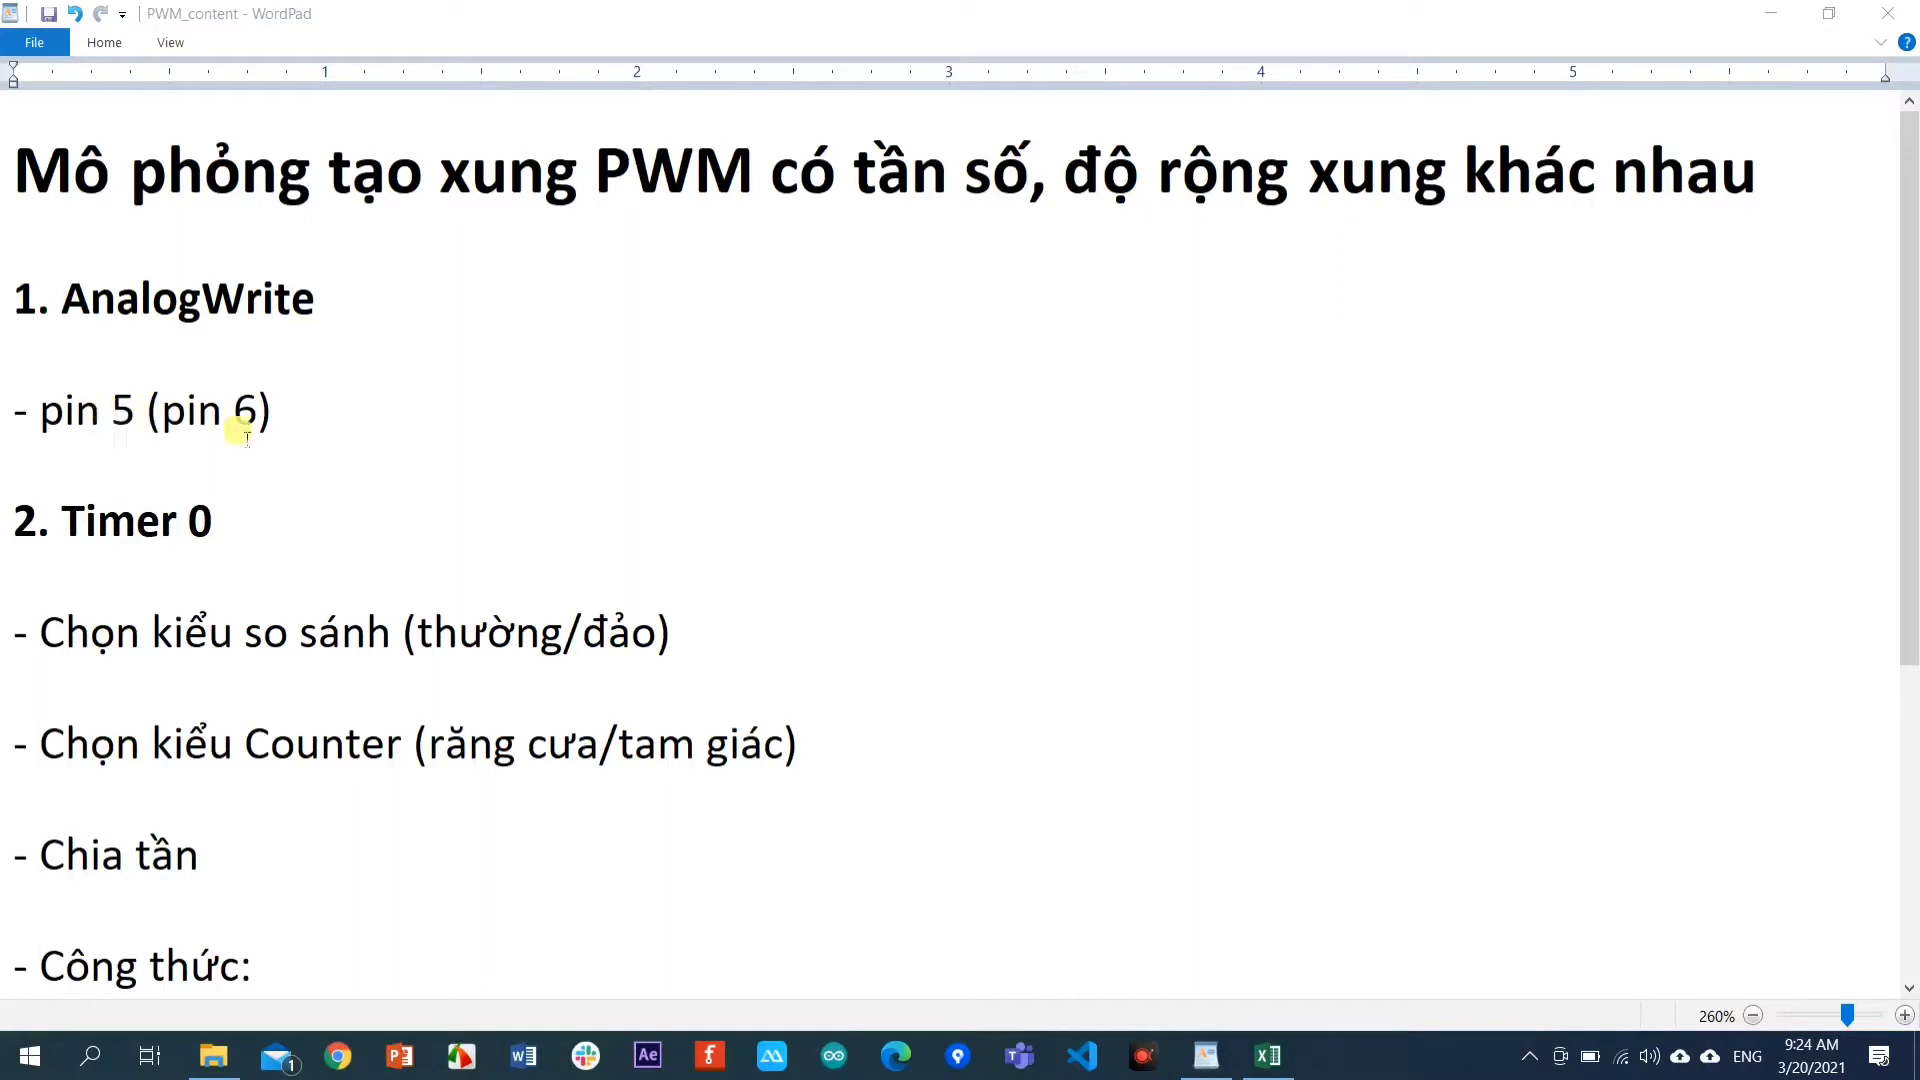
Review the outline of the PWM simulation topics, from AnalogWrite to the Timer 0 frequency and duty-cycle formulas.
{"action": "scroll", "coordinate": [290, 493], "scroll_direction": "down", "scroll_amount": 3}
{"action": "scroll", "coordinate": [290, 493], "scroll_direction": "up", "scroll_amount": 1}
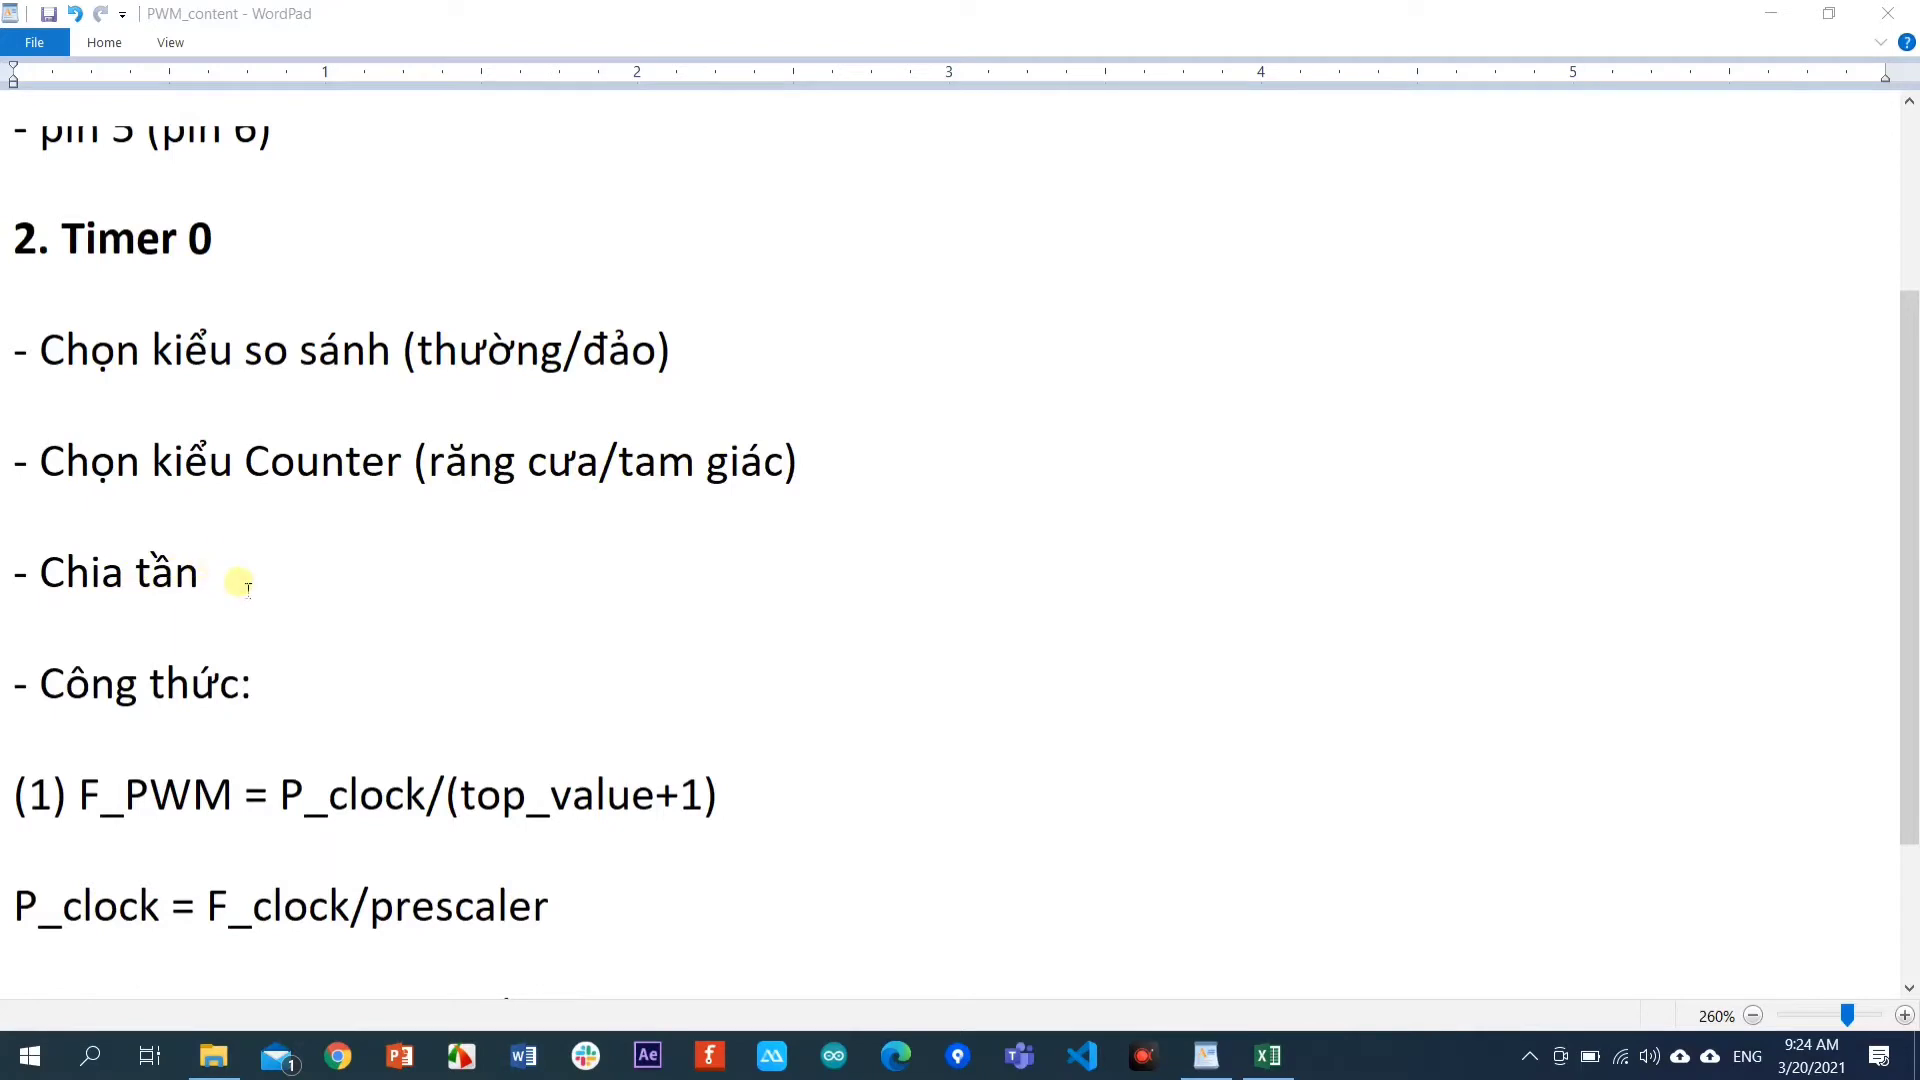
{"action": "scroll", "coordinate": [247, 588], "scroll_direction": "down", "scroll_amount": 2}
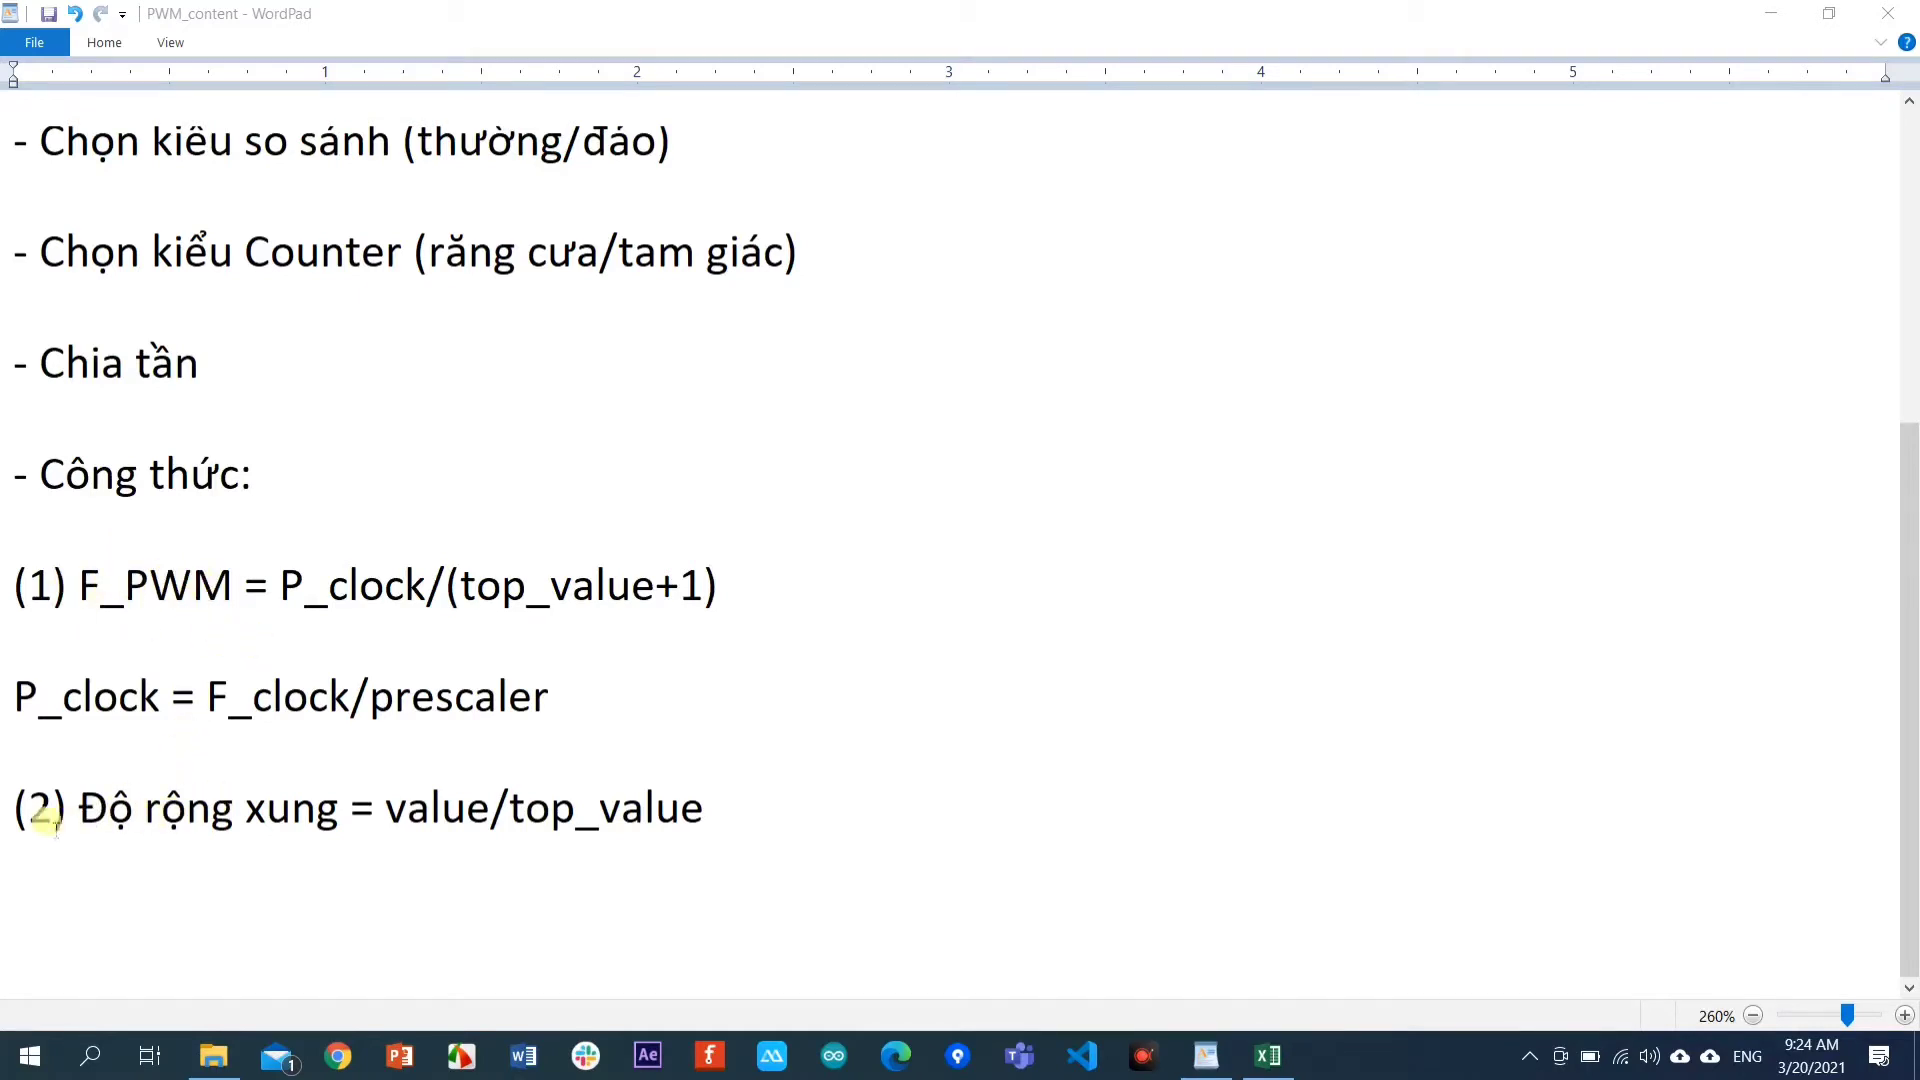
{"action": "scroll", "coordinate": [475, 575], "scroll_direction": "up", "scroll_amount": 5}
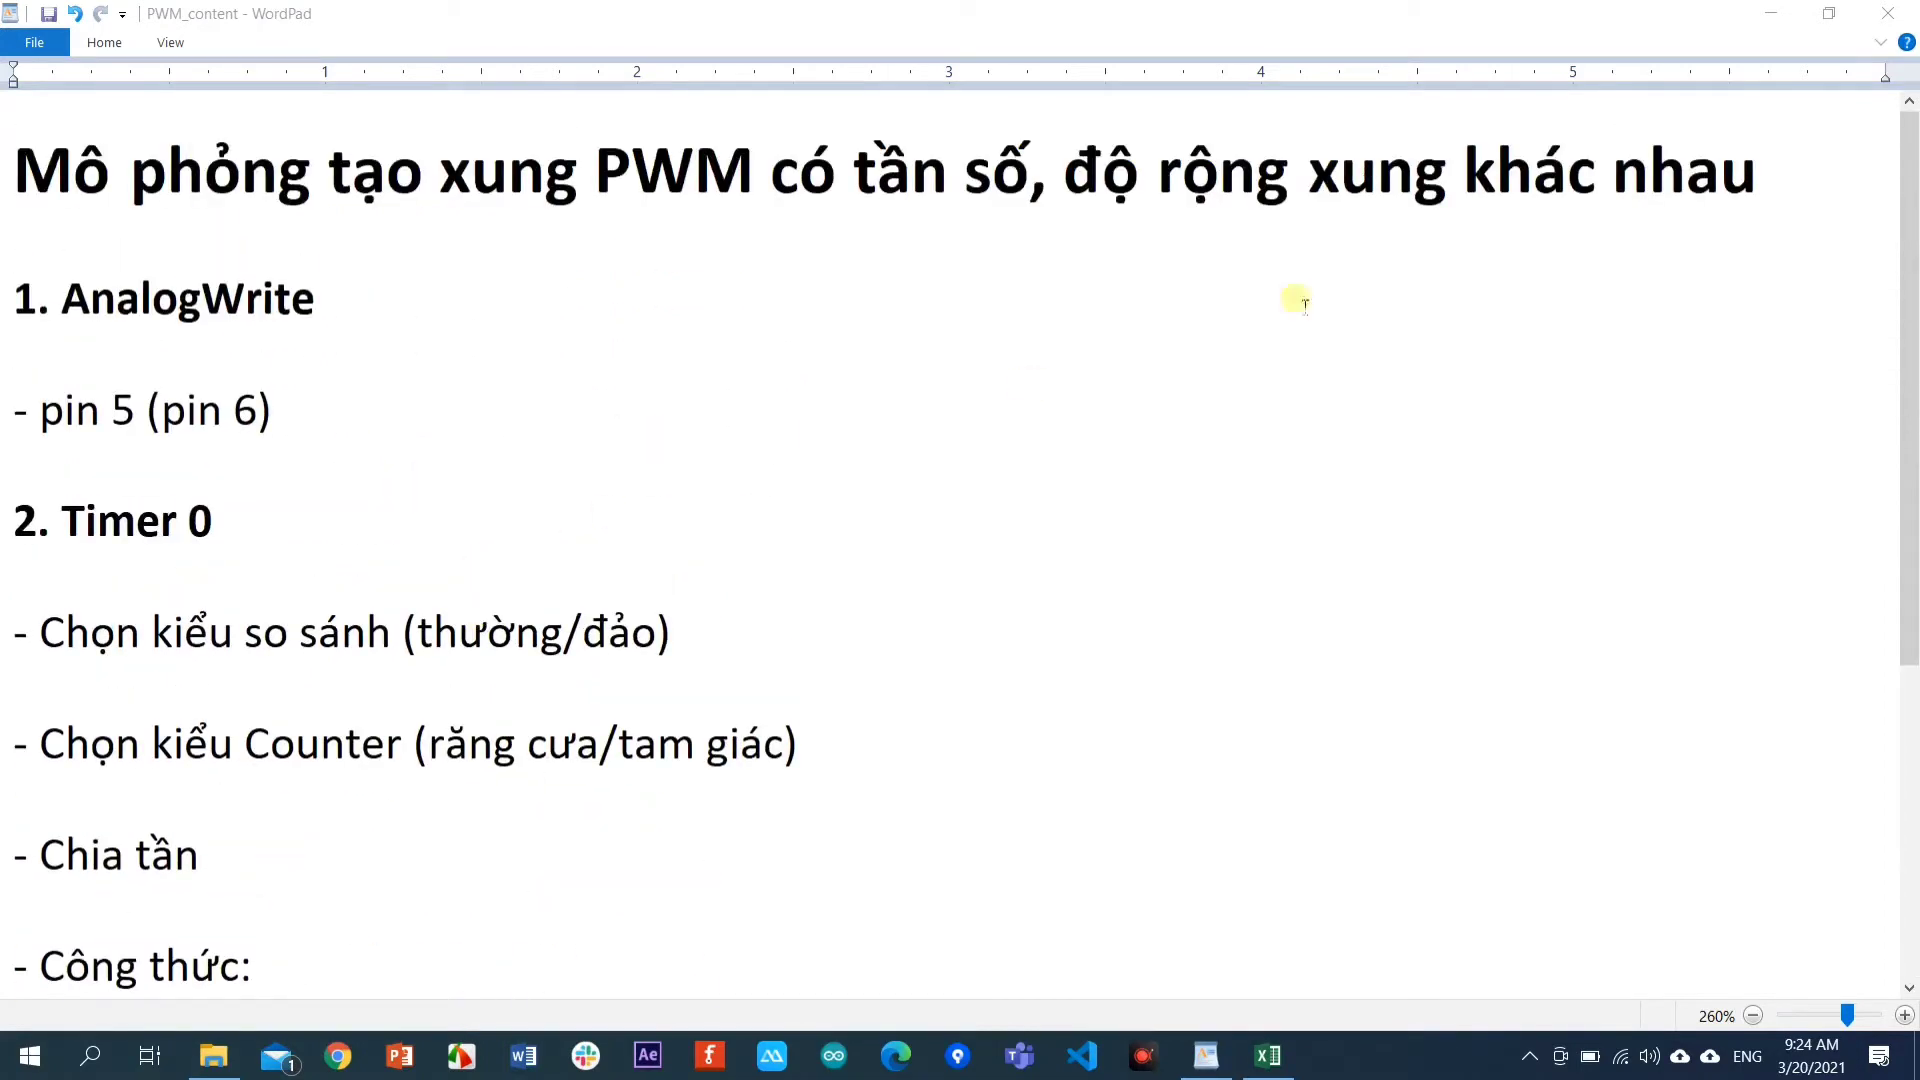
Switch to the PWM_frequency workbook in Excel and examine the Timer 0 register tables and the PWM block diagram.
{"action": "left_click", "coordinate": [1776, 20]}
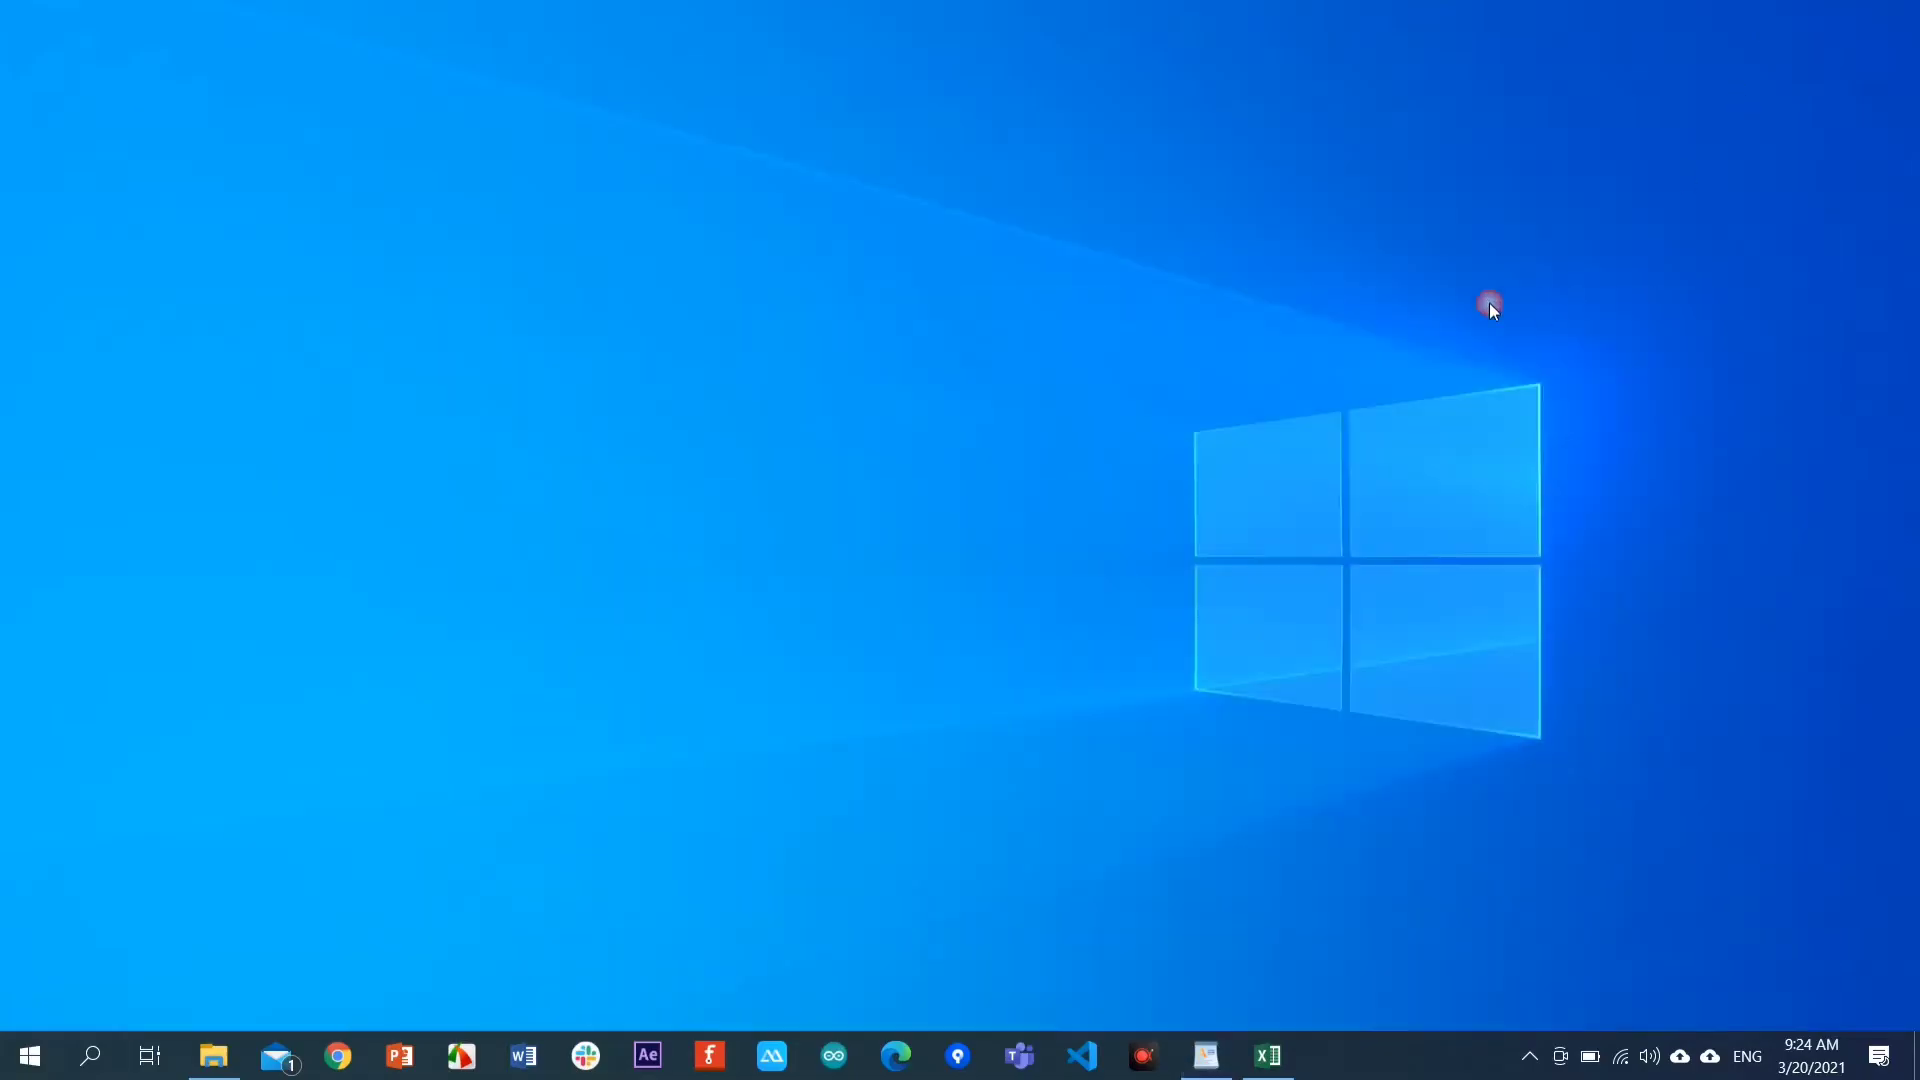
{"action": "left_click", "coordinate": [1268, 1055]}
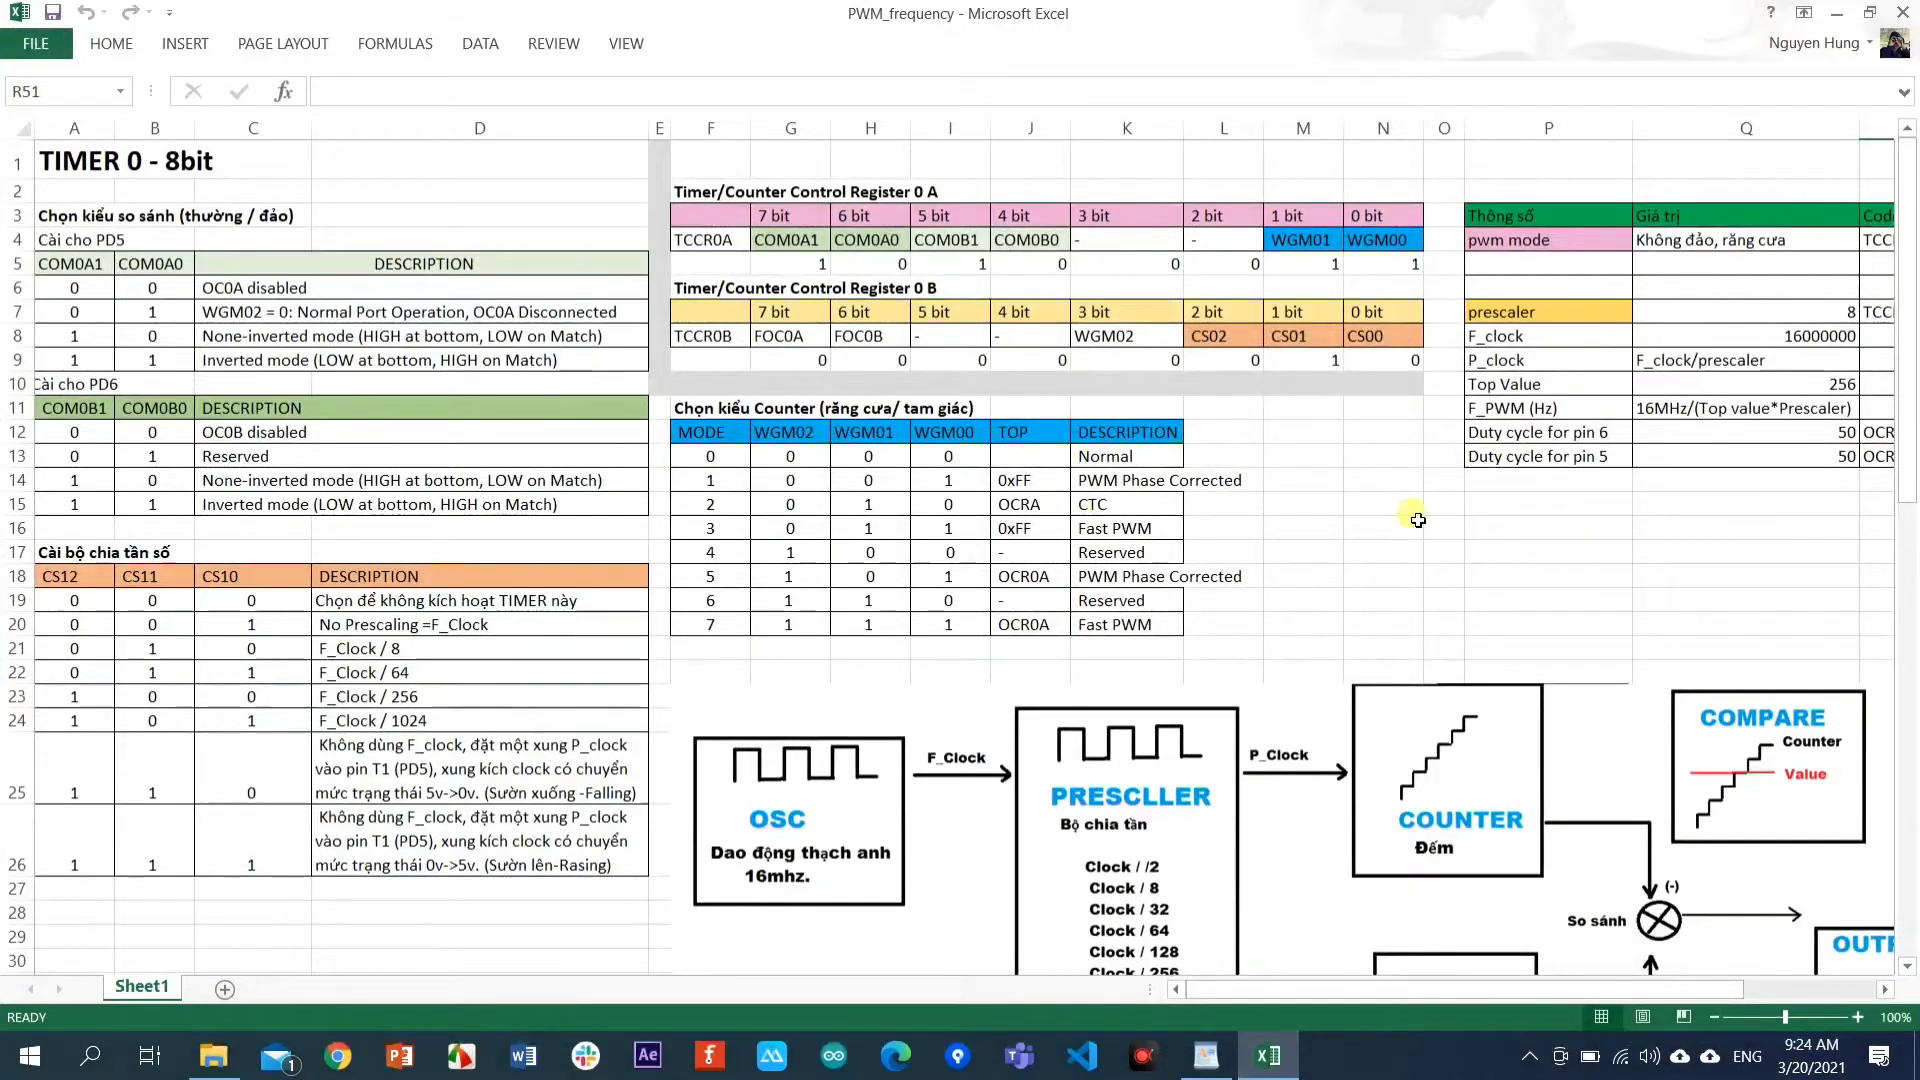
{"action": "scroll", "coordinate": [1420, 521], "scroll_direction": "down", "scroll_amount": 3}
{"action": "scroll", "coordinate": [1420, 521], "scroll_direction": "down", "scroll_amount": 2}
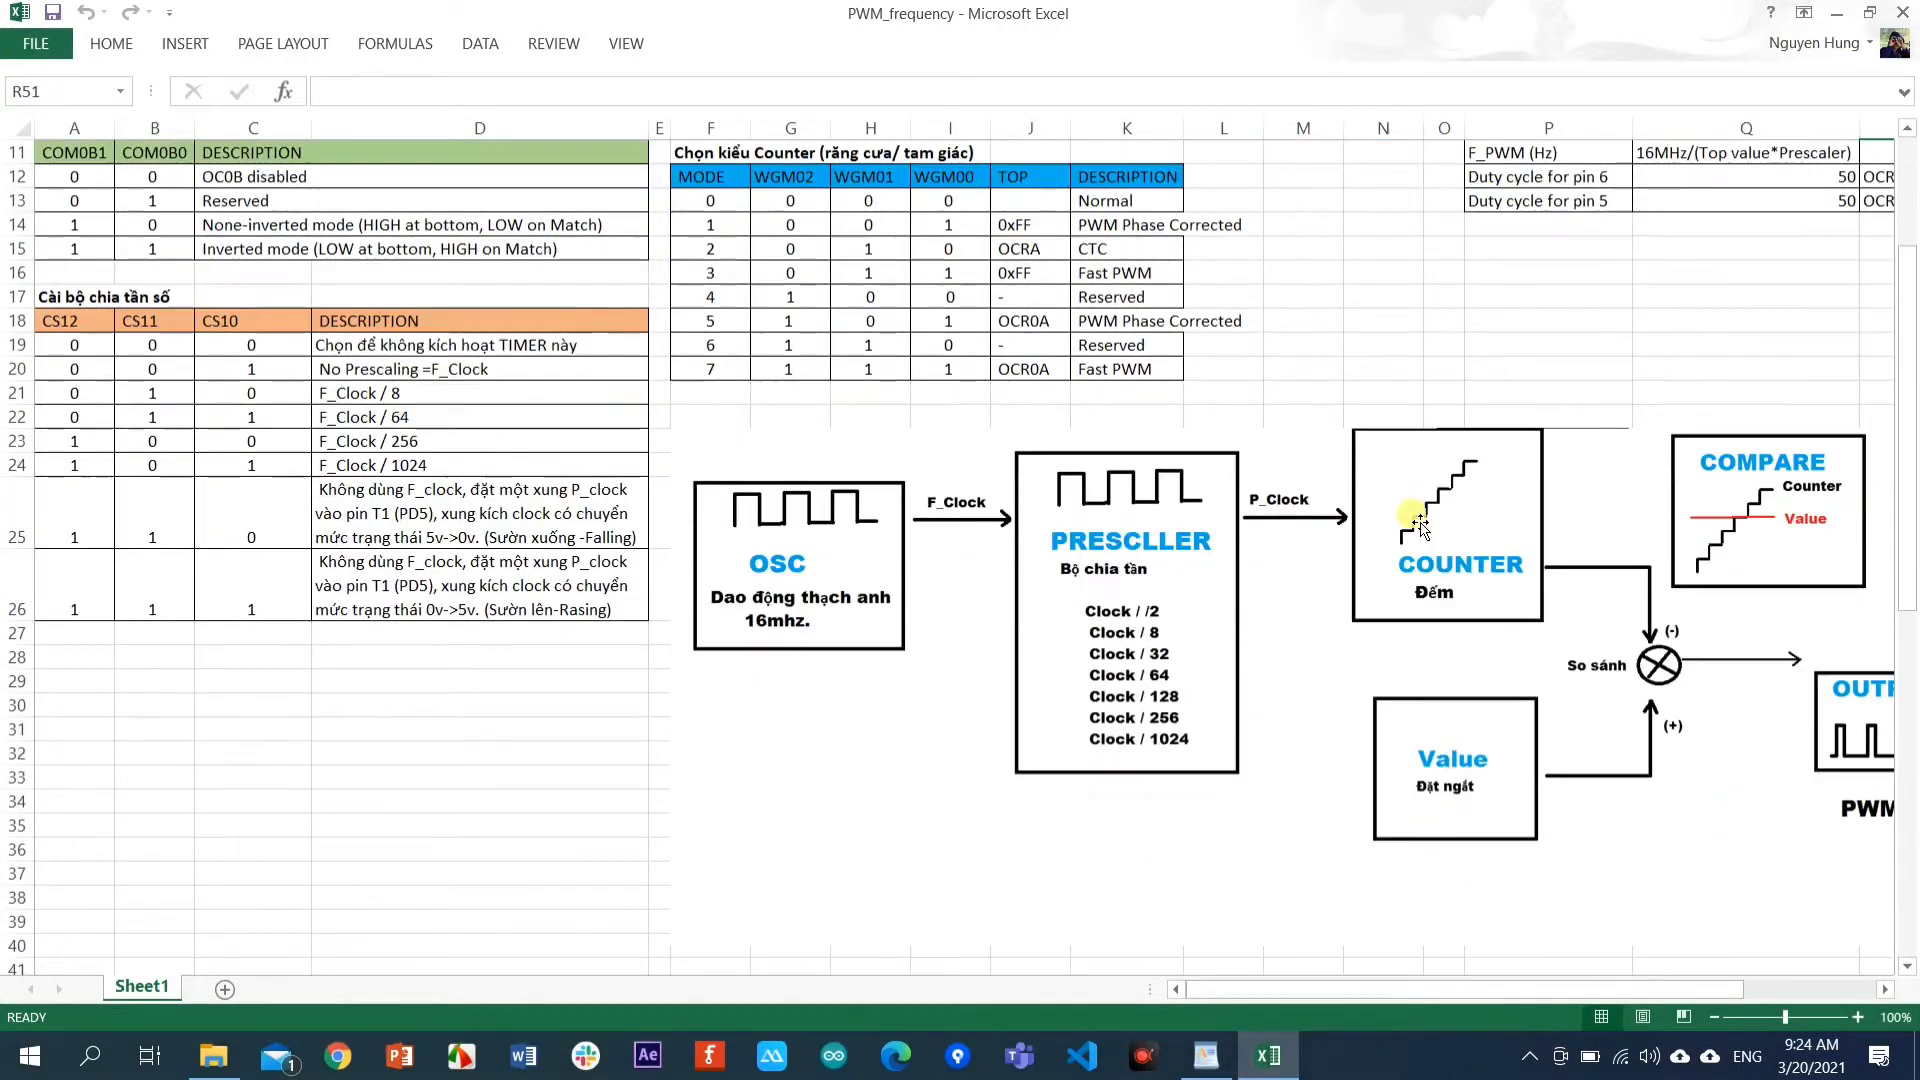
{"action": "scroll", "coordinate": [1420, 521], "scroll_direction": "up", "scroll_amount": 5}
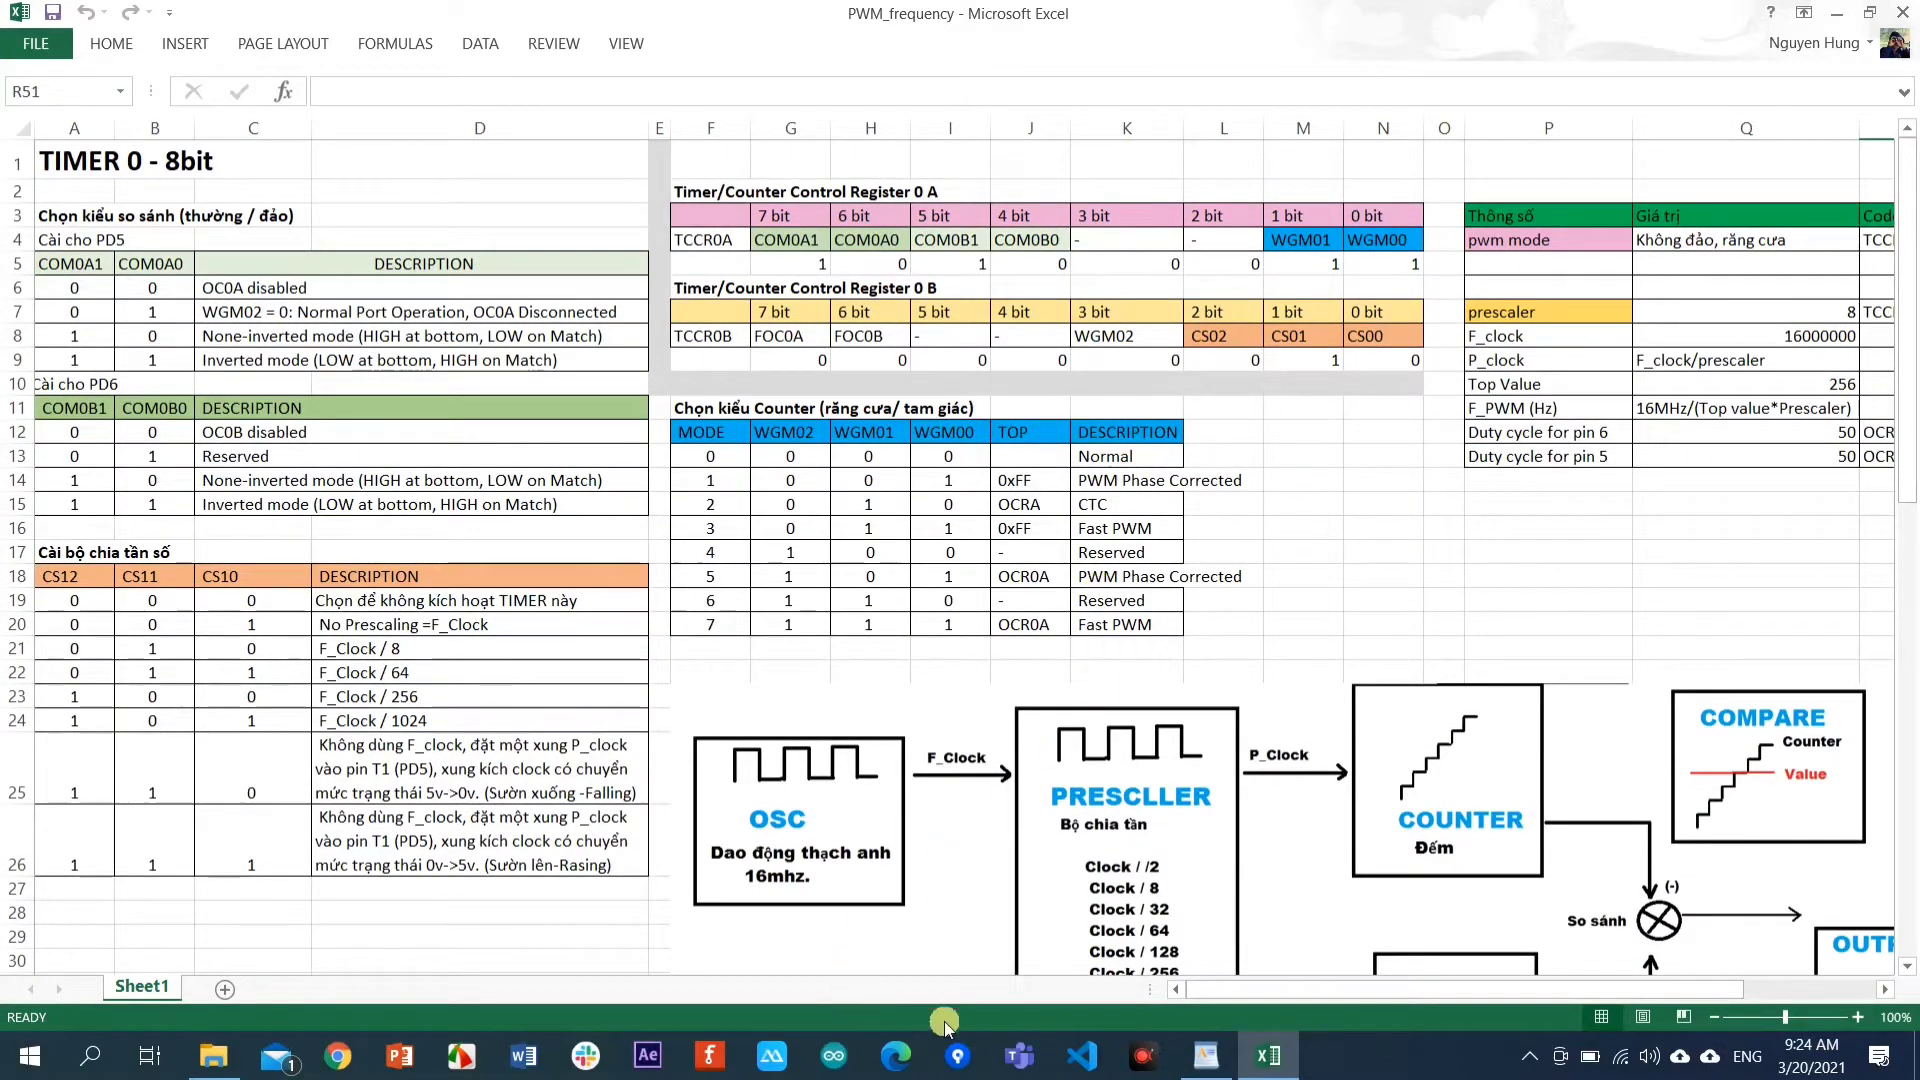
Launch Proteus 8 Professional and open the recent project PWM_frequency_simu.pdsprj.
{"action": "left_click", "coordinate": [86, 1058]}
{"action": "type", "text": "p"}
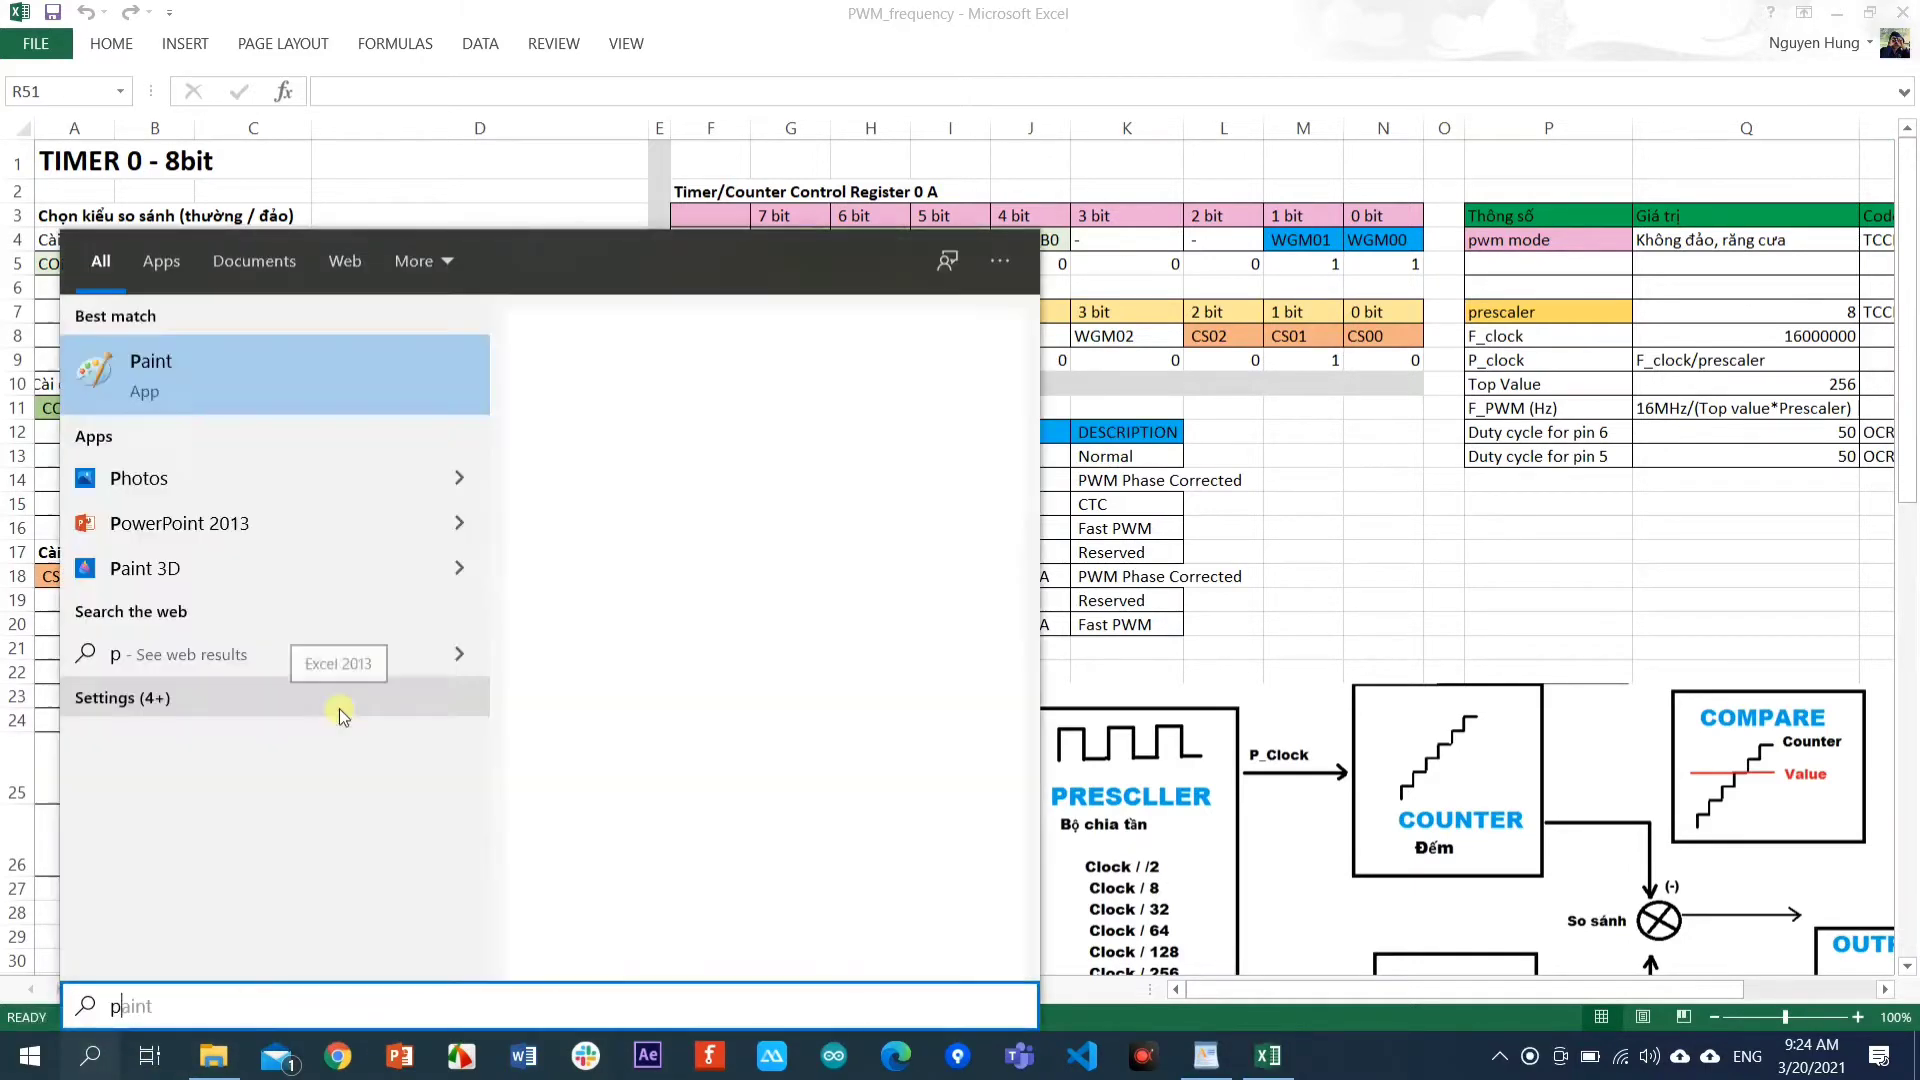
{"action": "type", "text": "roteus"}
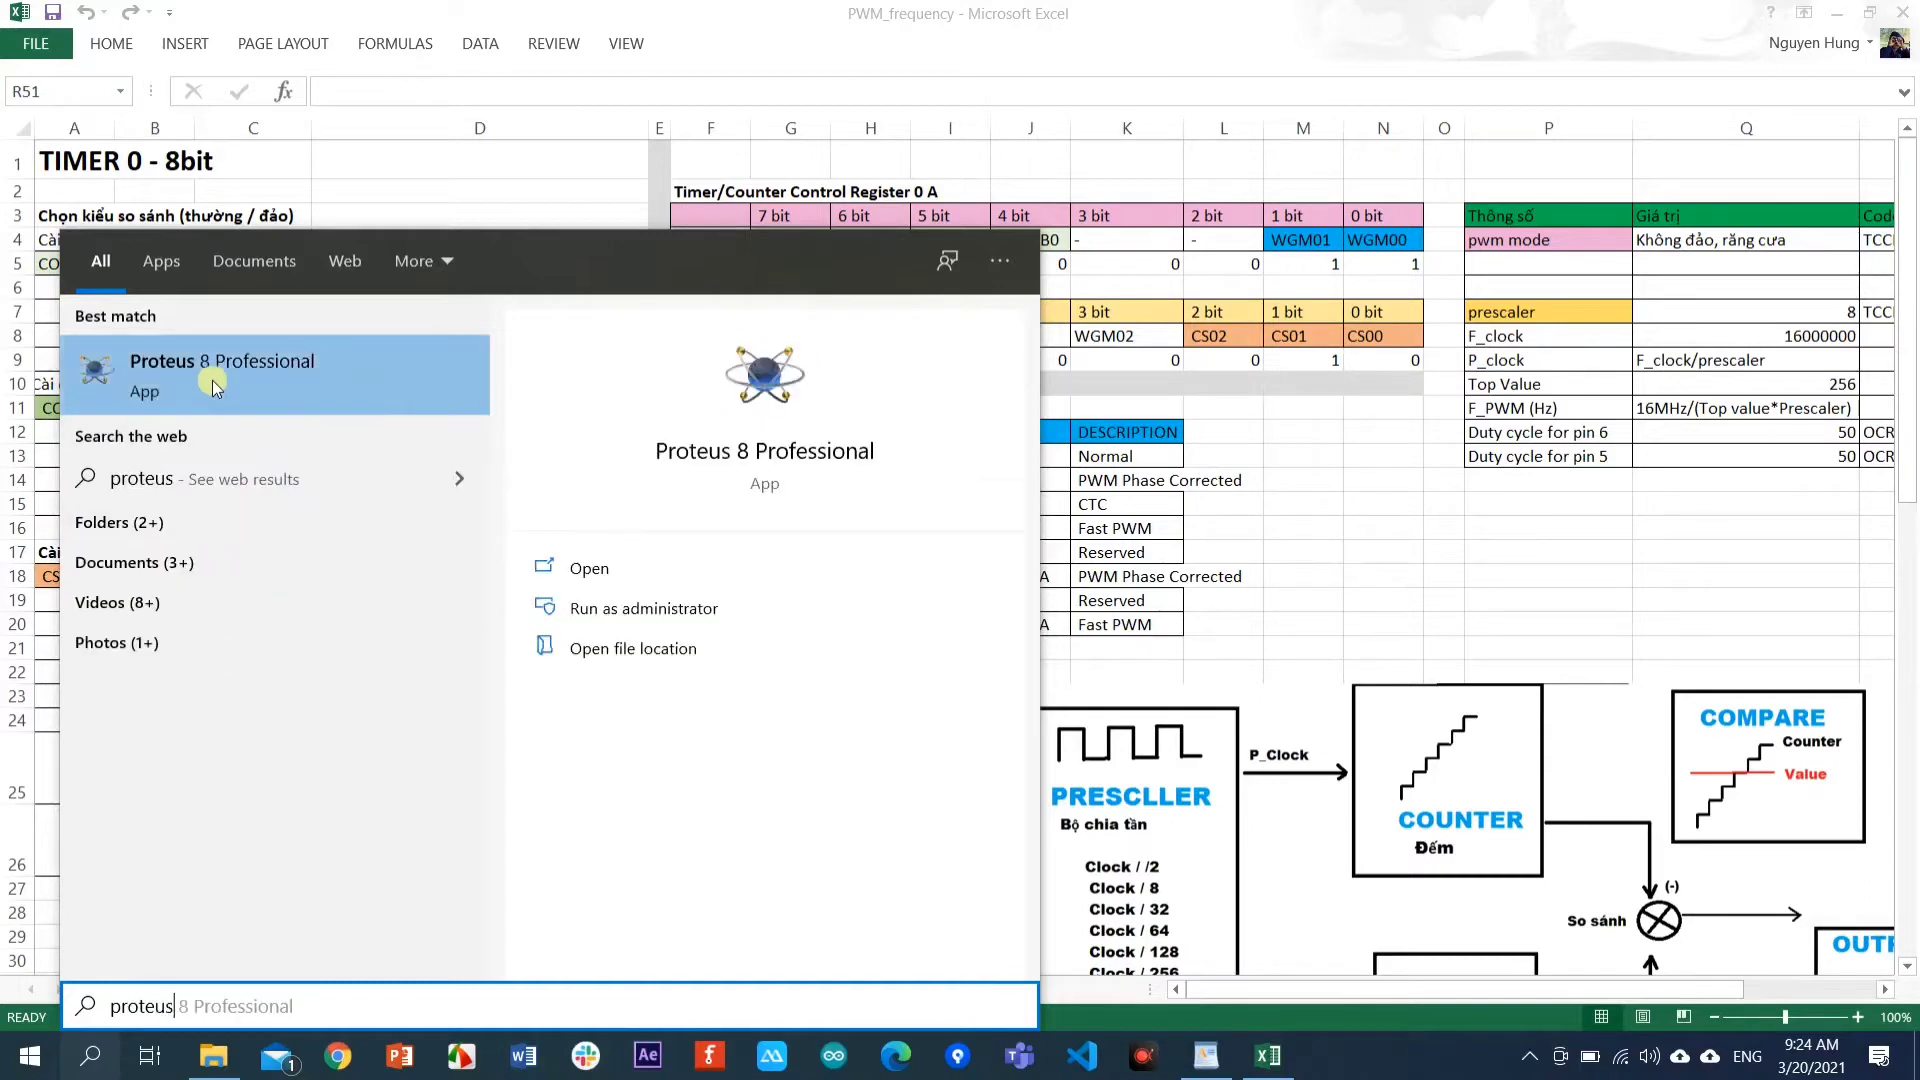
{"action": "left_click", "coordinate": [213, 385]}
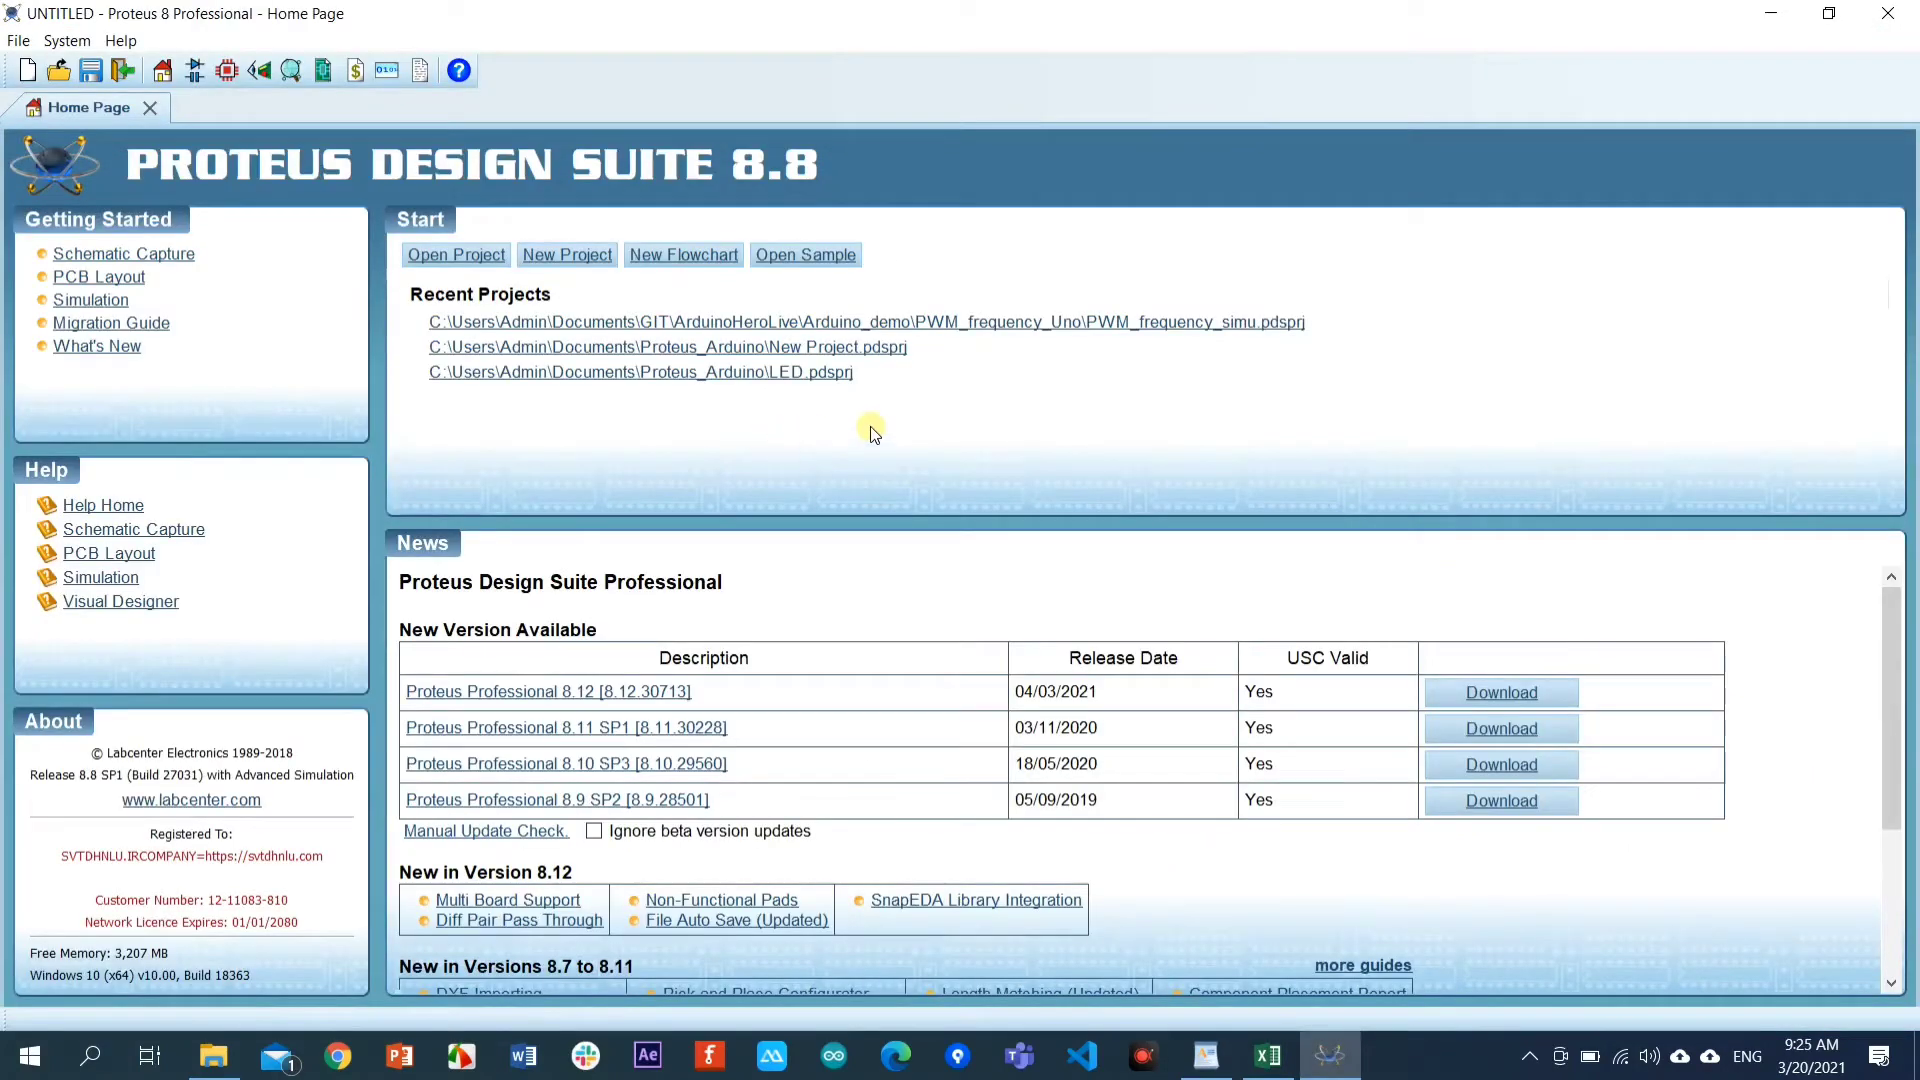
{"action": "left_click", "coordinate": [982, 325]}
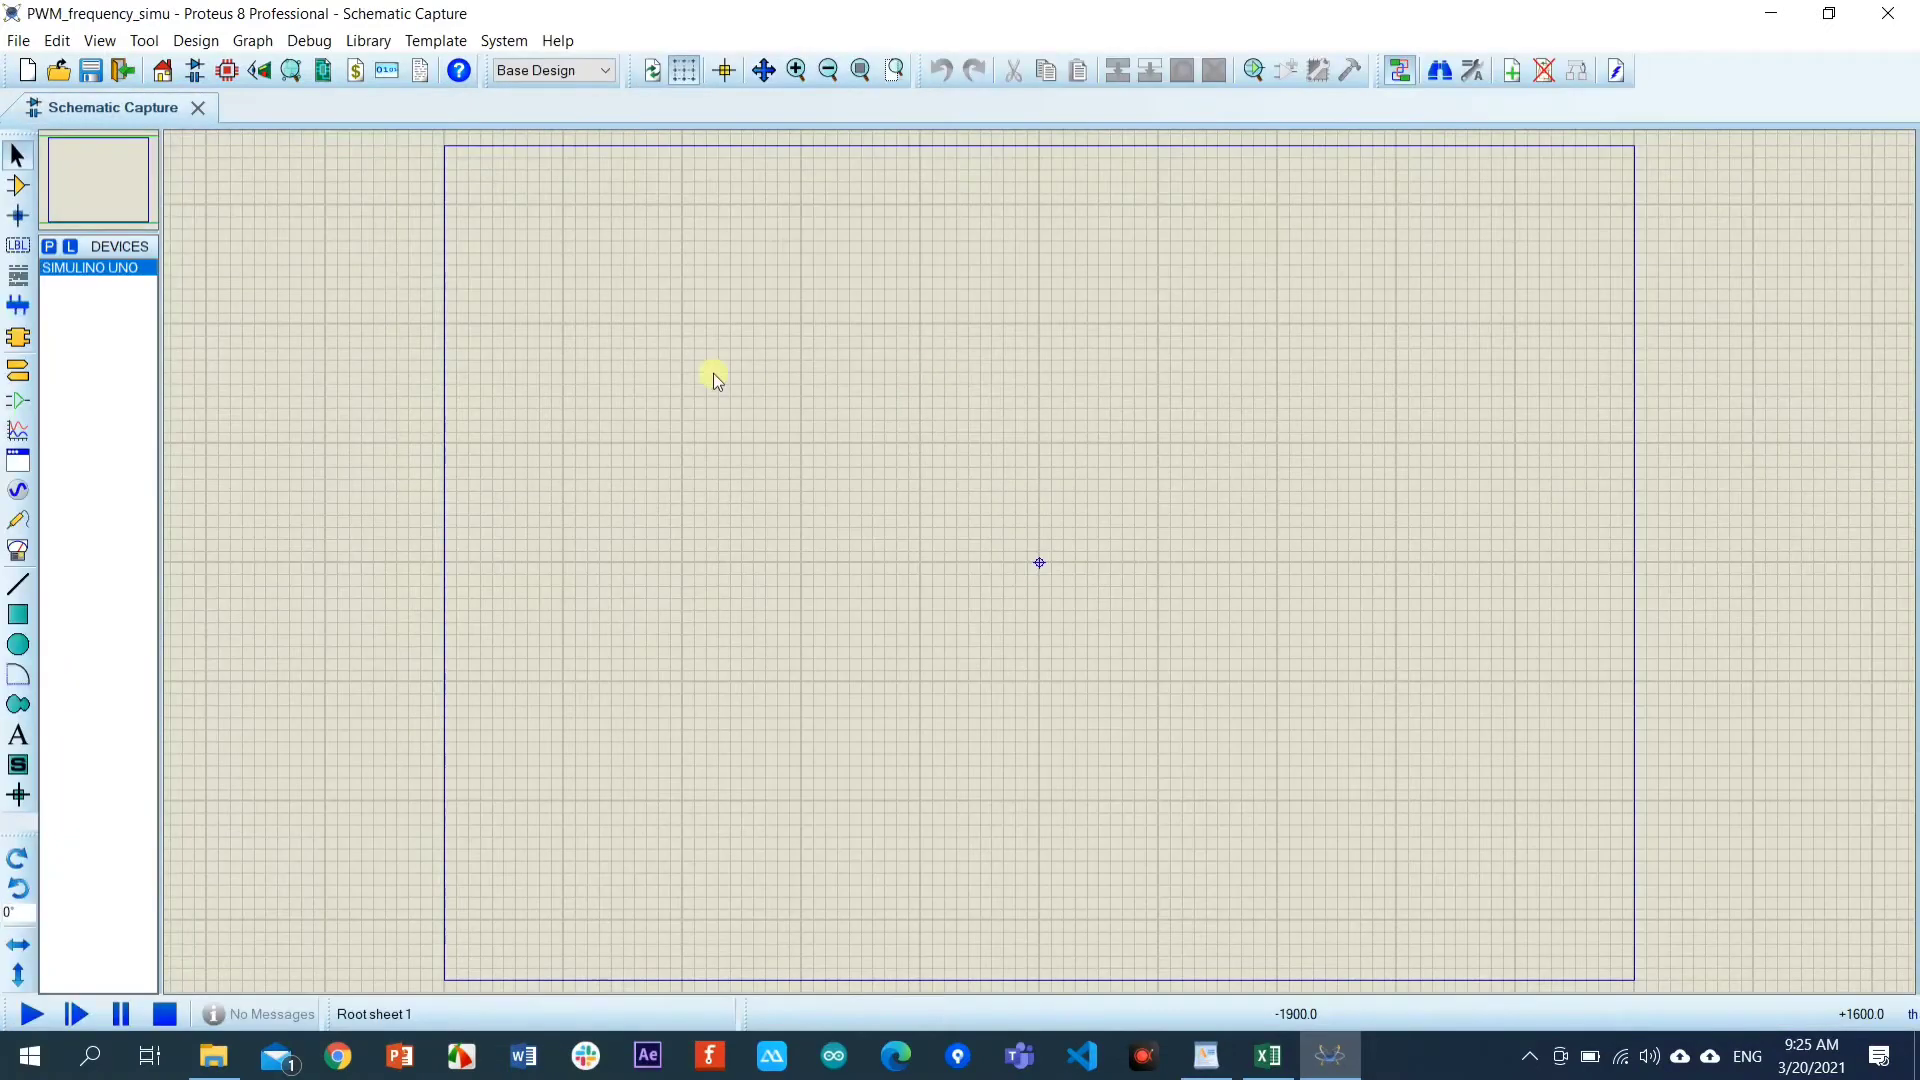
Find the SIMULINO UNO SMD board in the device library with the keyword "arduino" and place it at the sheet's centre.
{"action": "left_click", "coordinate": [18, 186]}
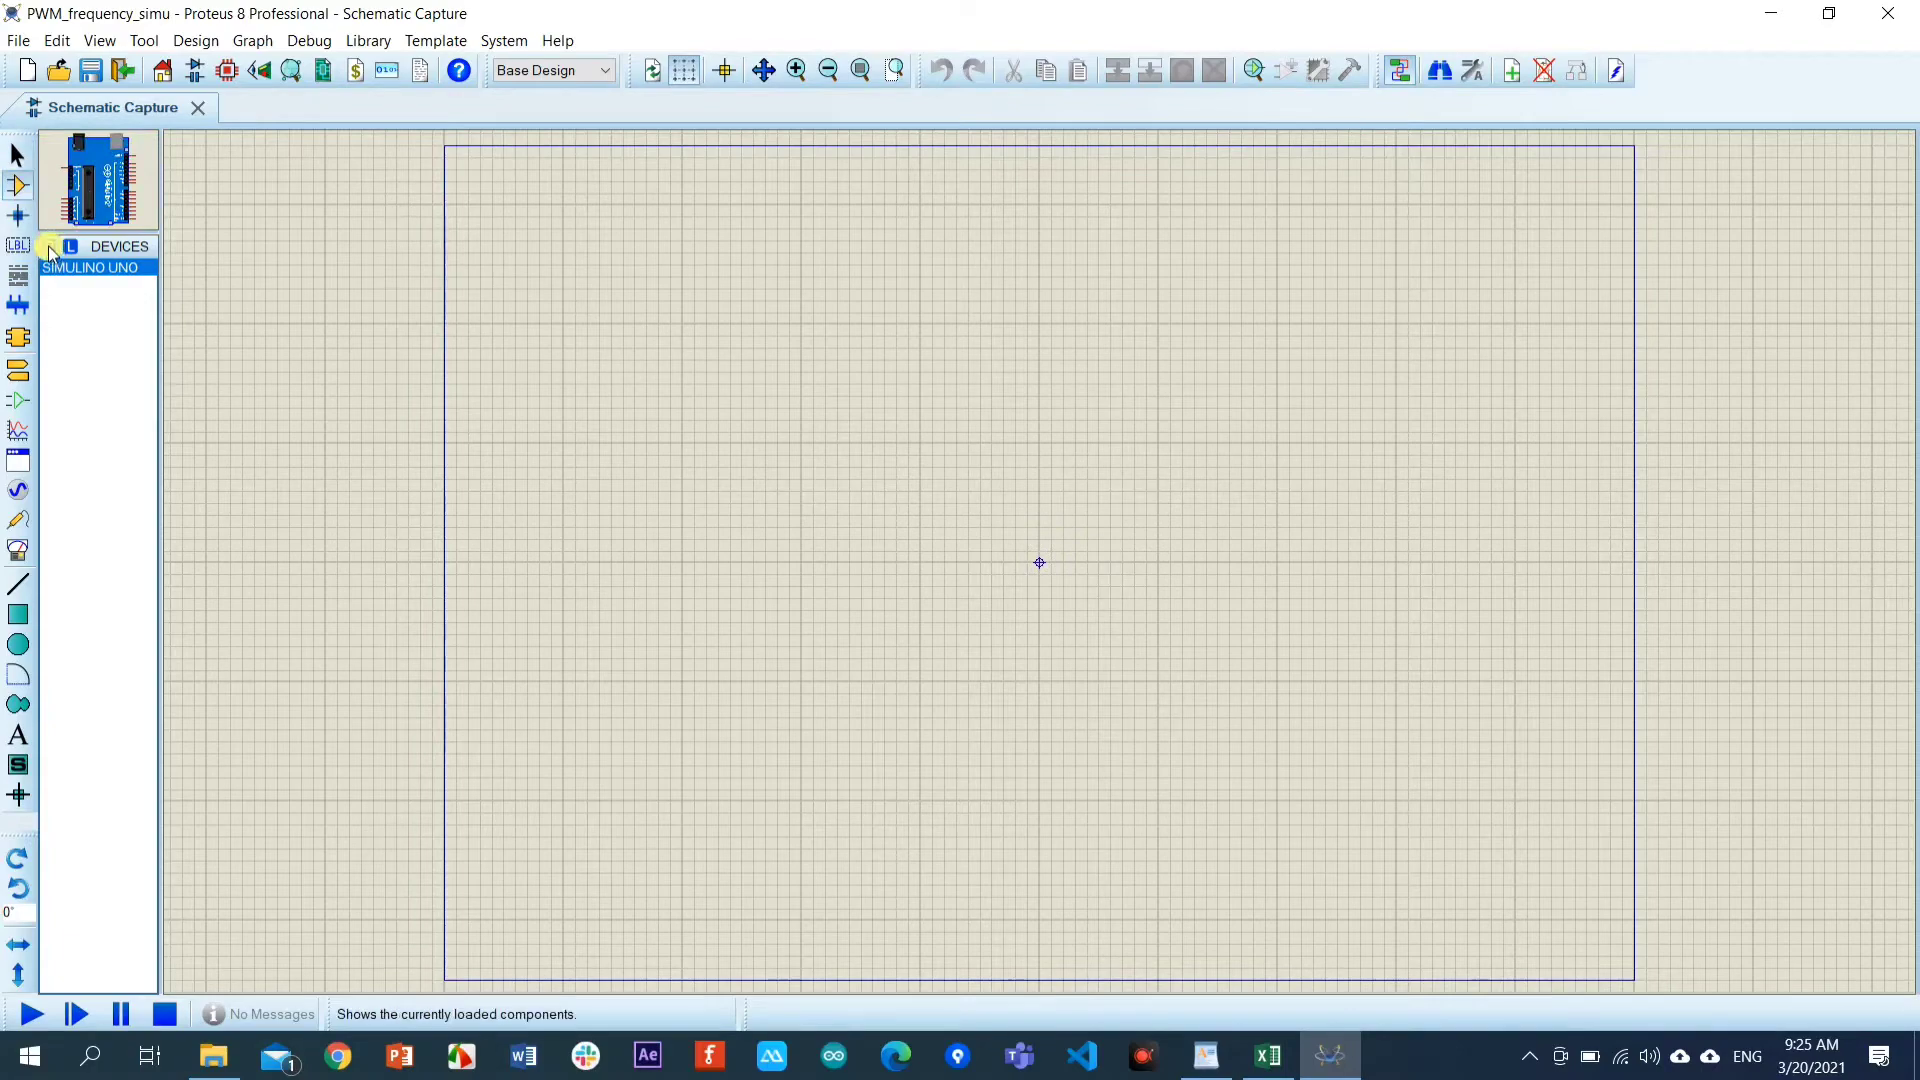
{"action": "left_click", "coordinate": [49, 247]}
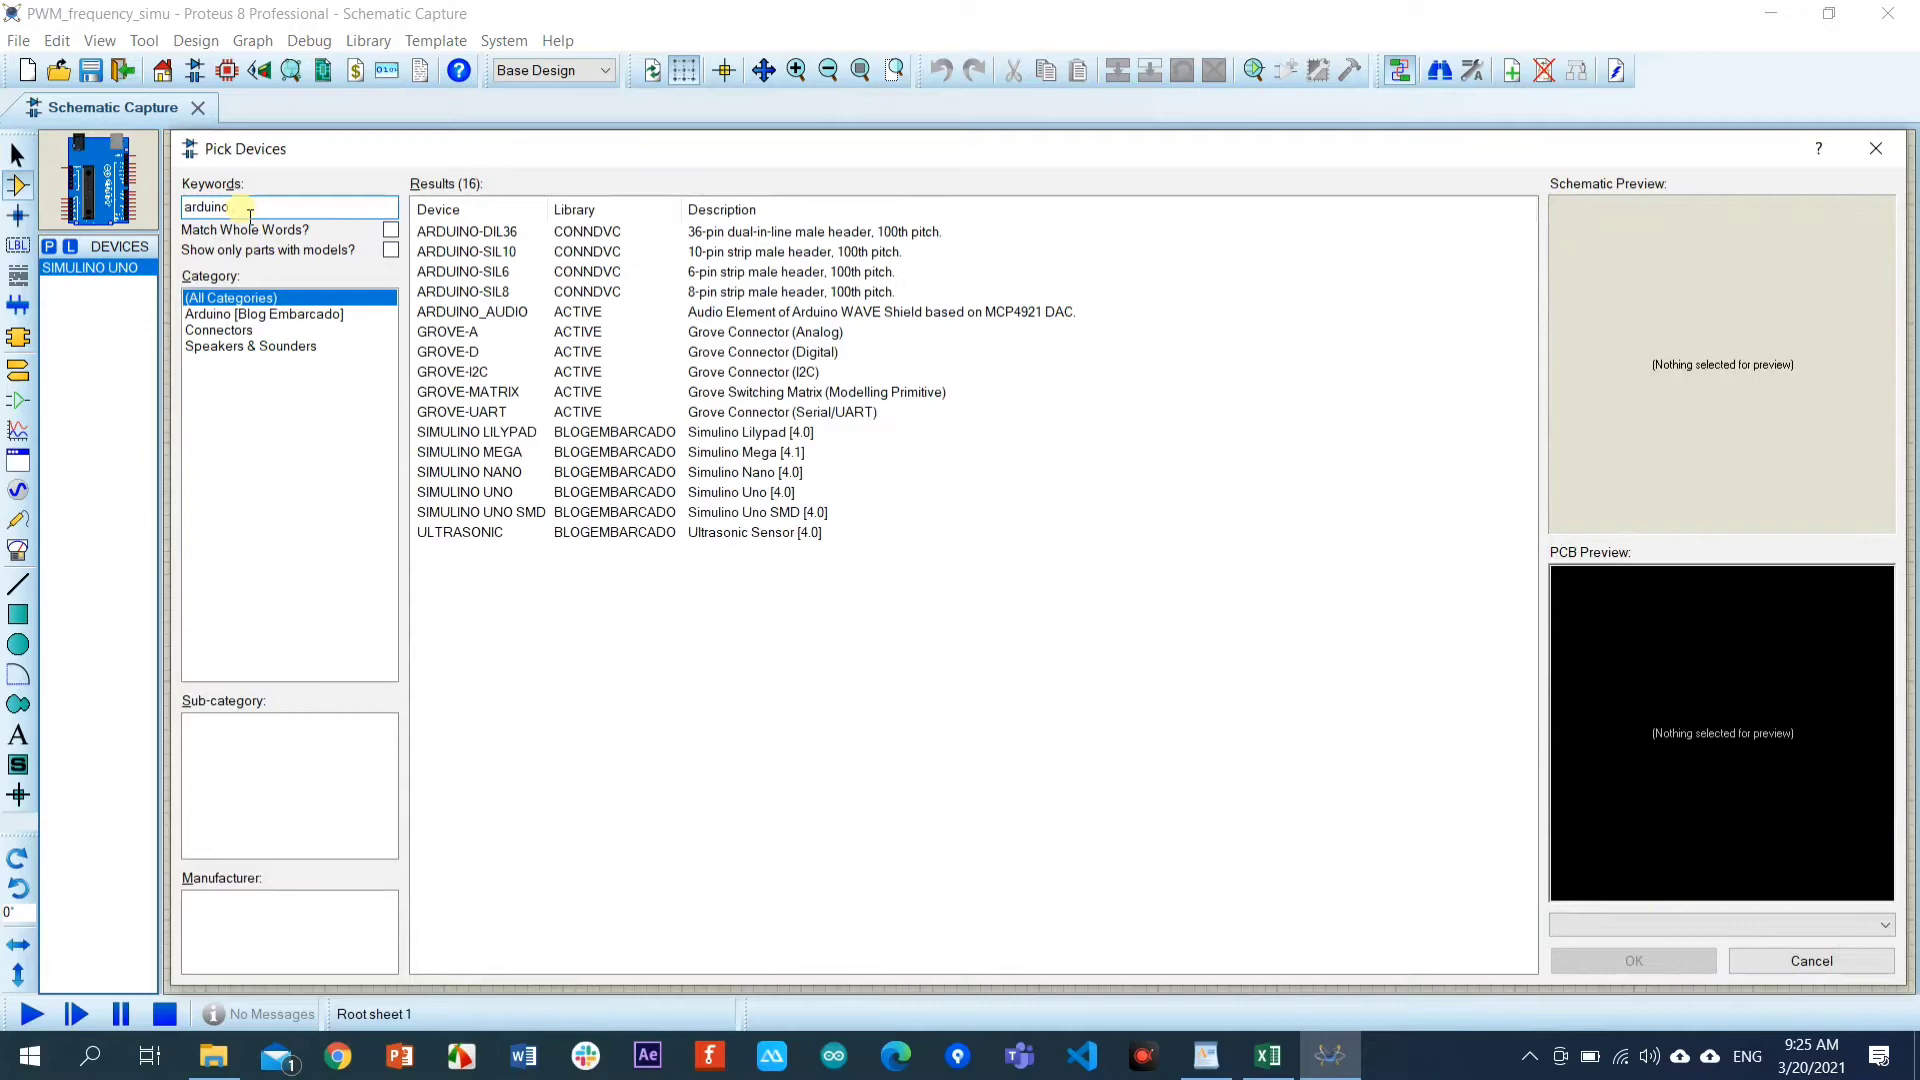
{"action": "left_click", "coordinate": [494, 513]}
{"action": "left_click", "coordinate": [492, 514]}
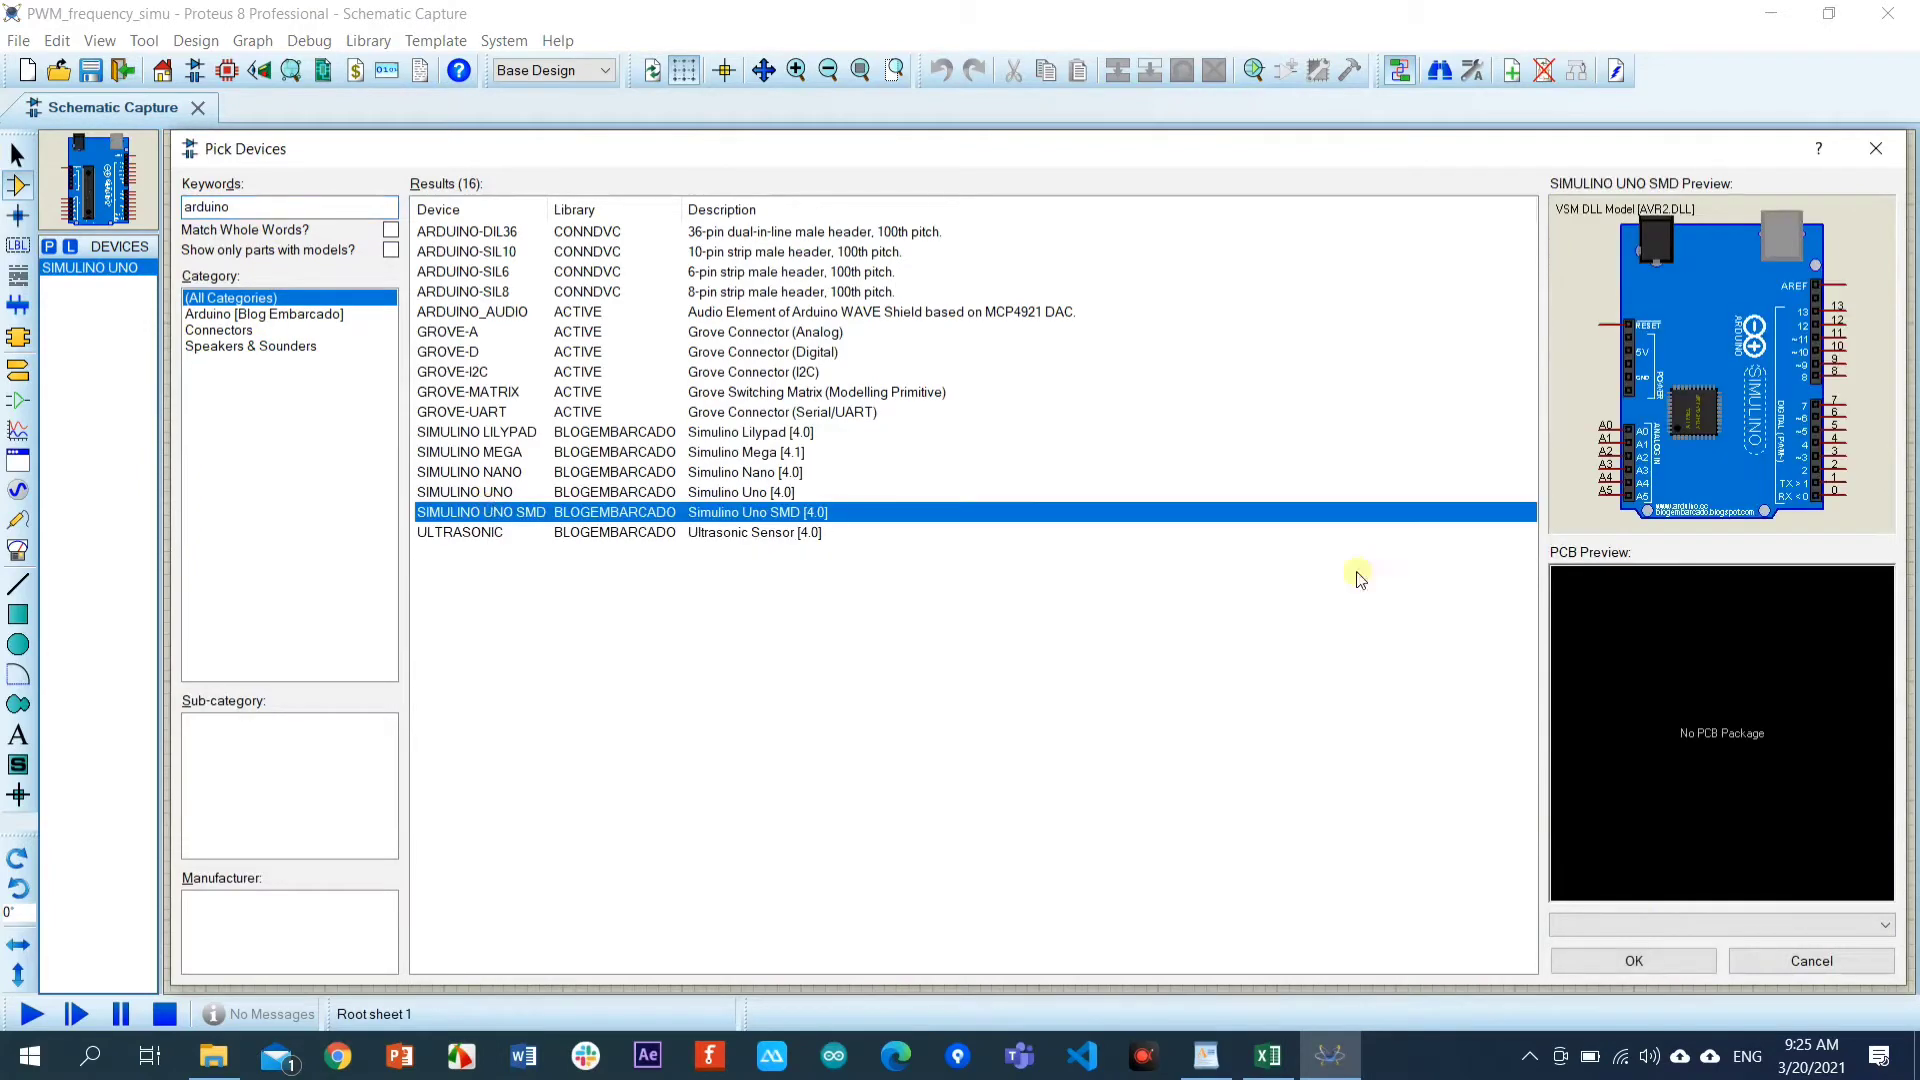
{"action": "left_click", "coordinate": [1634, 962]}
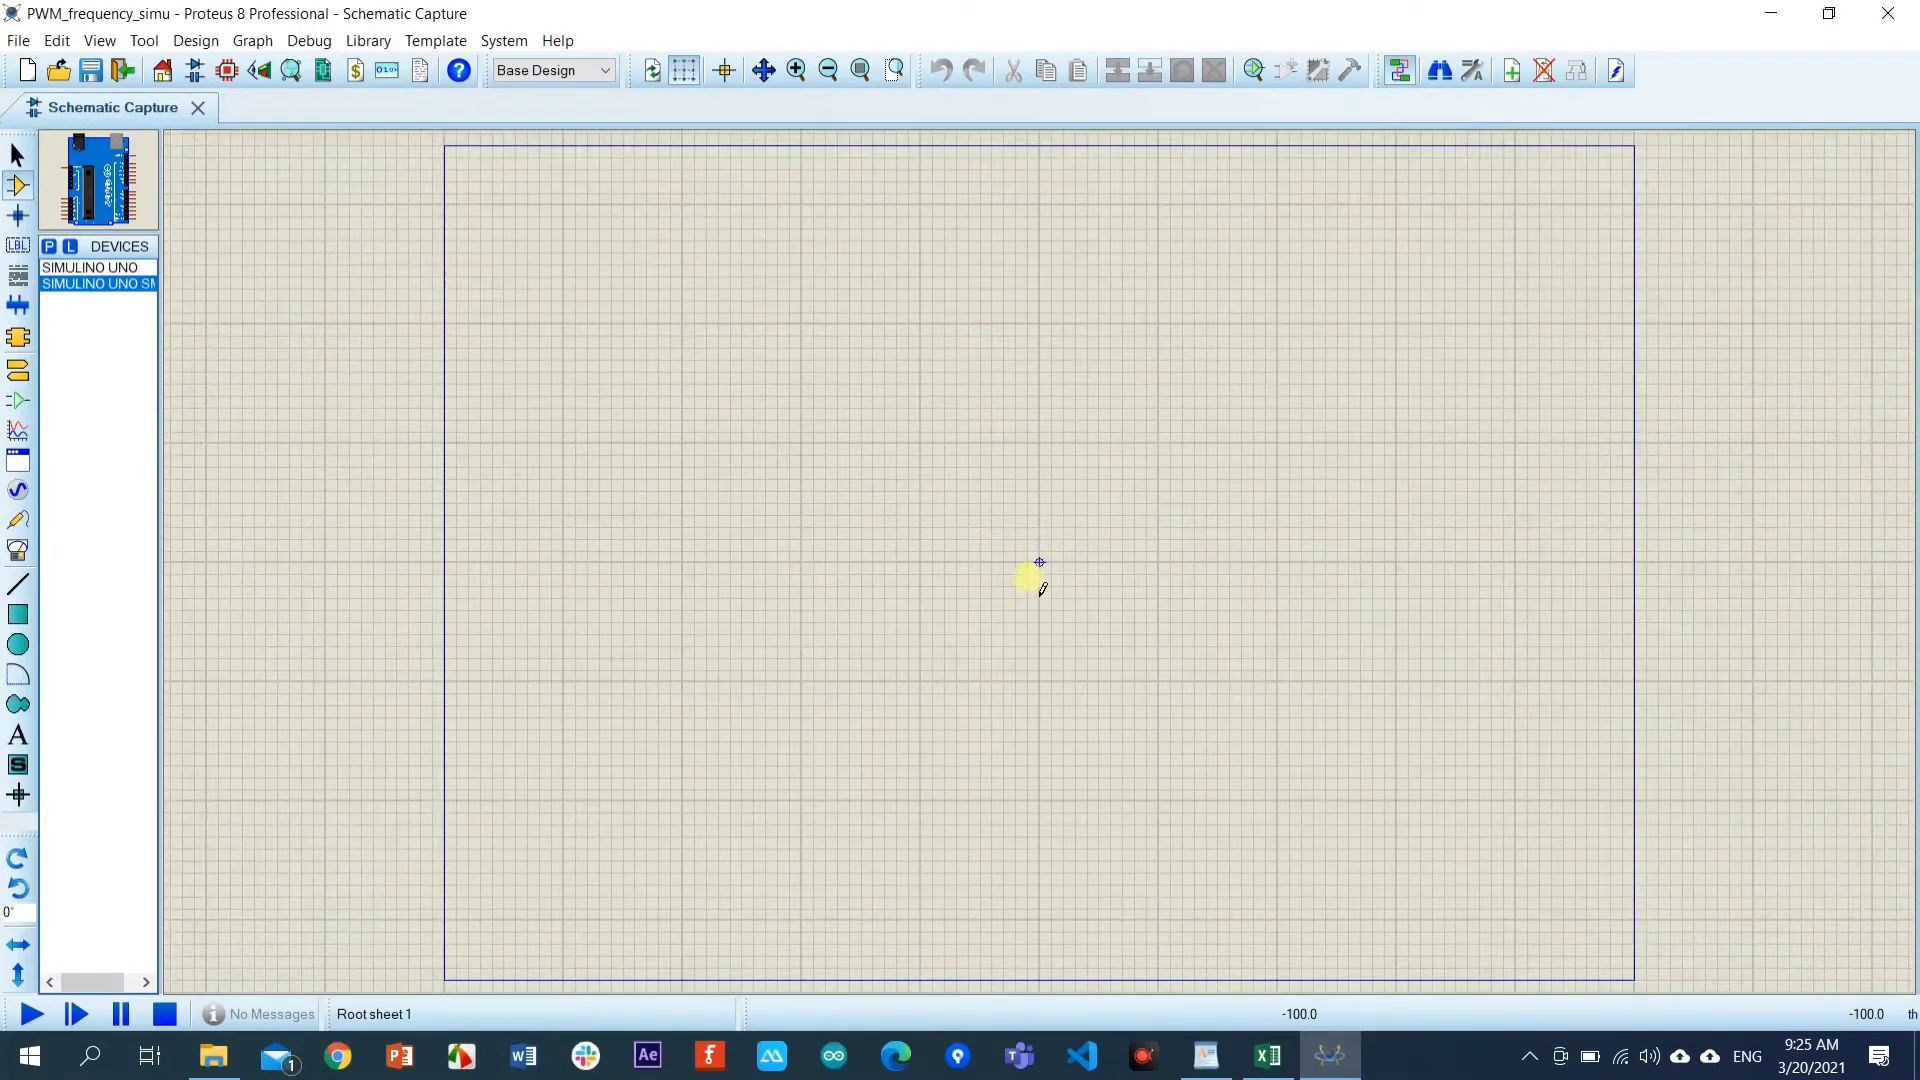
{"action": "left_click", "coordinate": [1040, 562]}
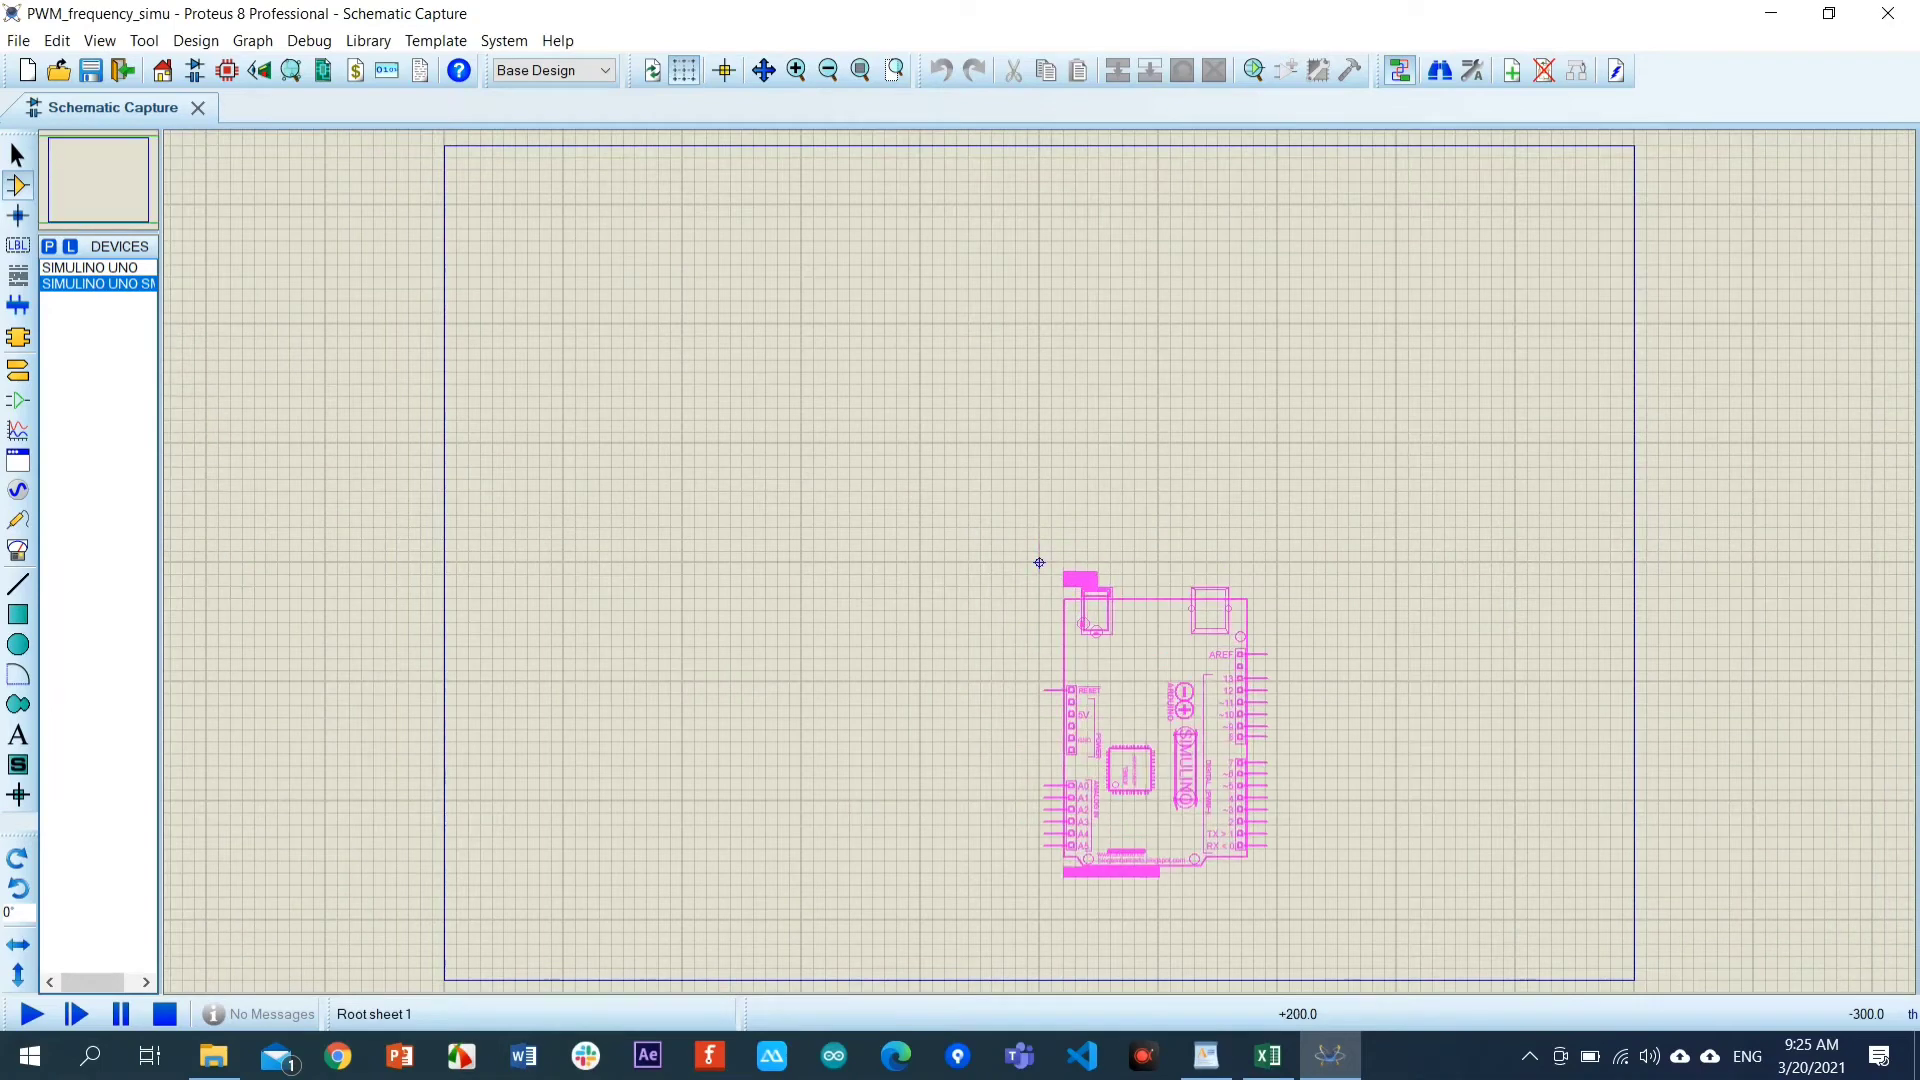
{"action": "left_click", "coordinate": [1040, 562]}
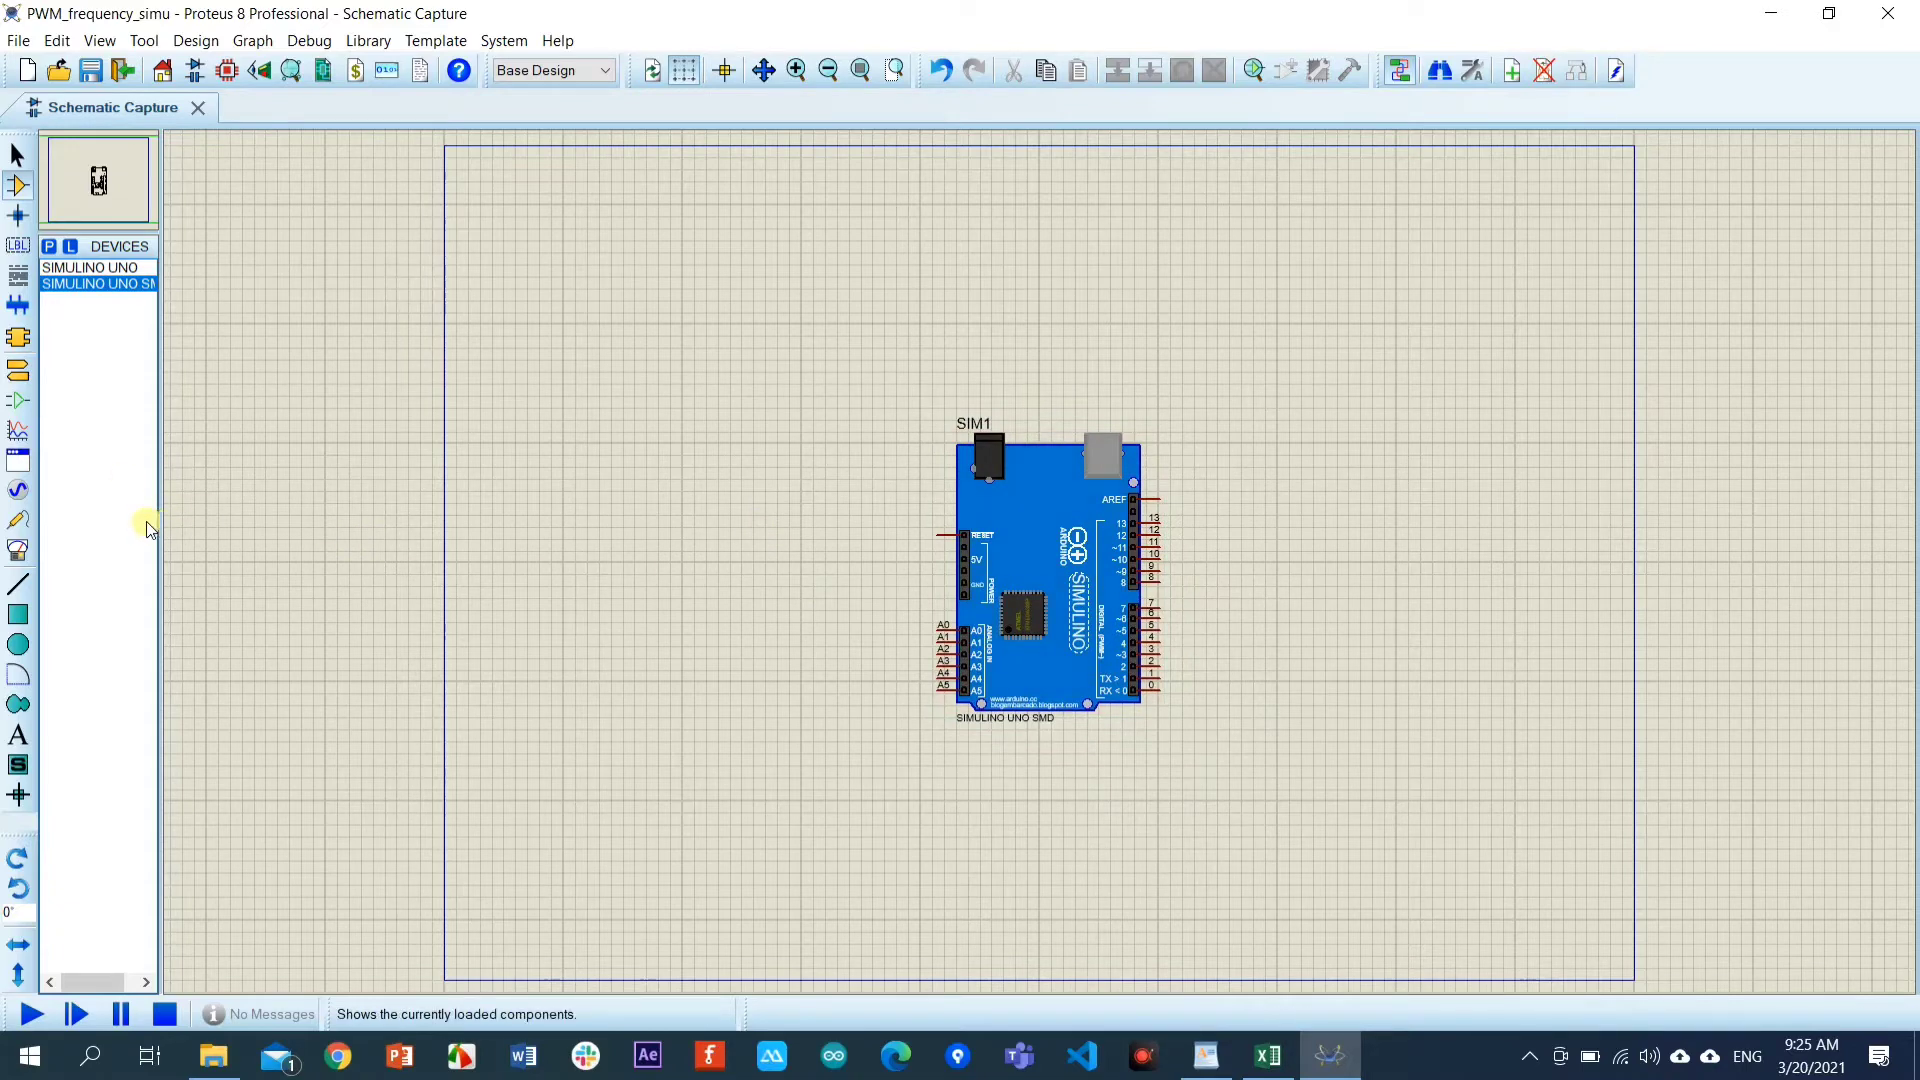
Place an oscilloscope on the sheet to the right of the Arduino board and move it closer to the board.
{"action": "left_click", "coordinate": [18, 558]}
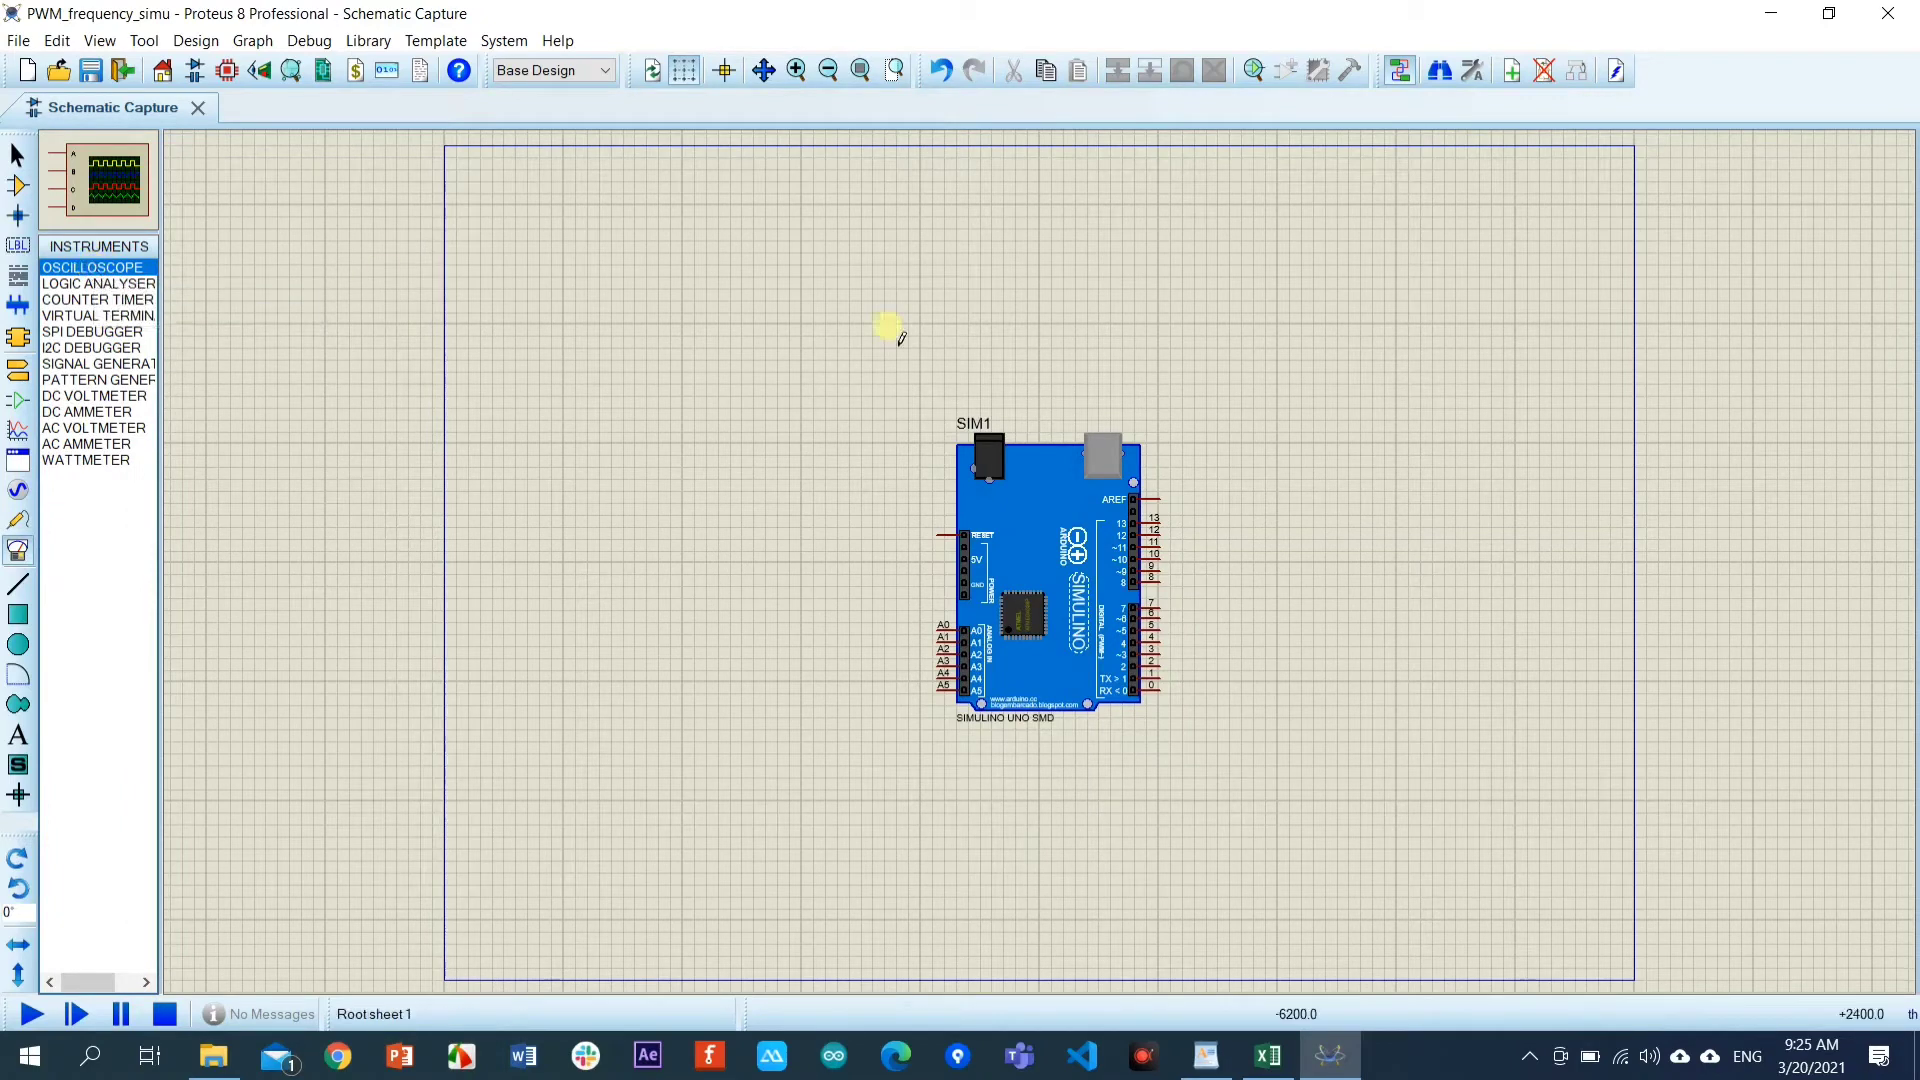
{"action": "left_click", "coordinate": [1387, 392]}
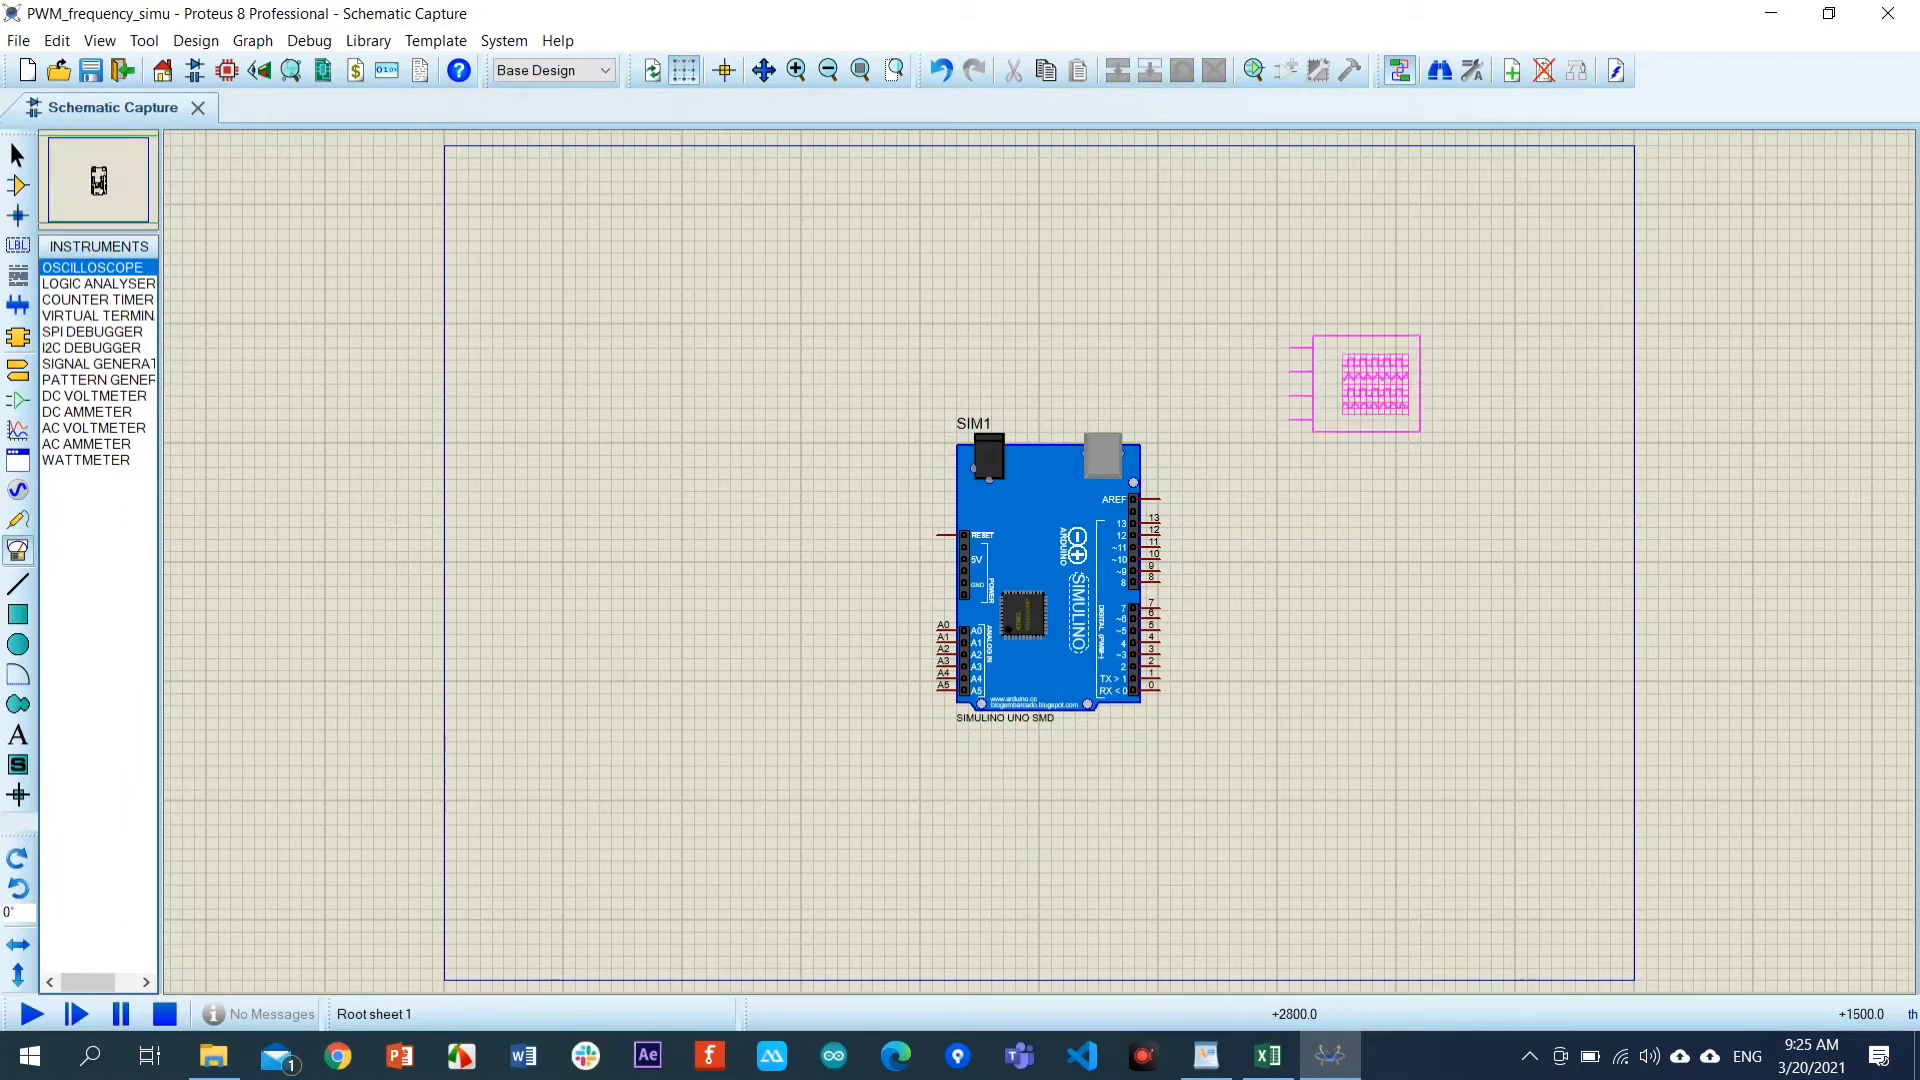
{"action": "left_click", "coordinate": [1437, 460]}
{"action": "left_click", "coordinate": [1045, 560]}
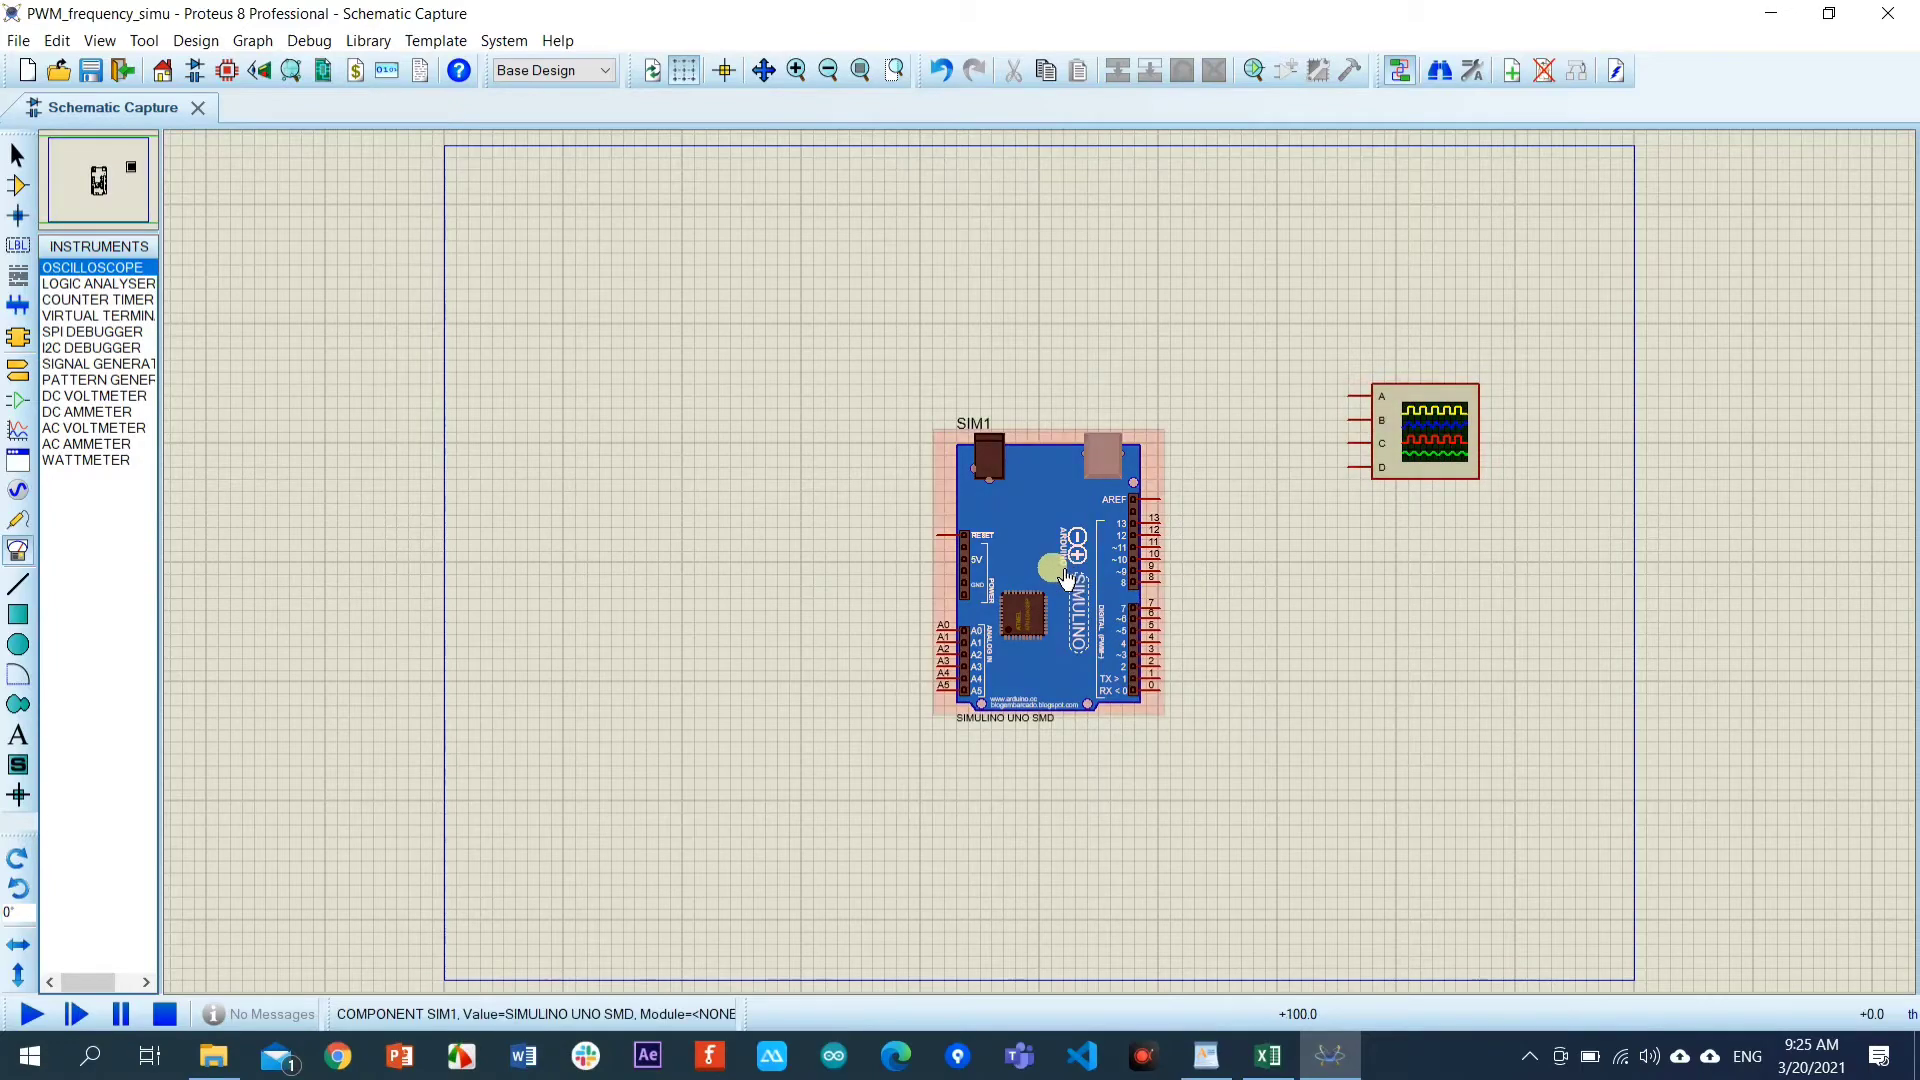
{"action": "scroll", "coordinate": [1040, 565], "scroll_direction": "up", "scroll_amount": 2}
{"action": "scroll", "coordinate": [1040, 562], "scroll_direction": "down", "scroll_amount": 2}
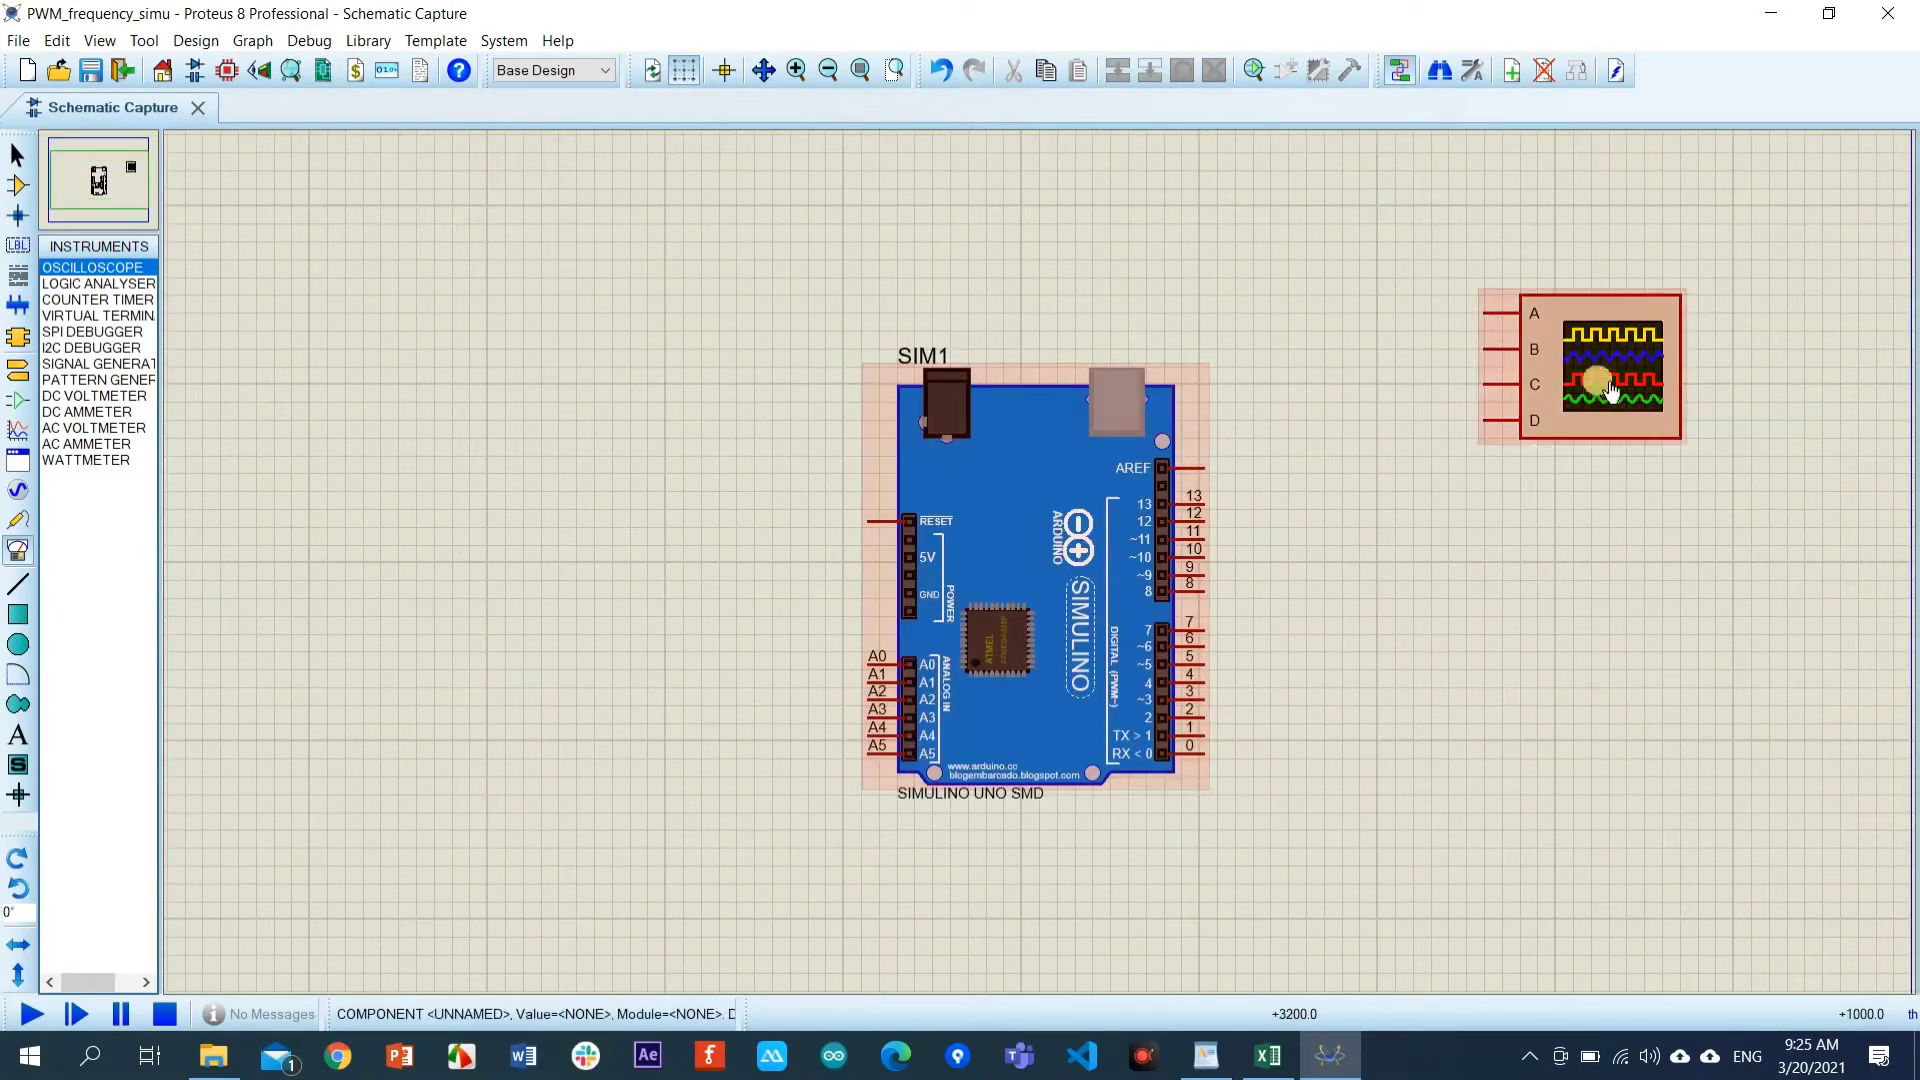
{"action": "left_click", "coordinate": [1525, 357]}
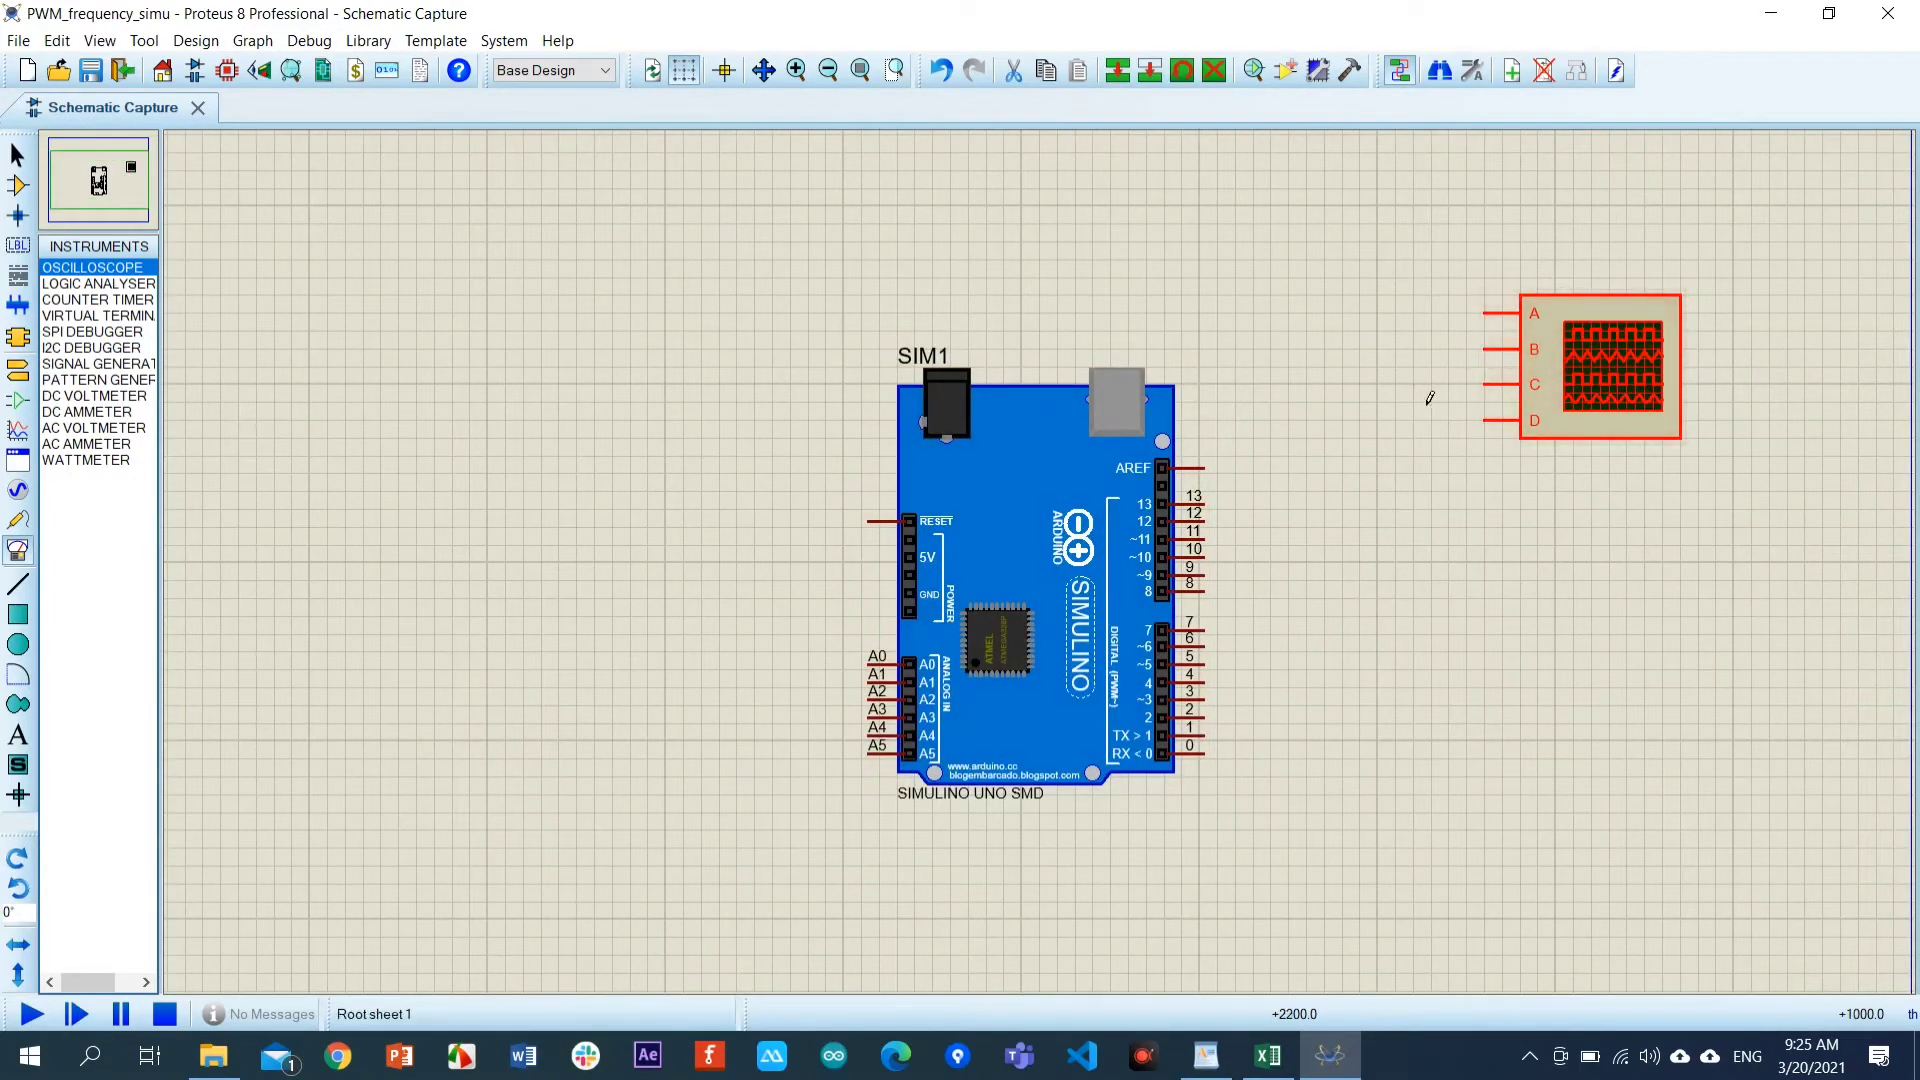
{"action": "left_click", "coordinate": [17, 155]}
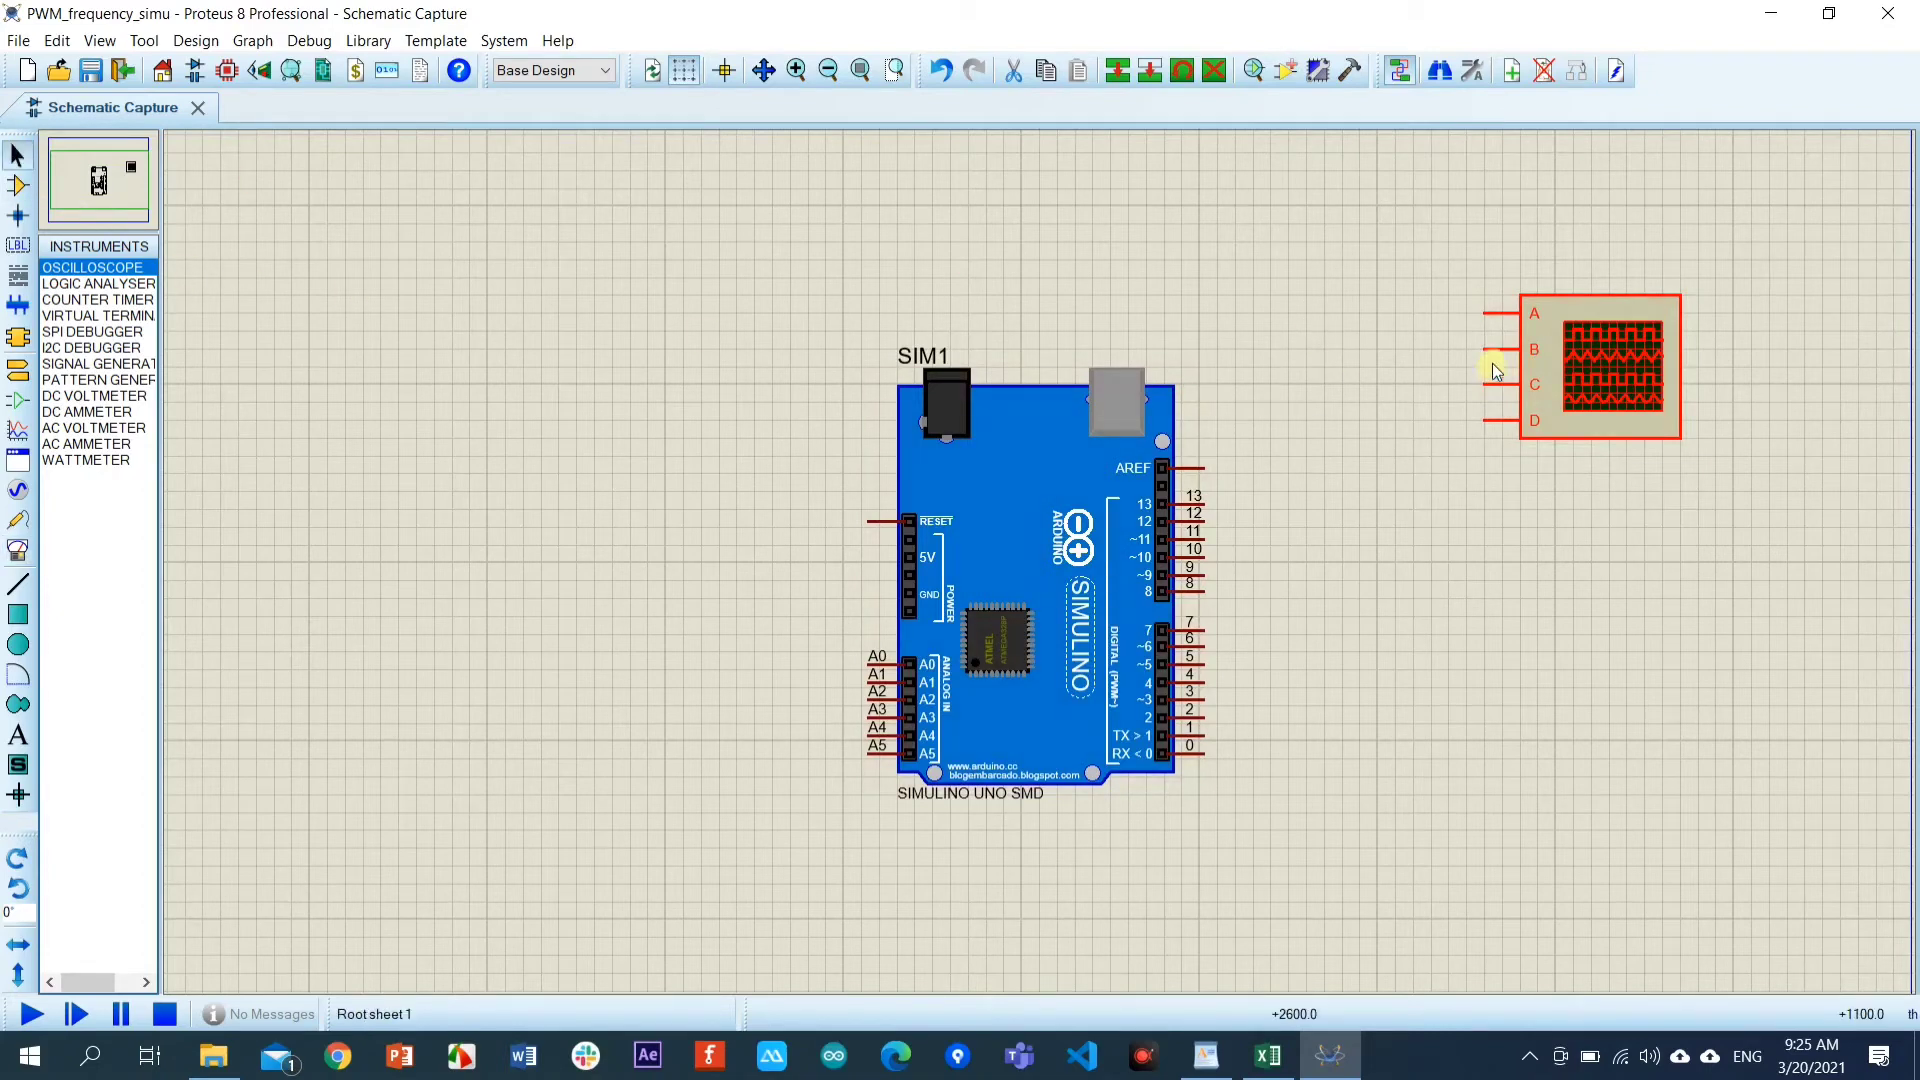
{"action": "left_click_drag", "start_coordinate": [1530, 352], "coordinate": [1411, 402]}
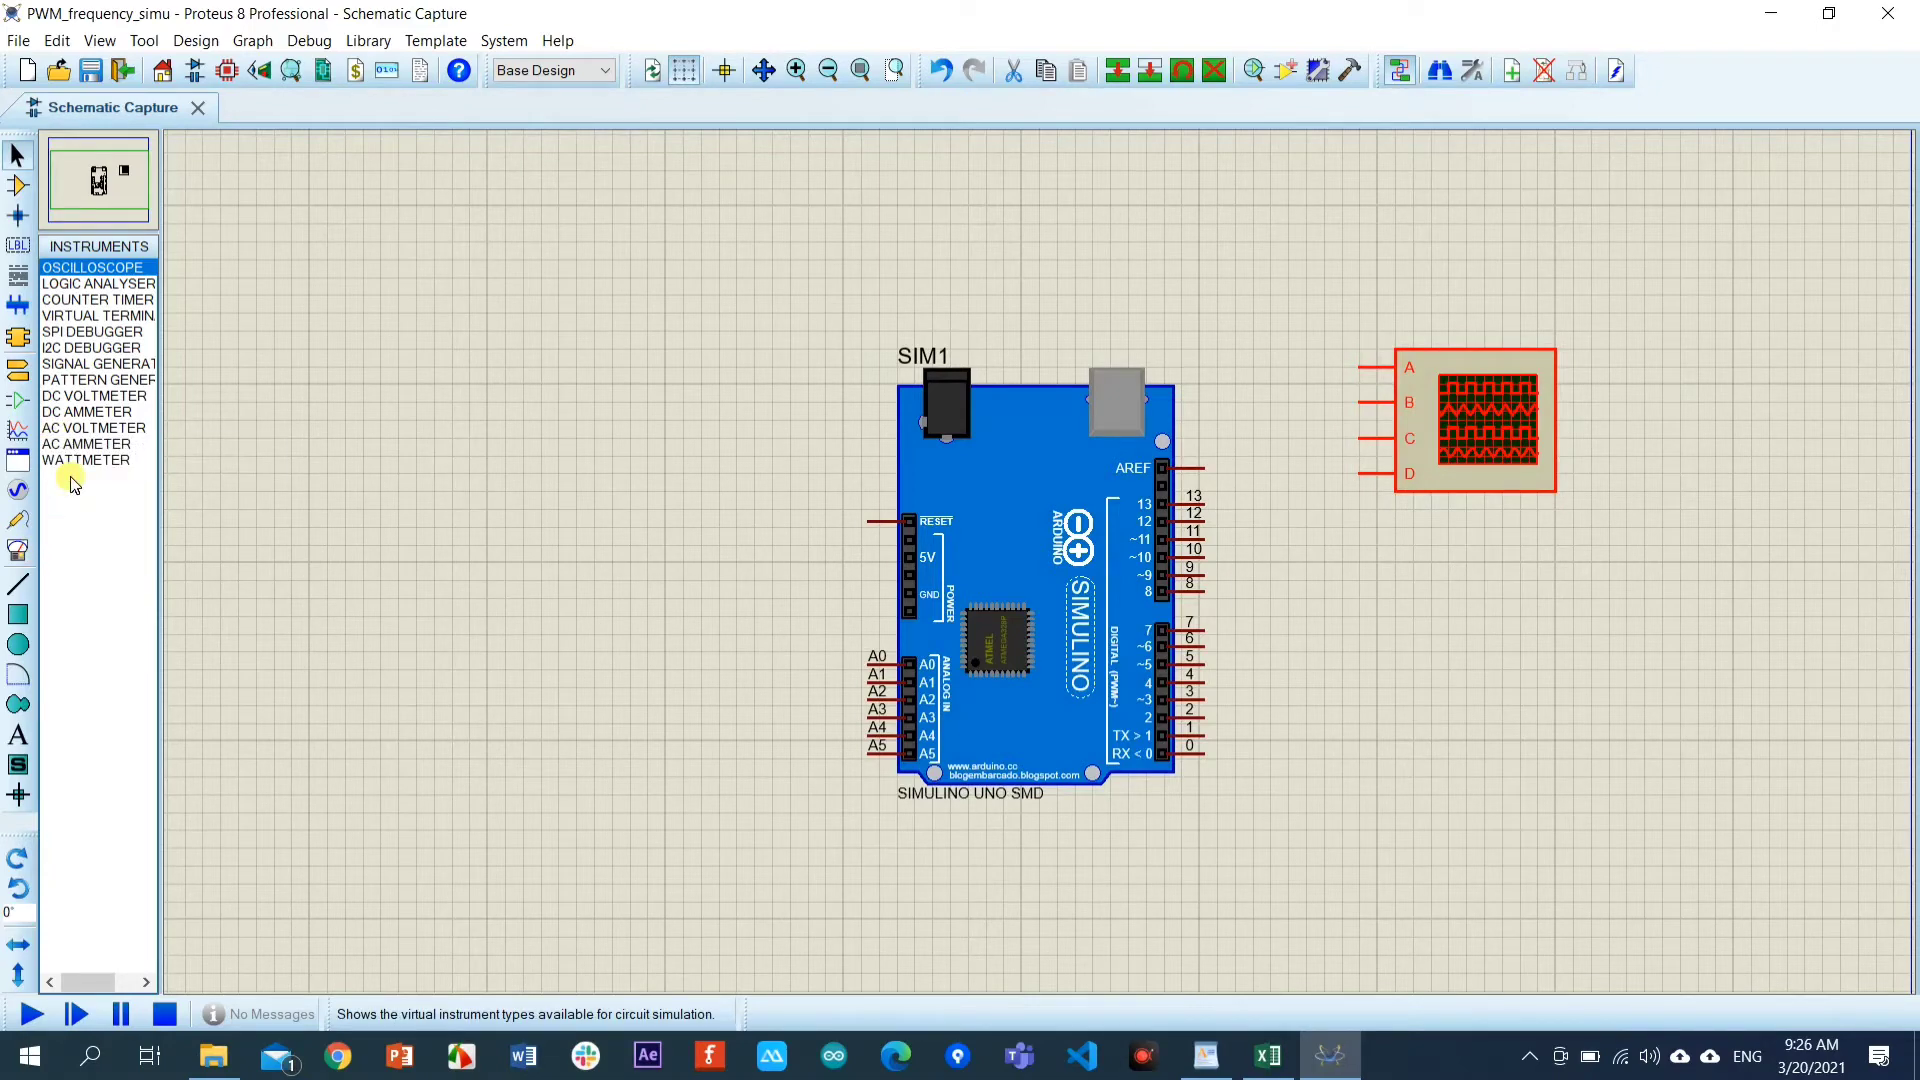
Place a counter timer instrument on the sheet below the oscilloscope.
{"action": "left_click", "coordinate": [127, 301]}
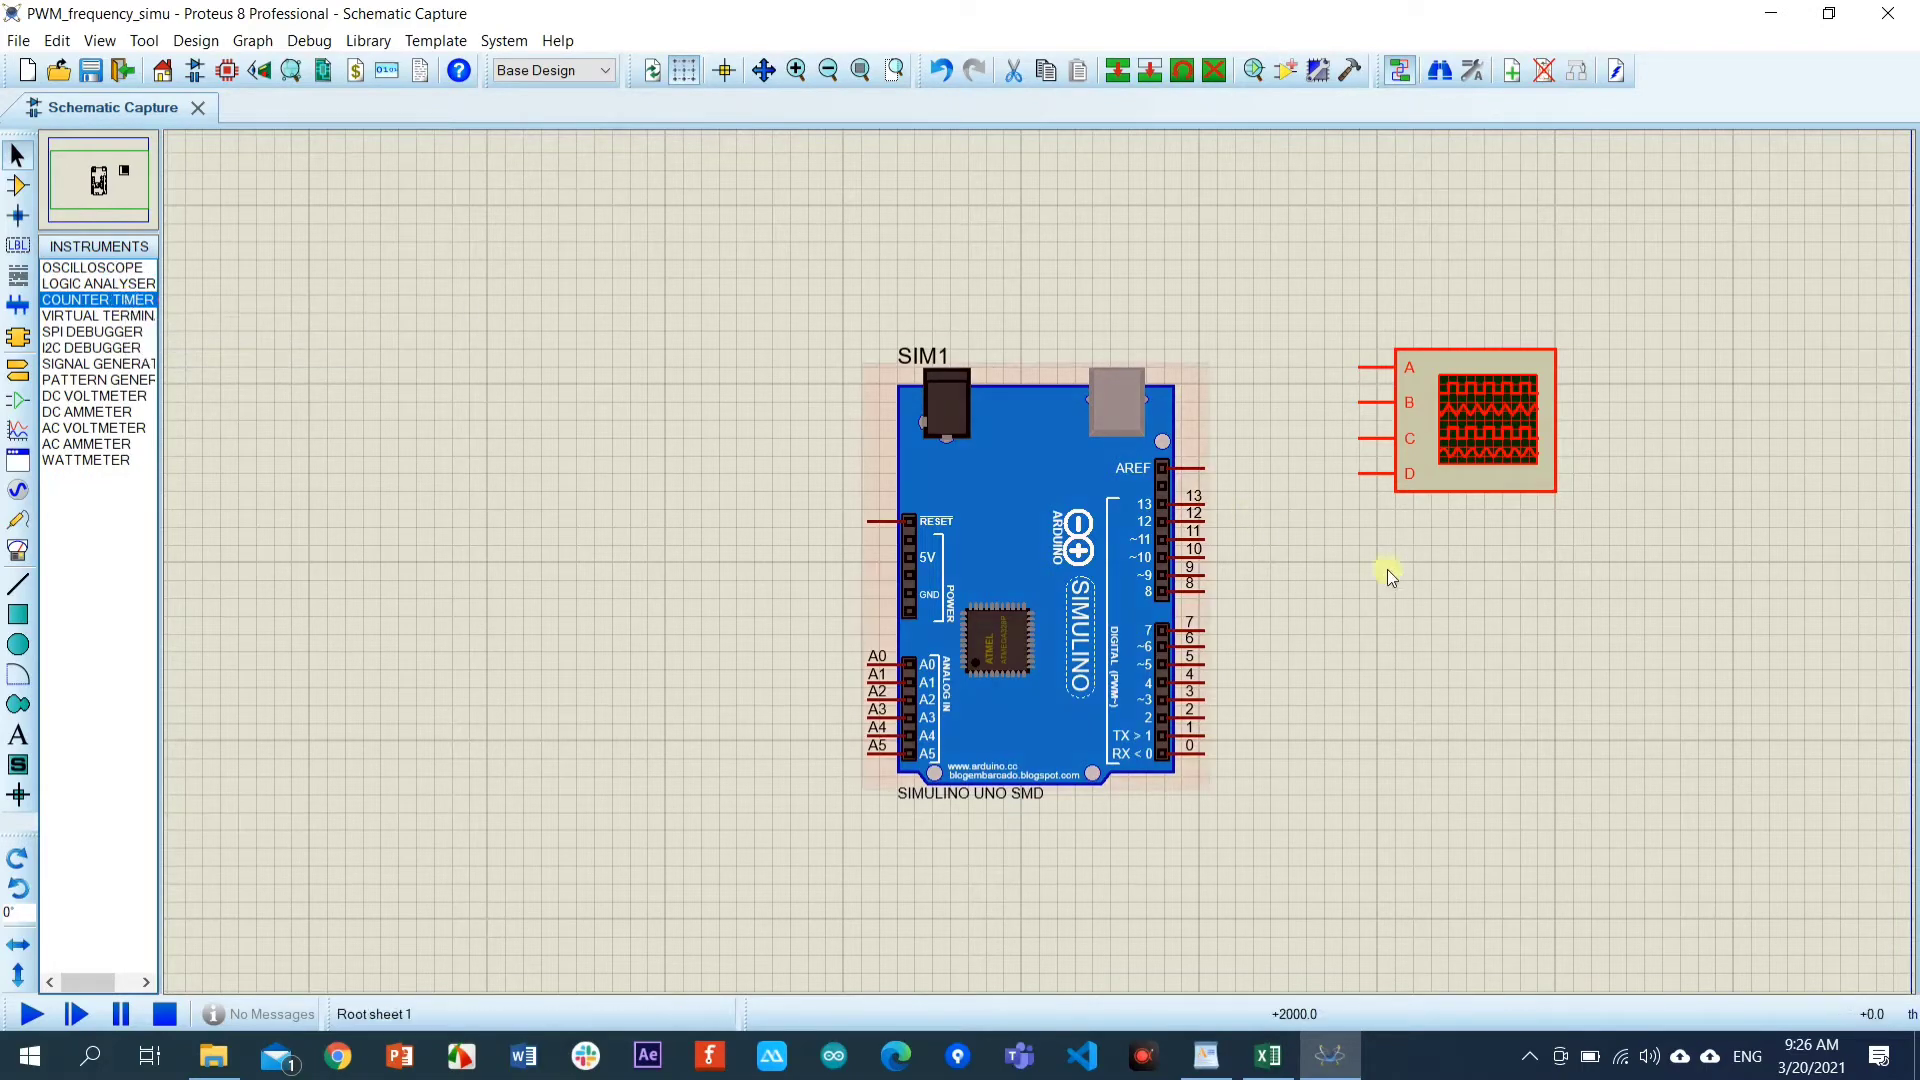
{"action": "left_click", "coordinate": [1427, 614]}
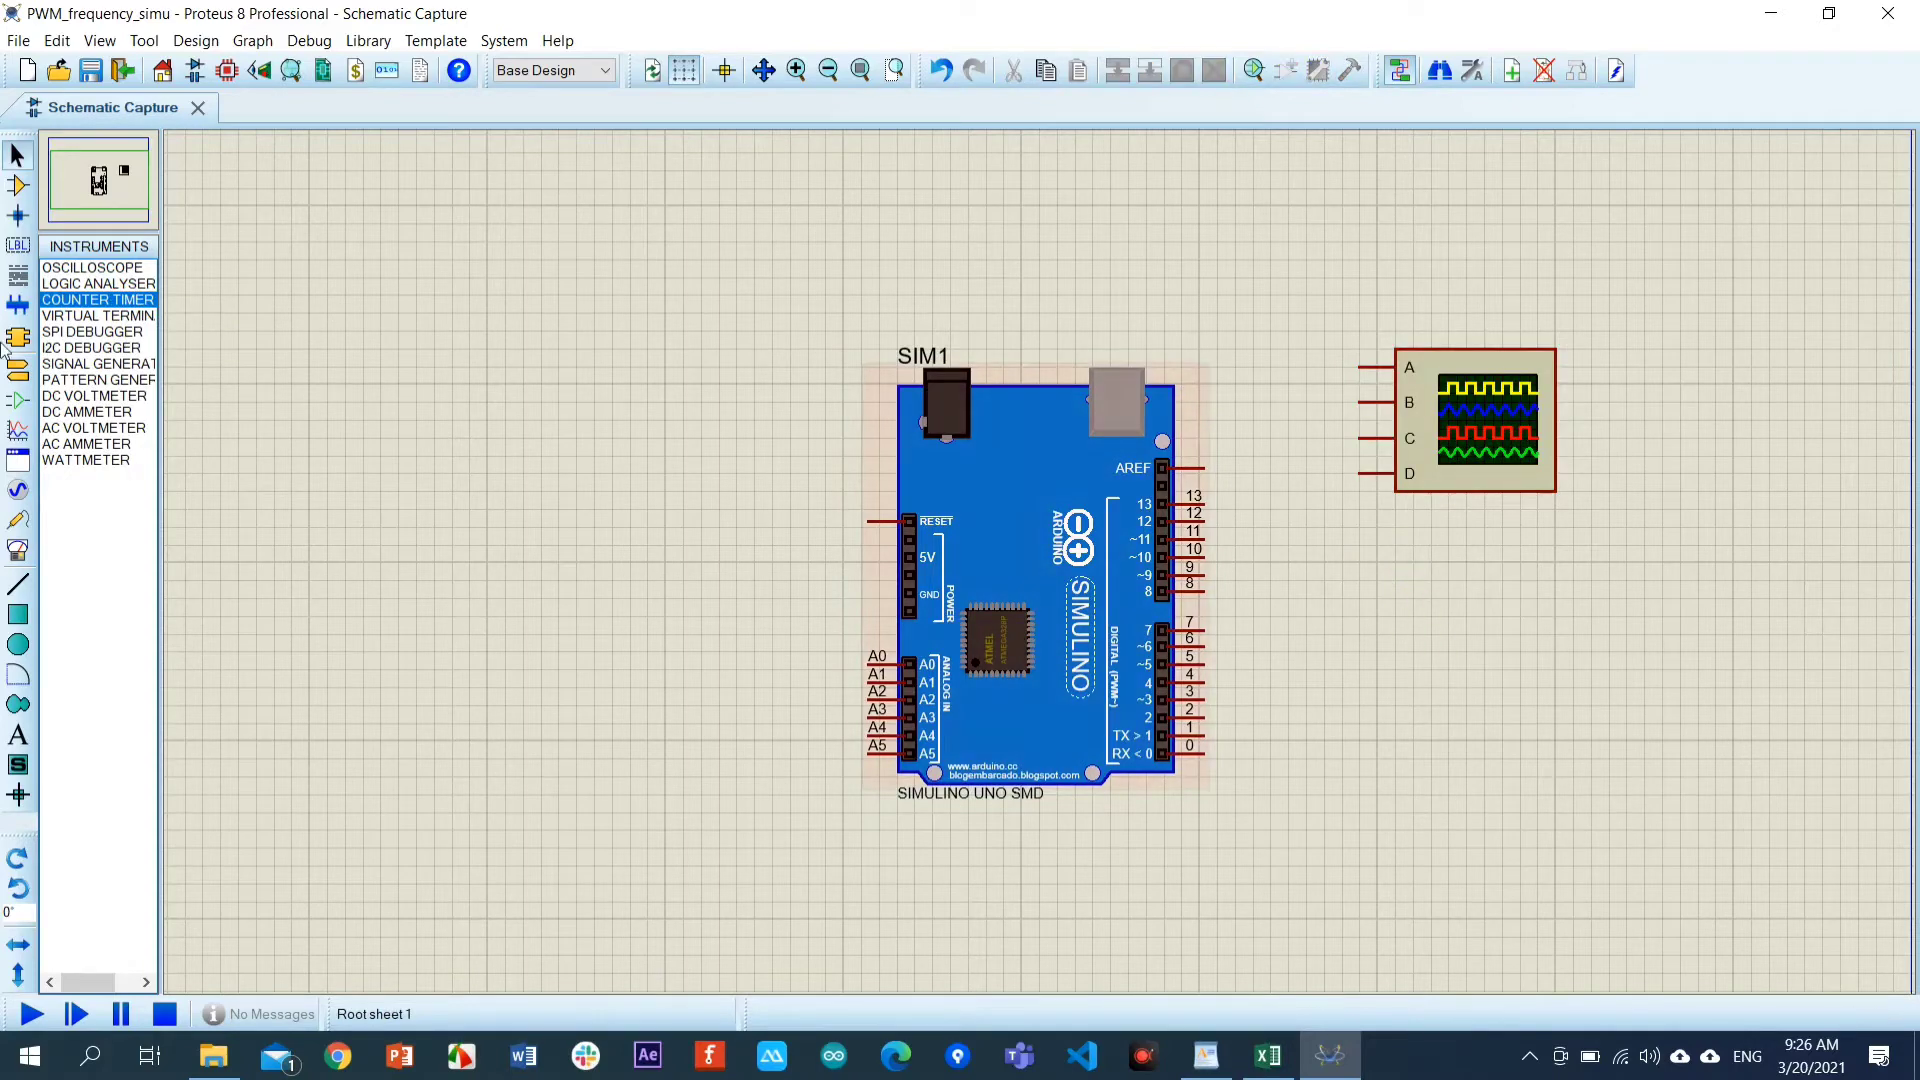
{"action": "left_click", "coordinate": [82, 300]}
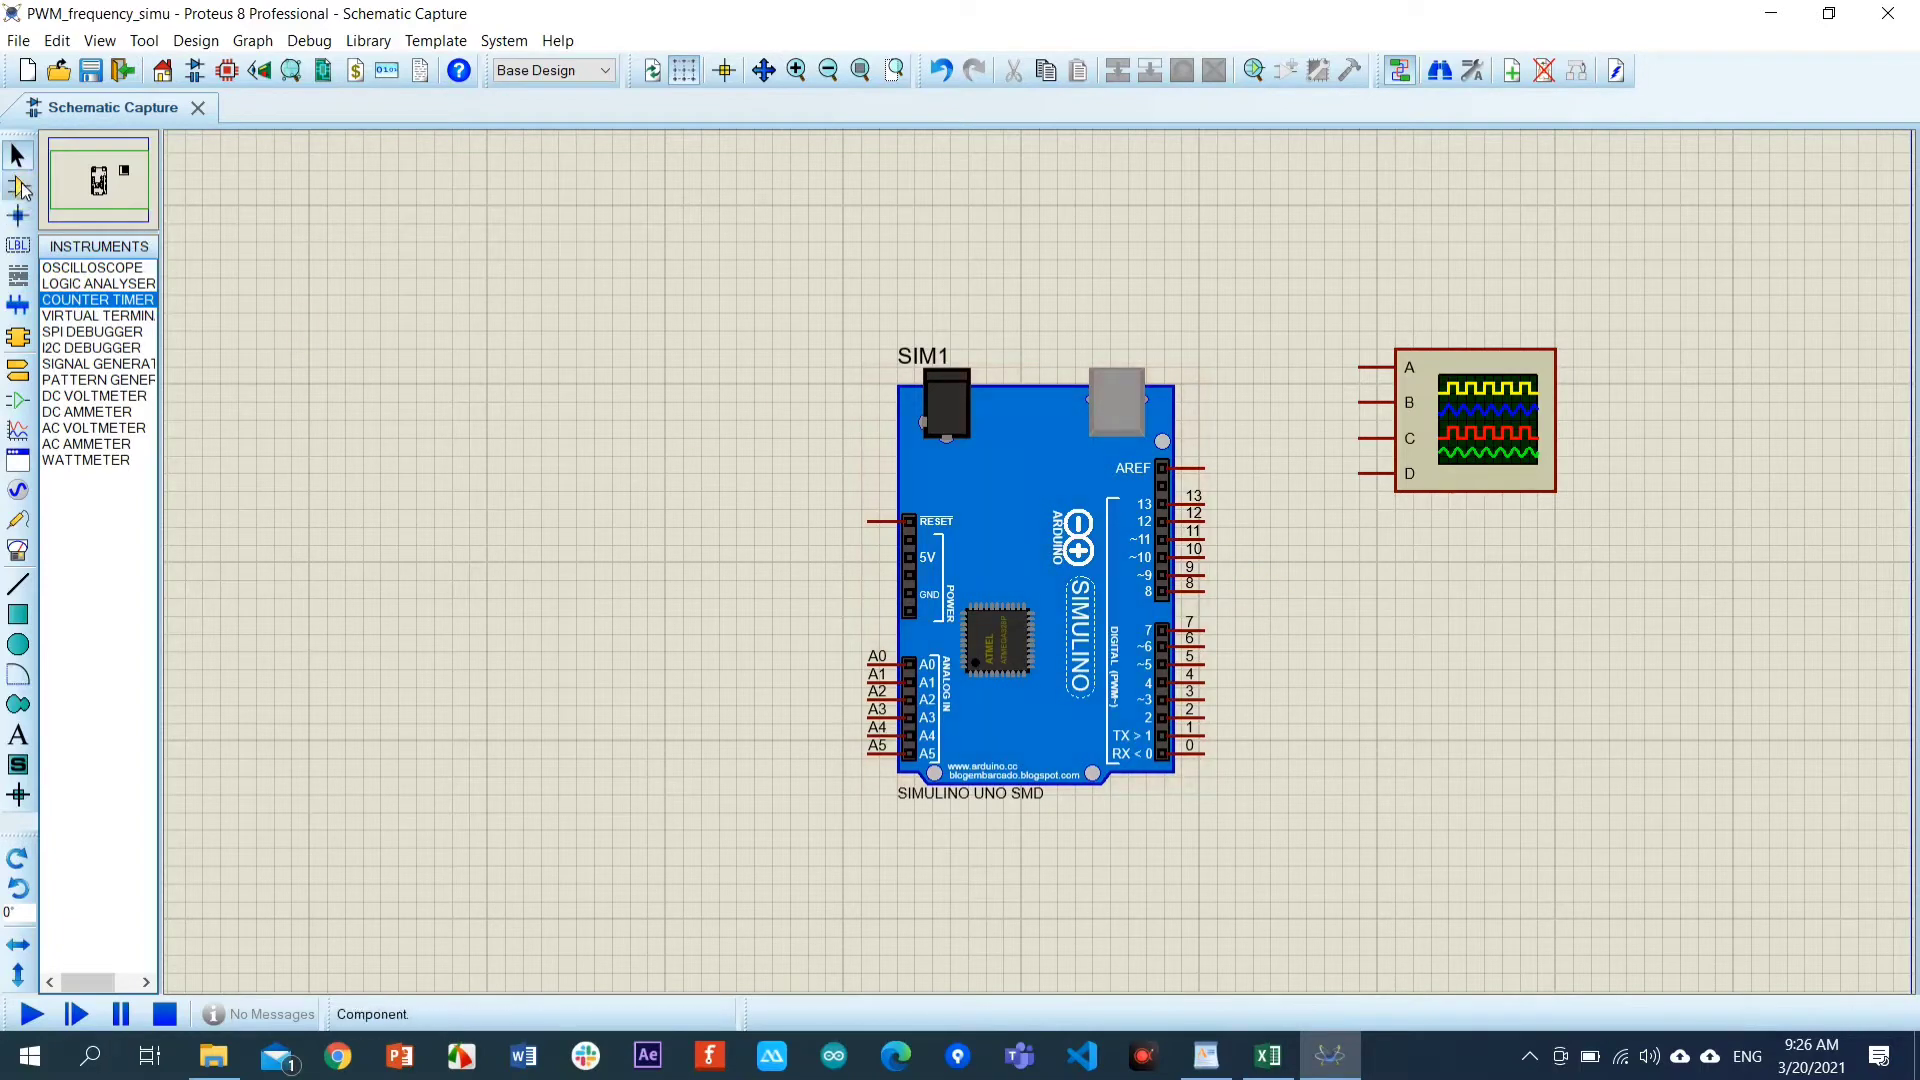
{"action": "left_click", "coordinate": [17, 185]}
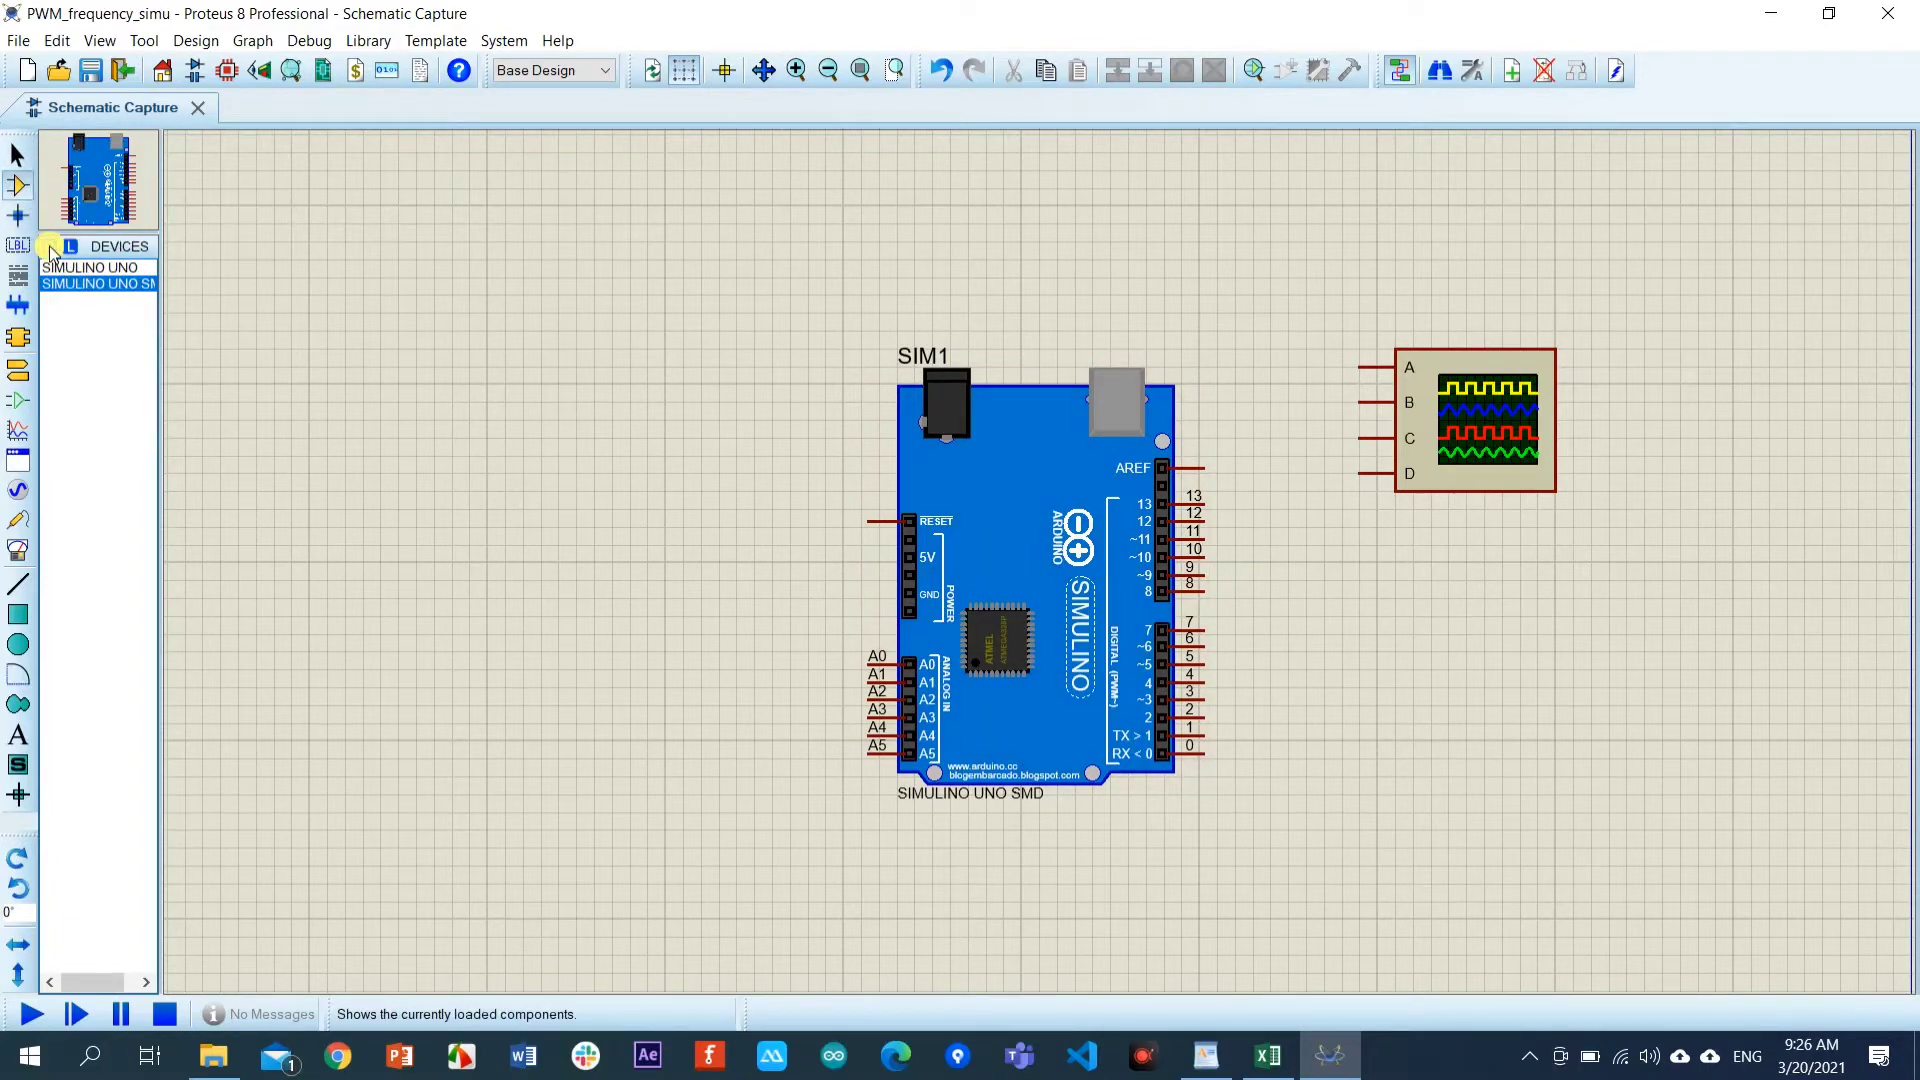
{"action": "left_click", "coordinate": [17, 550]}
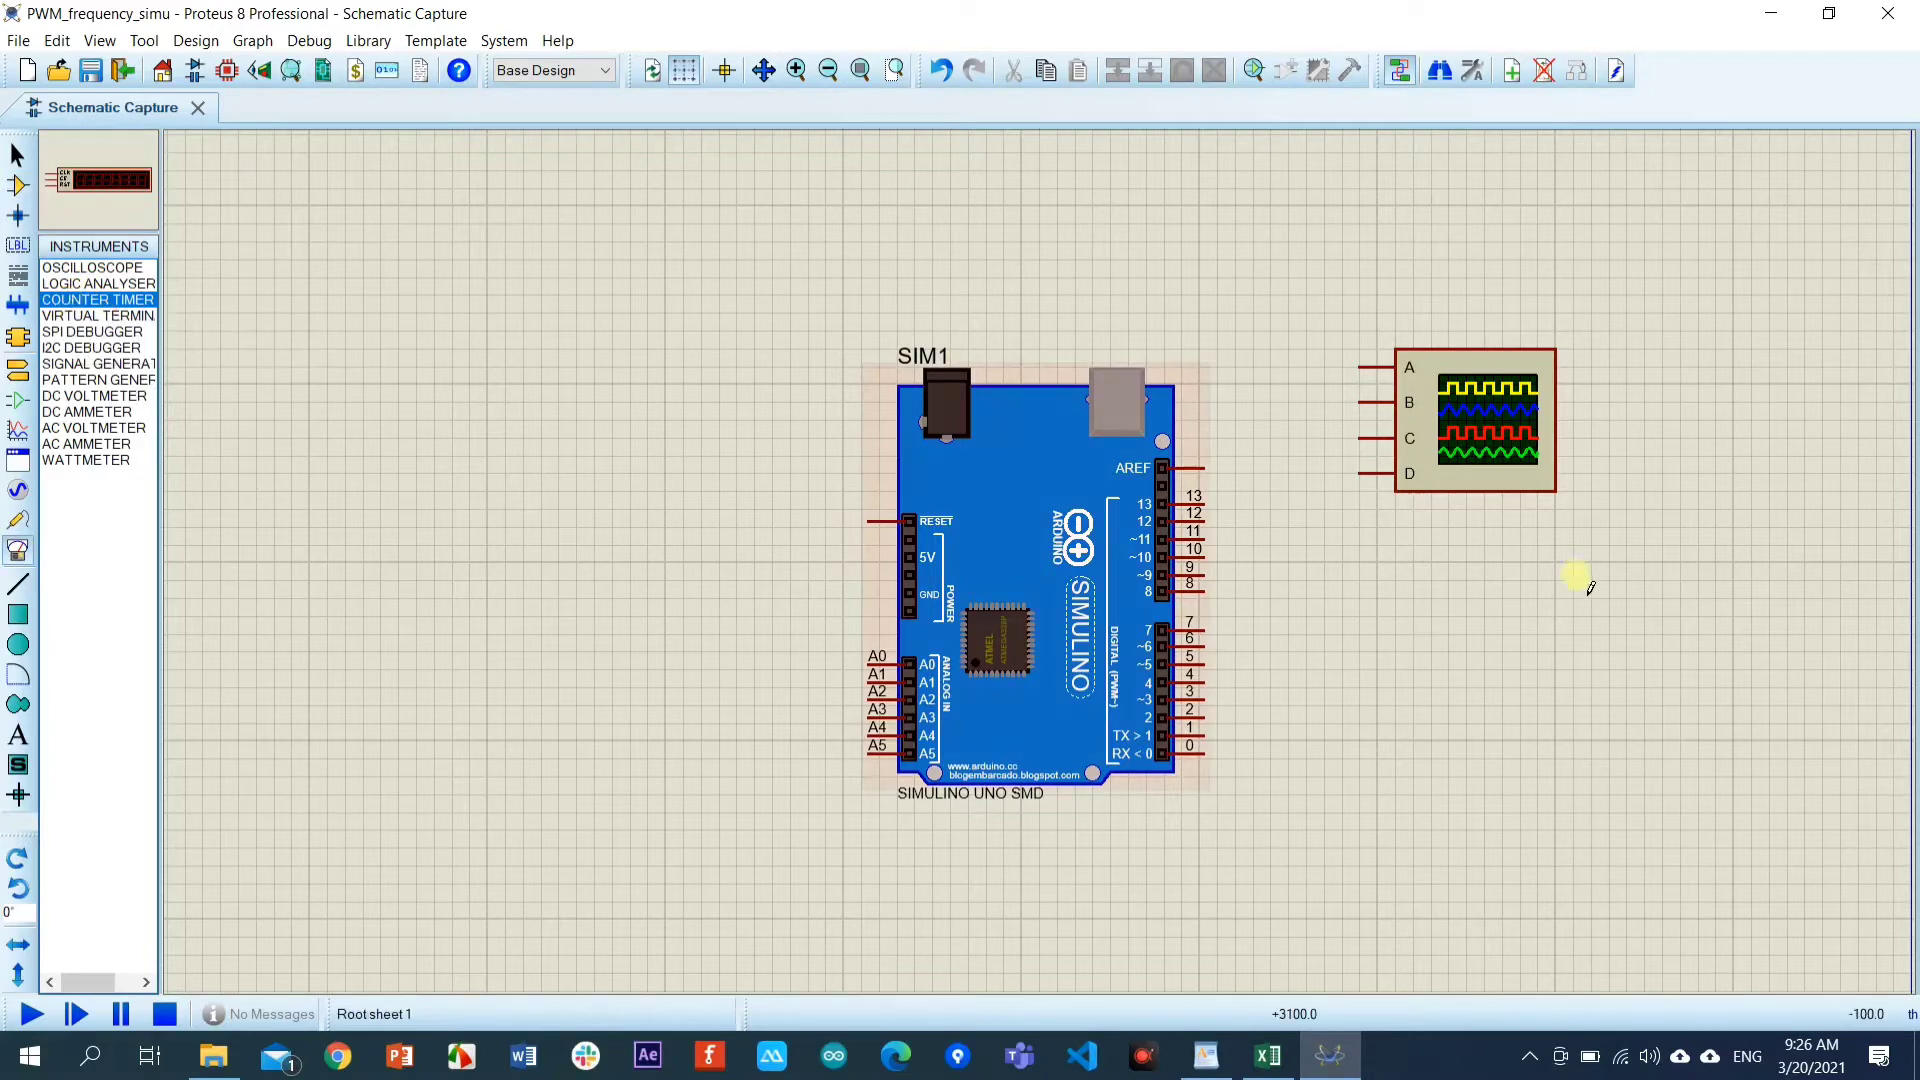
{"action": "left_click", "coordinate": [1470, 630]}
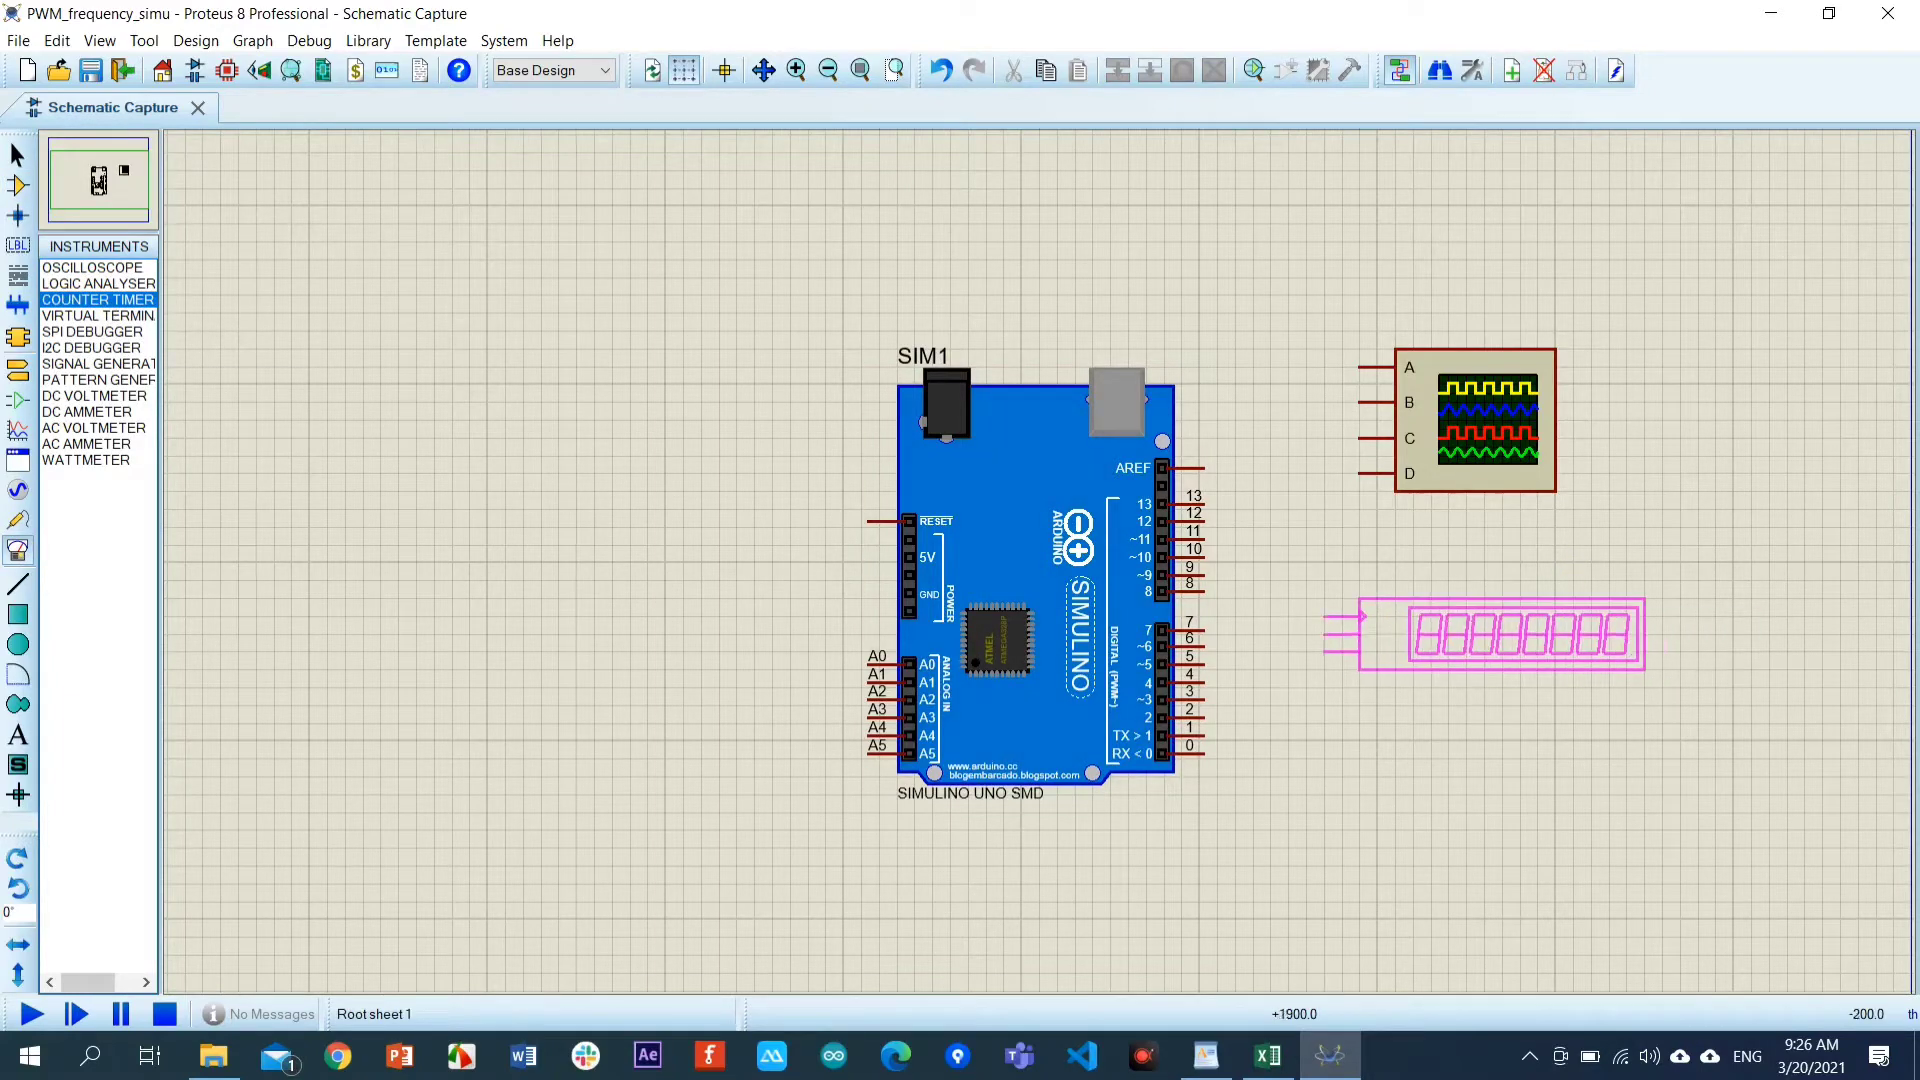
{"action": "left_click", "coordinate": [1423, 617]}
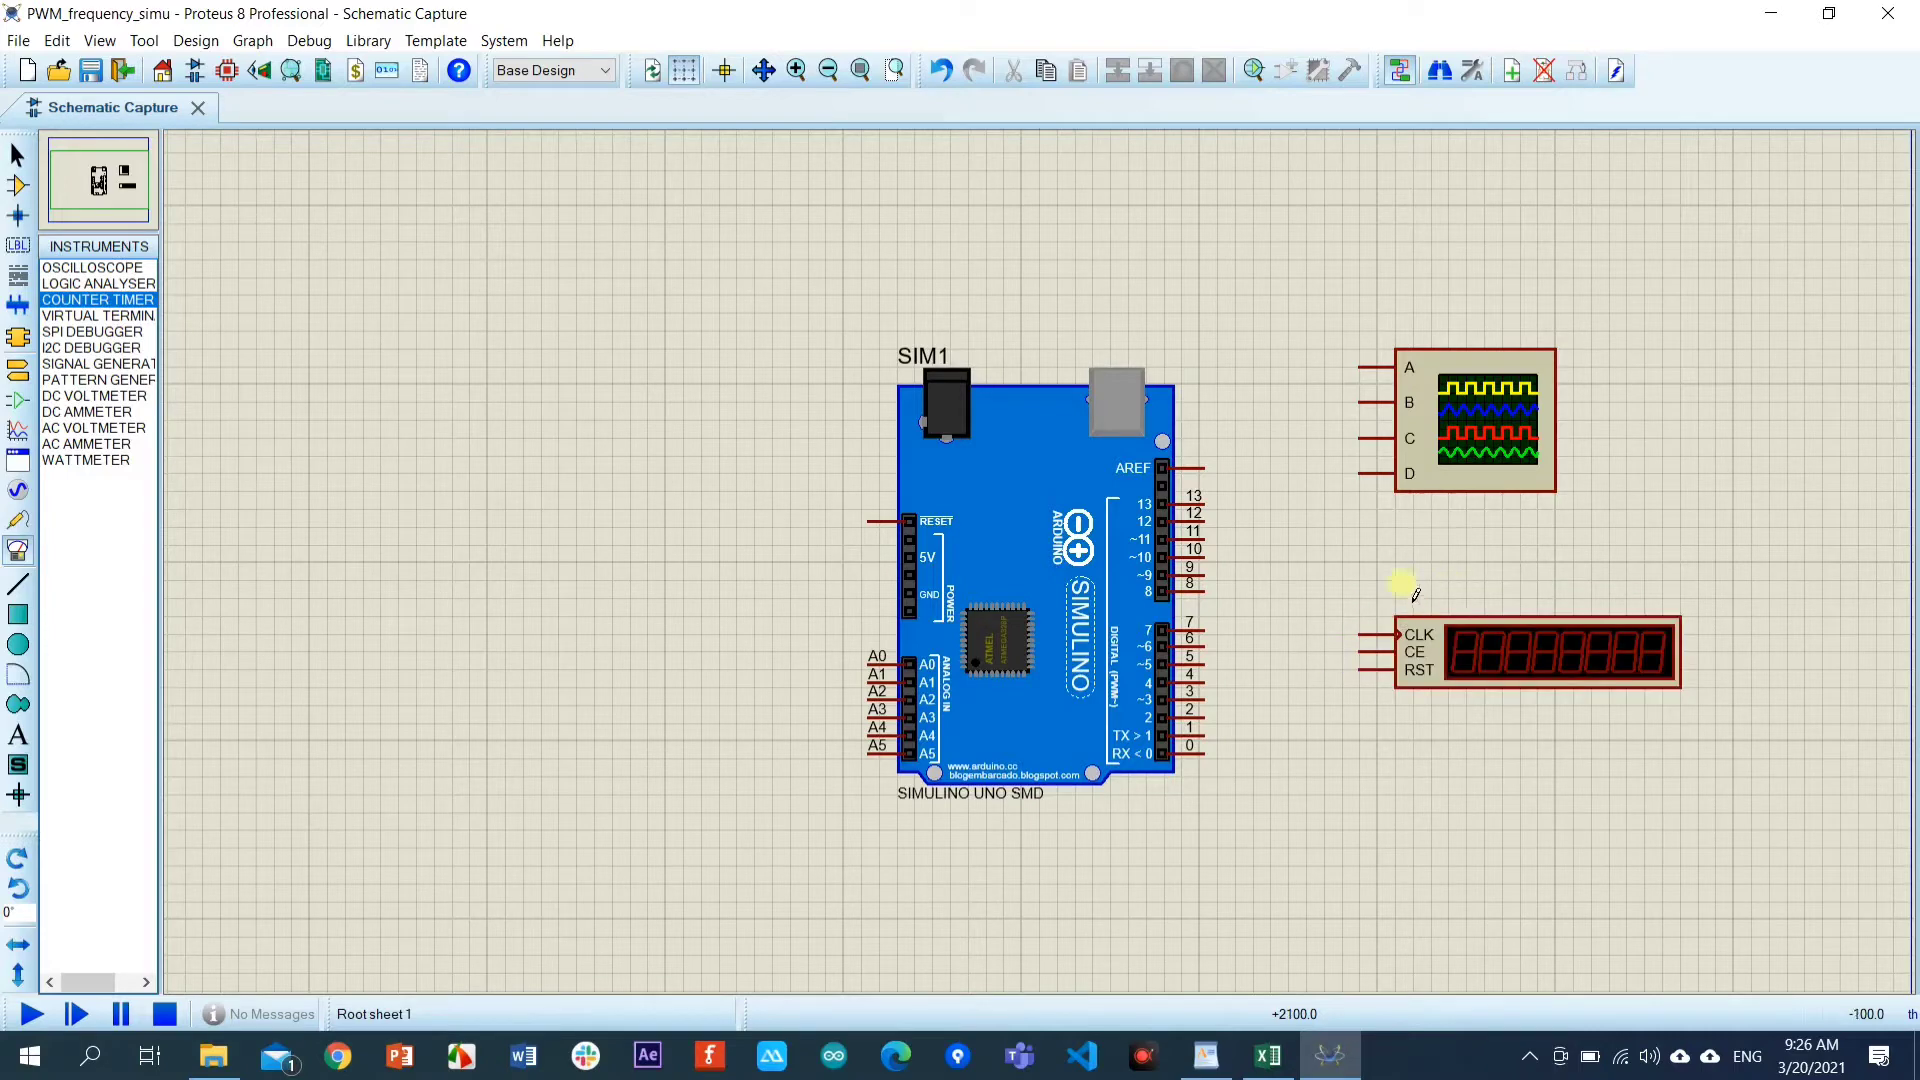
Wire Arduino pin 5 to the counter timer's CLK input and branch that wire to oscilloscope channel A.
{"action": "left_click", "coordinate": [1374, 648]}
{"action": "left_click", "coordinate": [1205, 663]}
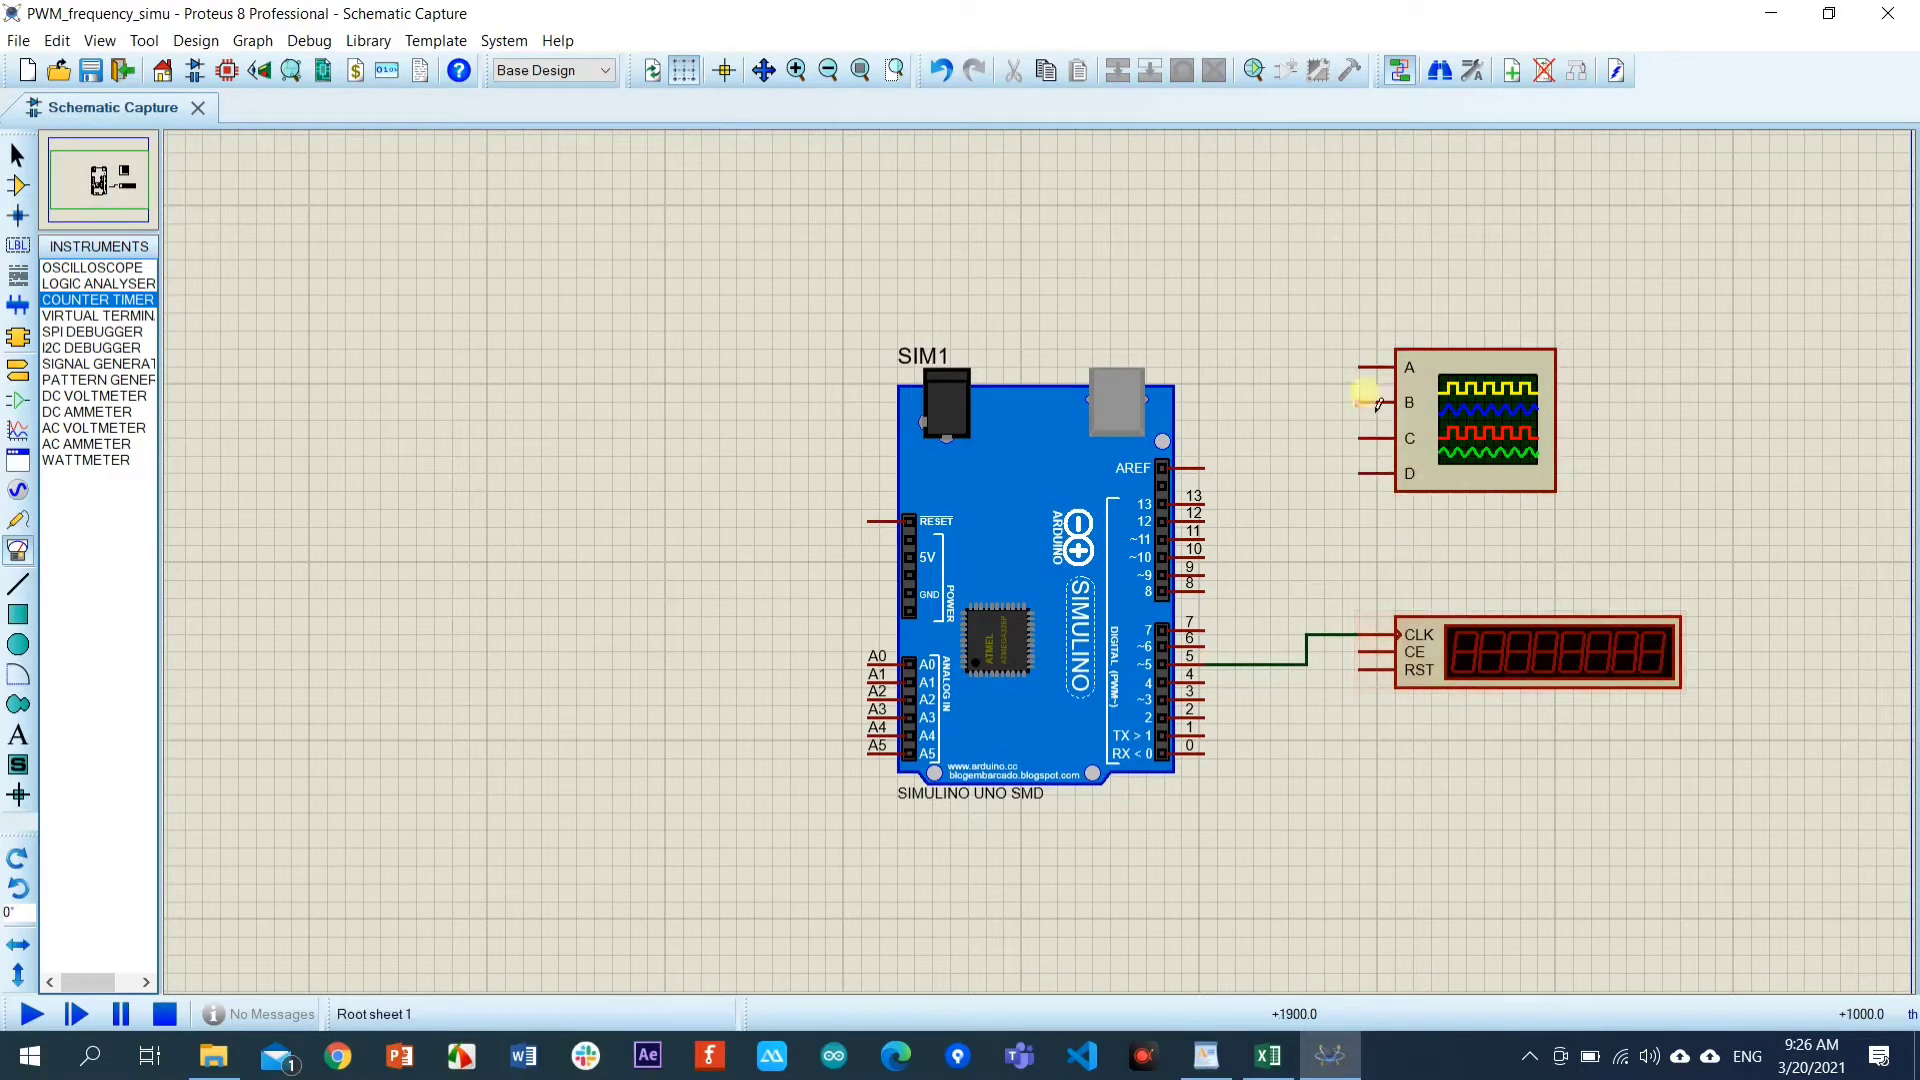
{"action": "left_click", "coordinate": [1371, 378]}
{"action": "left_click", "coordinate": [1293, 396]}
{"action": "left_click", "coordinate": [1306, 634]}
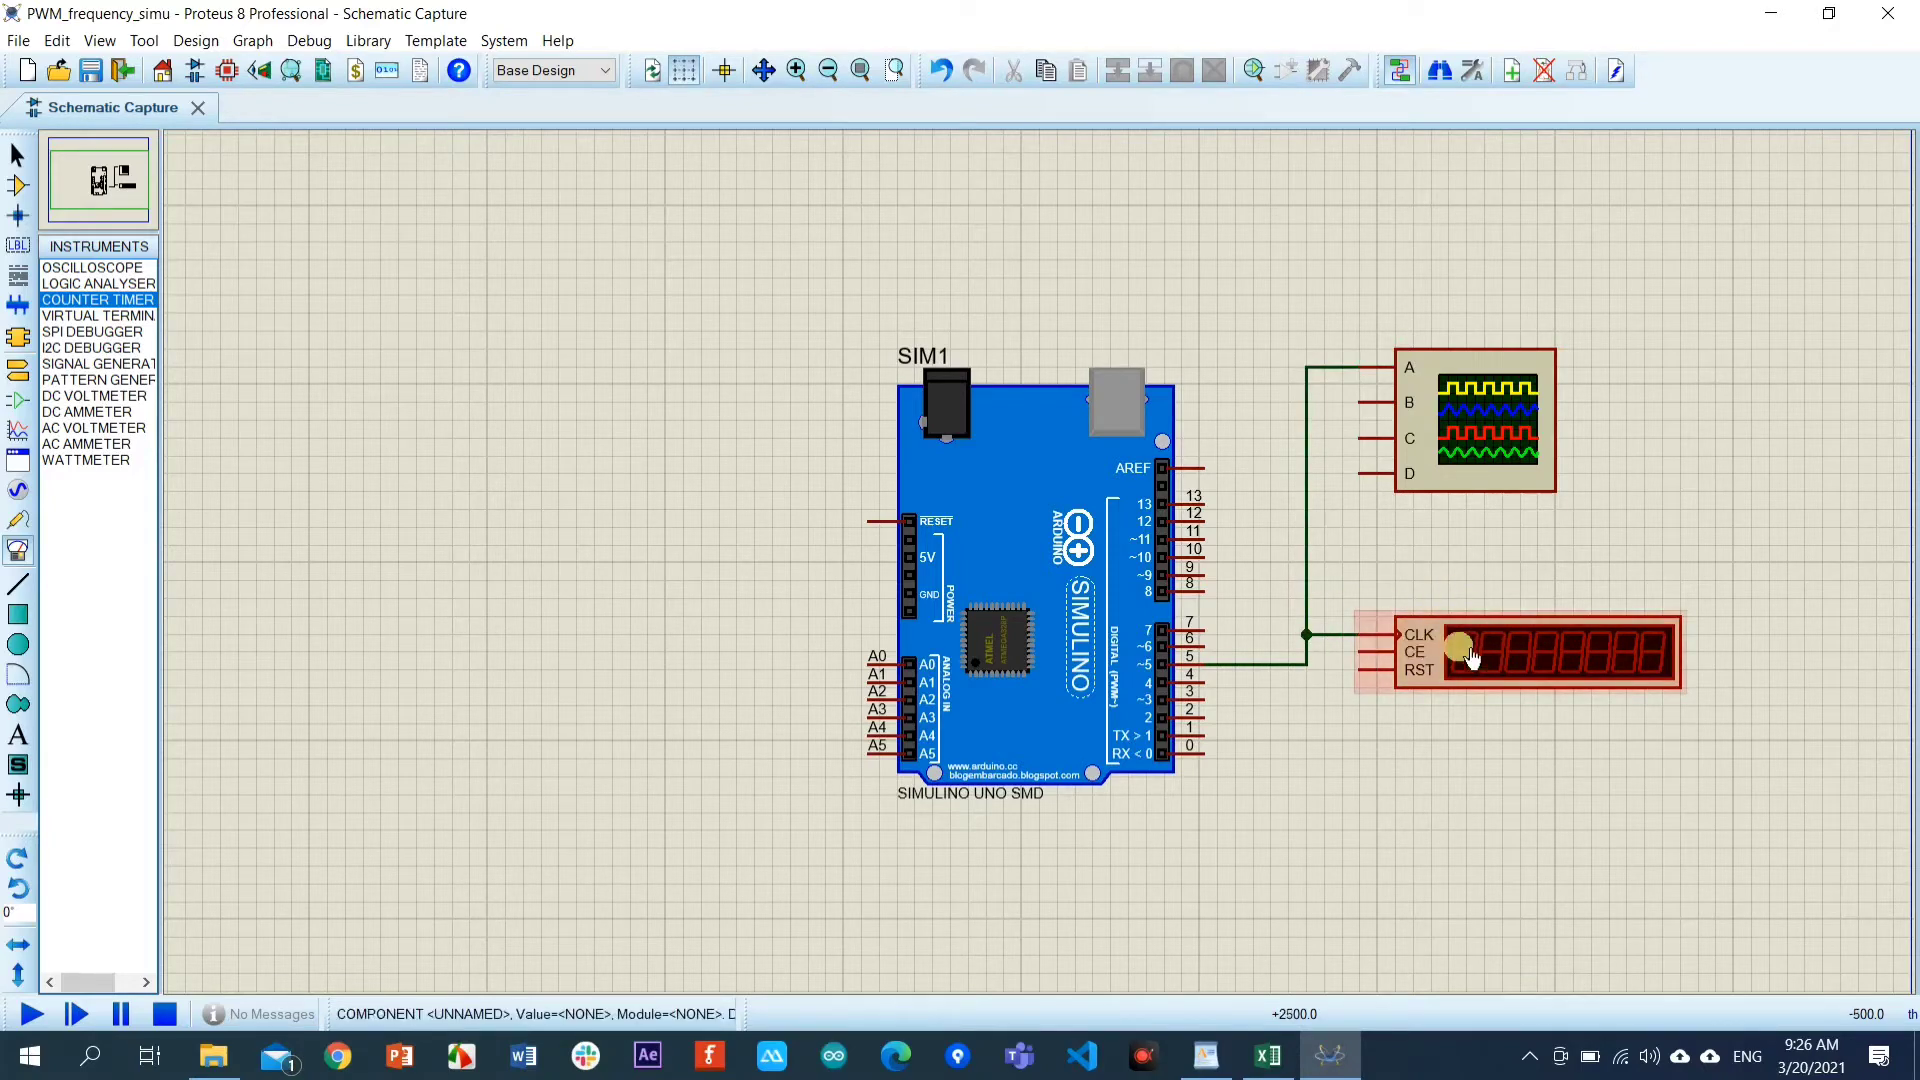
Set the counter timer's operating mode to Frequency.
{"action": "double_click", "coordinate": [1428, 652]}
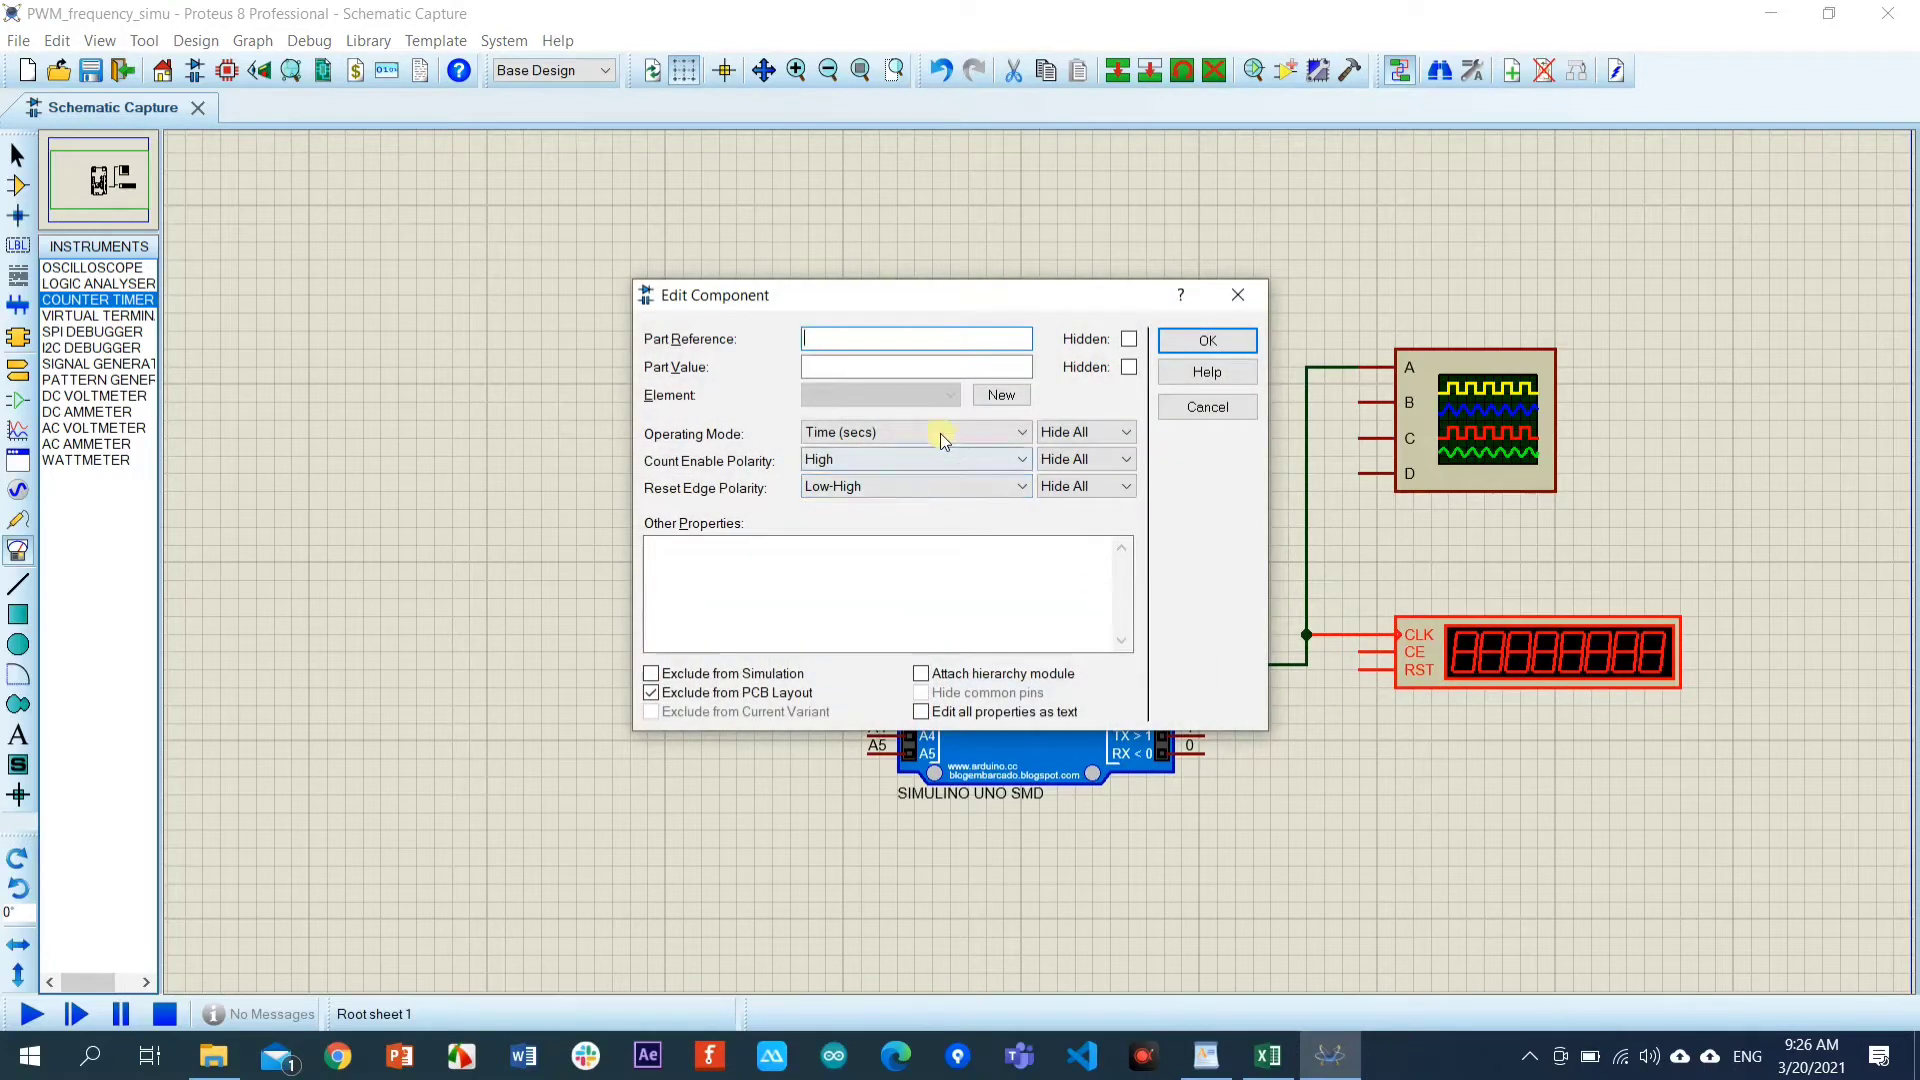
{"action": "left_click", "coordinate": [1027, 437]}
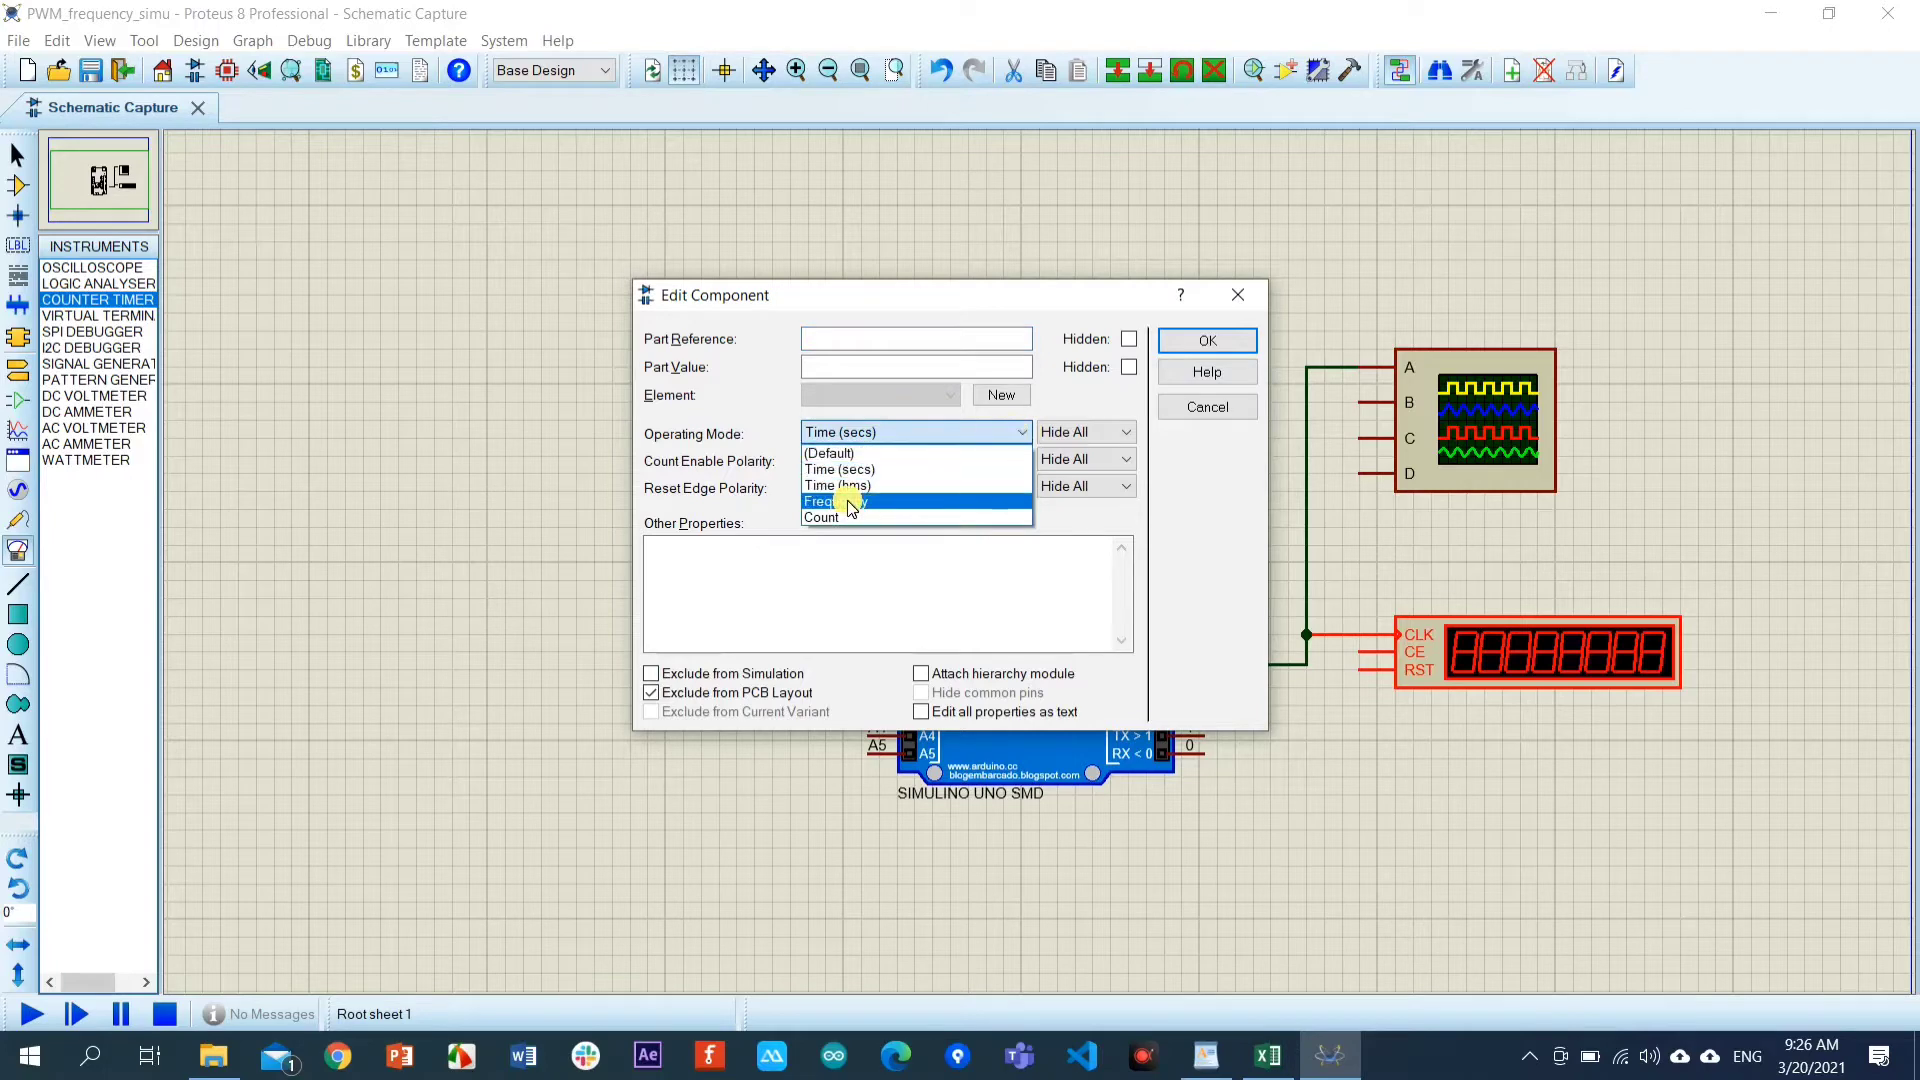
{"action": "left_click", "coordinate": [847, 503]}
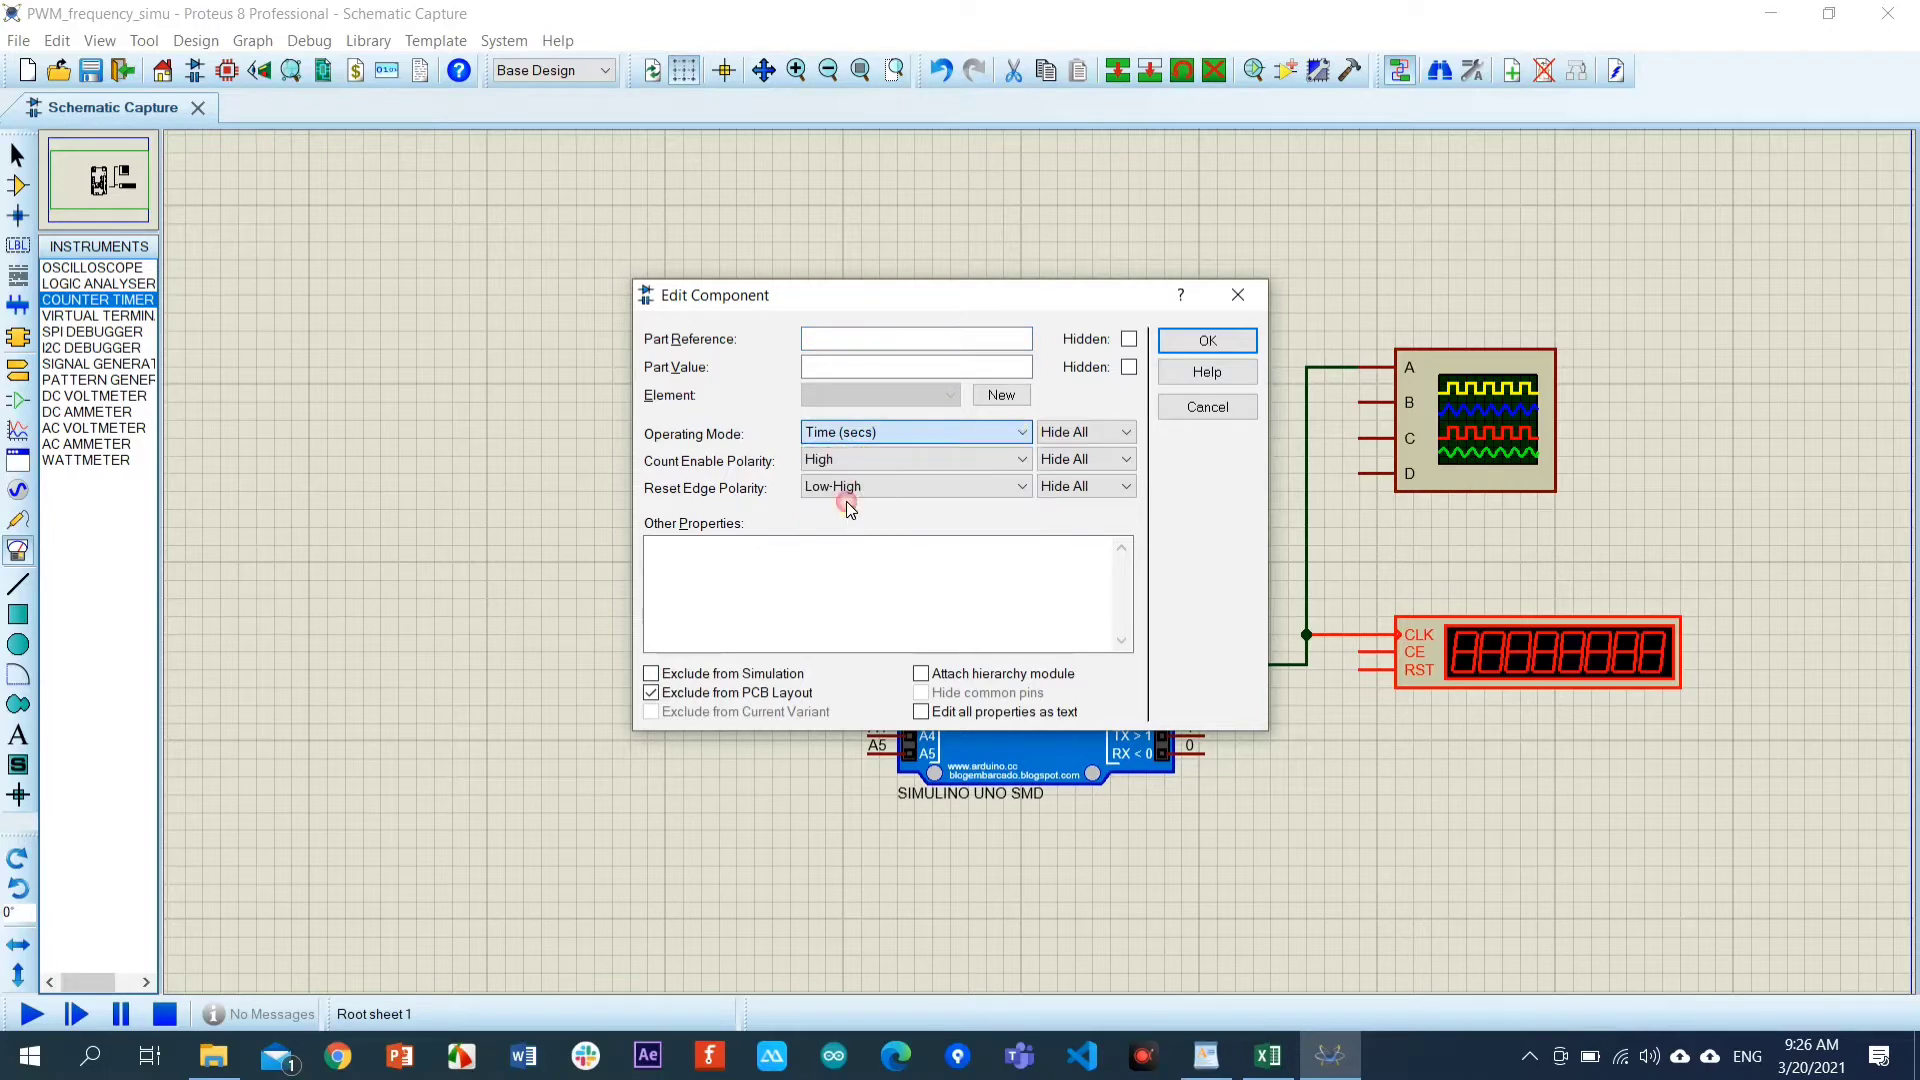
{"action": "left_click", "coordinate": [1229, 346]}
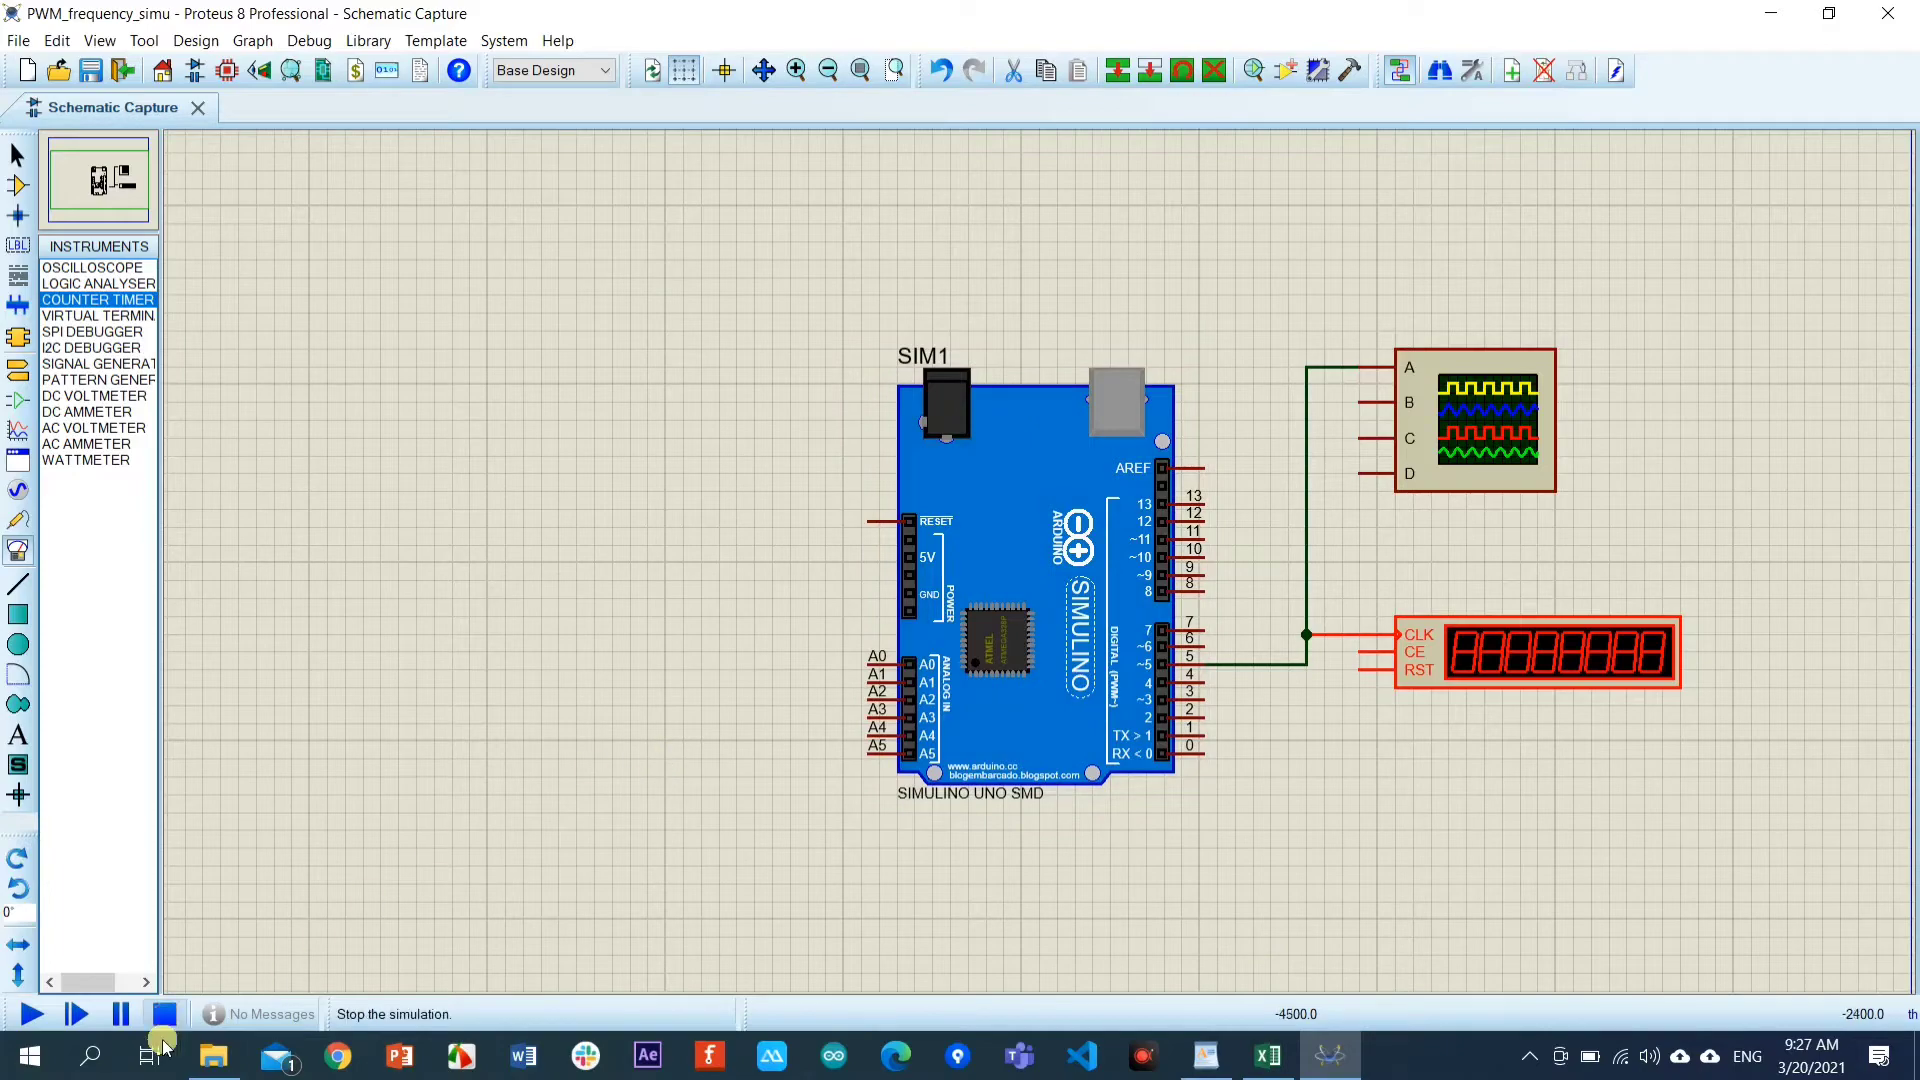
Open the PWM_frequency_Uno sketch from the project folder in the Arduino IDE.
{"action": "left_click", "coordinate": [204, 1071]}
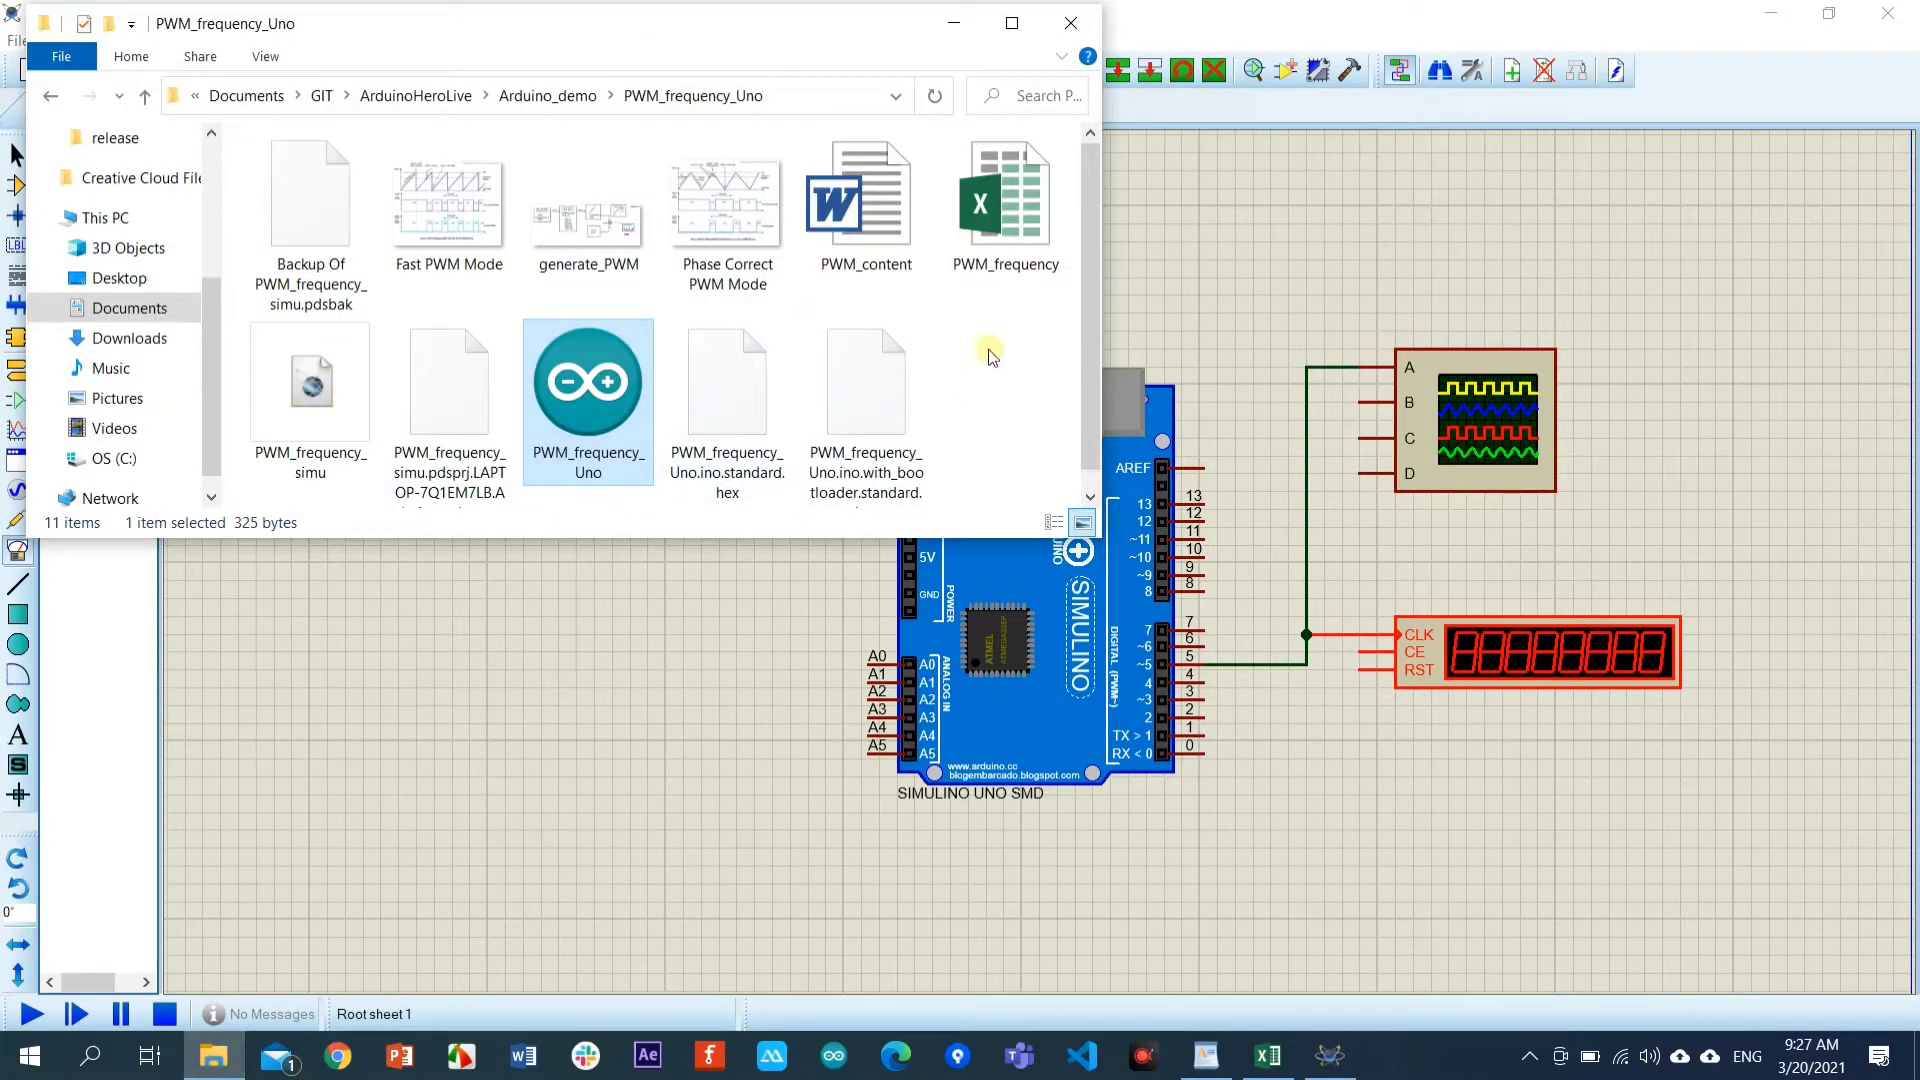
{"action": "scroll", "coordinate": [988, 357], "scroll_direction": "down", "scroll_amount": 1}
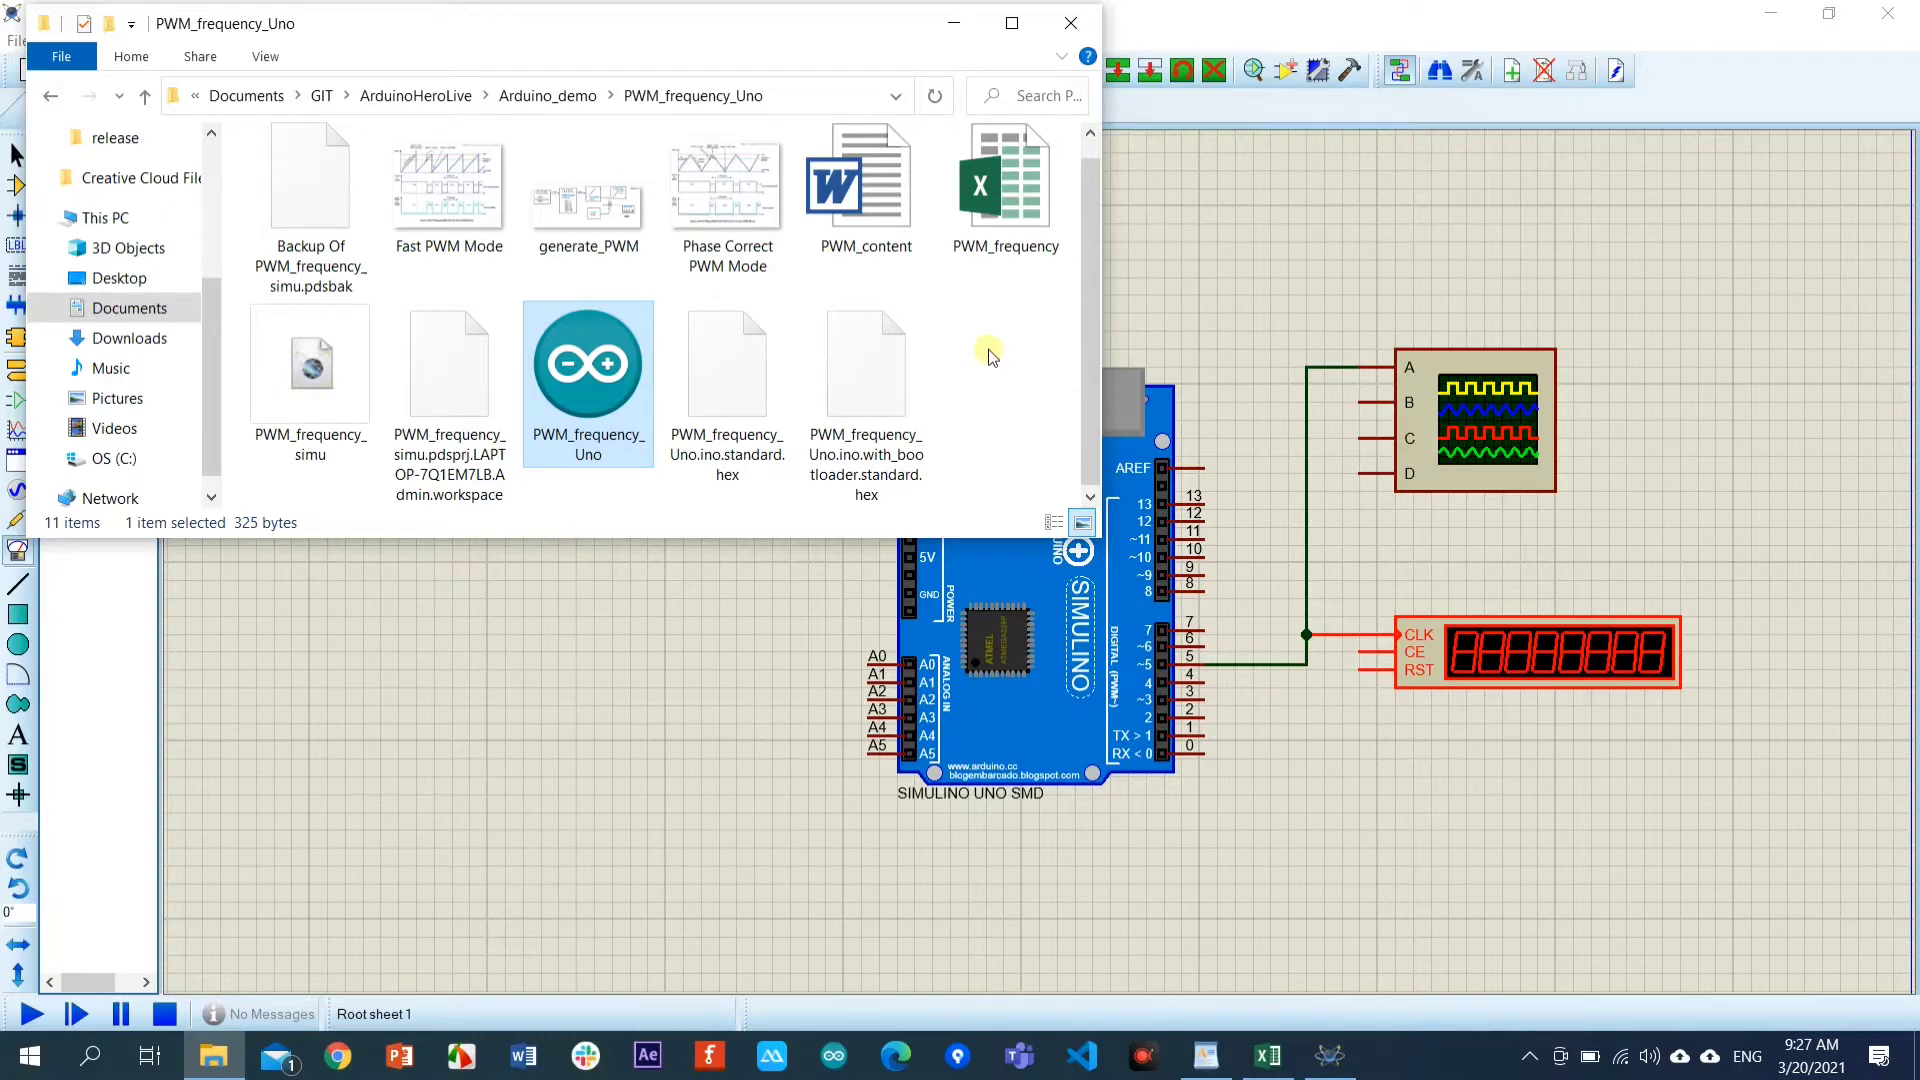
{"action": "double_click", "coordinate": [586, 370]}
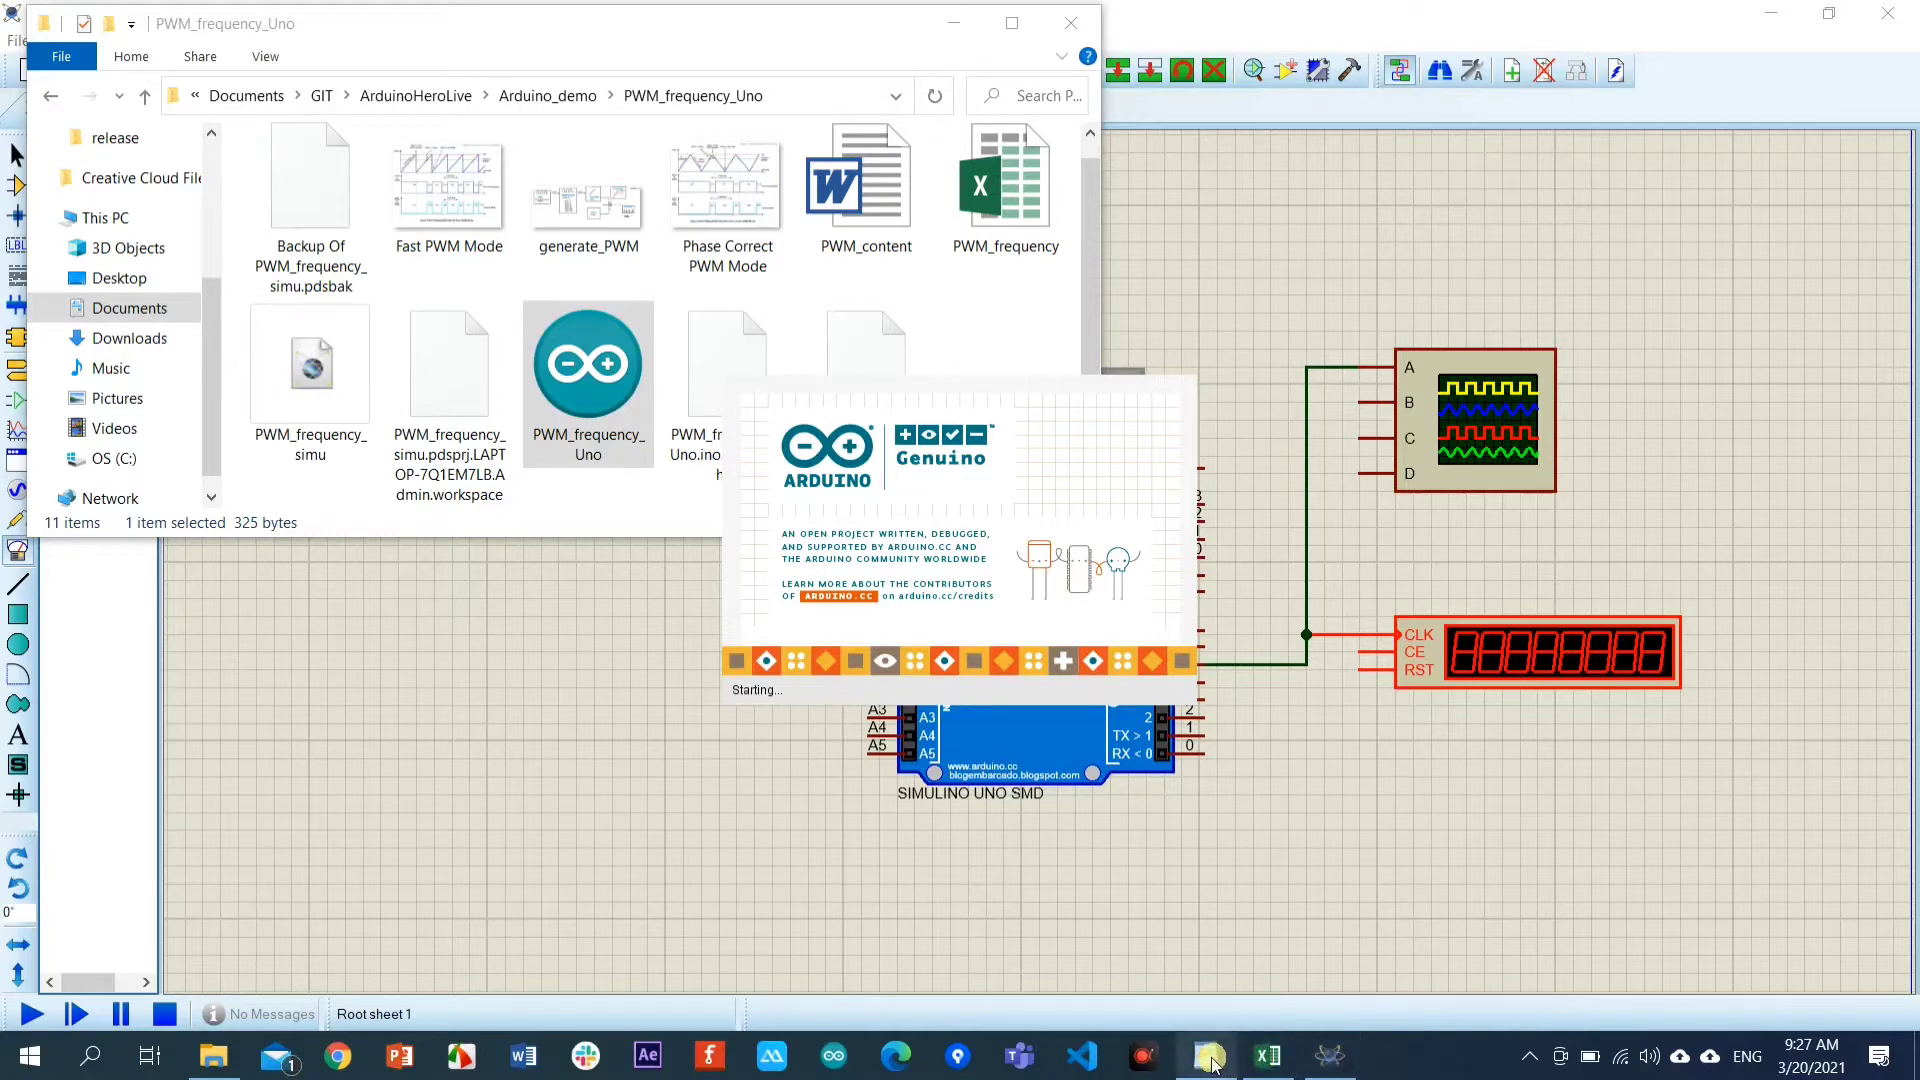
{"action": "mouse_move", "coordinate": [1213, 1063]}
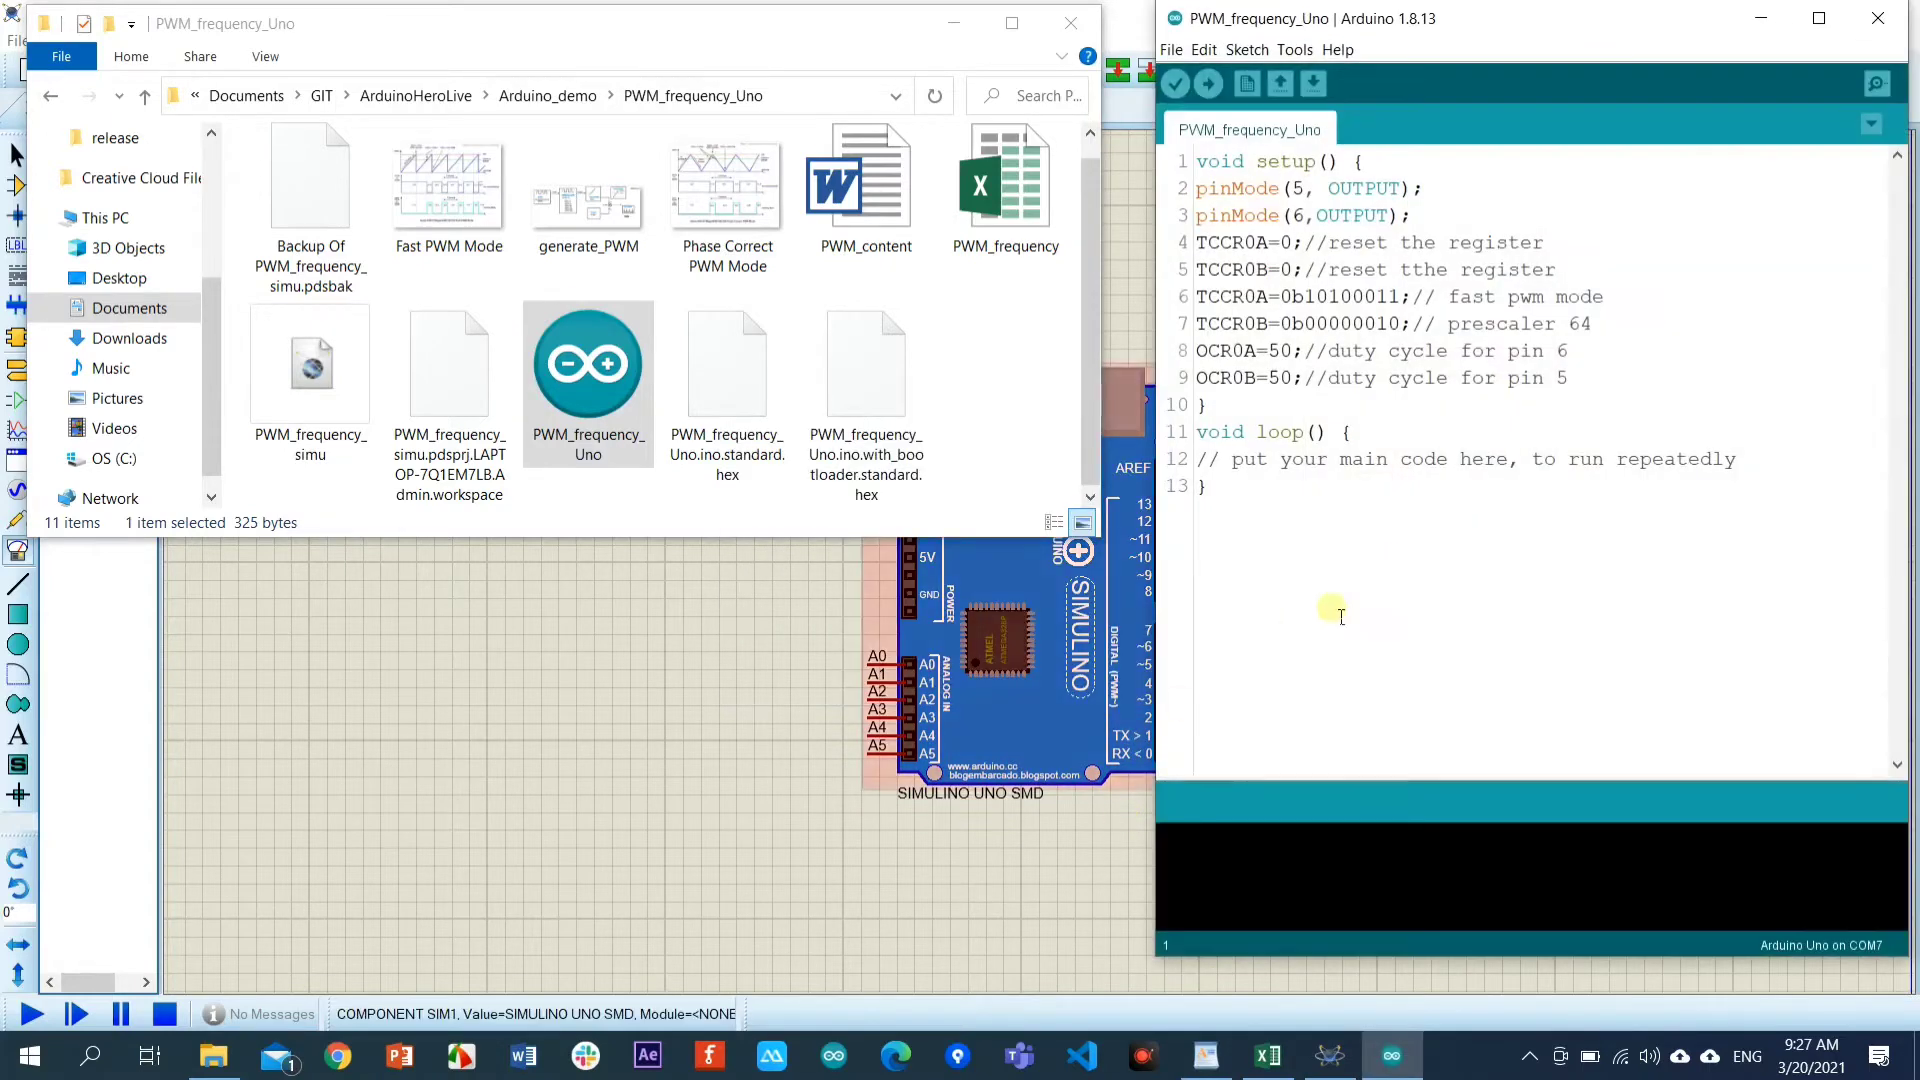
Comment out all the existing code in the sketch and add blank lines after it.
{"action": "left_click_drag", "start_coordinate": [1221, 490], "coordinate": [1170, 118]}
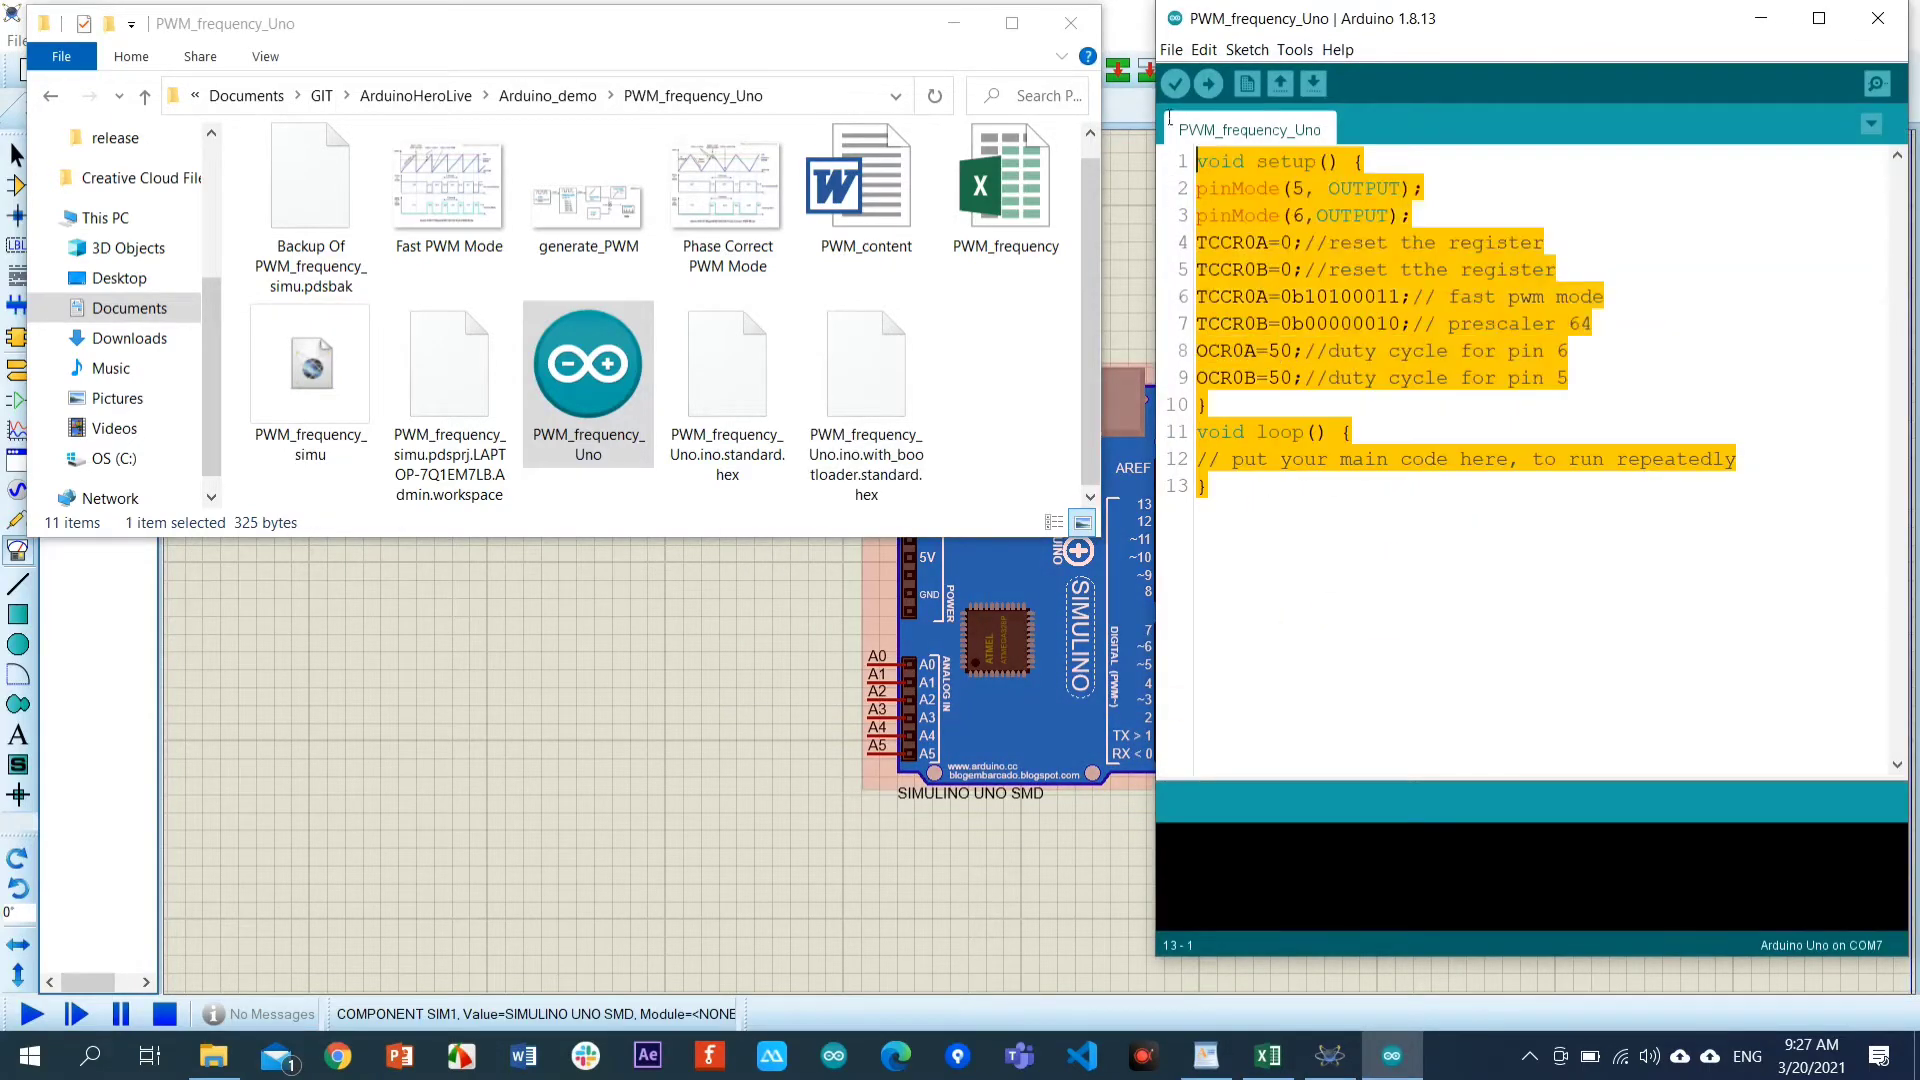
{"action": "key", "text": "ctrl+slash"}
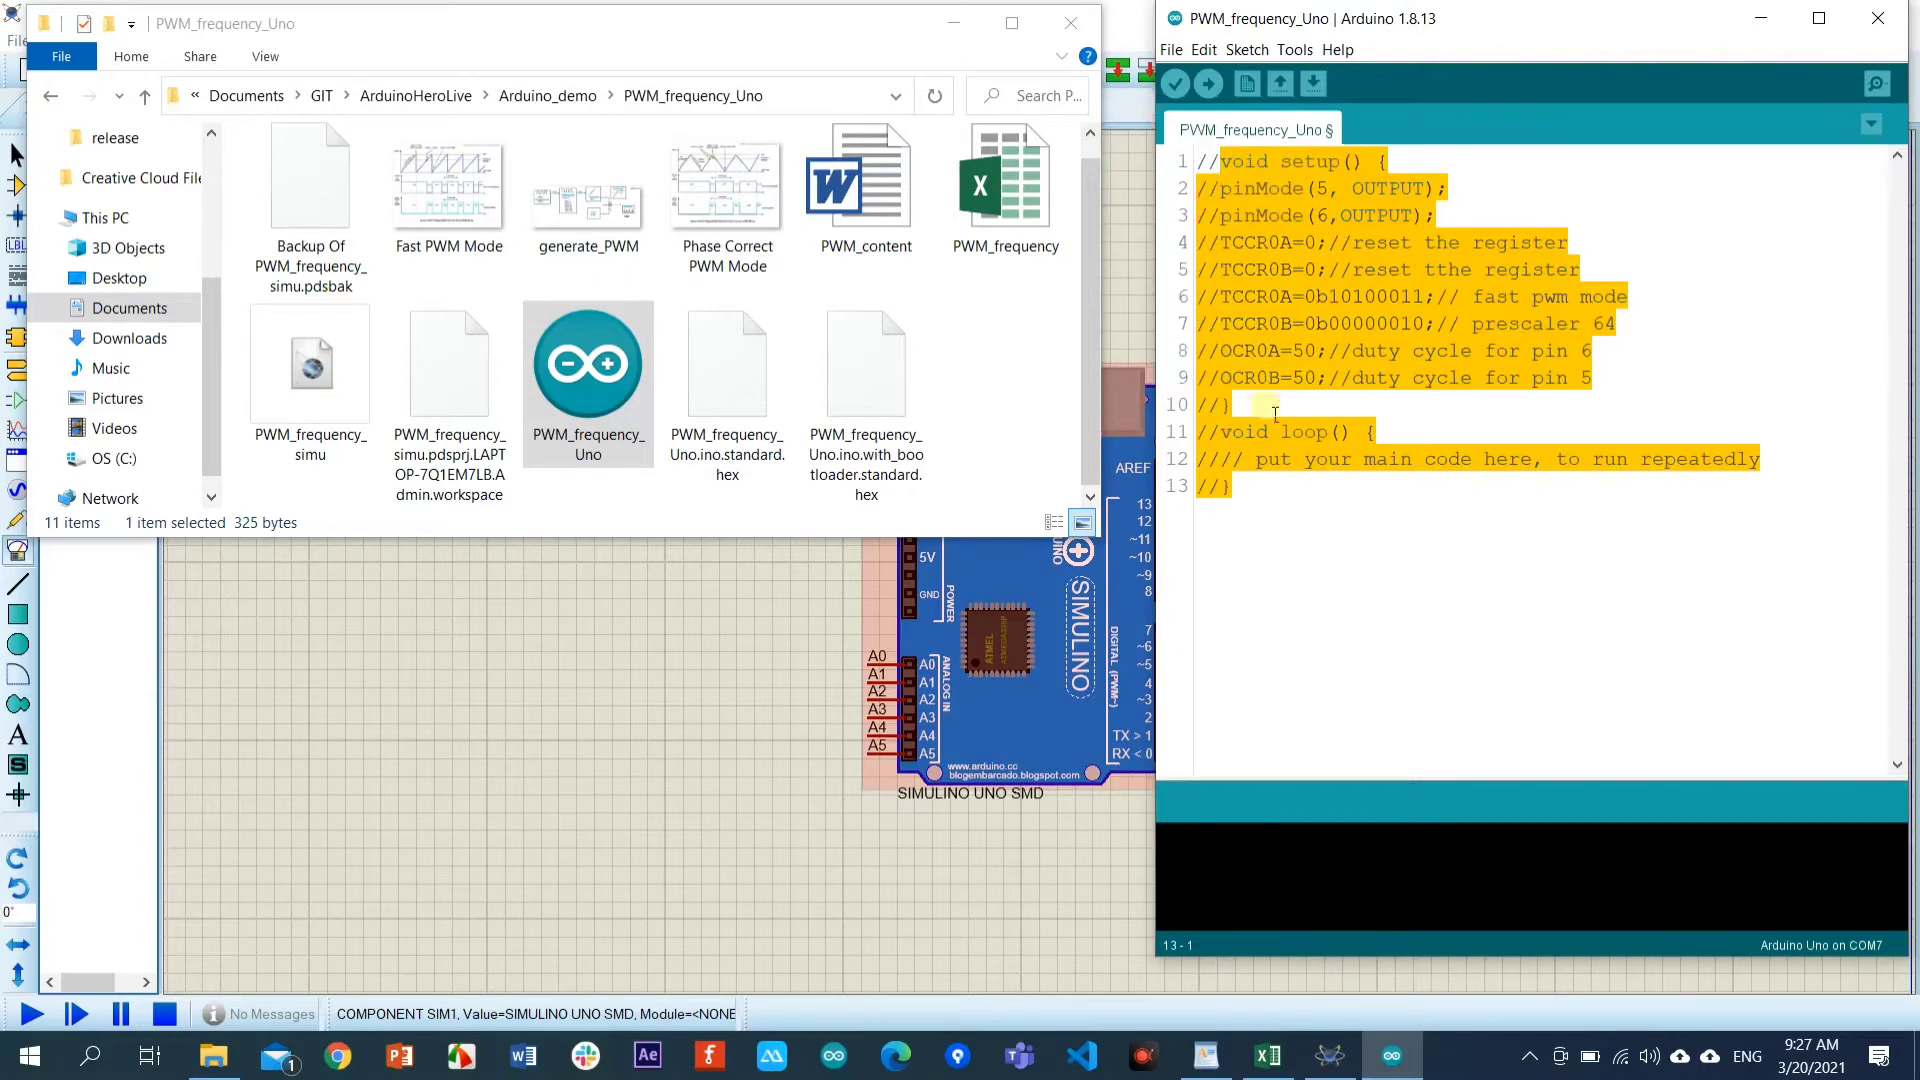
{"action": "left_click", "coordinate": [1265, 497]}
{"action": "left_click", "coordinate": [1265, 497]}
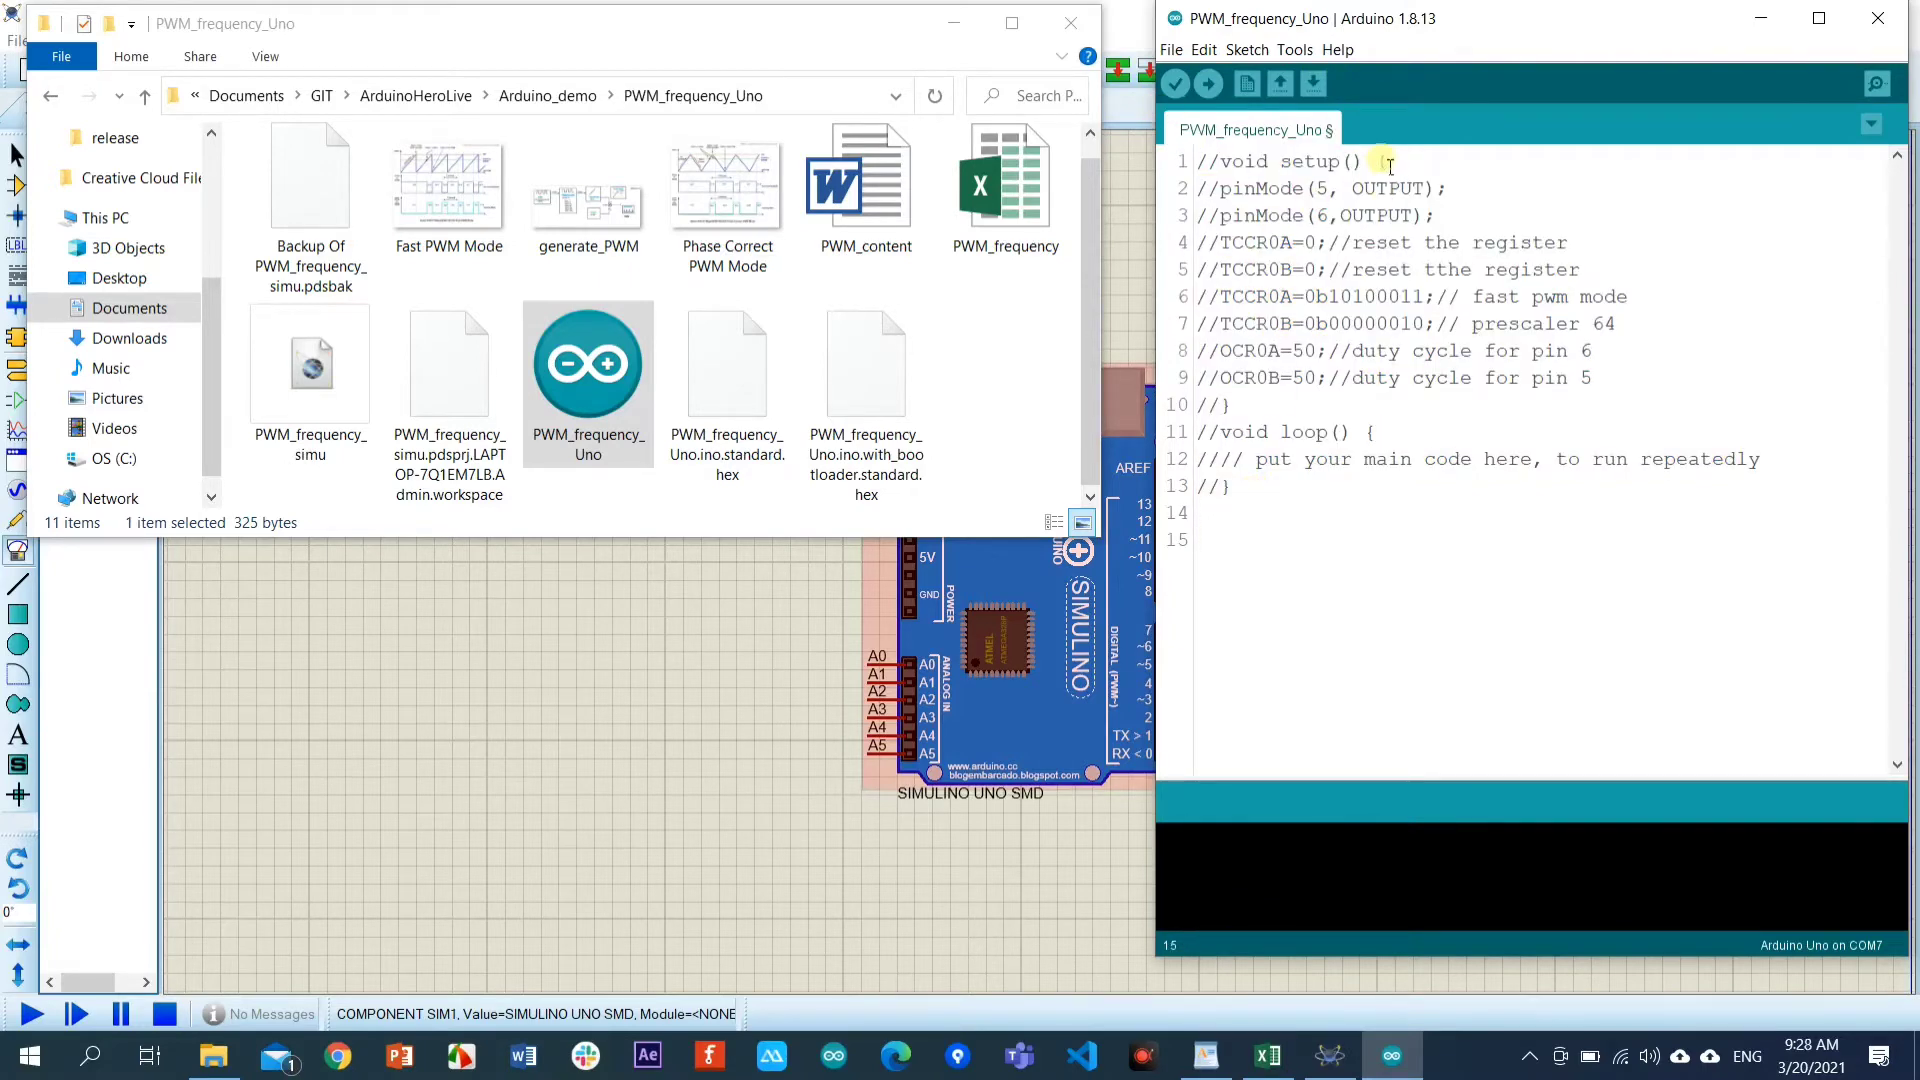
Create an empty void setup() function above the commented code by copying its existing header line.
{"action": "left_click_drag", "start_coordinate": [1388, 162], "coordinate": [1232, 170]}
{"action": "key", "text": "ctrl+c"}
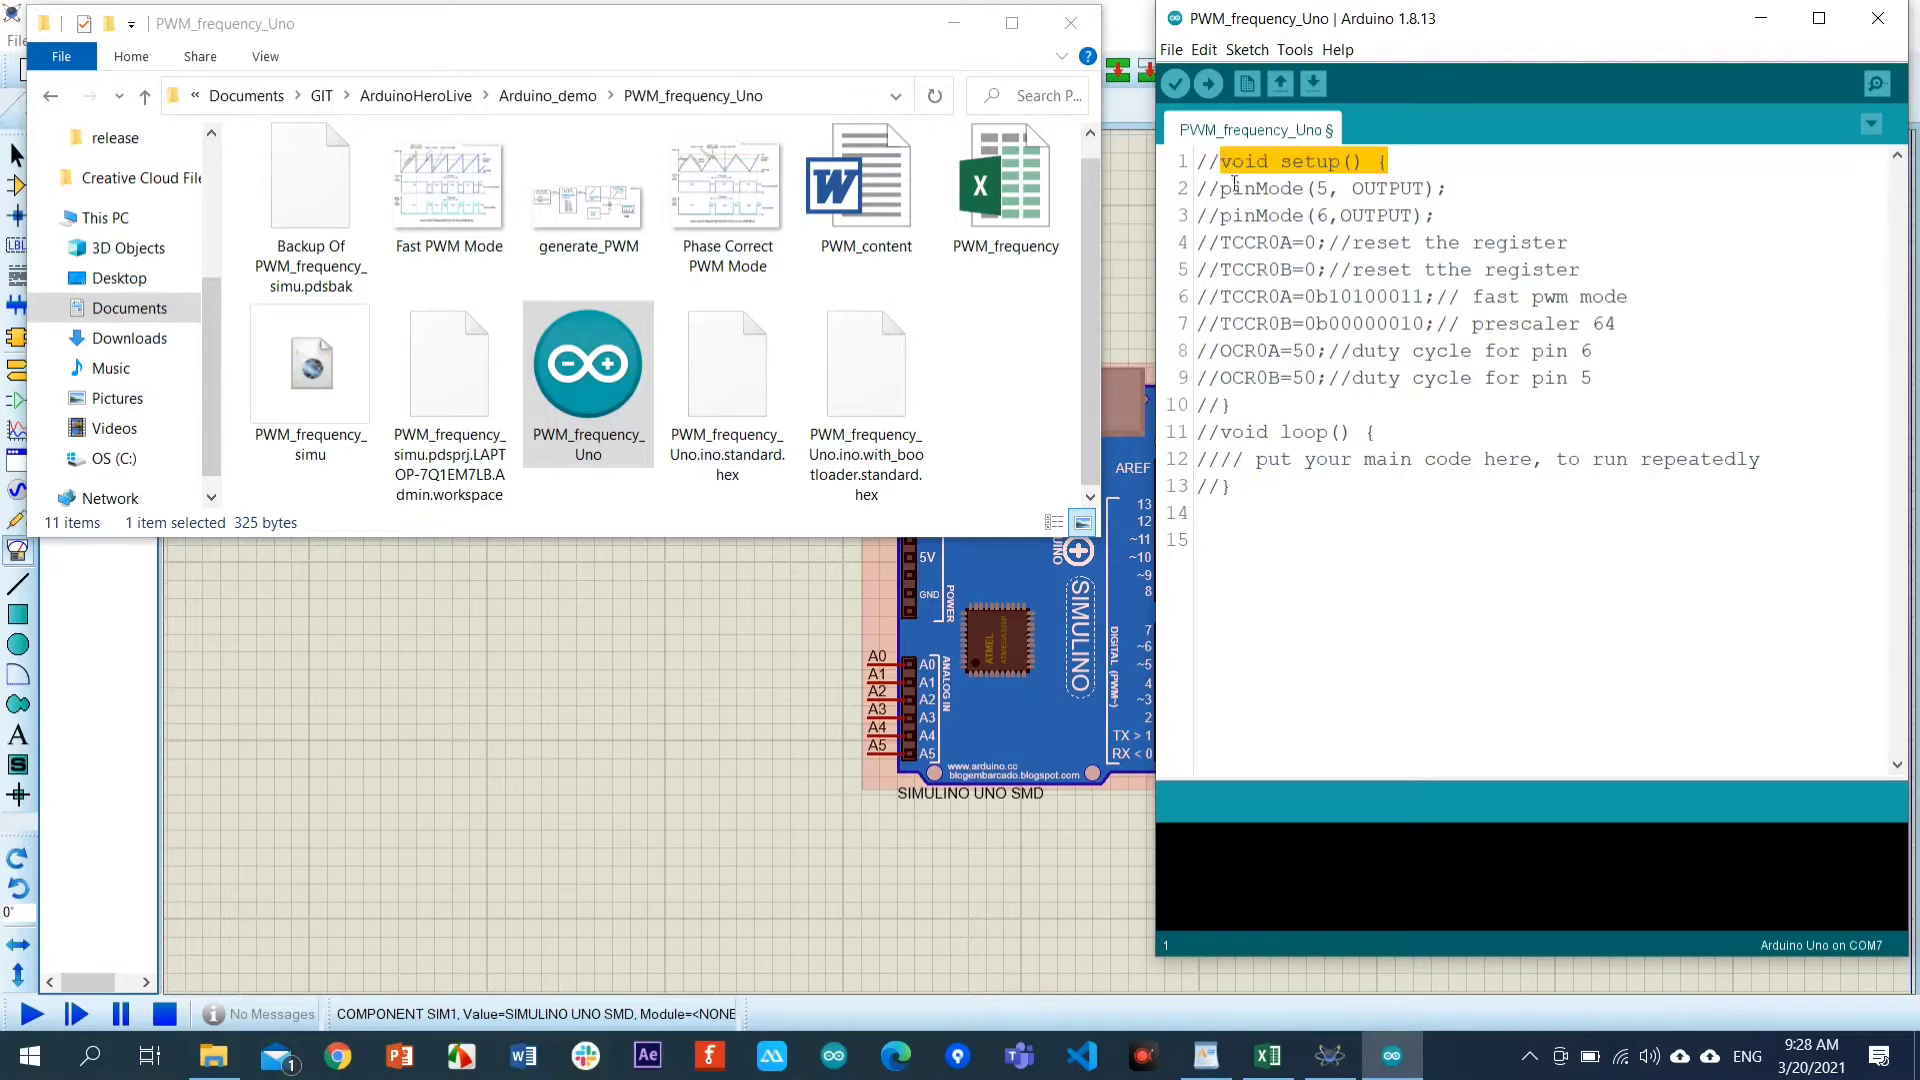
{"action": "left_click_drag", "start_coordinate": [1213, 545], "coordinate": [1200, 515]}
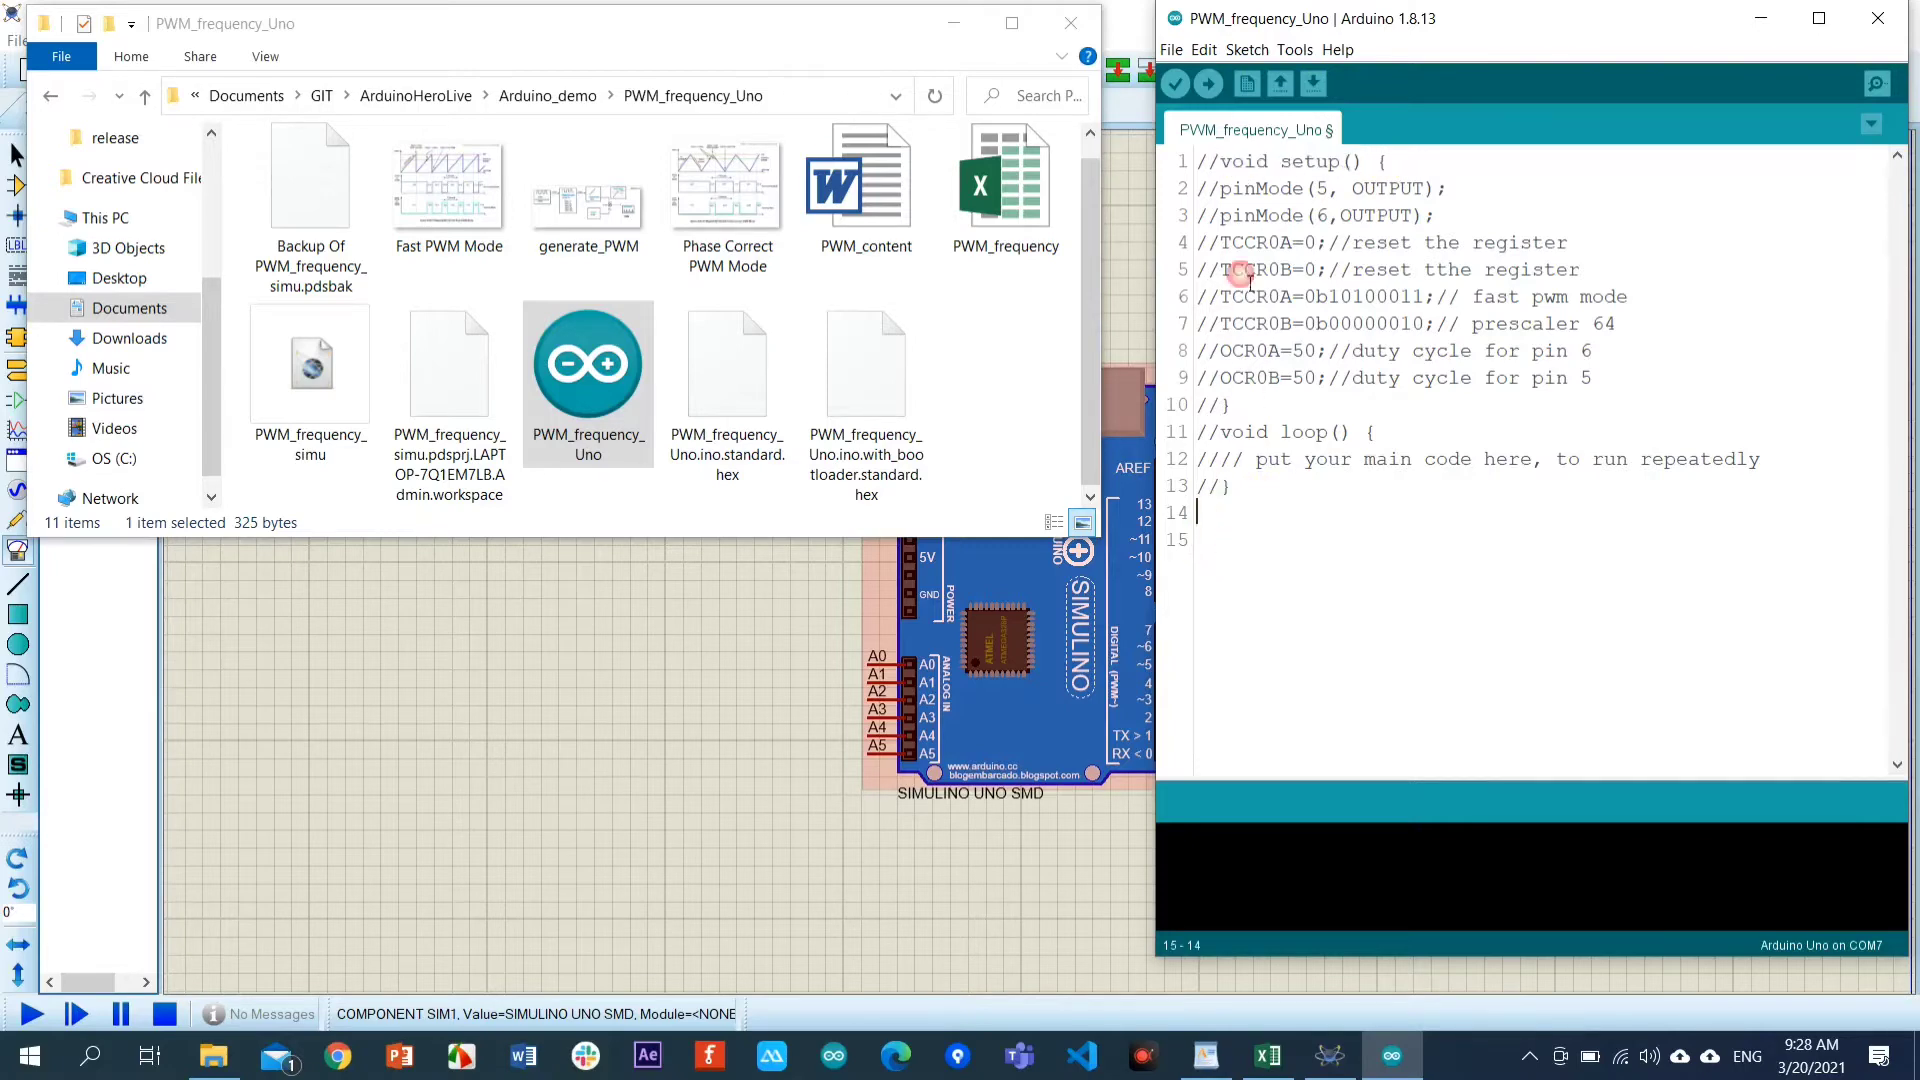
{"action": "left_click", "coordinate": [1203, 163]}
{"action": "key", "text": "Return"}
{"action": "key", "text": "Return"}
{"action": "key", "text": "Return"}
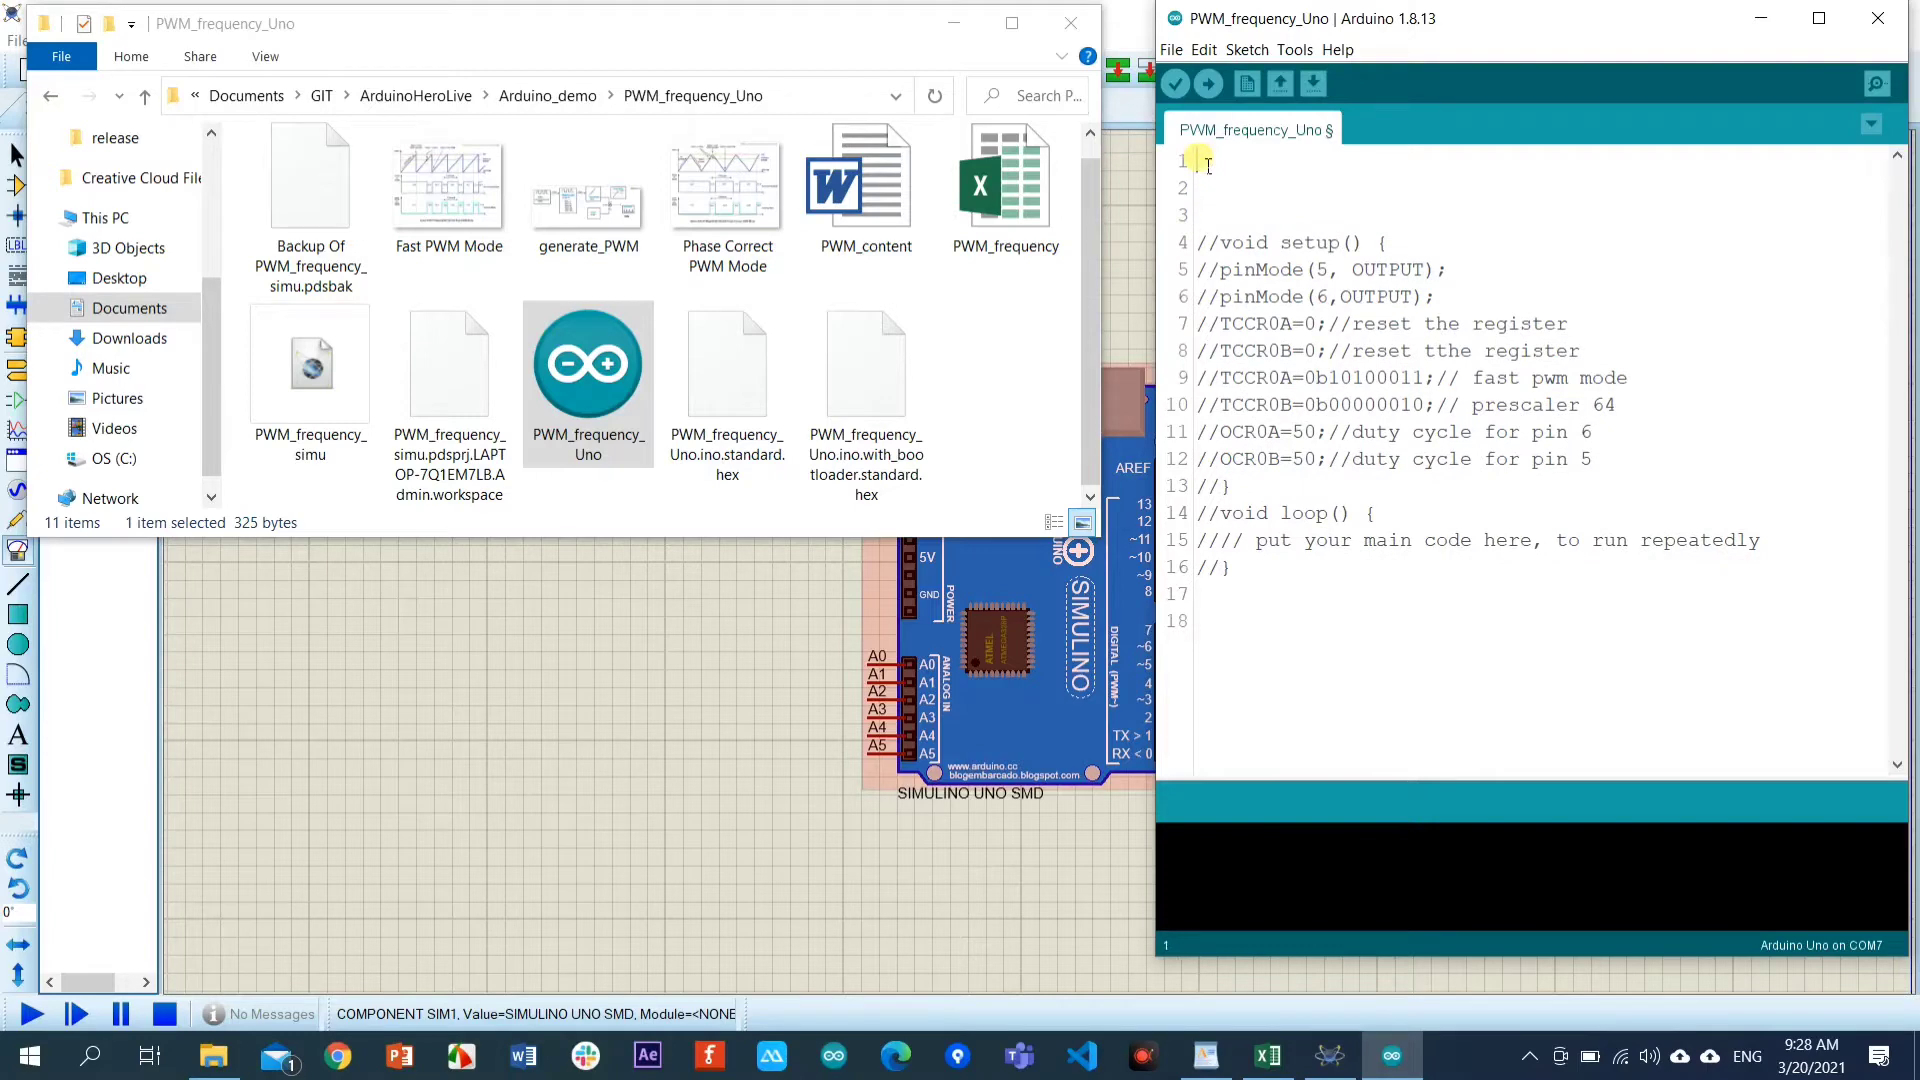
{"action": "key", "text": "ctrl+v"}
{"action": "type", "text": "{"}
{"action": "key", "text": "Return"}
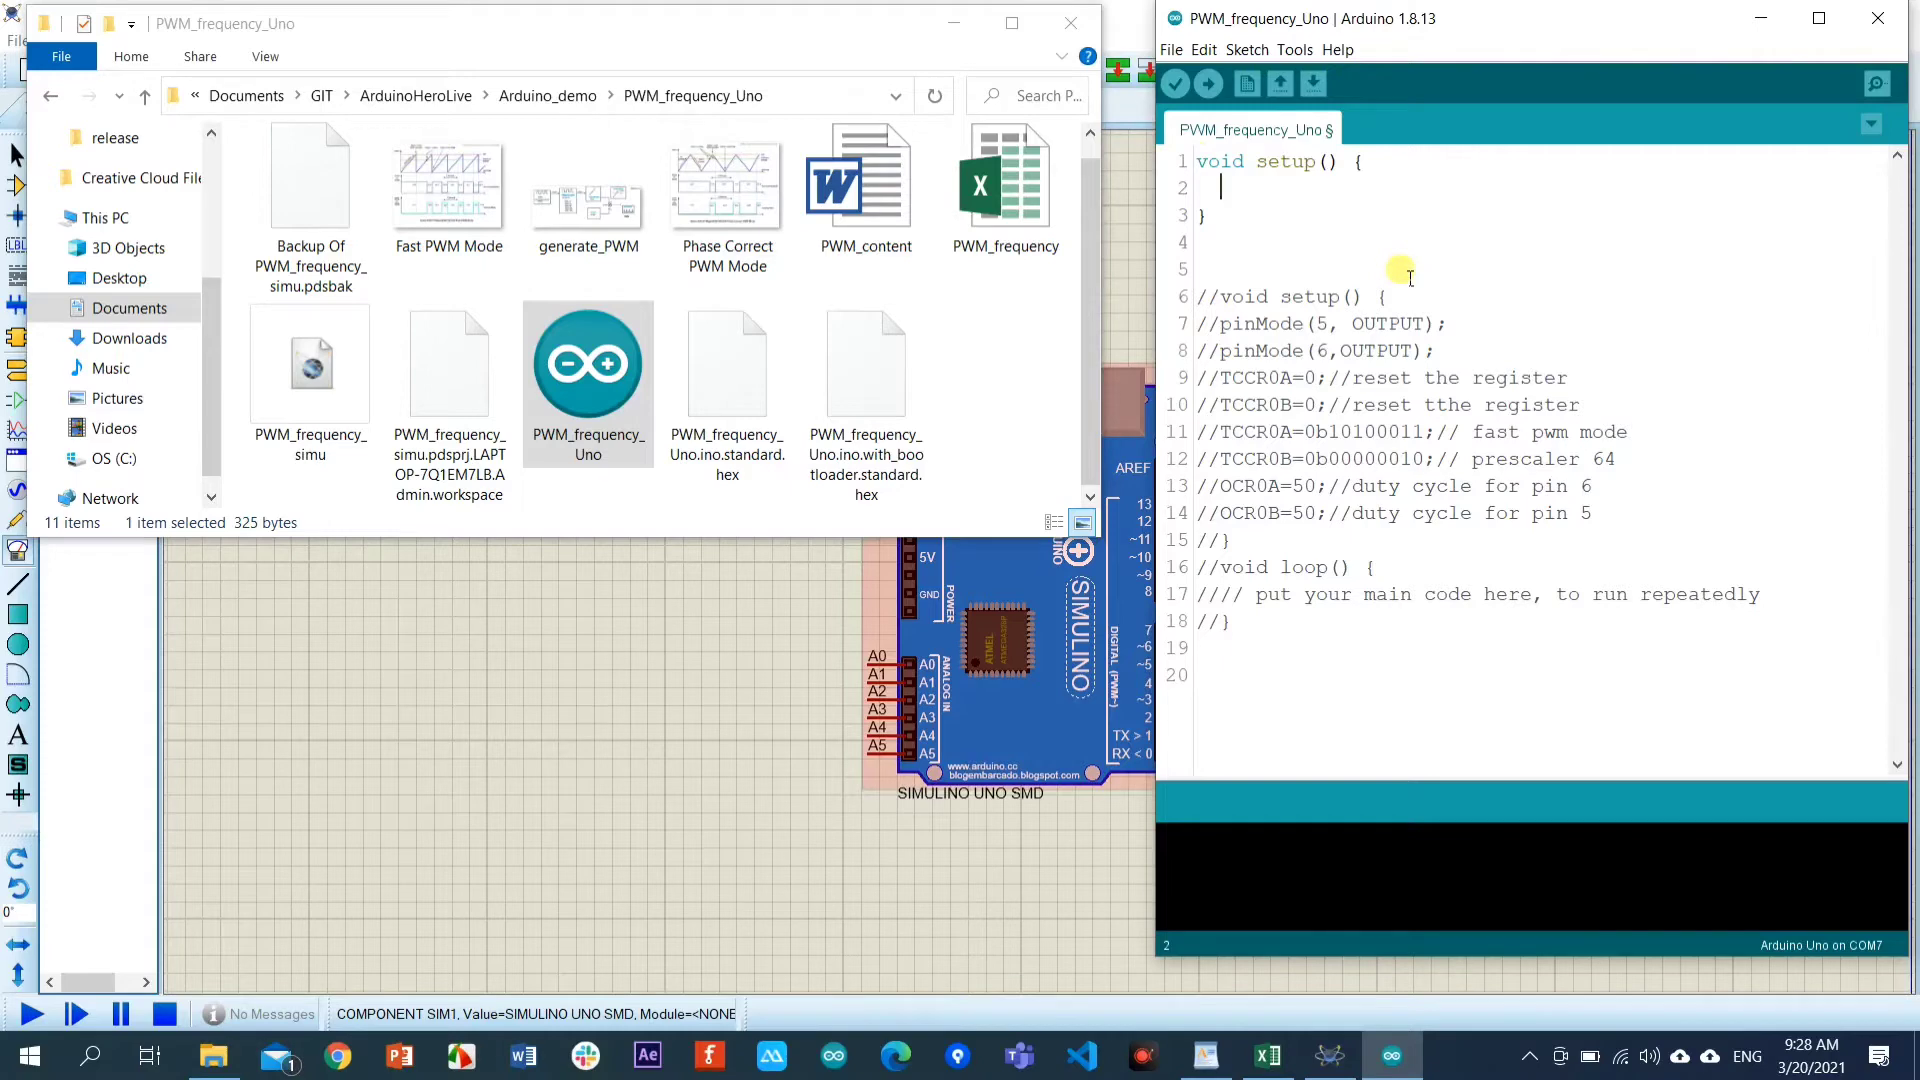
Add analogWrite(5,25); to the body of the new setup function and make room below the function.
{"action": "type", "text": "analogWrite(5,"}
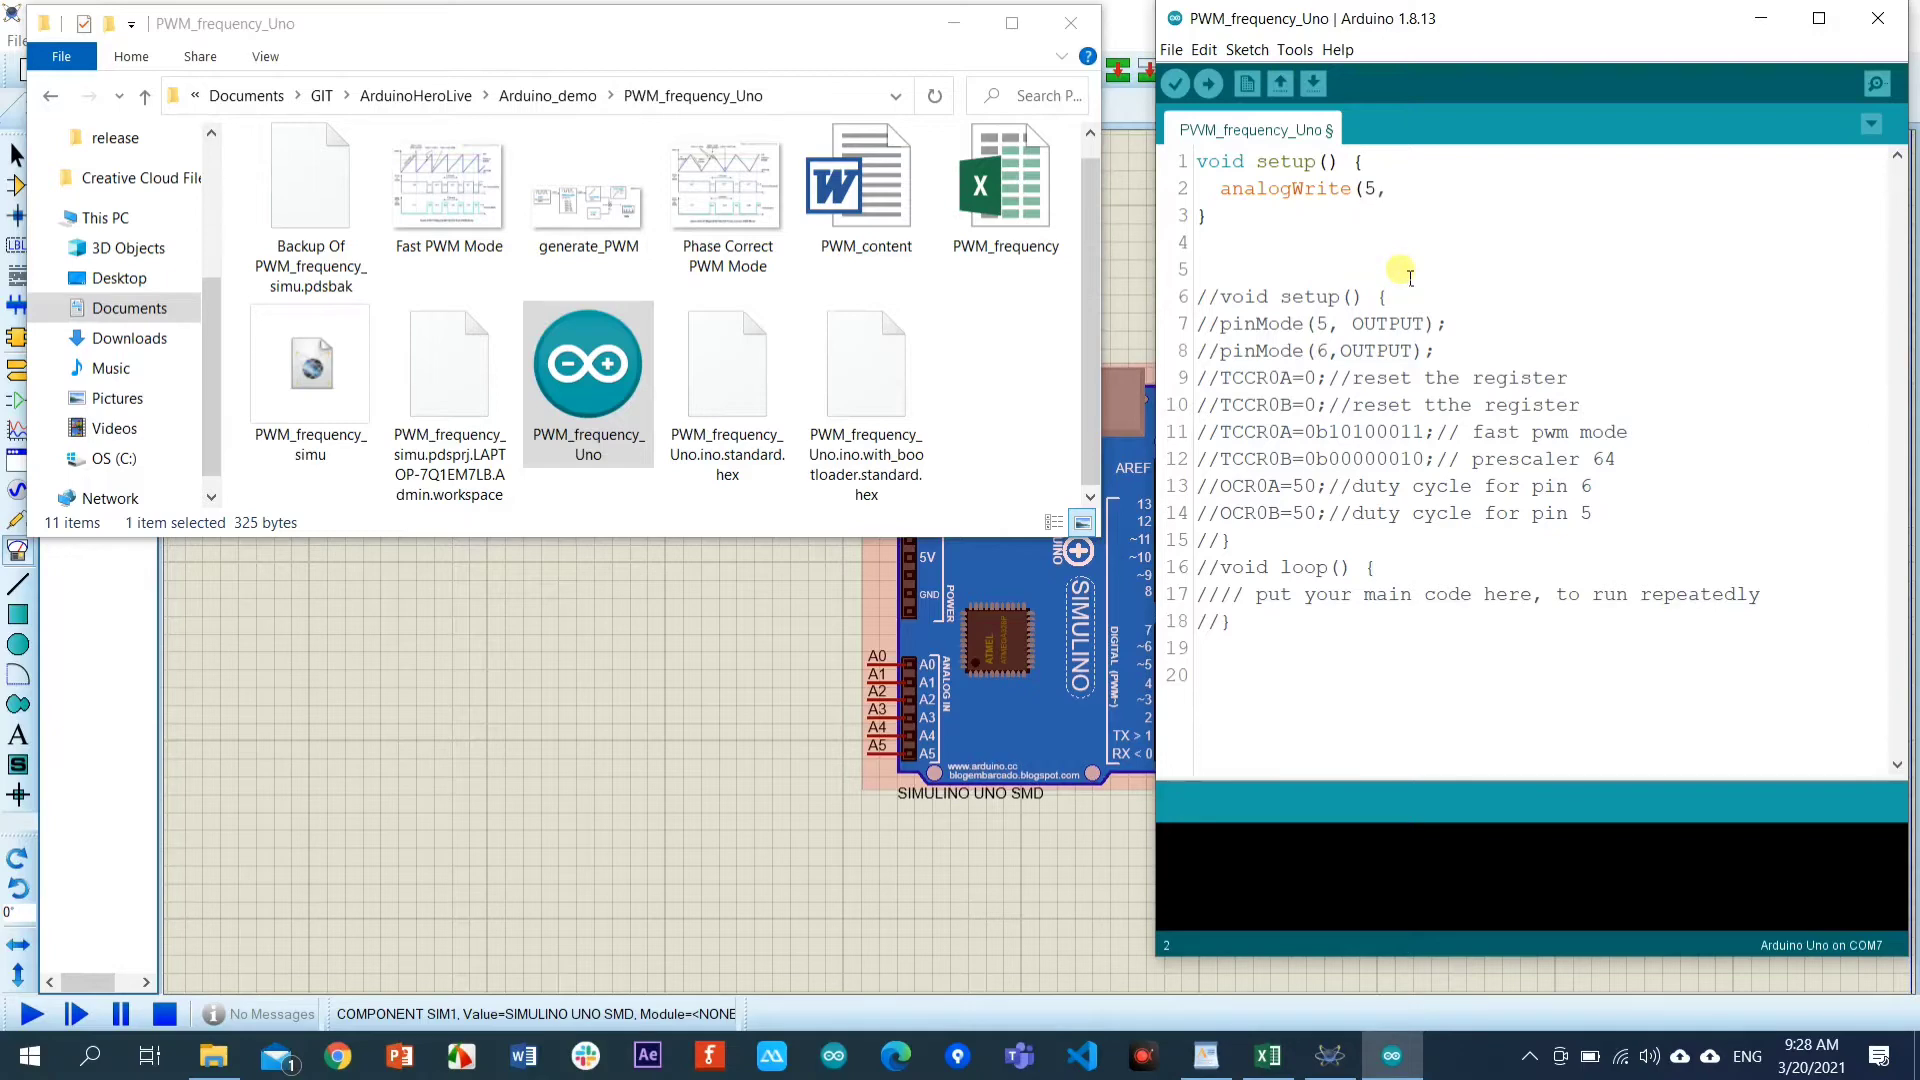
{"action": "type", "text": "25);"}
{"action": "key", "text": "Return"}
{"action": "key", "text": "Return"}
{"action": "left_click", "coordinate": [1405, 275]}
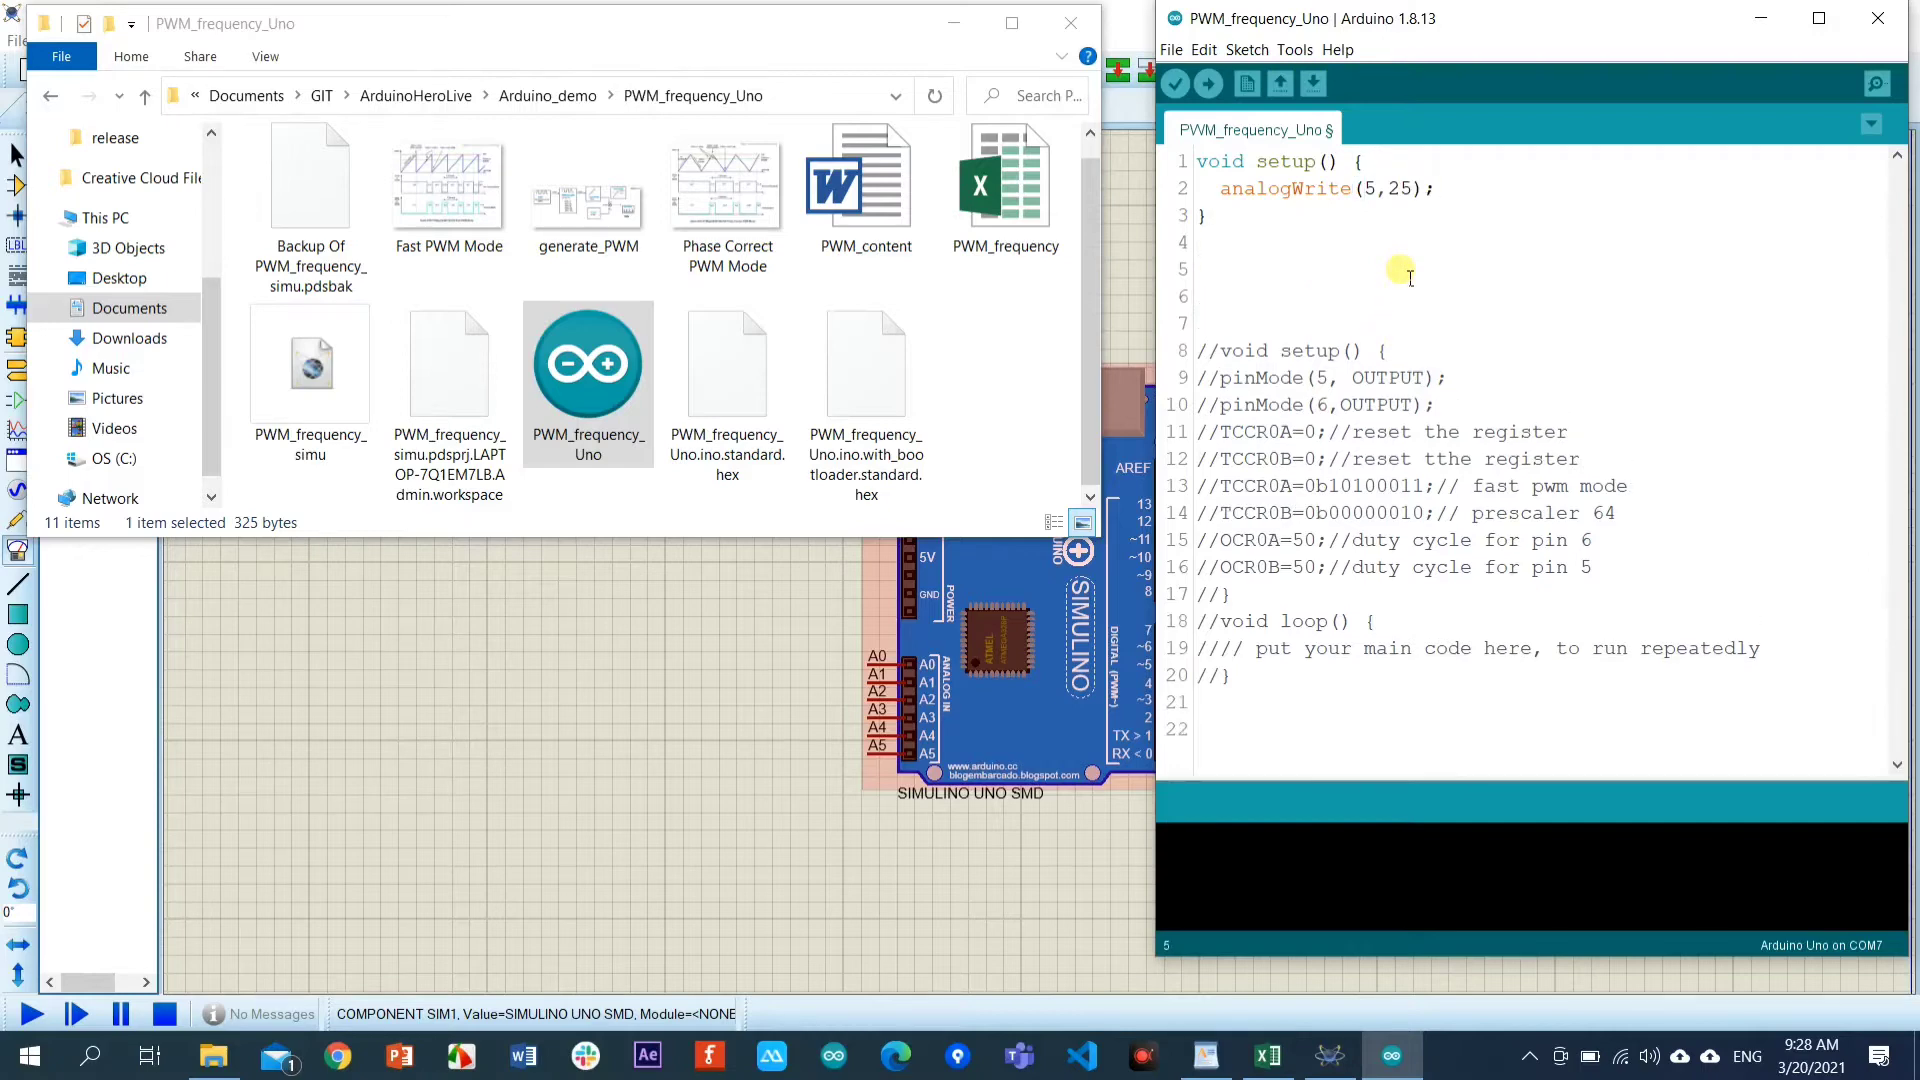
Add an empty void loop() function below setup and save the sketch.
{"action": "type", "text": "void loop(){"}
{"action": "key", "text": "Return"}
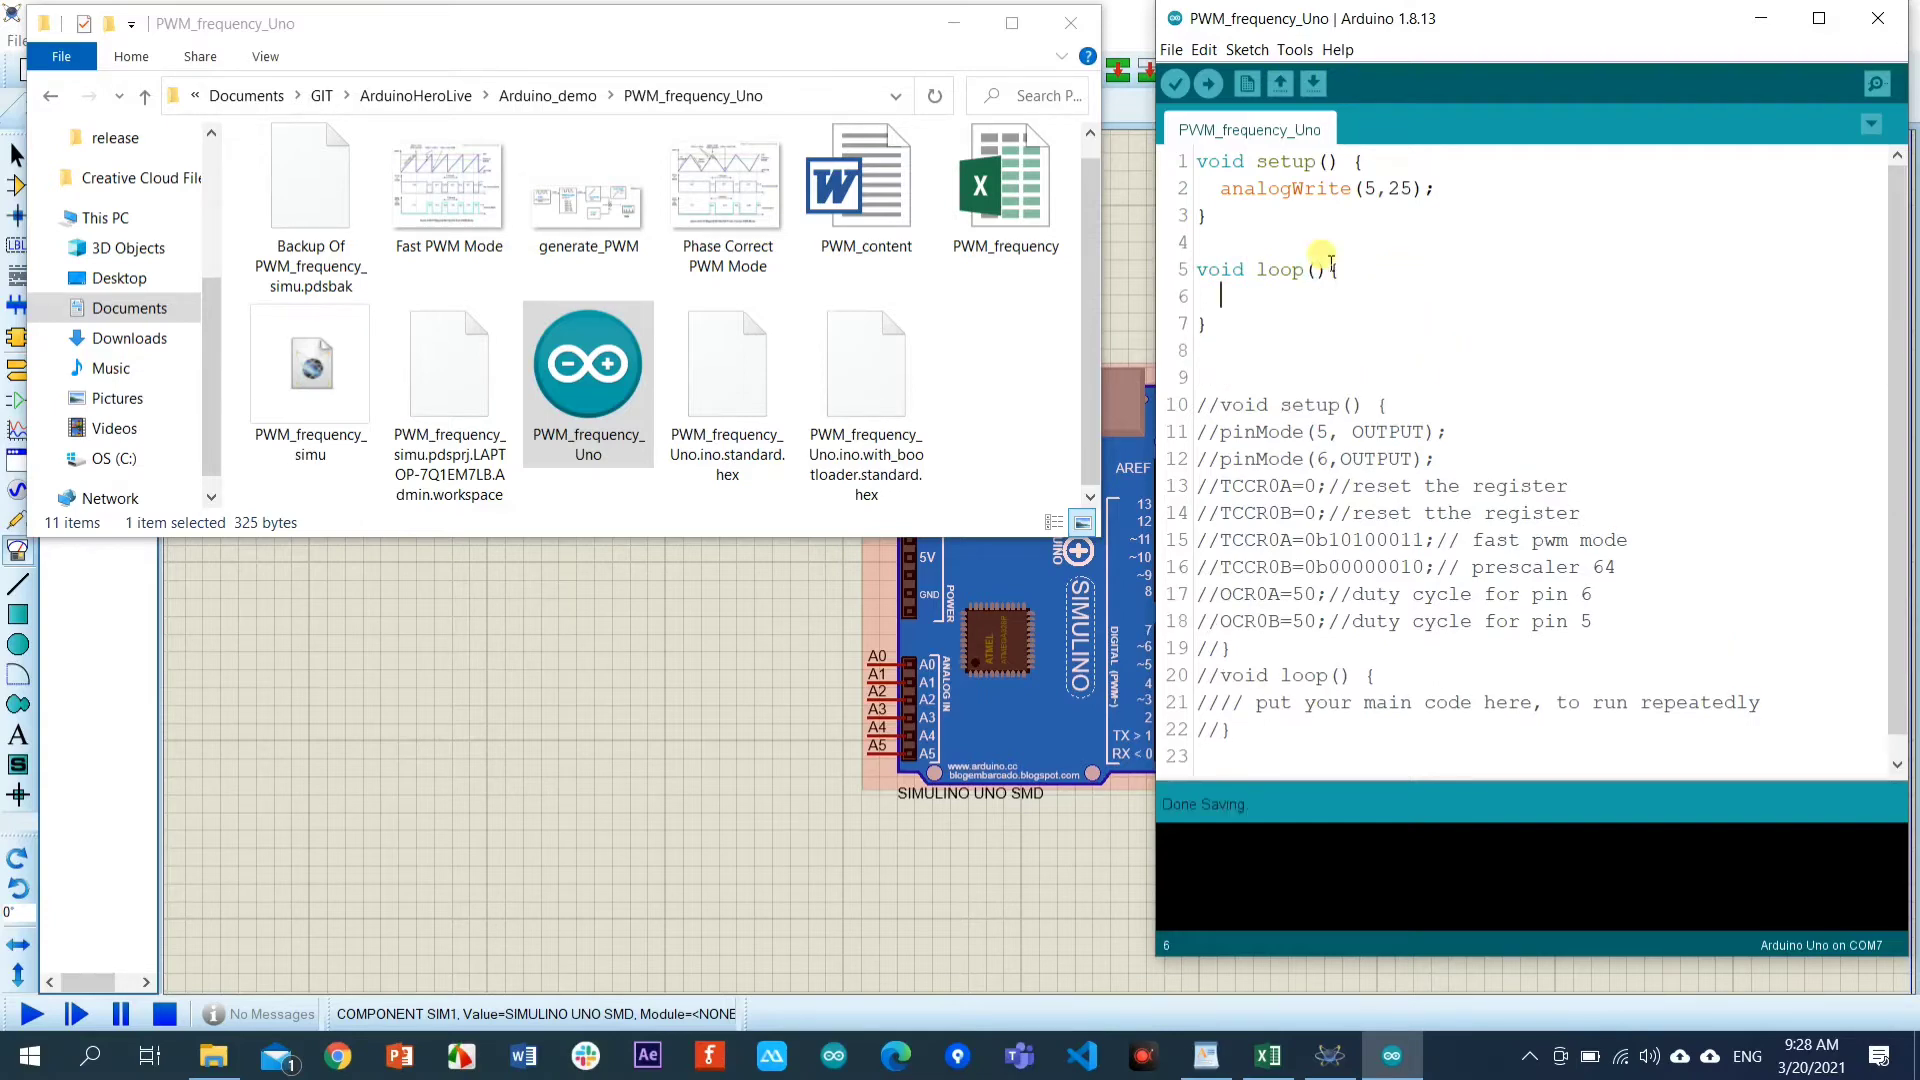
{"action": "key", "text": "ctrl+s"}
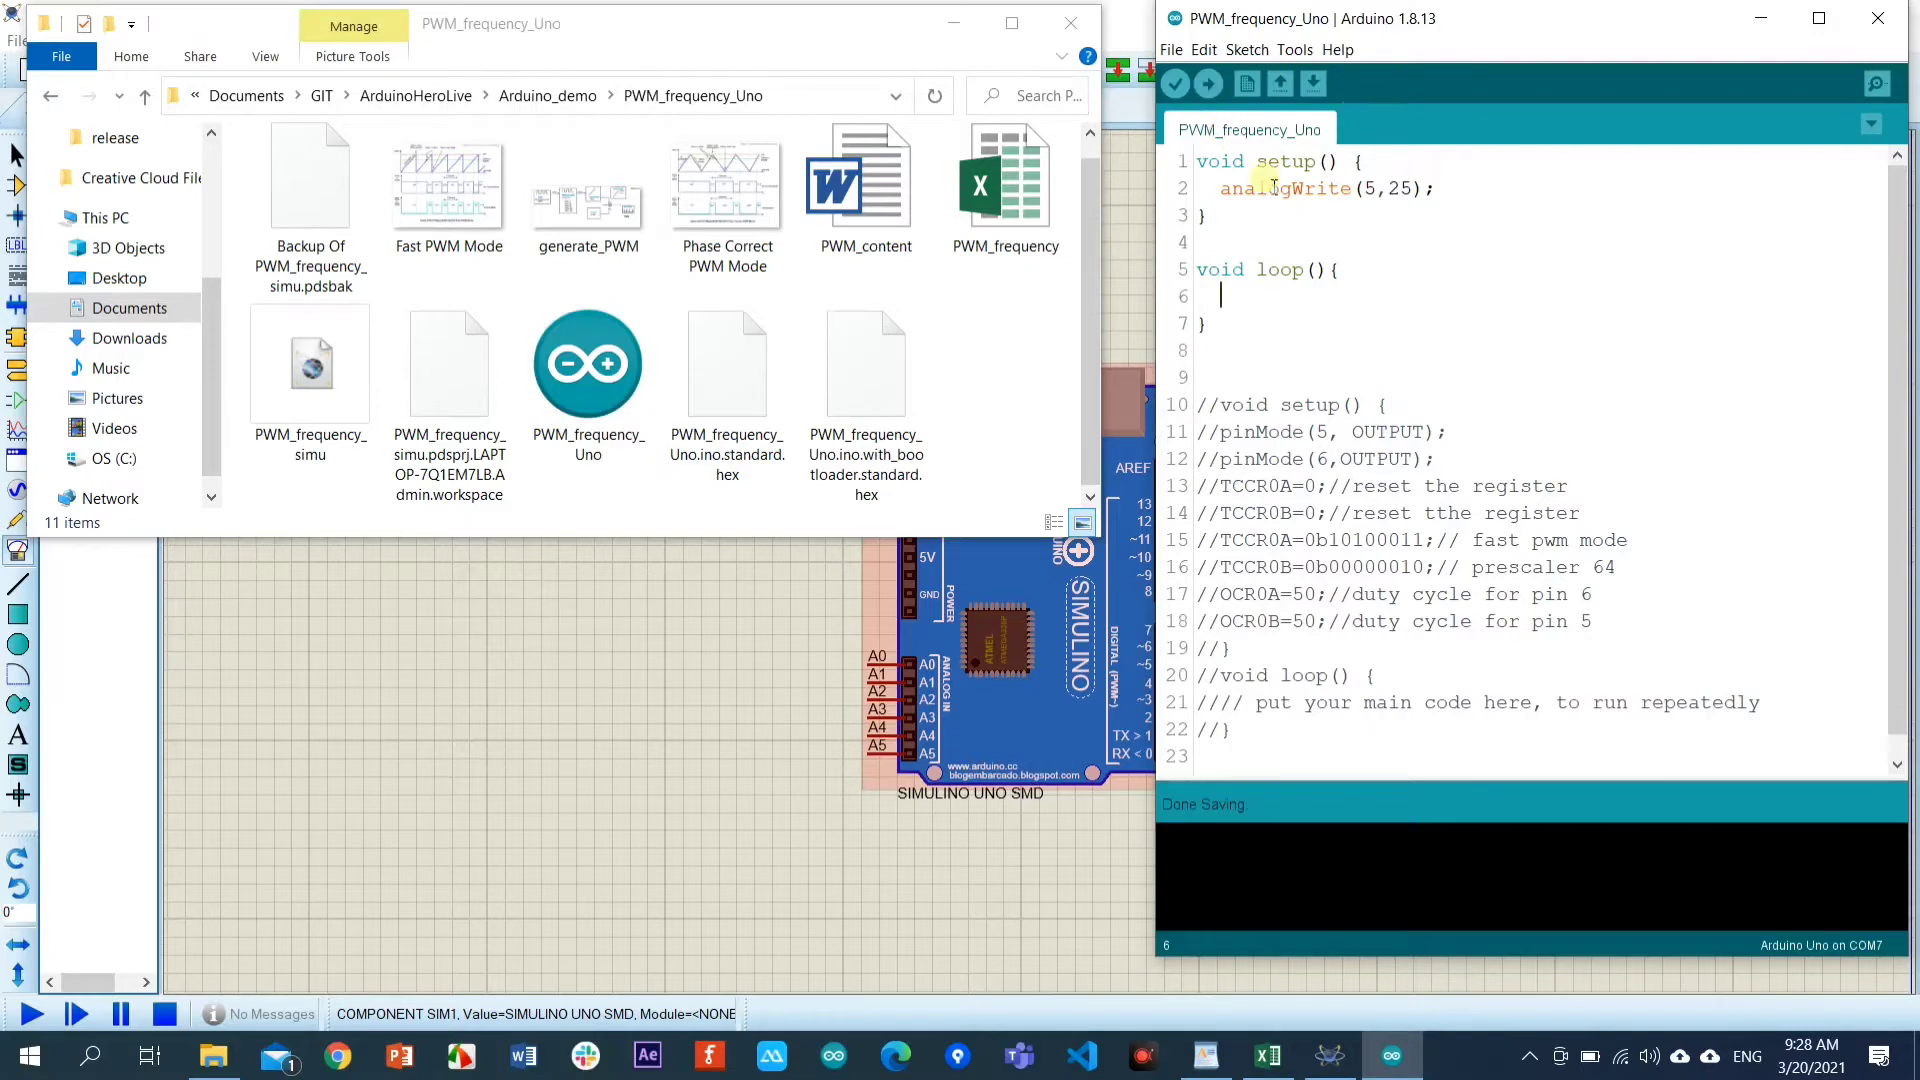
Export the sketch's compiled binary.
{"action": "left_click", "coordinate": [1362, 272]}
{"action": "left_click", "coordinate": [1247, 52]}
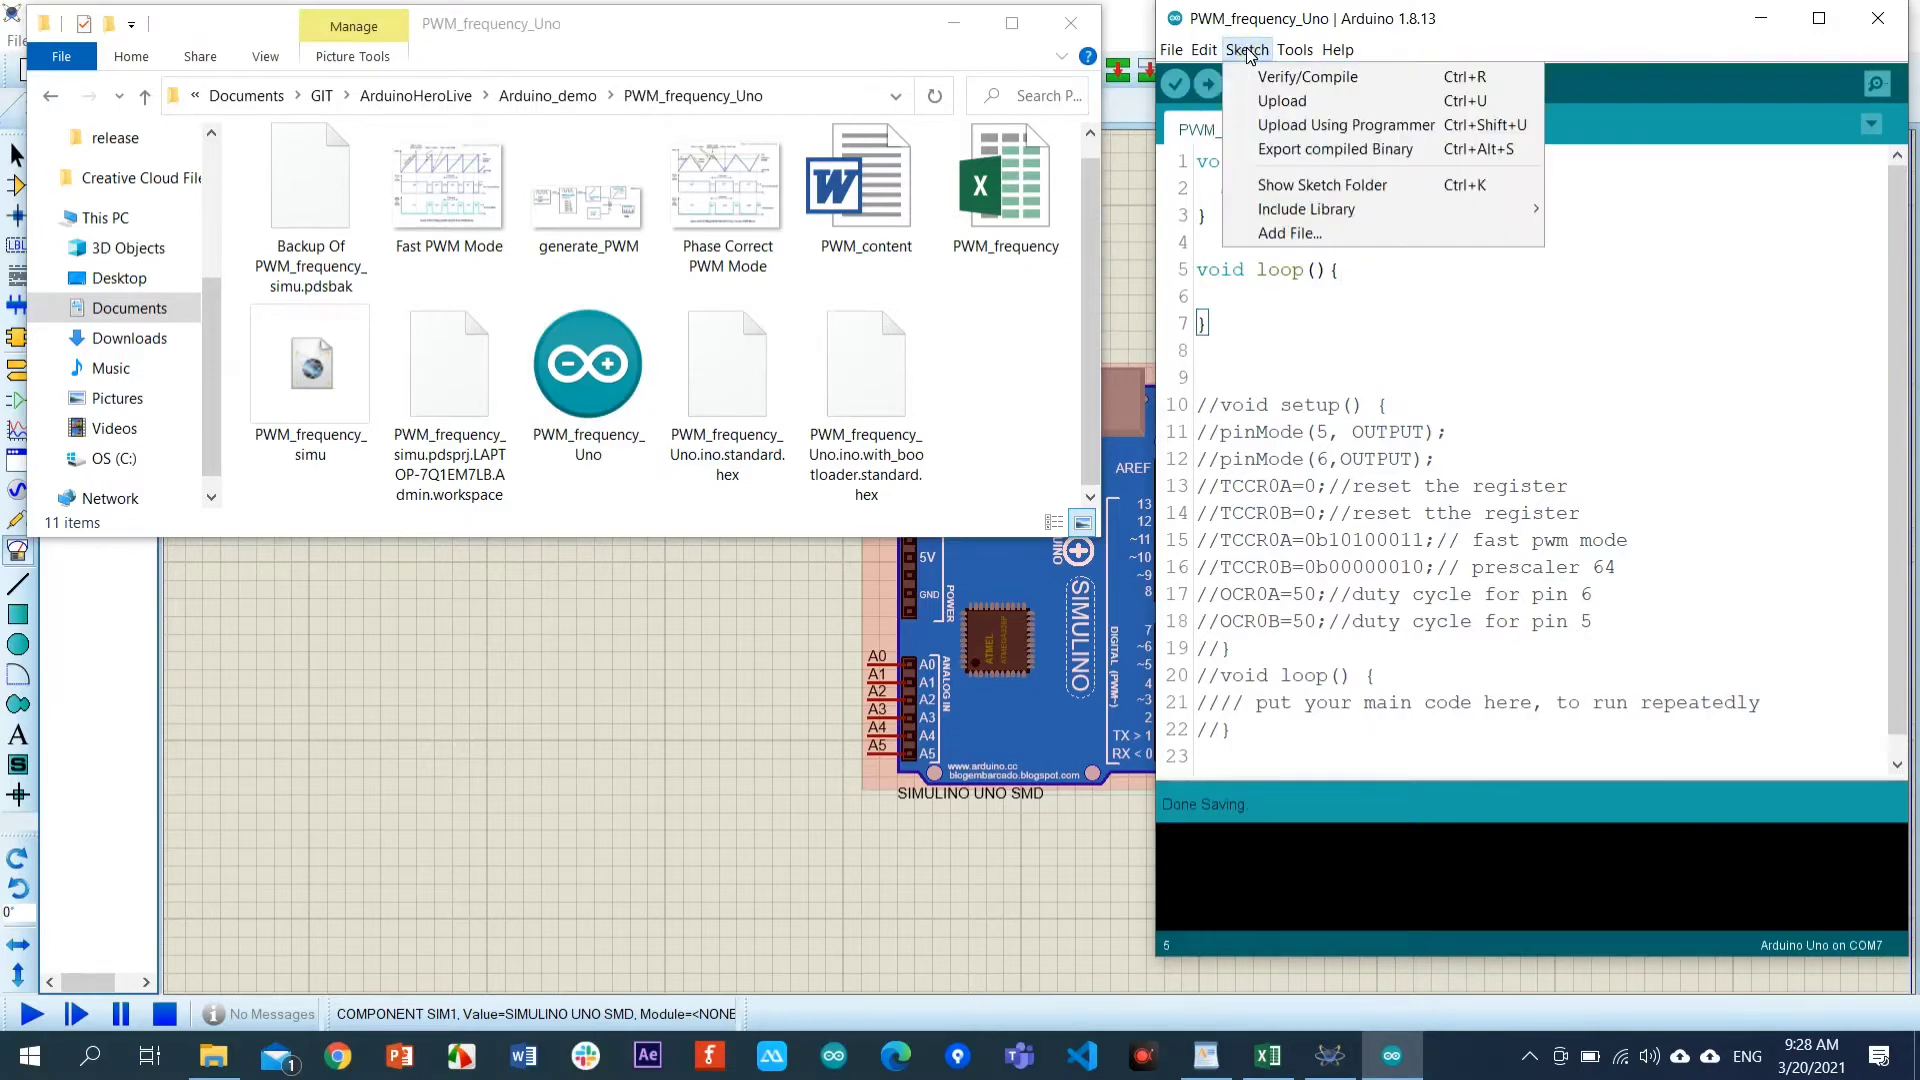
{"action": "left_click", "coordinate": [1293, 152]}
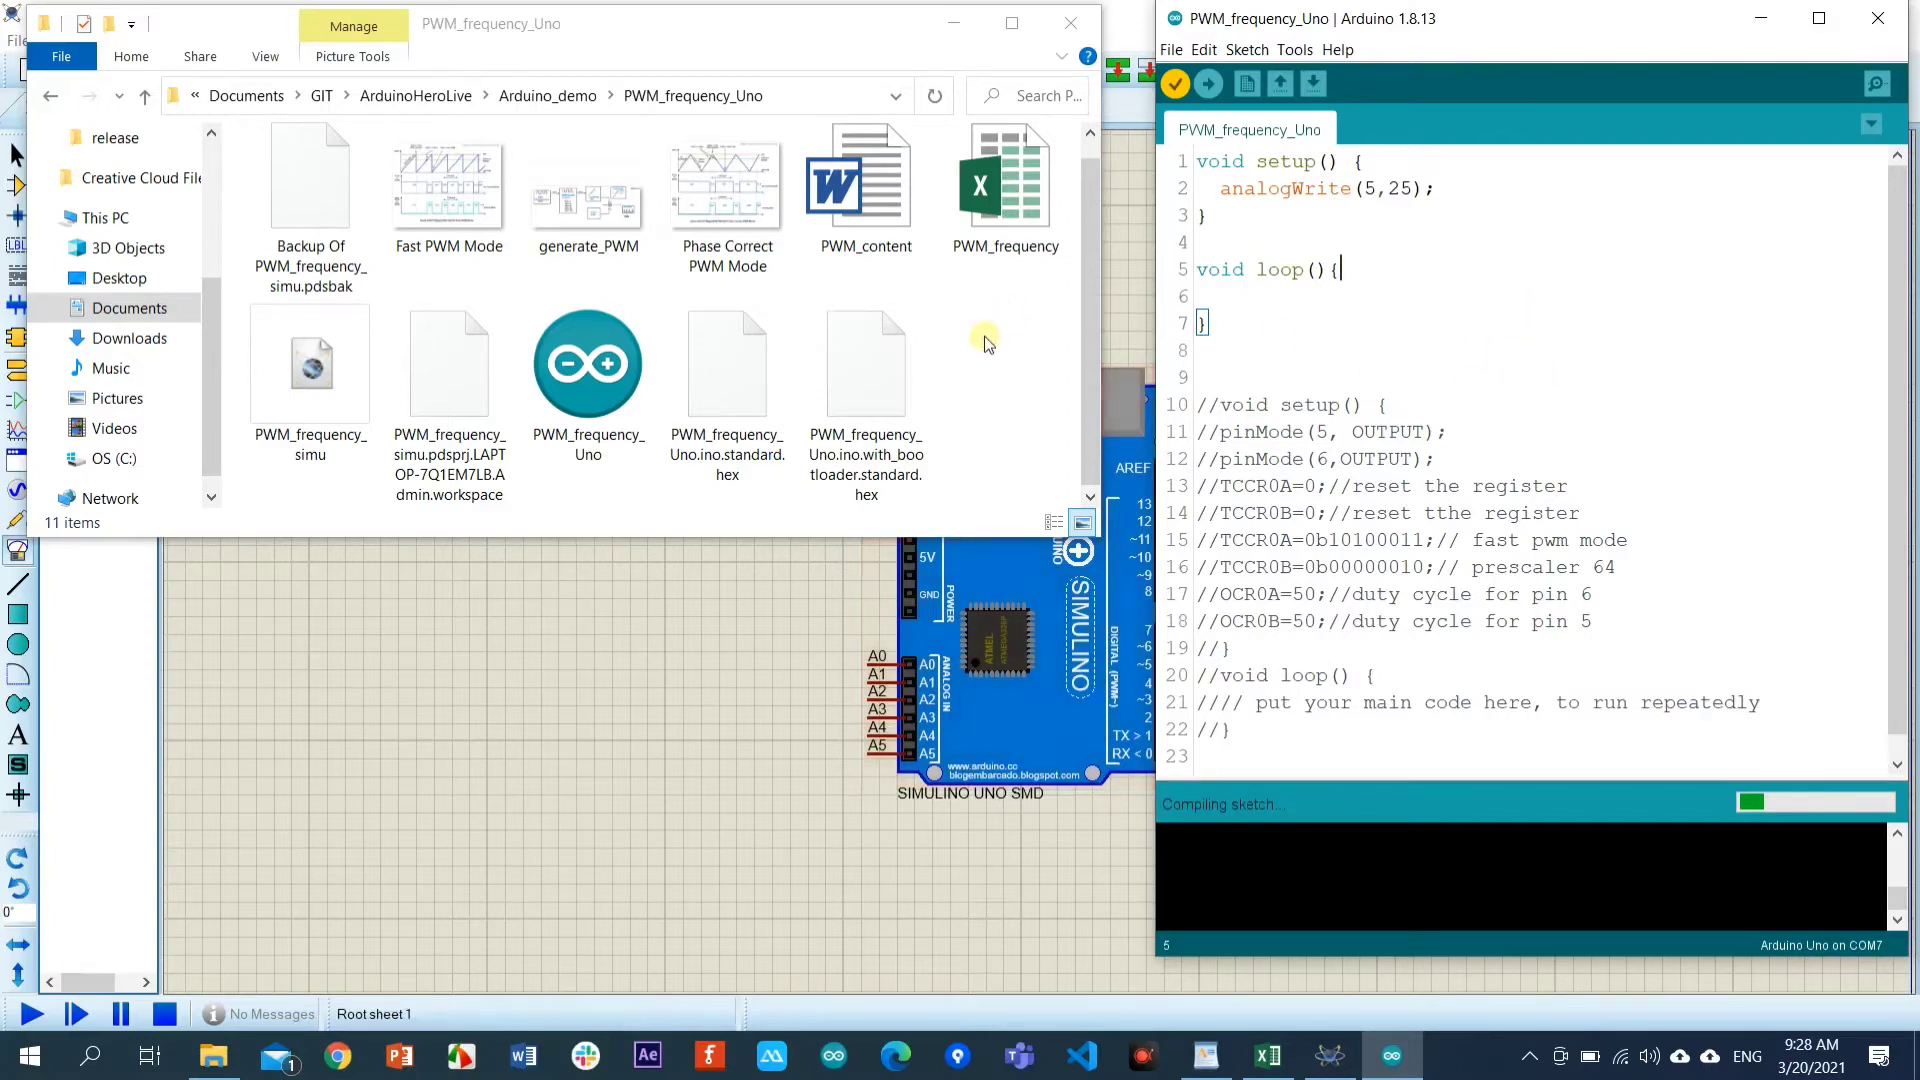
Show the project folder in Details view with a wider Name column and select PWM_frequency_Uno.ino.standard.hex.
{"action": "right_click", "coordinate": [937, 289]}
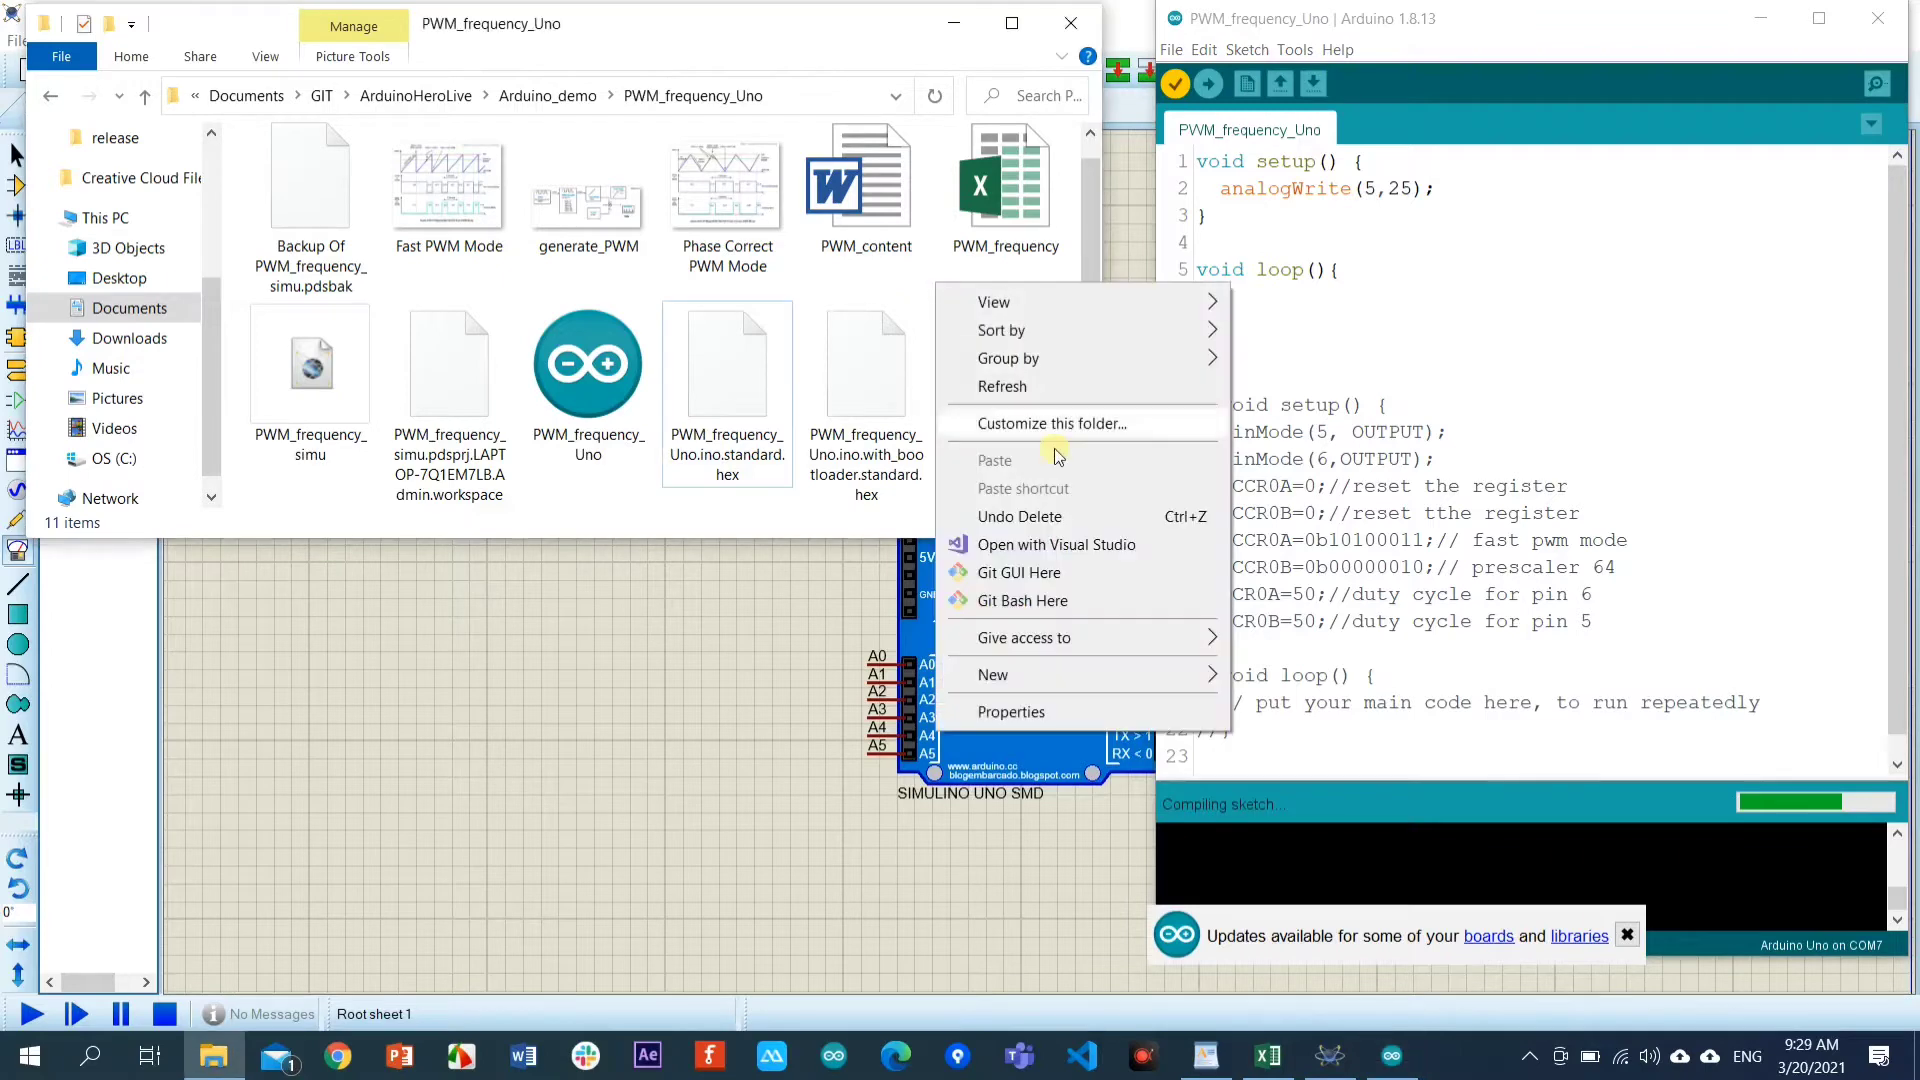
{"action": "mouse_move", "coordinate": [1217, 313]}
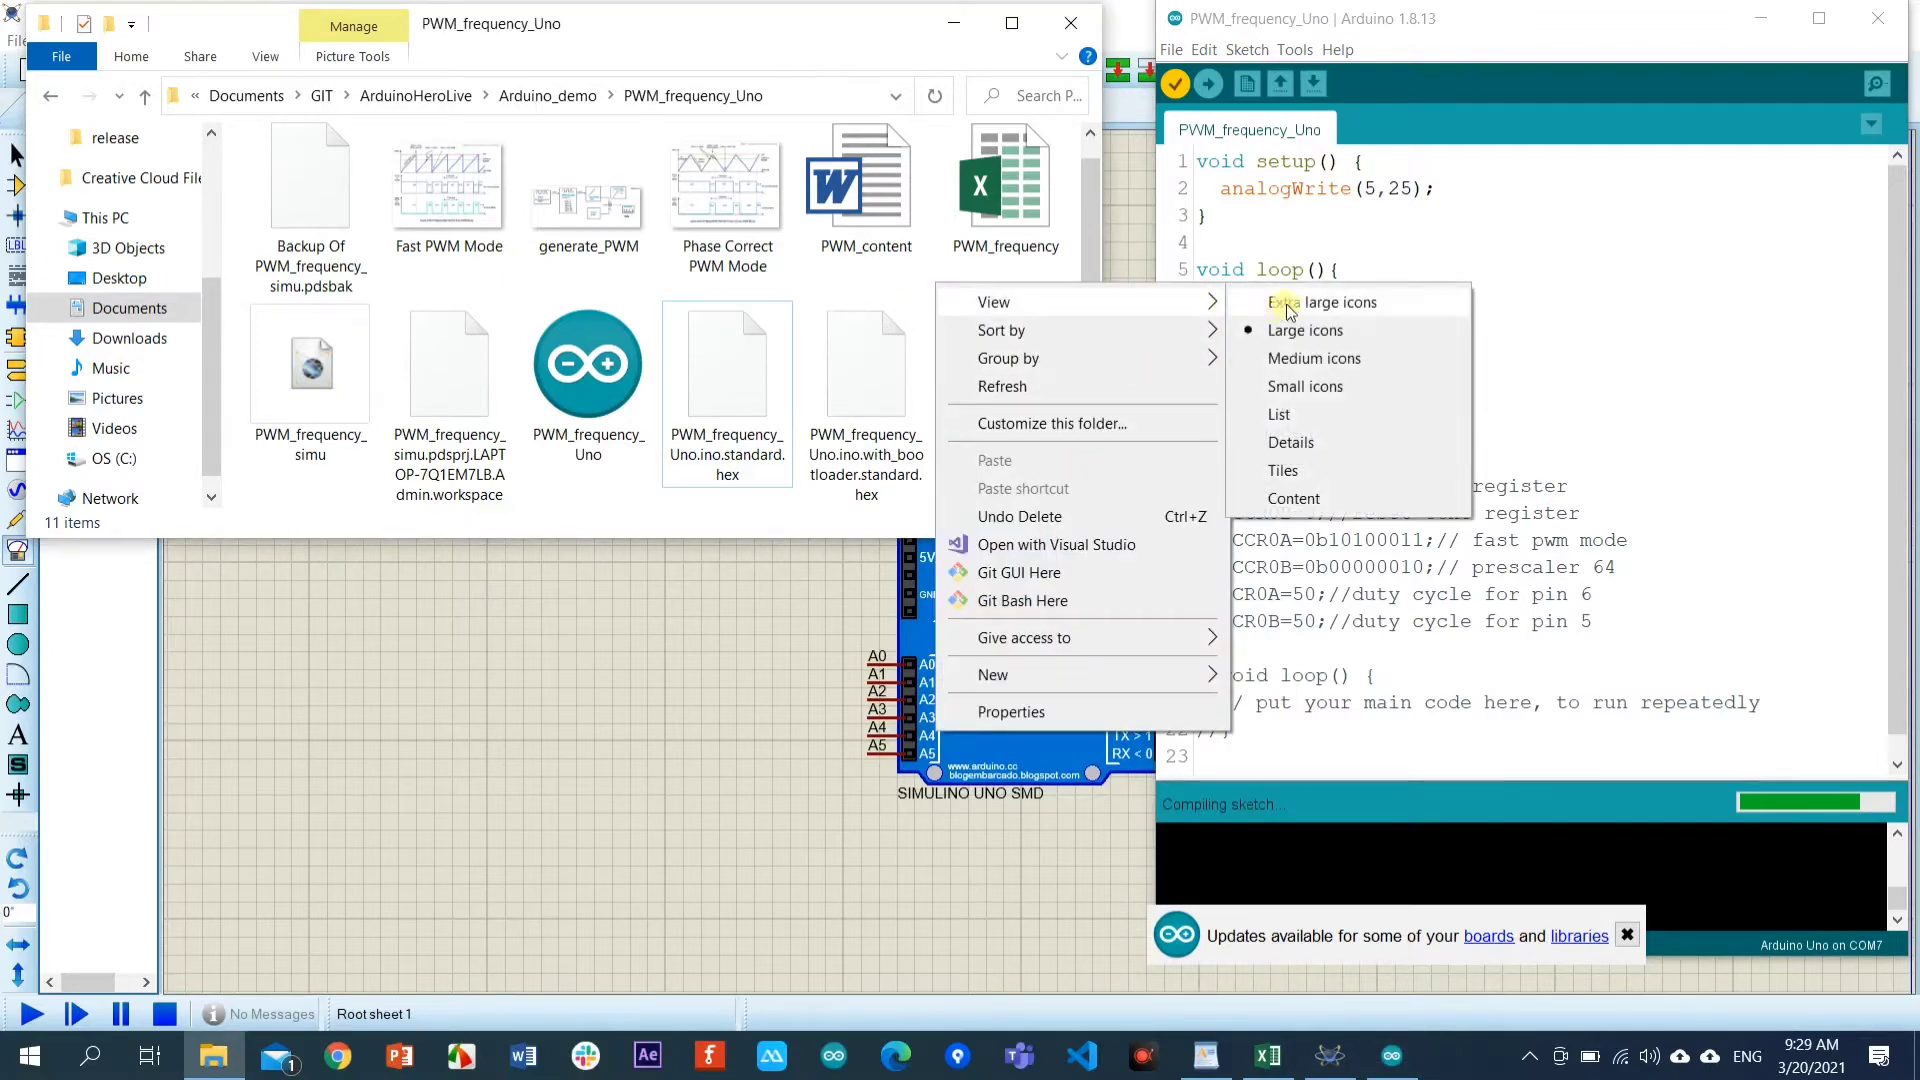
{"action": "left_click", "coordinate": [1292, 442]}
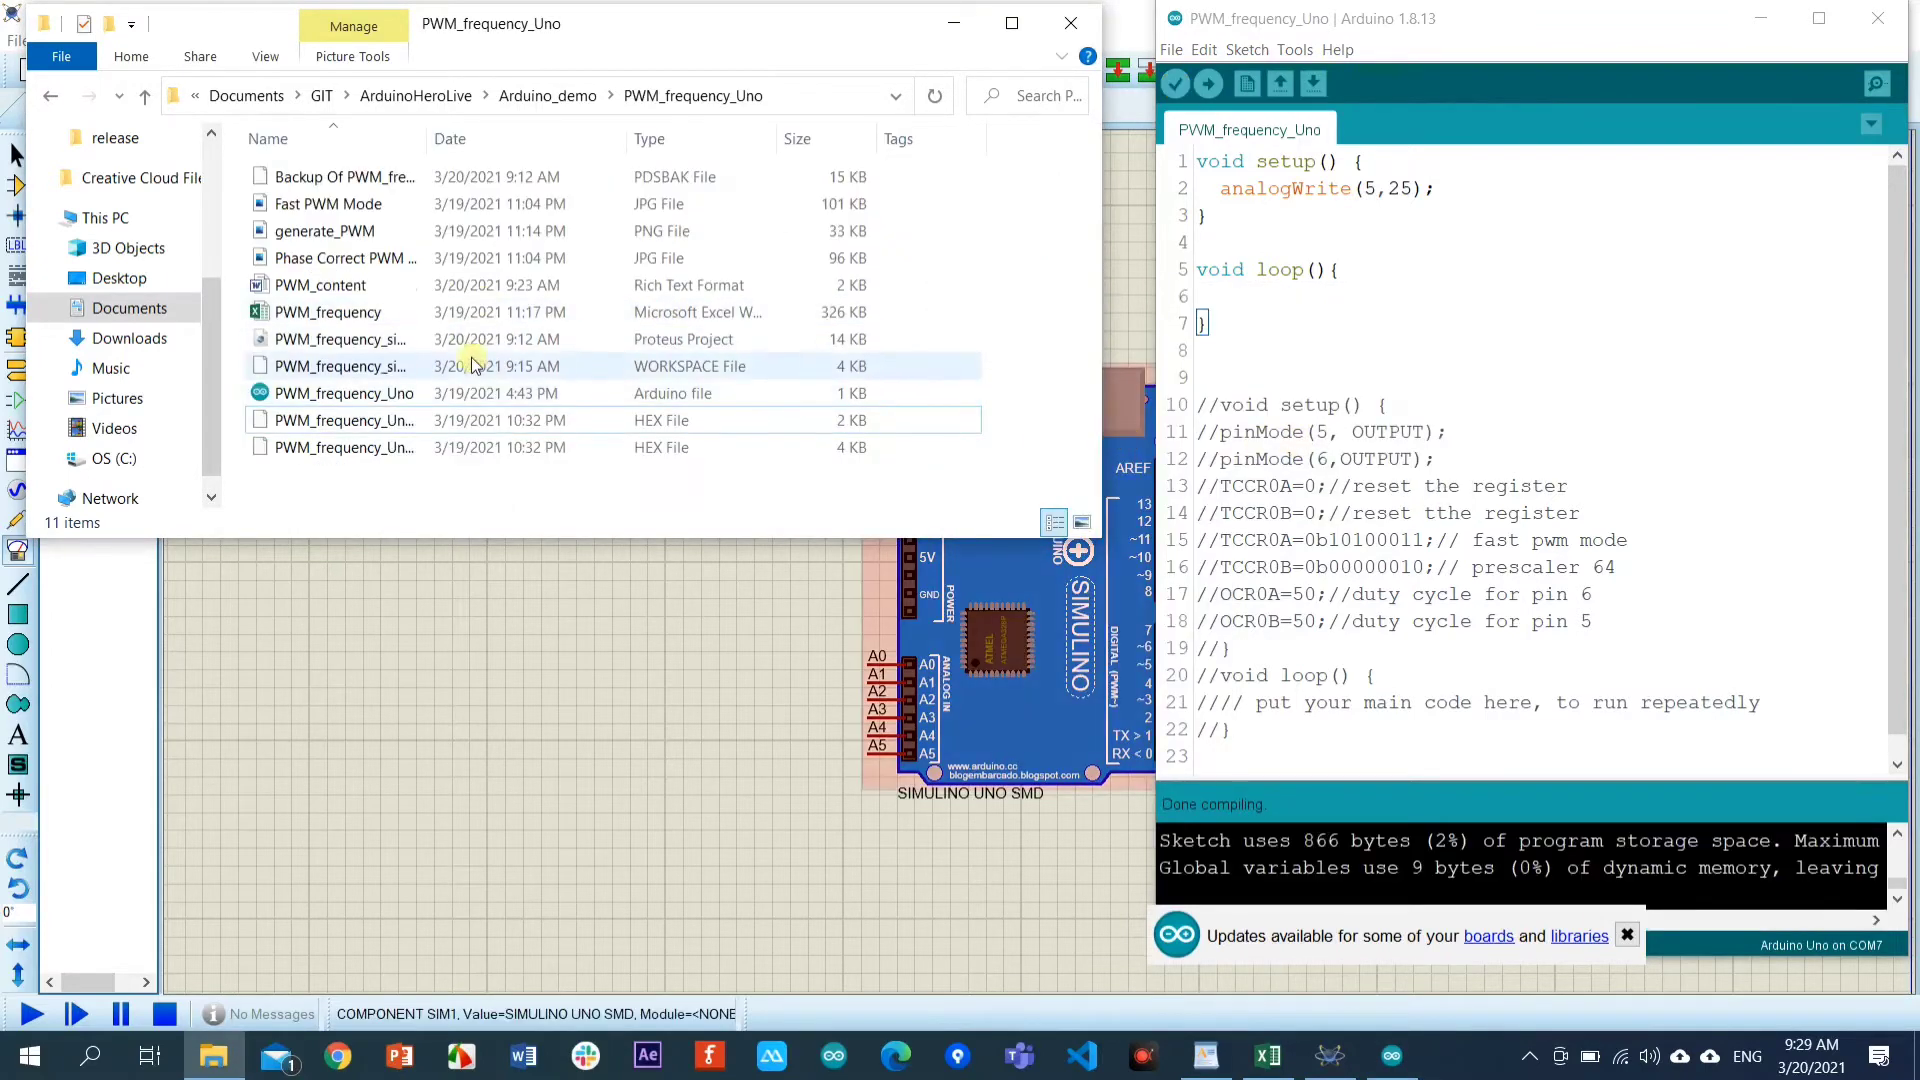
{"action": "left_click_drag", "start_coordinate": [443, 145], "coordinate": [610, 154]}
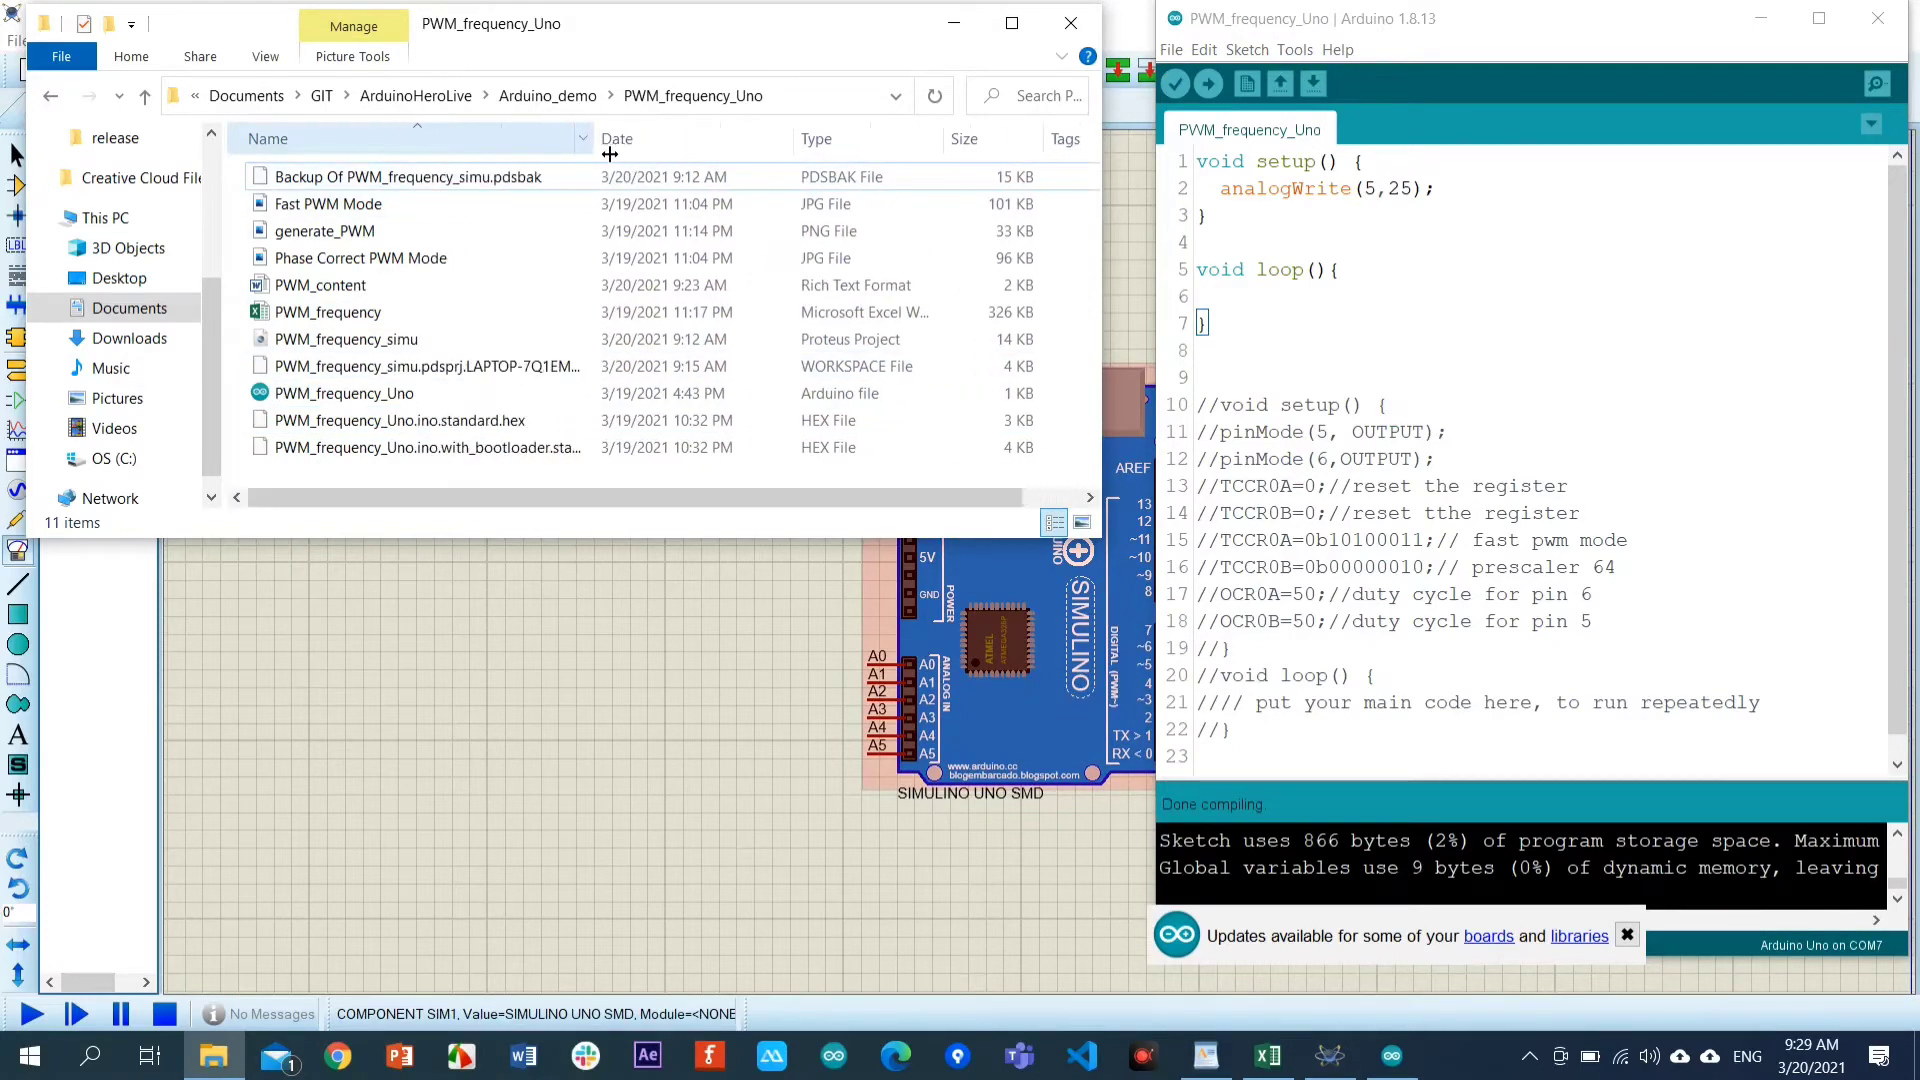
{"action": "left_click", "coordinate": [660, 428]}
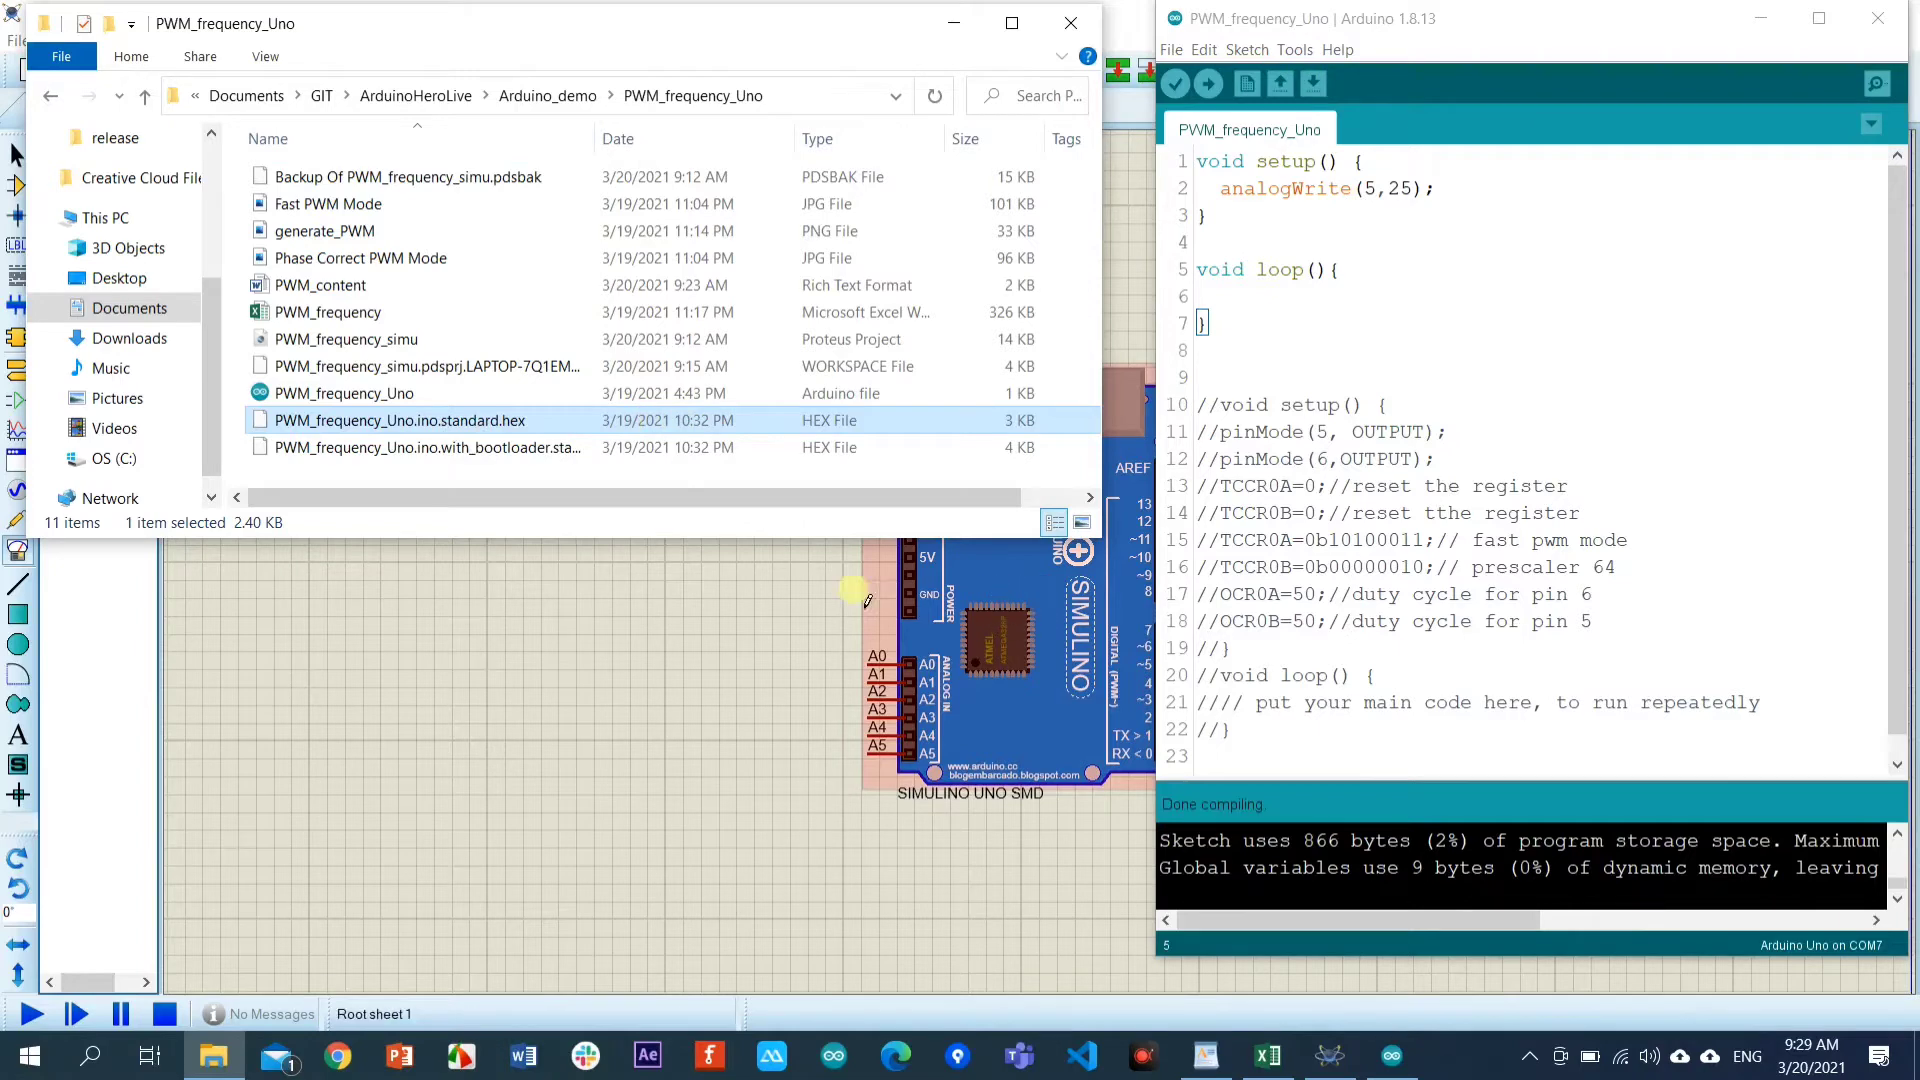
Switch to Proteus and assign PWM_frequency_Uno.ino.standard.hex as the Arduino board's program file, browsing the files in Details view.
{"action": "left_click", "coordinate": [790, 615]}
{"action": "double_click", "coordinate": [1000, 500]}
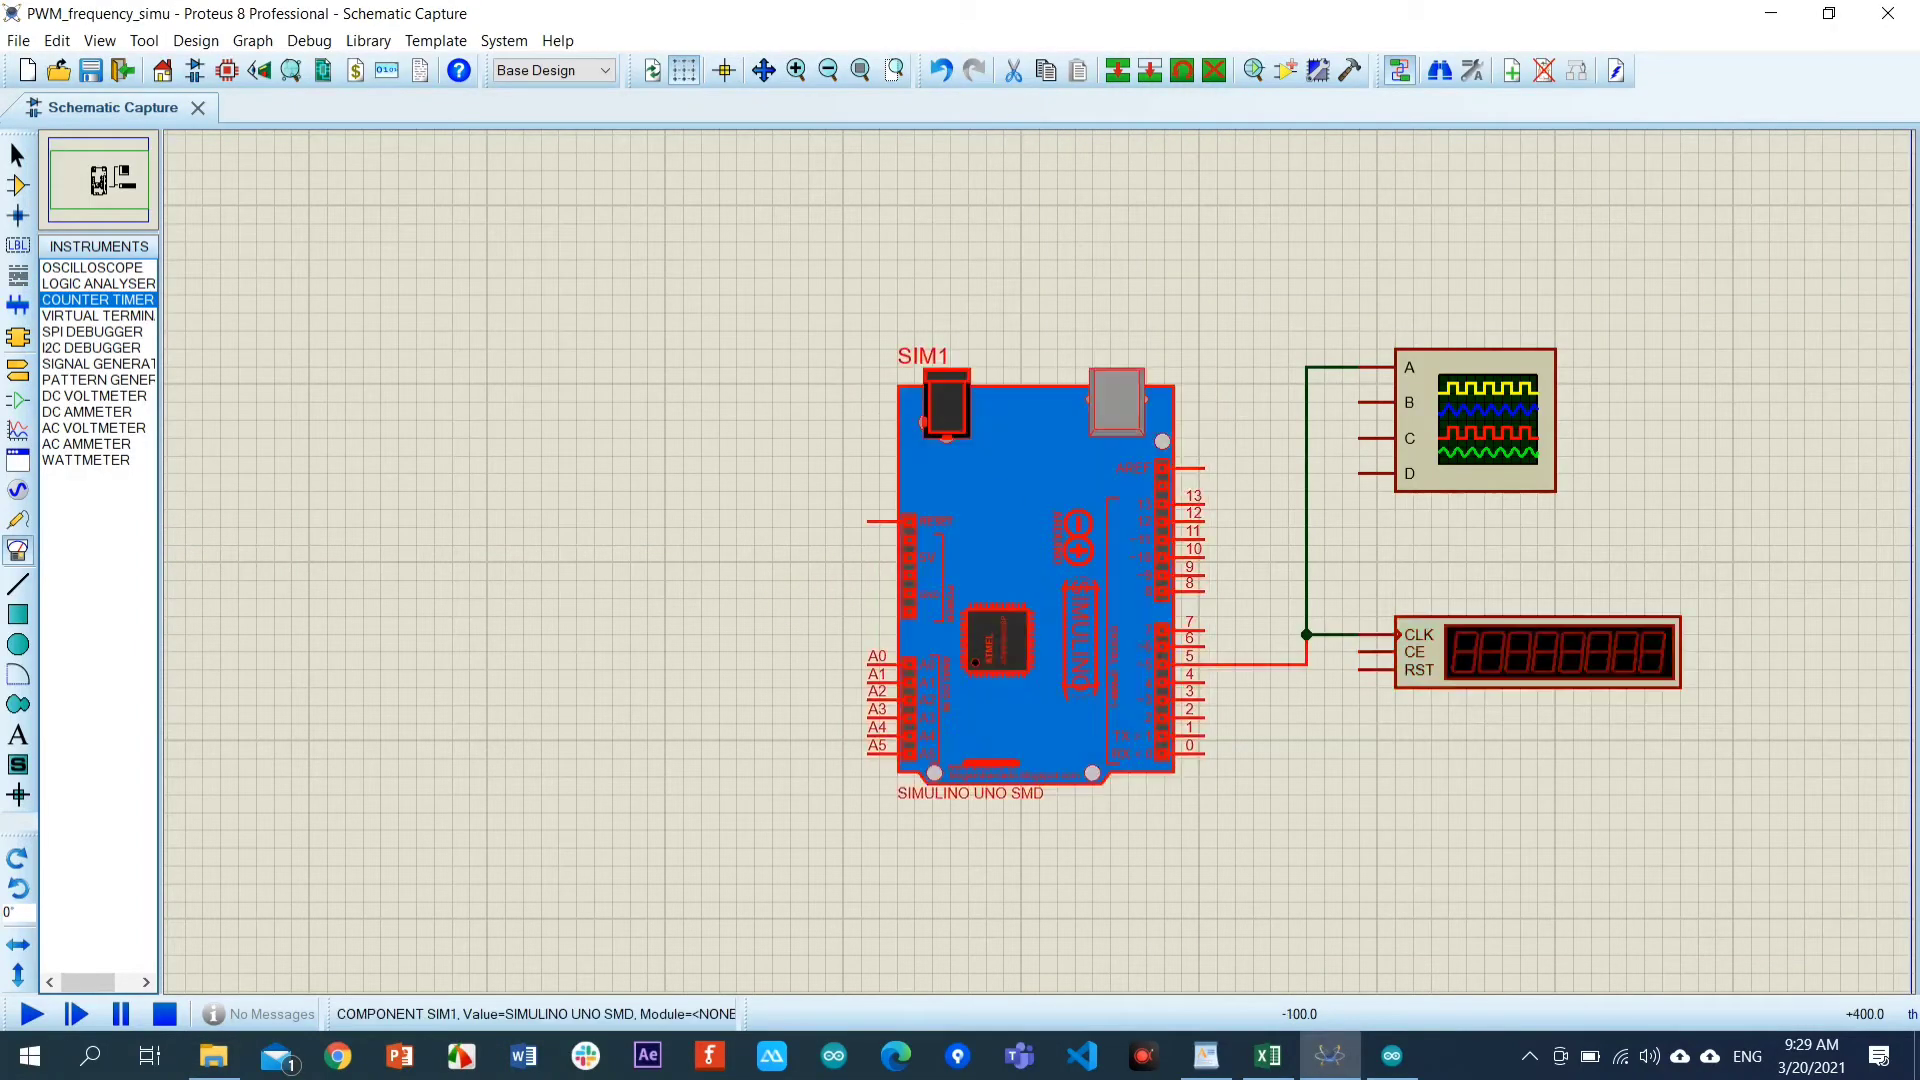
{"action": "left_click", "coordinate": [1043, 401]}
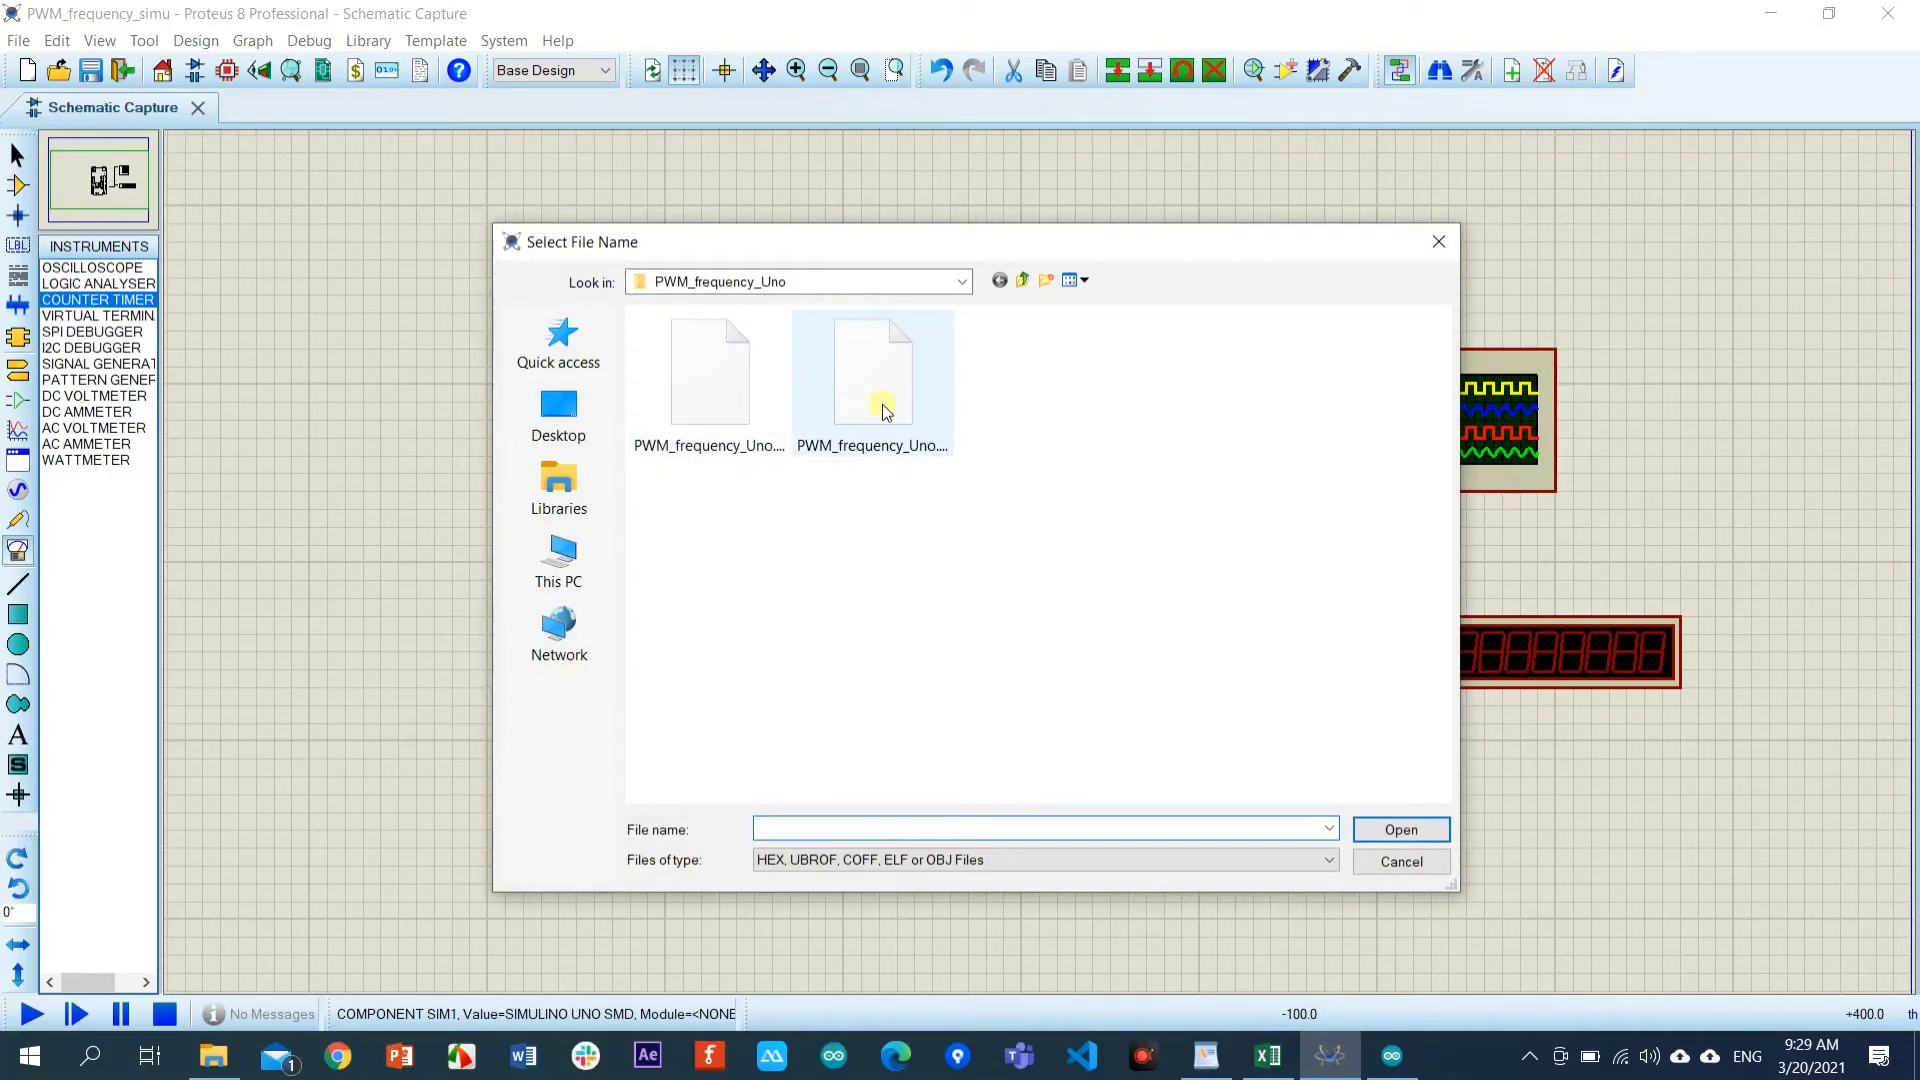
{"action": "right_click", "coordinate": [1053, 386]}
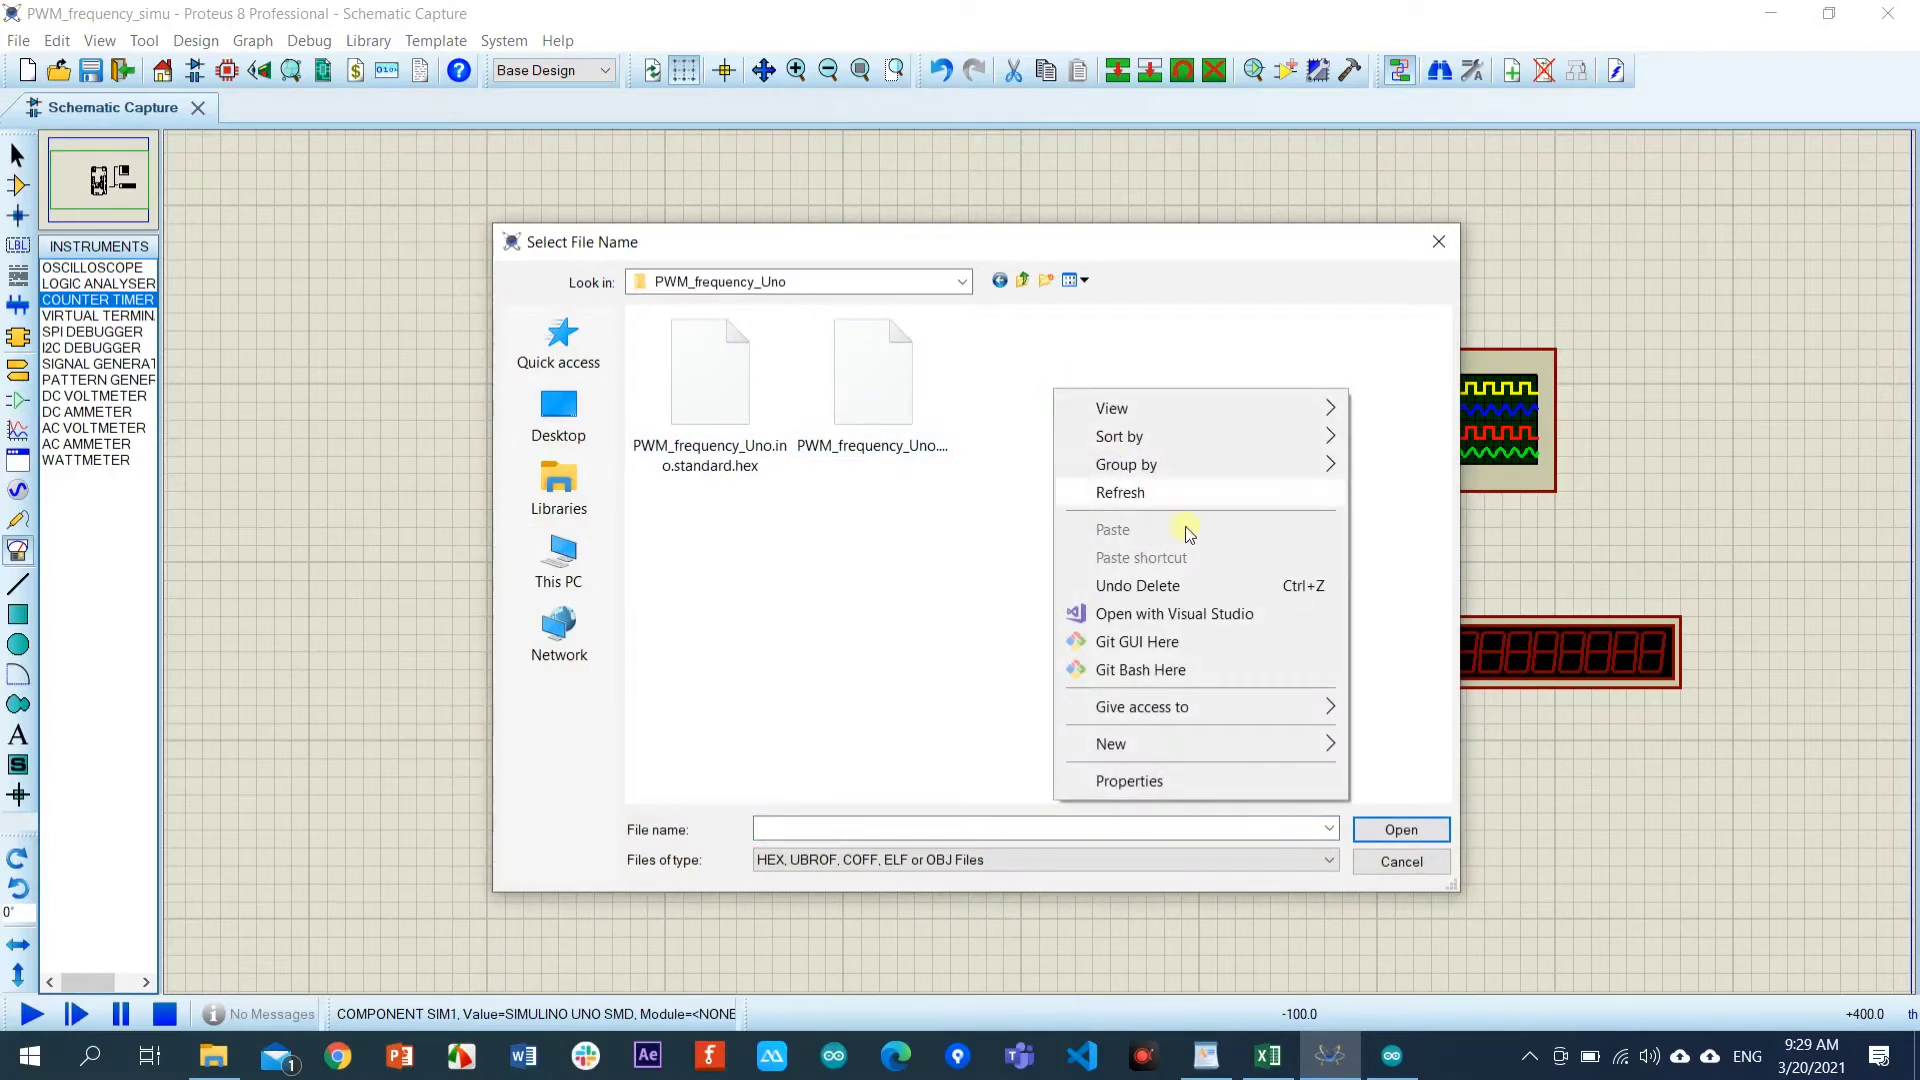
{"action": "mouse_move", "coordinate": [1322, 418]}
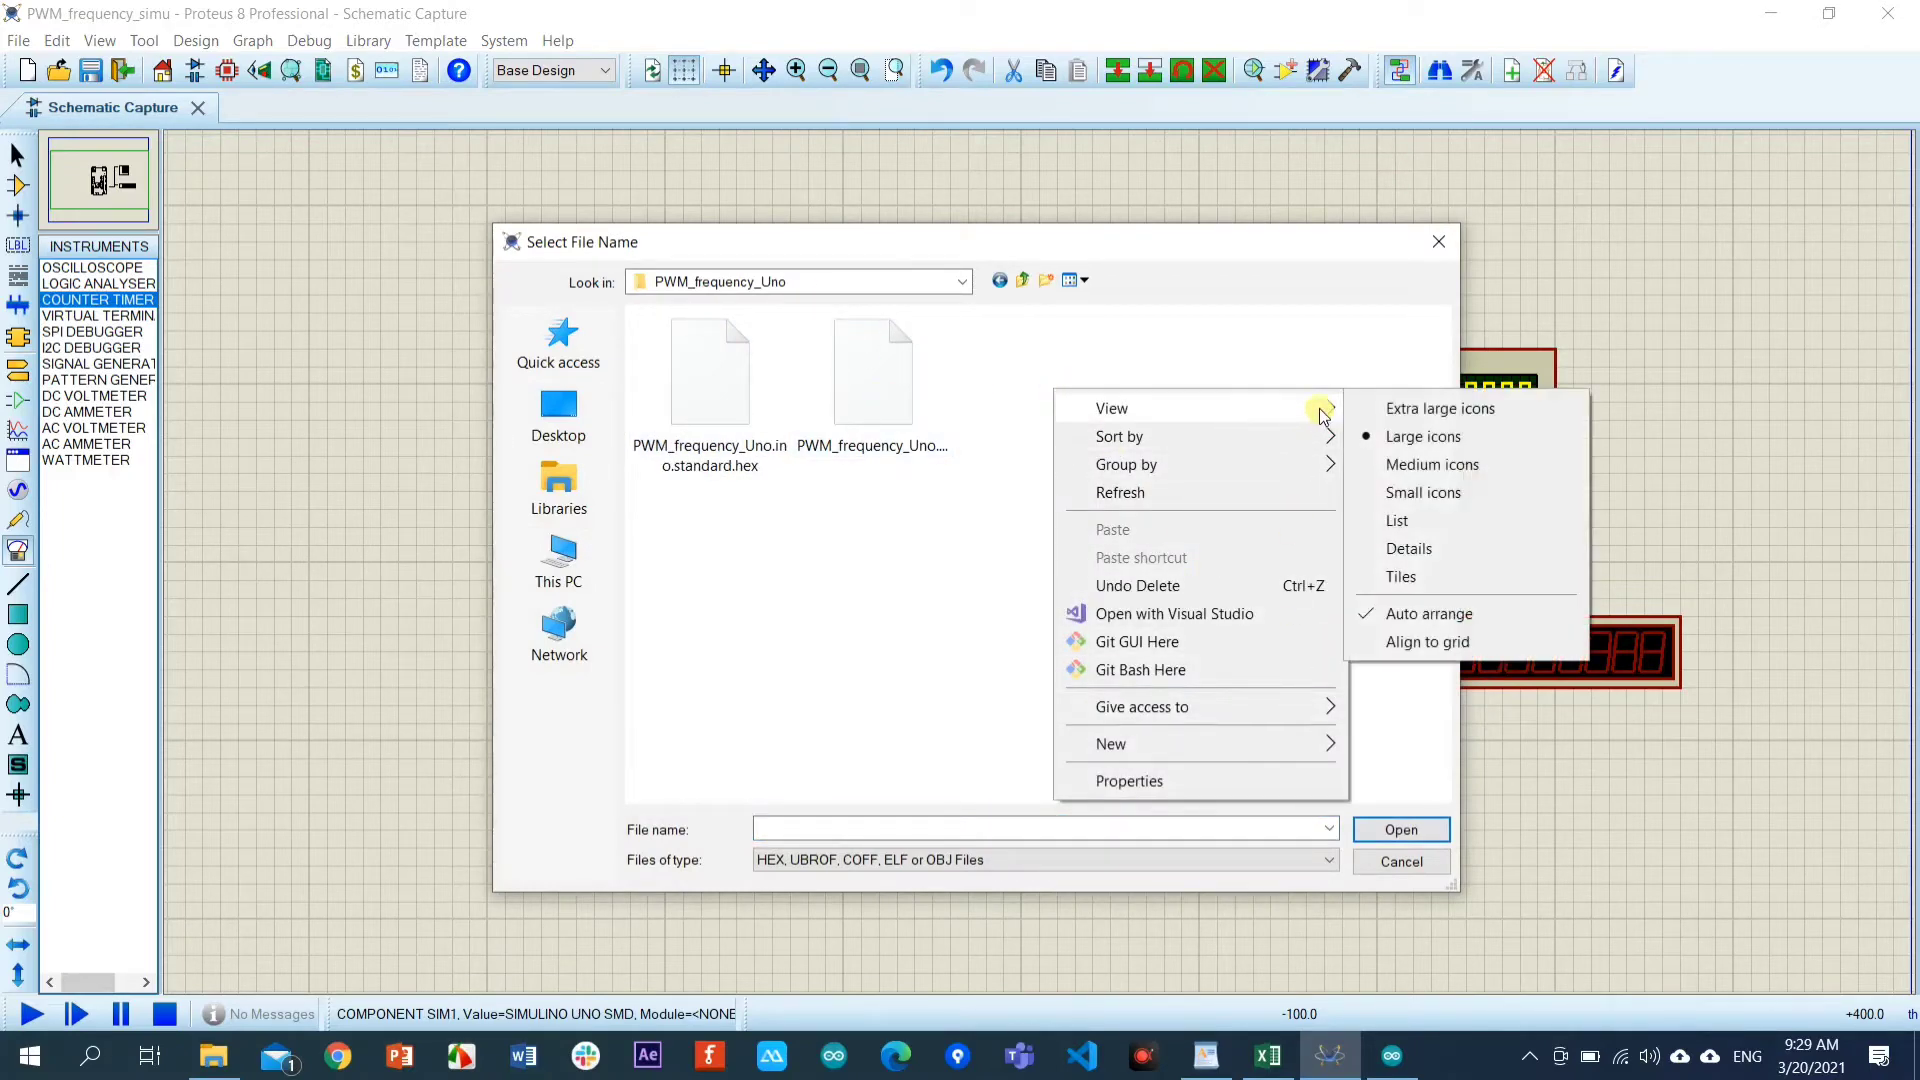
{"action": "left_click", "coordinate": [1400, 546]}
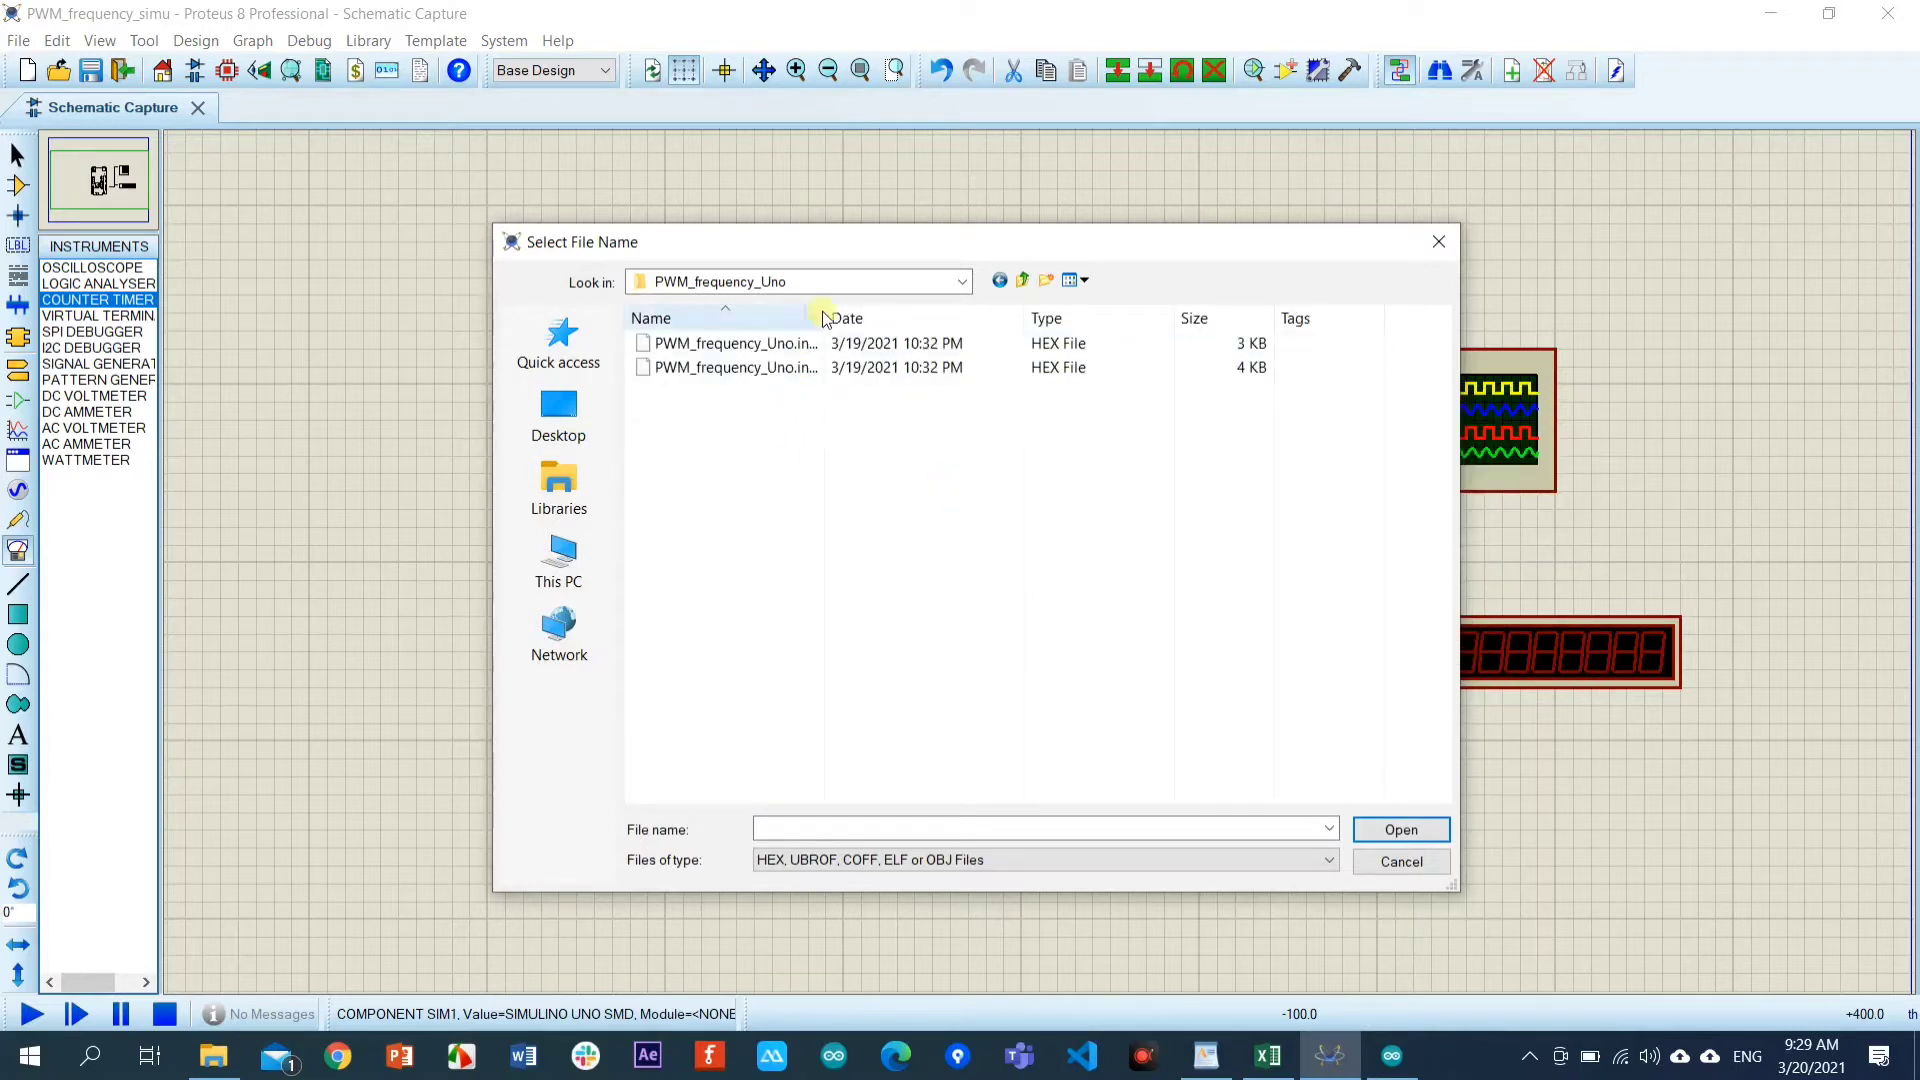
{"action": "left_click_drag", "start_coordinate": [833, 317], "coordinate": [1026, 317]}
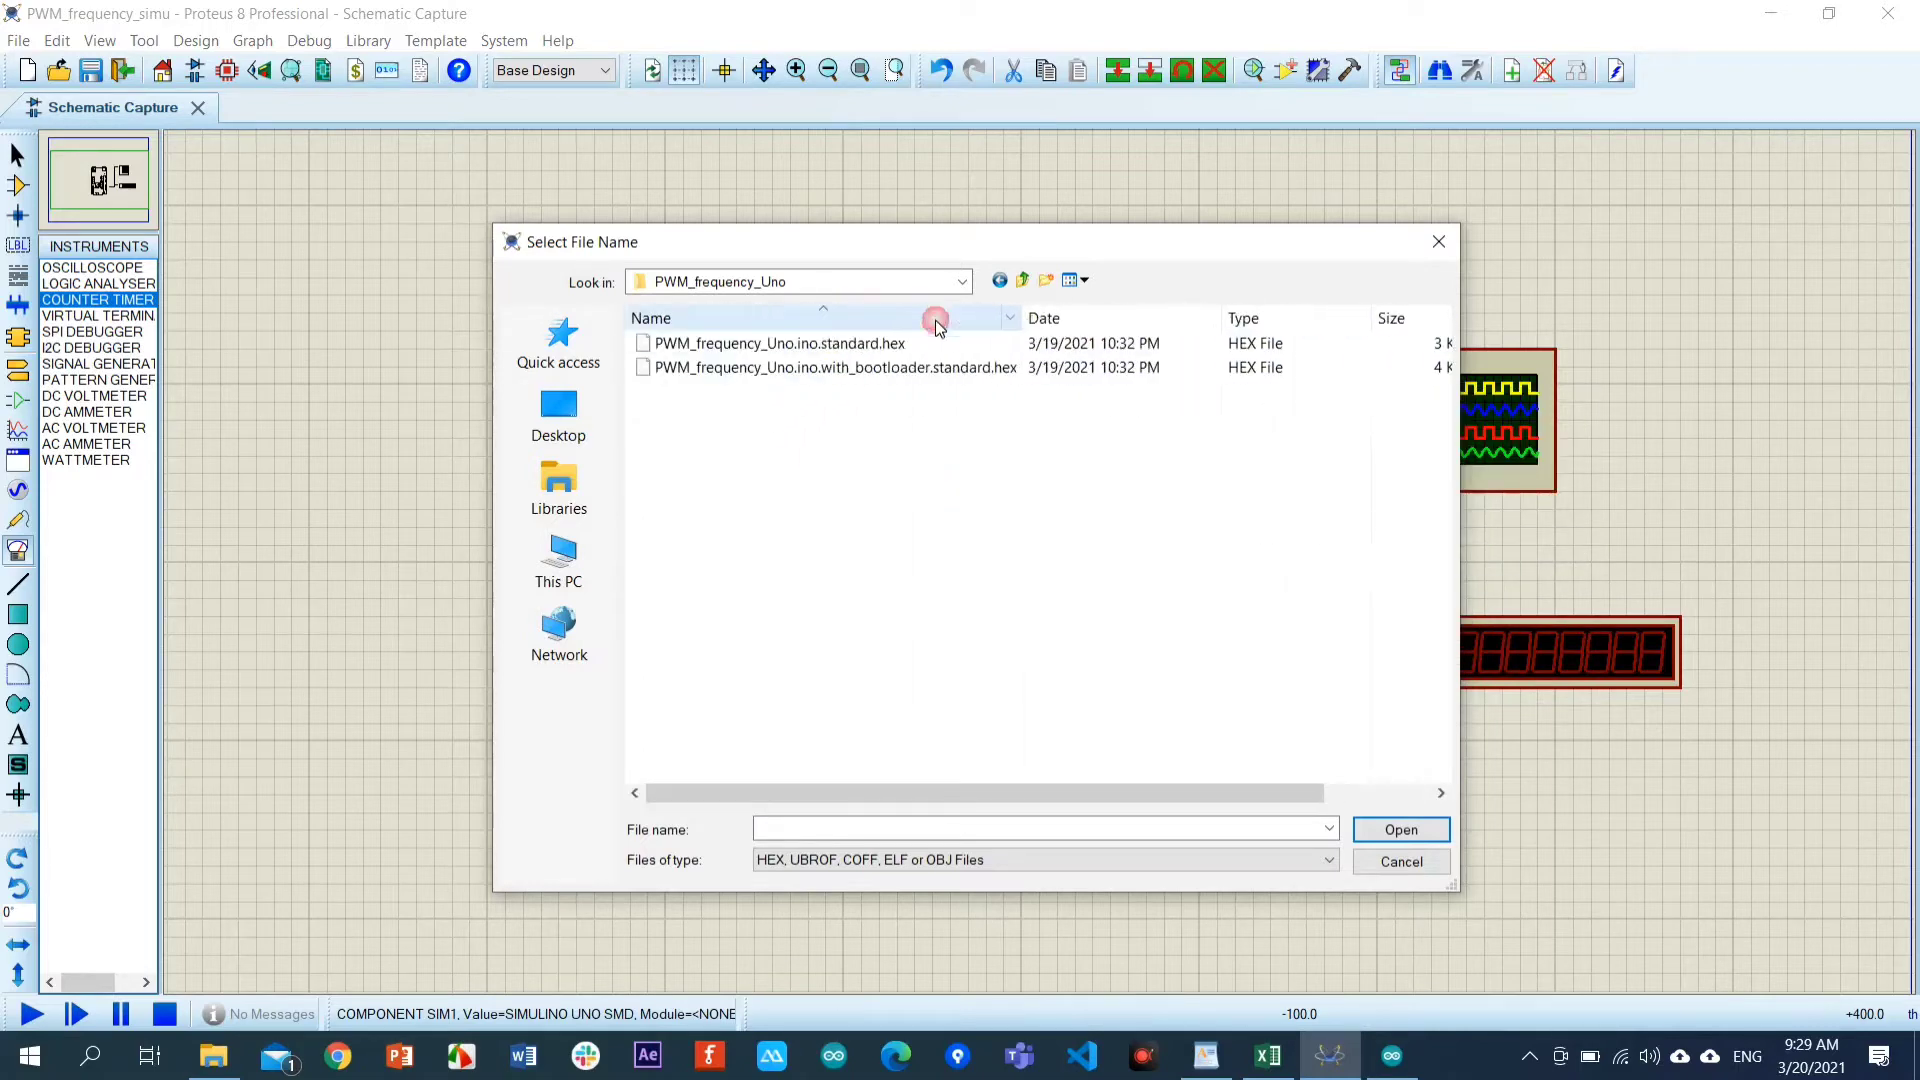
{"action": "left_click", "coordinate": [823, 344]}
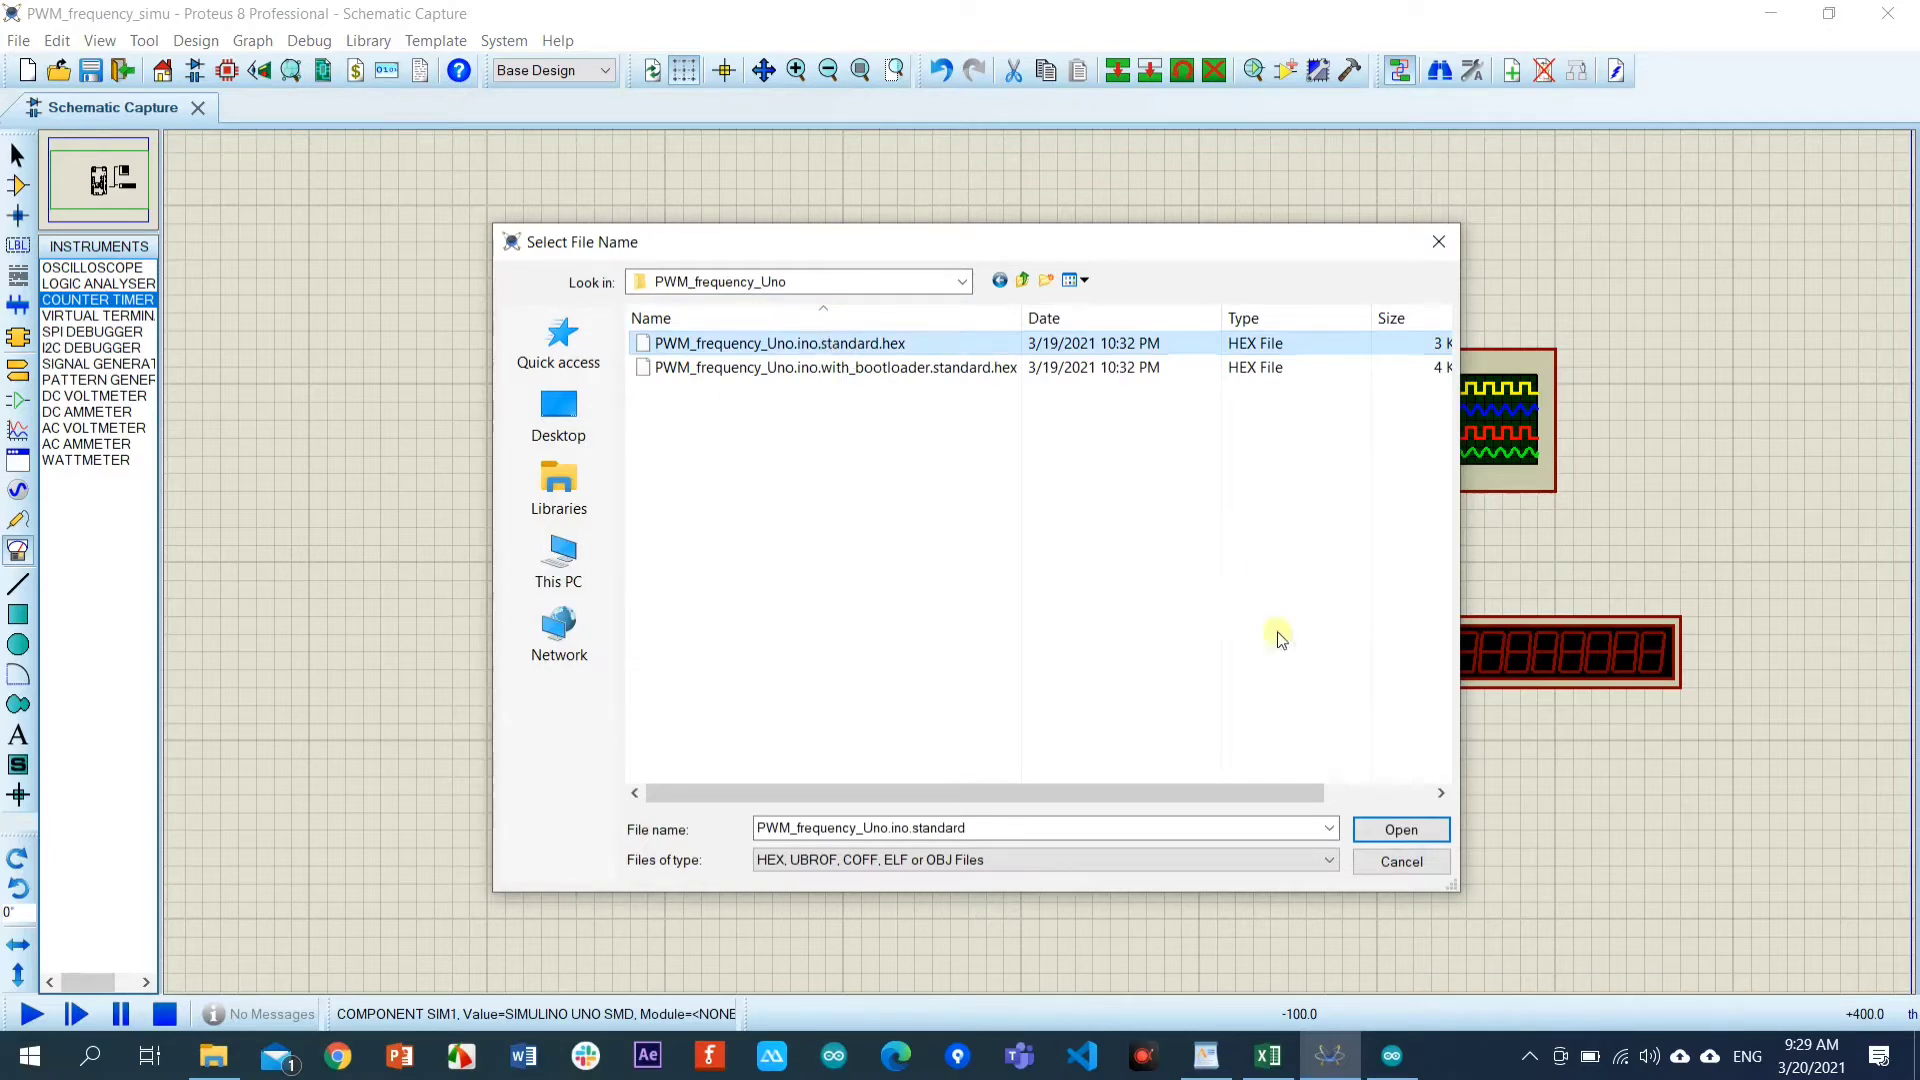
{"action": "left_click", "coordinate": [1403, 829]}
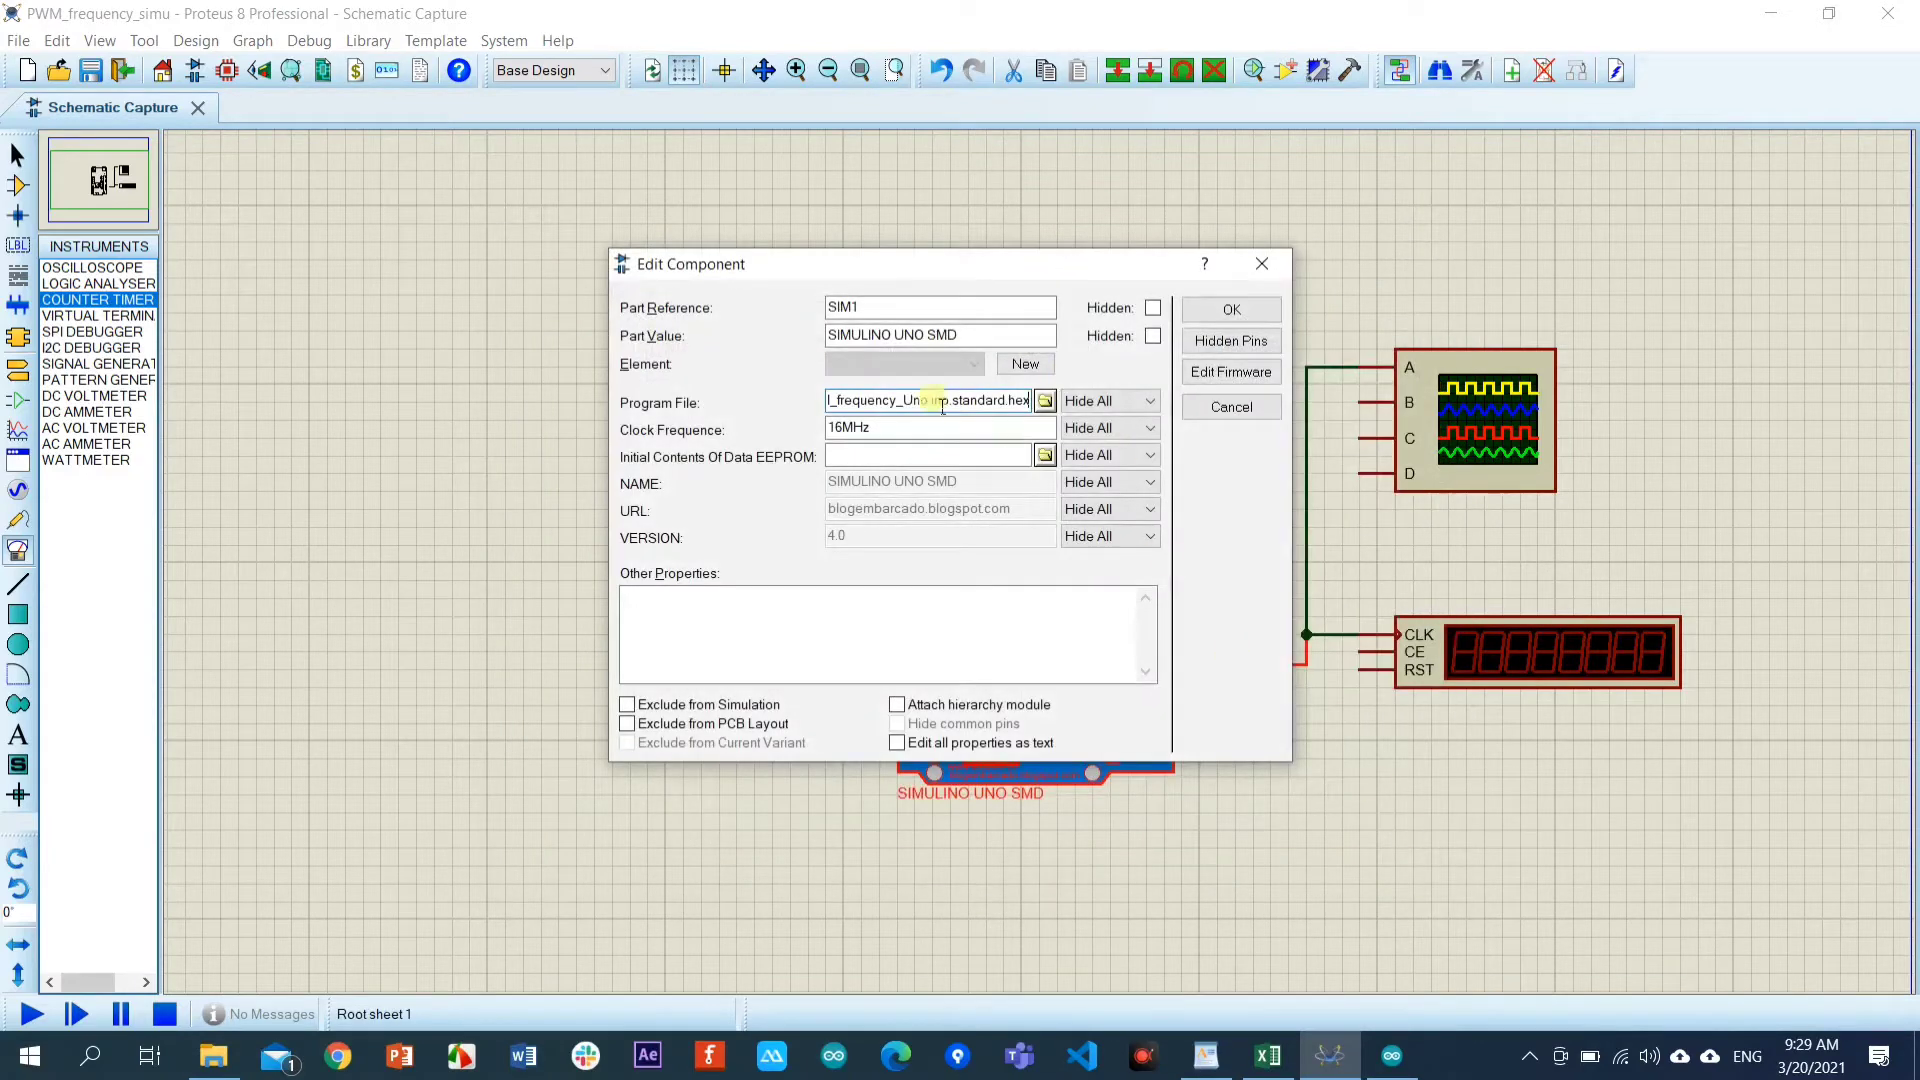
{"action": "left_click", "coordinate": [1230, 310]}
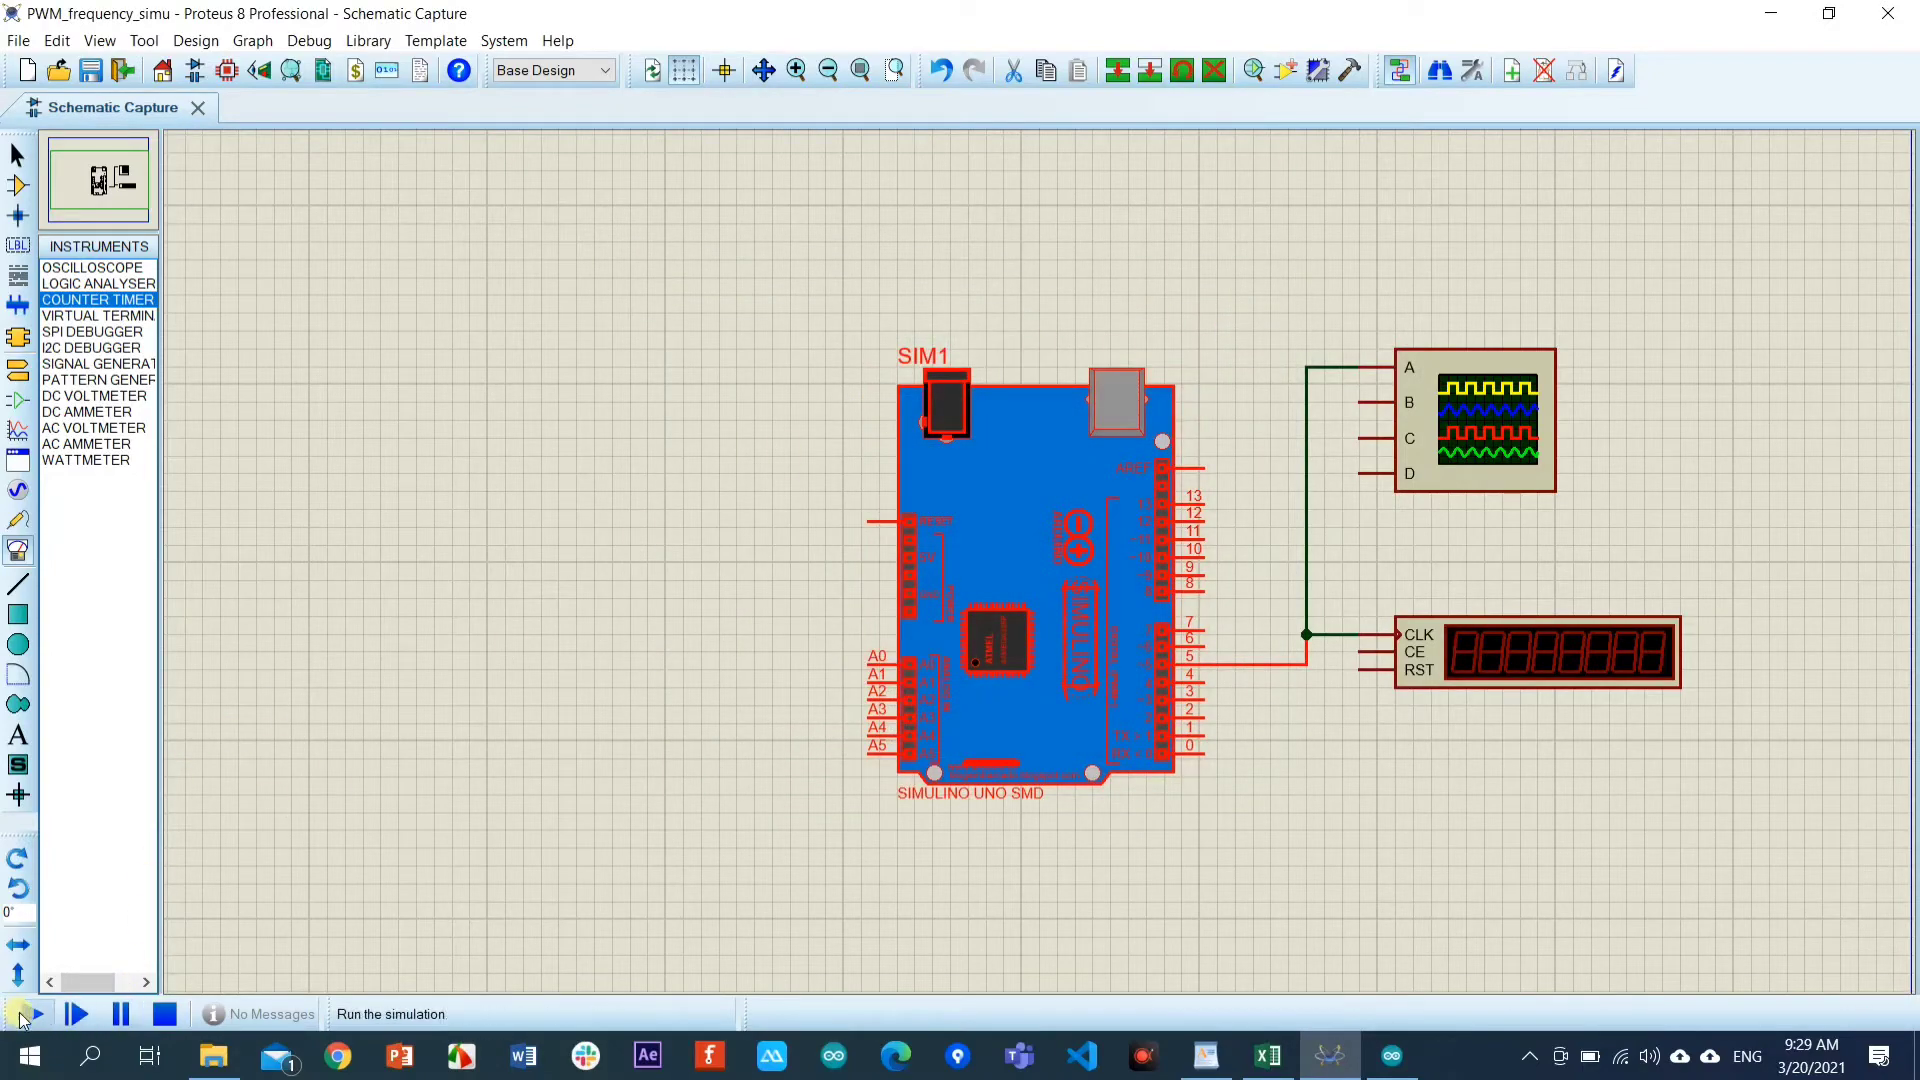
Run the simulation and move the Digital Oscilloscope window away from the instruments to read the counter timer.
{"action": "left_click", "coordinate": [498, 726]}
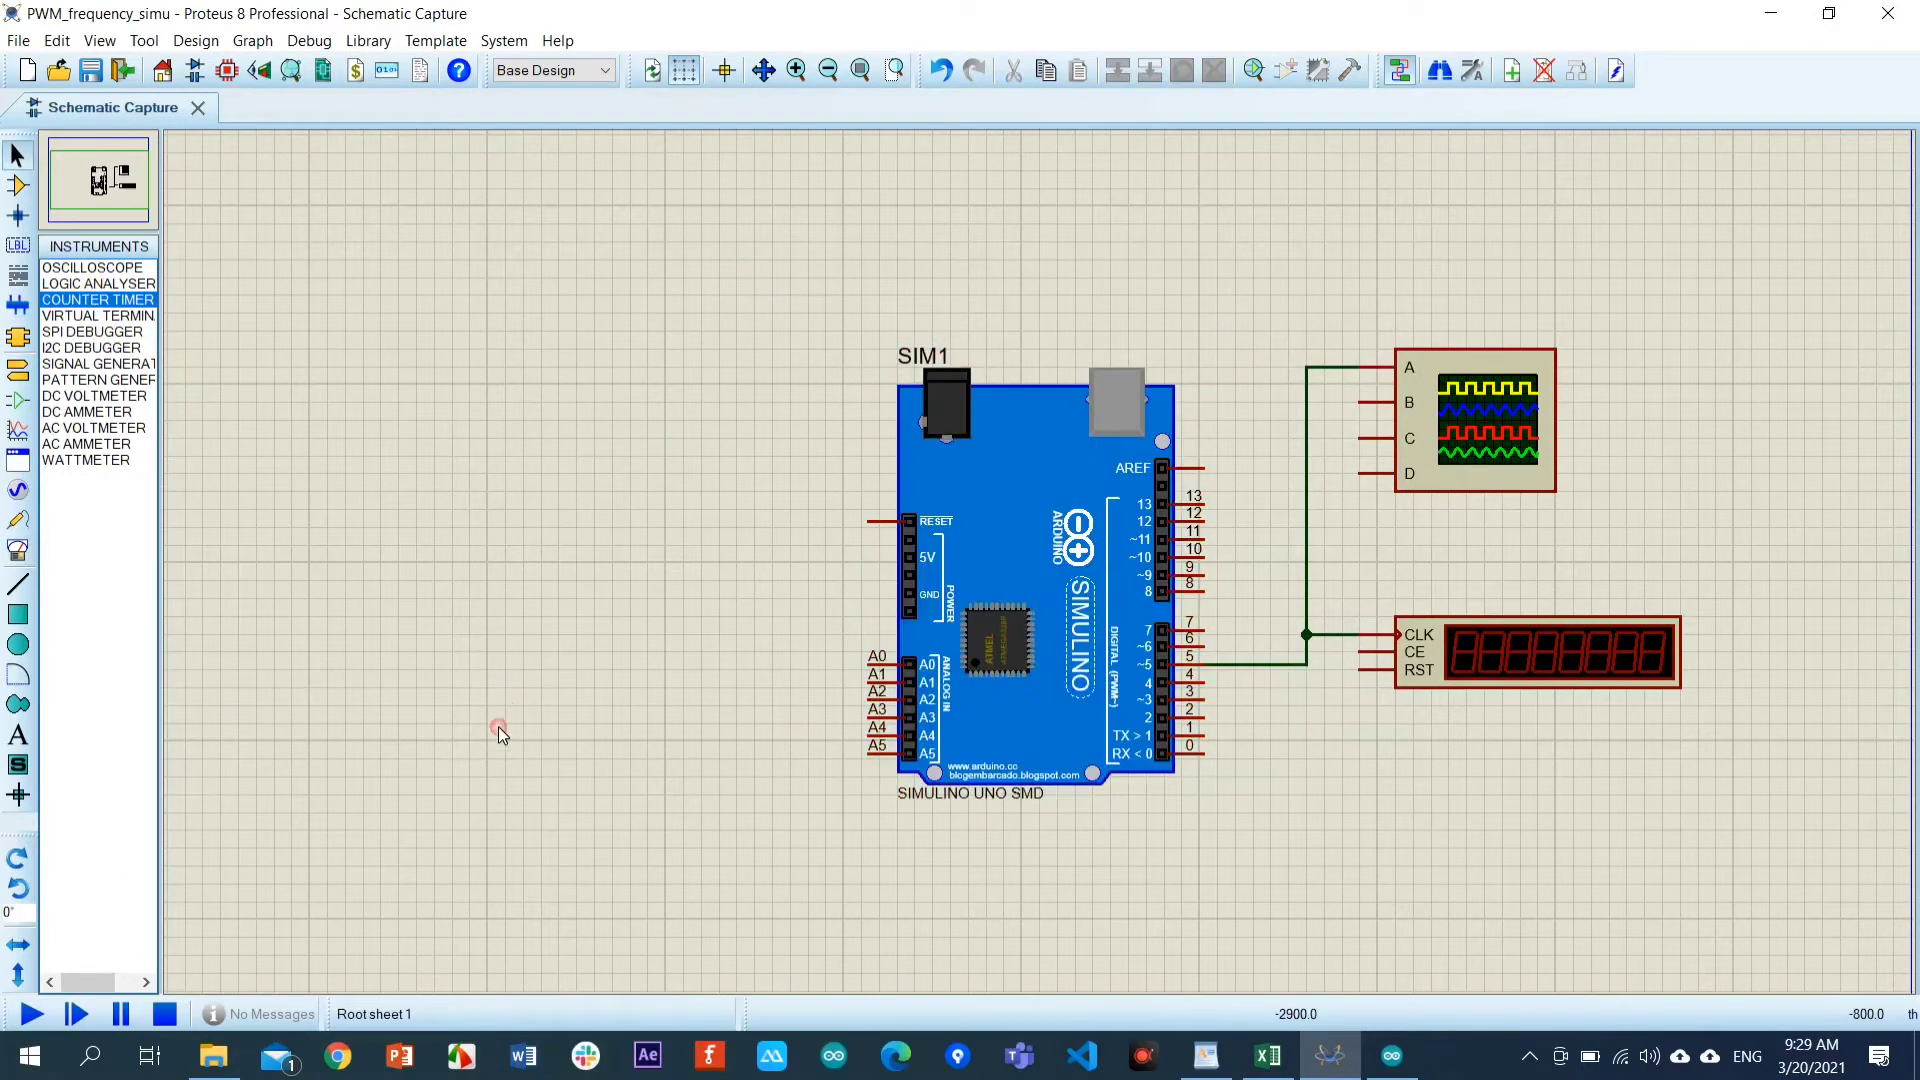
{"action": "left_click", "coordinate": [33, 1014]}
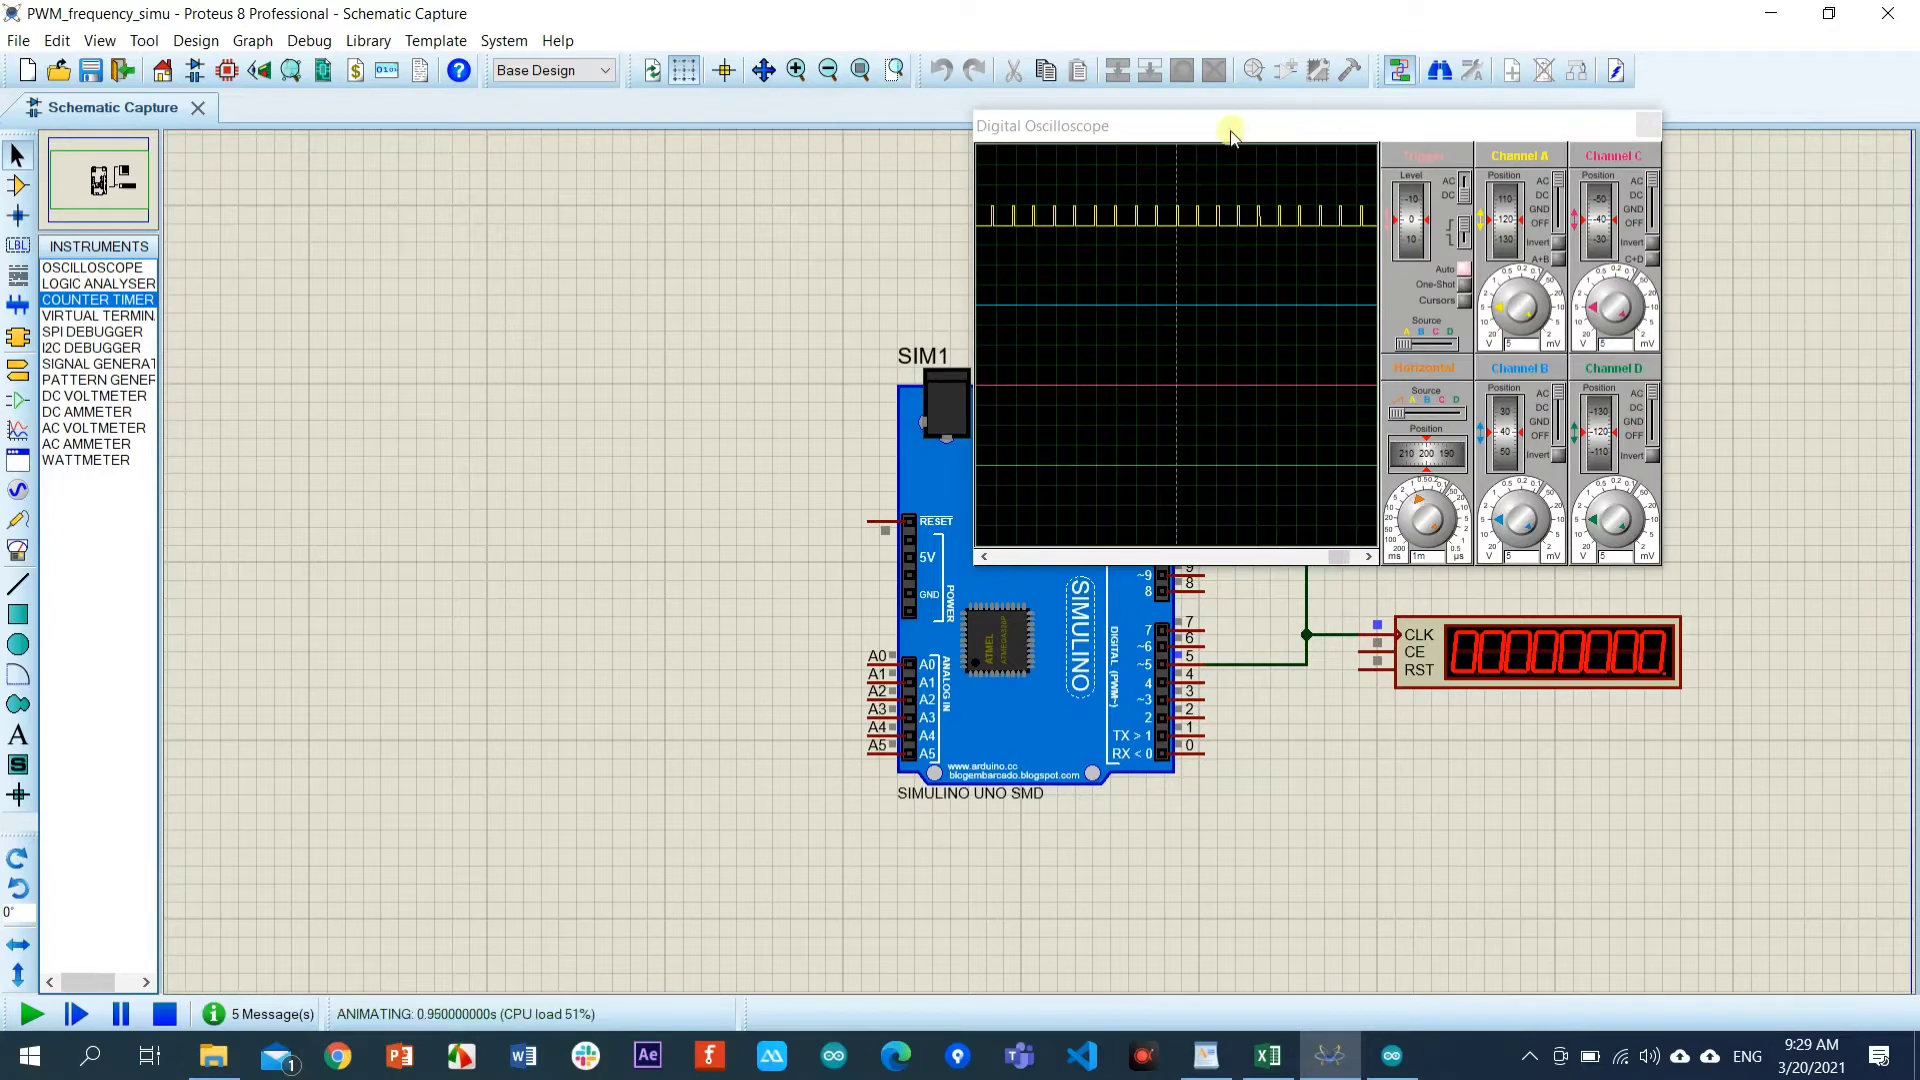
{"action": "left_click_drag", "start_coordinate": [1230, 135], "coordinate": [480, 160]}
{"action": "left_click", "coordinate": [1640, 670]}
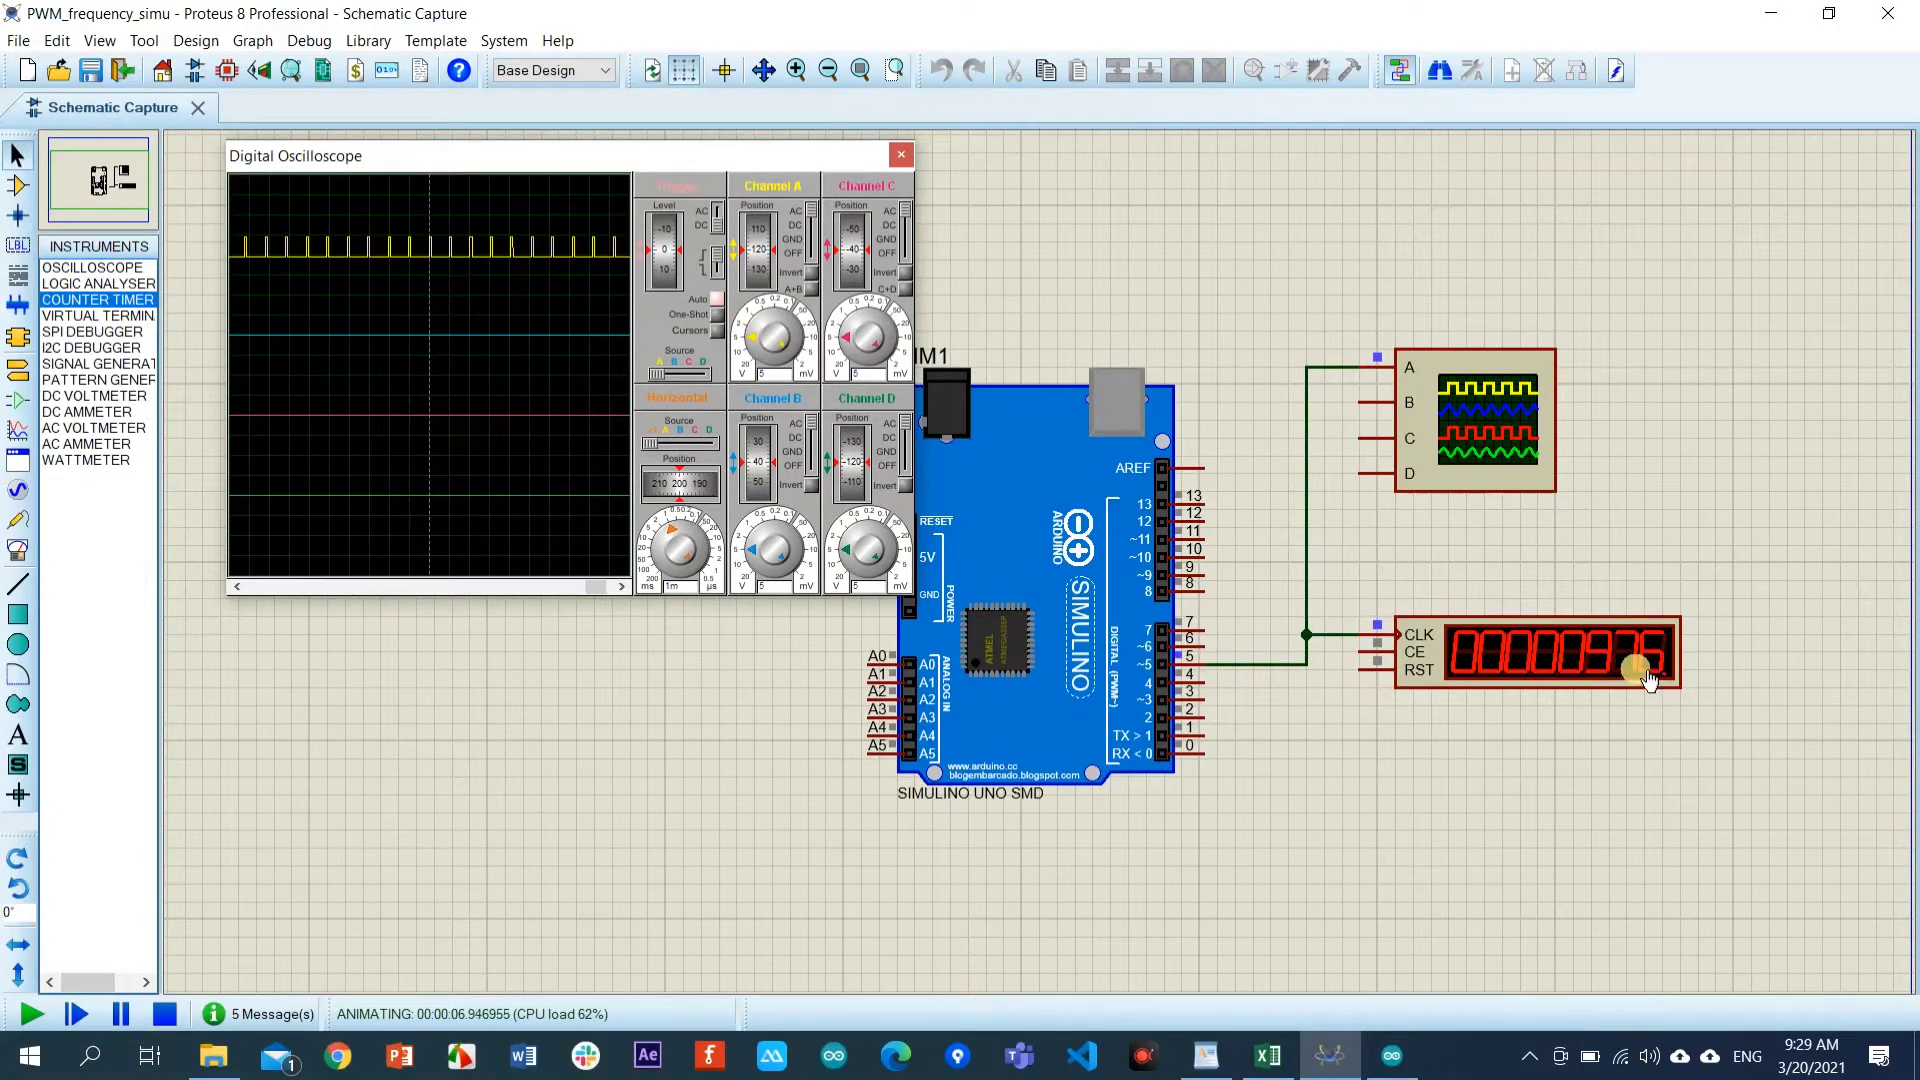
{"action": "left_click", "coordinate": [1592, 655]}
Switch to the Arduino IDE and review the pin and duty arguments of the analogWrite(5,25) line.
{"action": "left_click", "coordinate": [1392, 1056]}
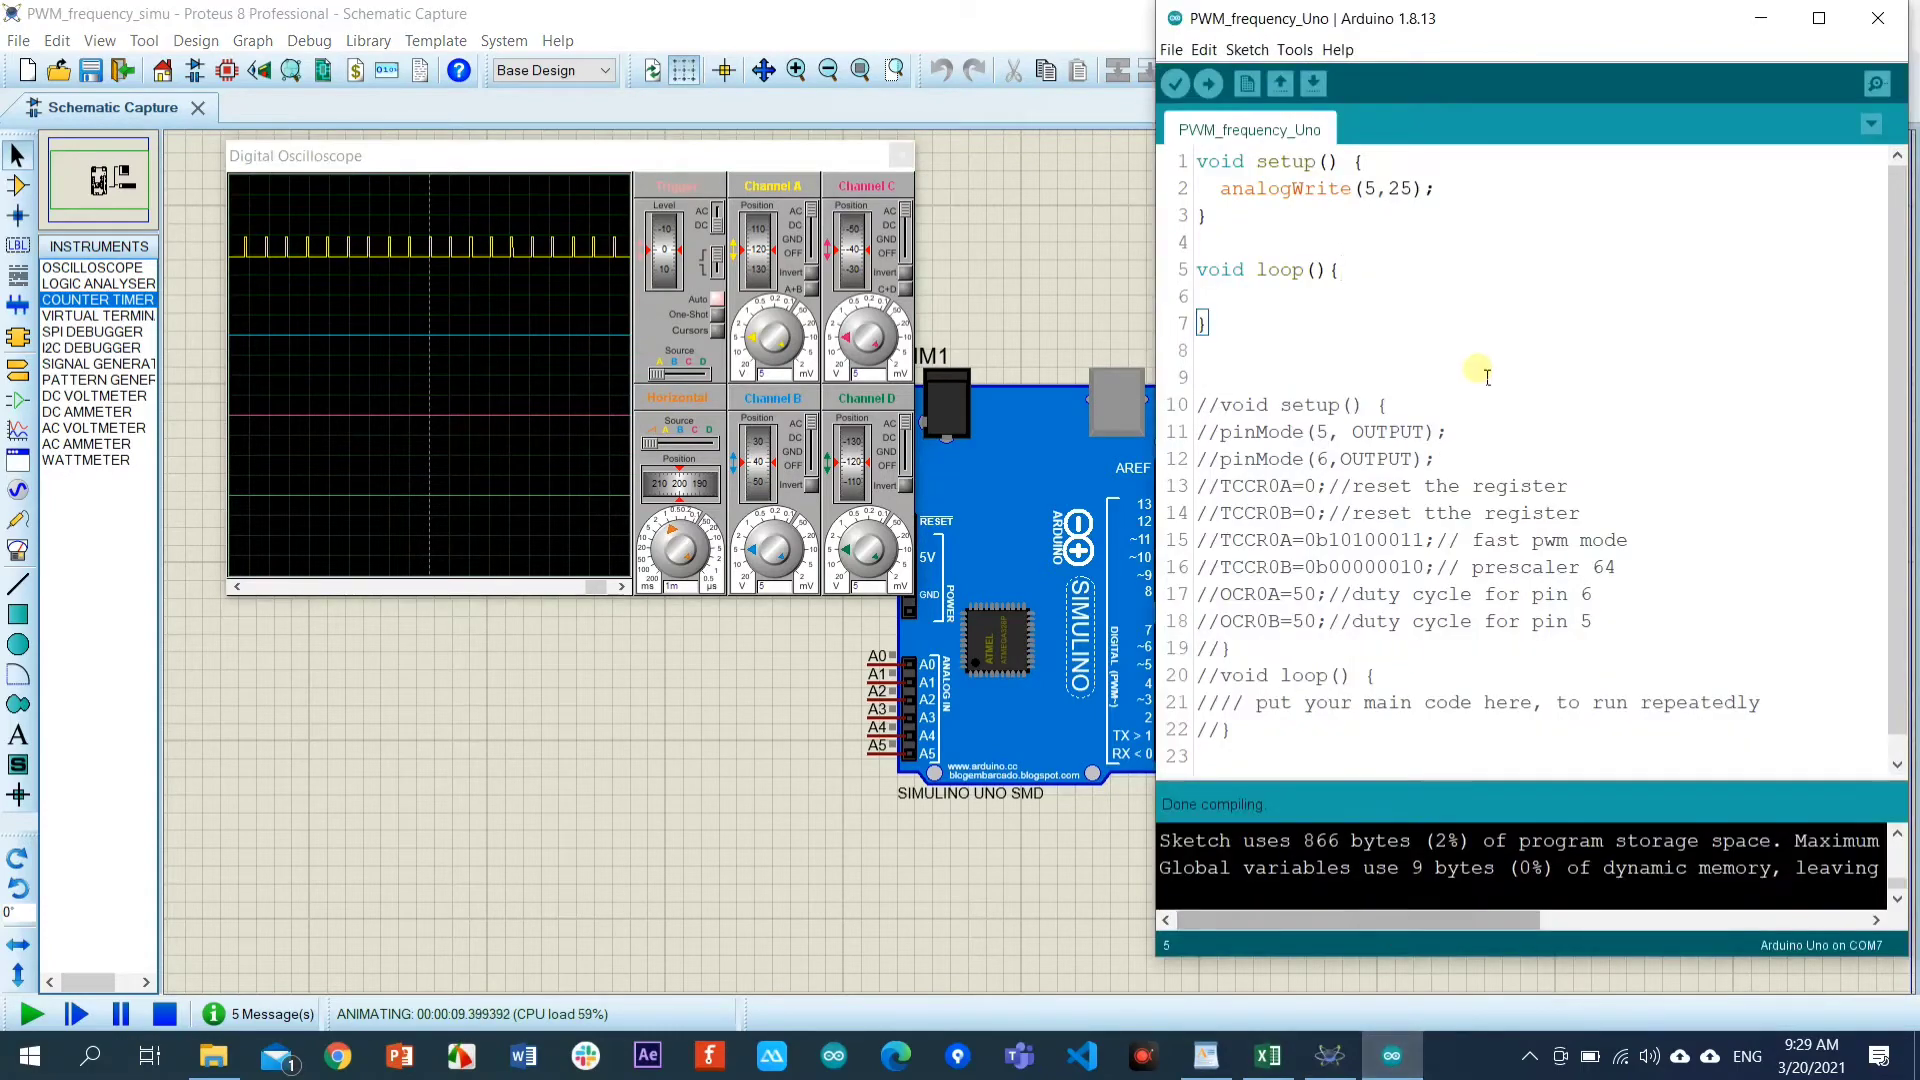
{"action": "left_click_drag", "start_coordinate": [1220, 188], "coordinate": [1437, 190]}
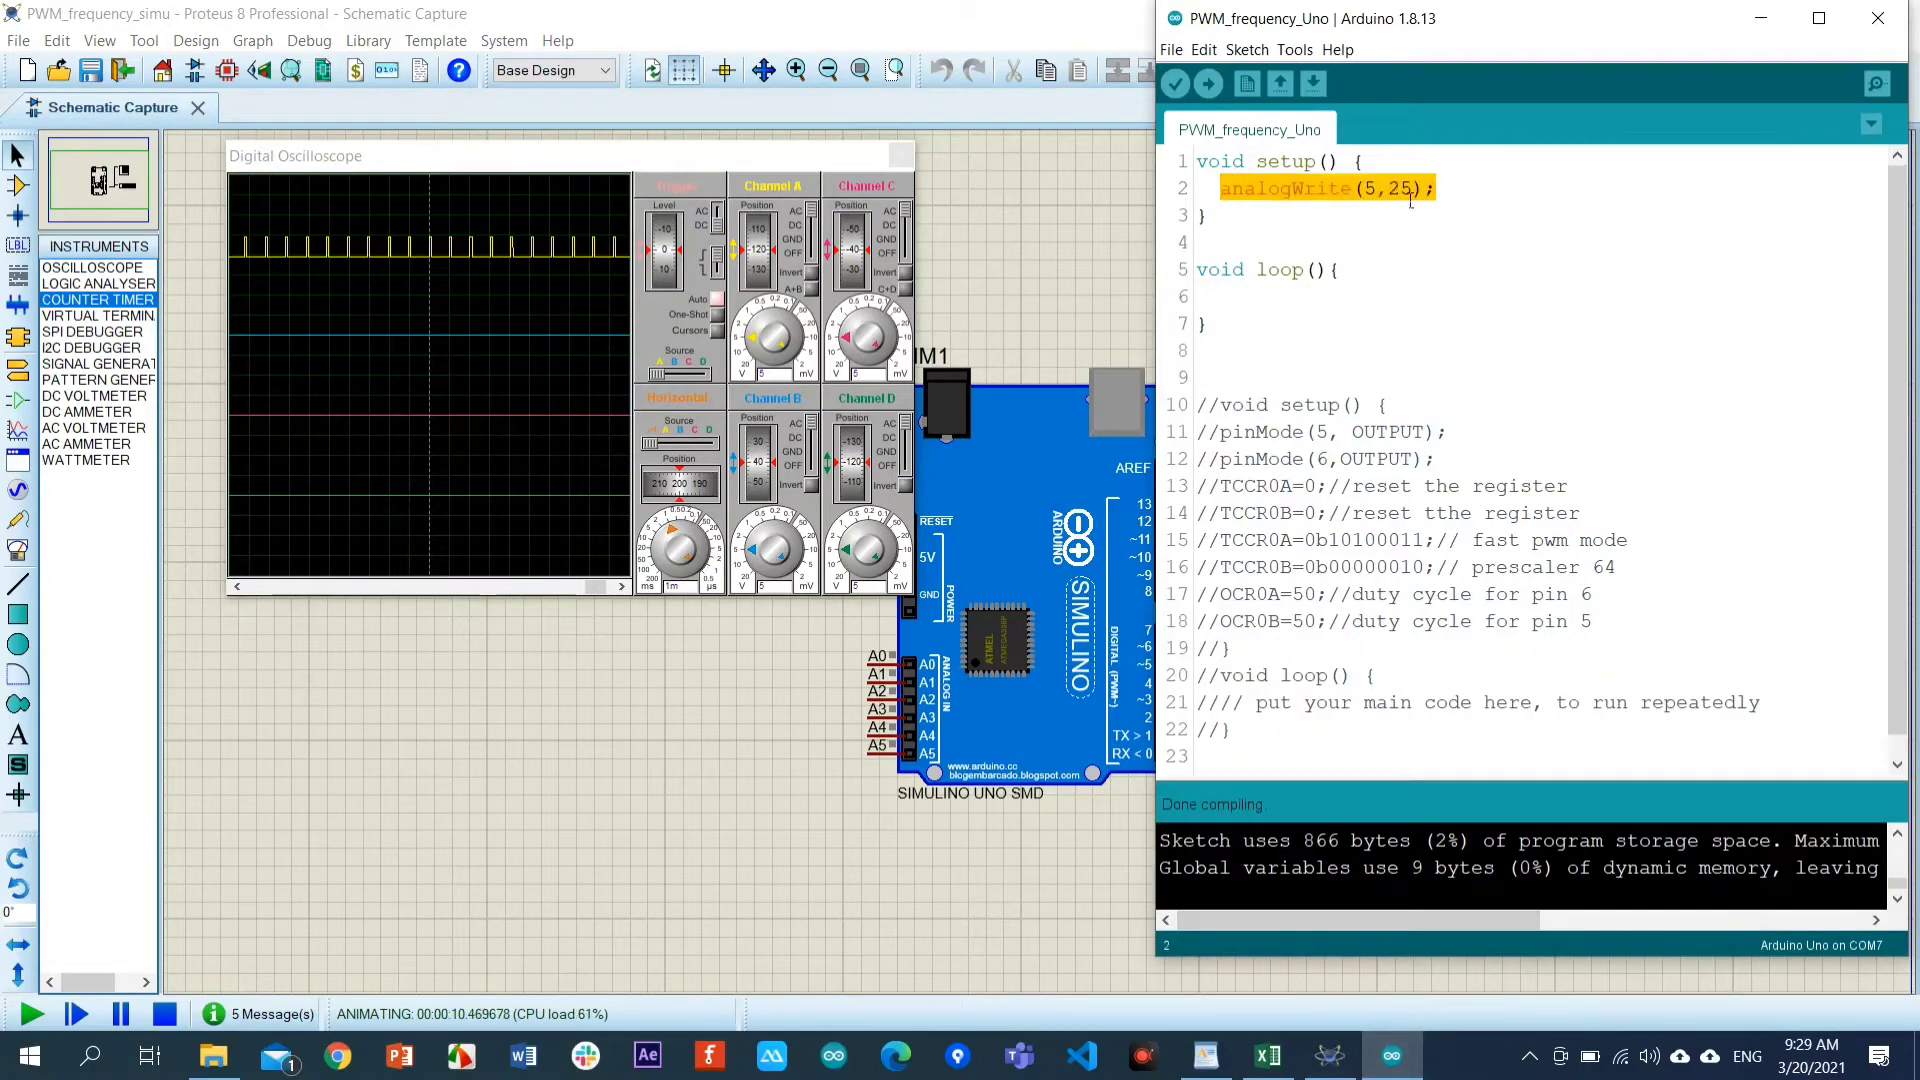
{"action": "left_click", "coordinate": [1377, 190]}
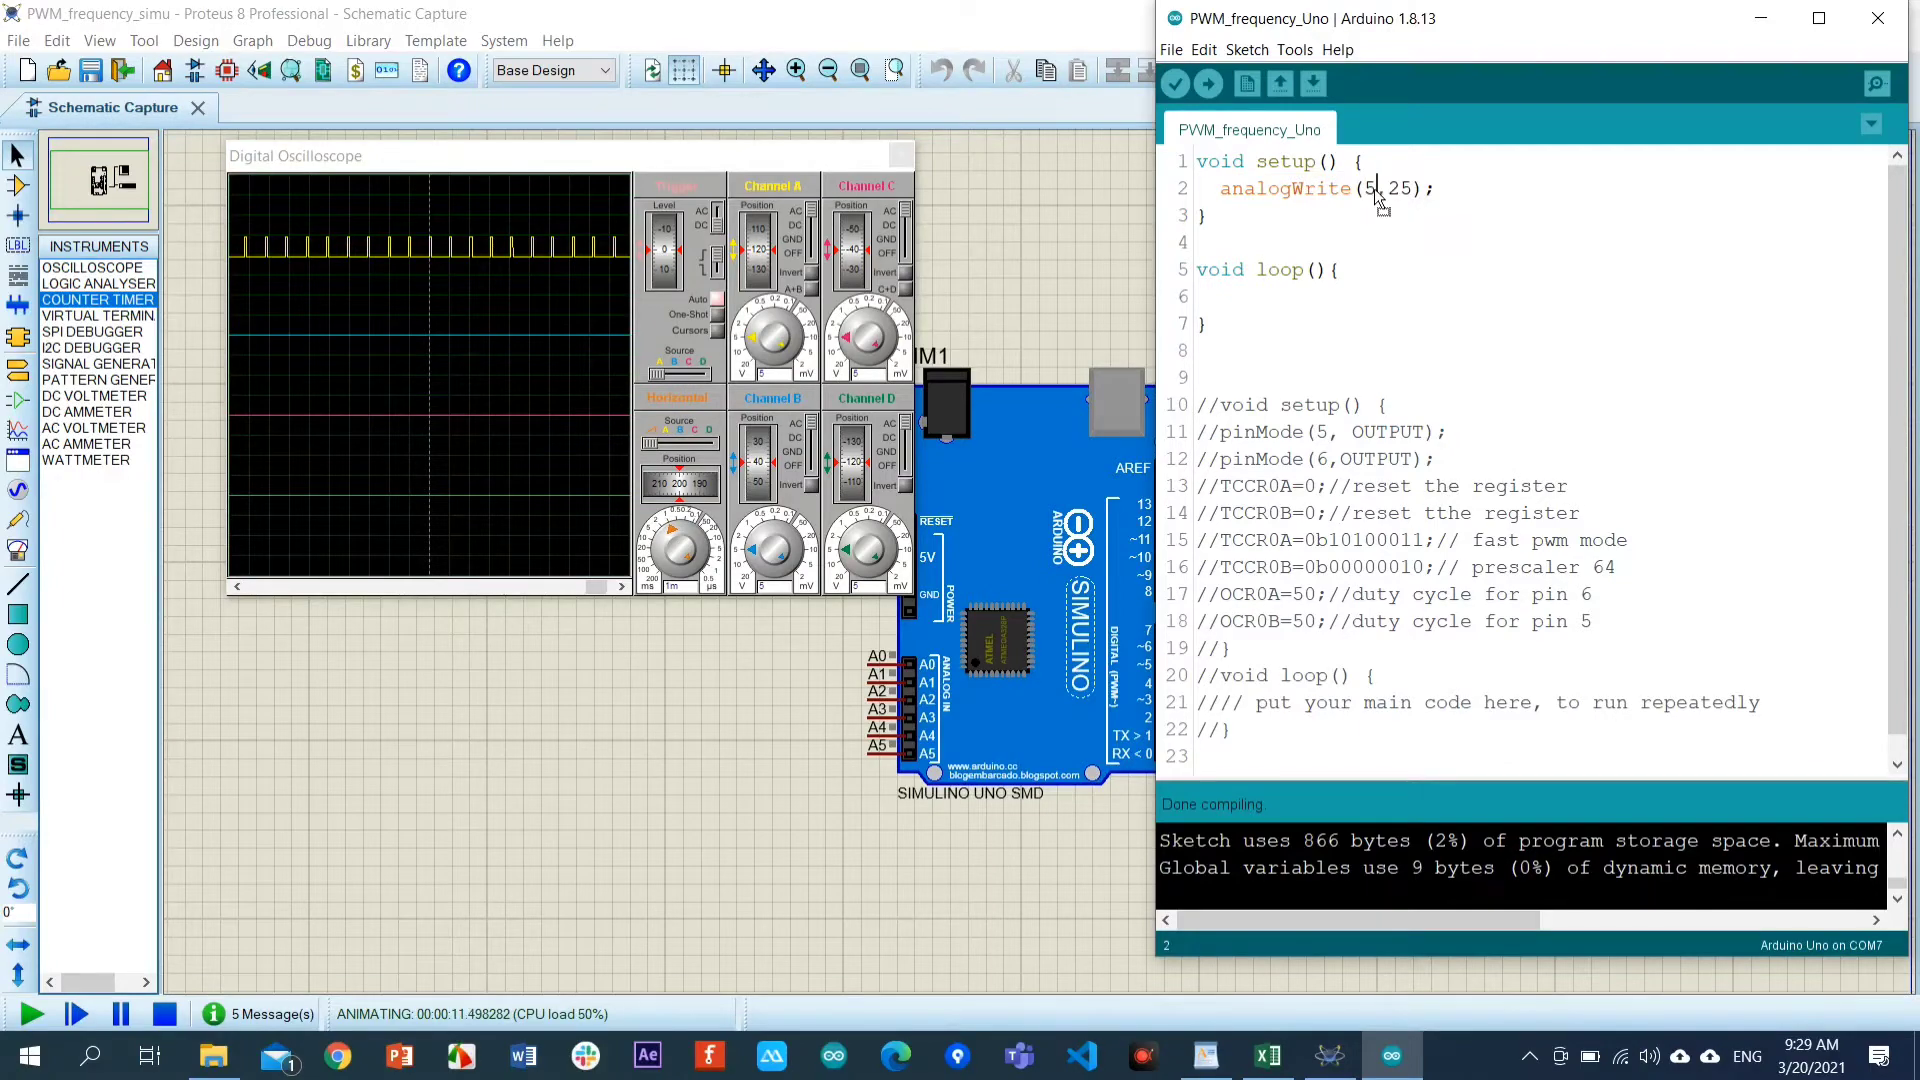
{"action": "left_click", "coordinate": [1440, 190]}
{"action": "left_click_drag", "start_coordinate": [1478, 37], "coordinate": [1464, 82]}
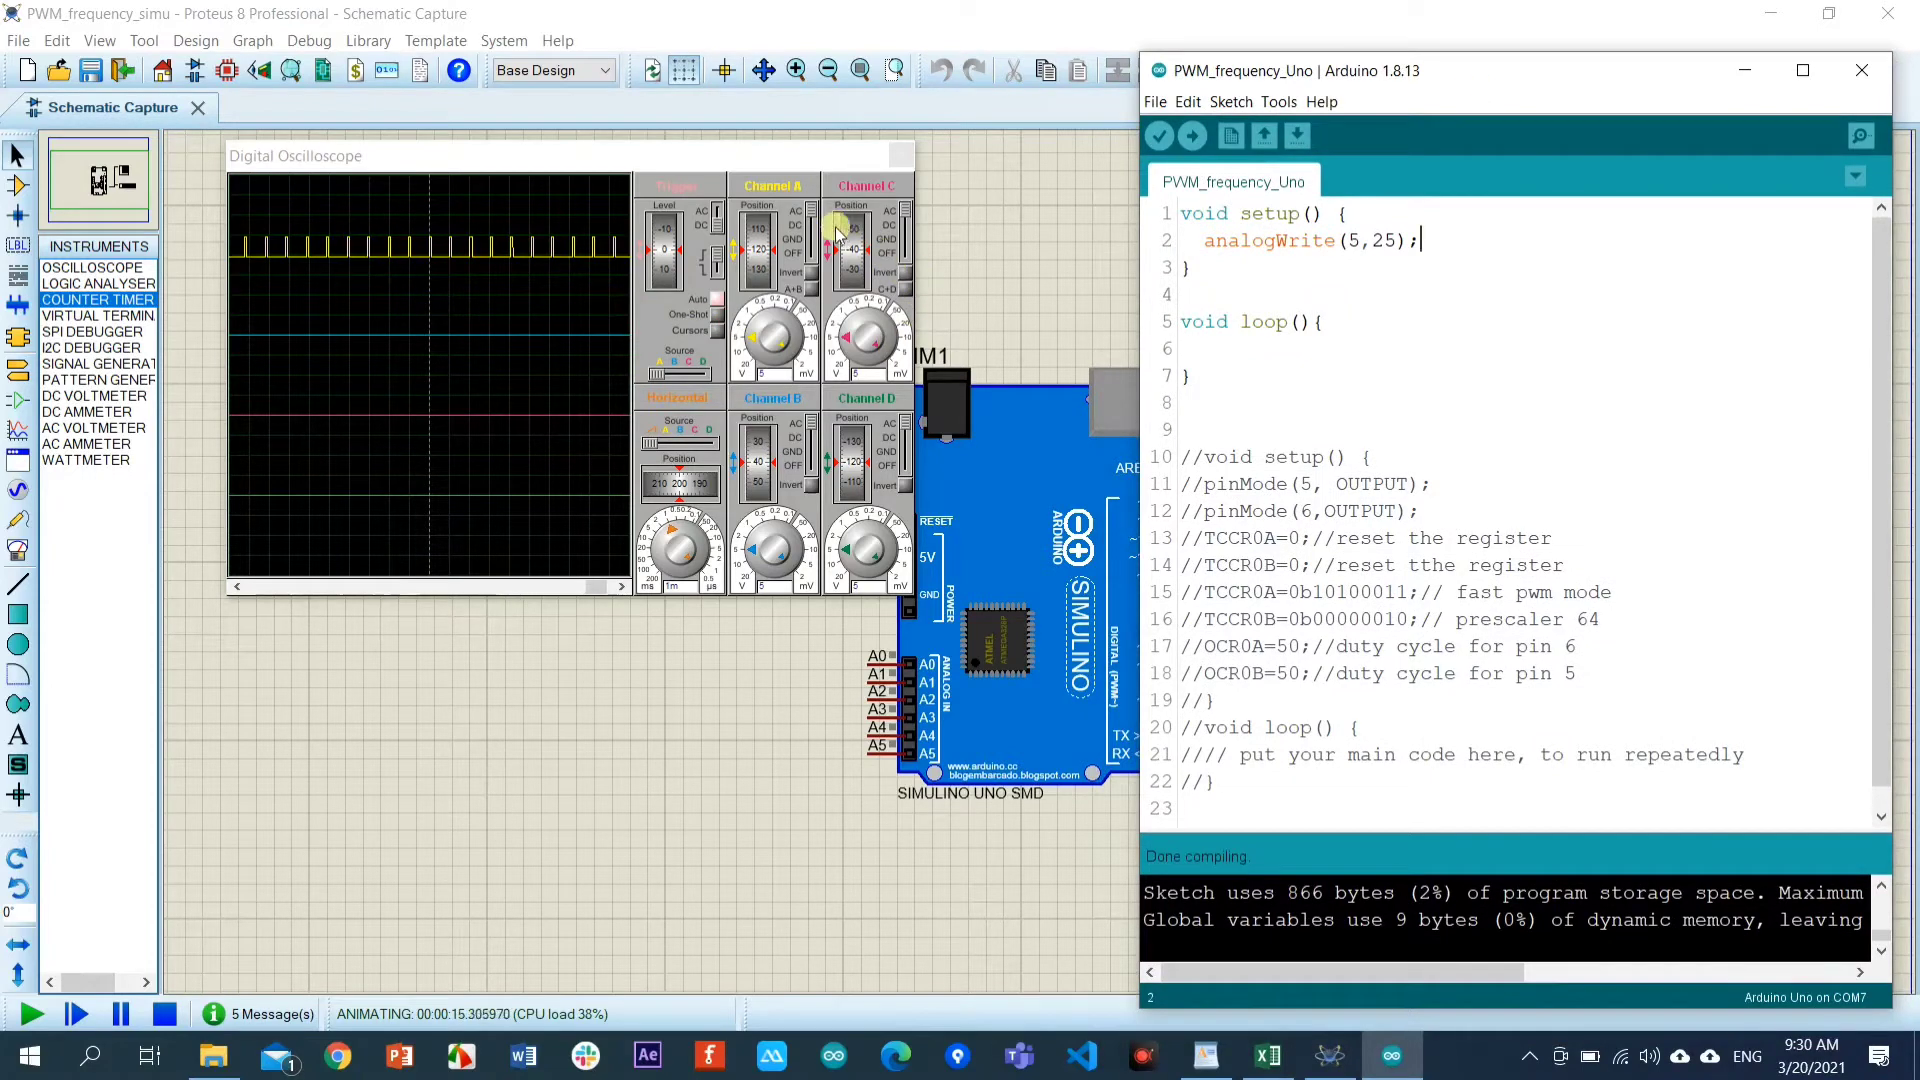
Back in Proteus, turn off oscilloscope channels C, B and D so only channel A is displayed.
{"action": "left_click", "coordinate": [908, 258]}
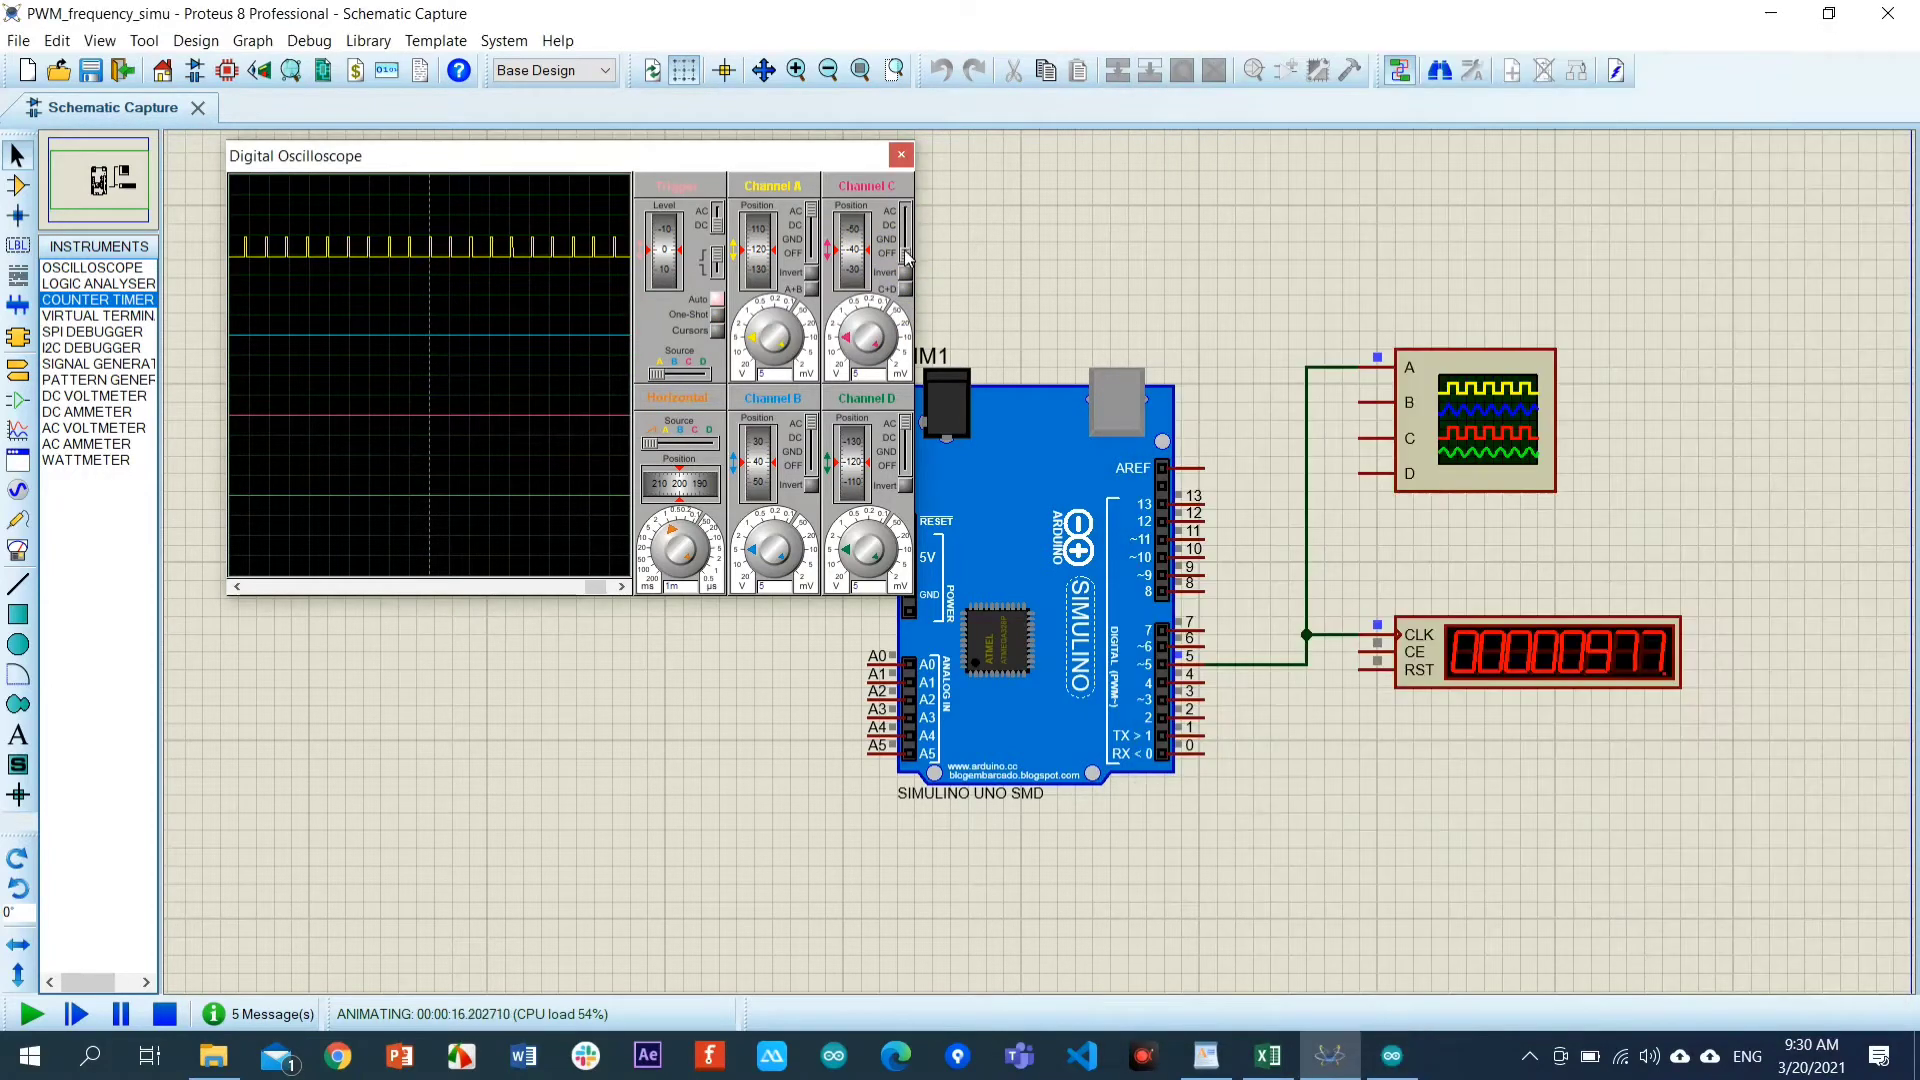
{"action": "left_click", "coordinate": [793, 287]}
{"action": "left_click", "coordinate": [749, 411]}
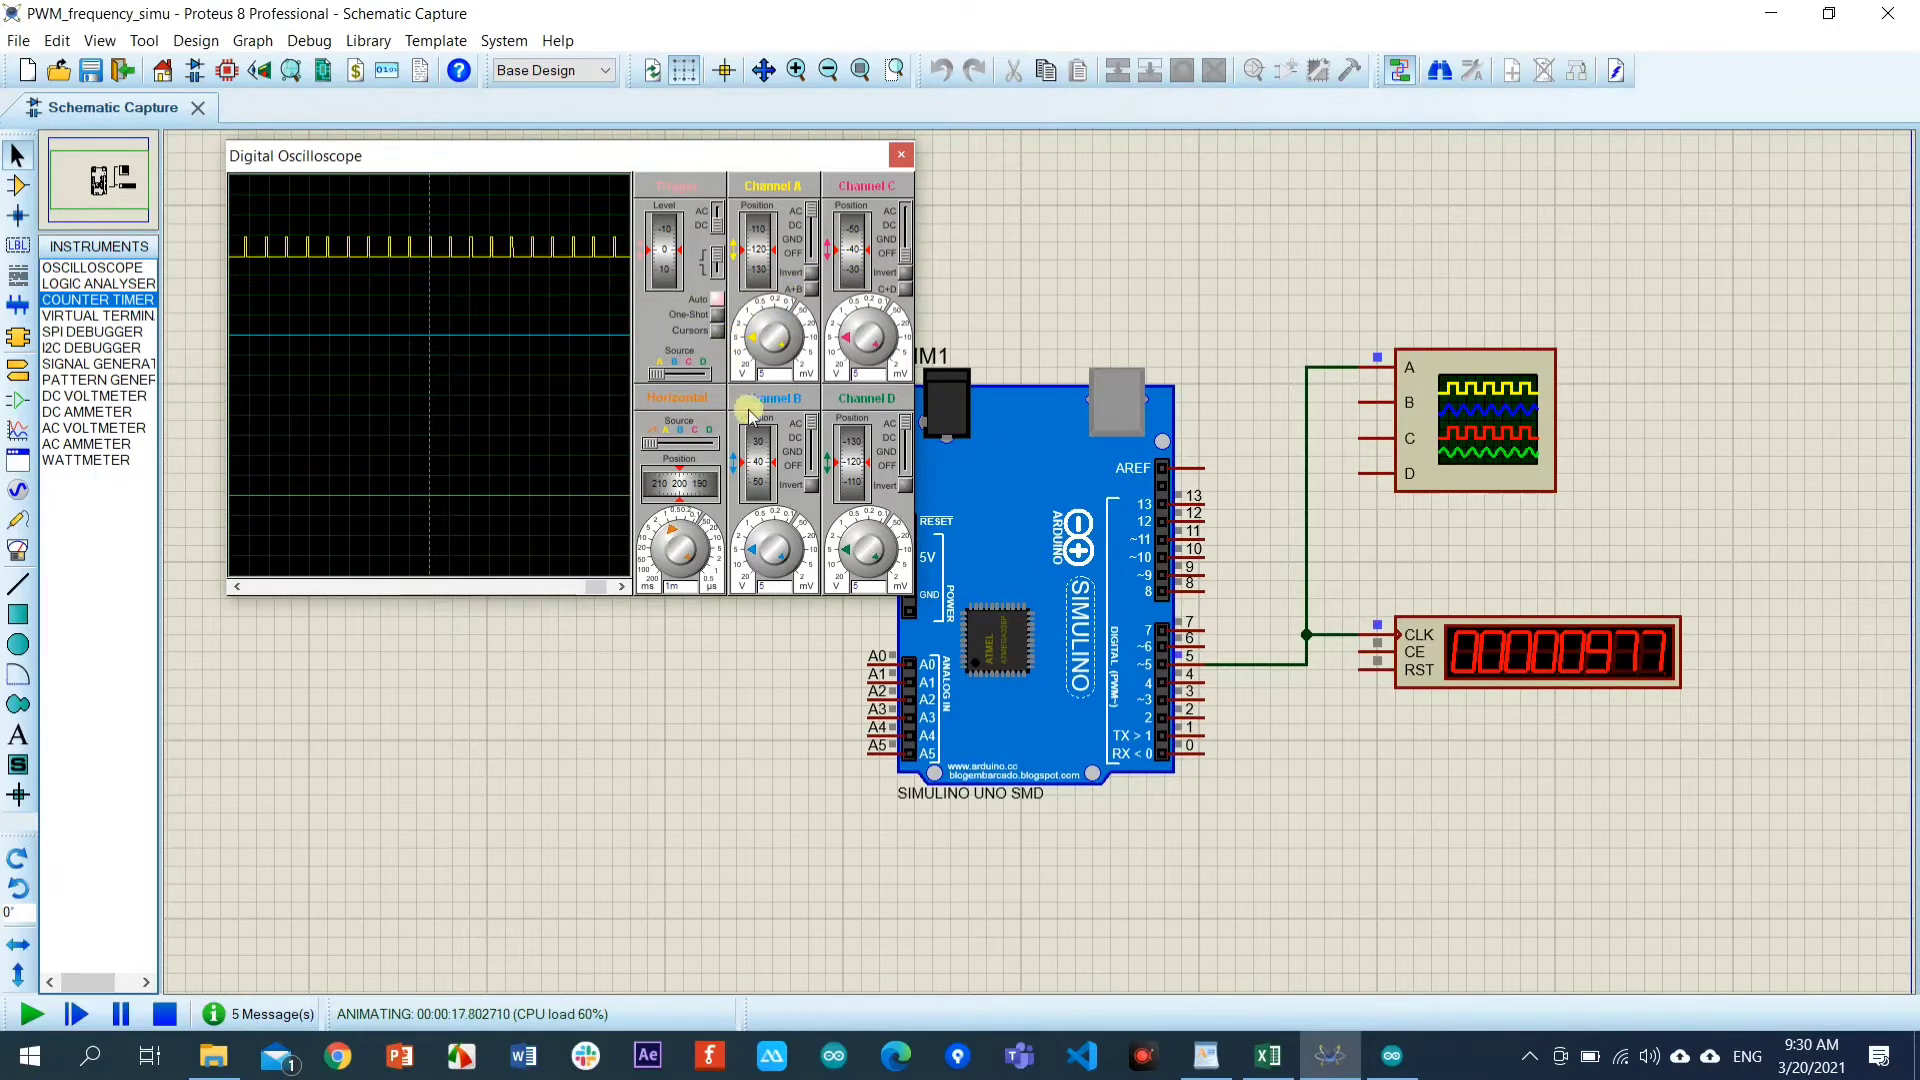
{"action": "left_click", "coordinate": [812, 430]}
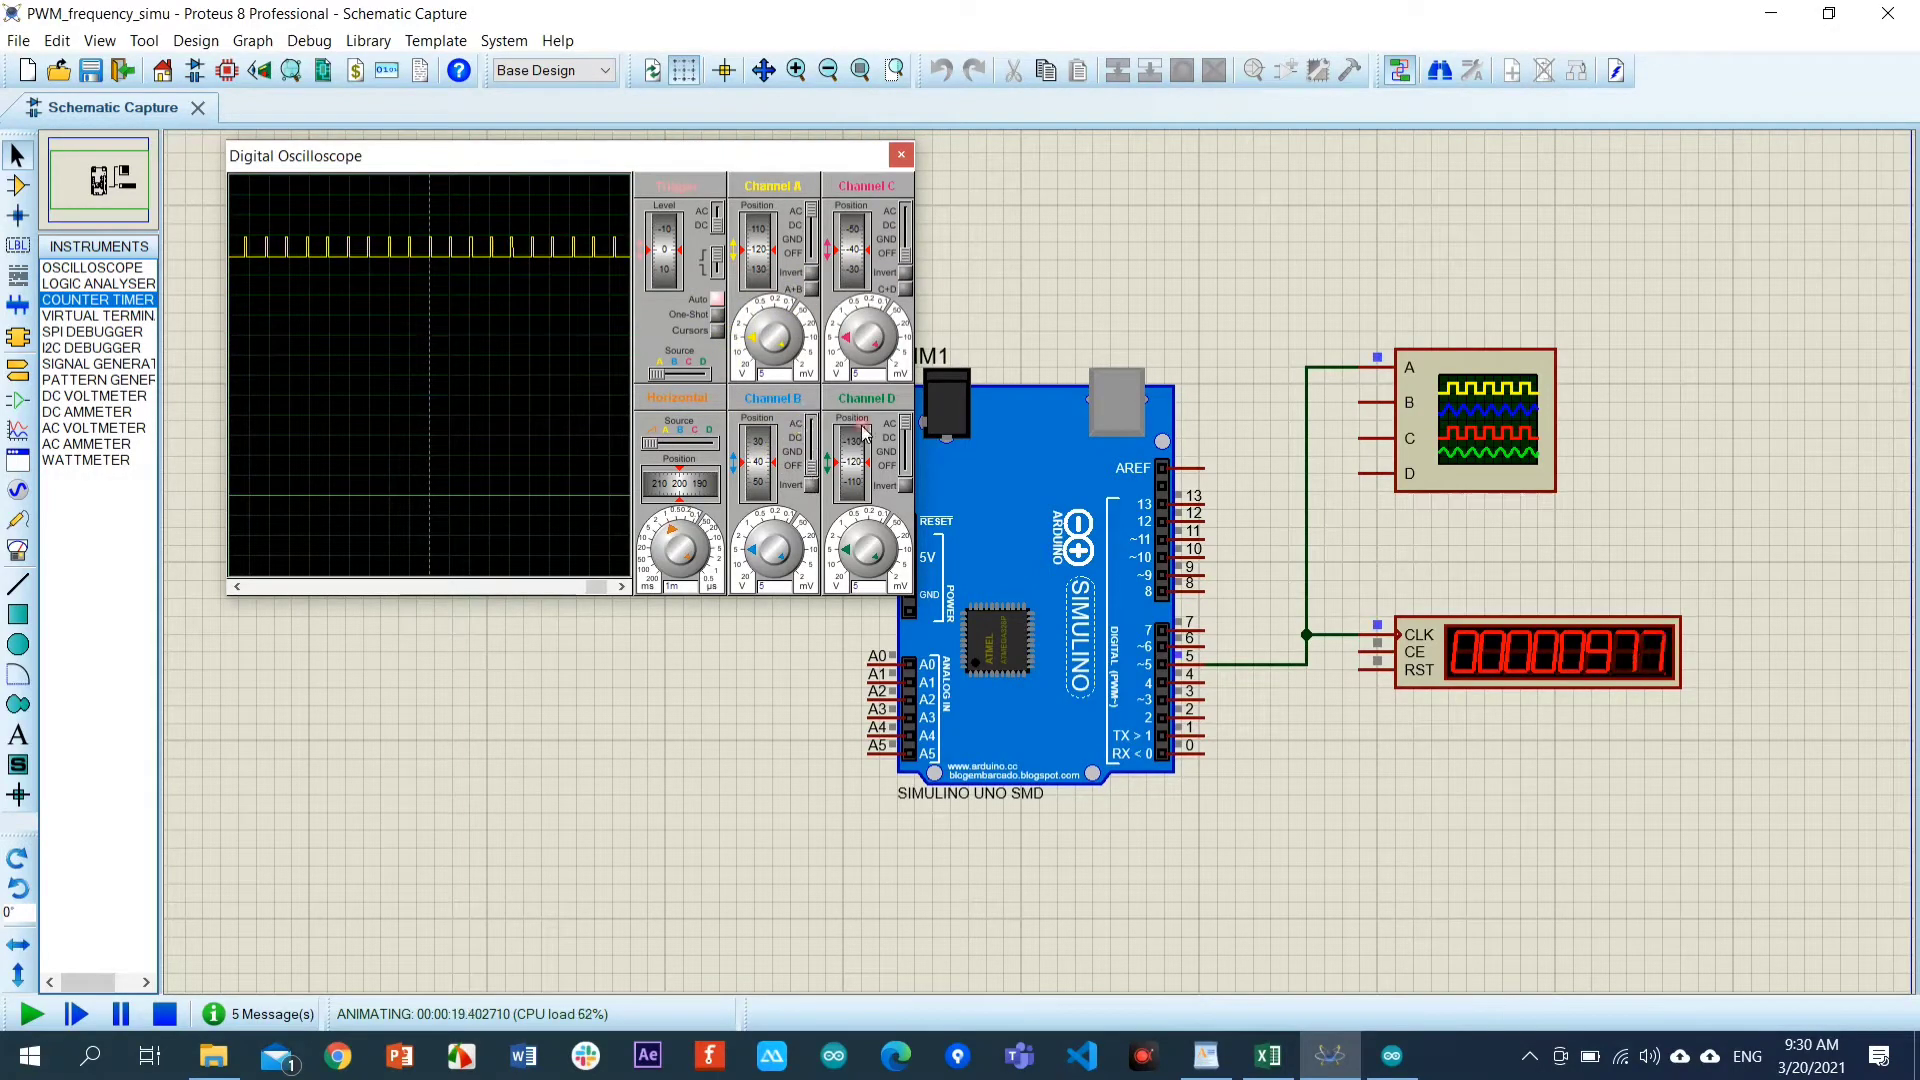
{"action": "left_click", "coordinate": [908, 430]}
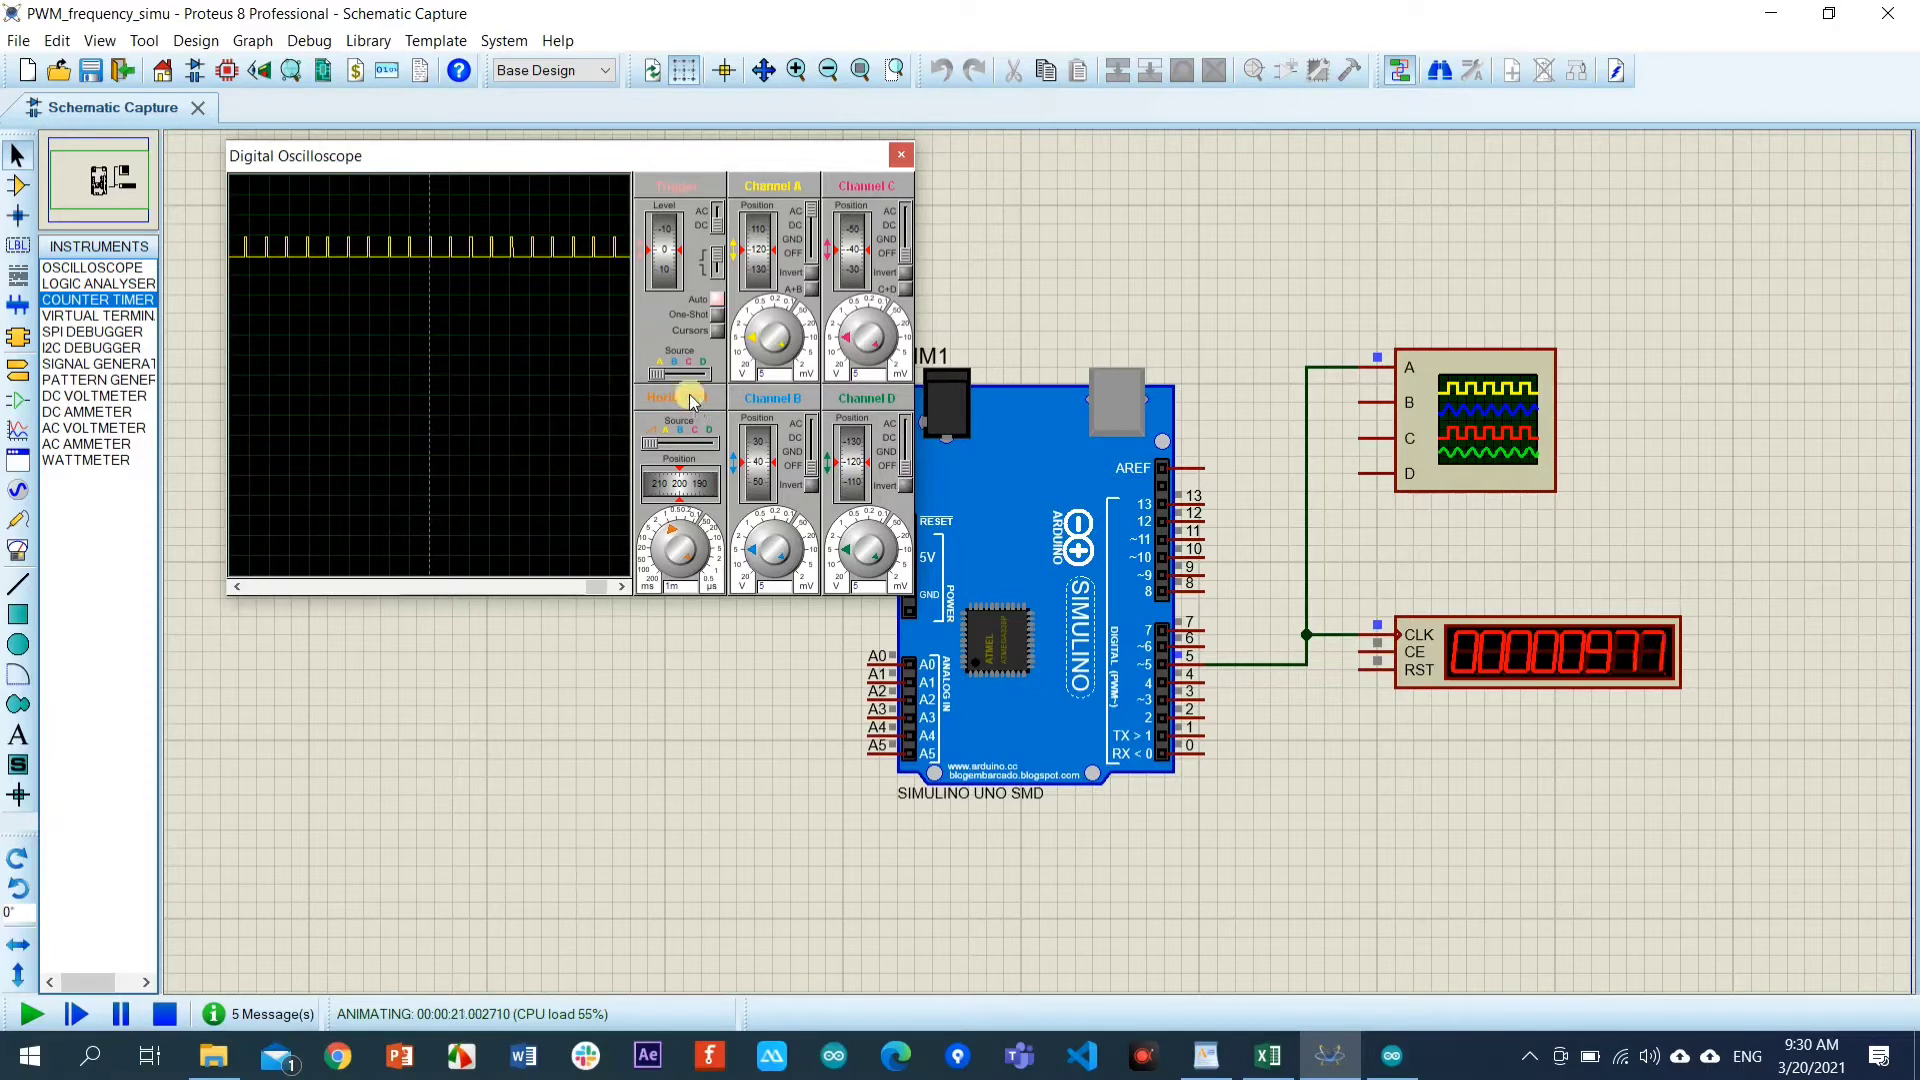
Try channel A's vertical scale at 1 V per division and return it to 5 V.
{"action": "left_click", "coordinate": [672, 246]}
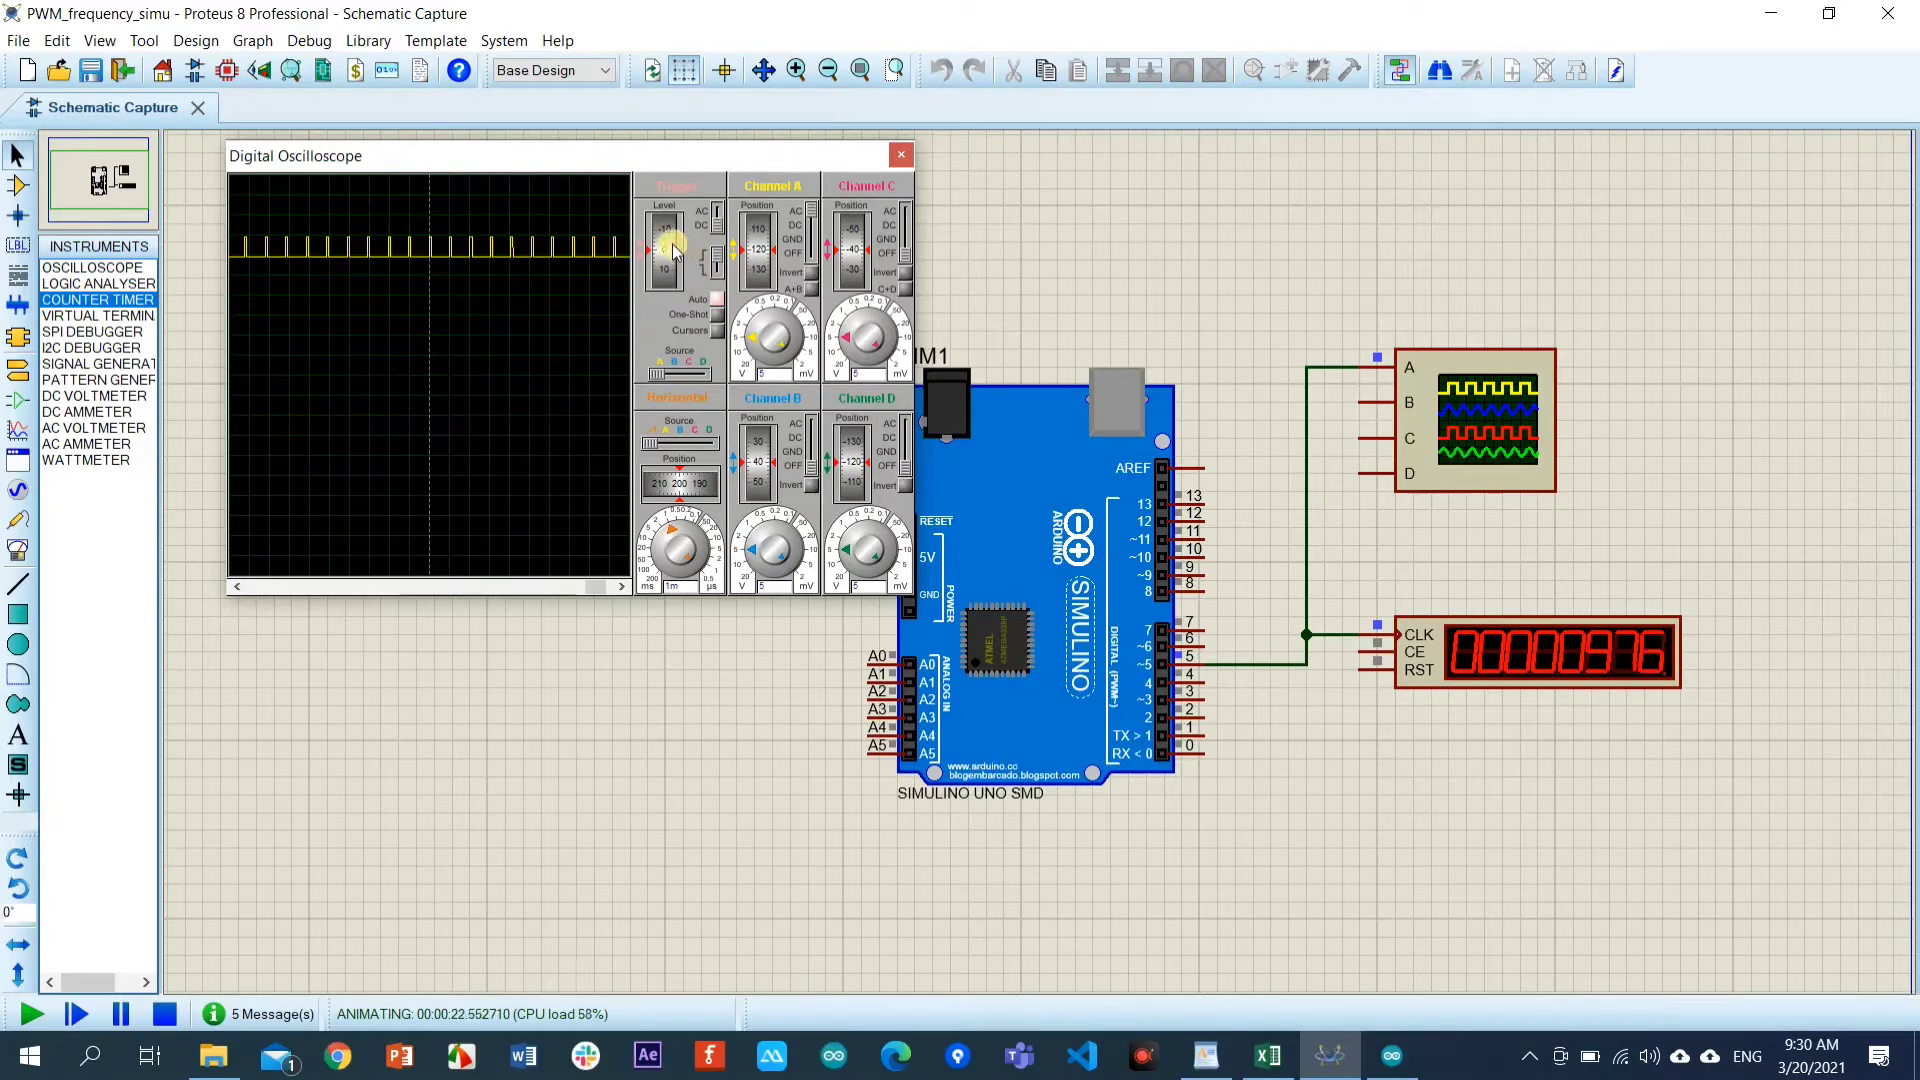
{"action": "left_click", "coordinate": [462, 285]}
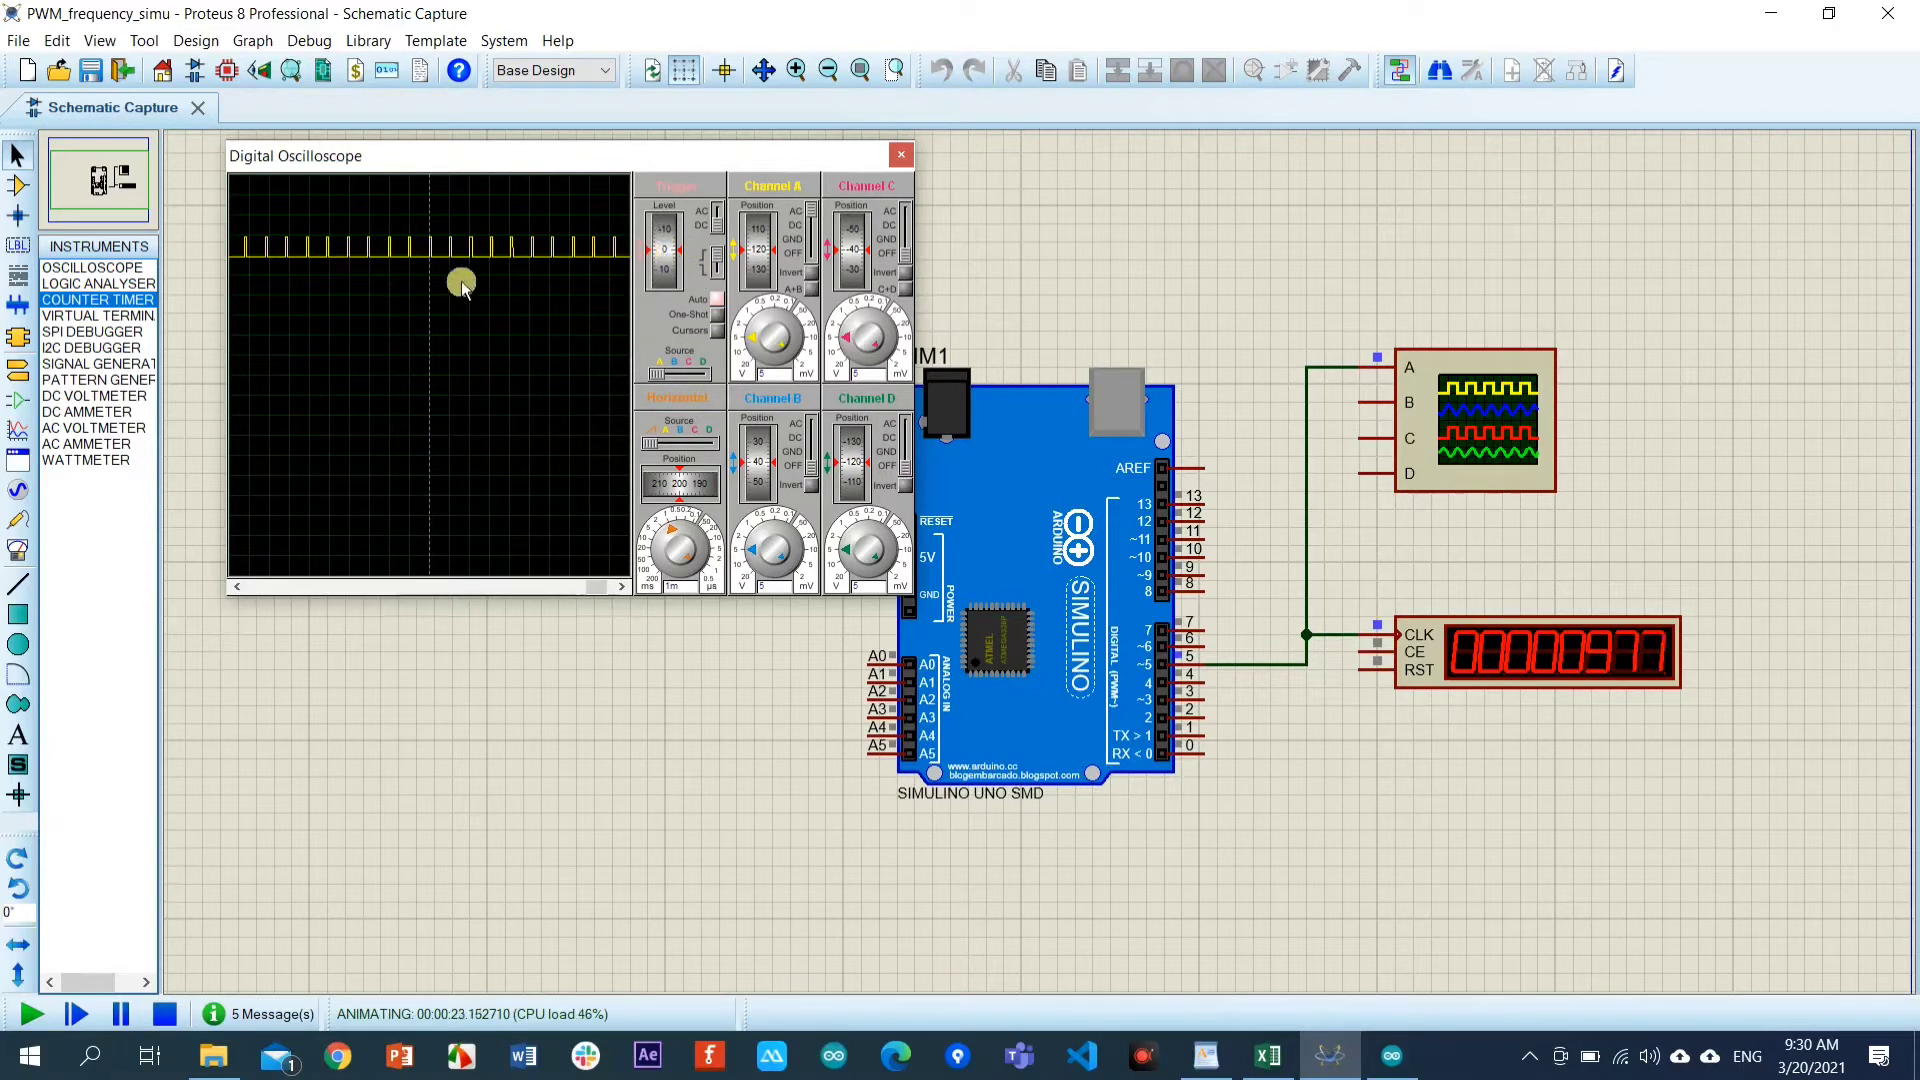
{"action": "left_click", "coordinate": [754, 342]}
{"action": "left_click", "coordinate": [753, 339]}
{"action": "left_click", "coordinate": [761, 323]}
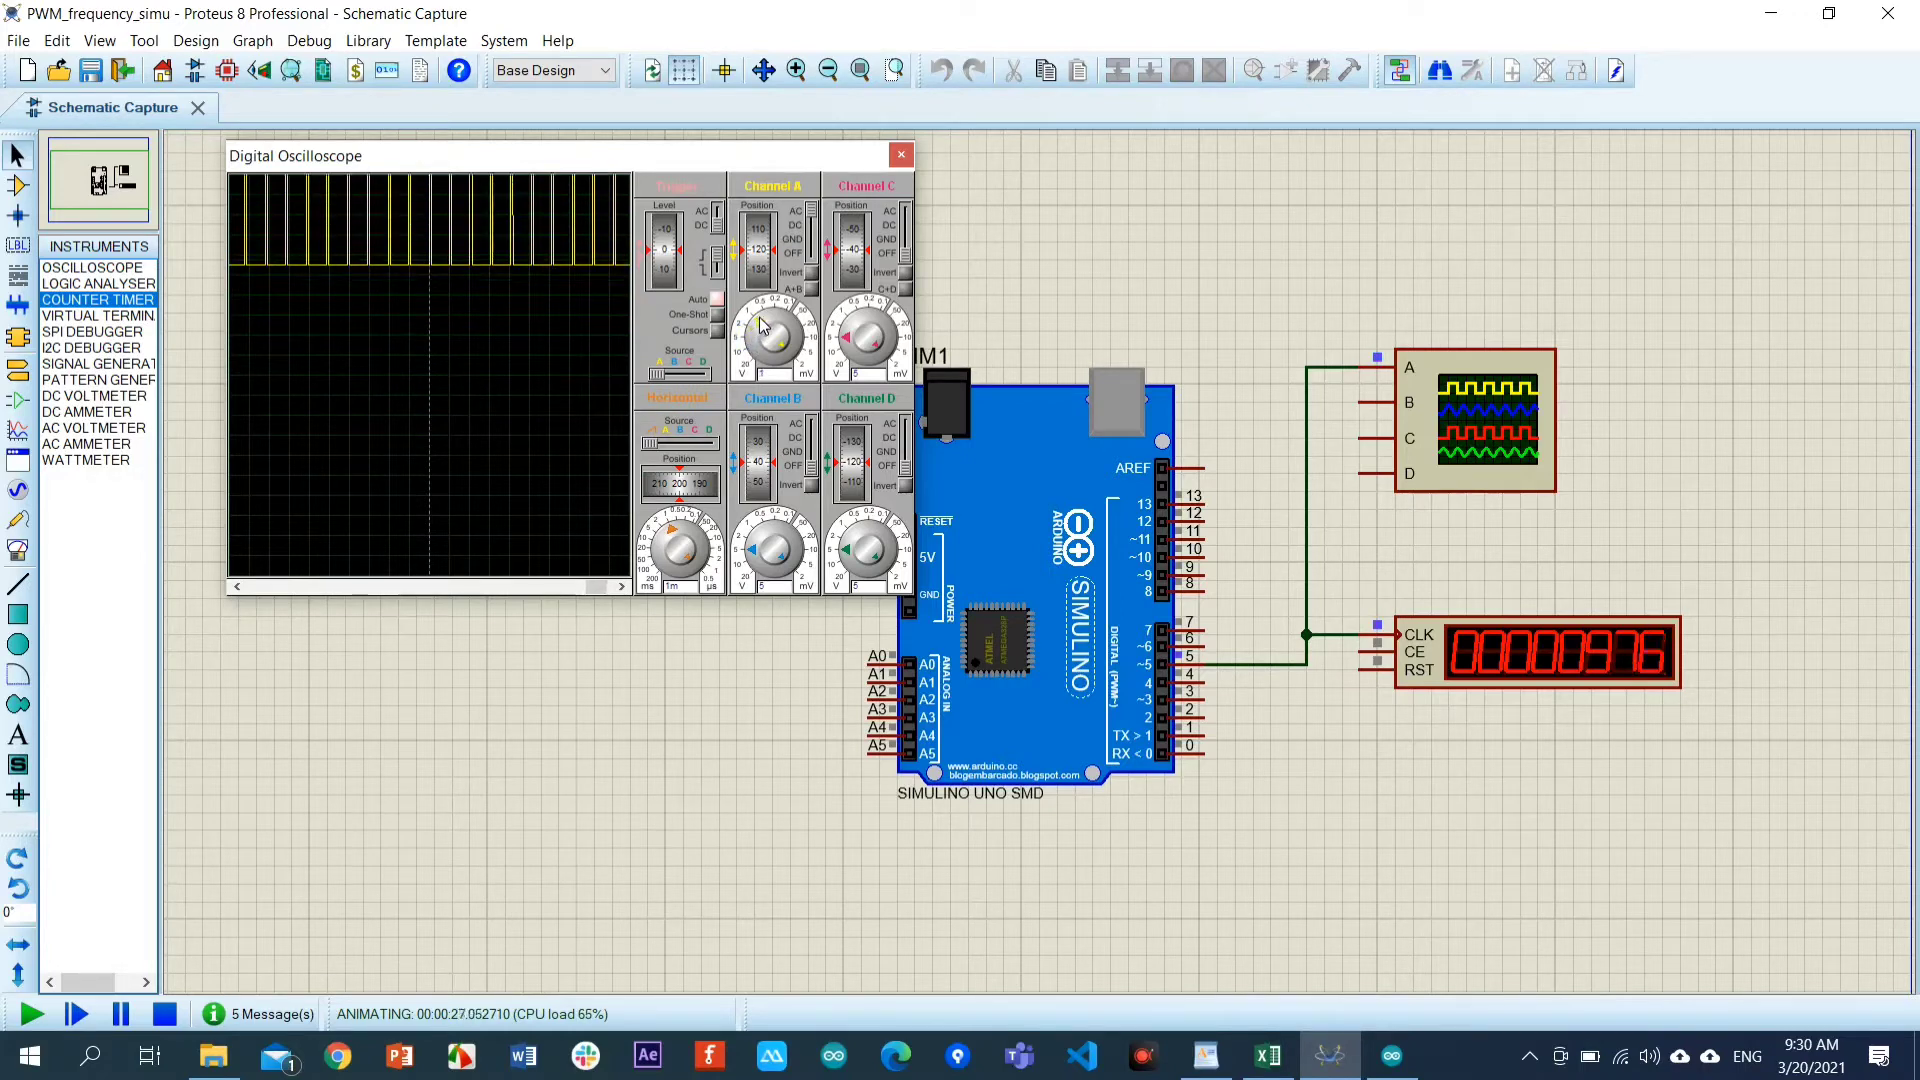
{"action": "left_click", "coordinate": [750, 330]}
{"action": "left_click", "coordinate": [744, 340]}
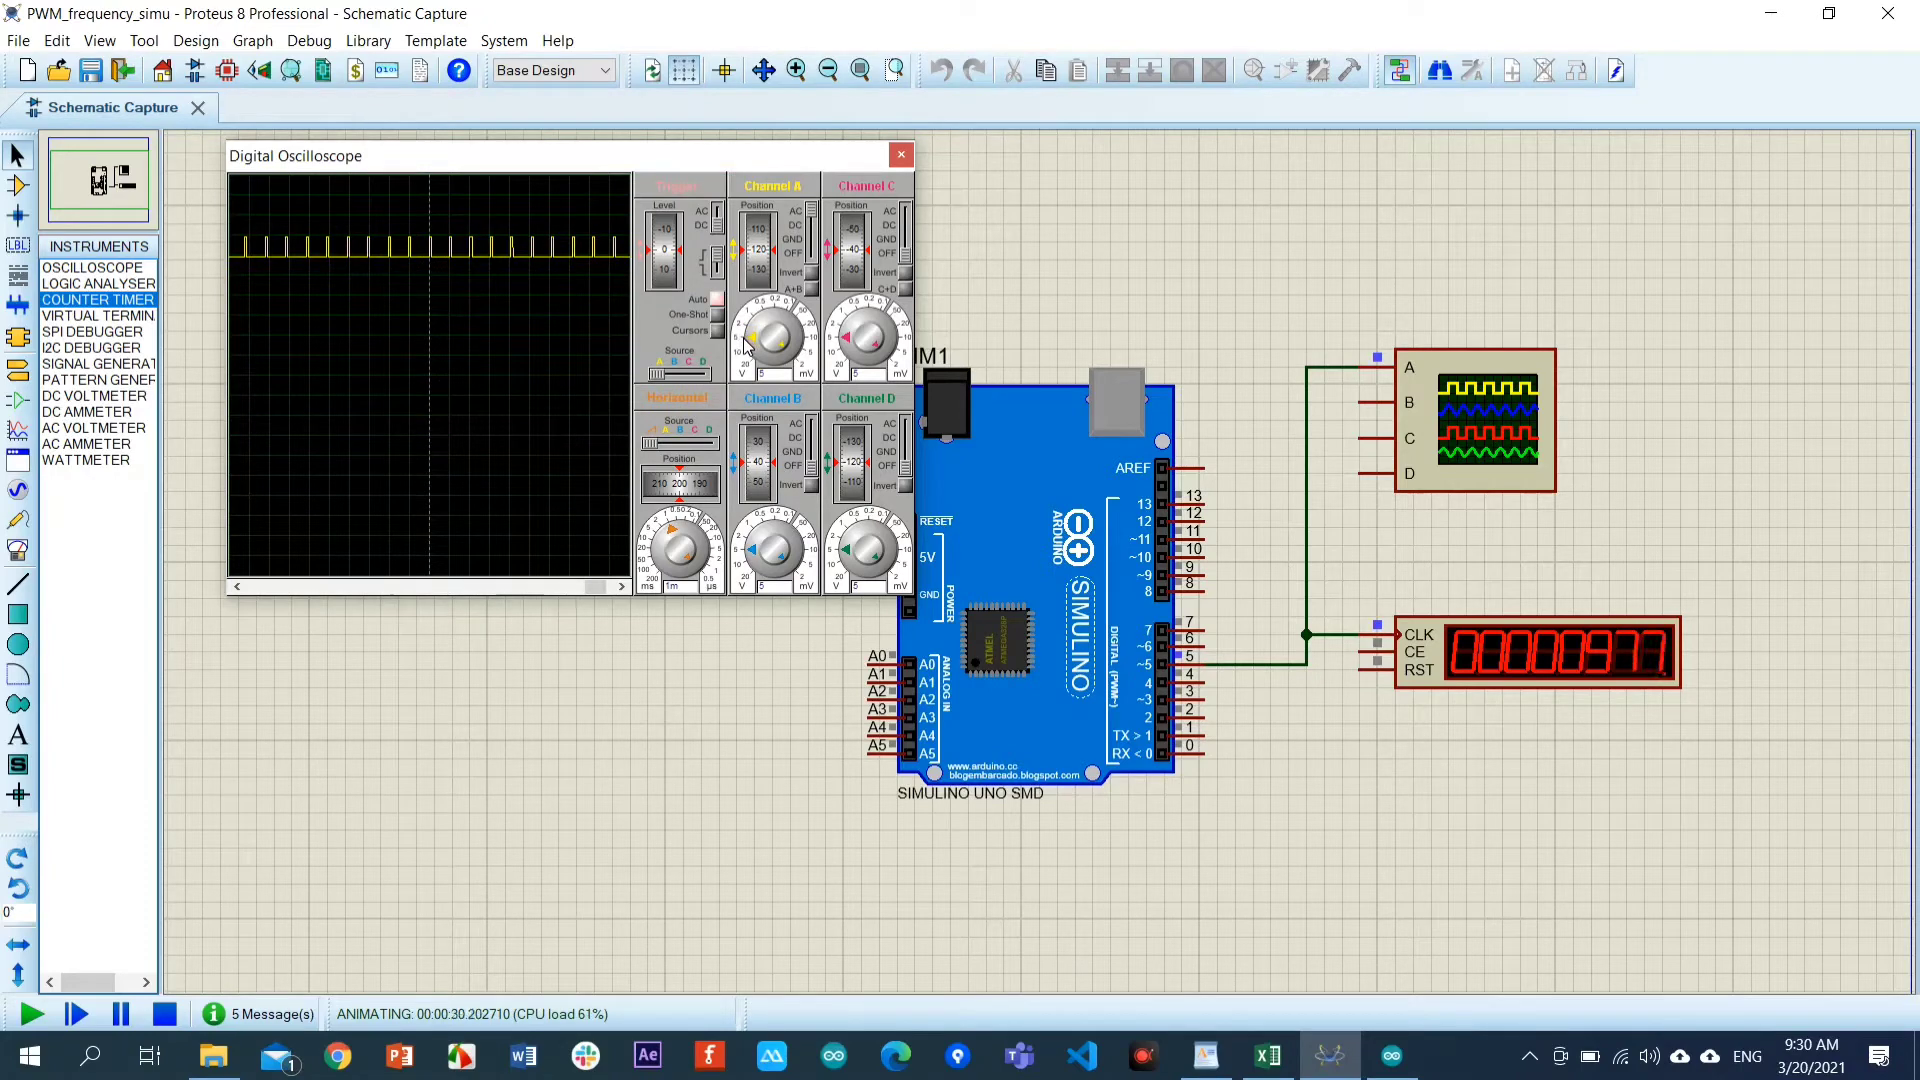
Set the vertical position of channel A to 0 to centre the waveform on the oscilloscope display.
{"action": "left_click", "coordinate": [748, 350]}
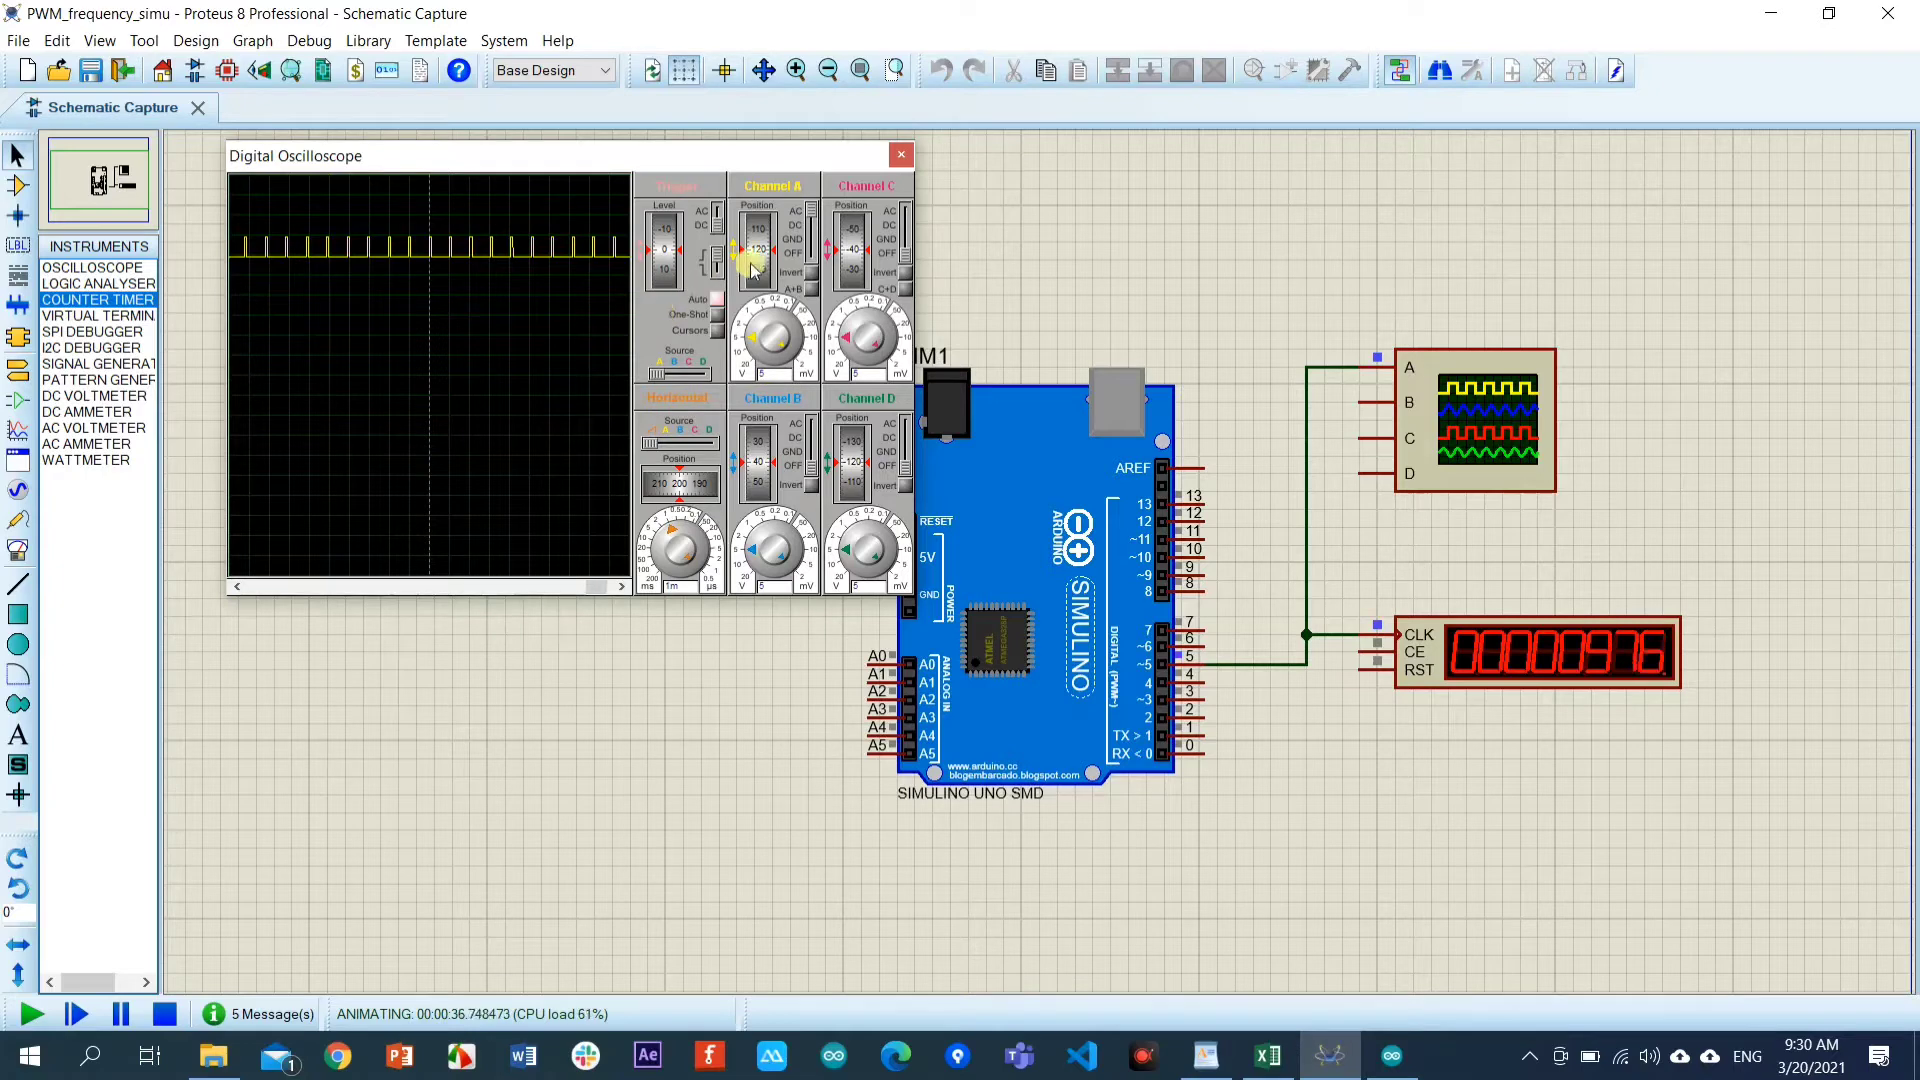
{"action": "scroll", "coordinate": [762, 265], "scroll_direction": "up", "scroll_amount": 2}
{"action": "left_click_drag", "start_coordinate": [762, 265], "coordinate": [768, 328]}
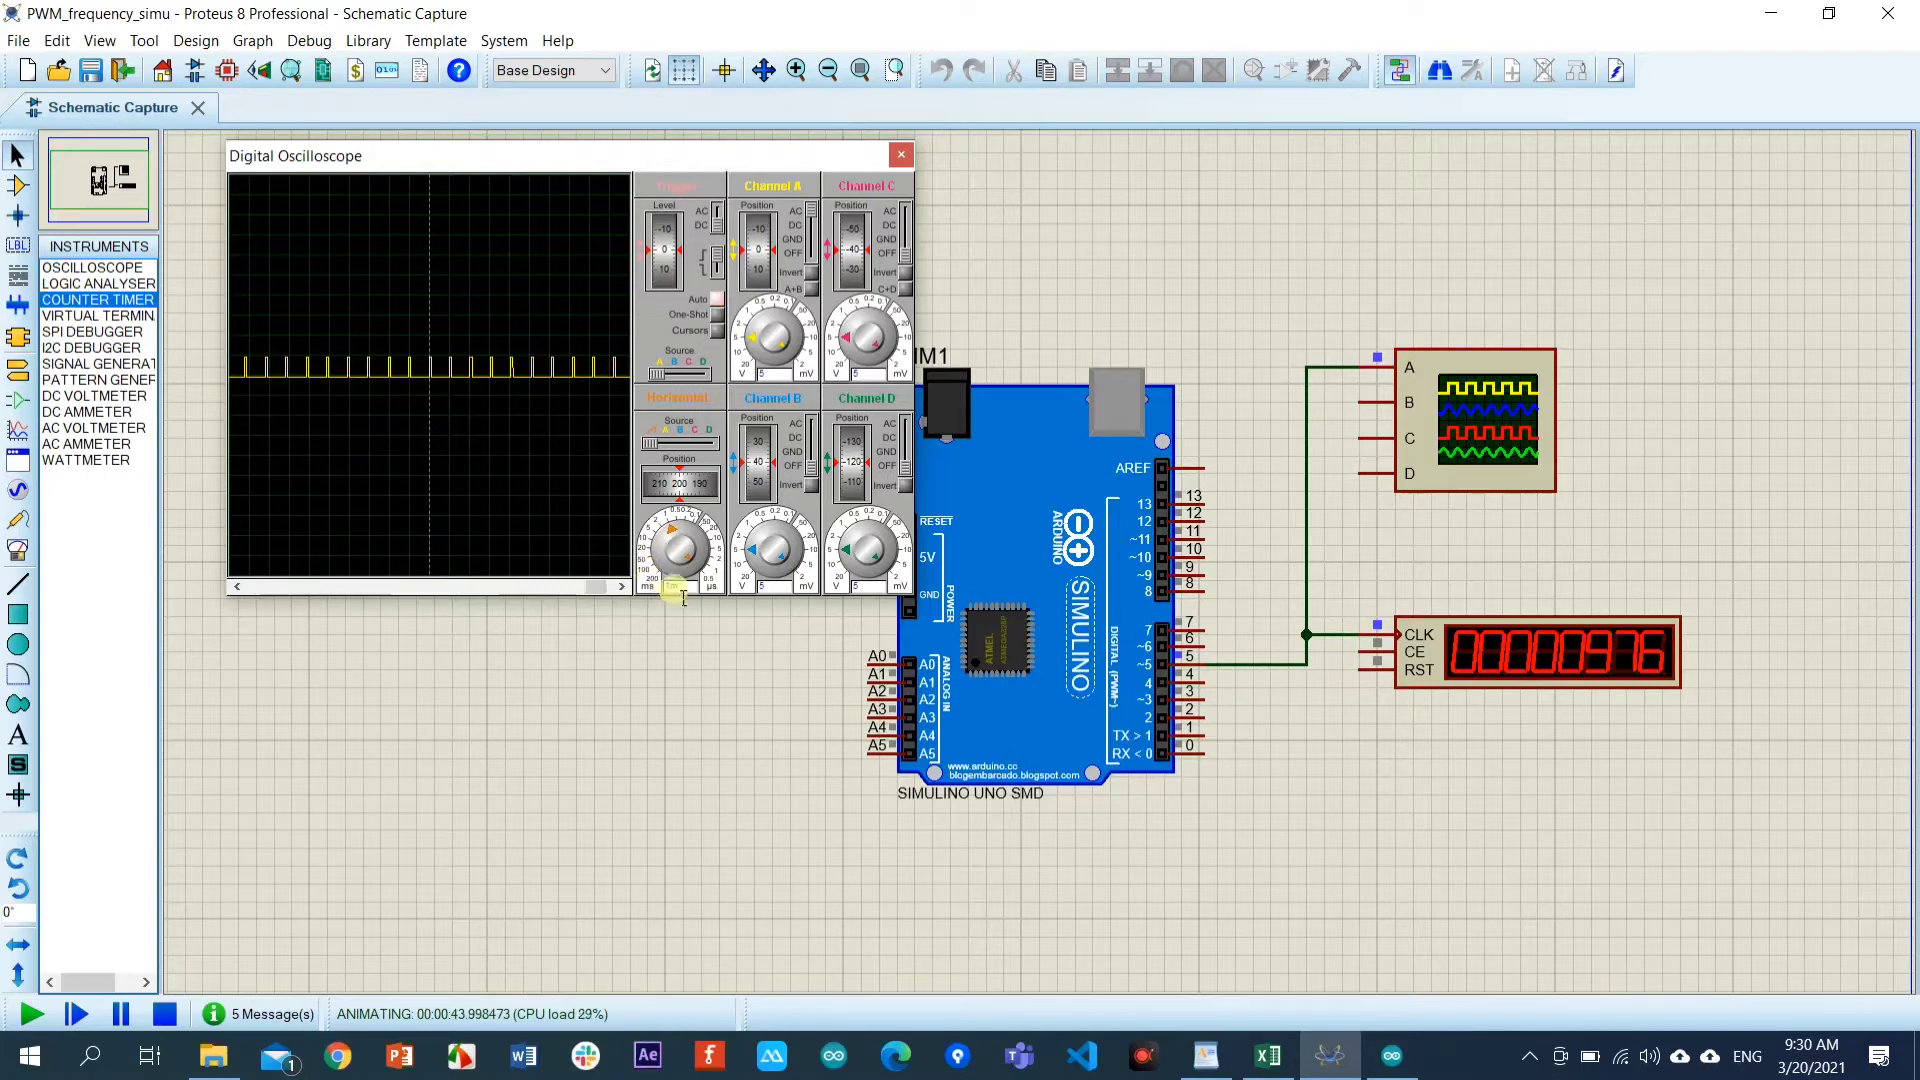
Set the oscilloscope's horizontal timebase to 0.1 ms per division and its horizontal position to 280.
{"action": "left_click", "coordinate": [677, 533]}
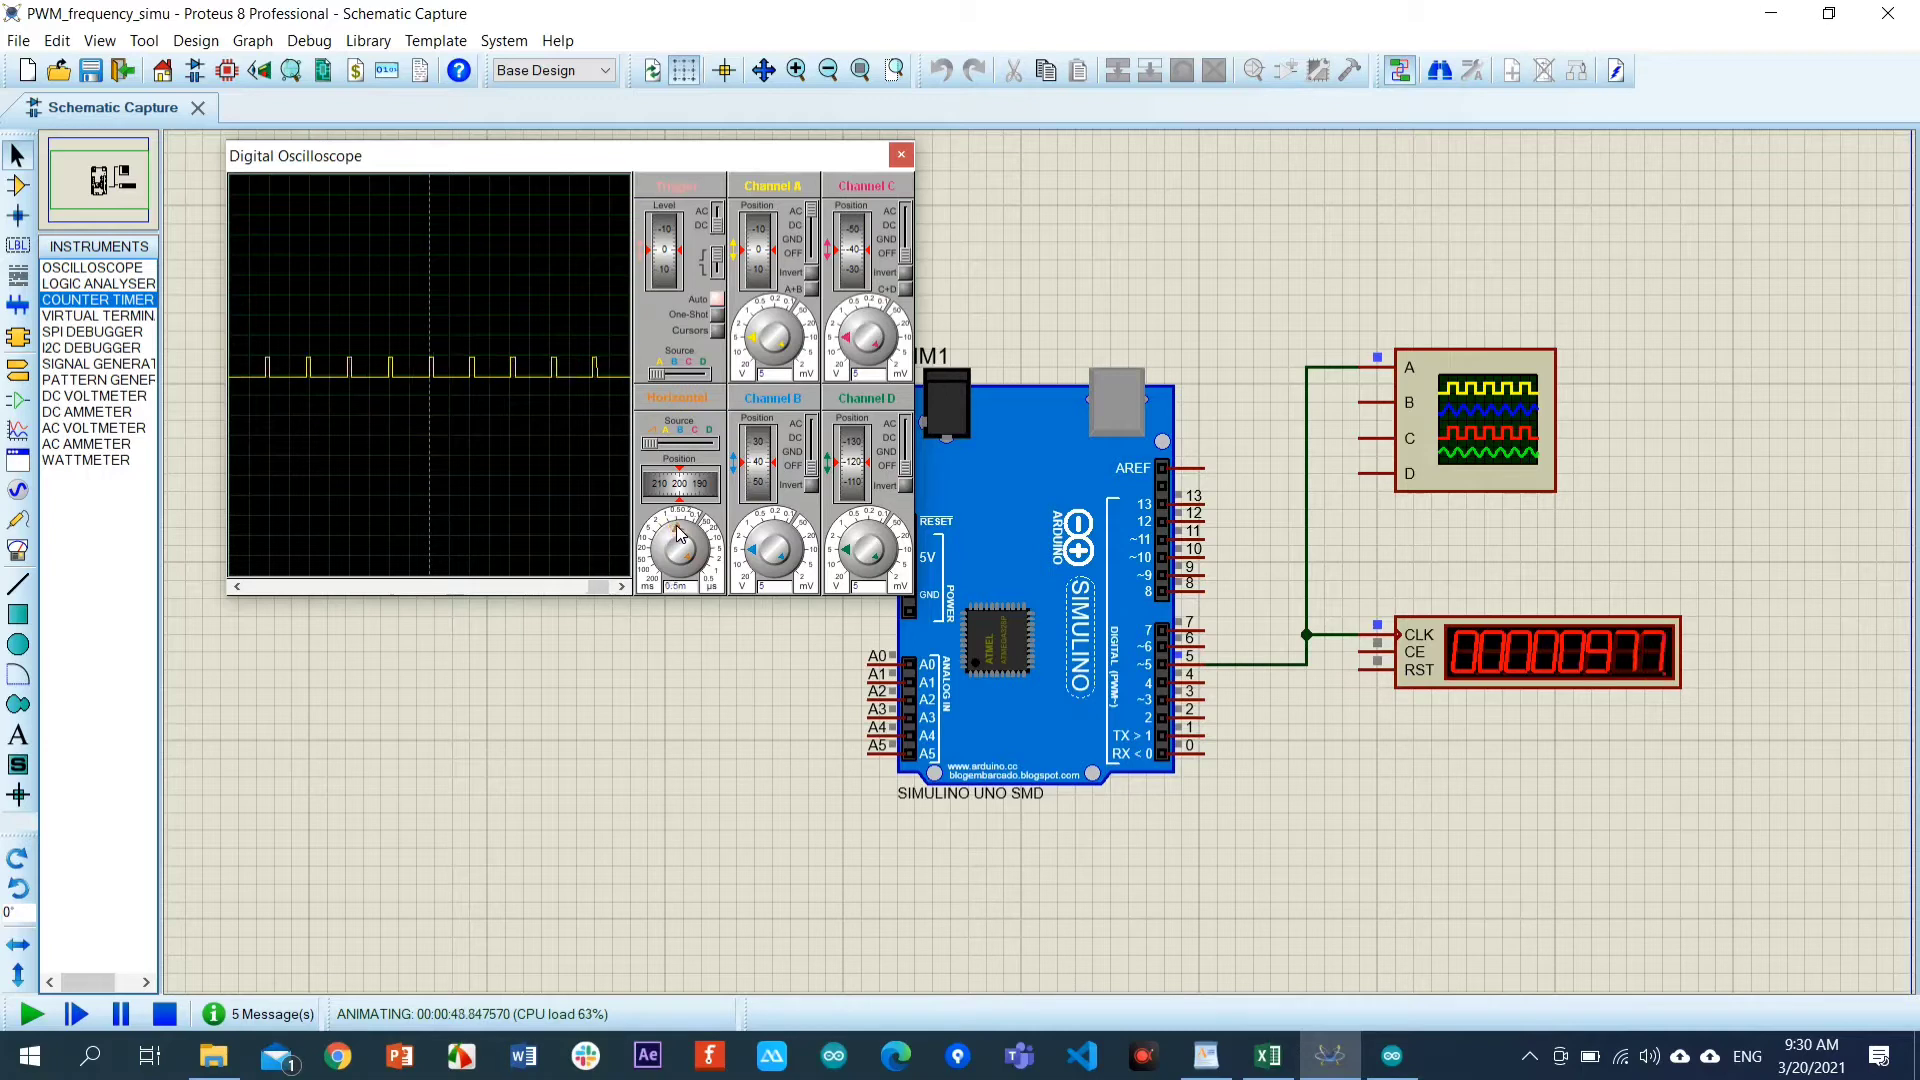
{"action": "left_click", "coordinate": [682, 533]}
{"action": "left_click", "coordinate": [689, 533]}
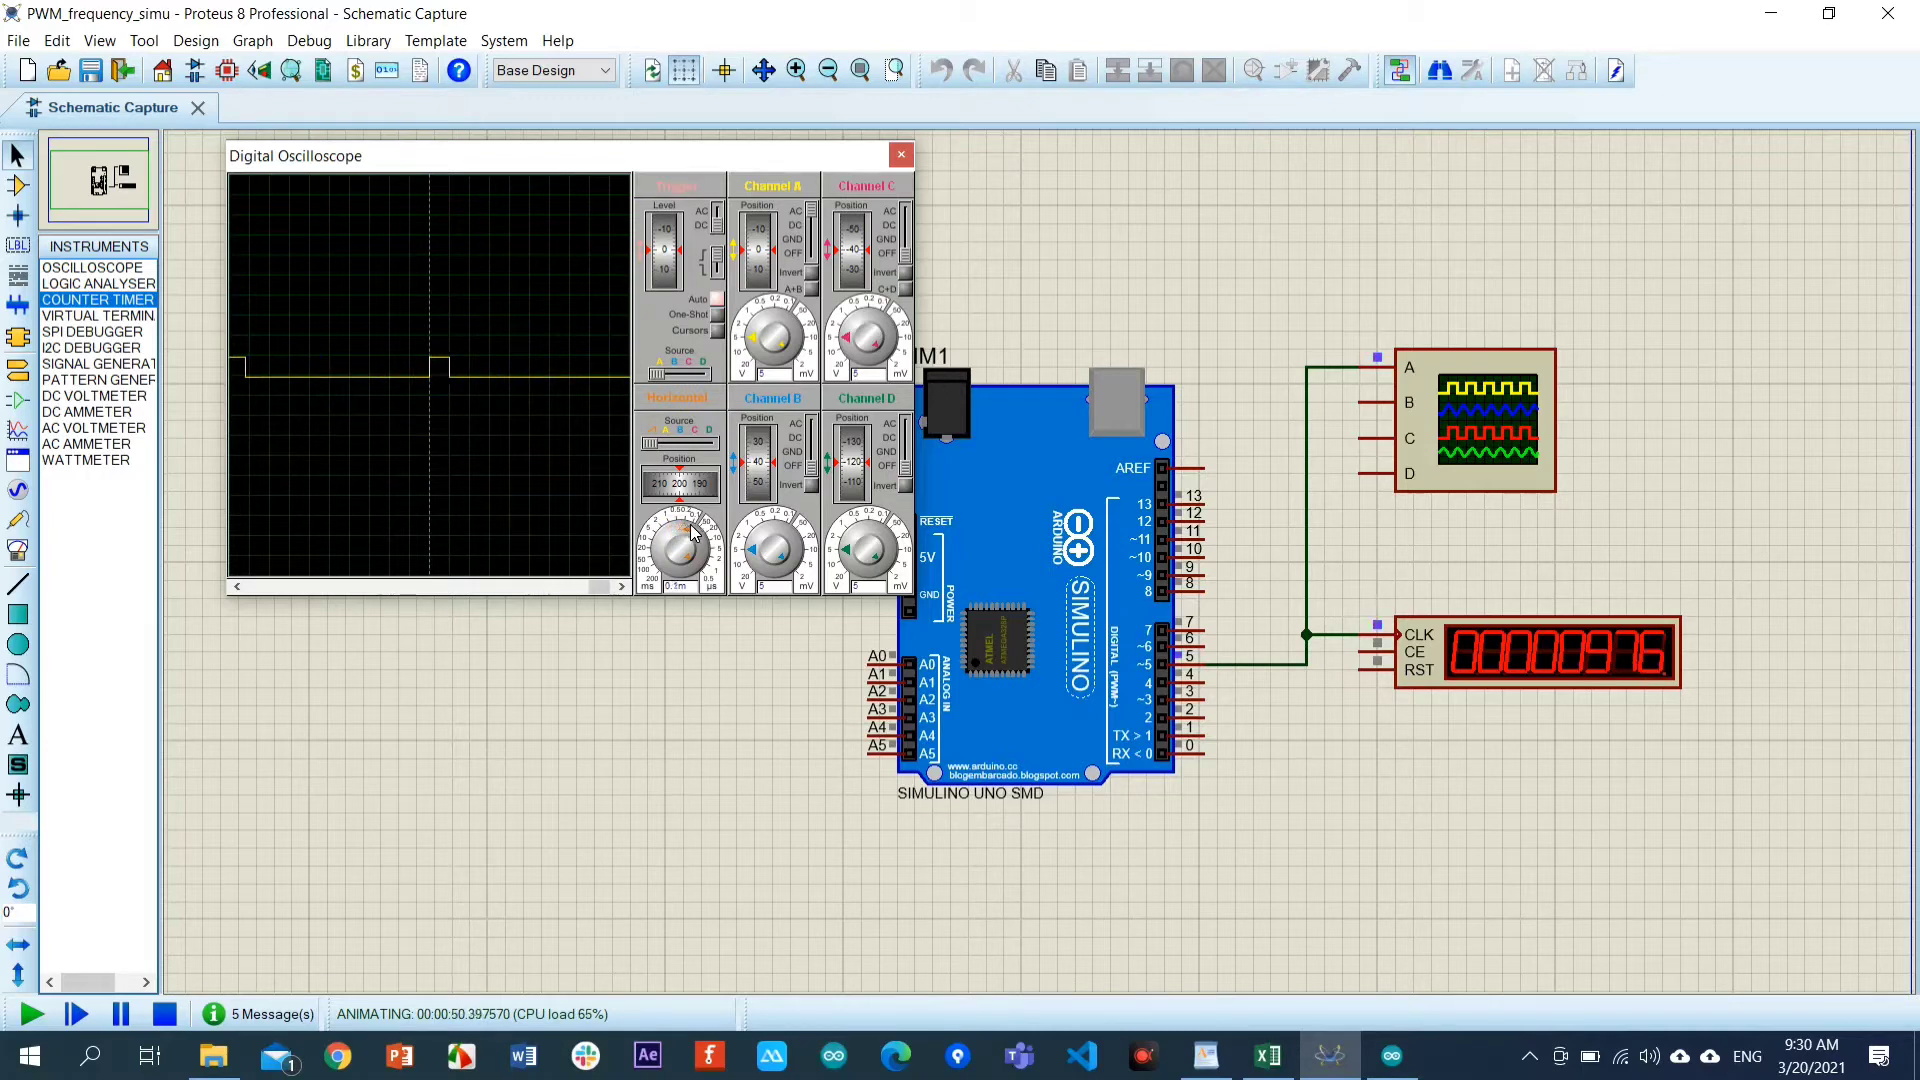
{"action": "left_click", "coordinate": [697, 534]}
{"action": "left_click", "coordinate": [686, 512]}
{"action": "left_click_drag", "start_coordinate": [672, 472], "coordinate": [719, 505]}
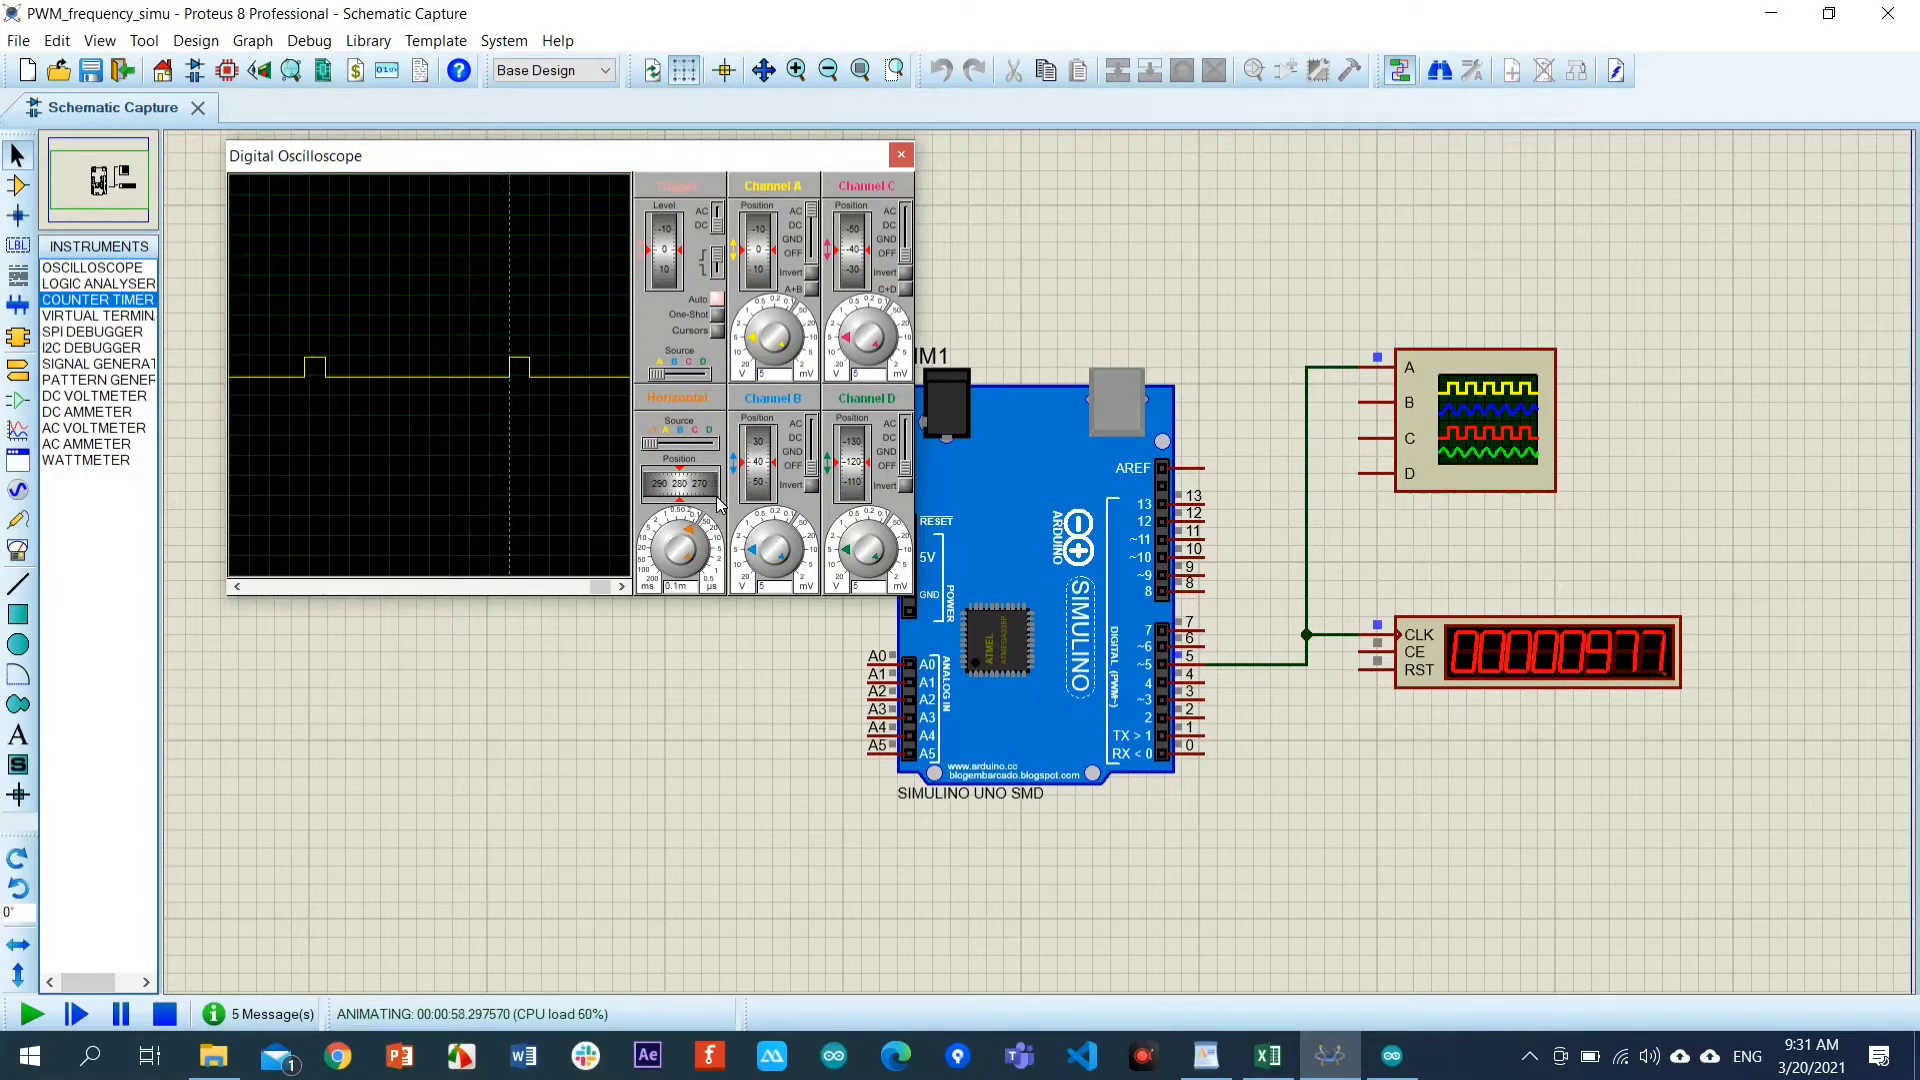
Enable the oscilloscope cursors and measure the PWM period between the two rising edges, comparing it with the counter timer.
{"action": "left_click", "coordinate": [716, 330]}
{"action": "left_click", "coordinate": [357, 388]}
{"action": "left_click_drag", "start_coordinate": [357, 391], "coordinate": [508, 357]}
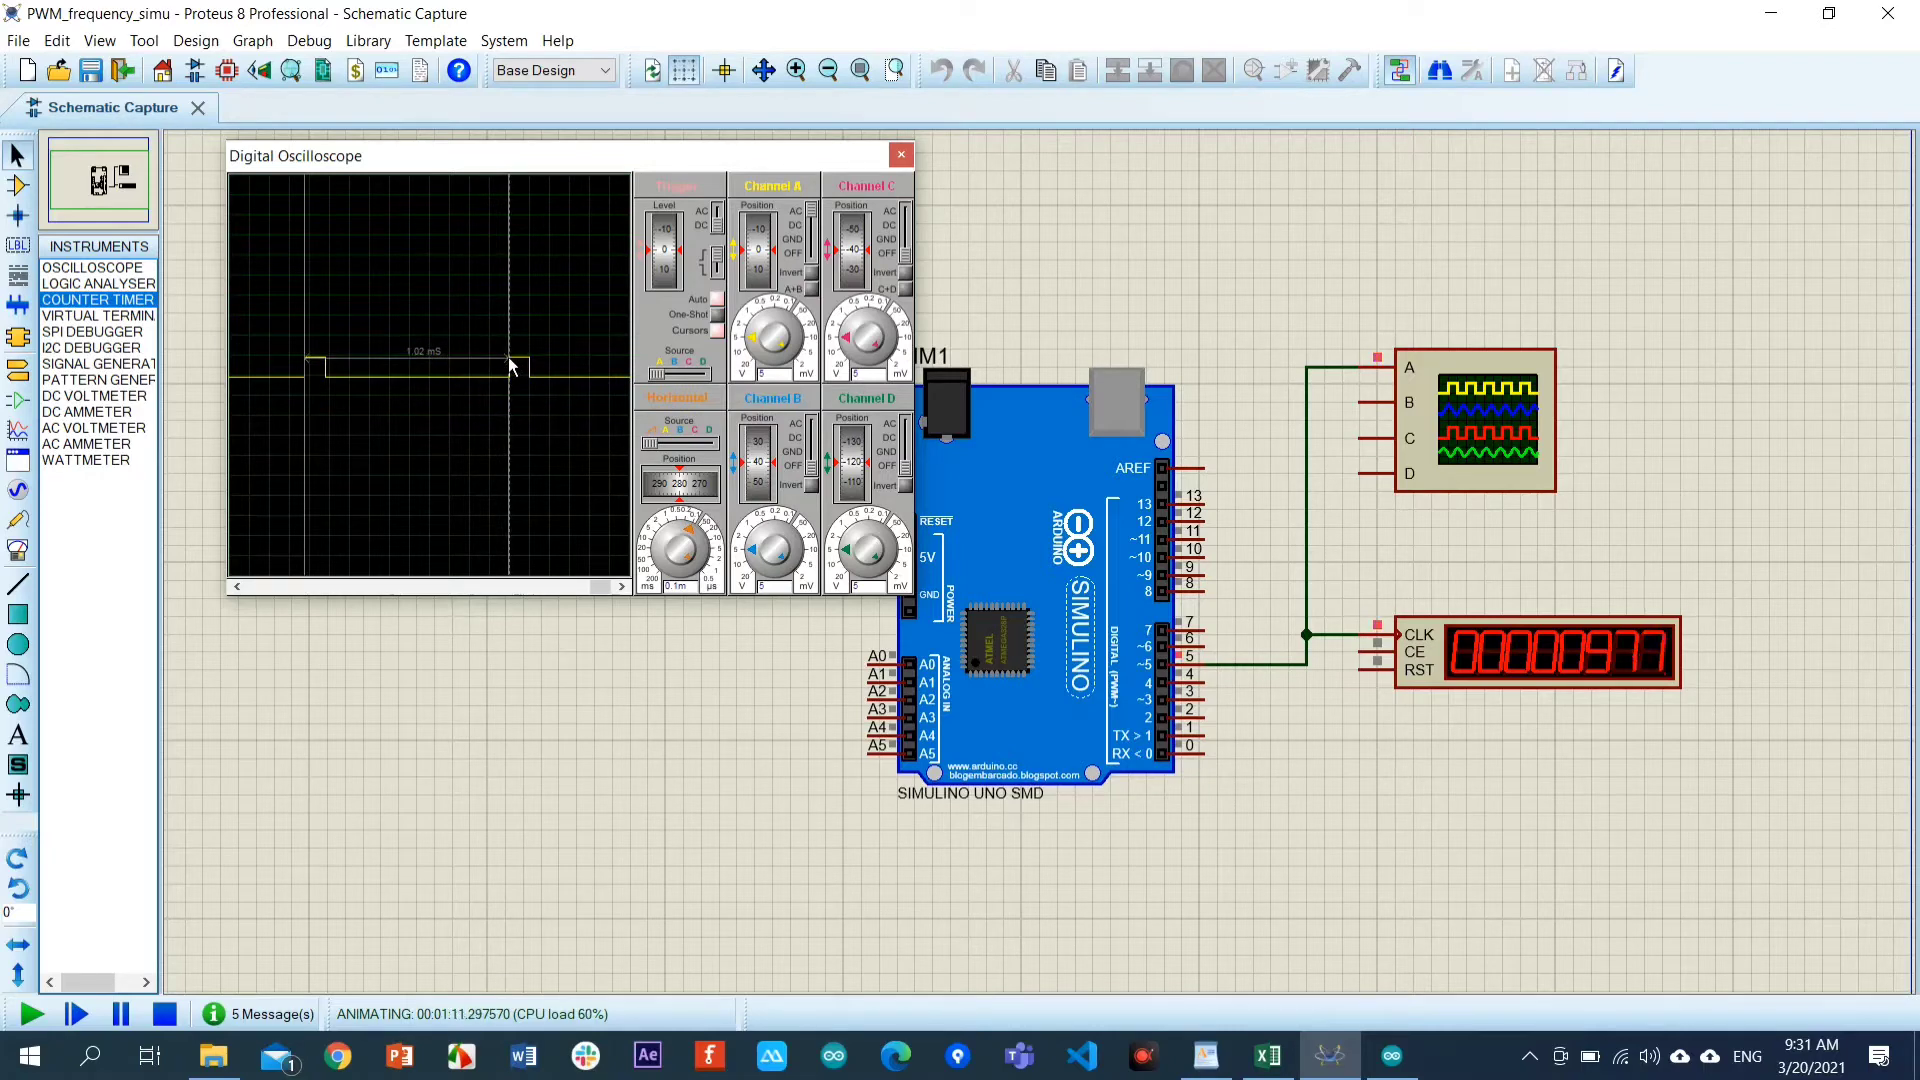
{"action": "left_click_drag", "start_coordinate": [508, 357], "coordinate": [309, 391]}
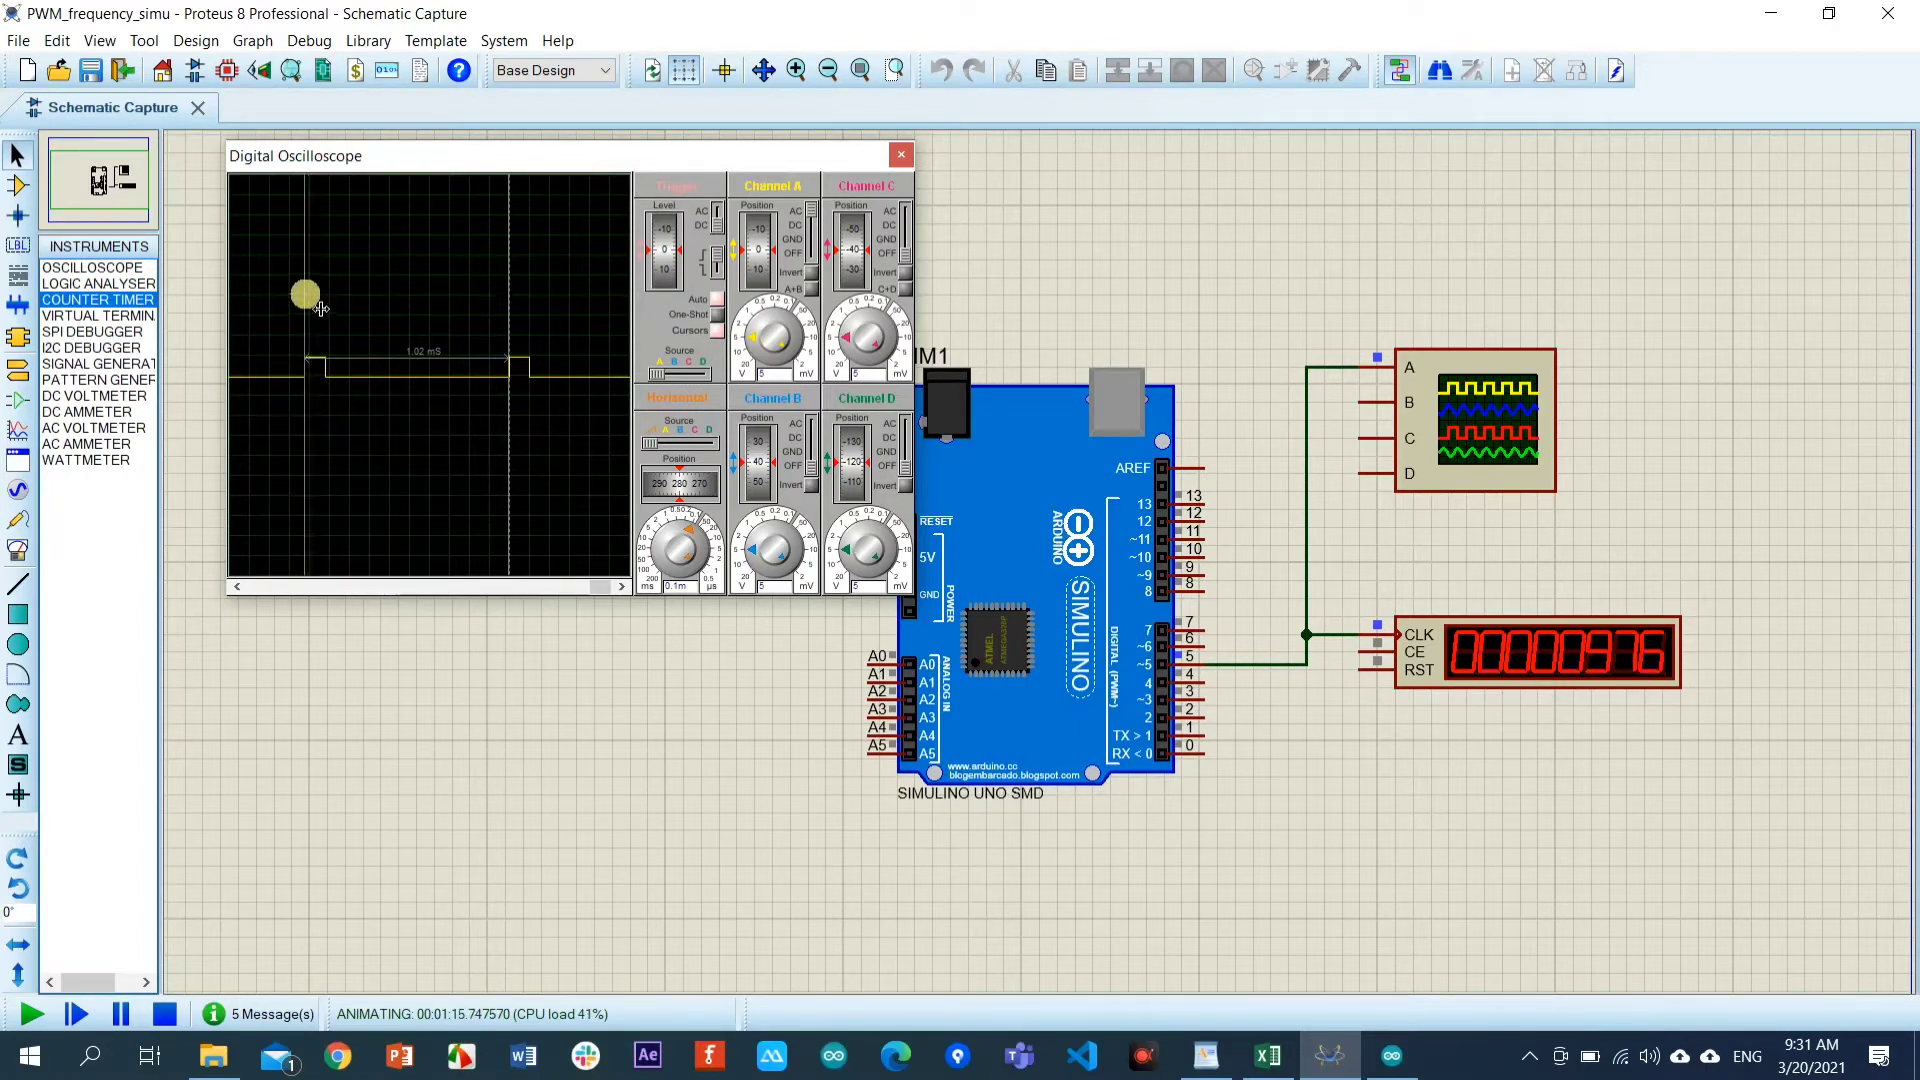
{"action": "mouse_move", "coordinate": [320, 309]}
{"action": "left_mouse_down"}
{"action": "mouse_move", "coordinate": [345, 312]}
{"action": "mouse_move", "coordinate": [313, 308]}
{"action": "left_mouse_up"}
{"action": "left_click_drag", "start_coordinate": [337, 414], "coordinate": [726, 380]}
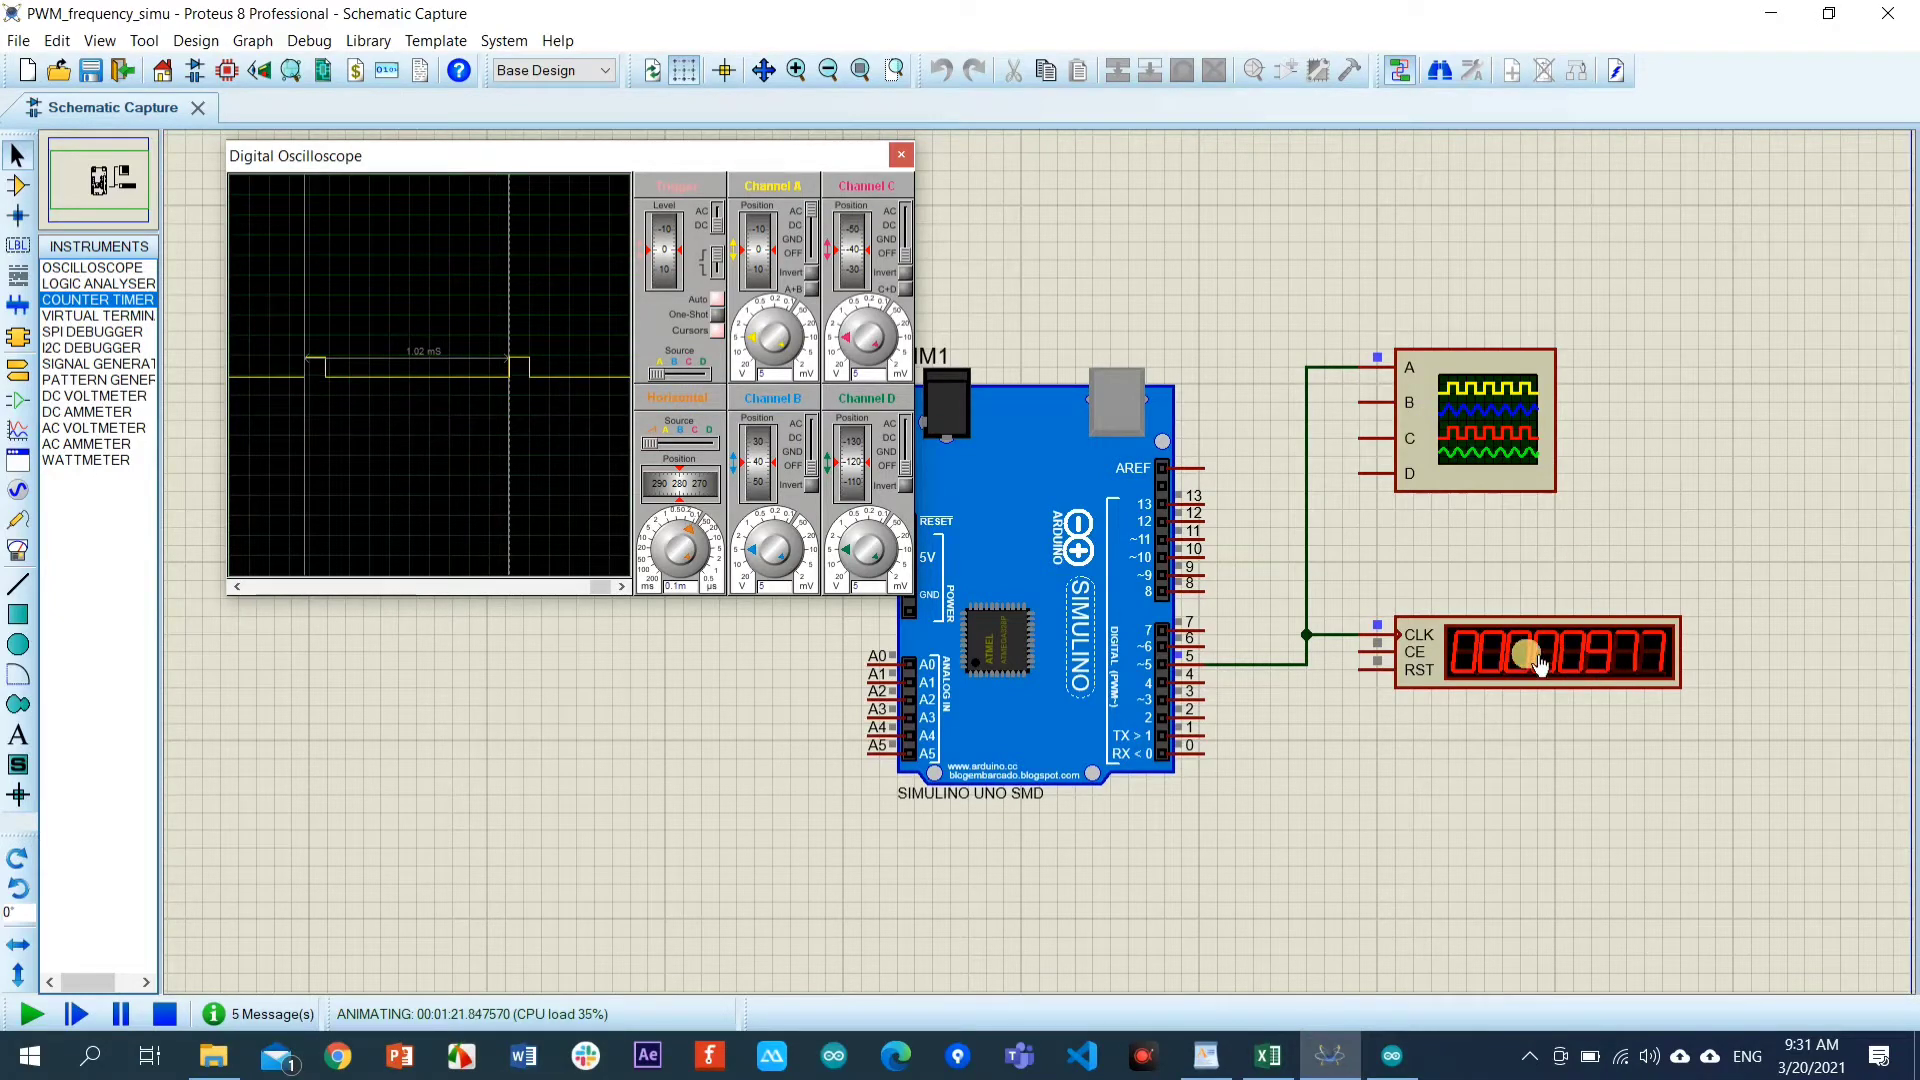
Measure the width of the high pulse with the cursors, from its rising edge to its falling edge.
{"action": "left_click_drag", "start_coordinate": [463, 407], "coordinate": [340, 398]}
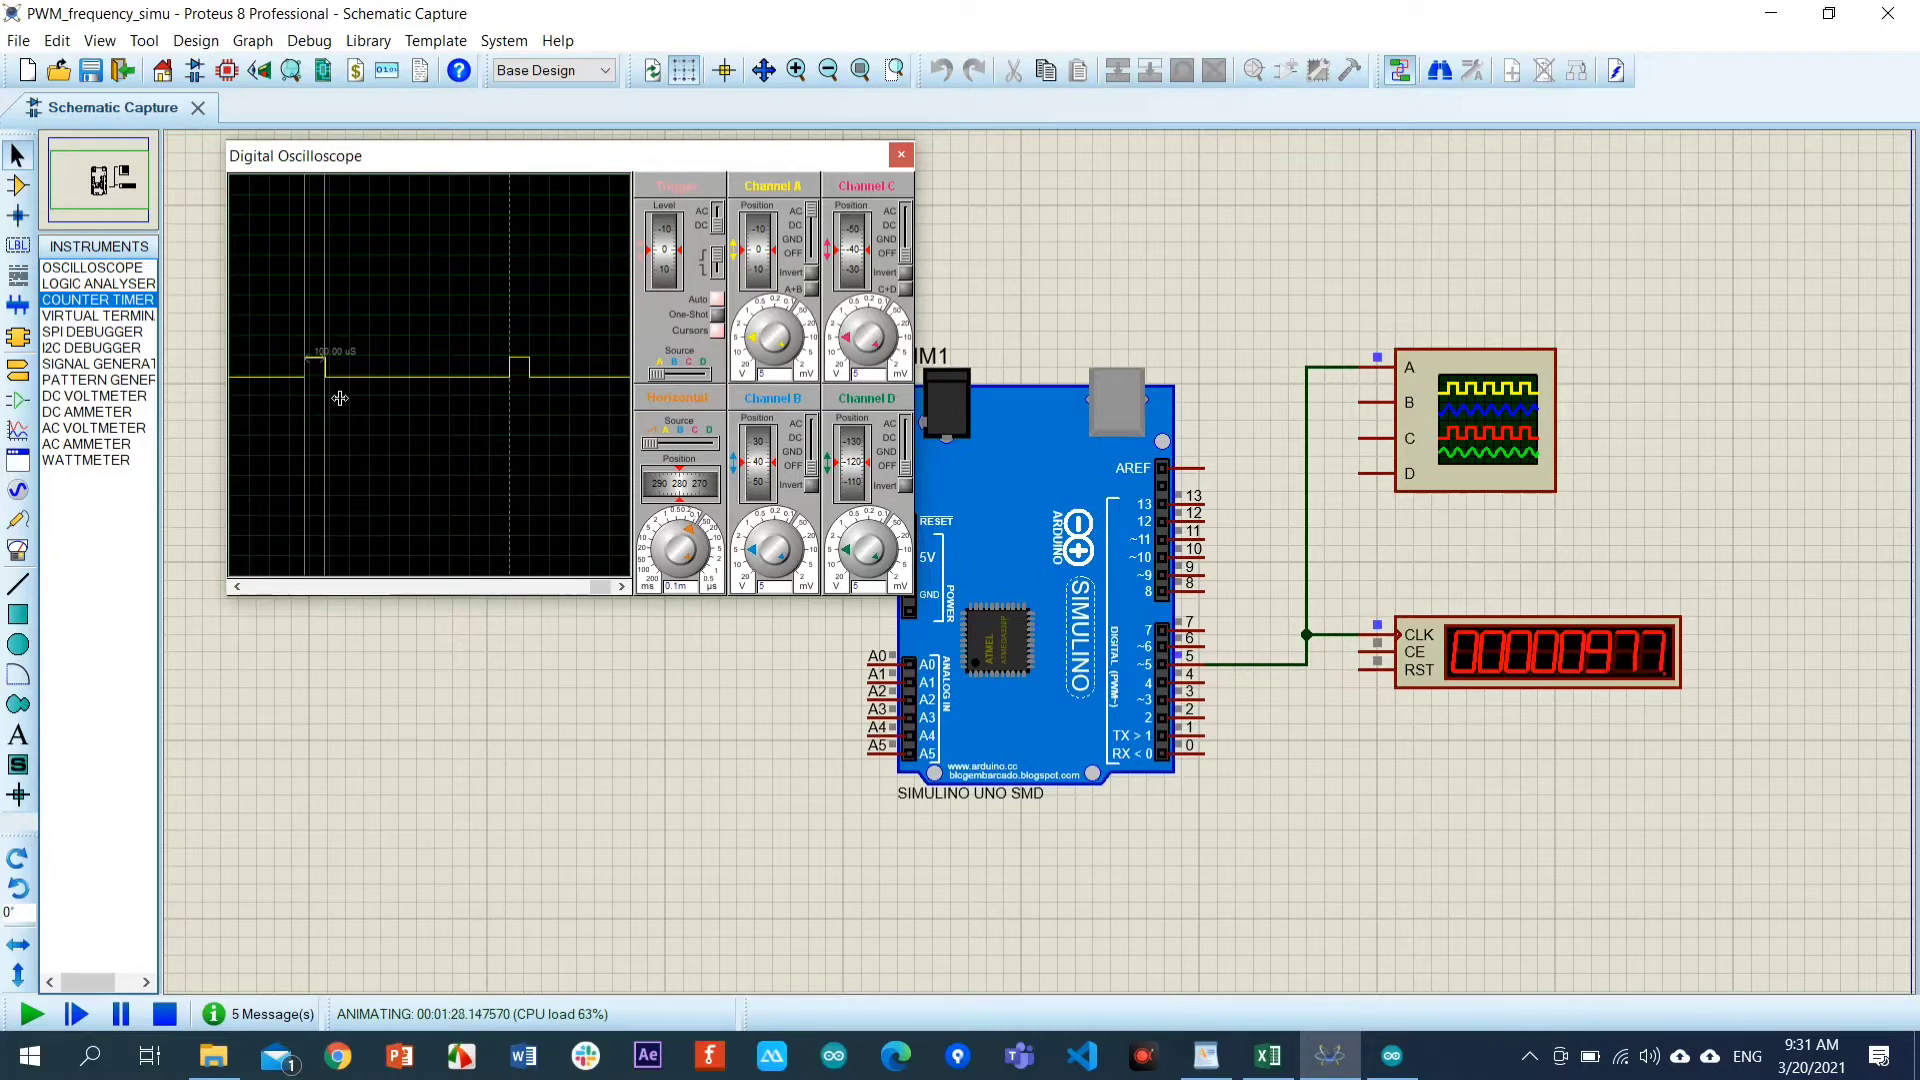
{"action": "left_click", "coordinate": [346, 398]}
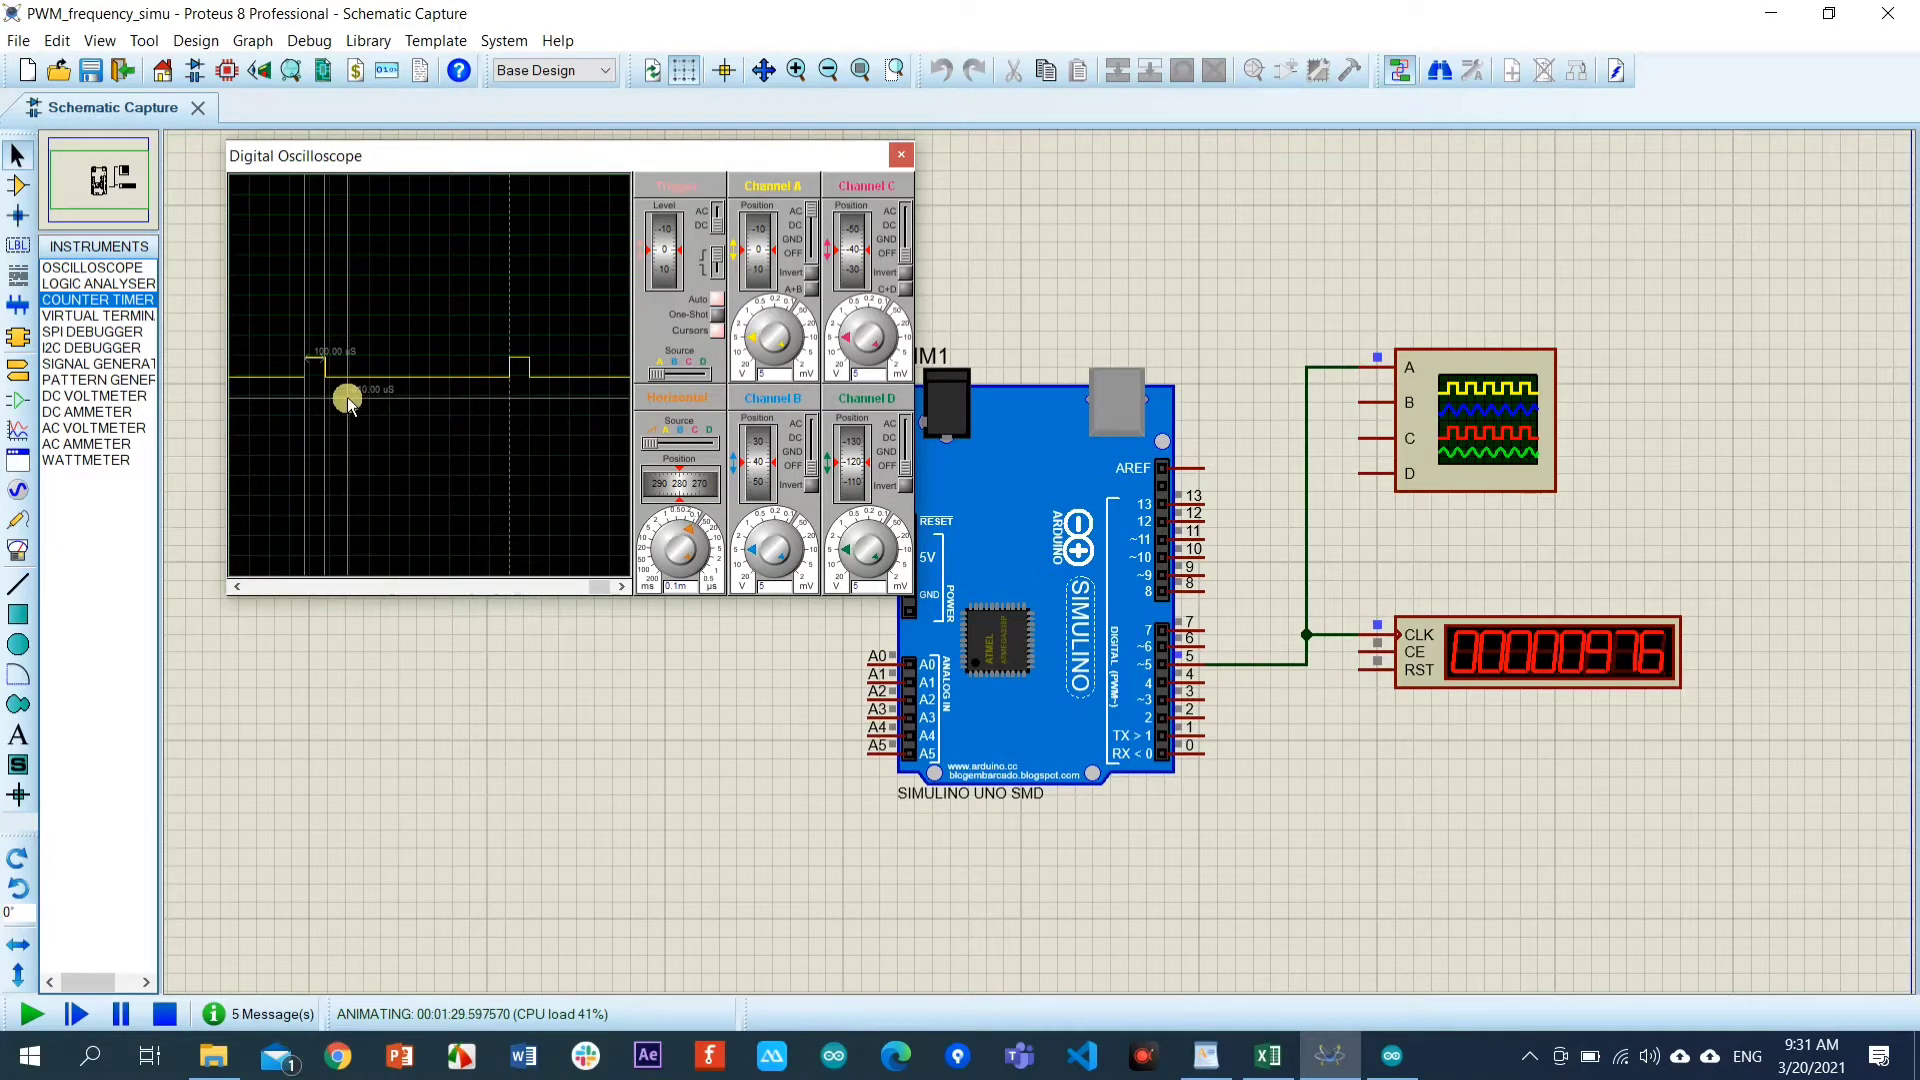
{"action": "left_click_drag", "start_coordinate": [347, 403], "coordinate": [505, 448]}
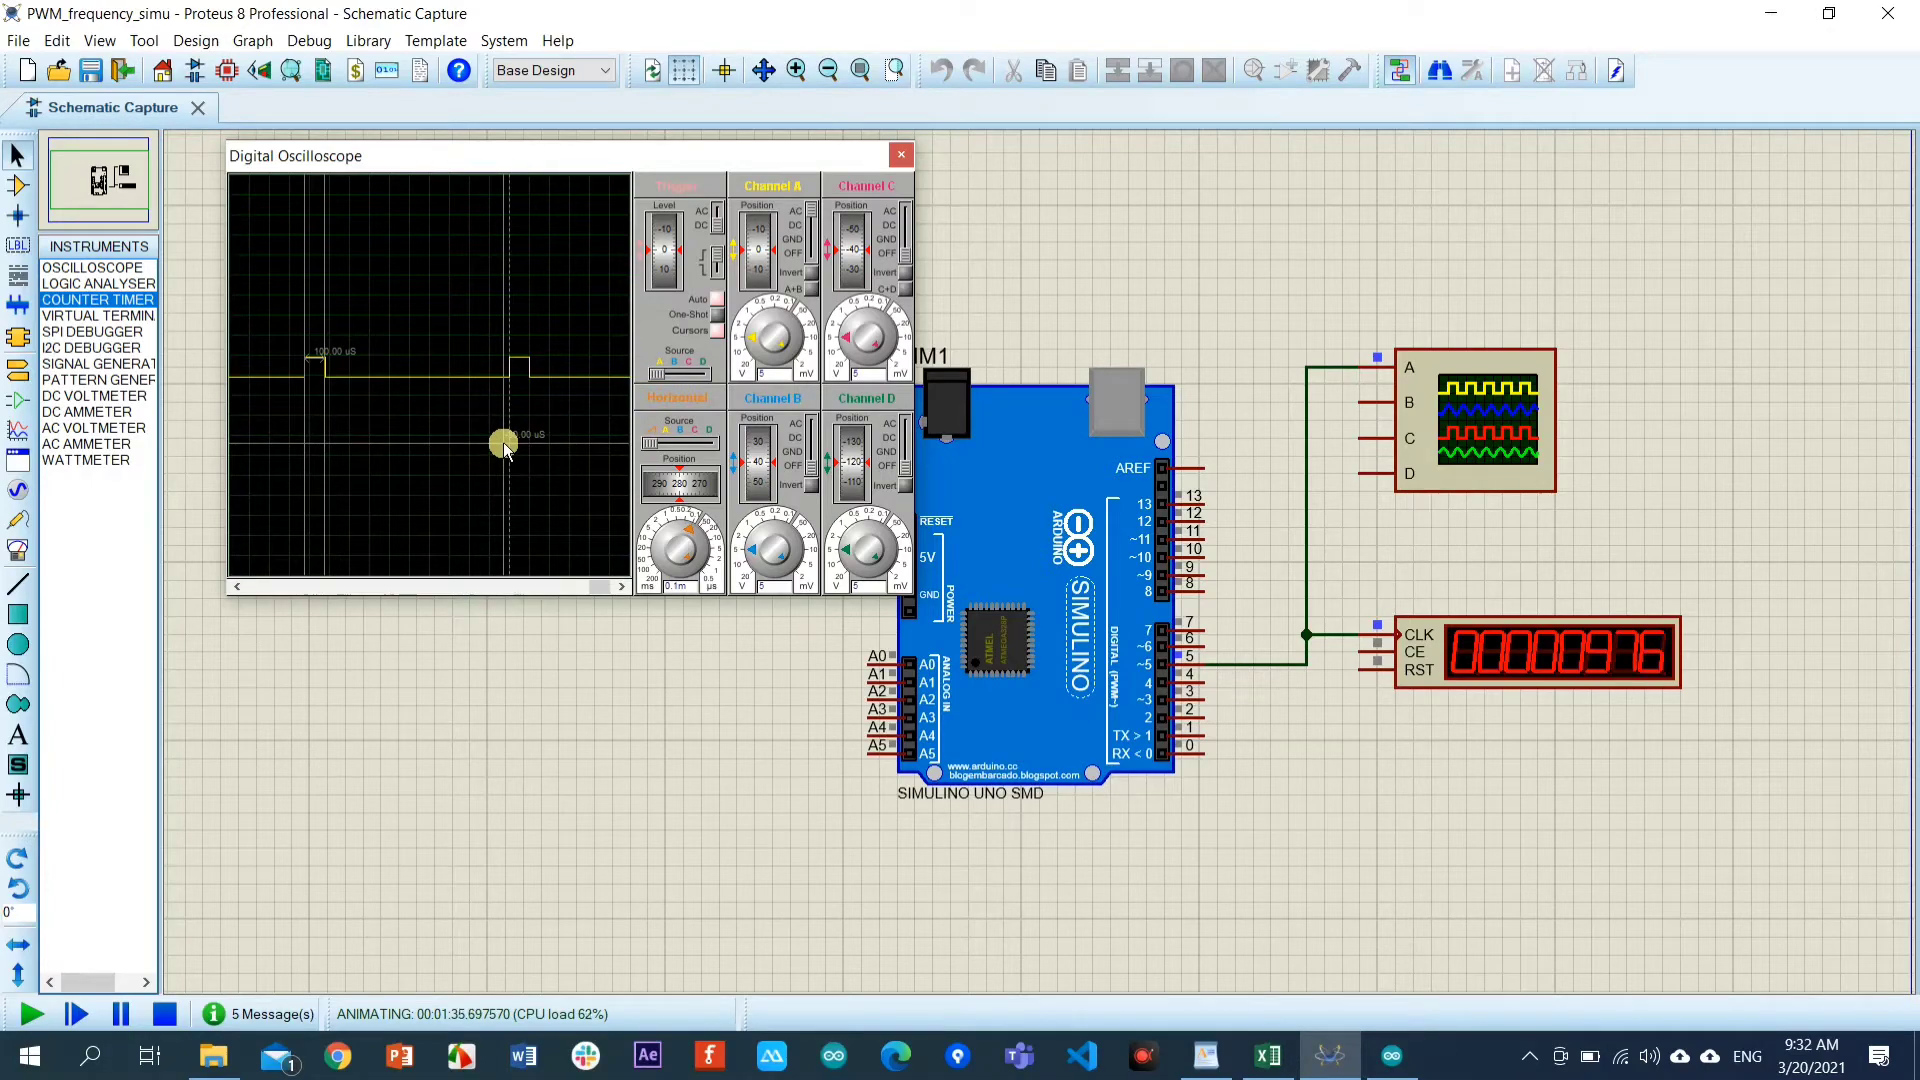
Switch to WordPad and add the line "duty circle = 100/1000" below "- pin 5 (pin 6)", checking the oscilloscope trace in Proteus for the values.
{"action": "left_click", "coordinate": [1206, 1056]}
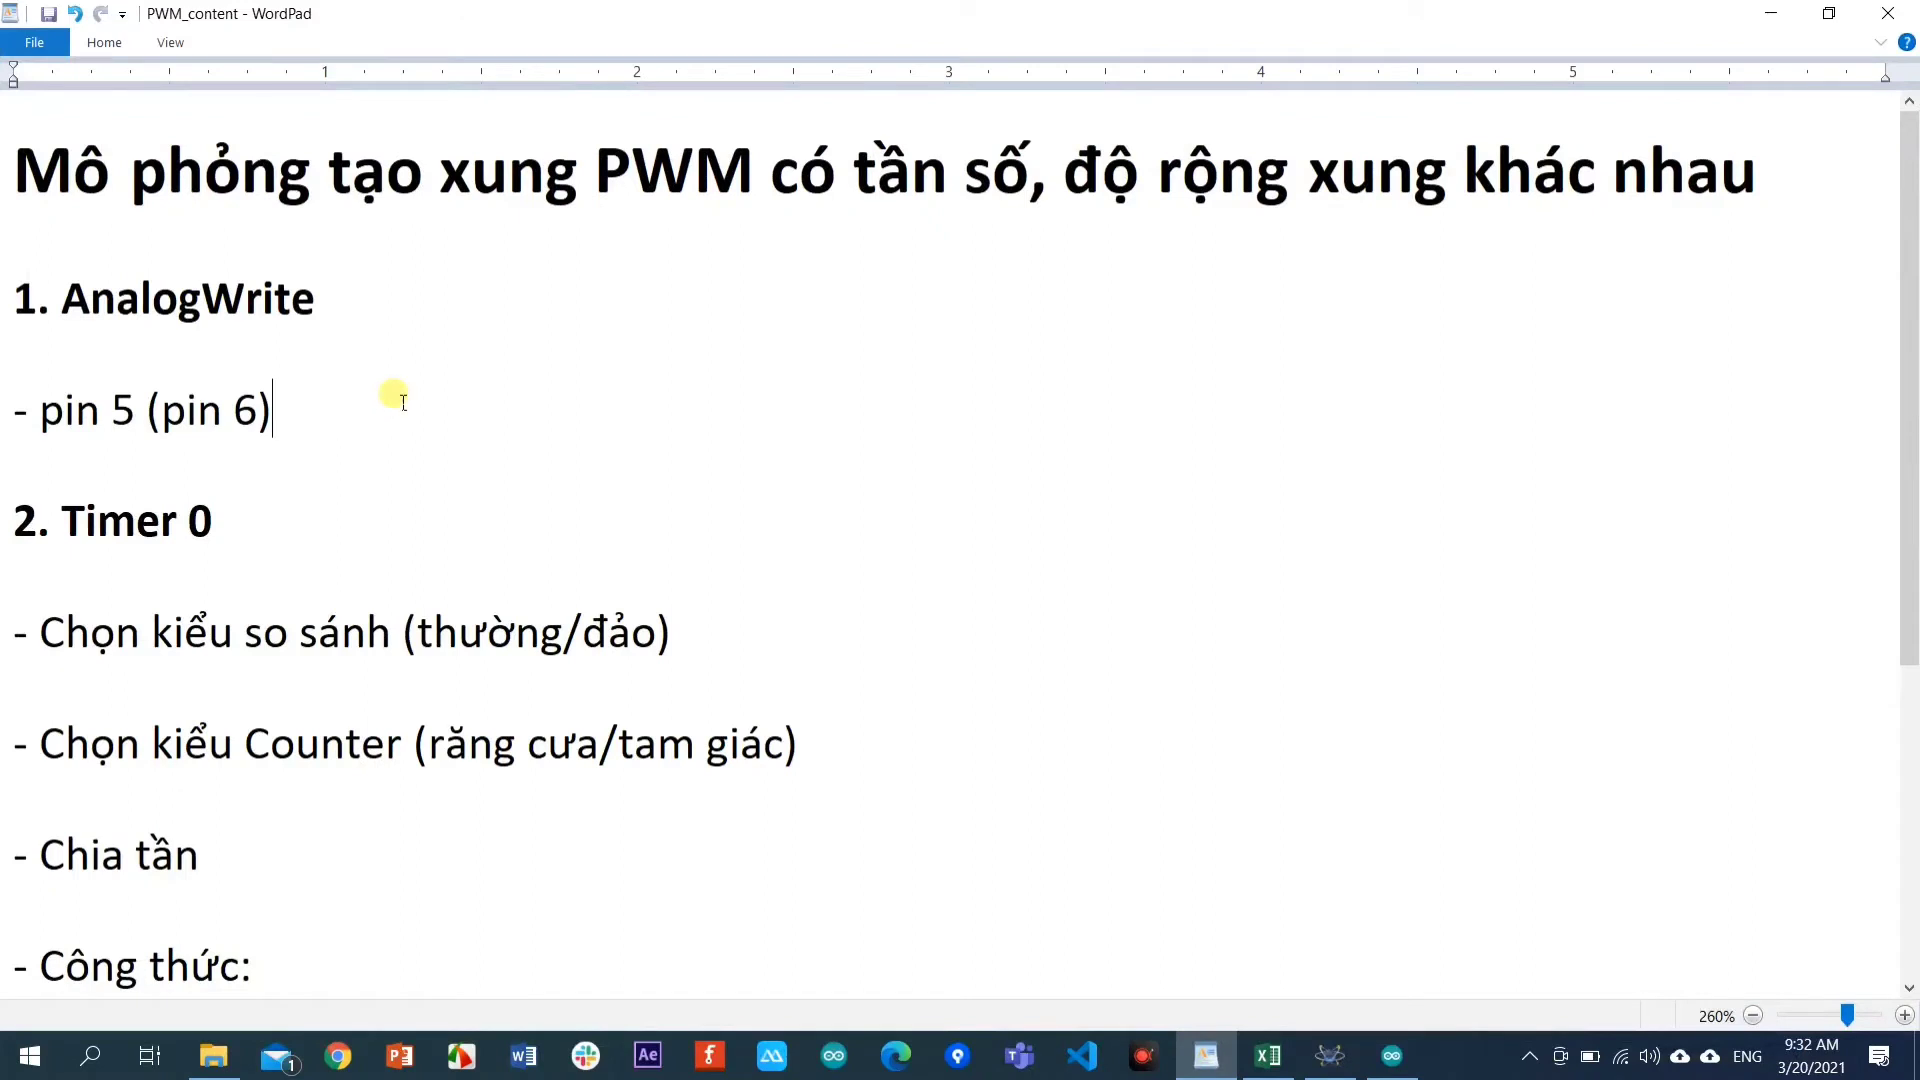
{"action": "key", "text": "Return"}
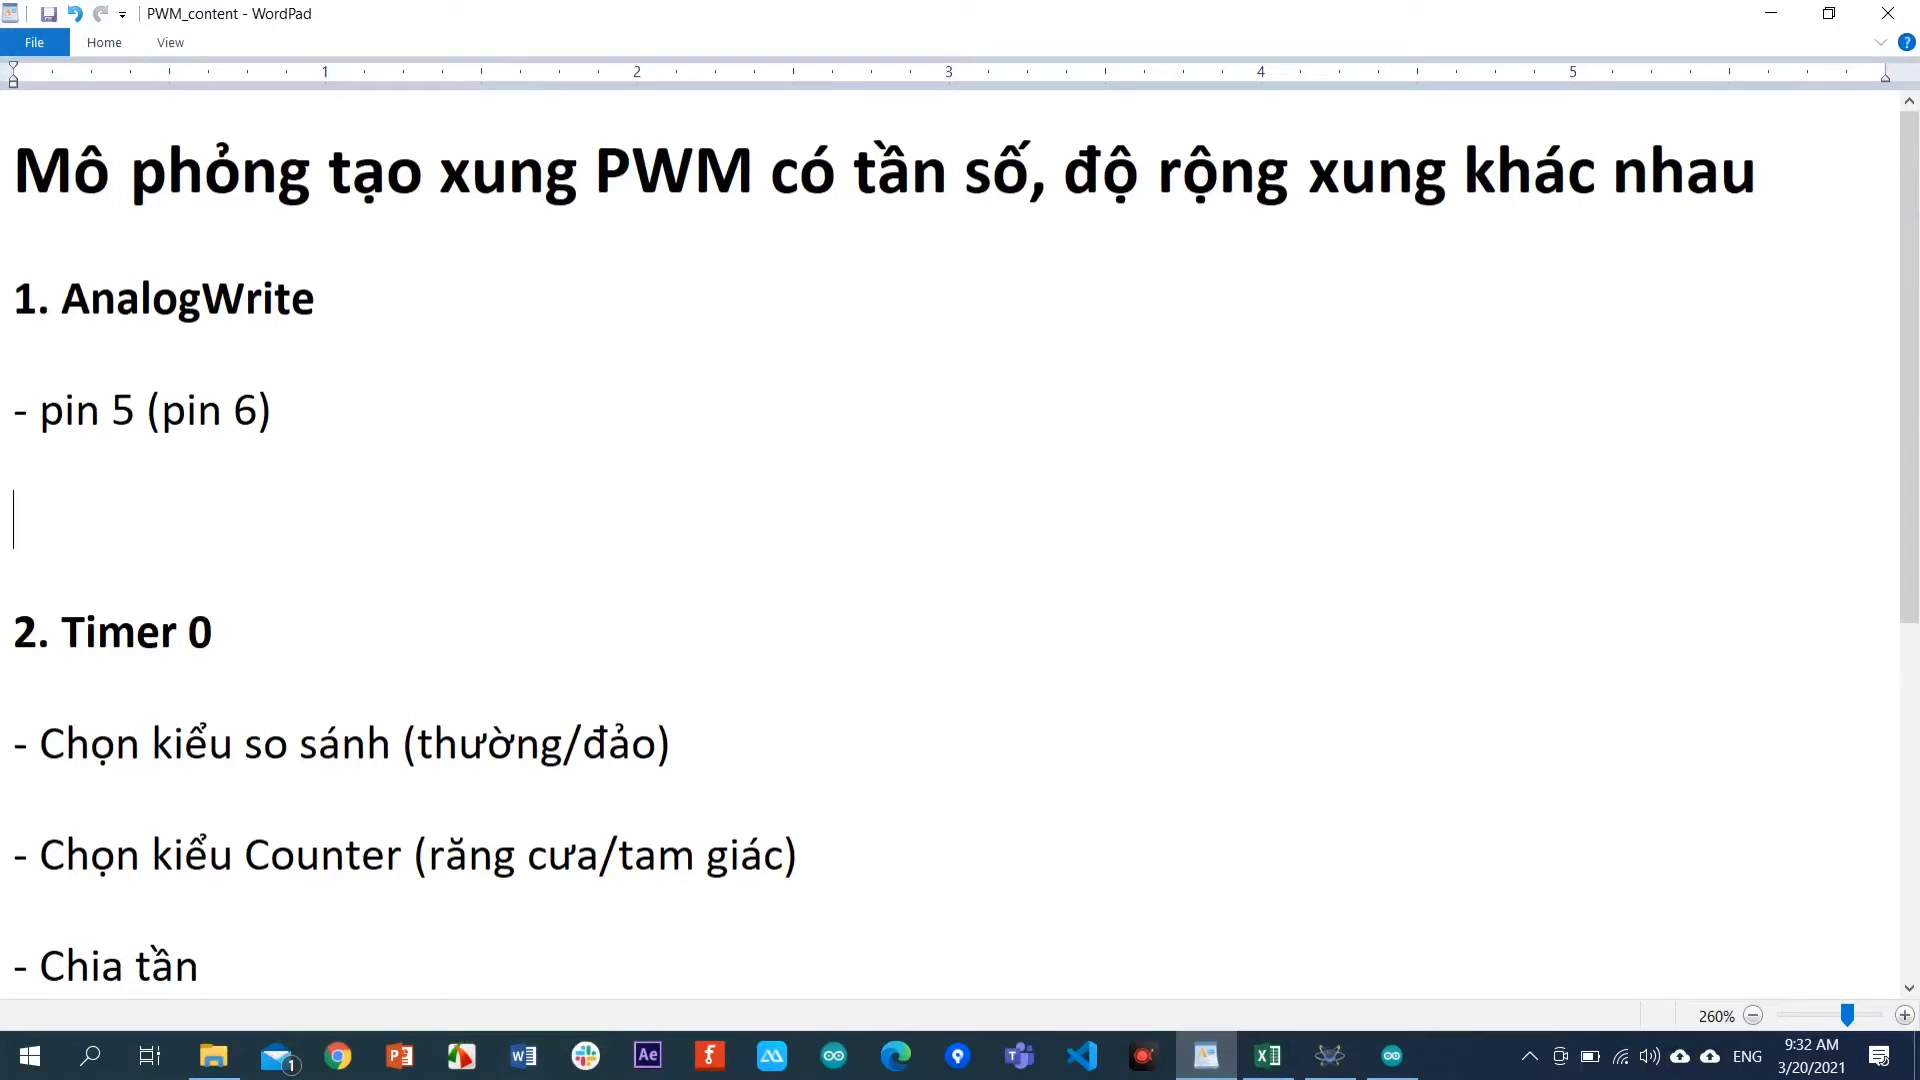
{"action": "type", "text": "duty c"}
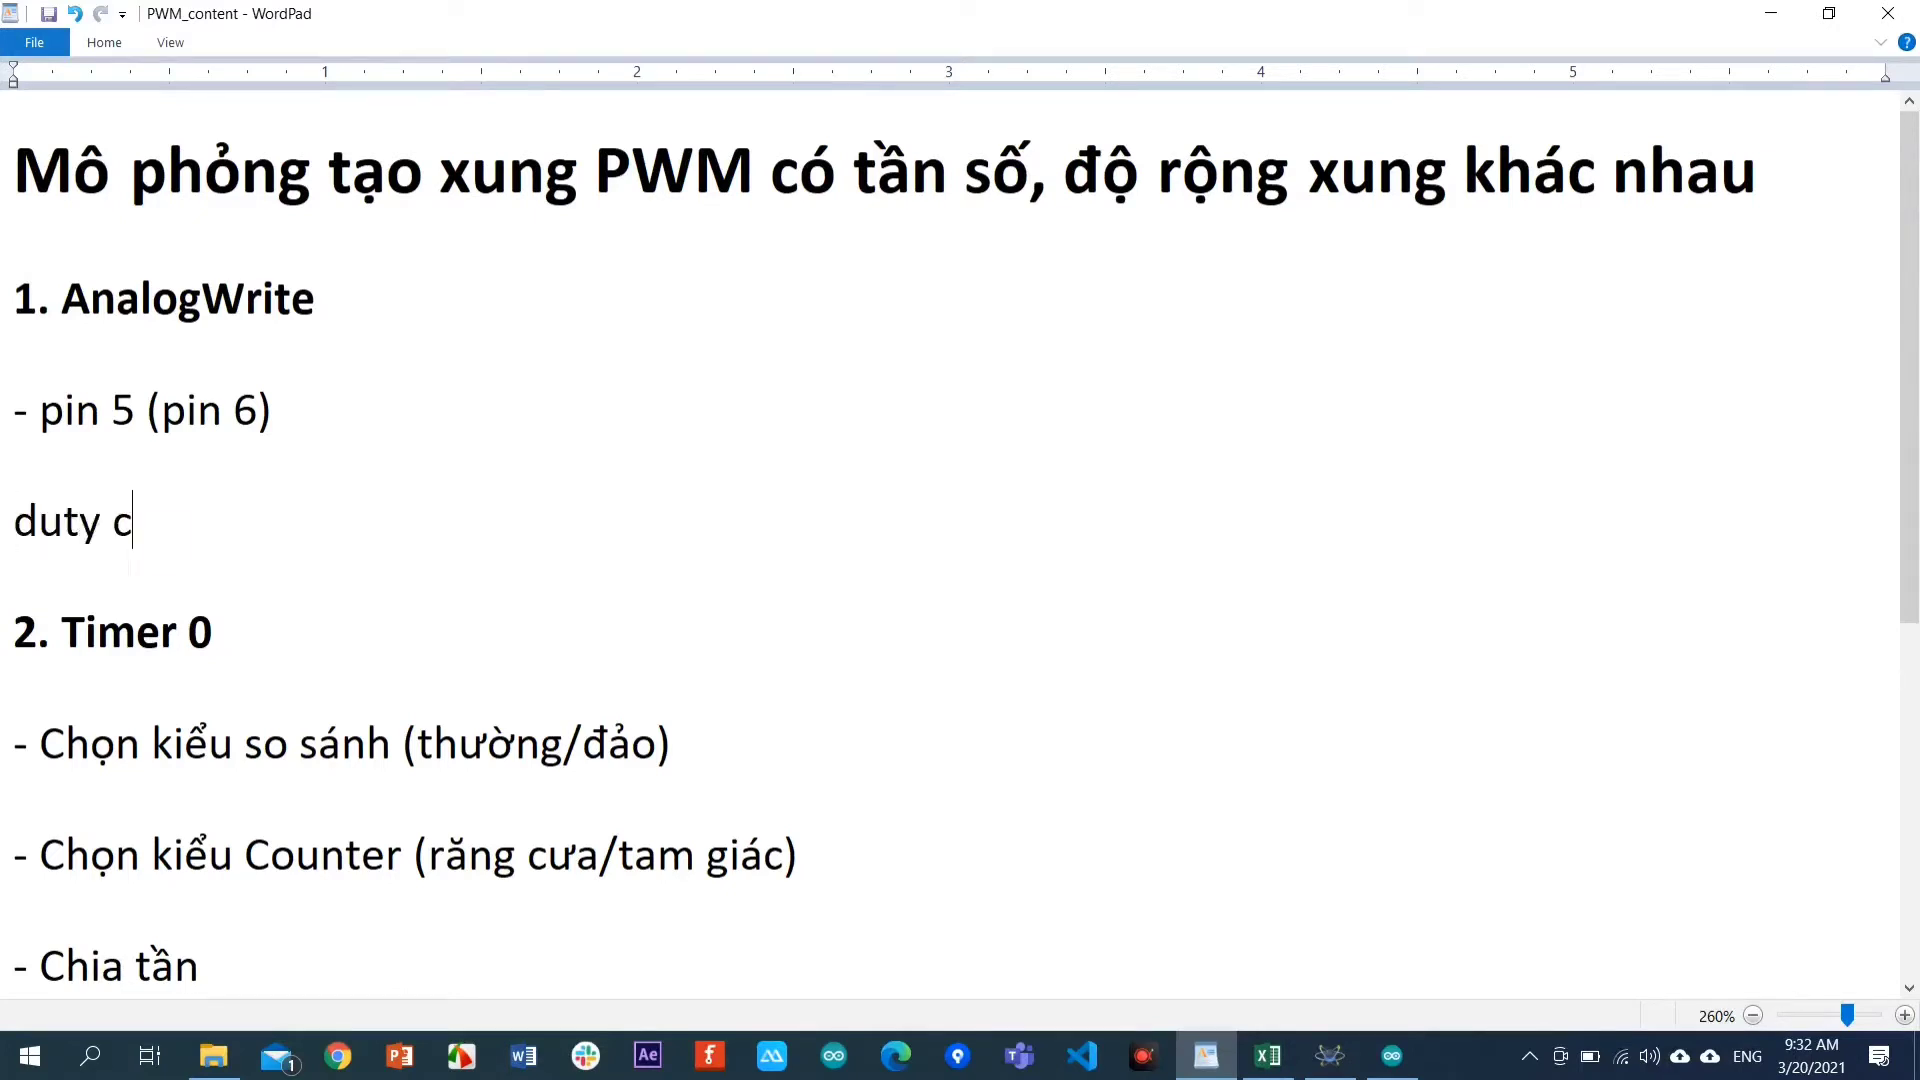
{"action": "type", "text": "ircle ="}
{"action": "left_click", "coordinate": [1328, 1056]}
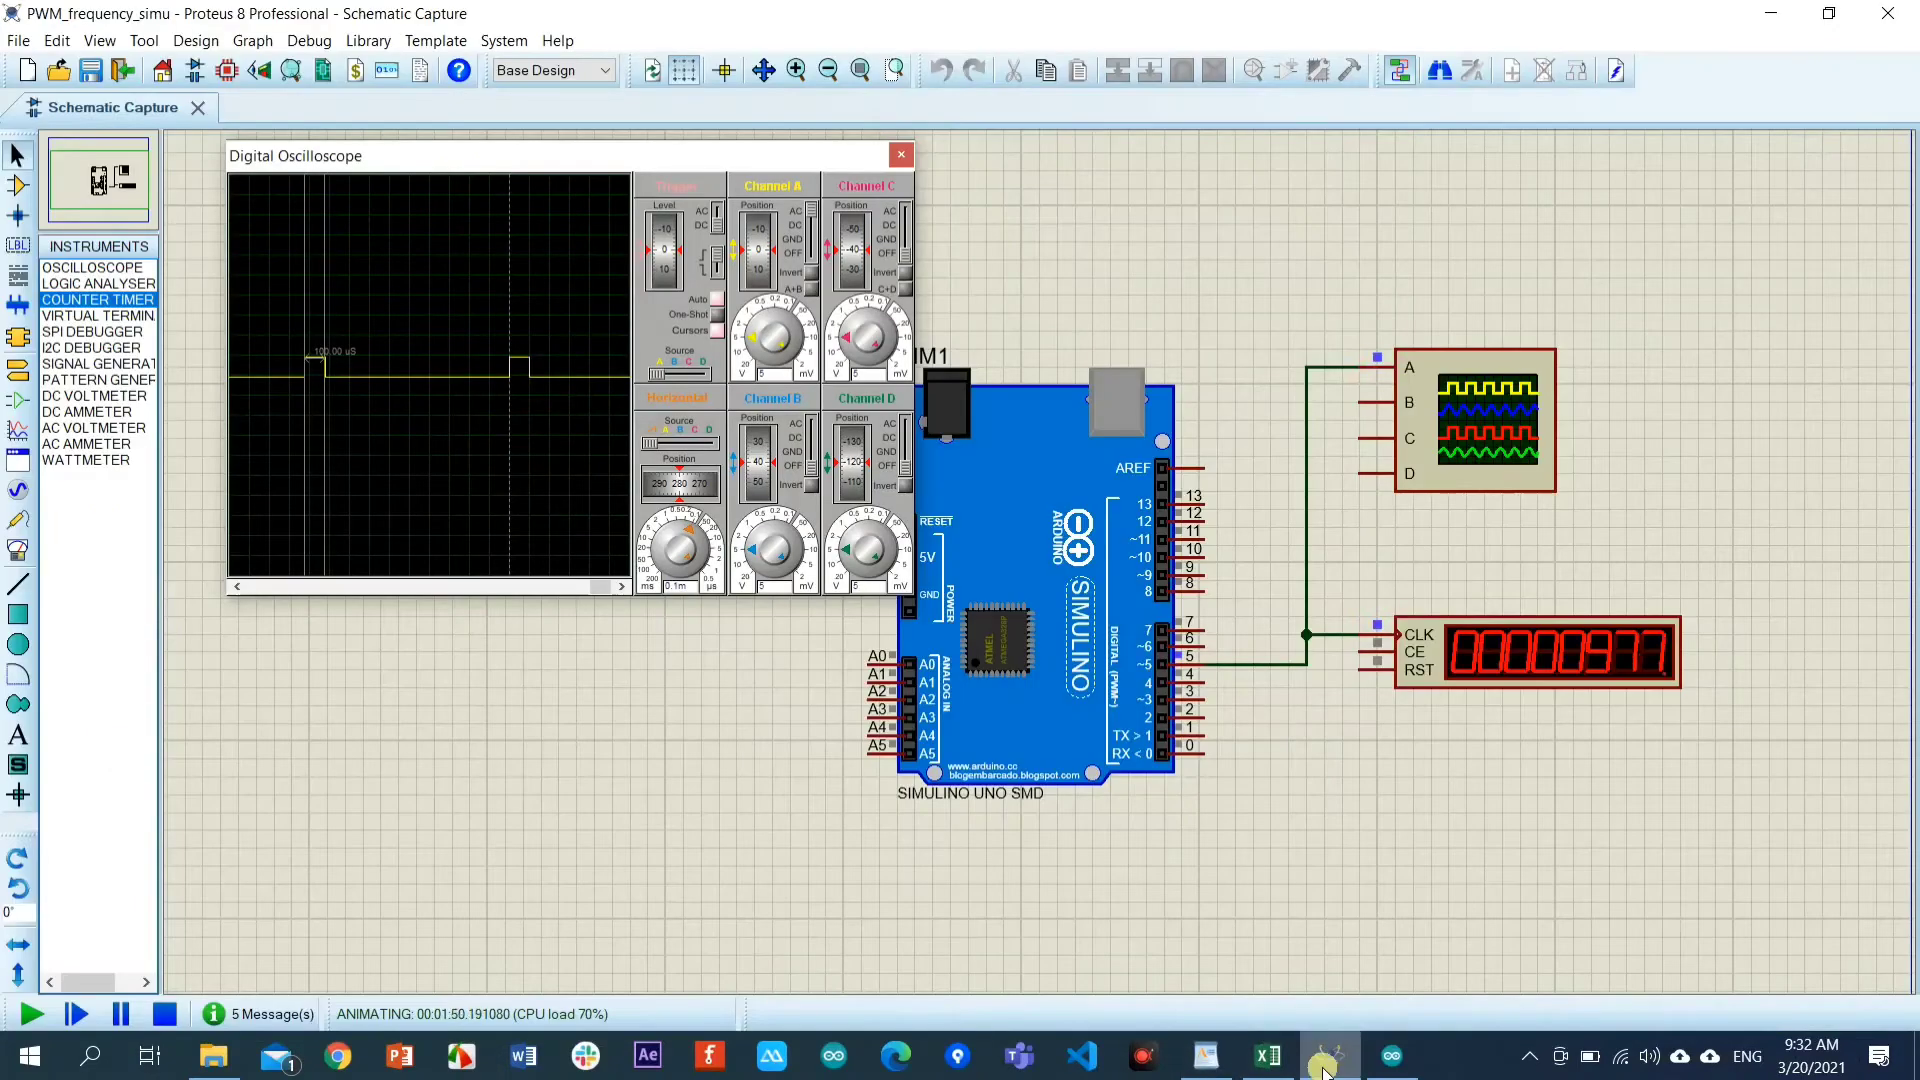
{"action": "left_click", "coordinate": [1325, 1068]}
{"action": "type", "text": "1"}
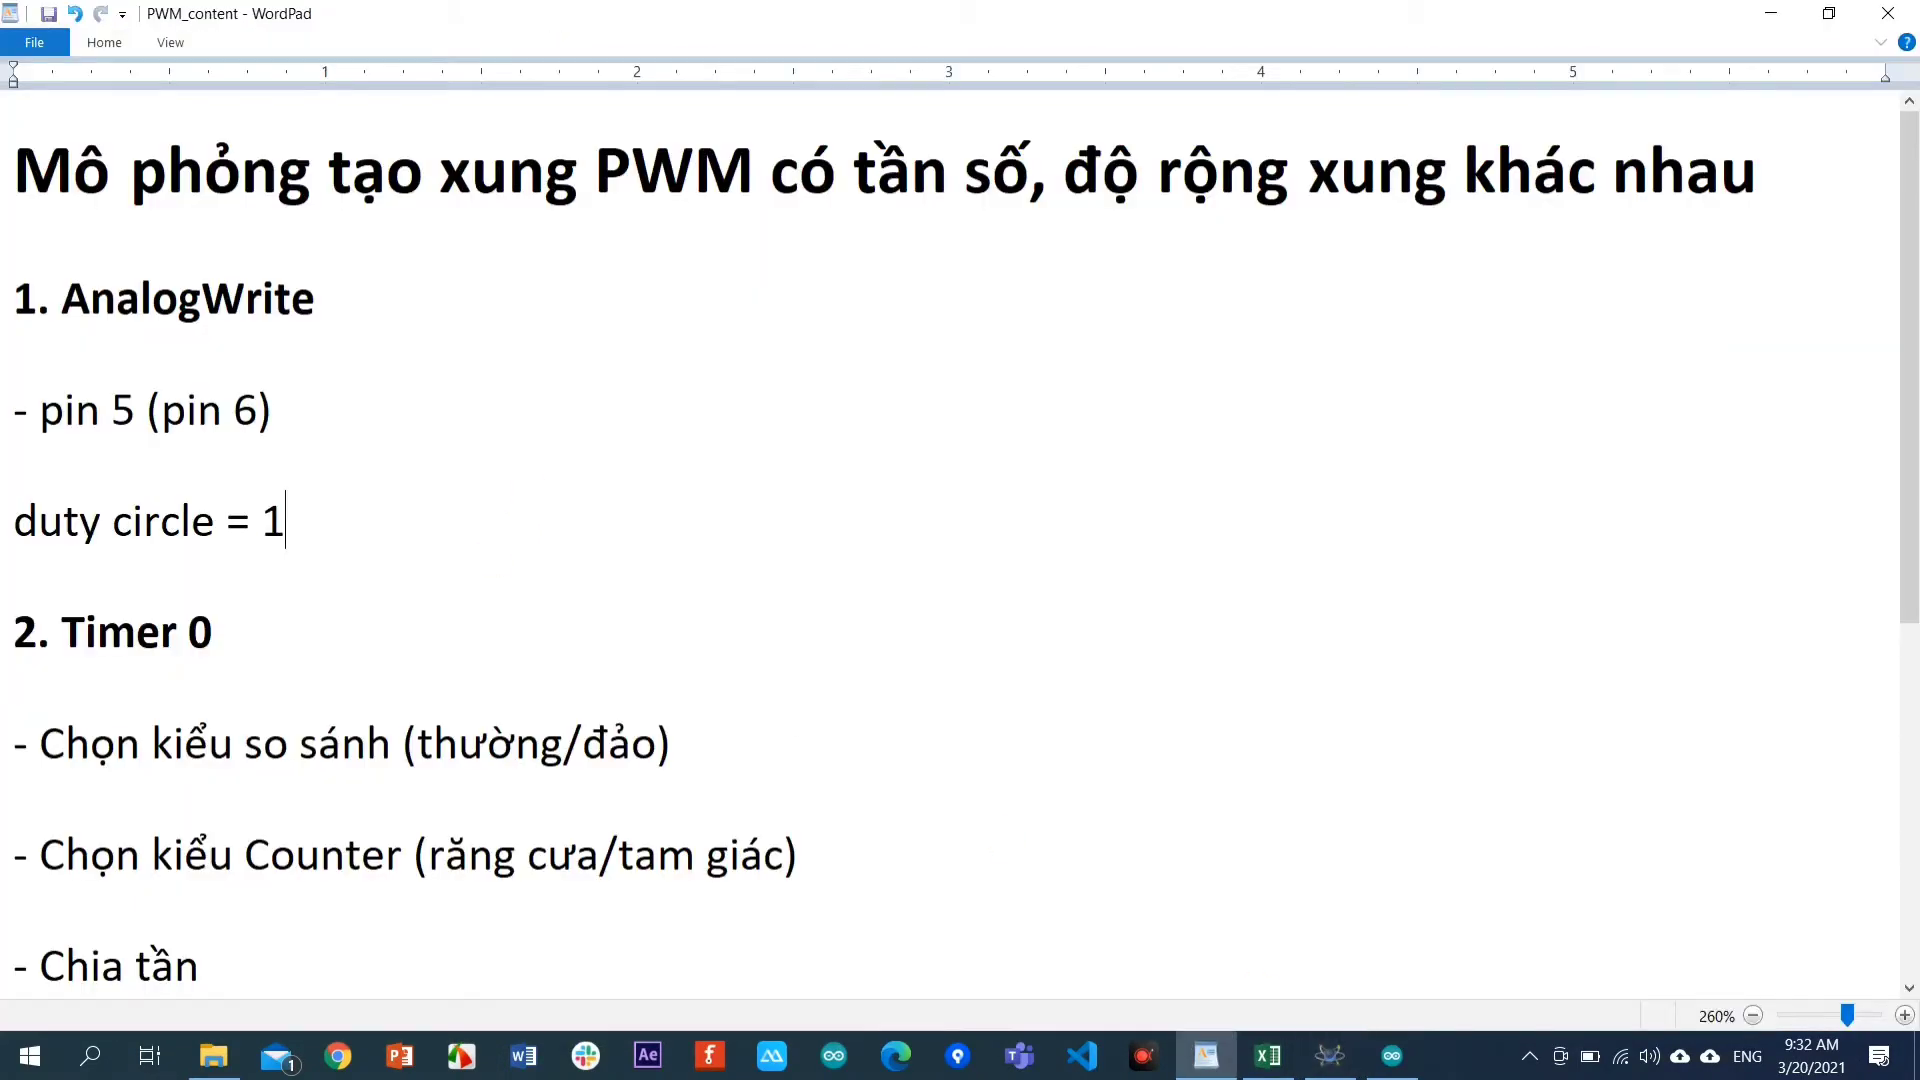
{"action": "type", "text": "00/"}
{"action": "type", "text": "1000"}
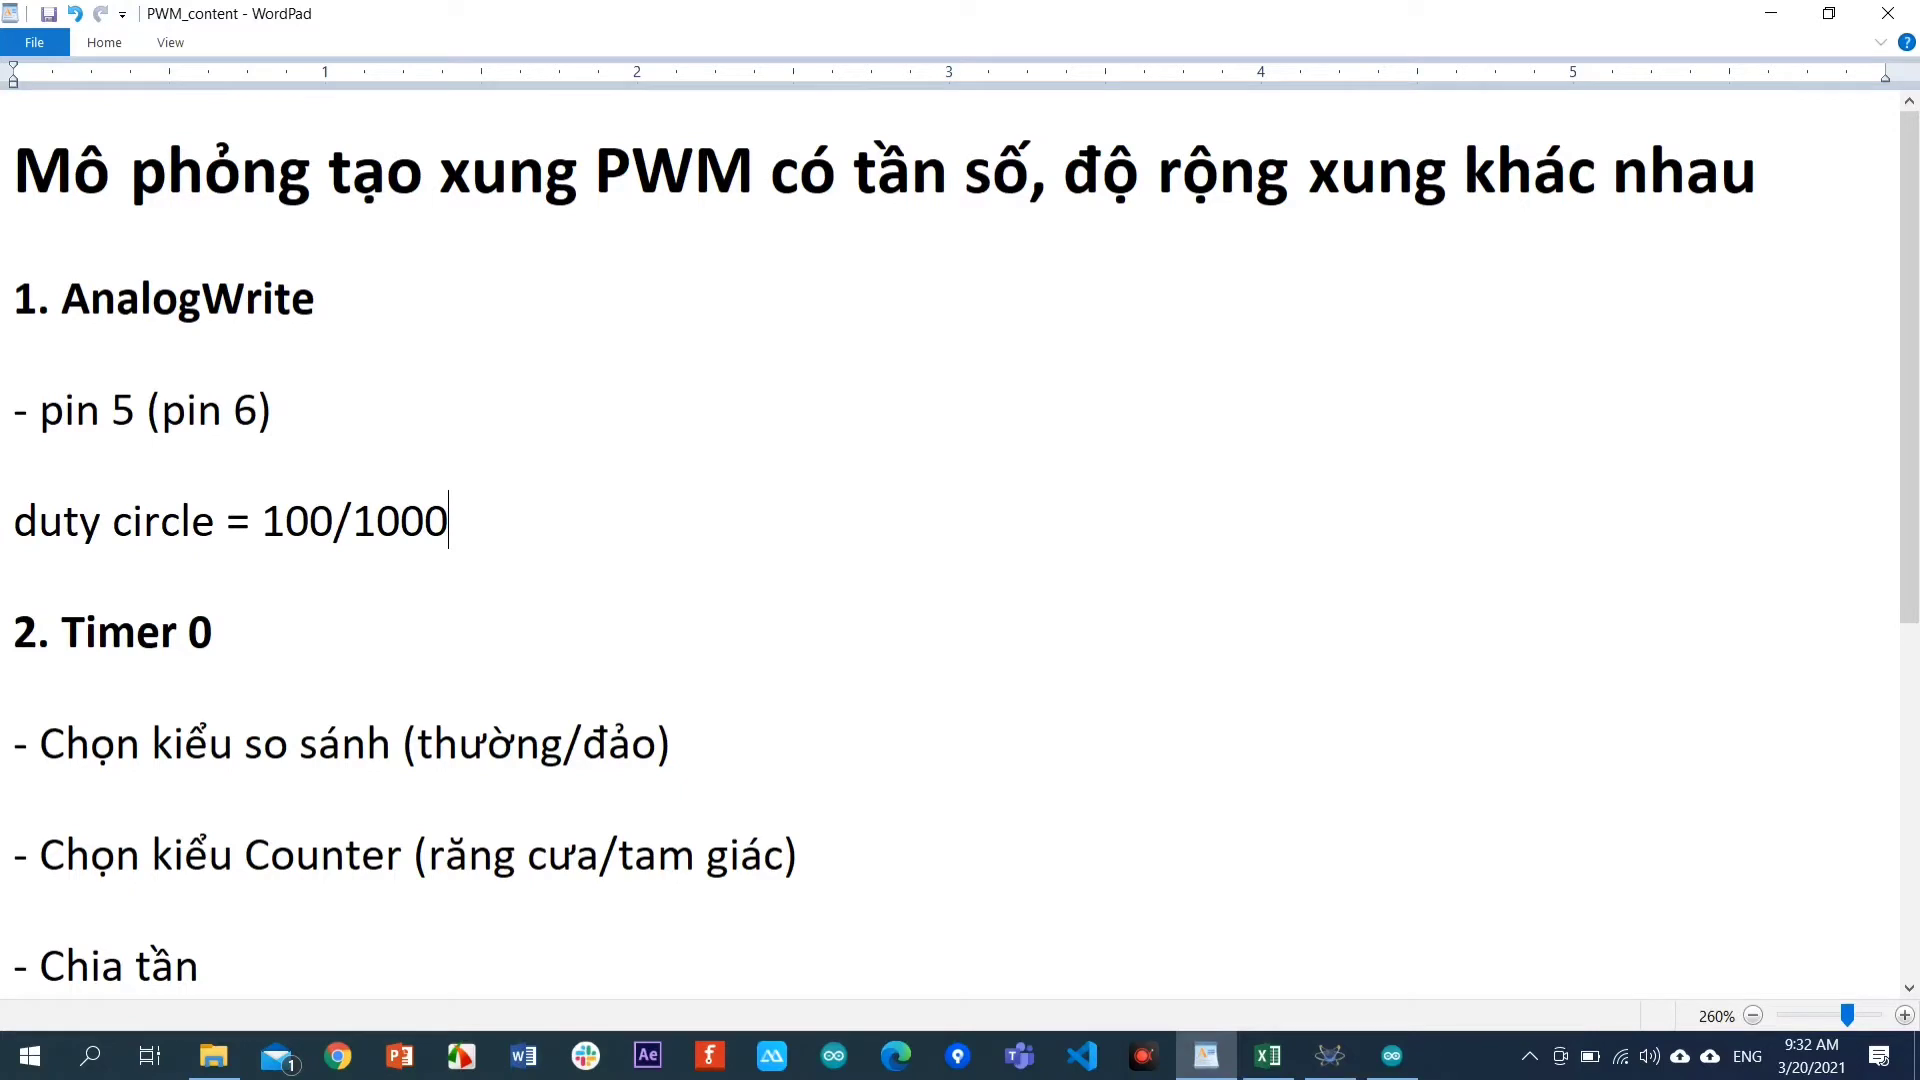
Complete the duty circle line with " = 10% ( 25/256 = 10%)".
{"action": "type", "text": " = 10% ( "}
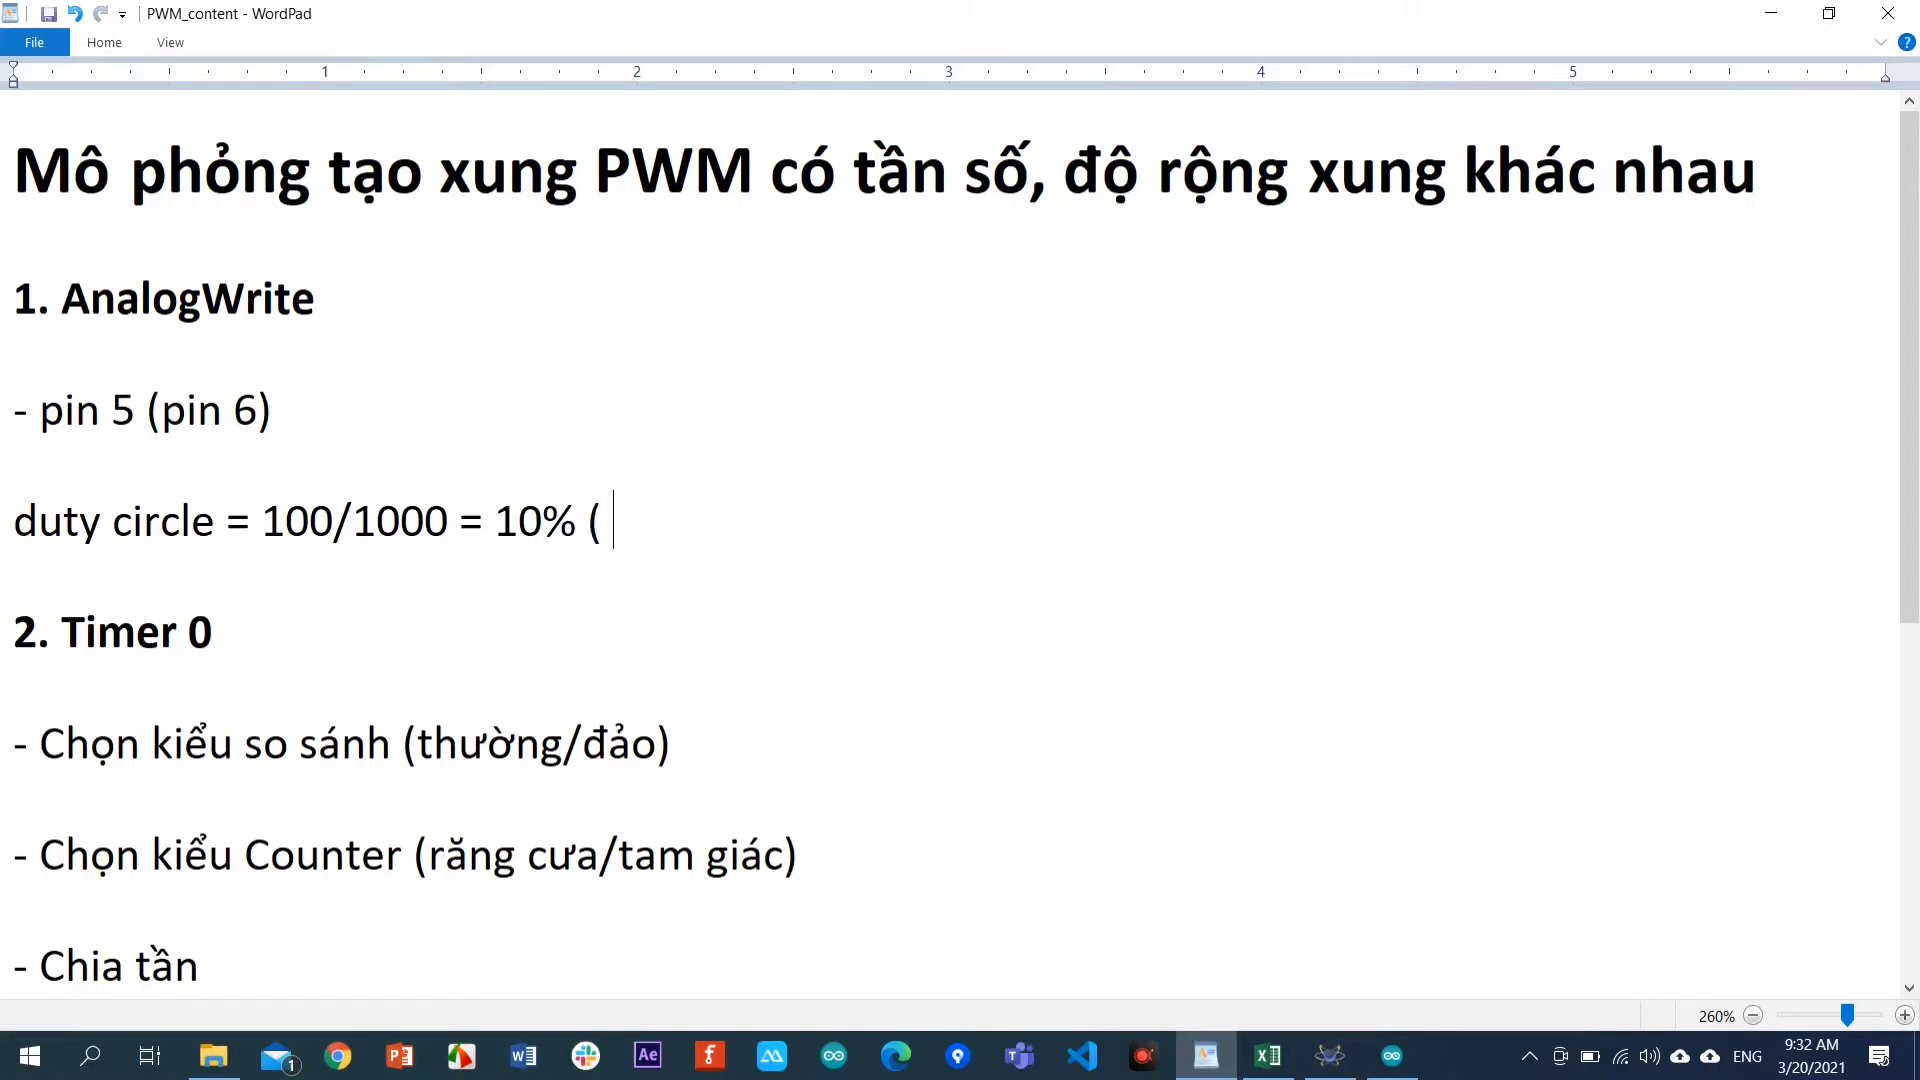
{"action": "type", "text": "25/256"}
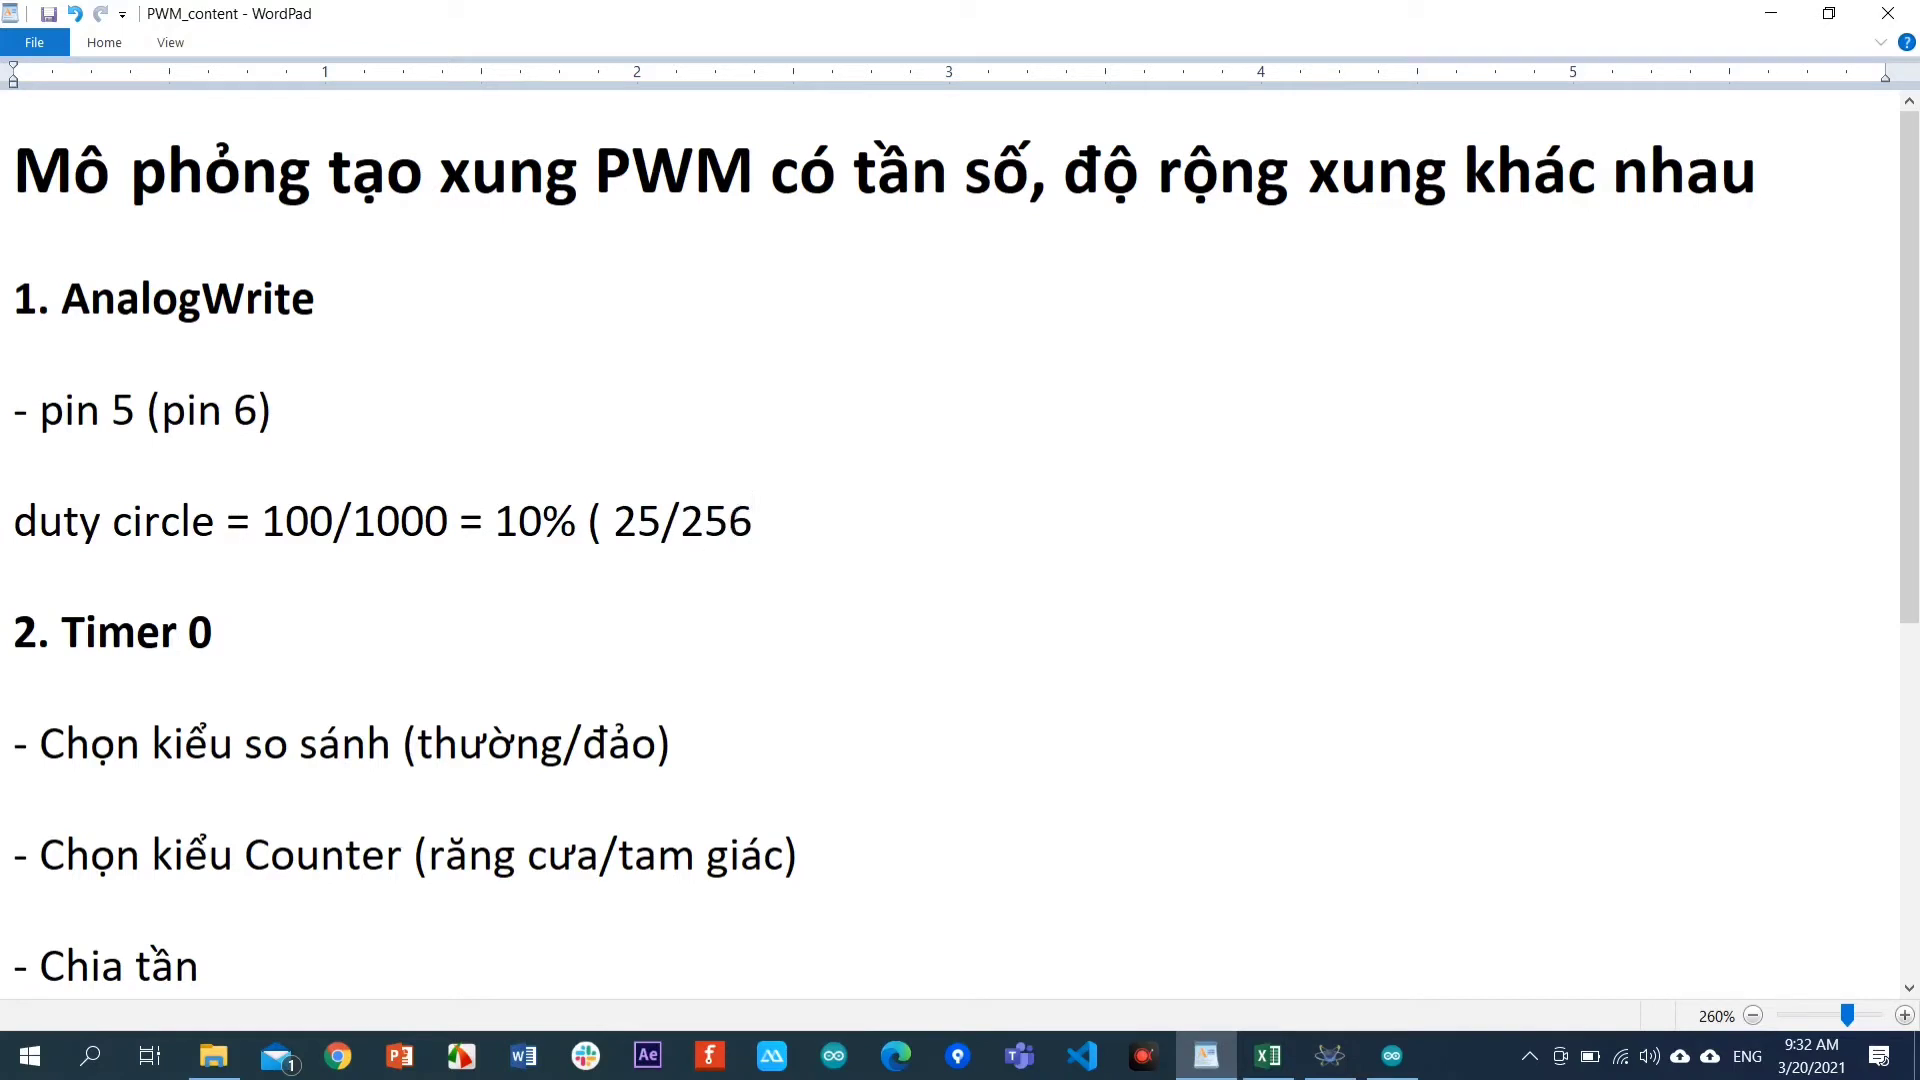
{"action": "type", "text": " = 10%)"}
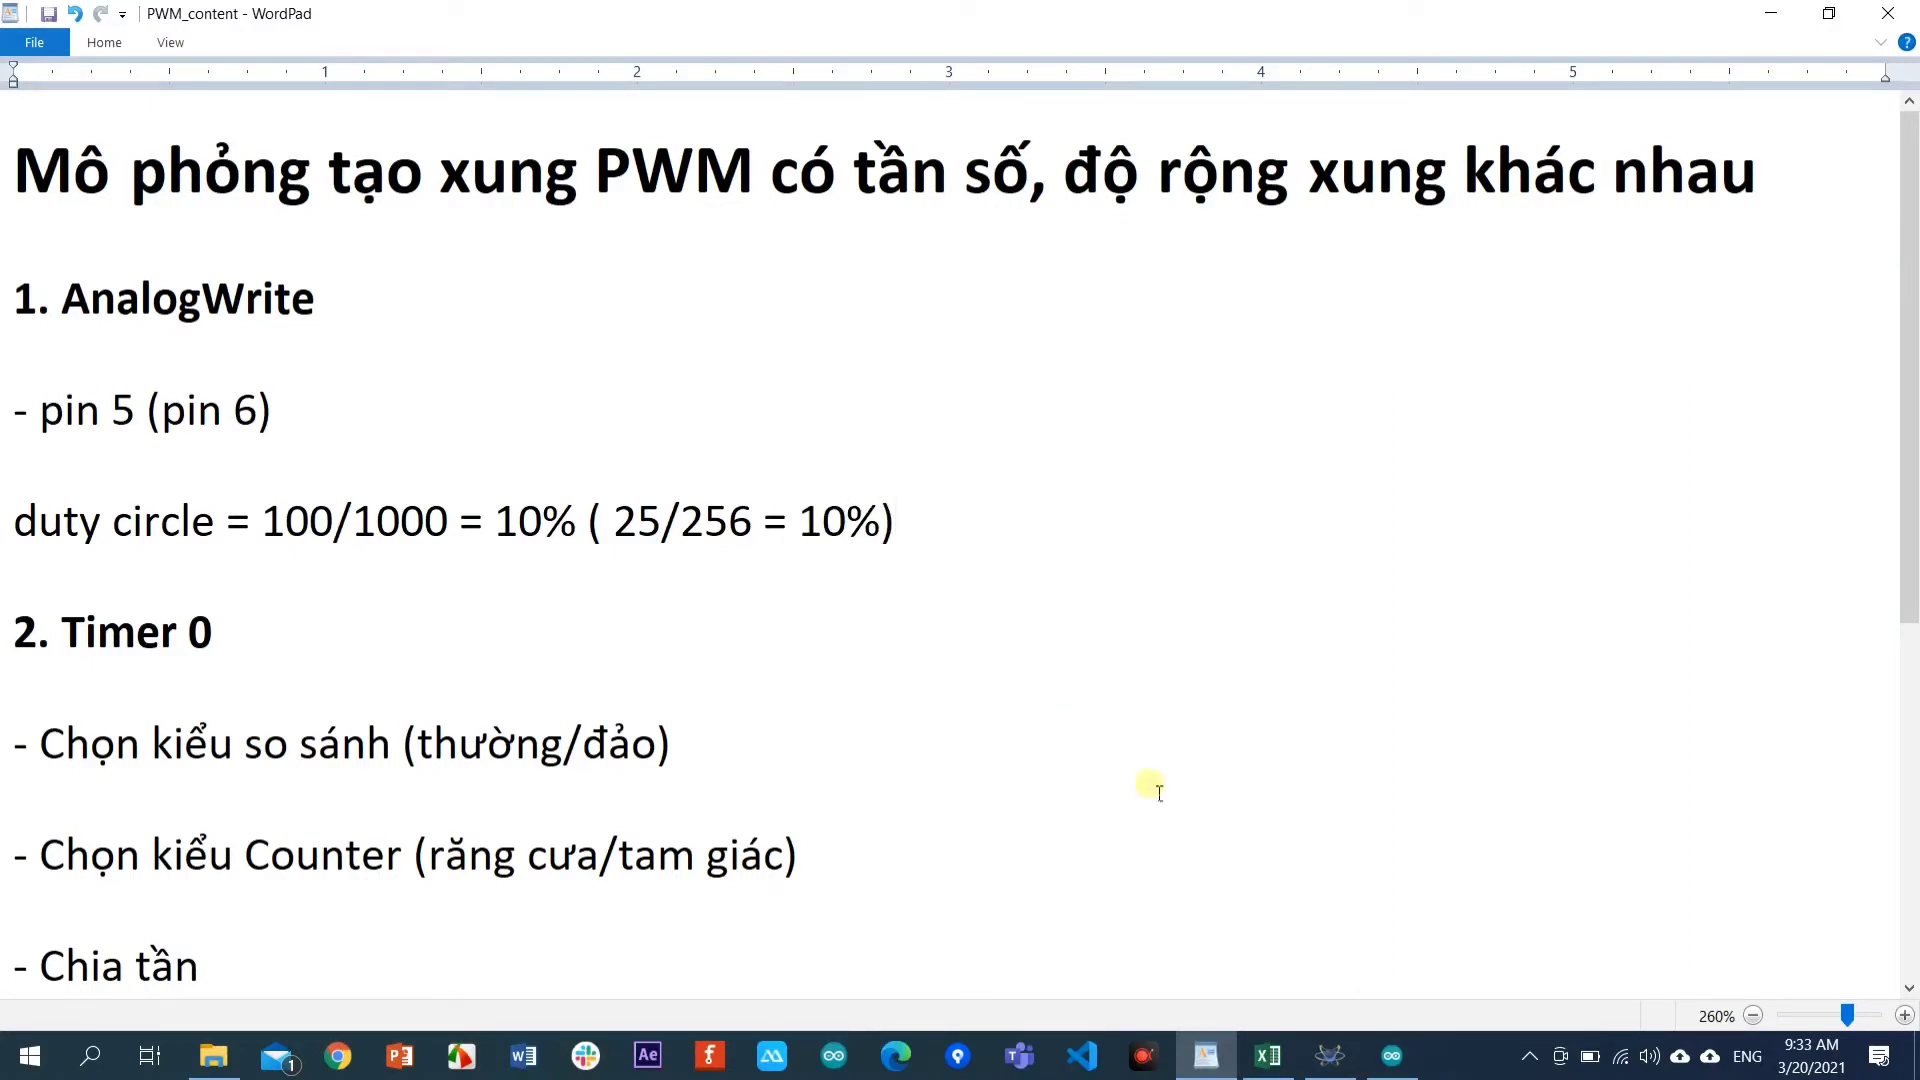
Switch to the Arduino IDE and check the second analogWrite argument against the duty circle line in WordPad.
{"action": "left_click", "coordinate": [1385, 1063]}
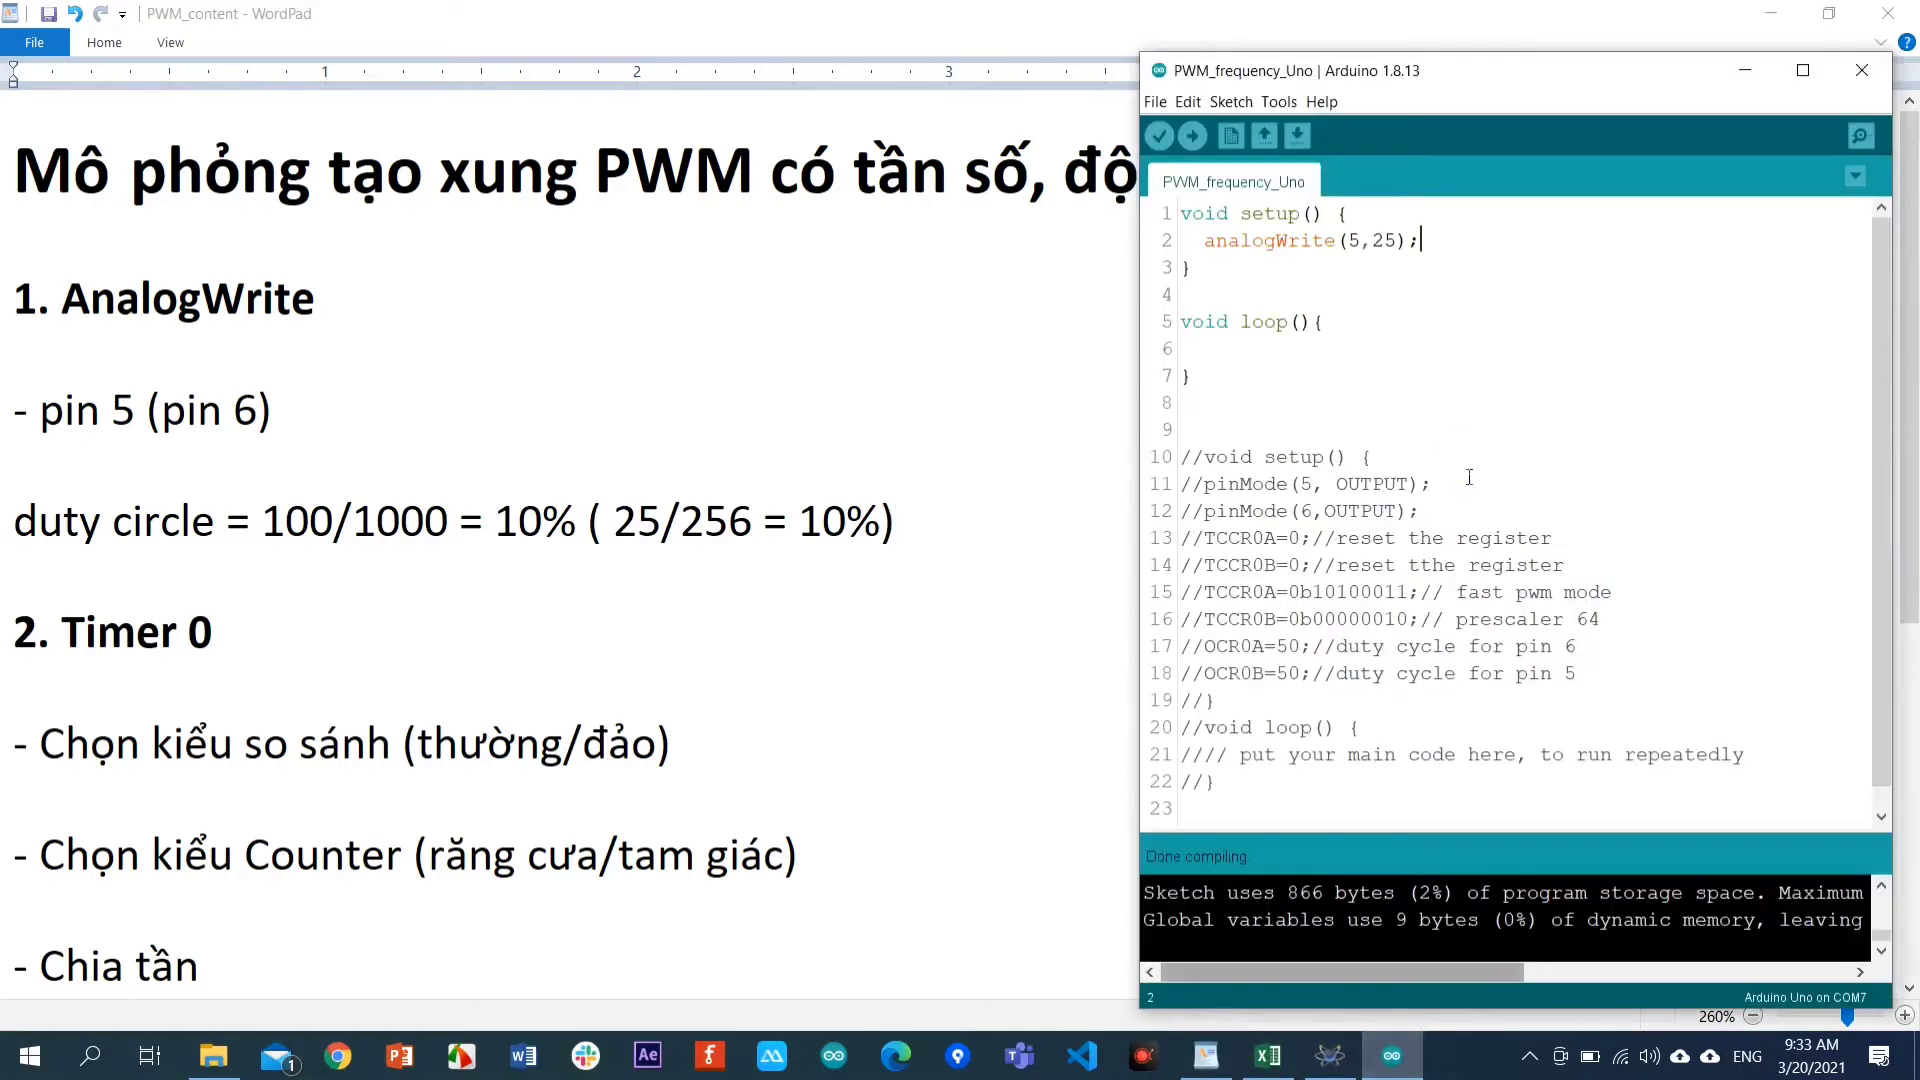
{"action": "double_click", "coordinate": [1383, 241]}
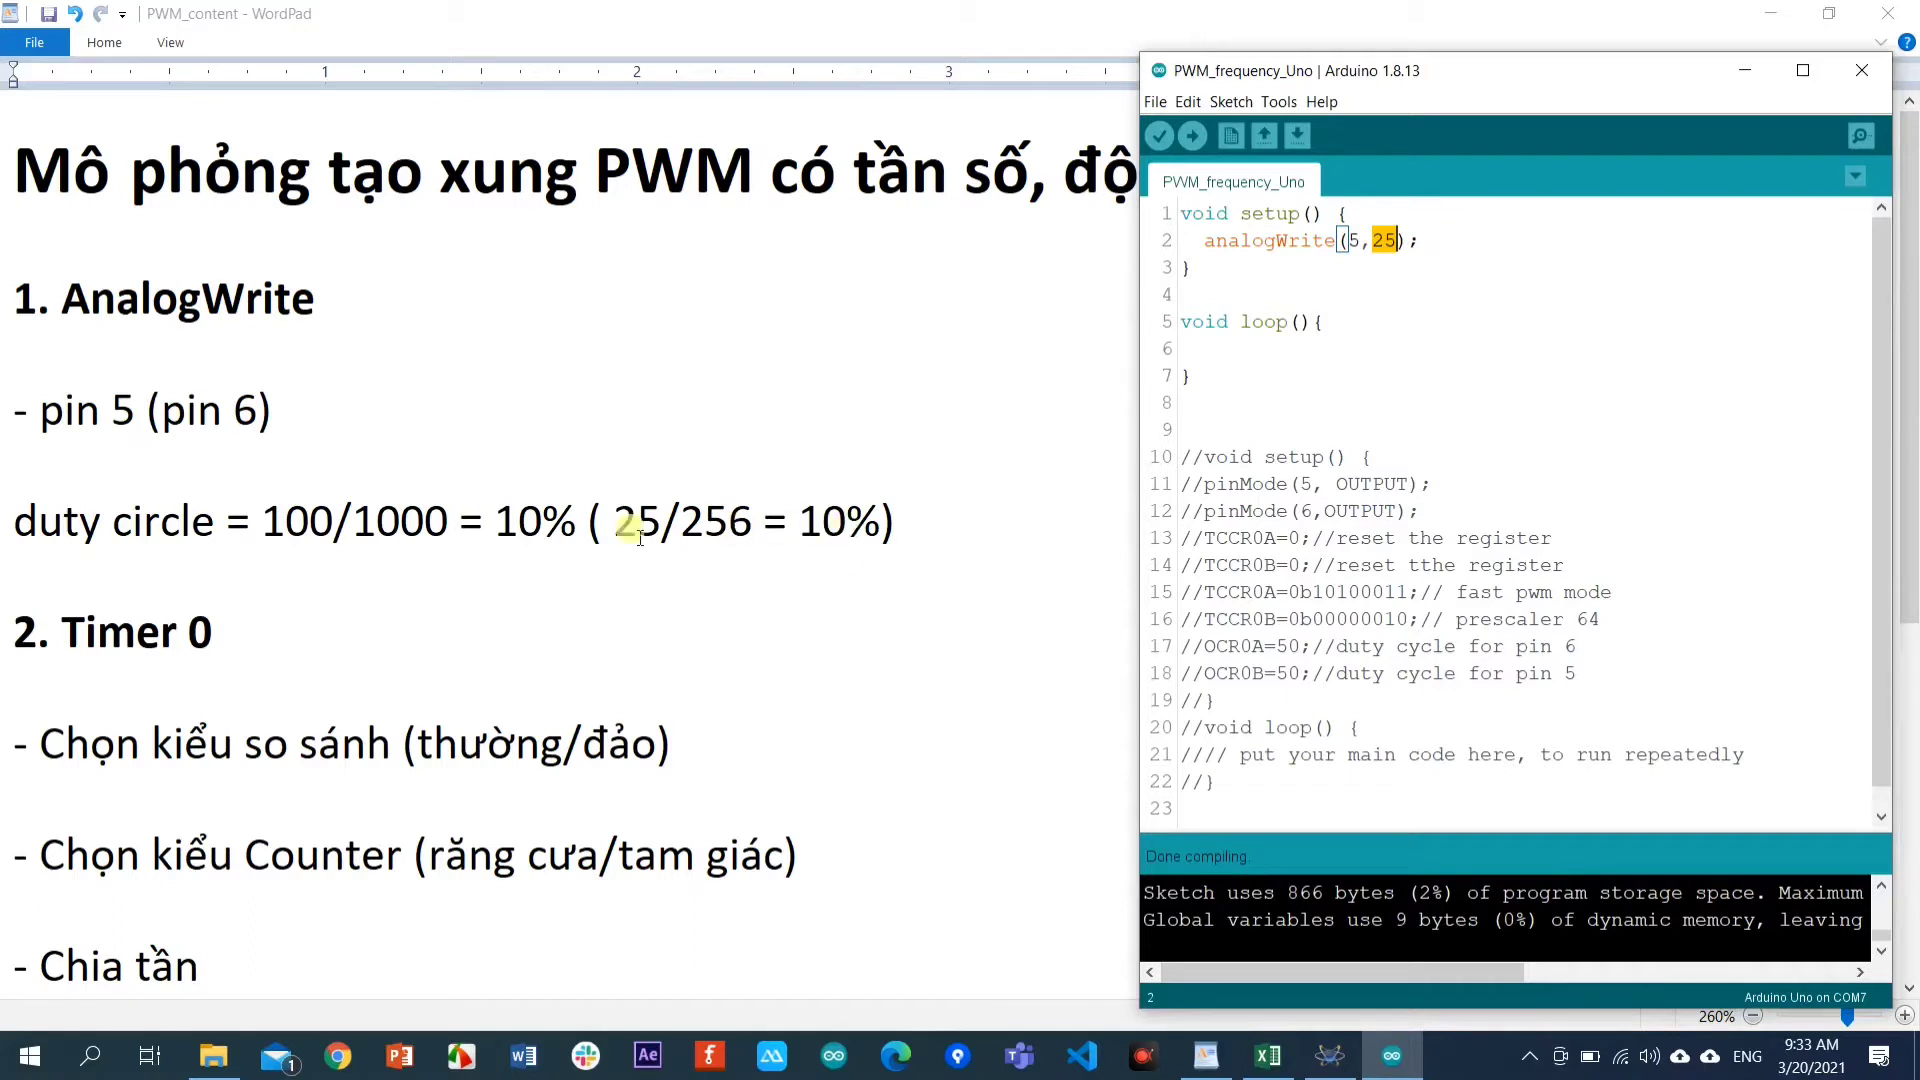
{"action": "key", "text": "alt+Tab"}
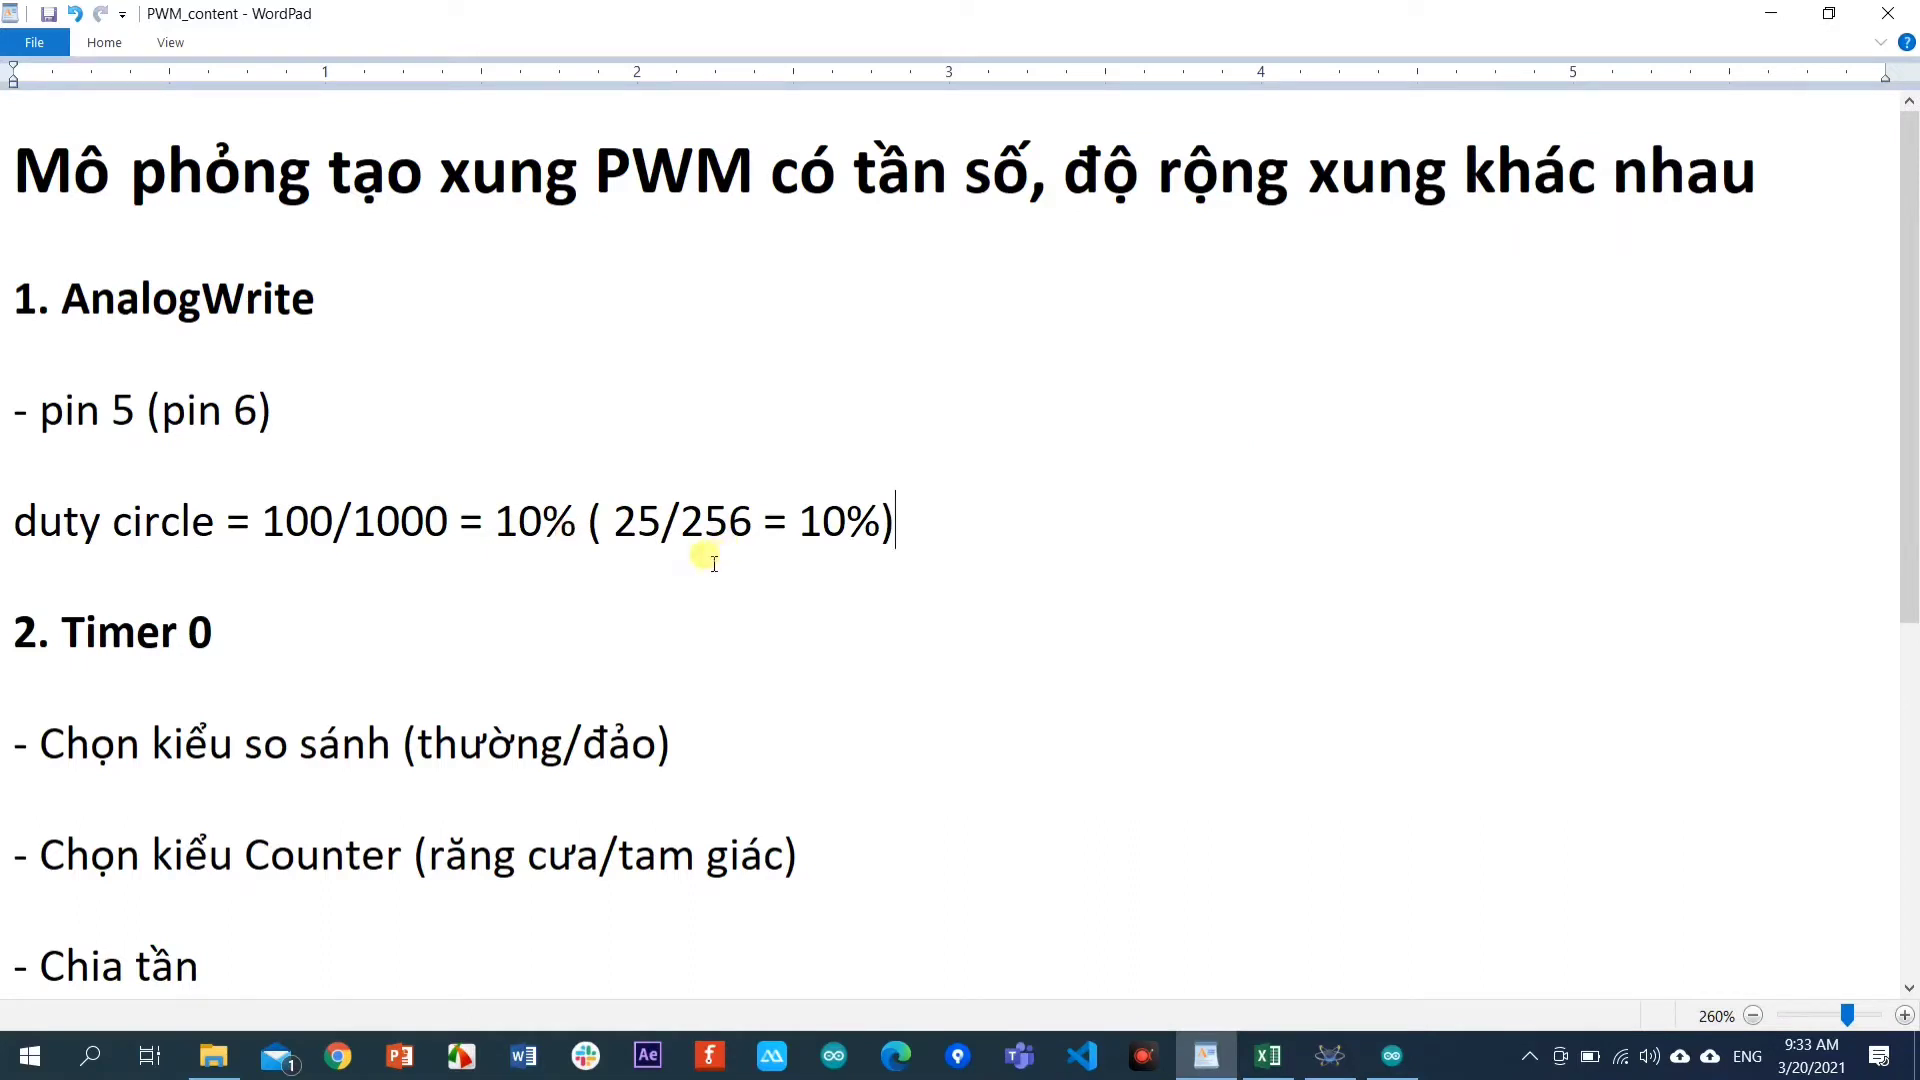
Review the Timer 0 section of the WordPad notes, highlighting its heading and reading the items below it.
{"action": "scroll", "coordinate": [258, 640], "scroll_direction": "down", "scroll_amount": 3}
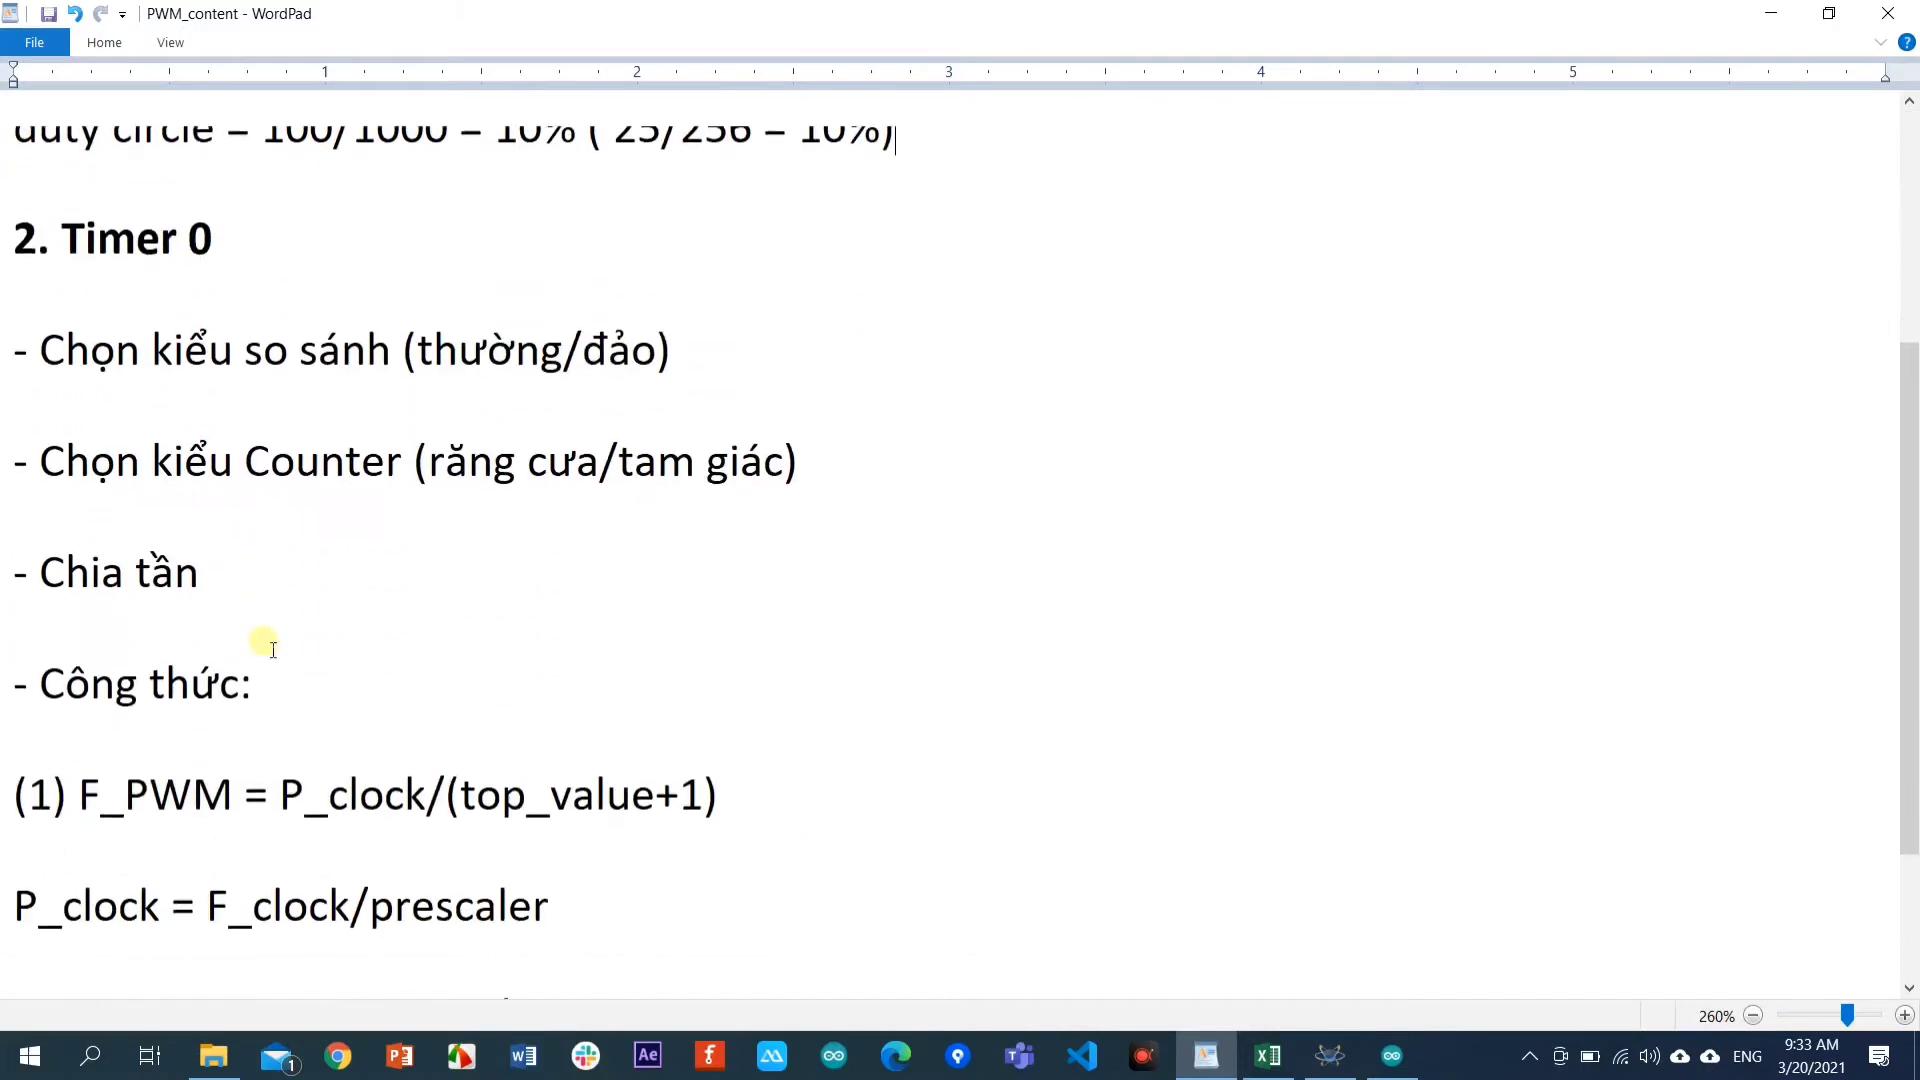
{"action": "scroll", "coordinate": [270, 648], "scroll_direction": "up", "scroll_amount": 2}
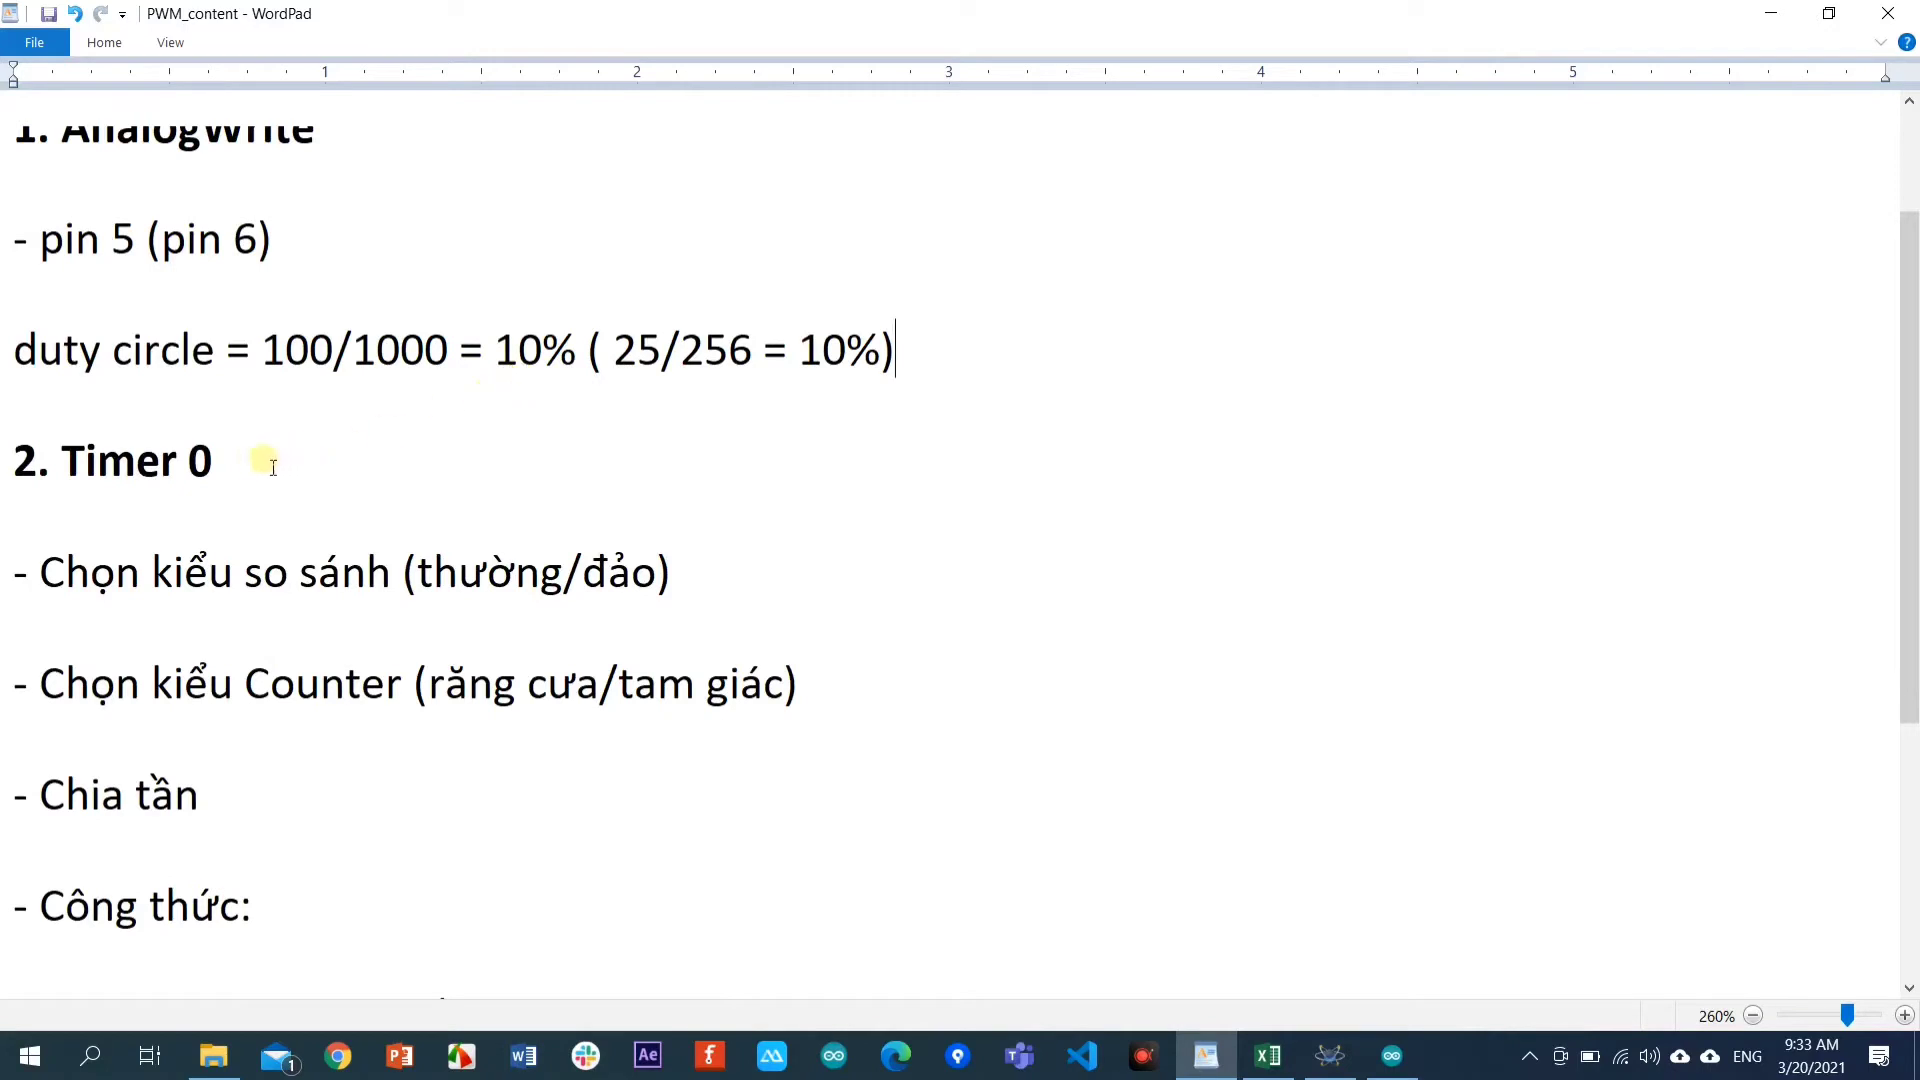
{"action": "left_click_drag", "start_coordinate": [245, 460], "coordinate": [62, 462]}
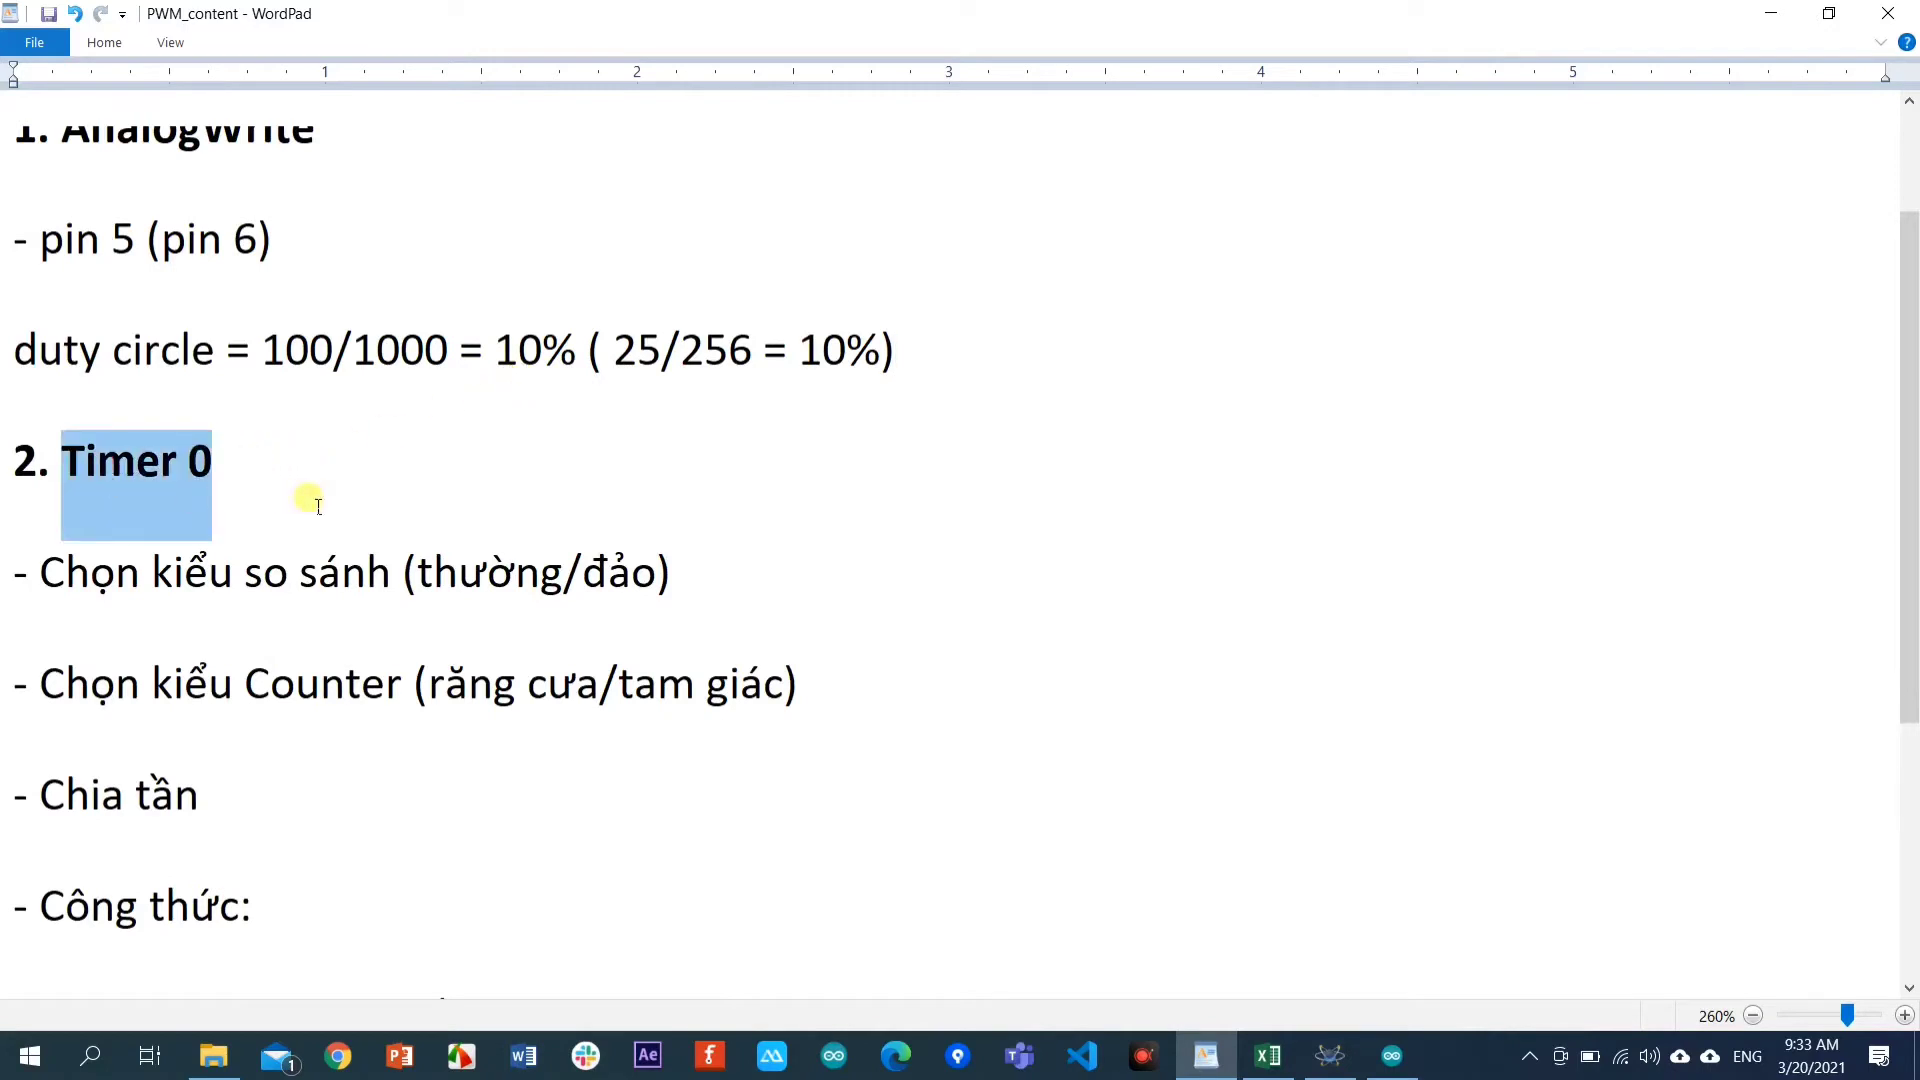
{"action": "scroll", "coordinate": [300, 488], "scroll_direction": "down", "scroll_amount": 2}
{"action": "scroll", "coordinate": [300, 470], "scroll_direction": "up", "scroll_amount": 1}
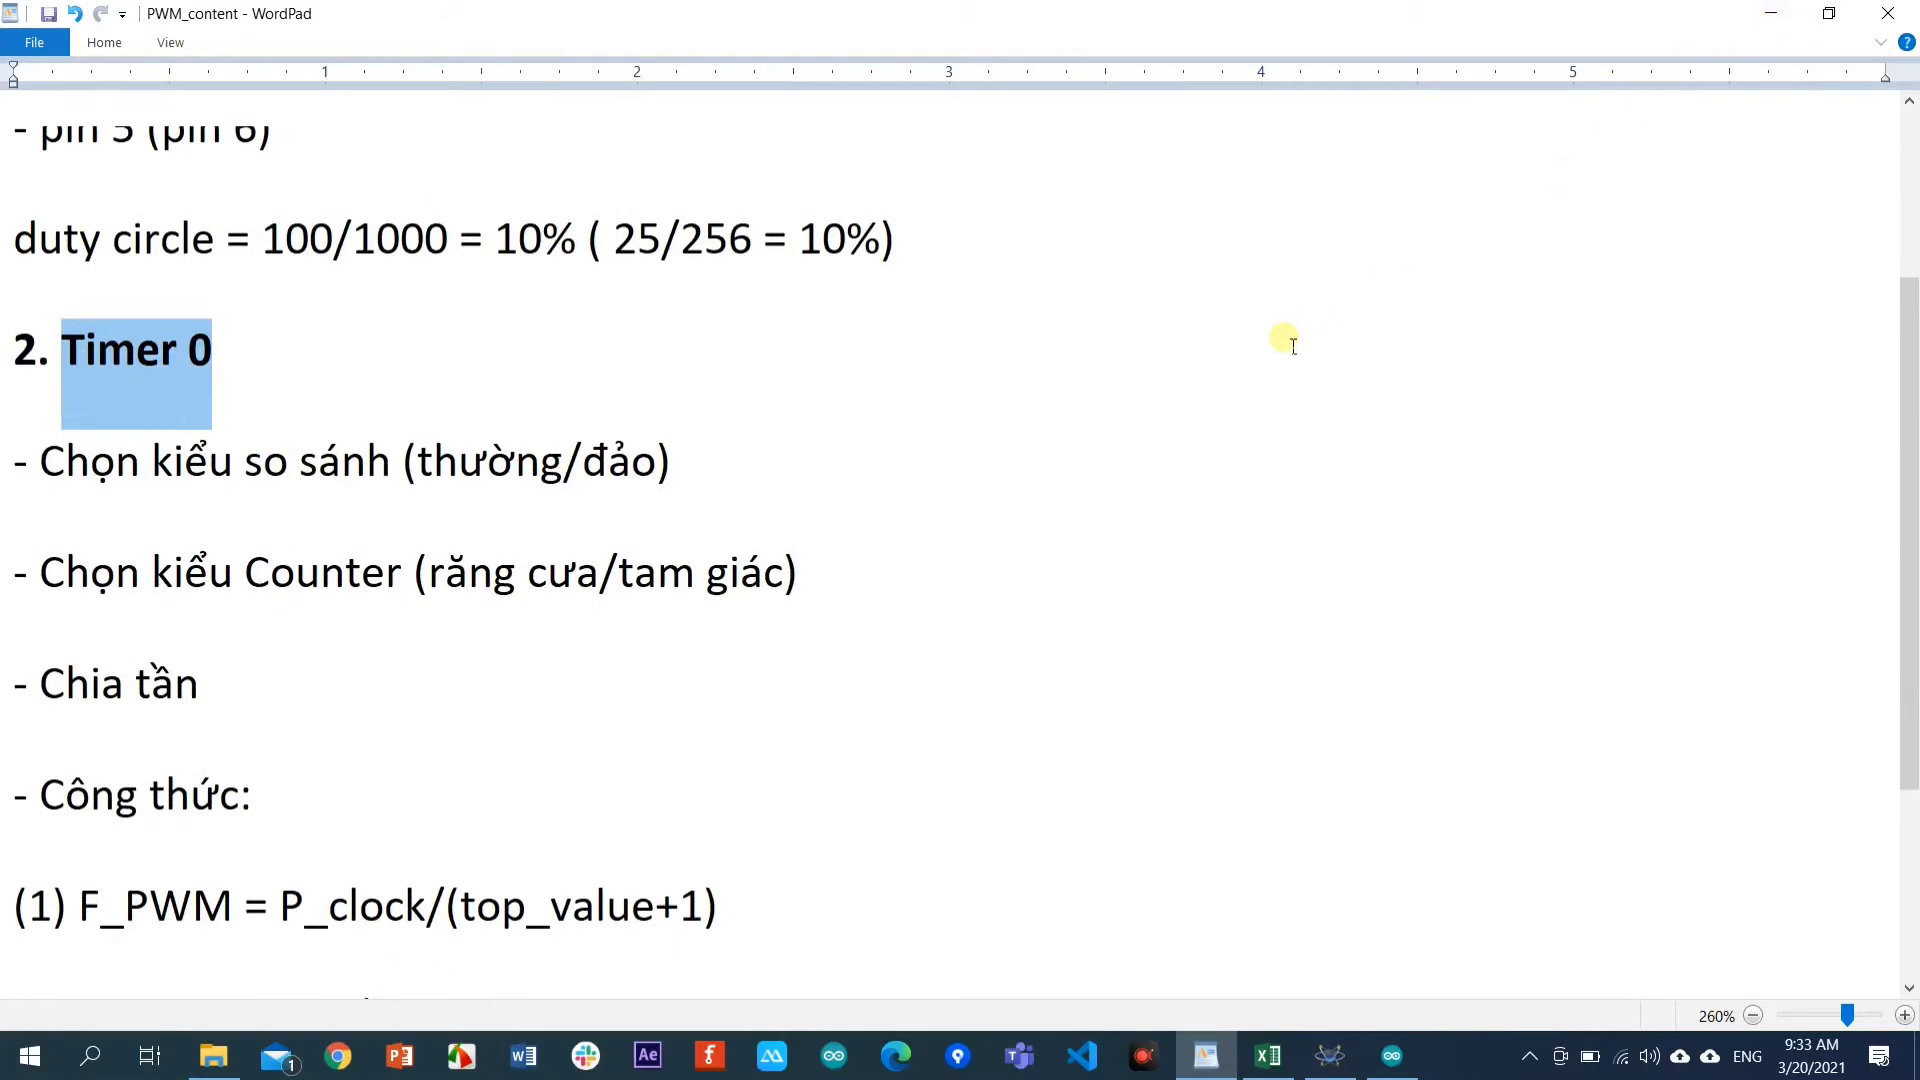
Switch to the PWM_frequency workbook in Excel and examine the PWM block diagram and the sawtooth counter timing chart below it.
{"action": "key", "text": "super+Down"}
{"action": "key", "text": "super+Down"}
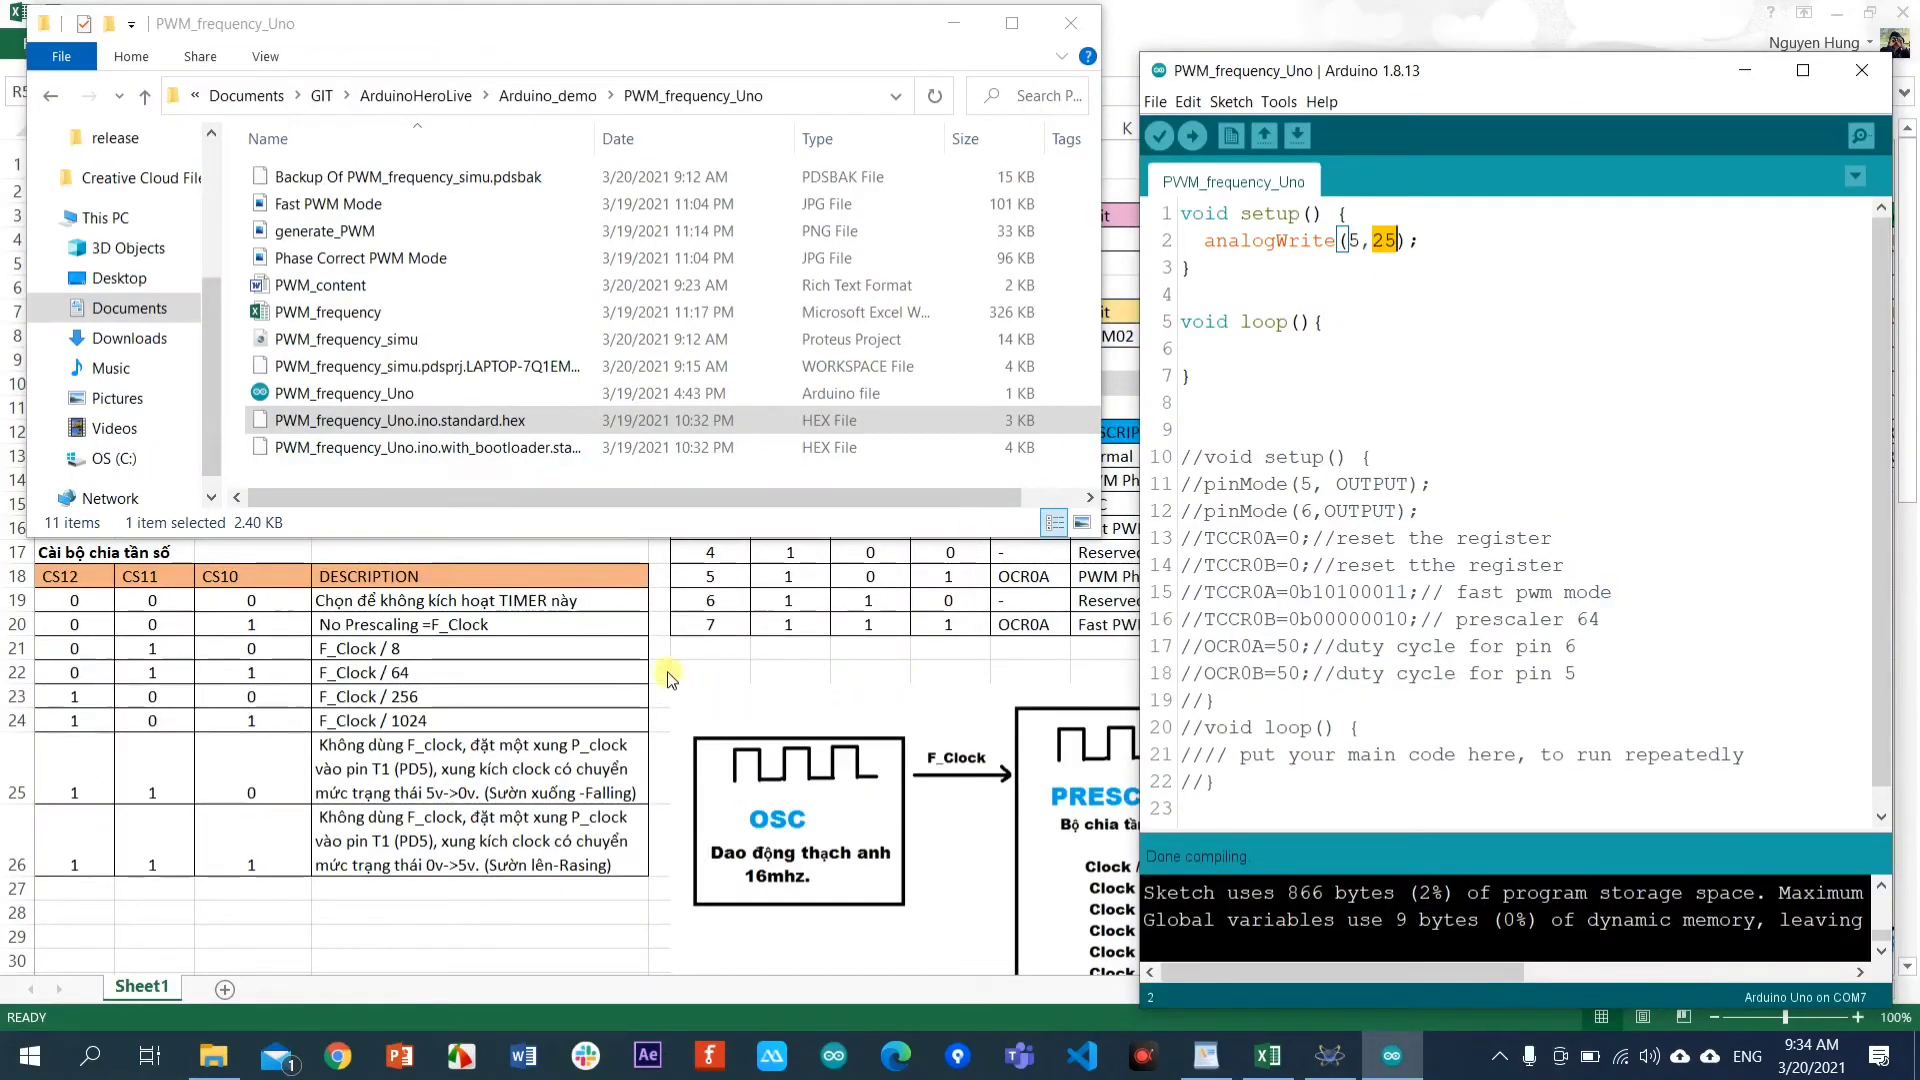
{"action": "key", "text": "alt+Tab"}
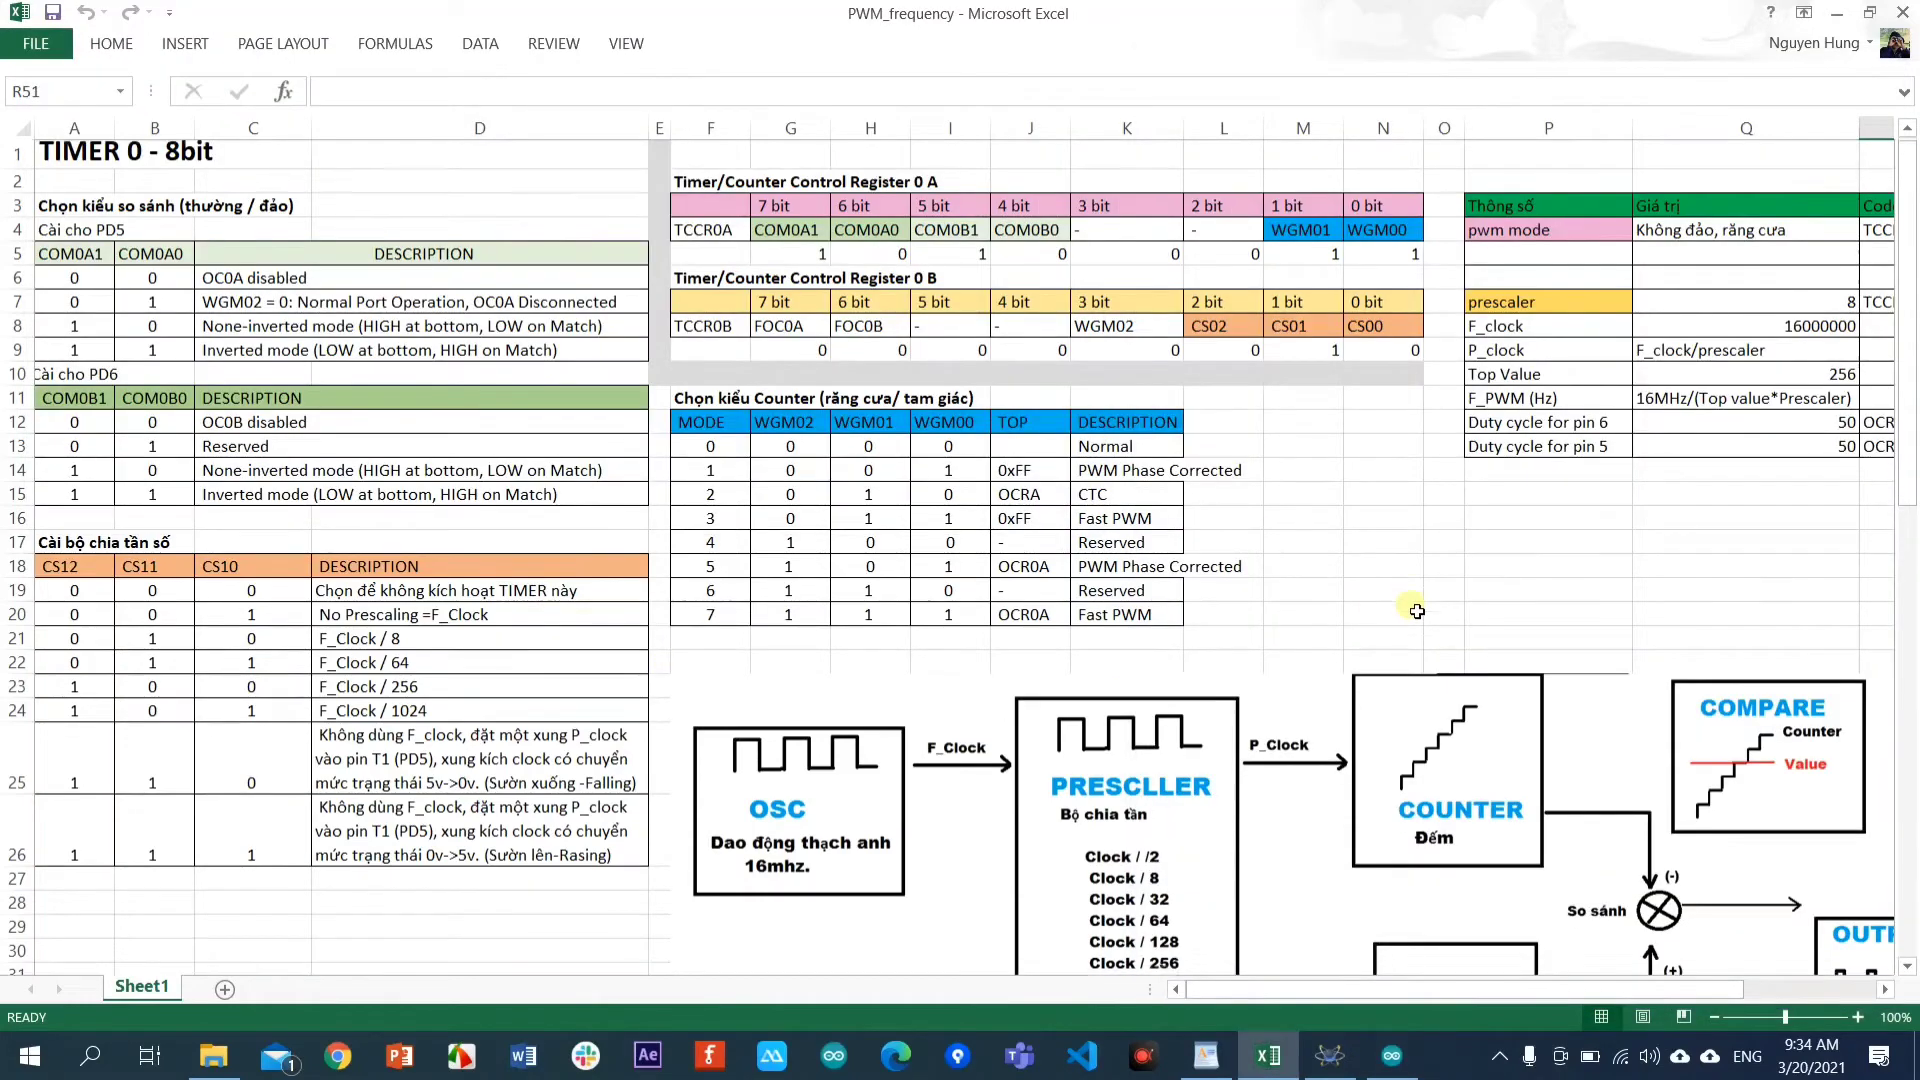
{"action": "scroll", "coordinate": [1417, 611], "scroll_direction": "down", "scroll_amount": 4}
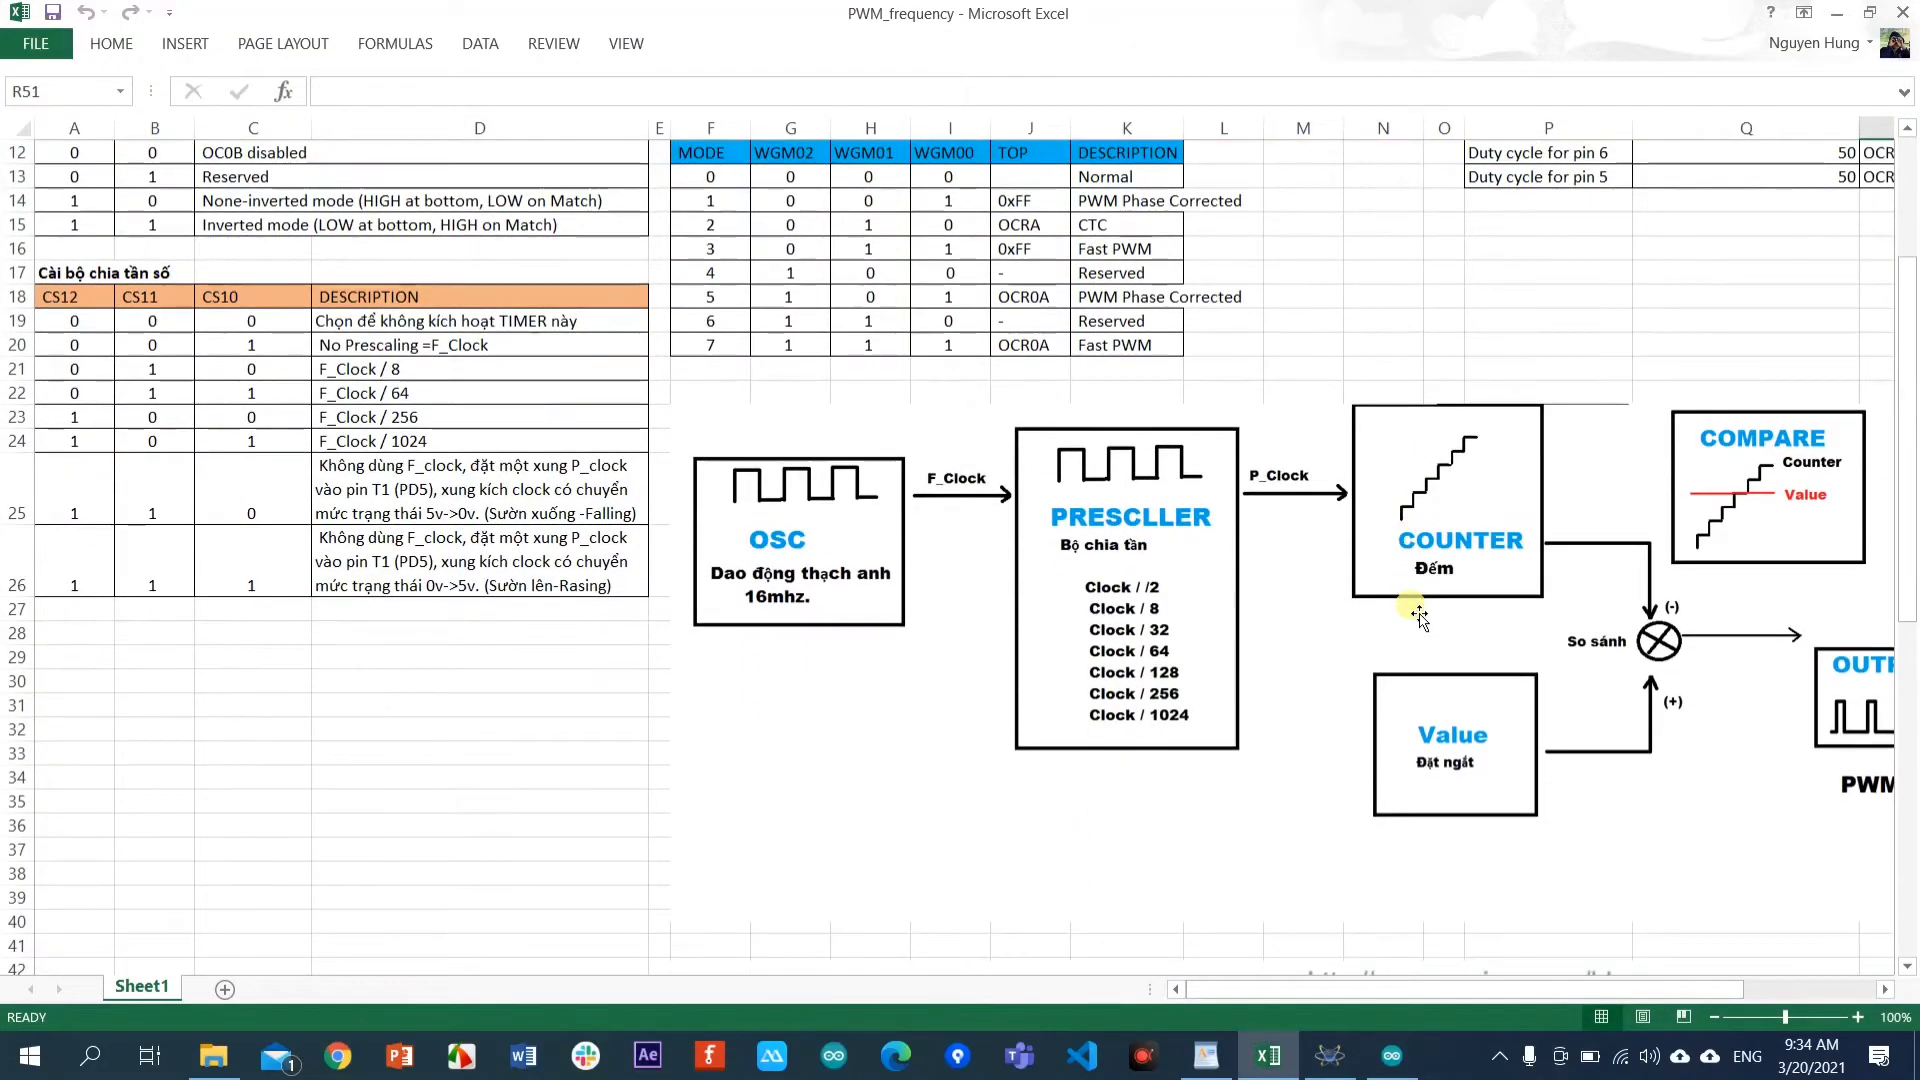
{"action": "left_click_drag", "start_coordinate": [1366, 988], "coordinate": [1456, 988]}
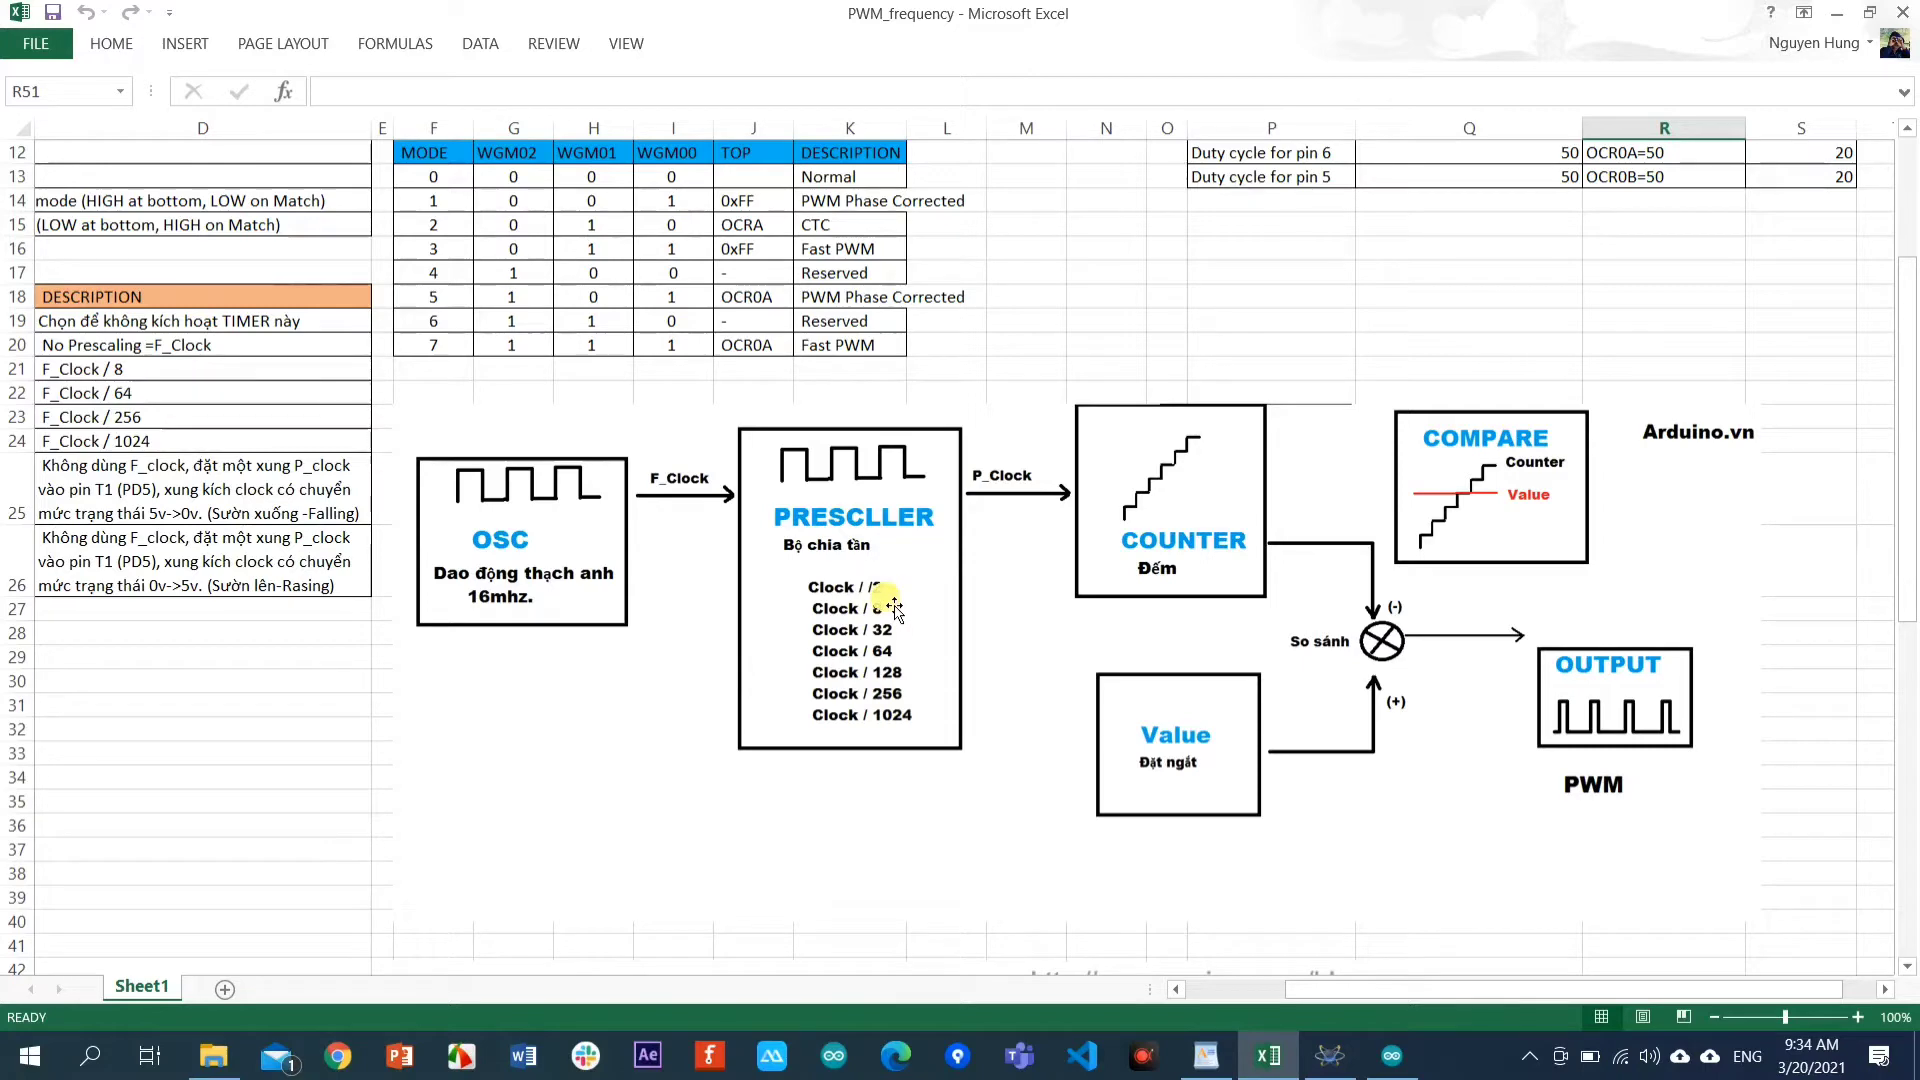
{"action": "left_click_drag", "start_coordinate": [1400, 989], "coordinate": [1440, 981]}
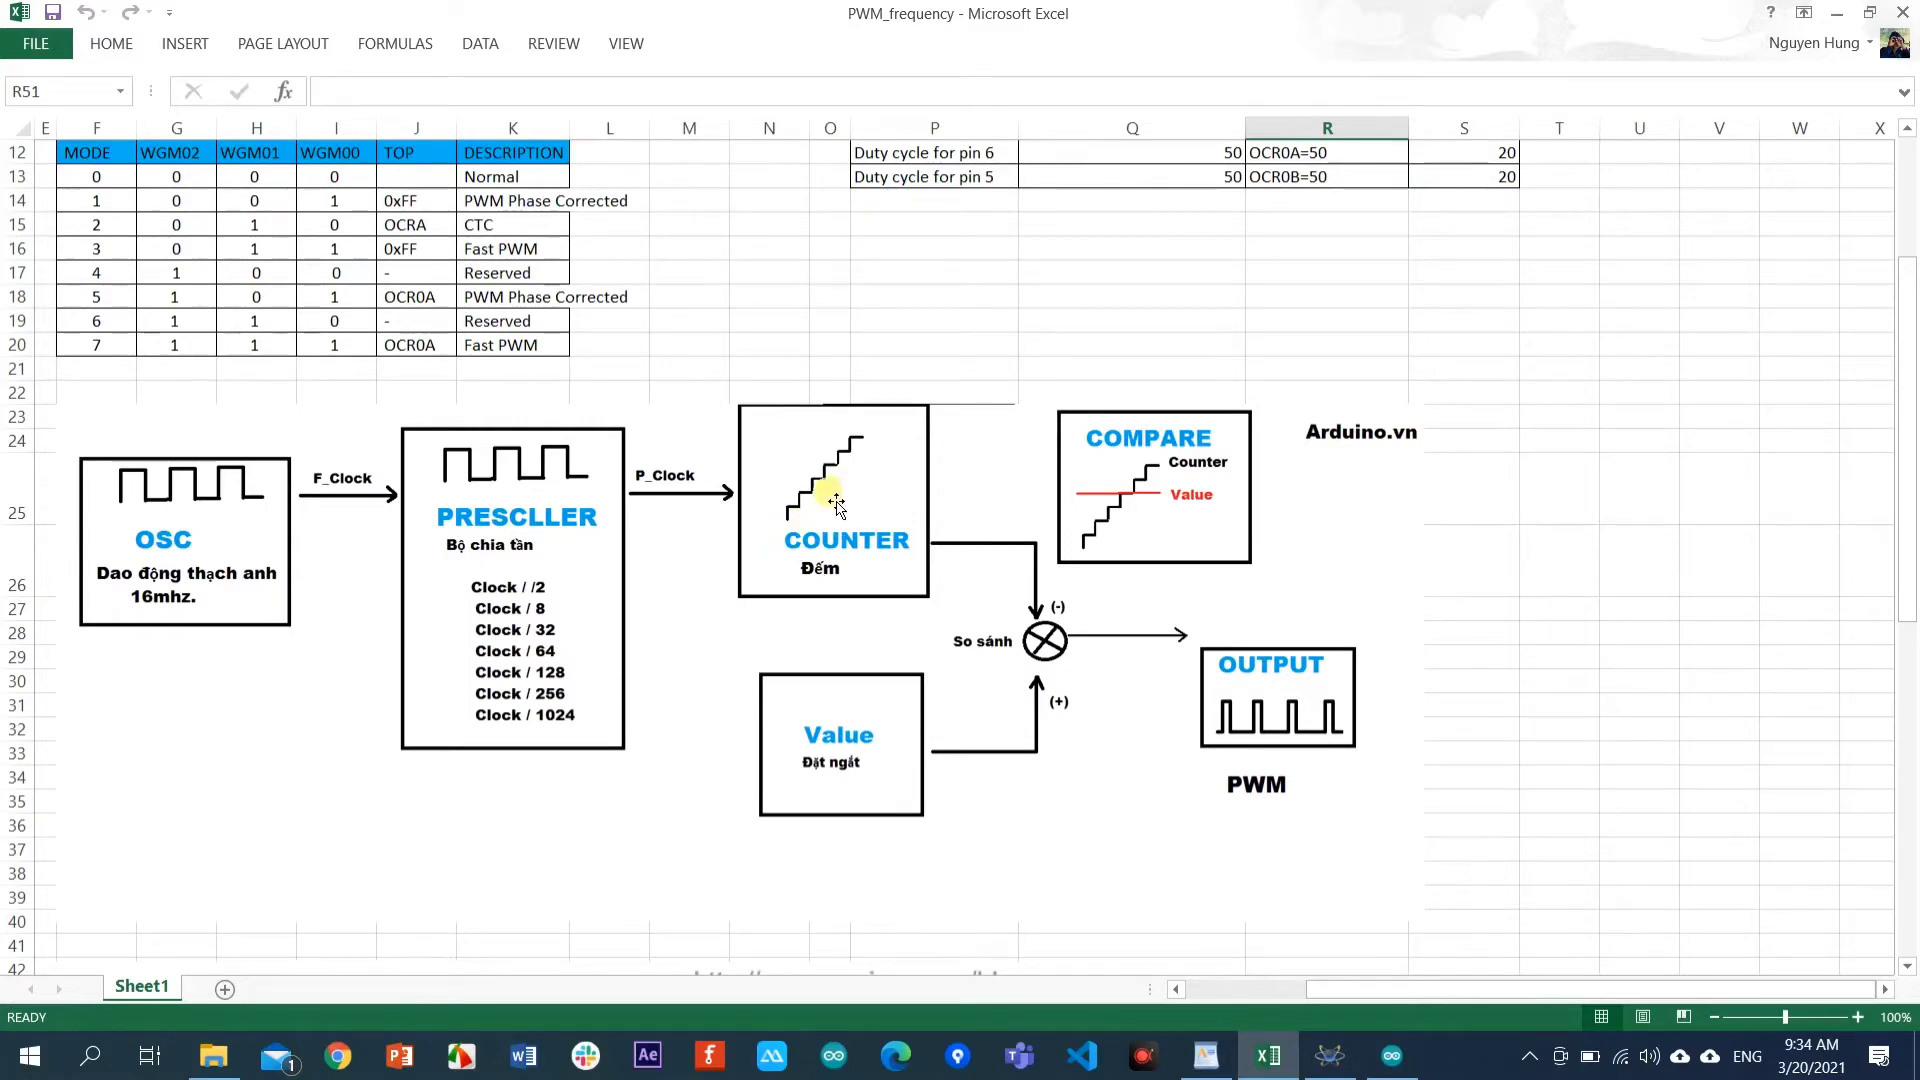
{"action": "scroll", "coordinate": [668, 714], "scroll_direction": "down", "scroll_amount": 1}
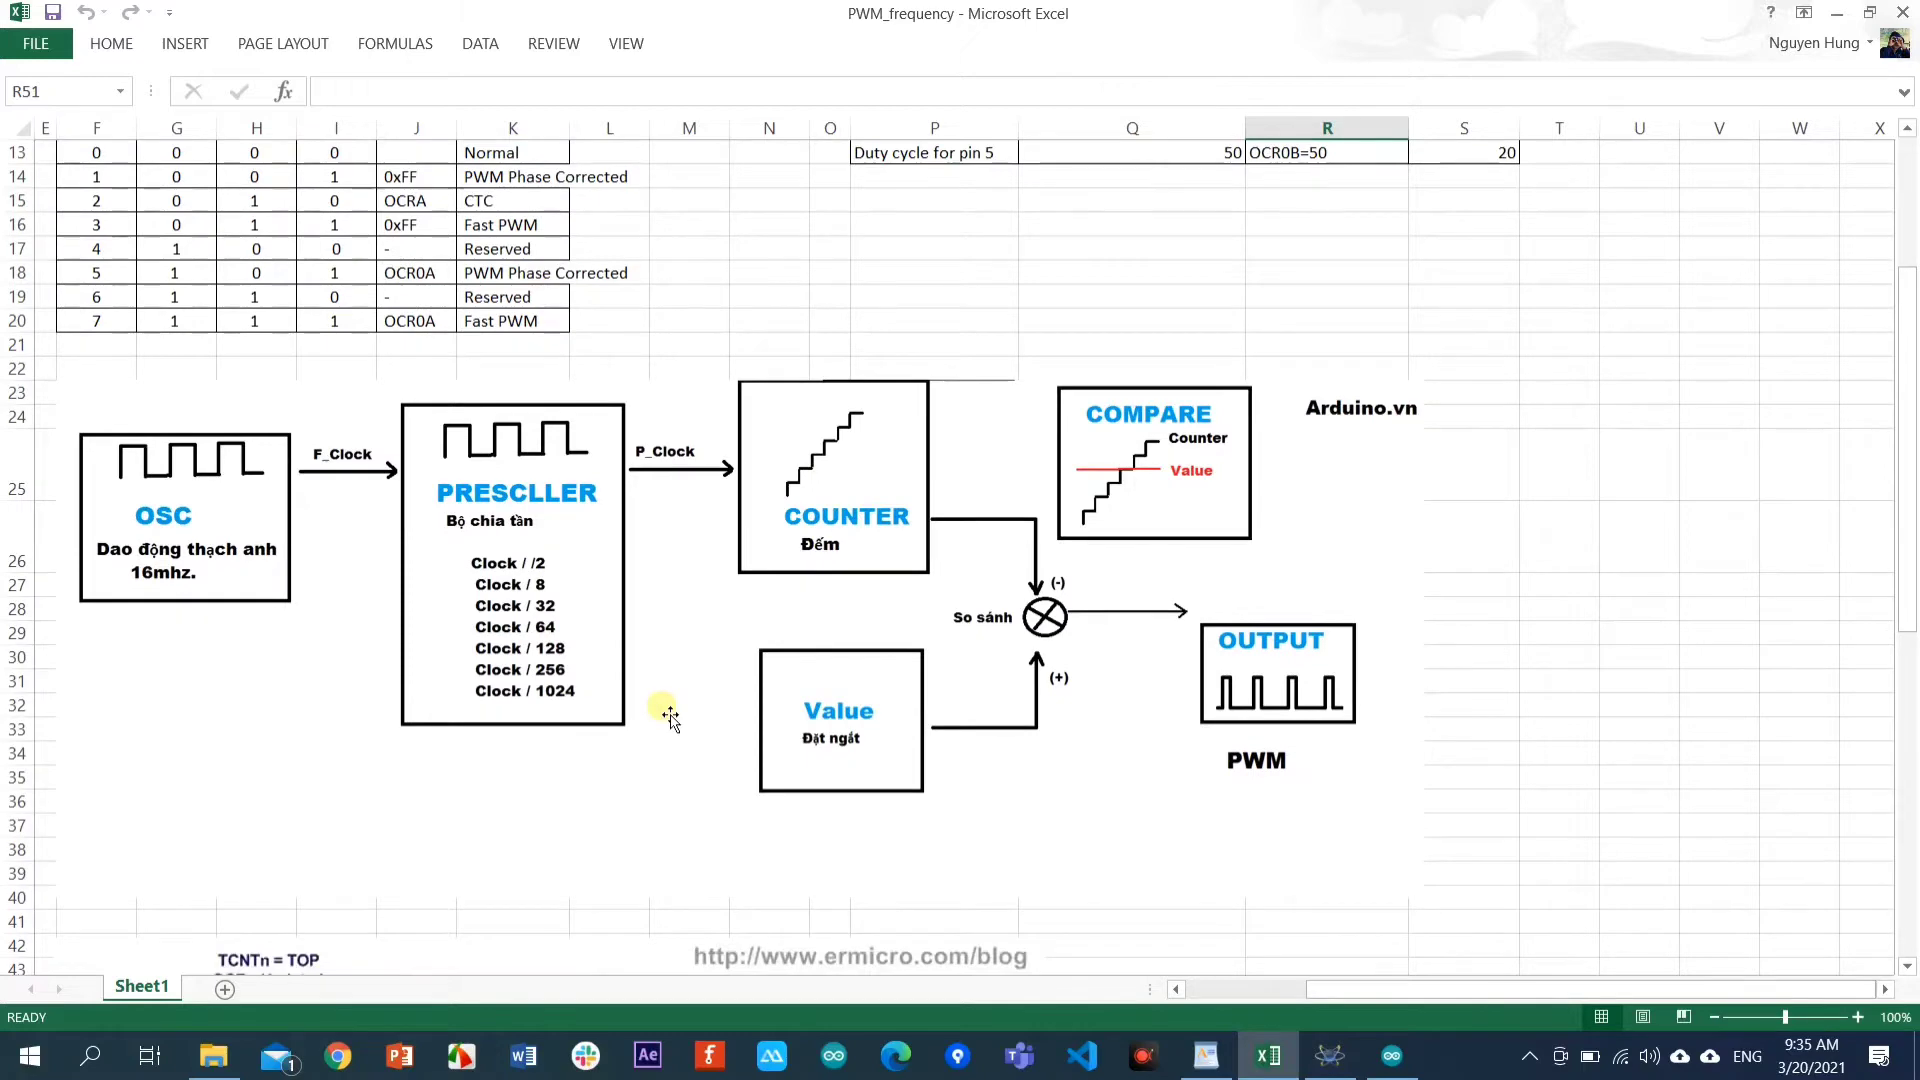
{"action": "scroll", "coordinate": [668, 714], "scroll_direction": "down", "scroll_amount": 3}
{"action": "scroll", "coordinate": [668, 714], "scroll_direction": "down", "scroll_amount": 3}
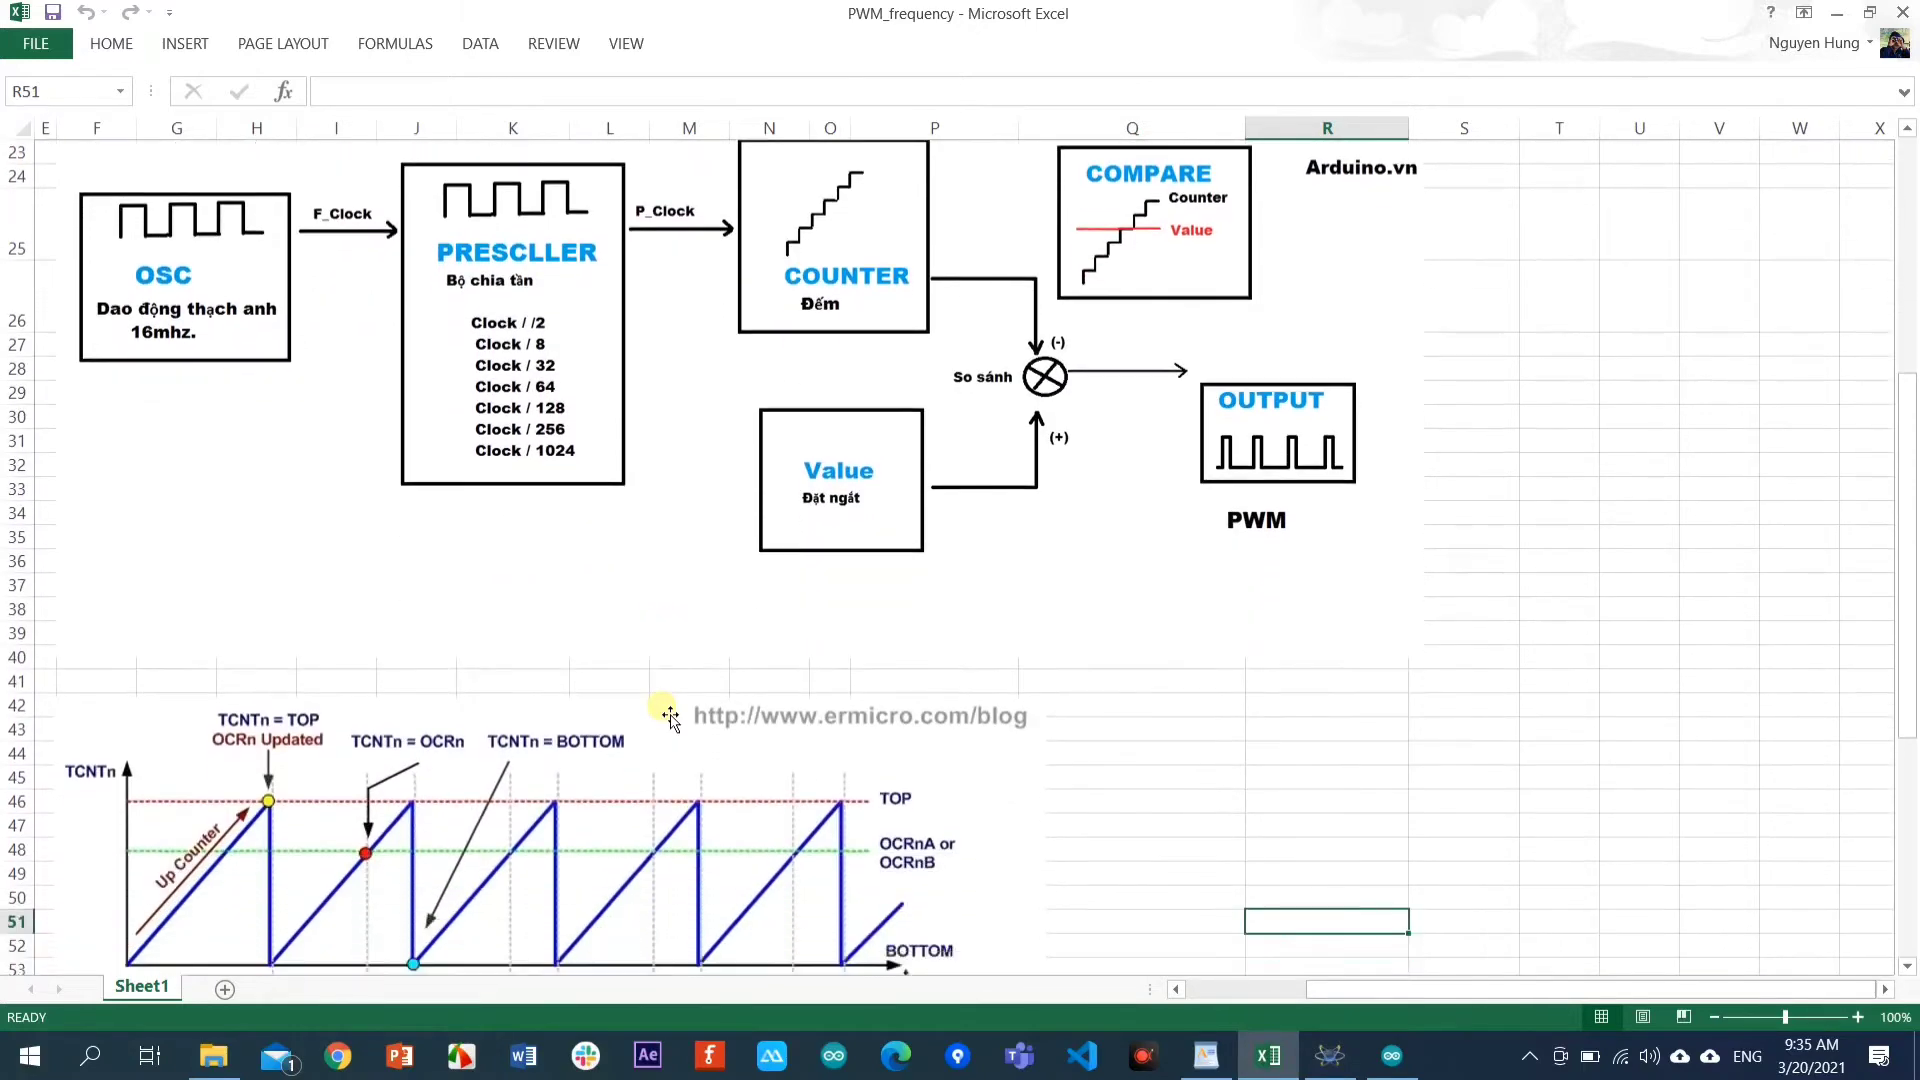
{"action": "scroll", "coordinate": [668, 714], "scroll_direction": "down", "scroll_amount": 1}
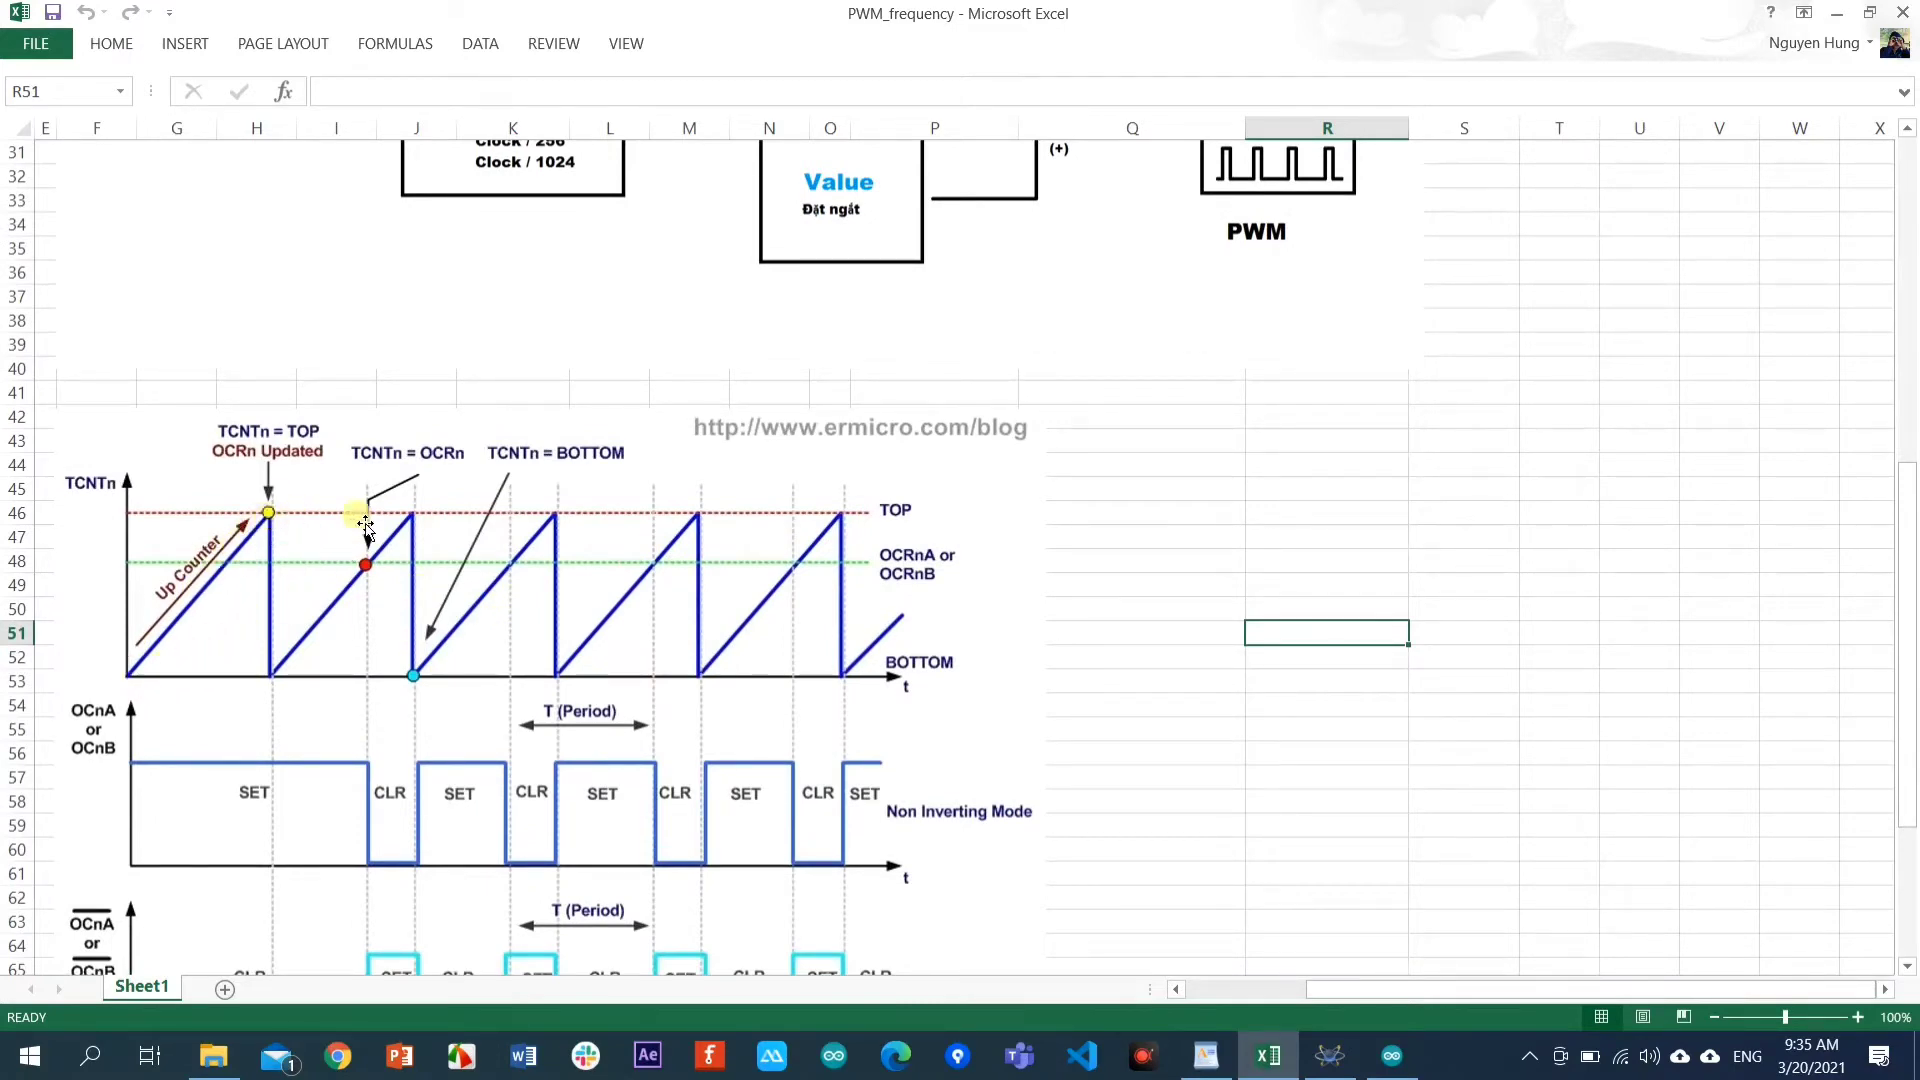
Enter 255 in cell Q46, beside the TOP line of the counter timing chart.
{"action": "left_click", "coordinate": [1098, 516]}
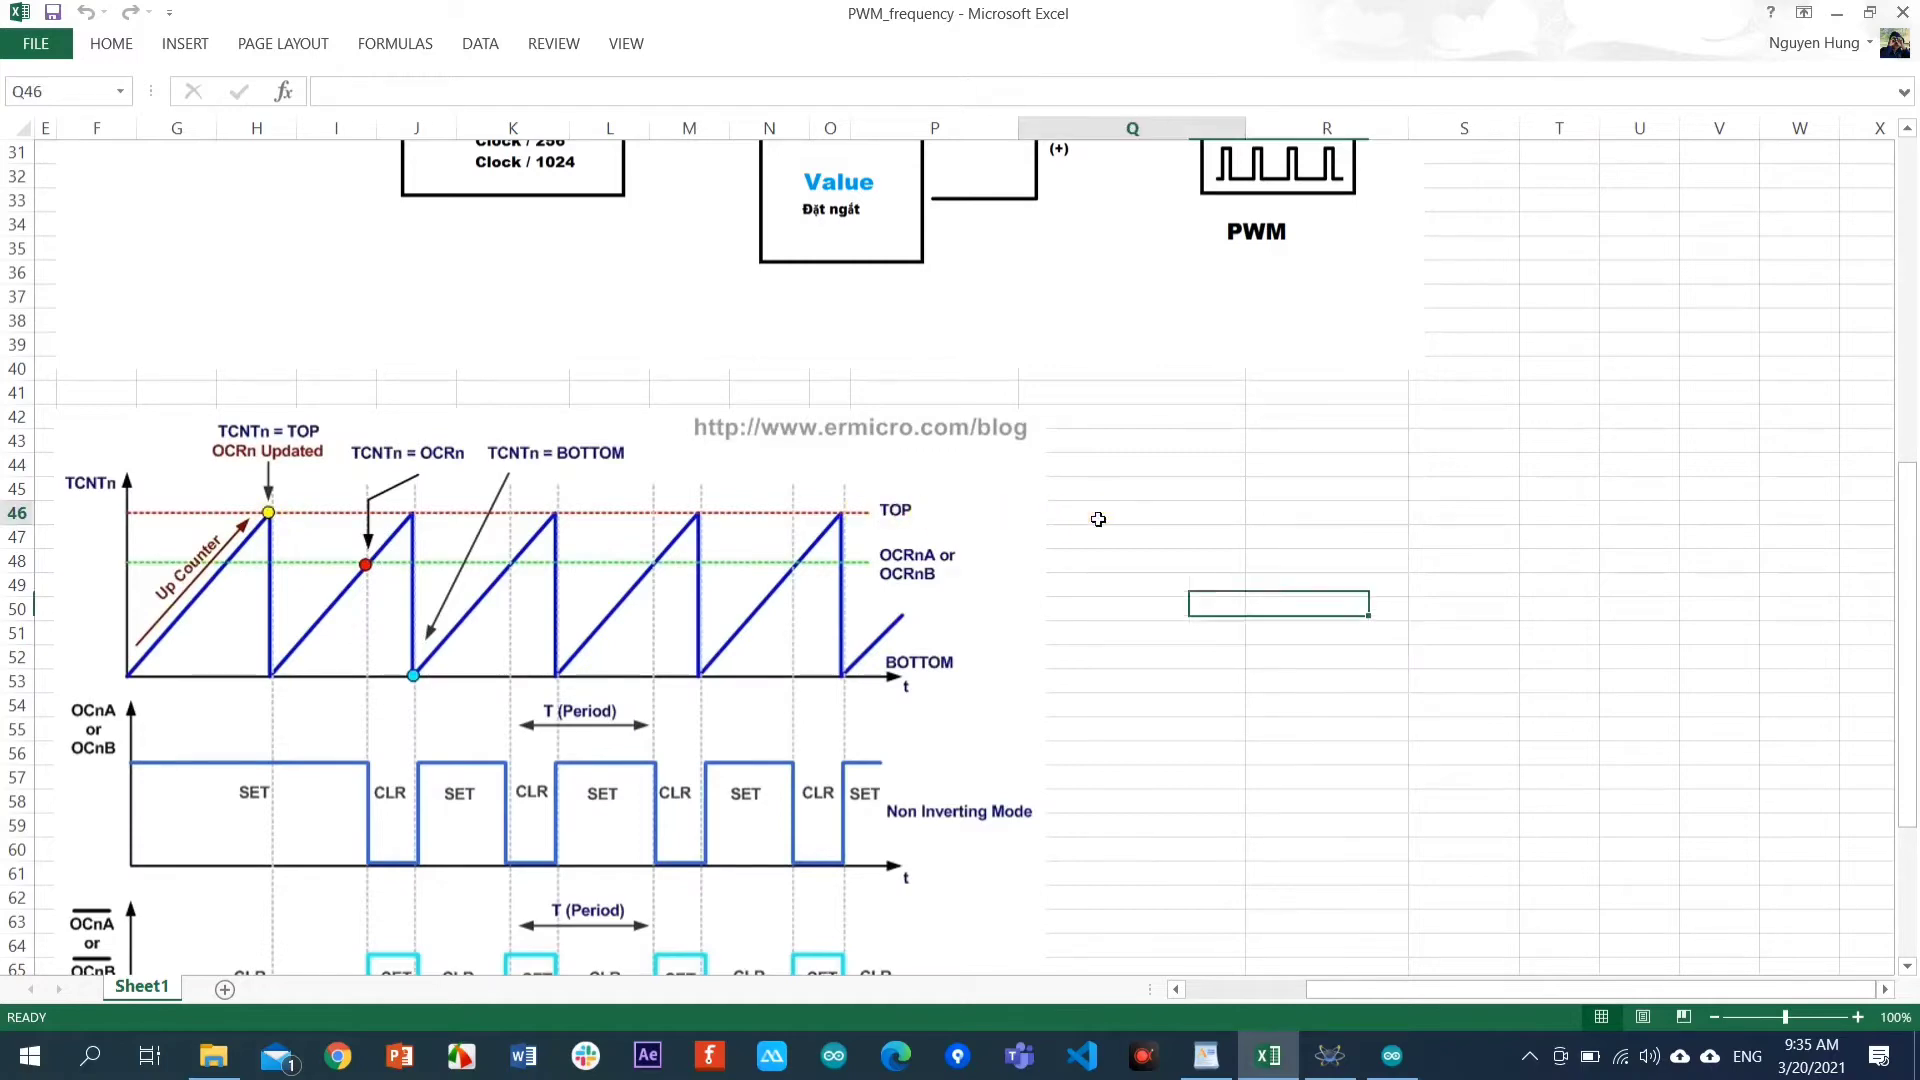
{"action": "type", "text": "2"}
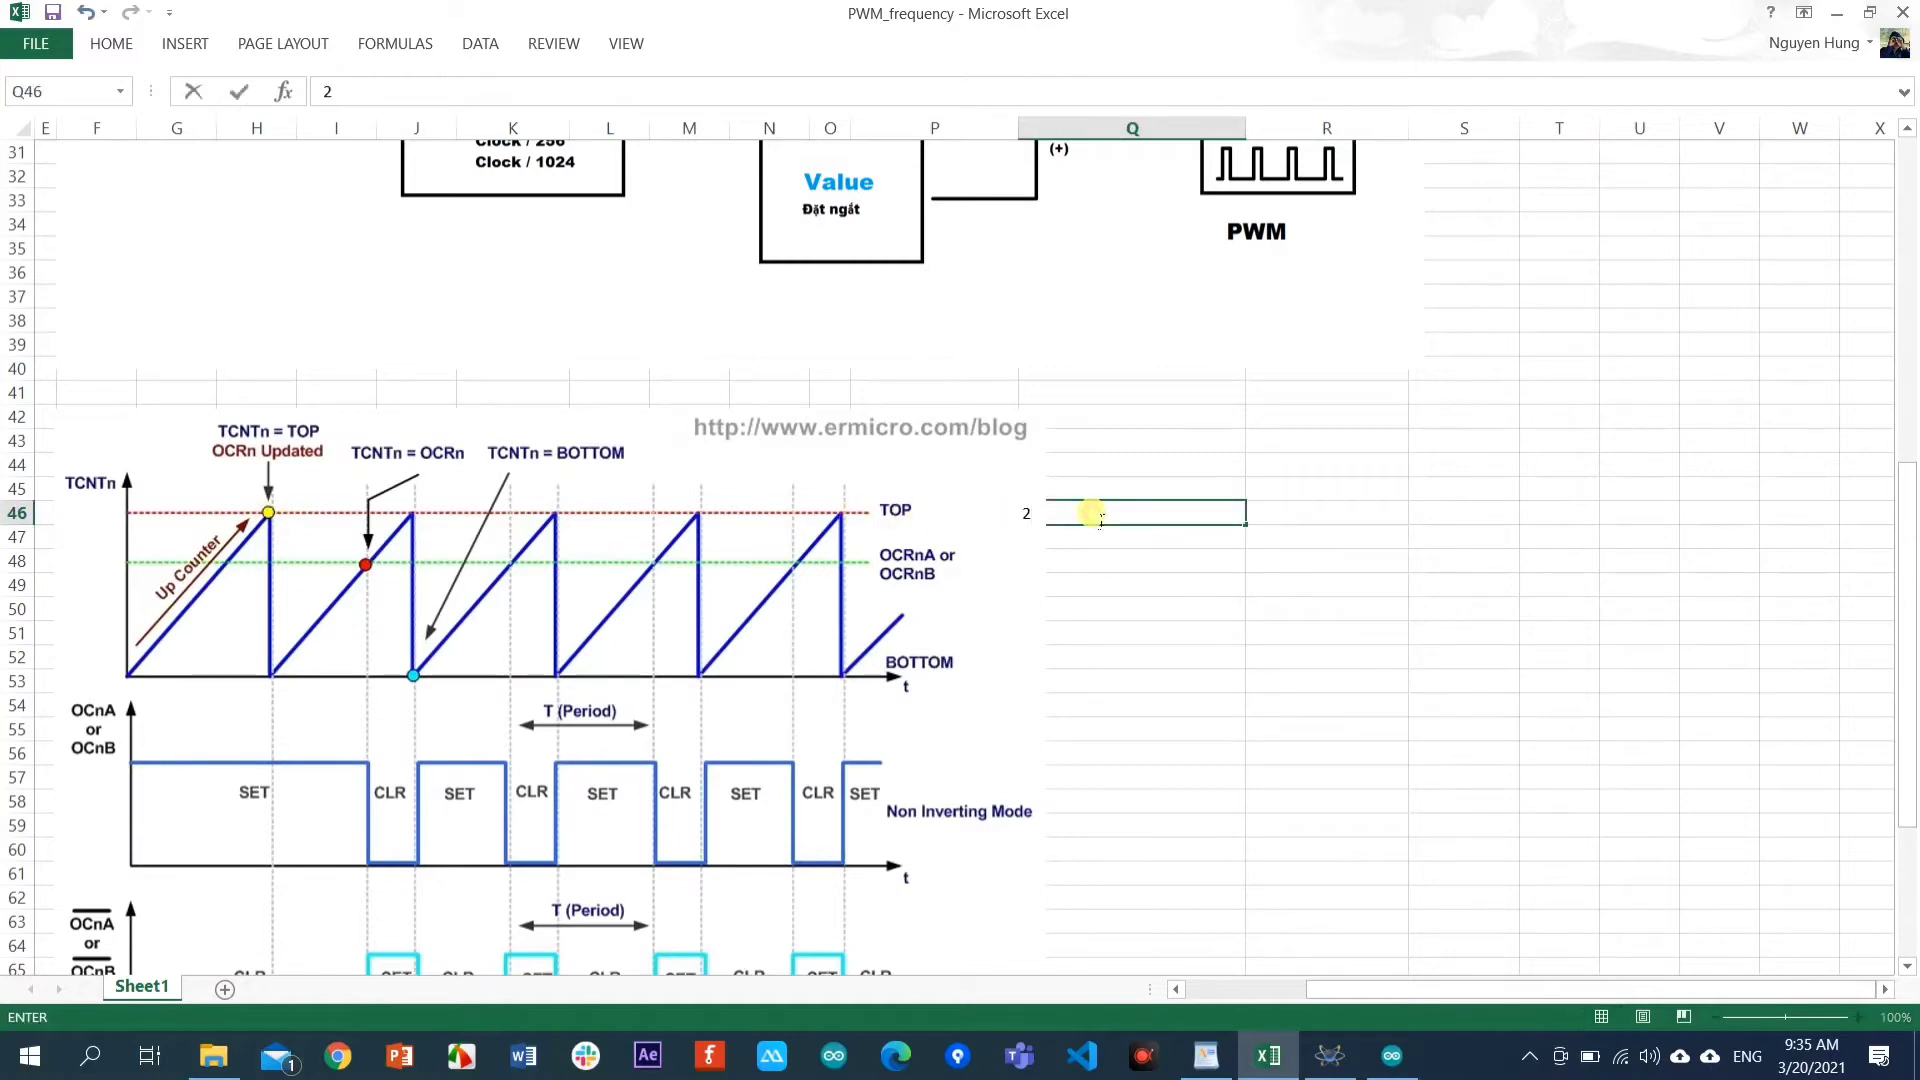
{"action": "type", "text": "55"}
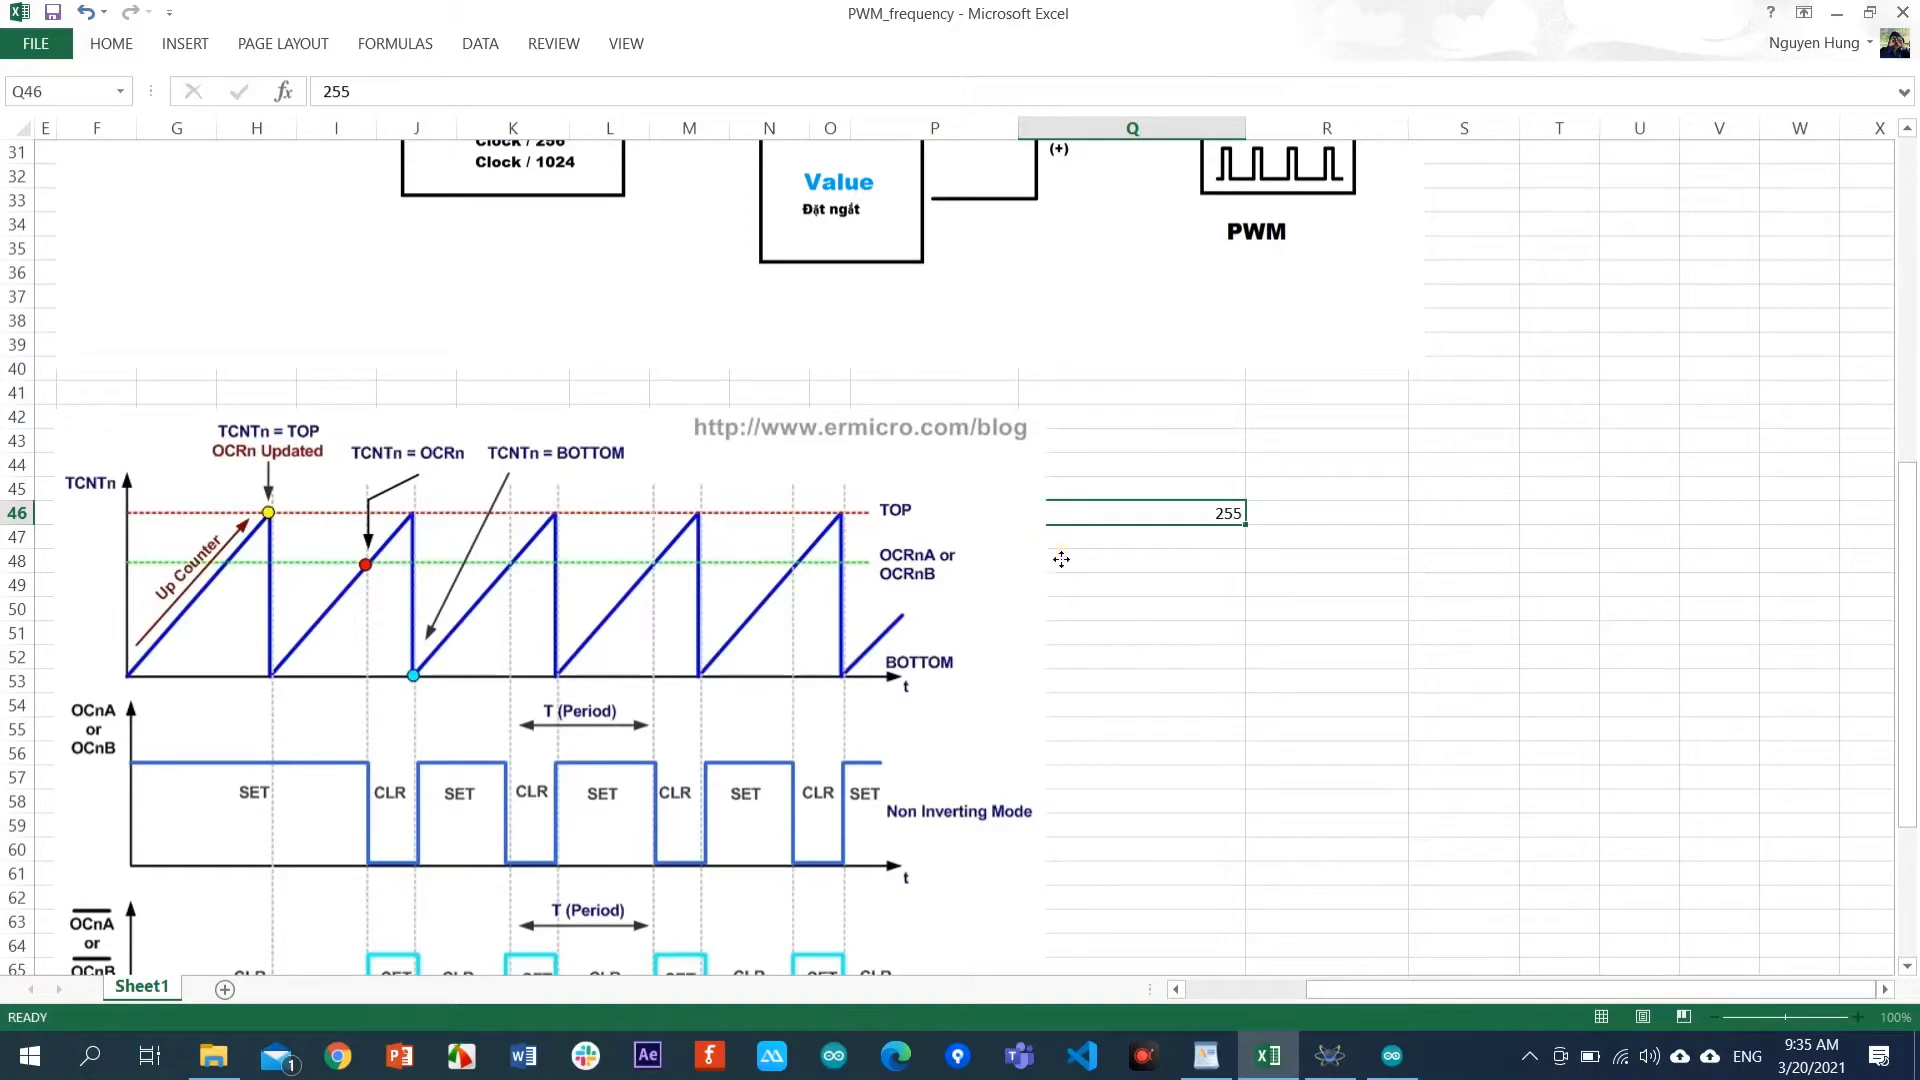
Enter 124 in cell Q48, beside the OCRnA/OCRnB line of the timing chart.
{"action": "left_click", "coordinate": [1040, 545]}
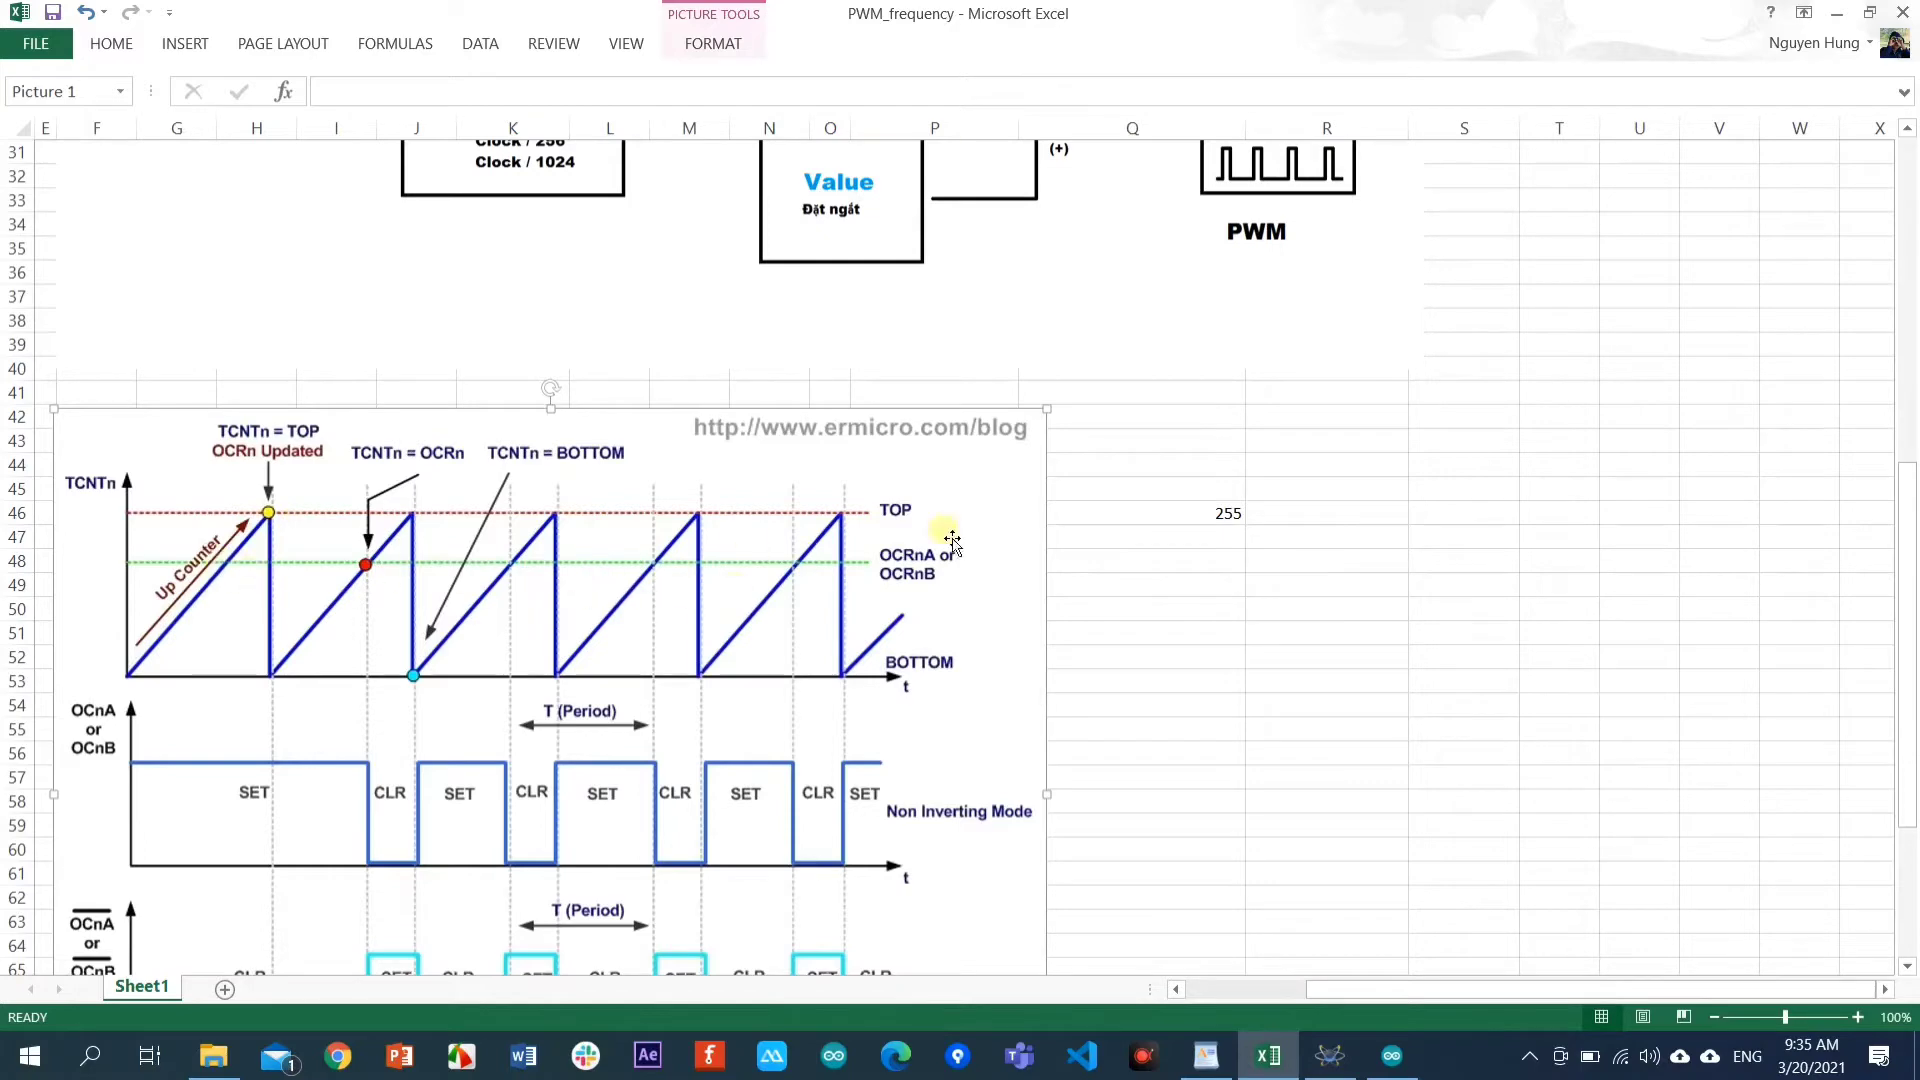
{"action": "left_click", "coordinate": [1140, 568]}
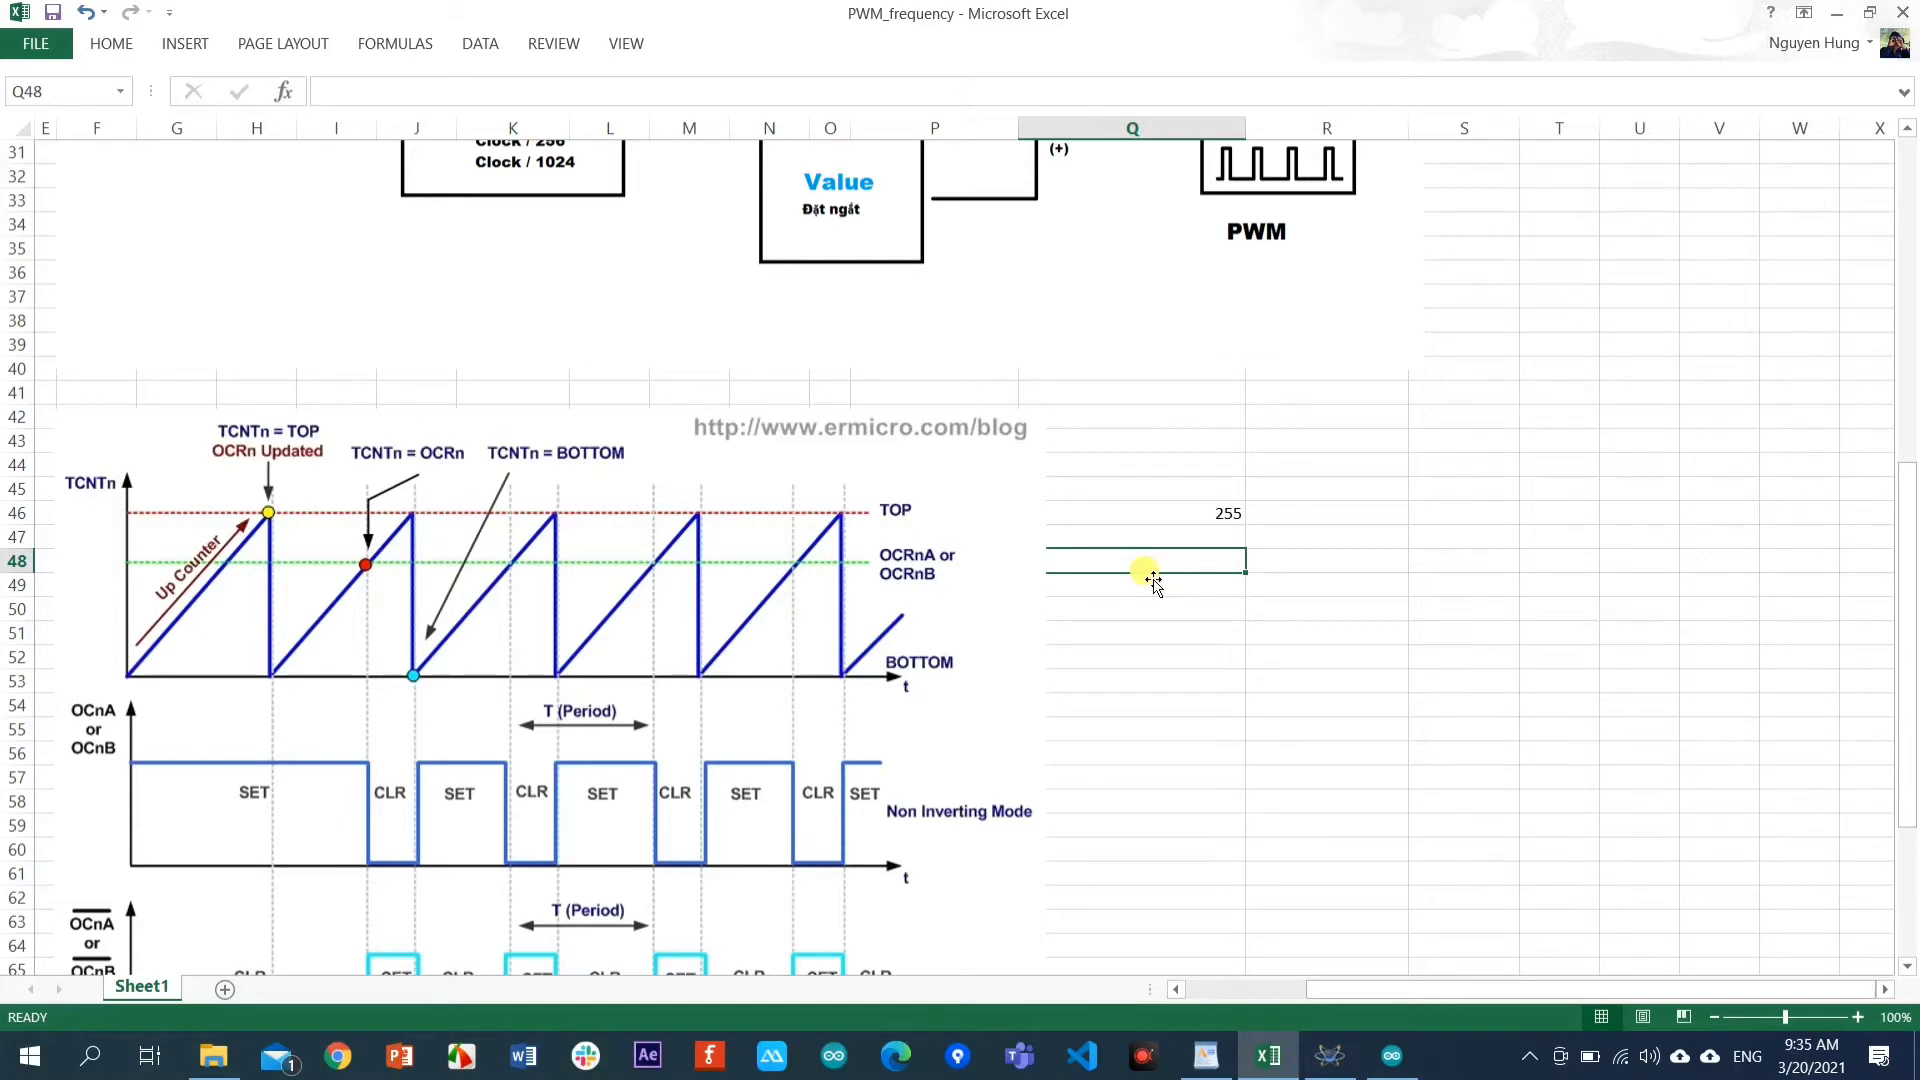
{"action": "type", "text": "124"}
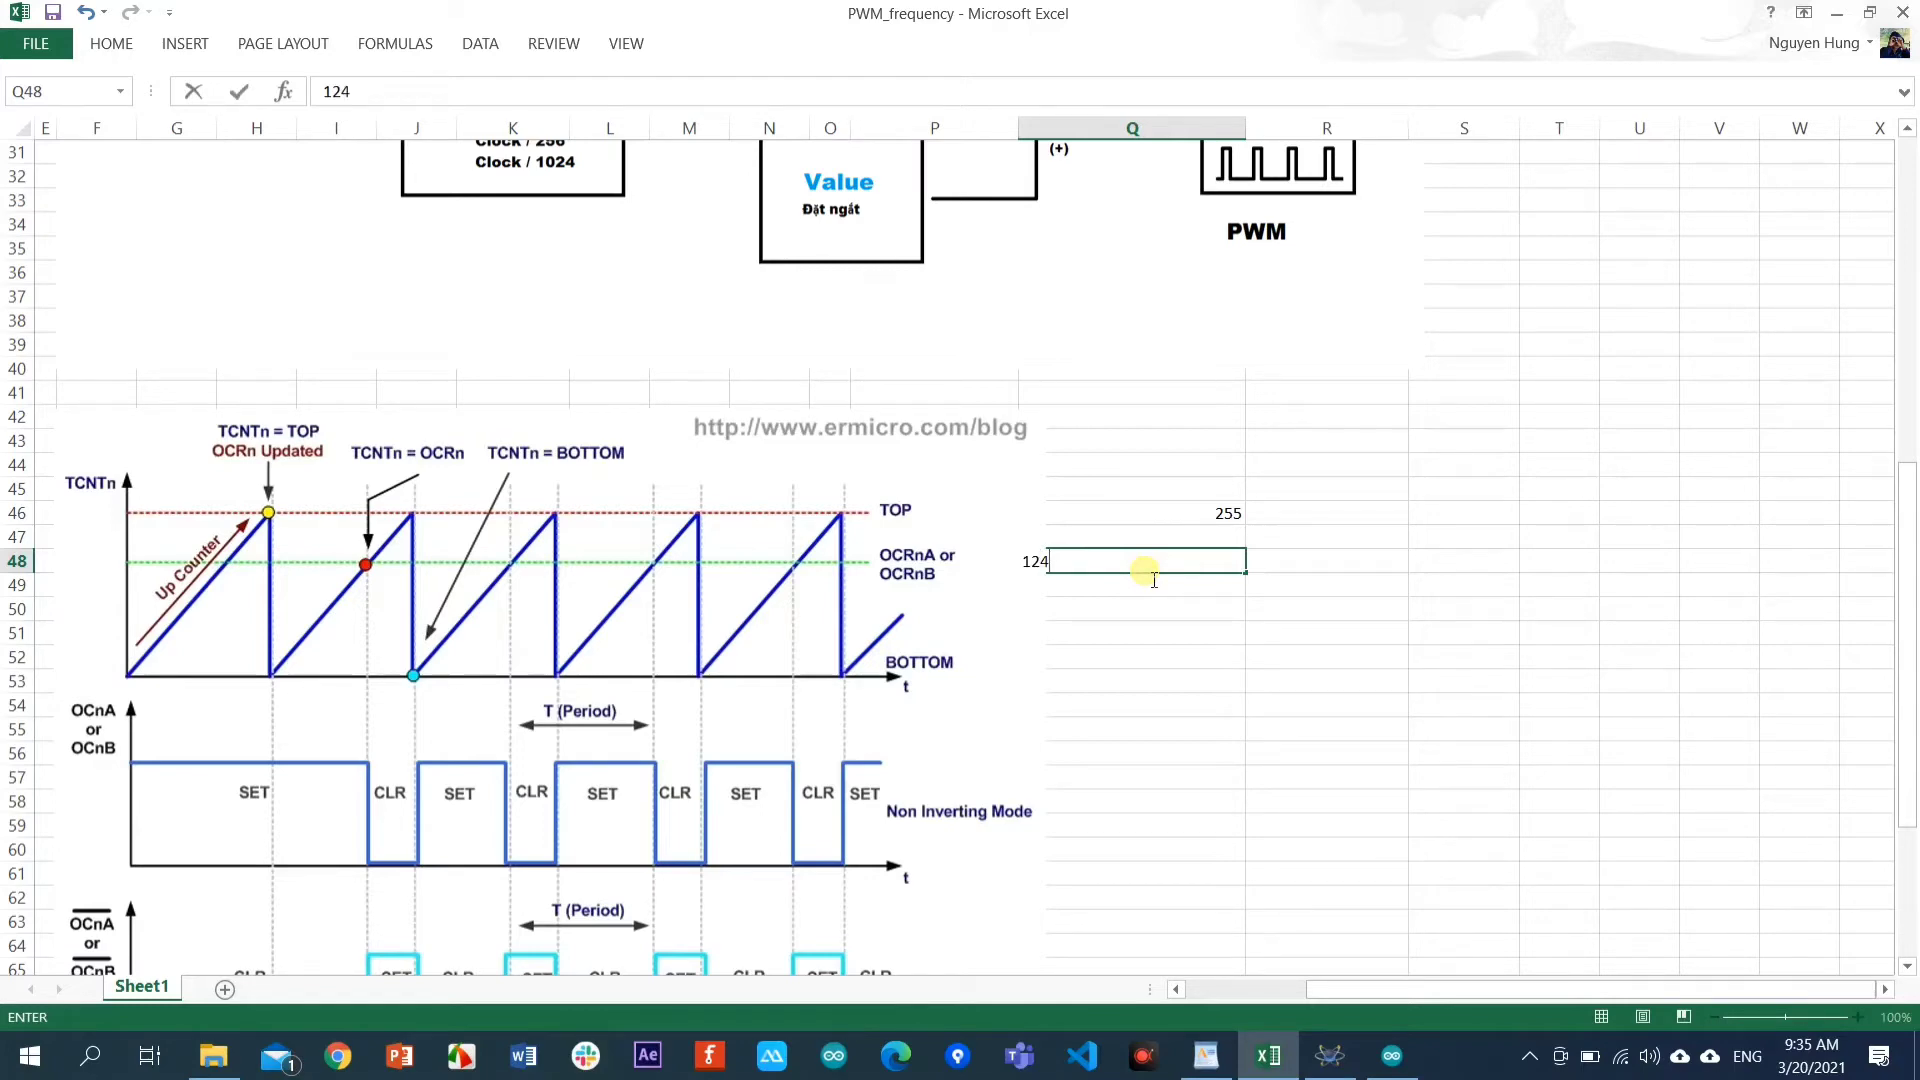
{"action": "key", "text": "Return"}
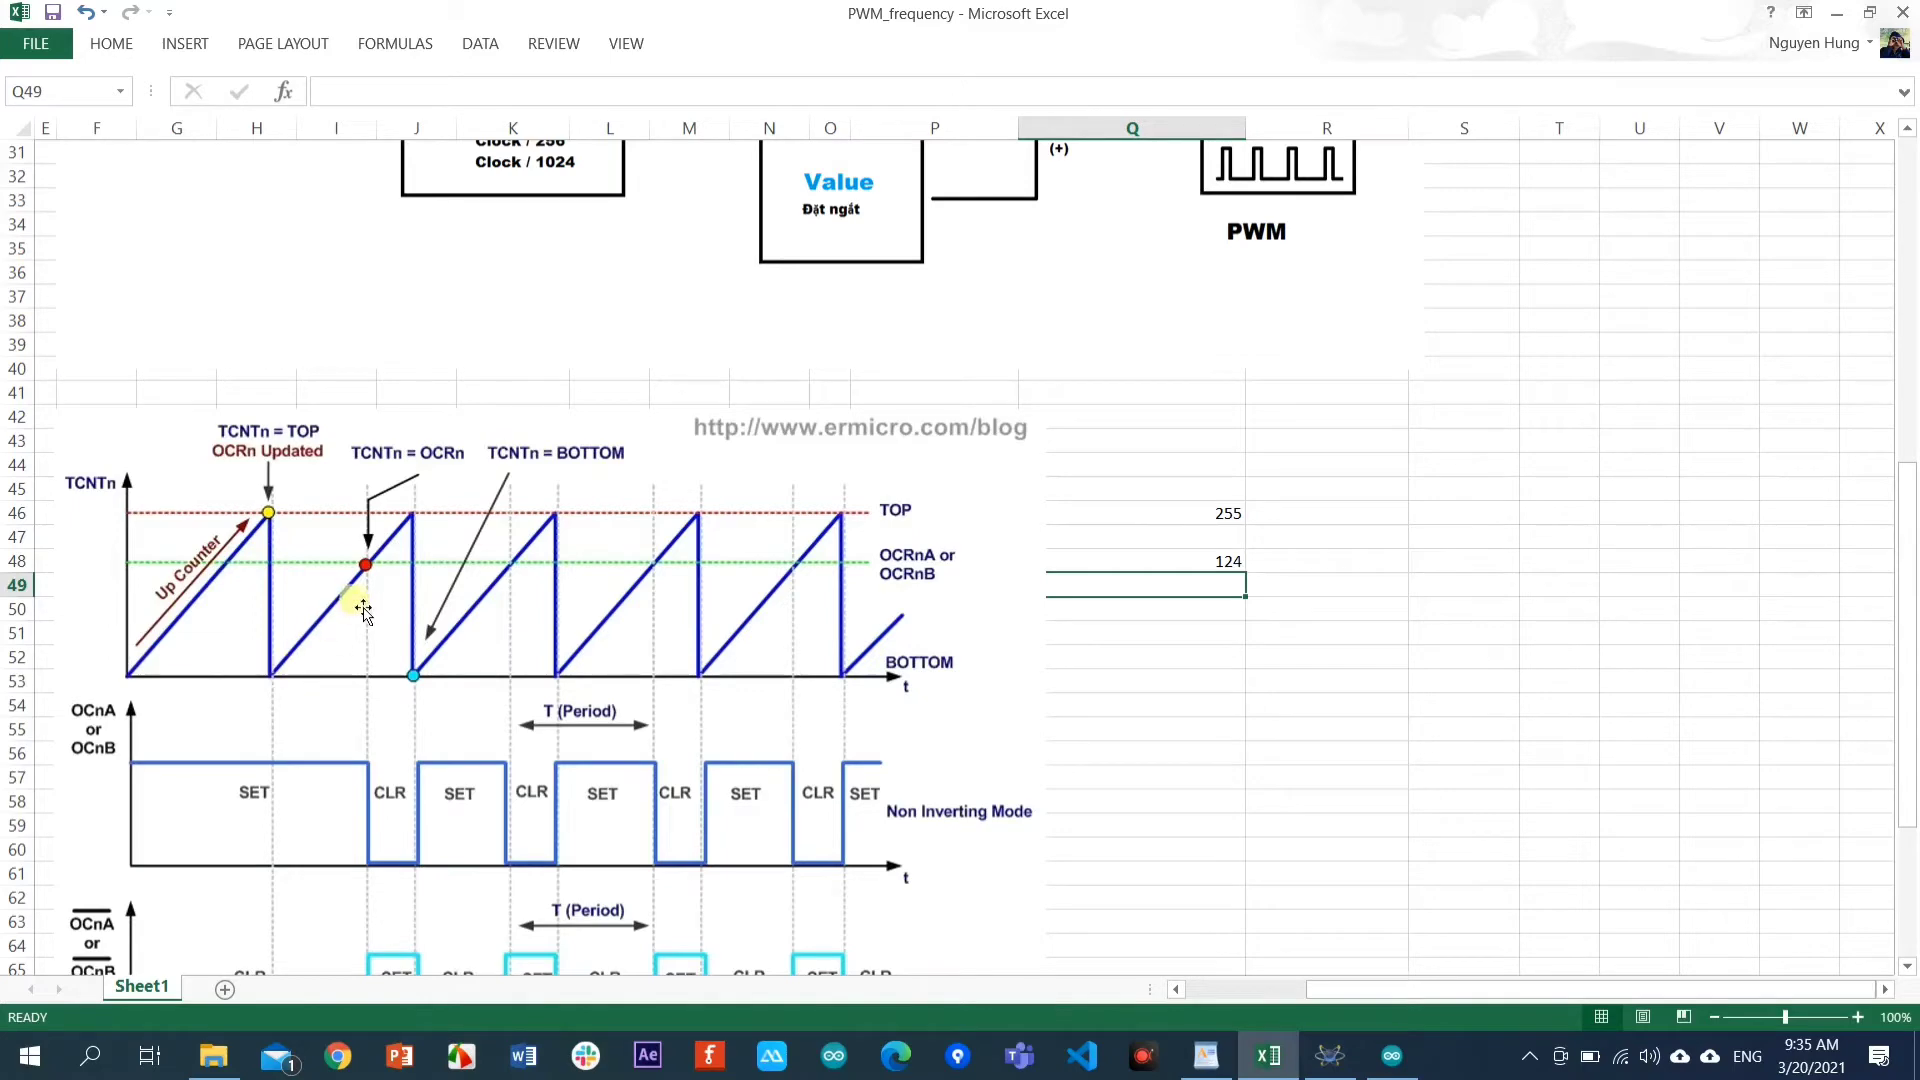
Compare the block diagram with the timing chart and set cell Q48, beside the OCRnA/OCRnB line, to 25.
{"action": "scroll", "coordinate": [775, 414], "scroll_direction": "up", "scroll_amount": 2}
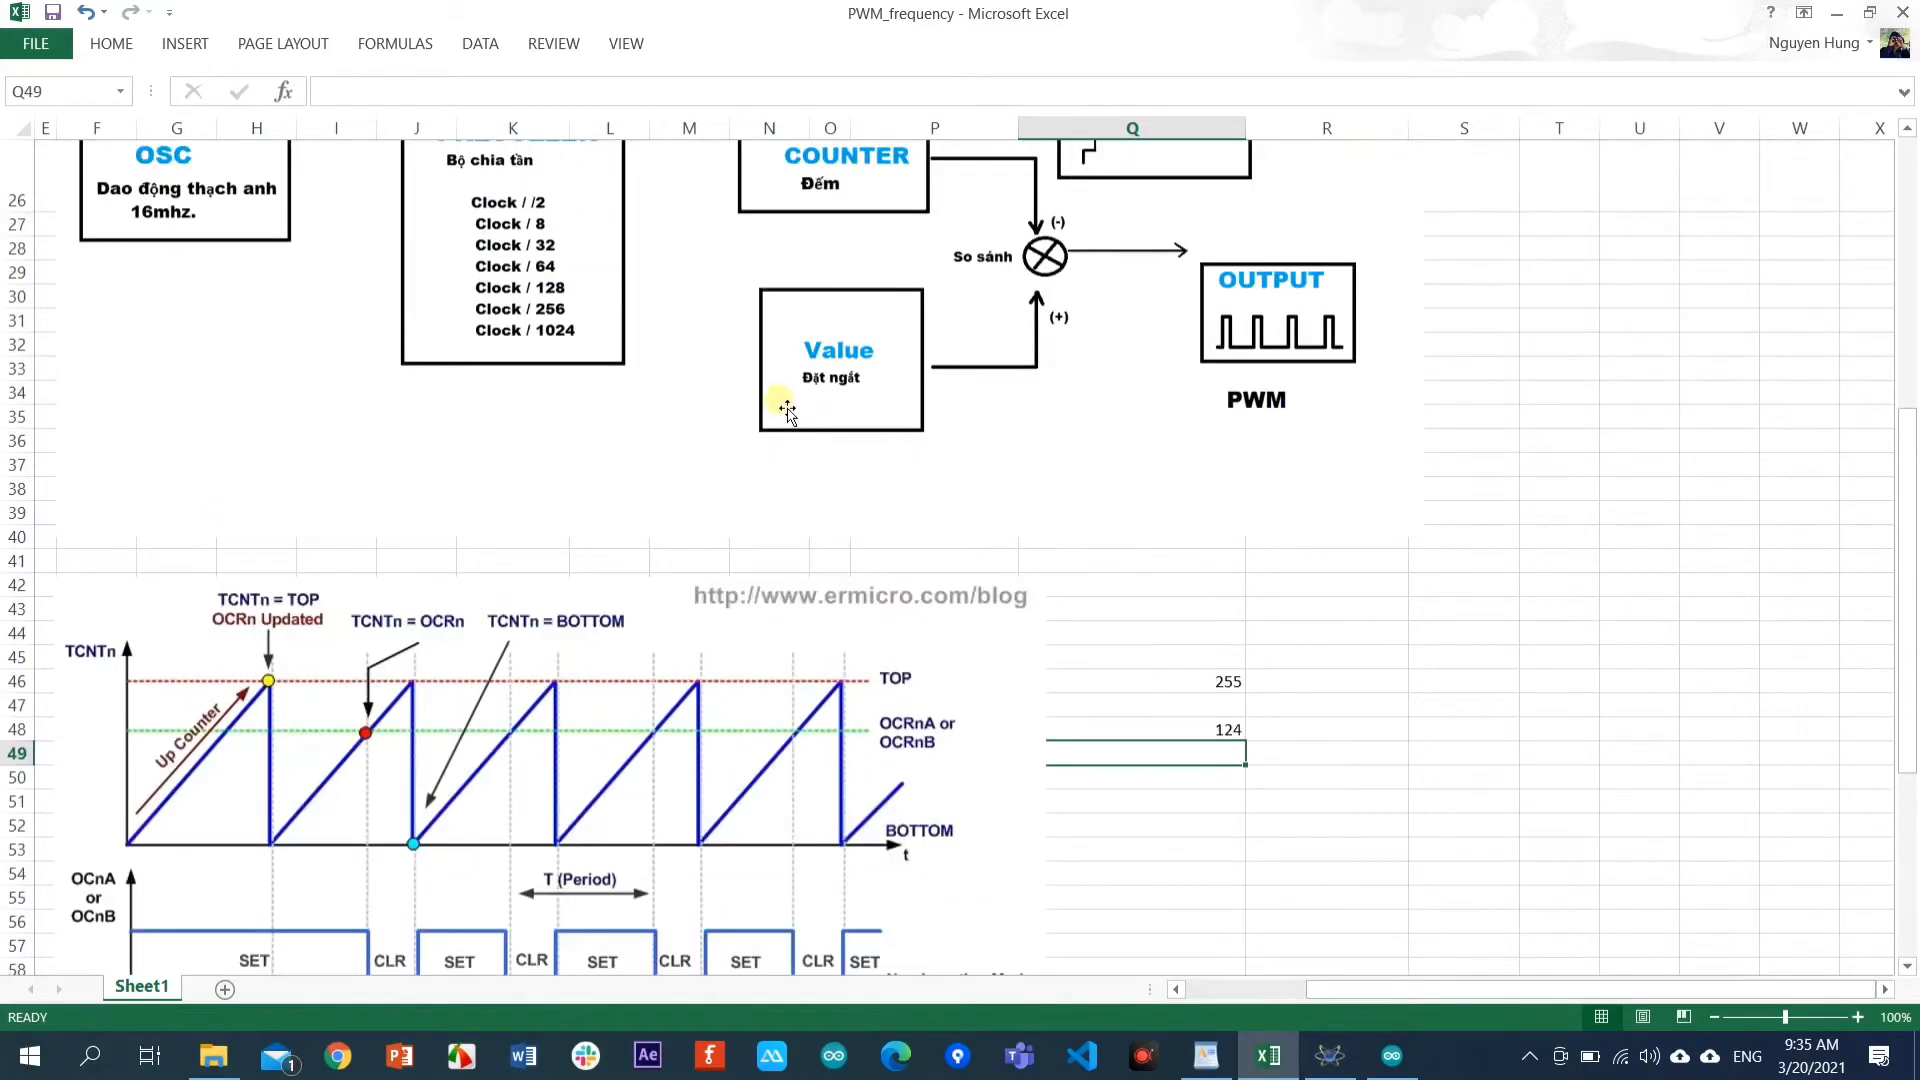
{"action": "scroll", "coordinate": [787, 410], "scroll_direction": "up", "scroll_amount": 2}
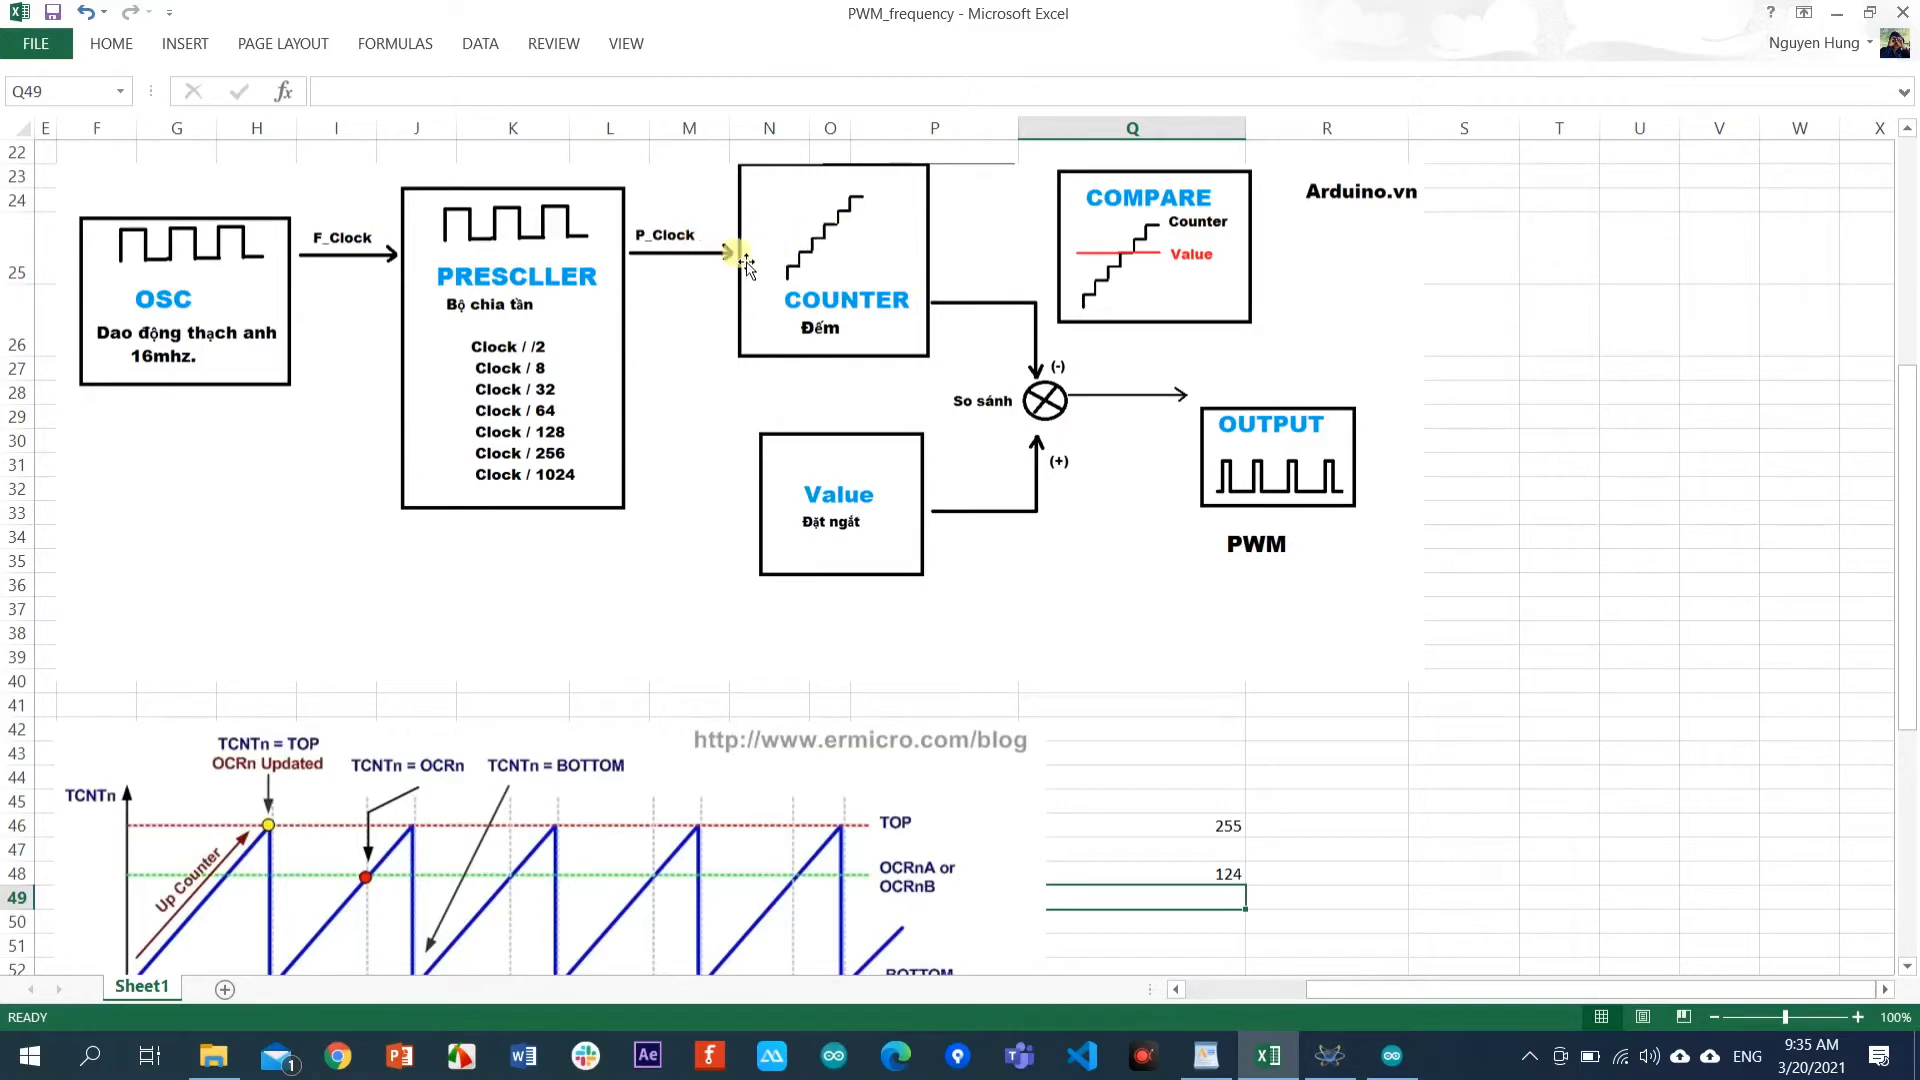
{"action": "scroll", "coordinate": [651, 600], "scroll_direction": "down", "scroll_amount": 3}
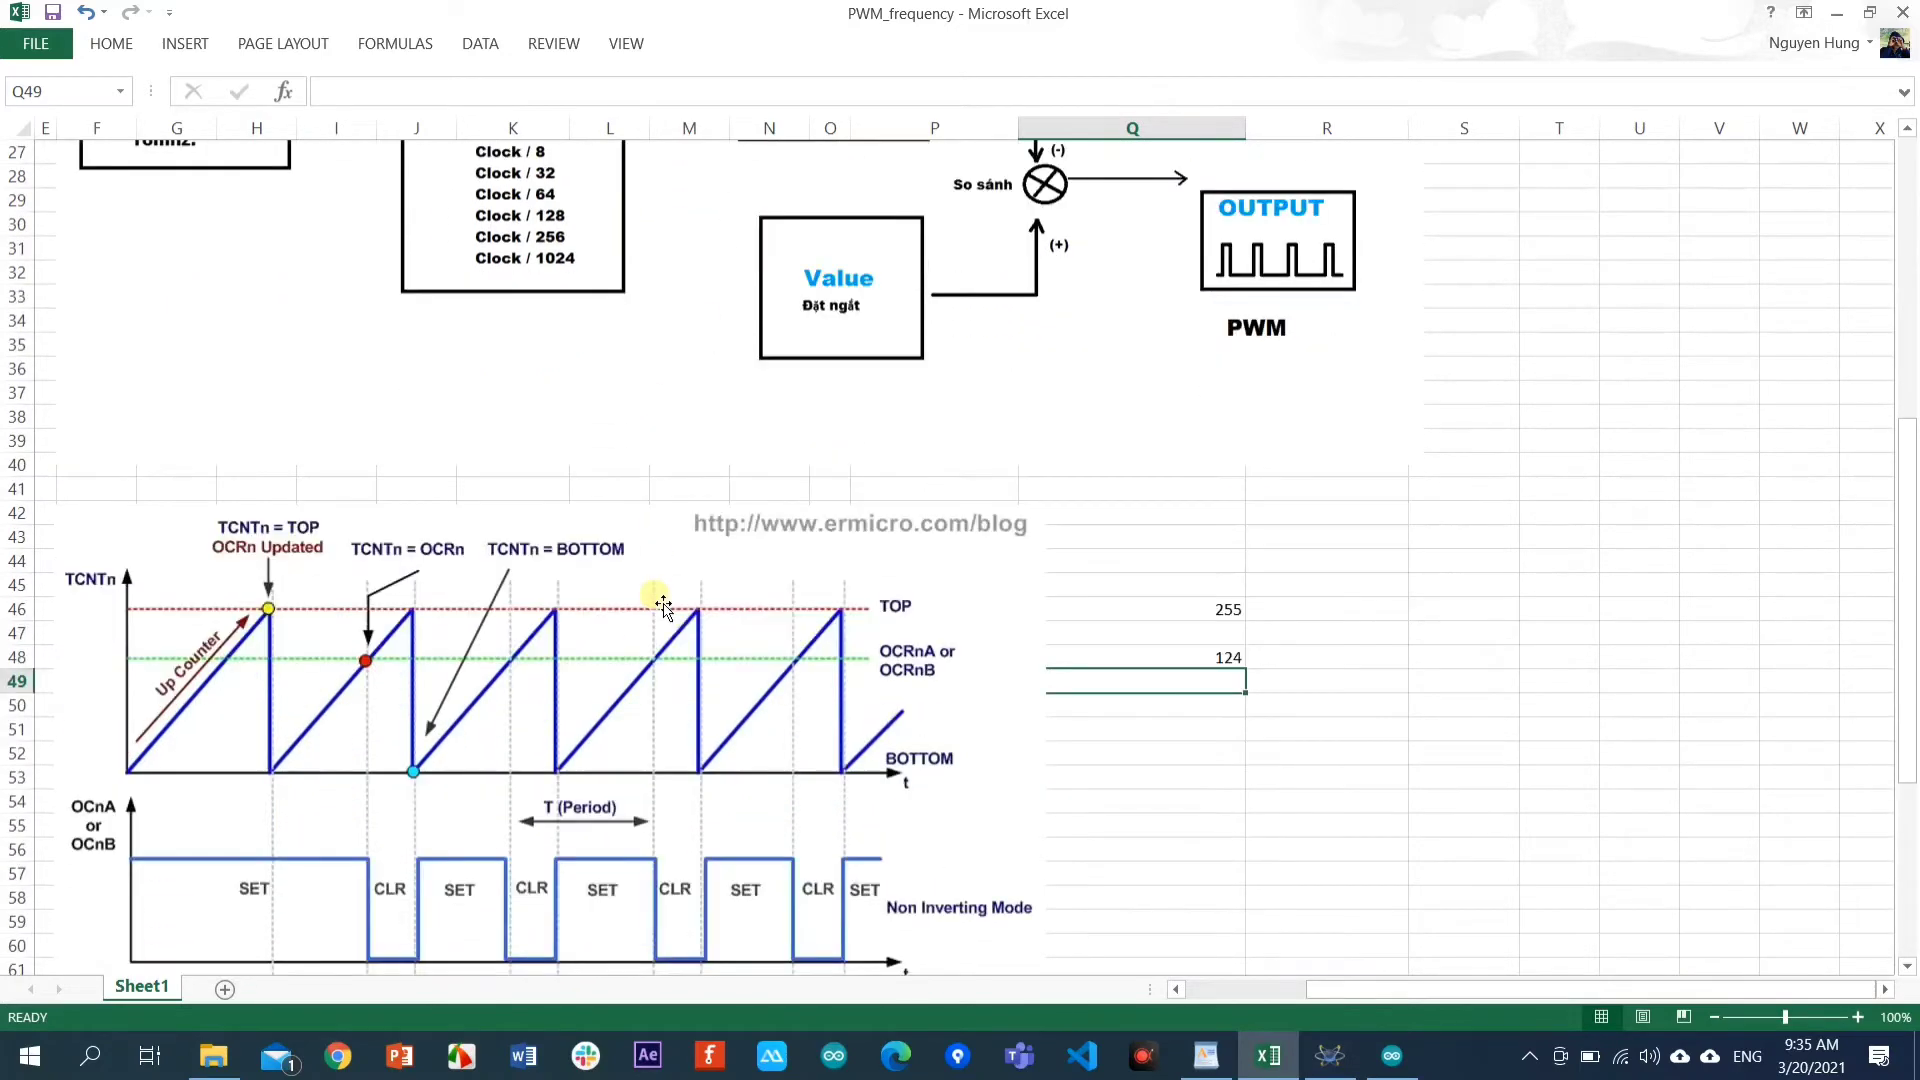
{"action": "scroll", "coordinate": [660, 602], "scroll_direction": "down", "scroll_amount": 1}
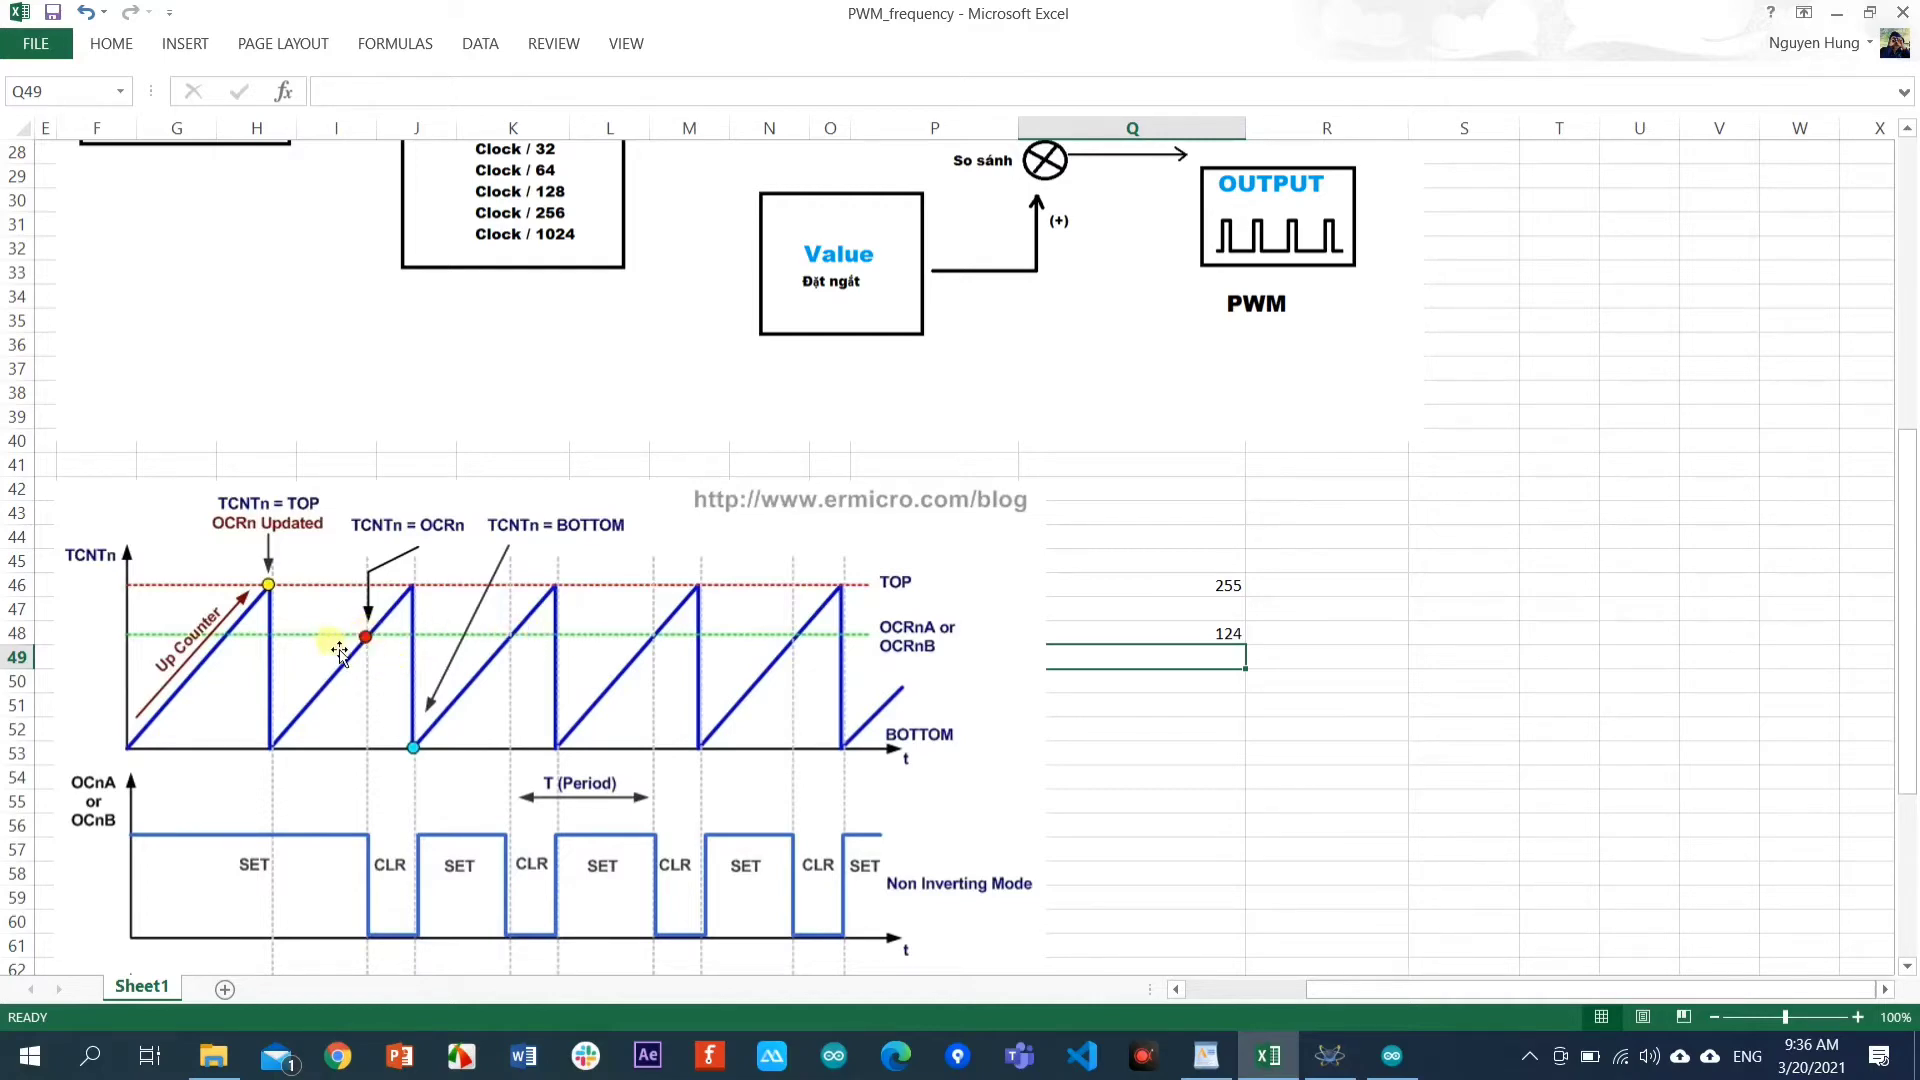
{"action": "left_click", "coordinate": [1226, 641]}
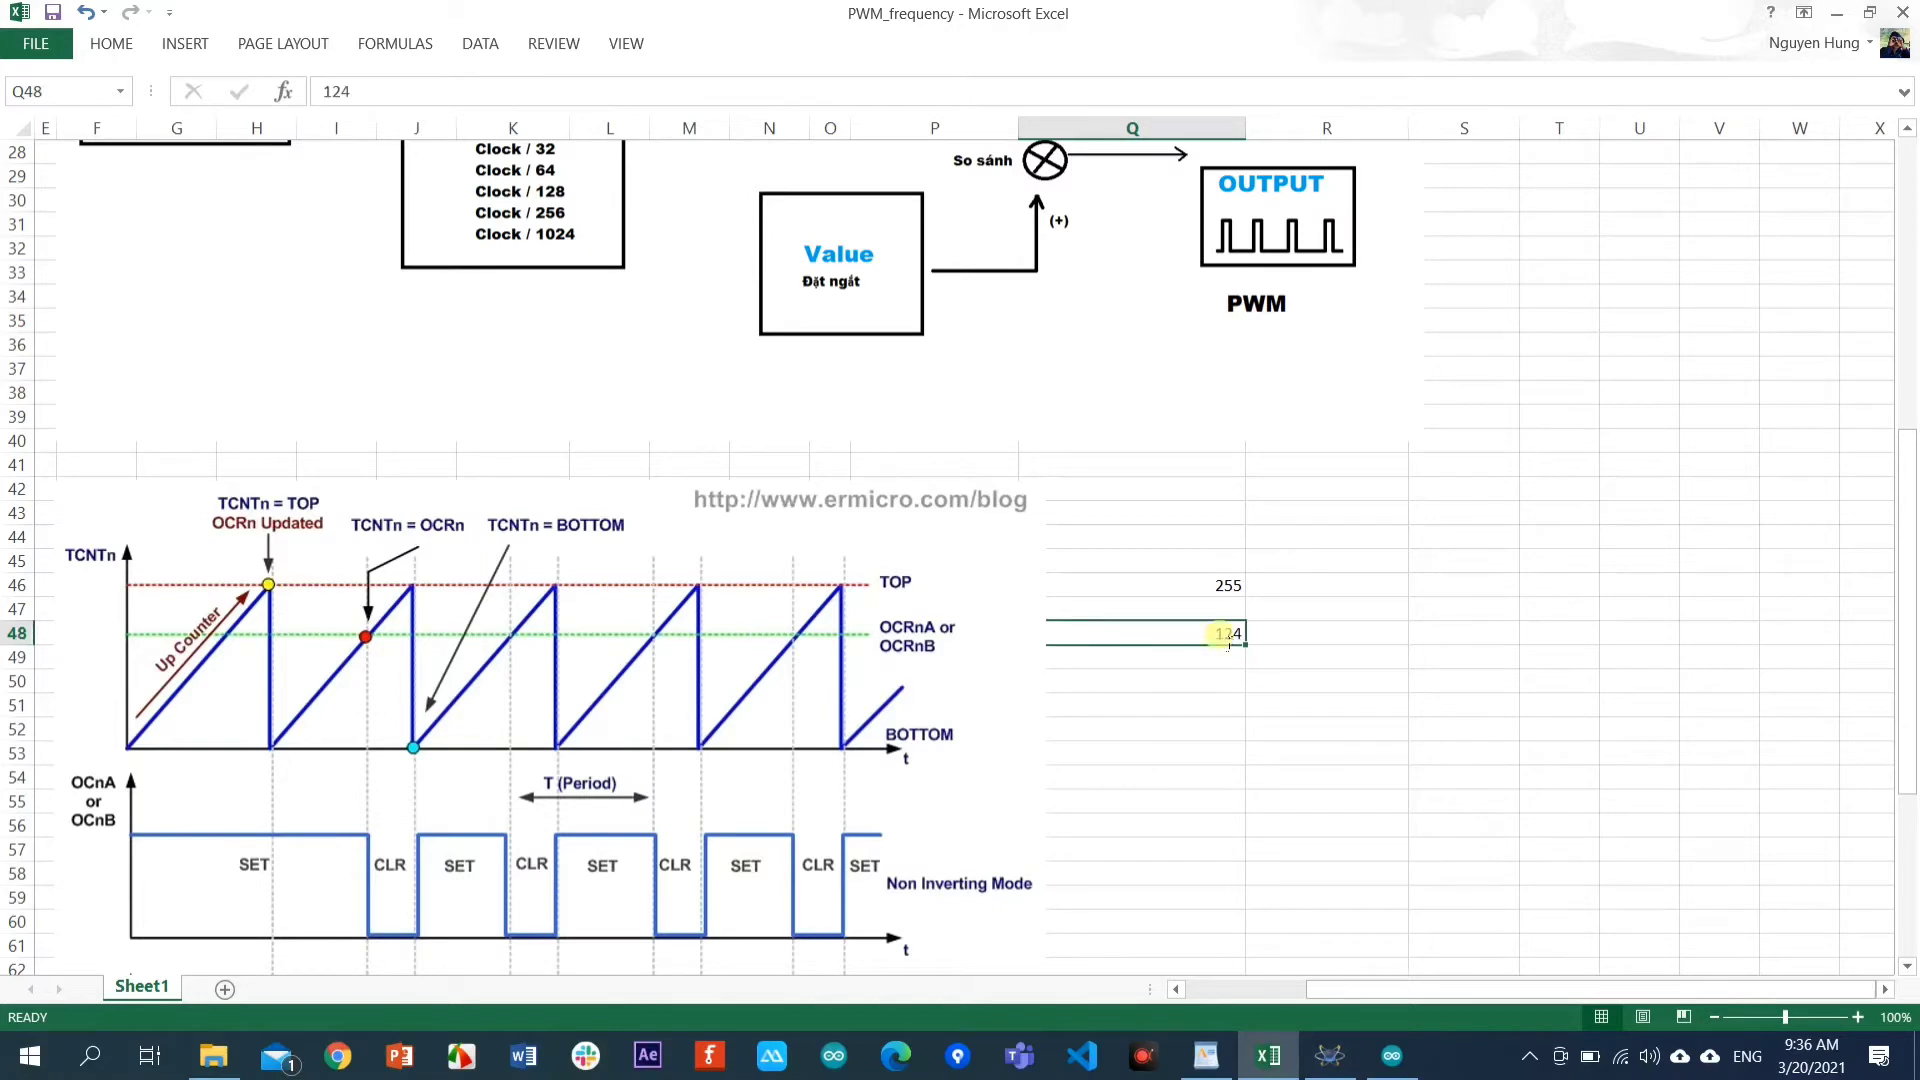
{"action": "type", "text": "25"}
{"action": "key", "text": "Return"}
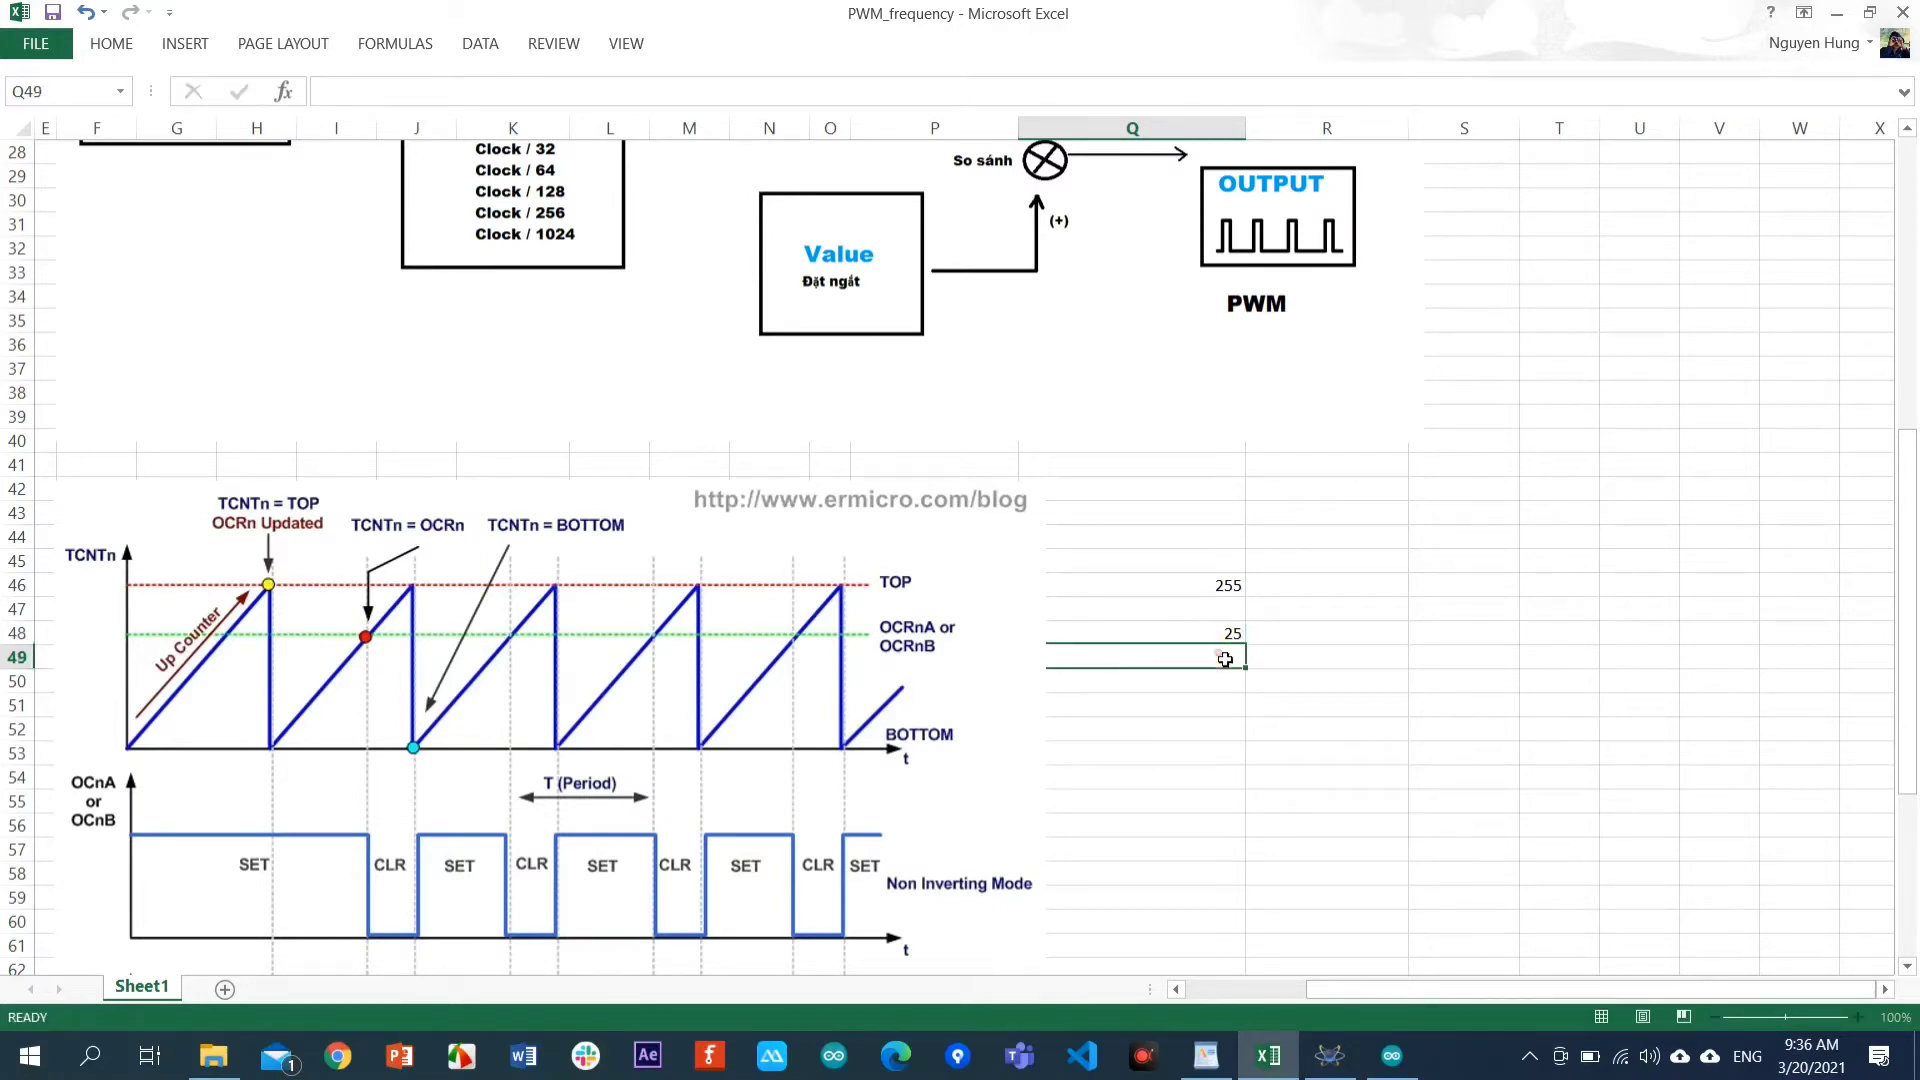
{"action": "left_click", "coordinate": [1230, 634]}
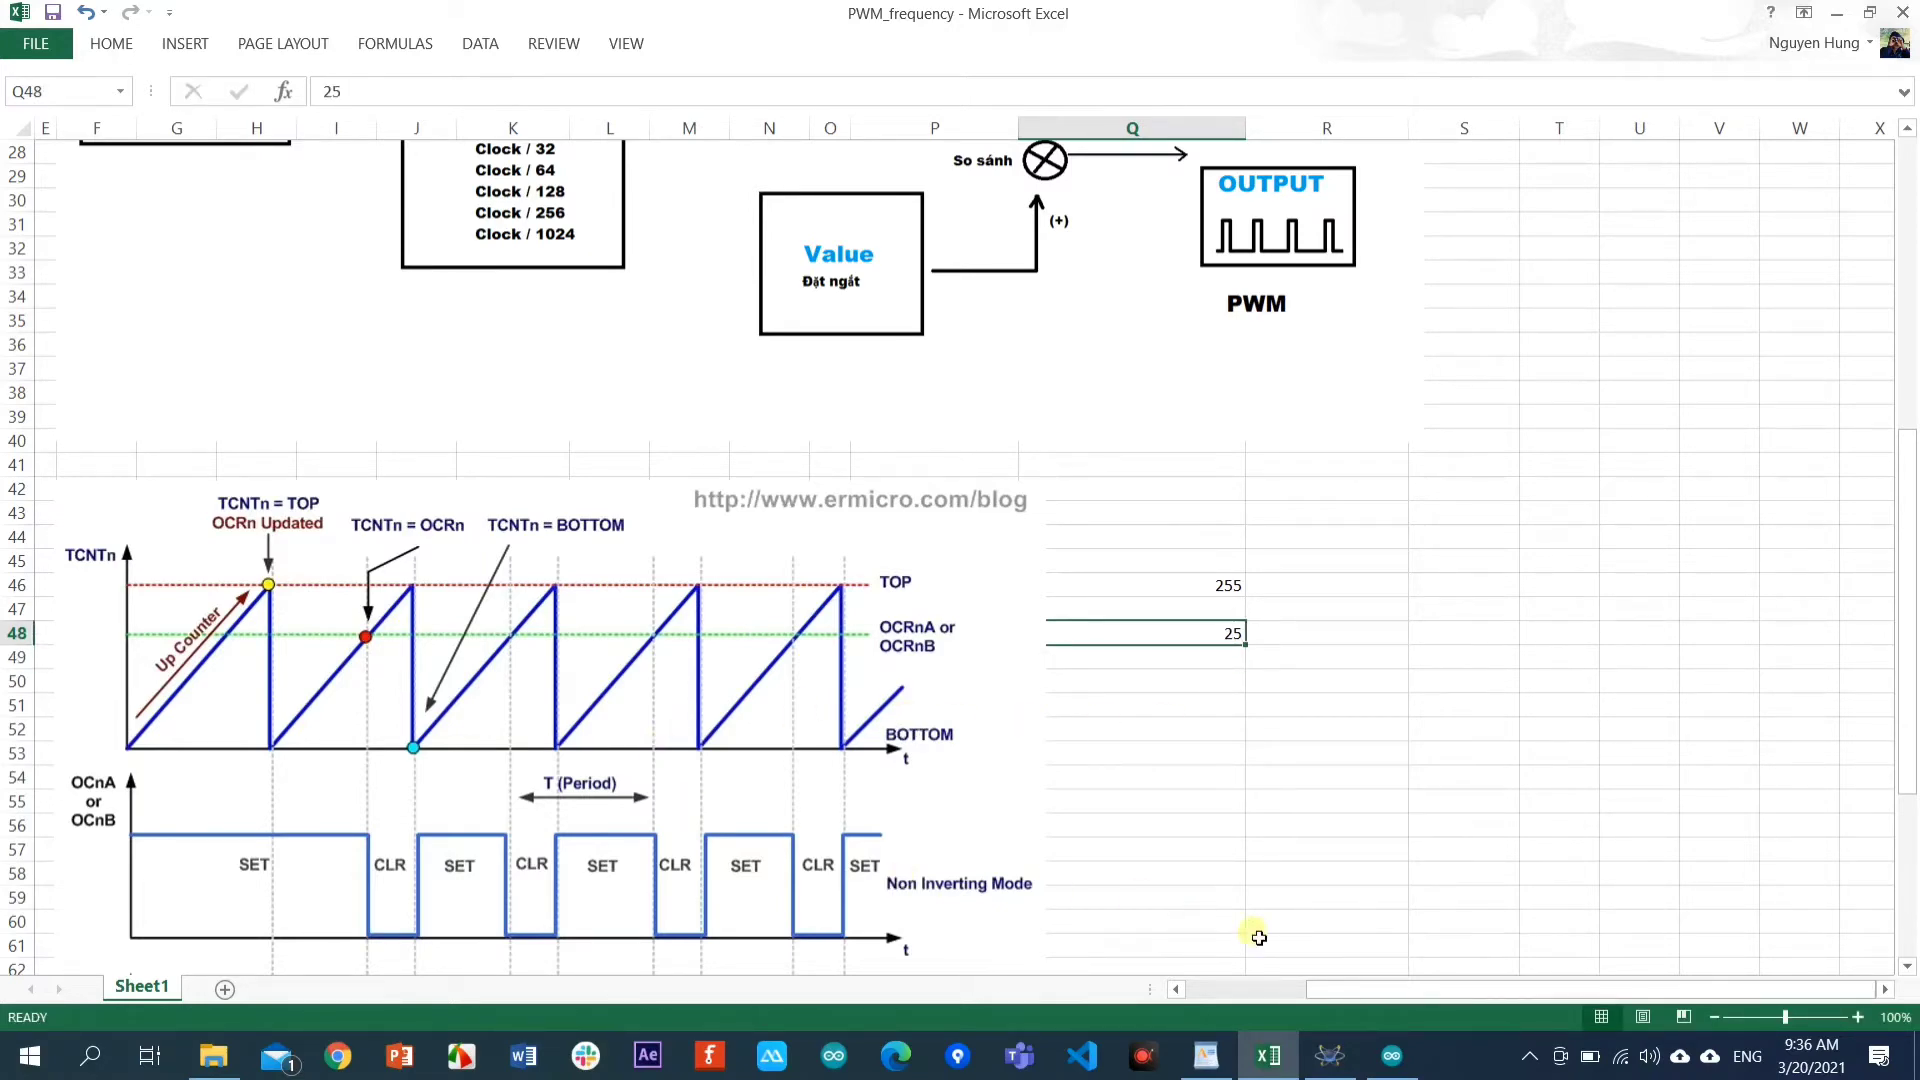
Switch to Proteus and trace the high pulse and the following low interval up to the next rising edge on the oscilloscope.
{"action": "left_click", "coordinate": [1330, 1055]}
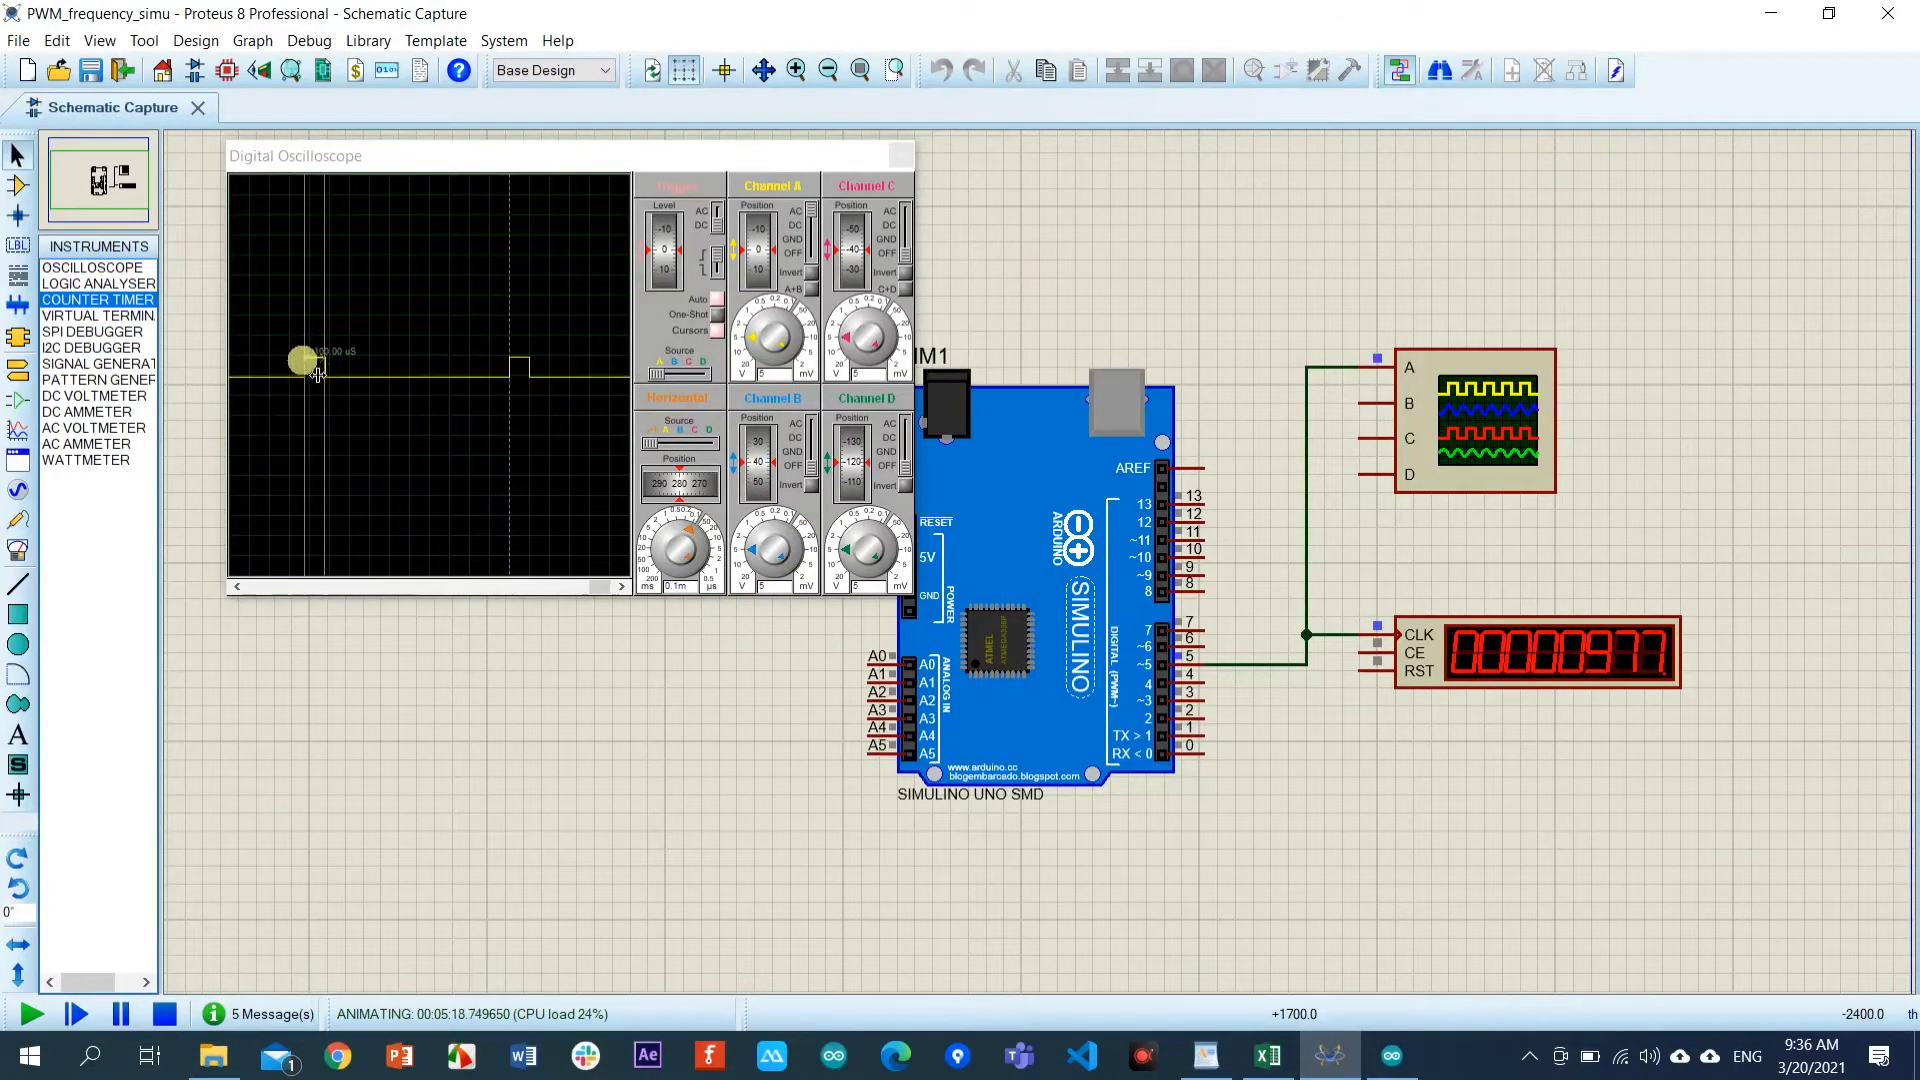
{"action": "left_click_drag", "start_coordinate": [317, 372], "coordinate": [335, 372]}
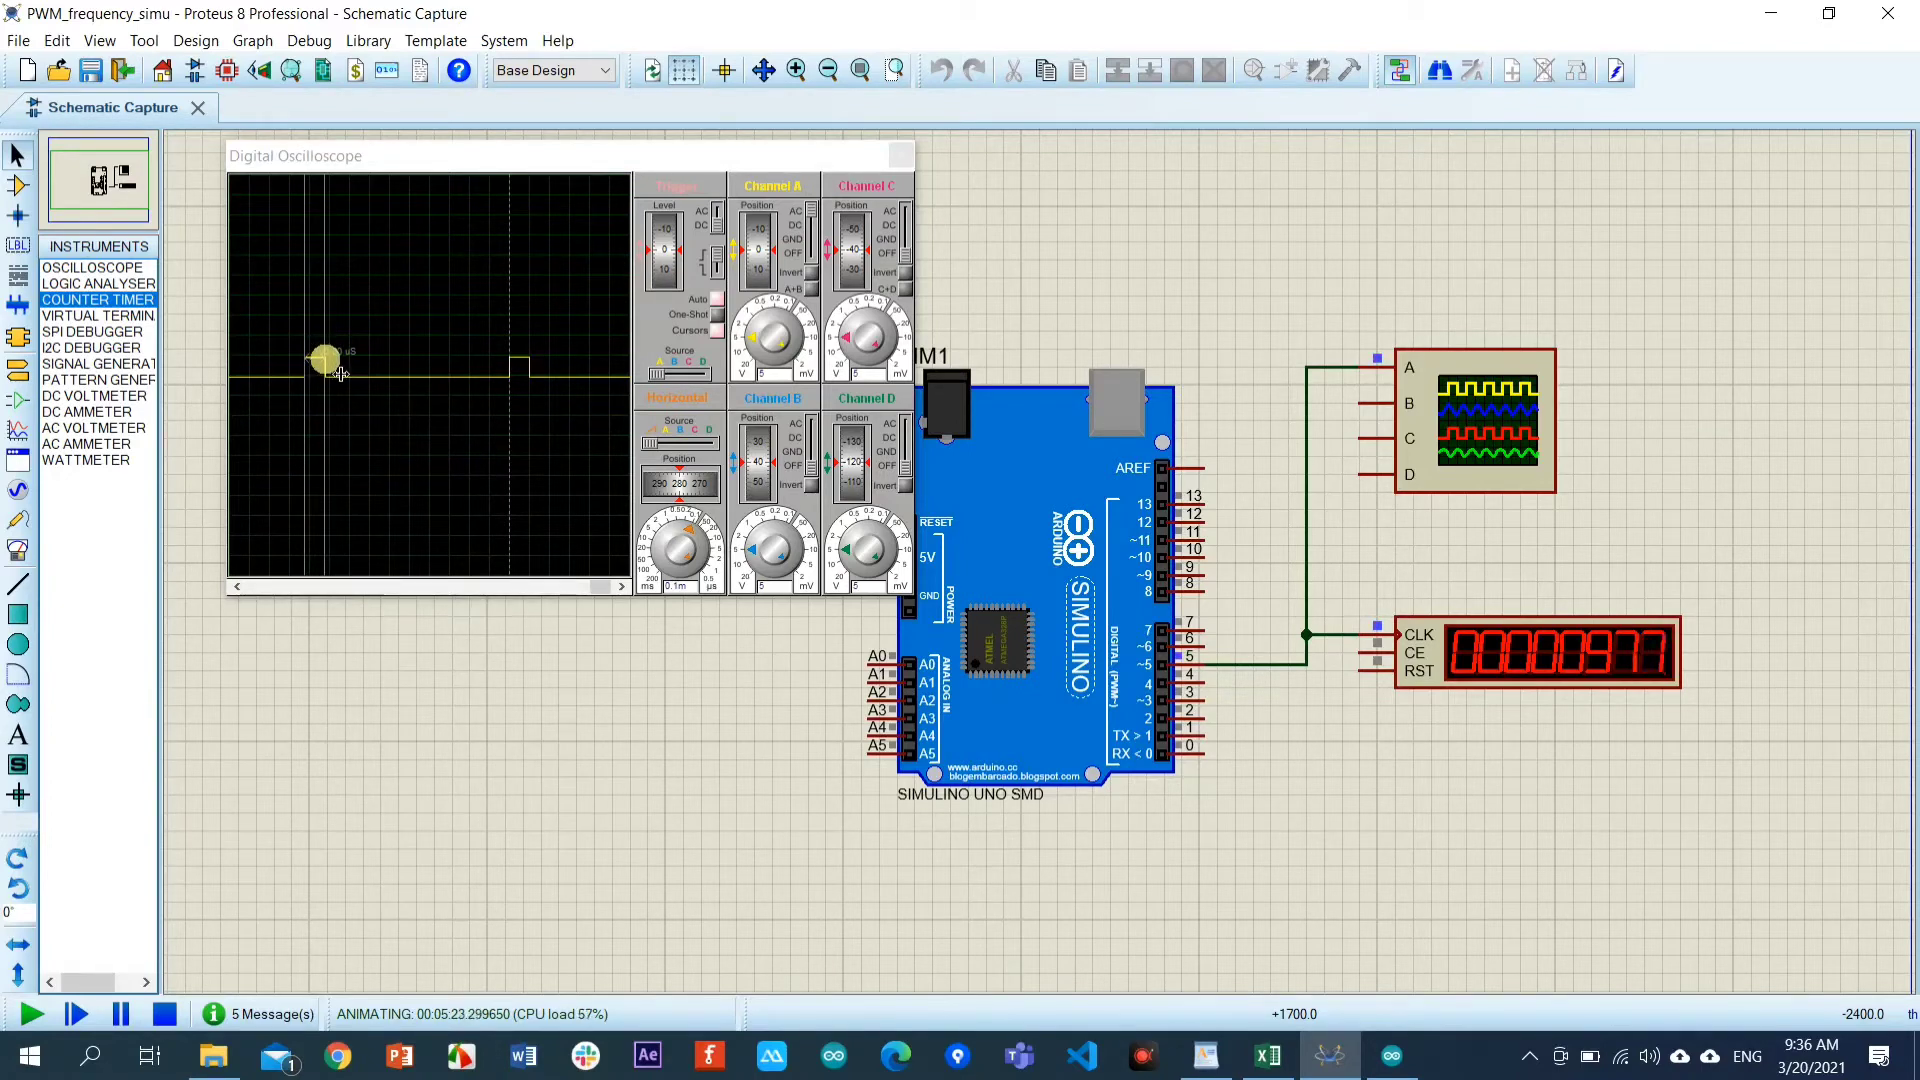
{"action": "mouse_move", "coordinate": [341, 375]}
{"action": "left_mouse_down"}
{"action": "mouse_move", "coordinate": [339, 391]}
{"action": "mouse_move", "coordinate": [510, 380]}
{"action": "left_mouse_up"}
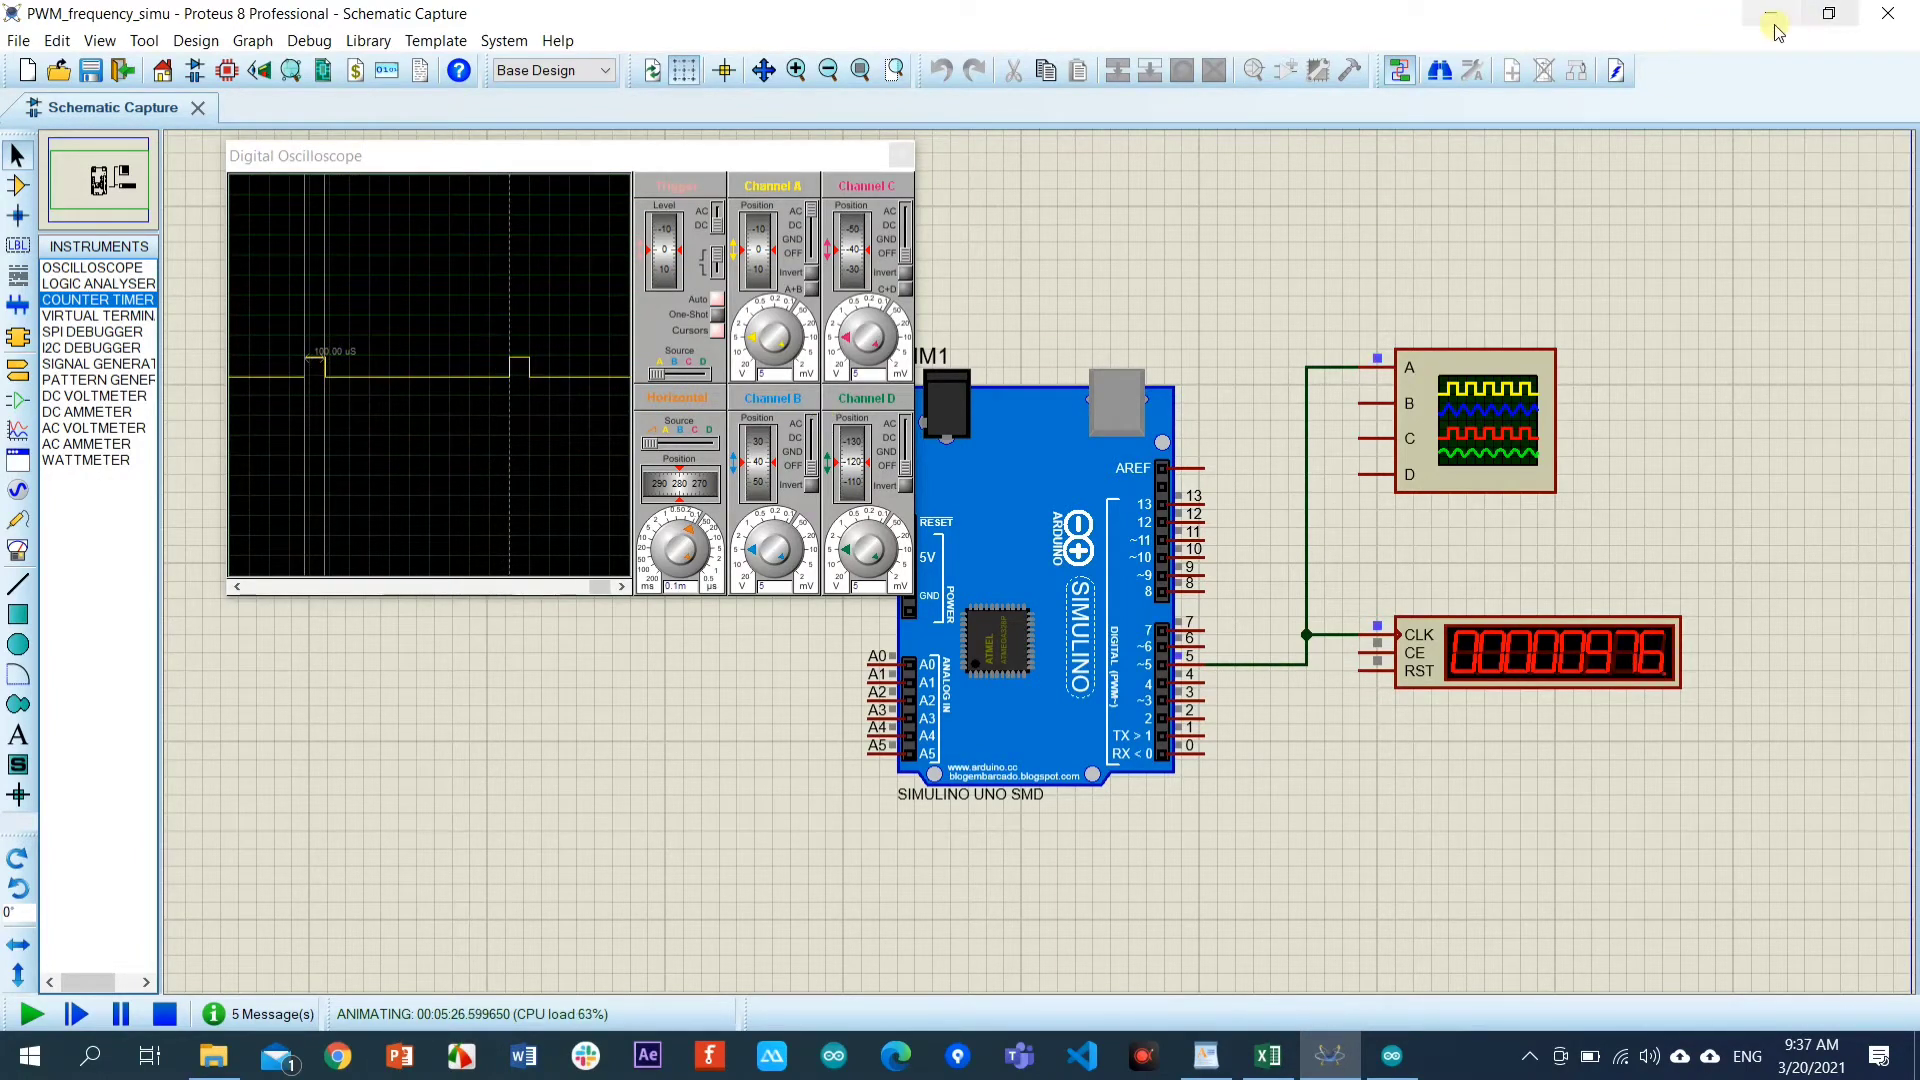
Return to Excel and examine the PWM block diagram together with the counter timing chart.
{"action": "key", "text": "alt+Tab"}
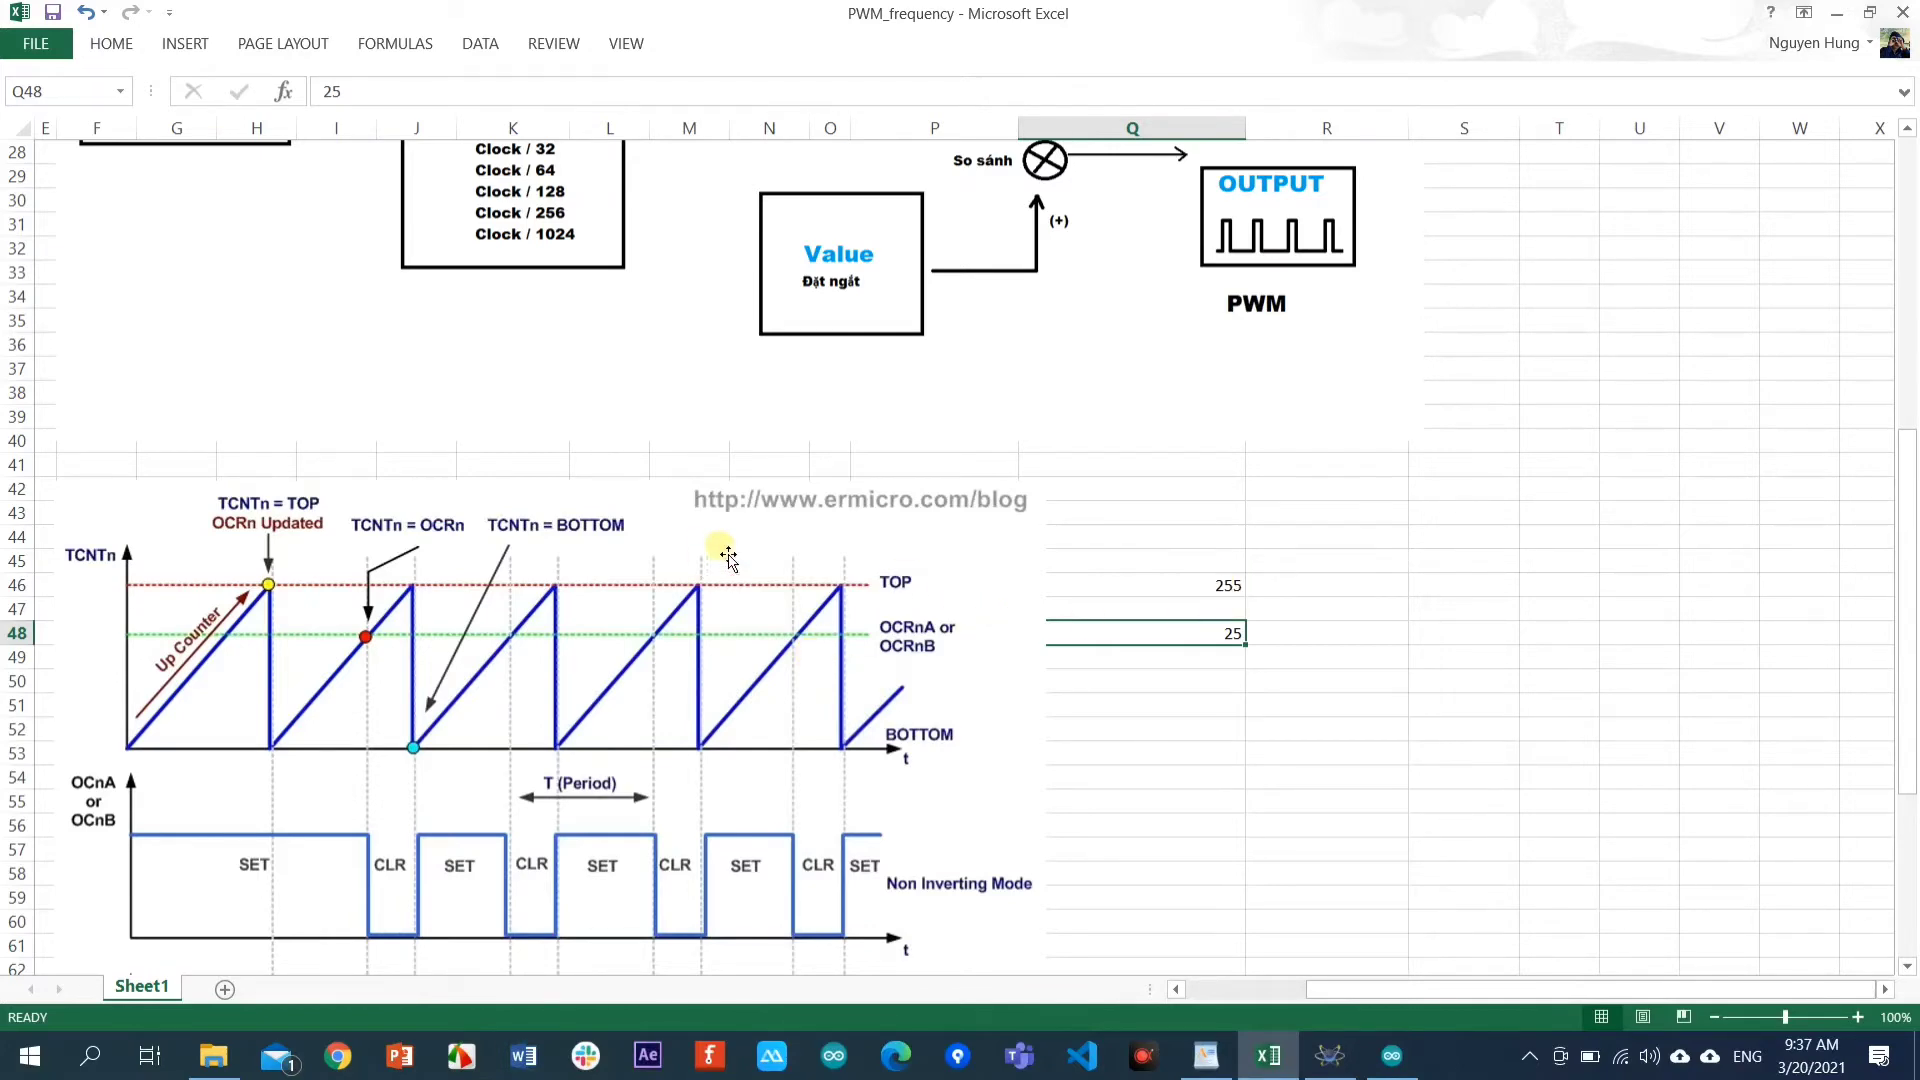
{"action": "scroll", "coordinate": [788, 578], "scroll_direction": "up", "scroll_amount": 2}
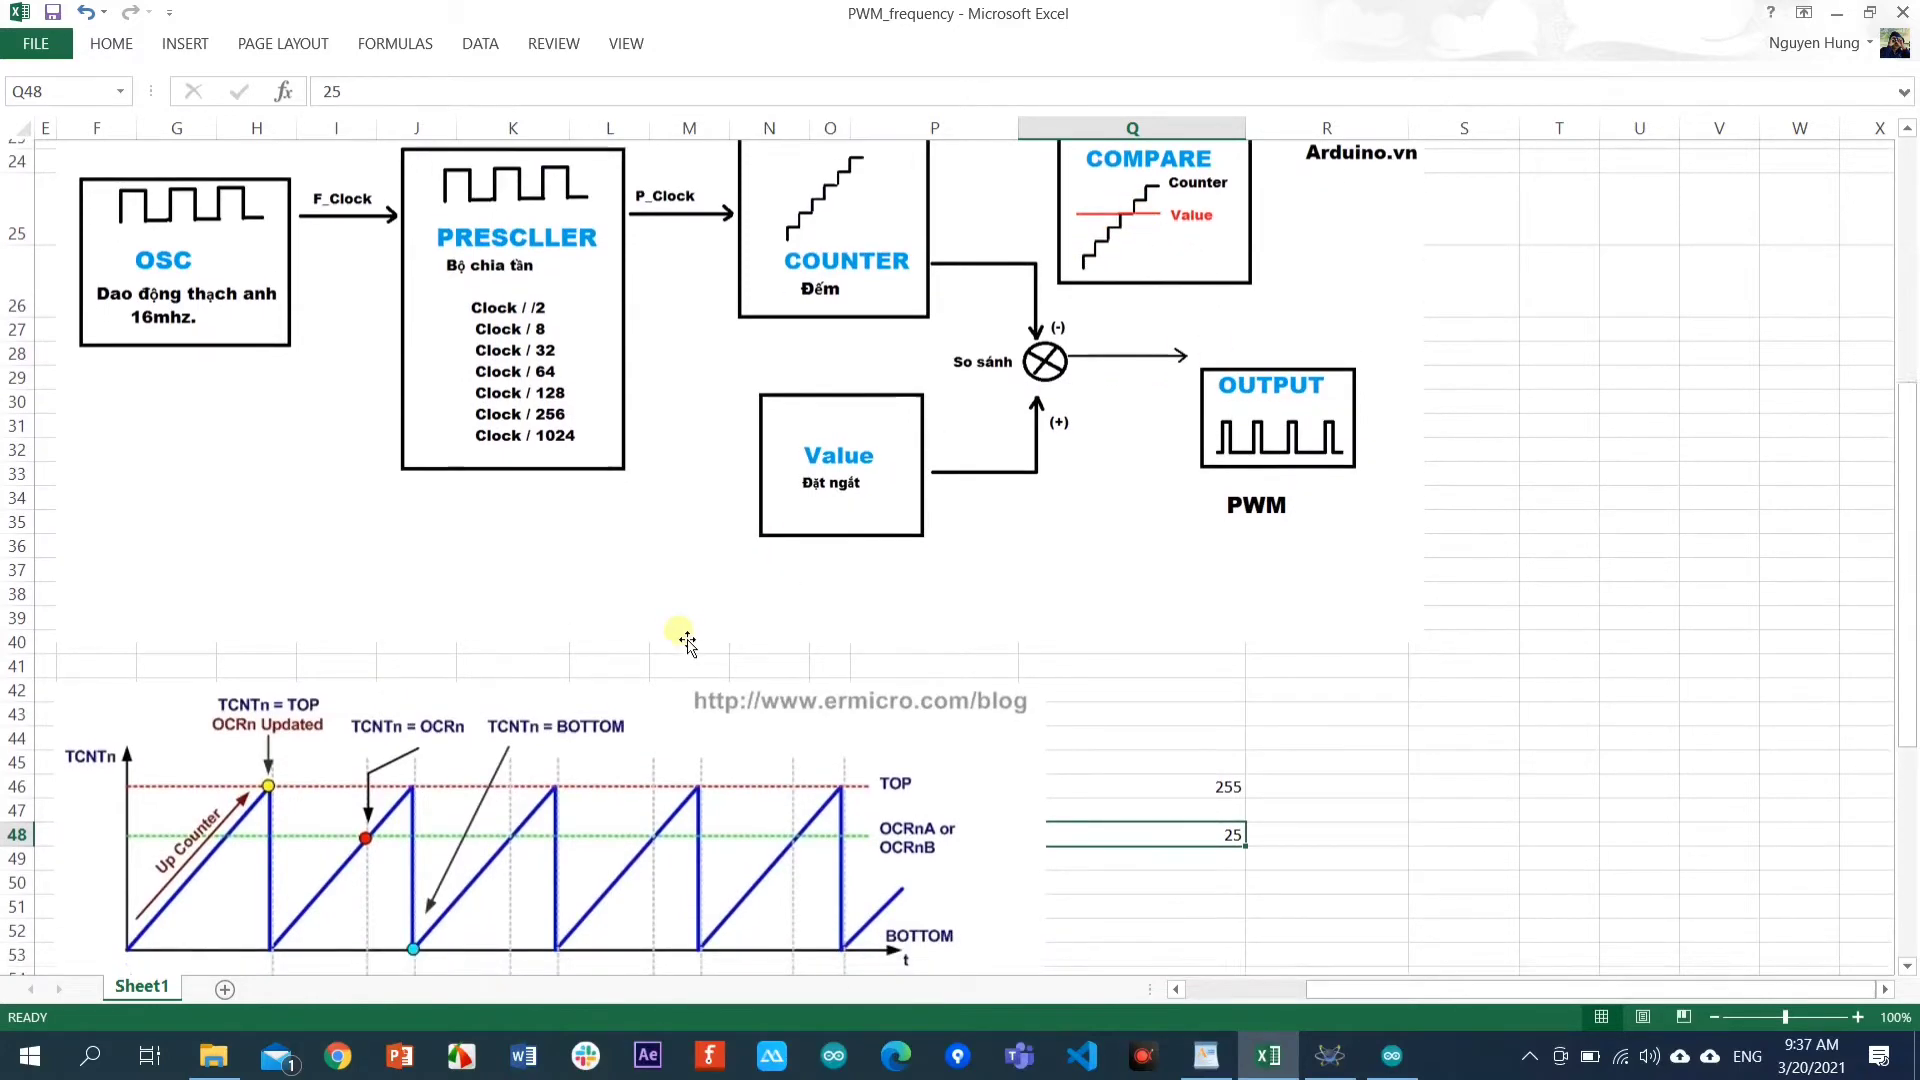
{"action": "scroll", "coordinate": [688, 640], "scroll_direction": "down", "scroll_amount": 1}
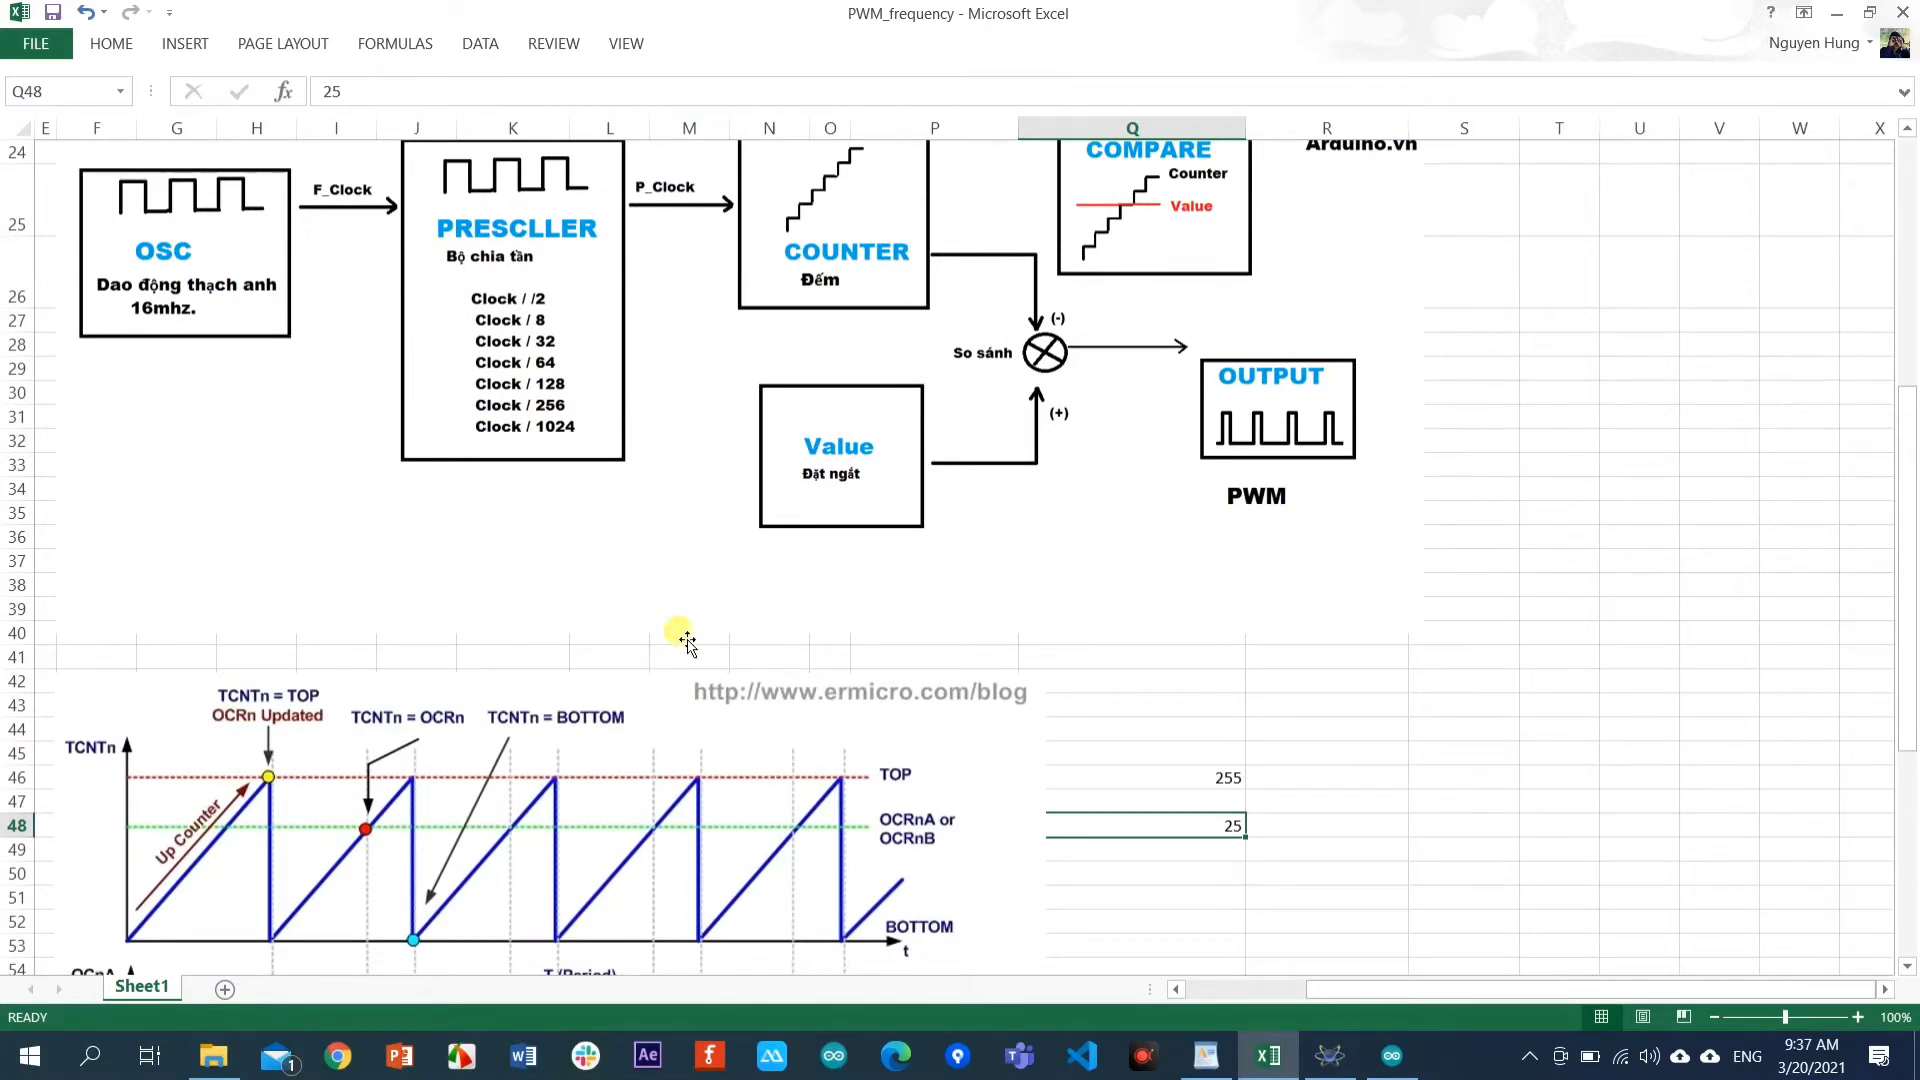
Enter 8000000 in cell R43 and 256 in cell S43, beside the counter timing chart.
{"action": "scroll", "coordinate": [686, 640], "scroll_direction": "down", "scroll_amount": 1}
{"action": "scroll", "coordinate": [686, 640], "scroll_direction": "down", "scroll_amount": 2}
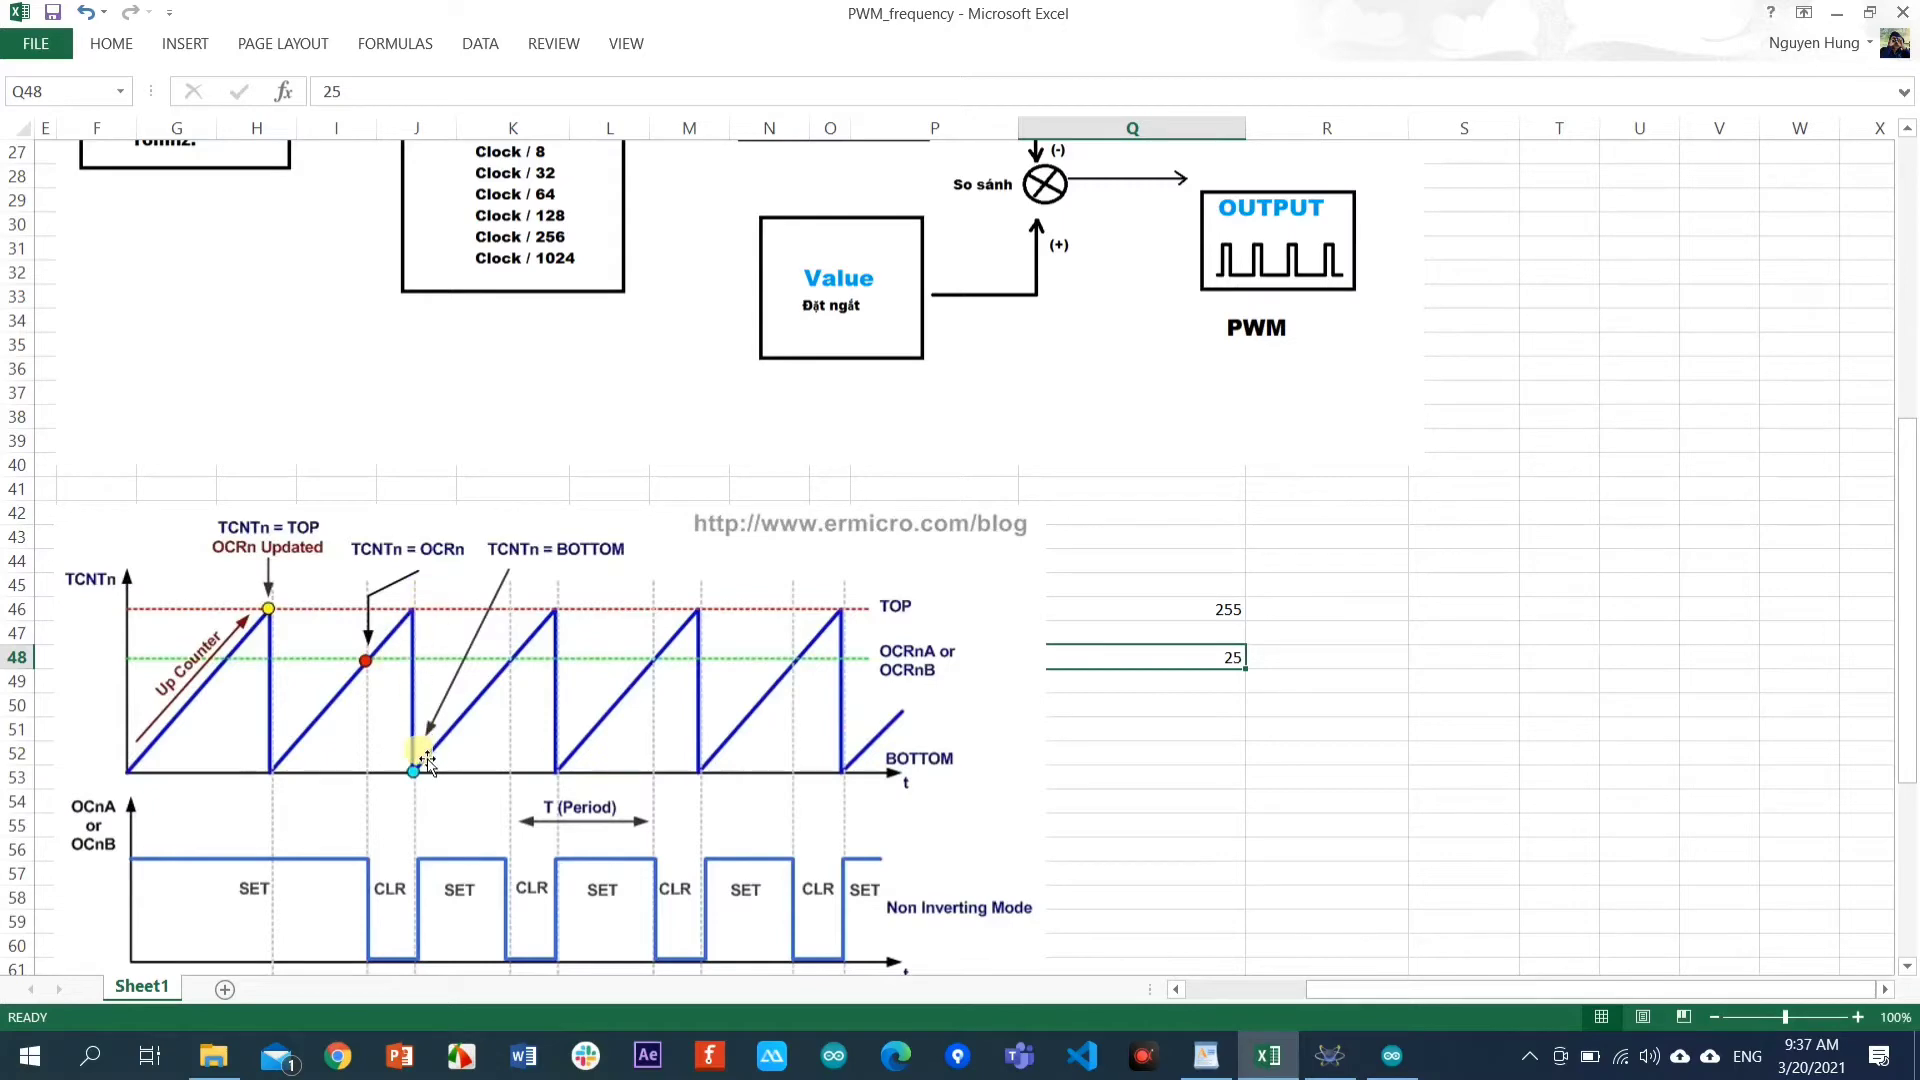
{"action": "left_click", "coordinate": [1342, 537]}
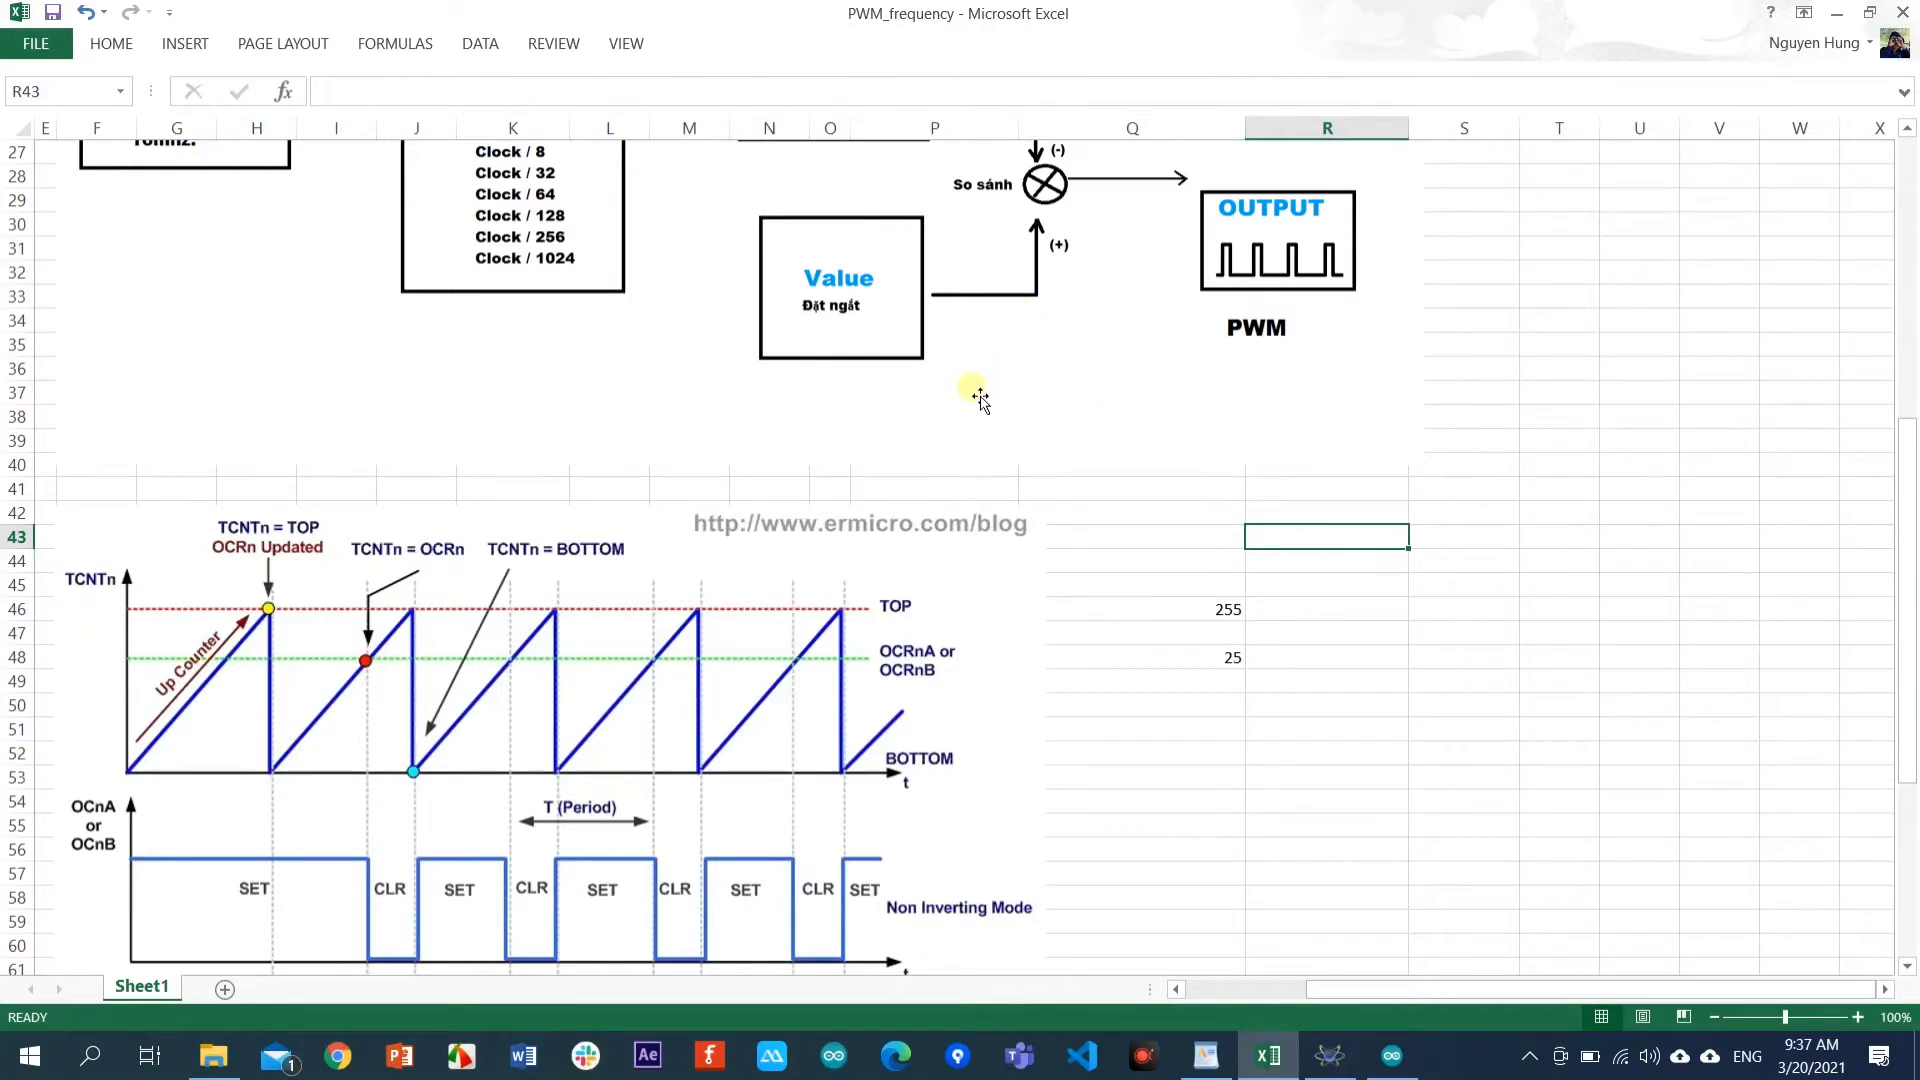
{"action": "scroll", "coordinate": [975, 395], "scroll_direction": "up", "scroll_amount": 1}
{"action": "scroll", "coordinate": [1084, 626], "scroll_direction": "down", "scroll_amount": 1}
{"action": "type", "text": "8000000"}
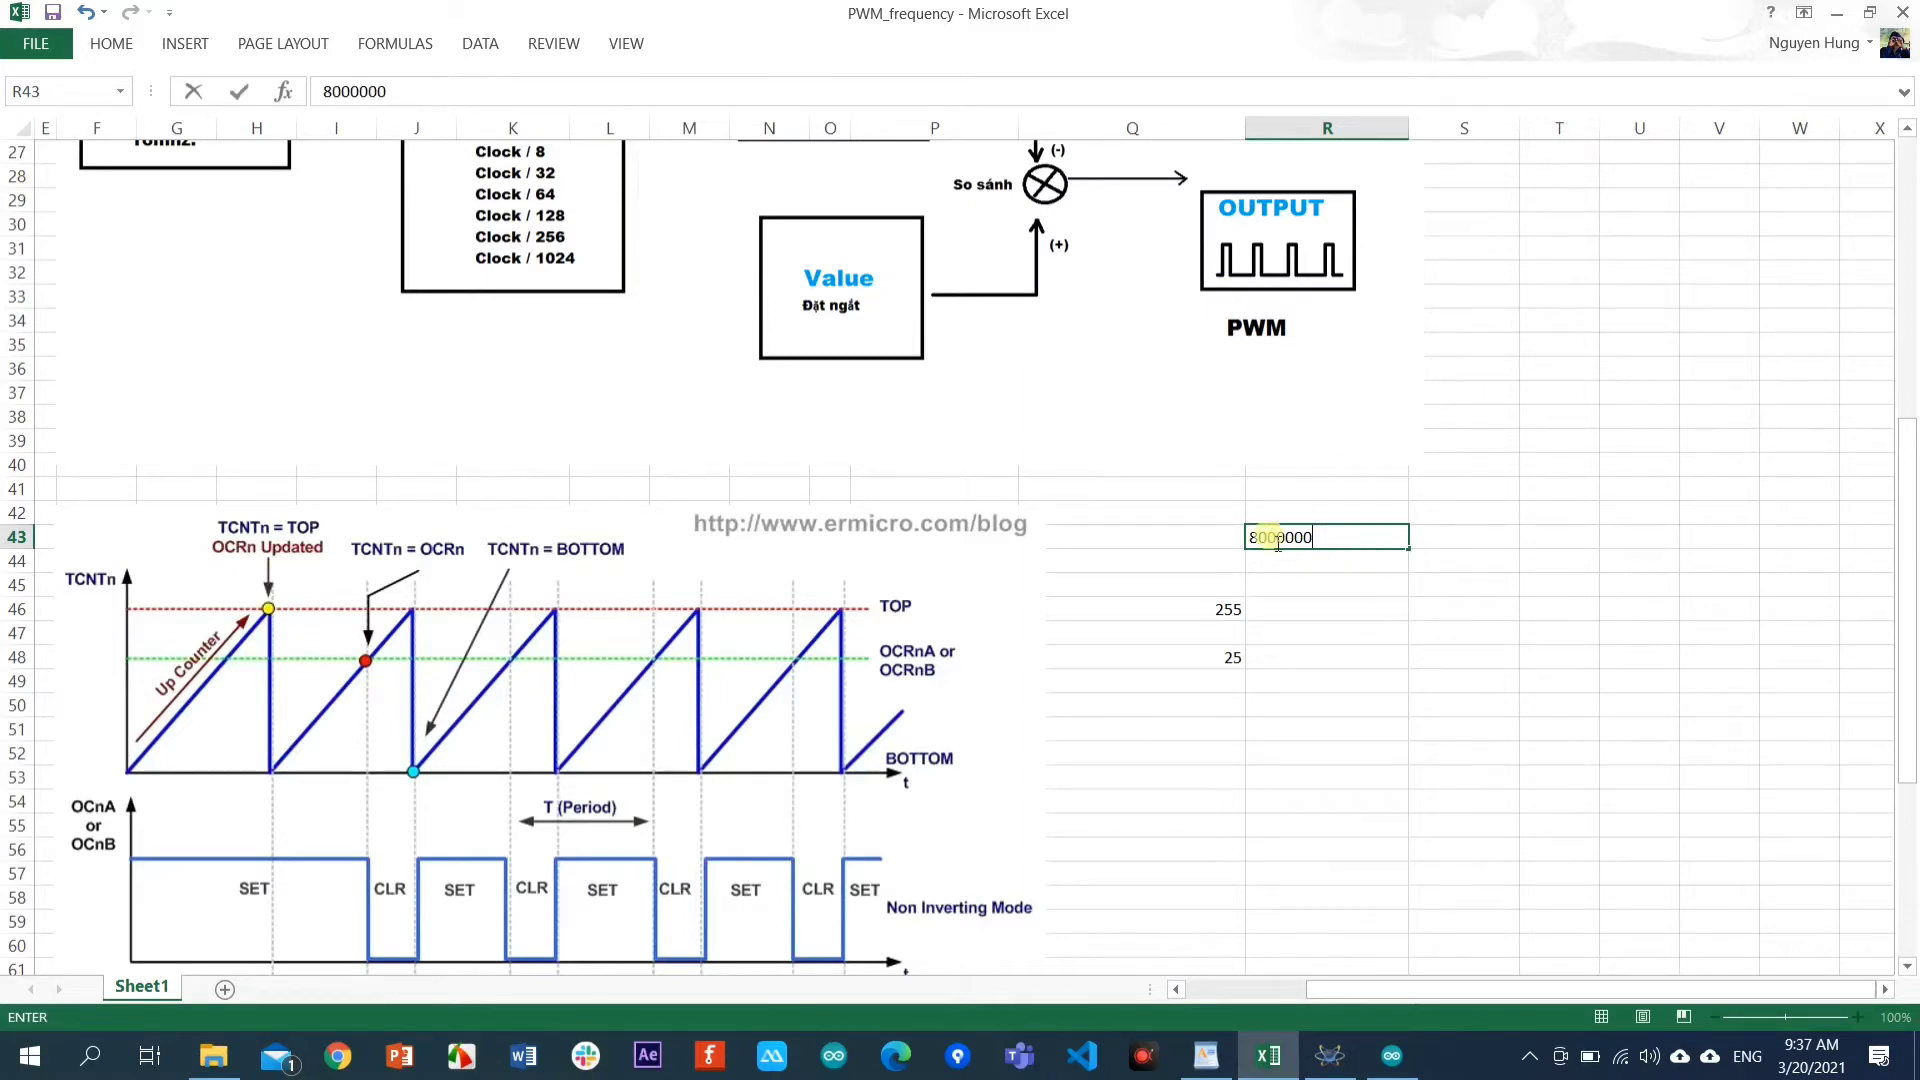
{"action": "left_click", "coordinate": [1475, 544]}
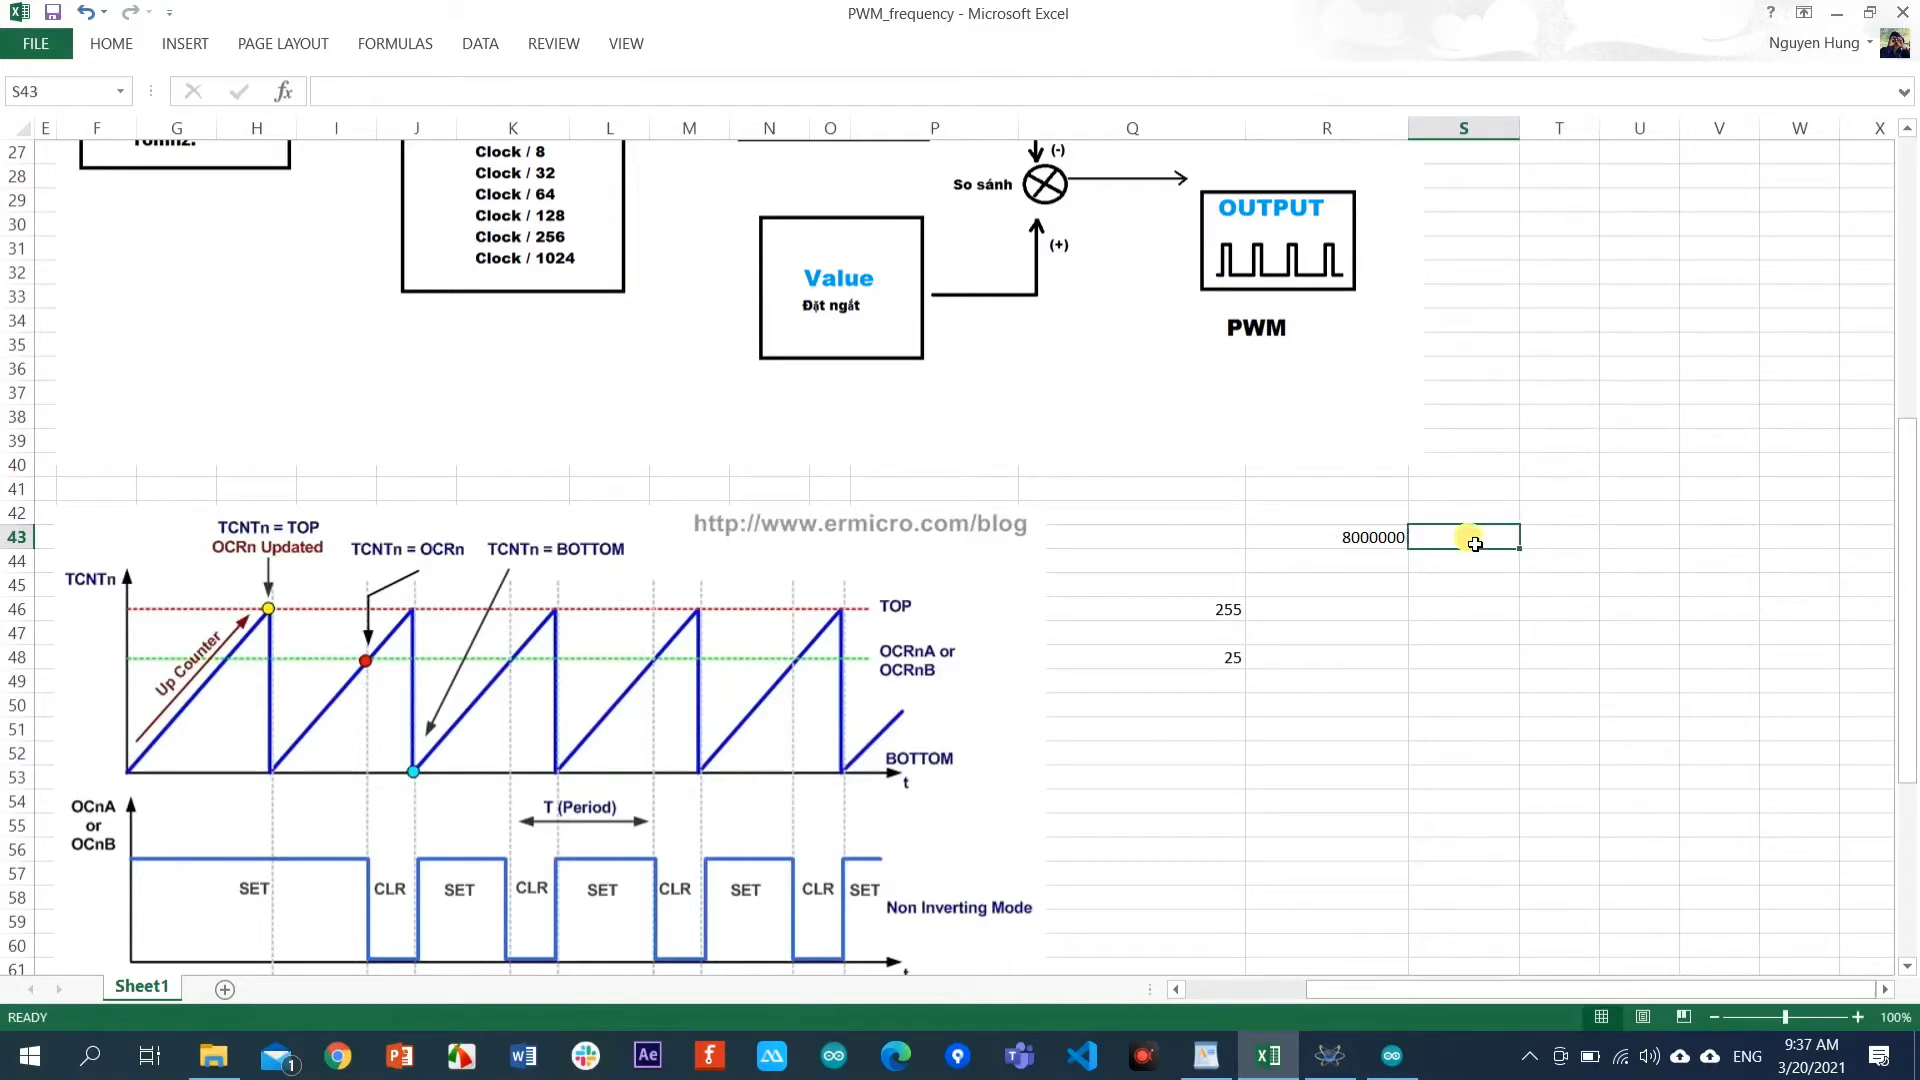
{"action": "type", "text": "256"}
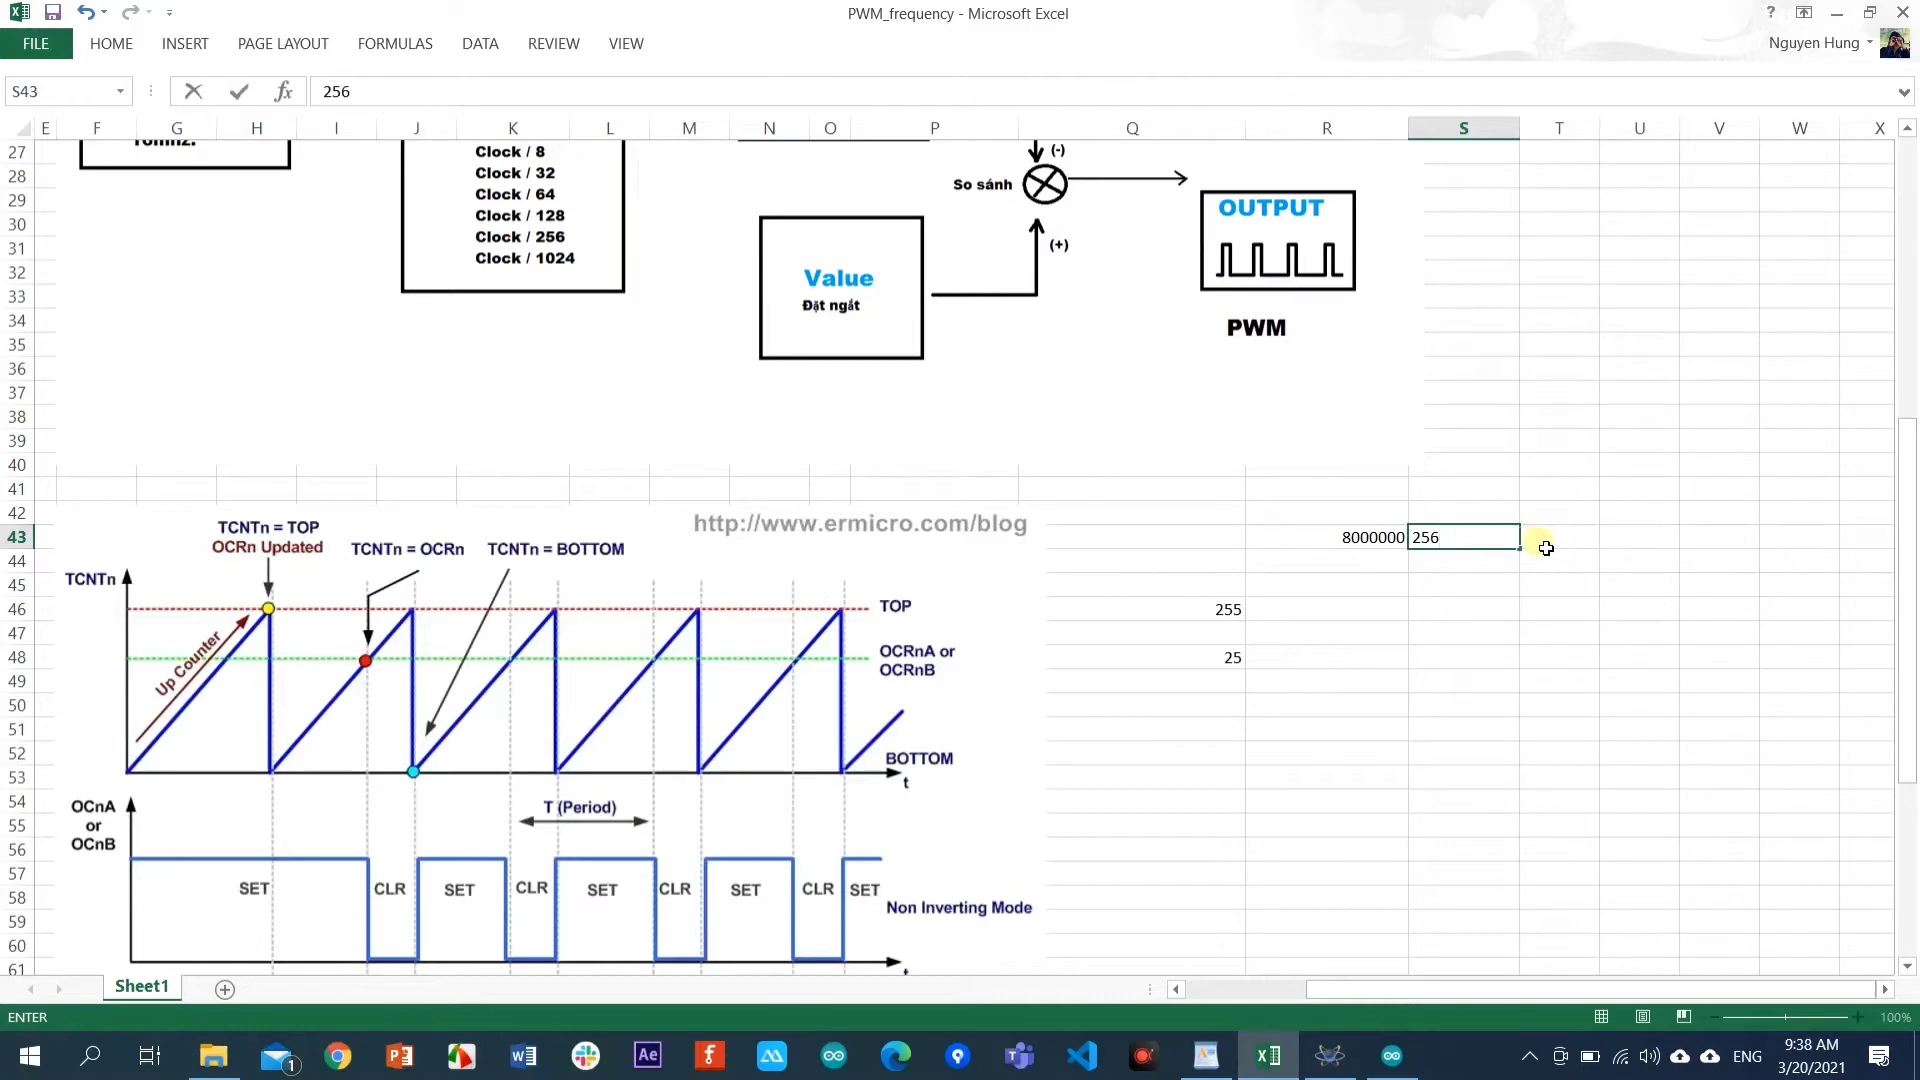
Calculate the frequency in cell T43 by dividing R43 by S43.
{"action": "left_click", "coordinate": [1547, 549]}
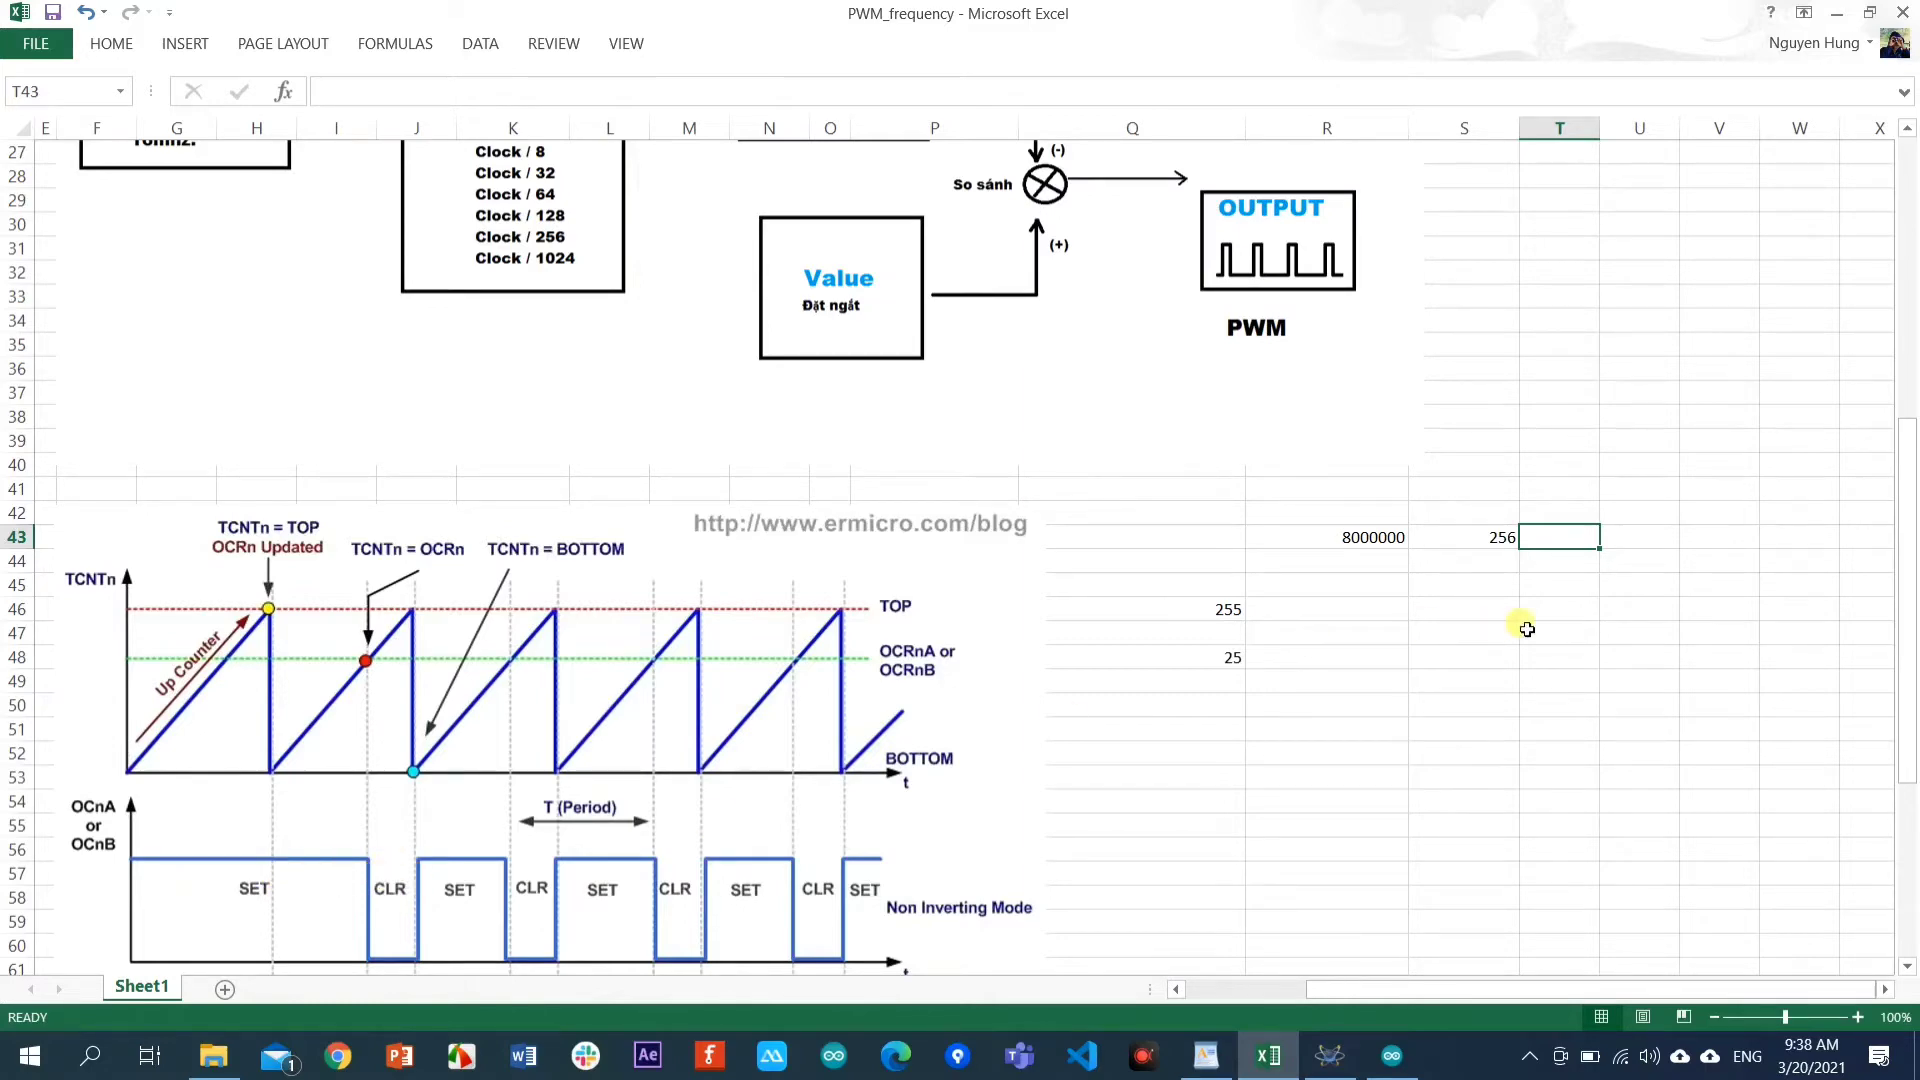
{"action": "type", "text": "="}
{"action": "left_click", "coordinate": [1370, 540]}
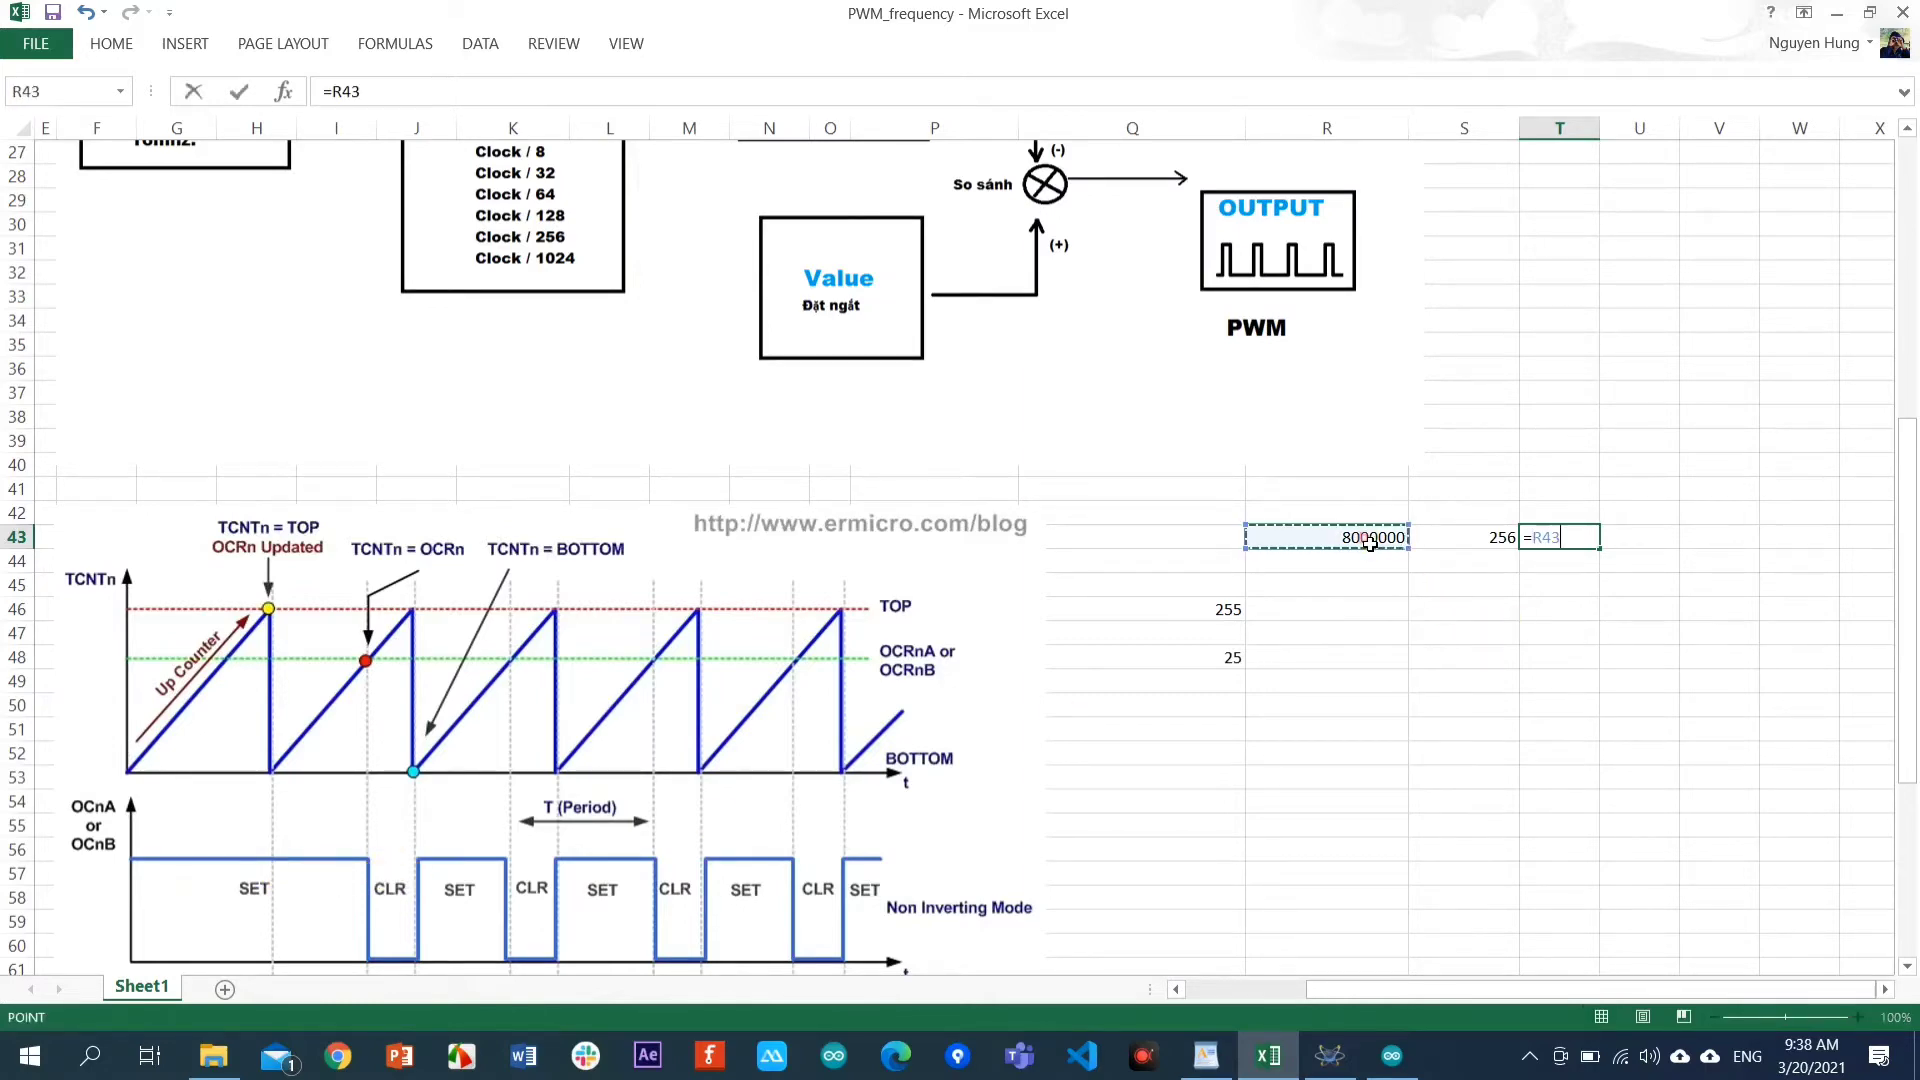
{"action": "type", "text": "/"}
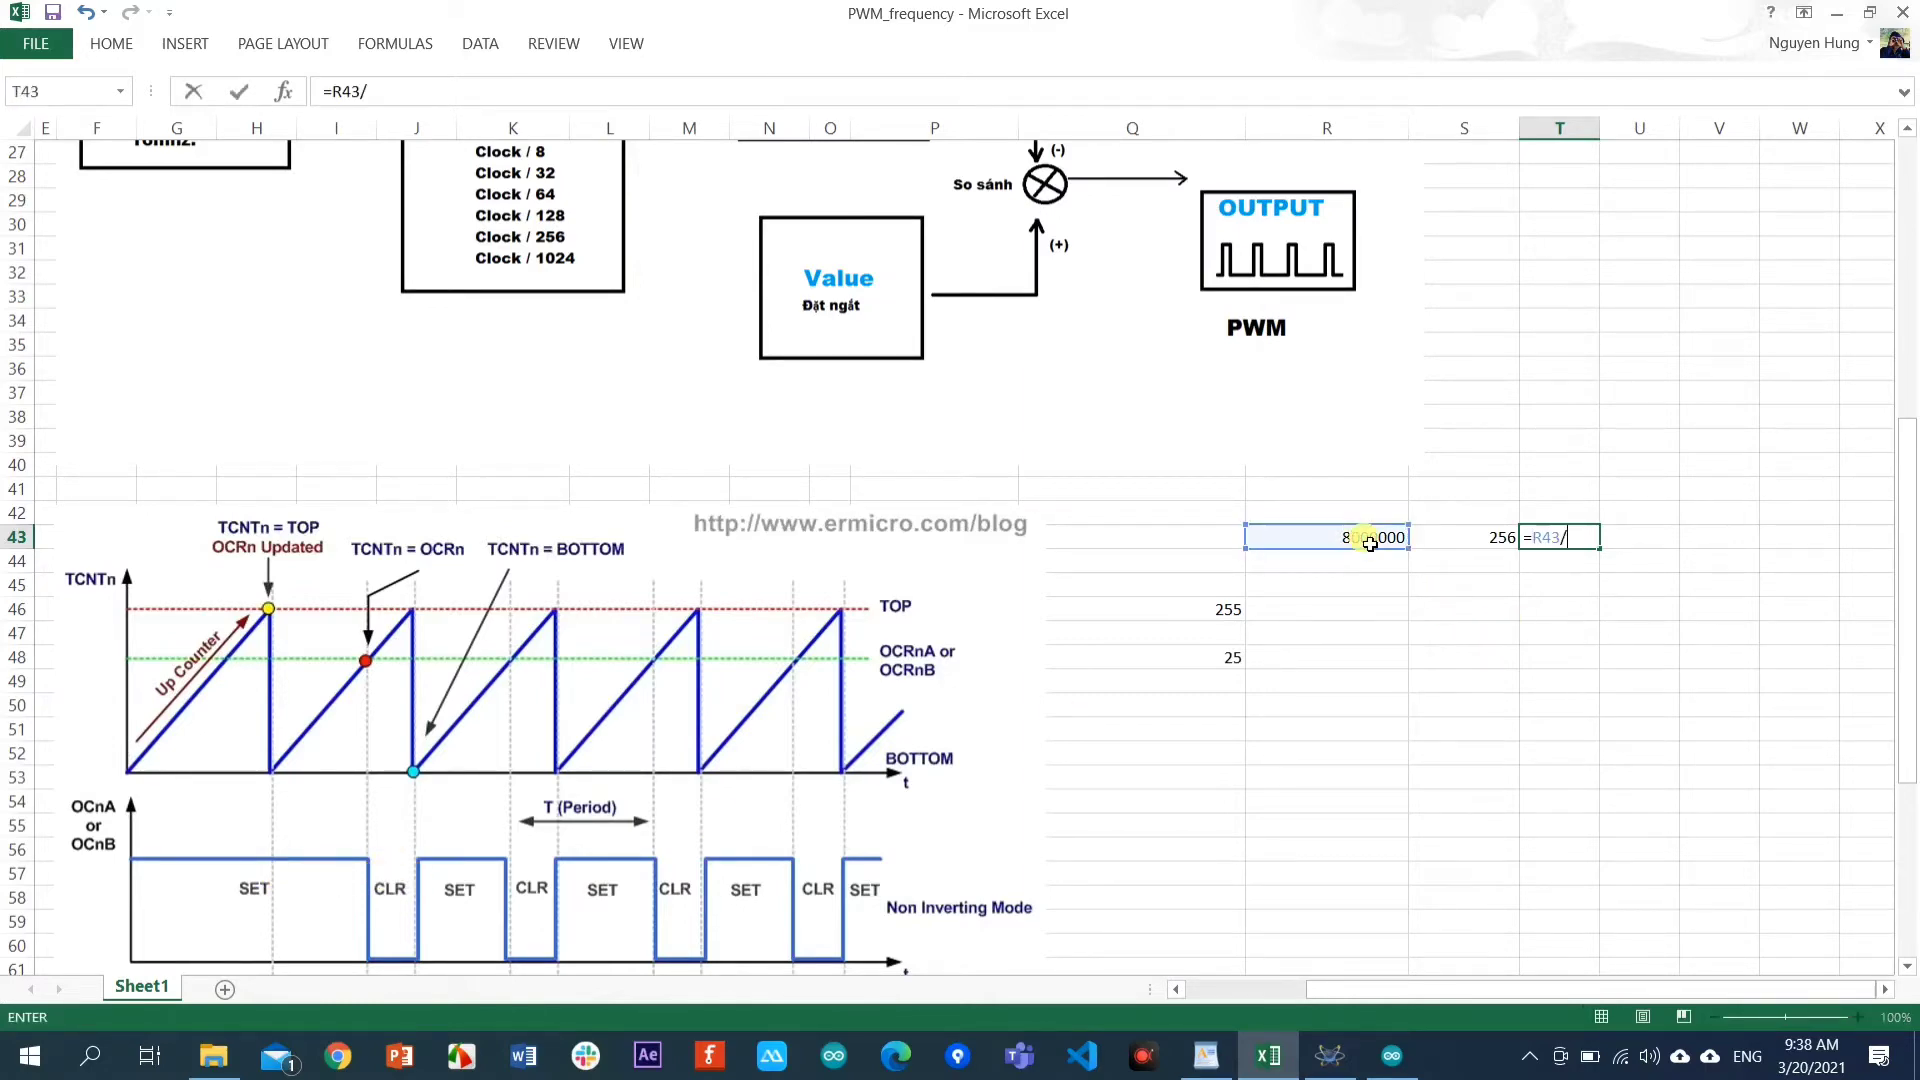
{"action": "left_click", "coordinate": [1474, 545]}
{"action": "key", "text": "Return"}
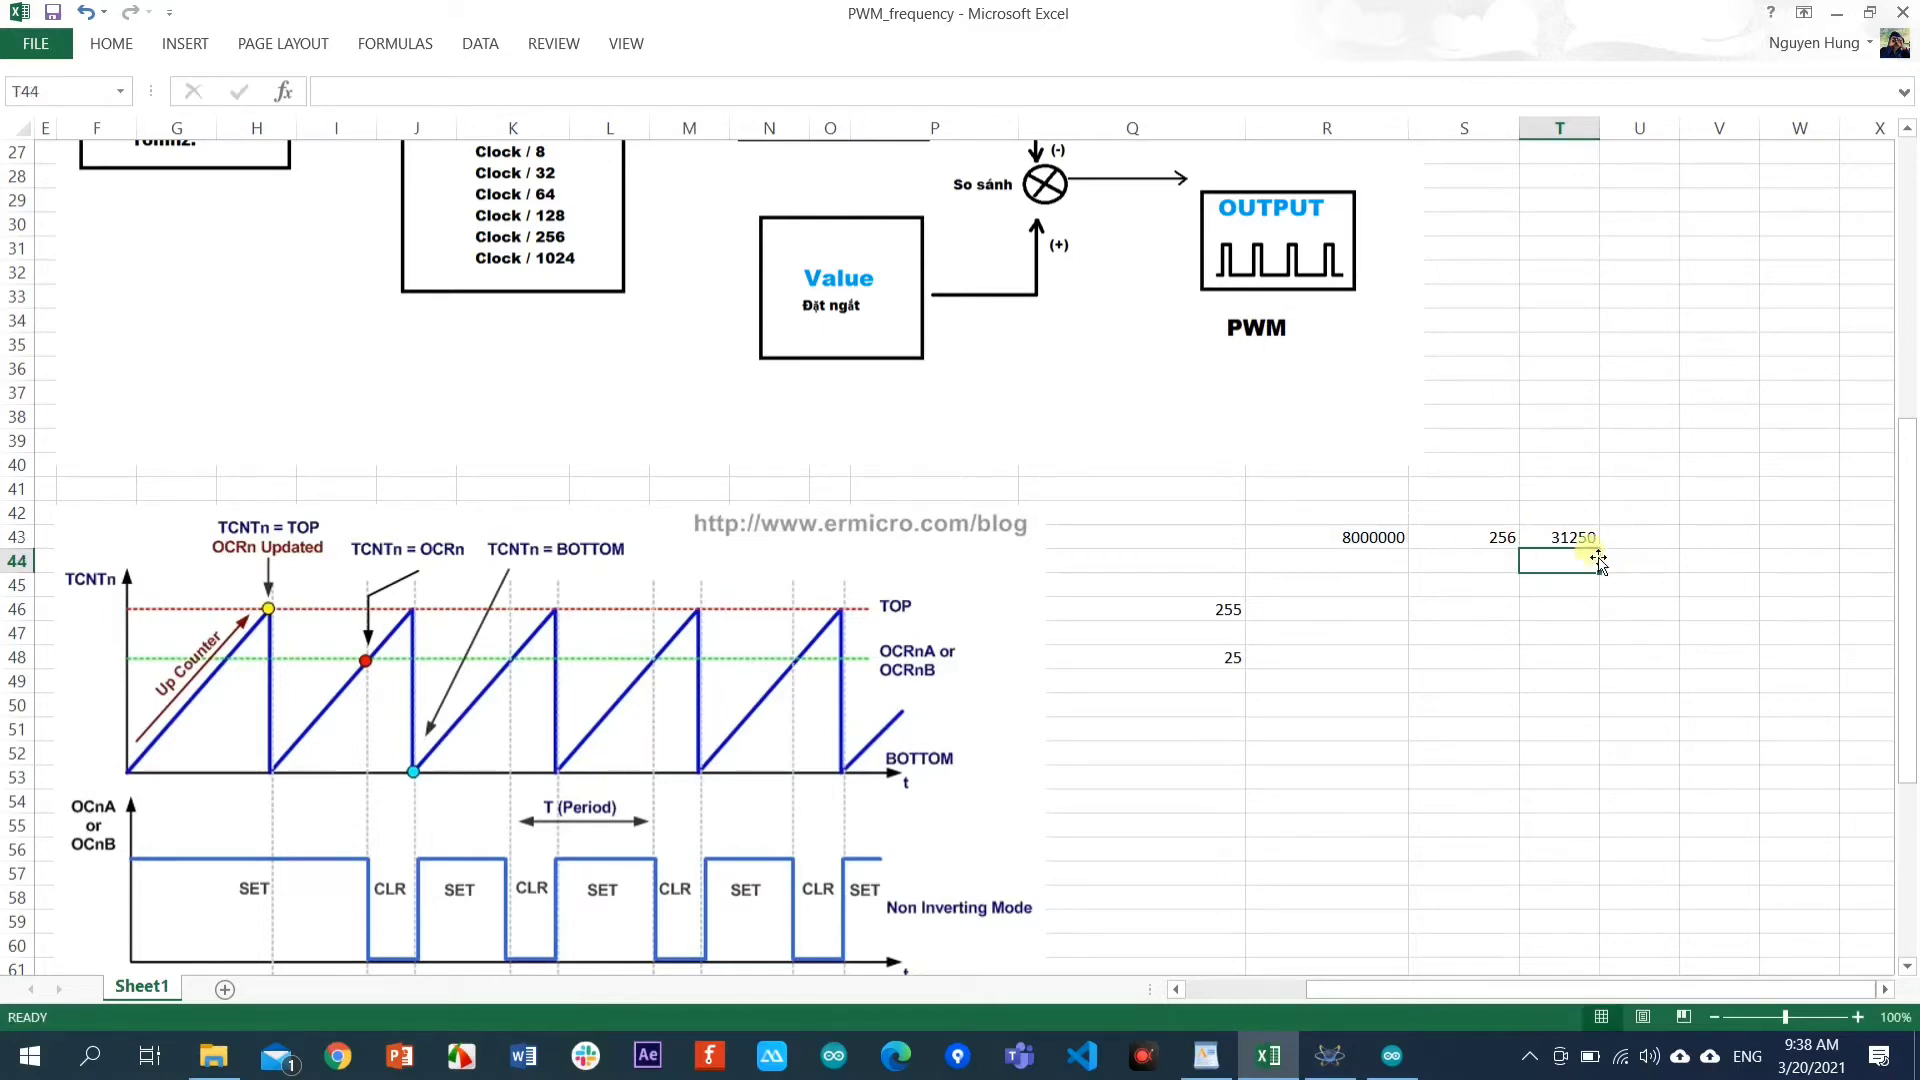
{"action": "left_click", "coordinate": [1585, 540]}
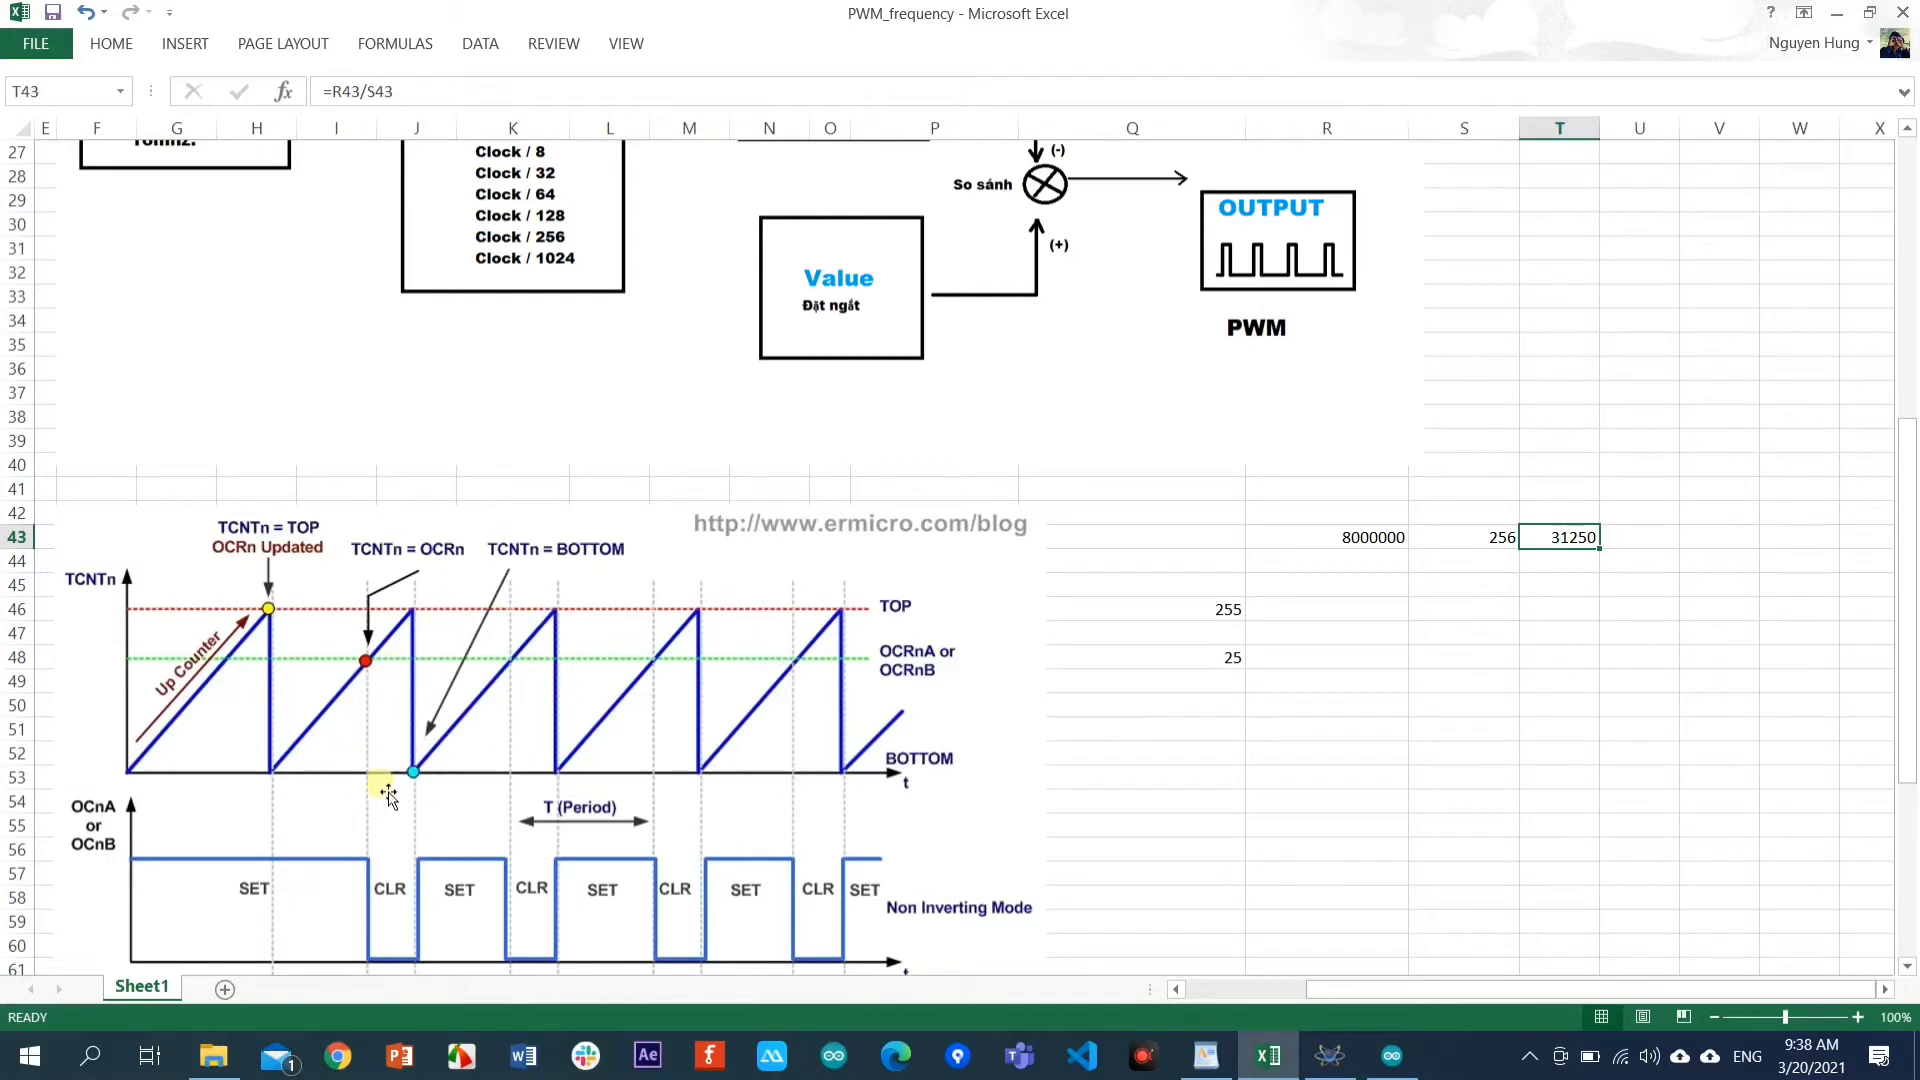
Enter 16M in cell Q43 and right-align it within the cell.
{"action": "scroll", "coordinate": [1160, 645], "scroll_direction": "up", "scroll_amount": 2}
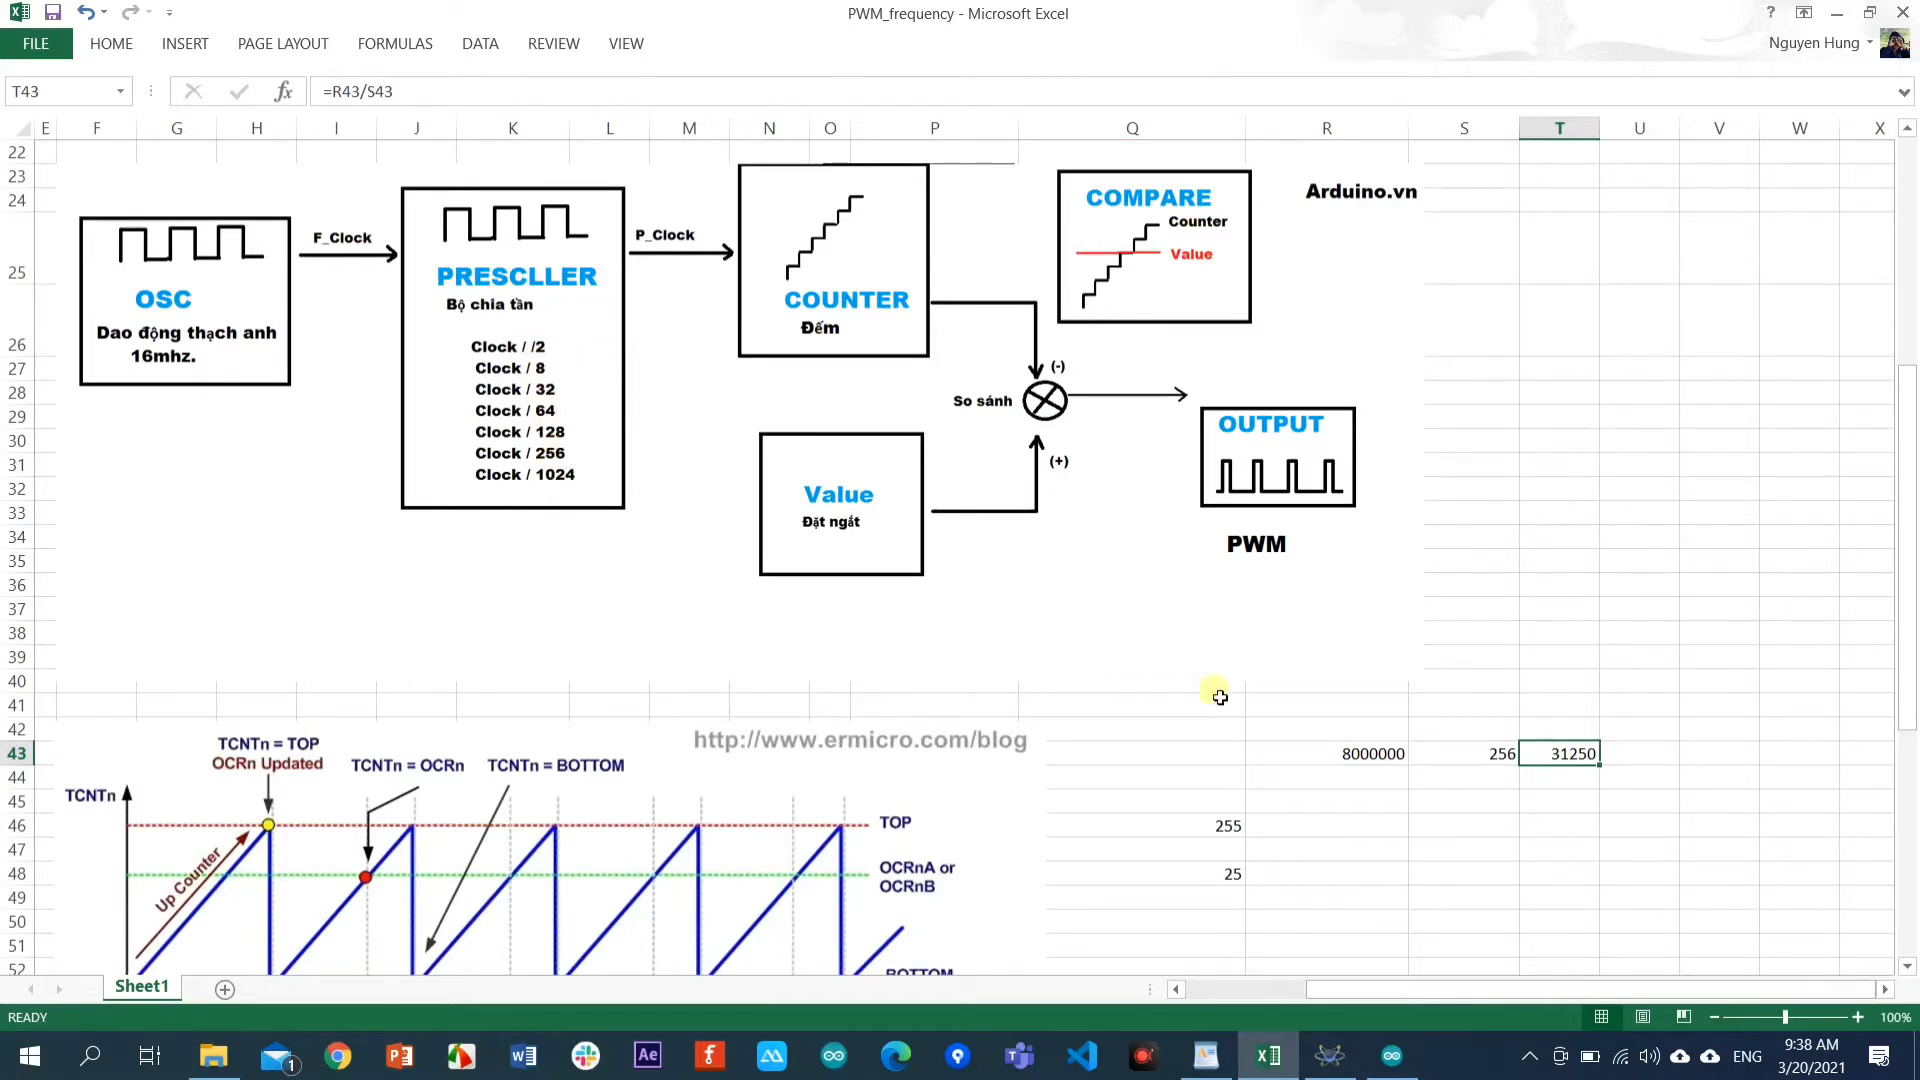
{"action": "left_click", "coordinate": [1170, 764]}
{"action": "type", "text": "1"}
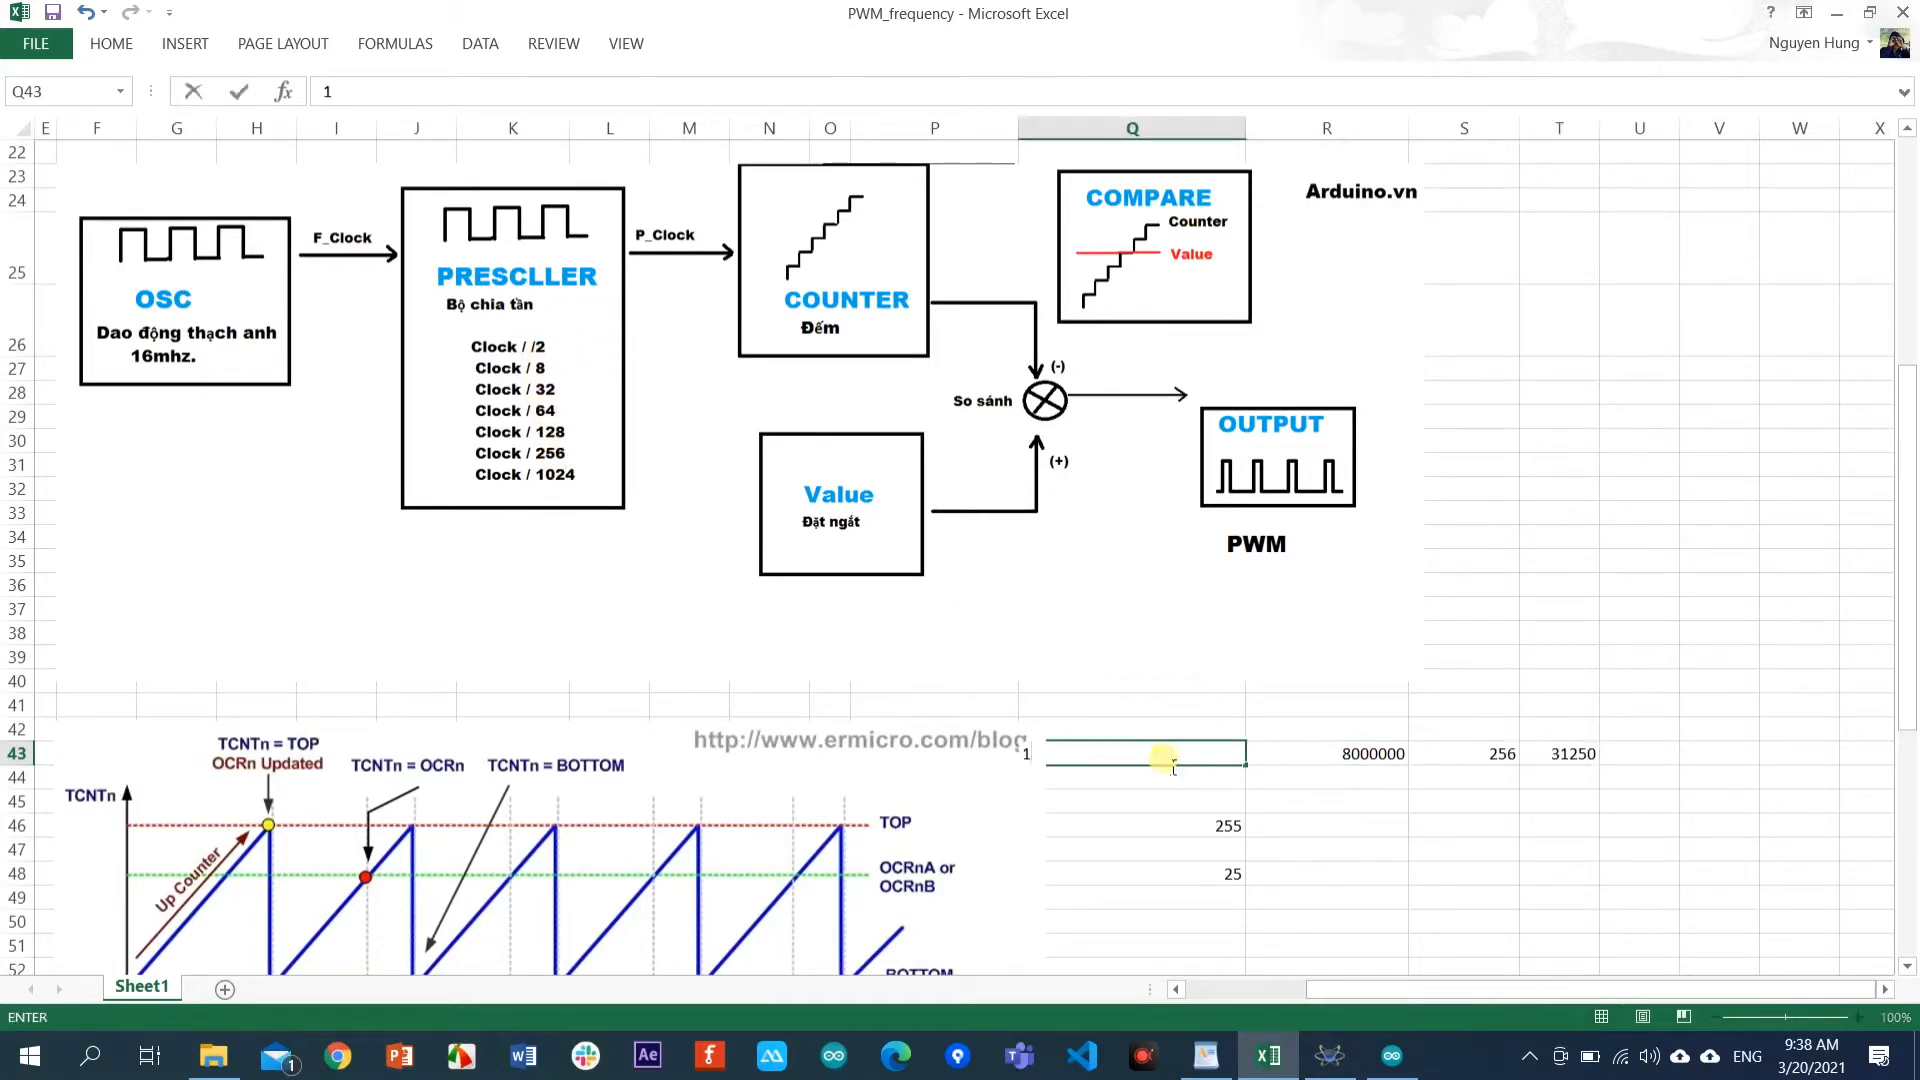
{"action": "type", "text": "6M"}
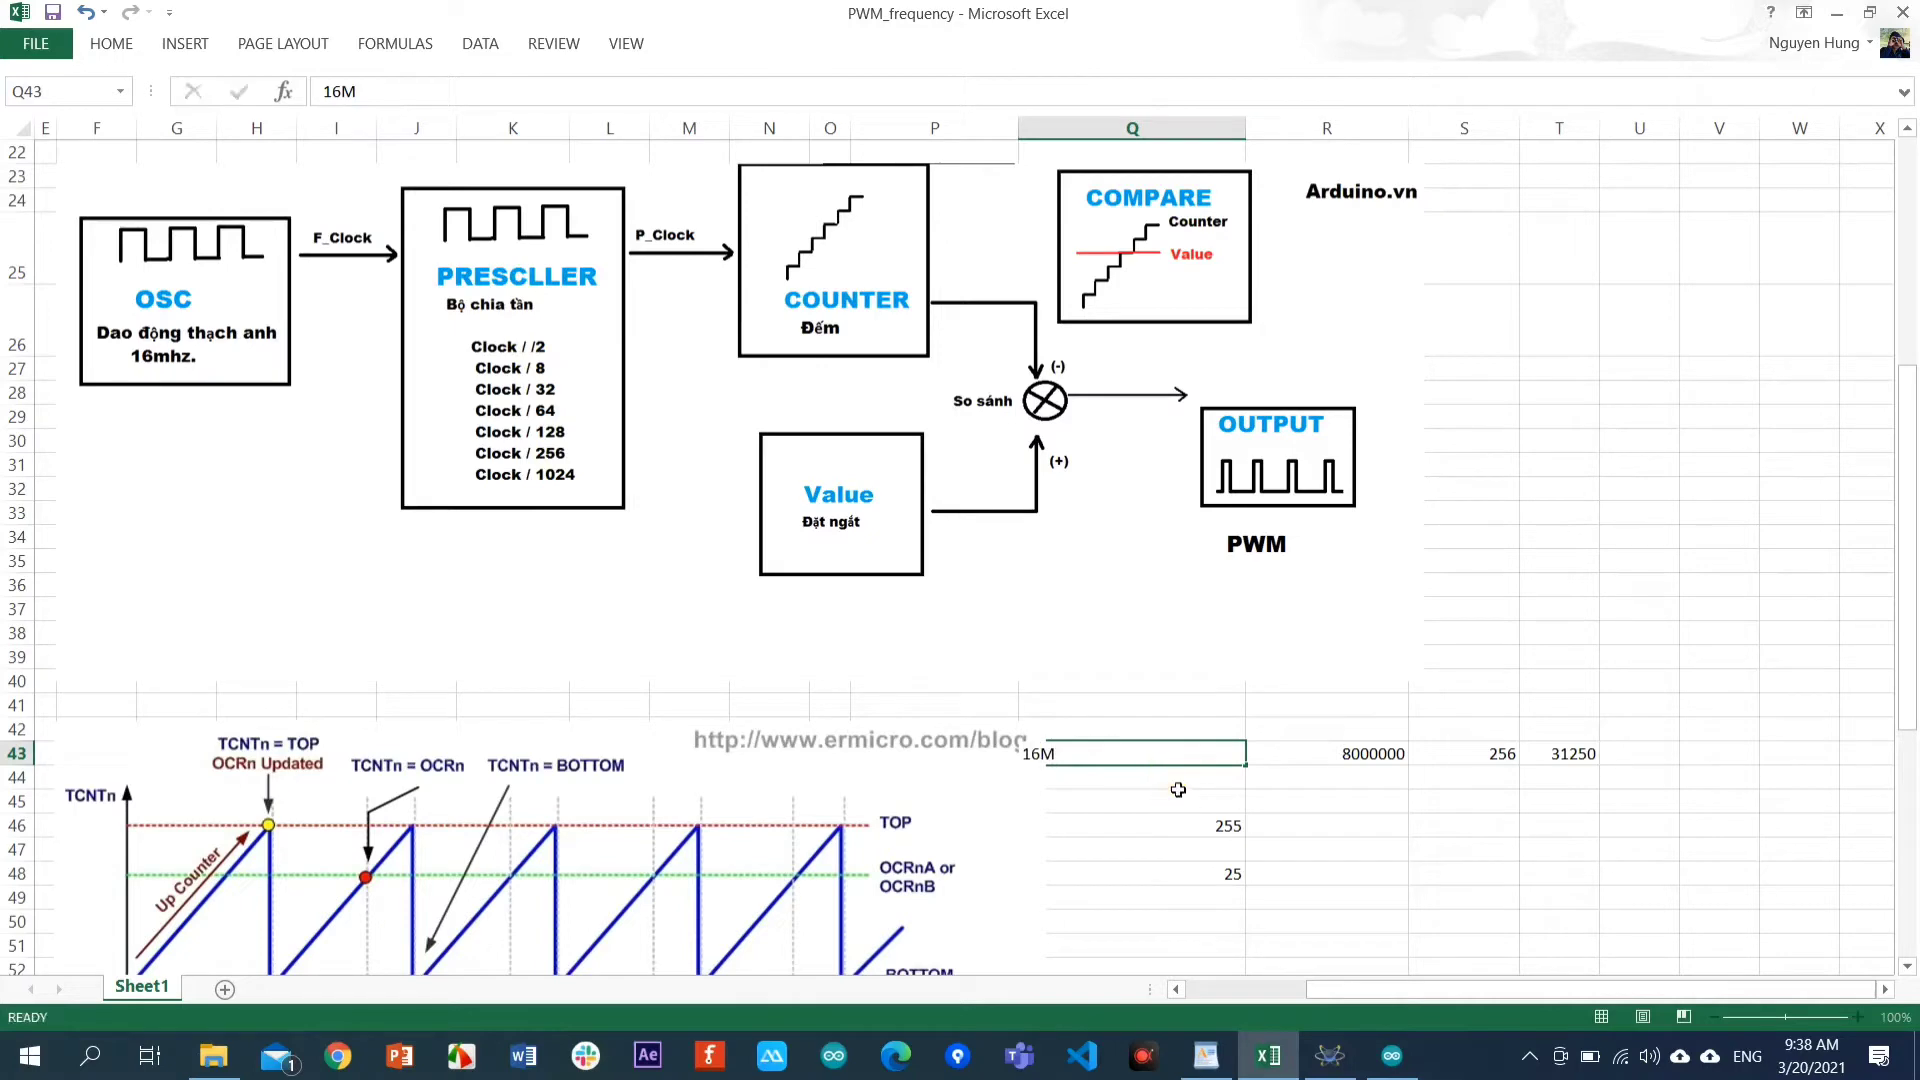
{"action": "left_click", "coordinate": [1170, 755]}
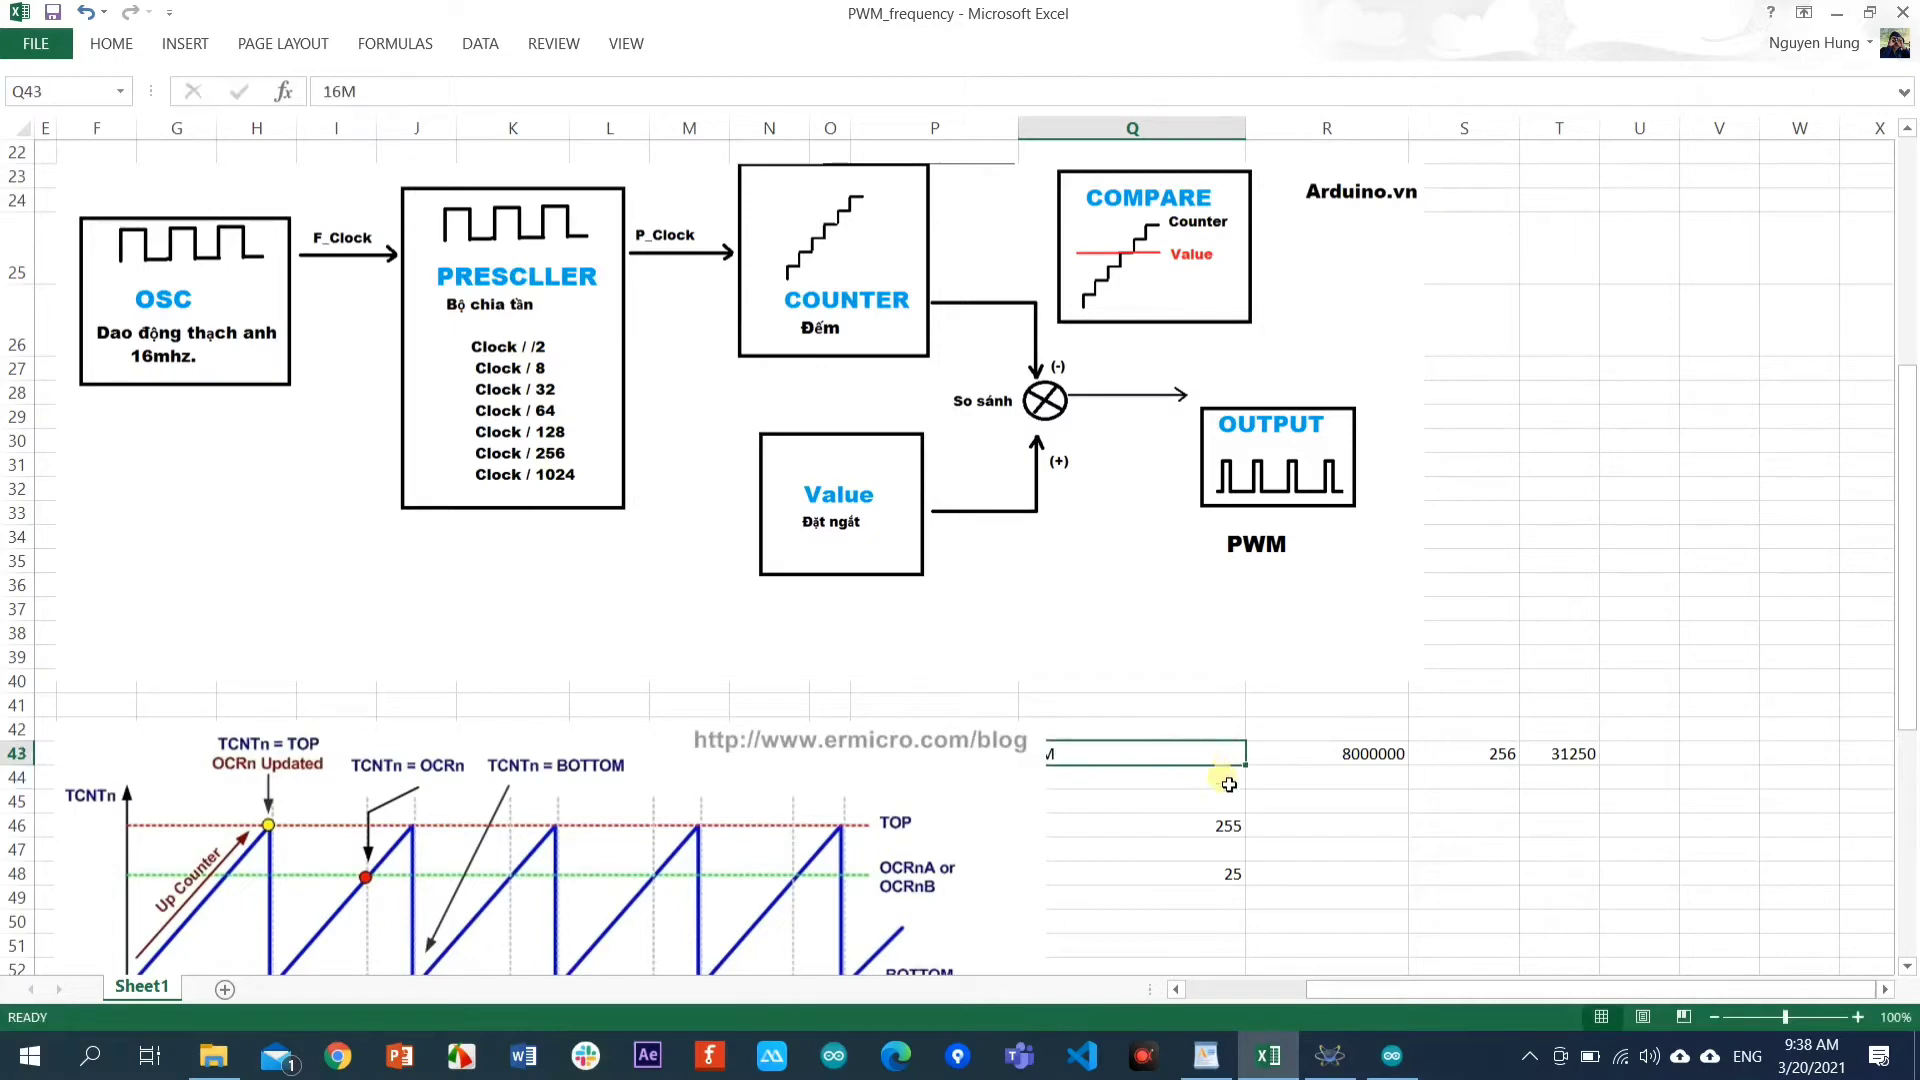
{"action": "left_click", "coordinate": [137, 47]}
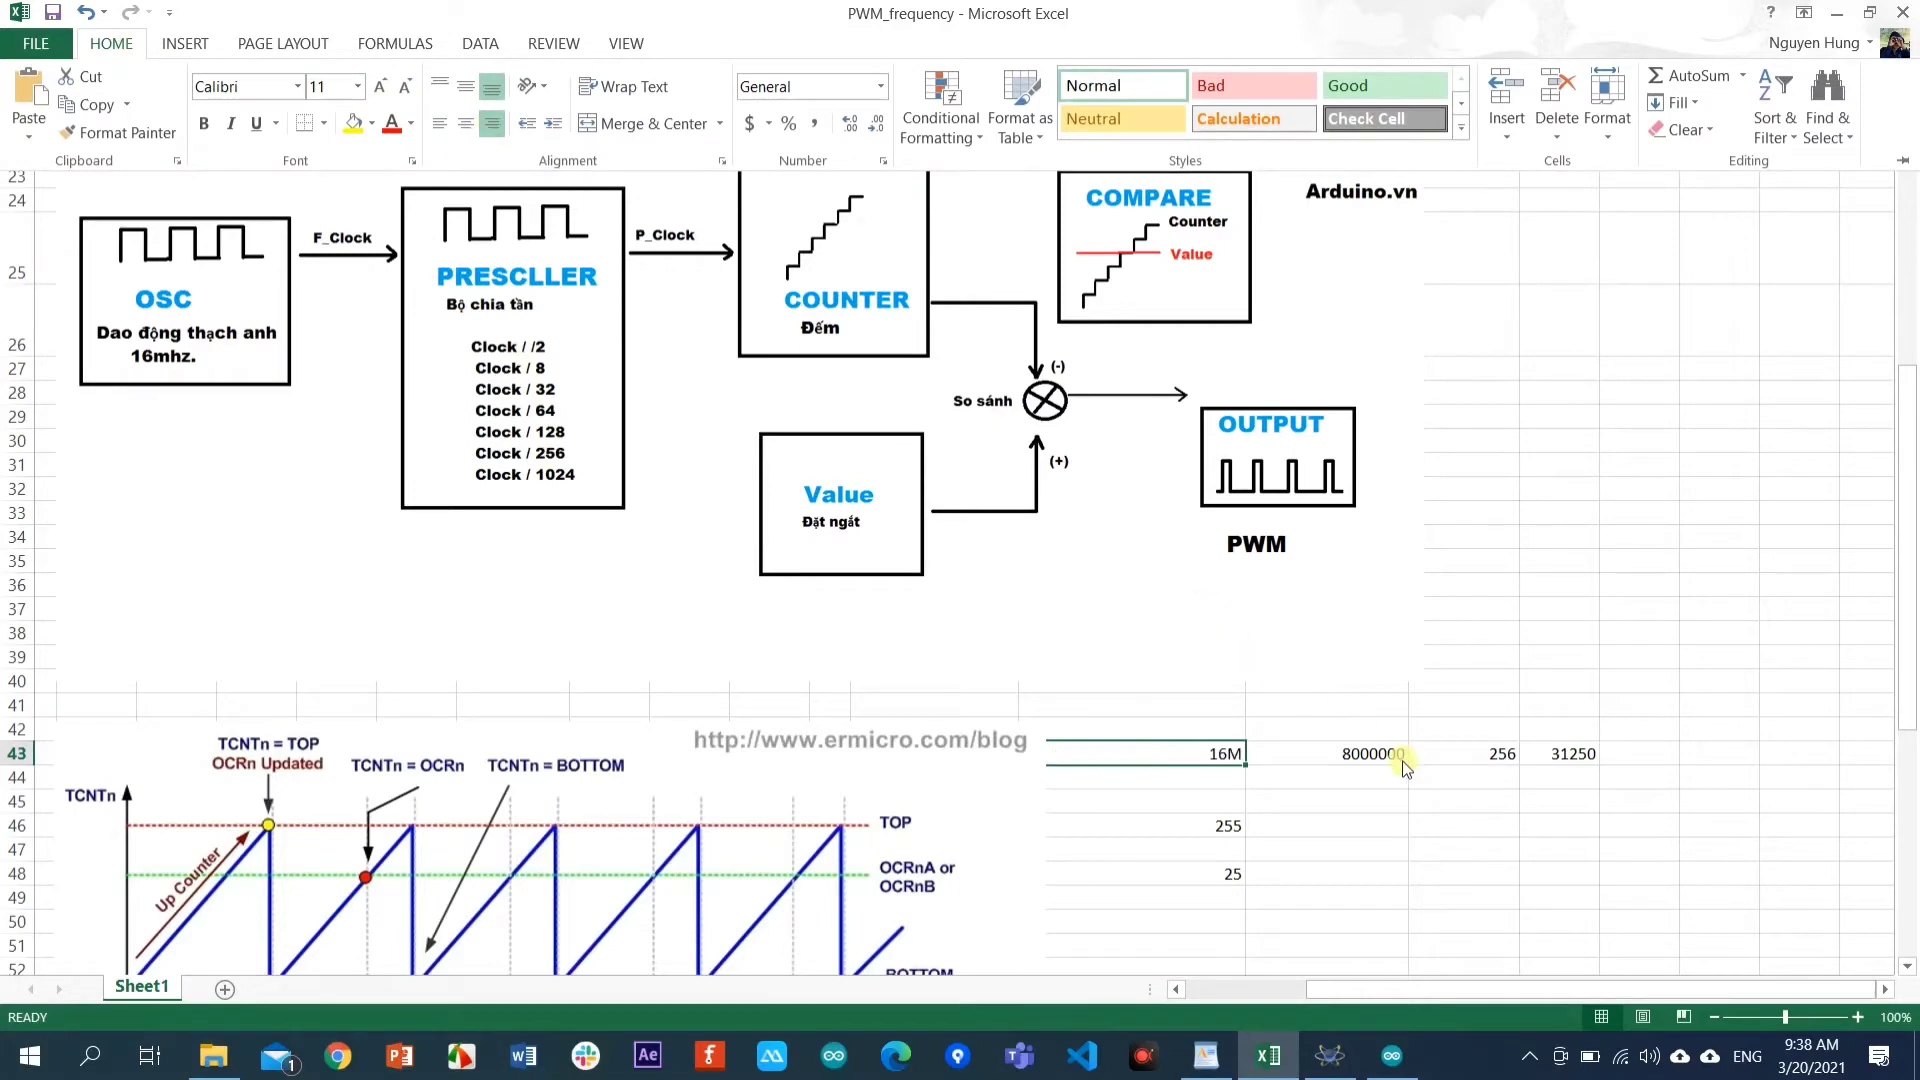
Review the row 43 frequency calculation and set the clock value in cell R43 to 16000000.
{"action": "left_click", "coordinate": [1350, 755]}
{"action": "left_click", "coordinate": [1355, 758]}
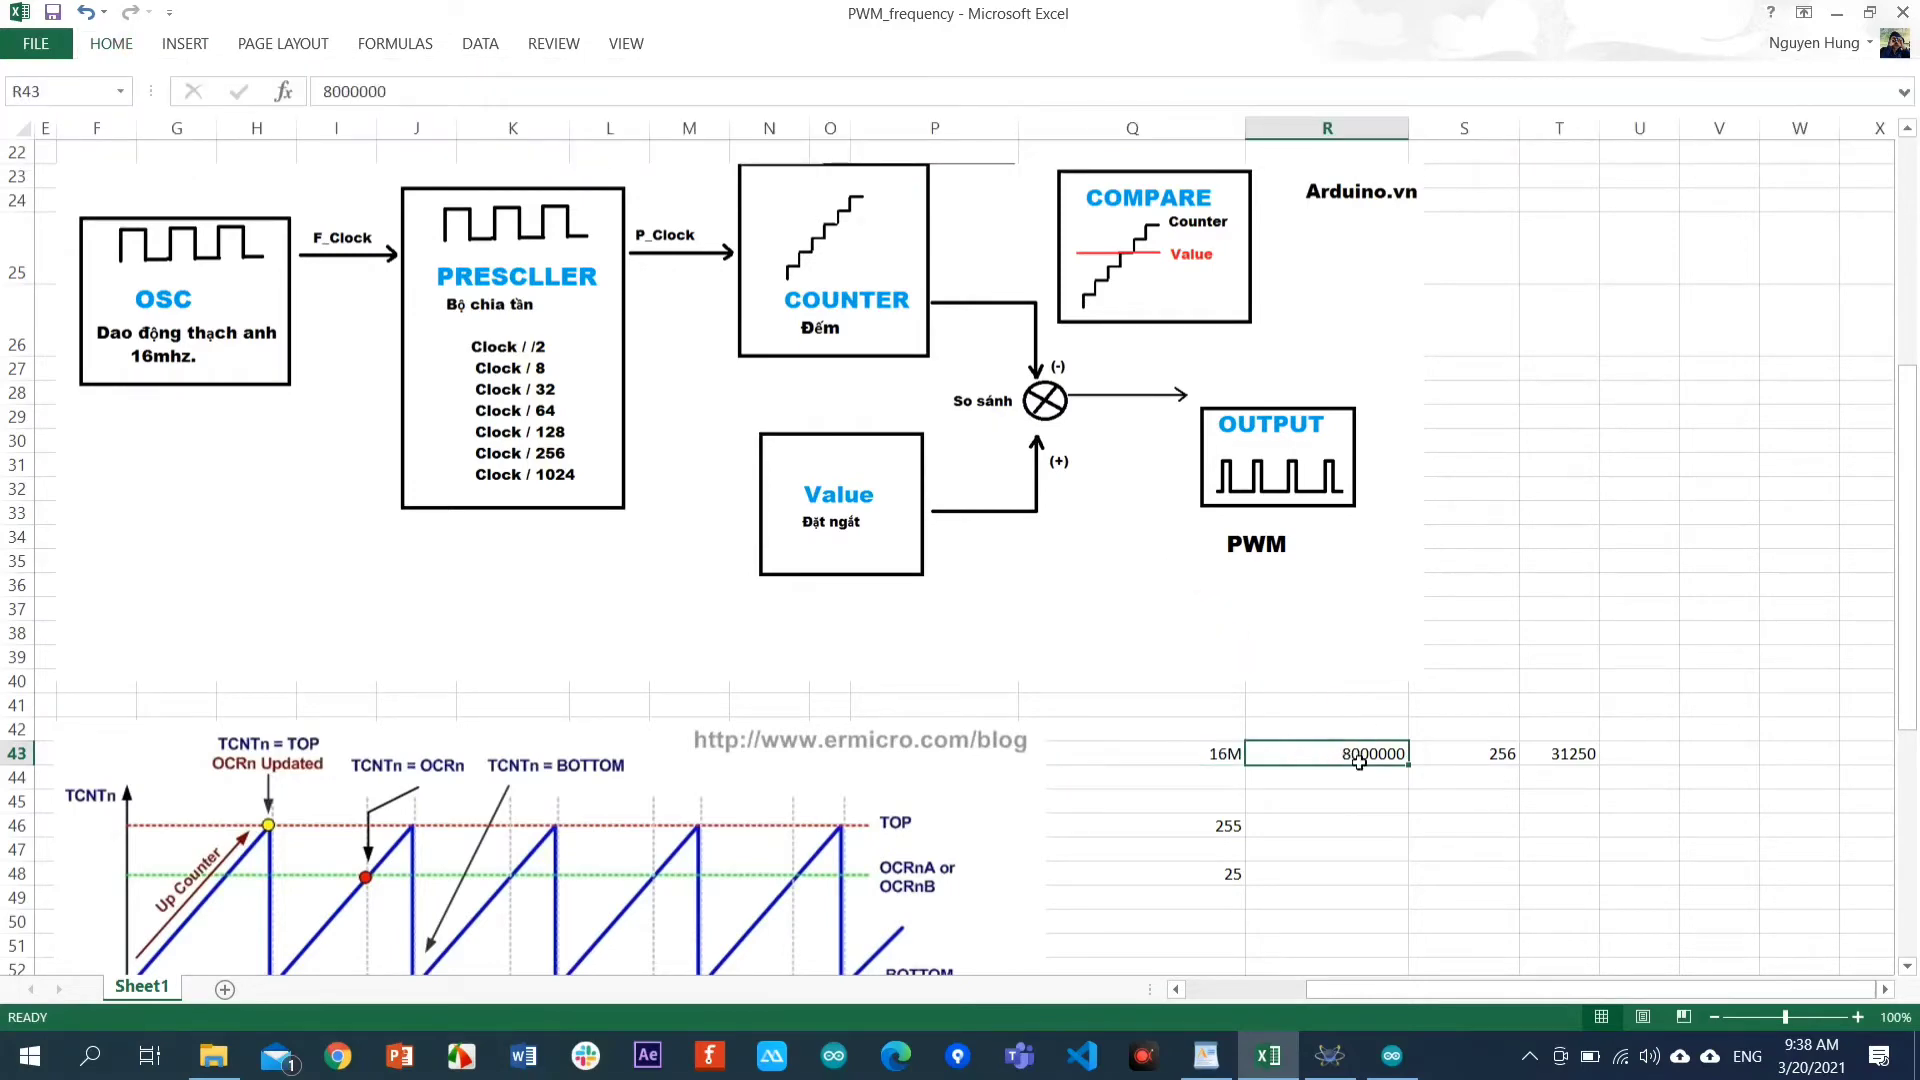
{"action": "left_click", "coordinate": [1478, 762]}
{"action": "scroll", "coordinate": [1478, 762], "scroll_direction": "down", "scroll_amount": 2}
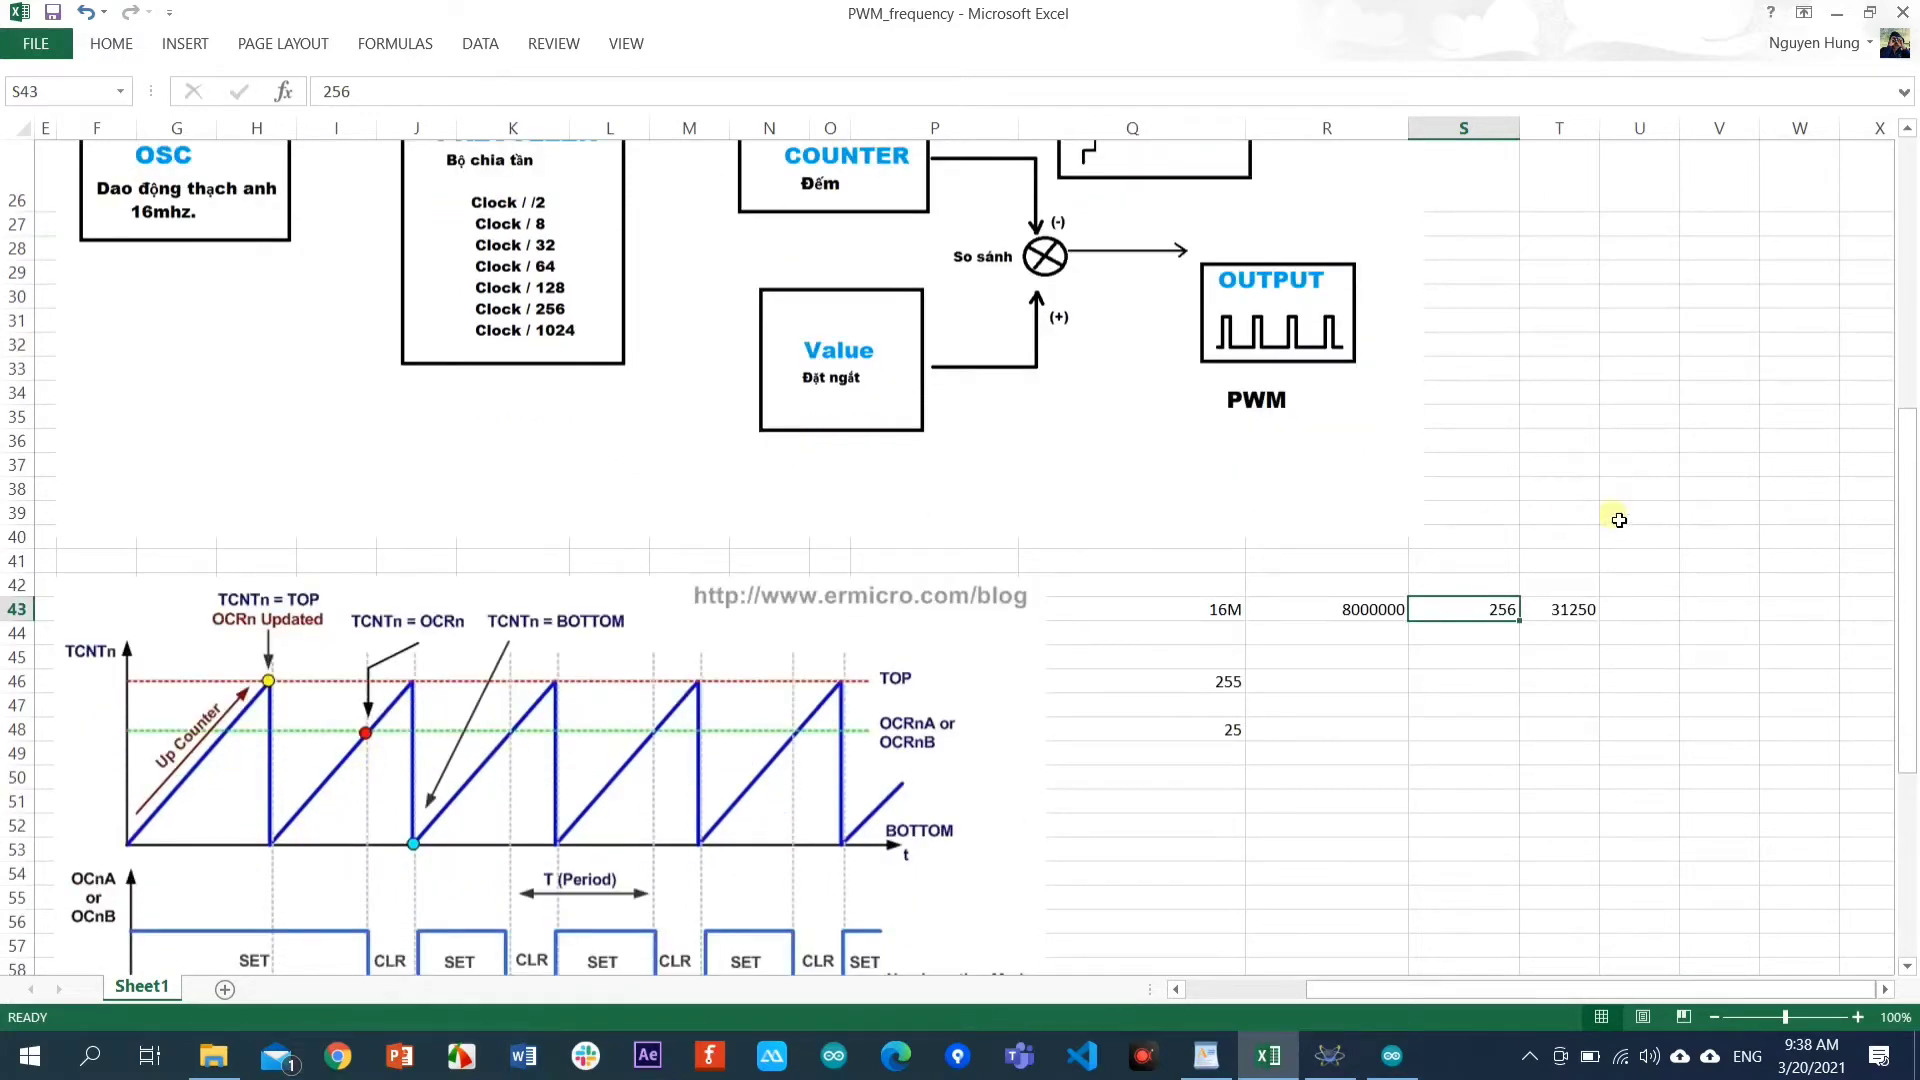
{"action": "left_click", "coordinate": [1576, 621]}
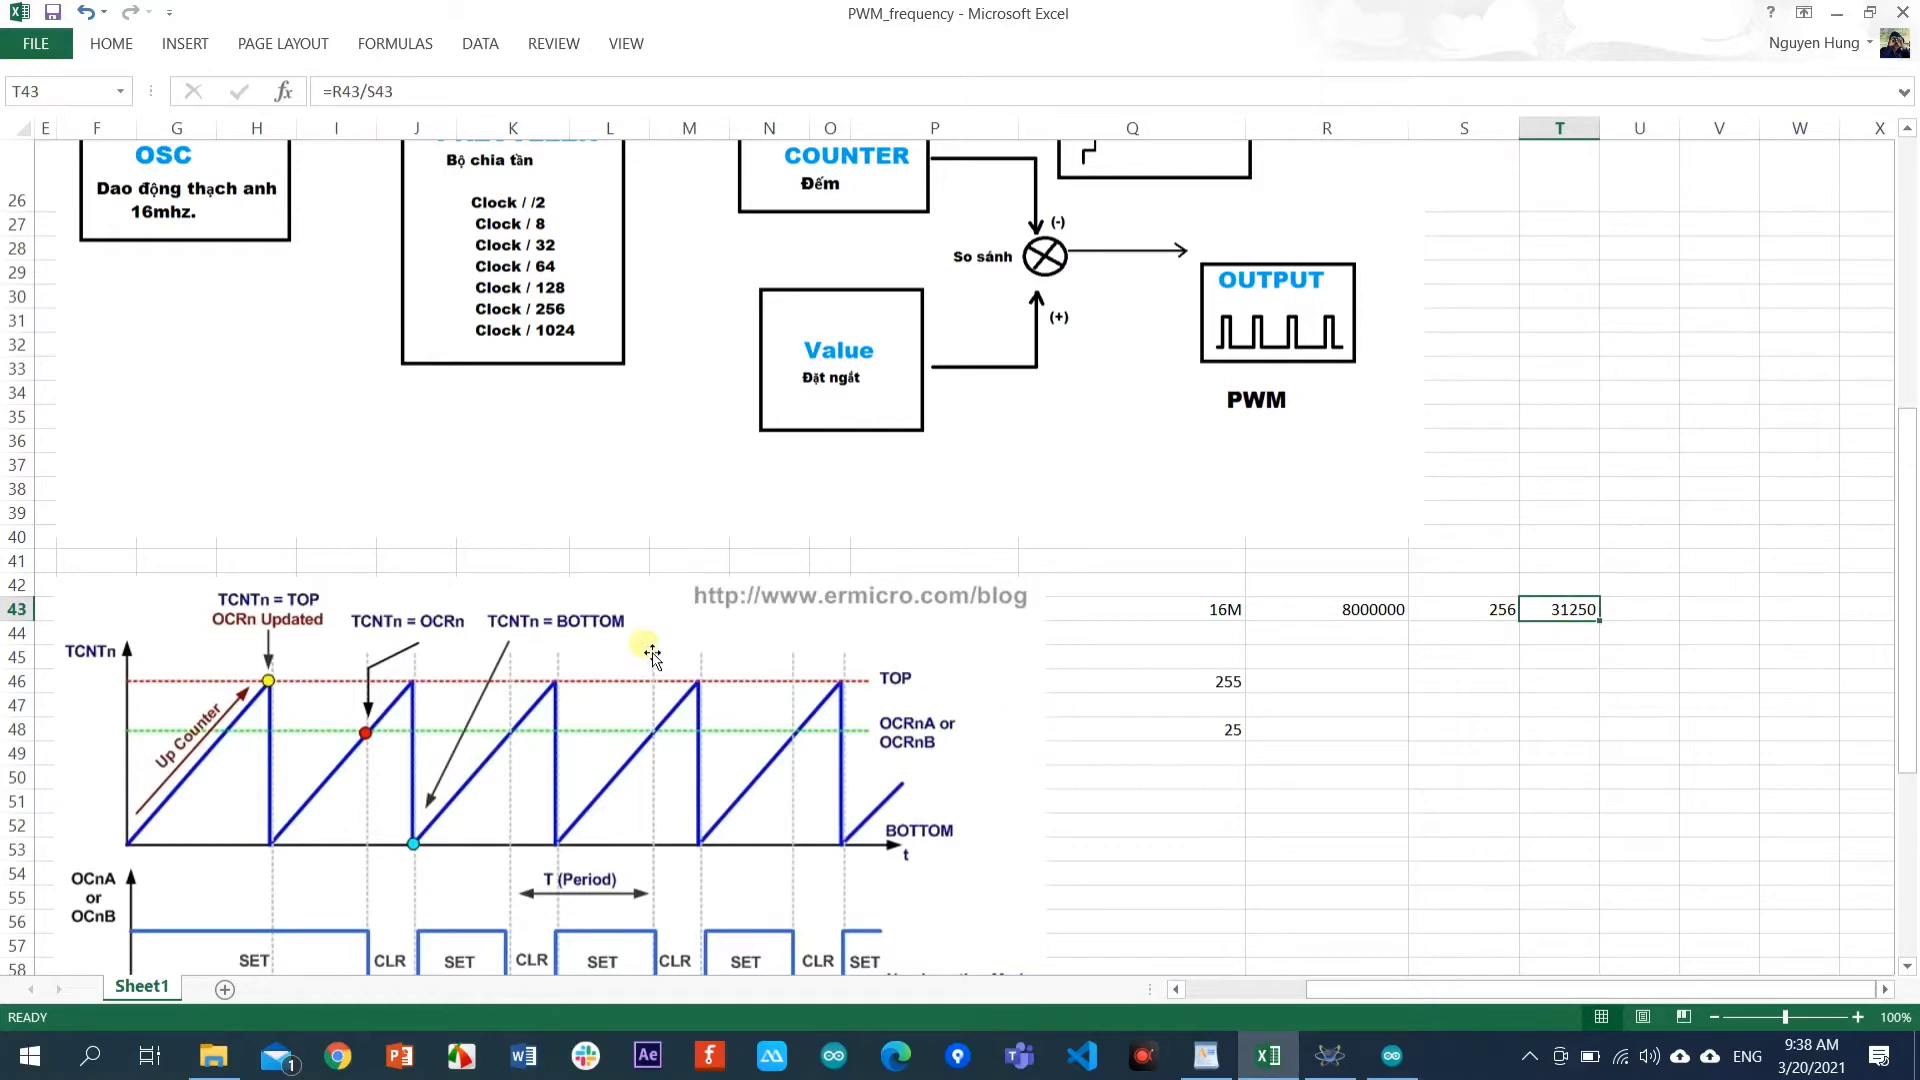
{"action": "scroll", "coordinate": [652, 655], "scroll_direction": "up", "scroll_amount": 1}
{"action": "scroll", "coordinate": [652, 655], "scroll_direction": "up", "scroll_amount": 1}
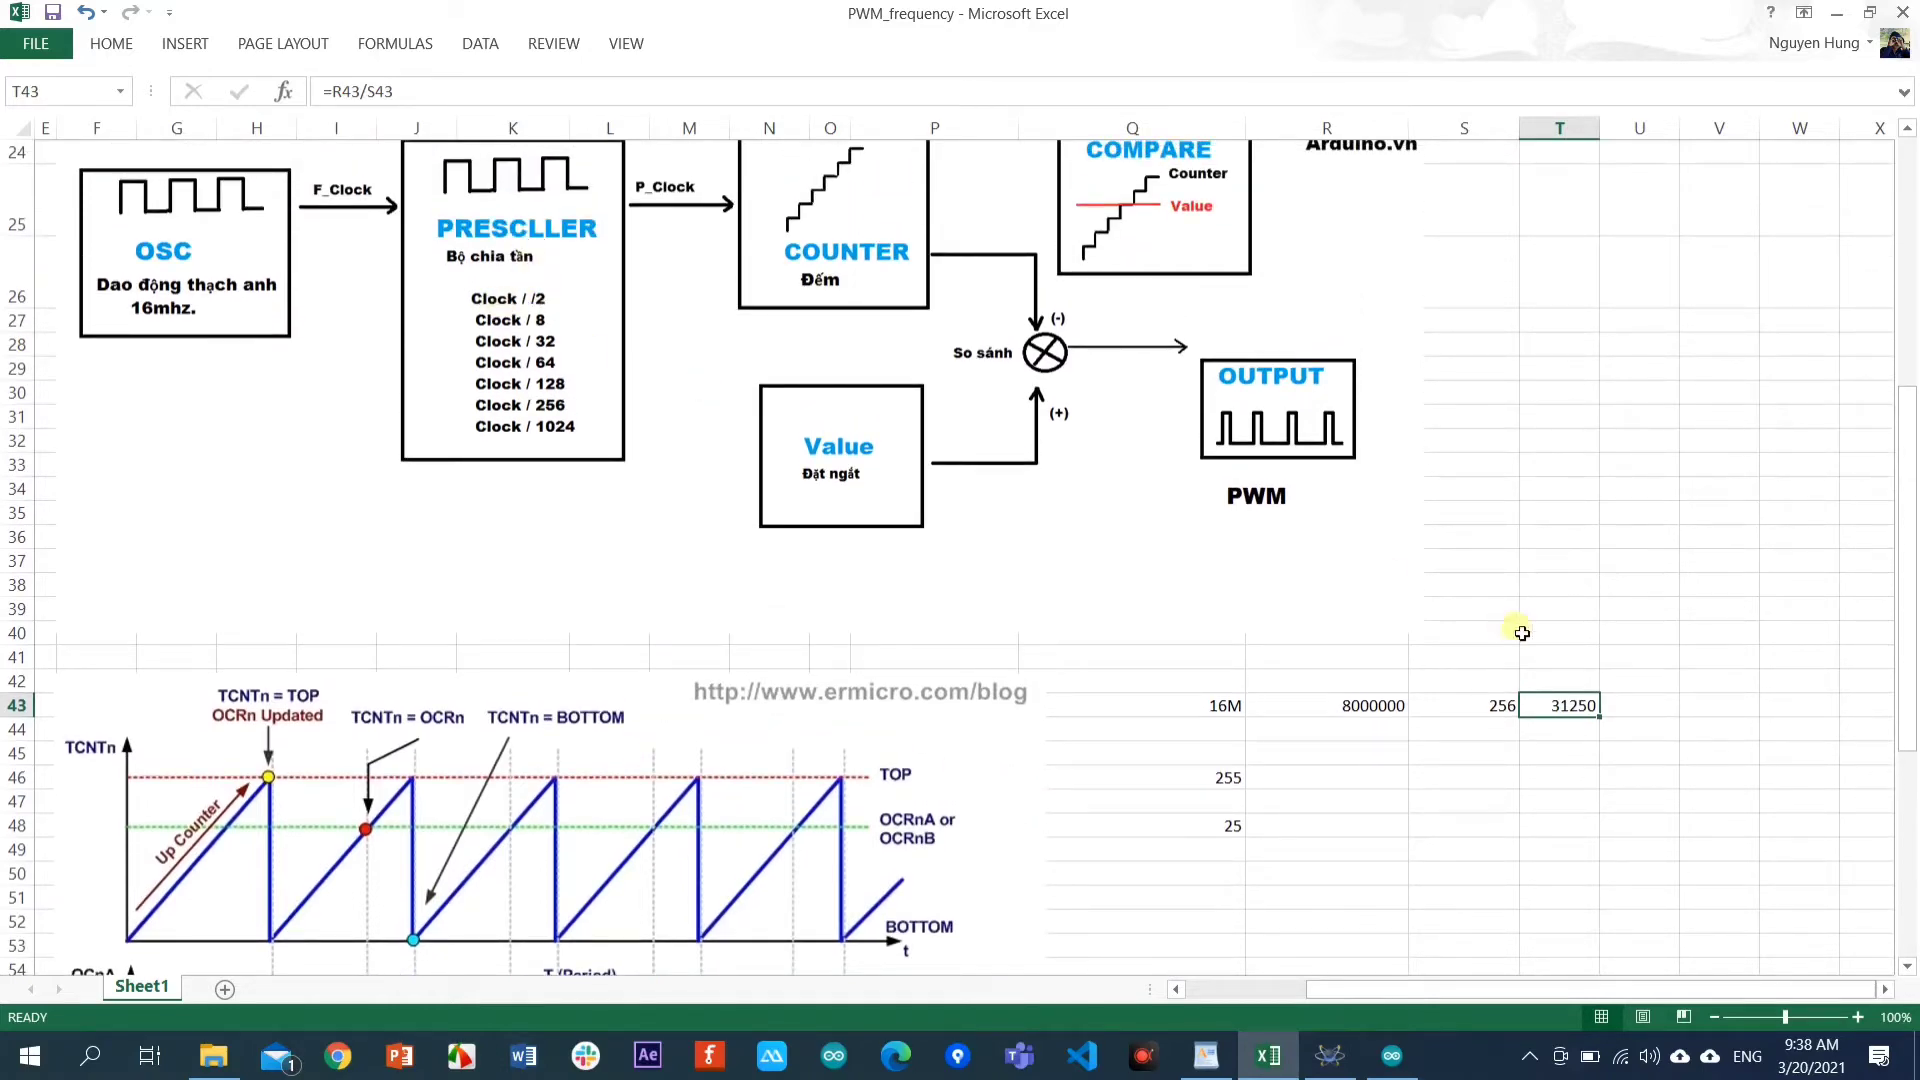
{"action": "left_click", "coordinate": [1365, 710]}
{"action": "type", "text": "16"}
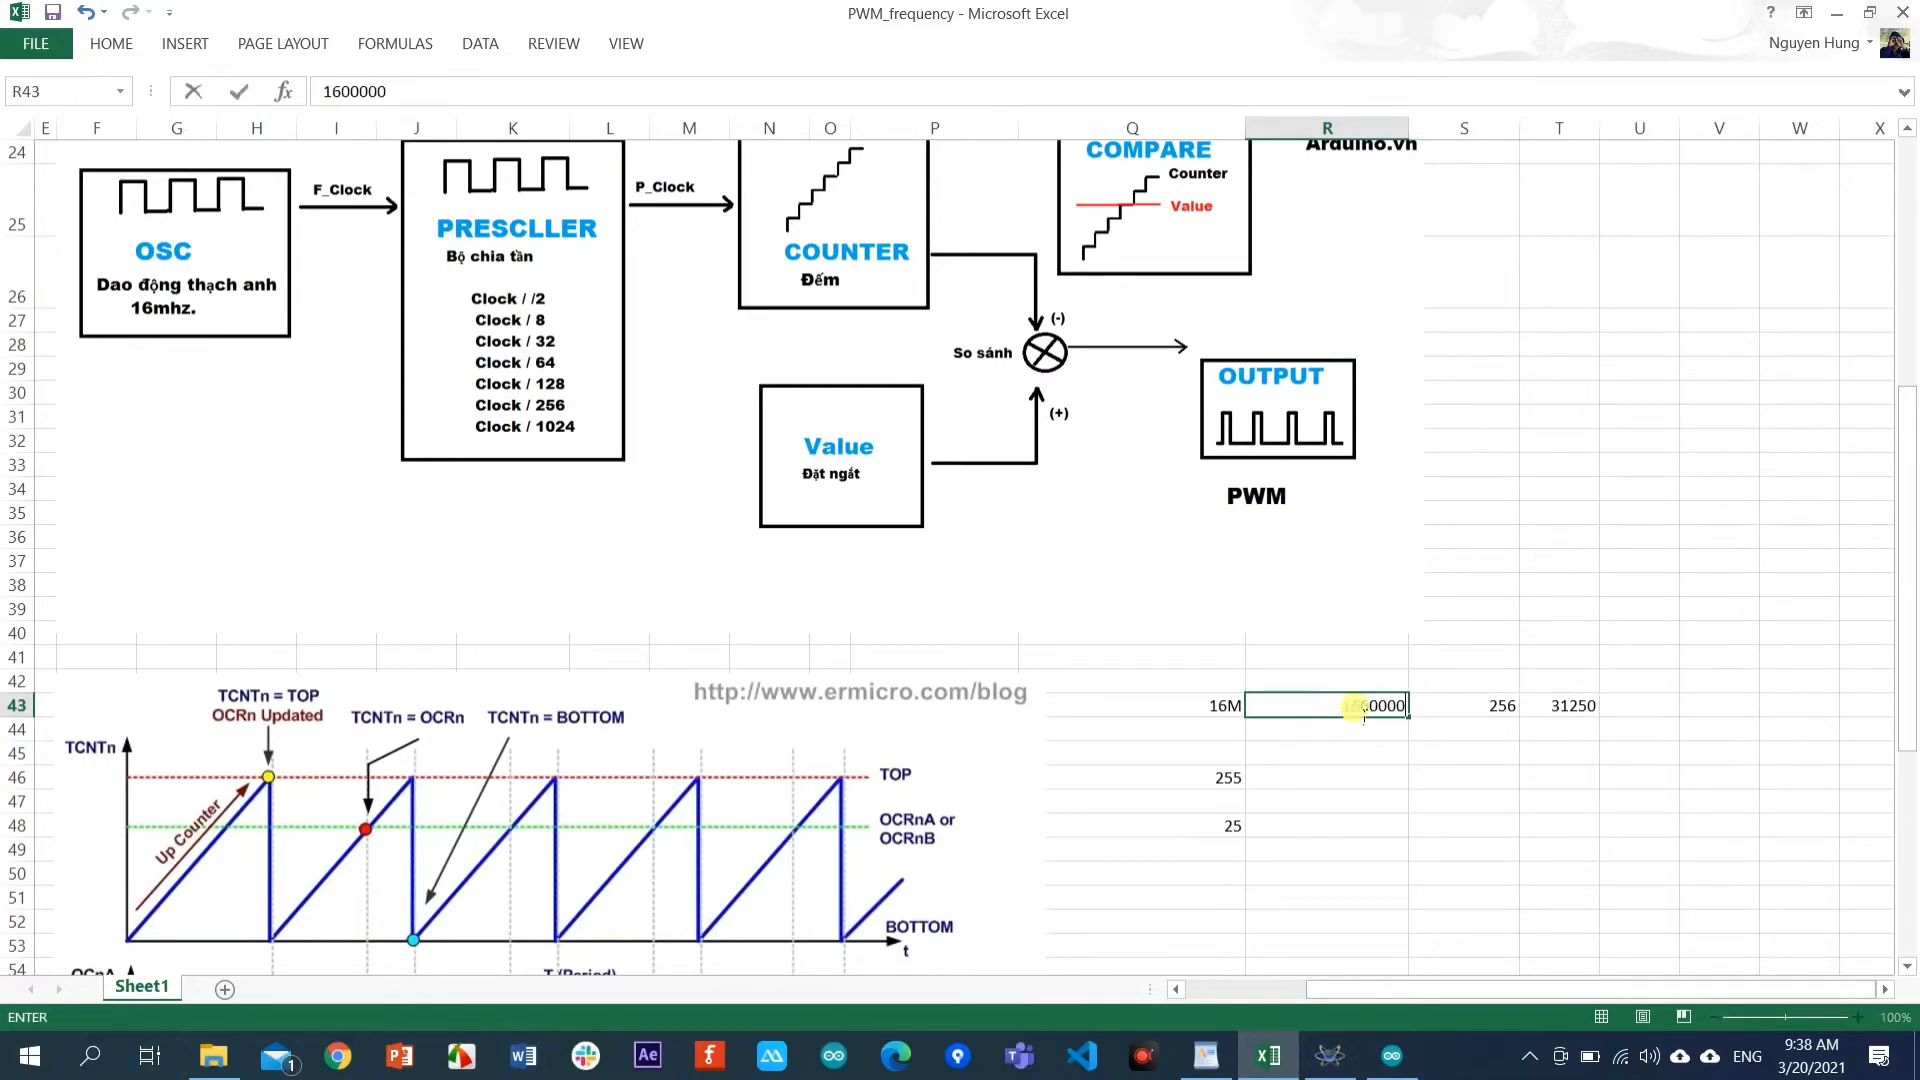
{"action": "key", "text": "Return"}
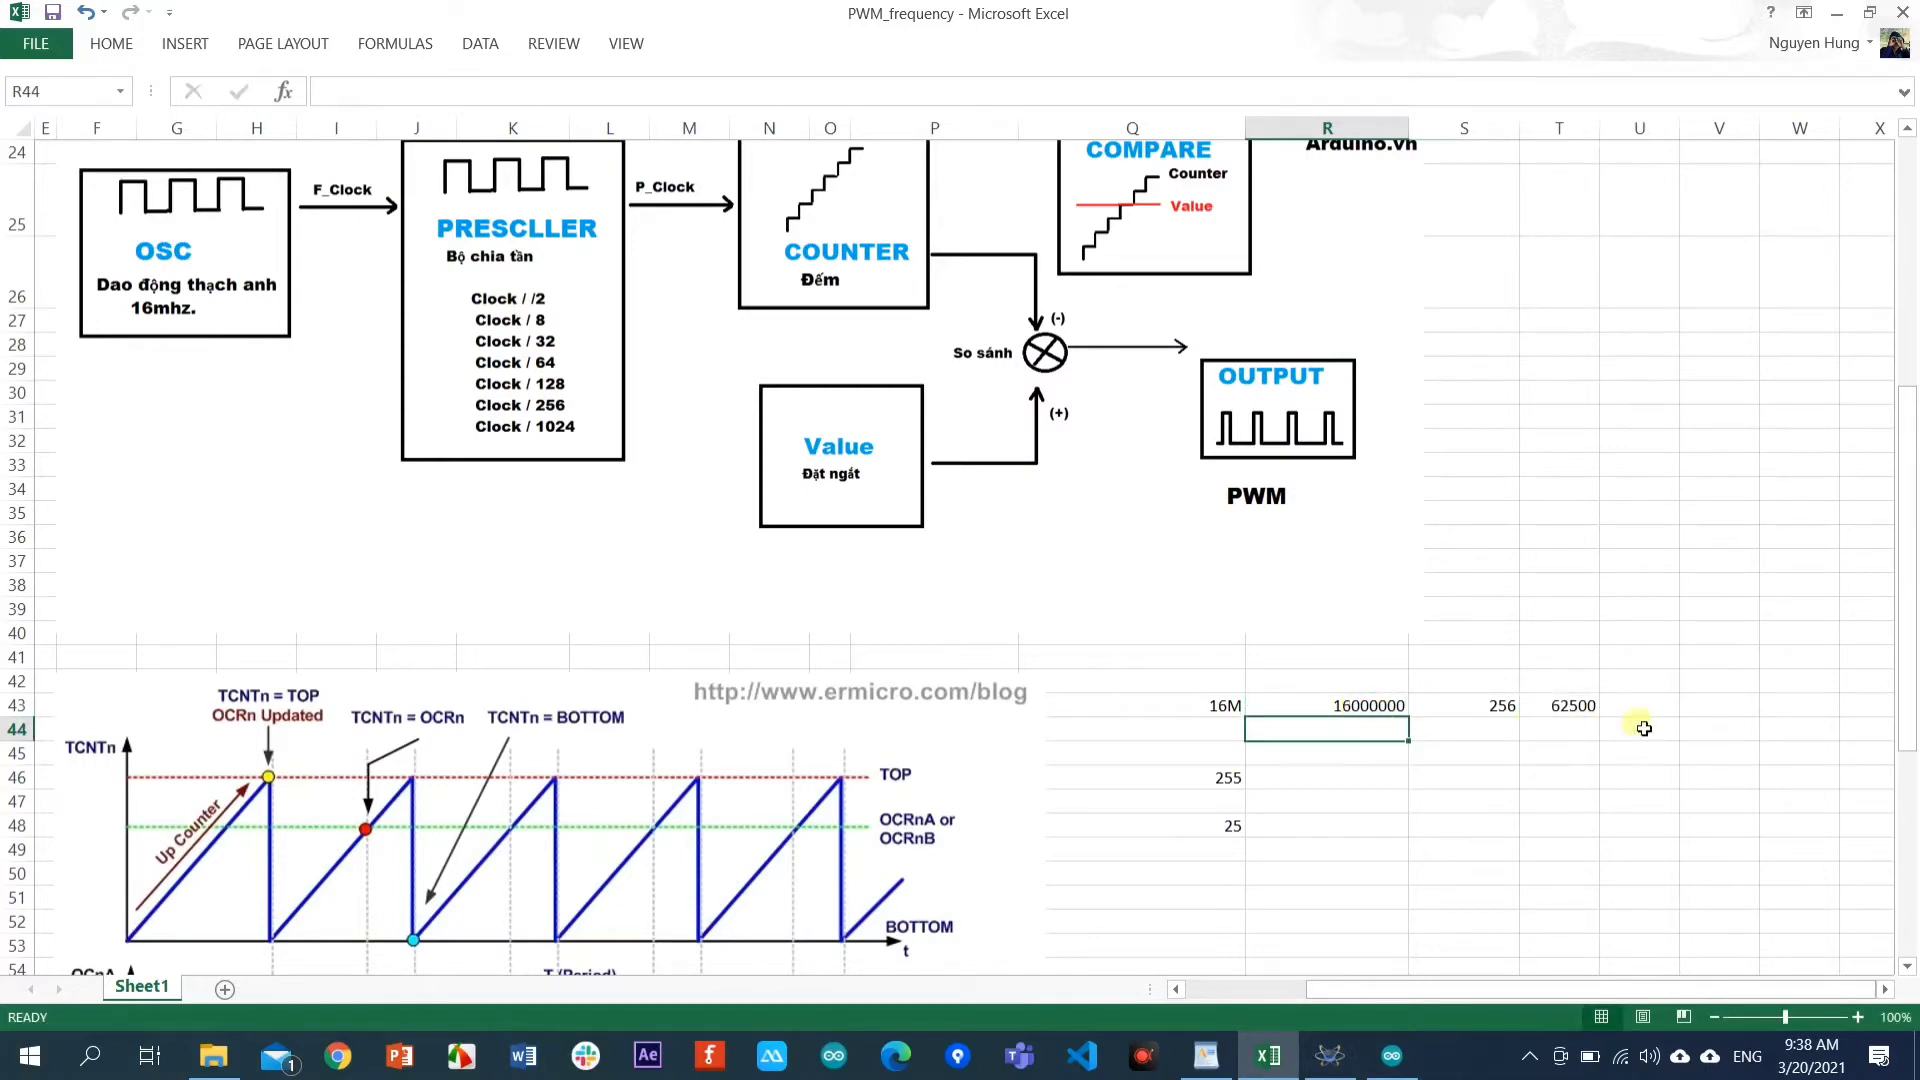
{"action": "left_click", "coordinate": [1590, 711]}
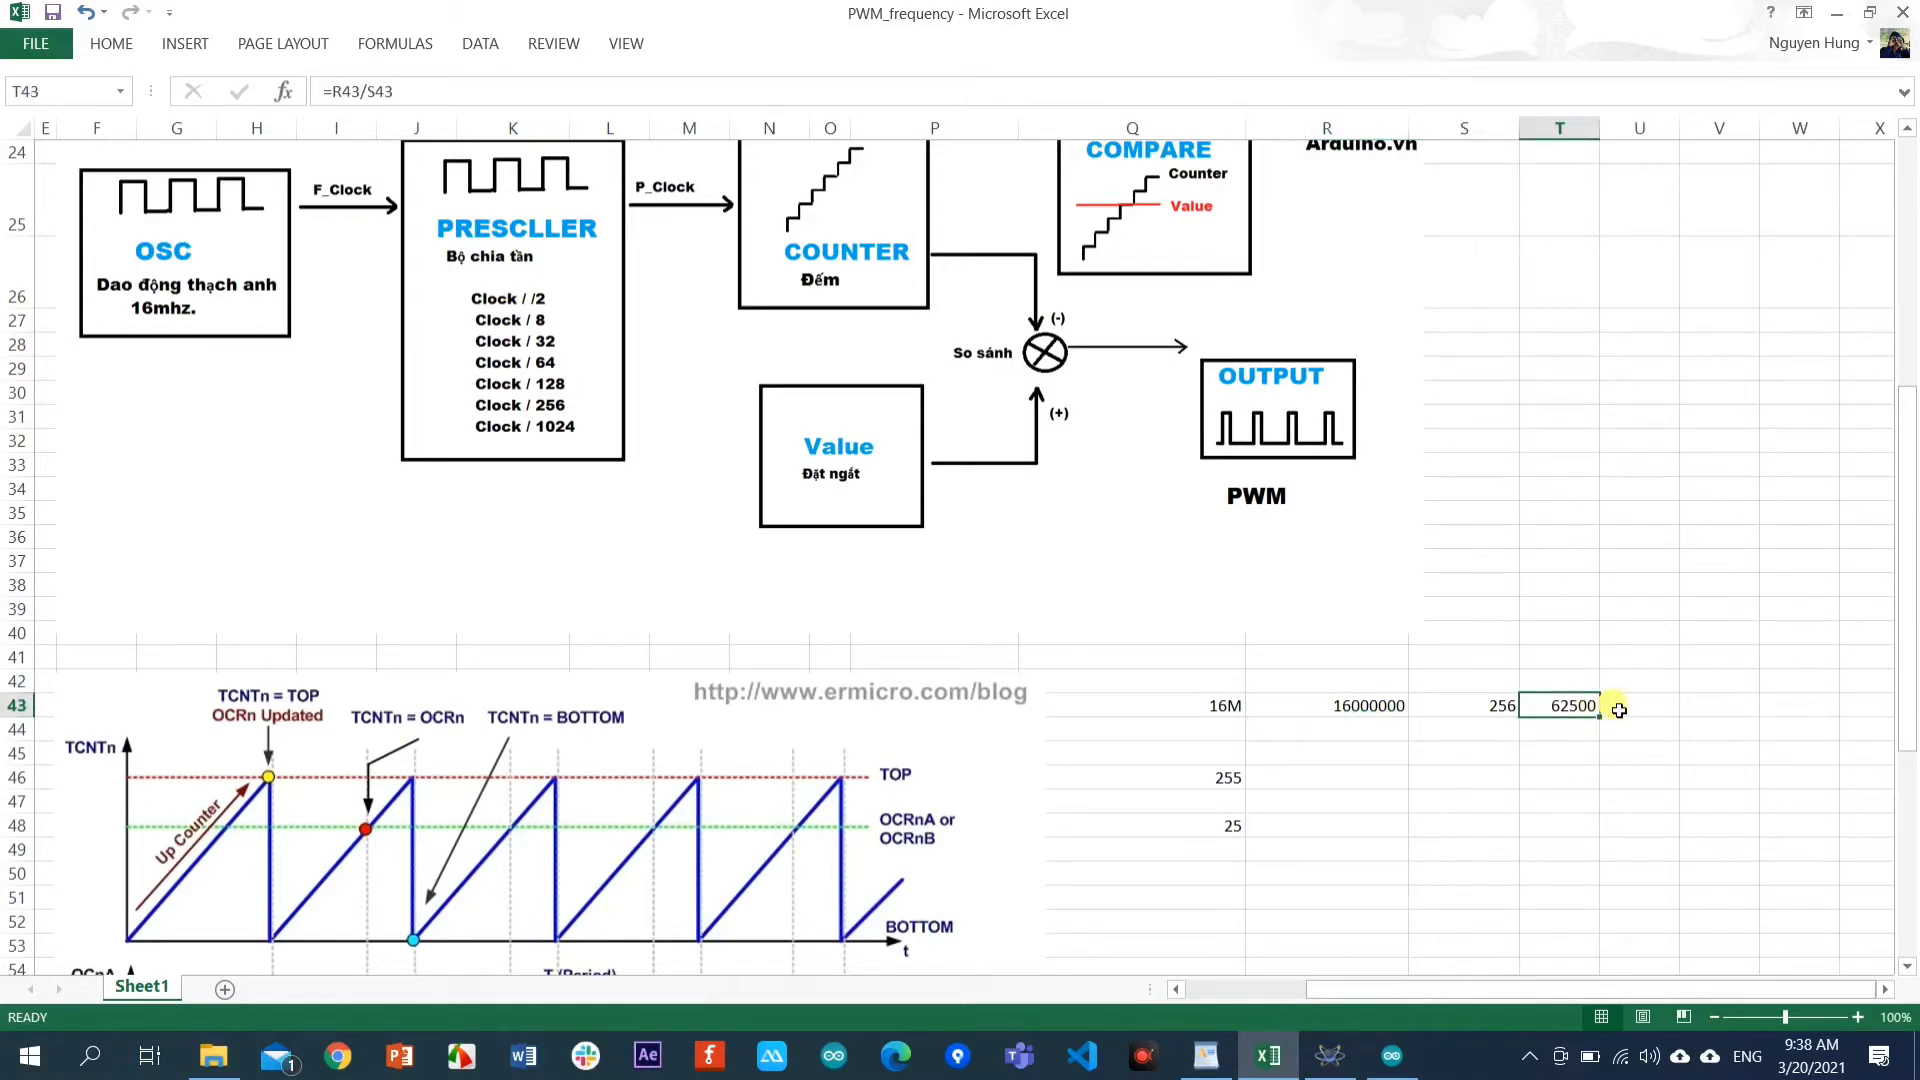
Compare the row 43 frequency calculation with the block diagram's prescaler options, the counter timing chart and the register tables.
{"action": "scroll", "coordinate": [1636, 721], "scroll_direction": "up", "scroll_amount": 1}
{"action": "left_click", "coordinate": [1340, 760]}
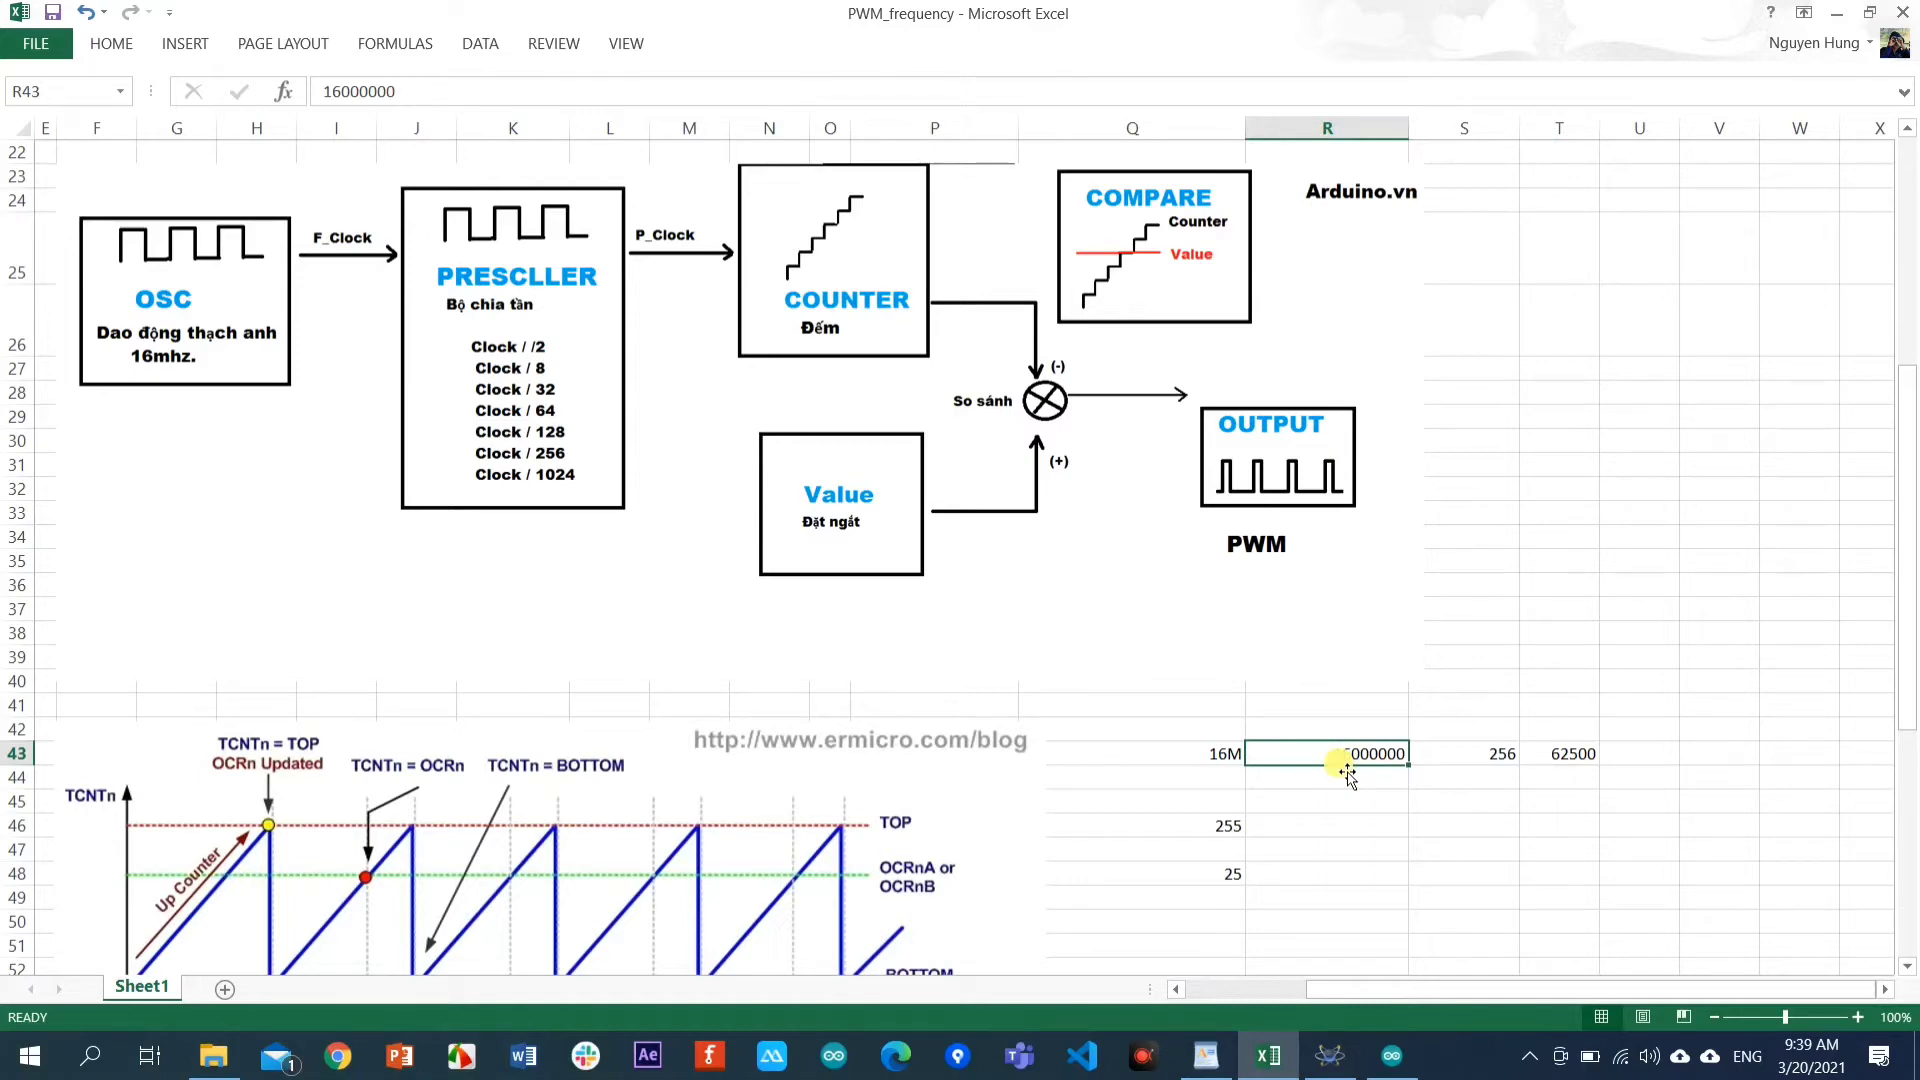
{"action": "left_click", "coordinate": [1467, 757]}
{"action": "left_click_drag", "start_coordinate": [1203, 753], "coordinate": [1545, 753]}
{"action": "left_click", "coordinate": [1340, 755]}
{"action": "left_click", "coordinate": [1350, 787]}
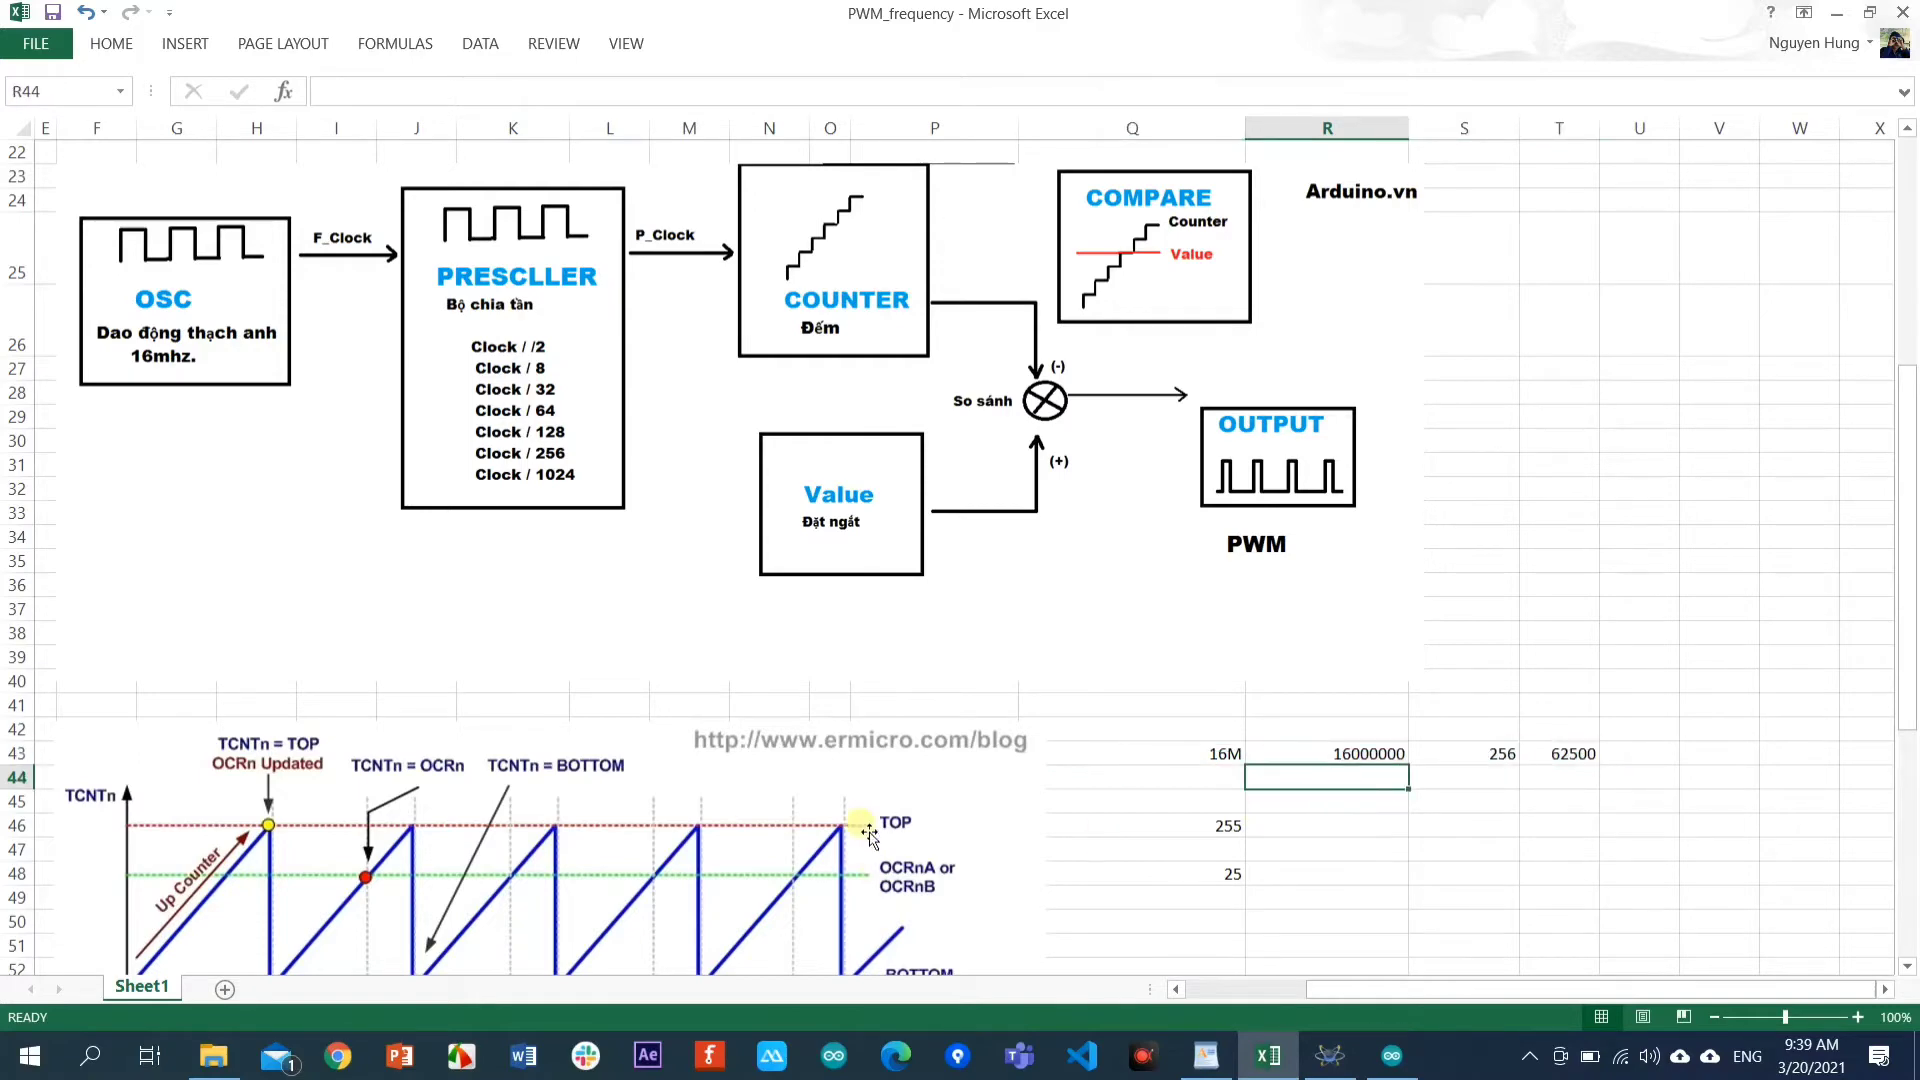
{"action": "scroll", "coordinate": [868, 833], "scroll_direction": "down", "scroll_amount": 2}
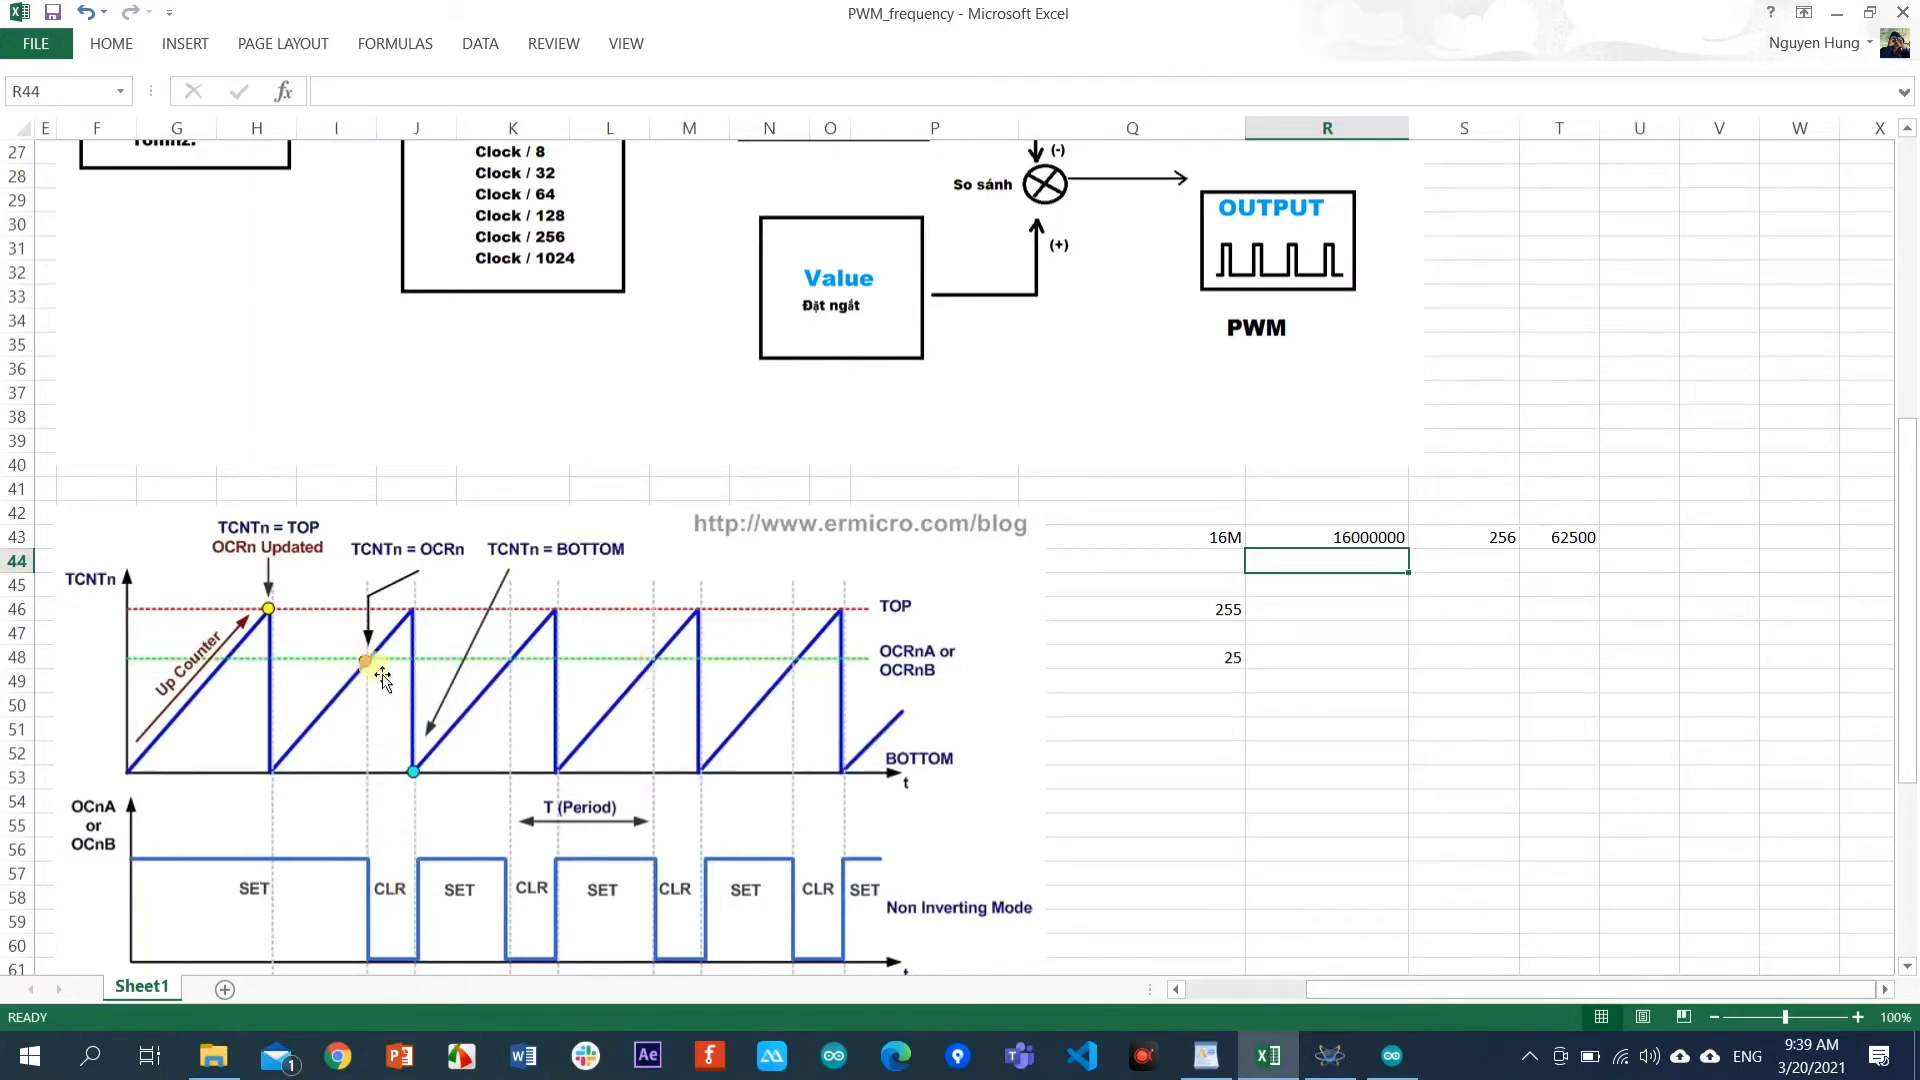
{"action": "scroll", "coordinate": [493, 678], "scroll_direction": "up", "scroll_amount": 1}
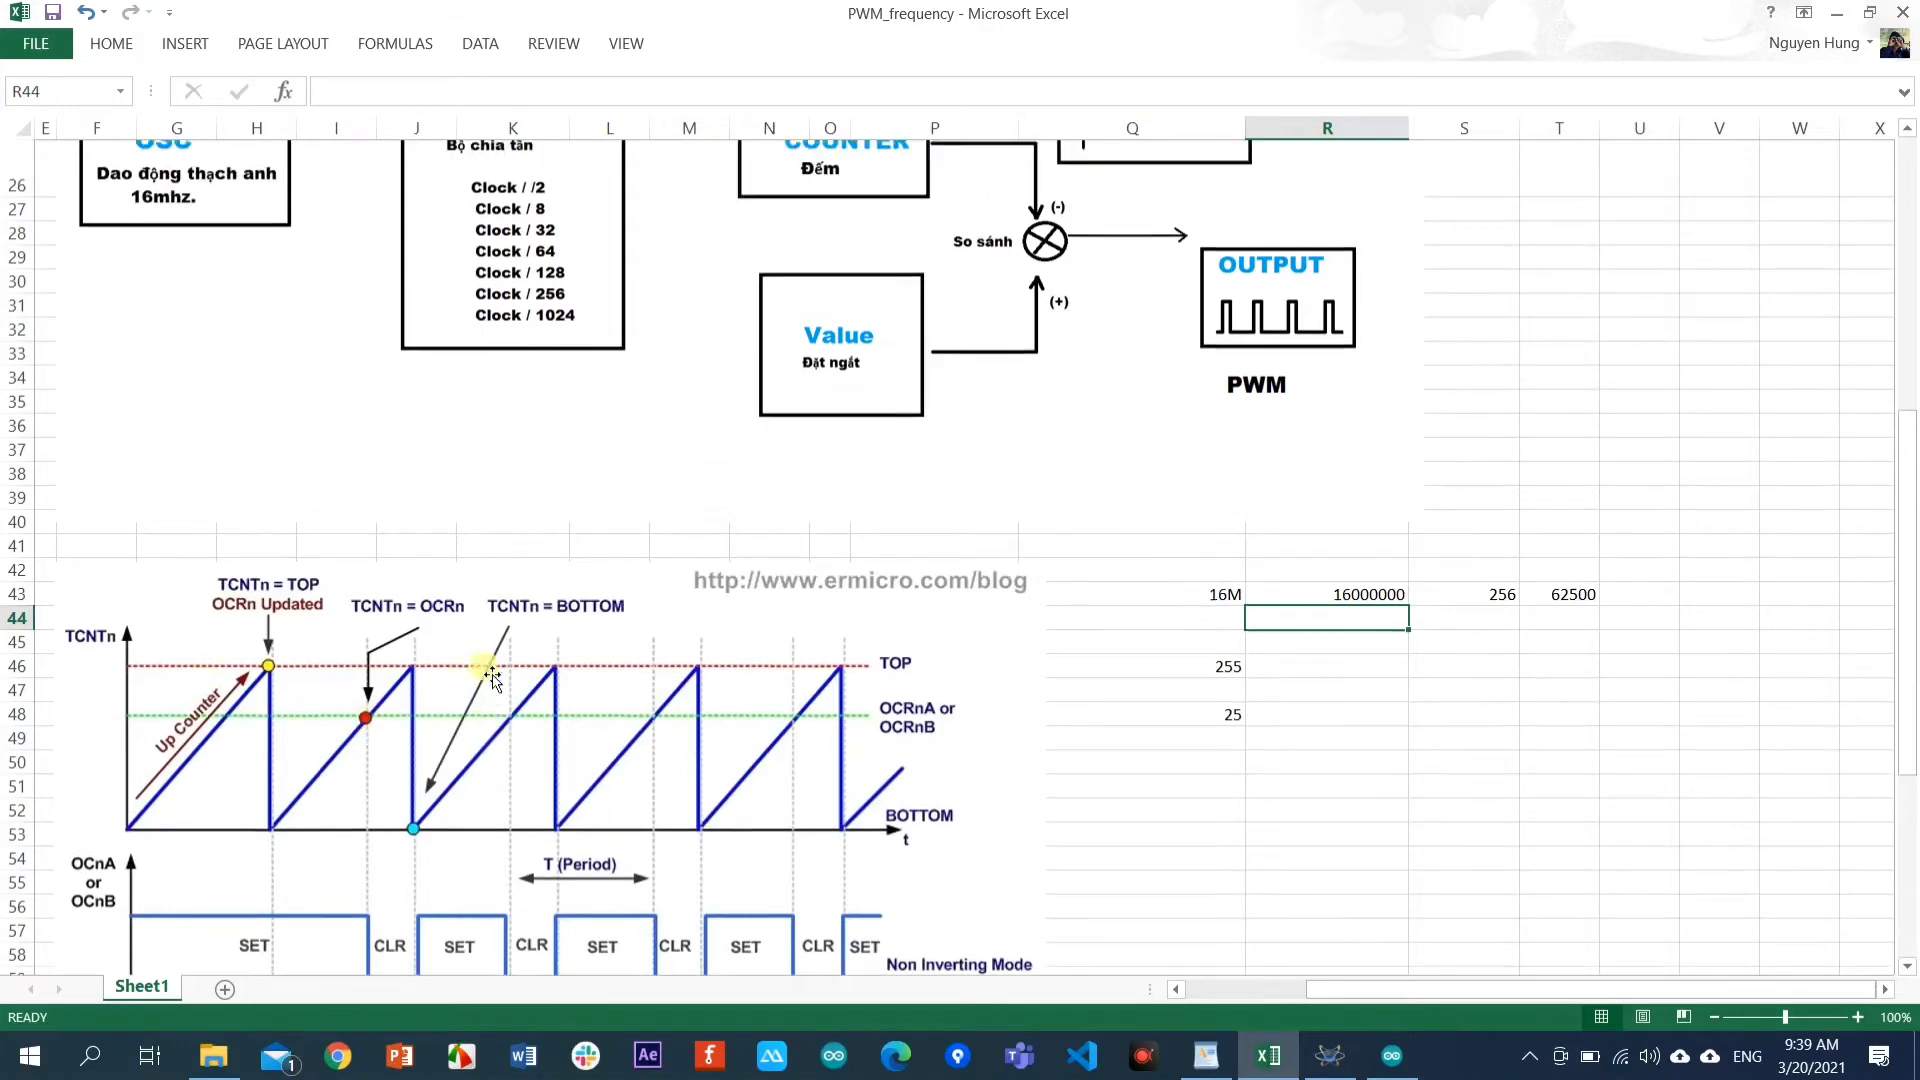
{"action": "scroll", "coordinate": [493, 675], "scroll_direction": "up", "scroll_amount": 2}
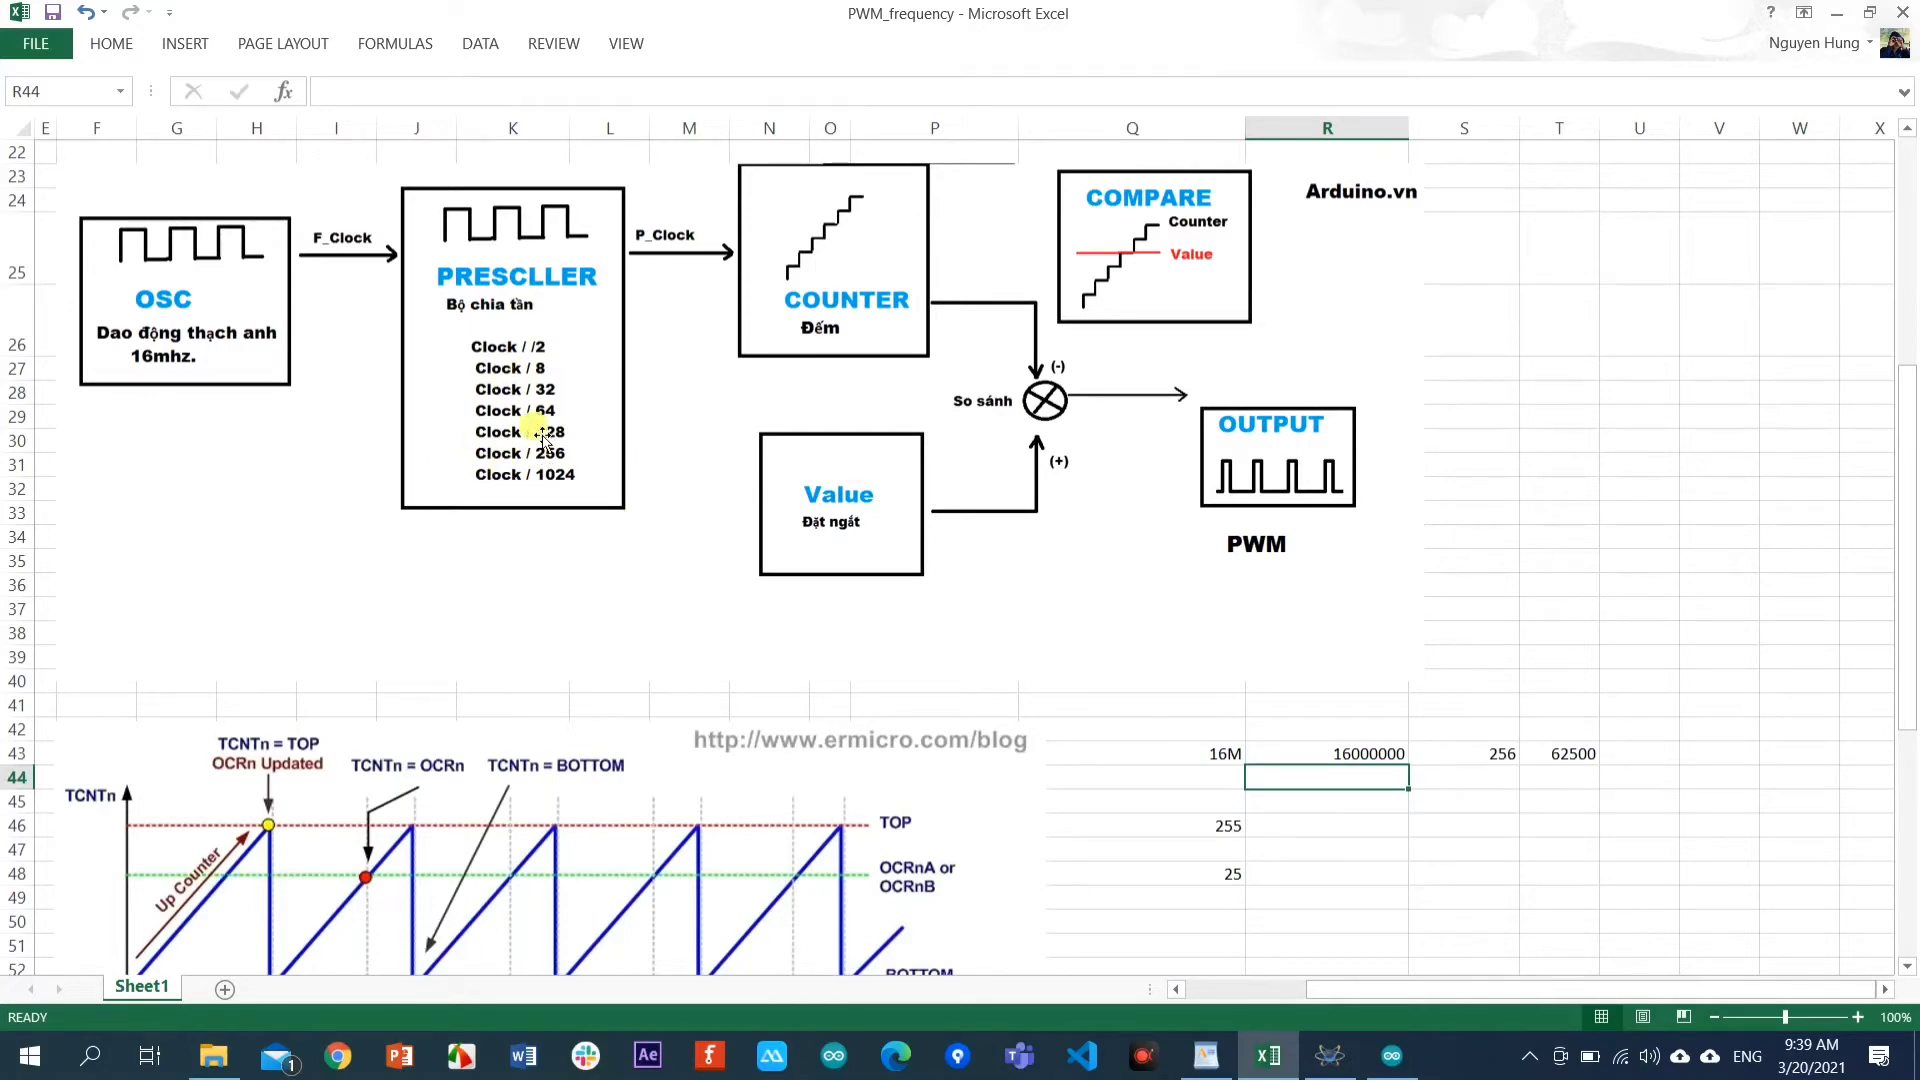
{"action": "scroll", "coordinate": [505, 785], "scroll_direction": "down", "scroll_amount": 1}
{"action": "scroll", "coordinate": [505, 785], "scroll_direction": "up", "scroll_amount": 4}
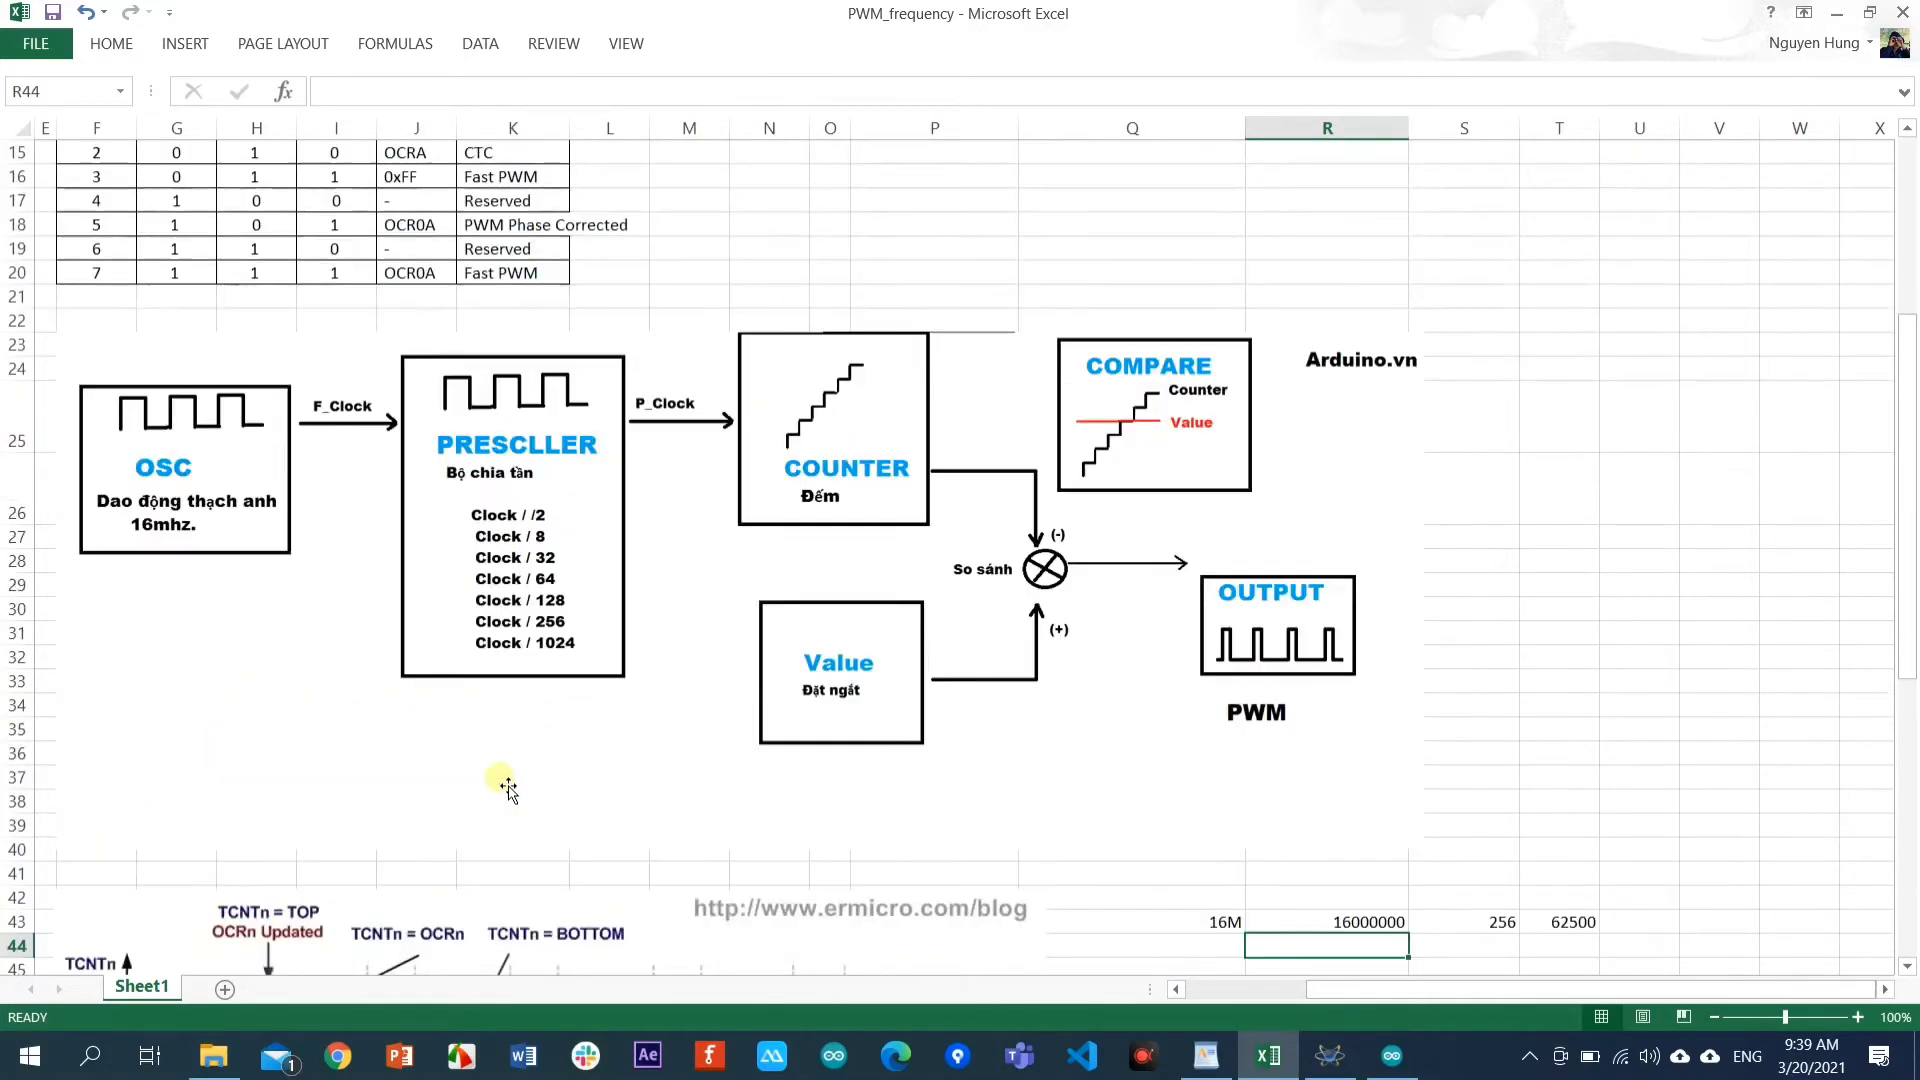
{"action": "scroll", "coordinate": [511, 790], "scroll_direction": "up", "scroll_amount": 4}
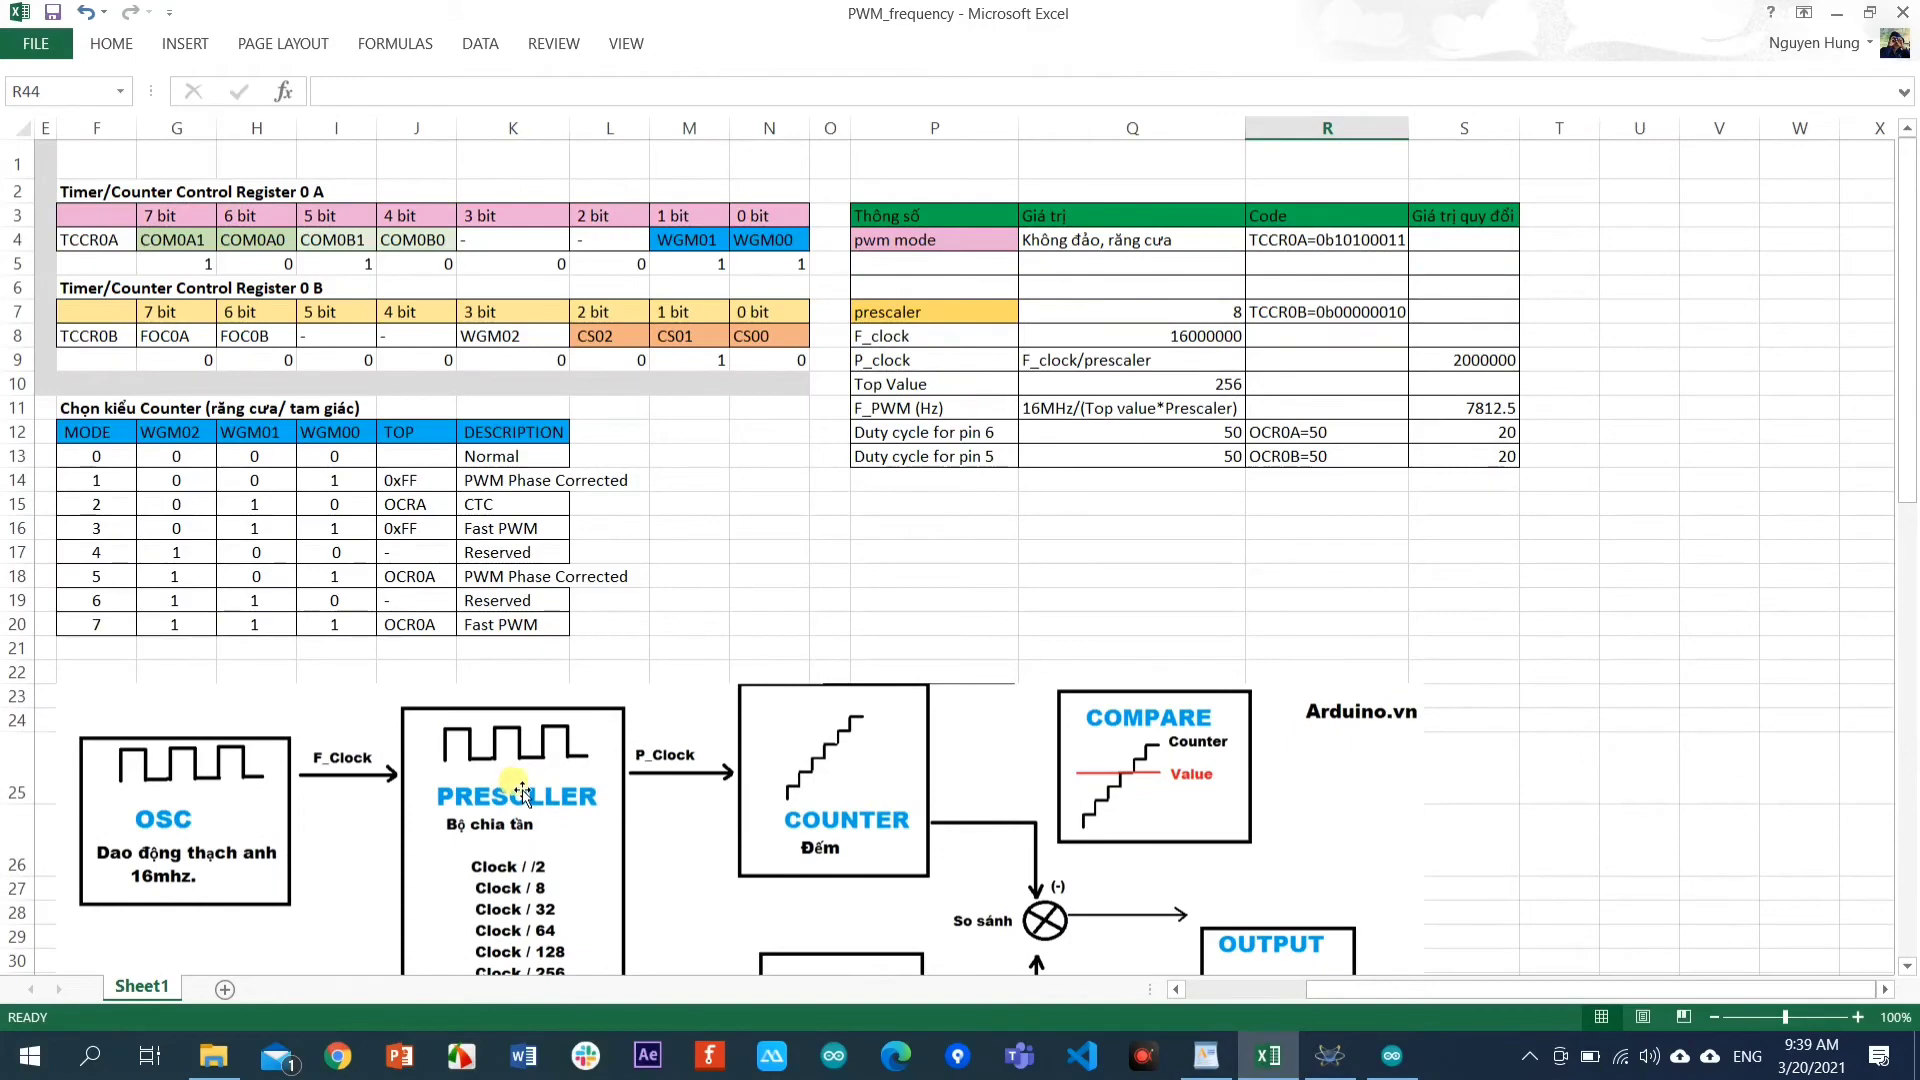
Examine the COM0A1 to COM0B0 bits of TCCR0A together with the non-inverting and inverting waveforms of the timing chart.
{"action": "left_click_drag", "start_coordinate": [1388, 990], "coordinate": [1220, 992]}
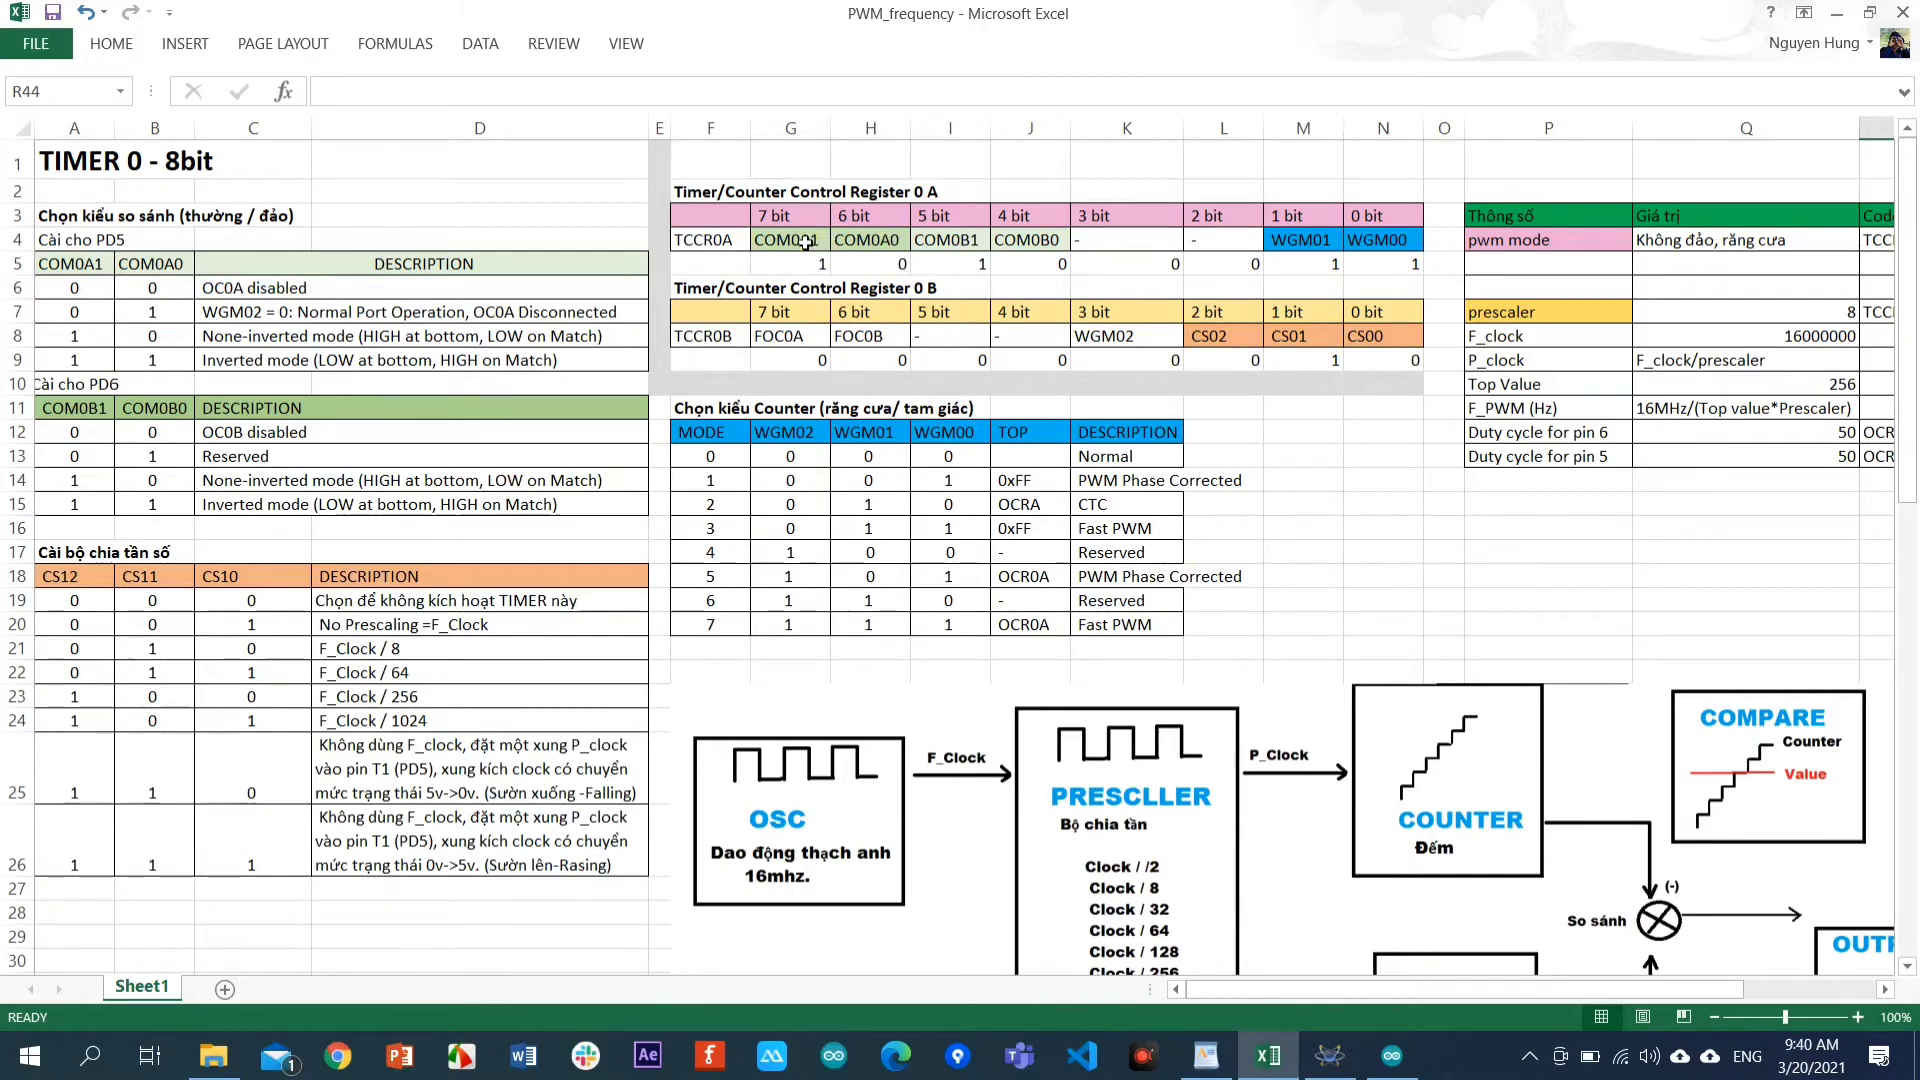
{"action": "left_click_drag", "start_coordinate": [790, 242], "coordinate": [1018, 250]}
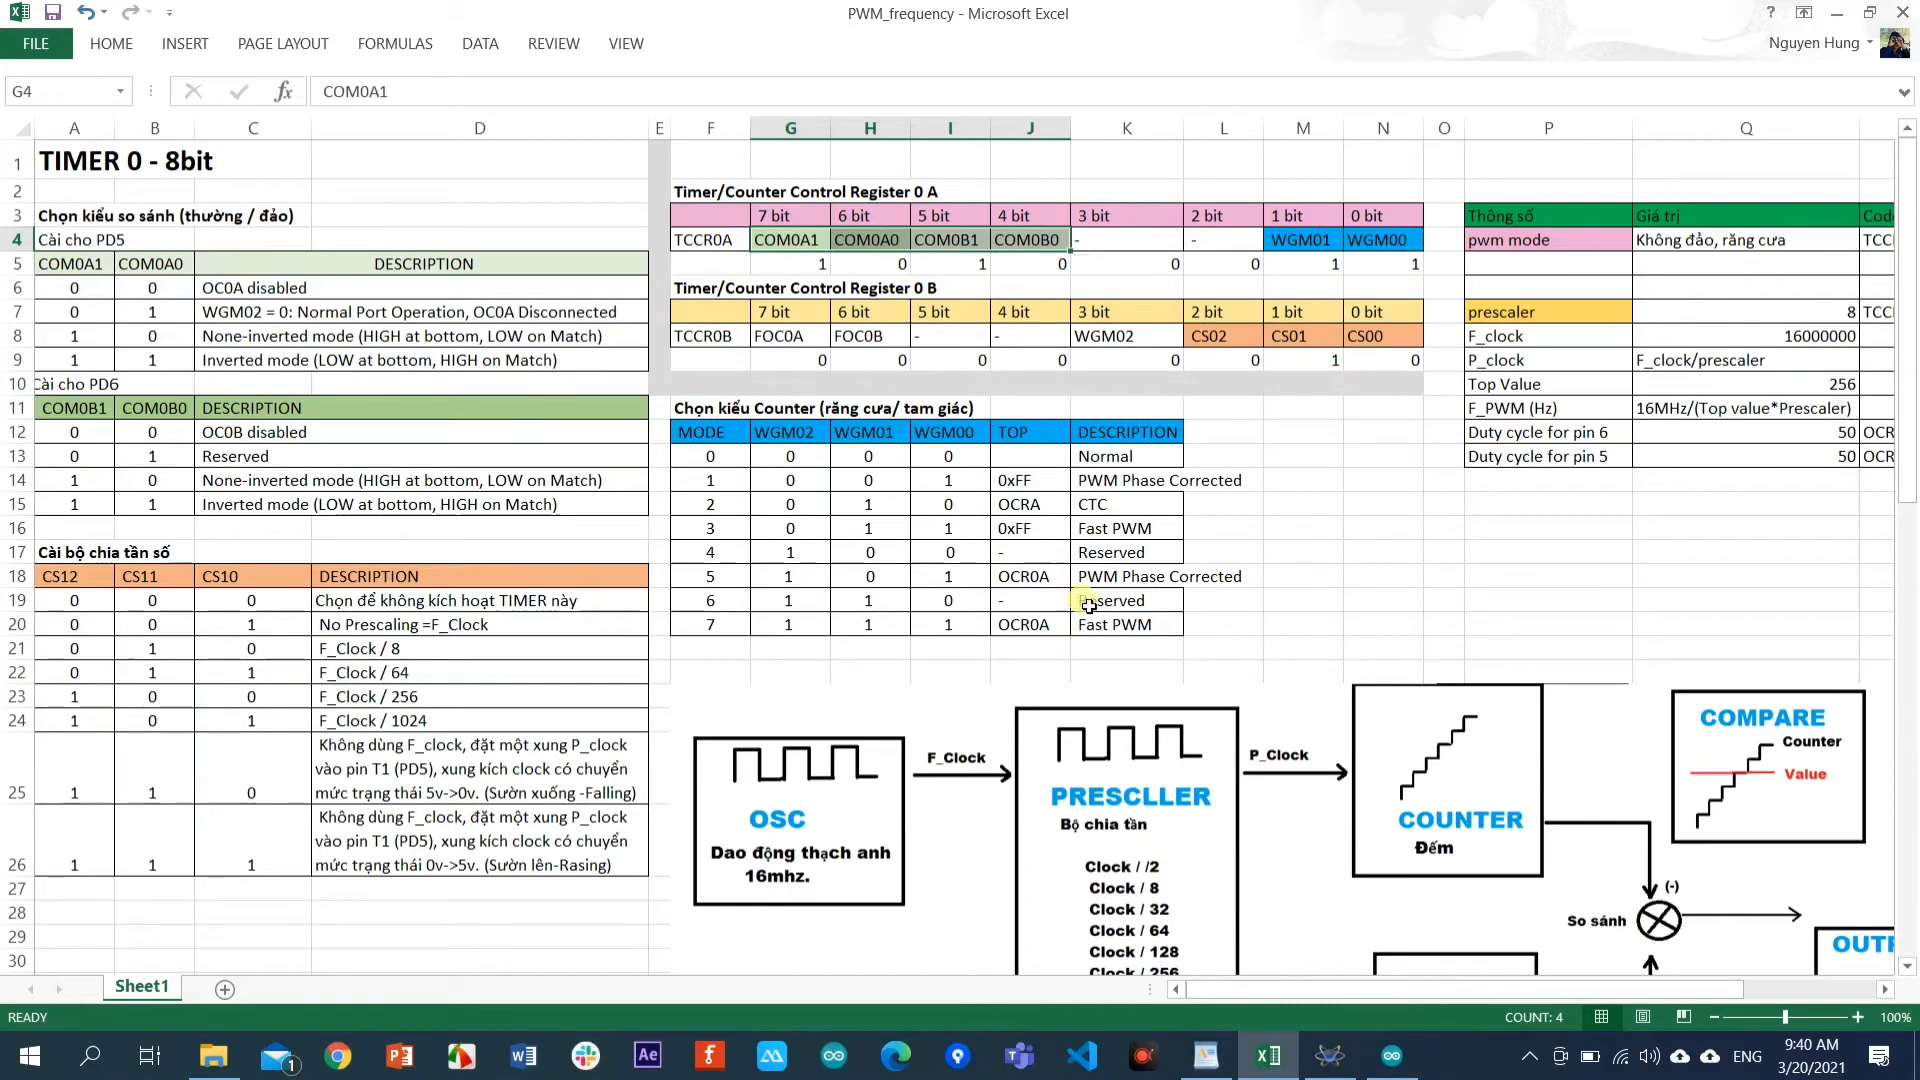
{"action": "scroll", "coordinate": [1088, 605], "scroll_direction": "down", "scroll_amount": 9}
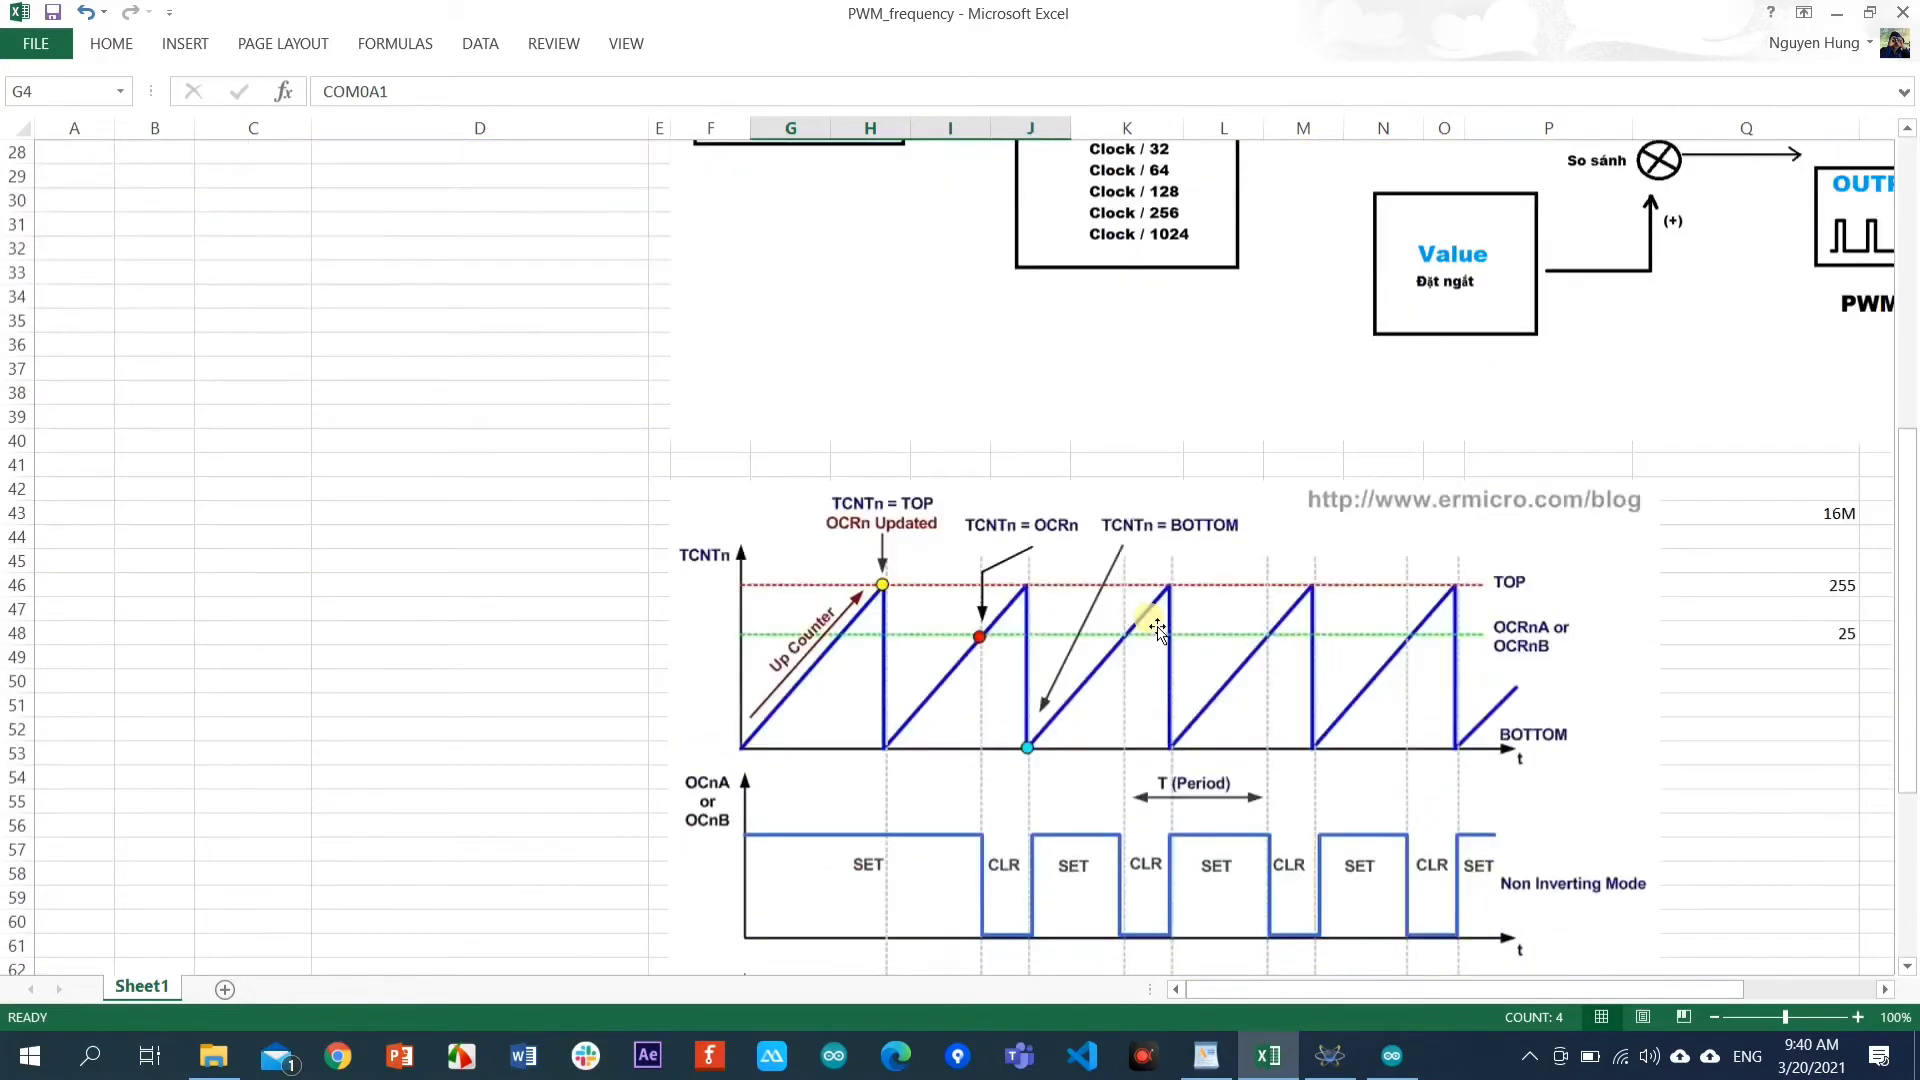
{"action": "scroll", "coordinate": [1157, 628], "scroll_direction": "down", "scroll_amount": 3}
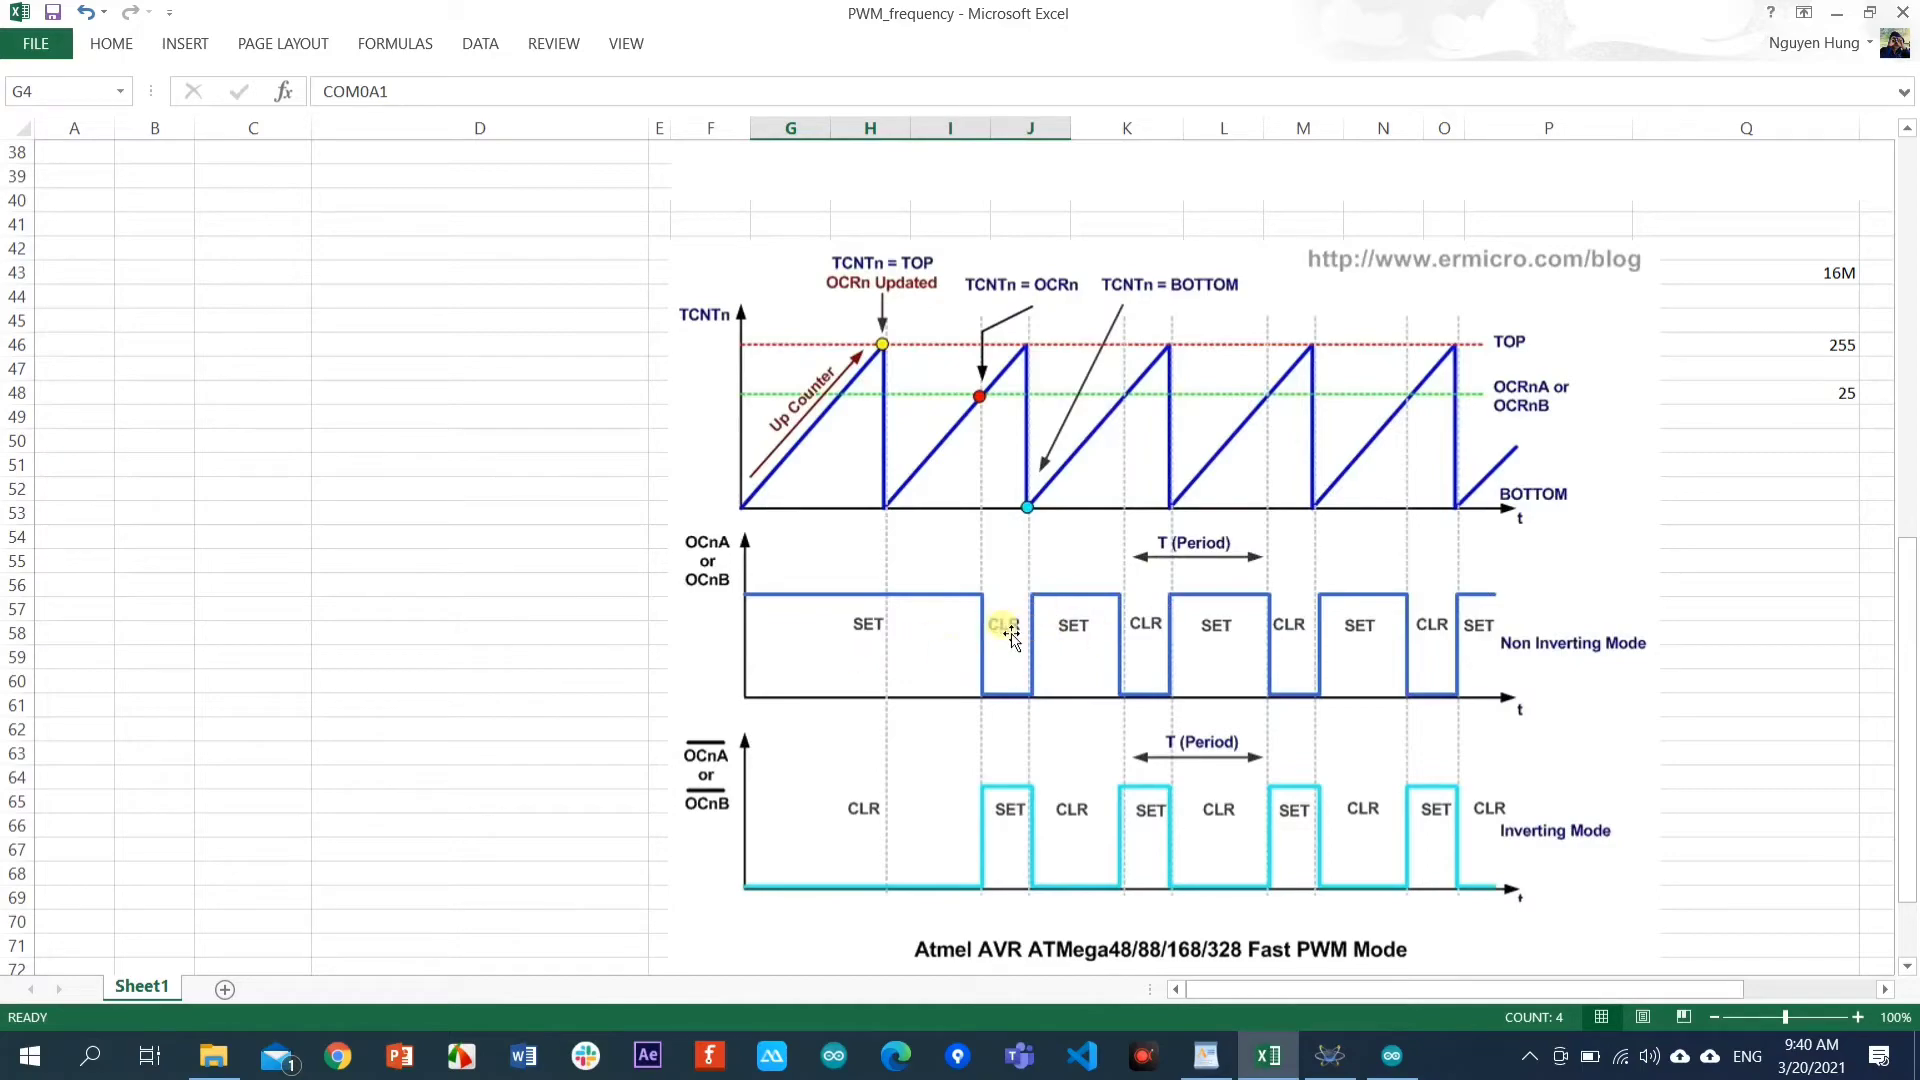
{"action": "scroll", "coordinate": [1115, 516], "scroll_direction": "up", "scroll_amount": 8}
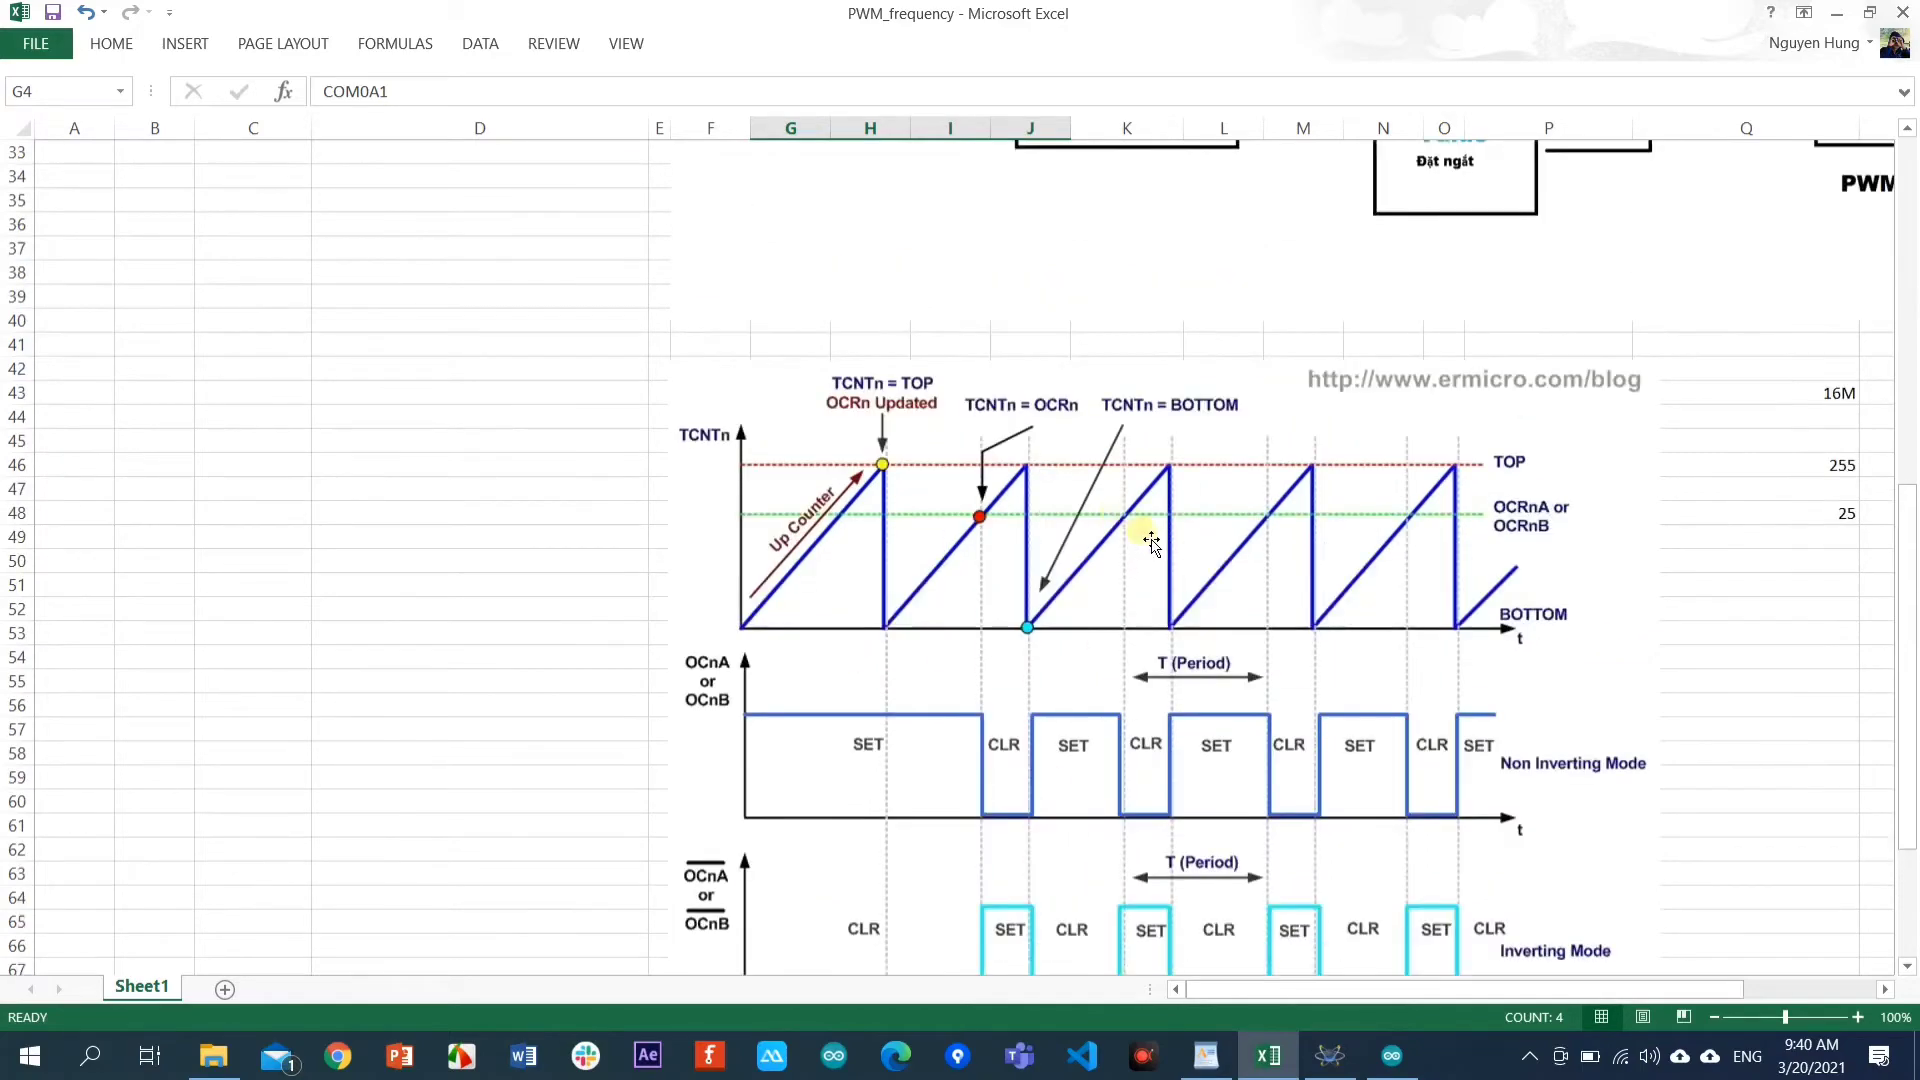
{"action": "scroll", "coordinate": [1153, 543], "scroll_direction": "up", "scroll_amount": 4}
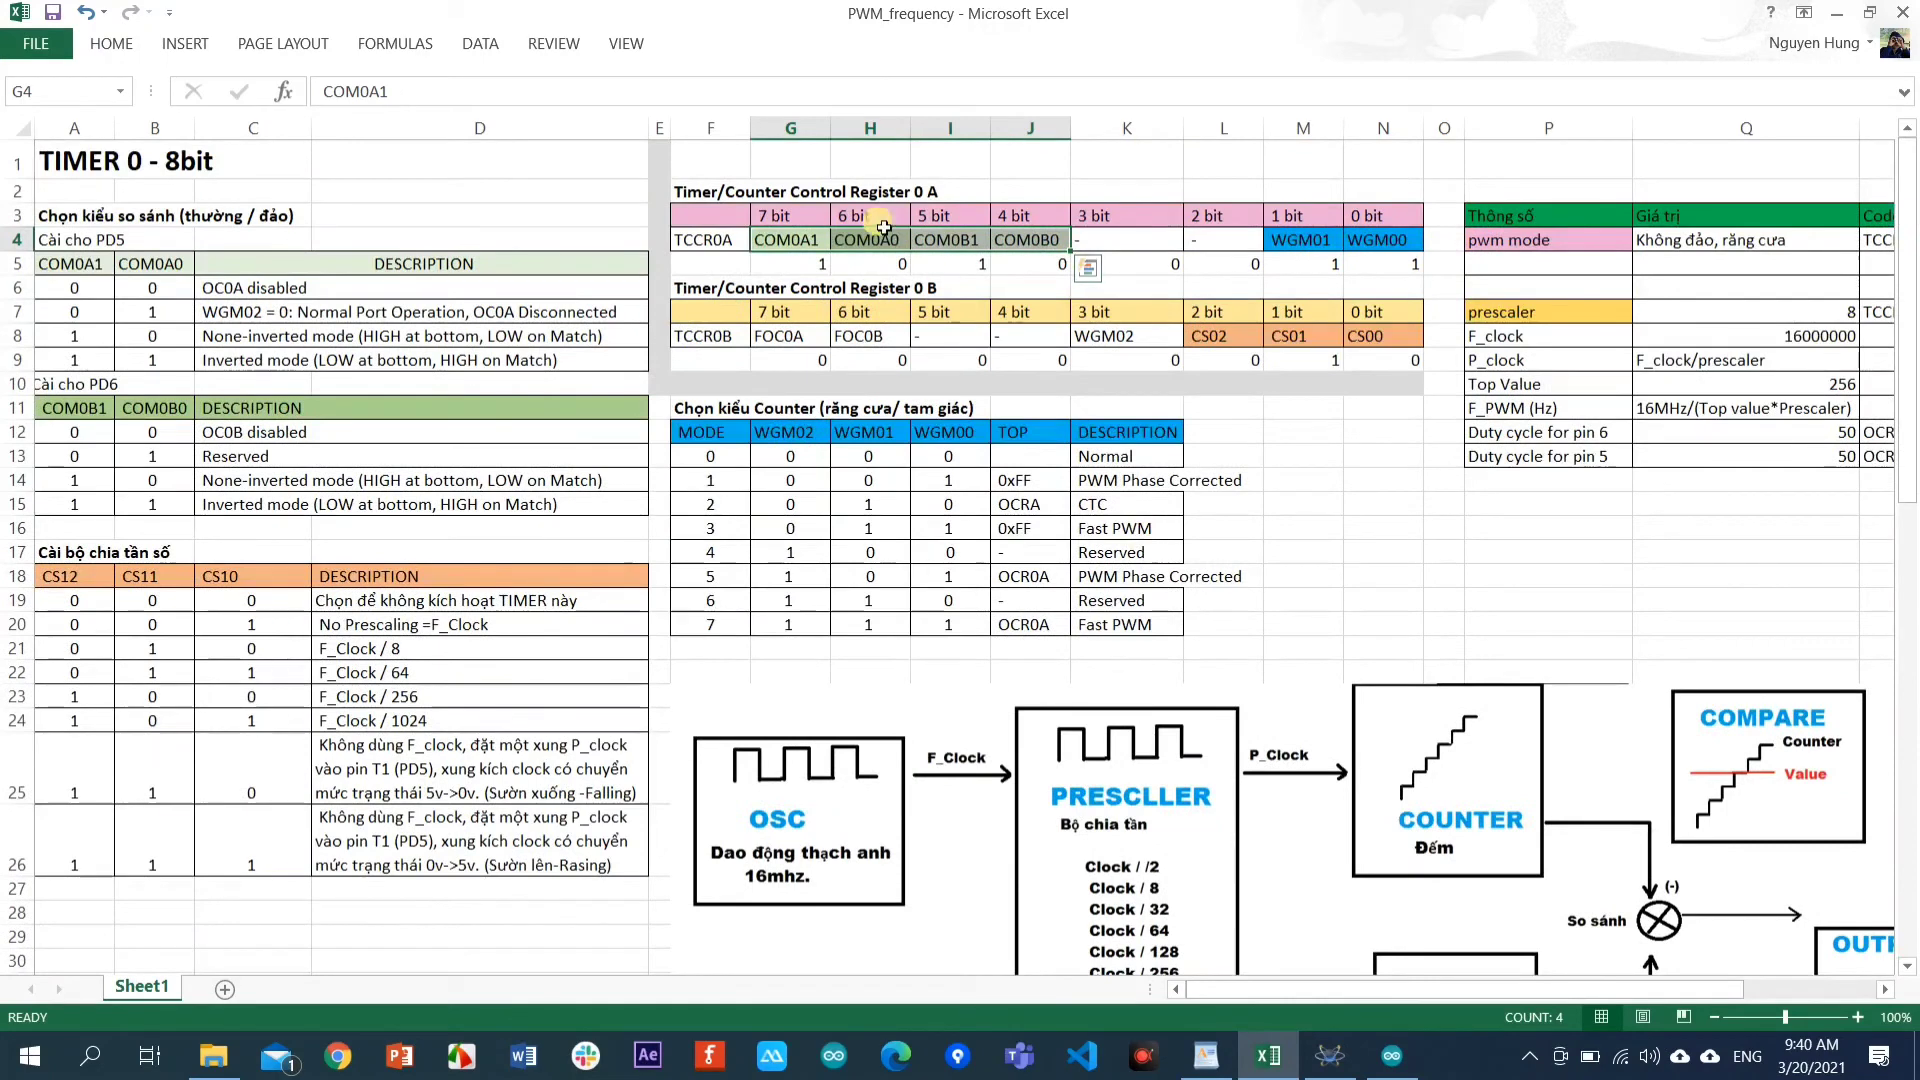
Compare the COM0A and COM0B bits of TCCR0A and their row 5 values with the compare output mode tables.
{"action": "left_click_drag", "start_coordinate": [790, 245], "coordinate": [870, 246]}
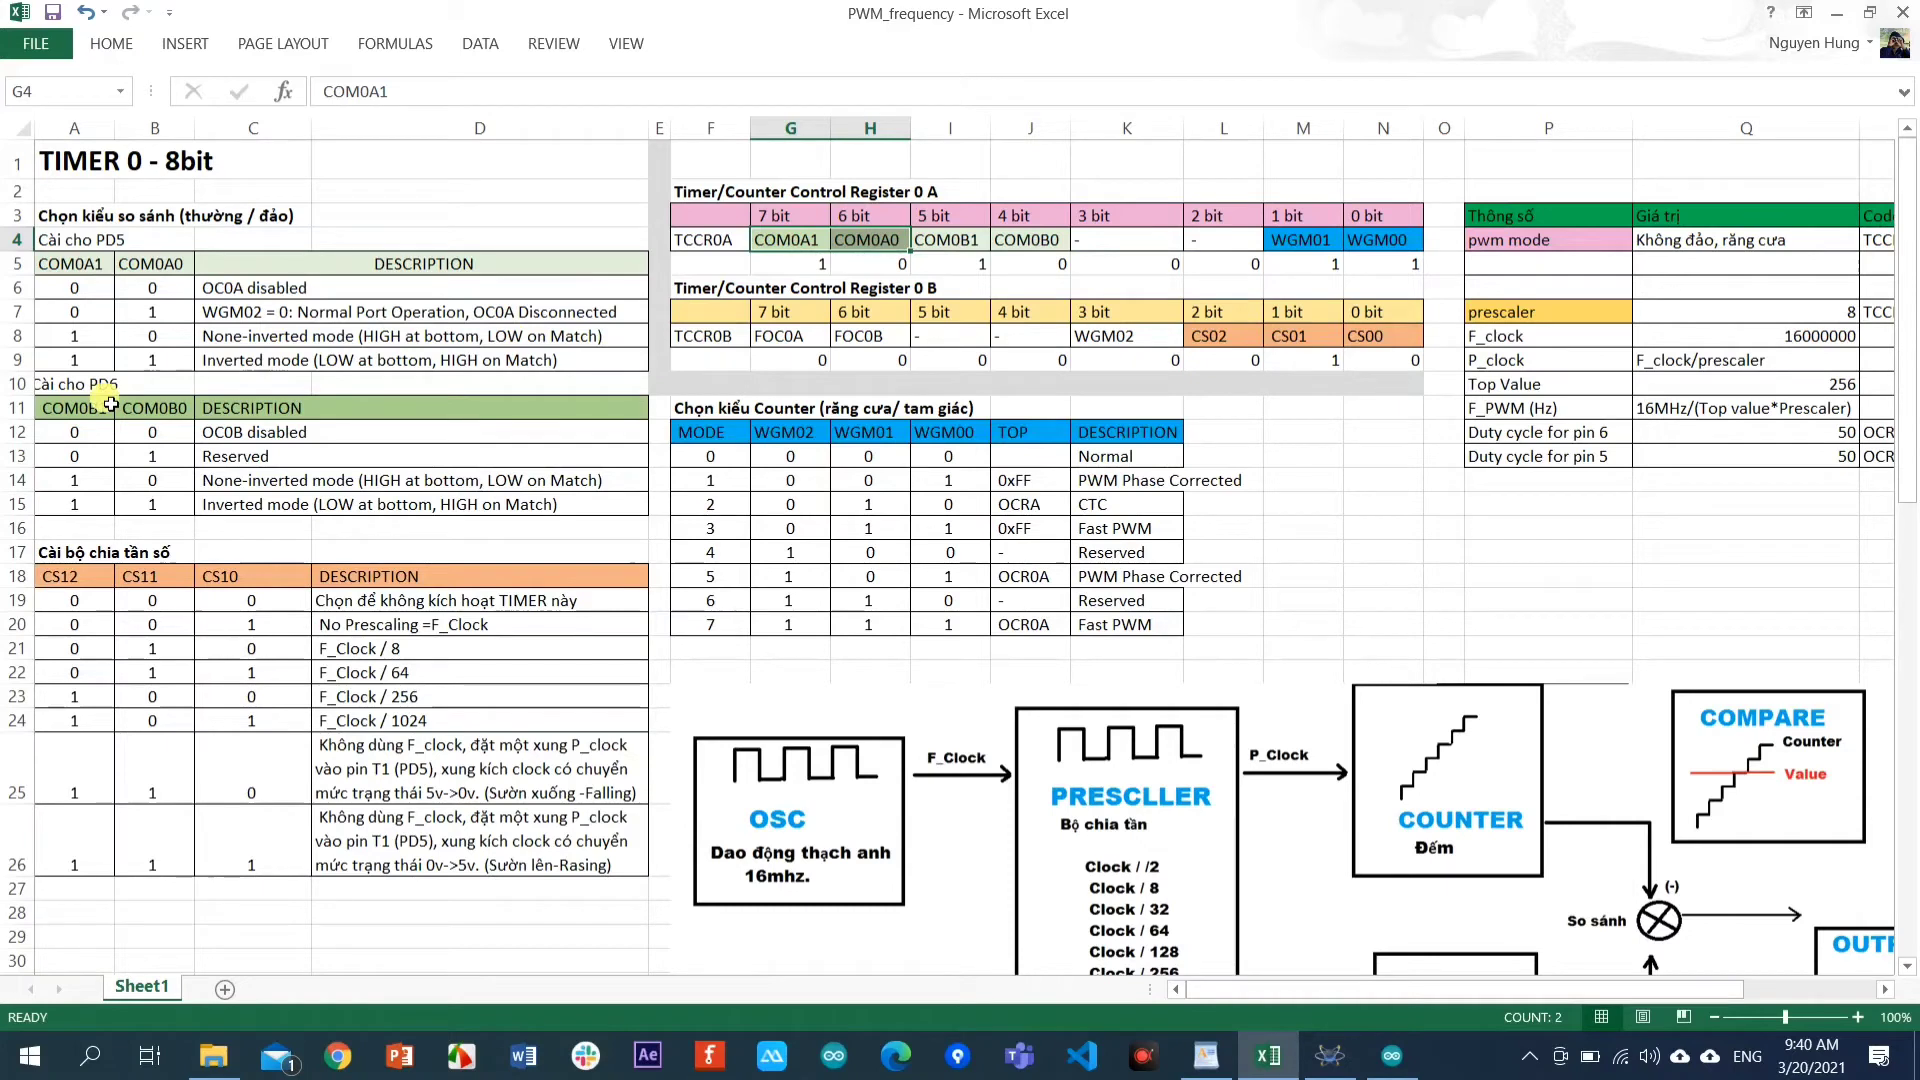
{"action": "left_click", "coordinate": [973, 245]}
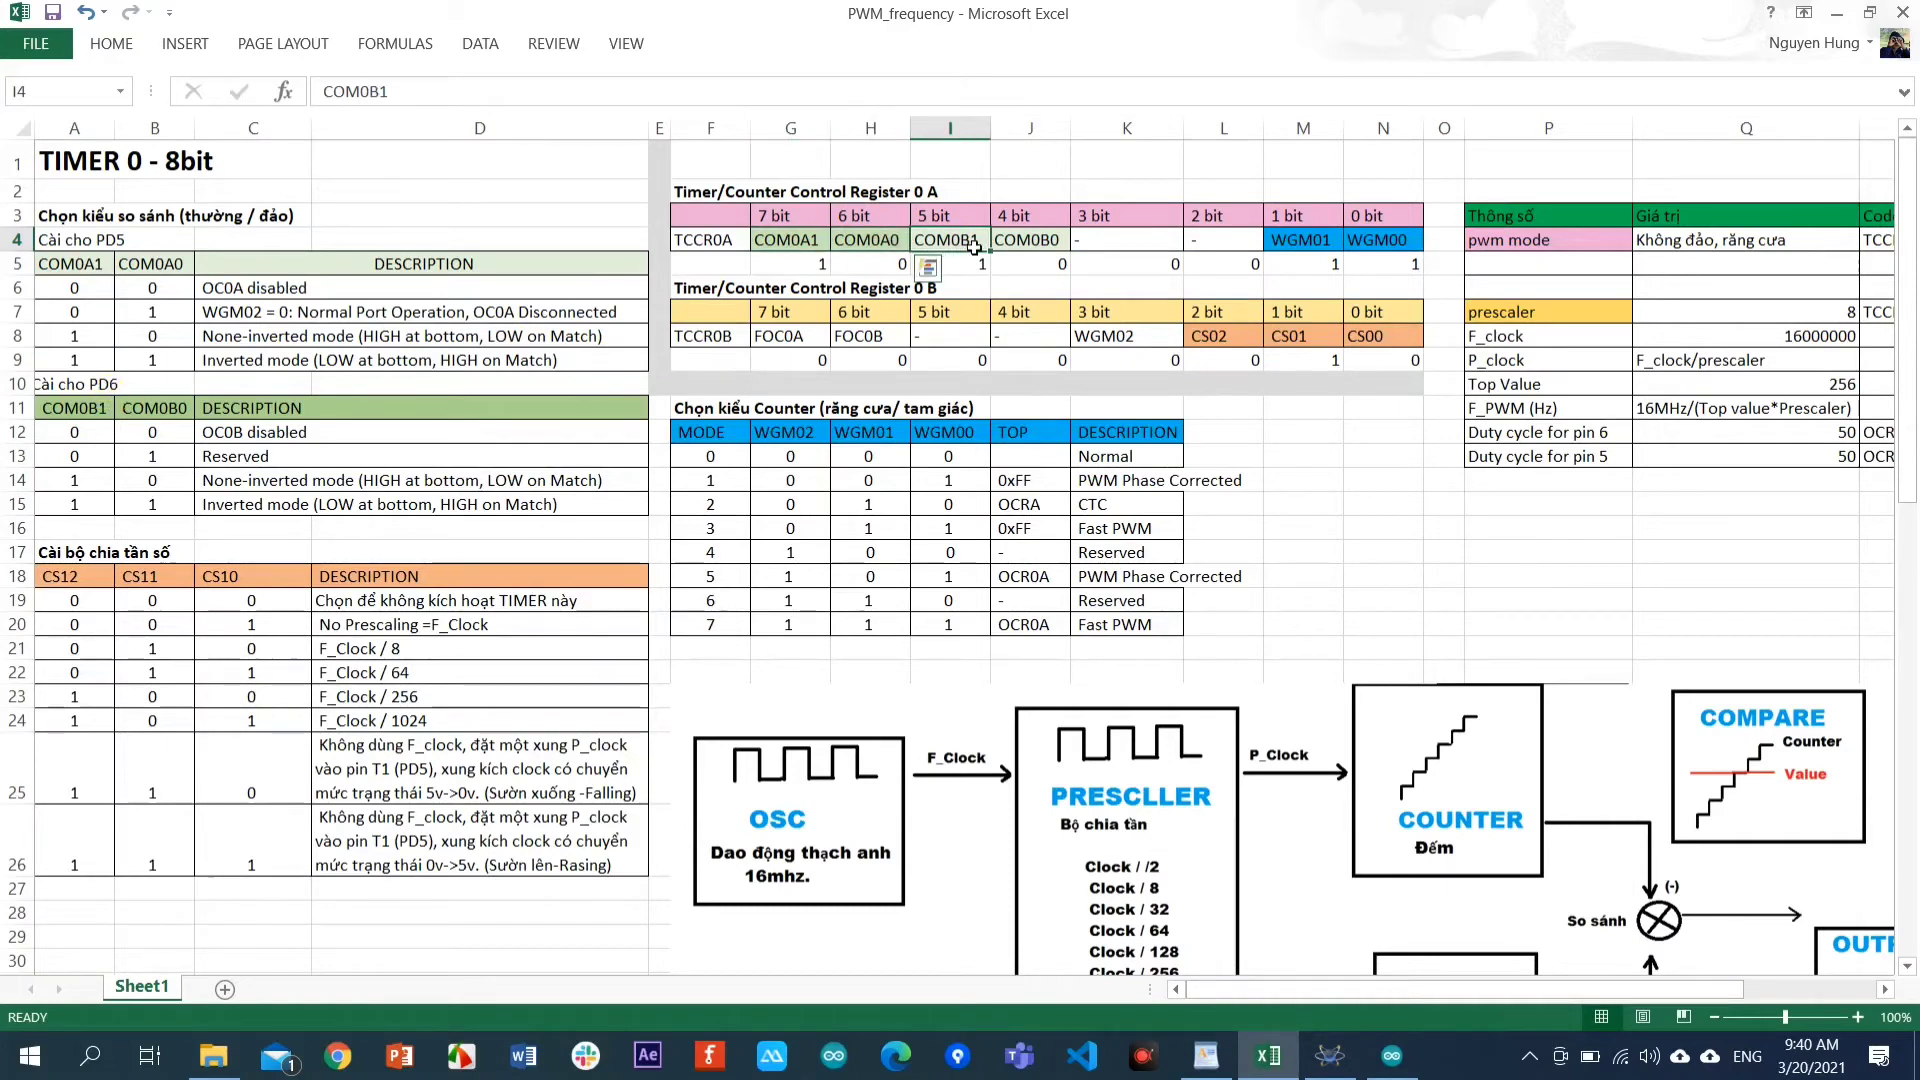
{"action": "left_click_drag", "start_coordinate": [973, 245], "coordinate": [1025, 242]}
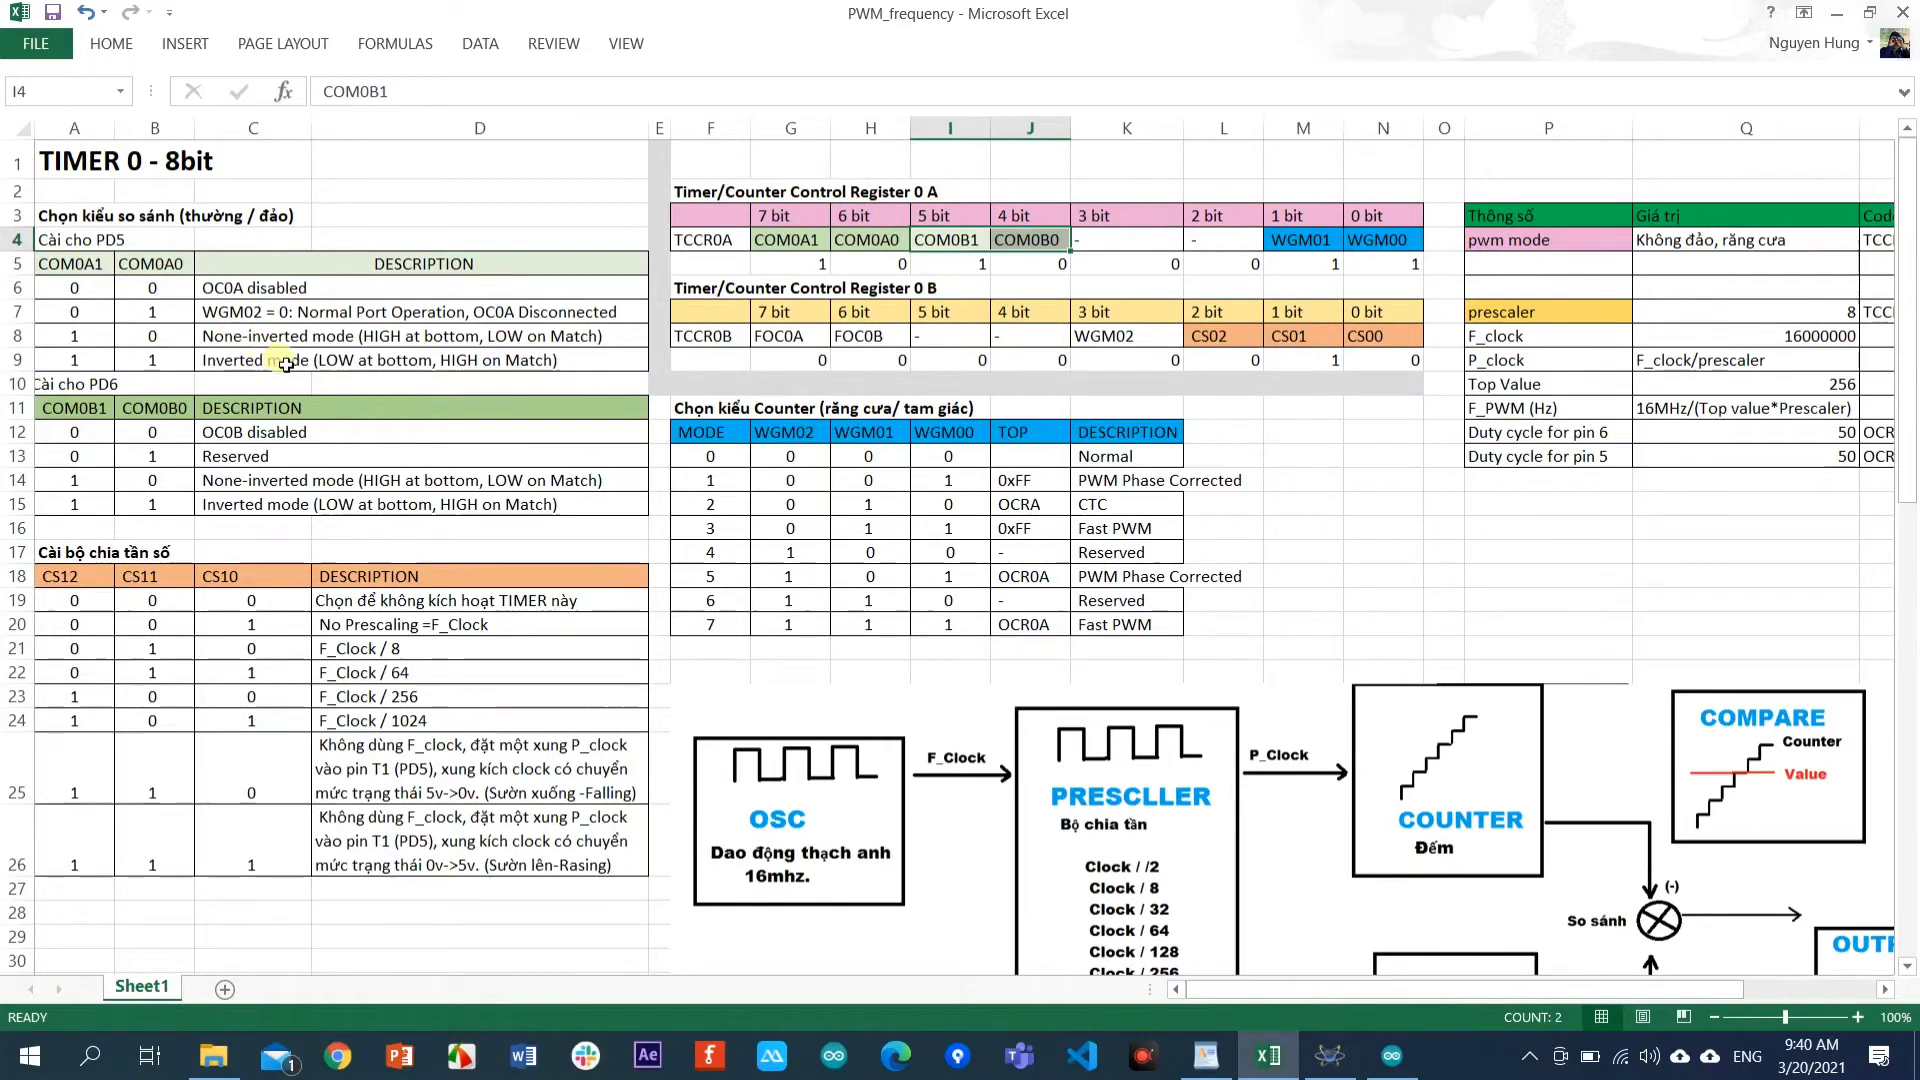
{"action": "left_click", "coordinate": [80, 336]}
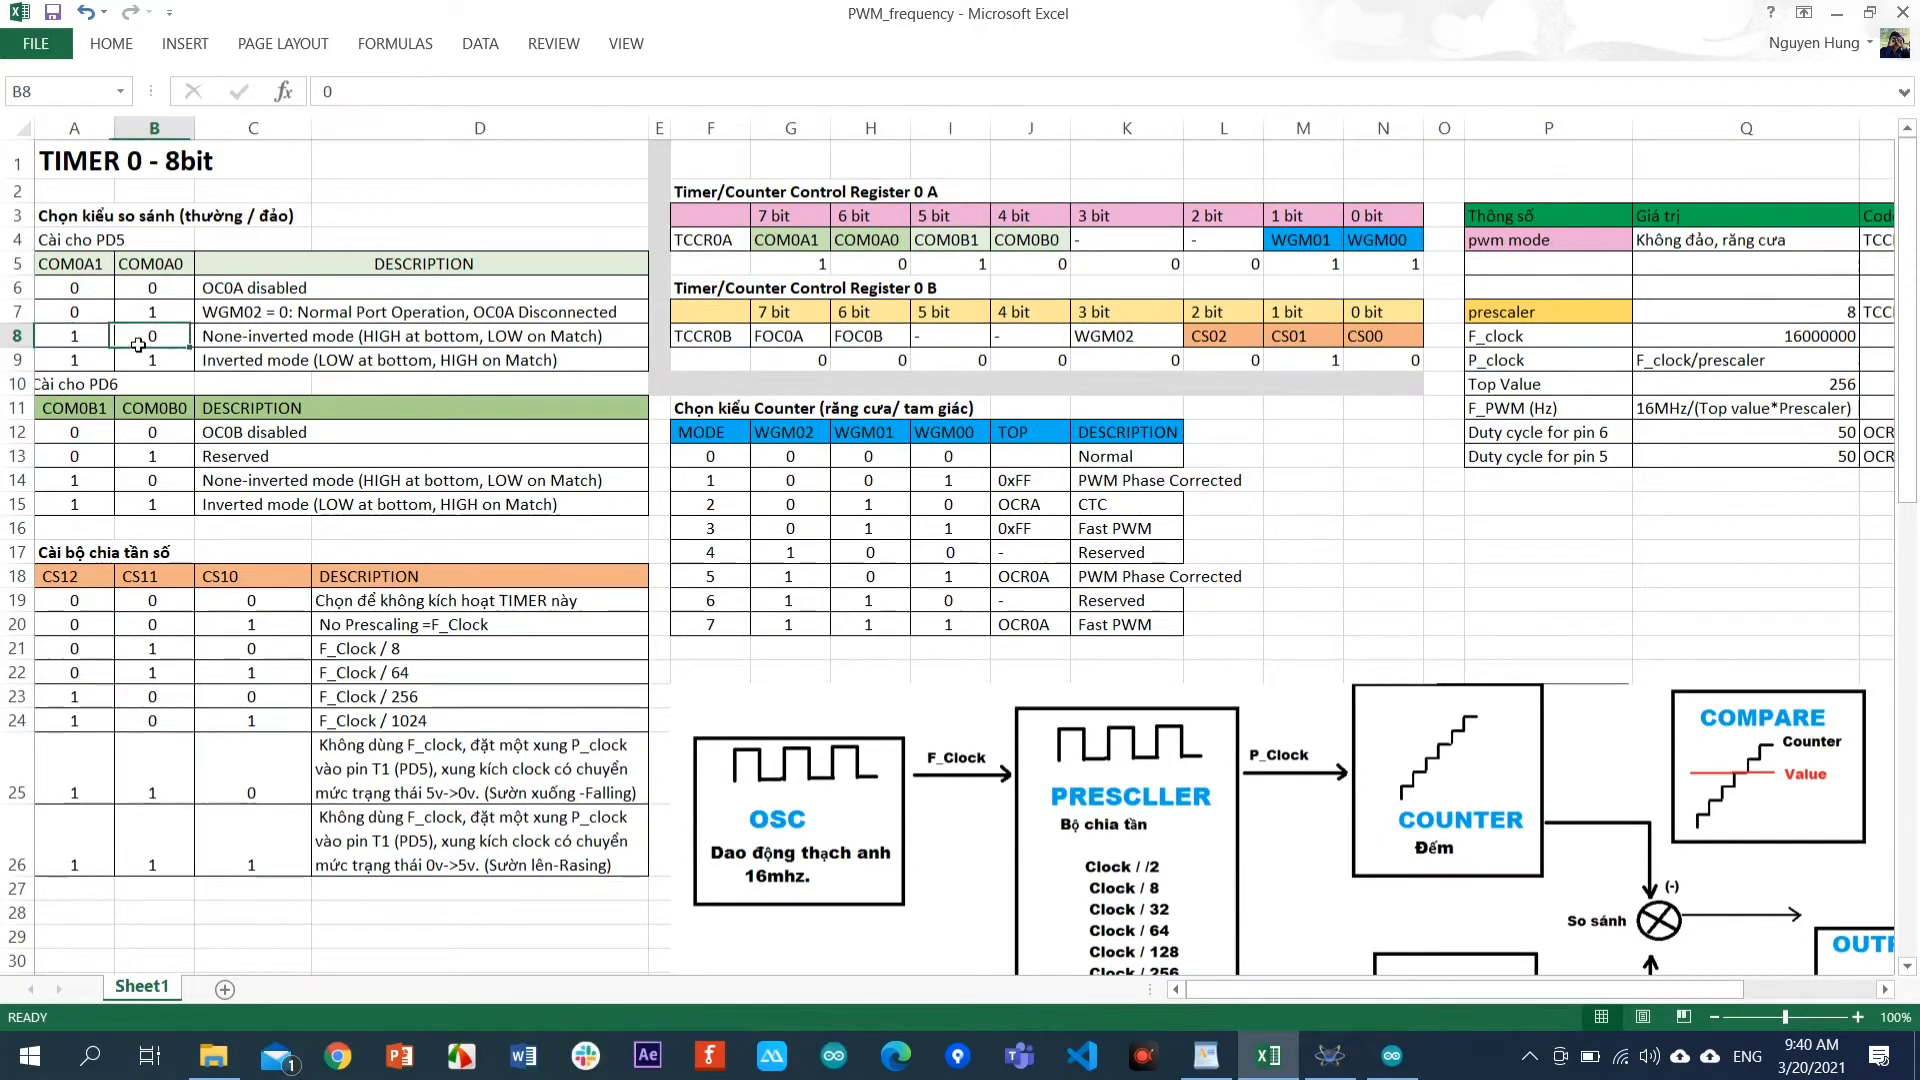
{"action": "left_click", "coordinate": [819, 268]}
{"action": "left_click_drag", "start_coordinate": [819, 268], "coordinate": [1027, 282]}
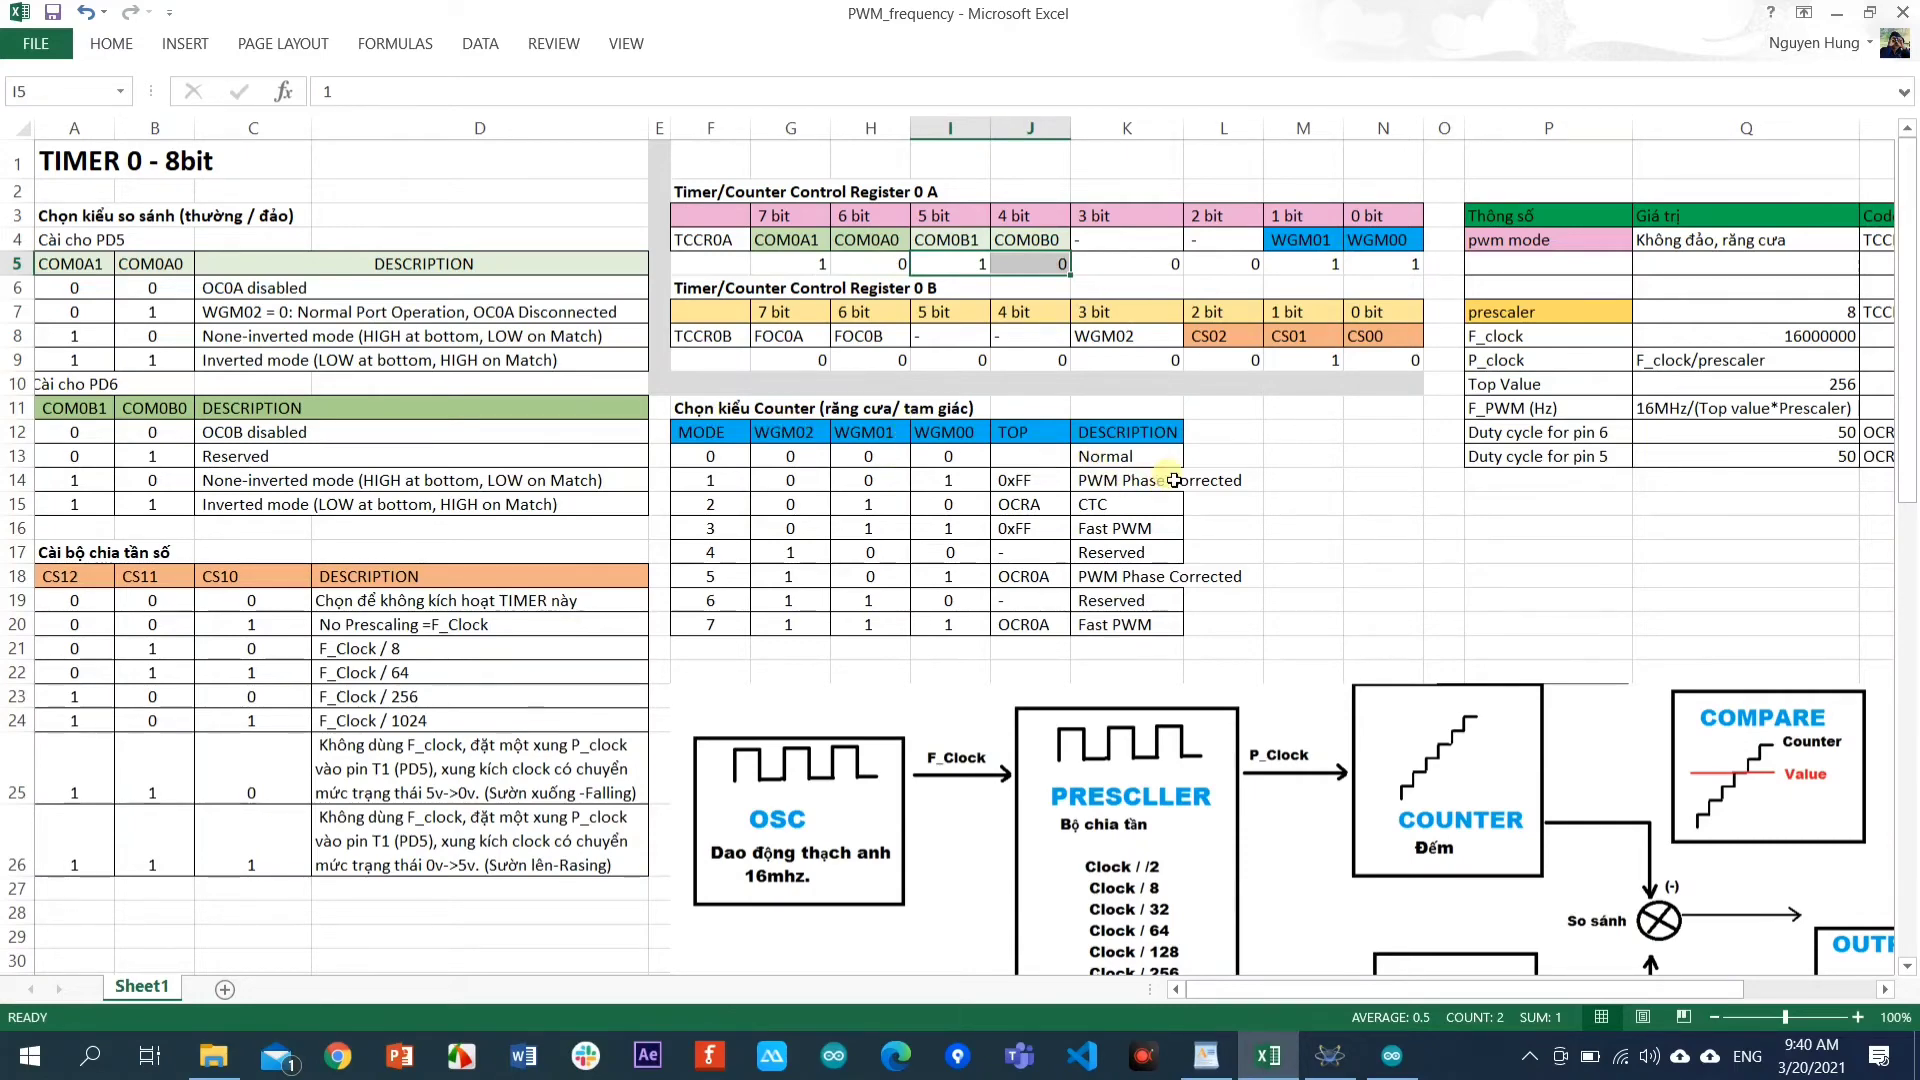
Examine the Fast PWM timing chart, relating the counter sawtooth to the non-inverting and inverting output waveforms.
{"action": "scroll", "coordinate": [1098, 468], "scroll_direction": "down", "scroll_amount": 10}
{"action": "scroll", "coordinate": [1185, 492], "scroll_direction": "down", "scroll_amount": 1}
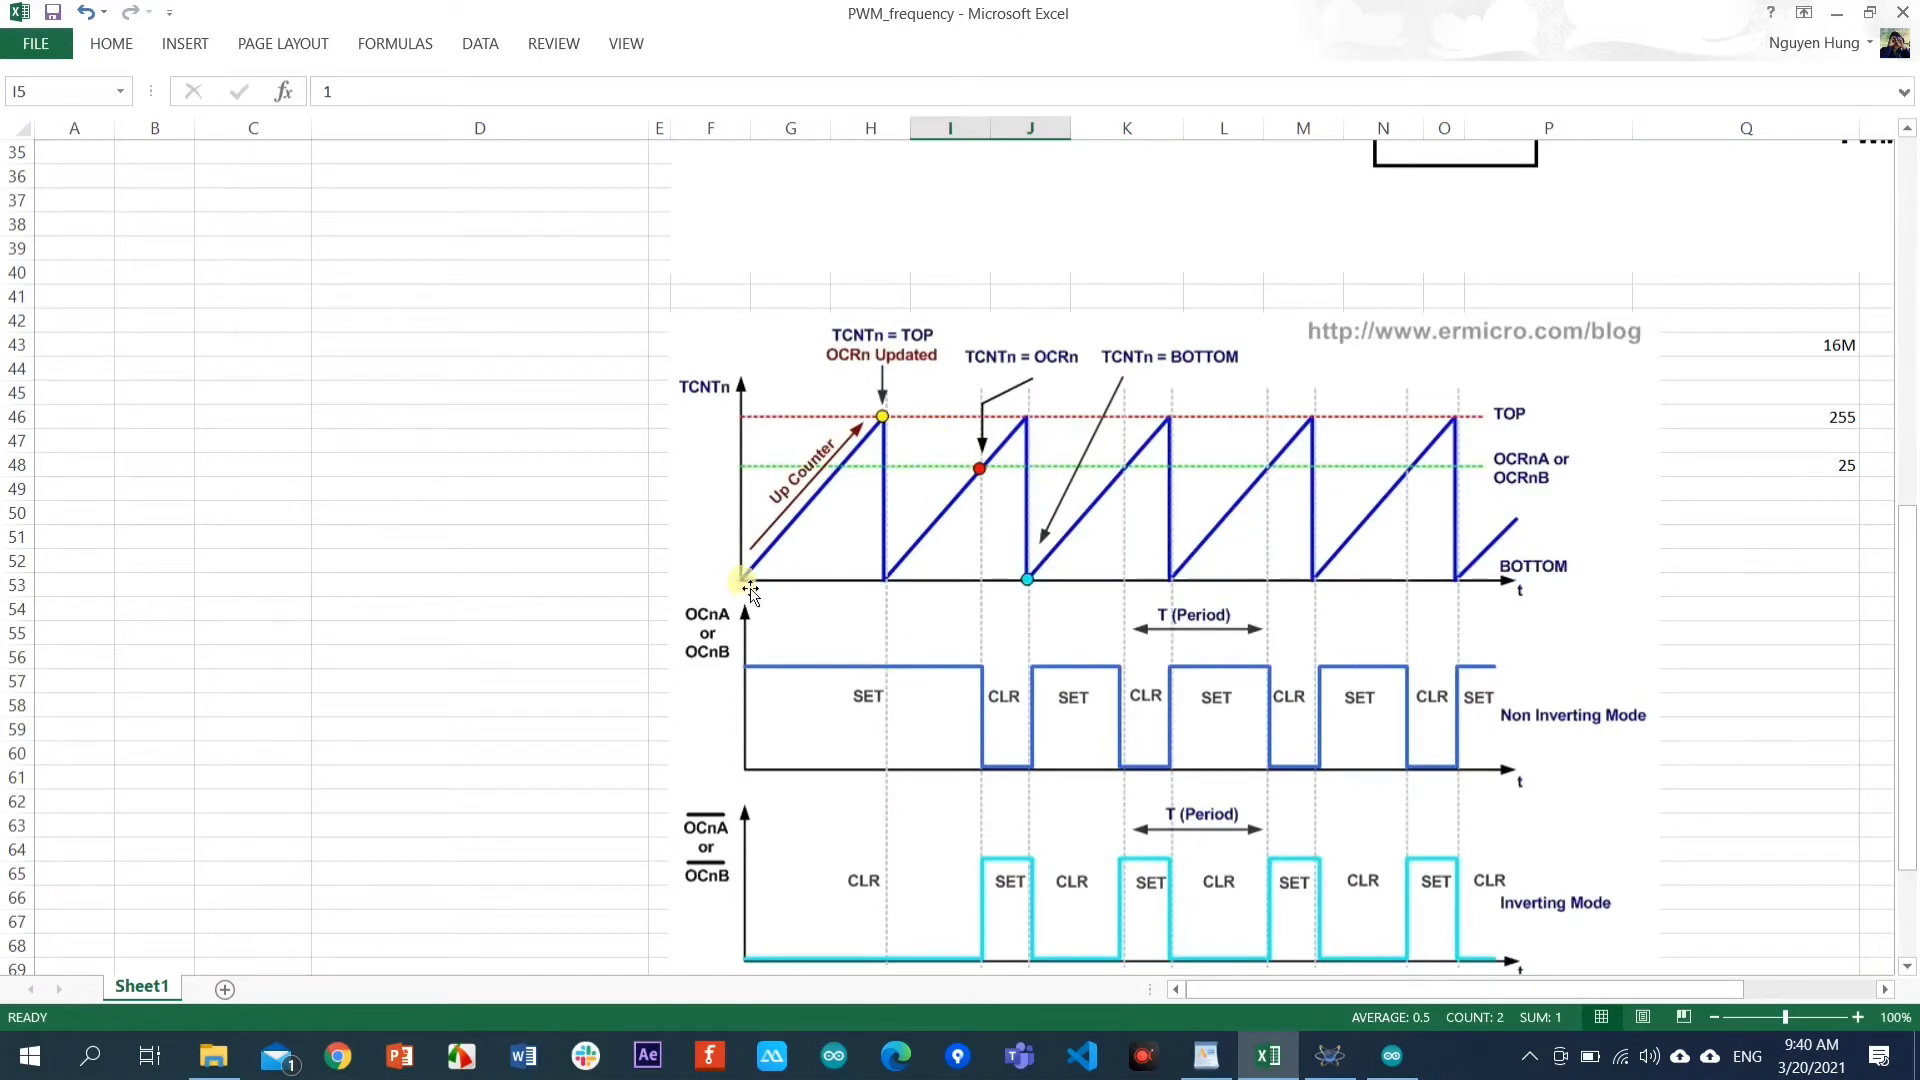
{"action": "scroll", "coordinate": [1080, 621], "scroll_direction": "down", "scroll_amount": 6}
{"action": "scroll", "coordinate": [1085, 625], "scroll_direction": "up", "scroll_amount": 7}
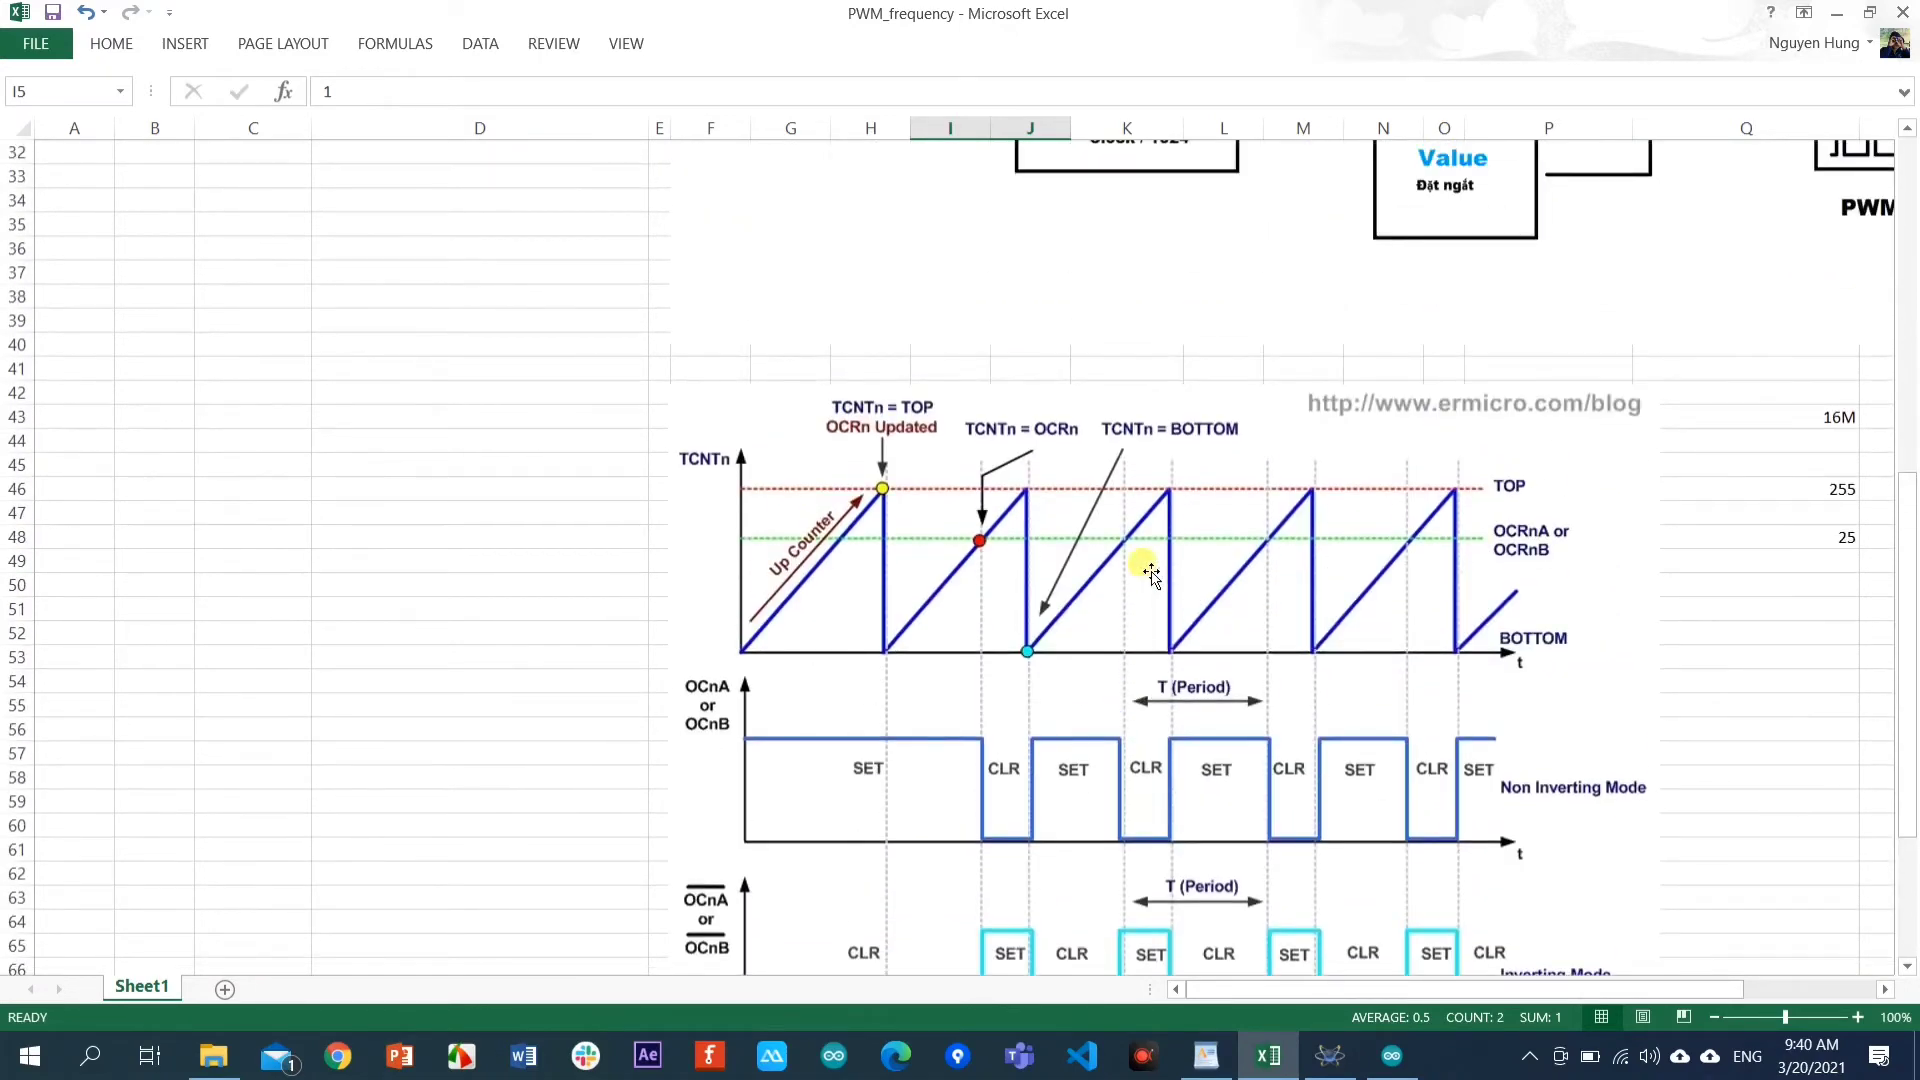
{"action": "scroll", "coordinate": [1151, 575], "scroll_direction": "down", "scroll_amount": 3}
{"action": "mouse_move", "coordinate": [1318, 988]}
{"action": "left_mouse_down"}
{"action": "mouse_move", "coordinate": [1473, 986]}
{"action": "mouse_move", "coordinate": [1350, 990]}
{"action": "left_mouse_up"}
{"action": "scroll", "coordinate": [1101, 611], "scroll_direction": "down", "scroll_amount": 7}
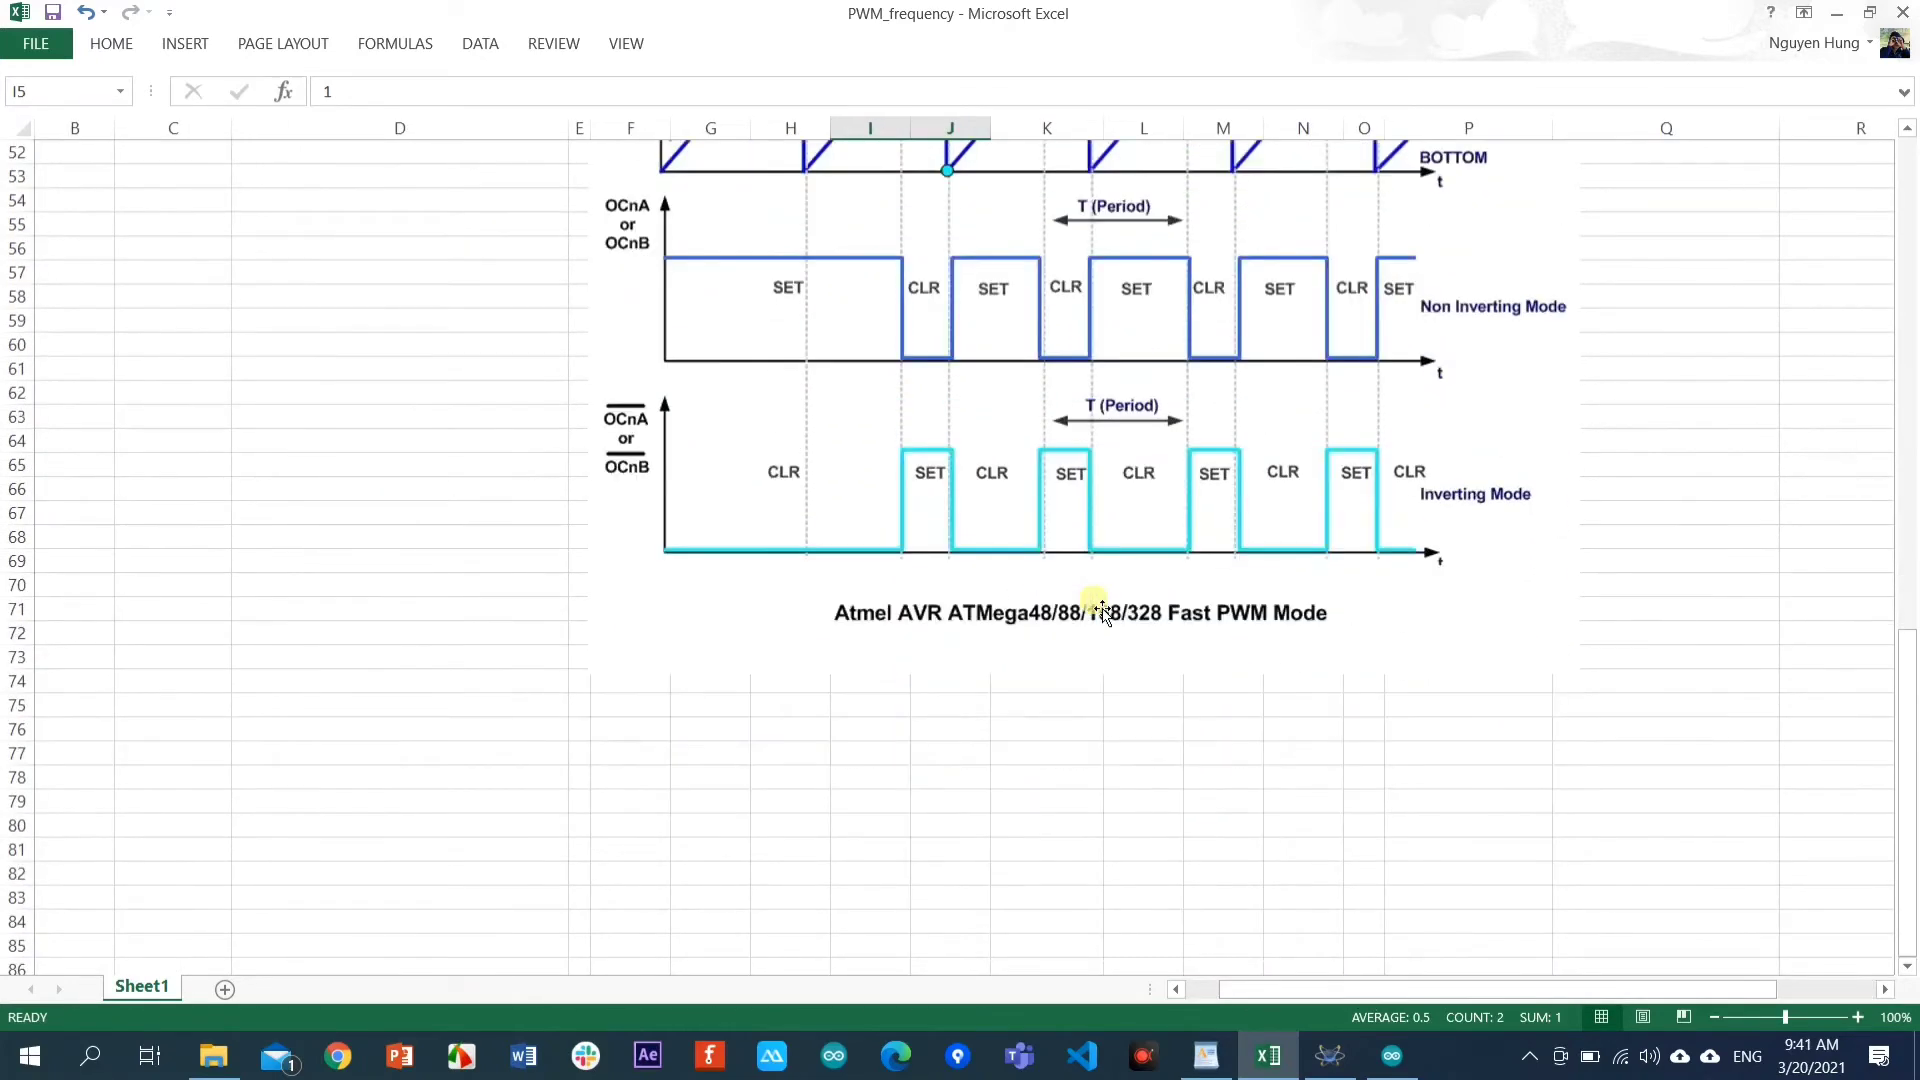
{"action": "scroll", "coordinate": [1101, 611], "scroll_direction": "up", "scroll_amount": 5}
{"action": "scroll", "coordinate": [1101, 611], "scroll_direction": "up", "scroll_amount": 9}
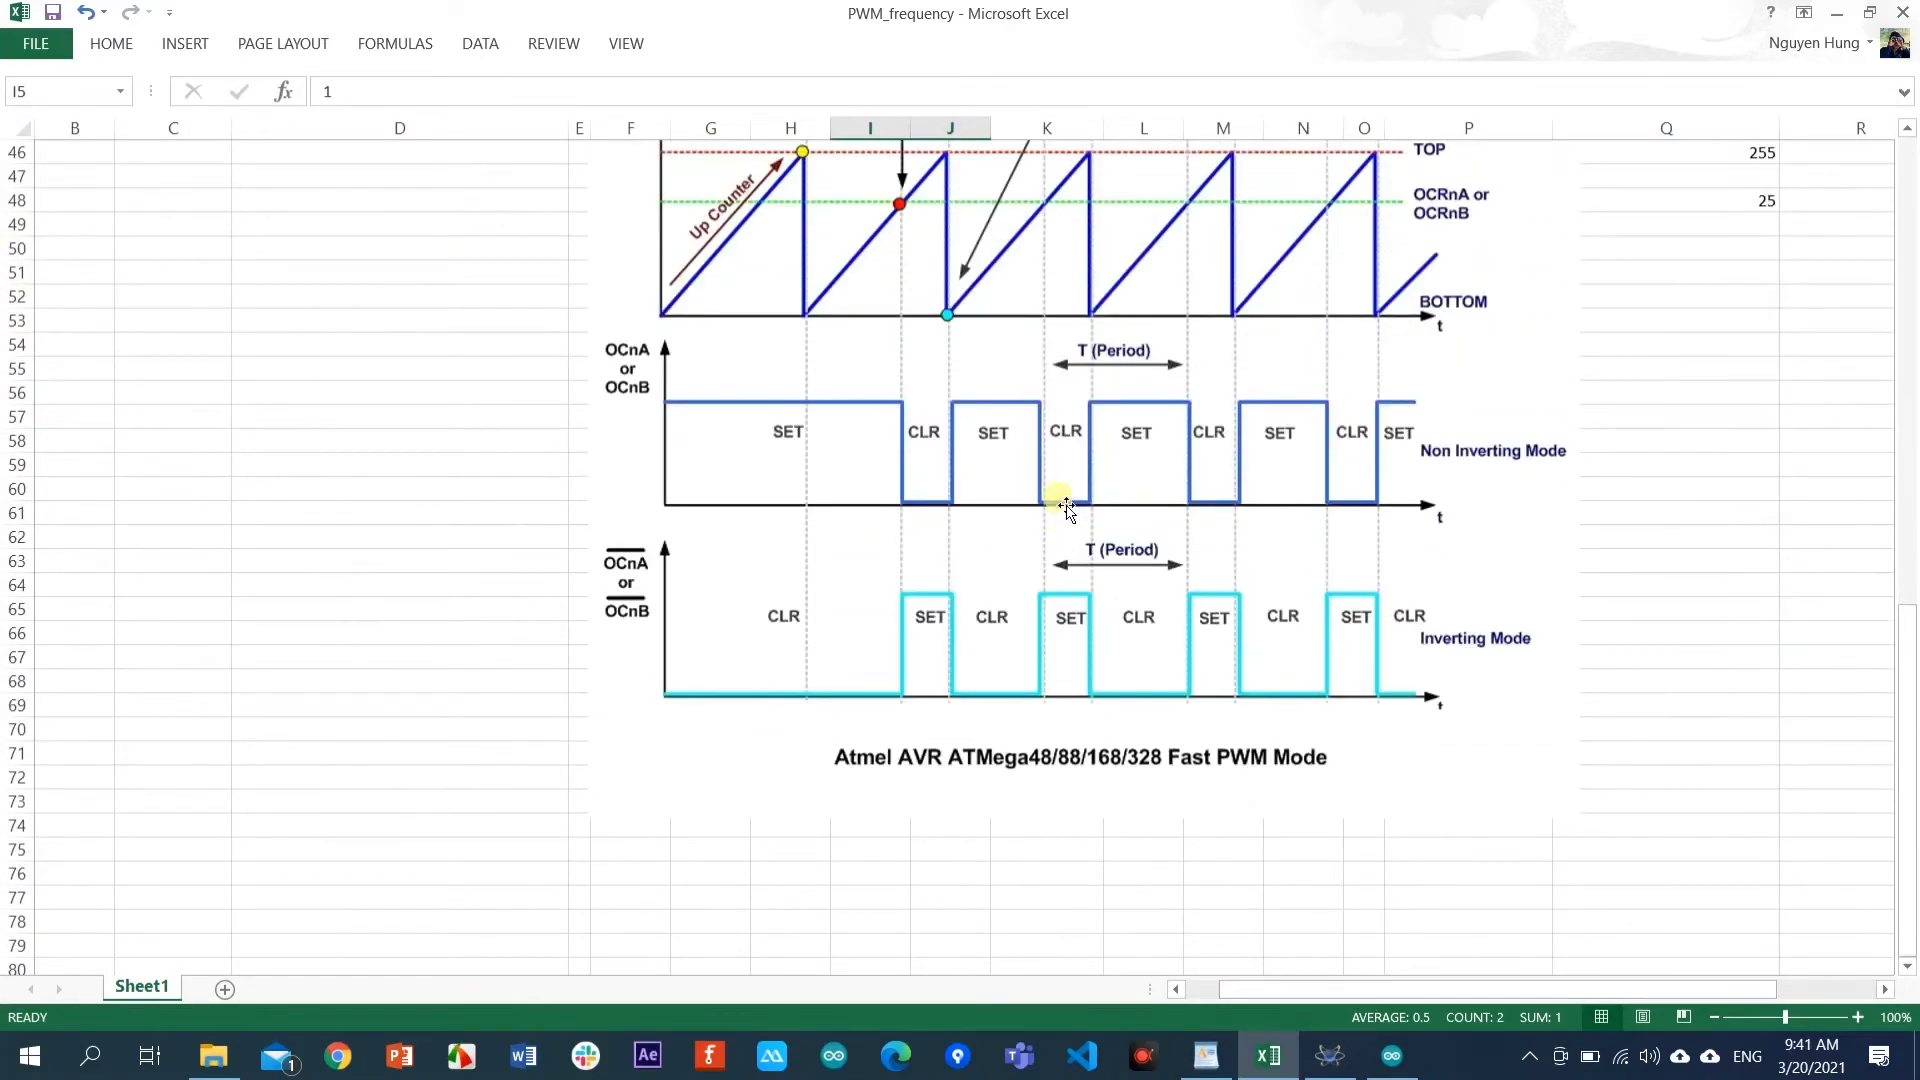
{"action": "scroll", "coordinate": [1045, 597], "scroll_direction": "down", "scroll_amount": 6}
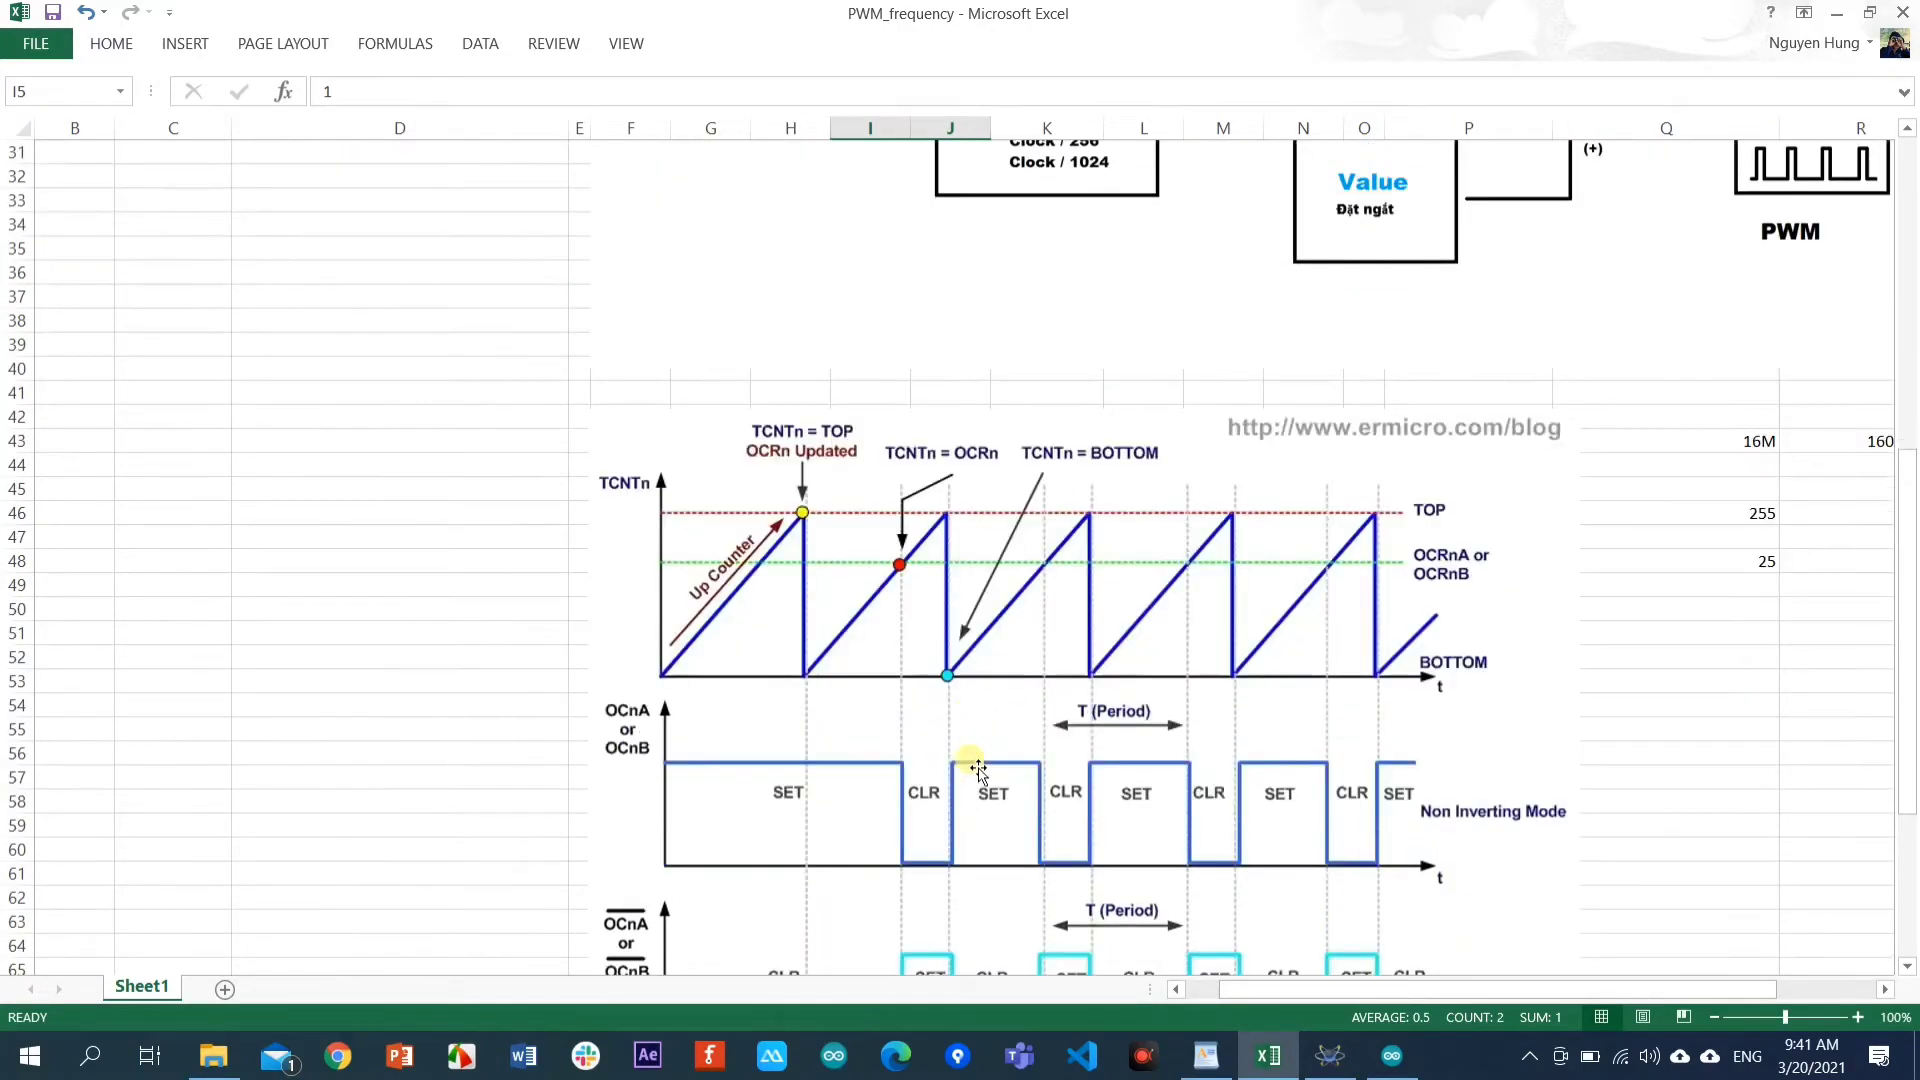
{"action": "scroll", "coordinate": [1190, 530], "scroll_direction": "up", "scroll_amount": 9}
{"action": "scroll", "coordinate": [1196, 538], "scroll_direction": "up", "scroll_amount": 6}
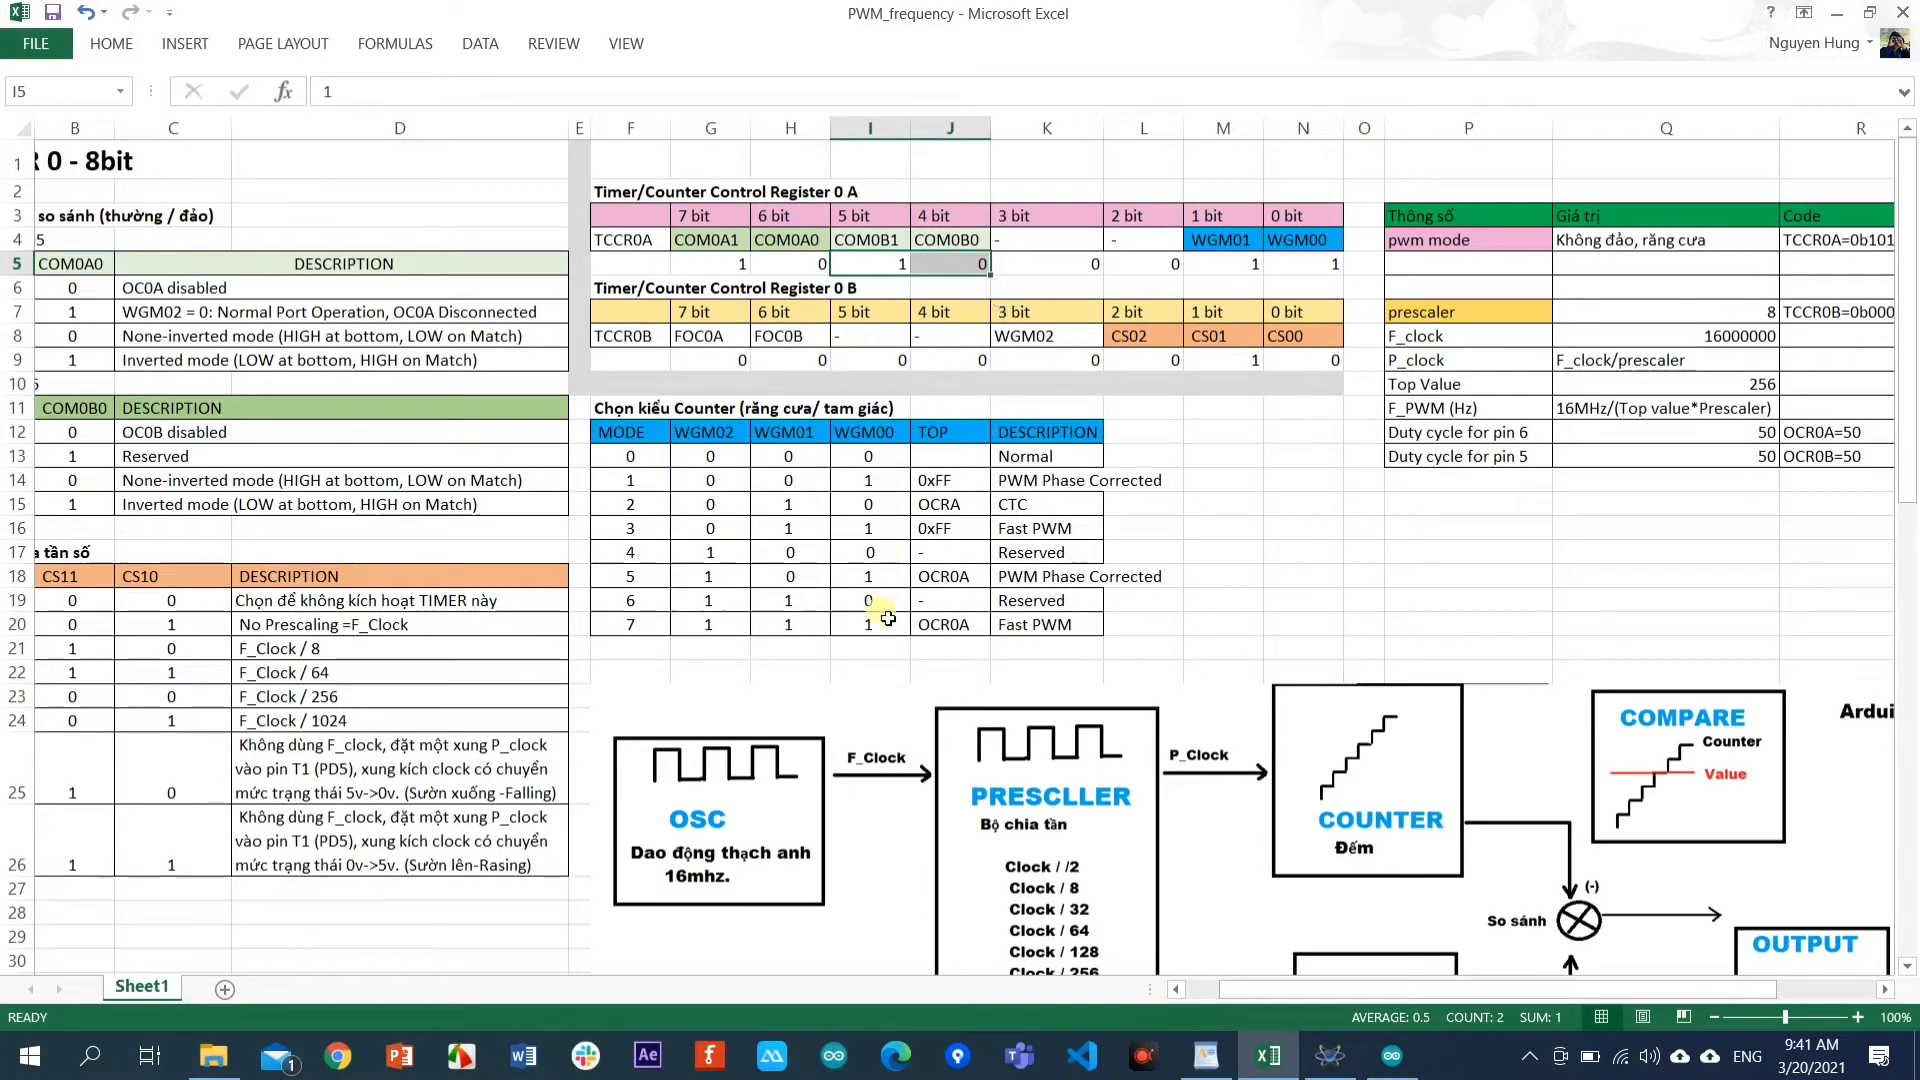
Review the WGM01 and WGM00 values in row 5 against the pwm mode entry of the parameter table.
{"action": "left_click_drag", "start_coordinate": [1250, 264], "coordinate": [1303, 266]}
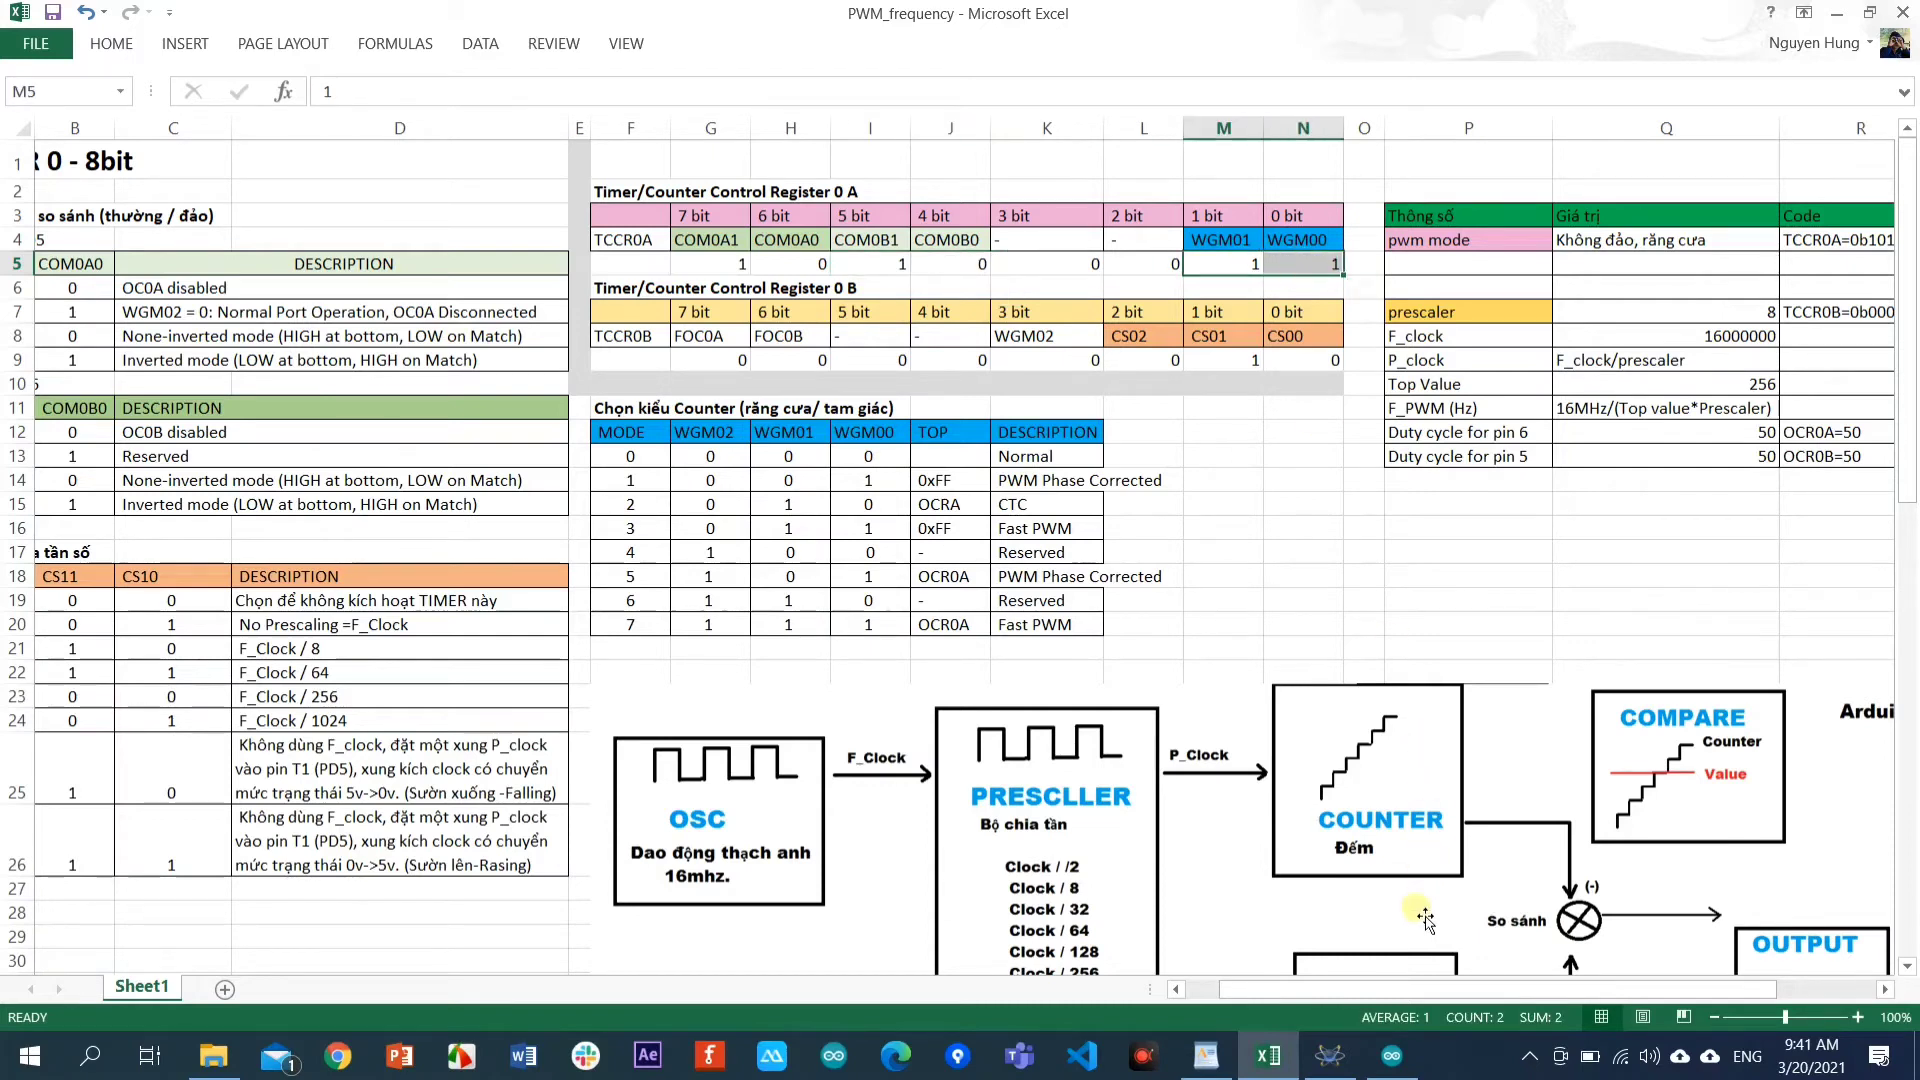
{"action": "left_click_drag", "start_coordinate": [1370, 995], "coordinate": [1440, 998]}
{"action": "left_click", "coordinate": [1215, 248]}
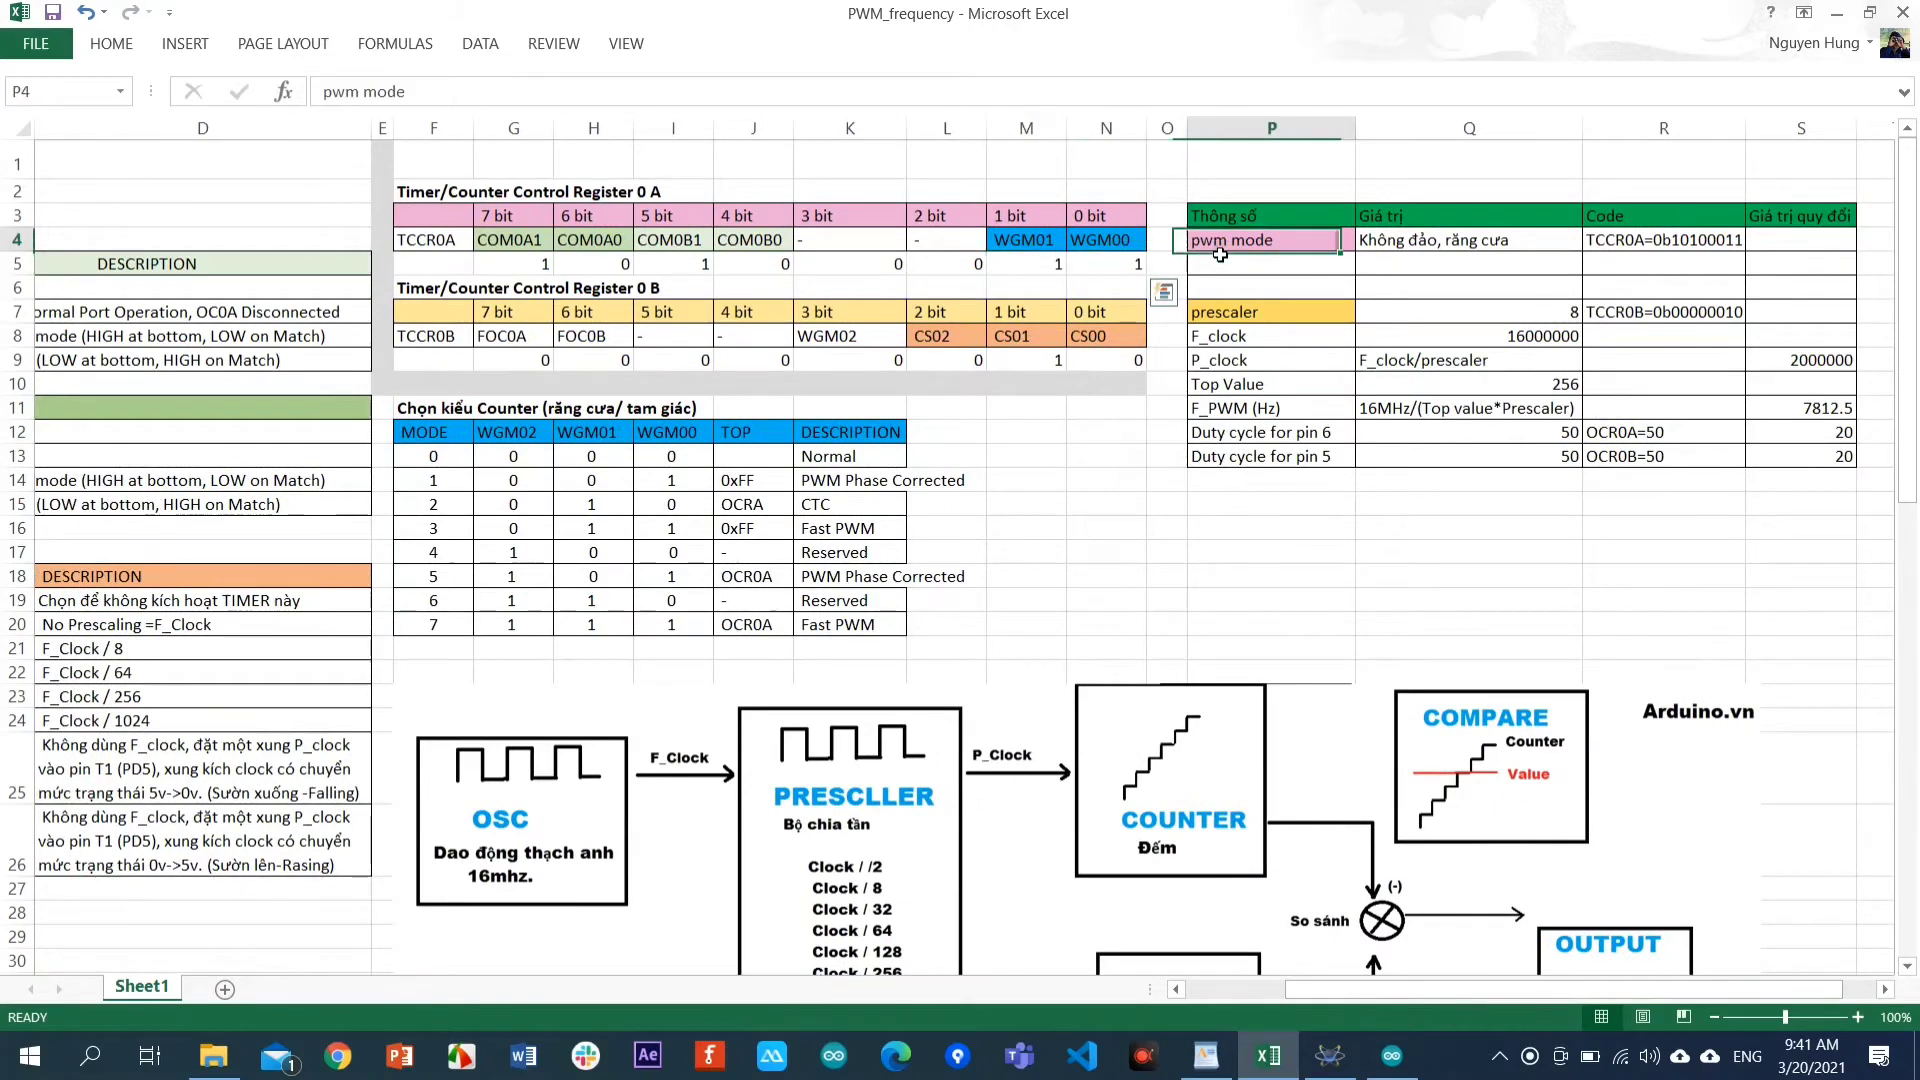
{"action": "left_click", "coordinate": [1414, 243]}
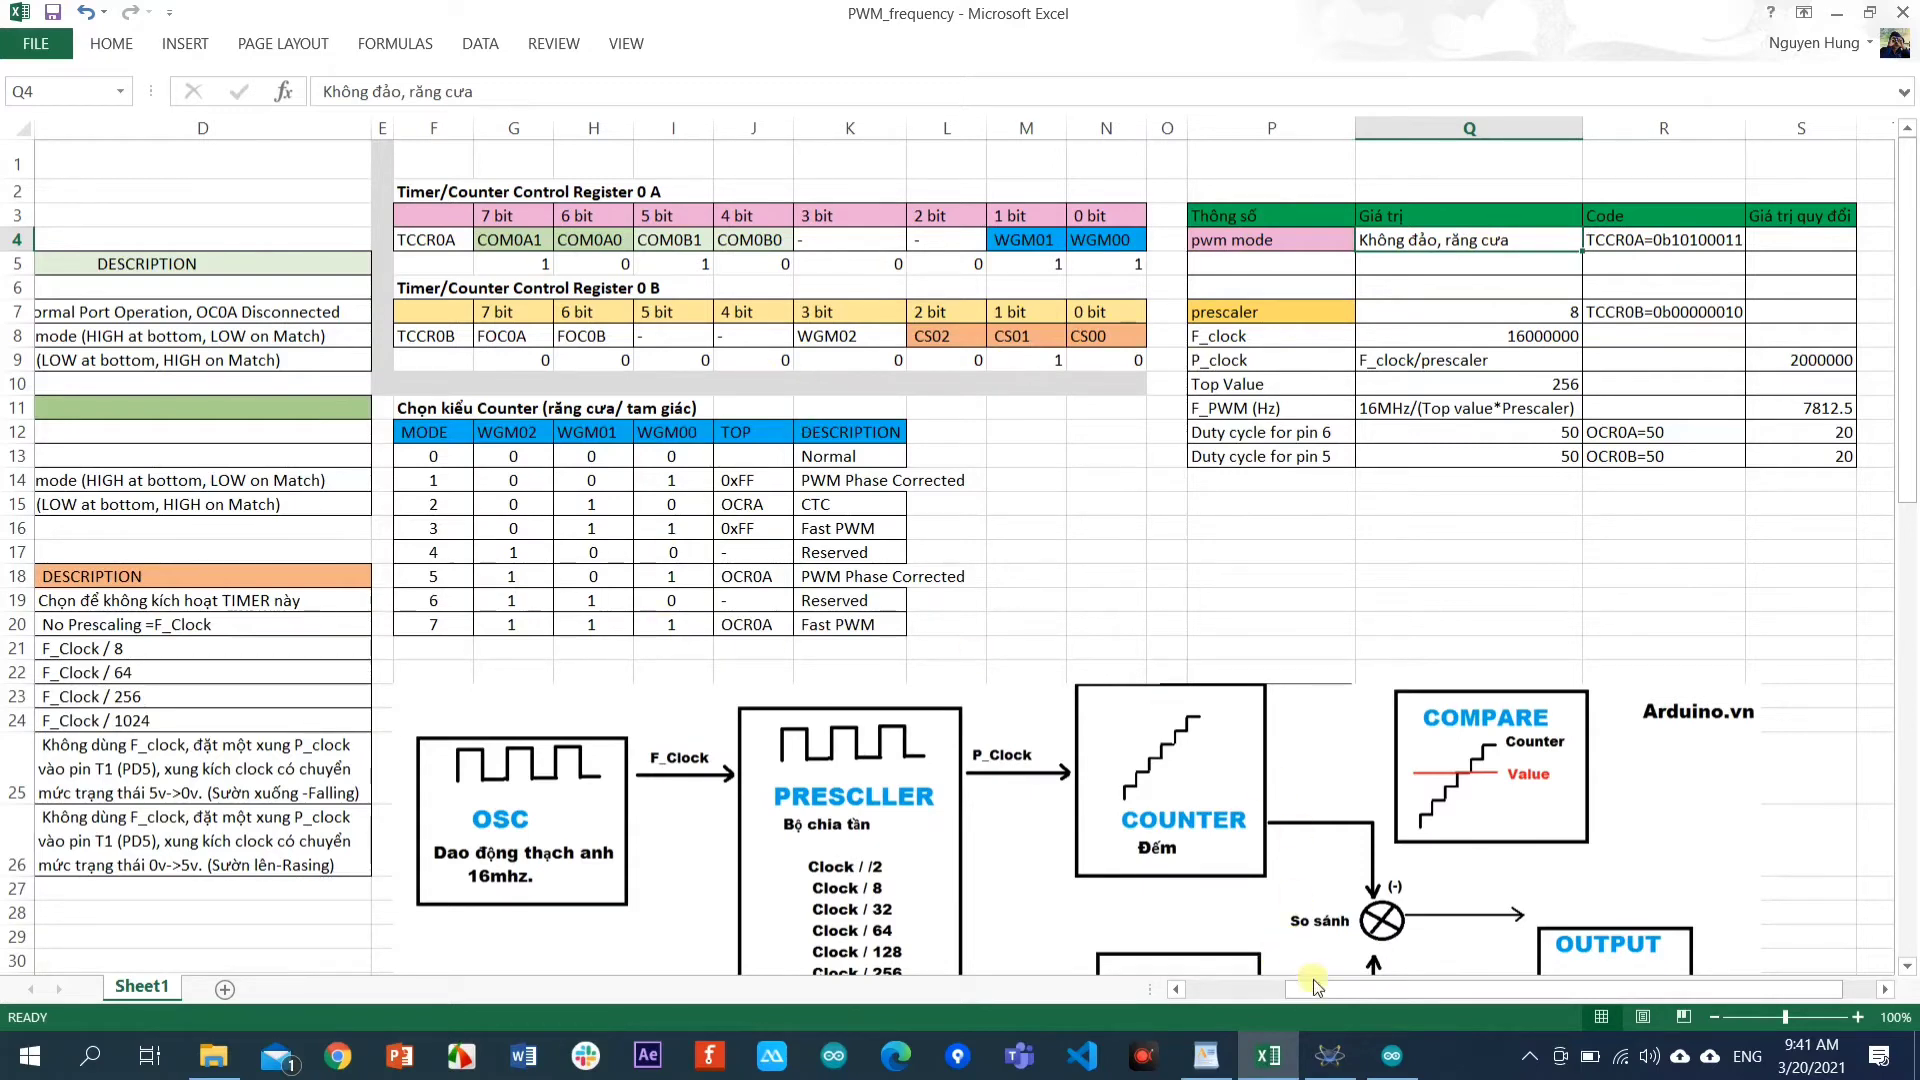
{"action": "left_click_drag", "start_coordinate": [1316, 986], "coordinate": [1278, 986]}
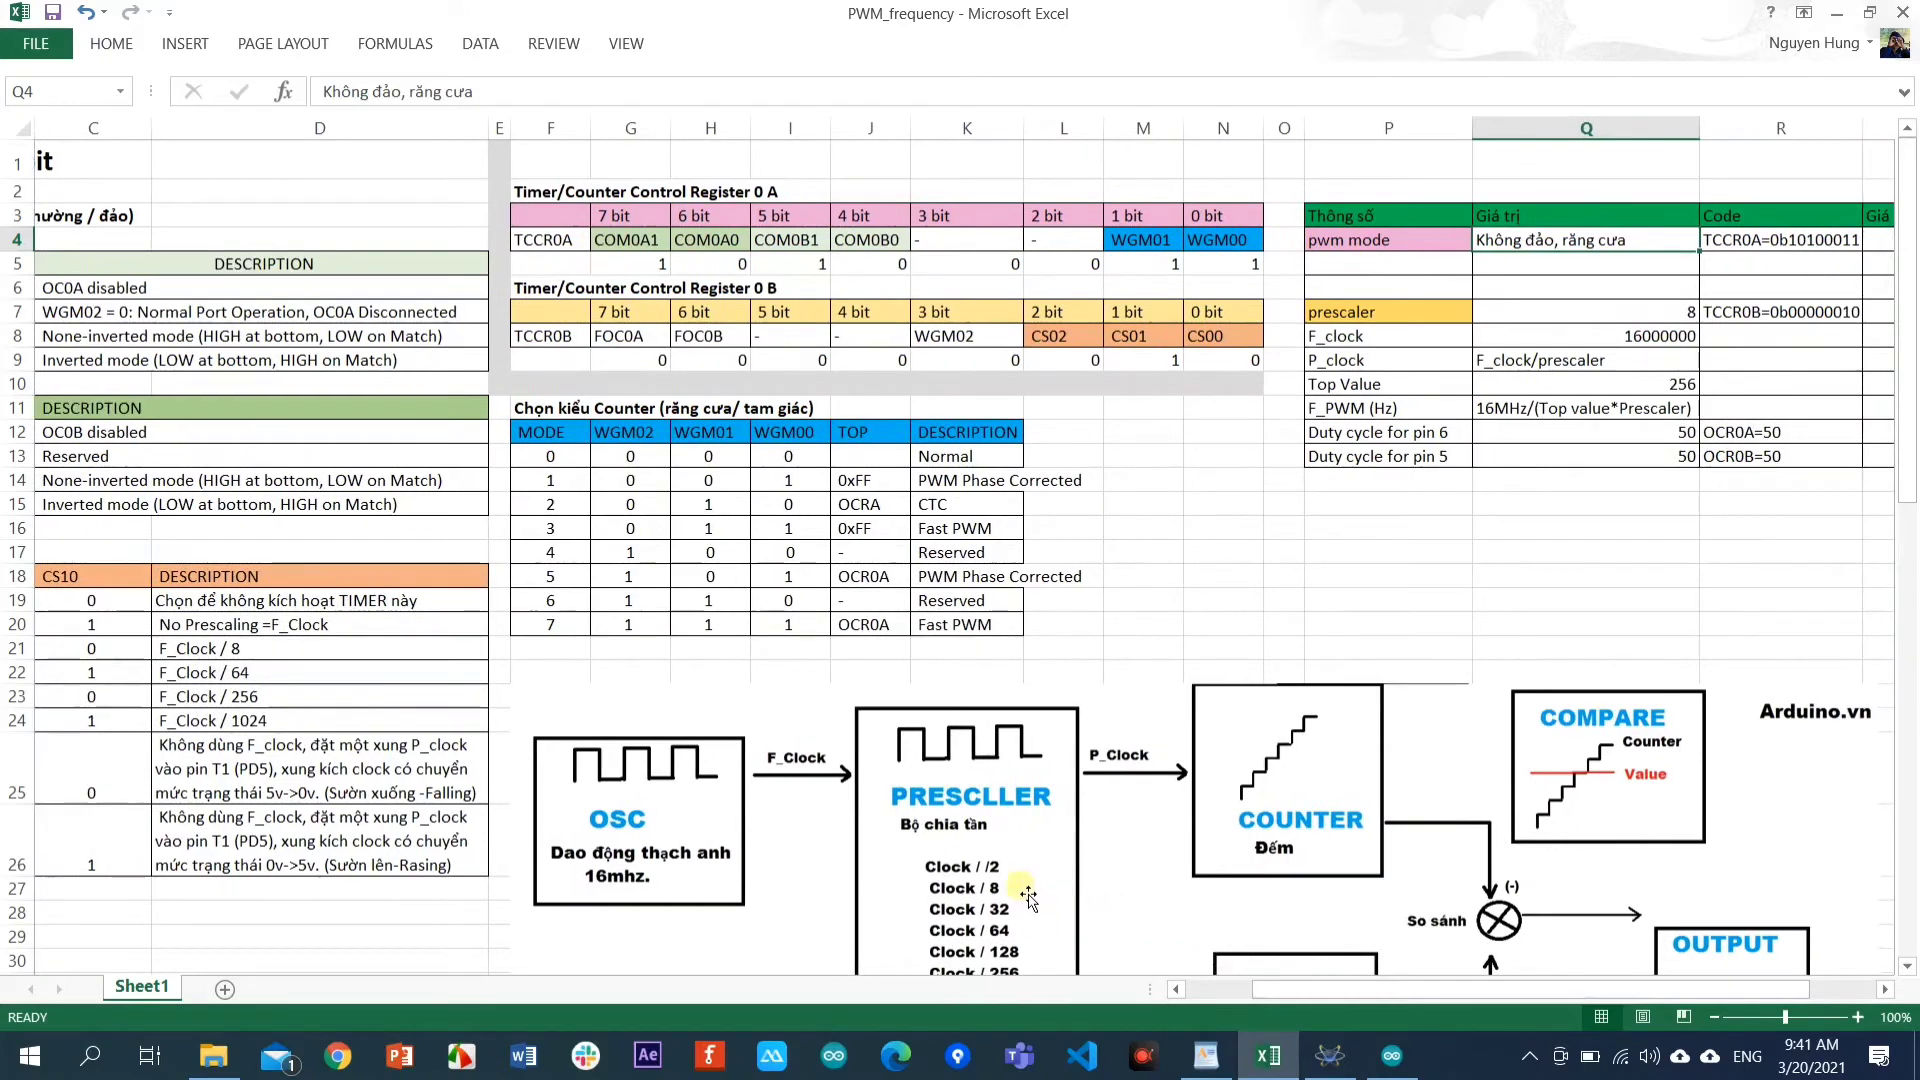
Look up the F_Clock / 64 row in the prescaler table and set the CS00 bit in cell N9 to 1.
{"action": "scroll", "coordinate": [134, 571], "scroll_direction": "down", "scroll_amount": 1}
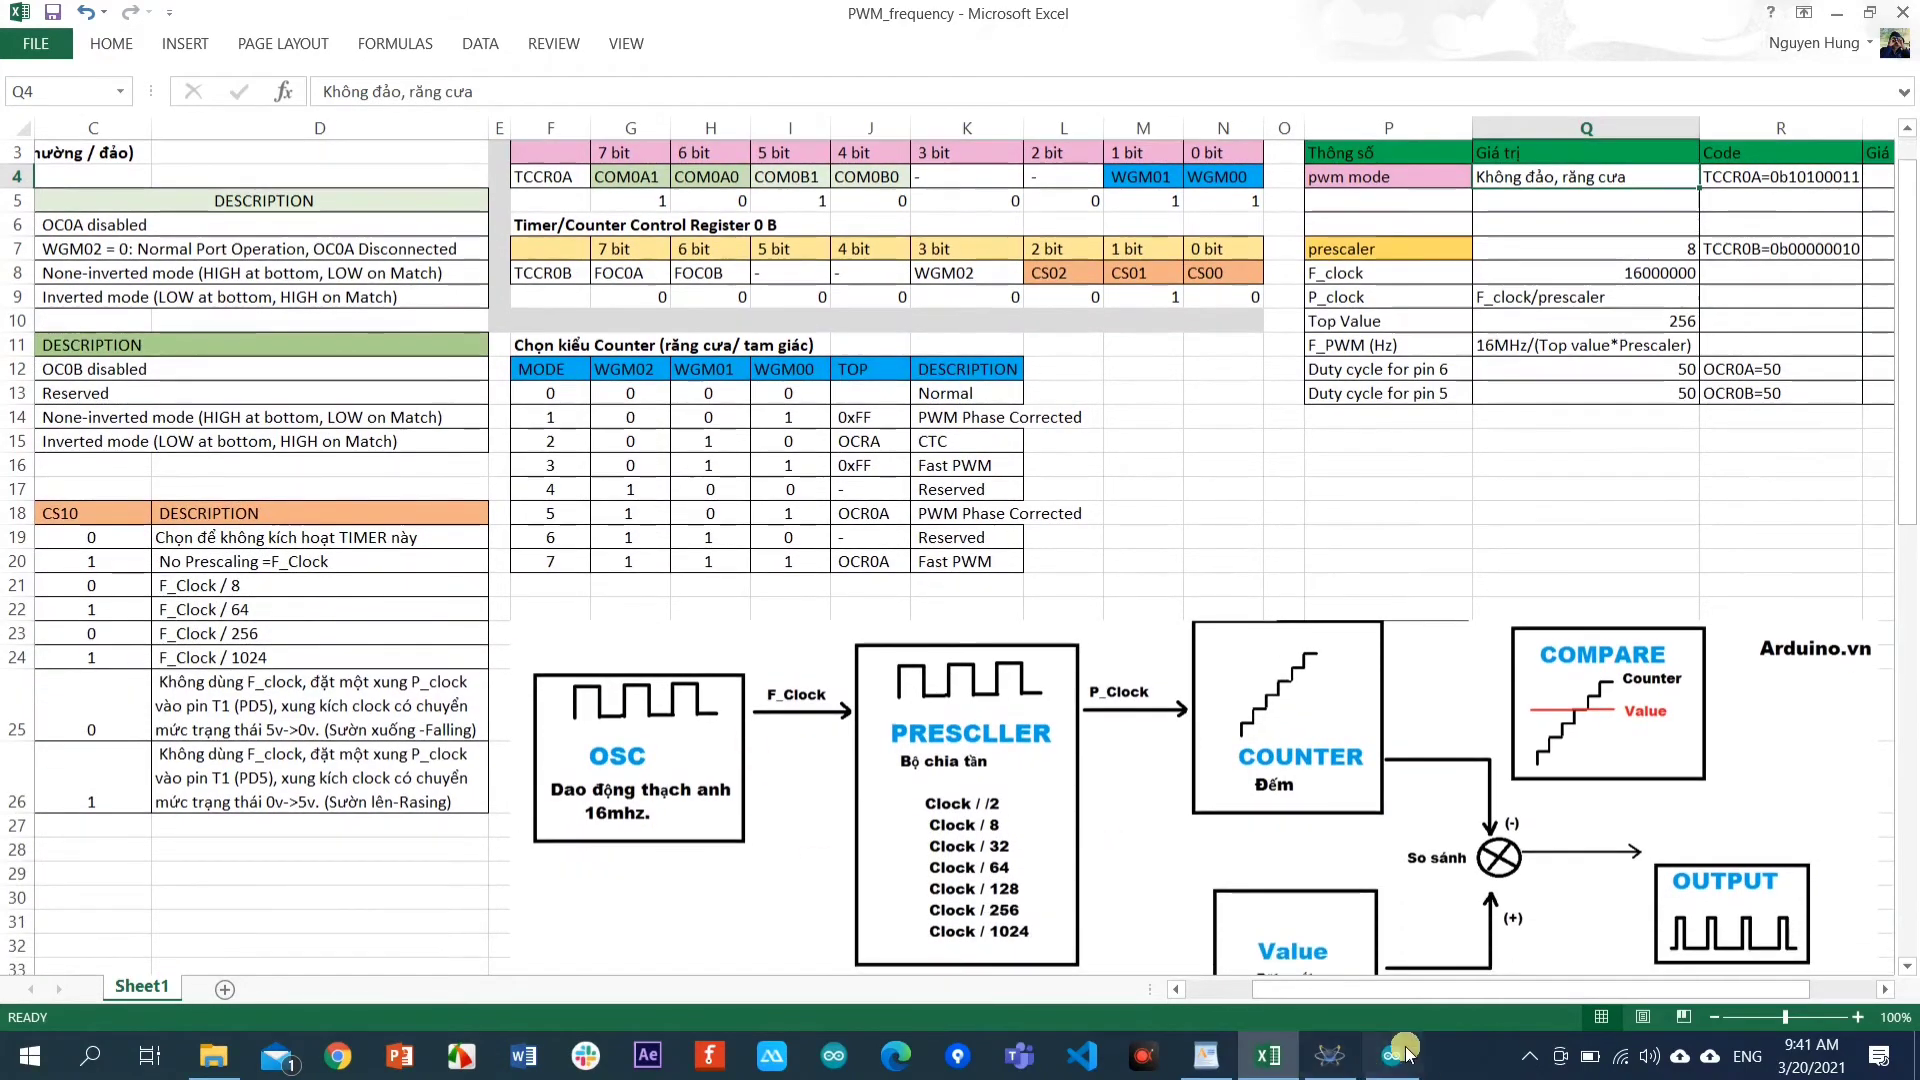
{"action": "left_click_drag", "start_coordinate": [1346, 987], "coordinate": [1256, 987]}
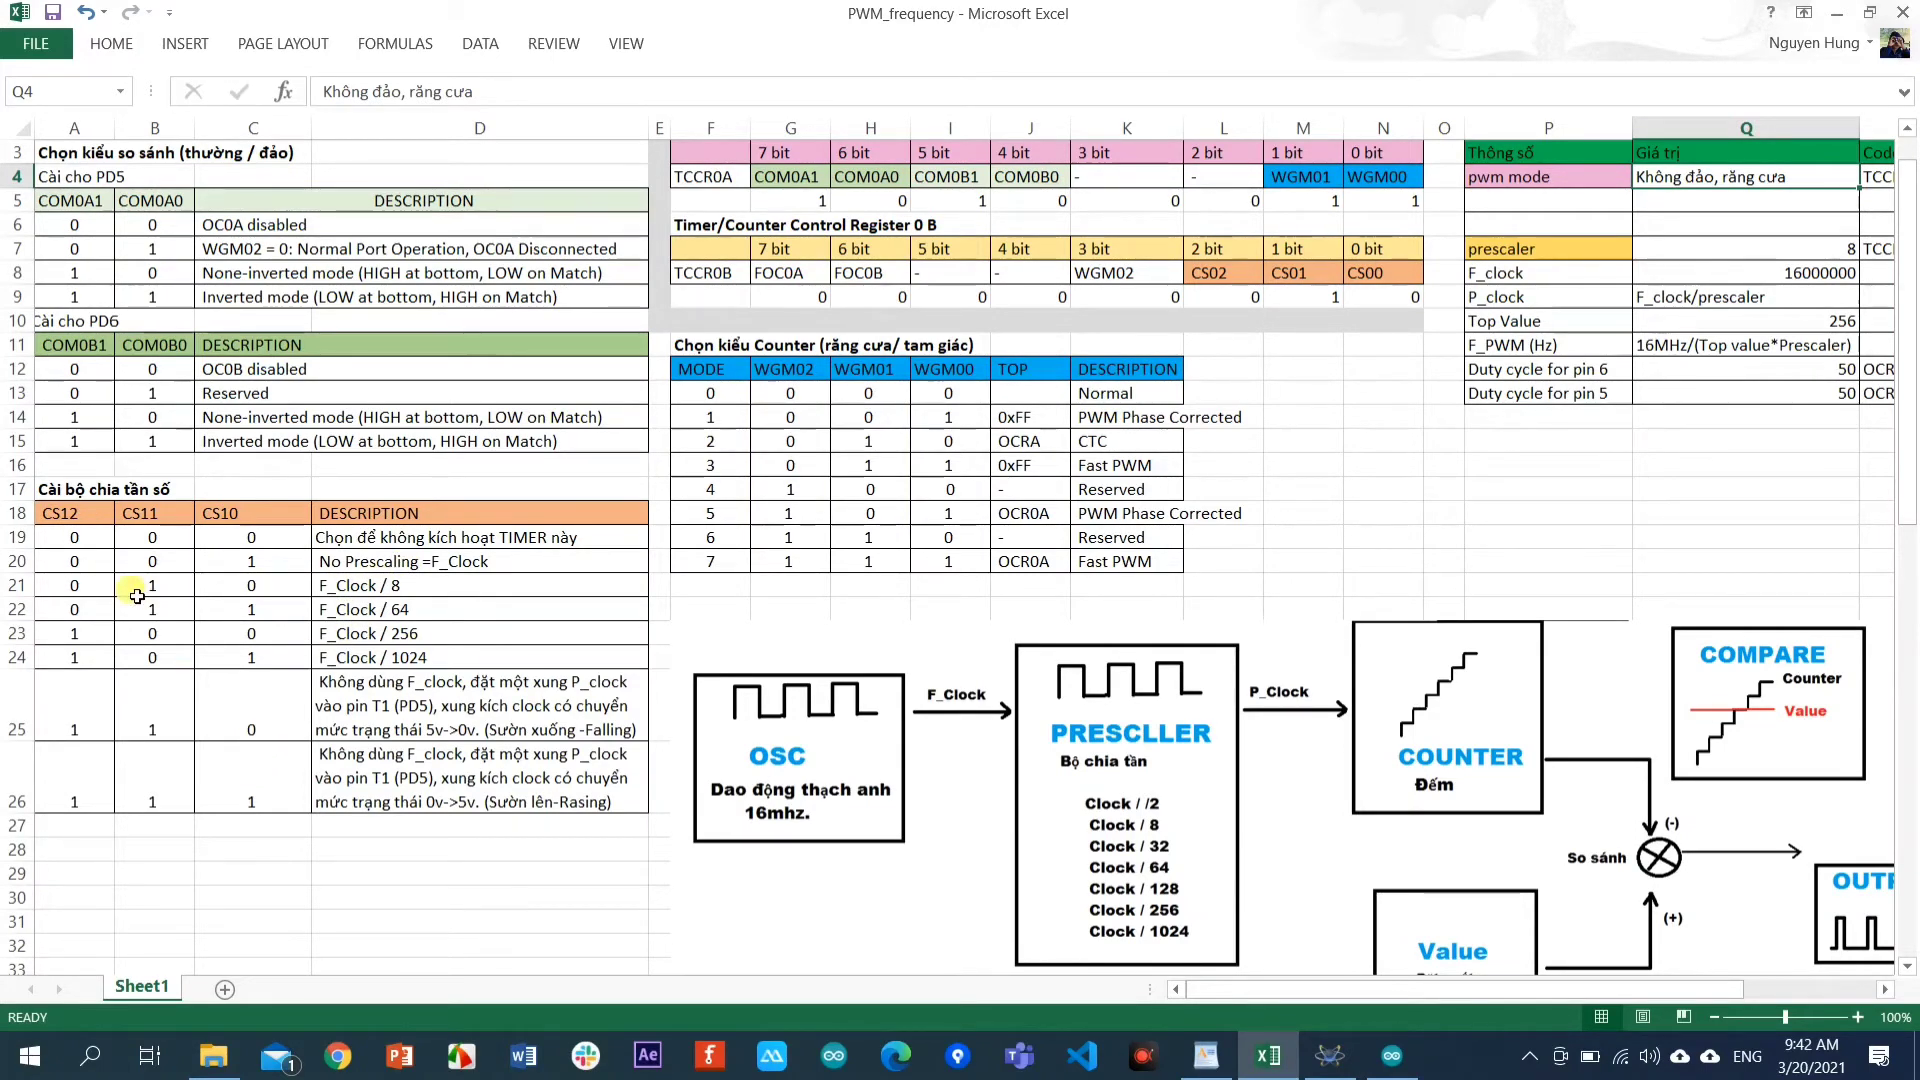
{"action": "left_click", "coordinate": [378, 612]}
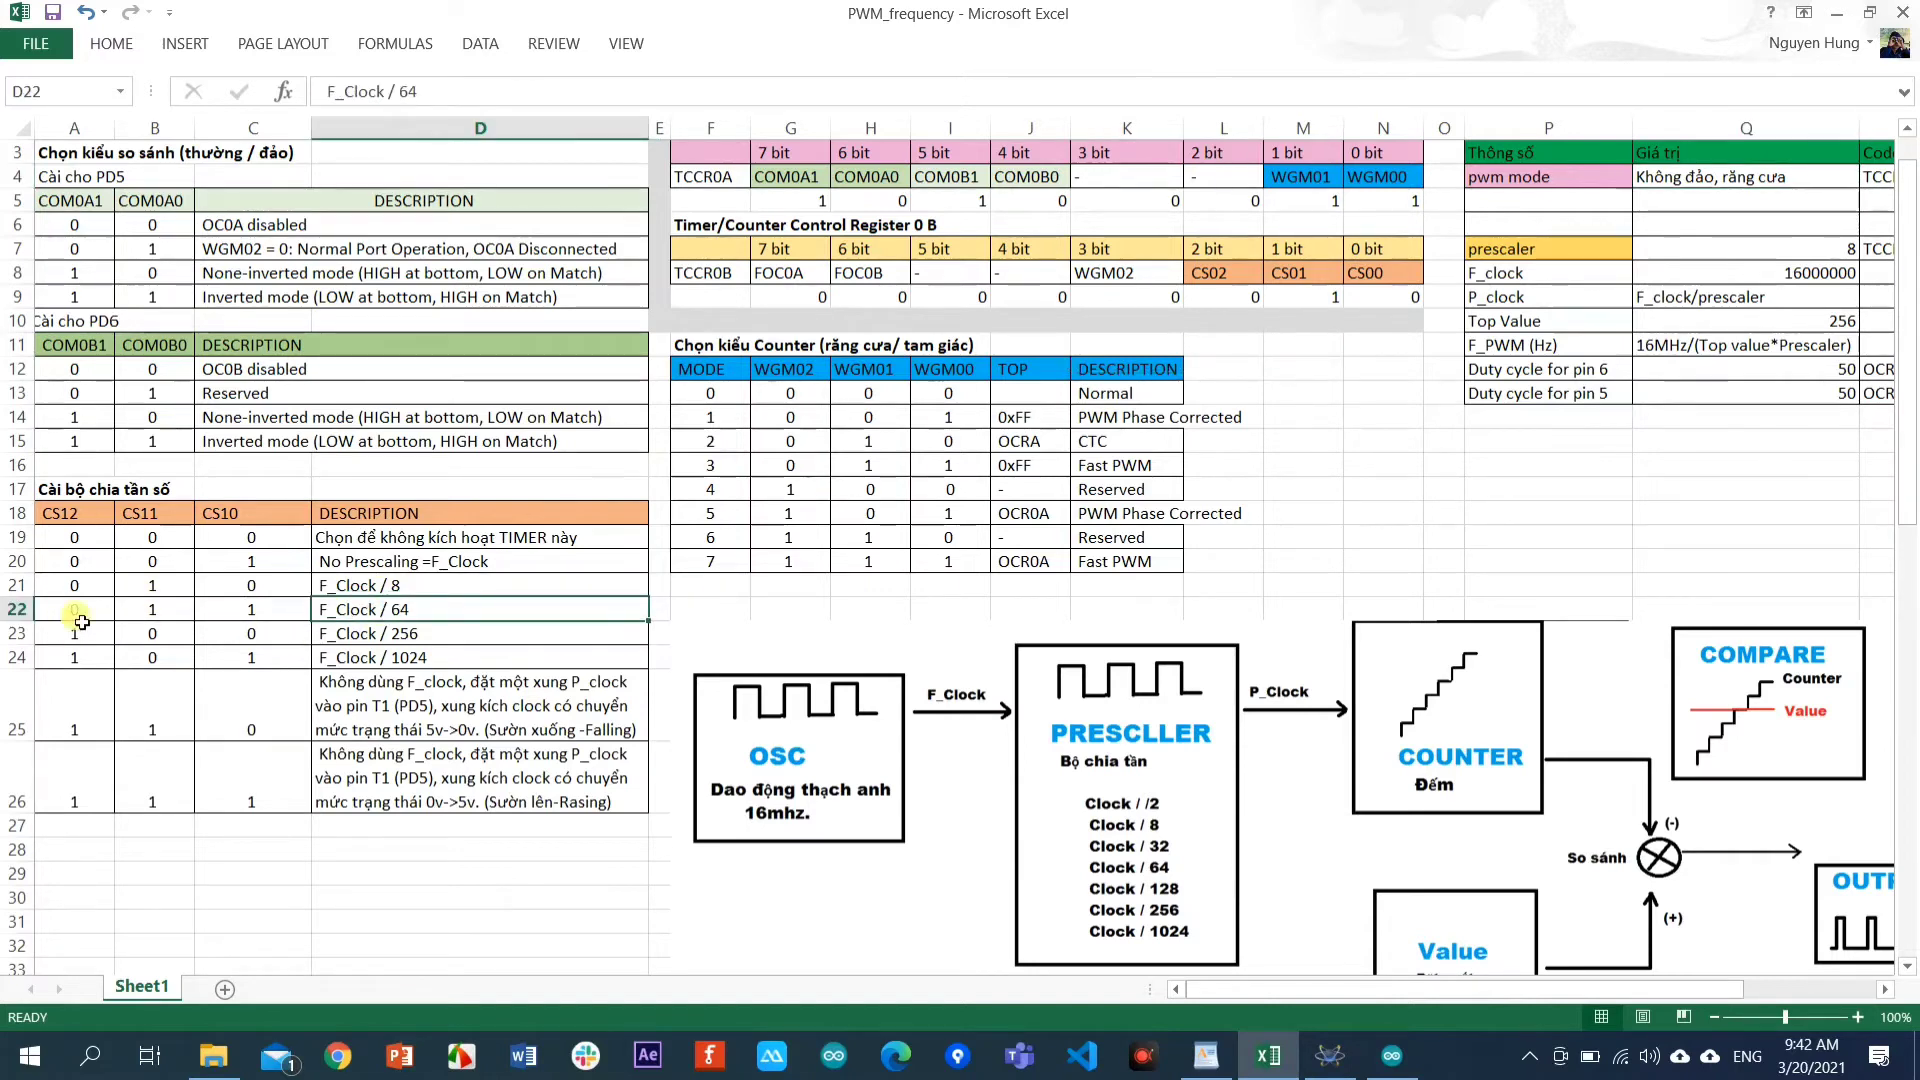
{"action": "left_click", "coordinate": [1386, 300]}
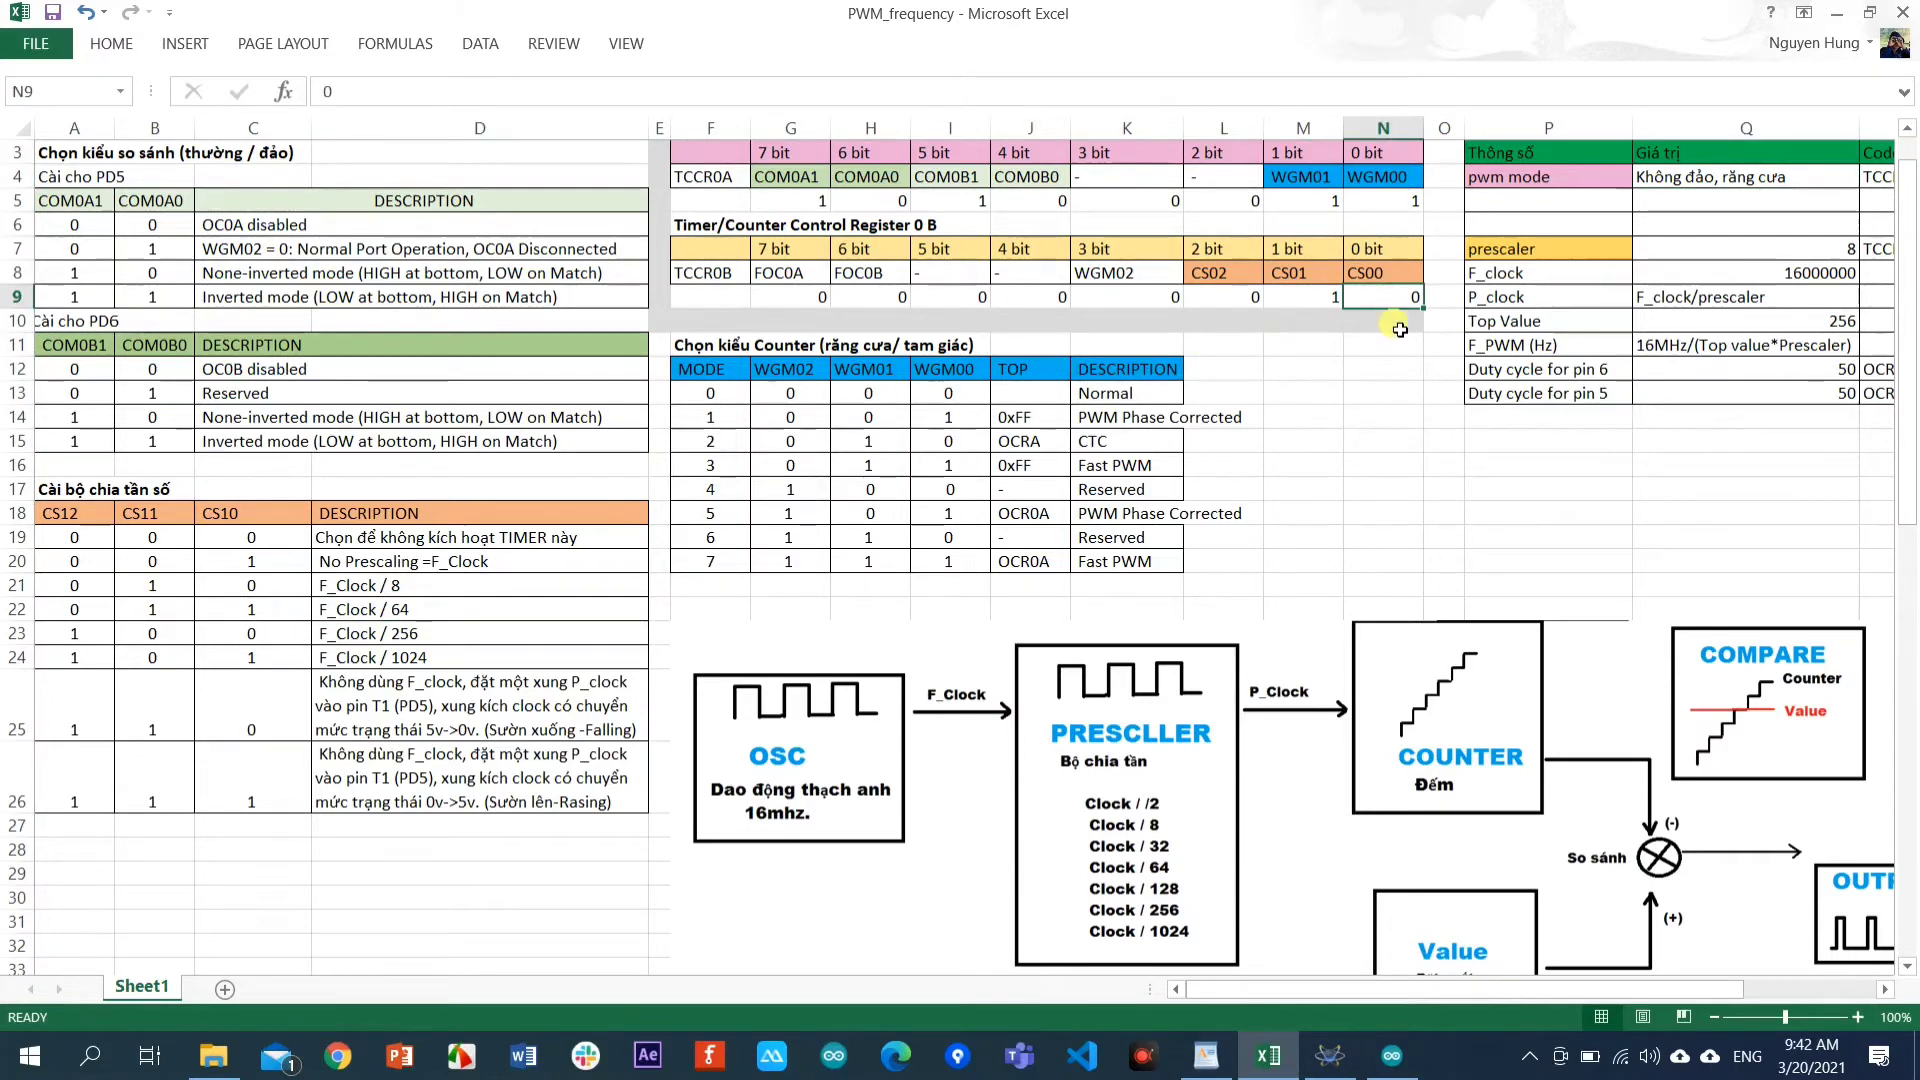
{"action": "type", "text": "1"}
{"action": "key", "text": "Return"}
{"action": "left_click", "coordinate": [1383, 305]}
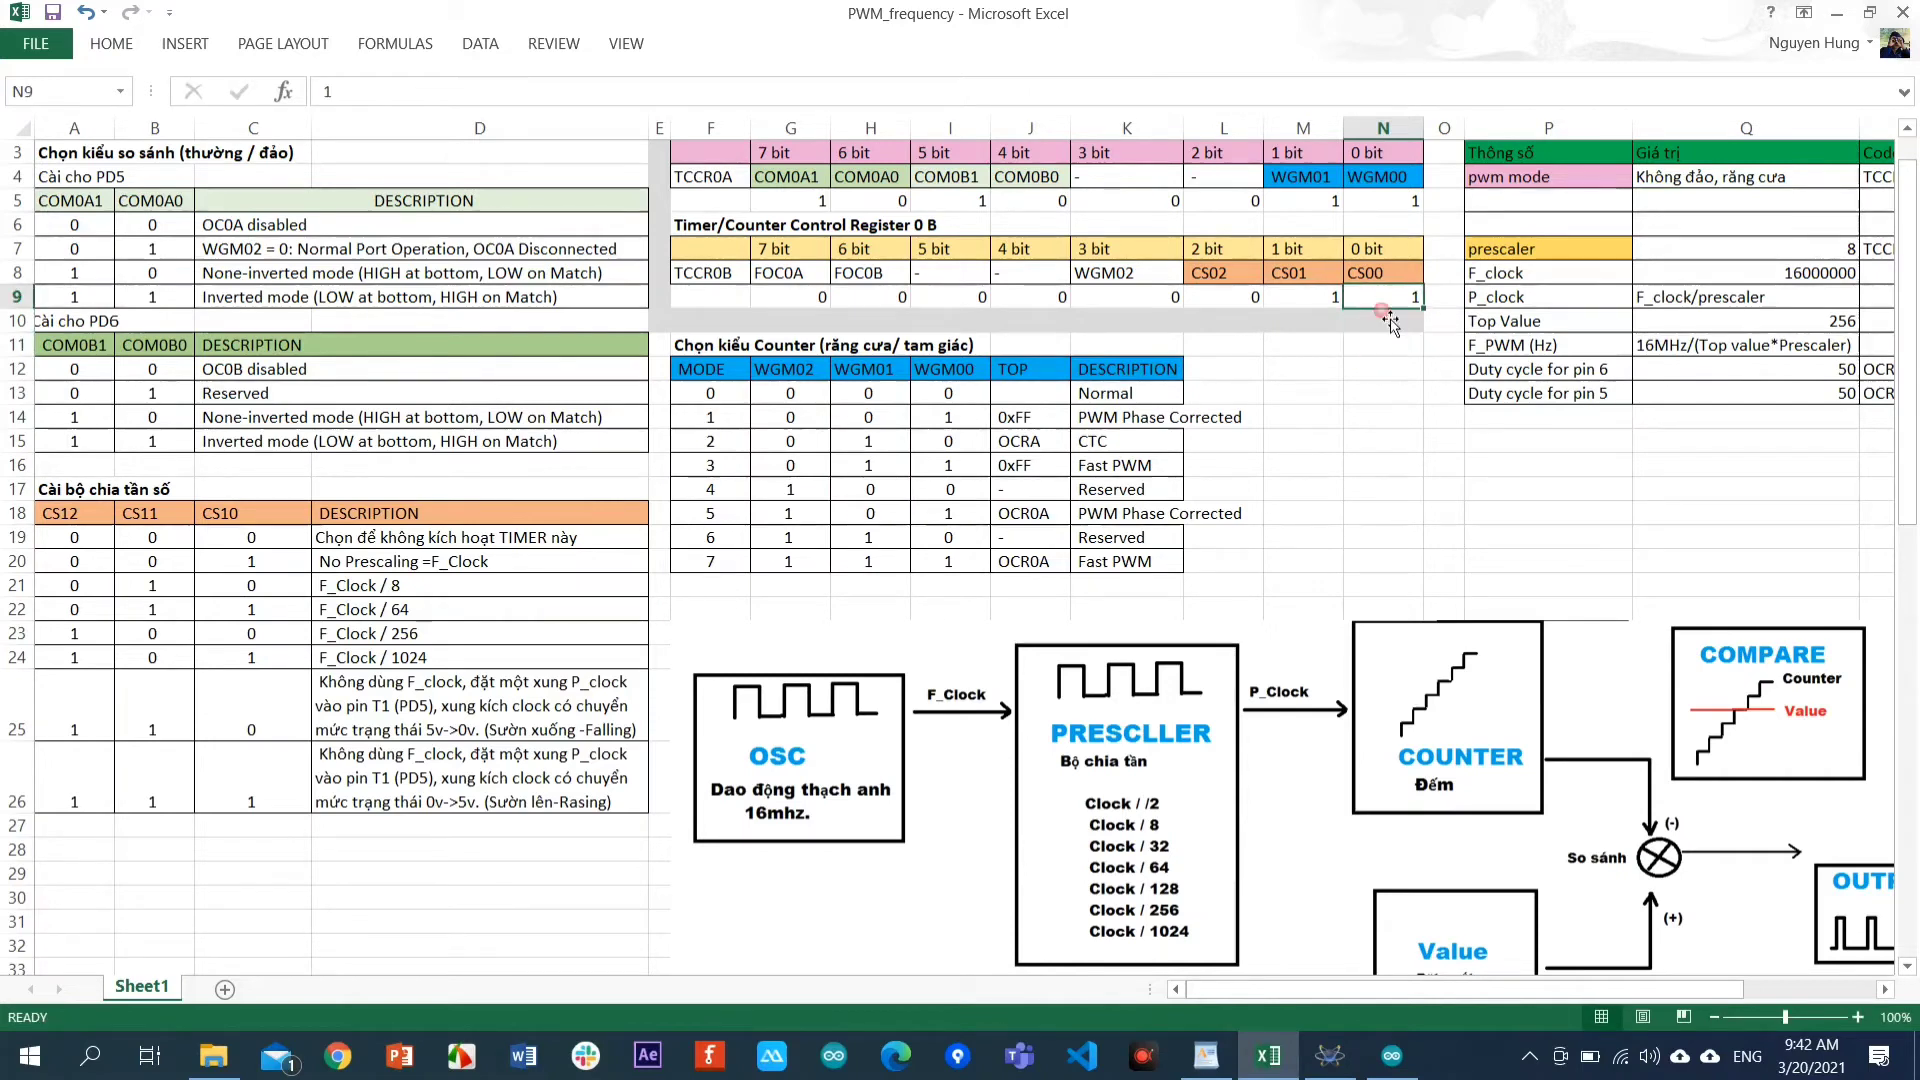
Review the pwm mode and prescaler rows of the parameter table and the TCCR0A and TCCR0B code formulas in R4 and R7.
{"action": "left_click_drag", "start_coordinate": [1524, 990], "coordinate": [1648, 983]}
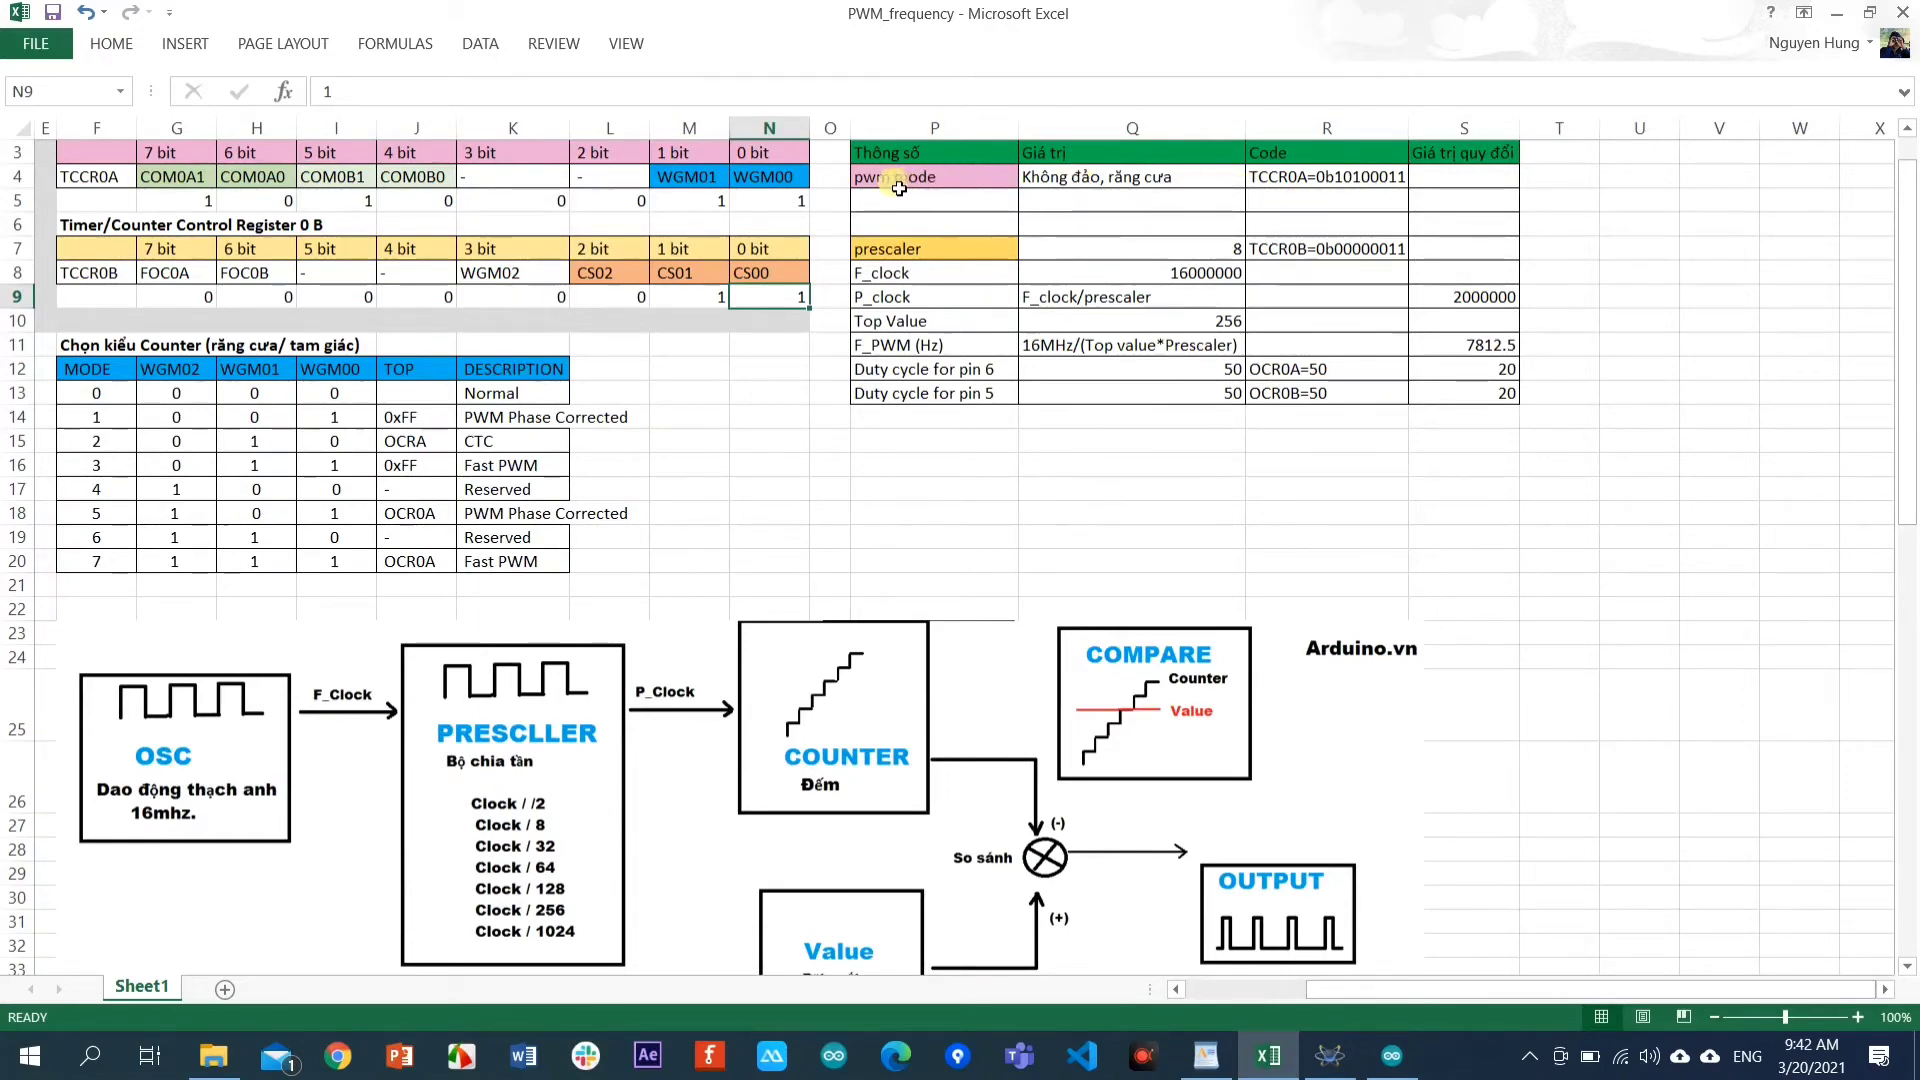
{"action": "left_click", "coordinate": [961, 186]}
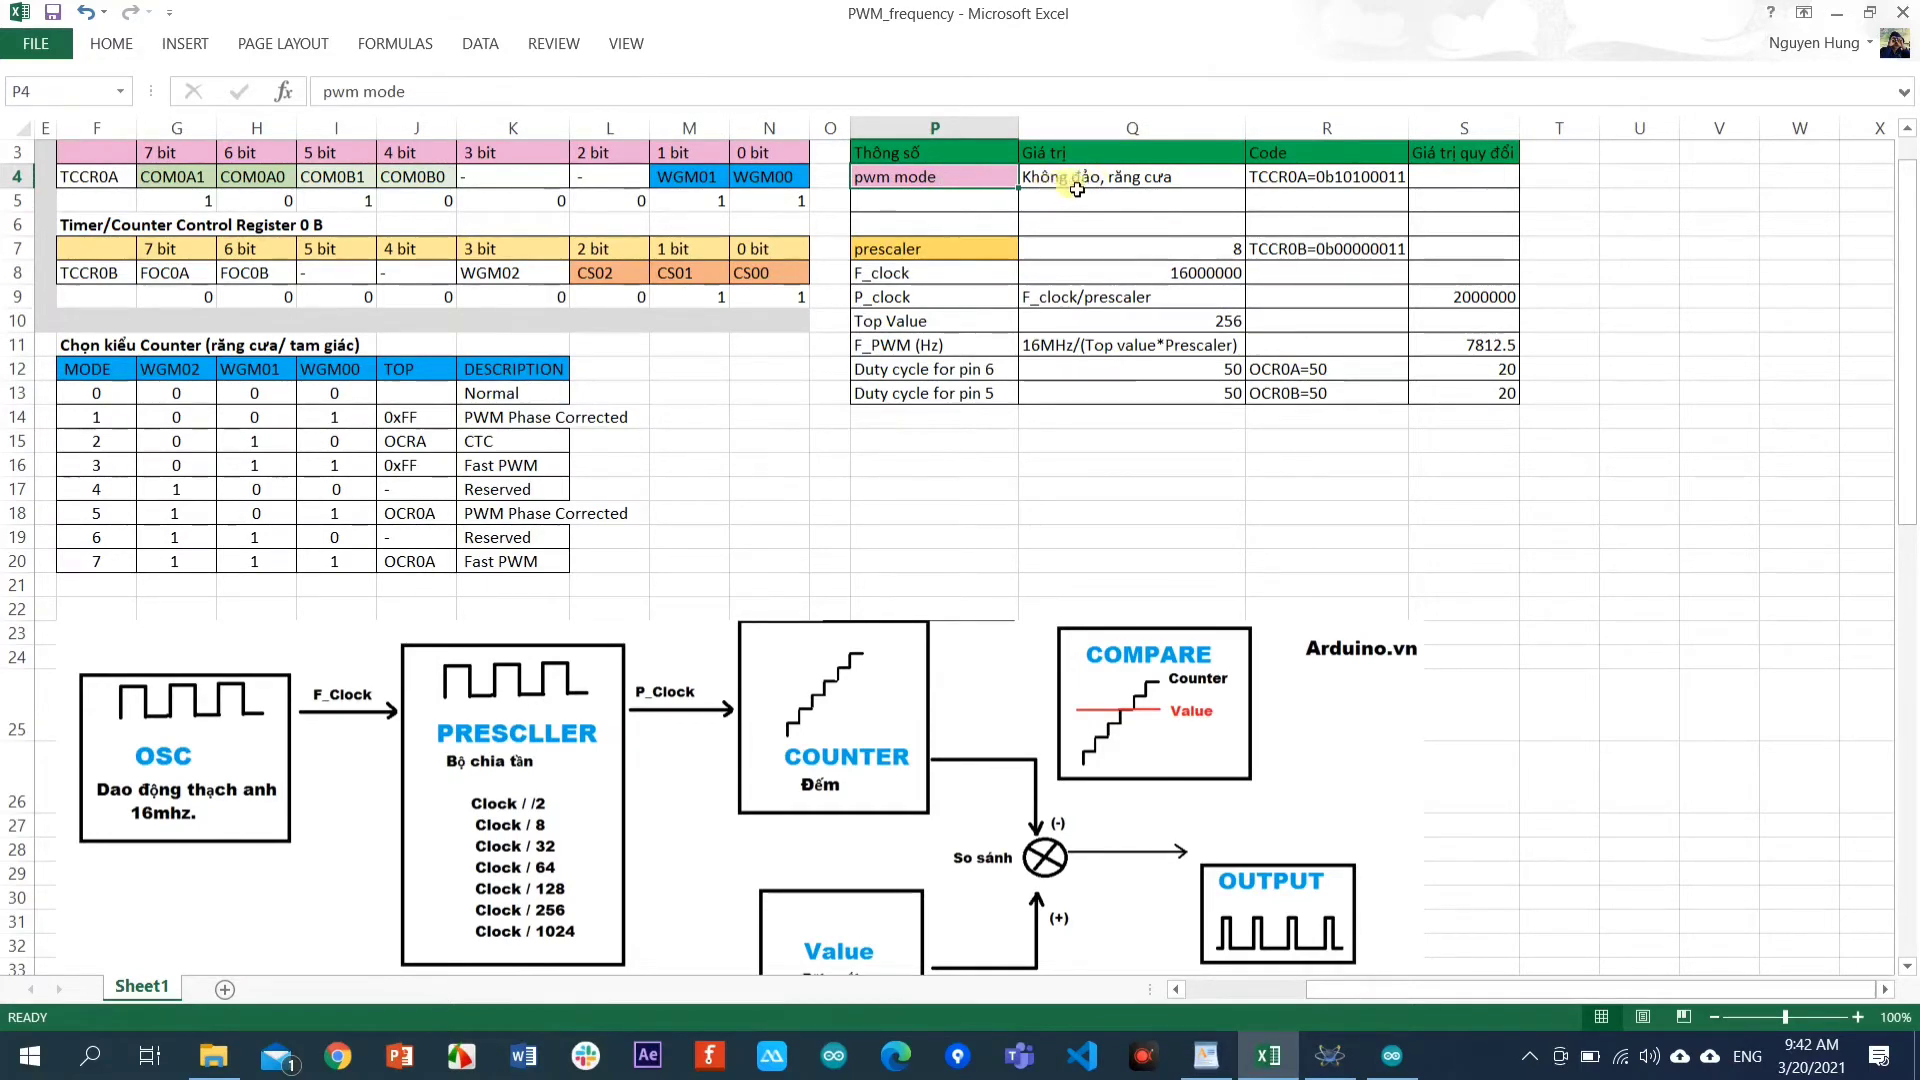
{"action": "left_click", "coordinate": [1290, 180]}
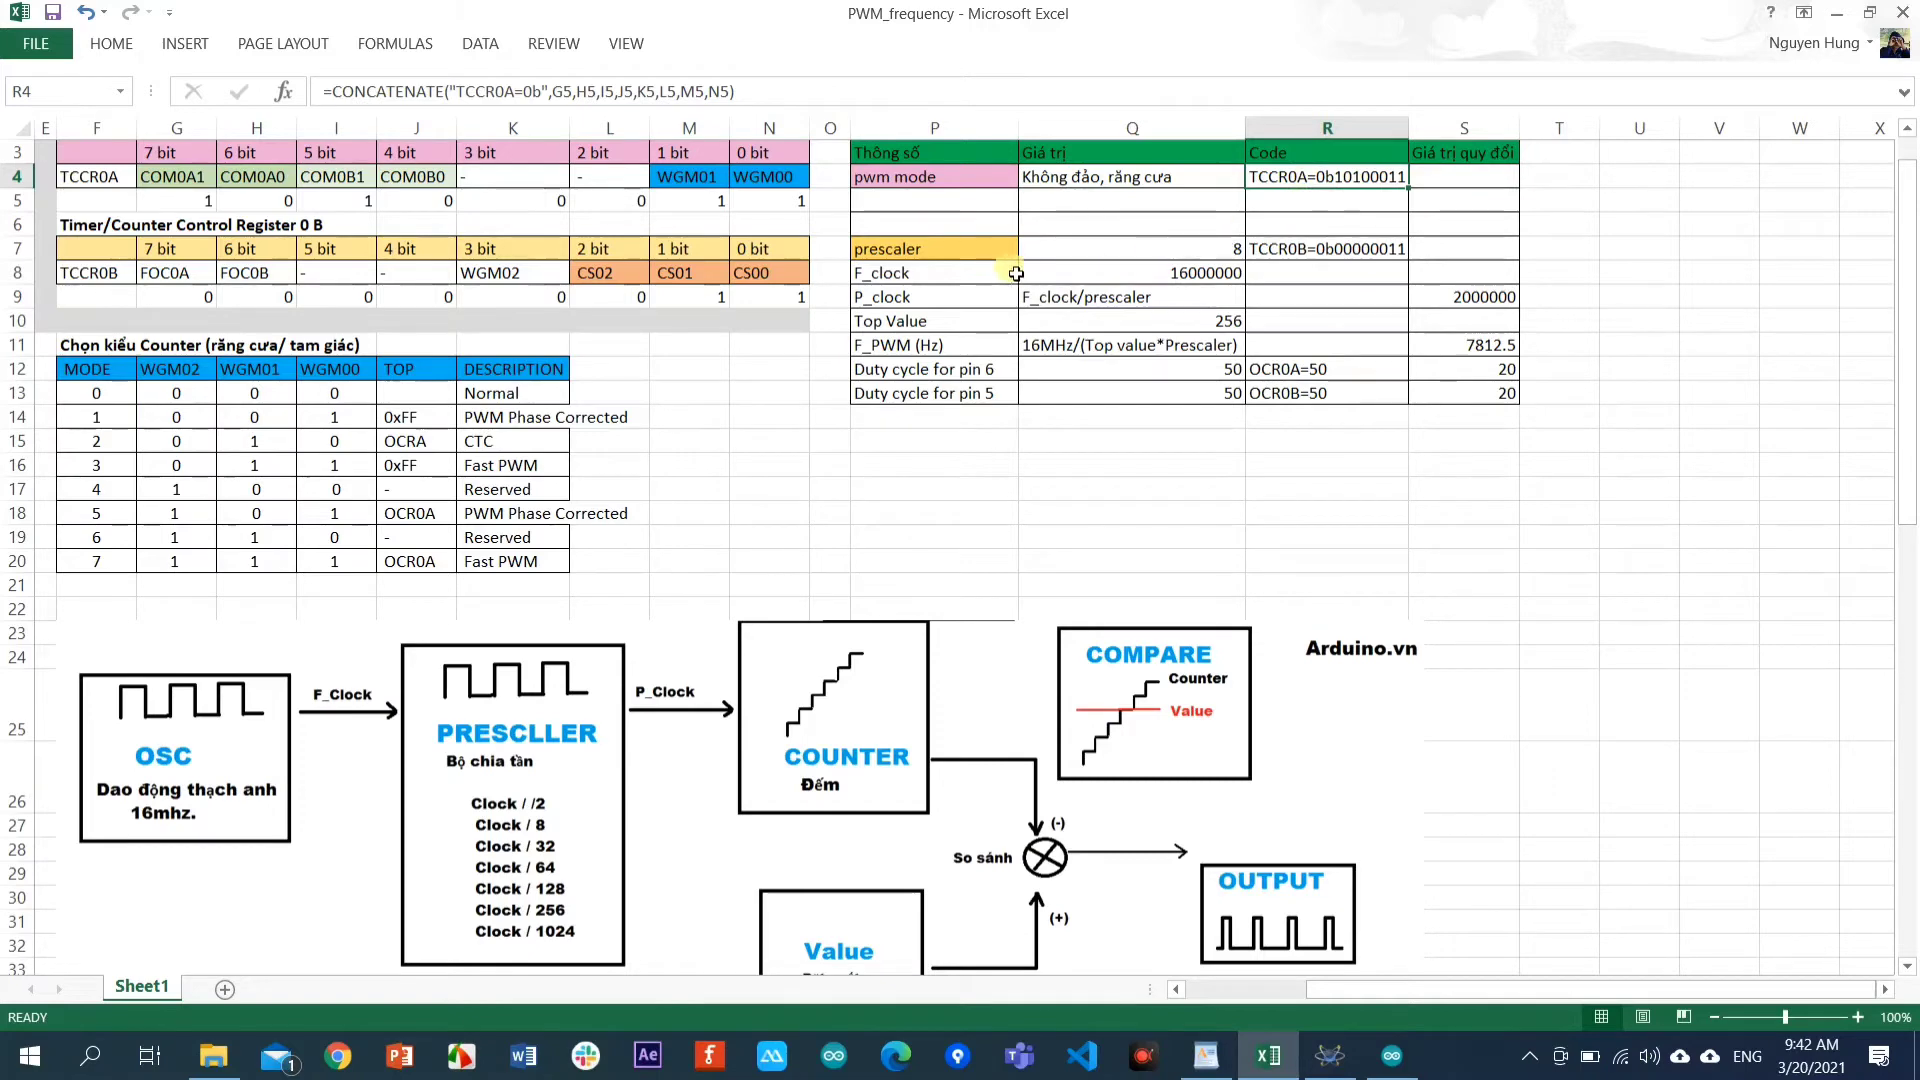
{"action": "left_click", "coordinate": [940, 252]}
{"action": "left_click", "coordinate": [1195, 251]}
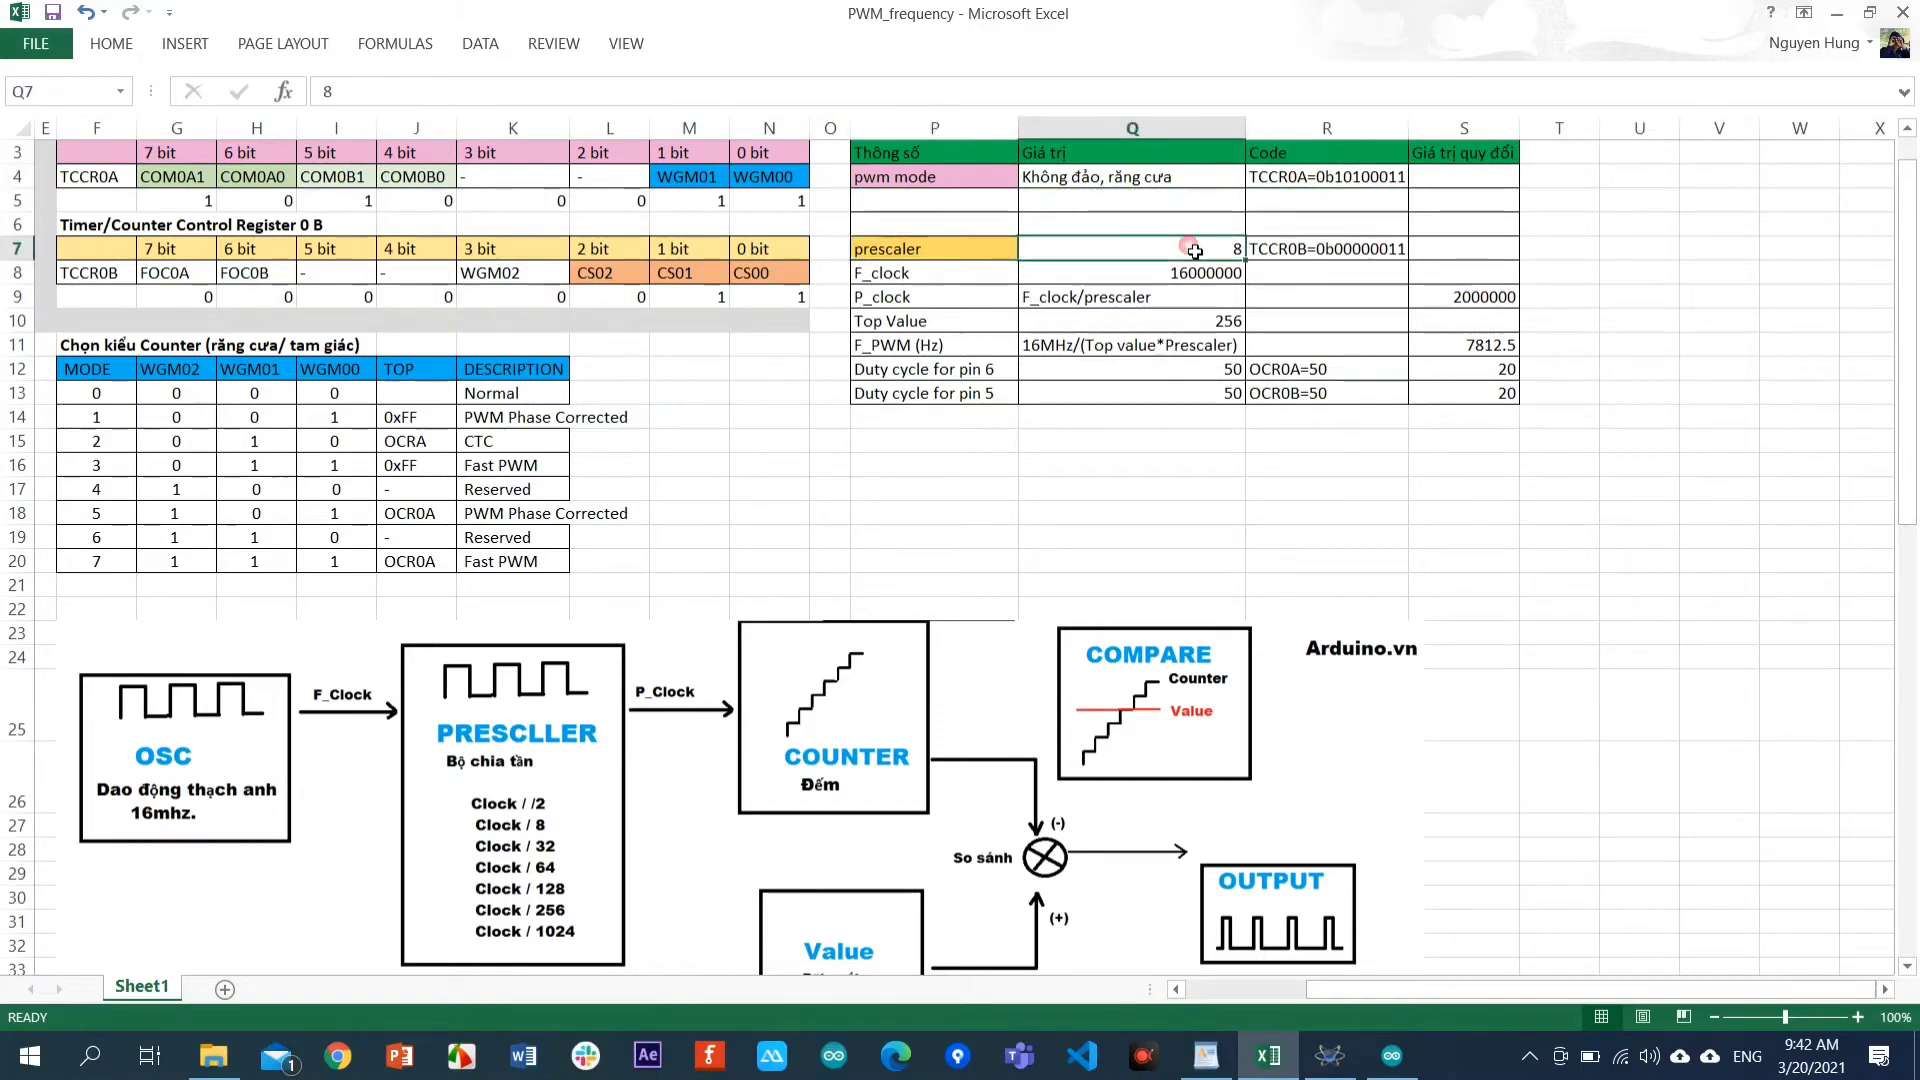
{"action": "left_click", "coordinate": [1270, 253]}
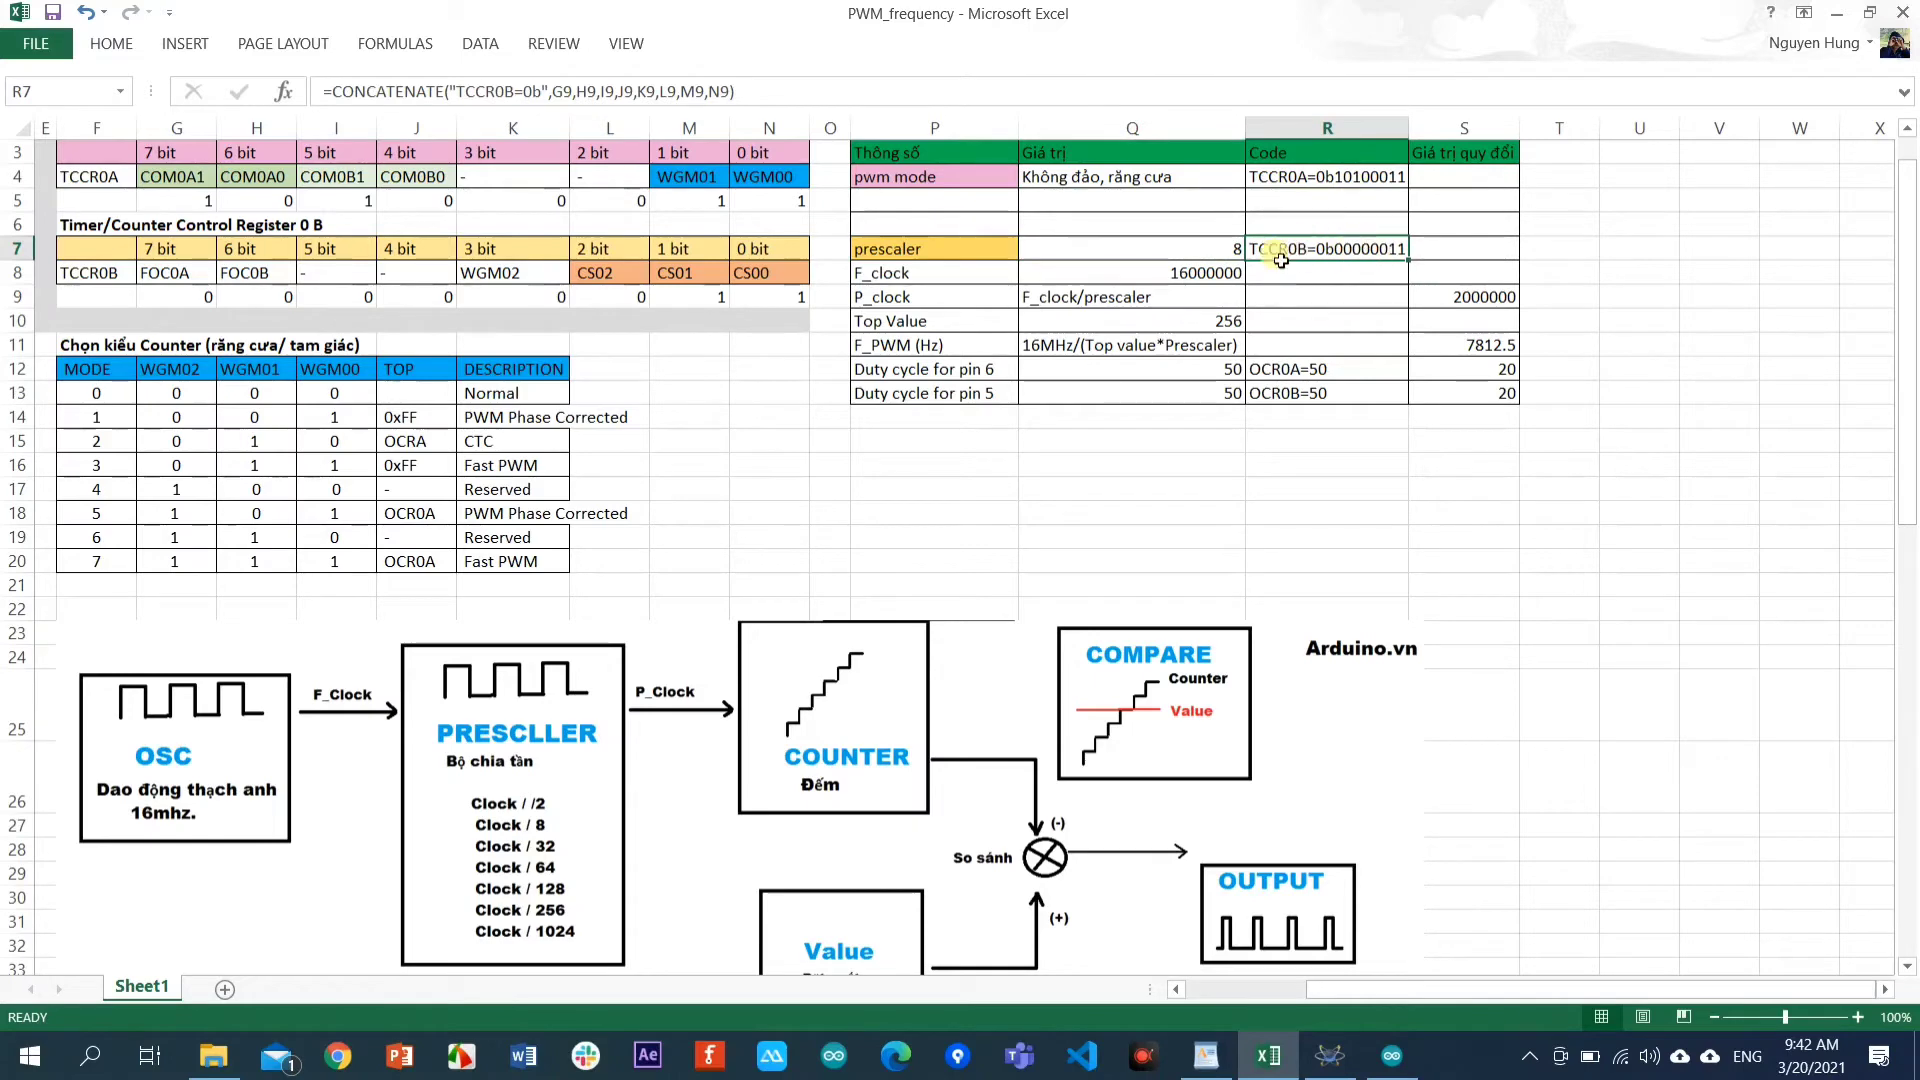
{"action": "left_click", "coordinate": [1314, 185]}
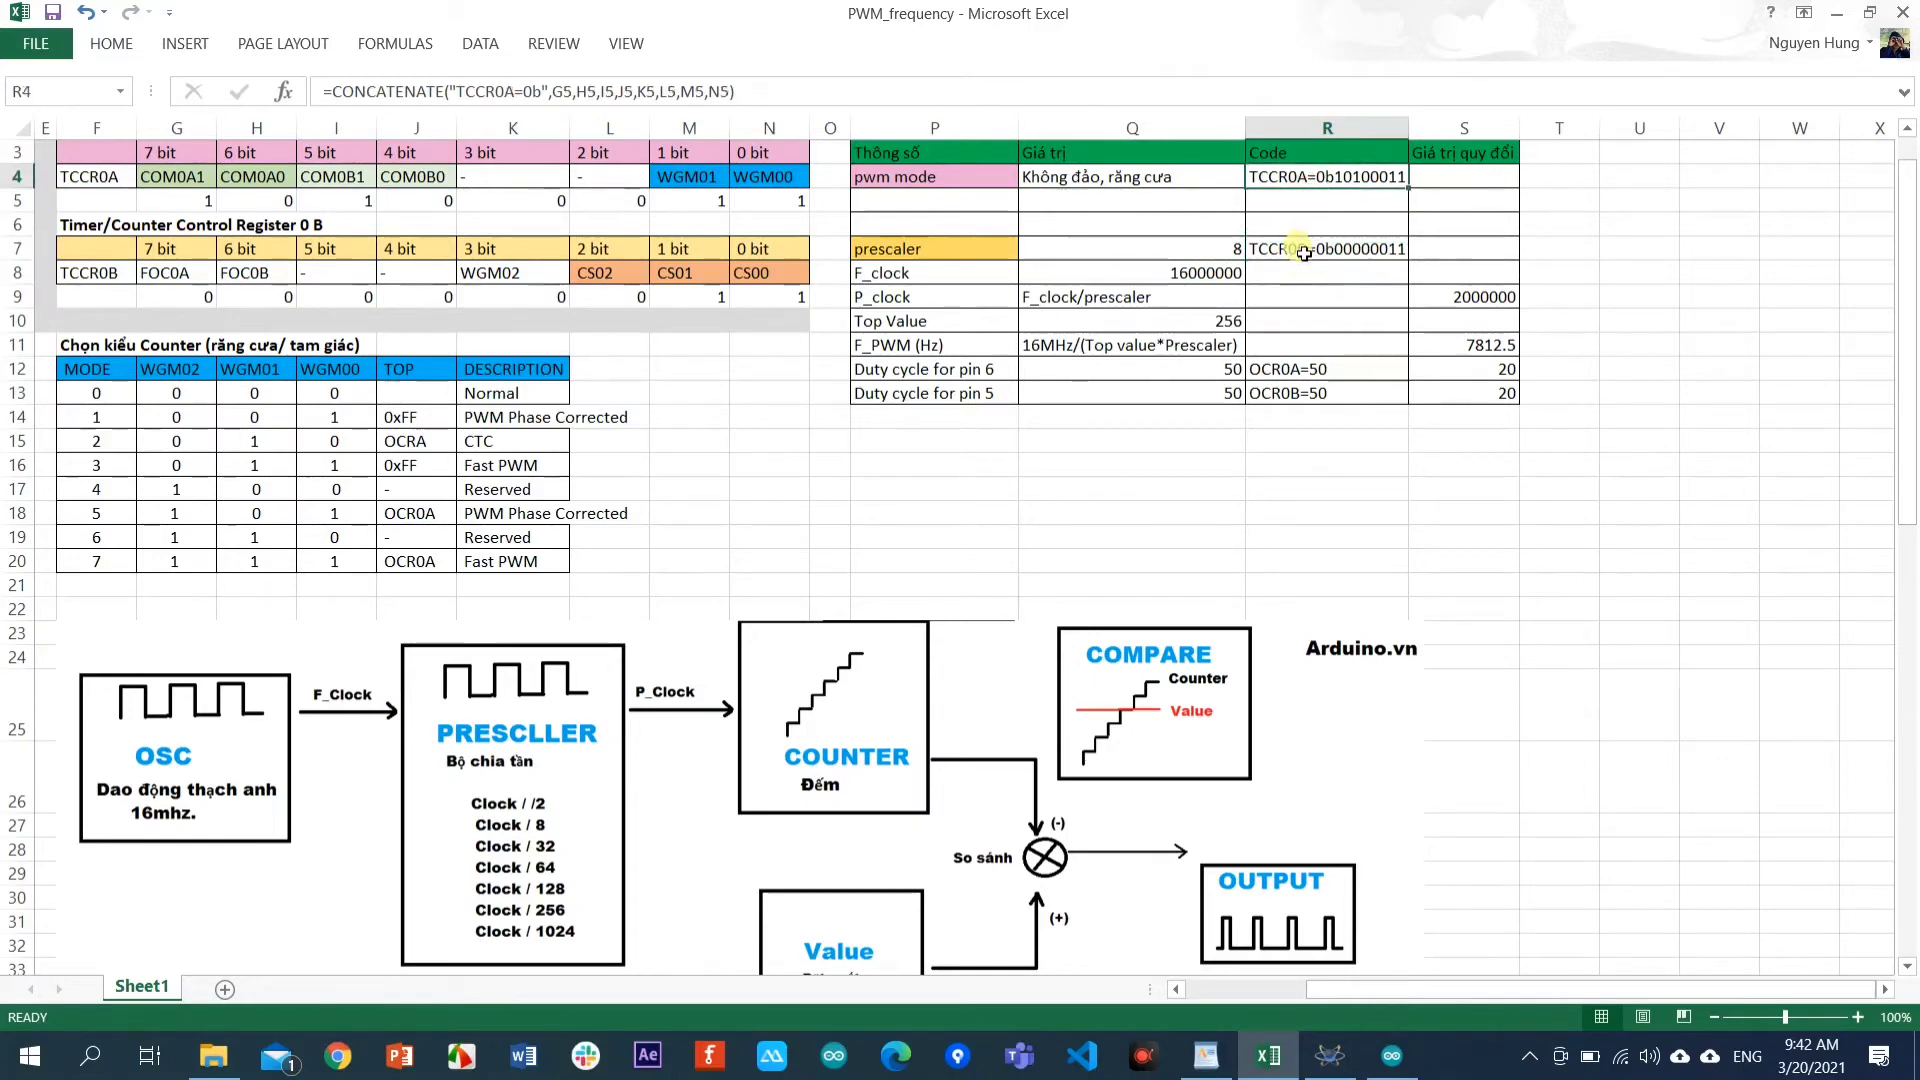
{"action": "left_click", "coordinate": [1298, 252]}
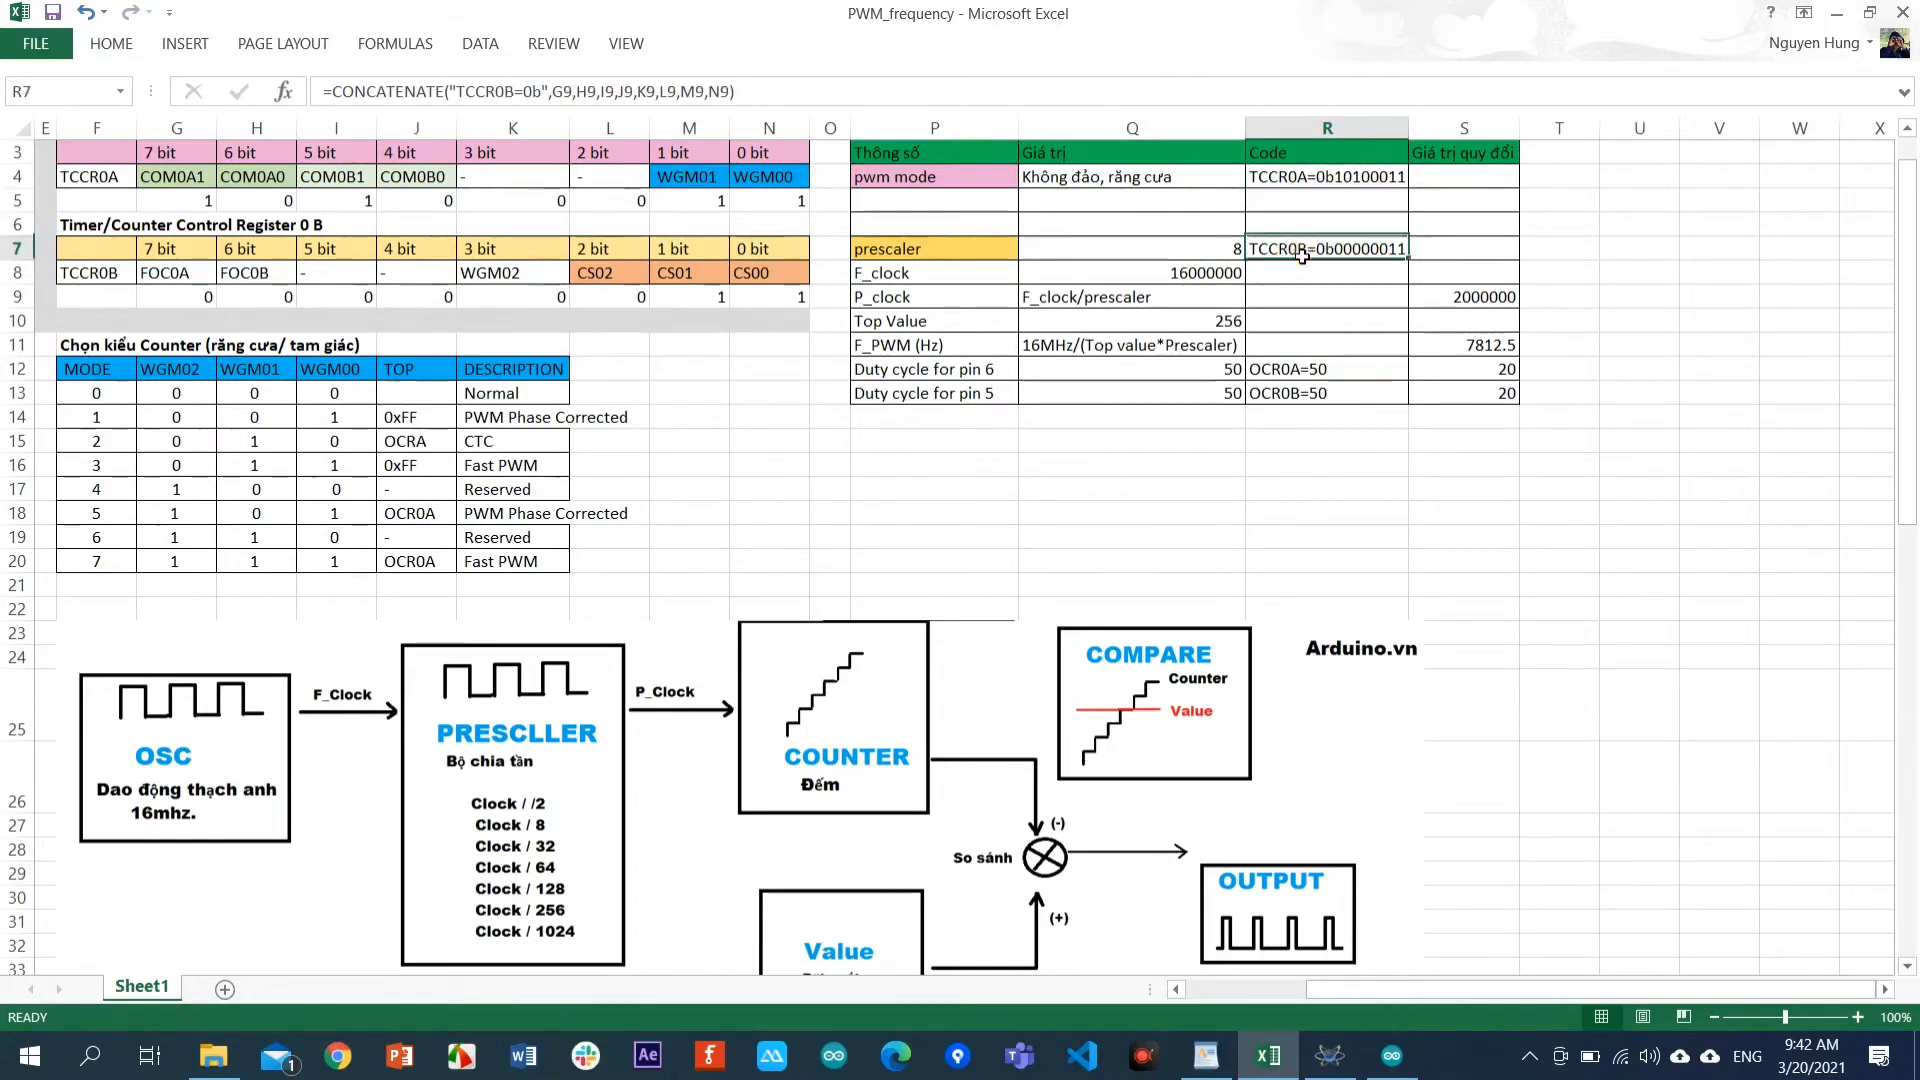
Examine the prescaler, F_clock, P_clock and Top Value entries, including the P_clock formula in cell S9.
{"action": "left_click", "coordinate": [1210, 252]}
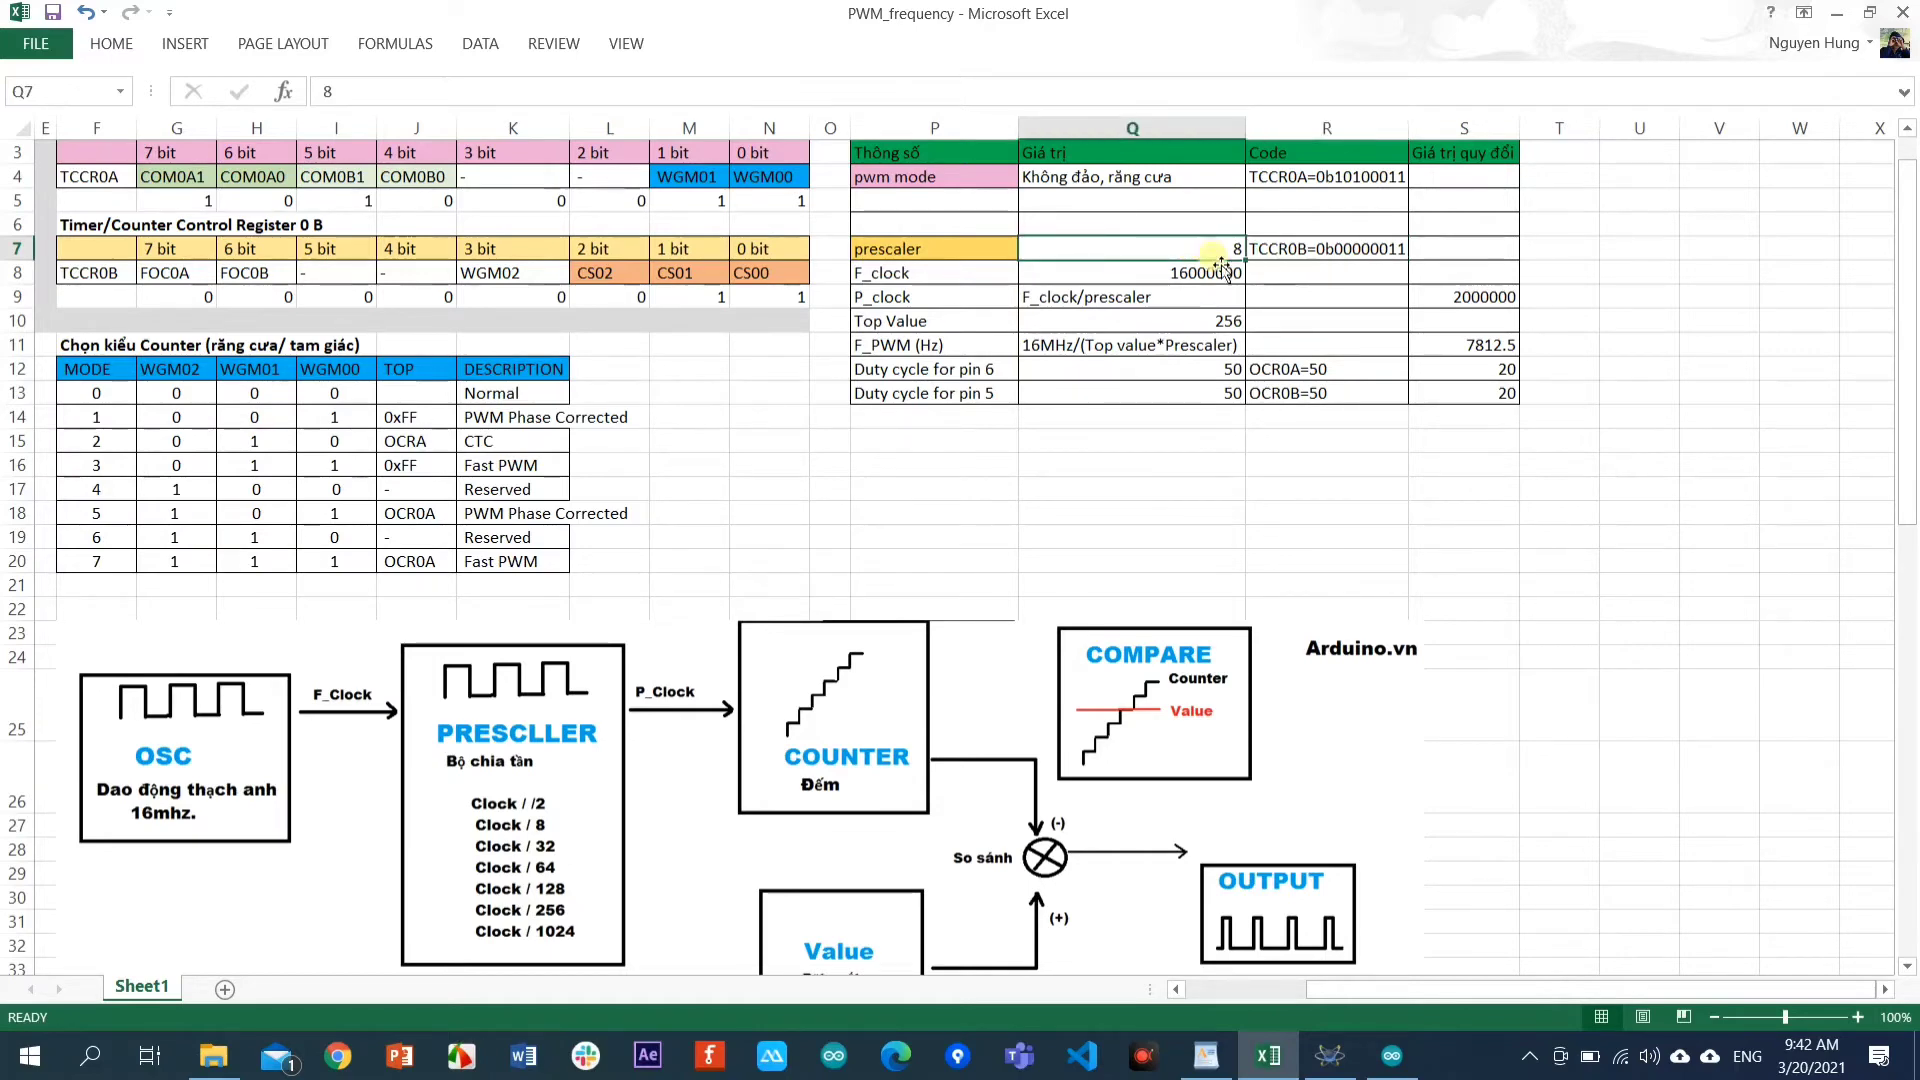
{"action": "left_click", "coordinate": [1191, 282]}
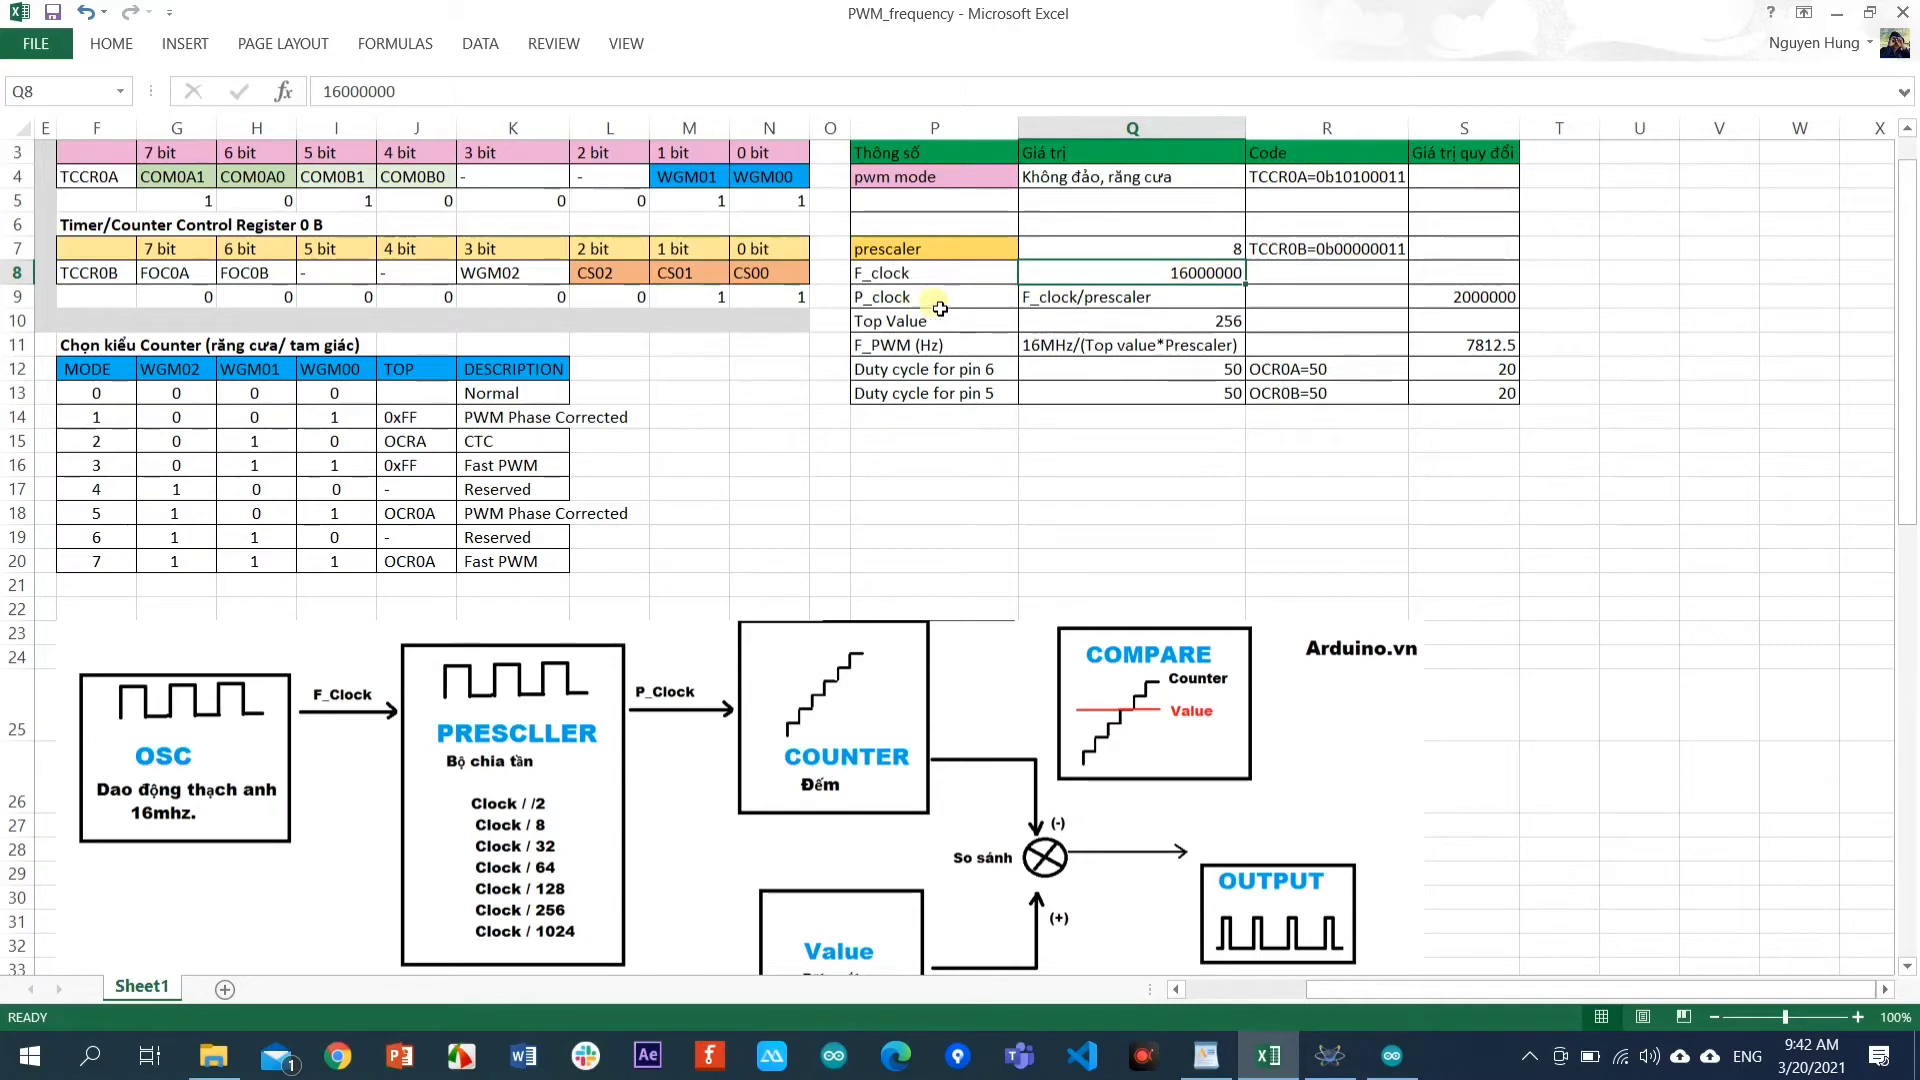
{"action": "left_click", "coordinate": [1132, 297]}
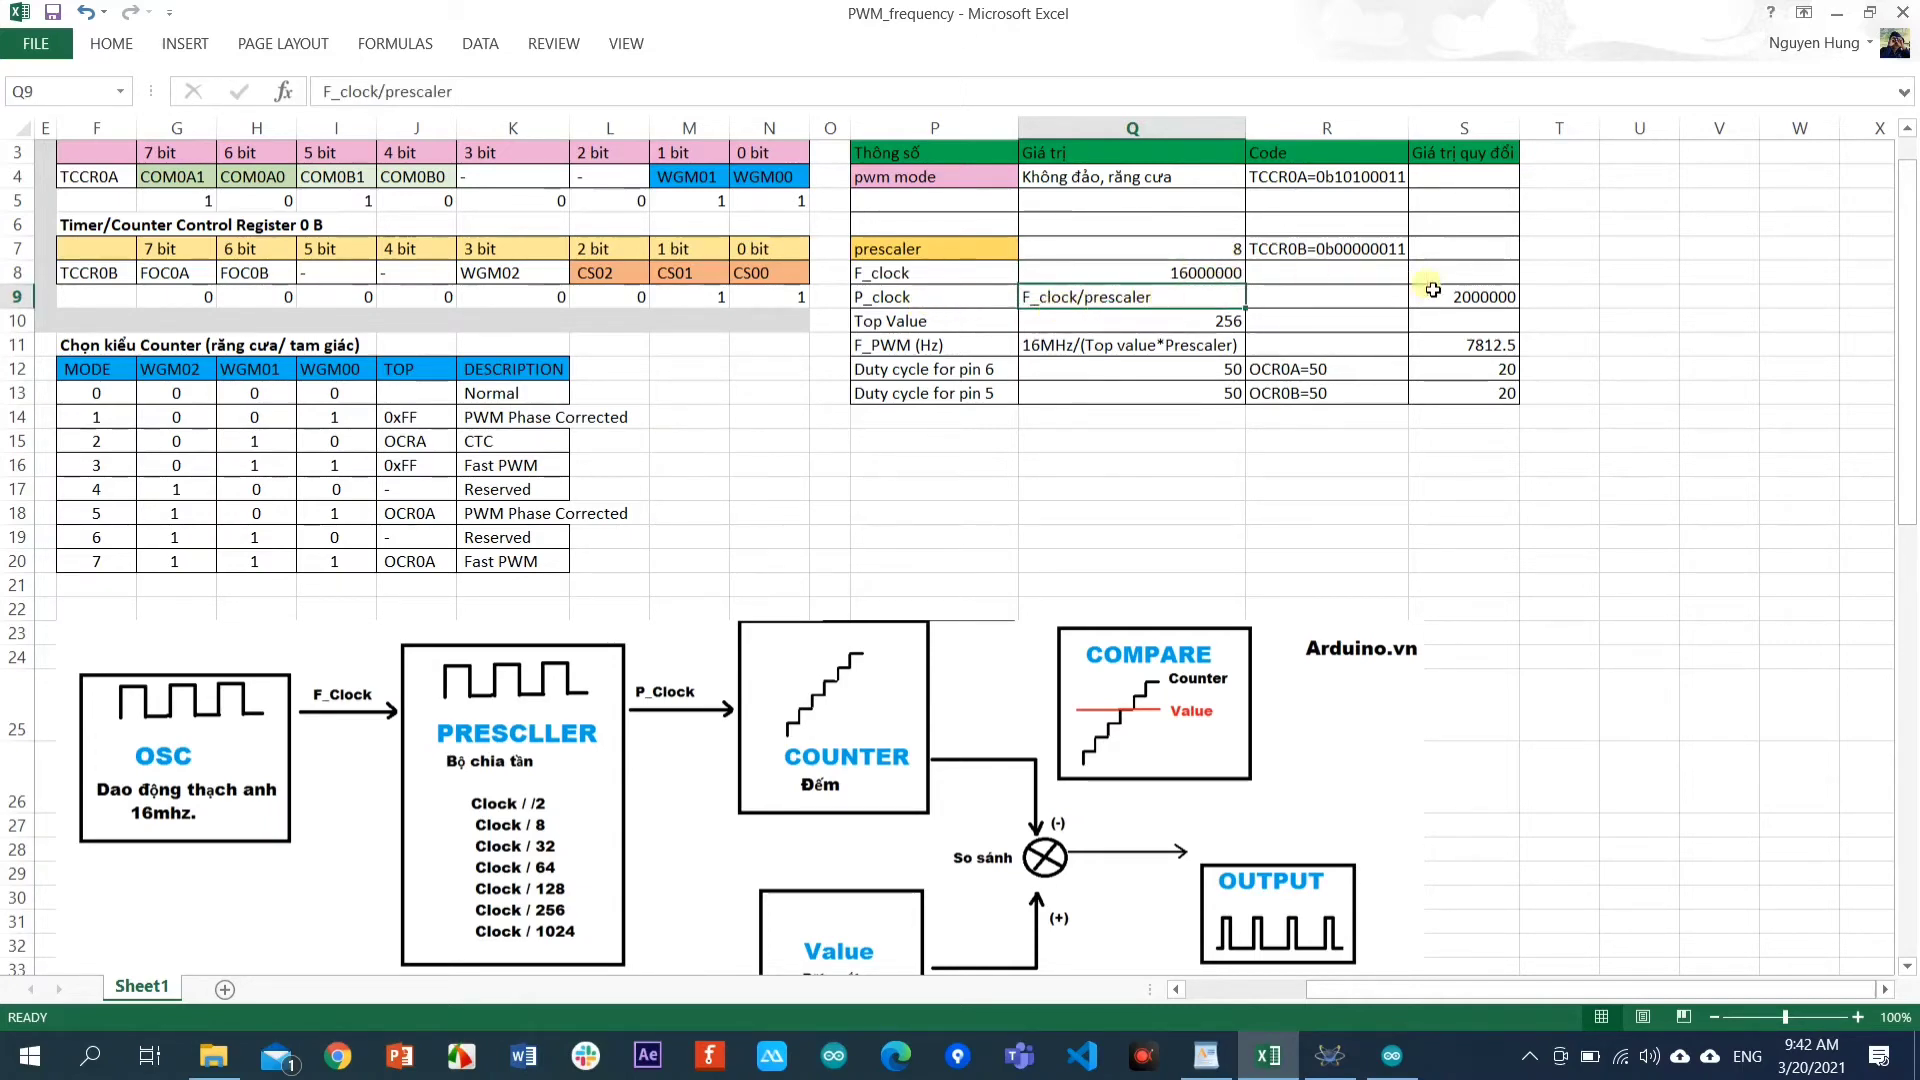
{"action": "left_click", "coordinate": [1497, 303]}
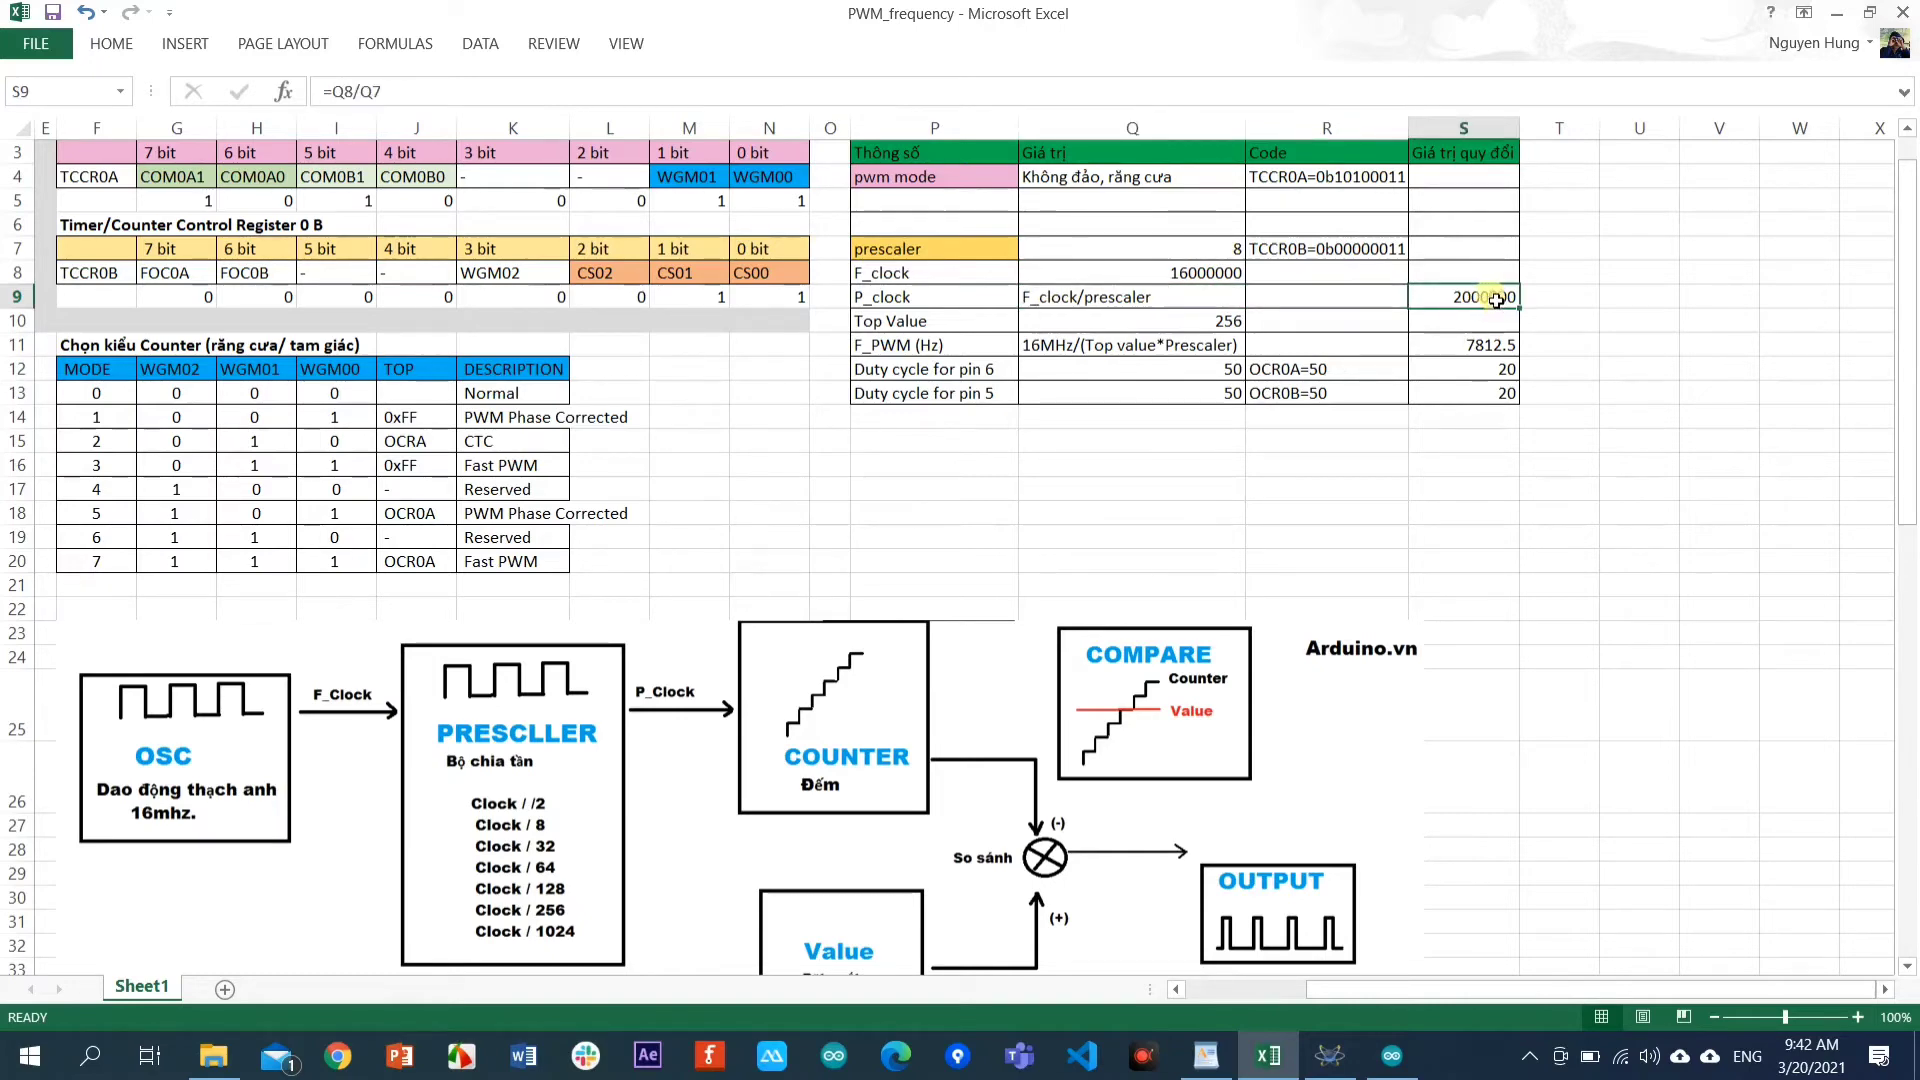
{"action": "left_click", "coordinate": [943, 324]}
{"action": "left_click", "coordinate": [1192, 330]}
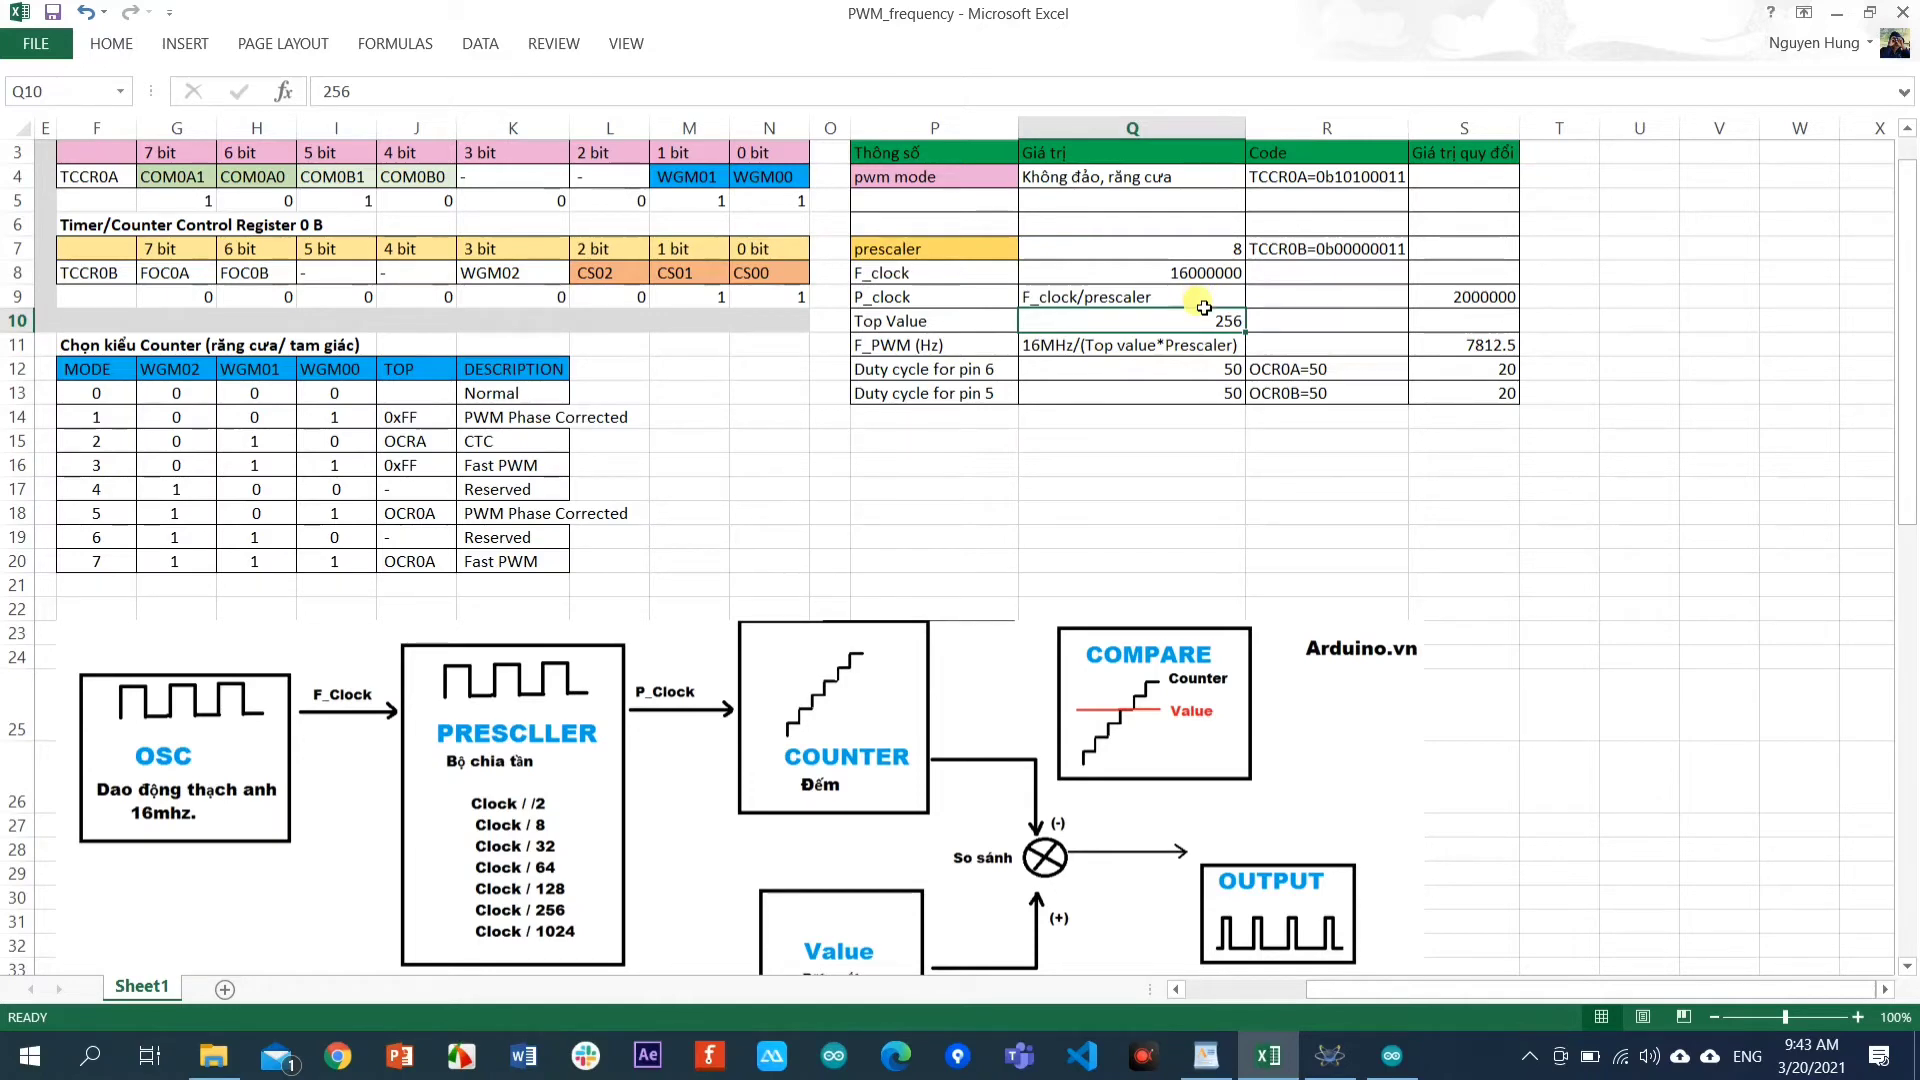
{"action": "left_click", "coordinate": [1470, 355]}
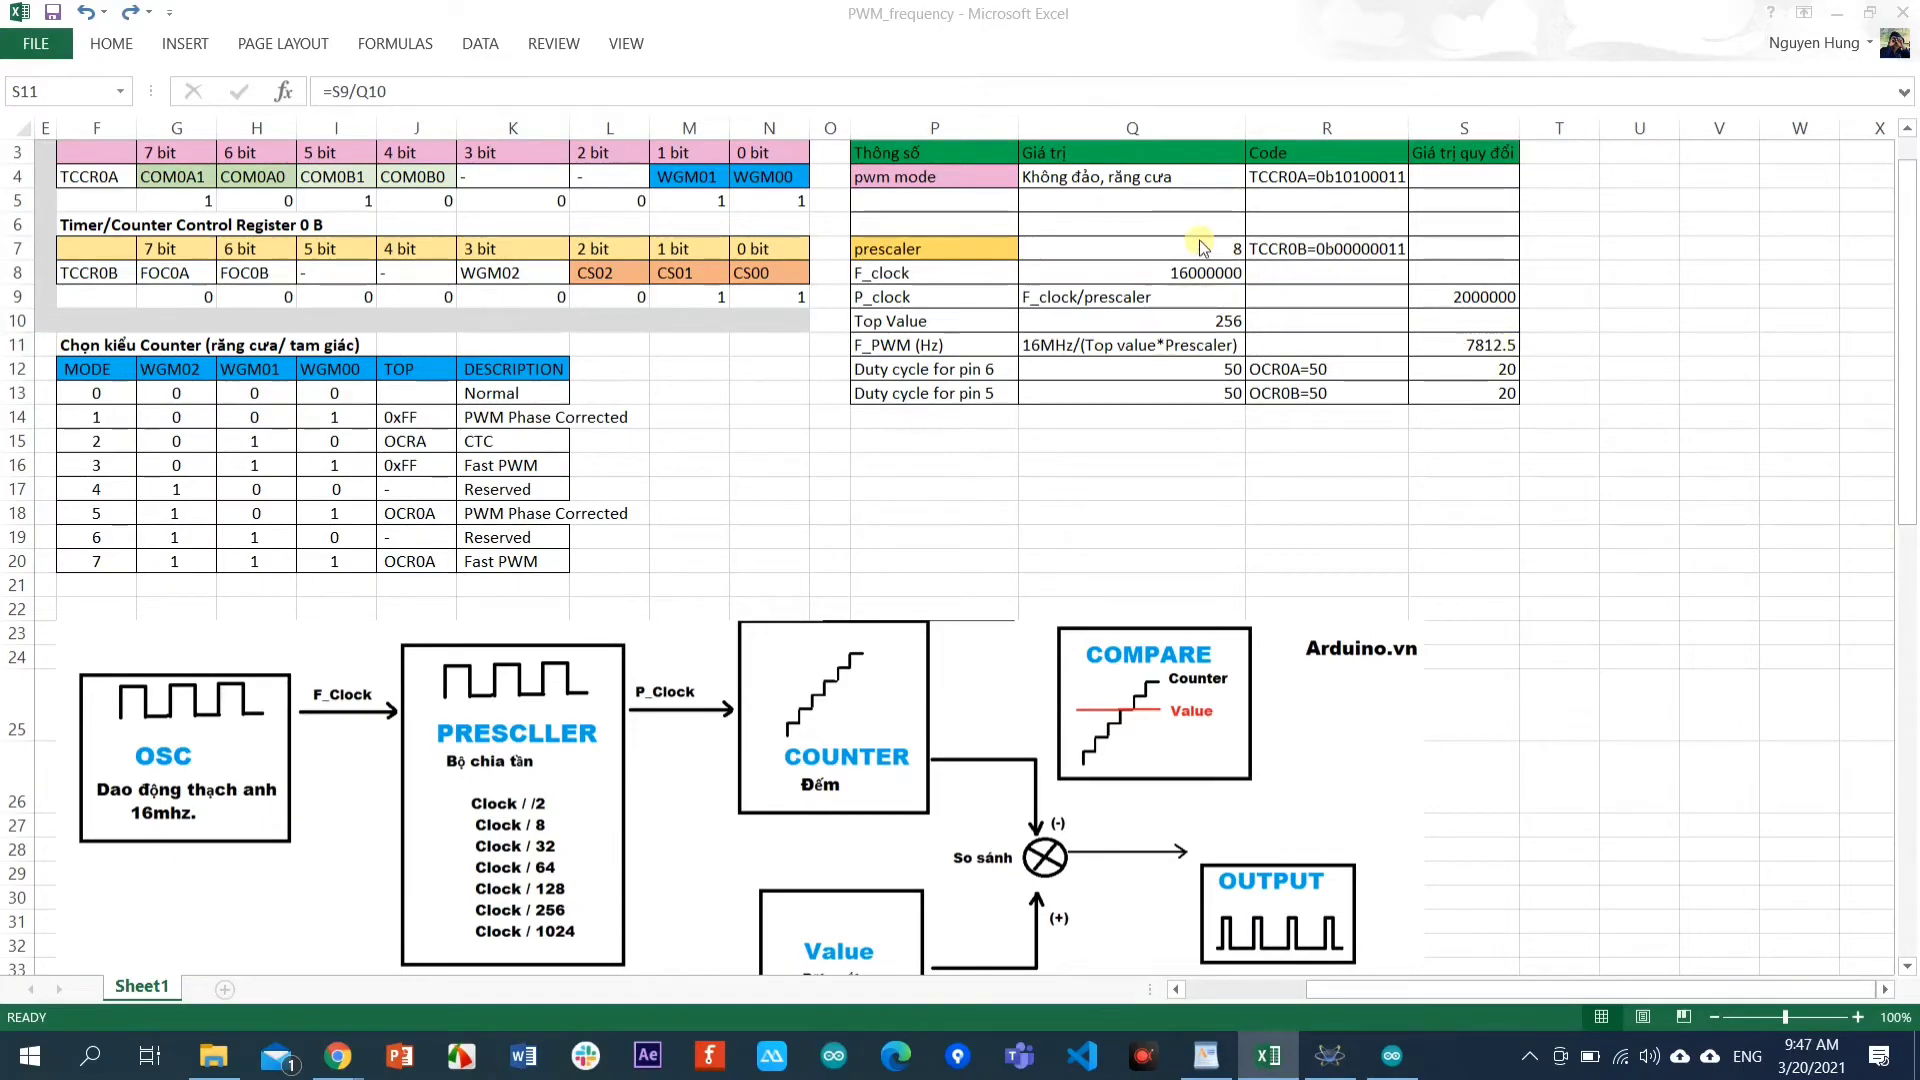
{"action": "key", "text": "F2"}
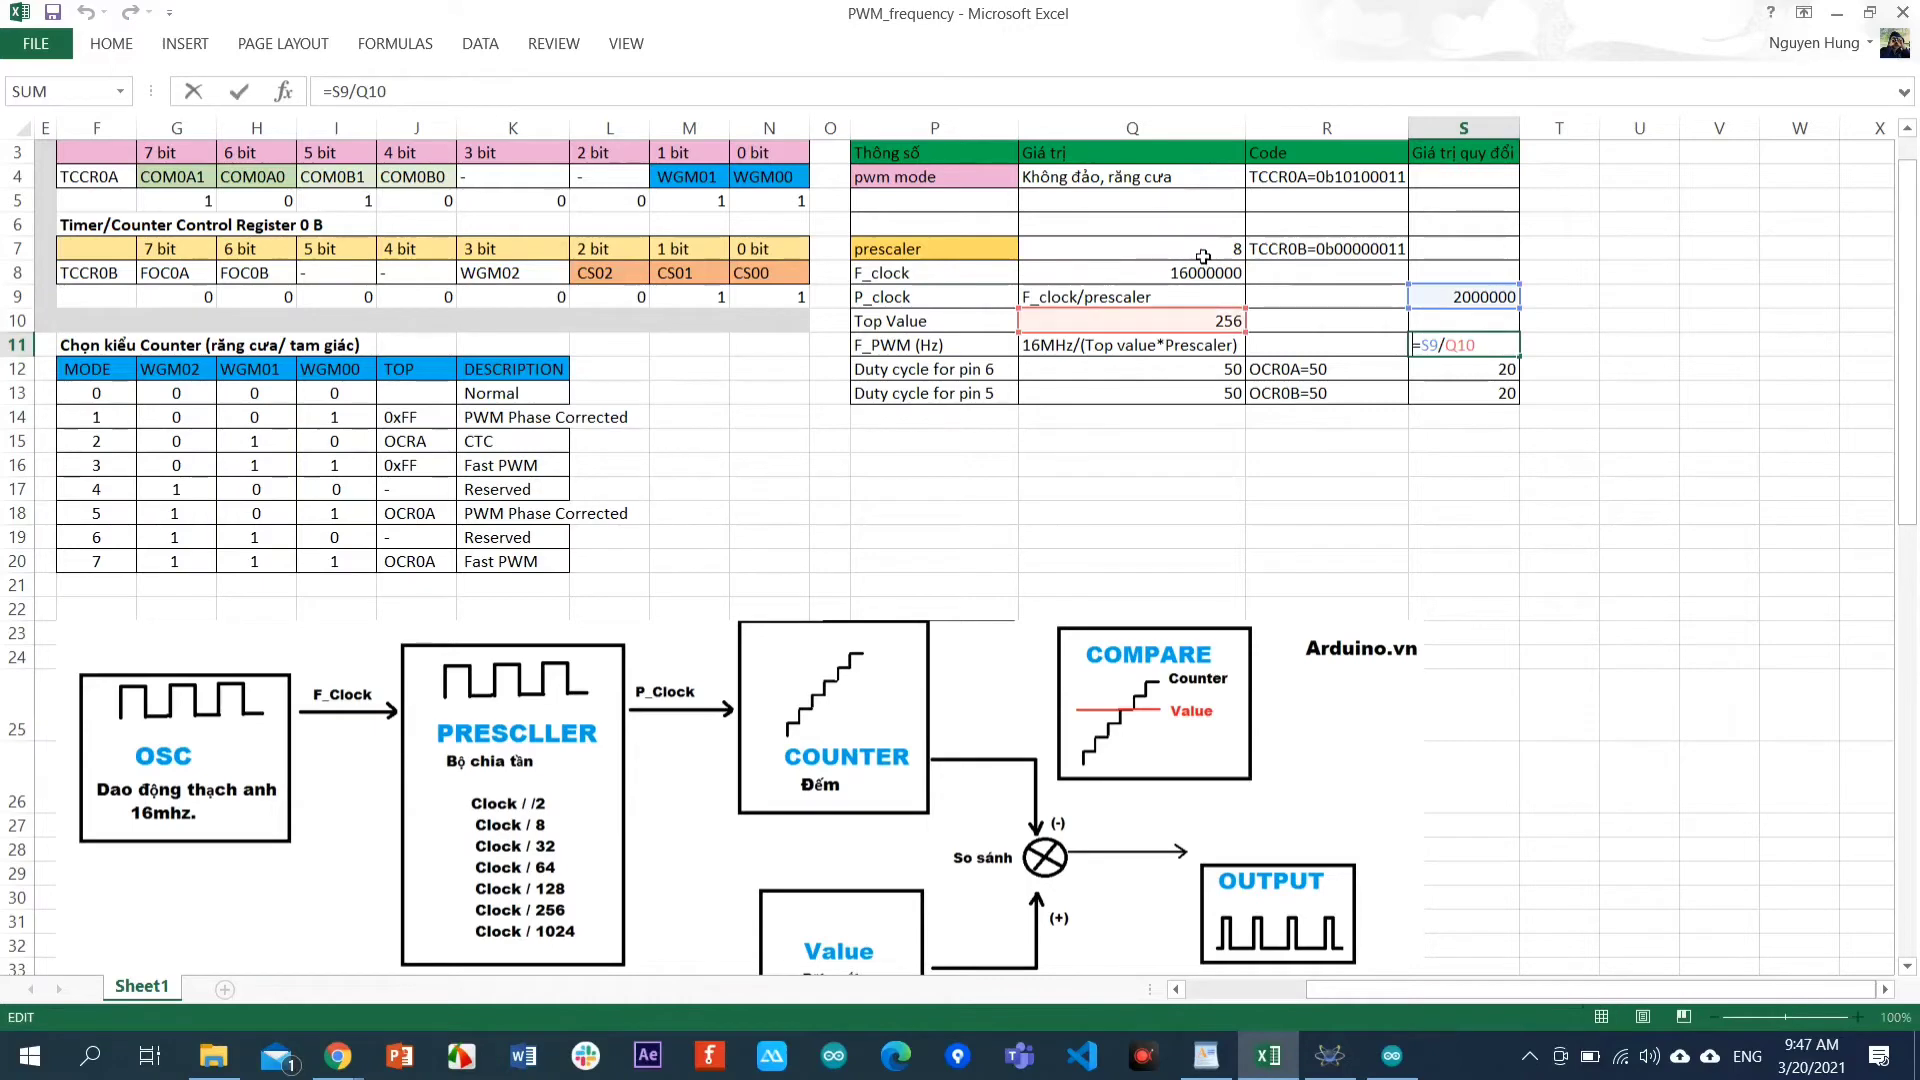
{"action": "key", "text": "Home"}
{"action": "type", "text": "="}
{"action": "left_click", "coordinate": [1200, 250]}
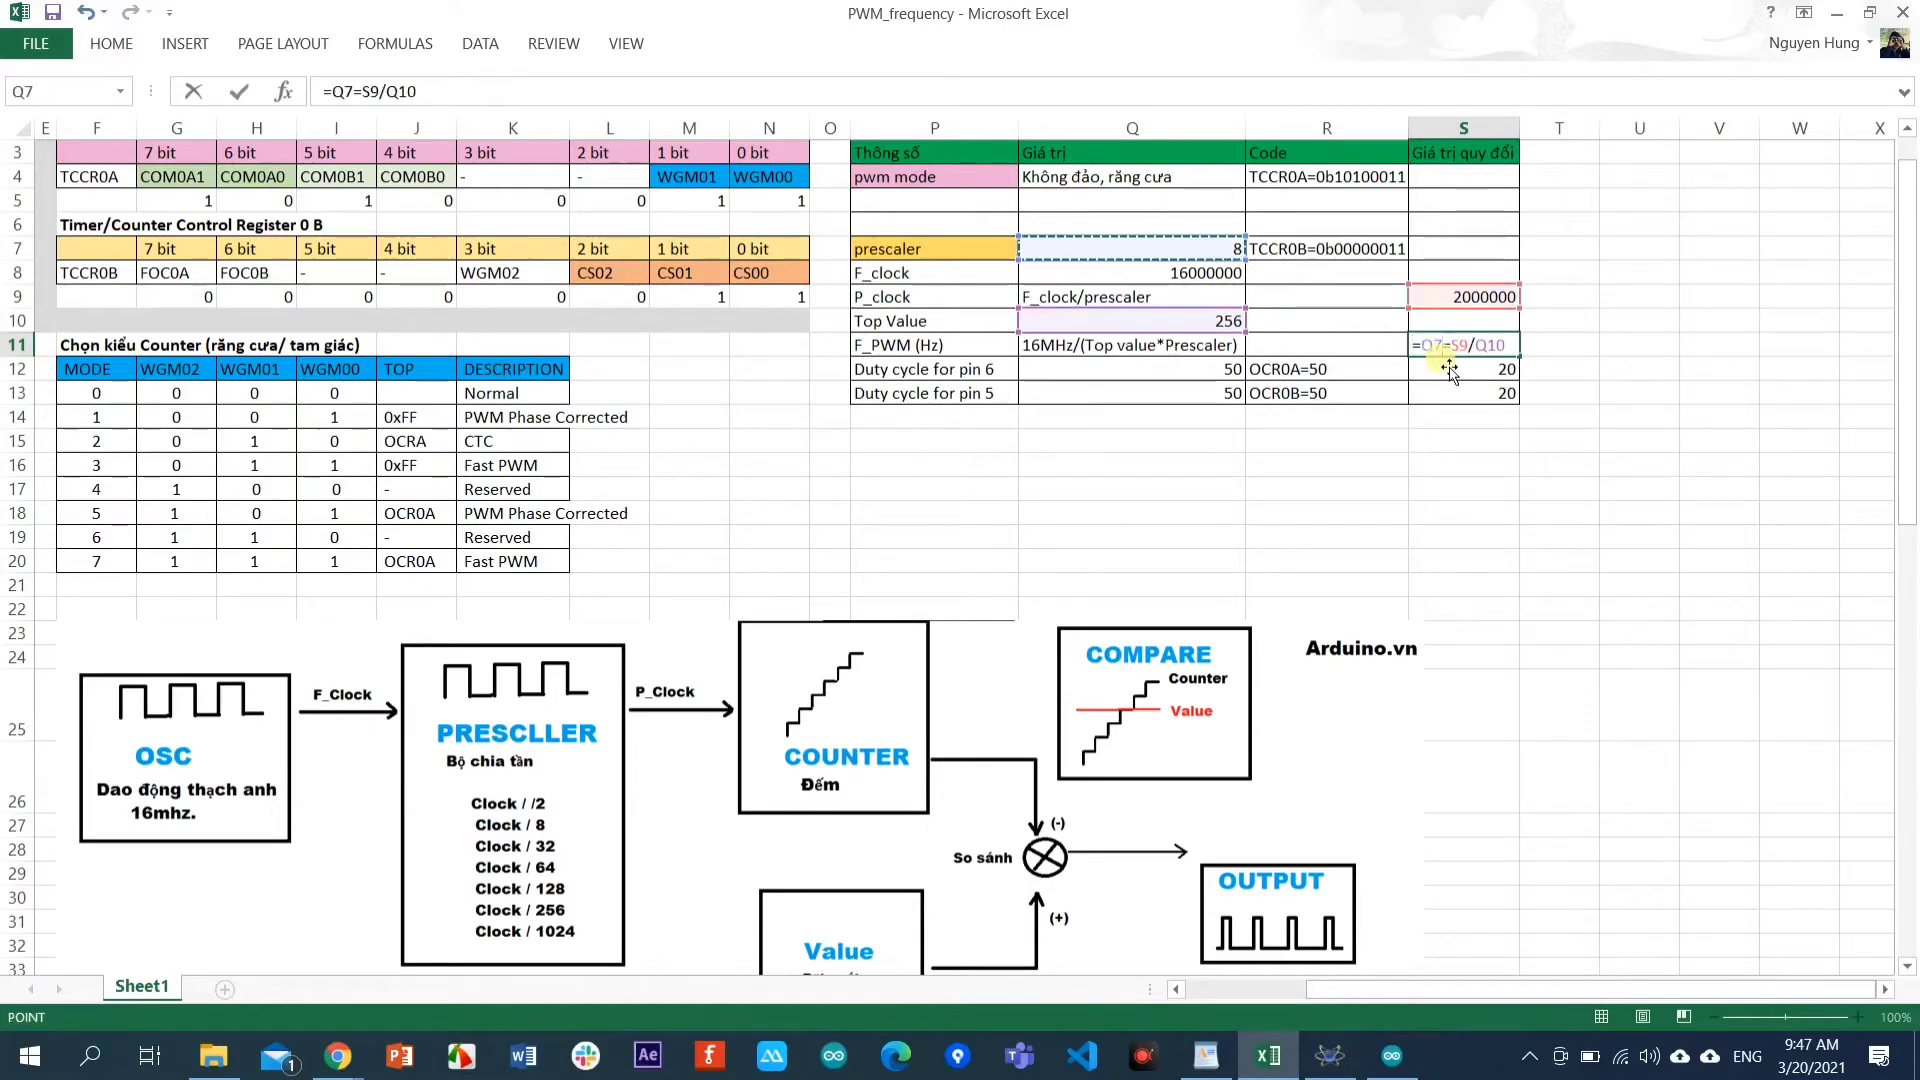
{"action": "key", "text": "Escape"}
Look up the F_Clock / 8 row in the prescaler table and set the CS00 bit in cell N9 to 0.
{"action": "left_click", "coordinate": [1210, 258]}
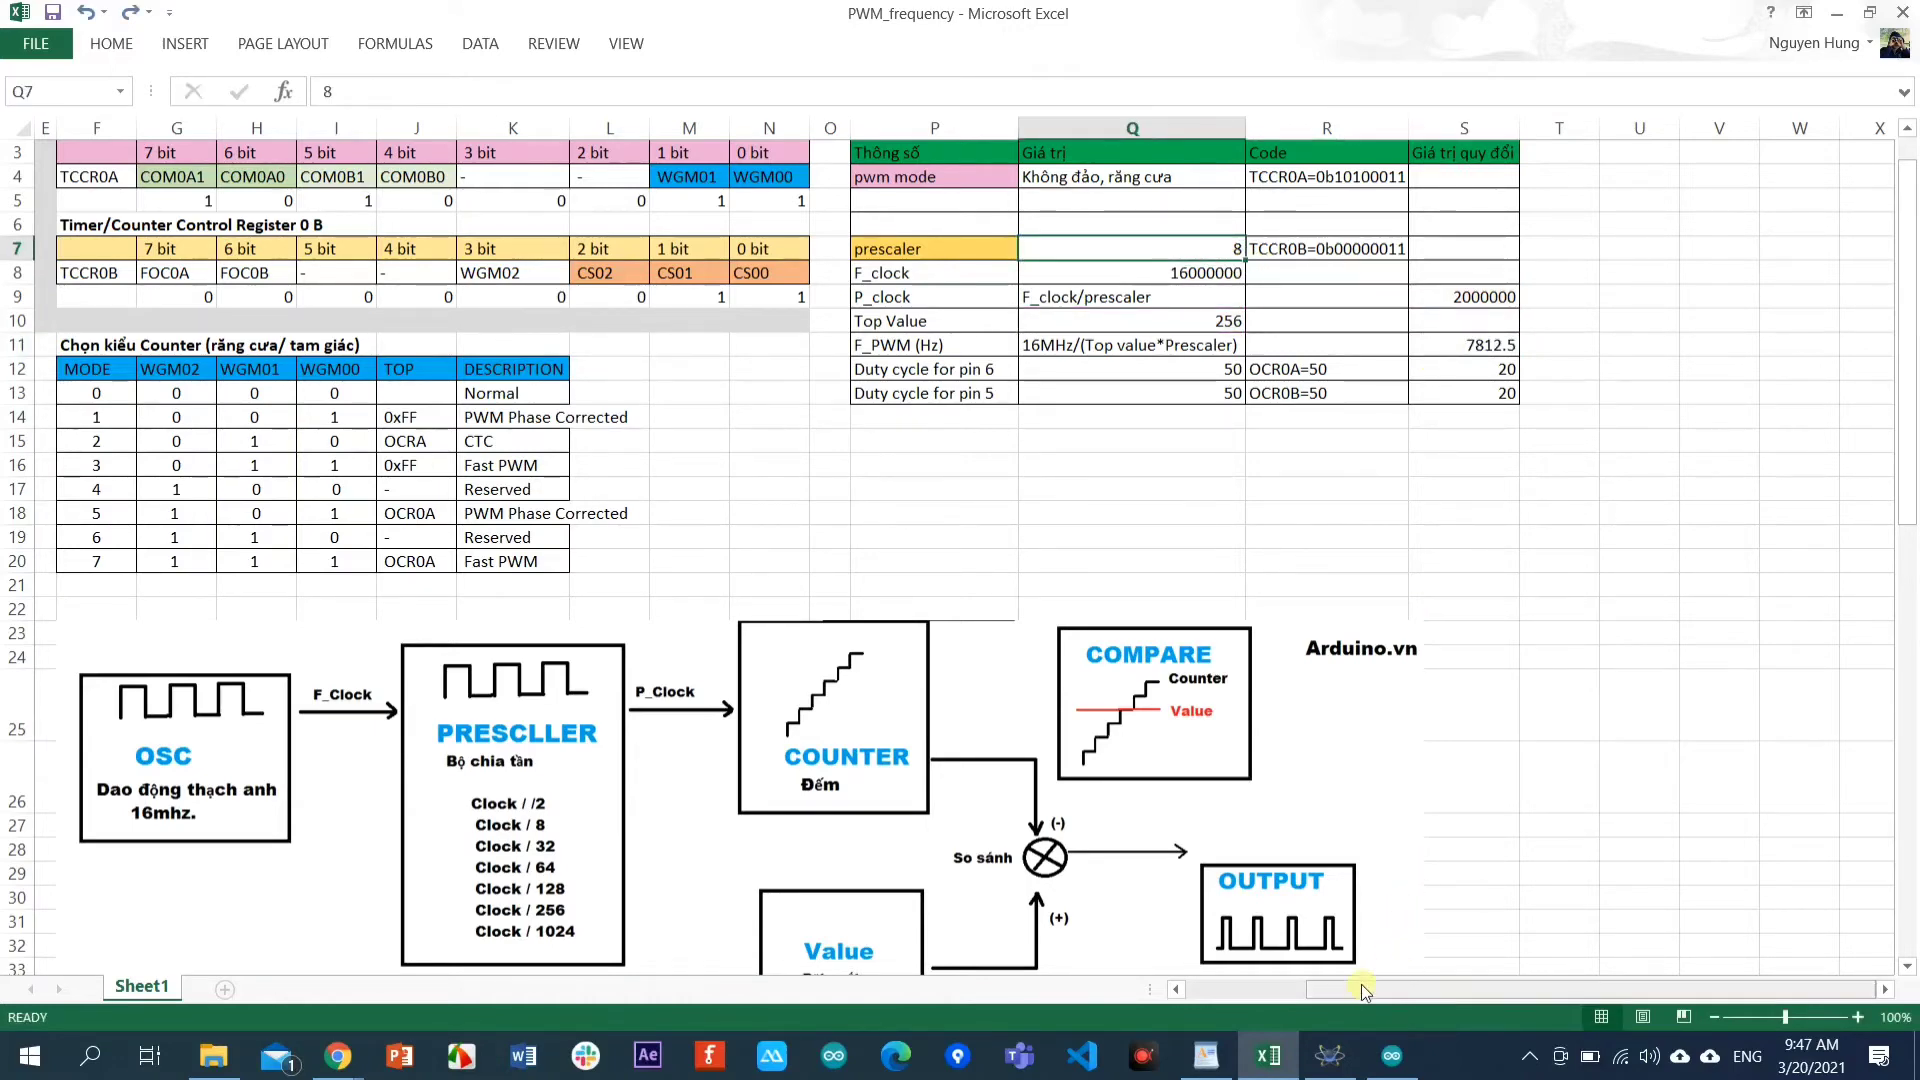
{"action": "left_click", "coordinate": [1240, 989]}
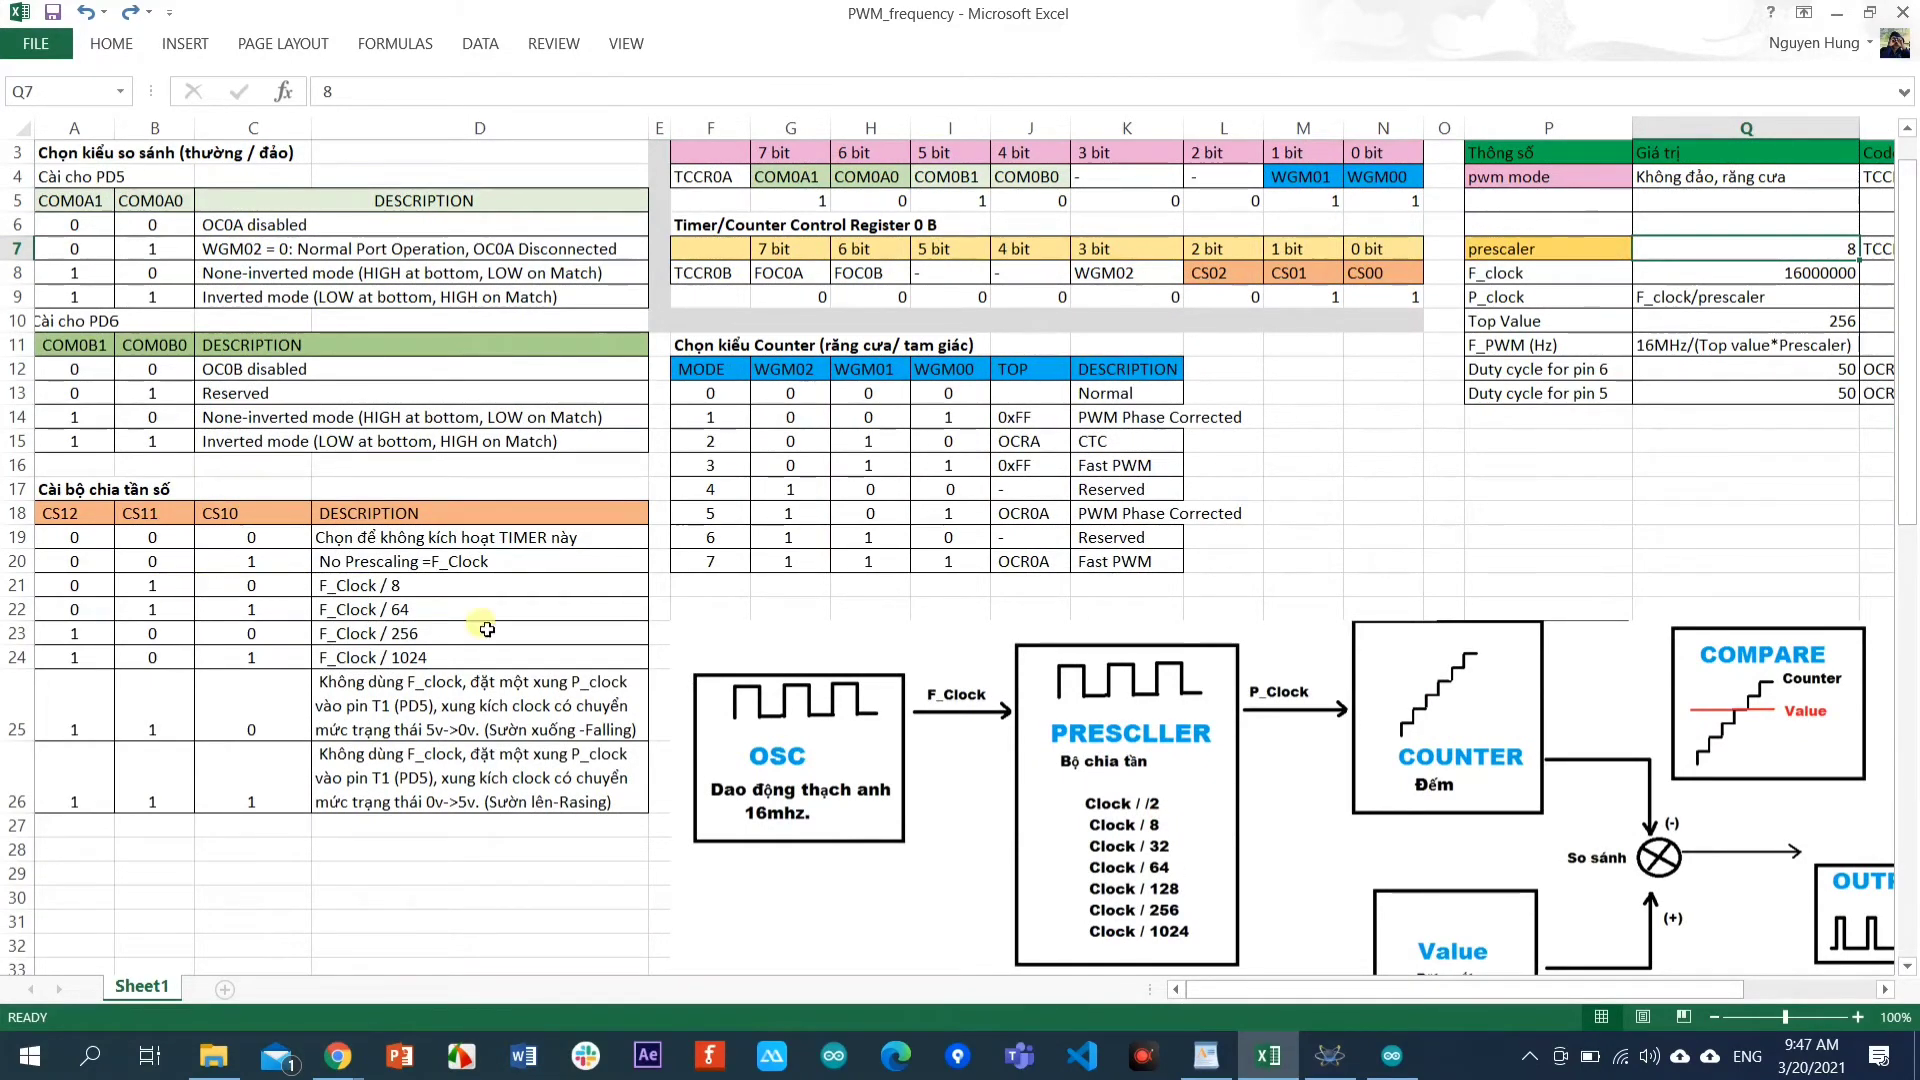
{"action": "left_click_drag", "start_coordinate": [1323, 993], "coordinate": [1422, 992]}
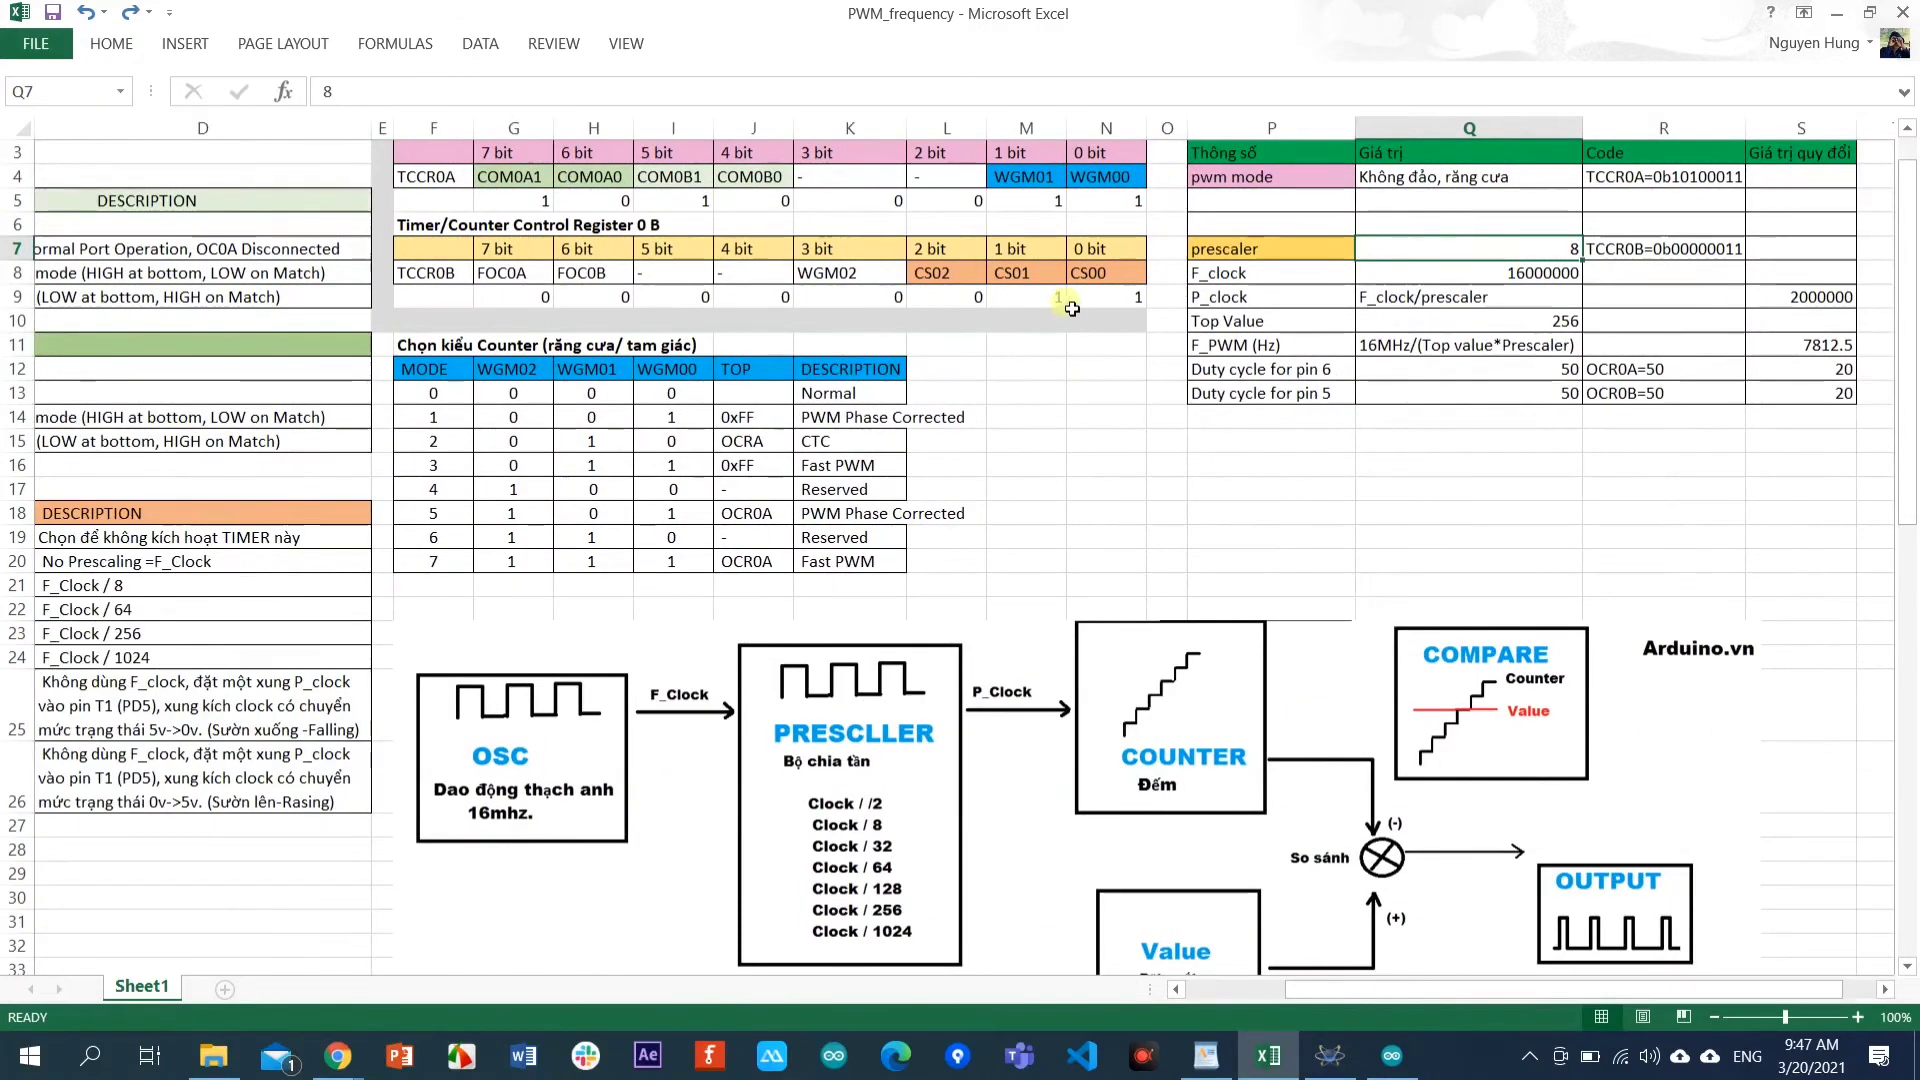
{"action": "left_click", "coordinate": [1073, 302]}
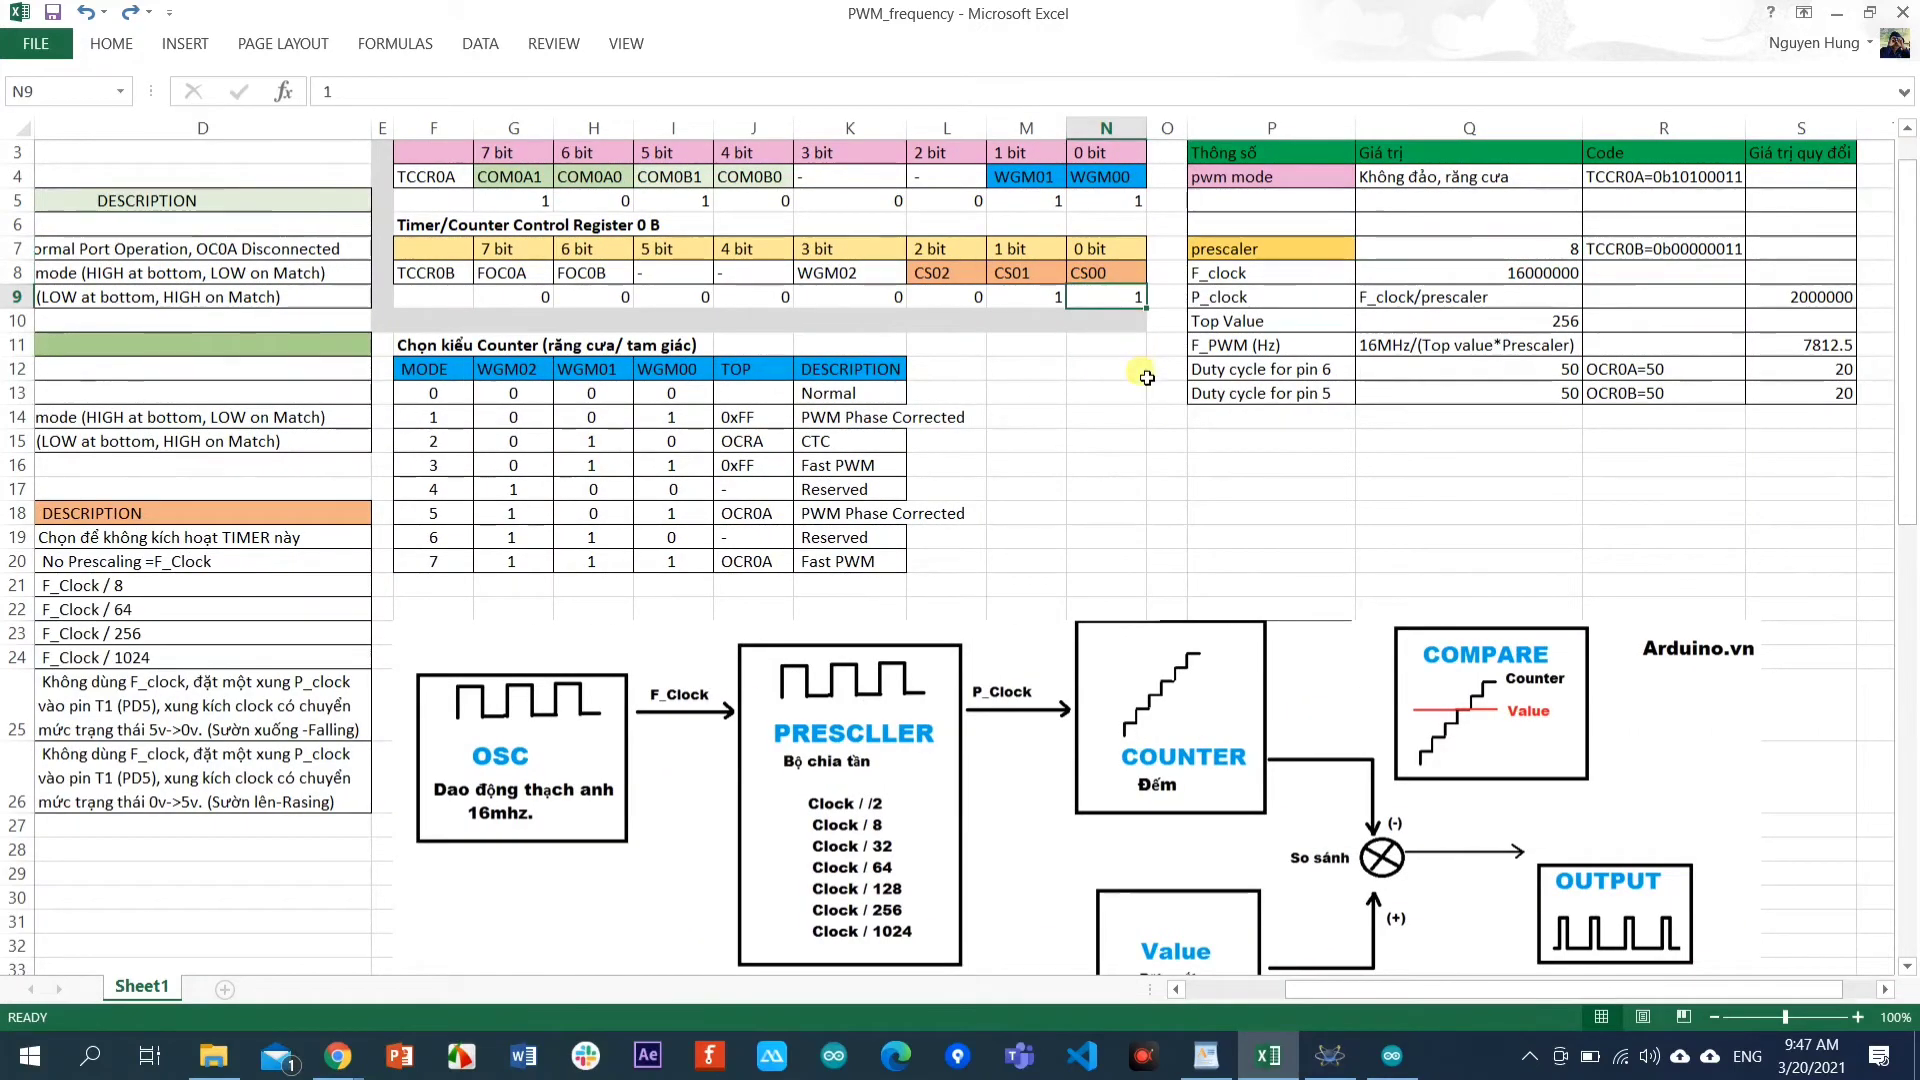
{"action": "type", "text": "0"}
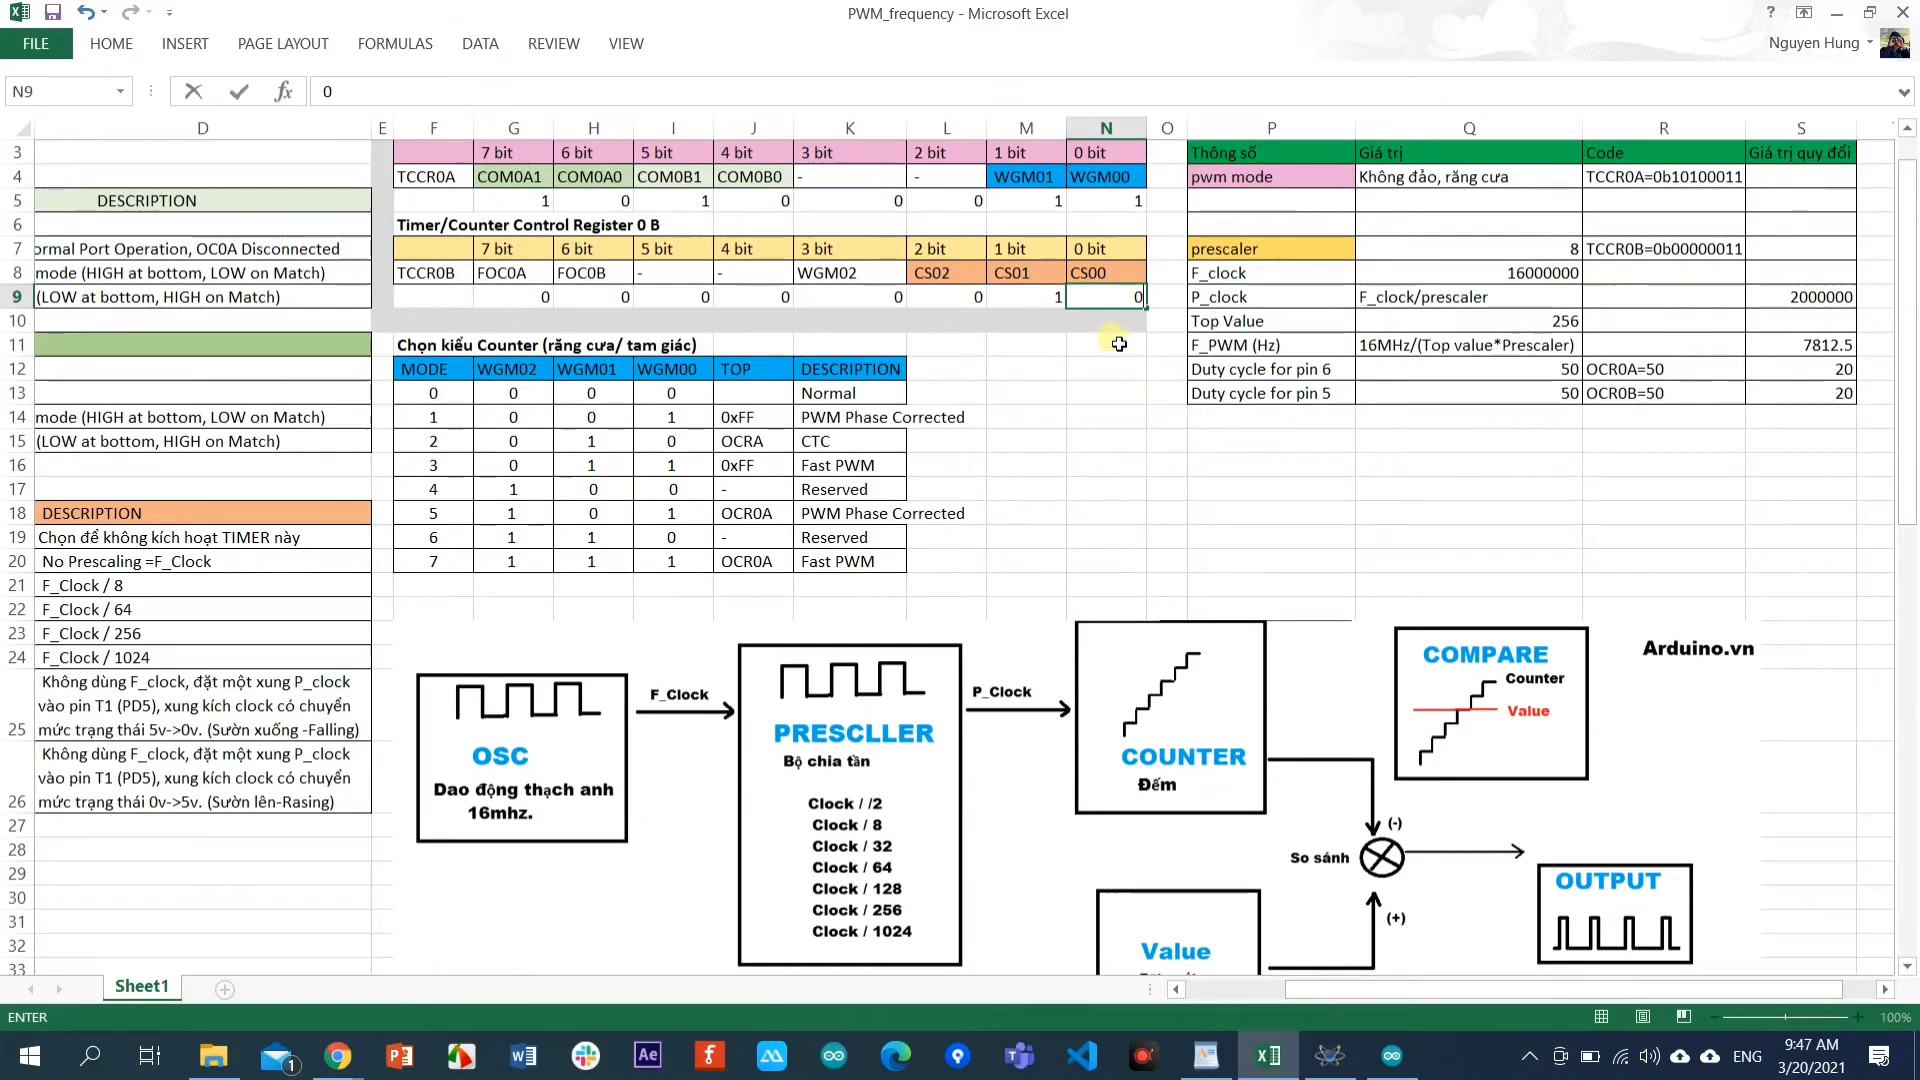
{"action": "left_click", "coordinate": [1119, 343]}
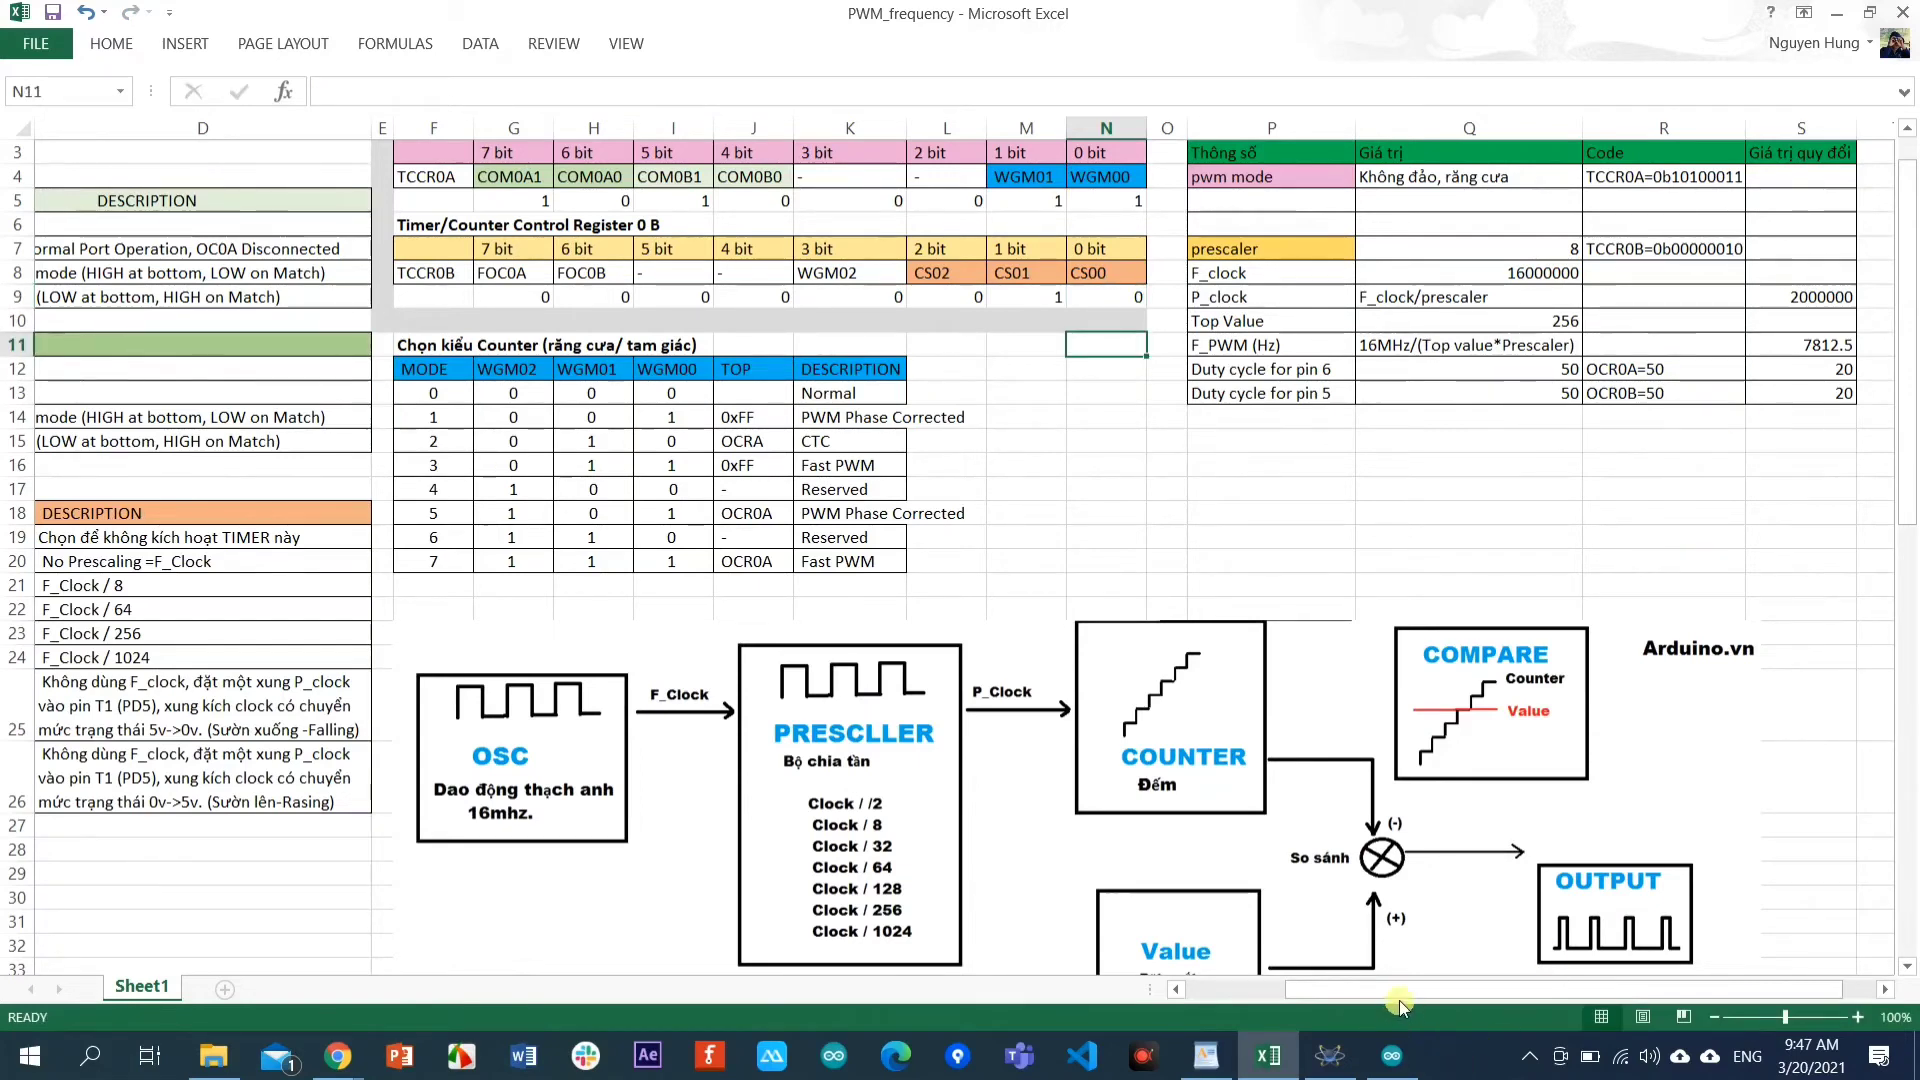
Examine the pin 6 duty cycle entry in Q12 and its percentage formula in cell S12.
{"action": "left_click_drag", "start_coordinate": [1400, 1005], "coordinate": [1480, 994]}
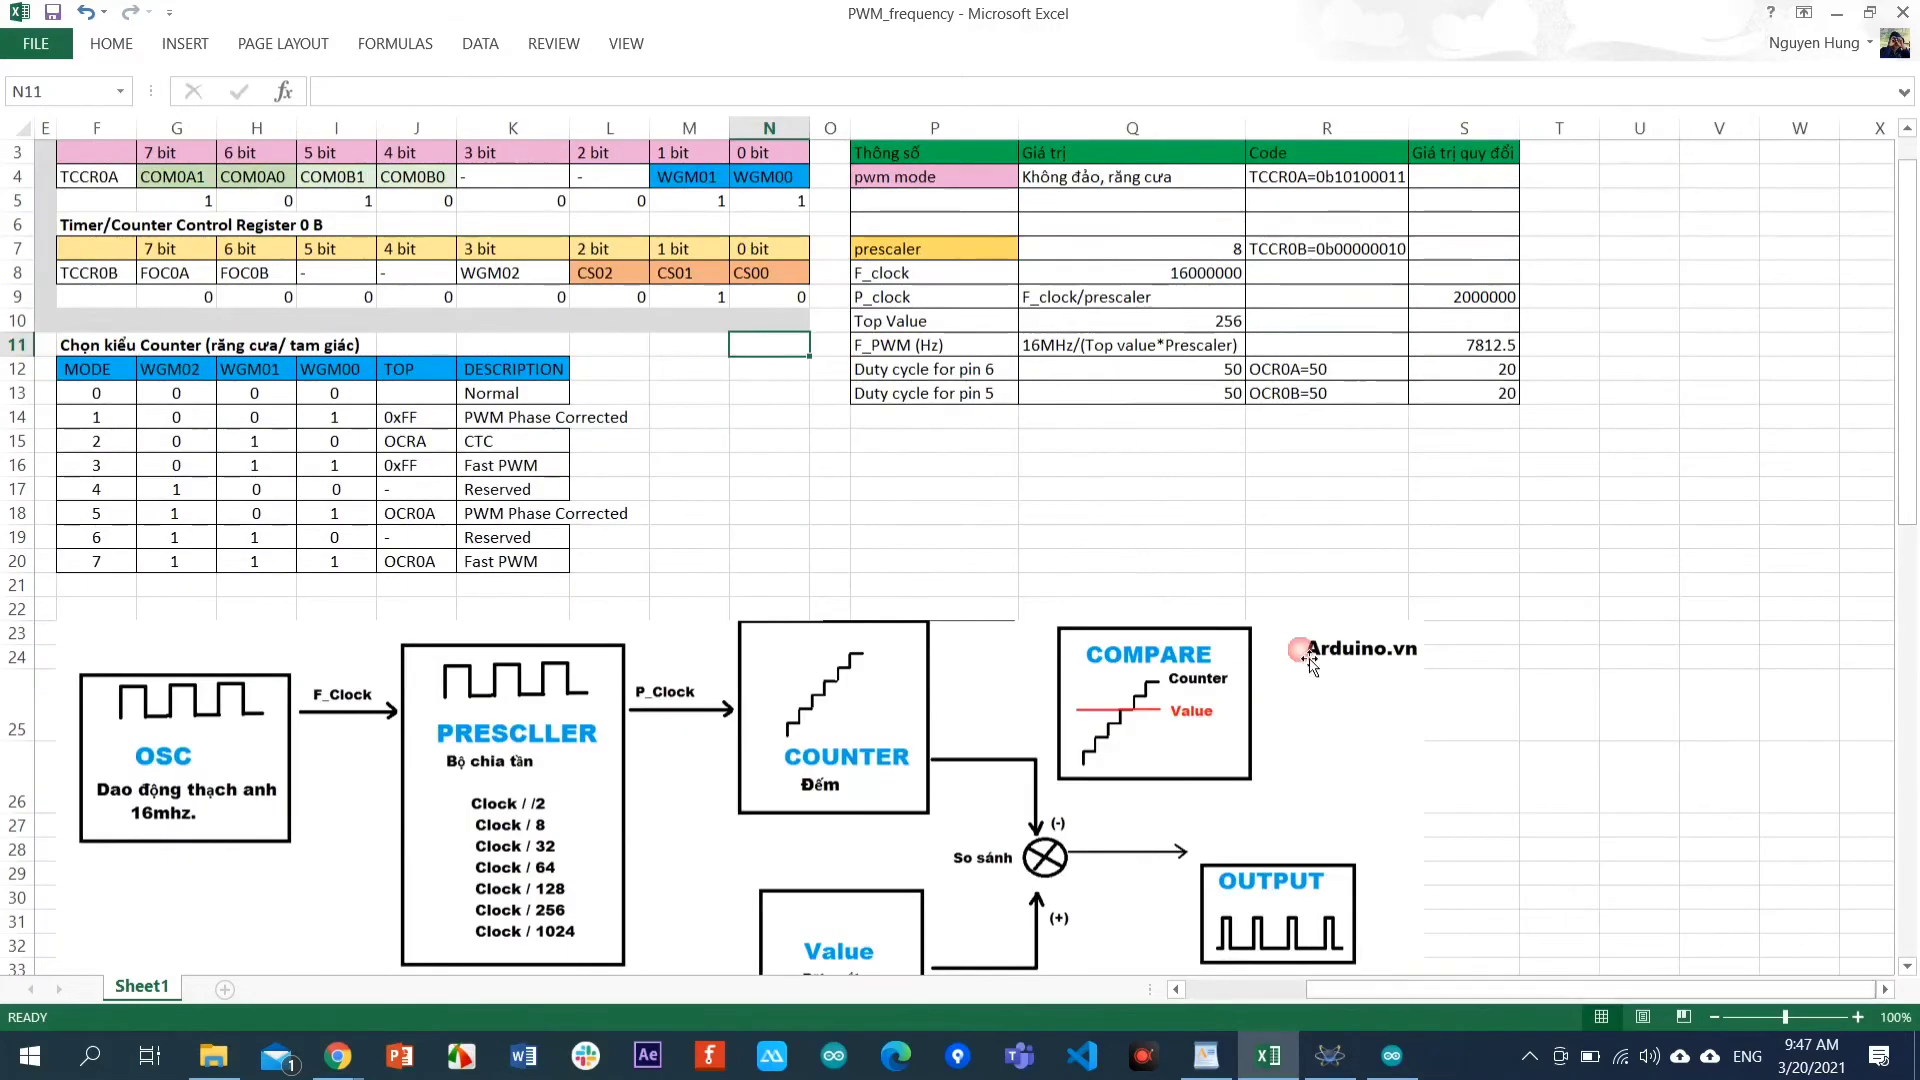
{"action": "left_click", "coordinate": [1172, 368]}
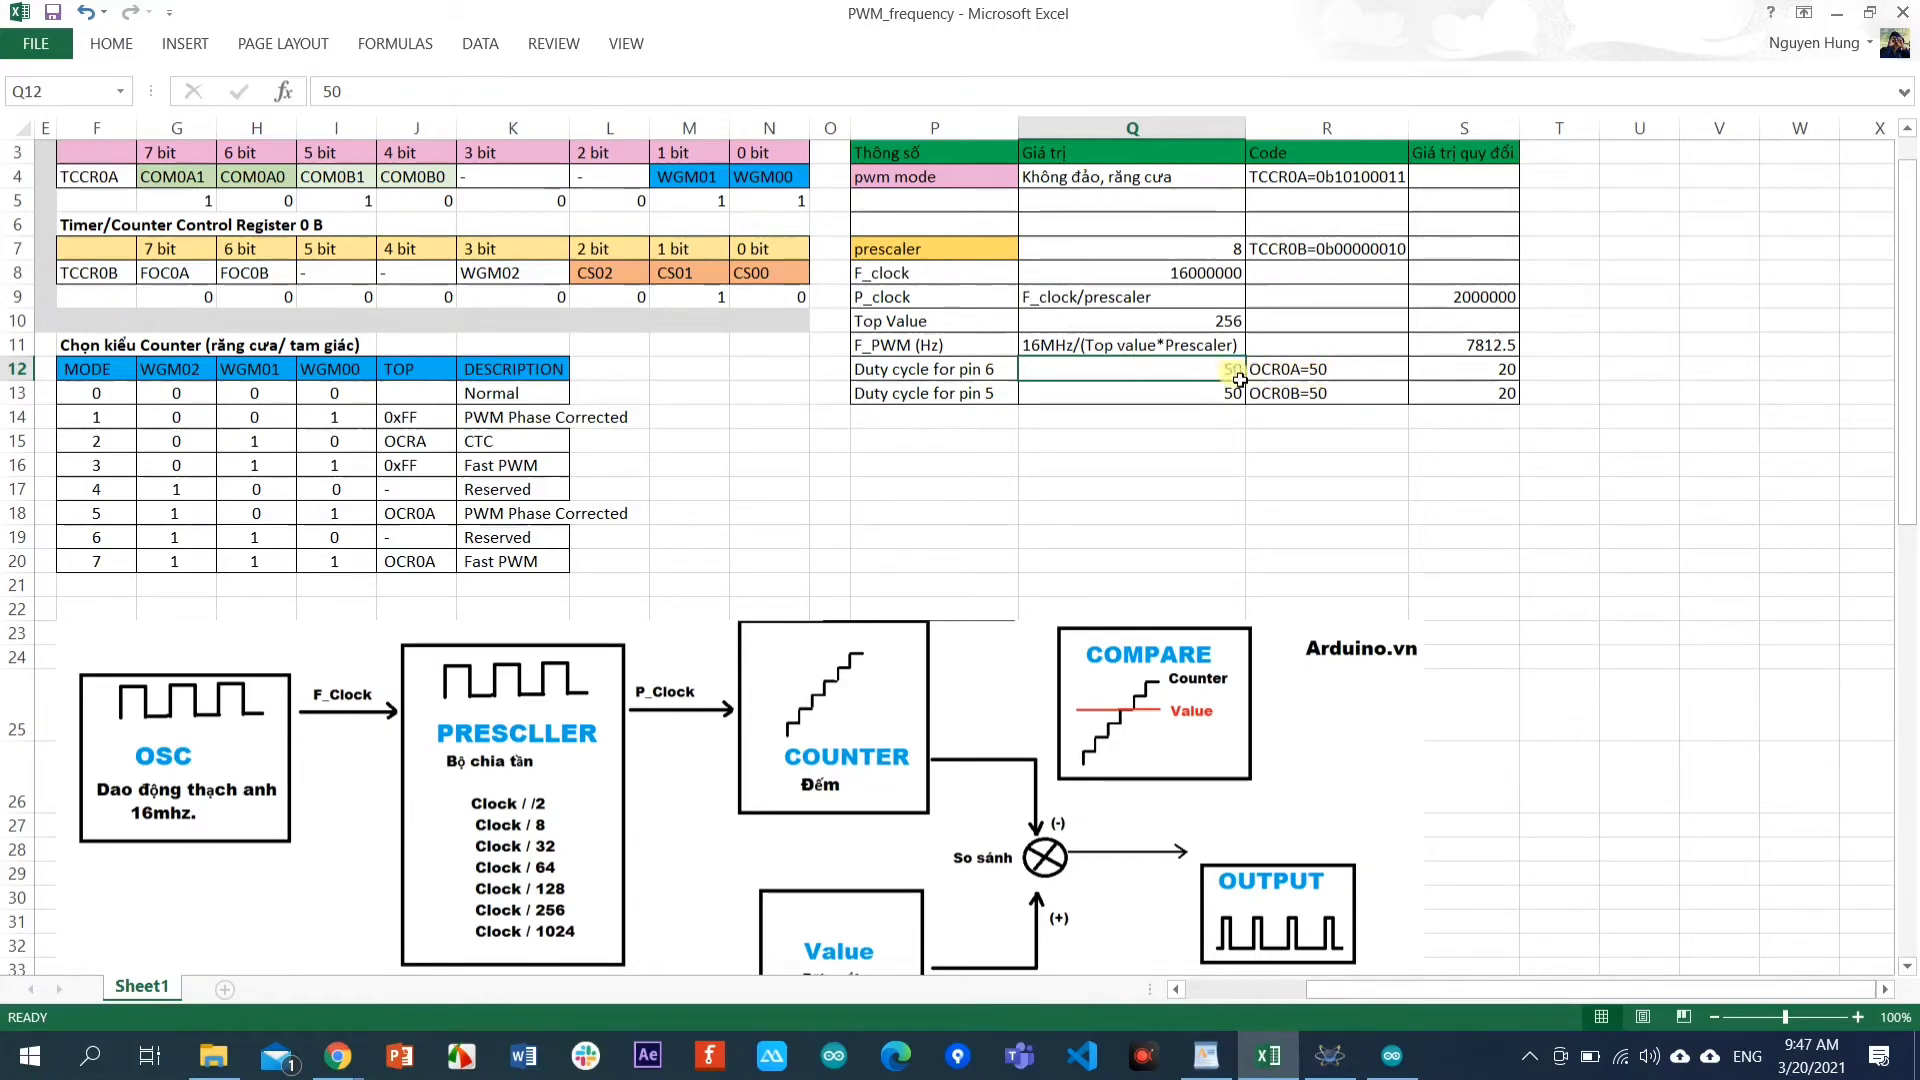
{"action": "left_click", "coordinate": [1483, 377]}
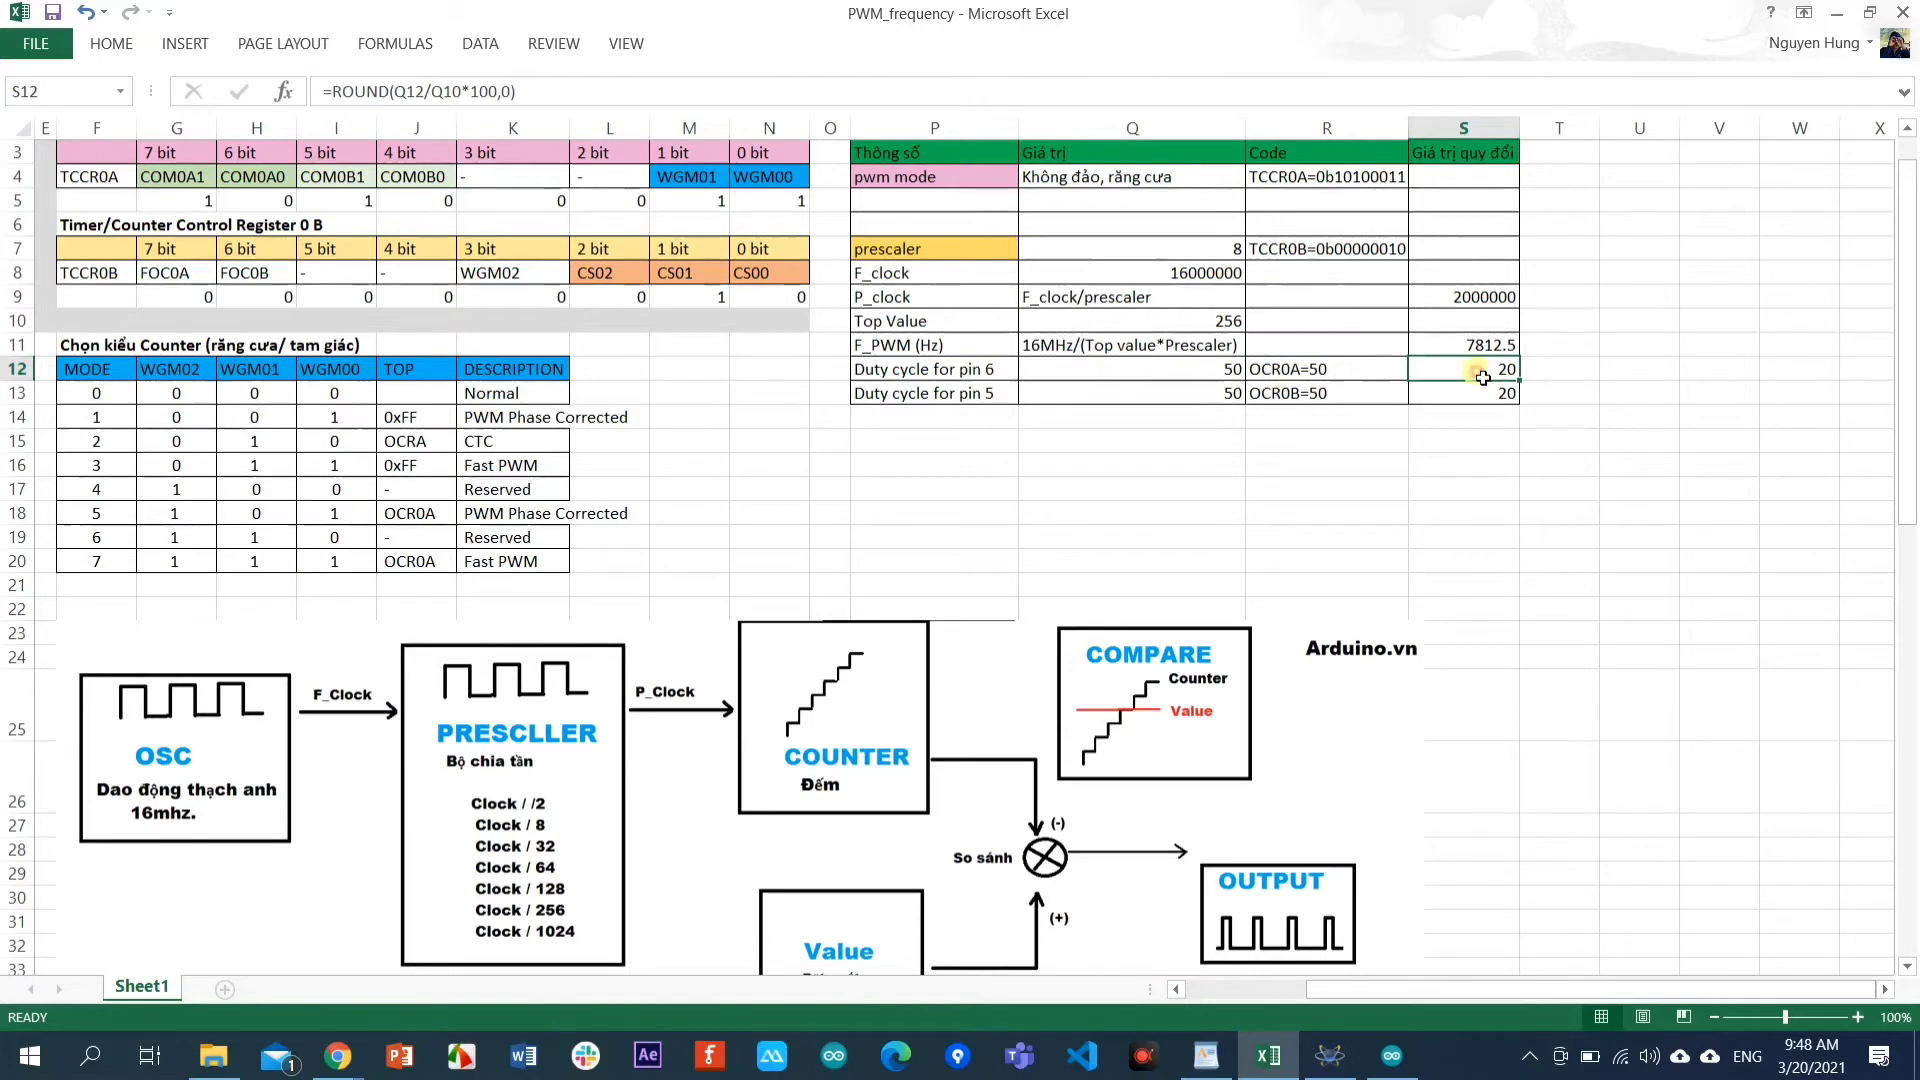
{"action": "double_click", "coordinate": [1483, 377]}
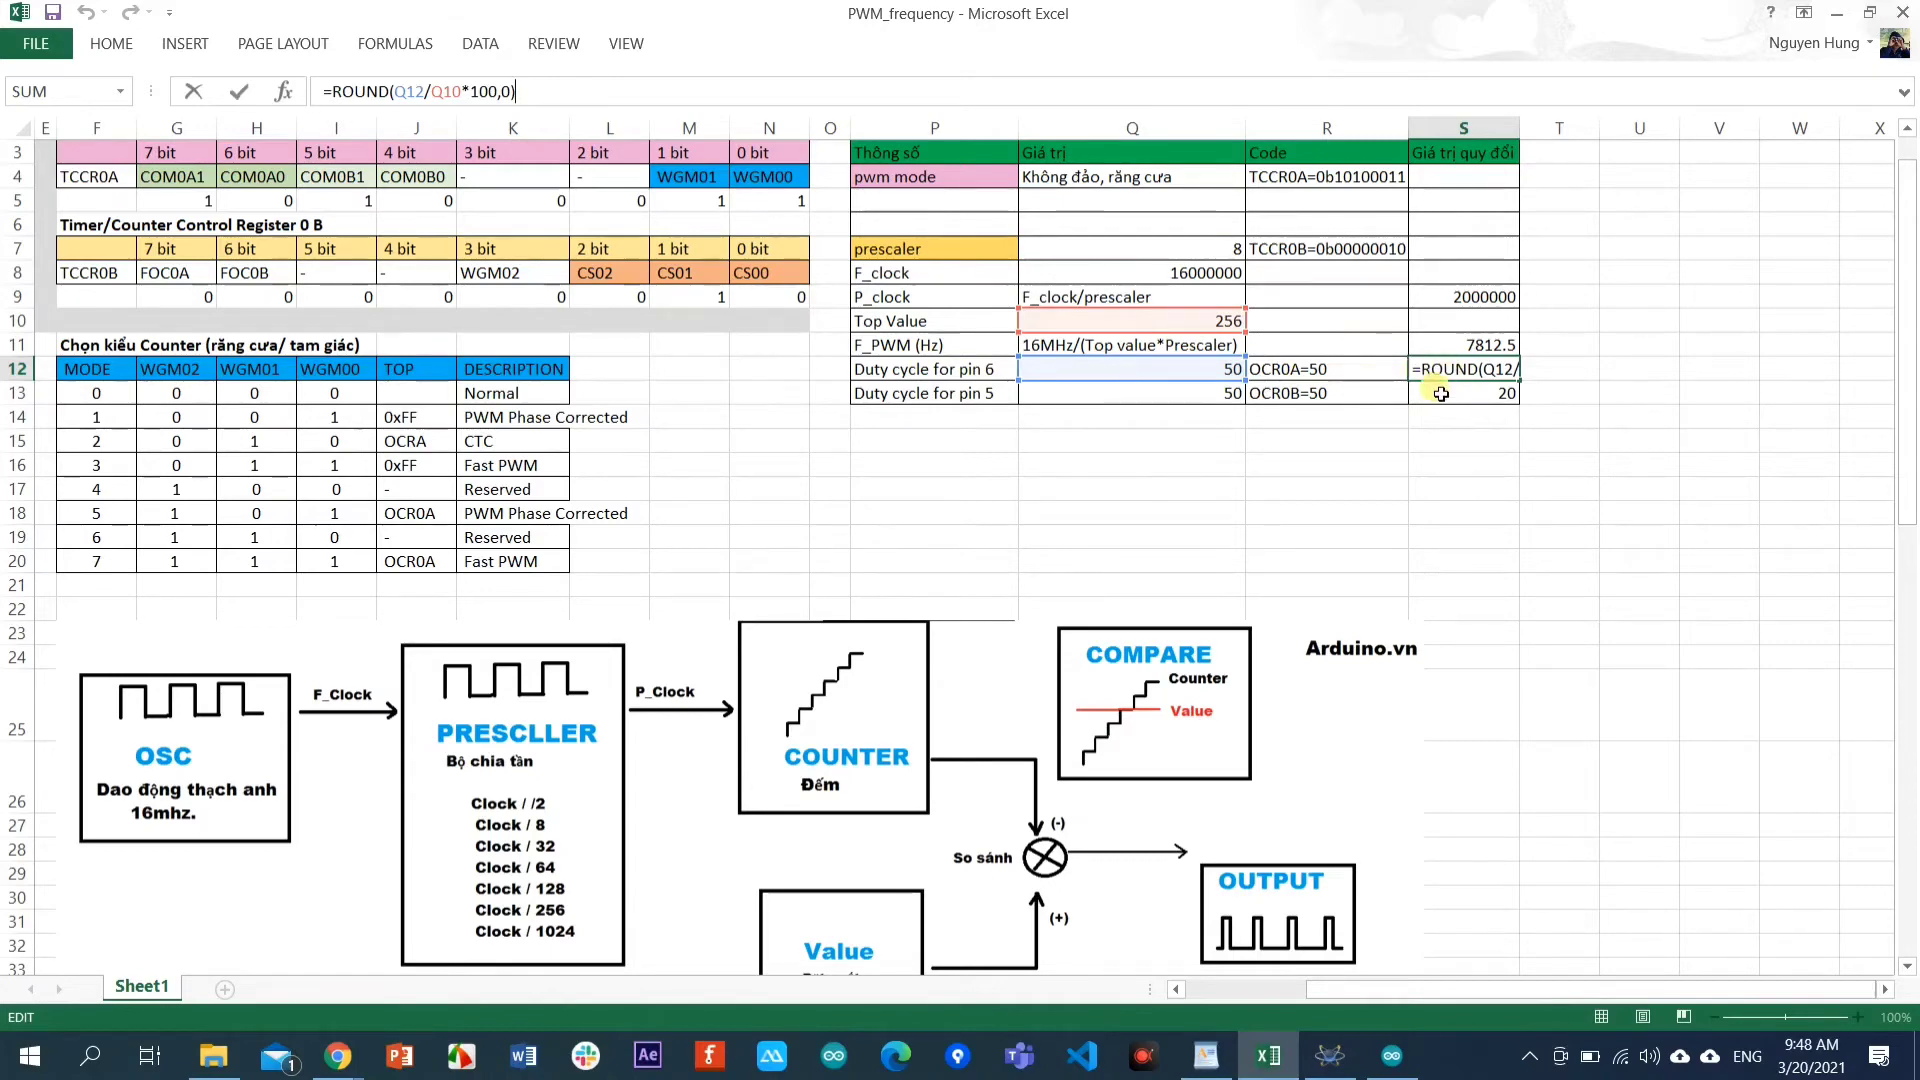
{"action": "key", "text": "ctrl+Return"}
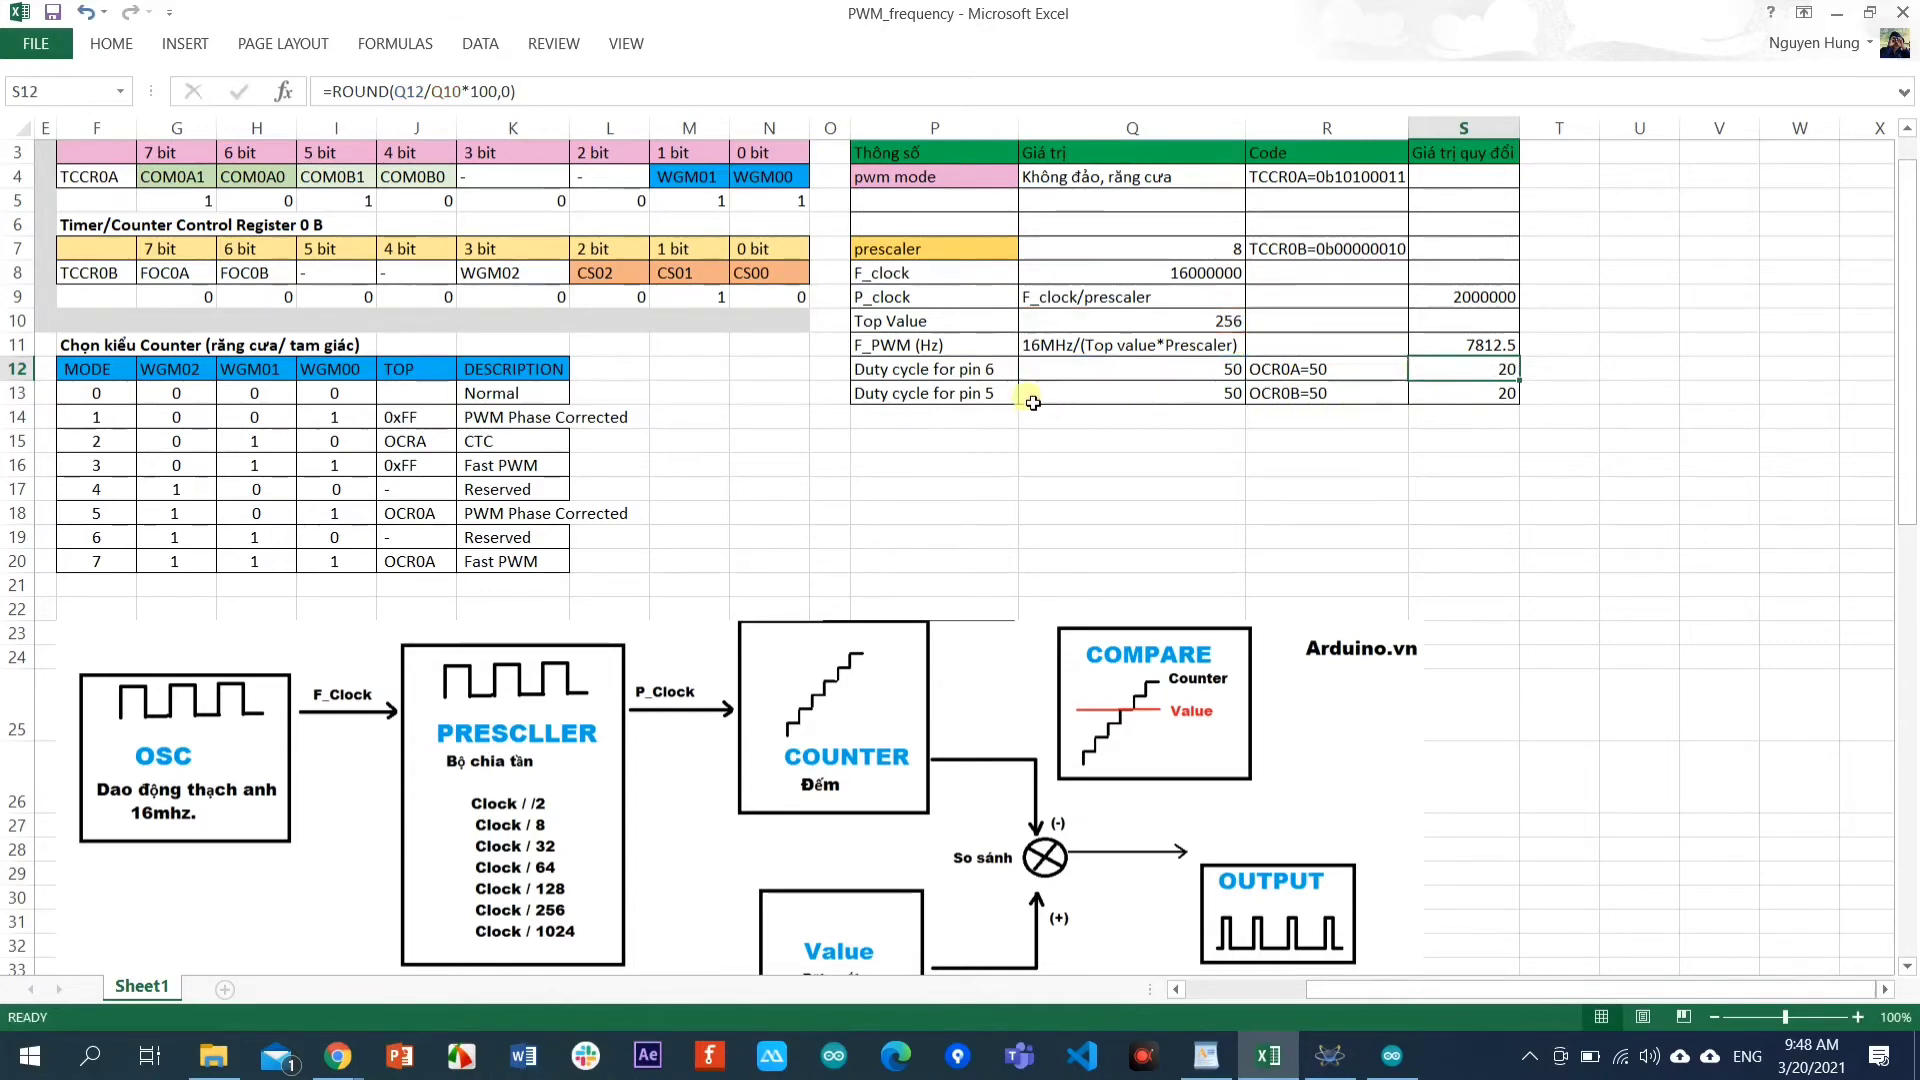
{"action": "left_click", "coordinate": [1486, 403]}
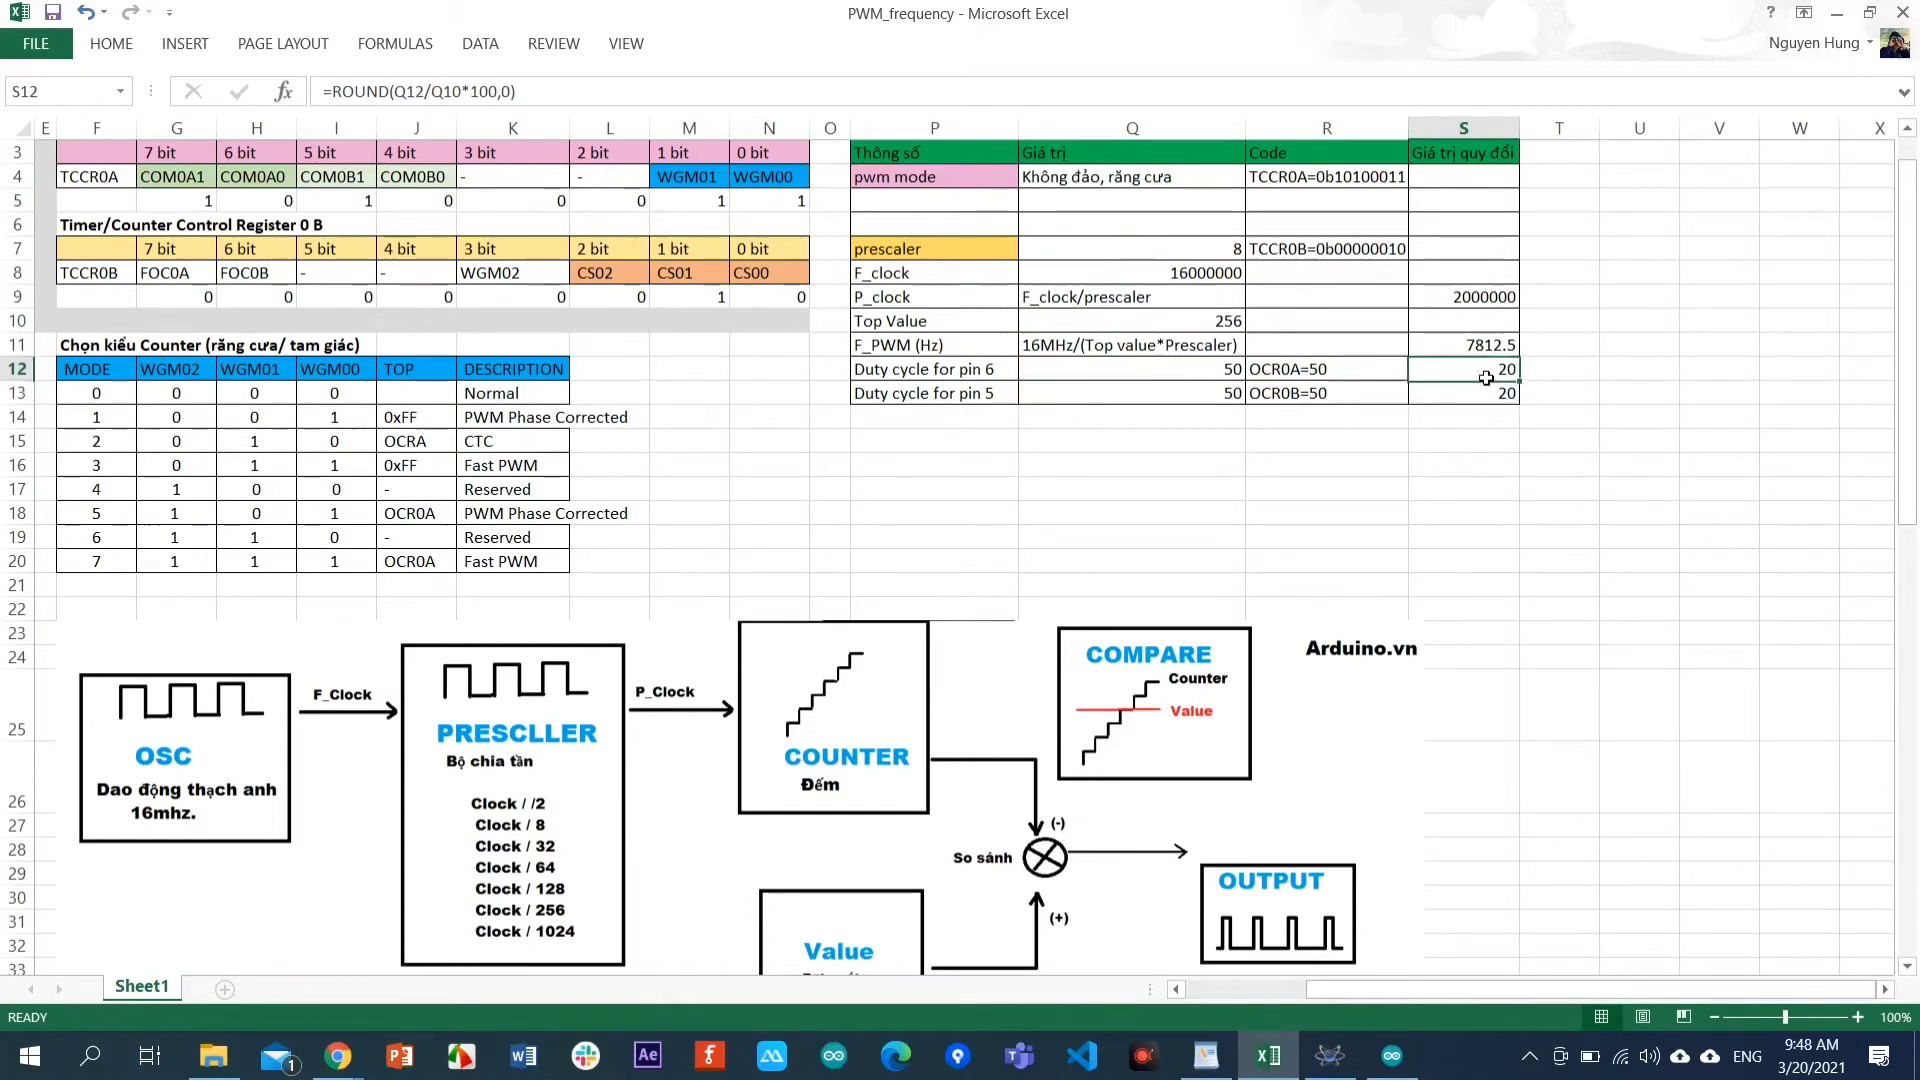
Review the generated code in R4:R13 and the F_PWM and pin 6 duty cycle formulas in S11 and S12.
{"action": "left_click_drag", "start_coordinate": [1310, 178], "coordinate": [1333, 421]}
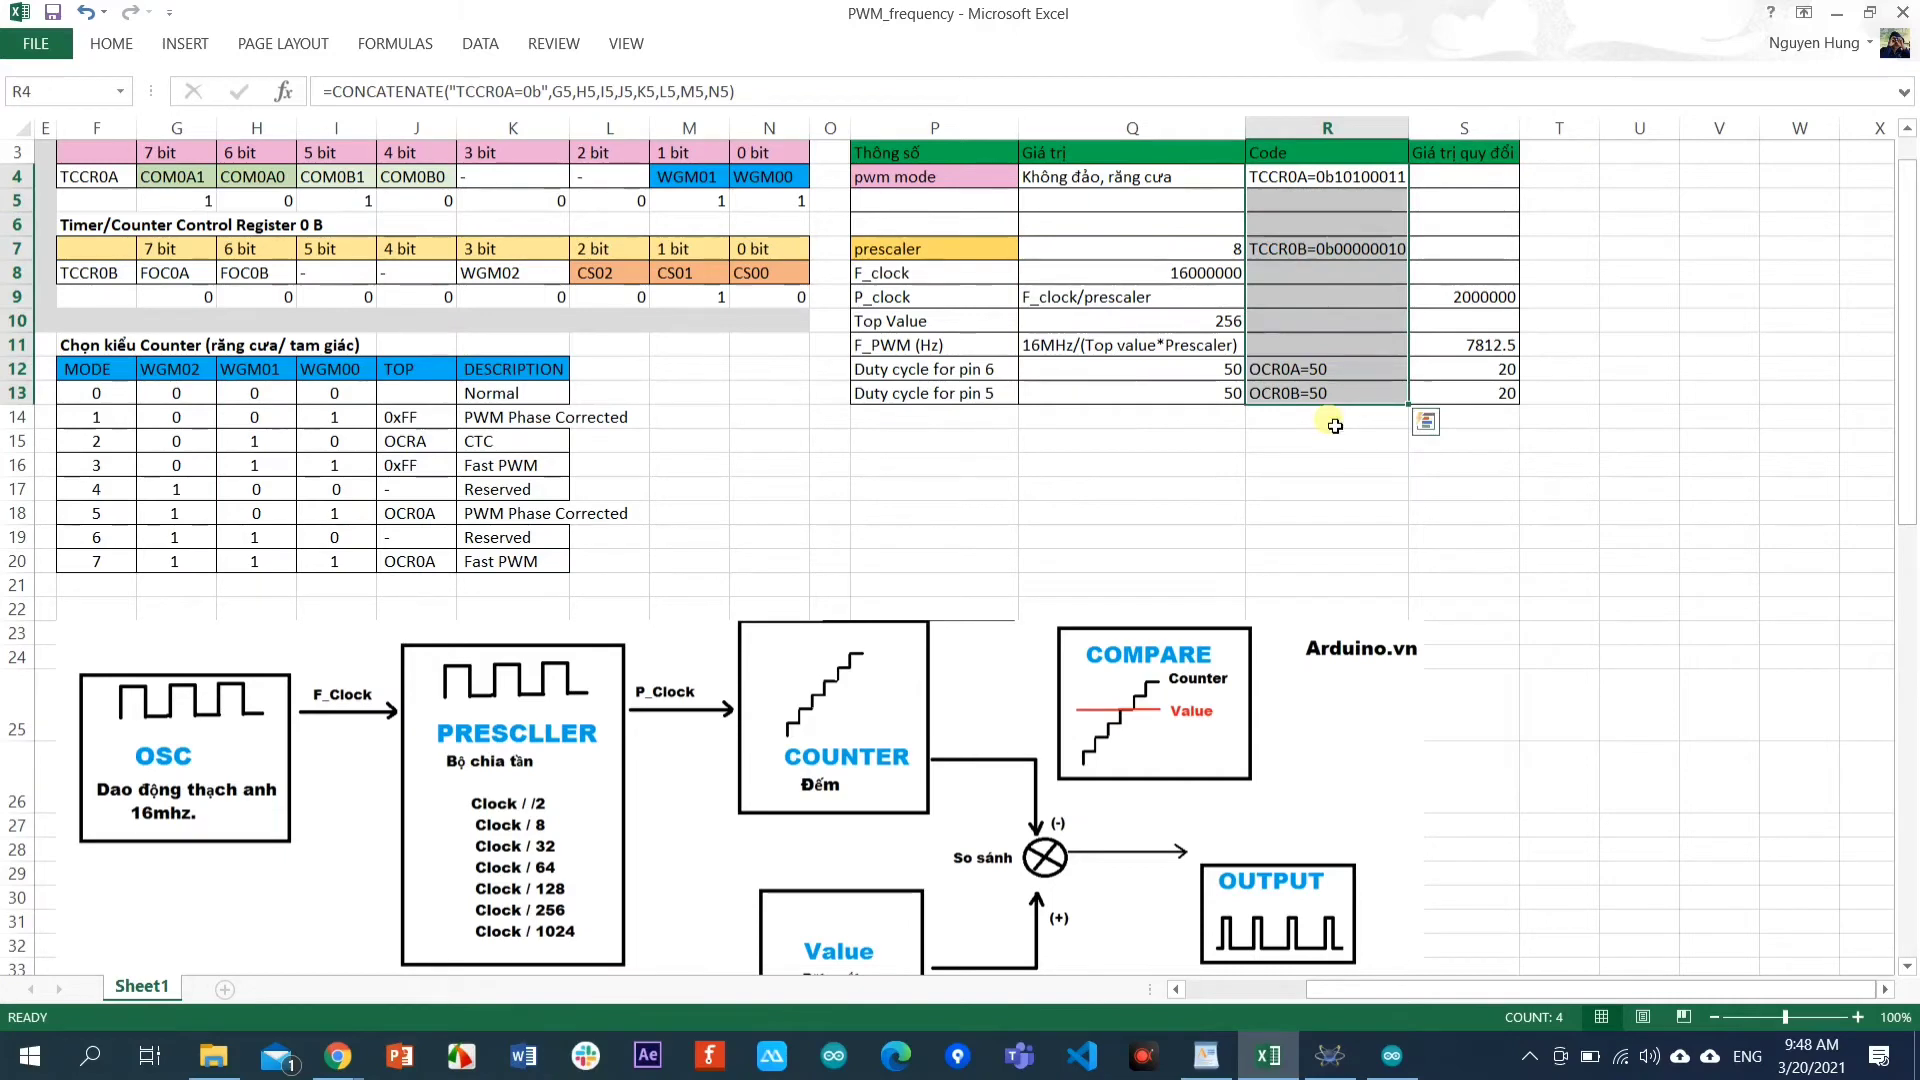
{"action": "left_click", "coordinate": [1336, 426]}
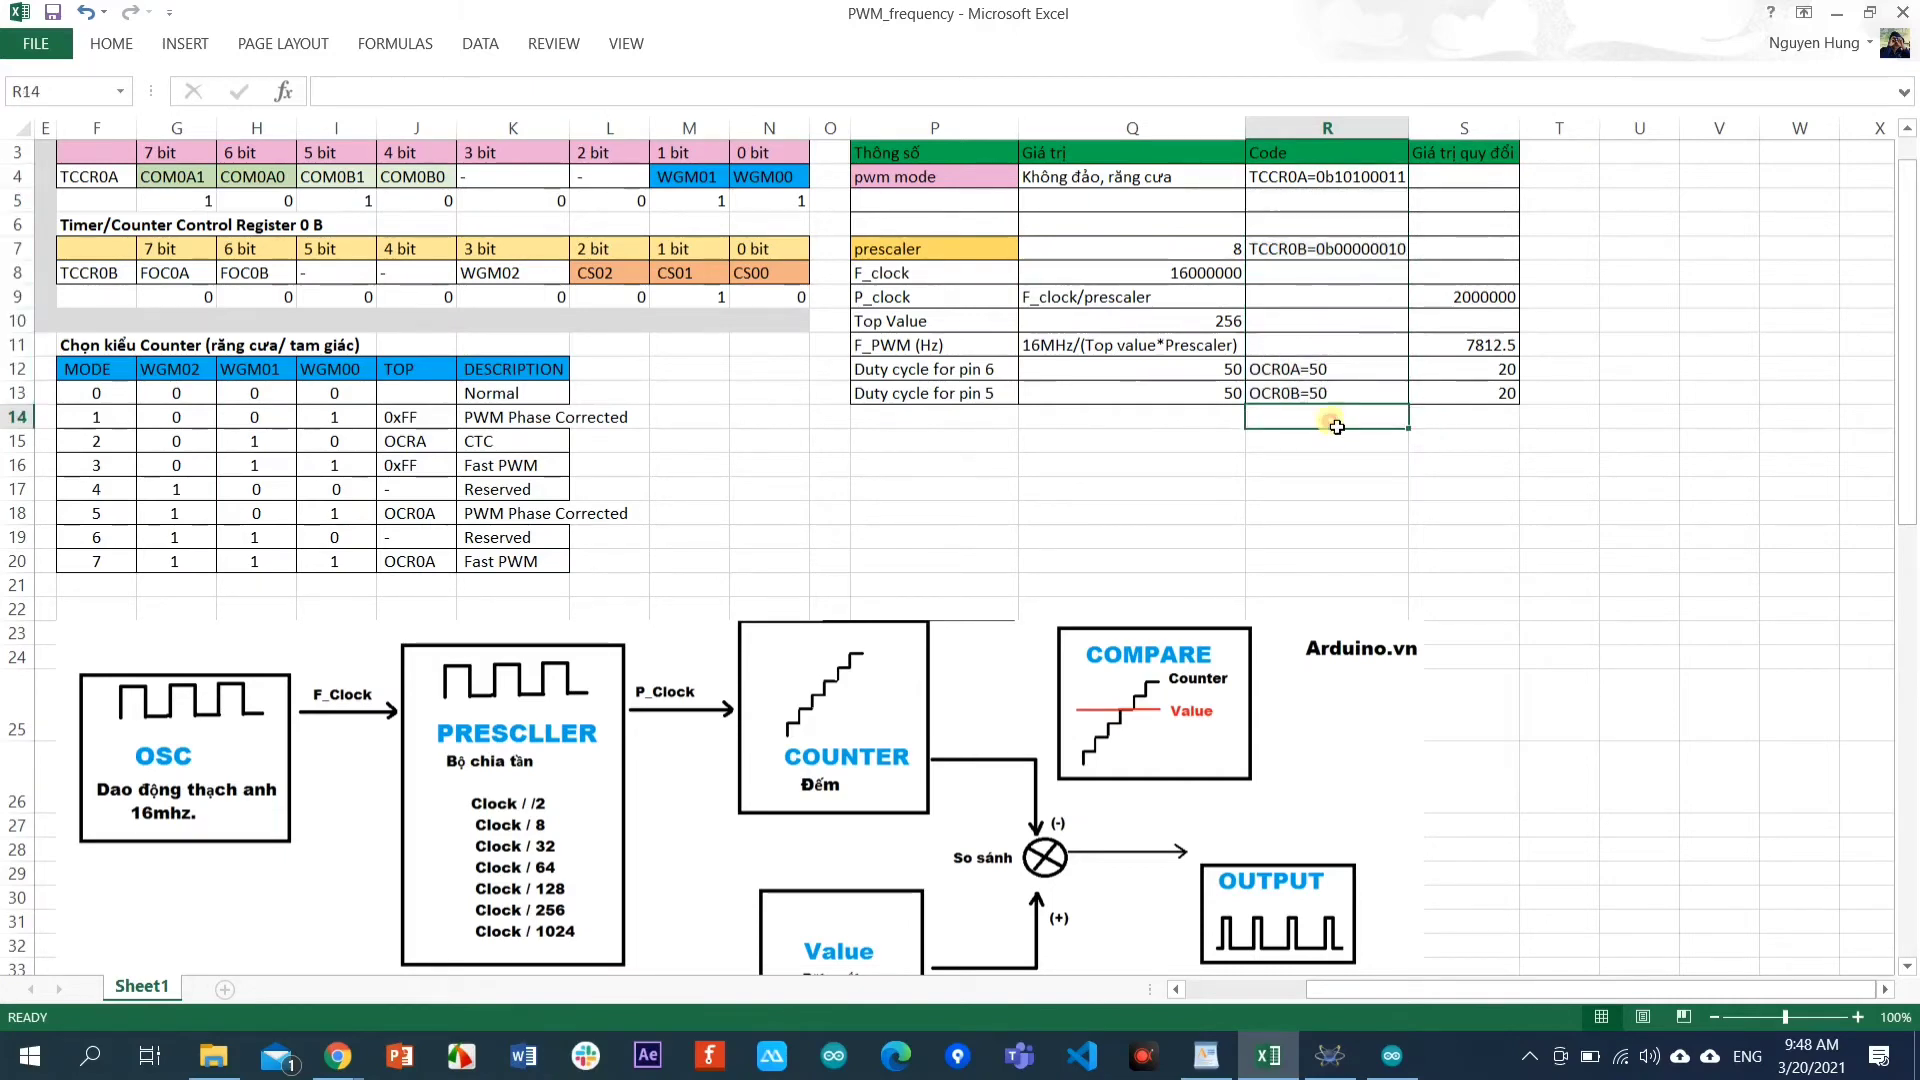
{"action": "left_click", "coordinate": [1465, 348]}
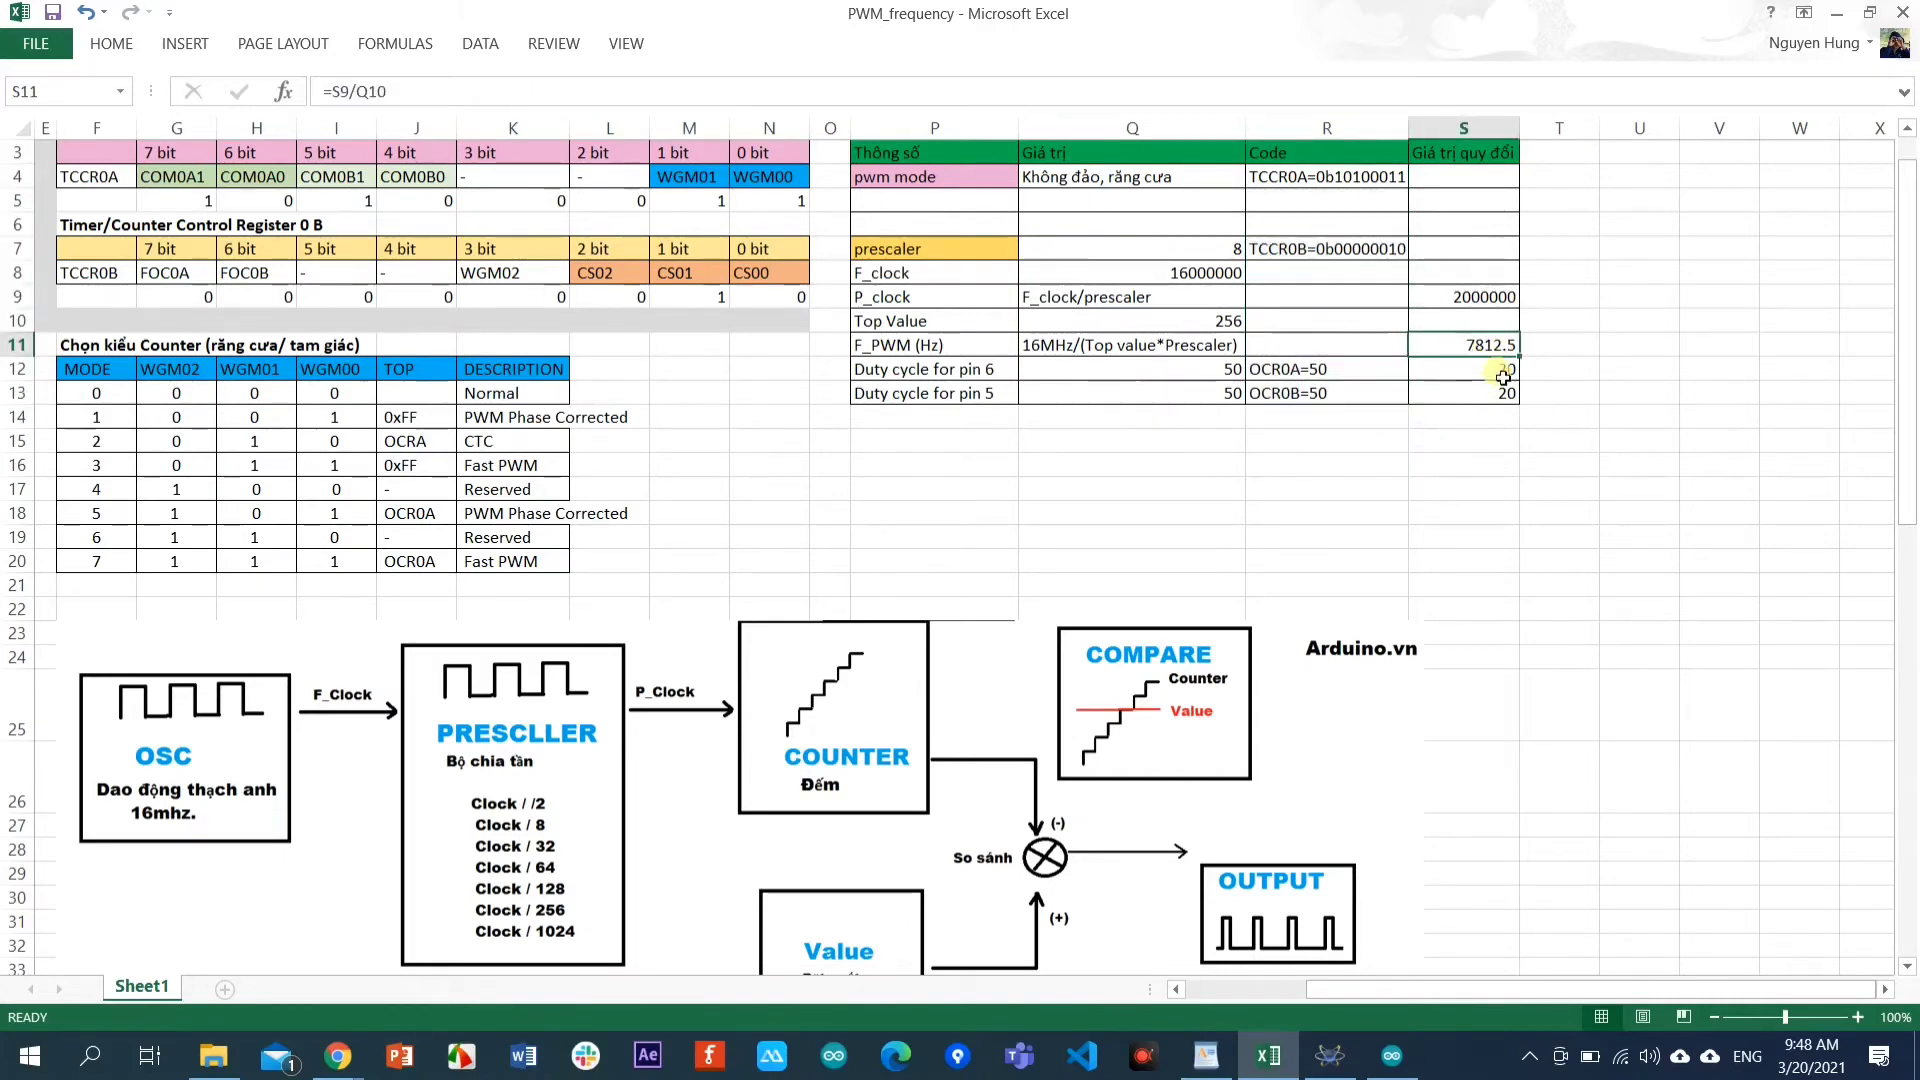
{"action": "left_click", "coordinate": [1475, 378]}
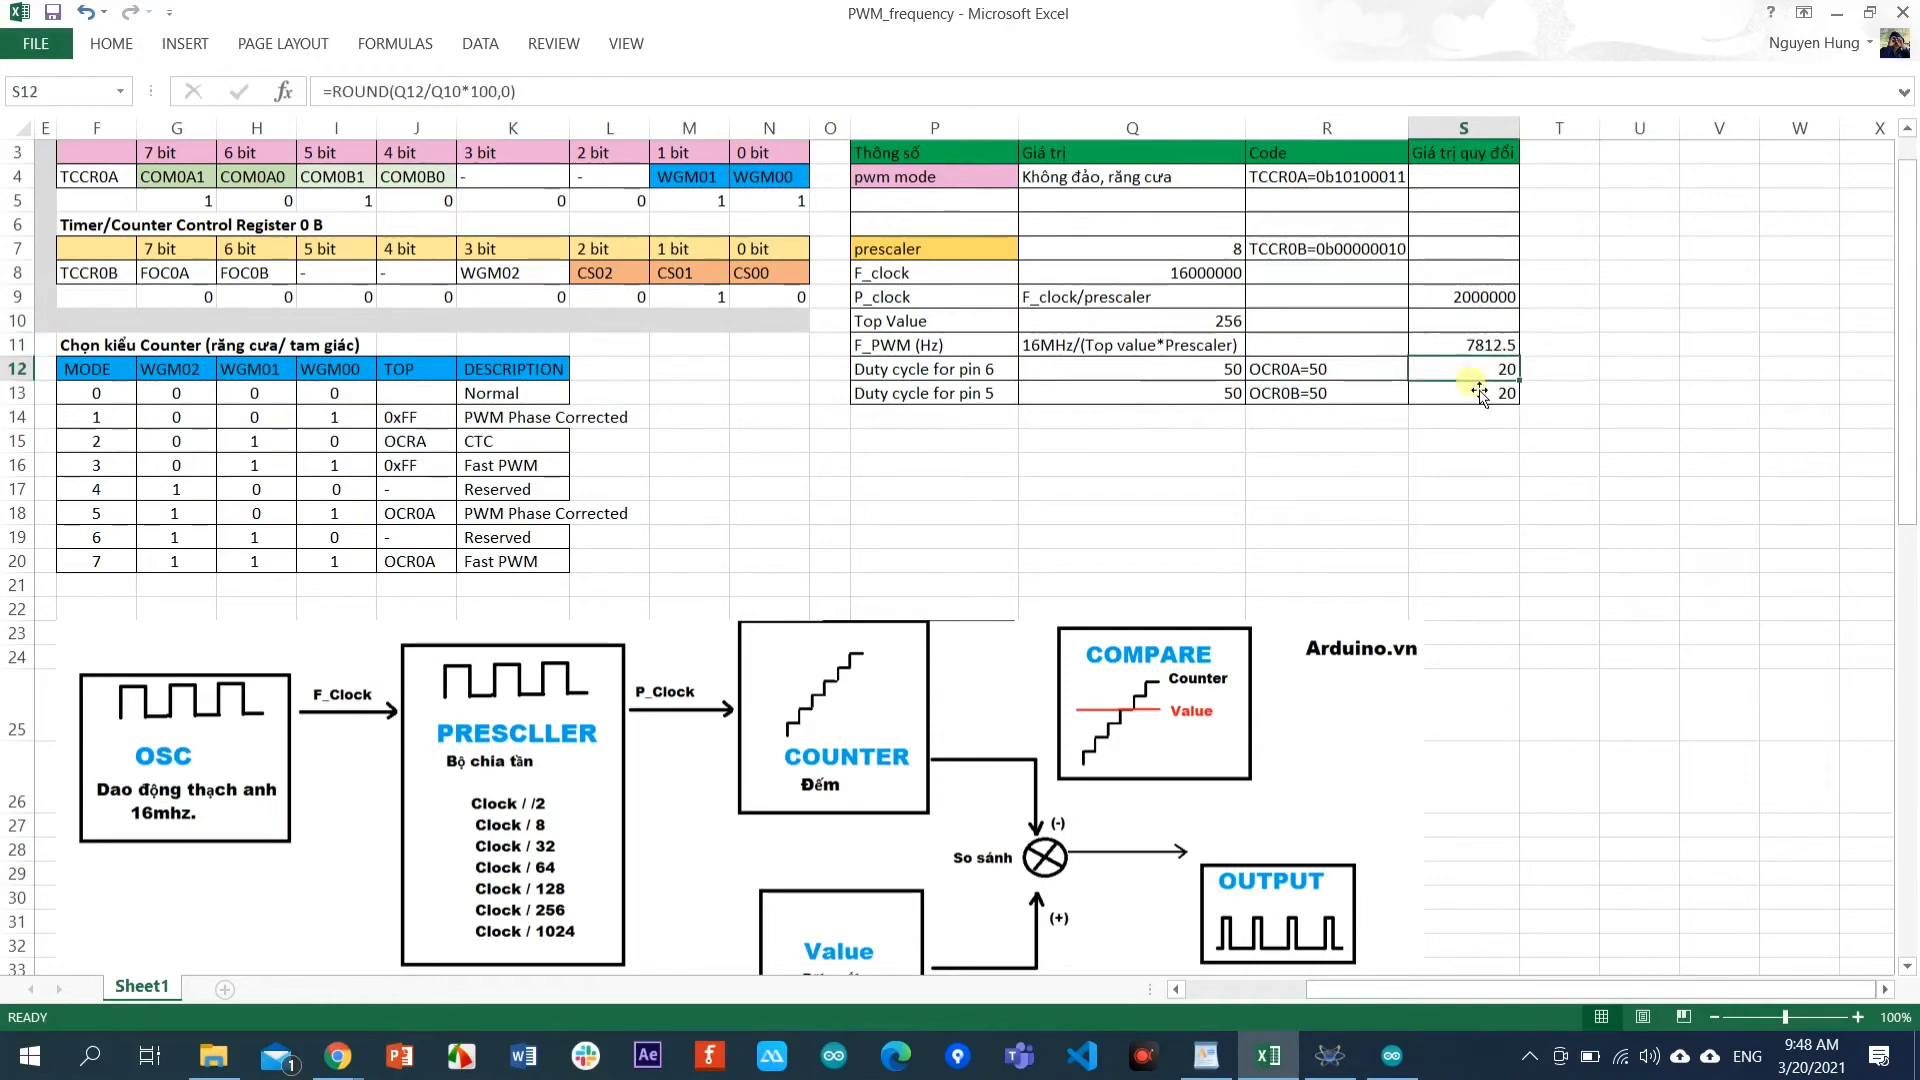
Switch to the Arduino IDE and comment out the analogWrite setup and loop code in lines 1 to 7.
{"action": "left_click", "coordinate": [1395, 1055]}
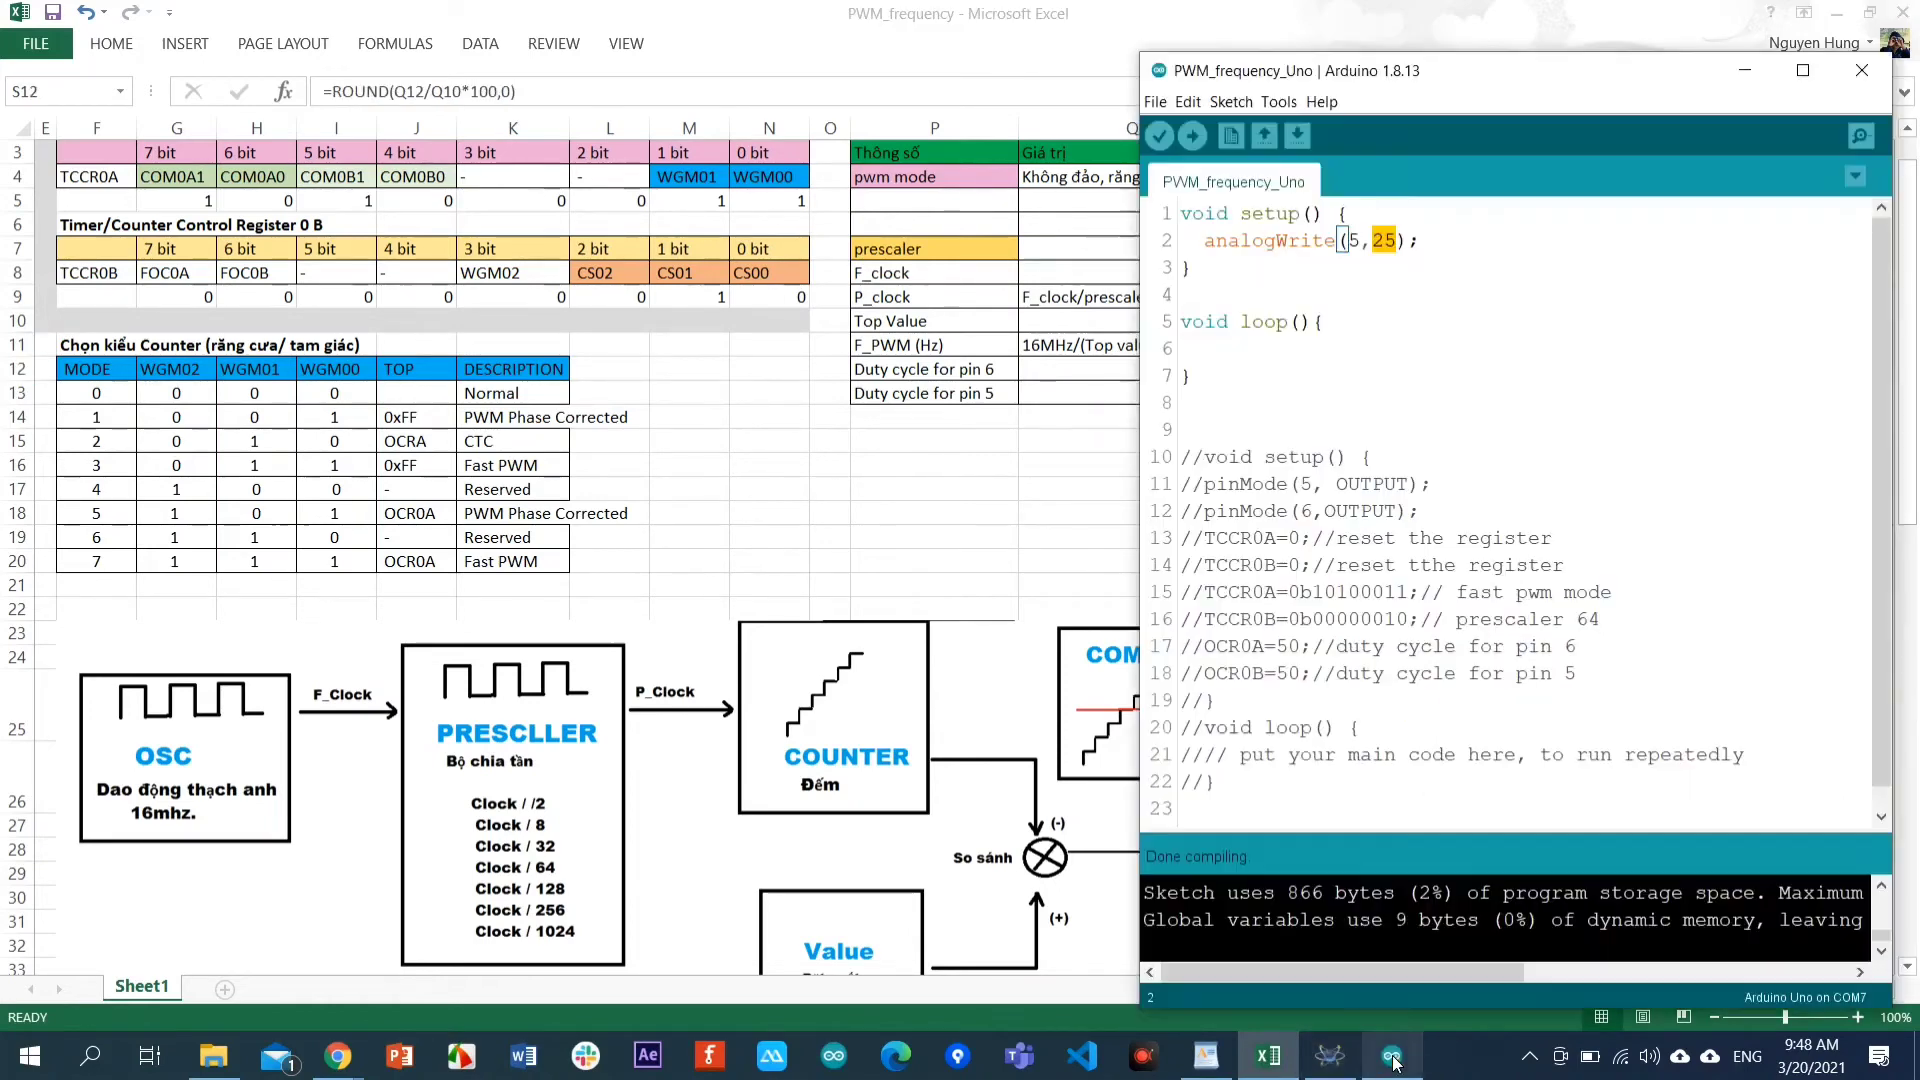
{"action": "left_click_drag", "start_coordinate": [1458, 78], "coordinate": [1380, 46]}
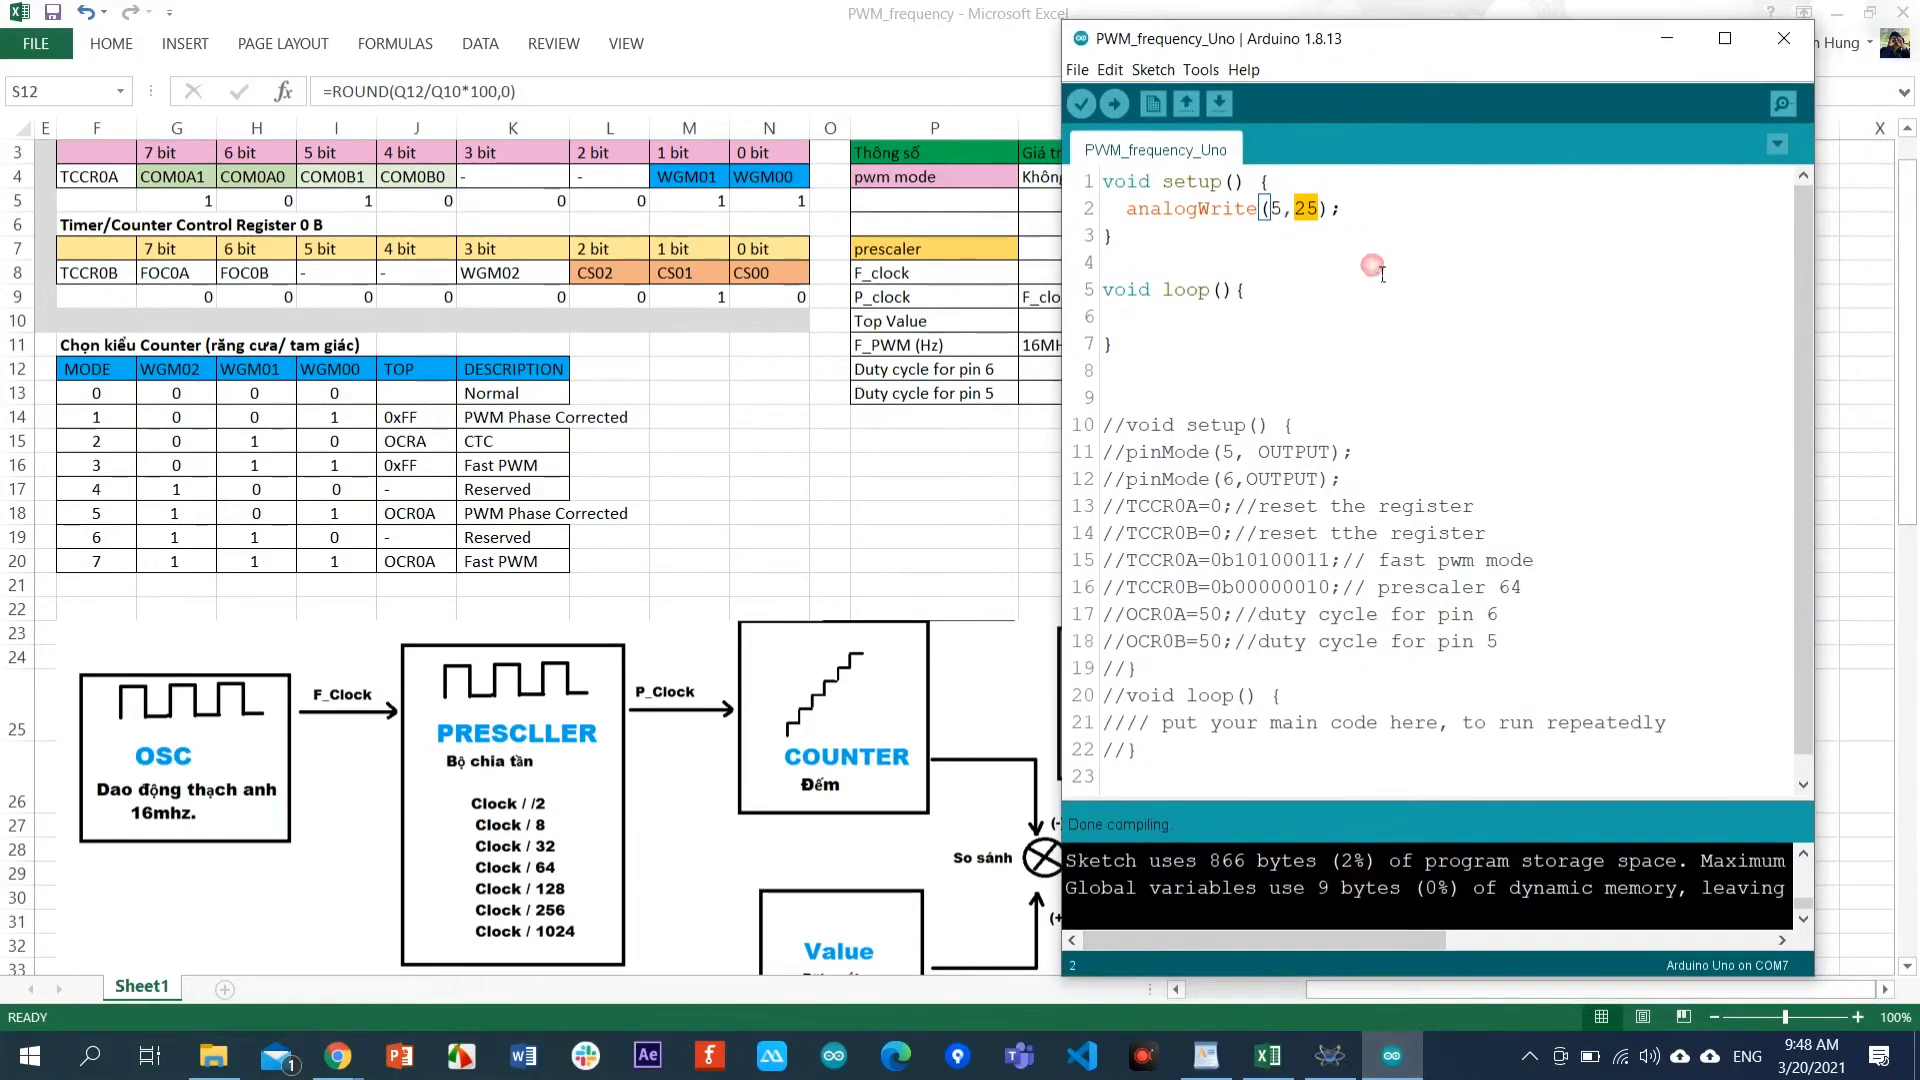
{"action": "left_click_drag", "start_coordinate": [1112, 345], "coordinate": [1082, 182]}
{"action": "key", "text": "ctrl+slash"}
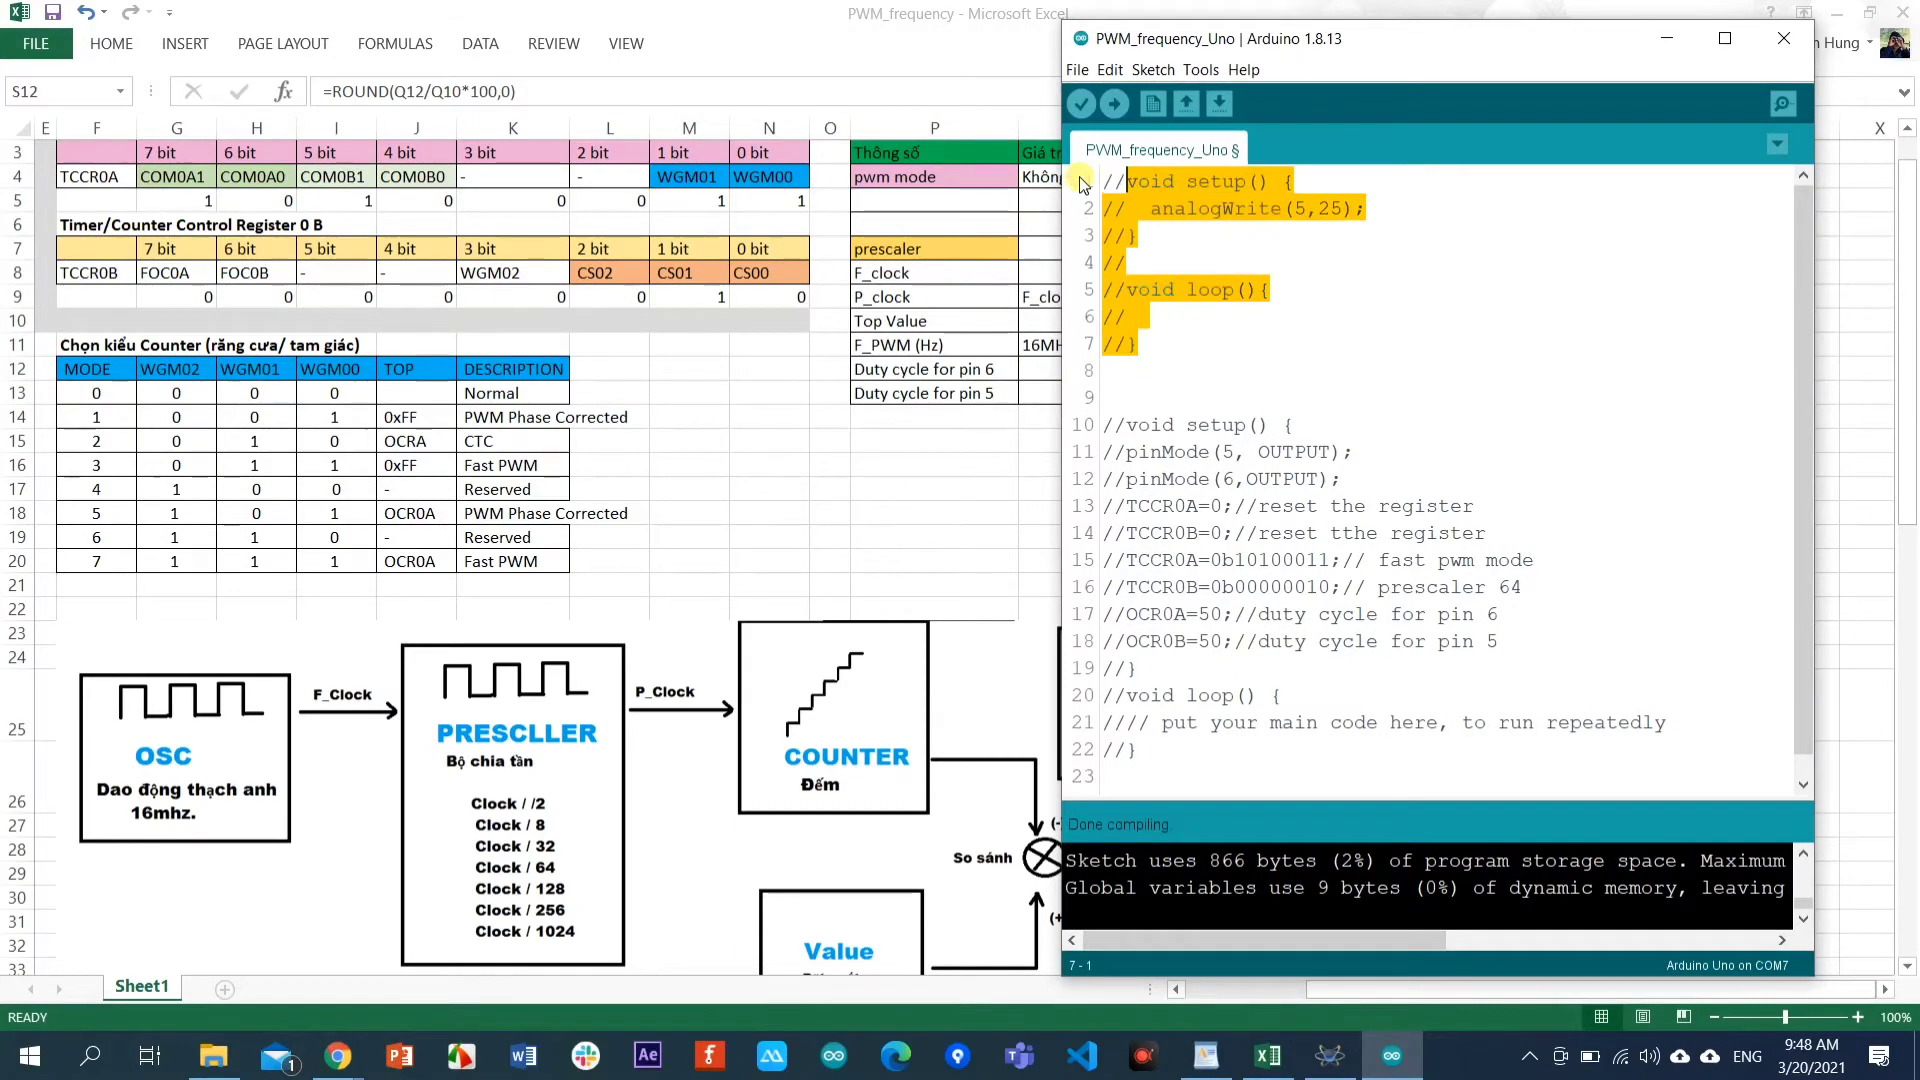
Uncomment the register-based setup and loop code in lines 10 to 22.
{"action": "left_click_drag", "start_coordinate": [1155, 760], "coordinate": [1093, 437]}
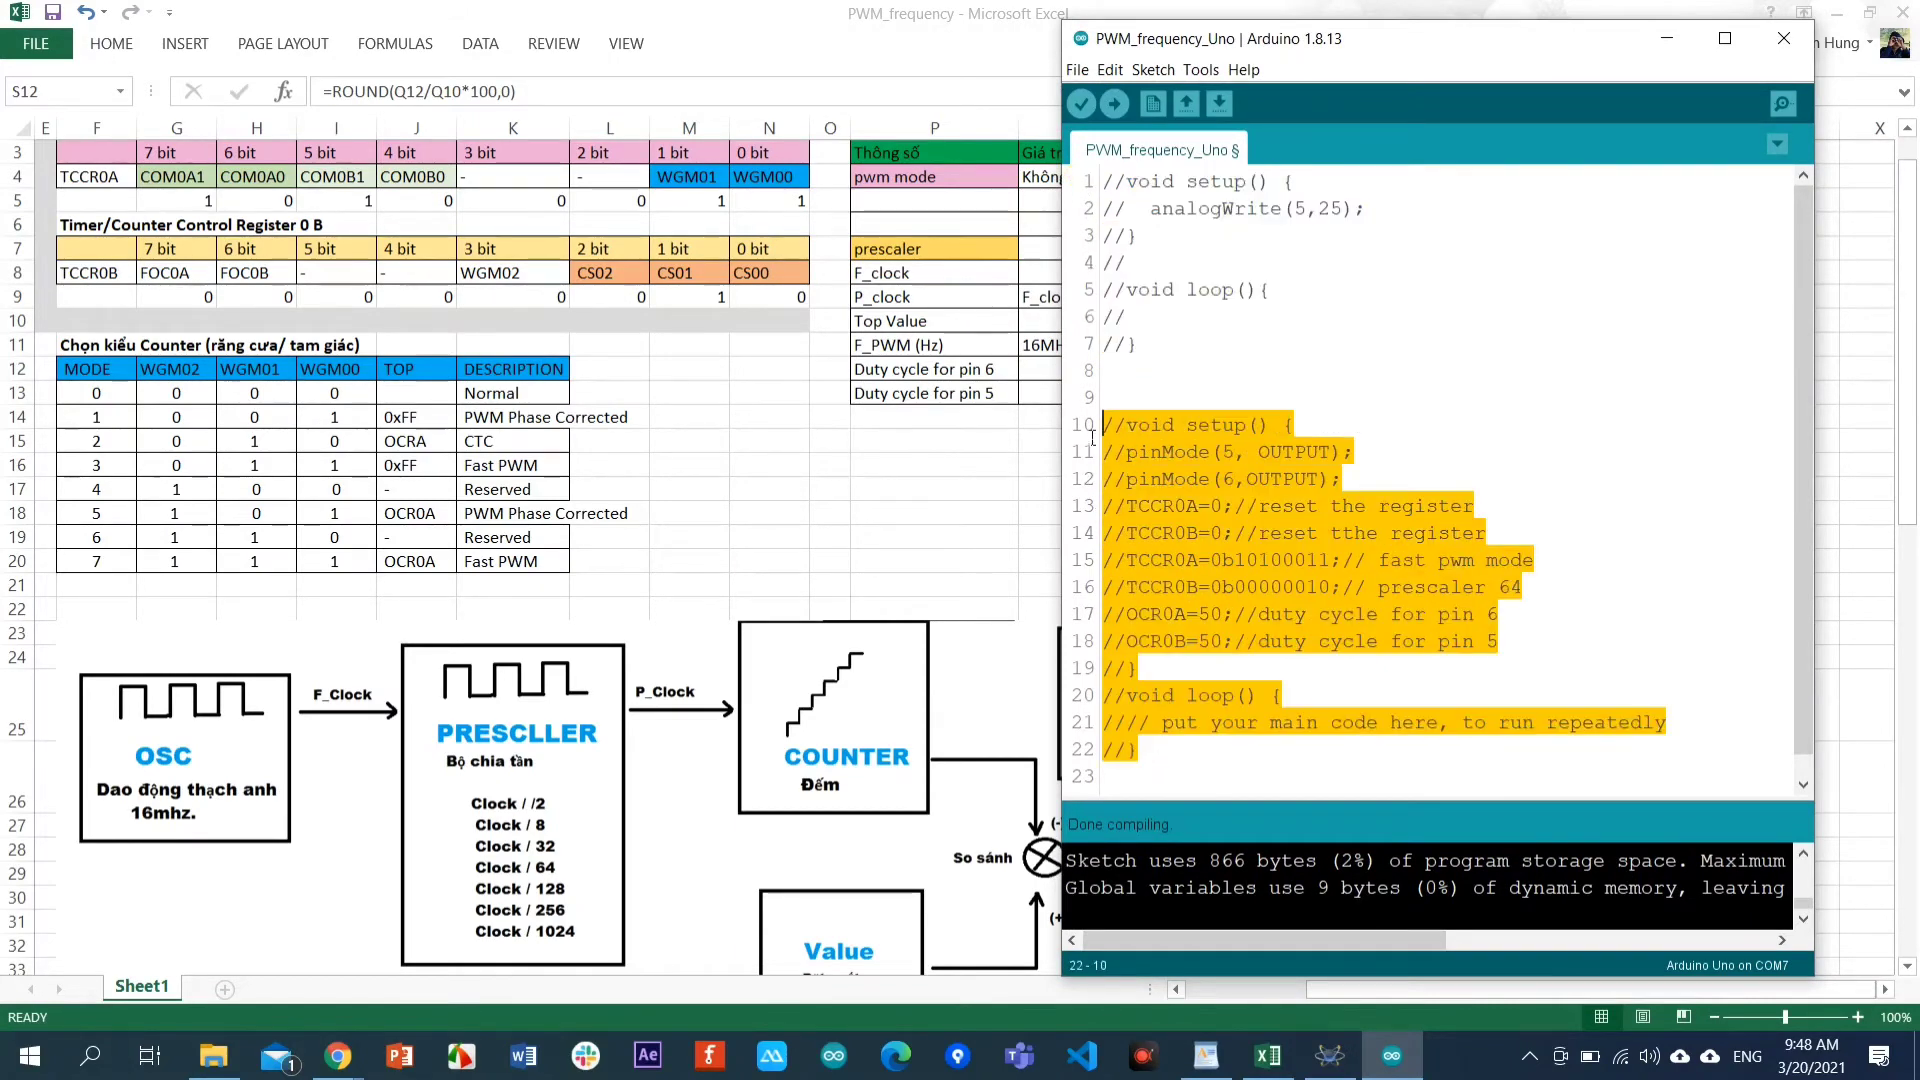
{"action": "key", "text": "ctrl+slash"}
{"action": "left_click", "coordinate": [1392, 415]}
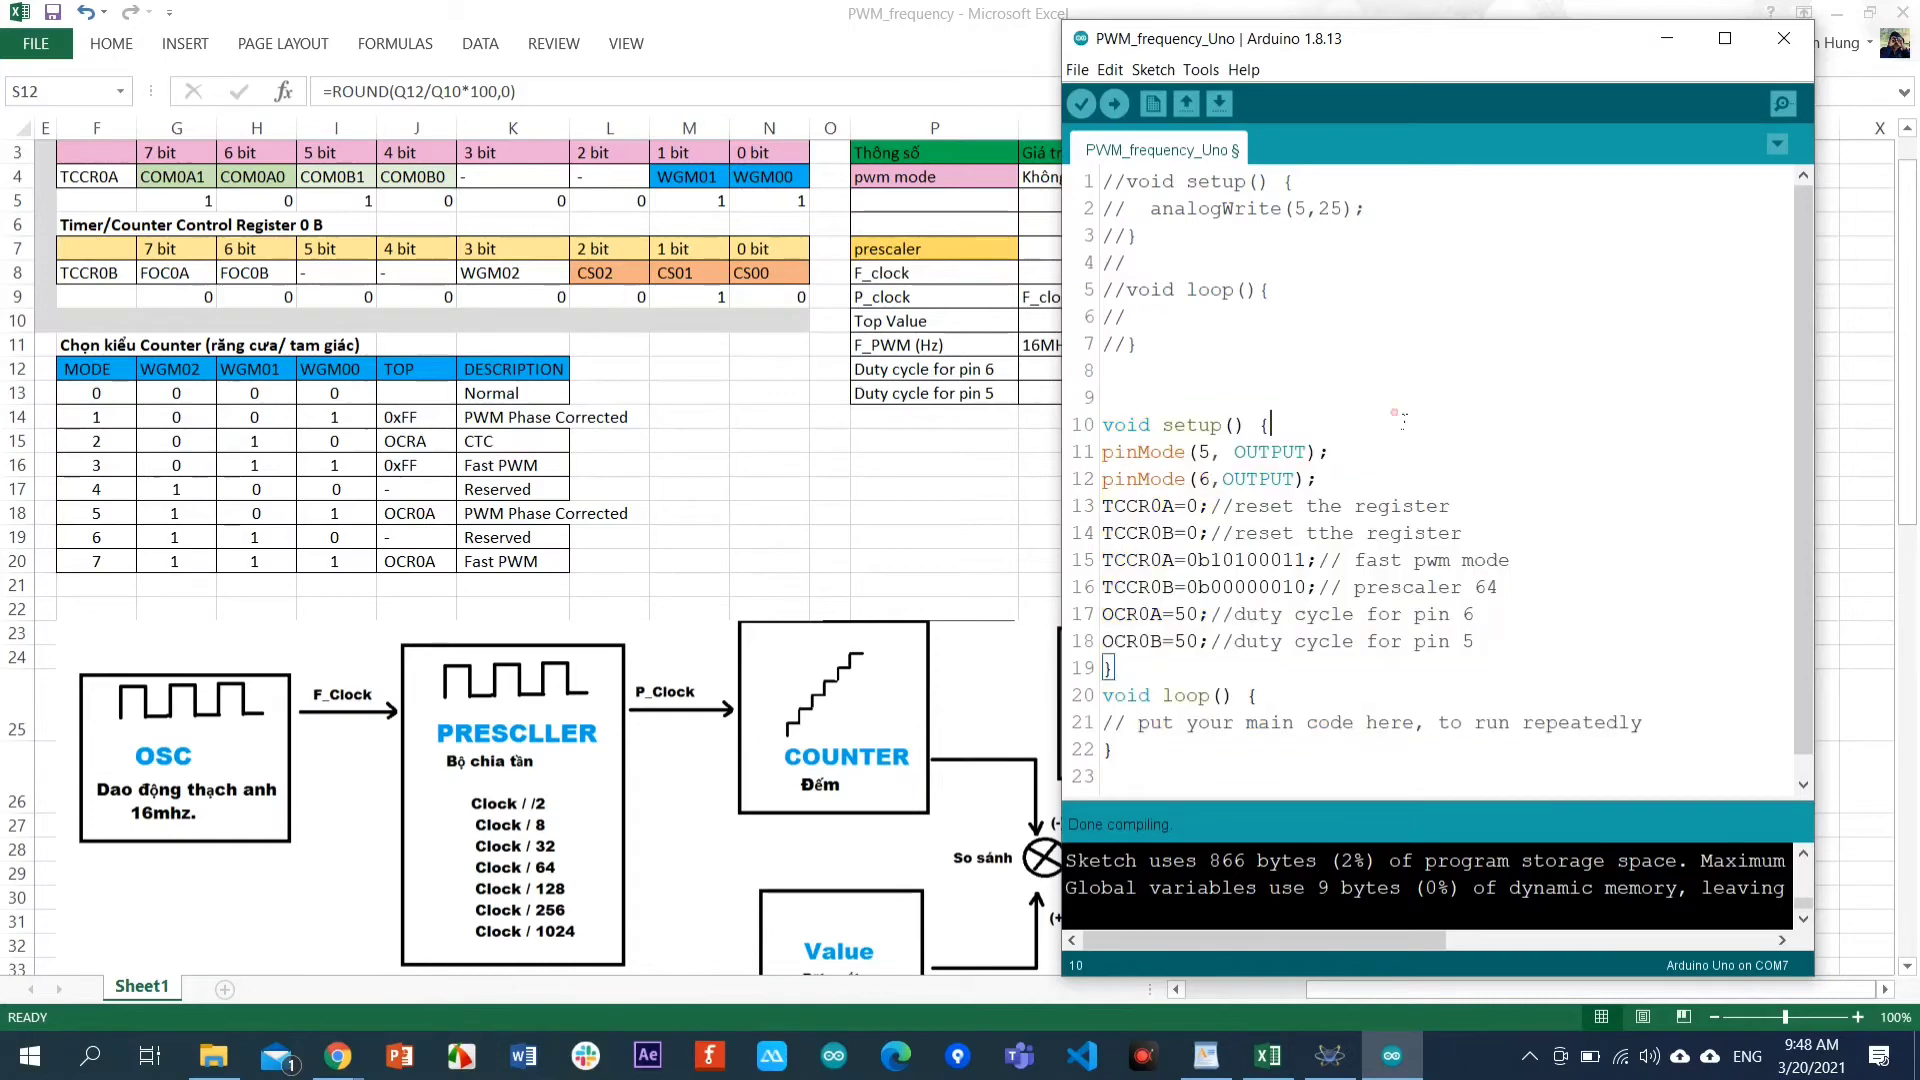
Examine the register reset lines and compare the TCCR0A fast PWM line with the code column of the Excel table.
{"action": "scroll", "coordinate": [1390, 400], "scroll_direction": "down", "scroll_amount": 1}
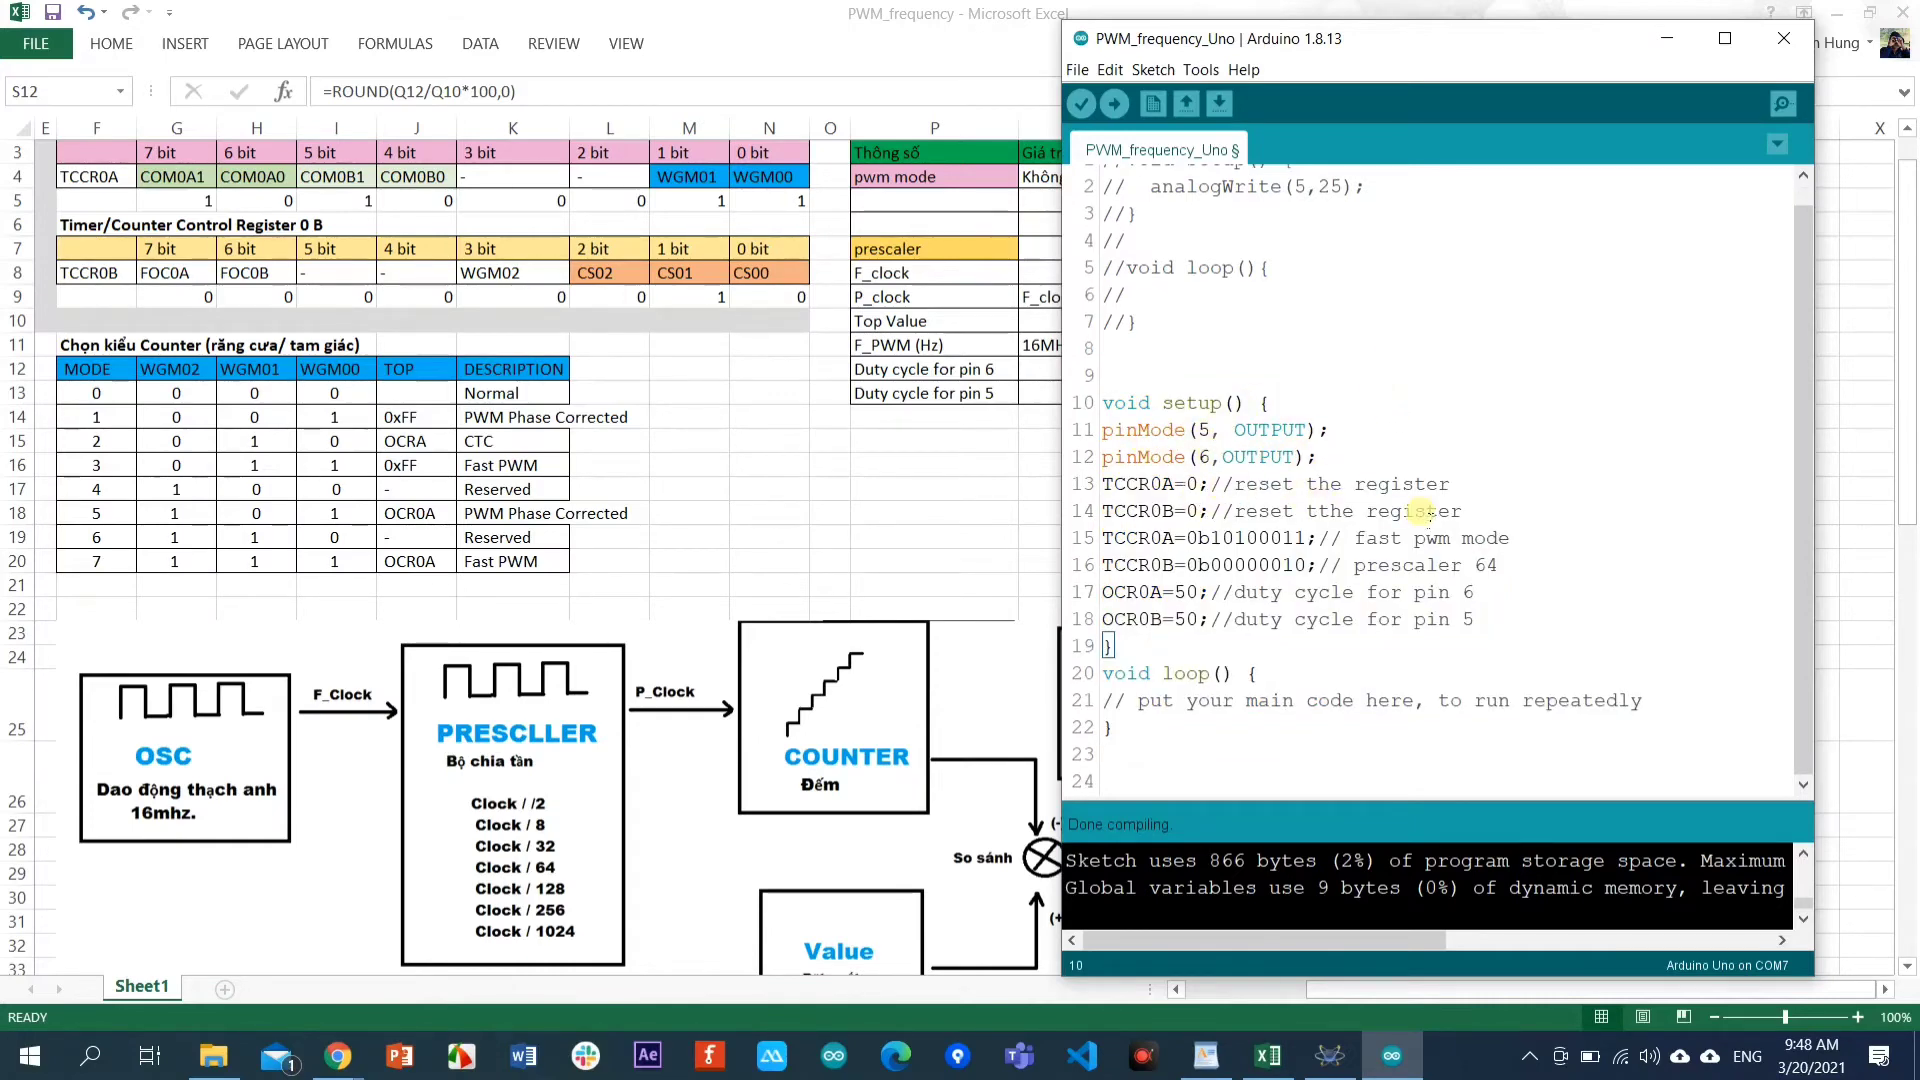
{"action": "left_click_drag", "start_coordinate": [1462, 512], "coordinate": [1104, 486]}
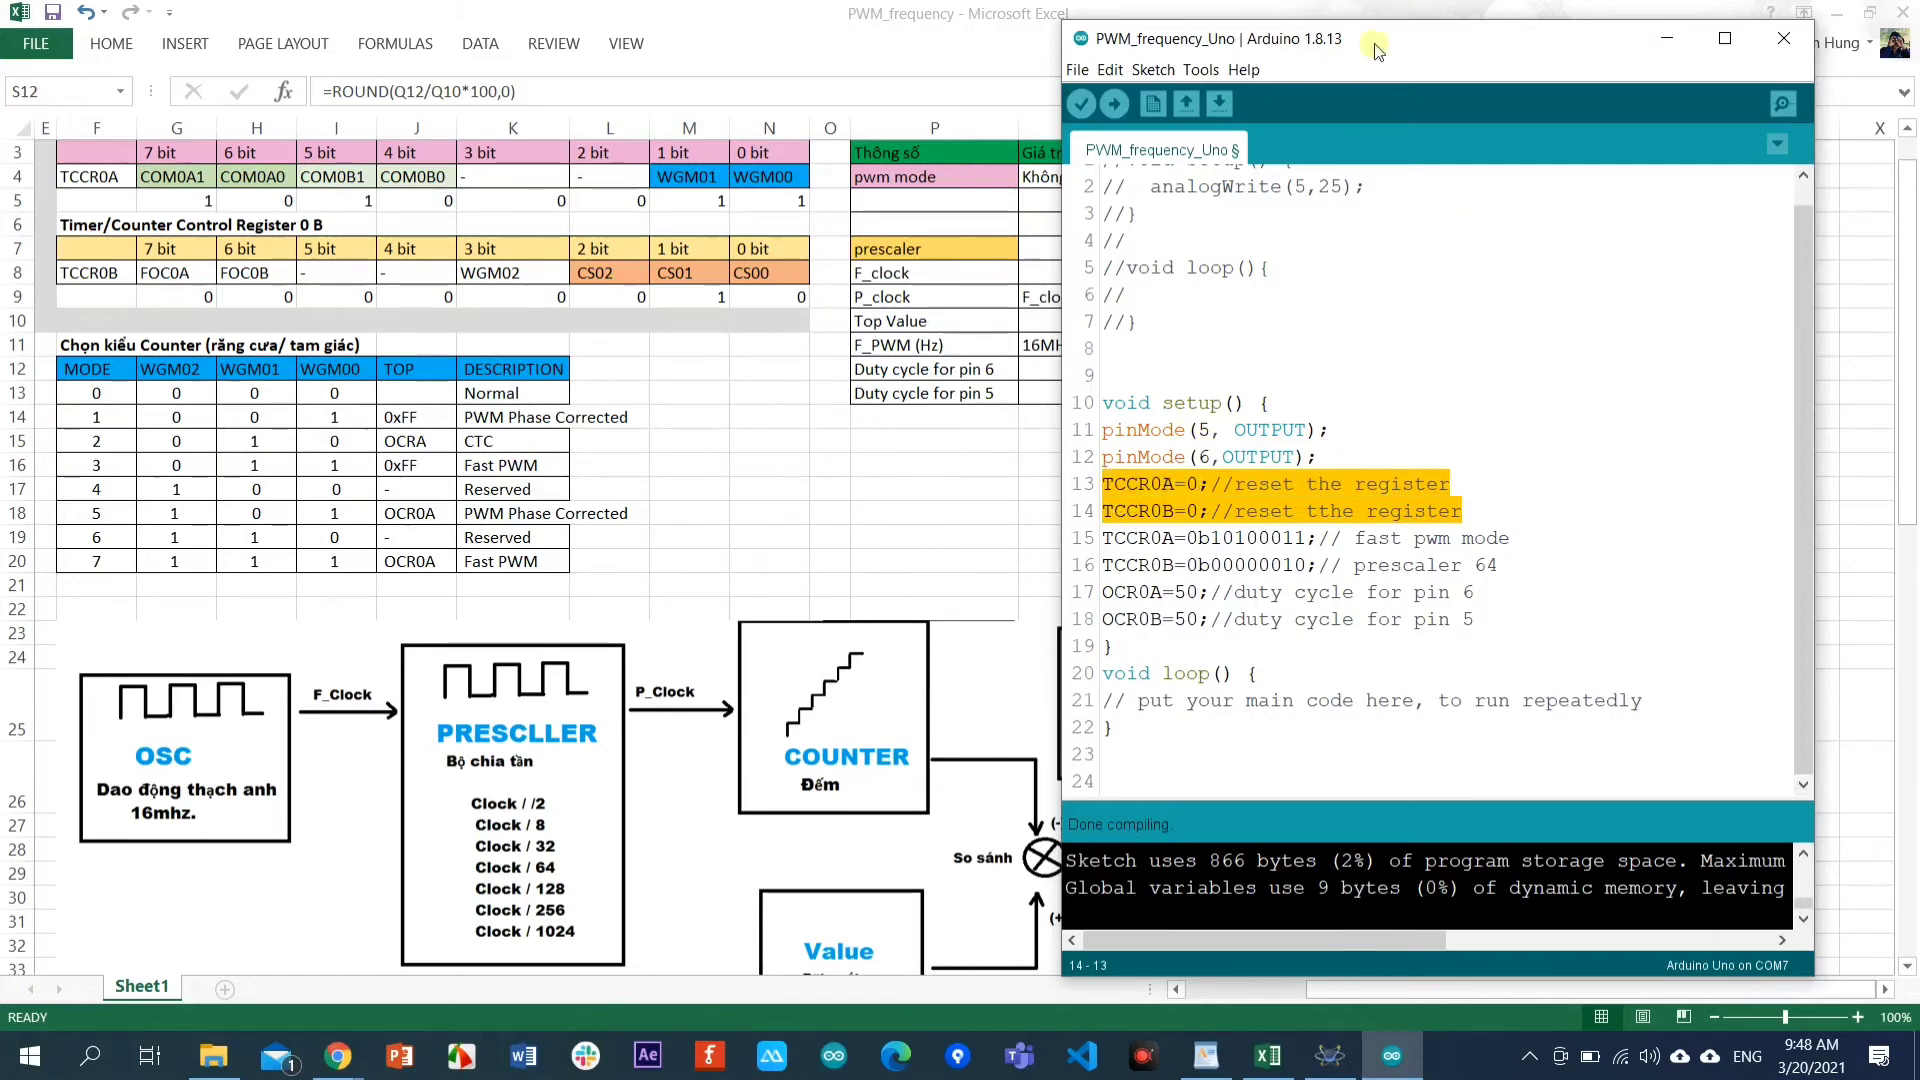
{"action": "left_click_drag", "start_coordinate": [1376, 44], "coordinate": [413, 17]}
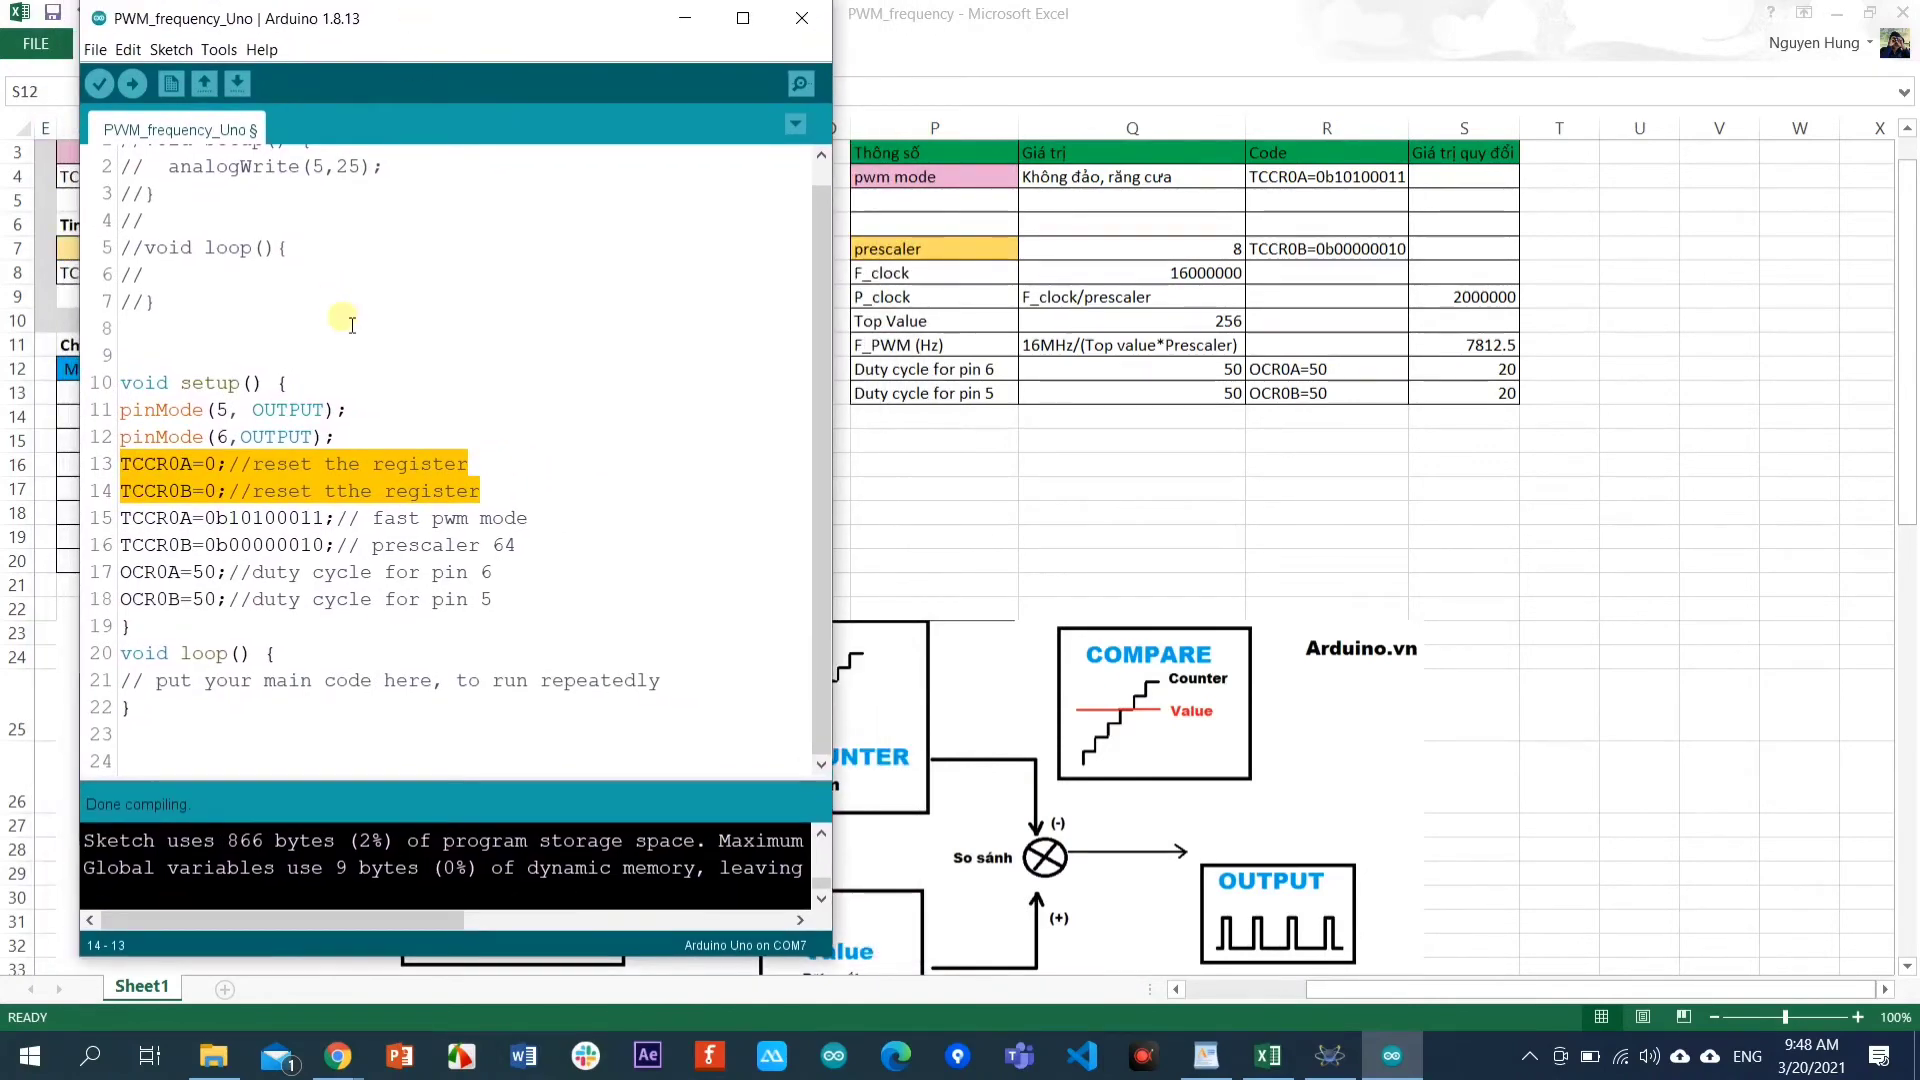
{"action": "left_click", "coordinate": [552, 529]}
{"action": "left_click_drag", "start_coordinate": [552, 529], "coordinate": [144, 527]}
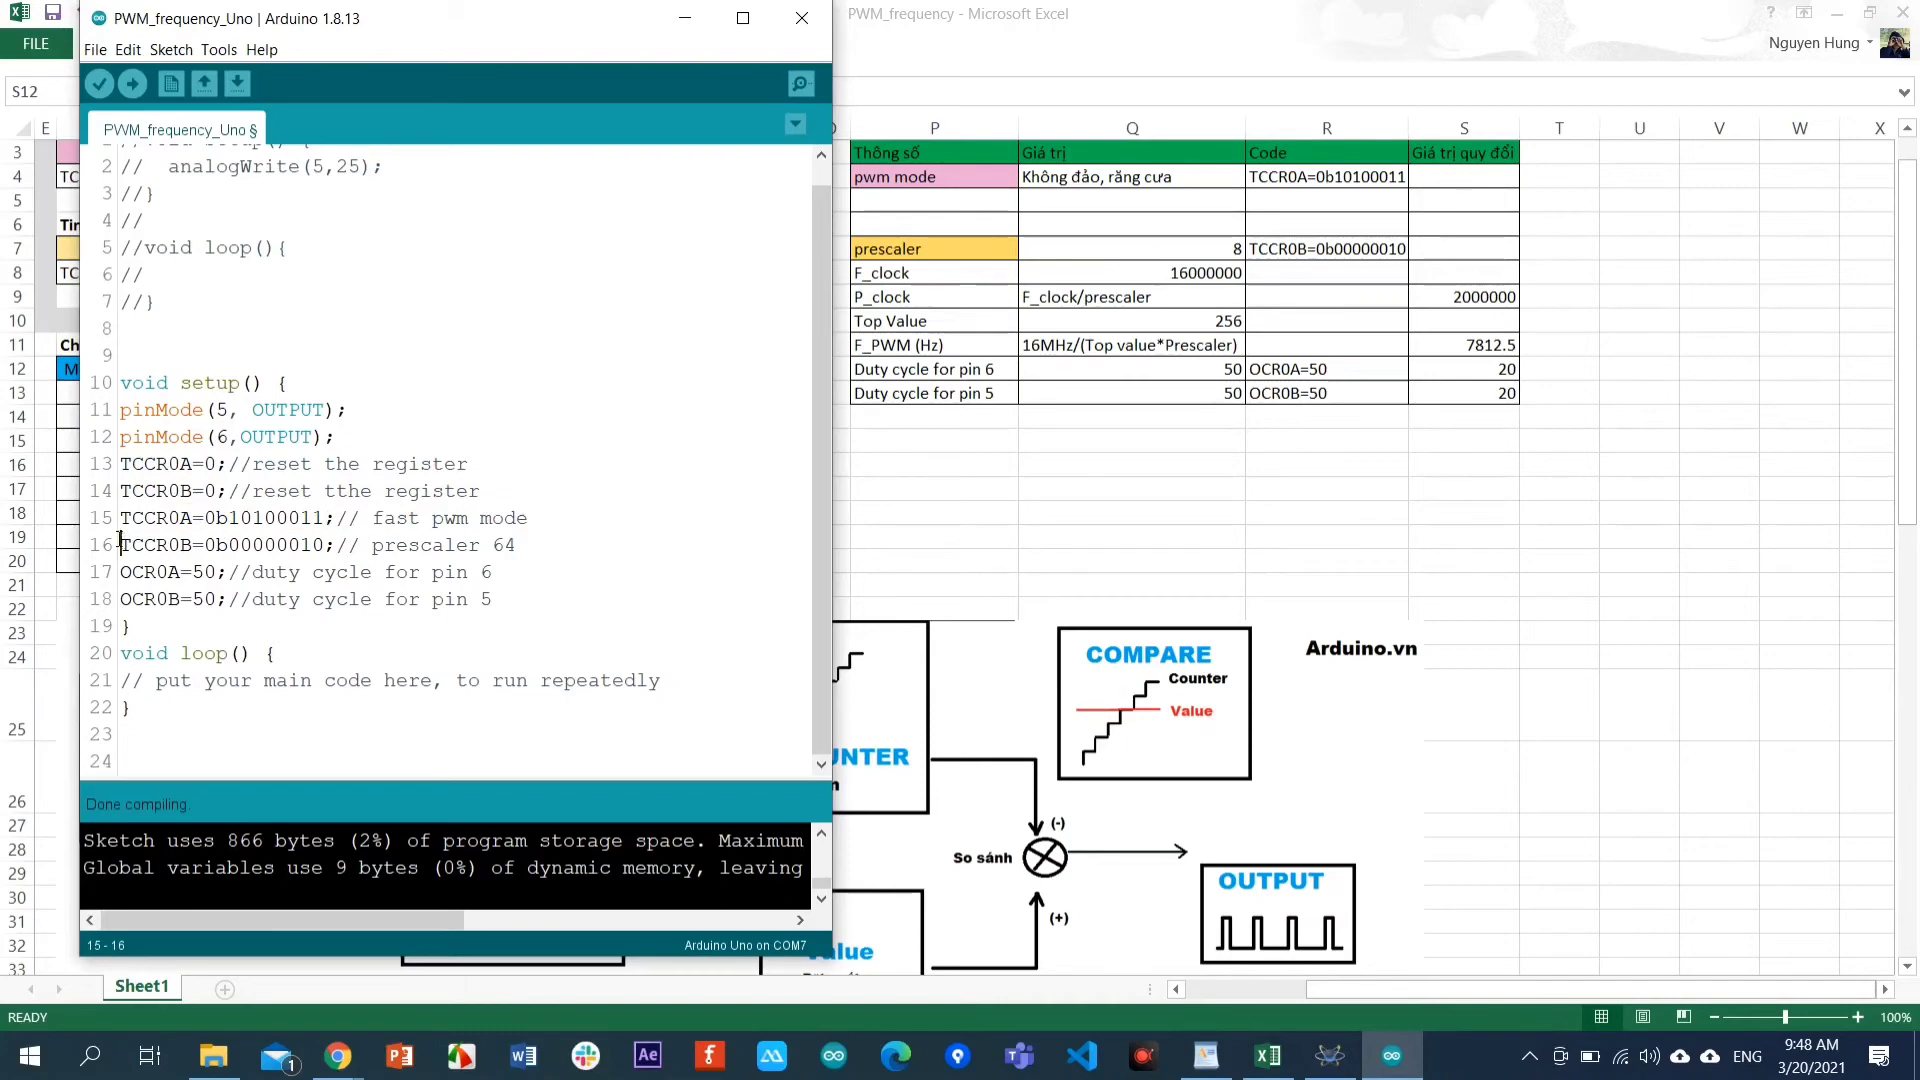
{"action": "left_click", "coordinate": [110, 527]}
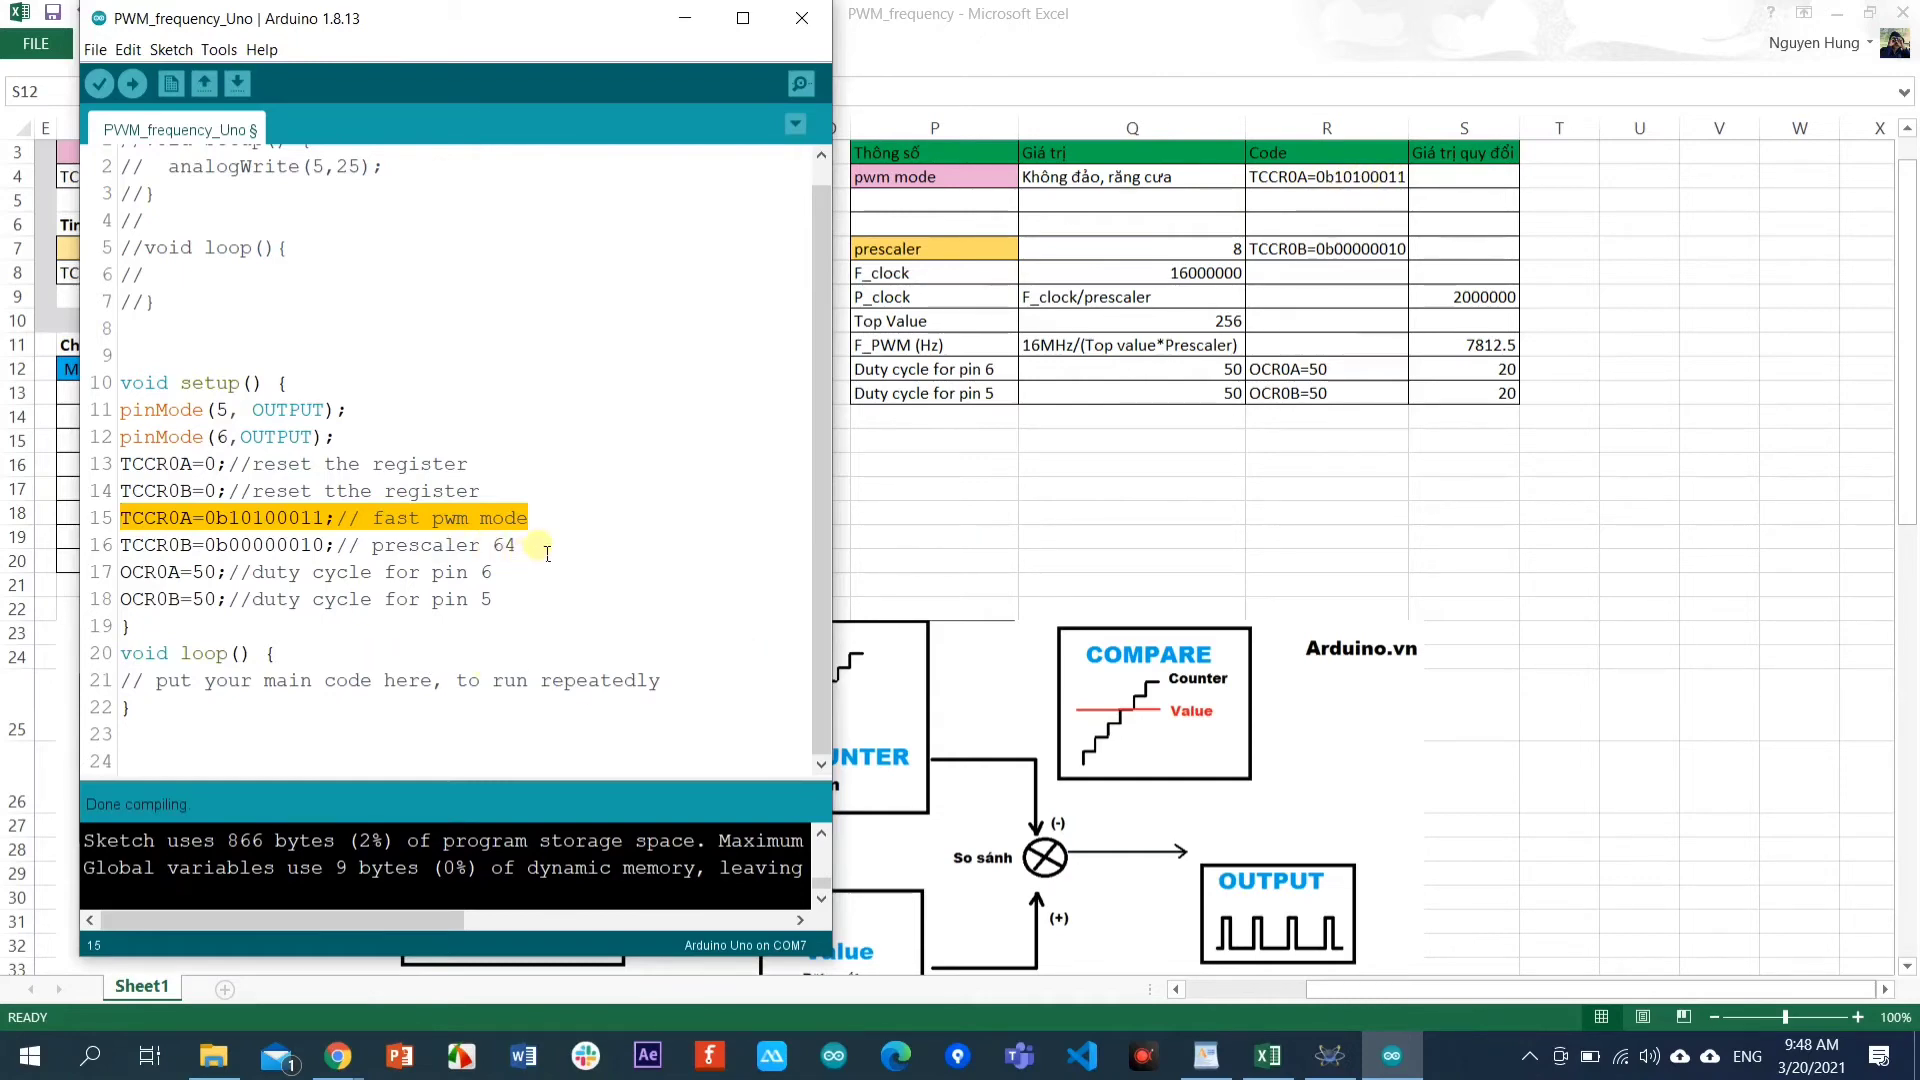
Change the comment on the TCCR0B line to "prescaler 8" and save the sketch.
{"action": "left_click_drag", "start_coordinate": [530, 545], "coordinate": [141, 566]}
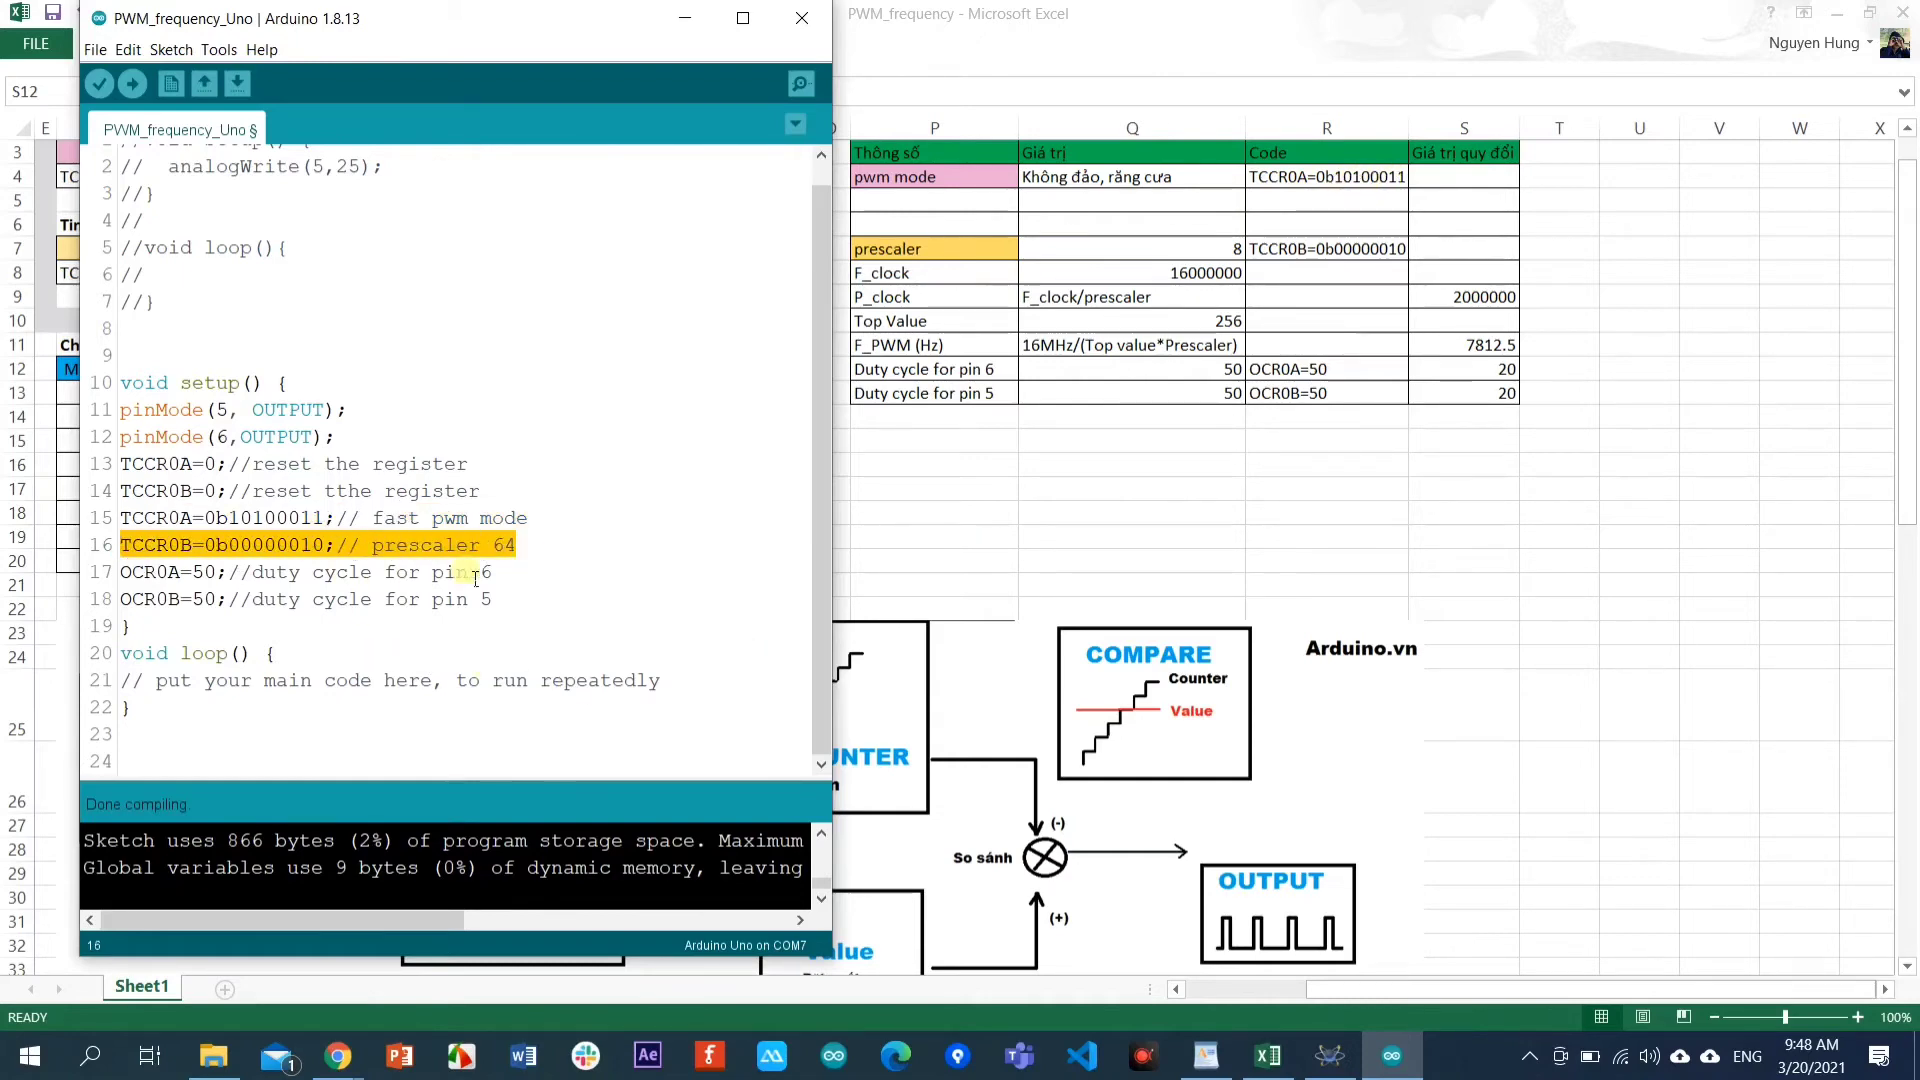
{"action": "left_click", "coordinate": [541, 552]}
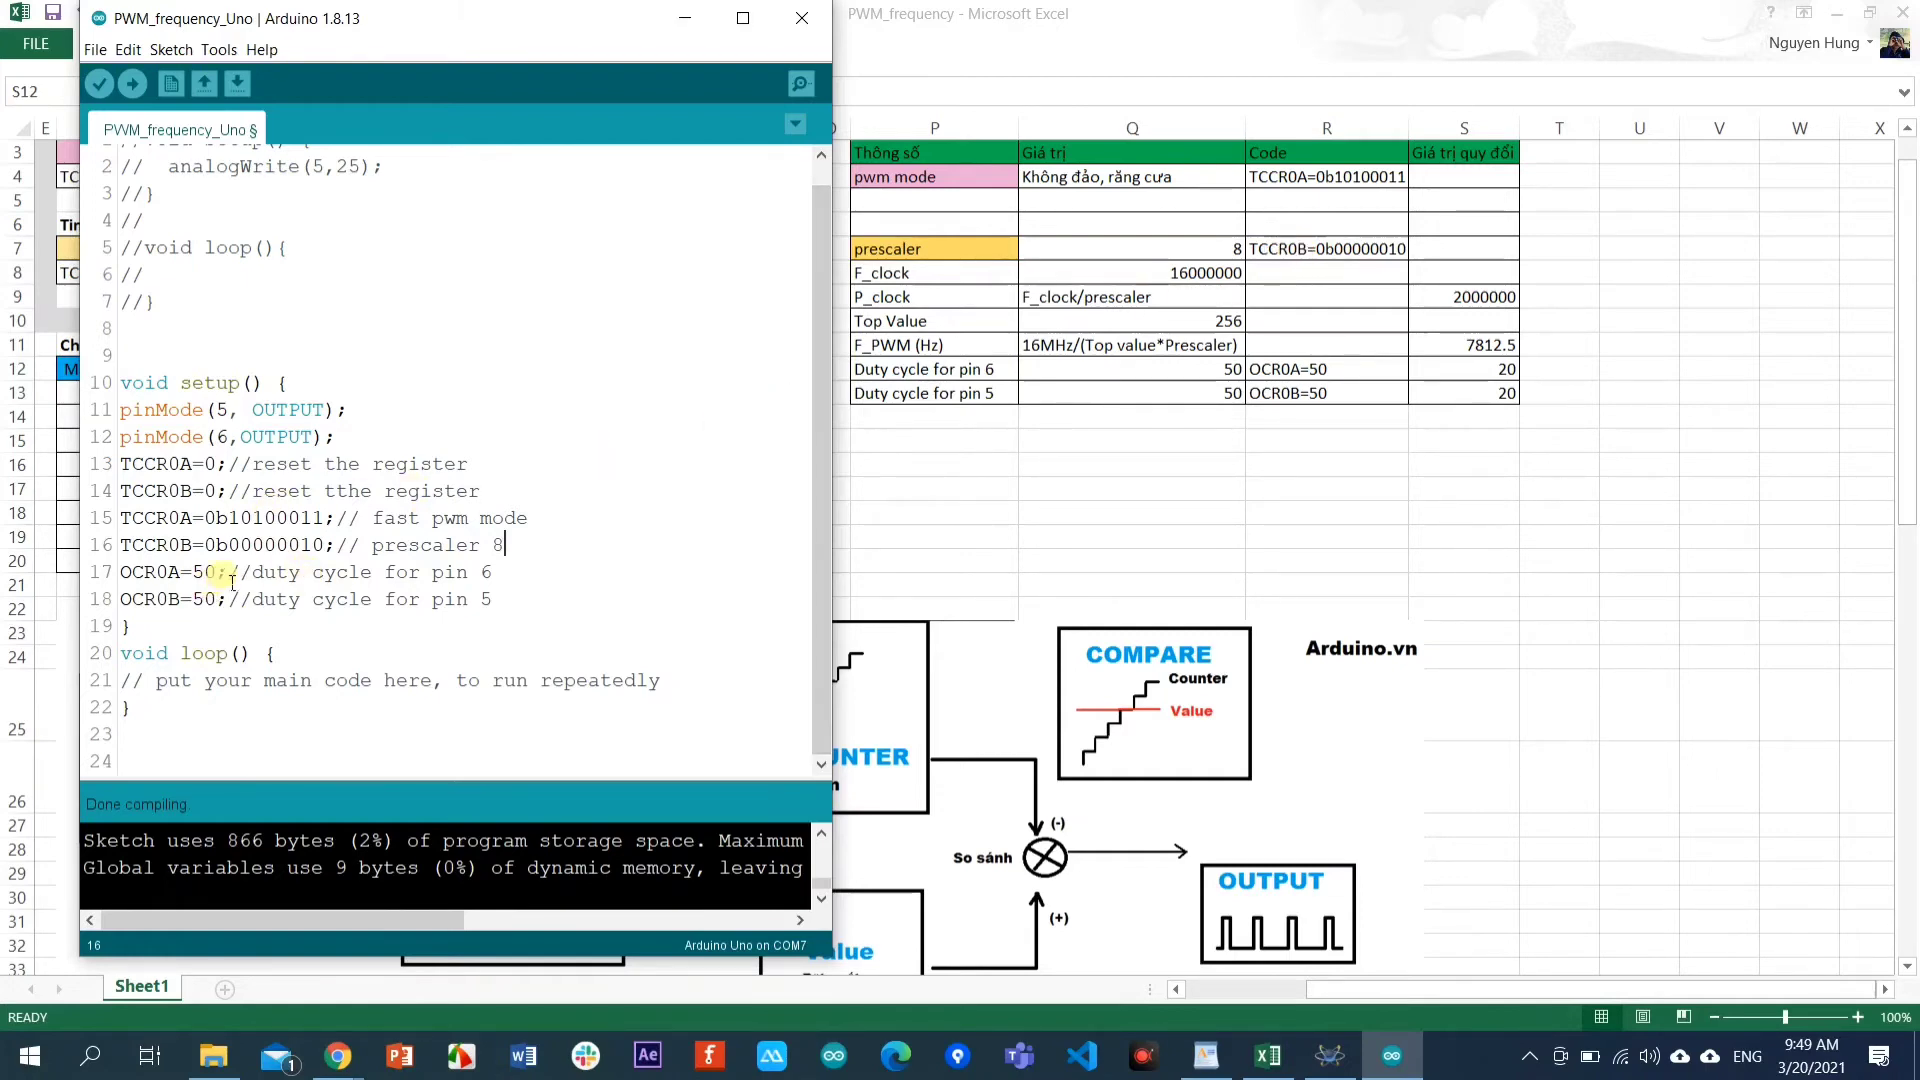
{"action": "left_click", "coordinate": [506, 575]}
{"action": "left_click", "coordinate": [310, 656]}
{"action": "key", "text": "ctrl+s"}
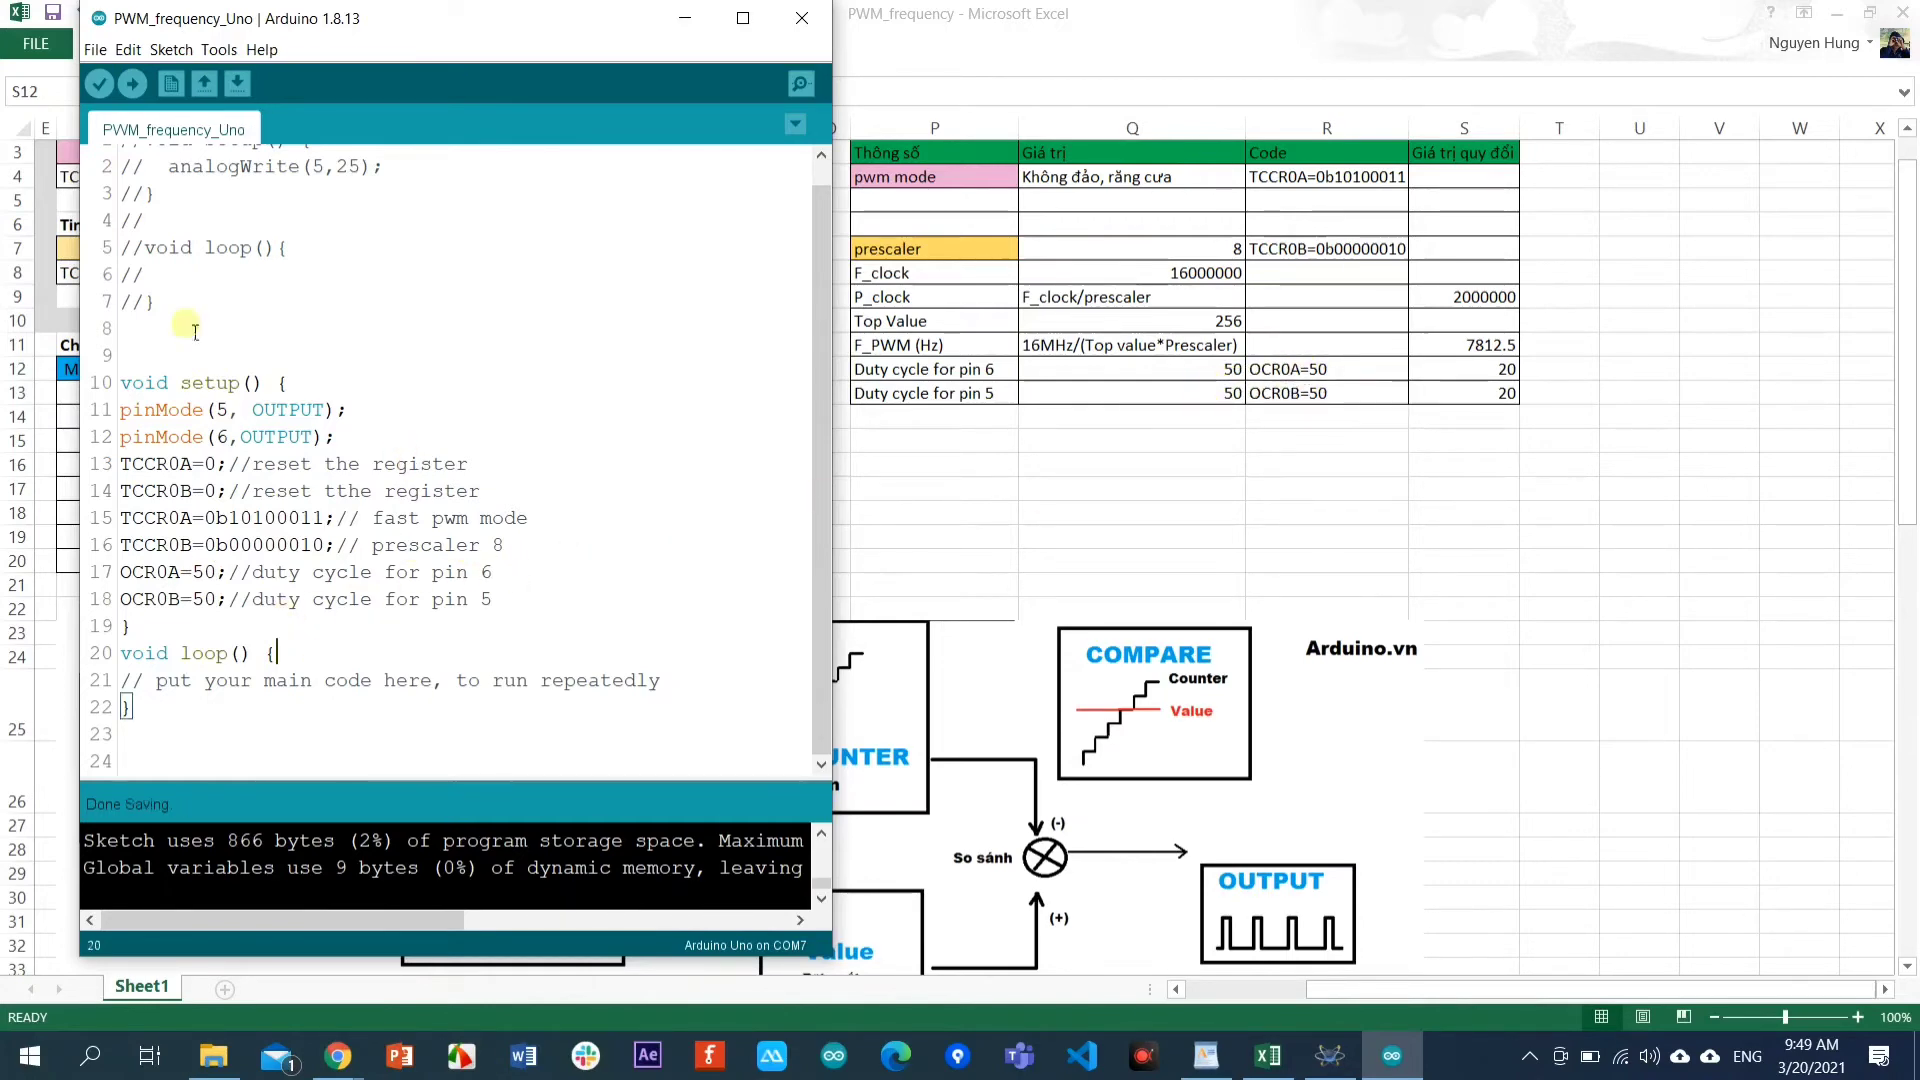
Export the sketch's compiled binary and switch to the PWM_frequency_simu schematic in Proteus.
{"action": "left_click", "coordinate": [171, 50]}
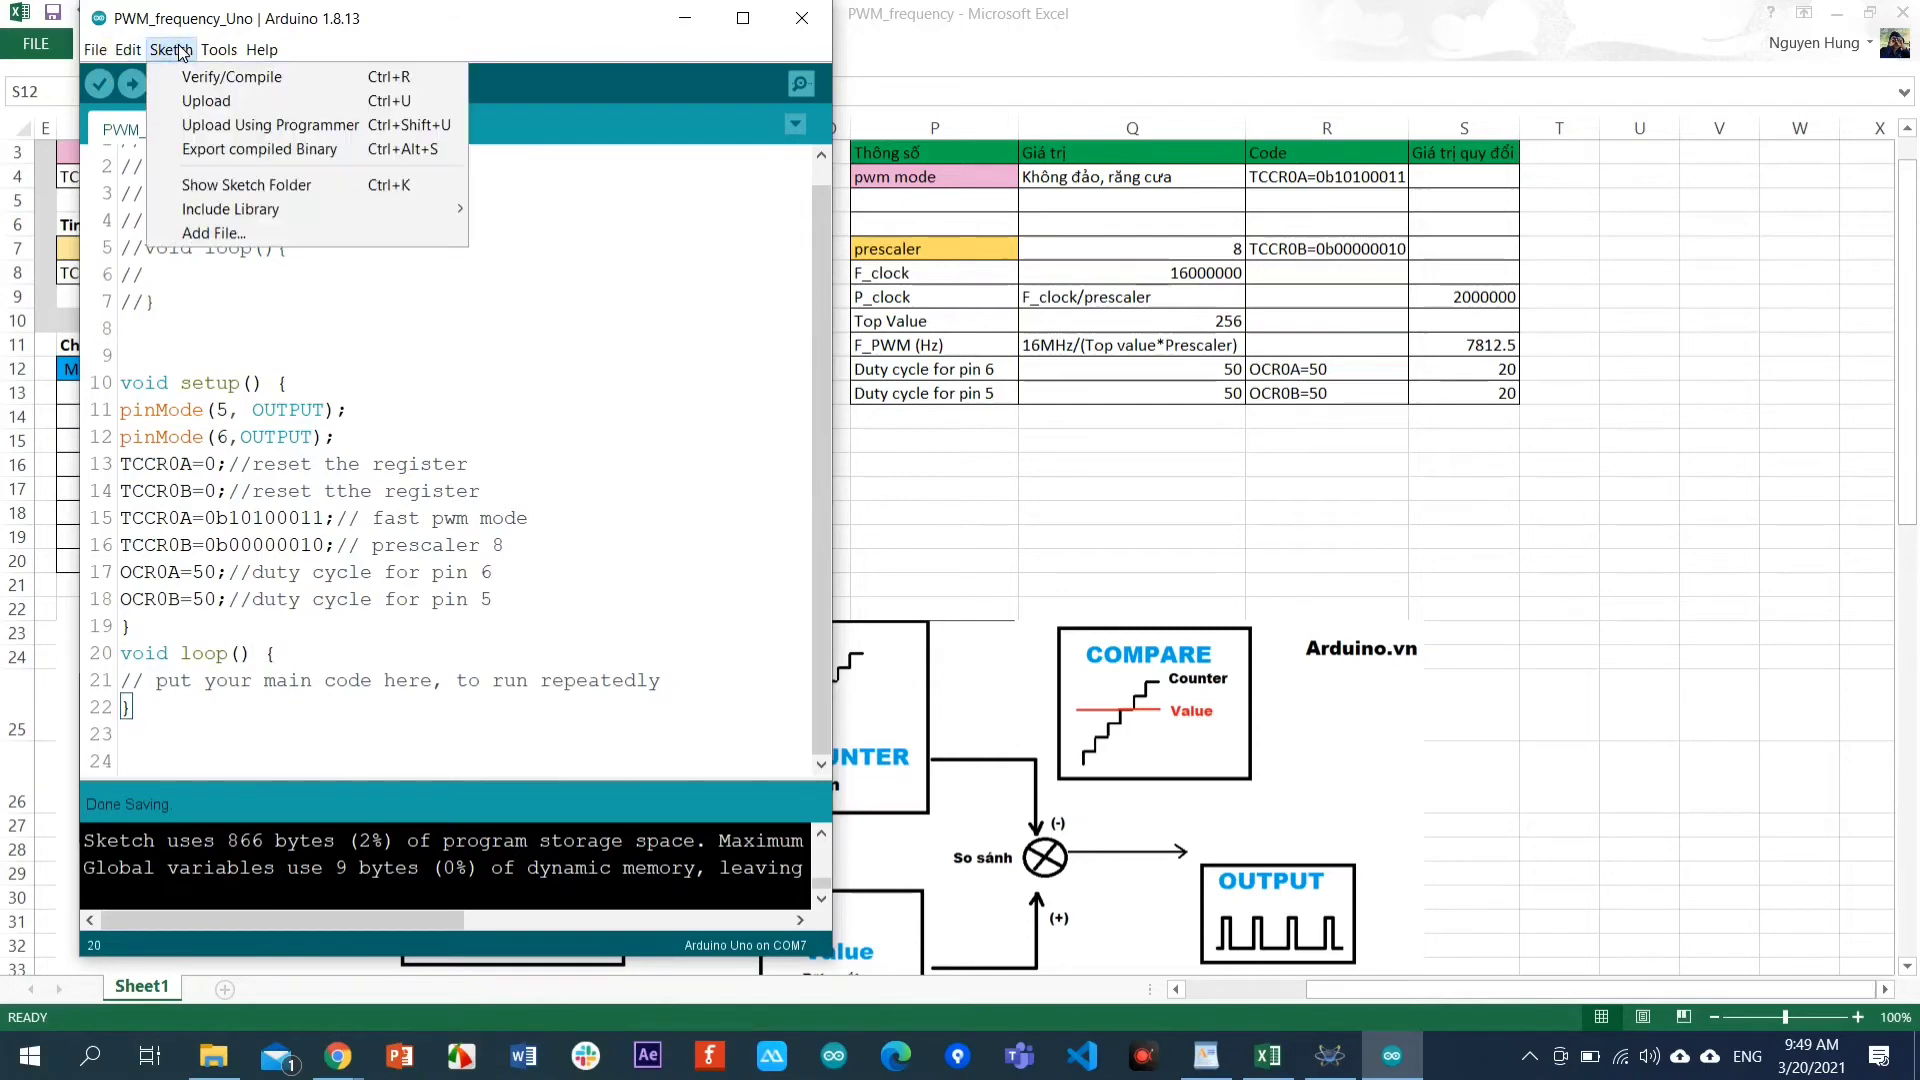
{"action": "left_click", "coordinate": [255, 149]}
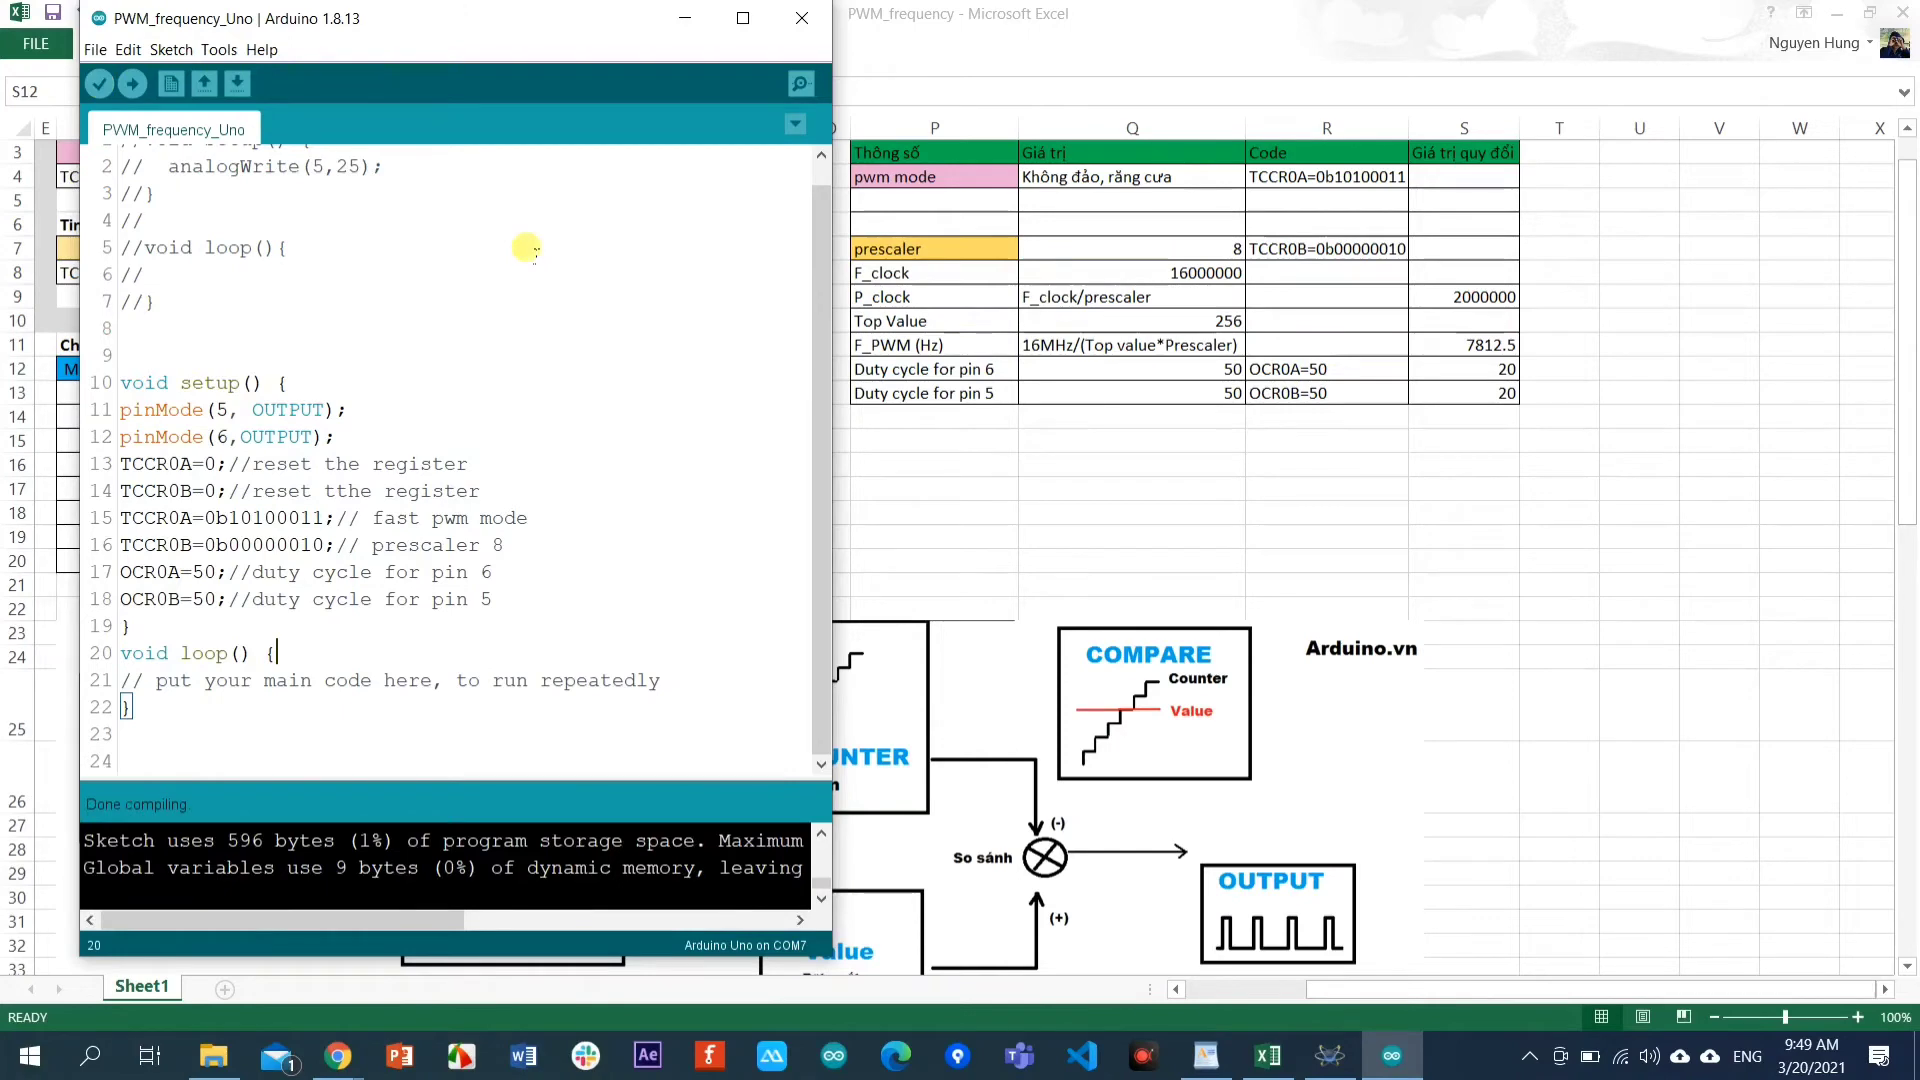
{"action": "left_click", "coordinate": [1337, 1065]}
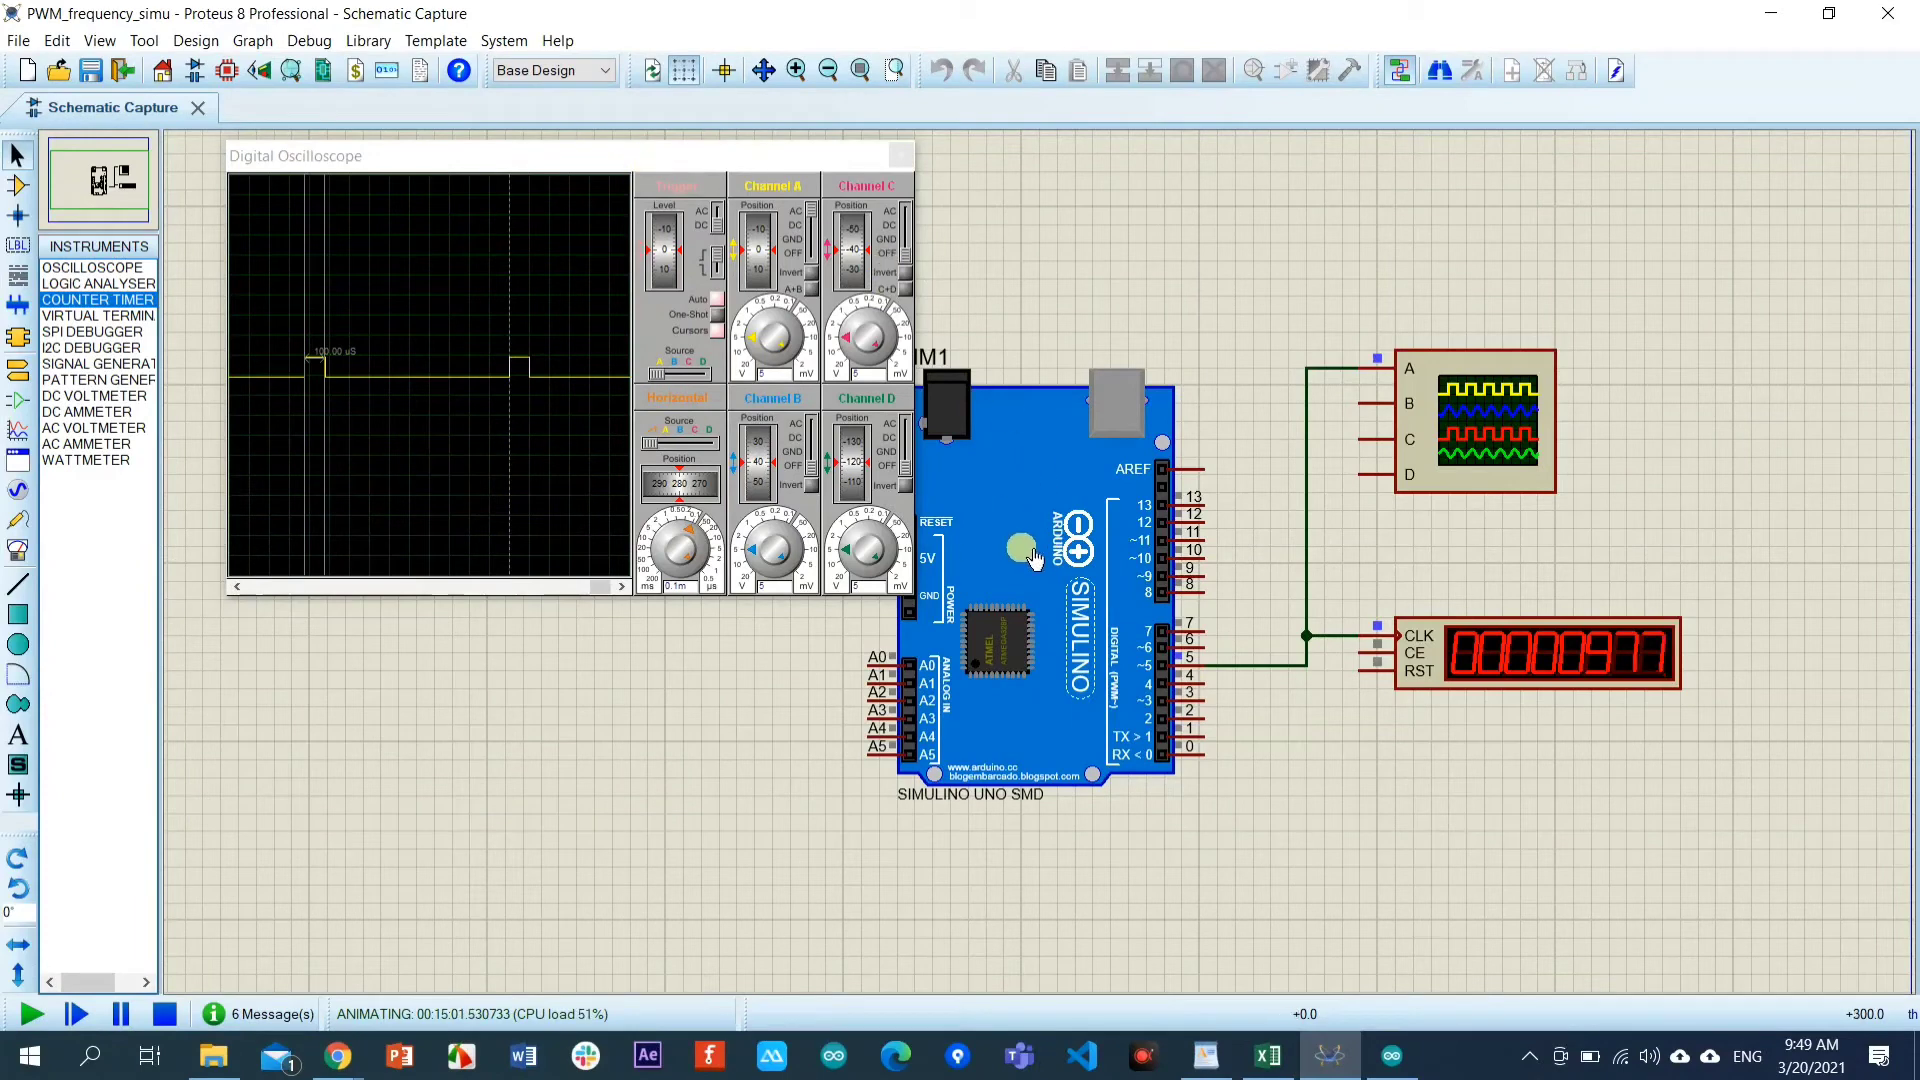
Restart the simulation and compare the counter timer's frequency reading with the F_PWM result in the PWM_frequency Excel sheet.
{"action": "left_click", "coordinate": [166, 1014]}
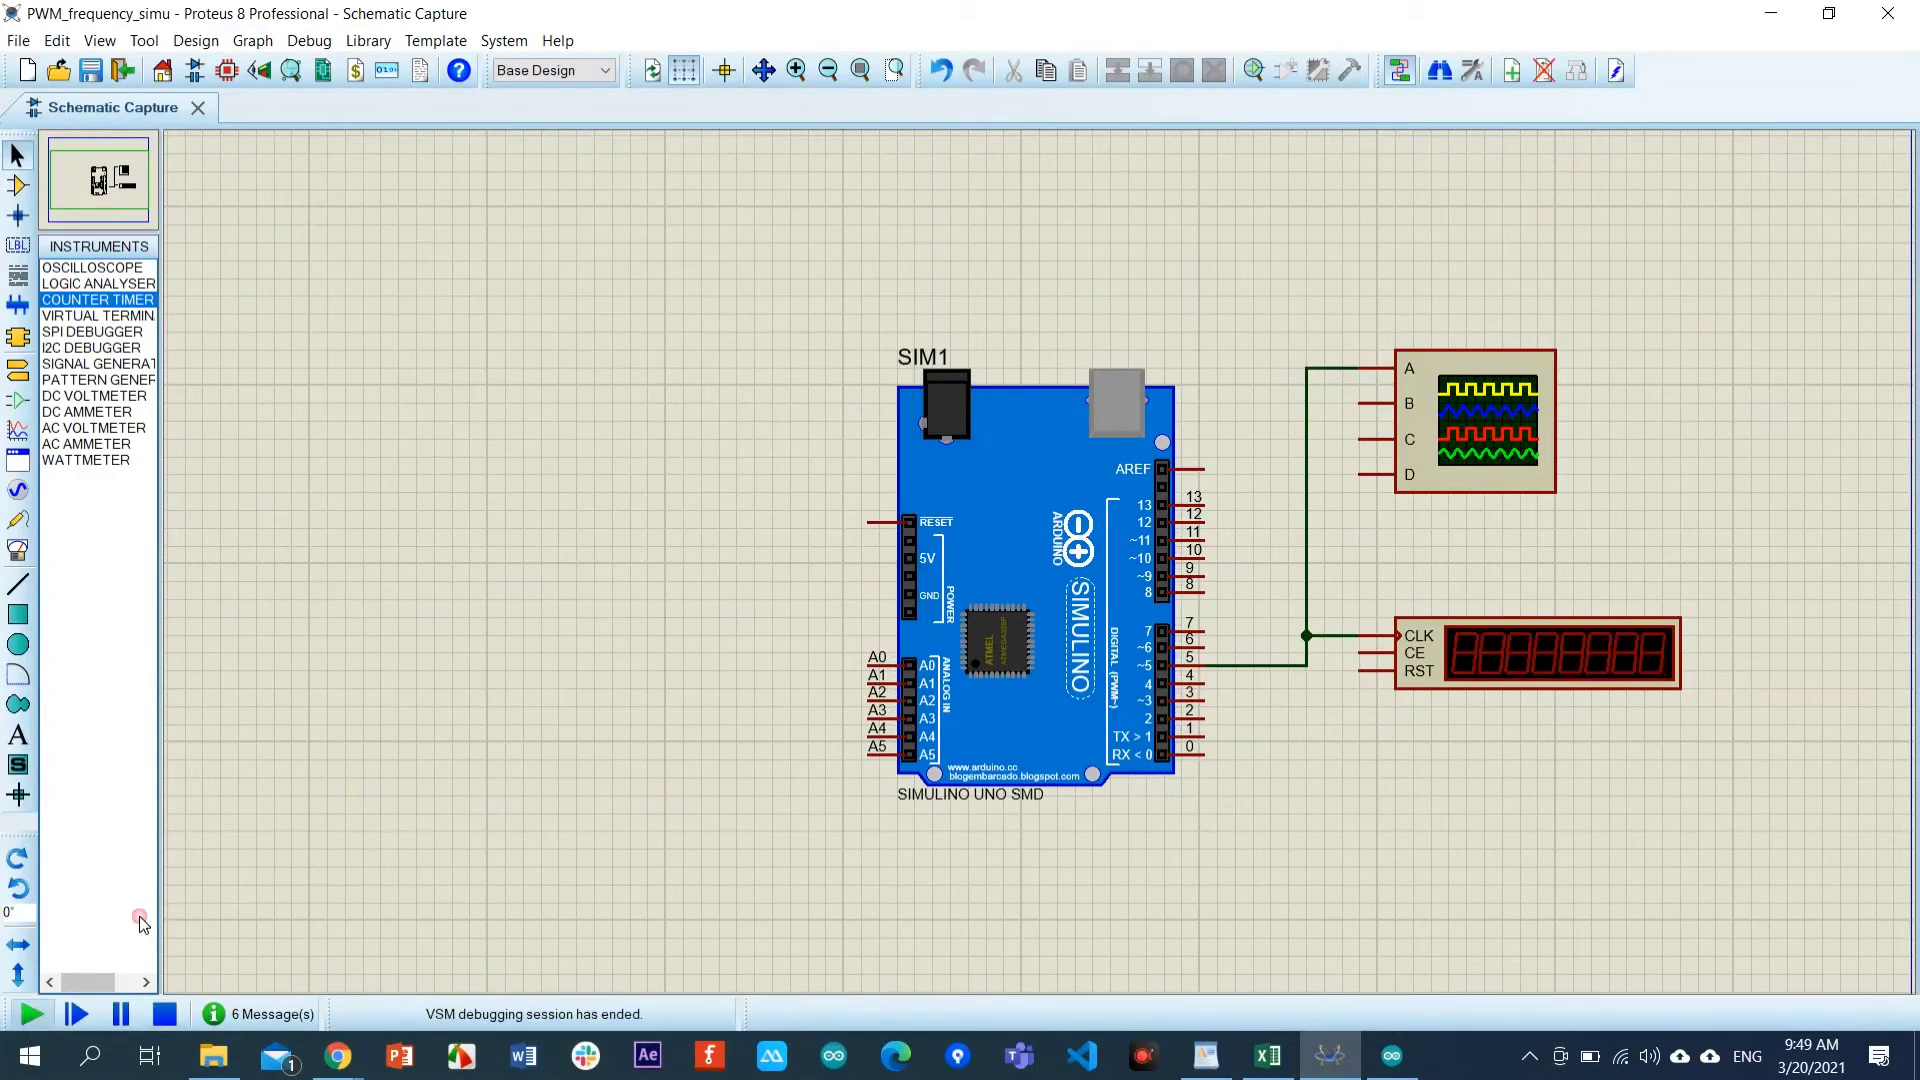
{"action": "key", "text": "F12"}
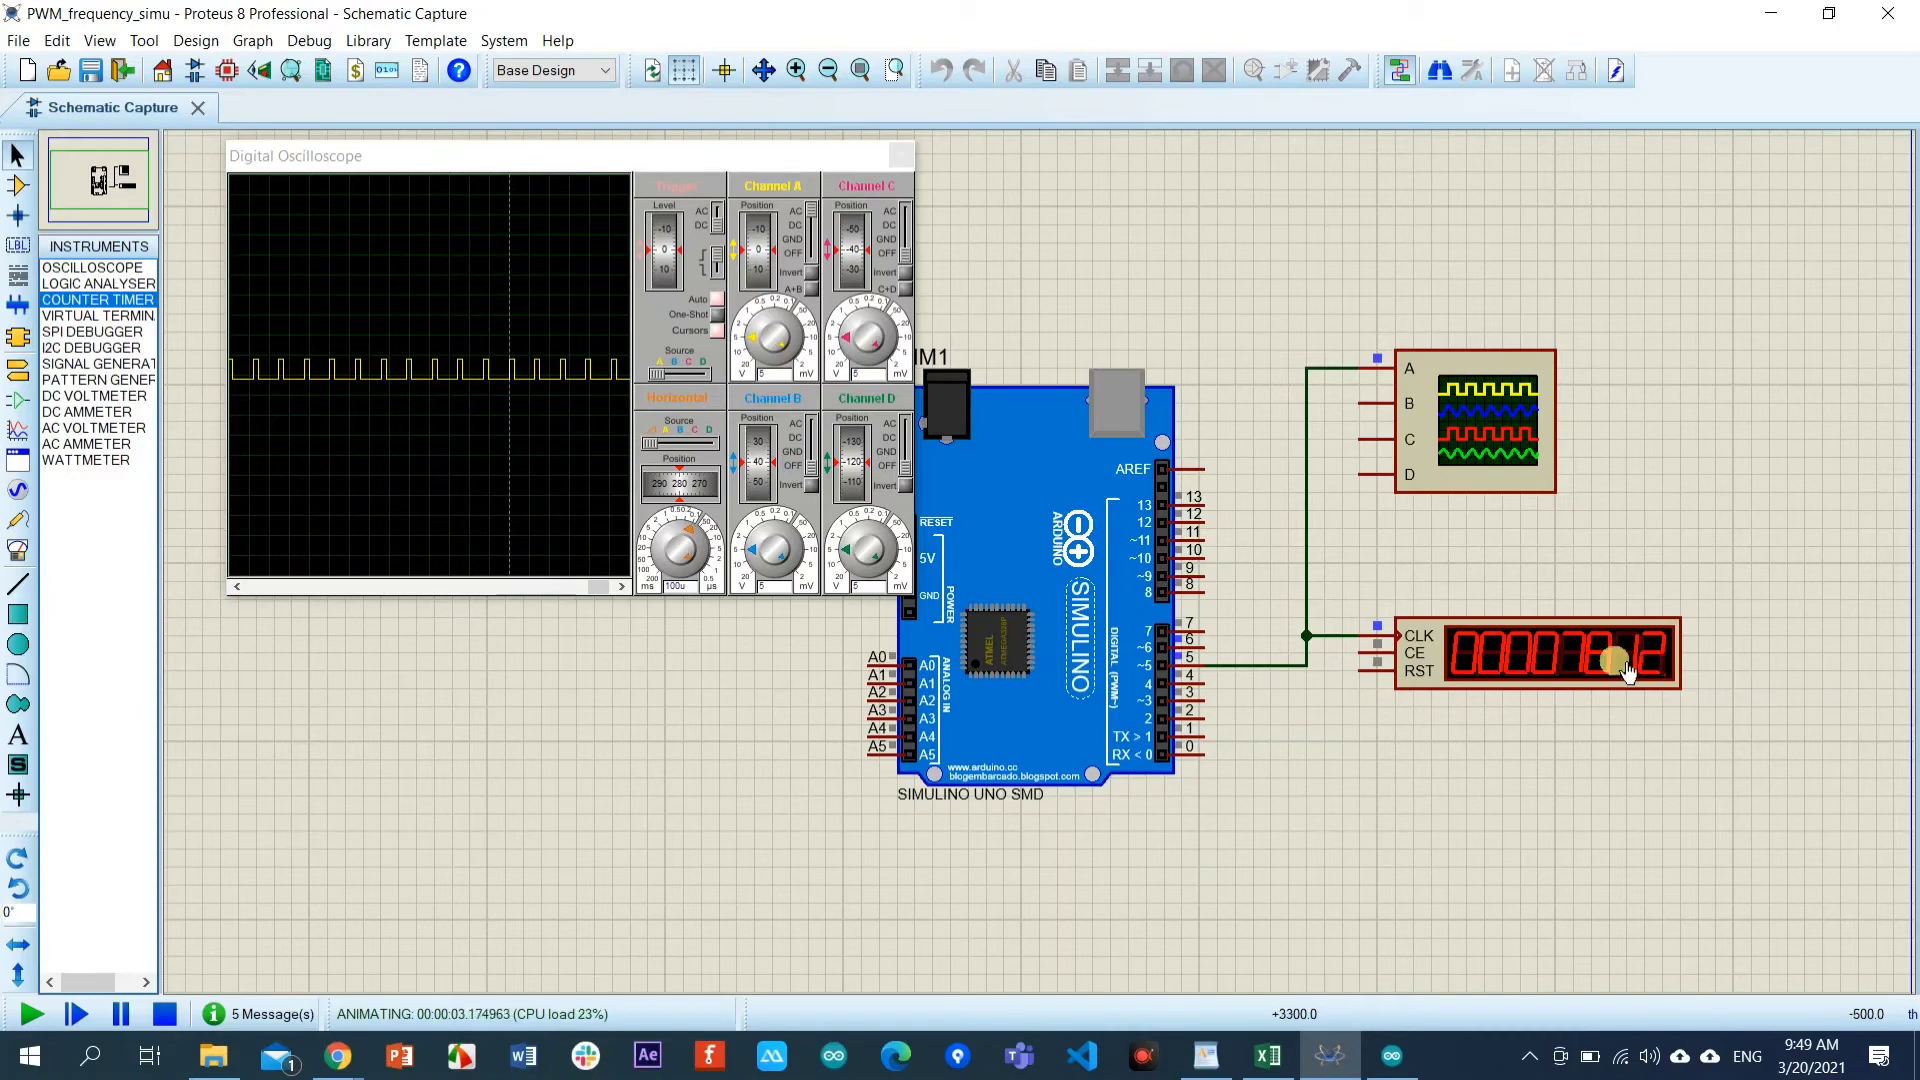
{"action": "left_click", "coordinate": [1266, 1057]}
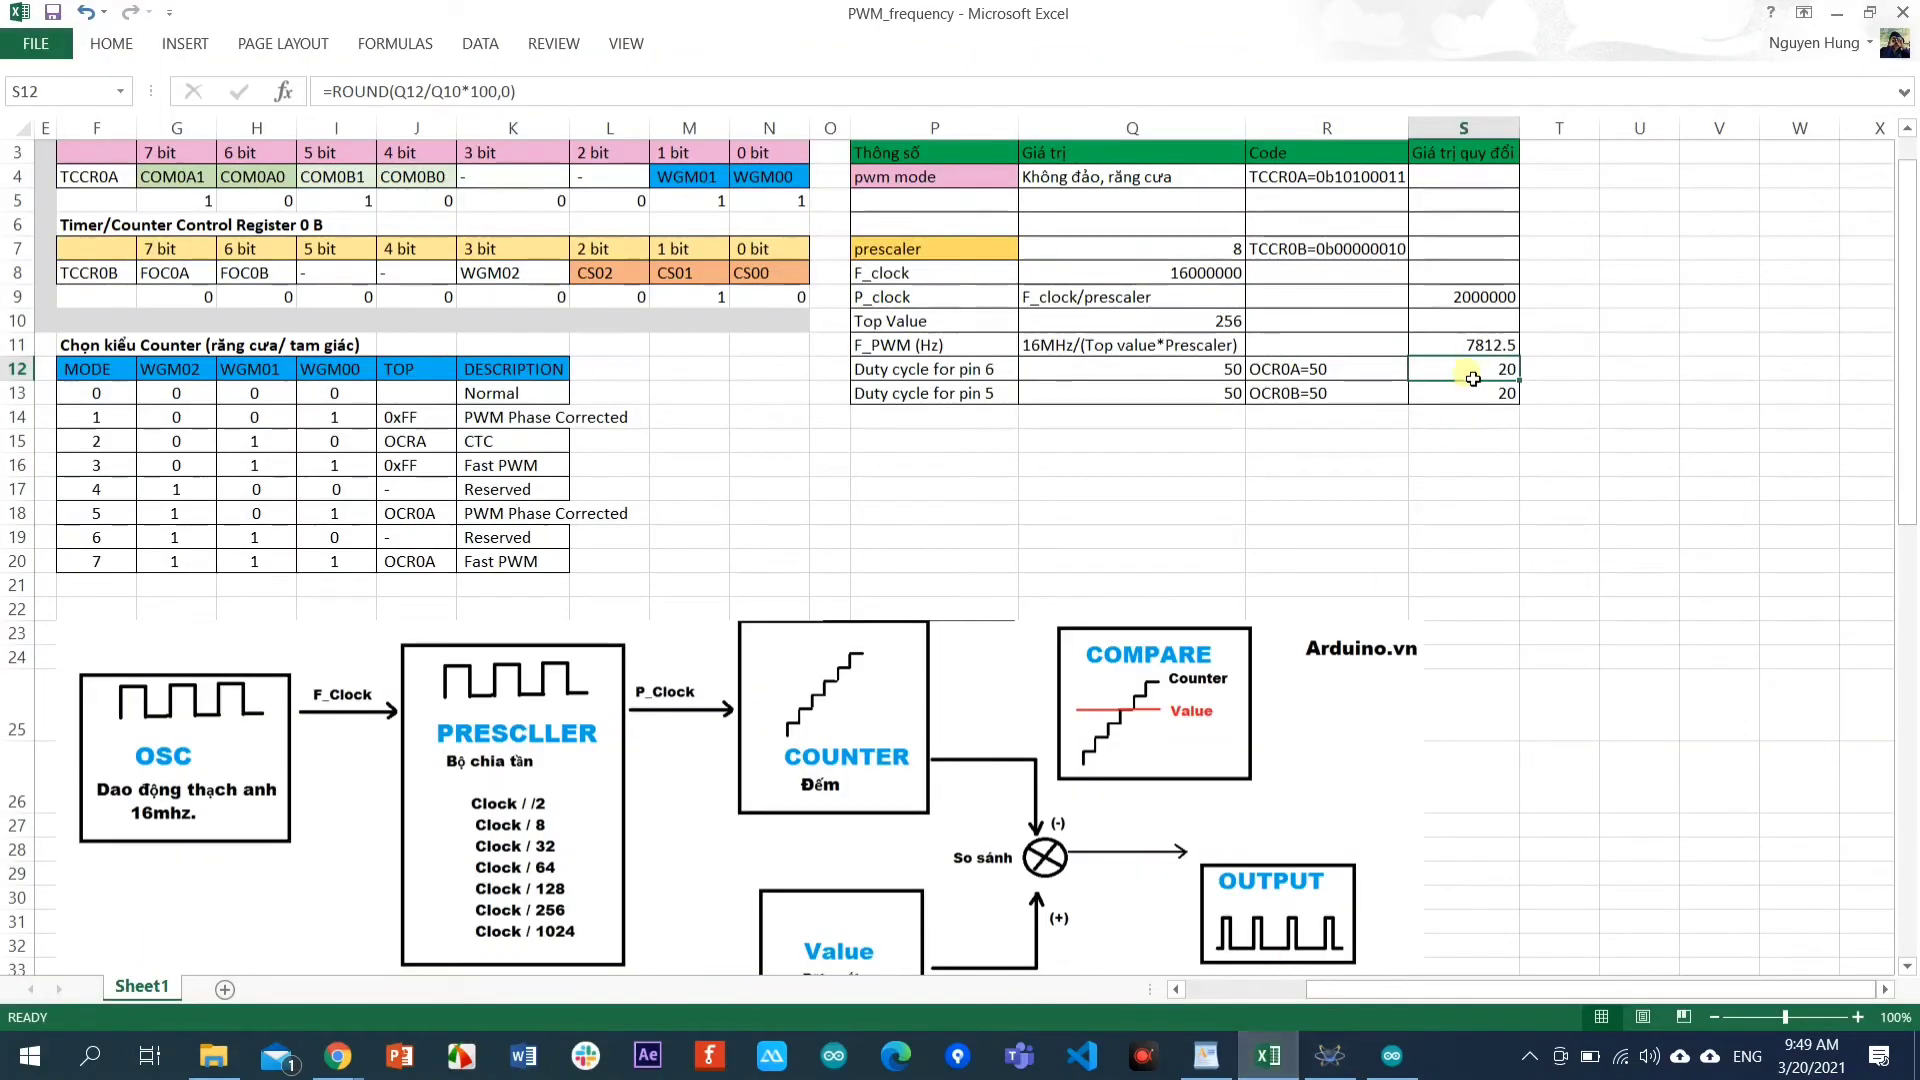
{"action": "left_click", "coordinate": [1475, 348]}
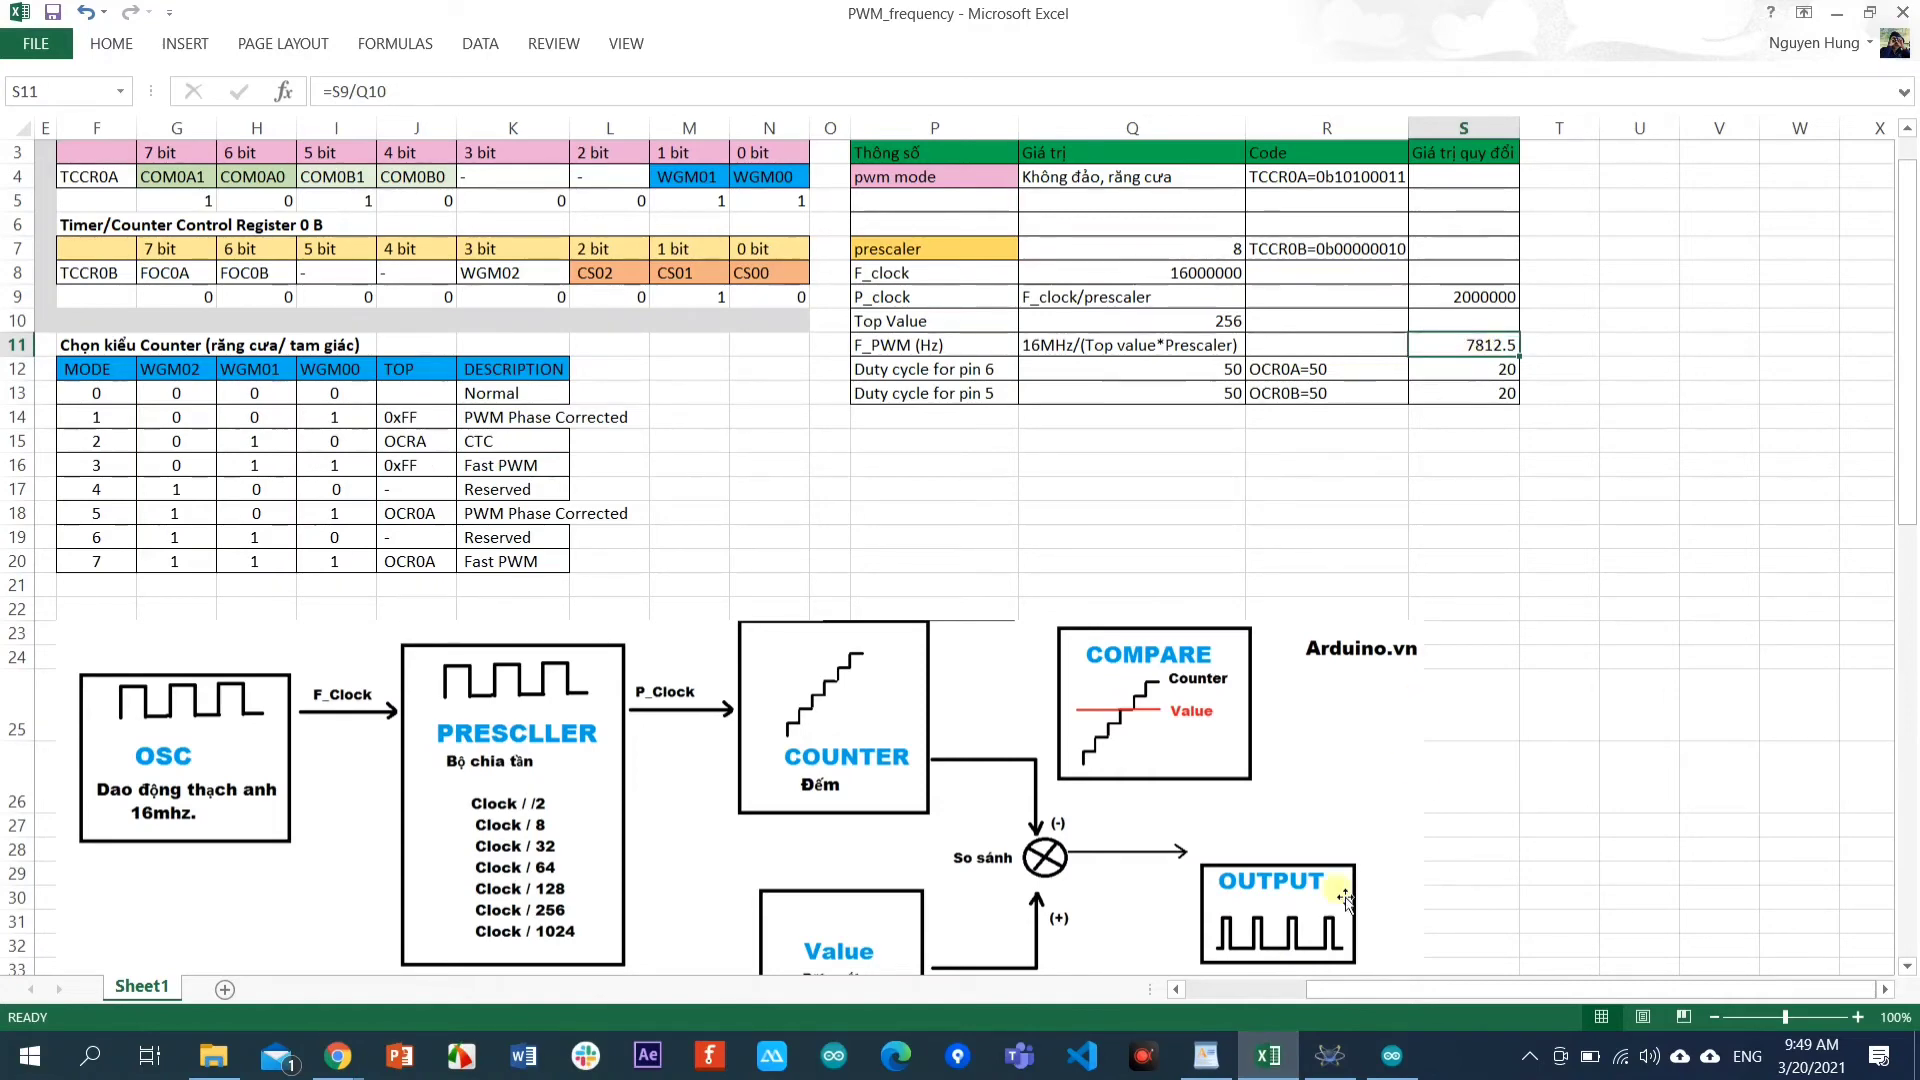
{"action": "left_click", "coordinate": [1268, 1057]}
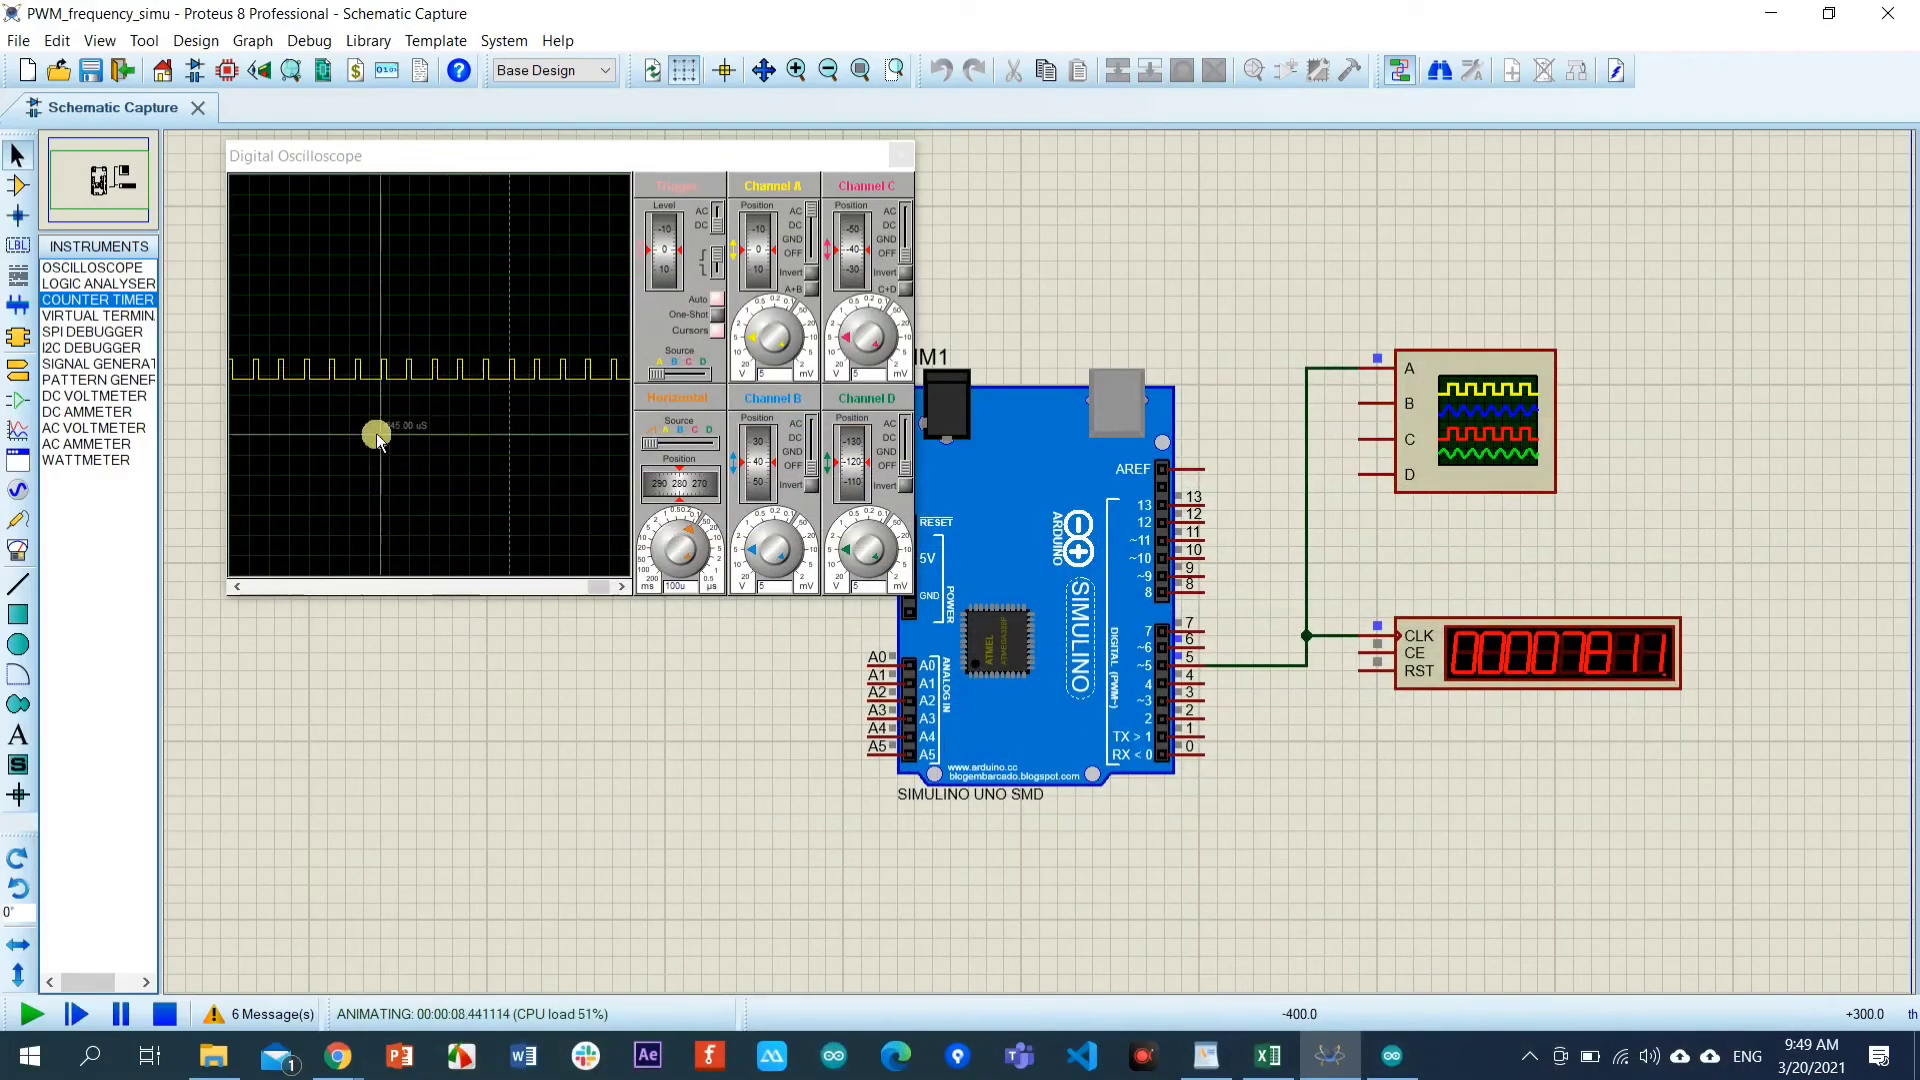
Set the oscilloscope timebase to 20 µs and measure one full signal period with the cursors.
{"action": "left_click", "coordinate": [692, 538]}
{"action": "left_click", "coordinate": [702, 541]}
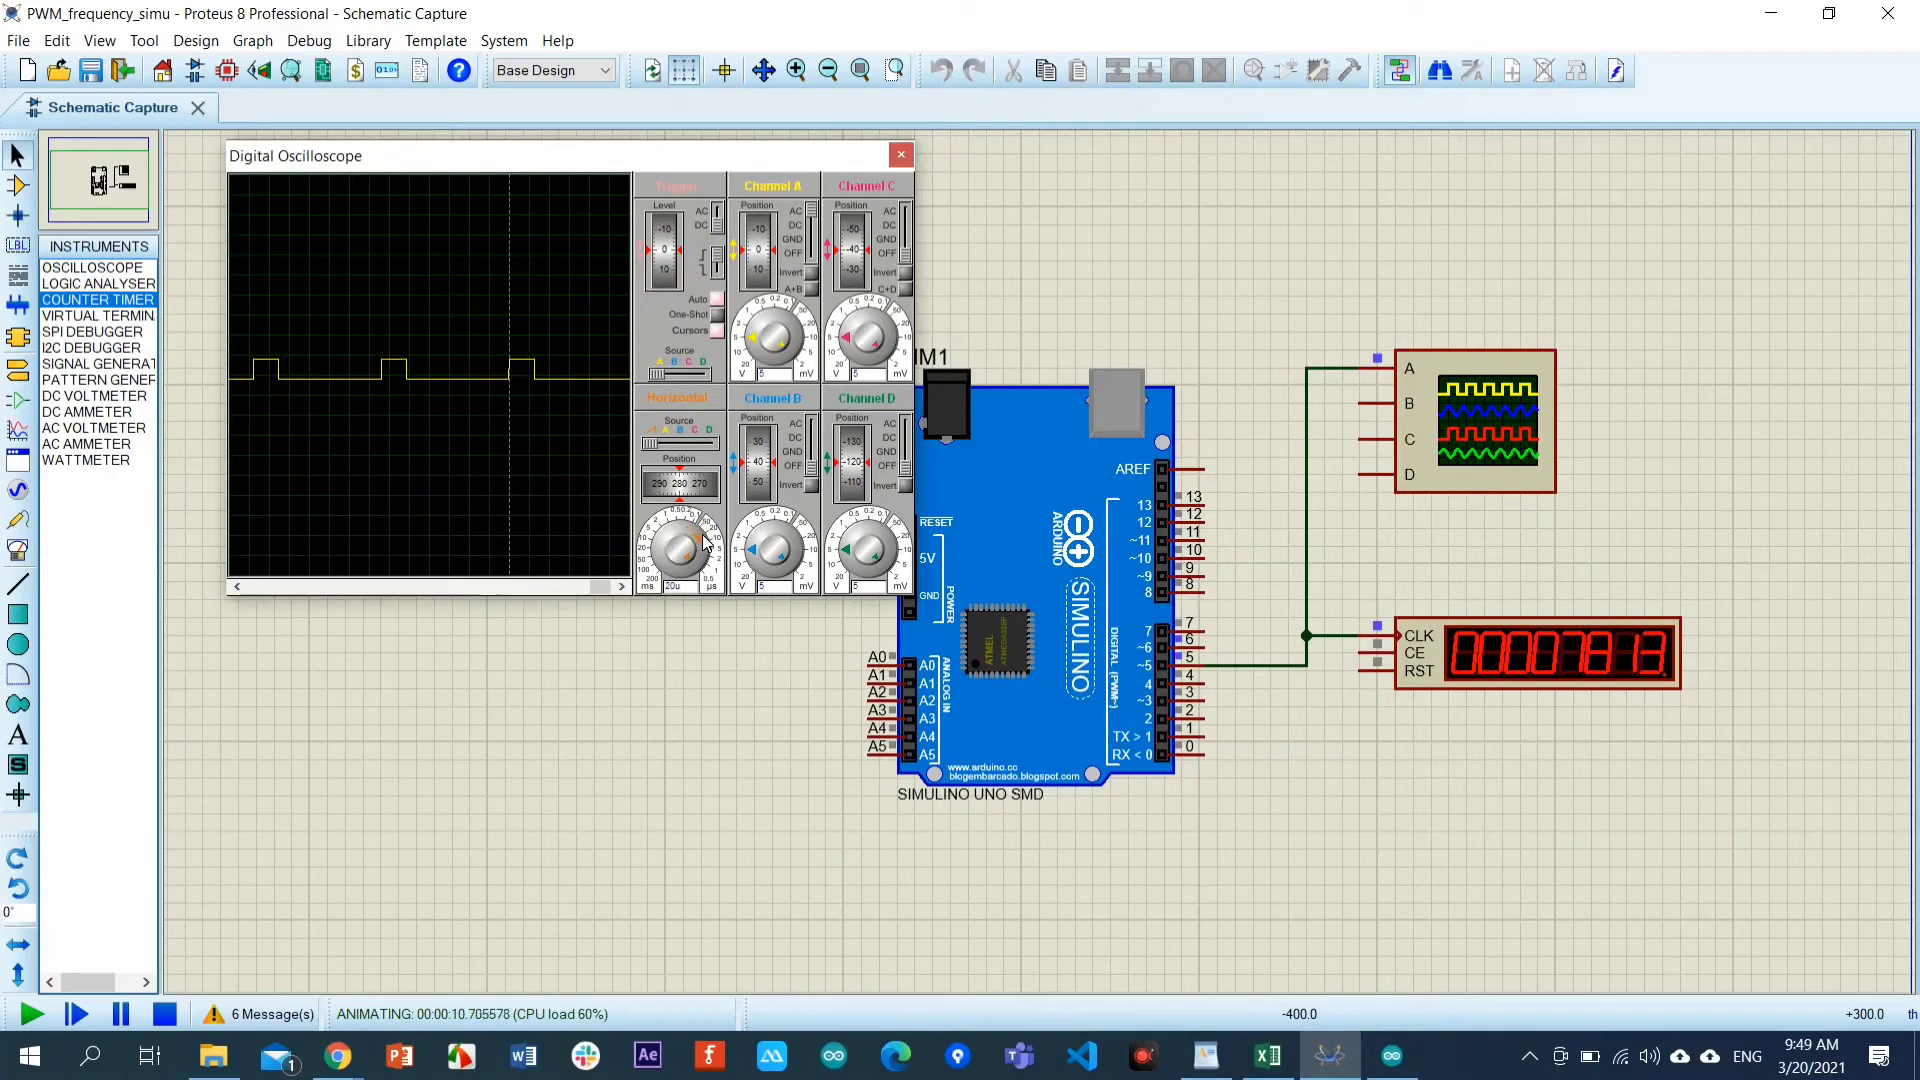
{"action": "mouse_move", "coordinate": [257, 365]}
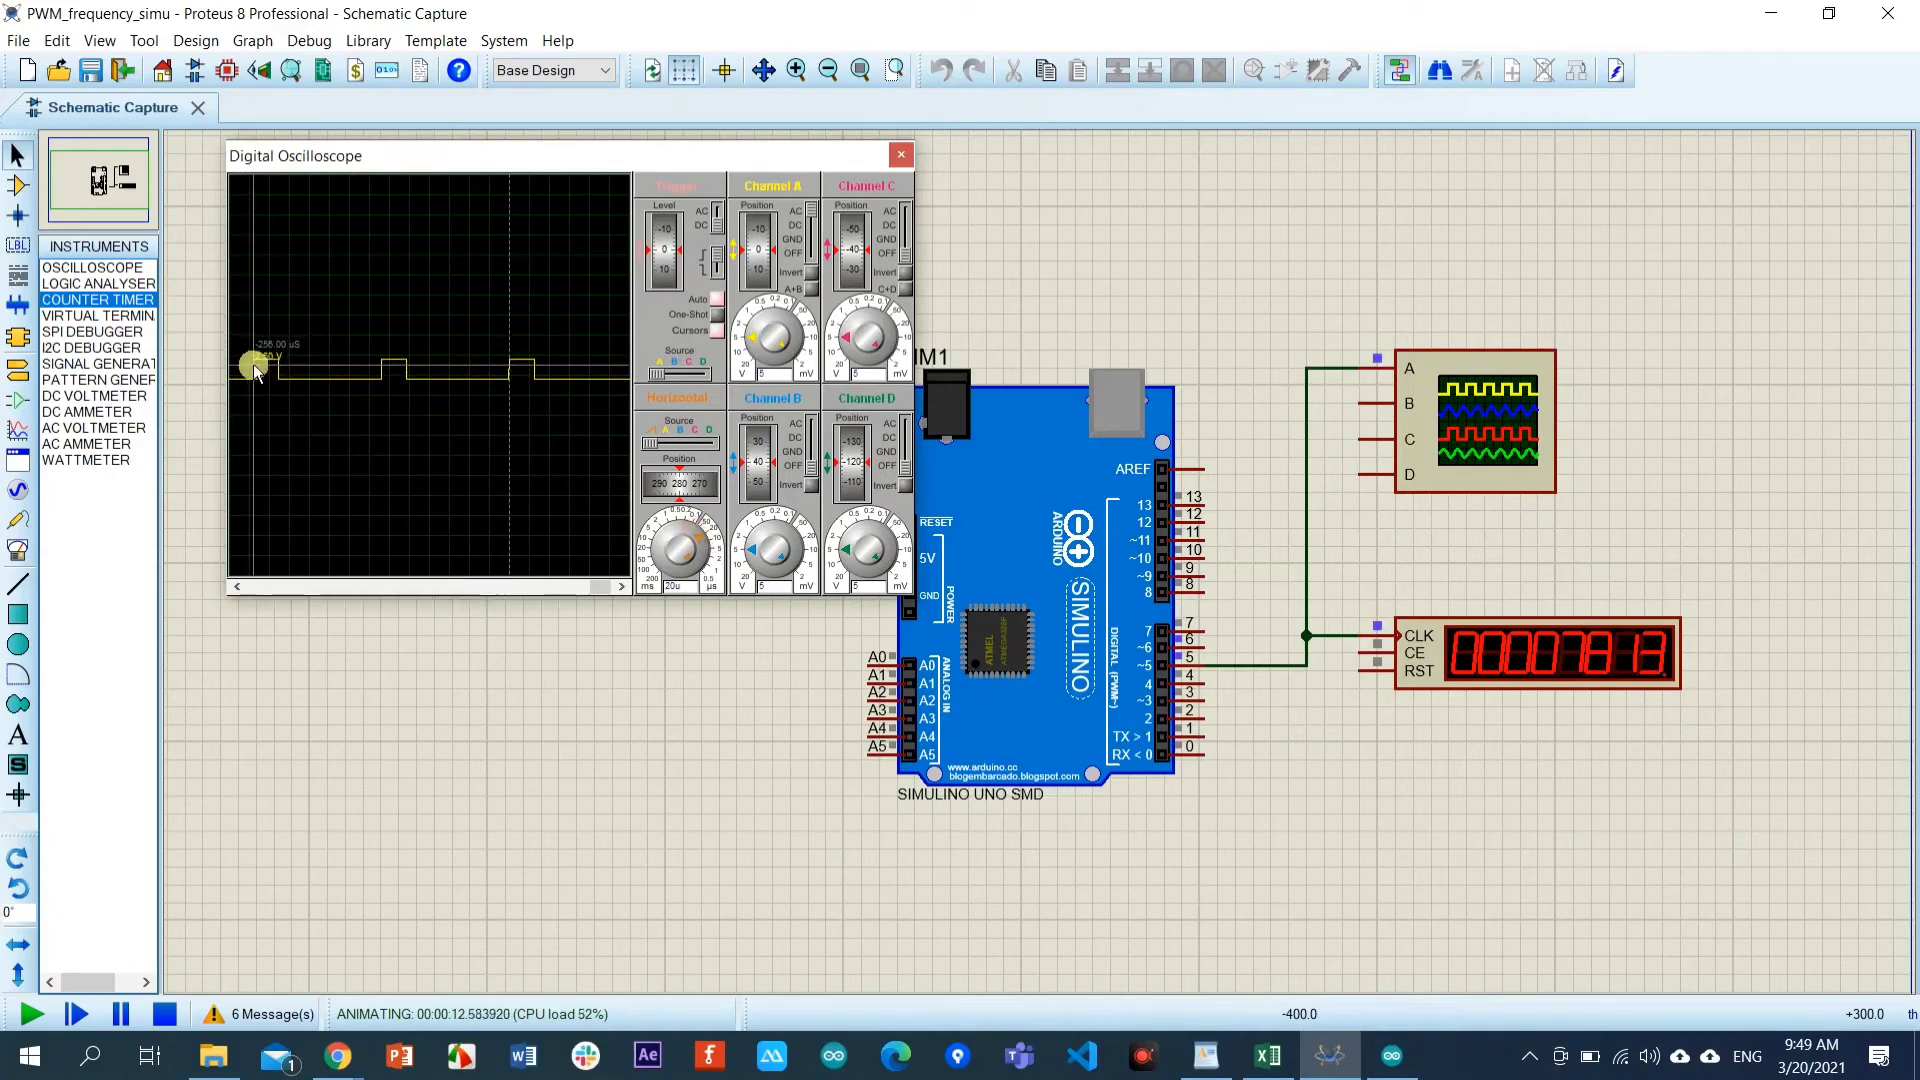
{"action": "left_click_drag", "start_coordinate": [257, 368], "coordinate": [348, 587]}
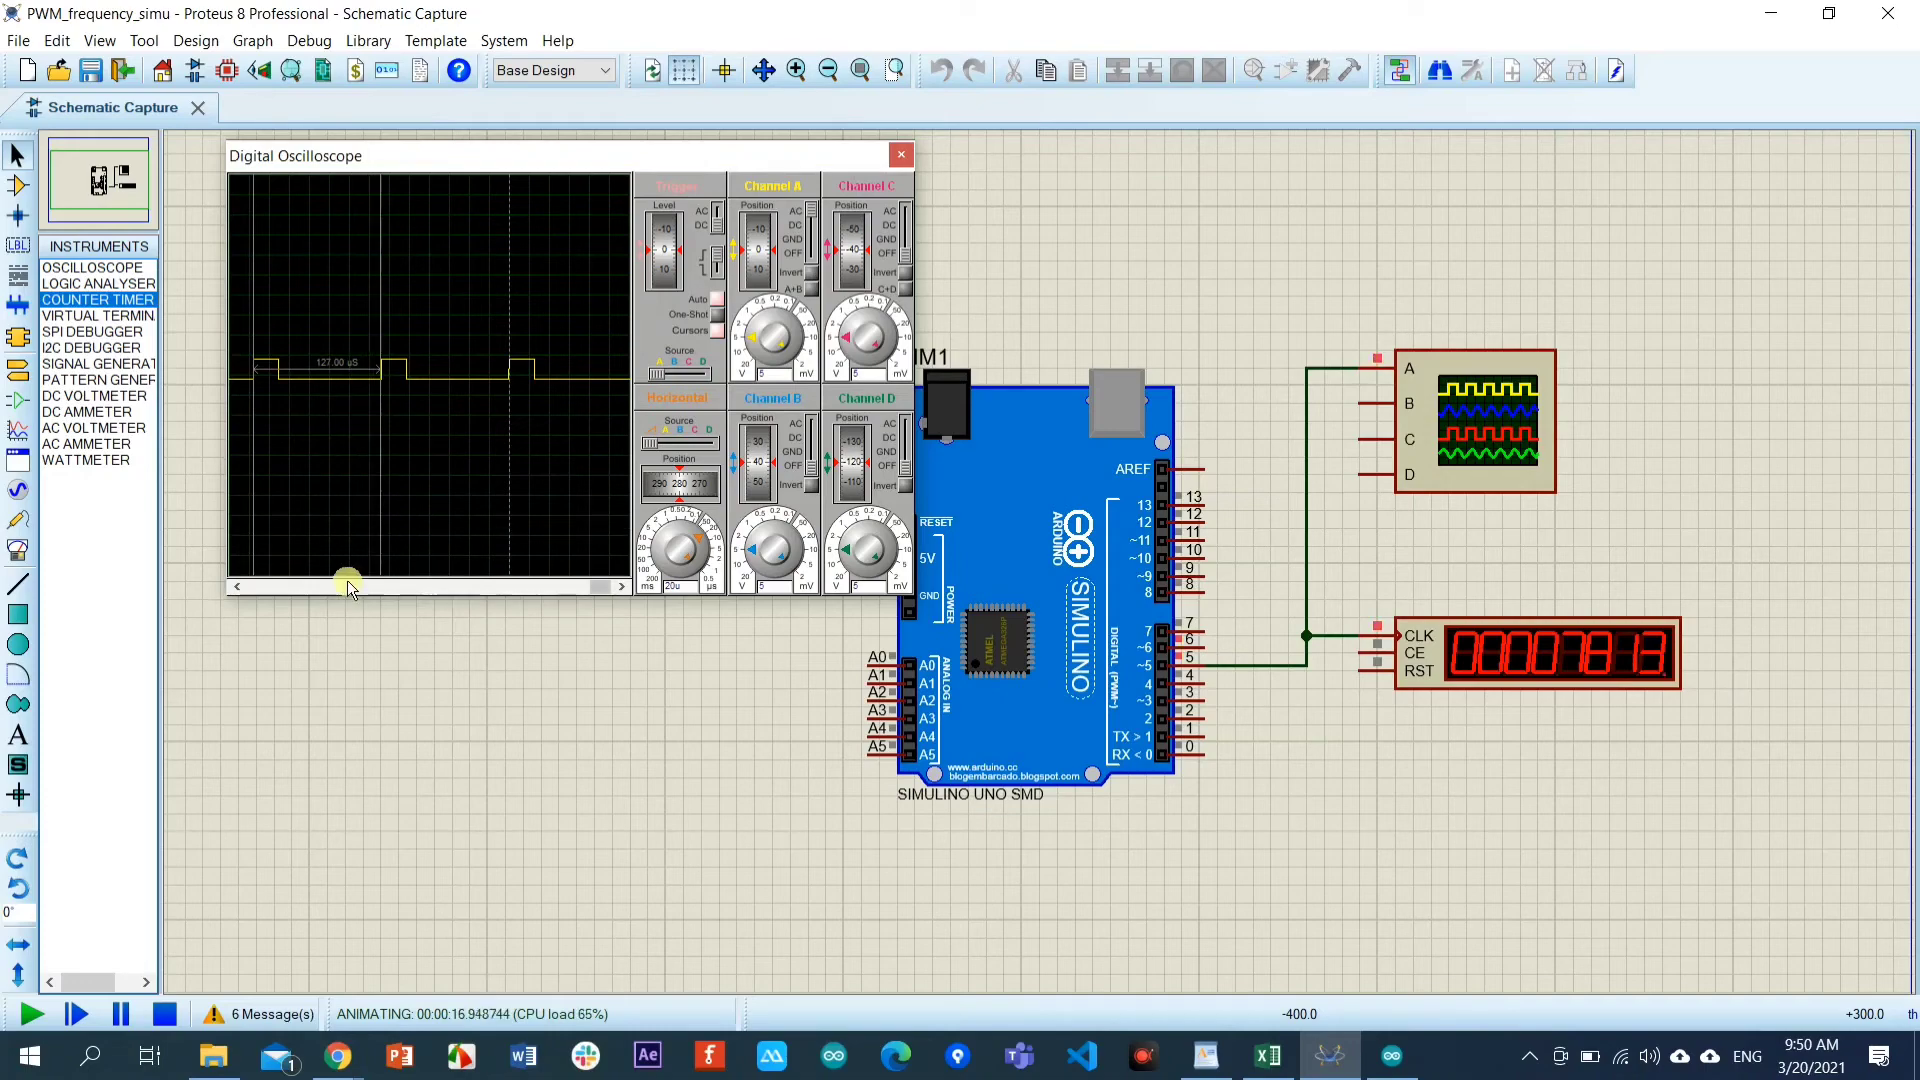
Calculate the frequency in cell U11 of the Excel sheet with =1/127*1000000, compare it with F_PWM and clear the cell.
{"action": "left_click", "coordinate": [1268, 1055]}
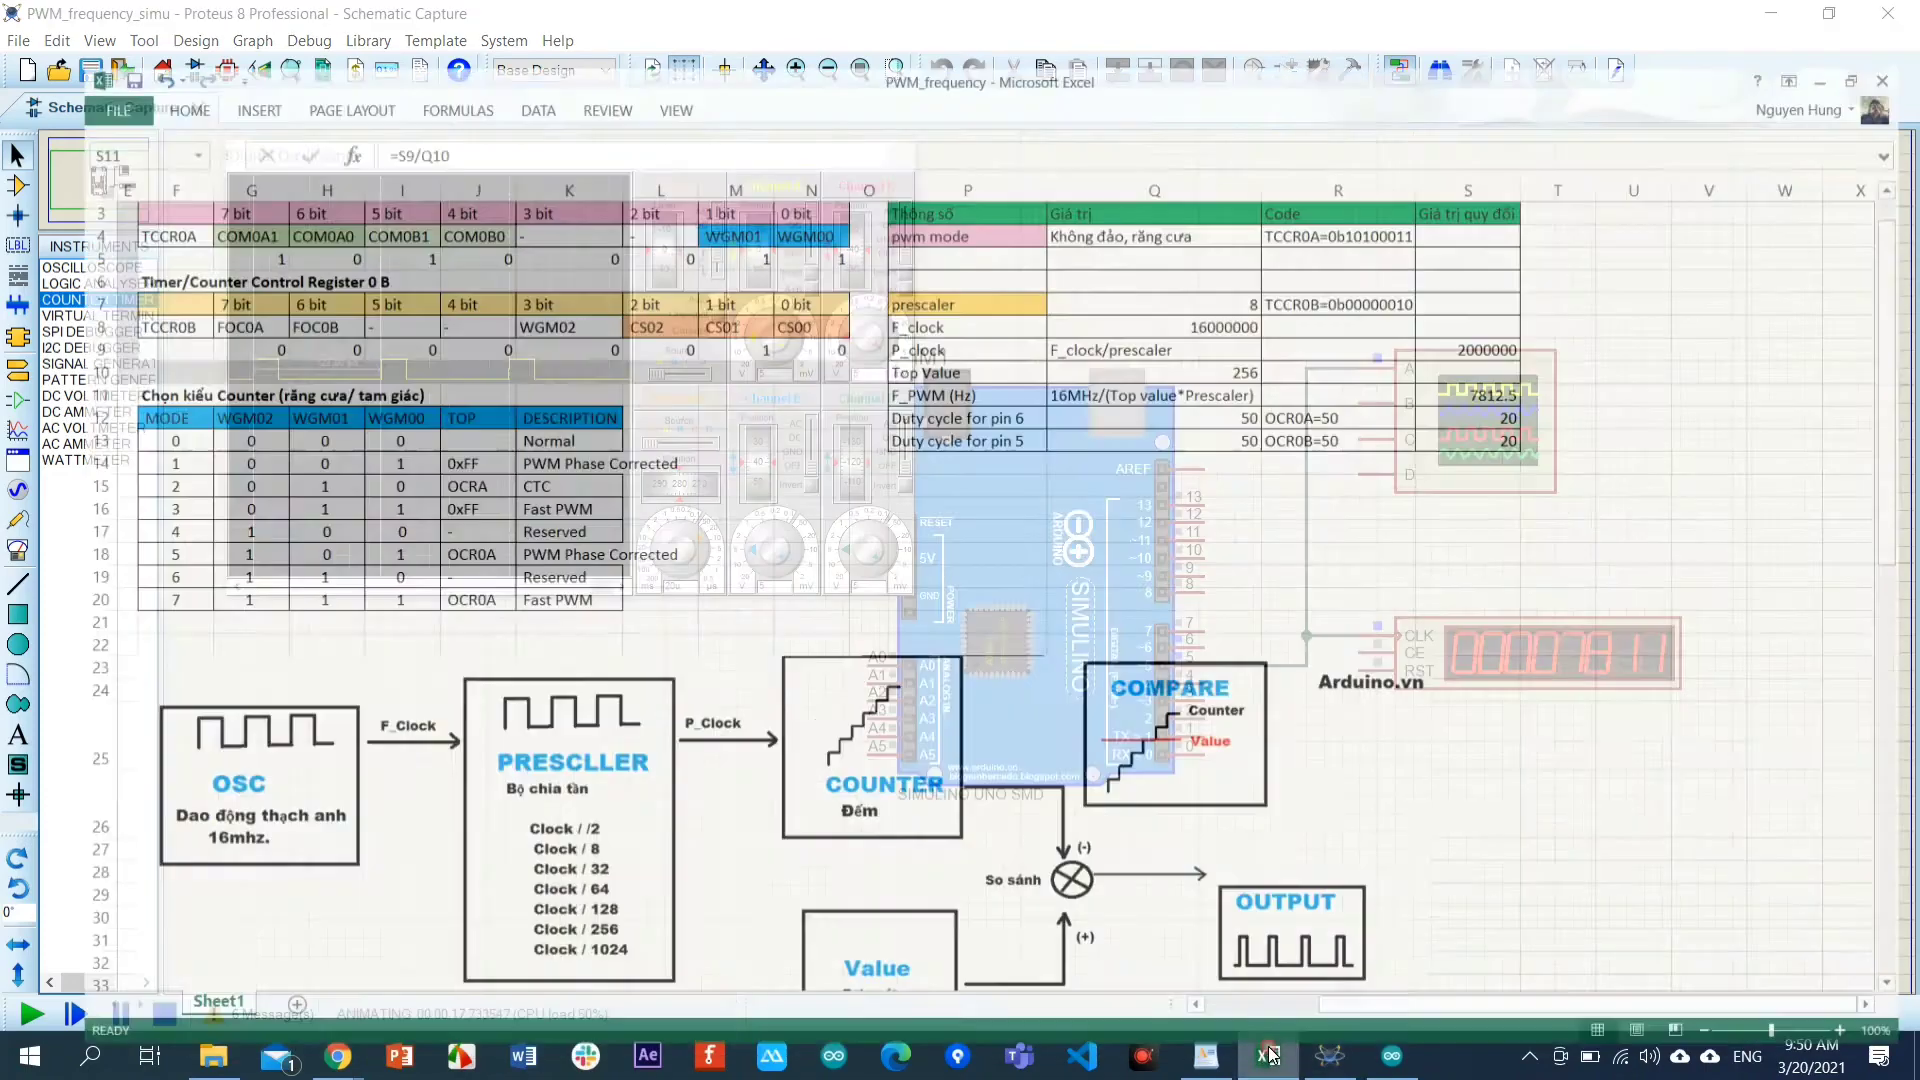
{"action": "left_click", "coordinate": [1666, 352]}
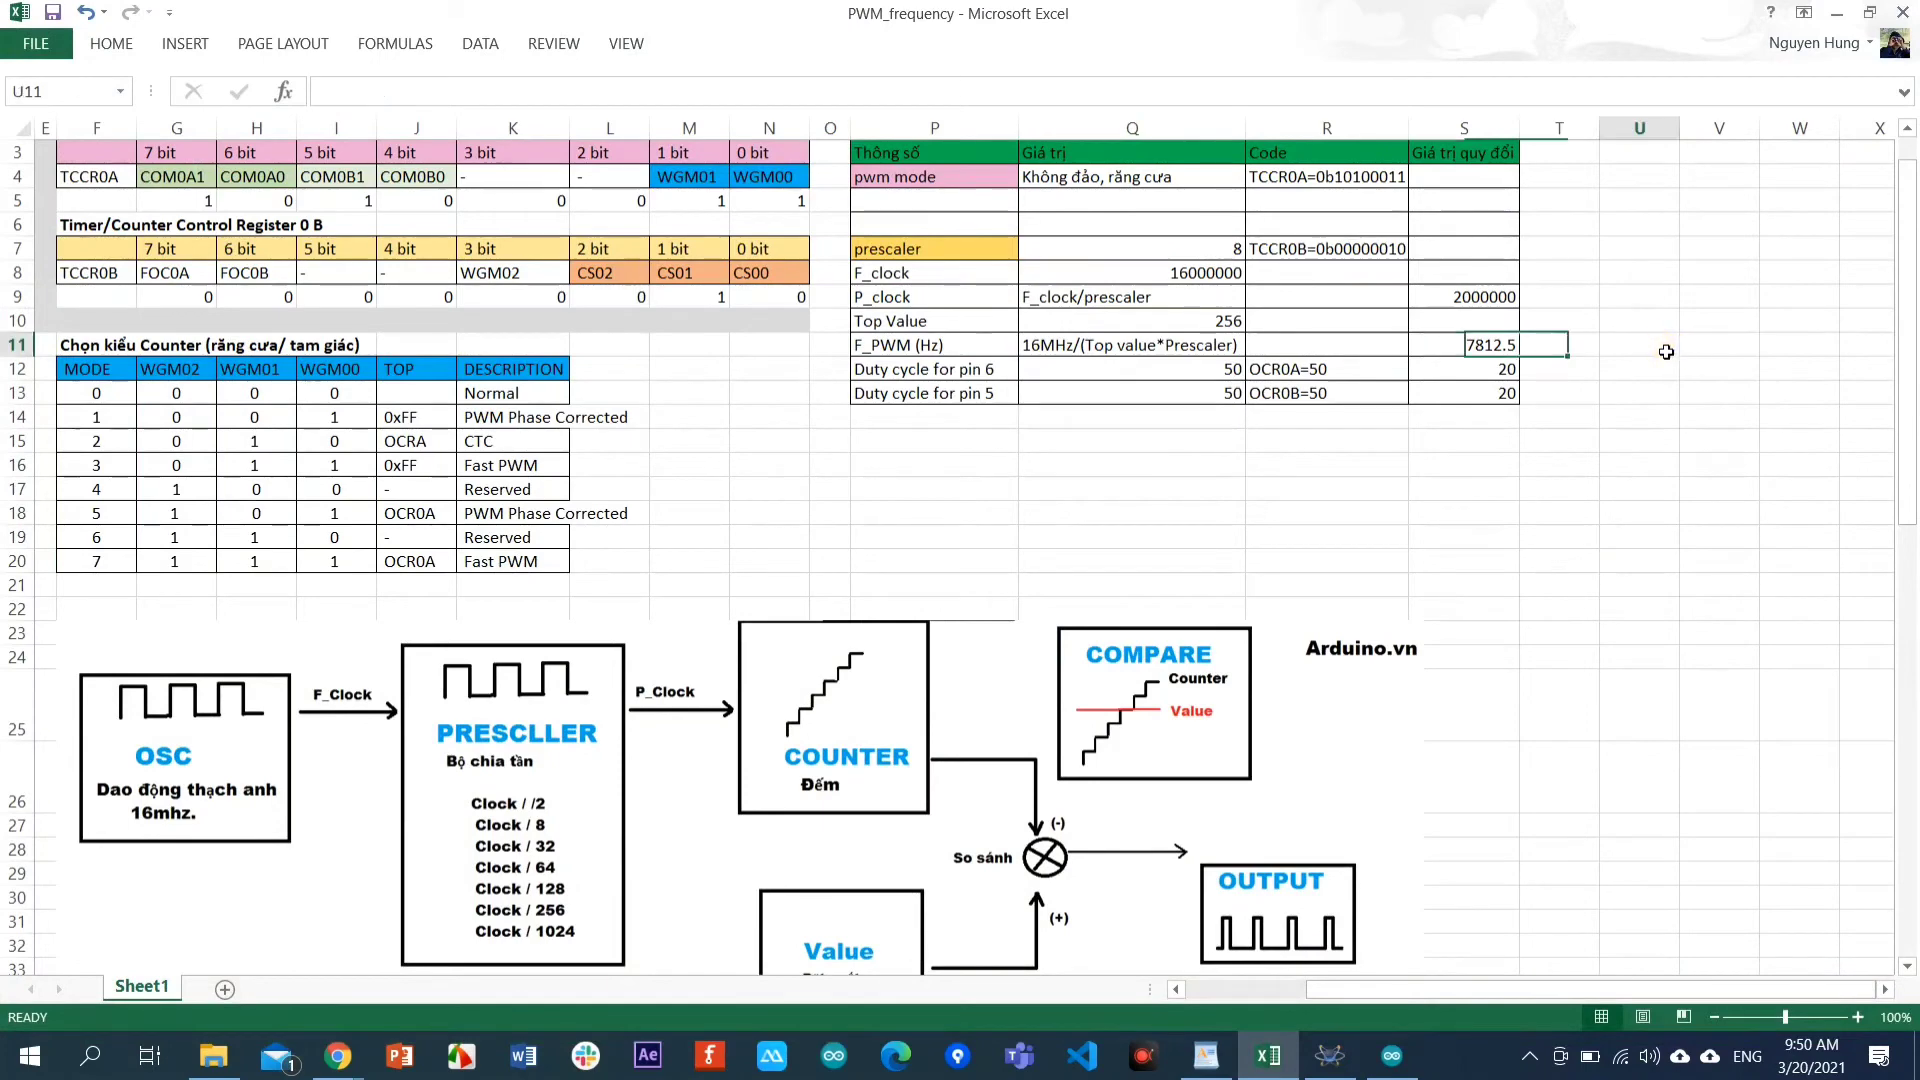
{"action": "type", "text": "=1/127*"}
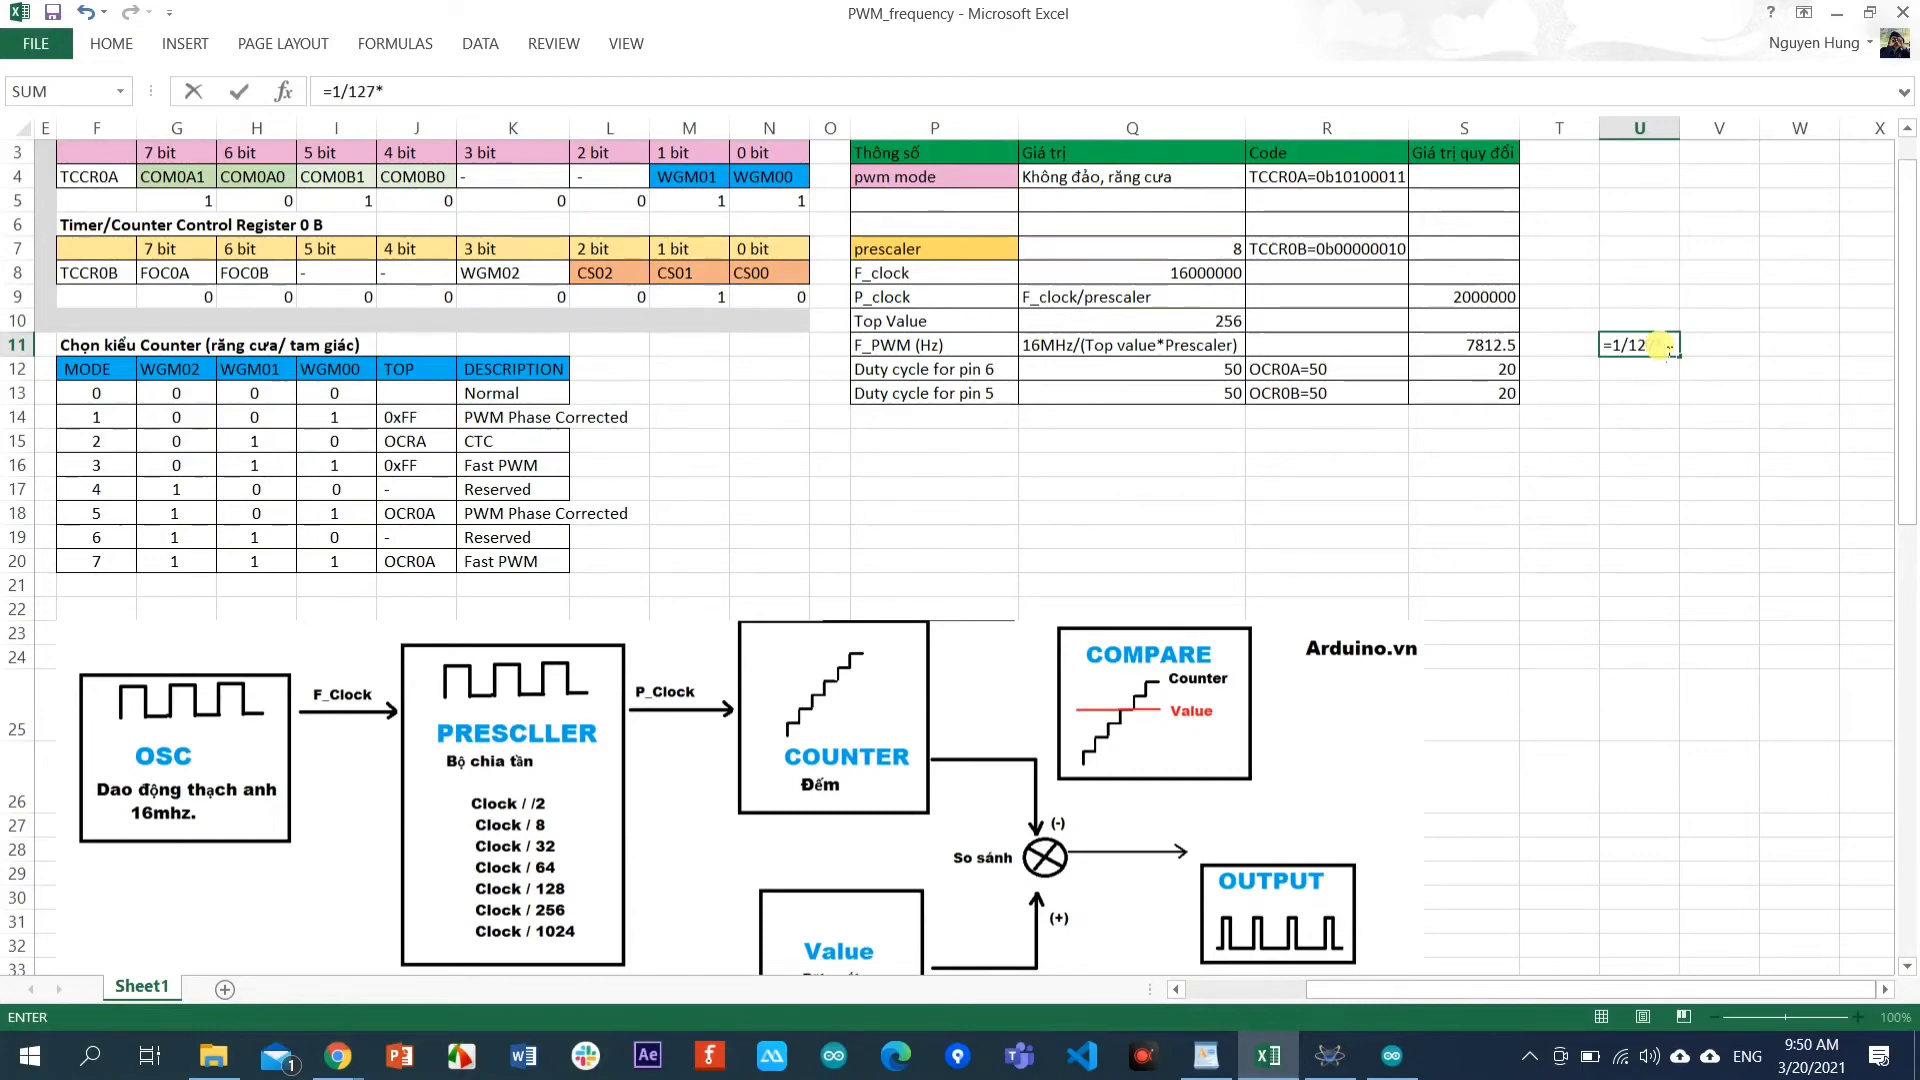
{"action": "type", "text": "000000"}
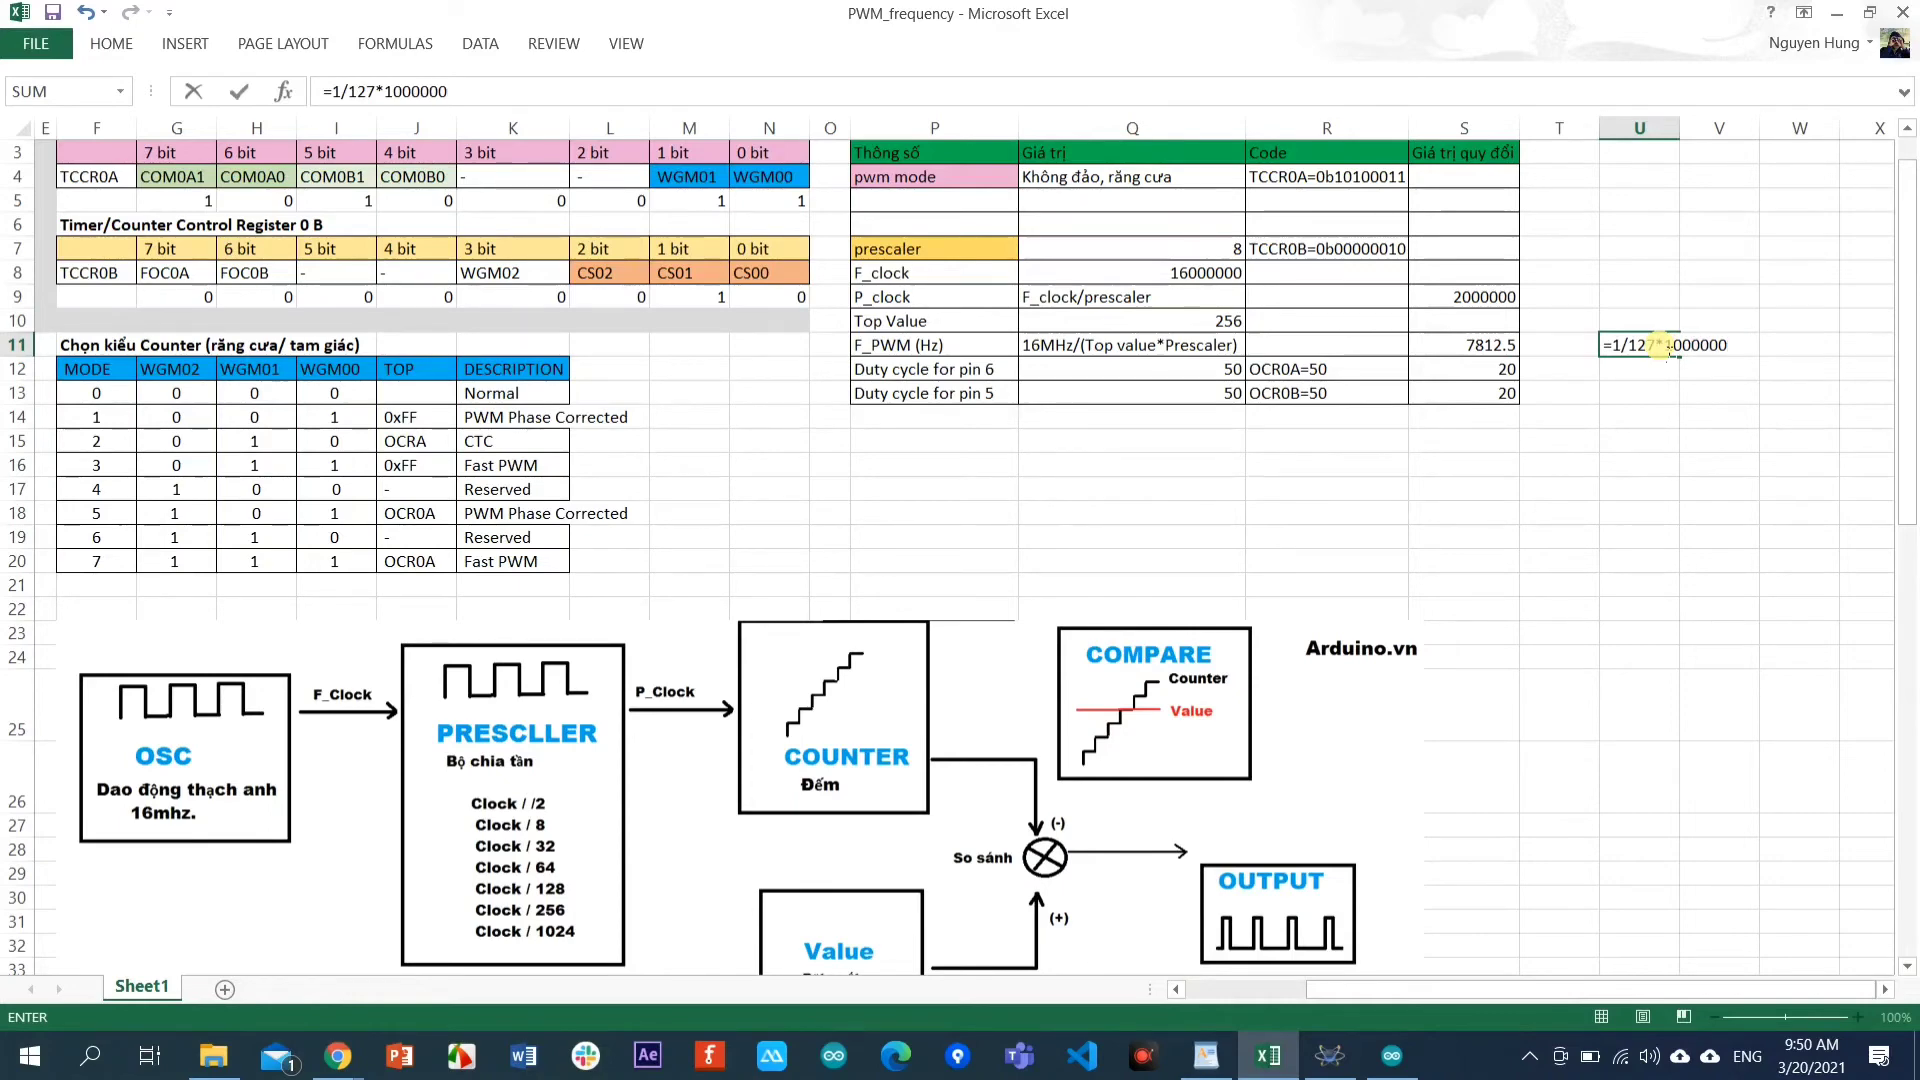
{"action": "key", "text": "Return"}
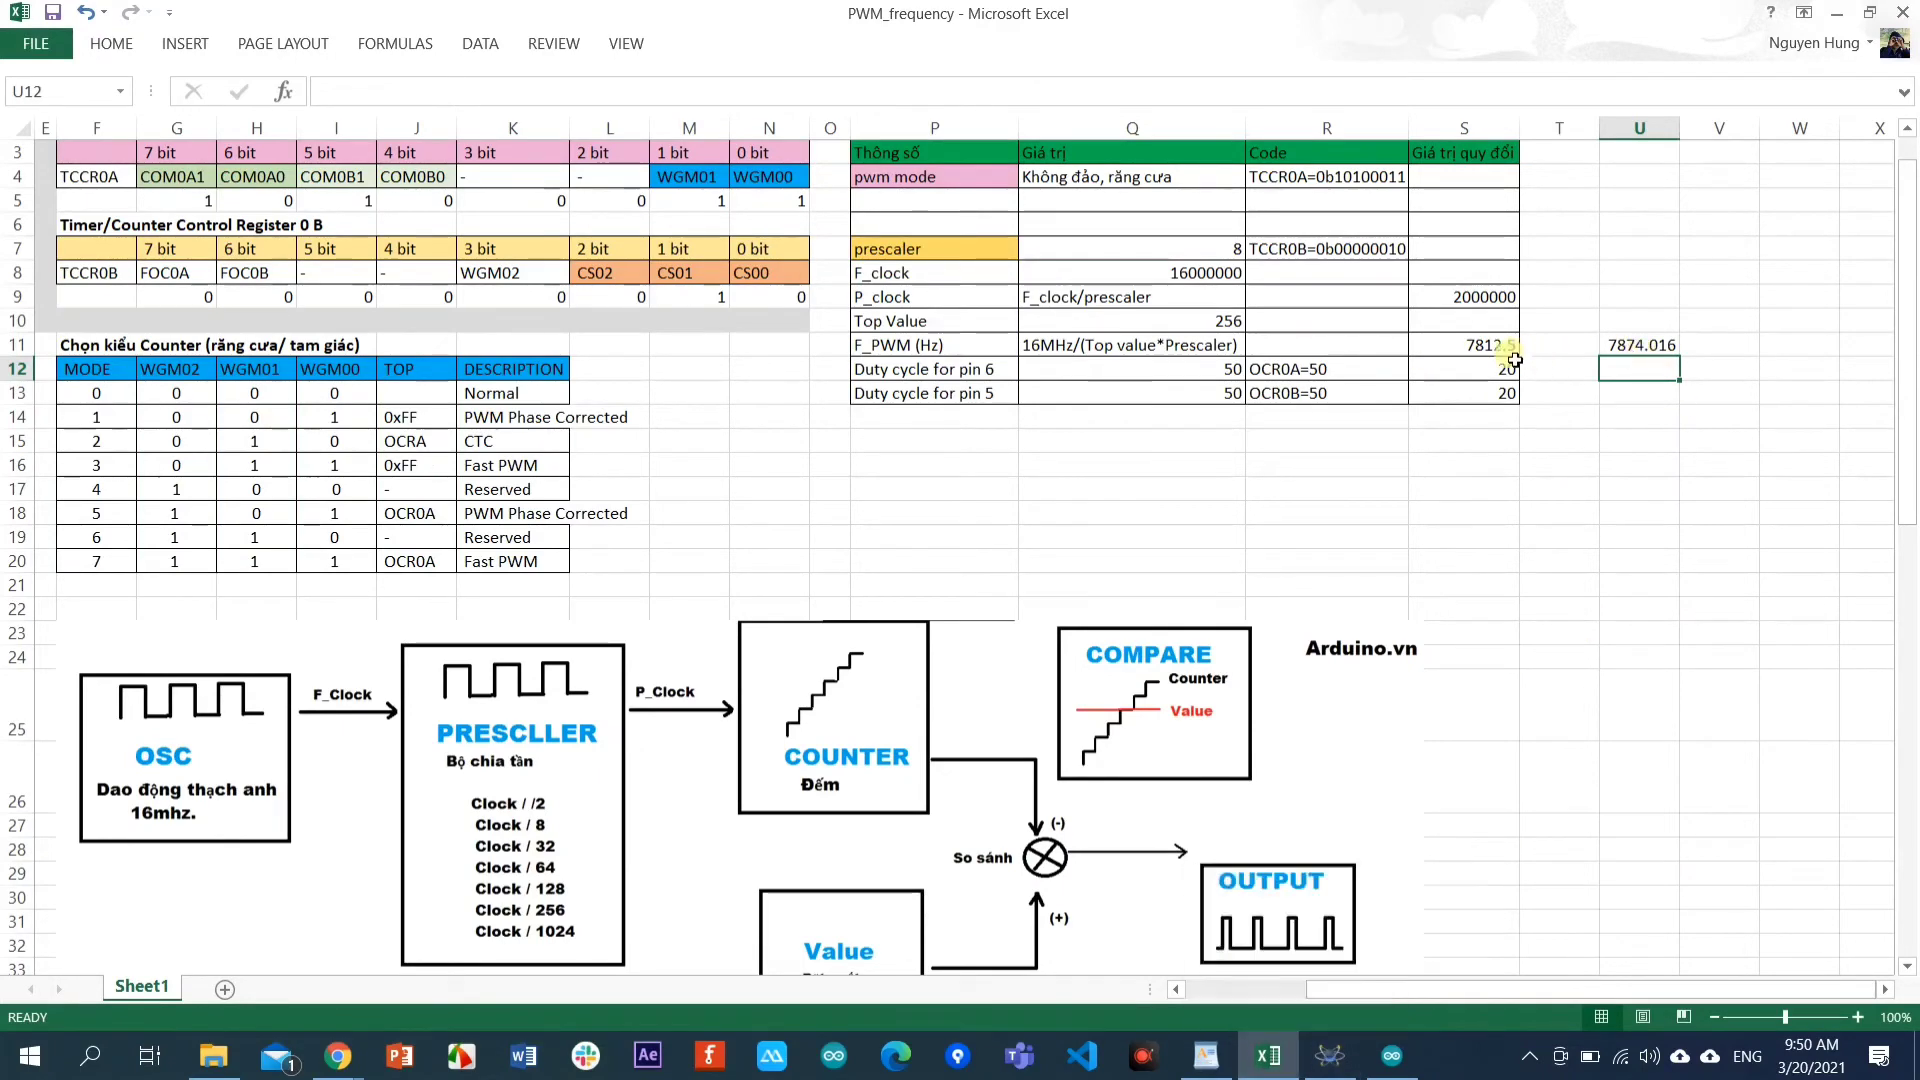
{"action": "left_click", "coordinate": [1654, 347]}
{"action": "key", "text": "Delete"}
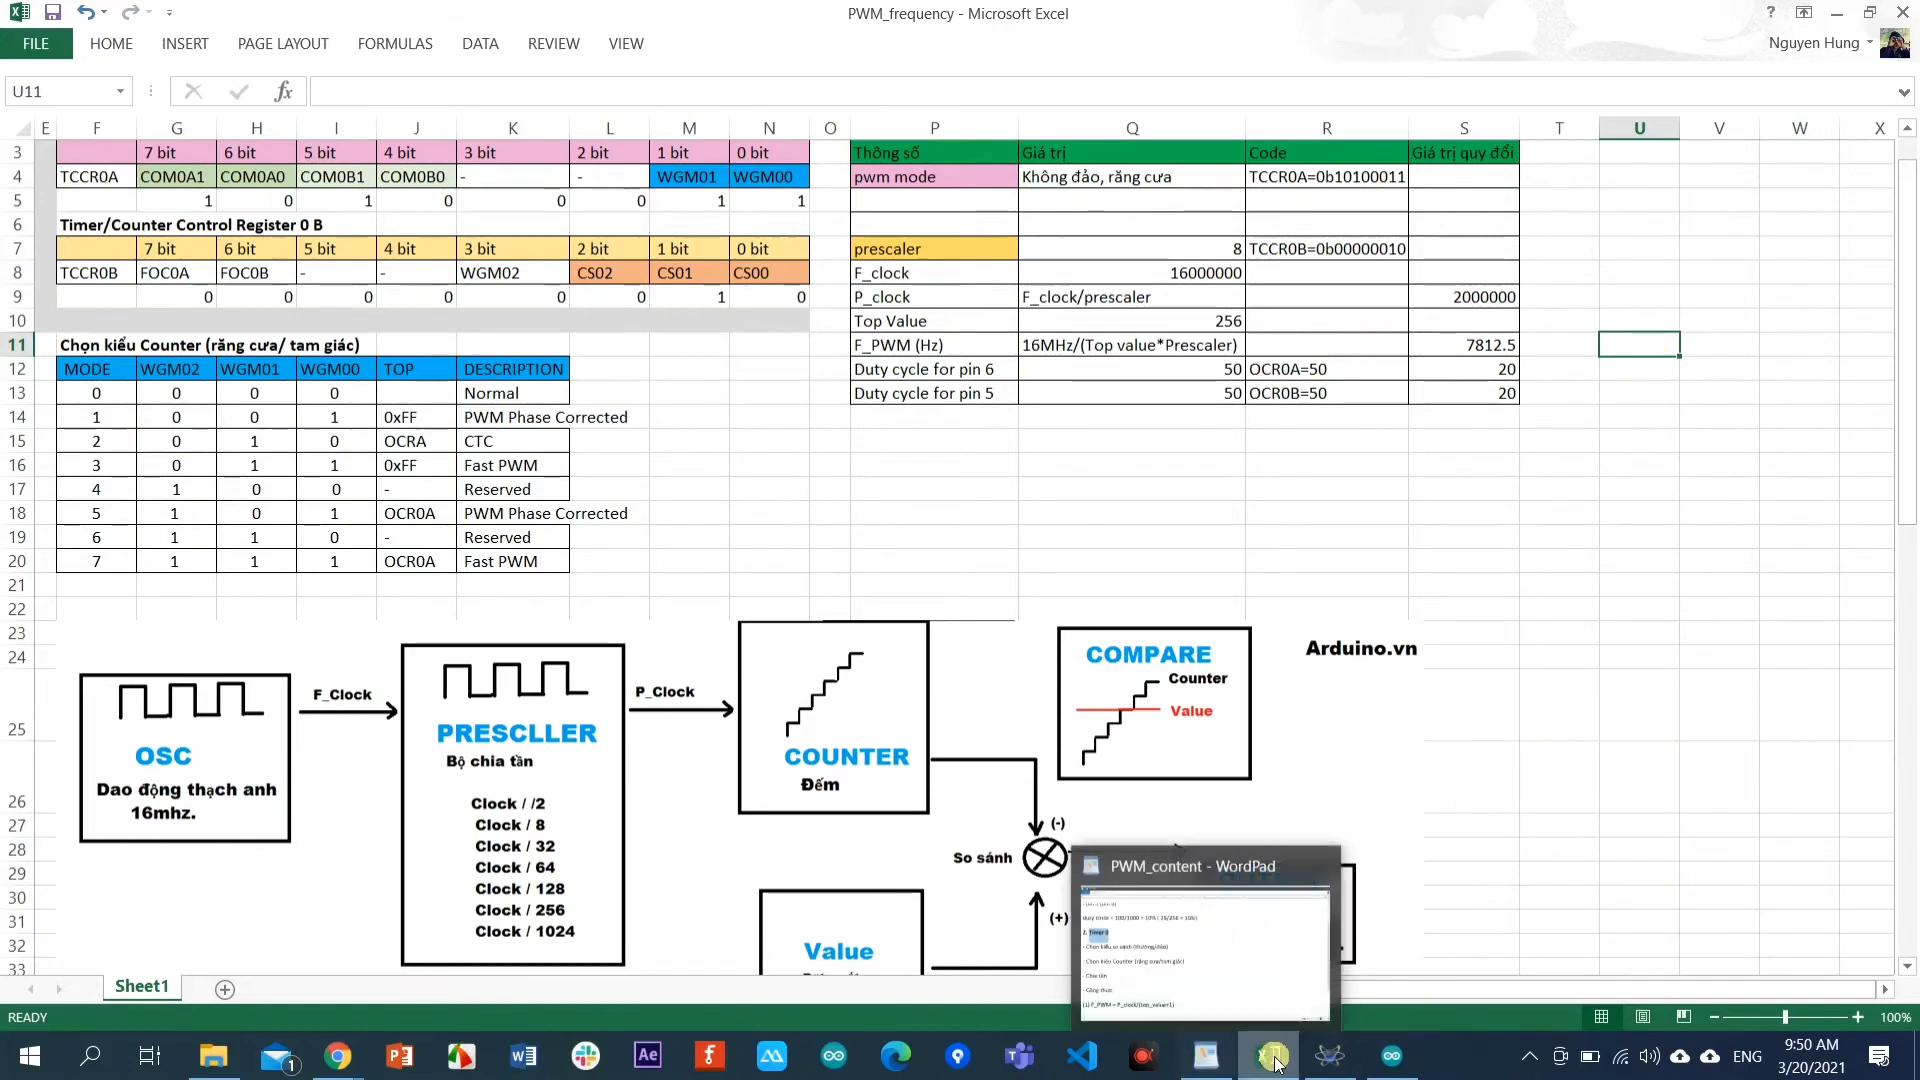
Switch back to Proteus, set the oscilloscope timebase to 10 µs and measure the high pulse's width with the cursors.
{"action": "left_click", "coordinate": [1330, 1055]}
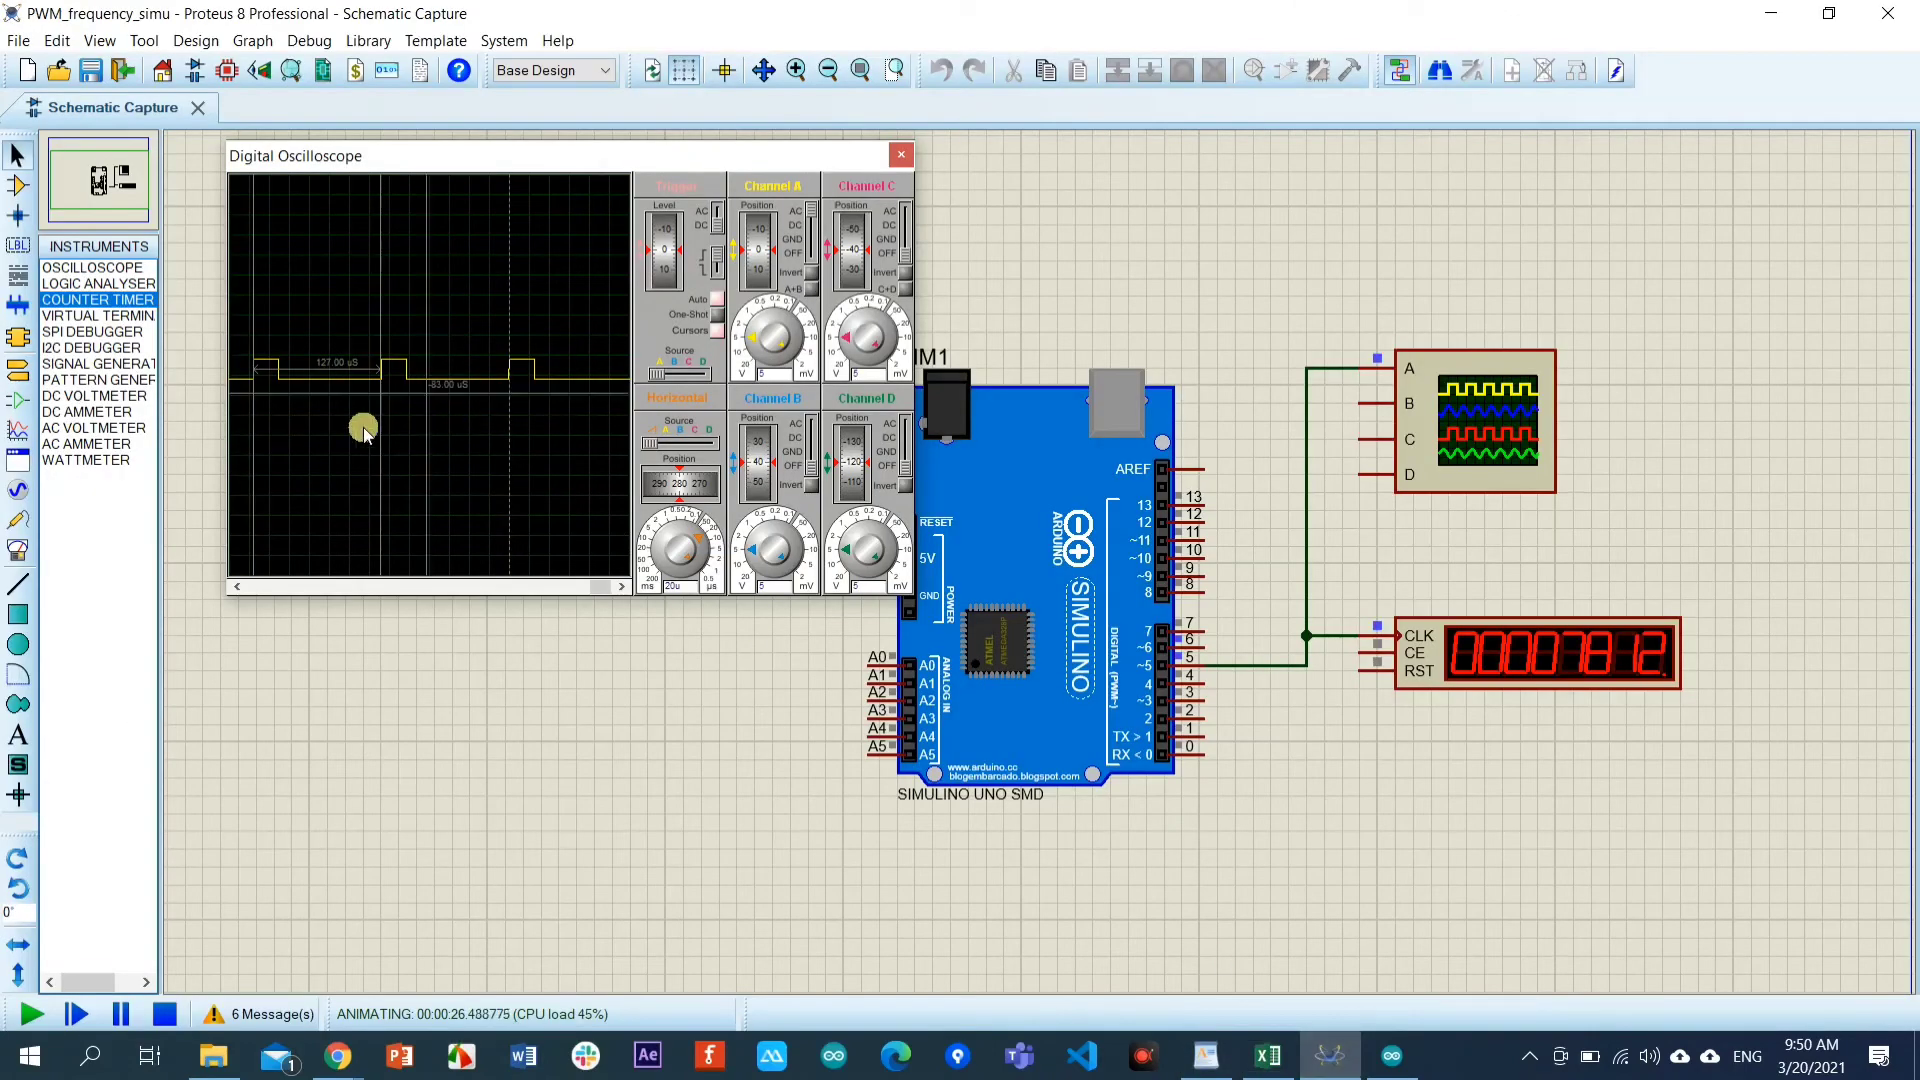
{"action": "left_click", "coordinate": [706, 543]}
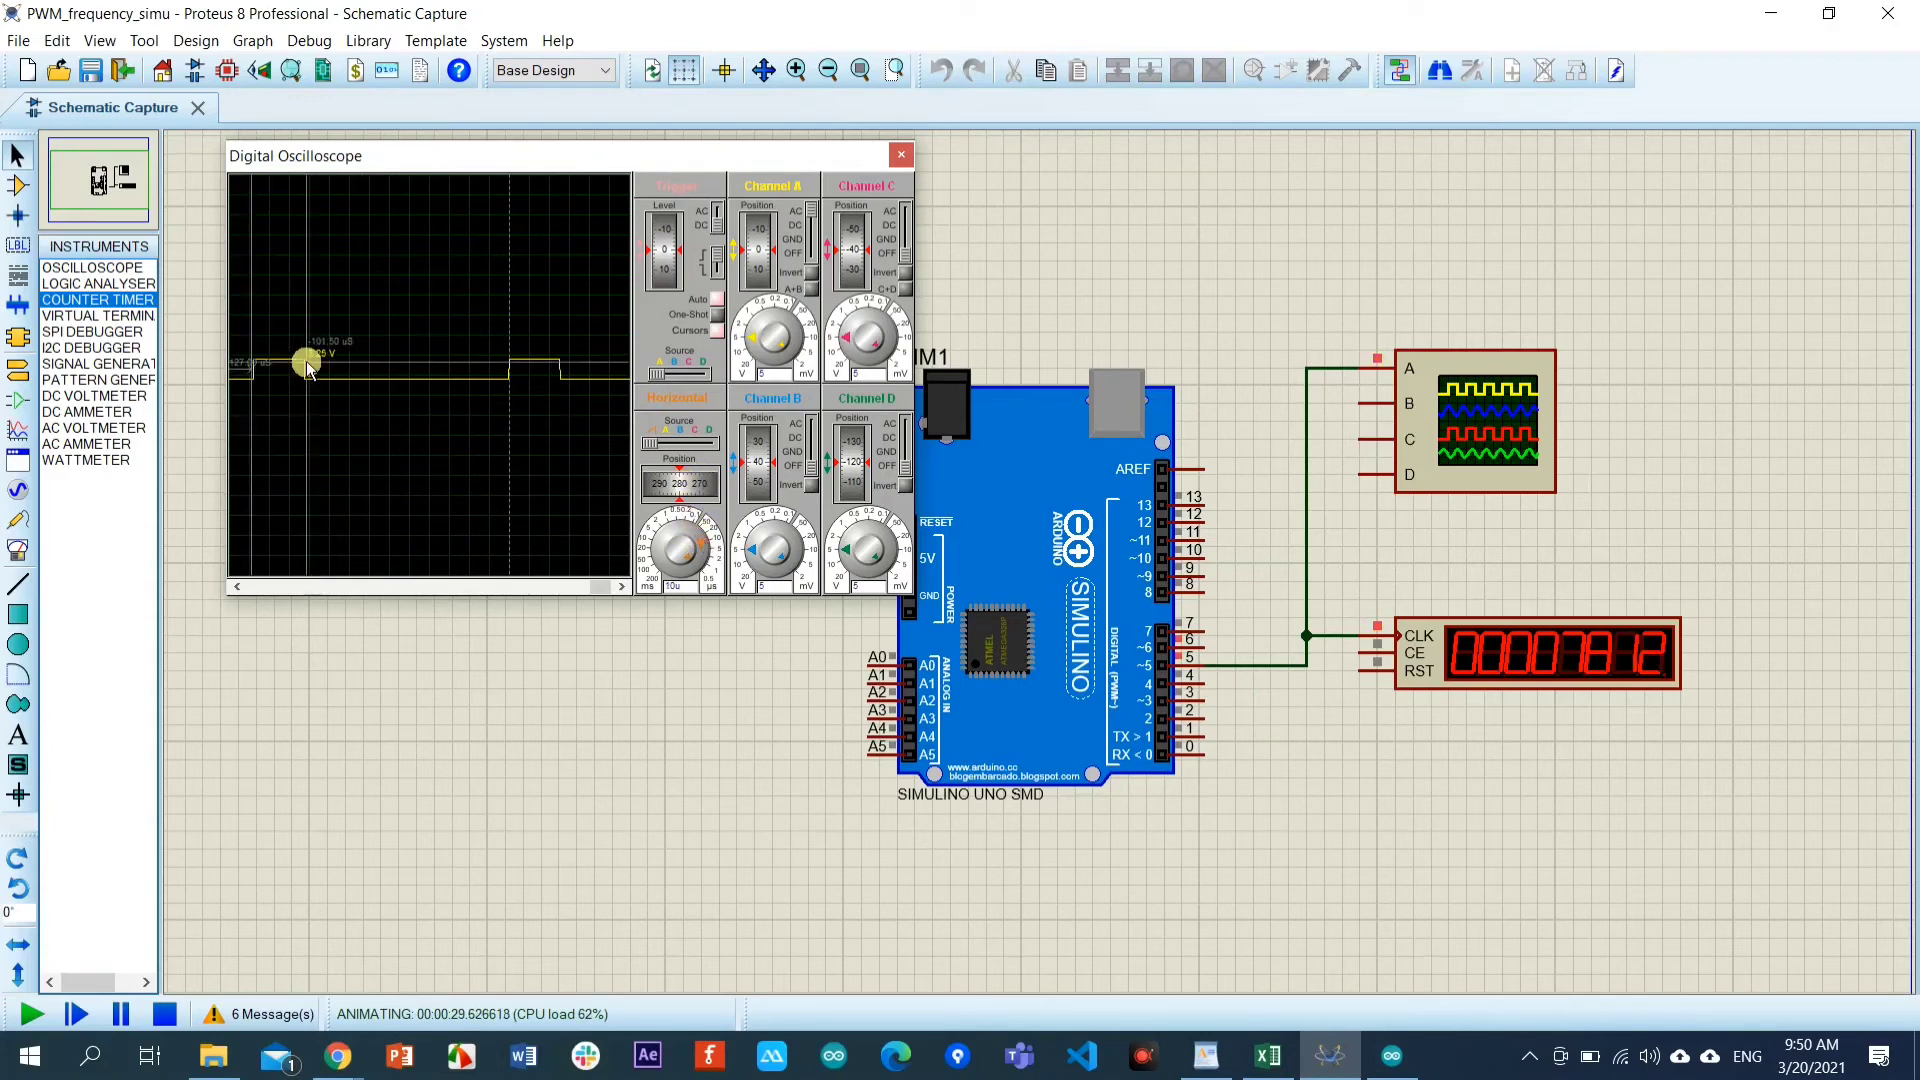
{"action": "left_click_drag", "start_coordinate": [508, 368], "coordinate": [560, 328]}
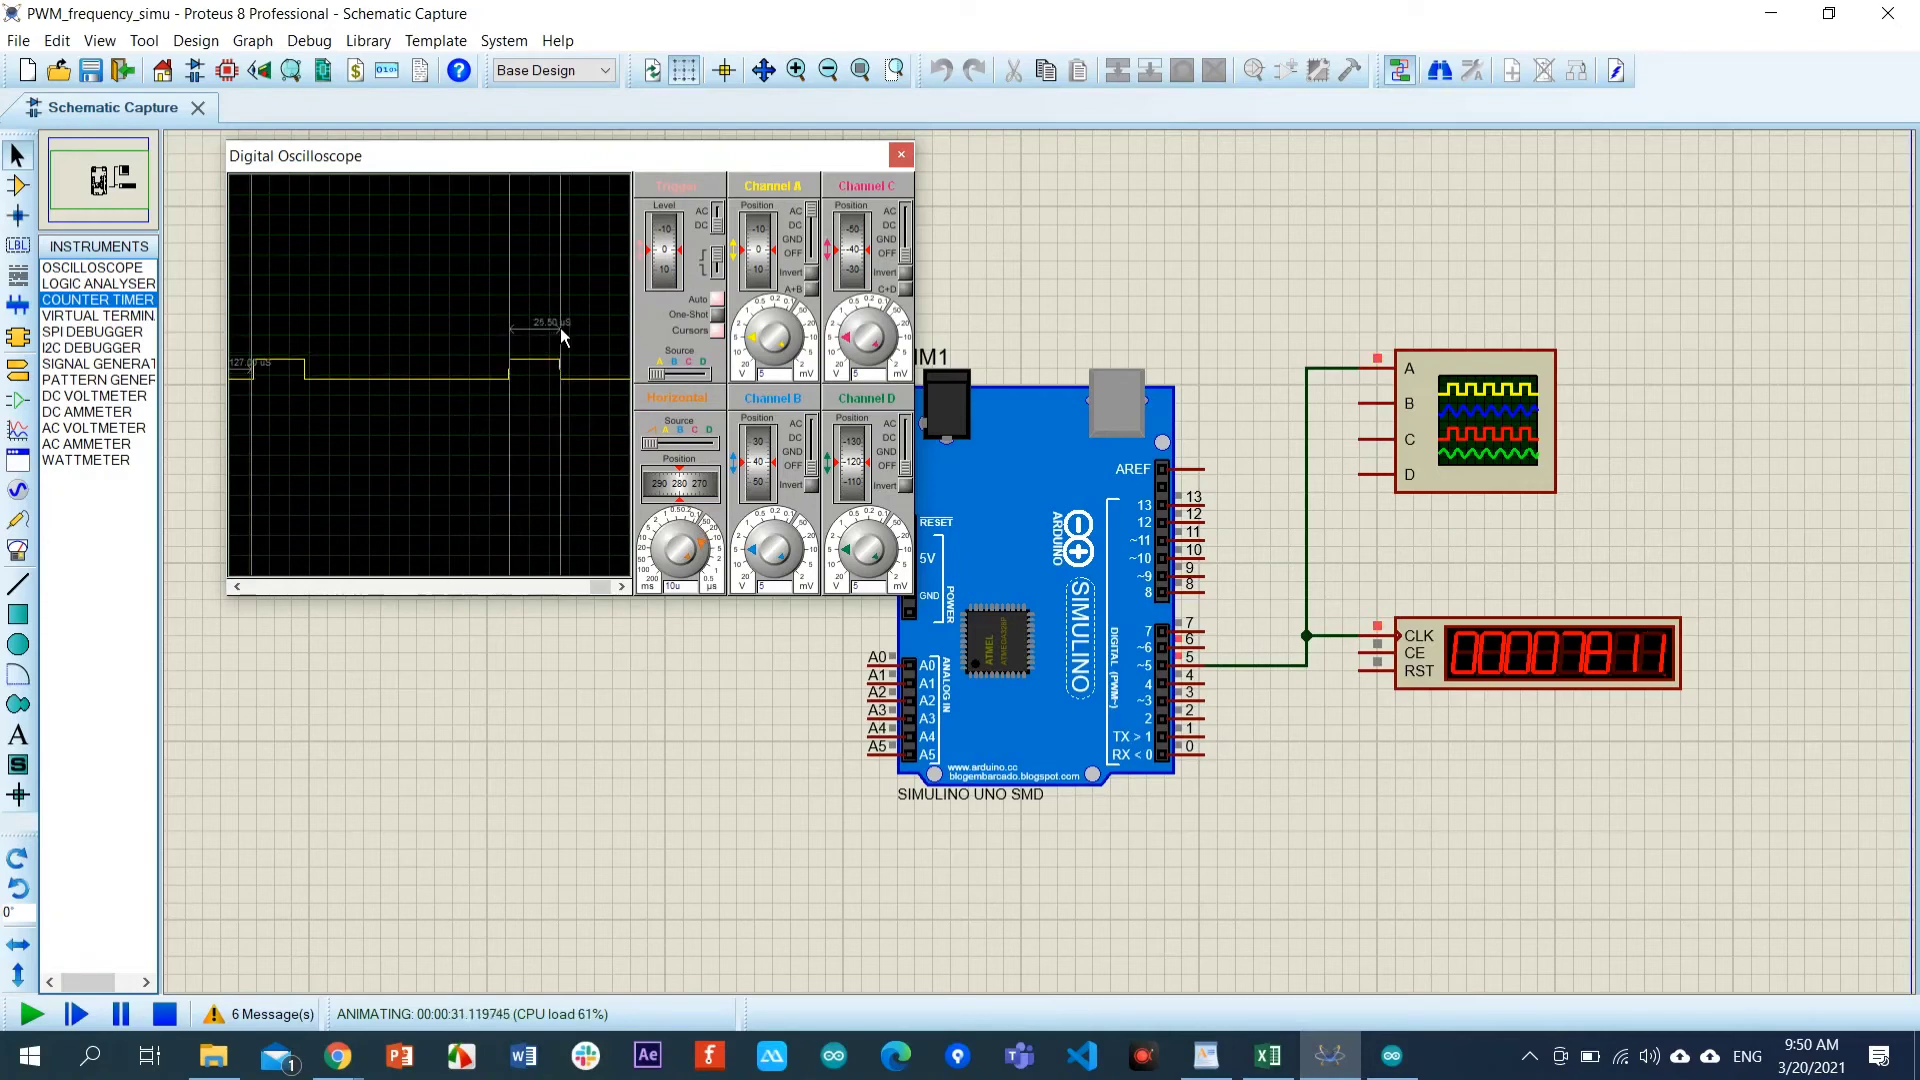
{"action": "left_click", "coordinate": [437, 481]}
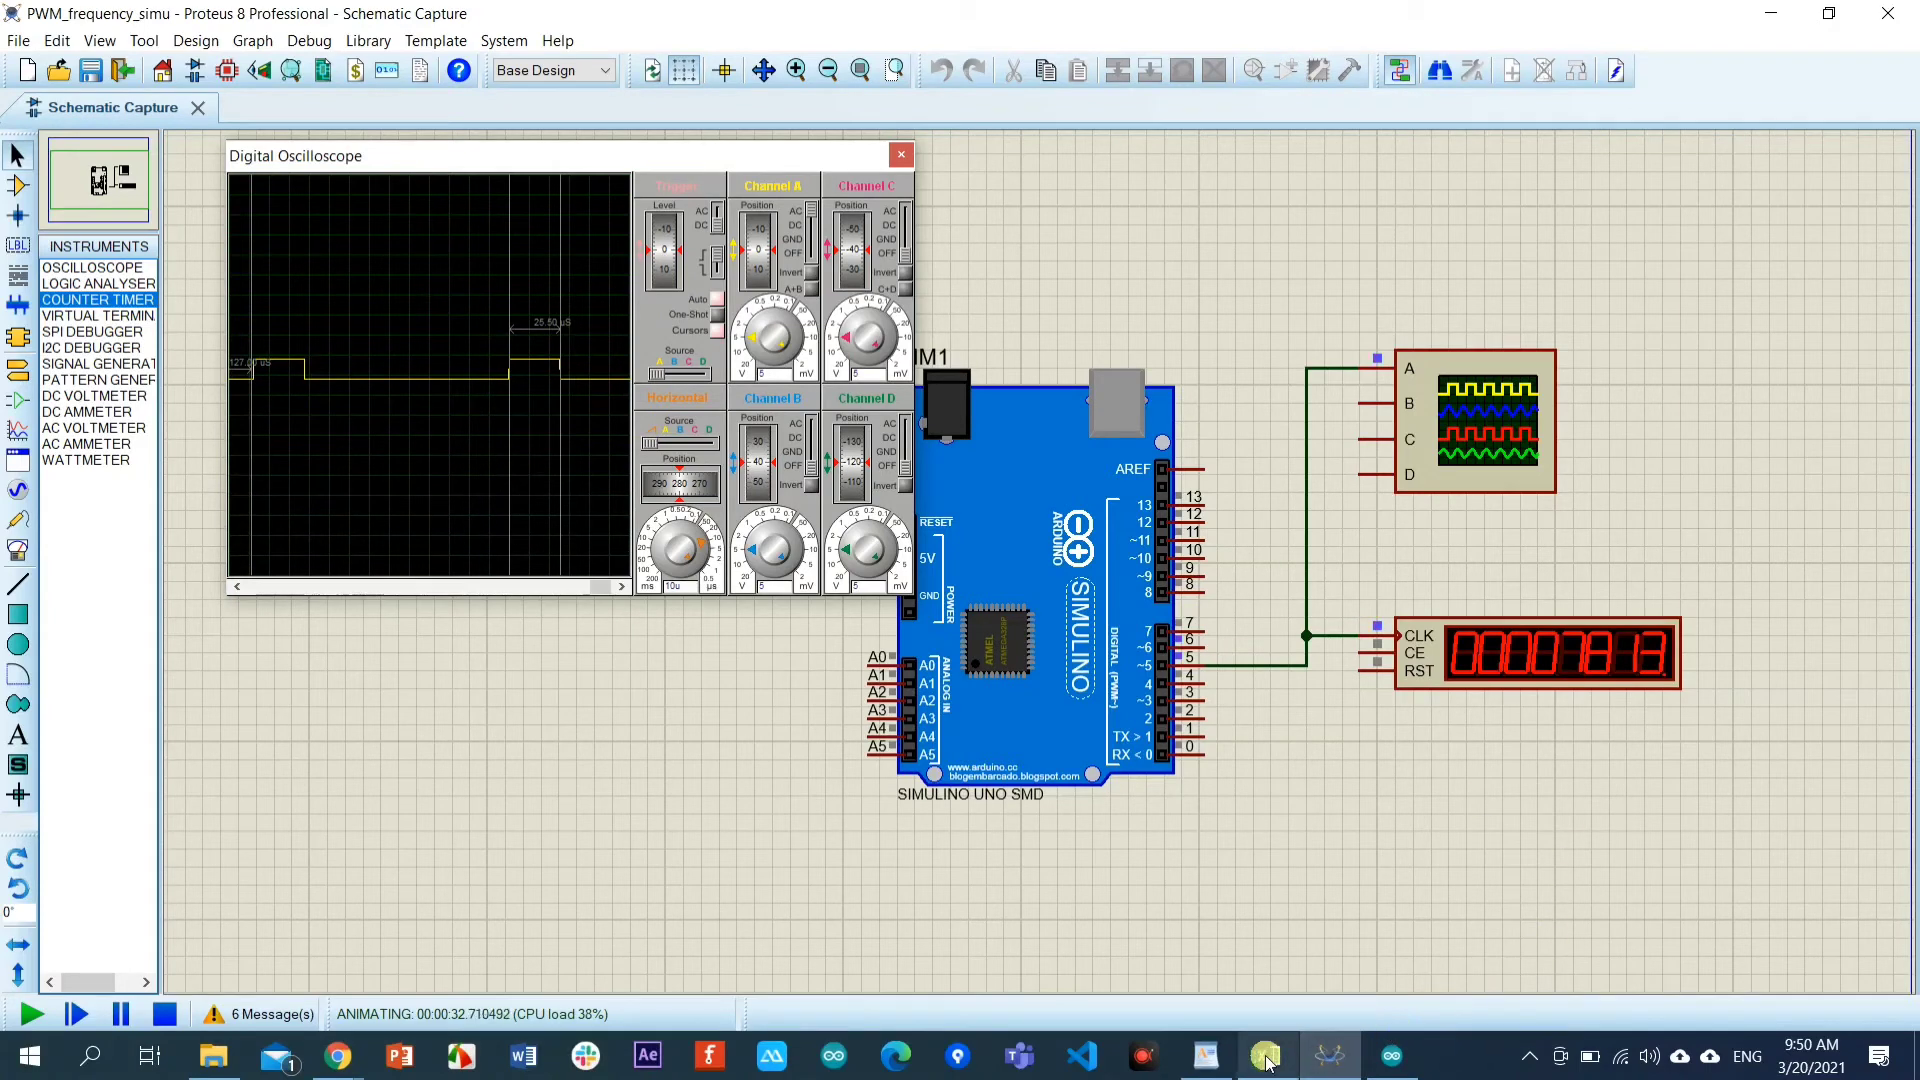
{"action": "left_click", "coordinate": [693, 553]}
Calculate the duty cycle in cell U12 of the Excel sheet with =25.5/127 and clear the cell.
{"action": "mouse_move", "coordinate": [1265, 1068]}
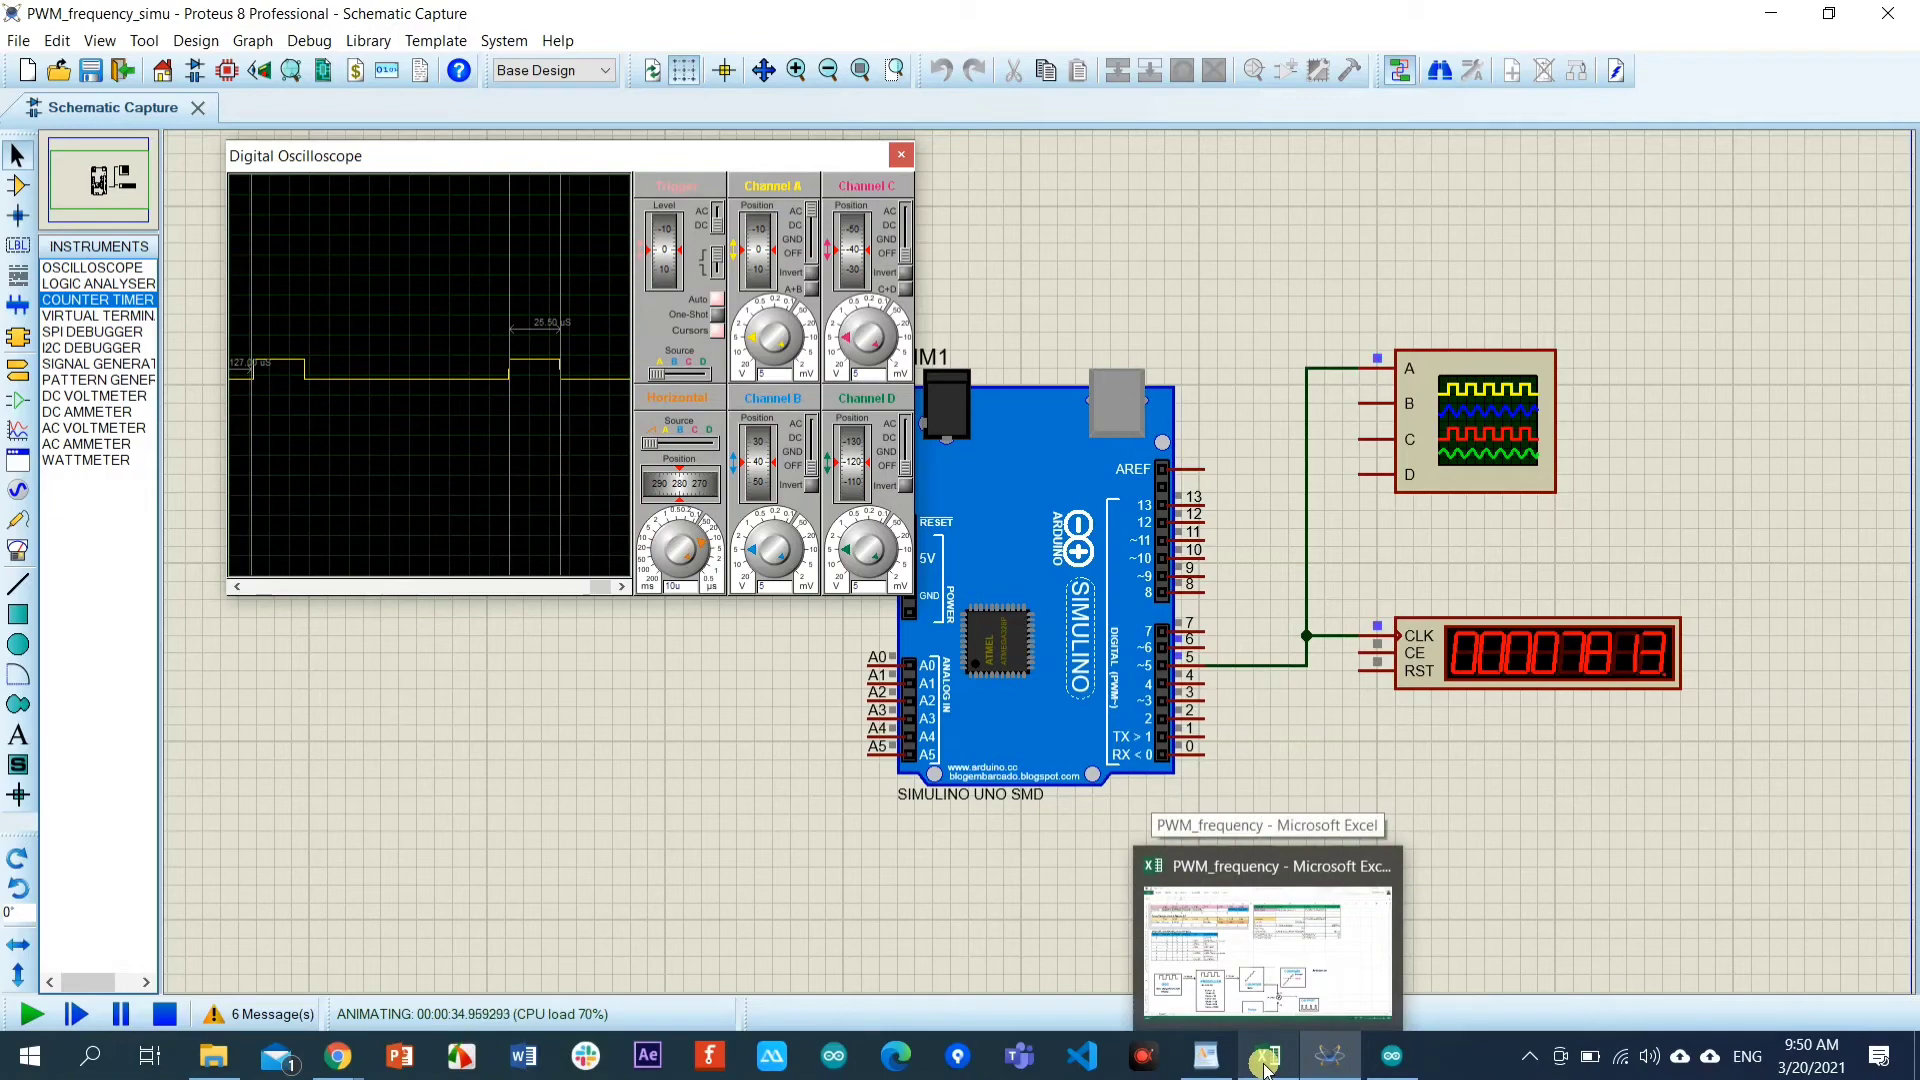
{"action": "left_click", "coordinate": [1274, 1063]}
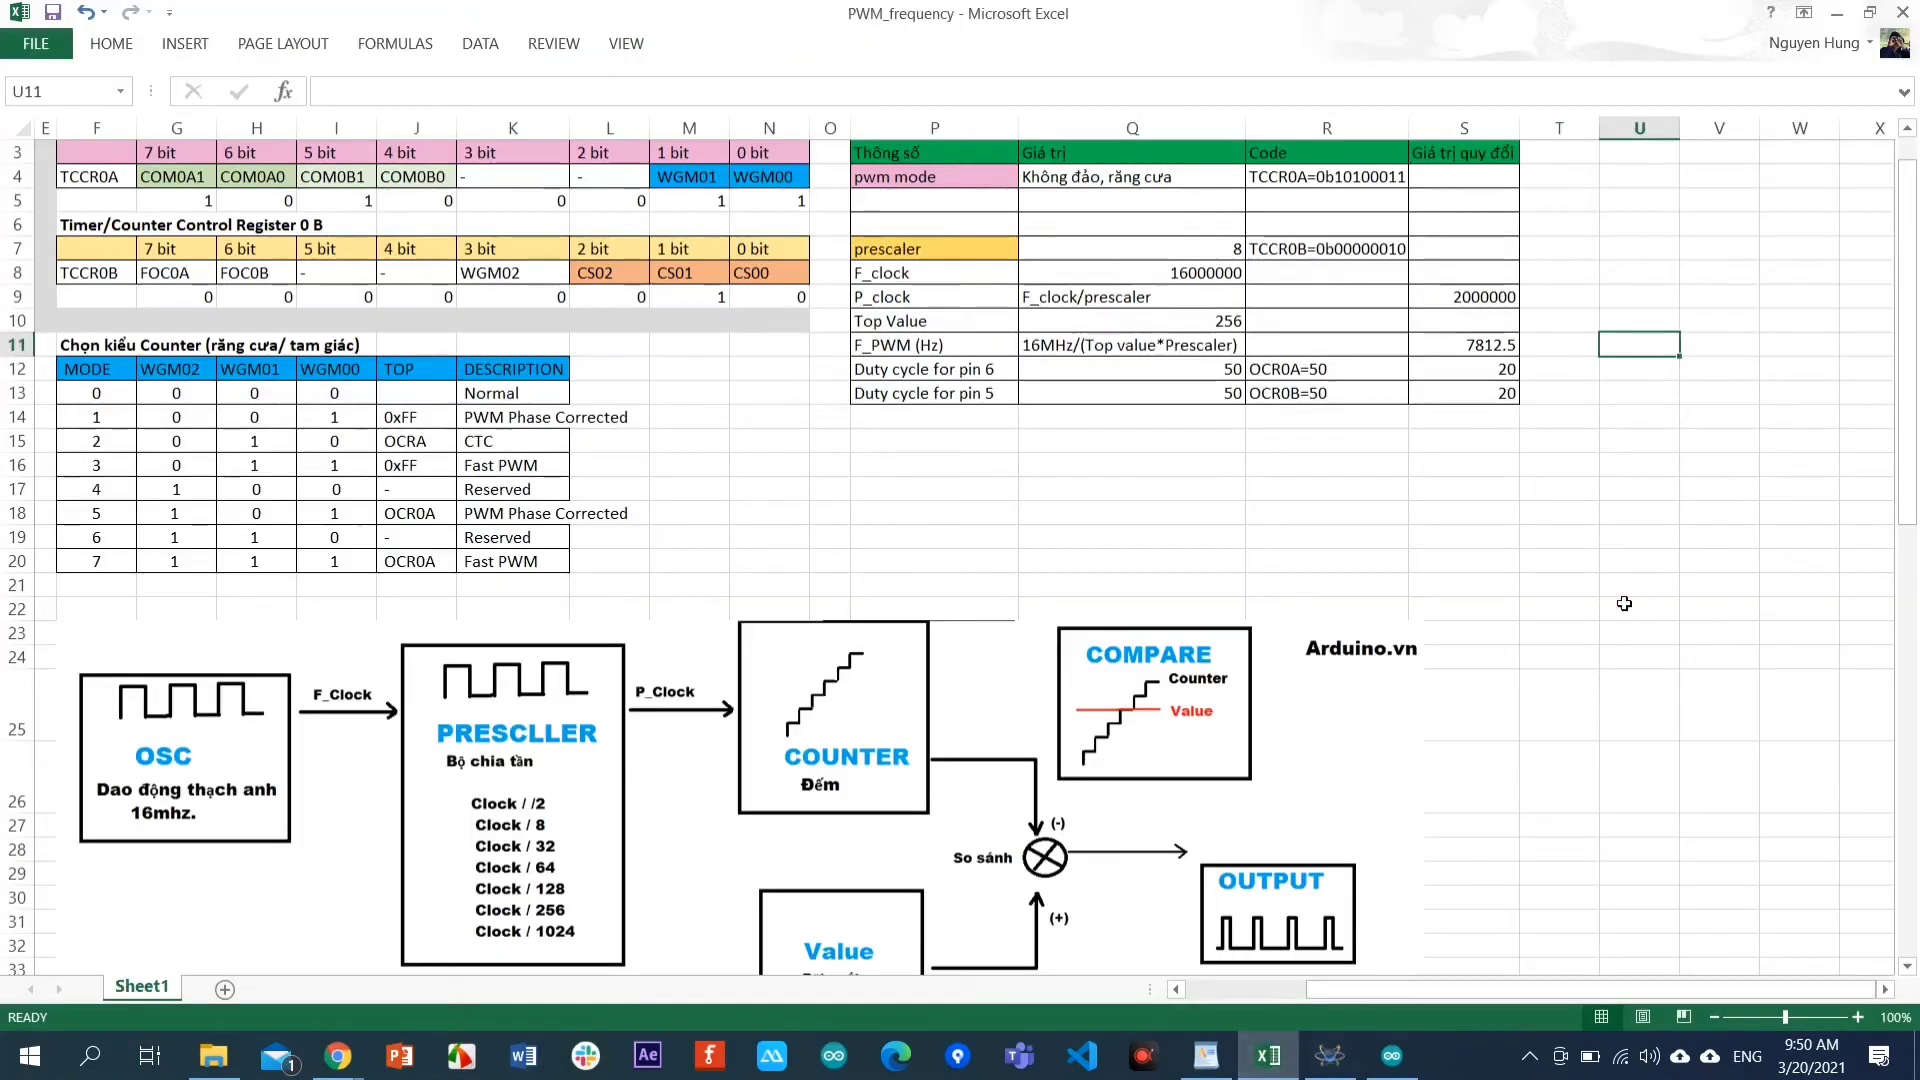
{"action": "left_click", "coordinate": [1636, 379]}
{"action": "left_click", "coordinate": [1636, 380]}
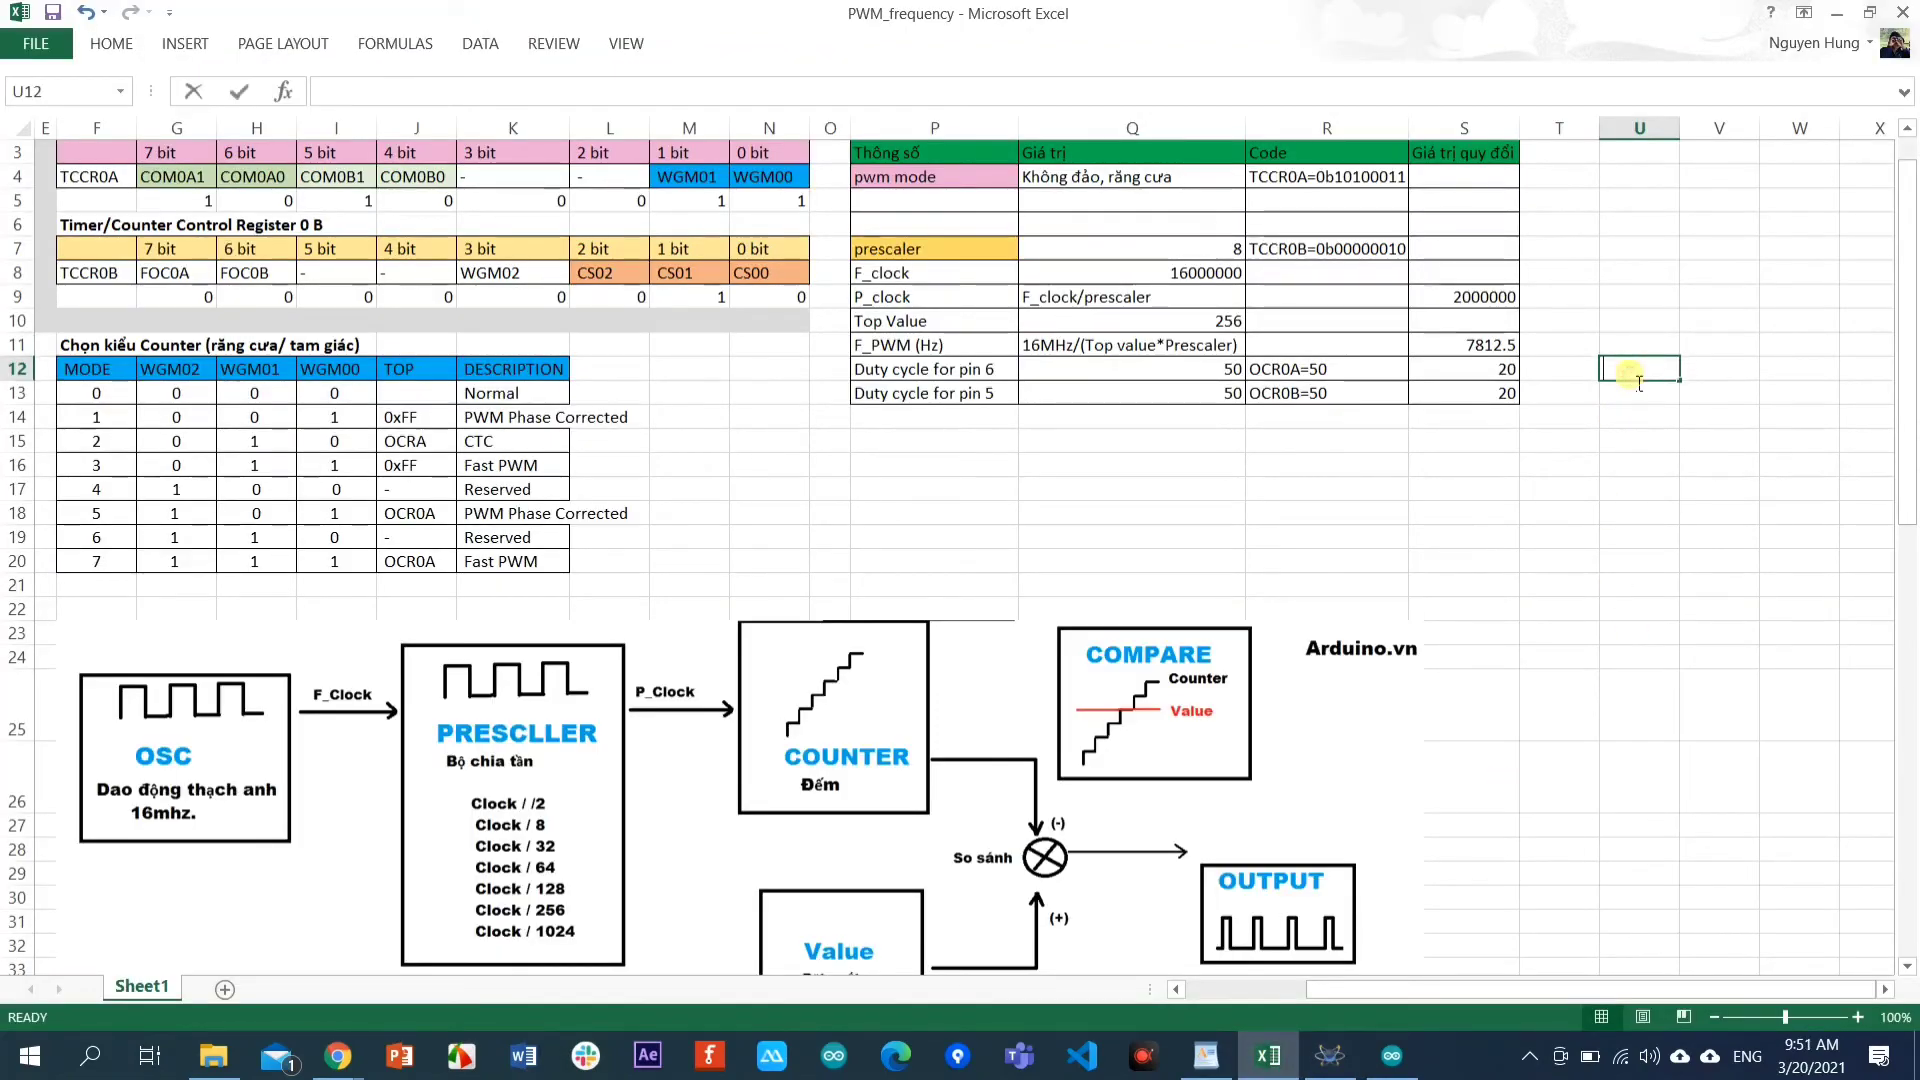
{"action": "type", "text": "=25.5"}
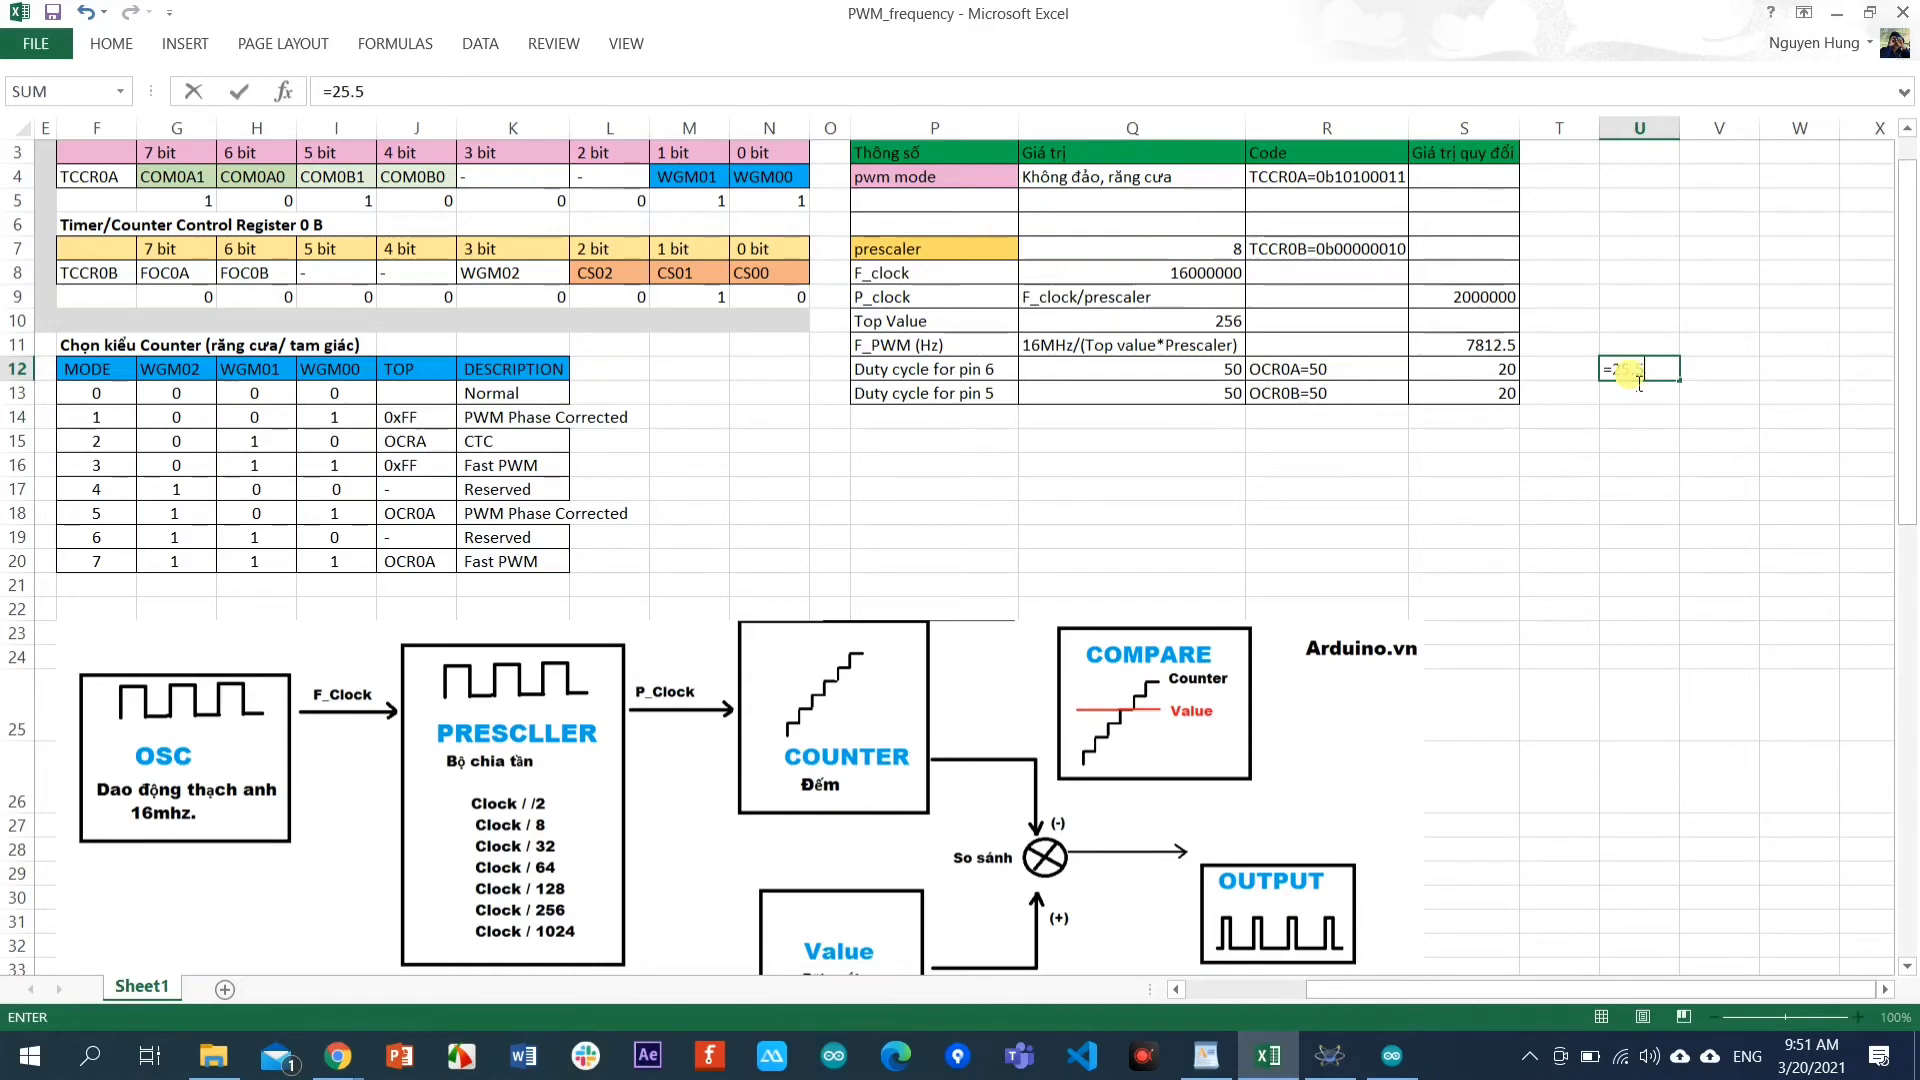
{"action": "type", "text": "/127"}
{"action": "key", "text": "Return"}
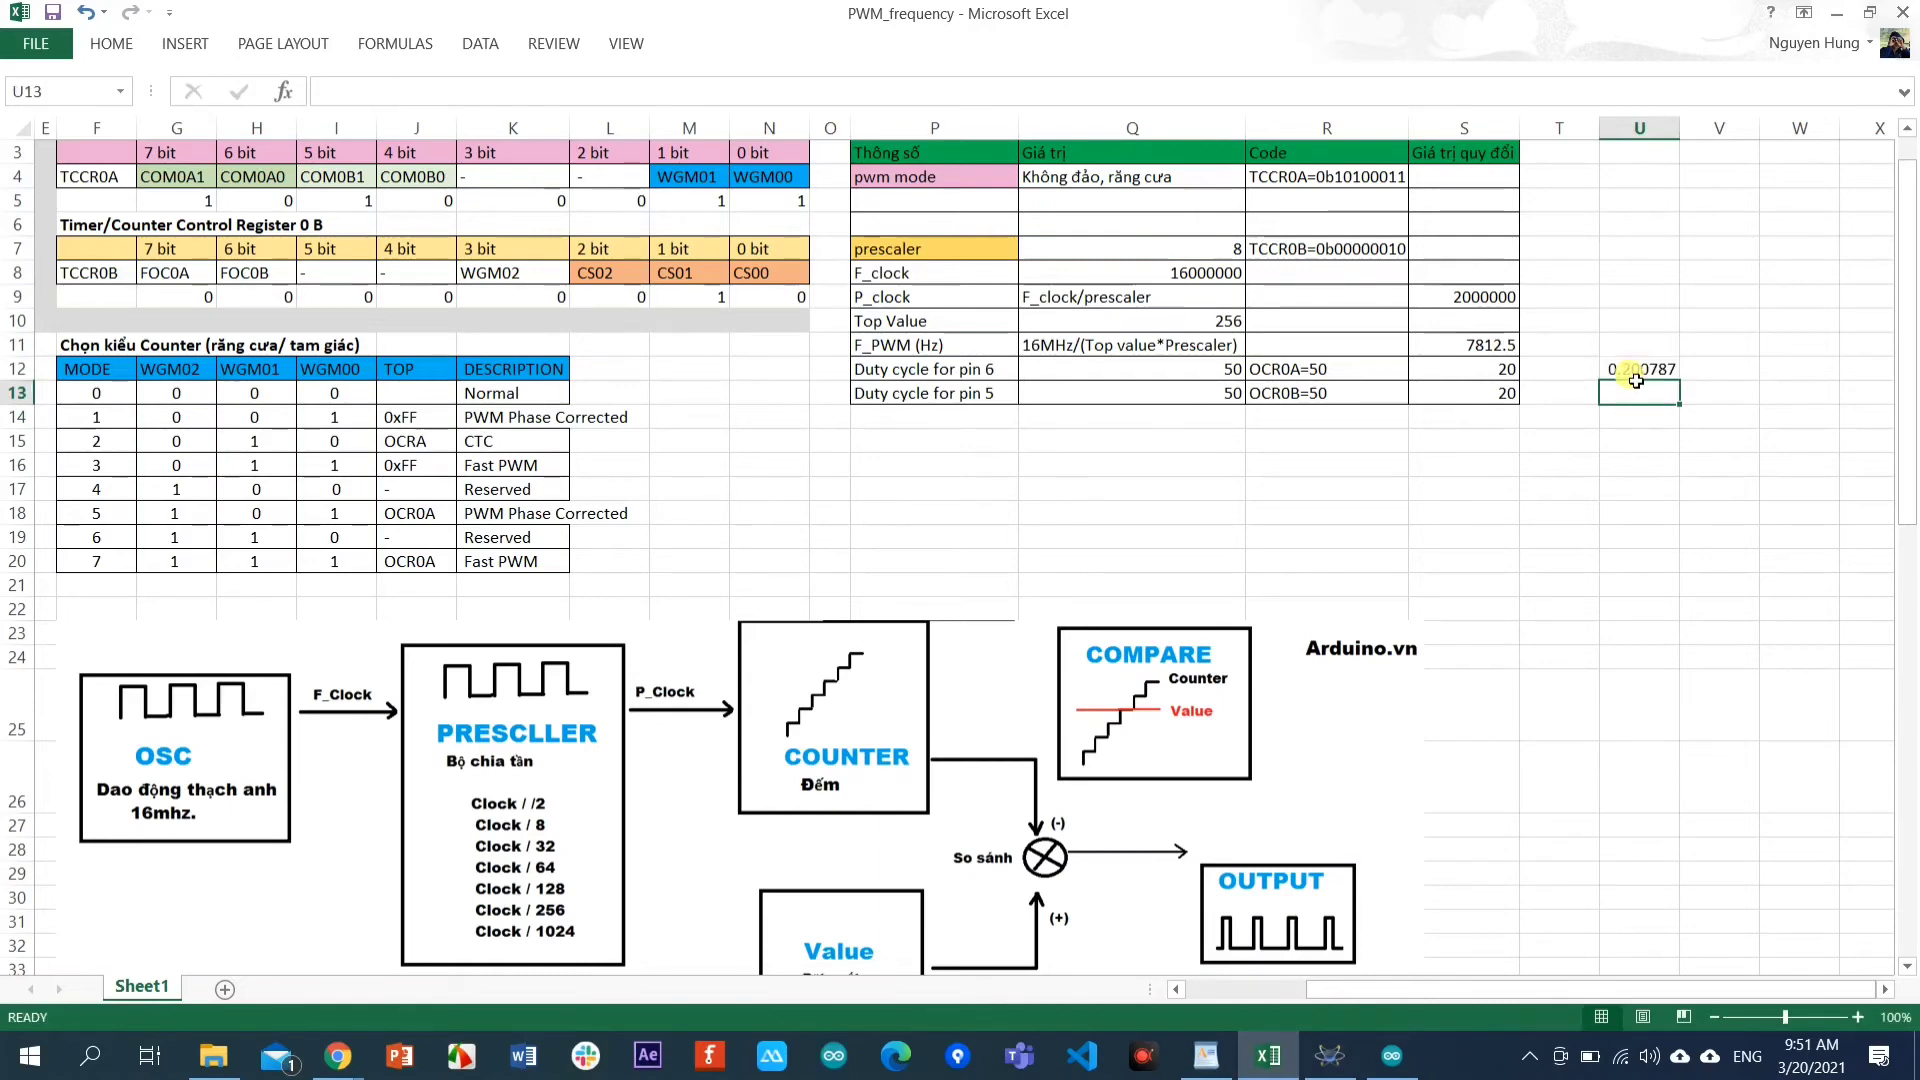
{"action": "left_click", "coordinate": [1652, 370]}
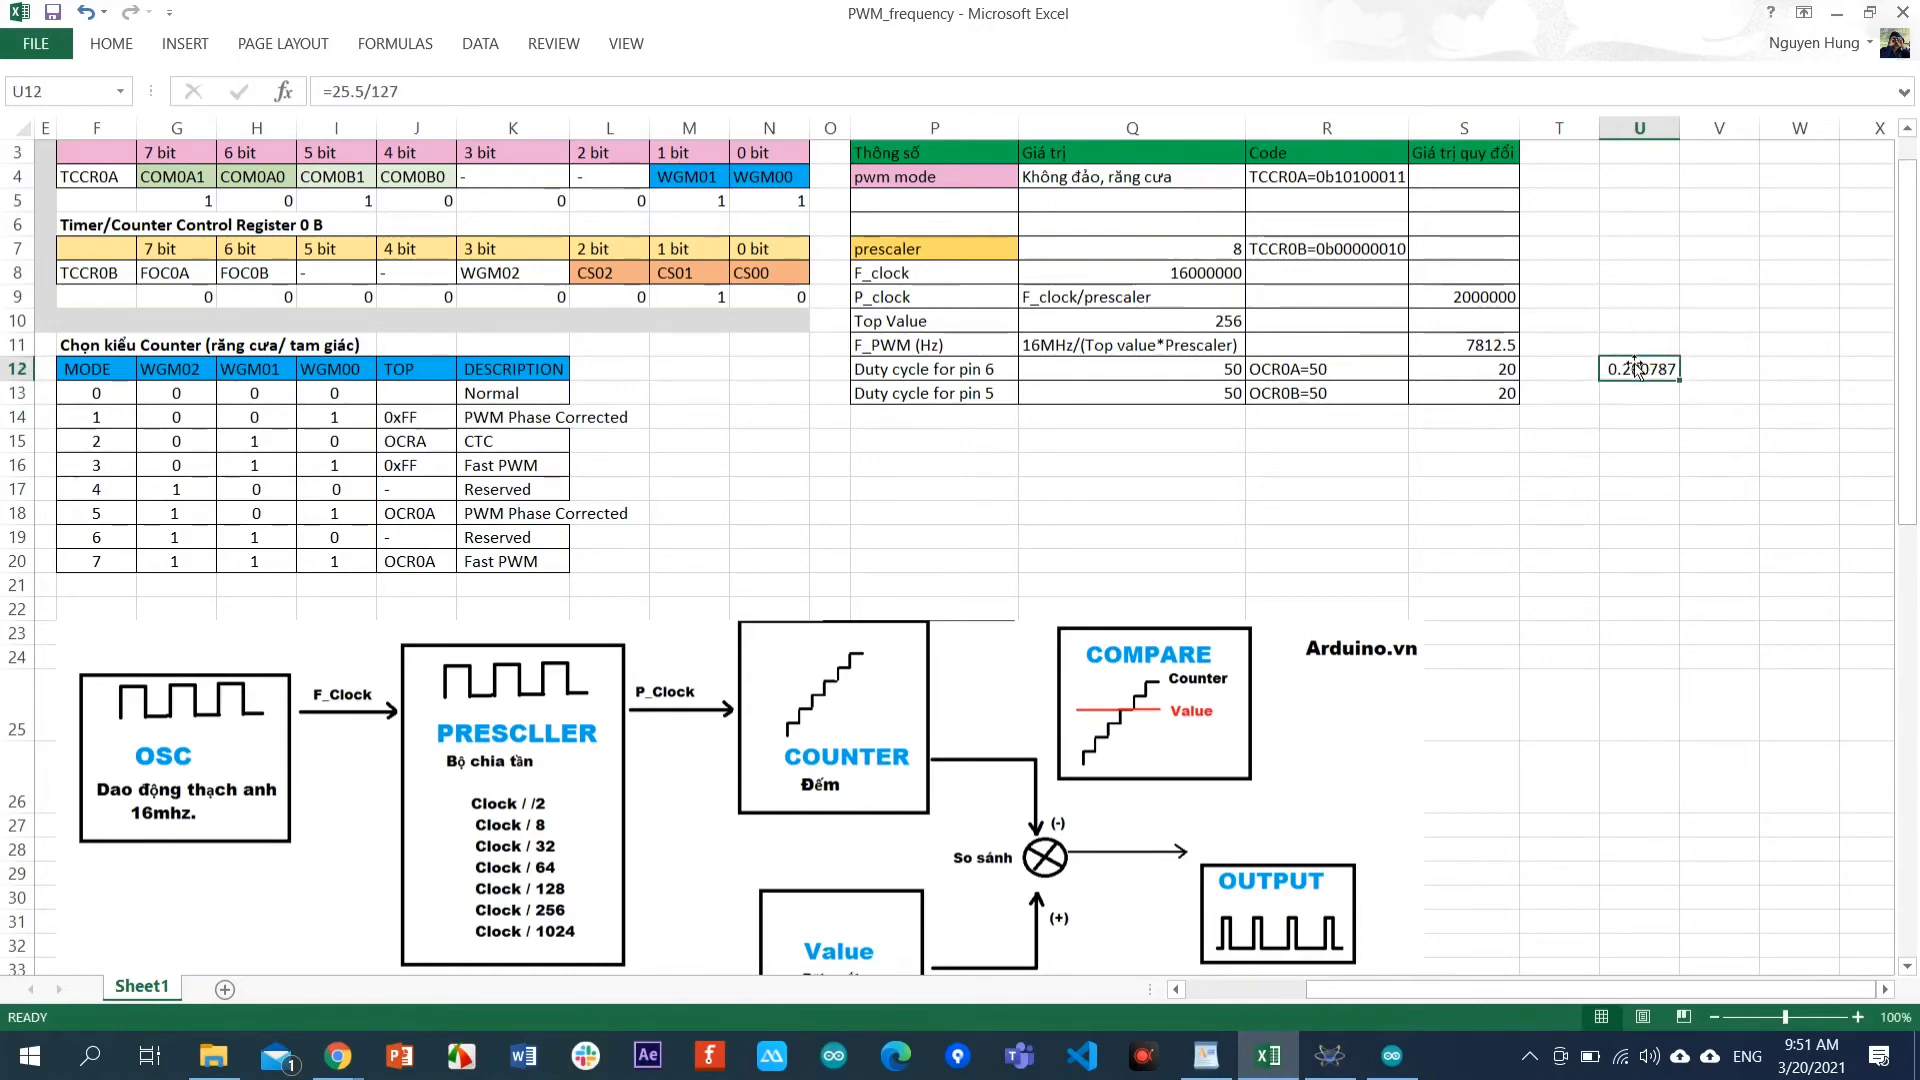
{"action": "key", "text": "Delete"}
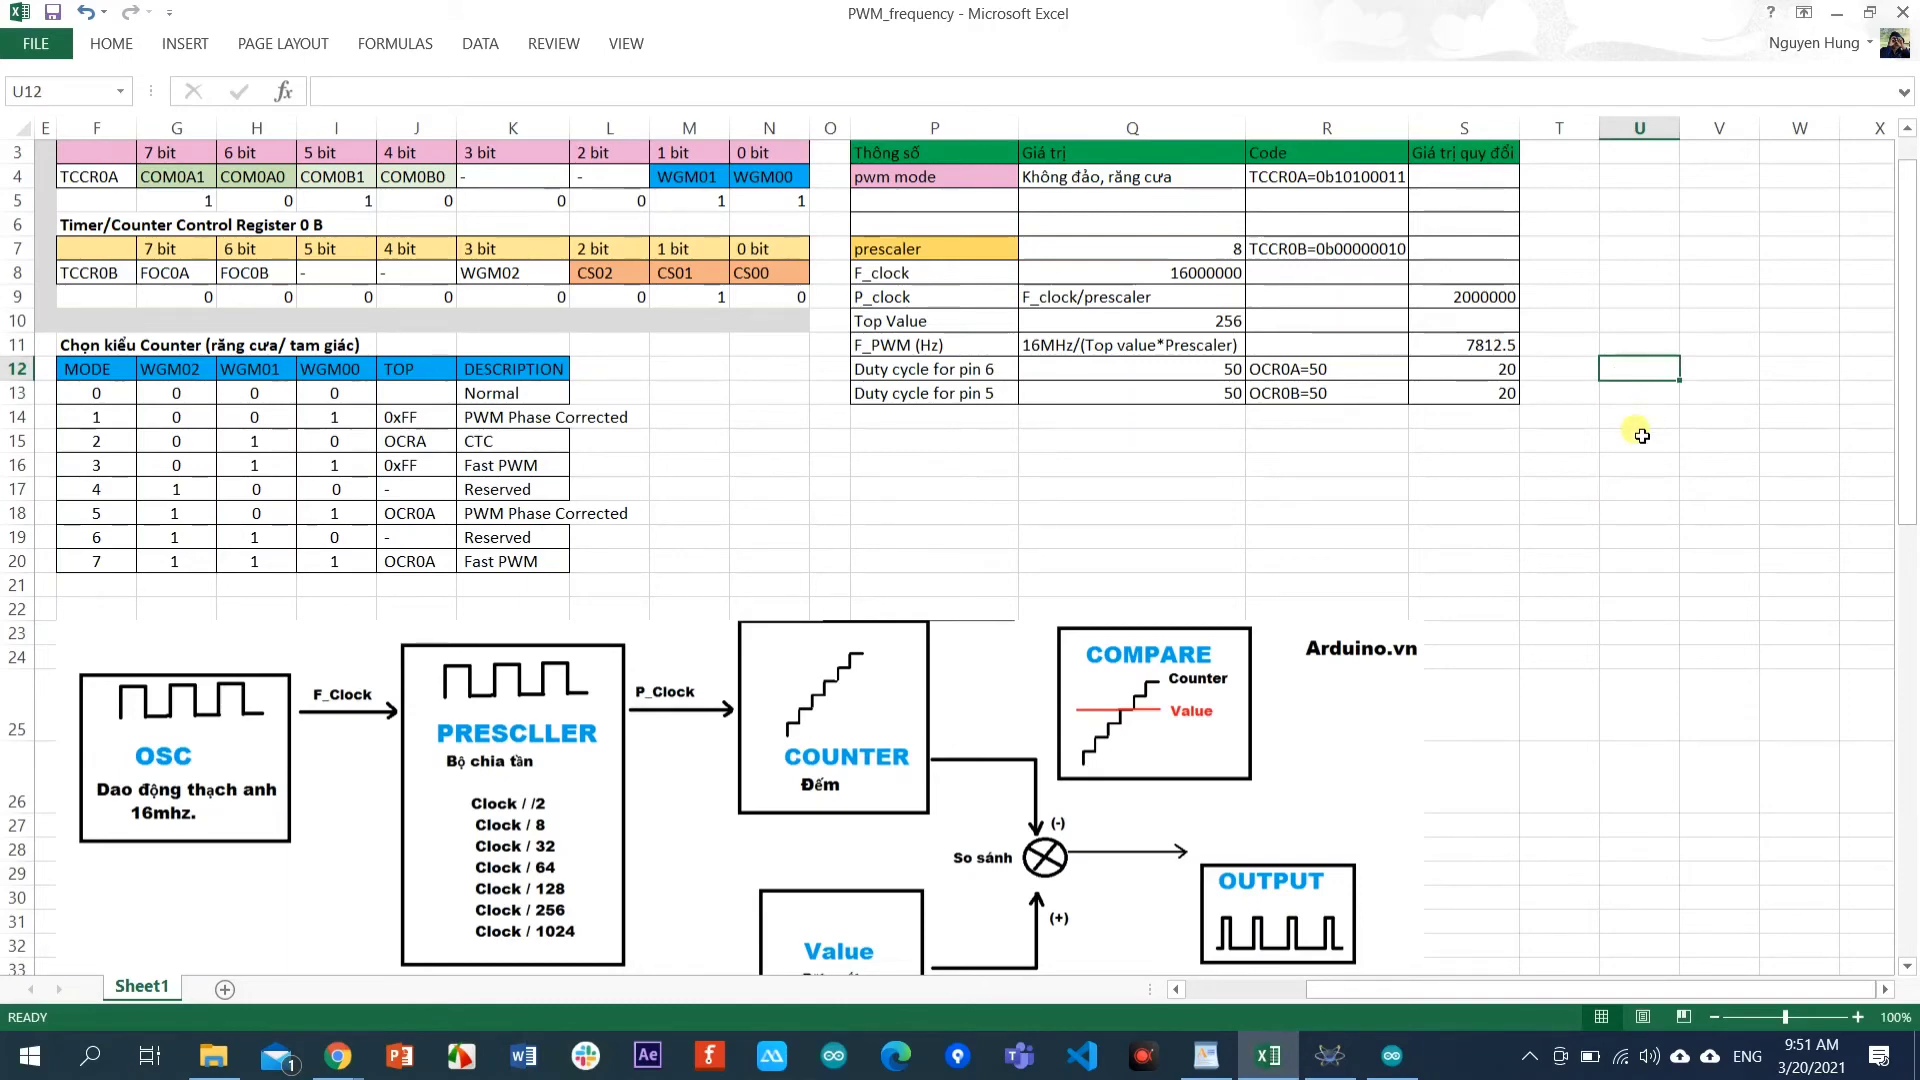
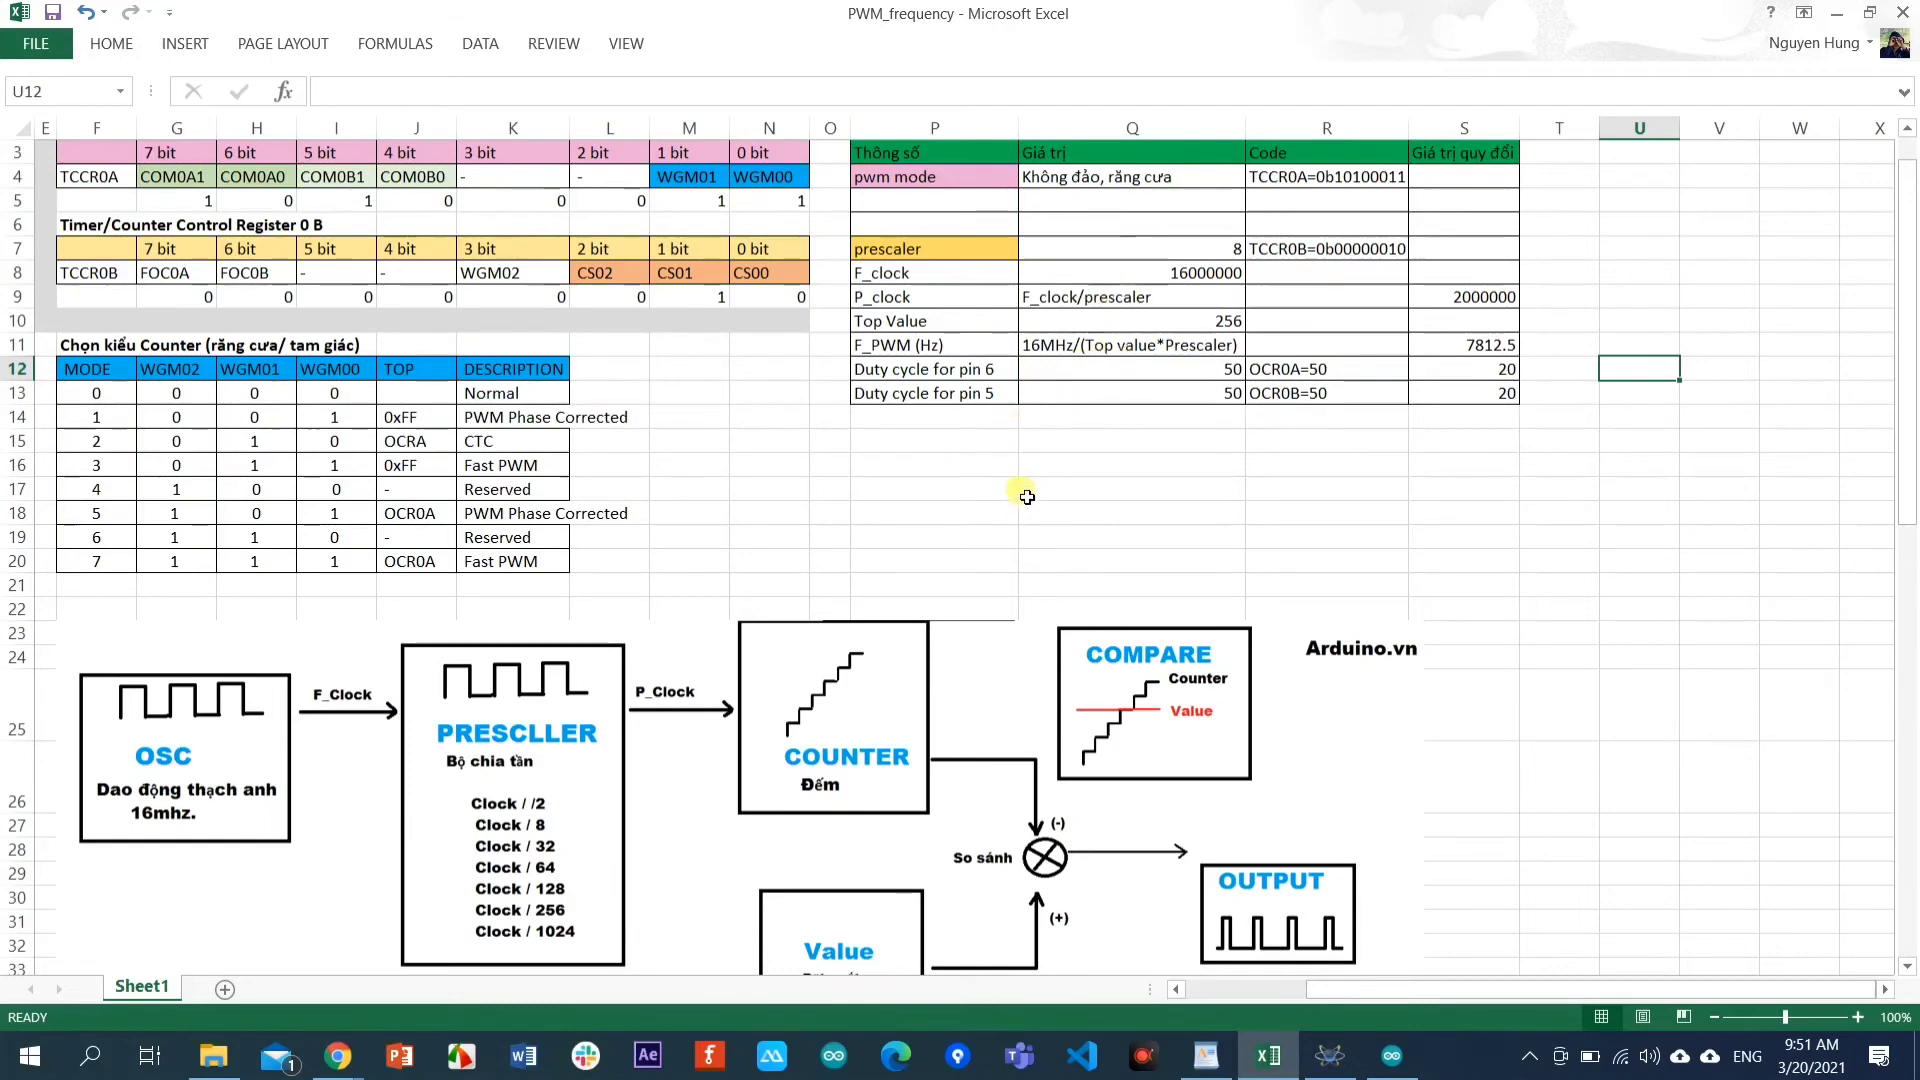
Set the COM0A0 bit of the TCCR0A register to 1 in cell H5.
{"action": "scroll", "coordinate": [1030, 460], "scroll_direction": "down", "scroll_amount": 2}
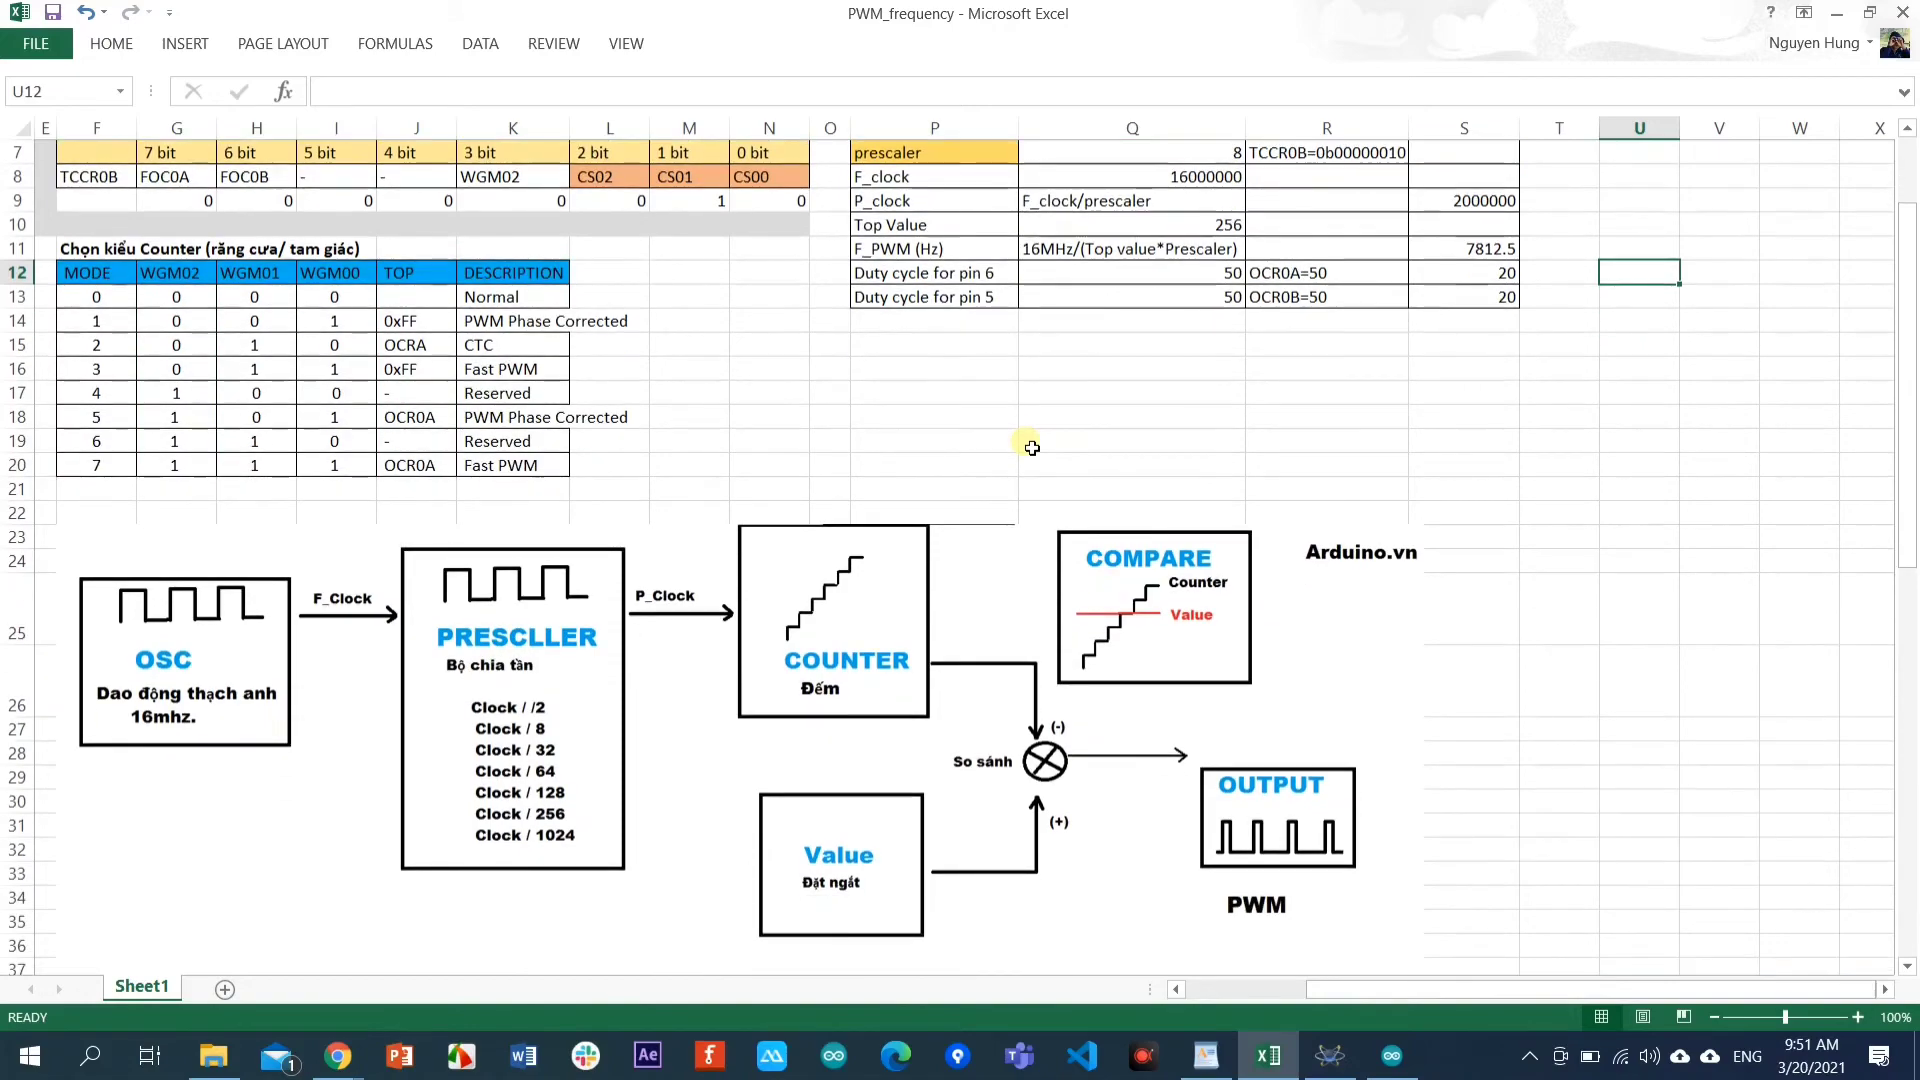
{"action": "scroll", "coordinate": [1032, 448], "scroll_direction": "up", "scroll_amount": 2}
{"action": "scroll", "coordinate": [1032, 448], "scroll_direction": "up", "scroll_amount": 1}
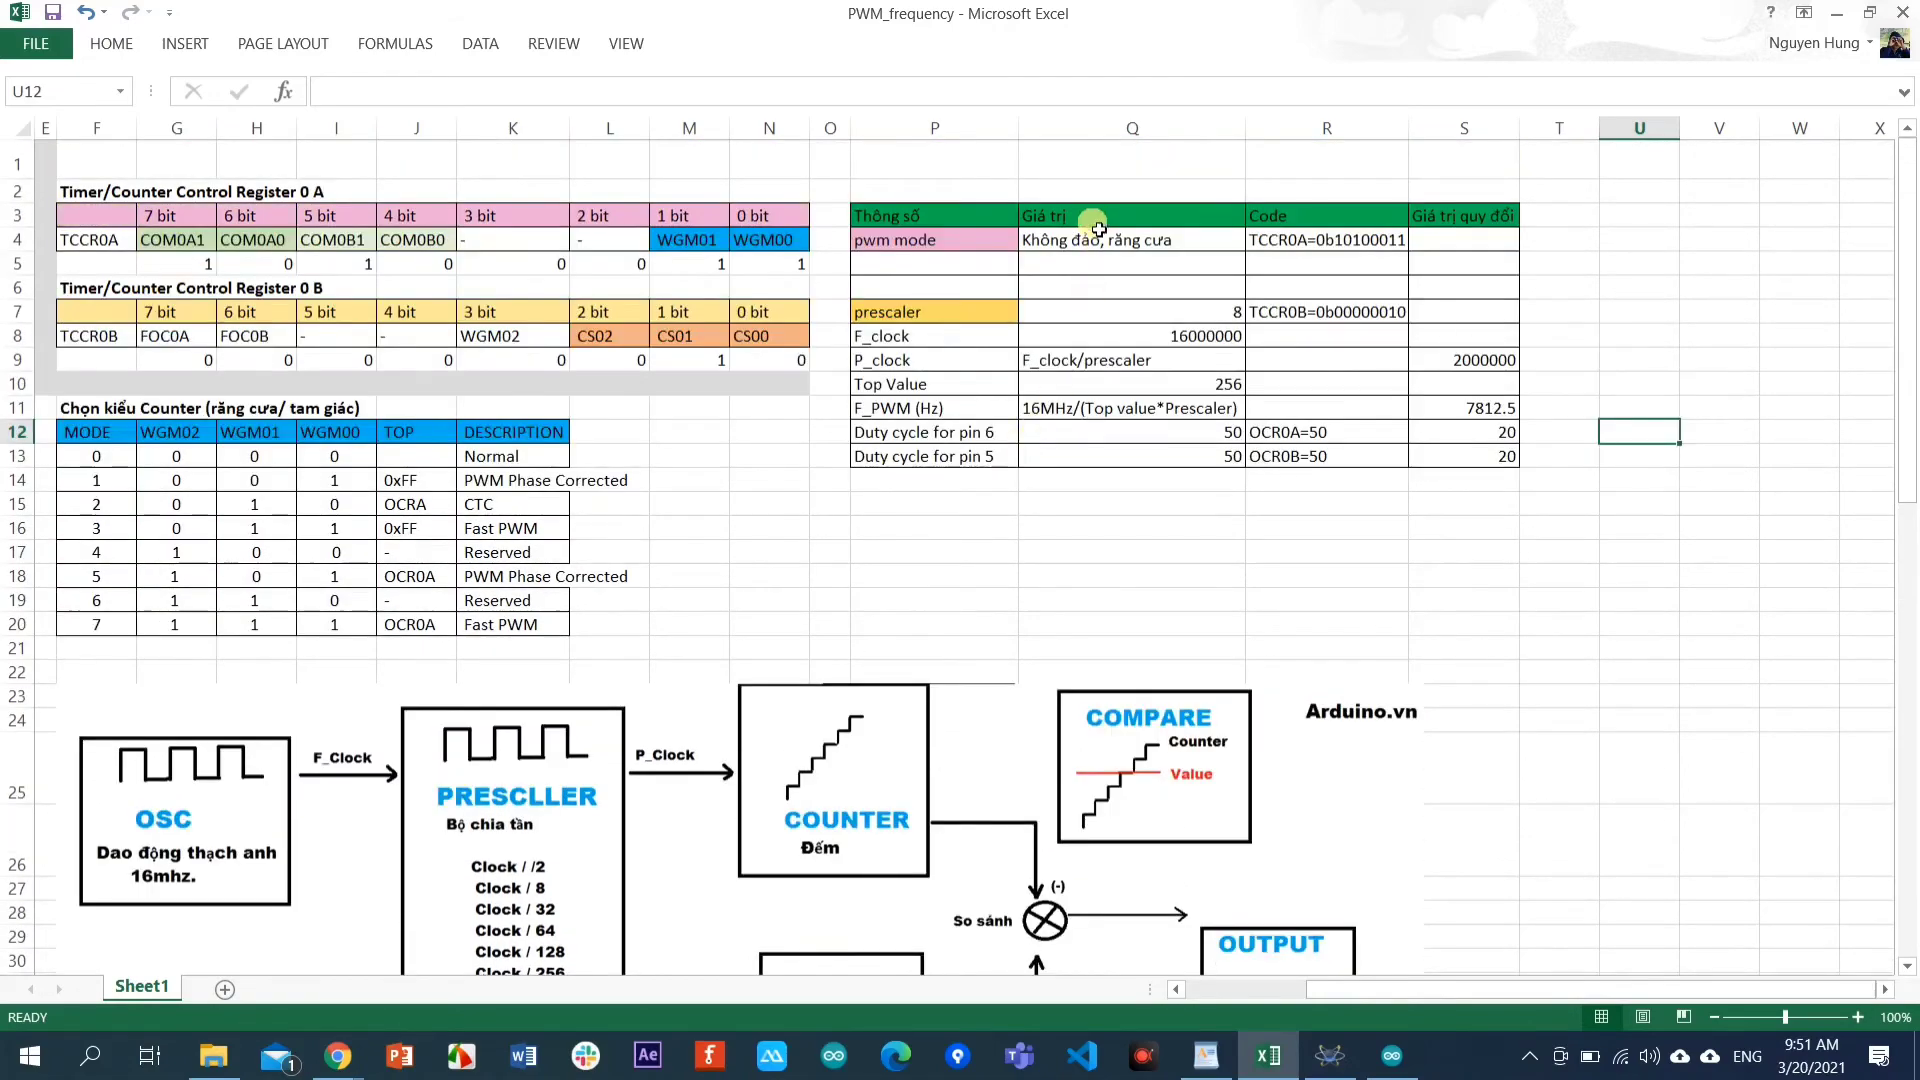
{"action": "left_click_drag", "start_coordinate": [1374, 990], "coordinate": [1214, 1002]}
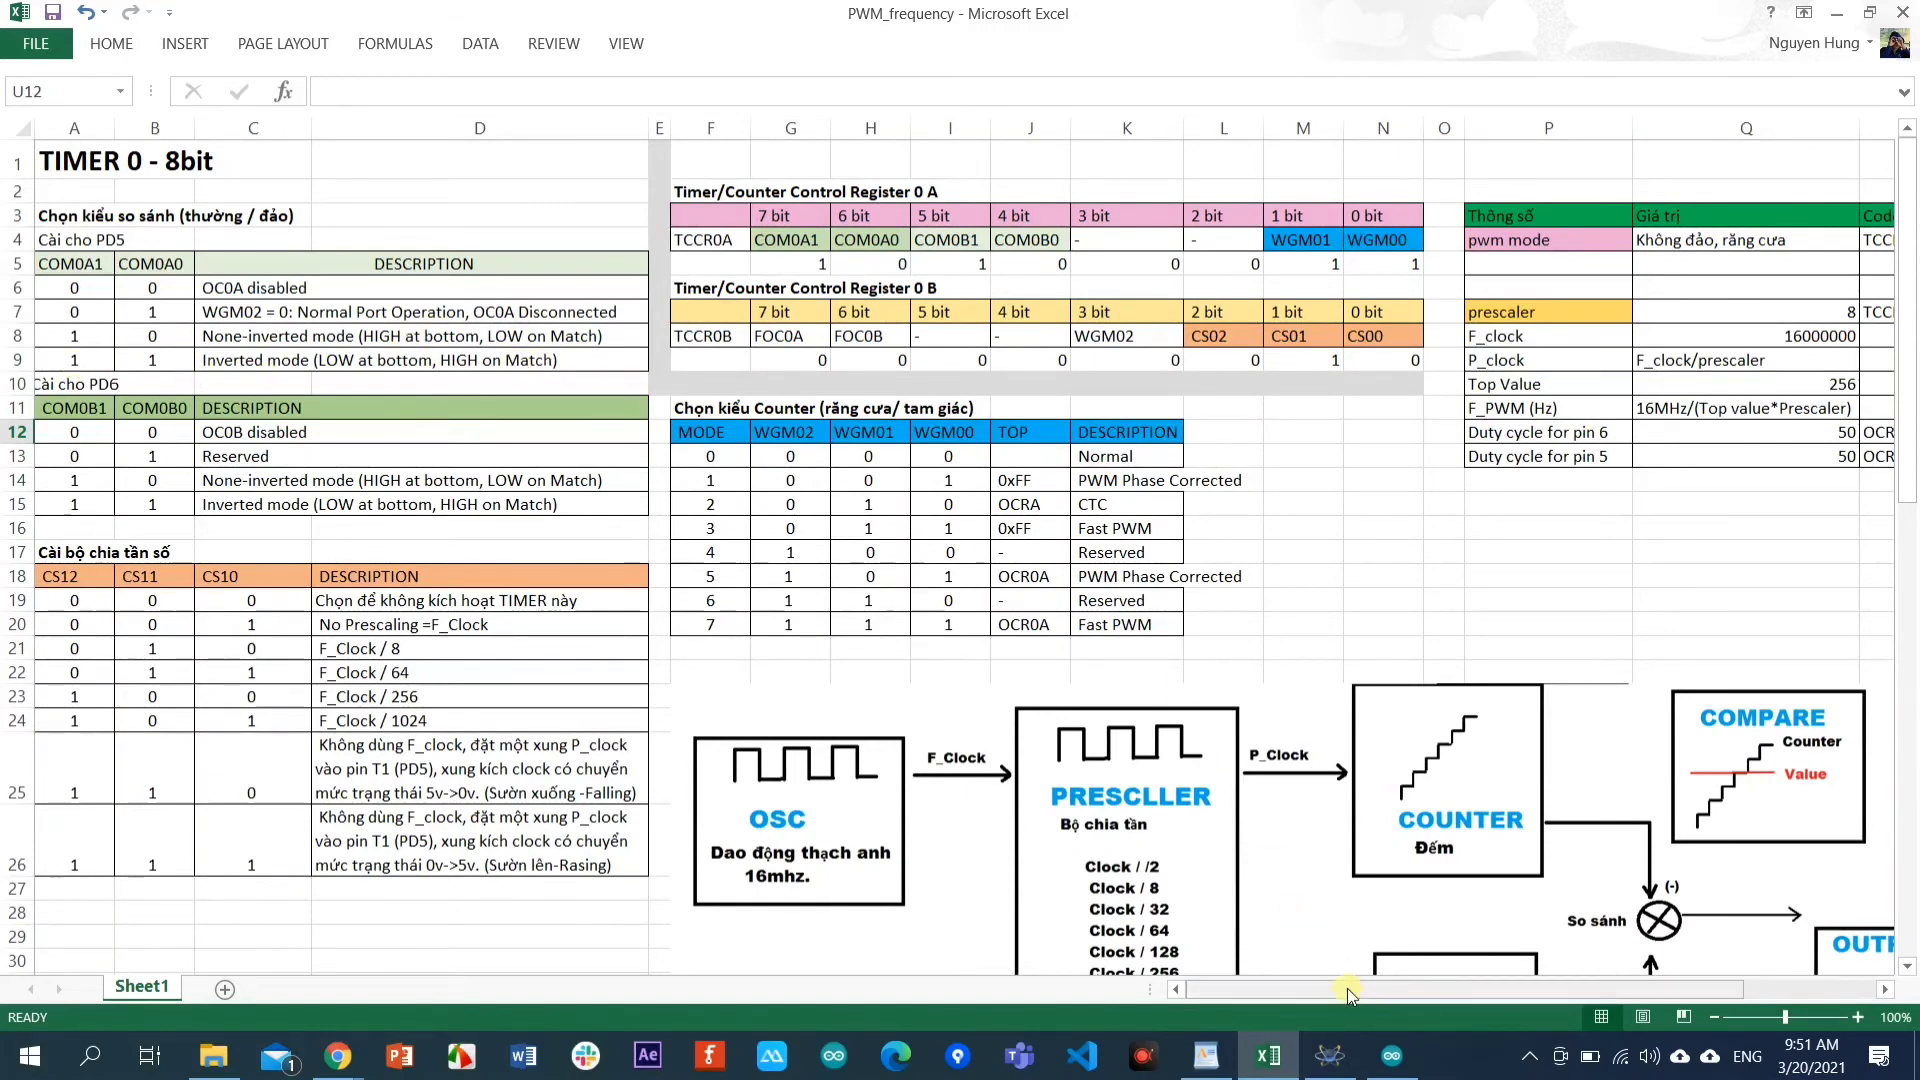
{"action": "mouse_move", "coordinate": [1347, 988]}
{"action": "left_mouse_down"}
{"action": "mouse_move", "coordinate": [1676, 987]}
{"action": "mouse_move", "coordinate": [1320, 996]}
{"action": "left_mouse_up"}
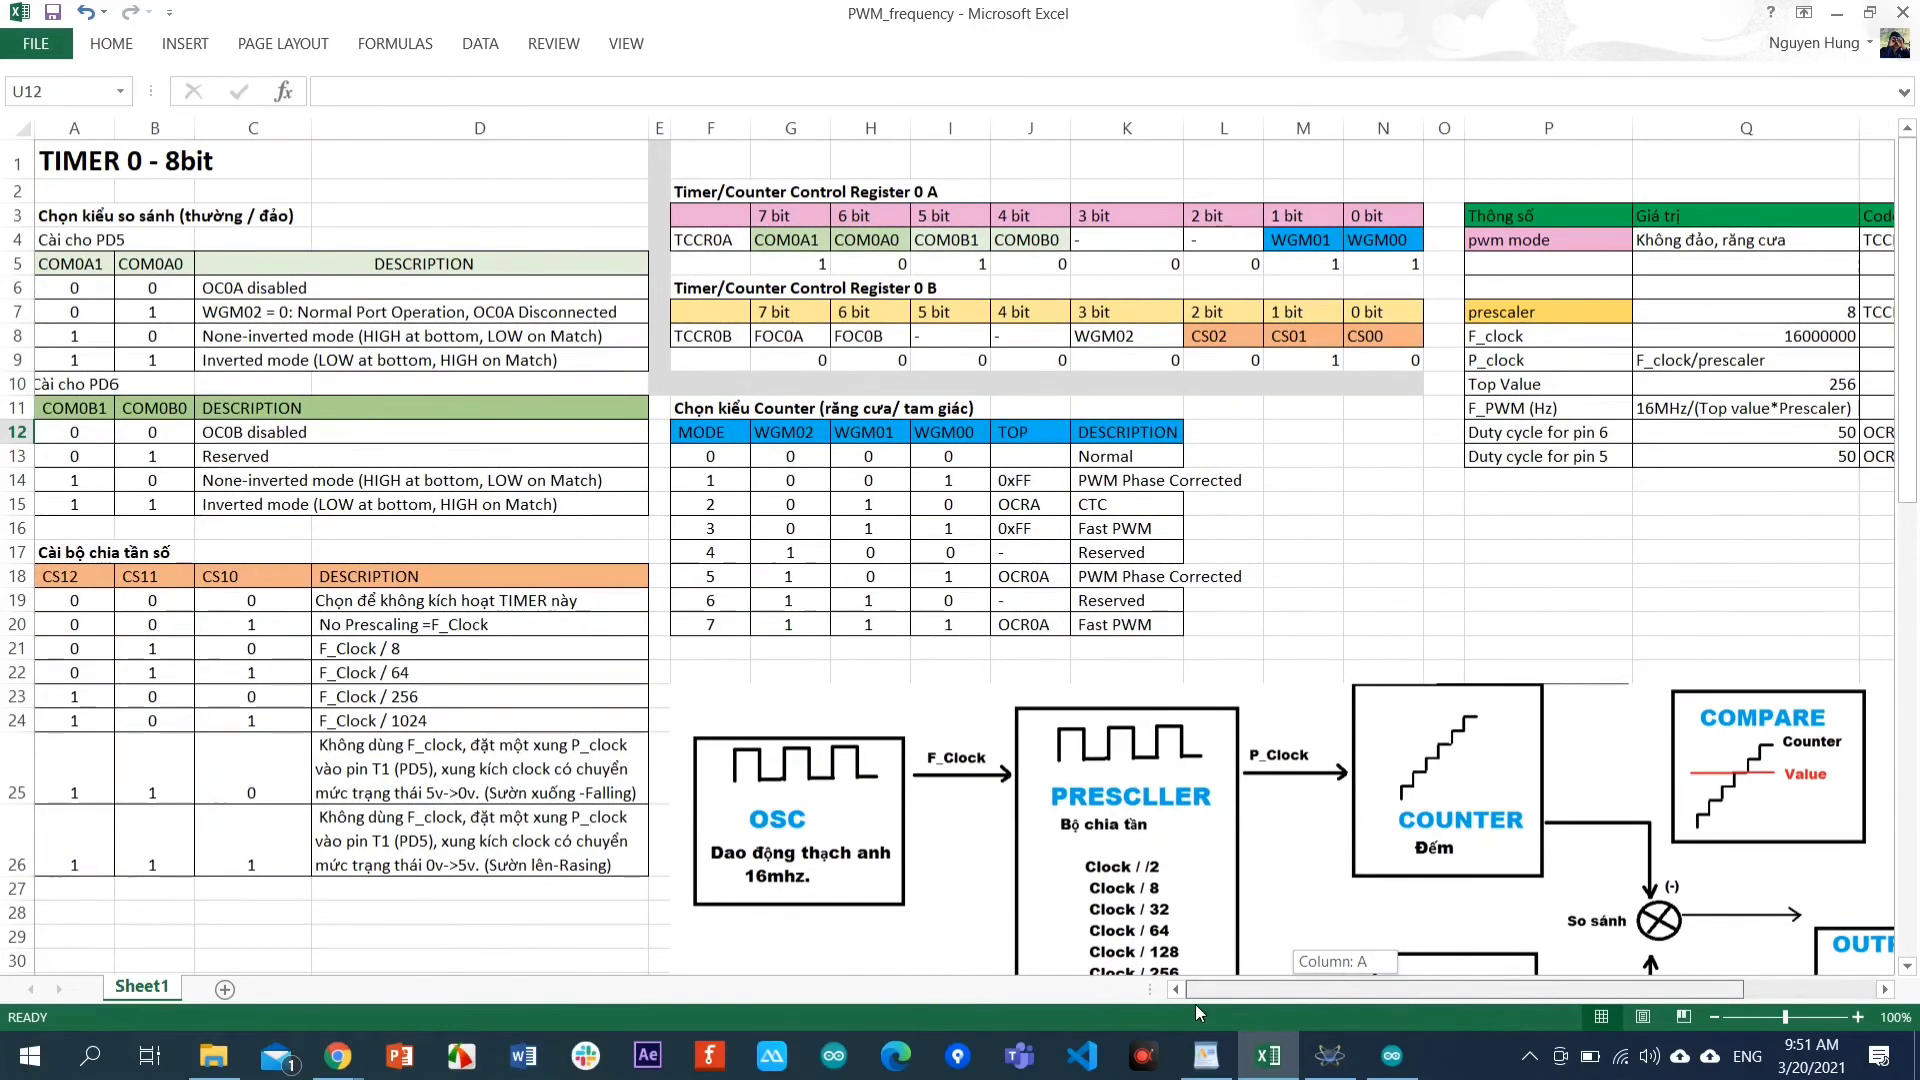
{"action": "left_click_drag", "start_coordinate": [1196, 1004], "coordinate": [1196, 1004]}
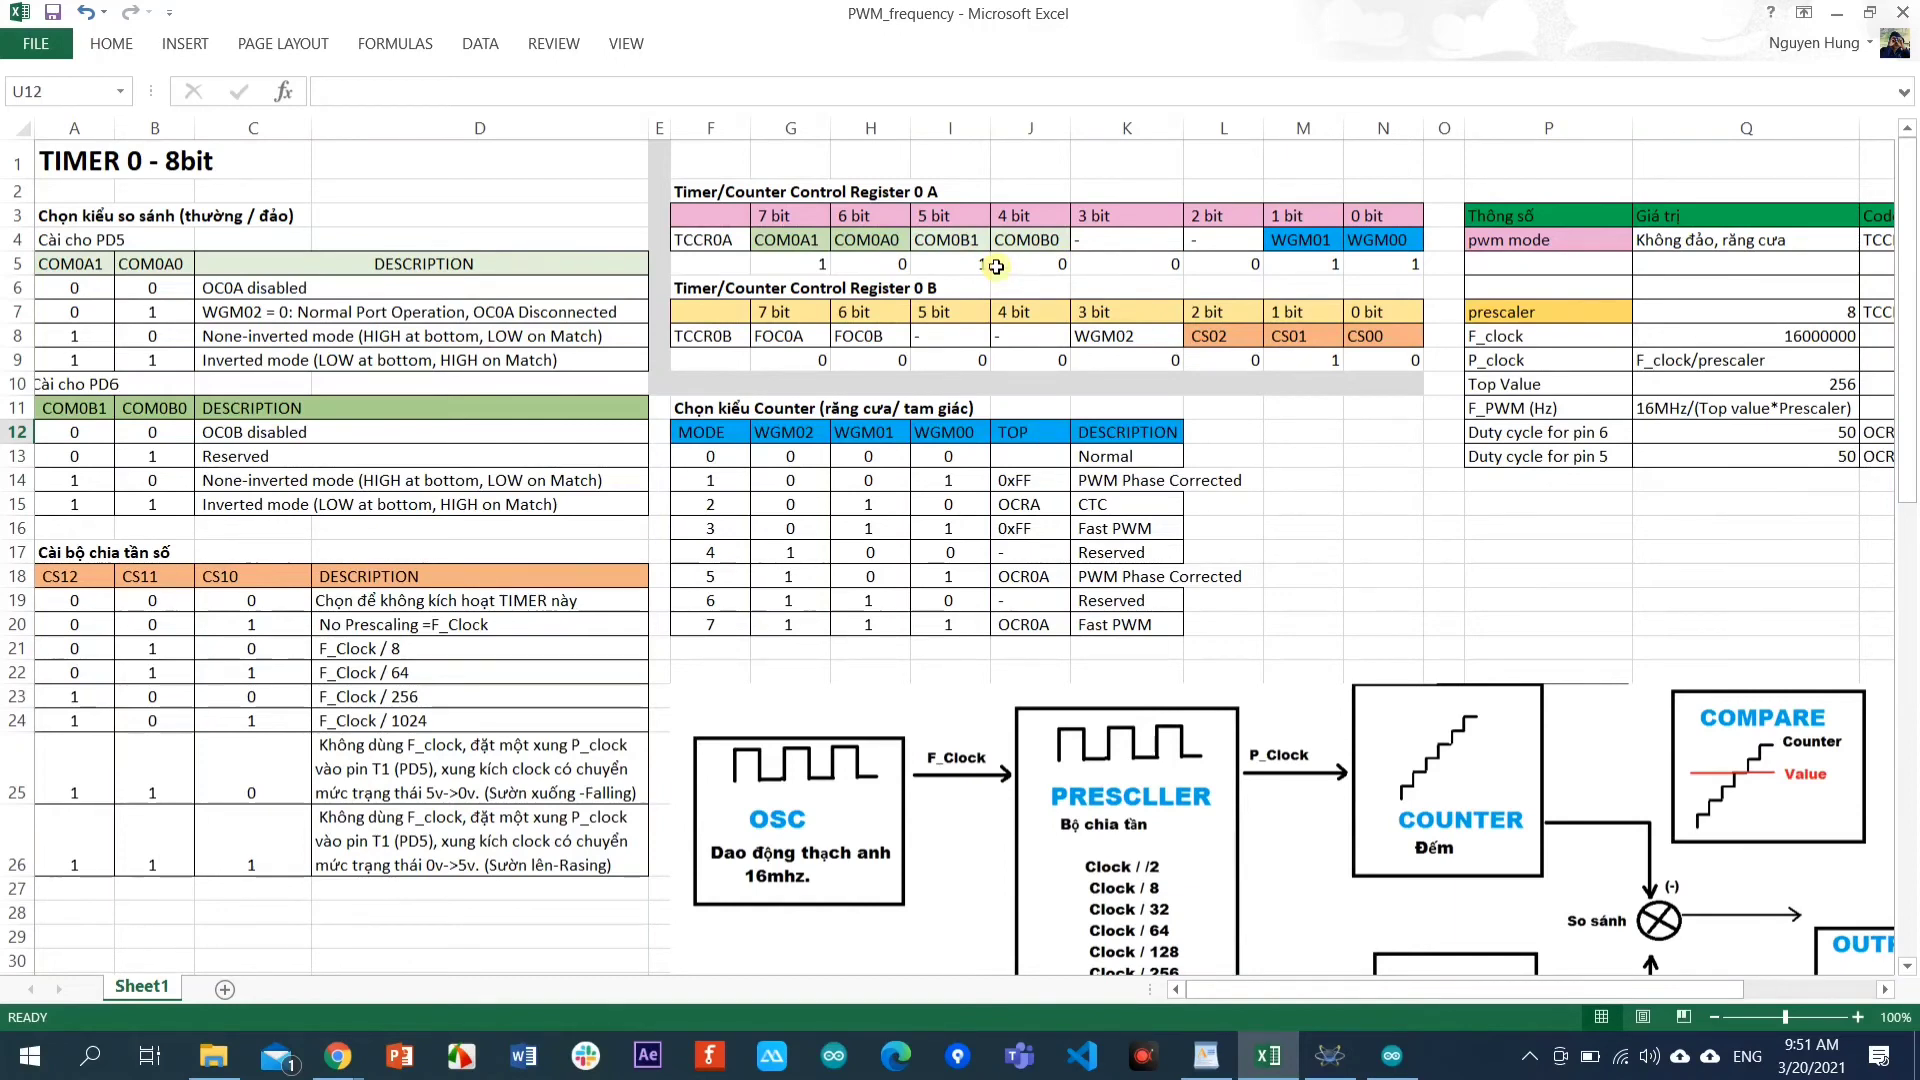
{"action": "left_click", "coordinate": [895, 266]}
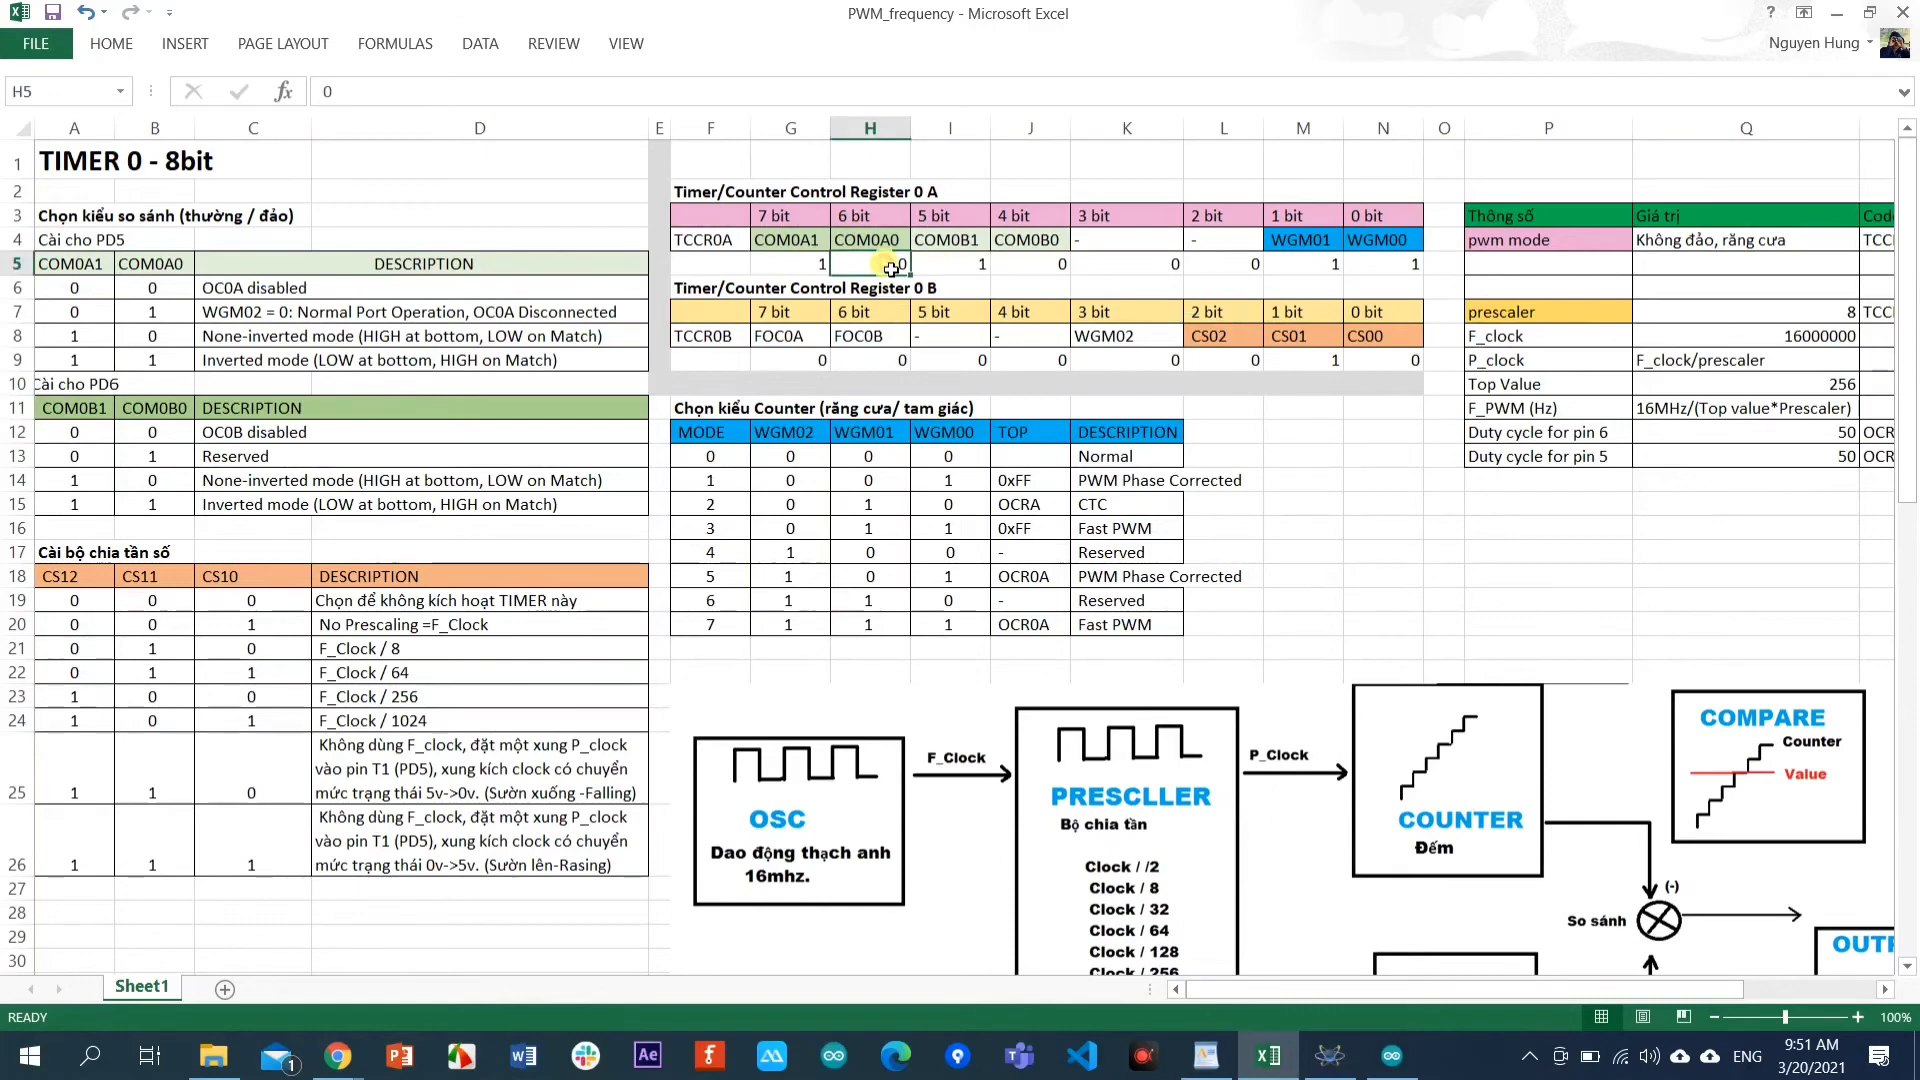
{"action": "type", "text": "1"}
{"action": "left_click", "coordinate": [1021, 268]}
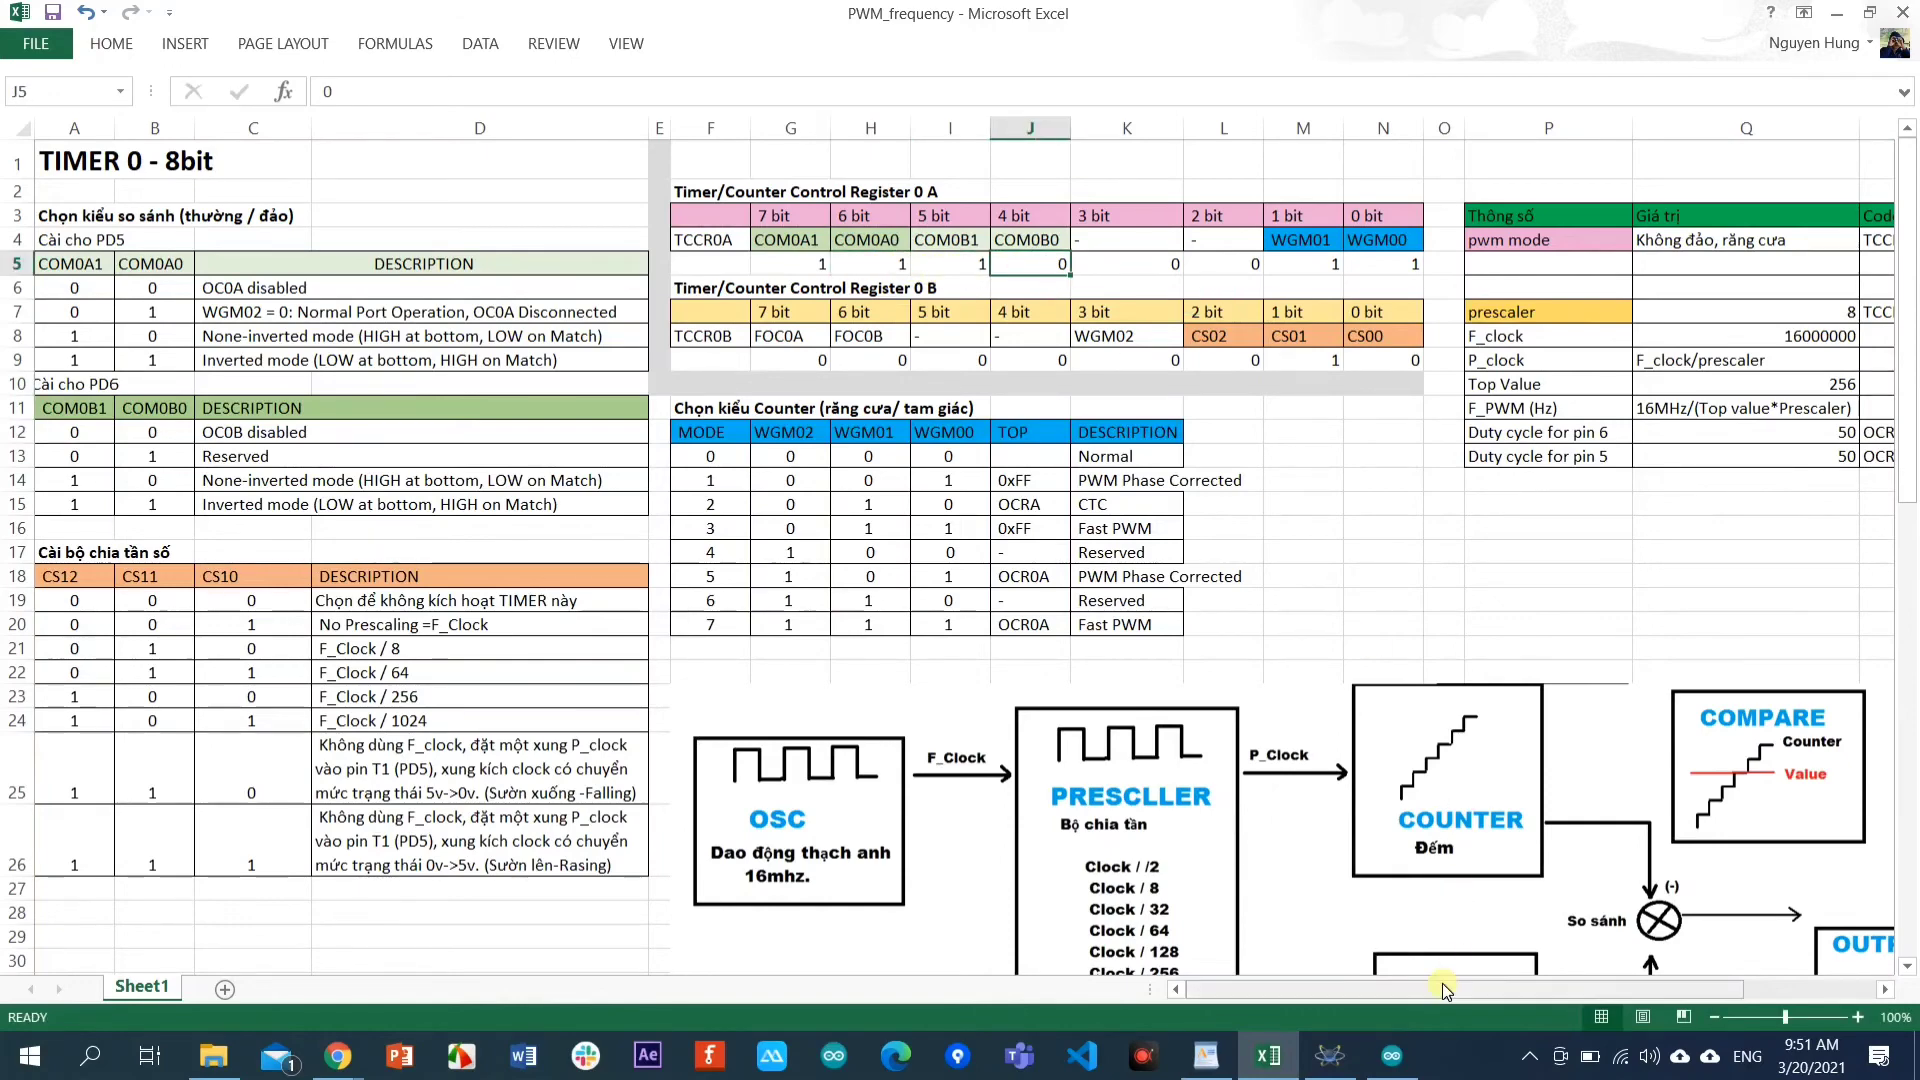
Copy the generated TCCR0A code from cell R4 of the pwm mode row.
{"action": "left_click_drag", "start_coordinate": [1442, 982], "coordinate": [1561, 982]}
{"action": "left_click", "coordinate": [1312, 246]}
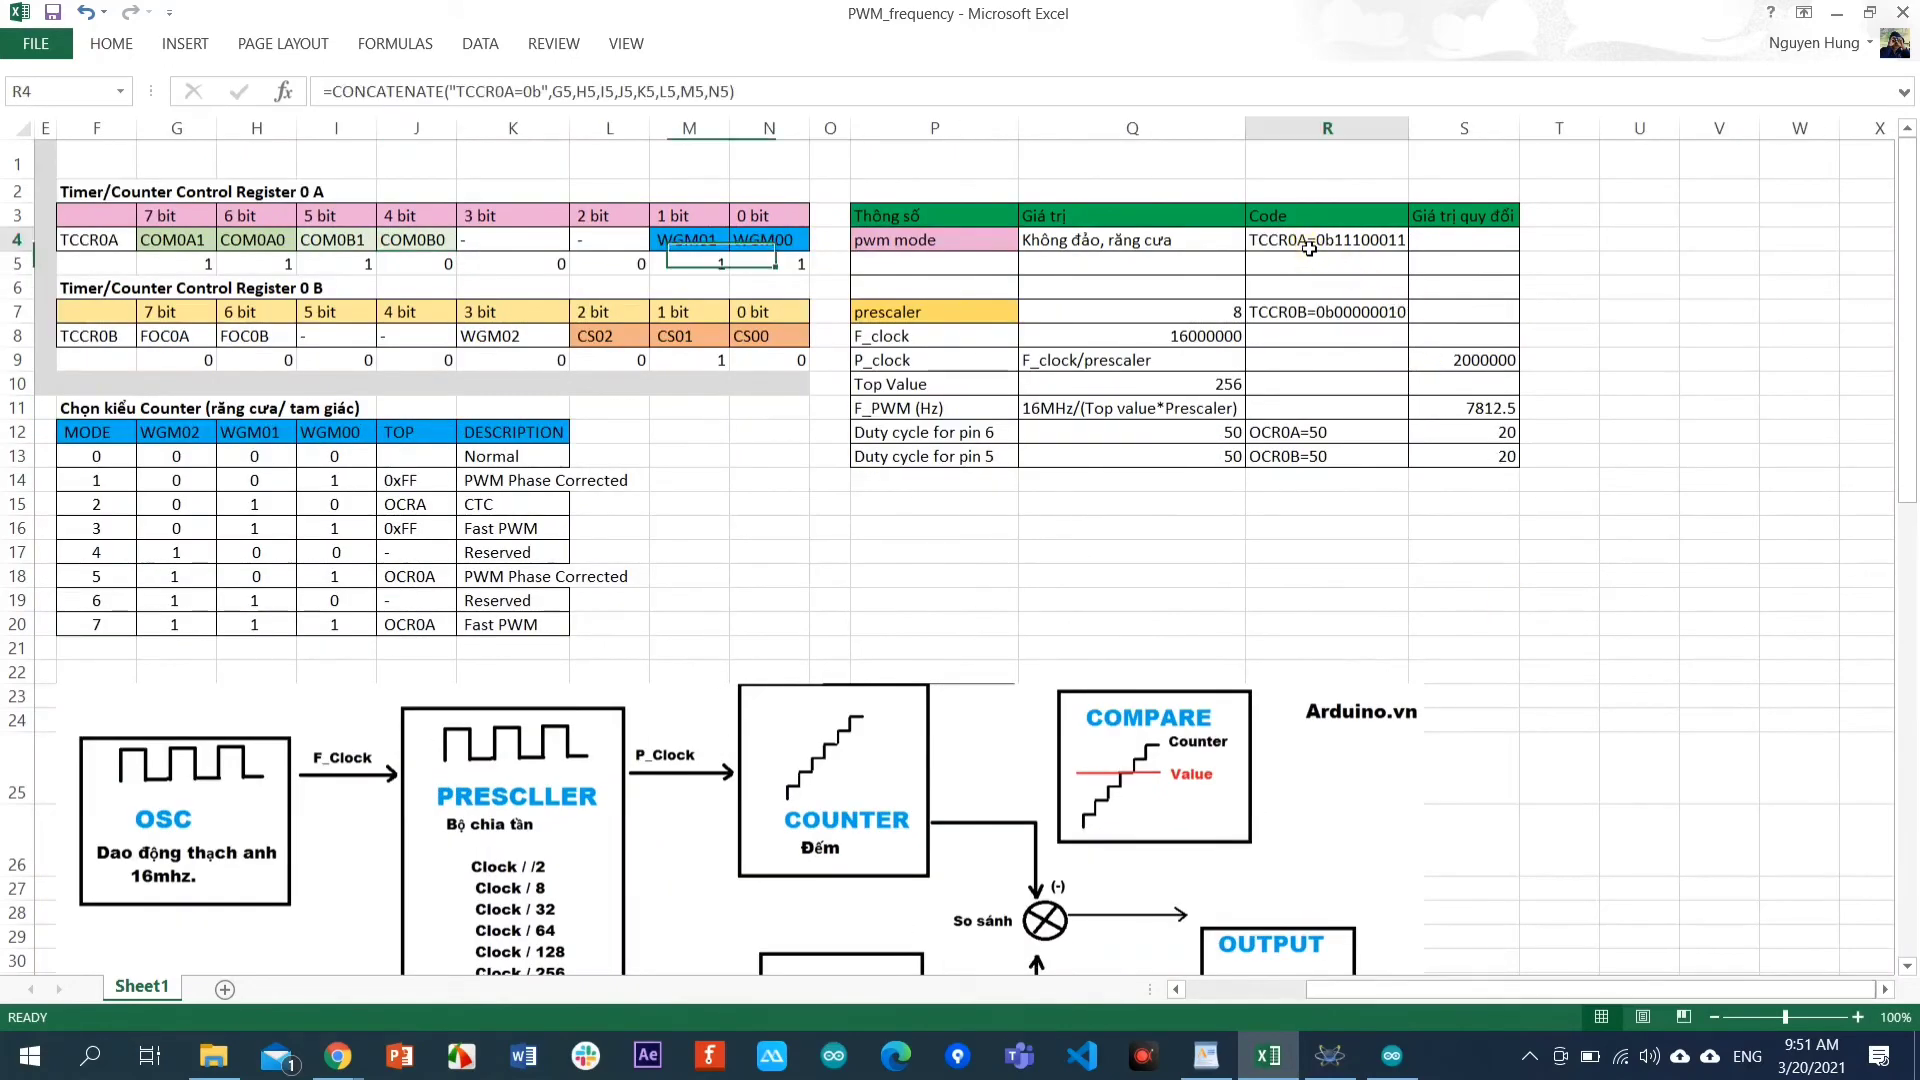
{"action": "key", "text": "ctrl+c"}
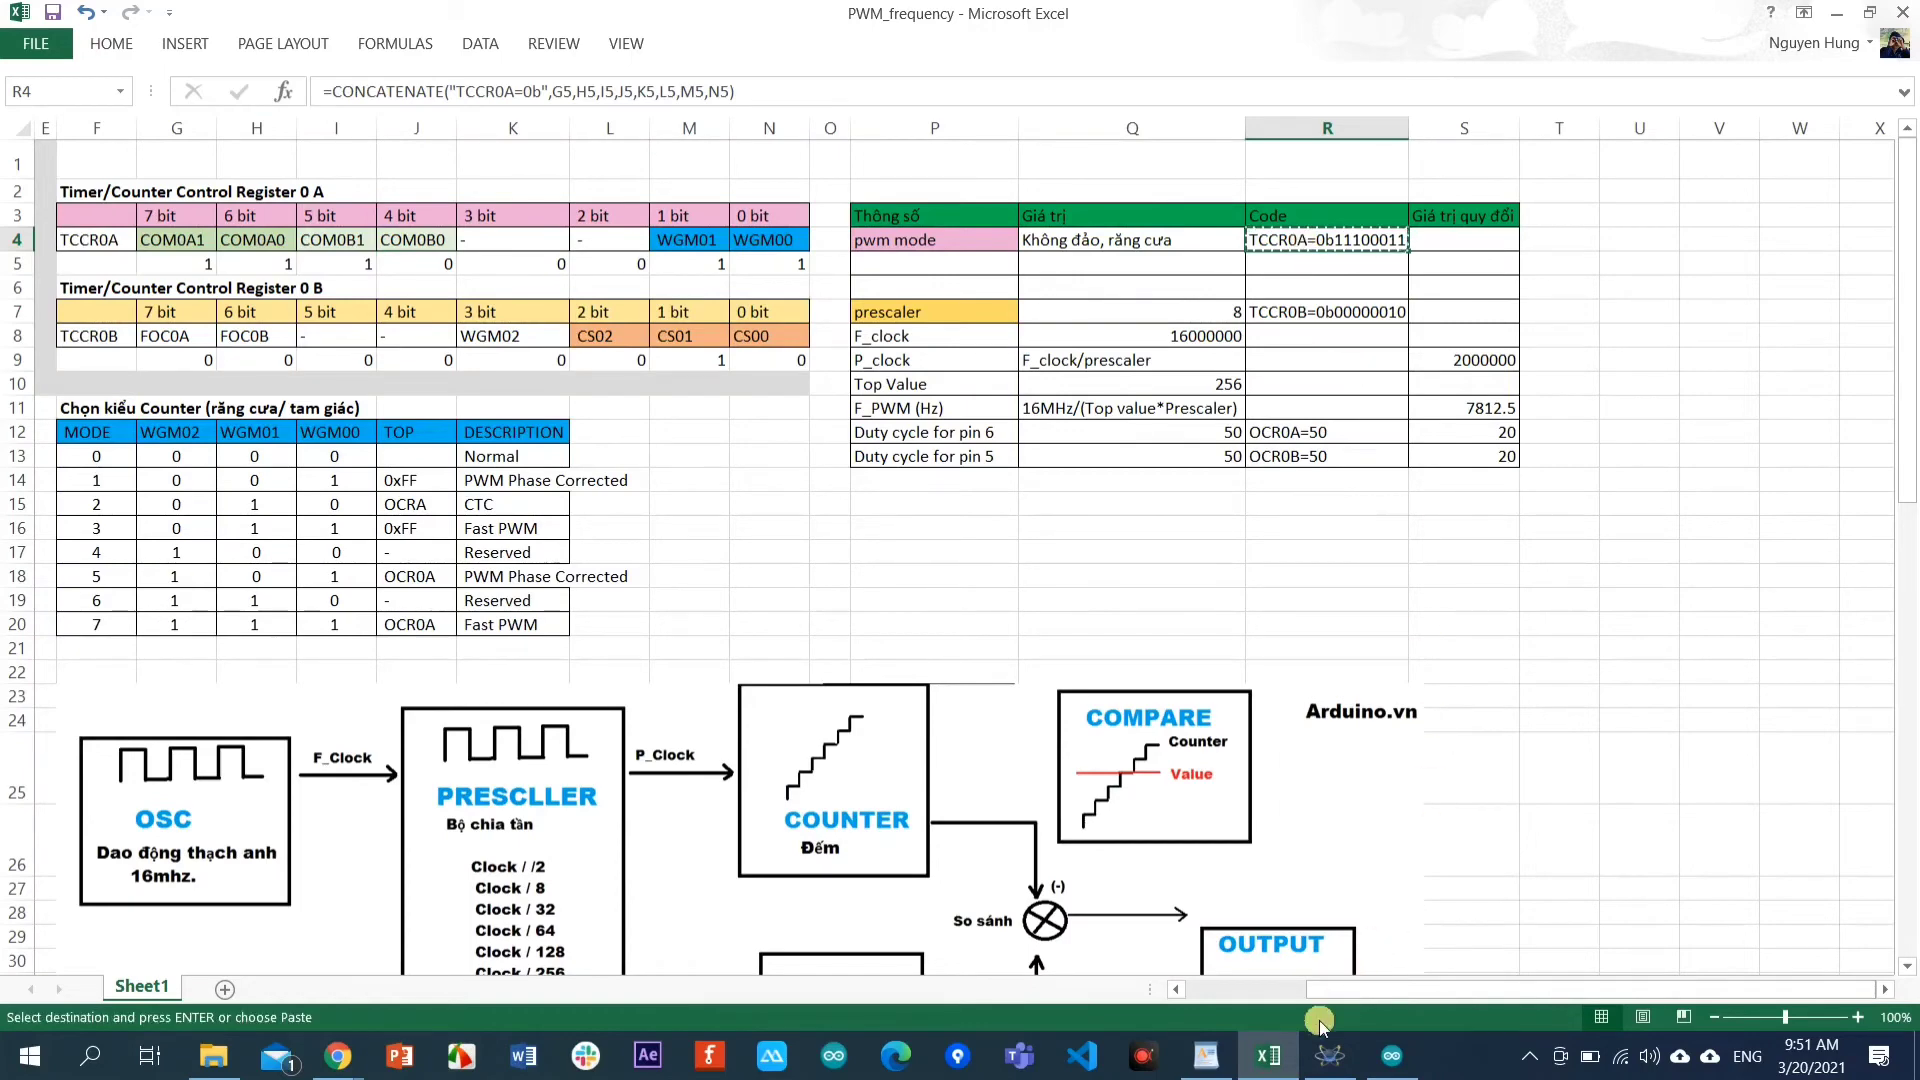
In the Arduino IDE, replace the fast PWM mode line's register assignment with the copied TCCR0A=0b11100011, keeping its comment.
{"action": "left_click", "coordinate": [1330, 1055]}
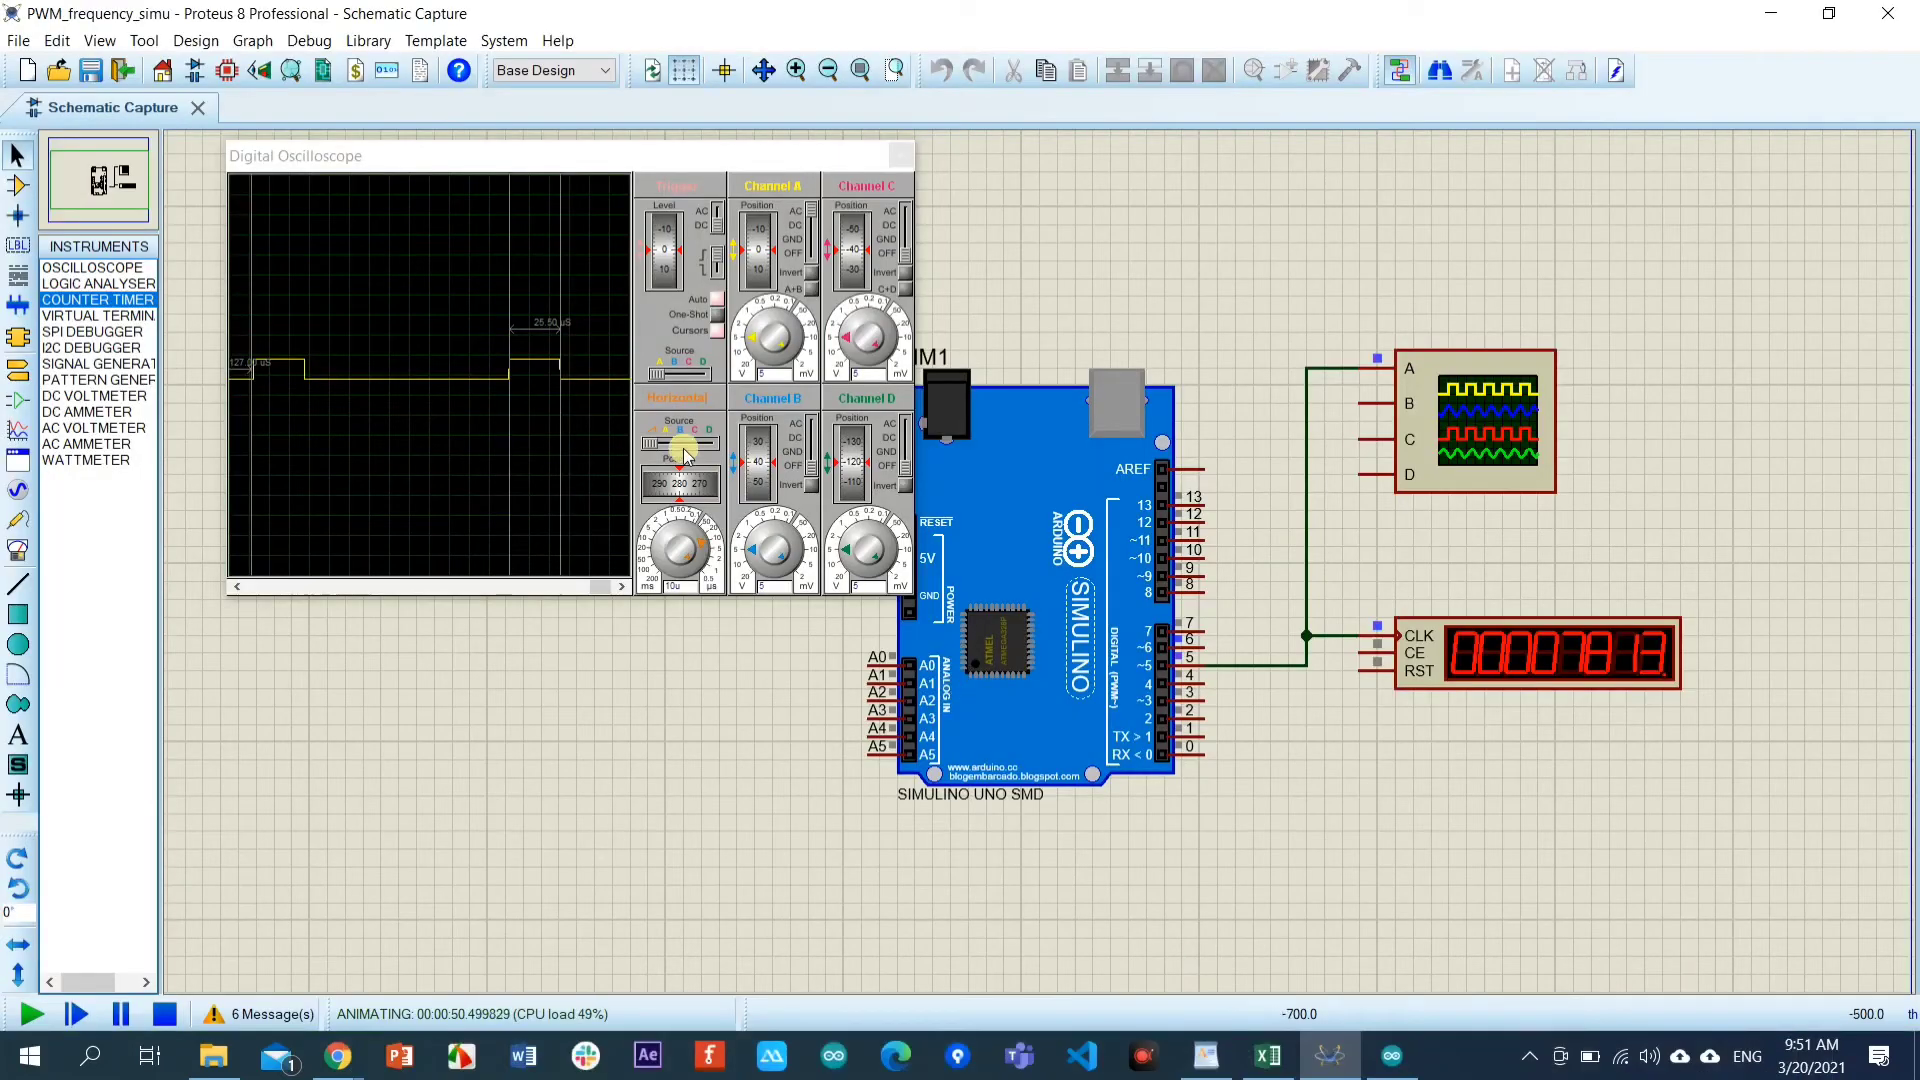
{"action": "left_click", "coordinate": [1392, 1055]}
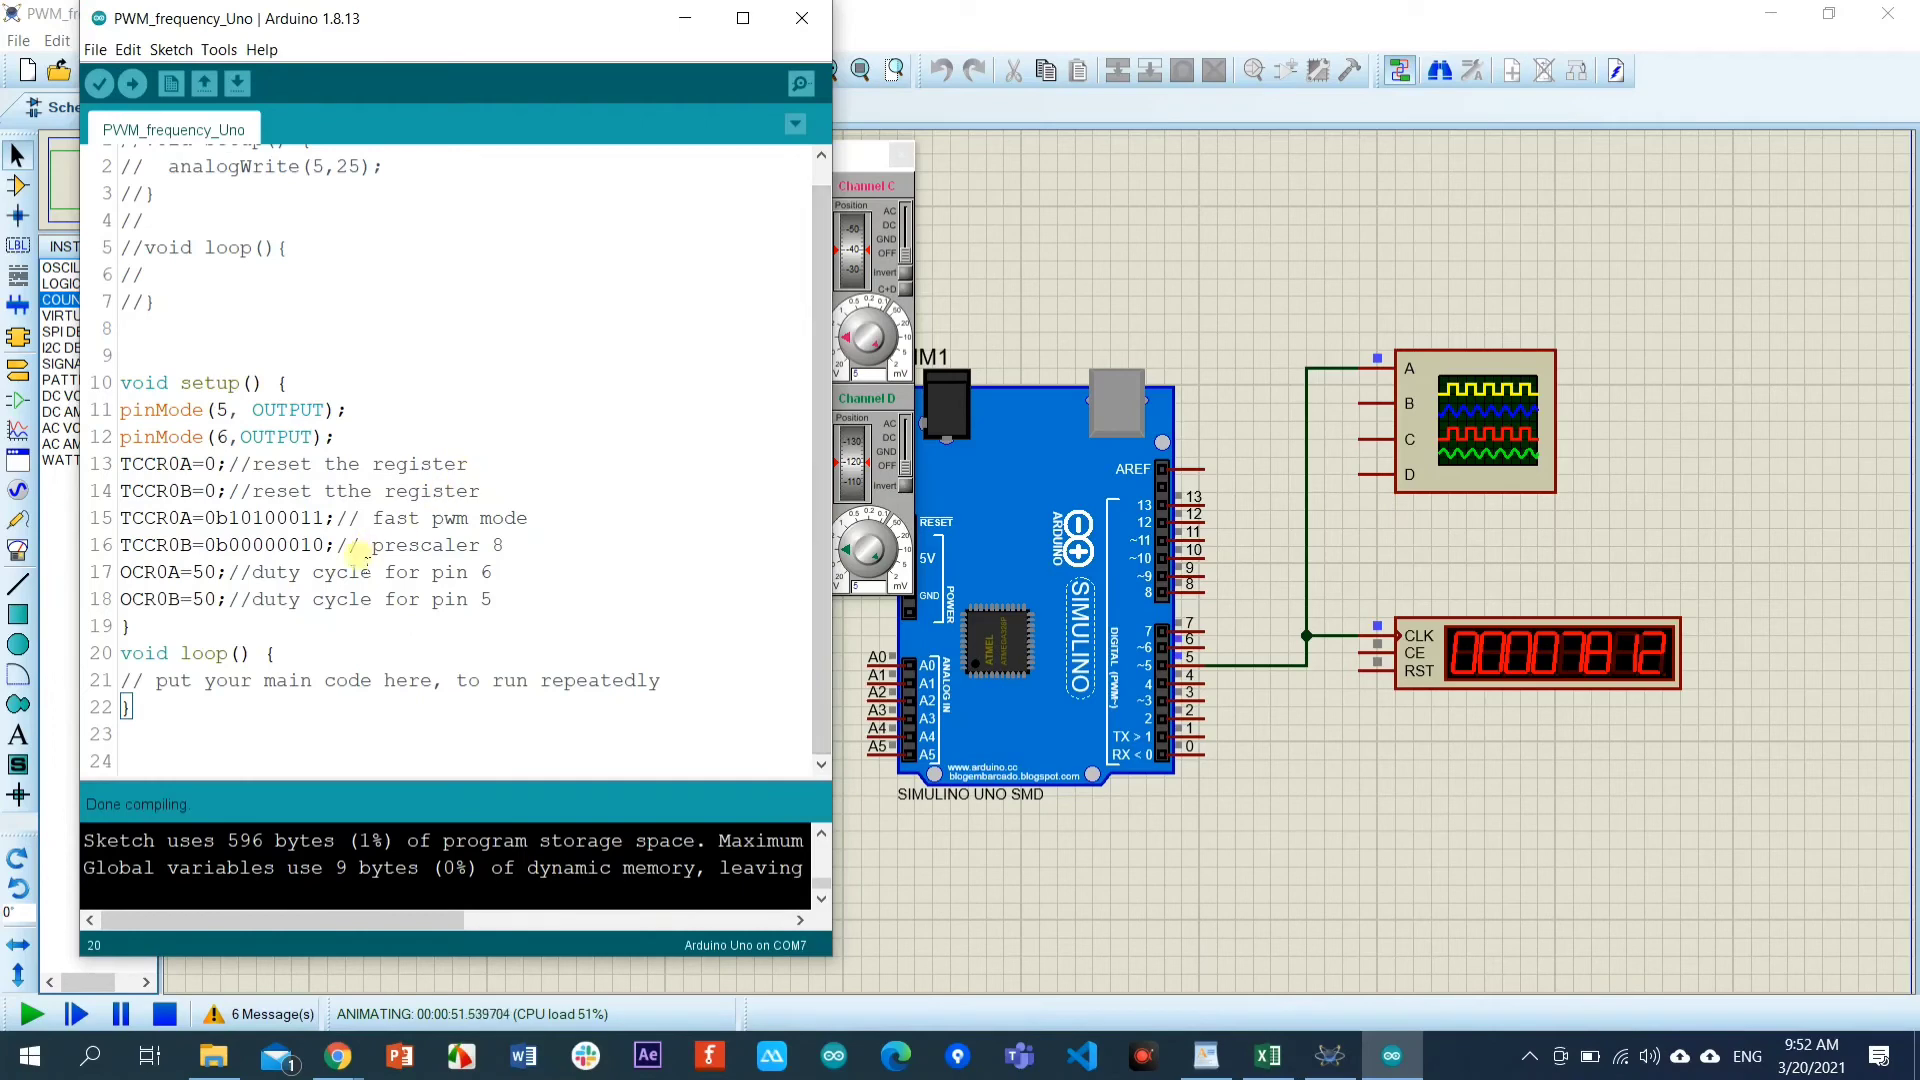
{"action": "left_click_drag", "start_coordinate": [326, 519], "coordinate": [242, 518]}
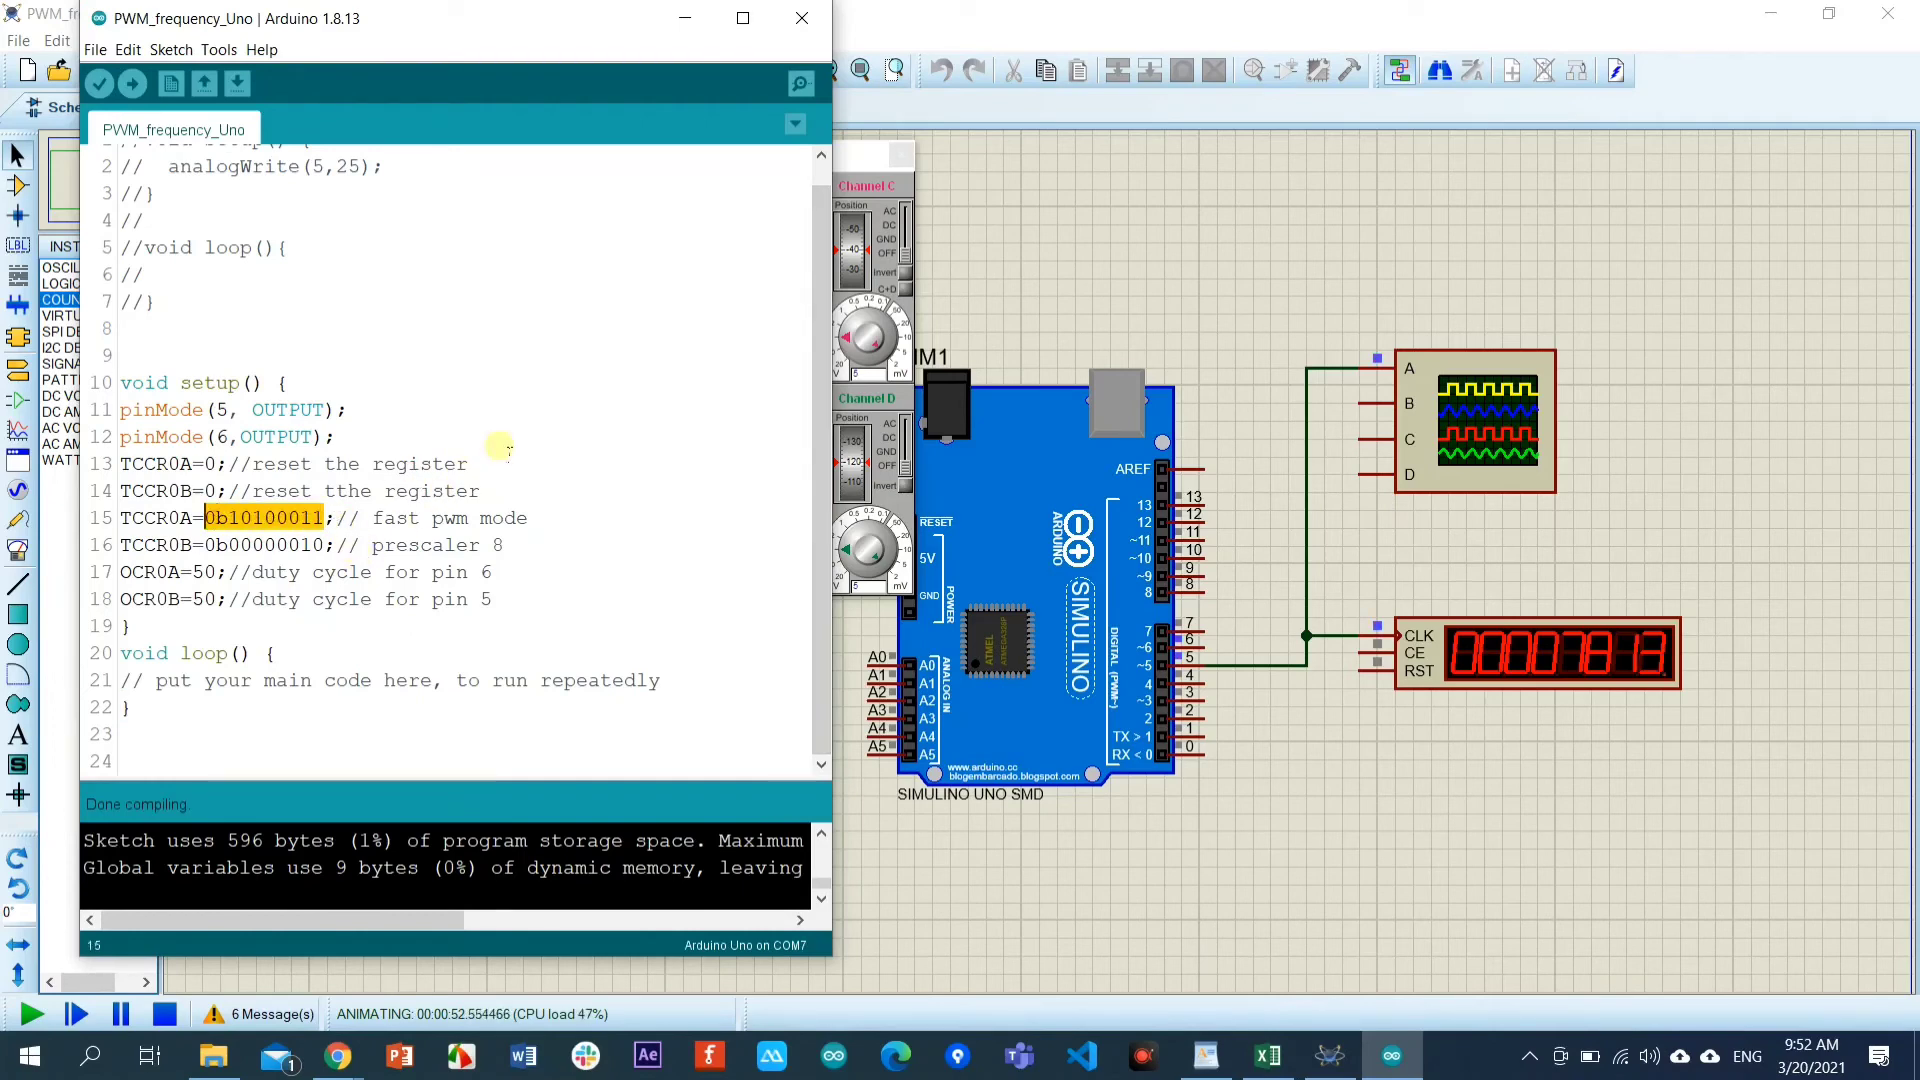
{"action": "key", "text": "ctrl+v"}
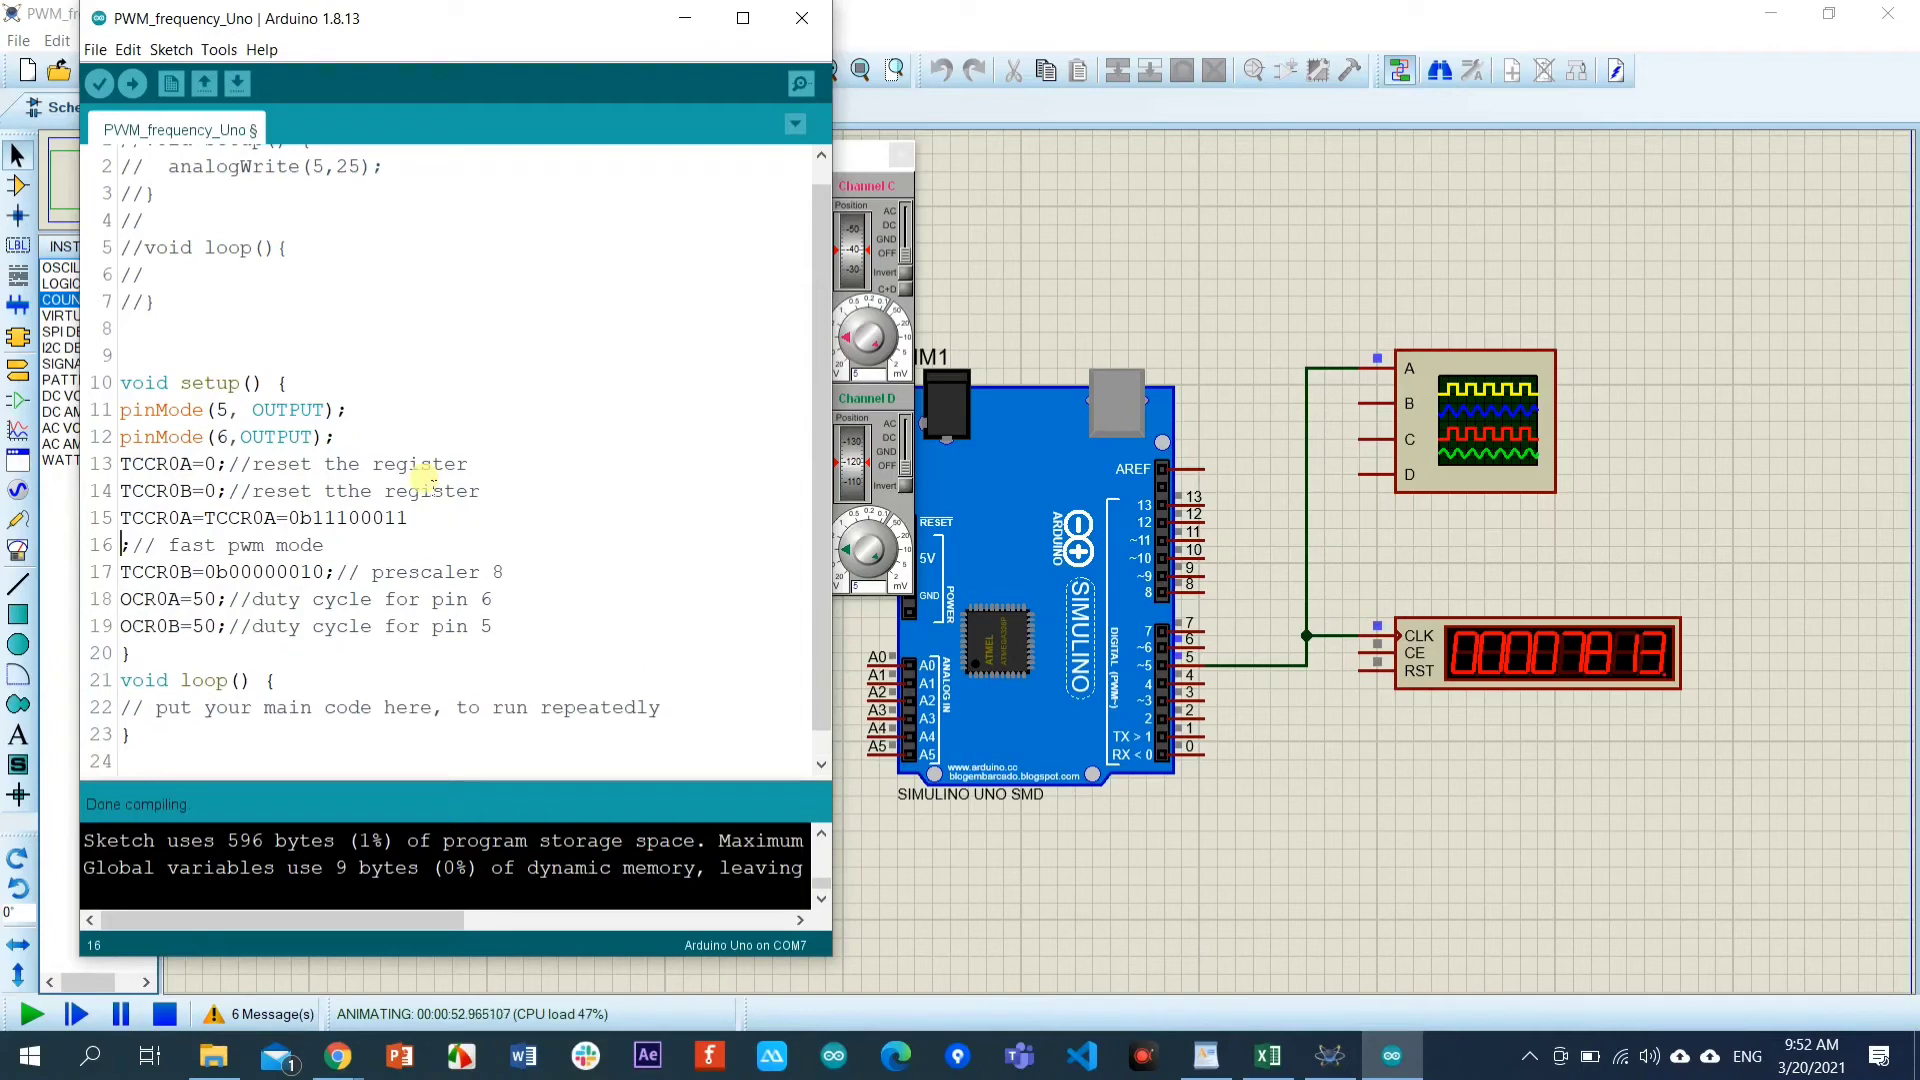
{"action": "key", "text": "BackSpace"}
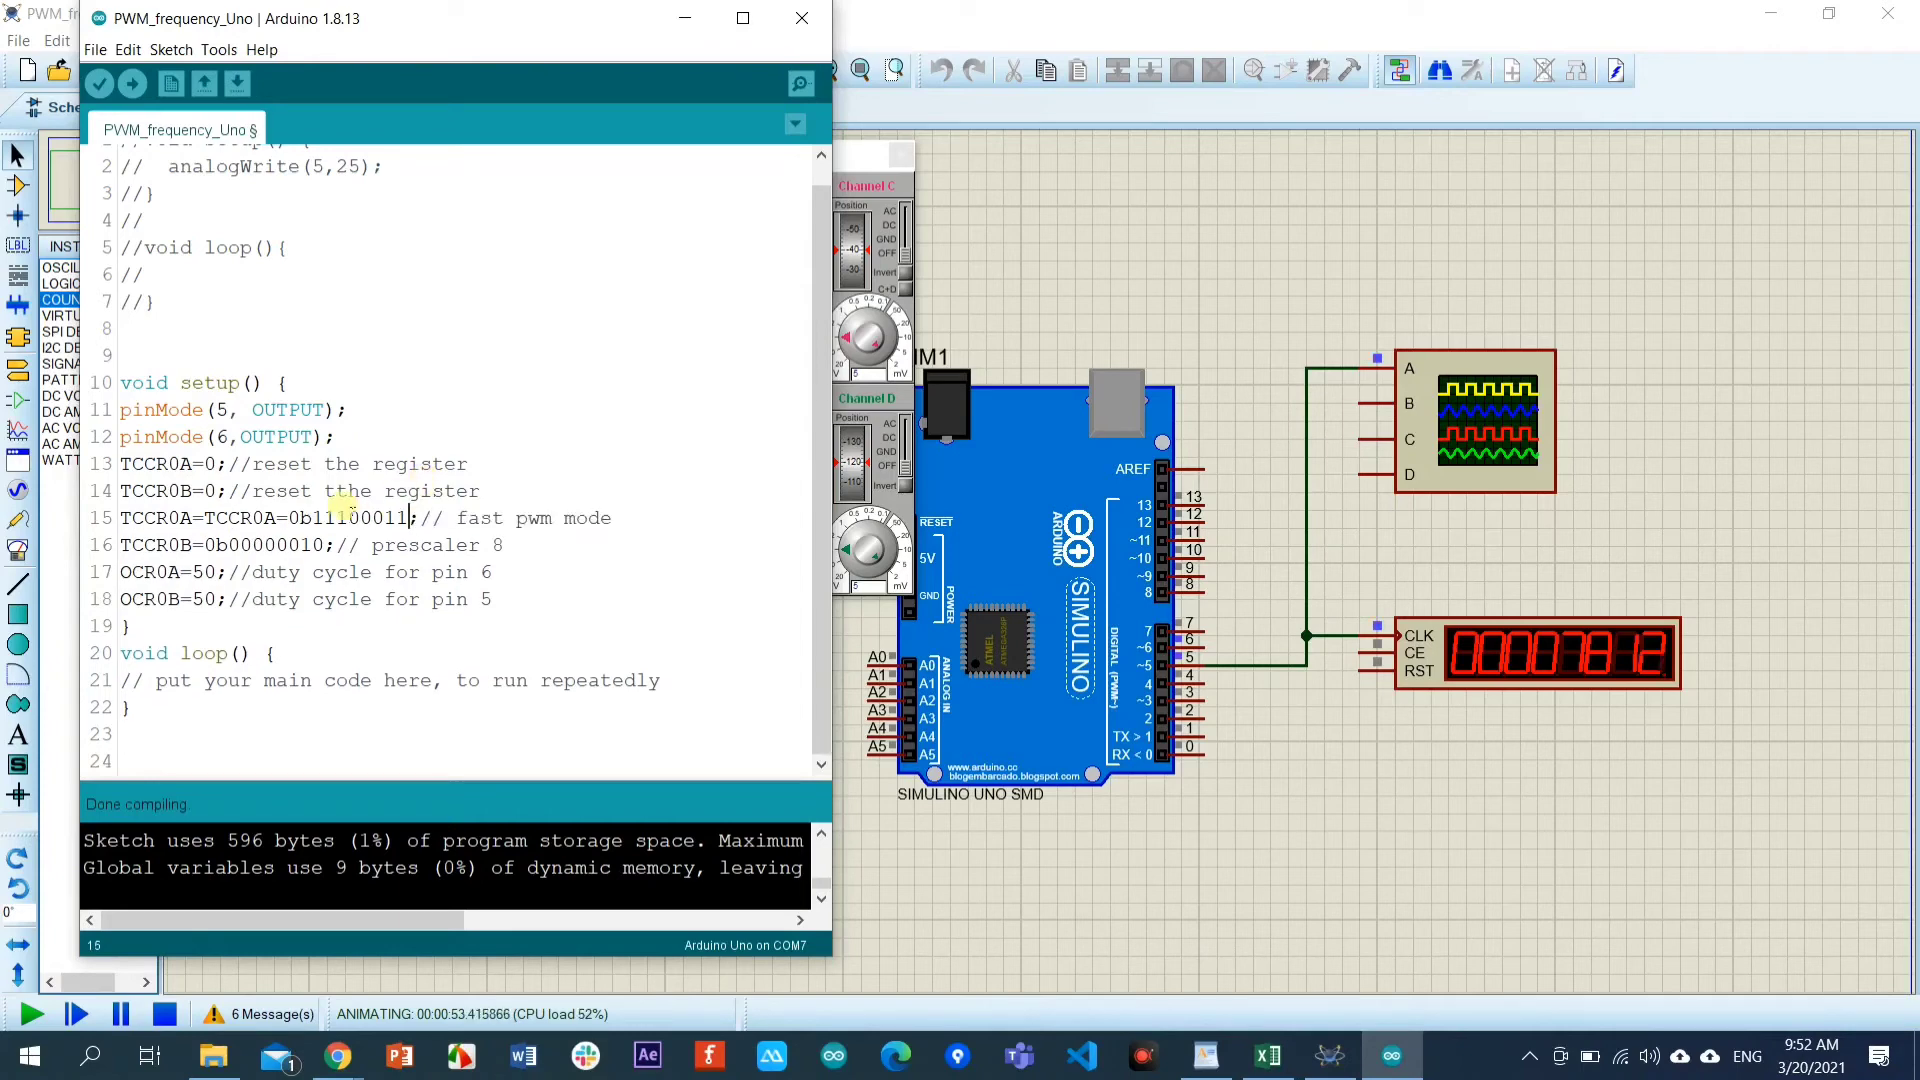
{"action": "left_click_drag", "start_coordinate": [205, 517], "coordinate": [112, 521]}
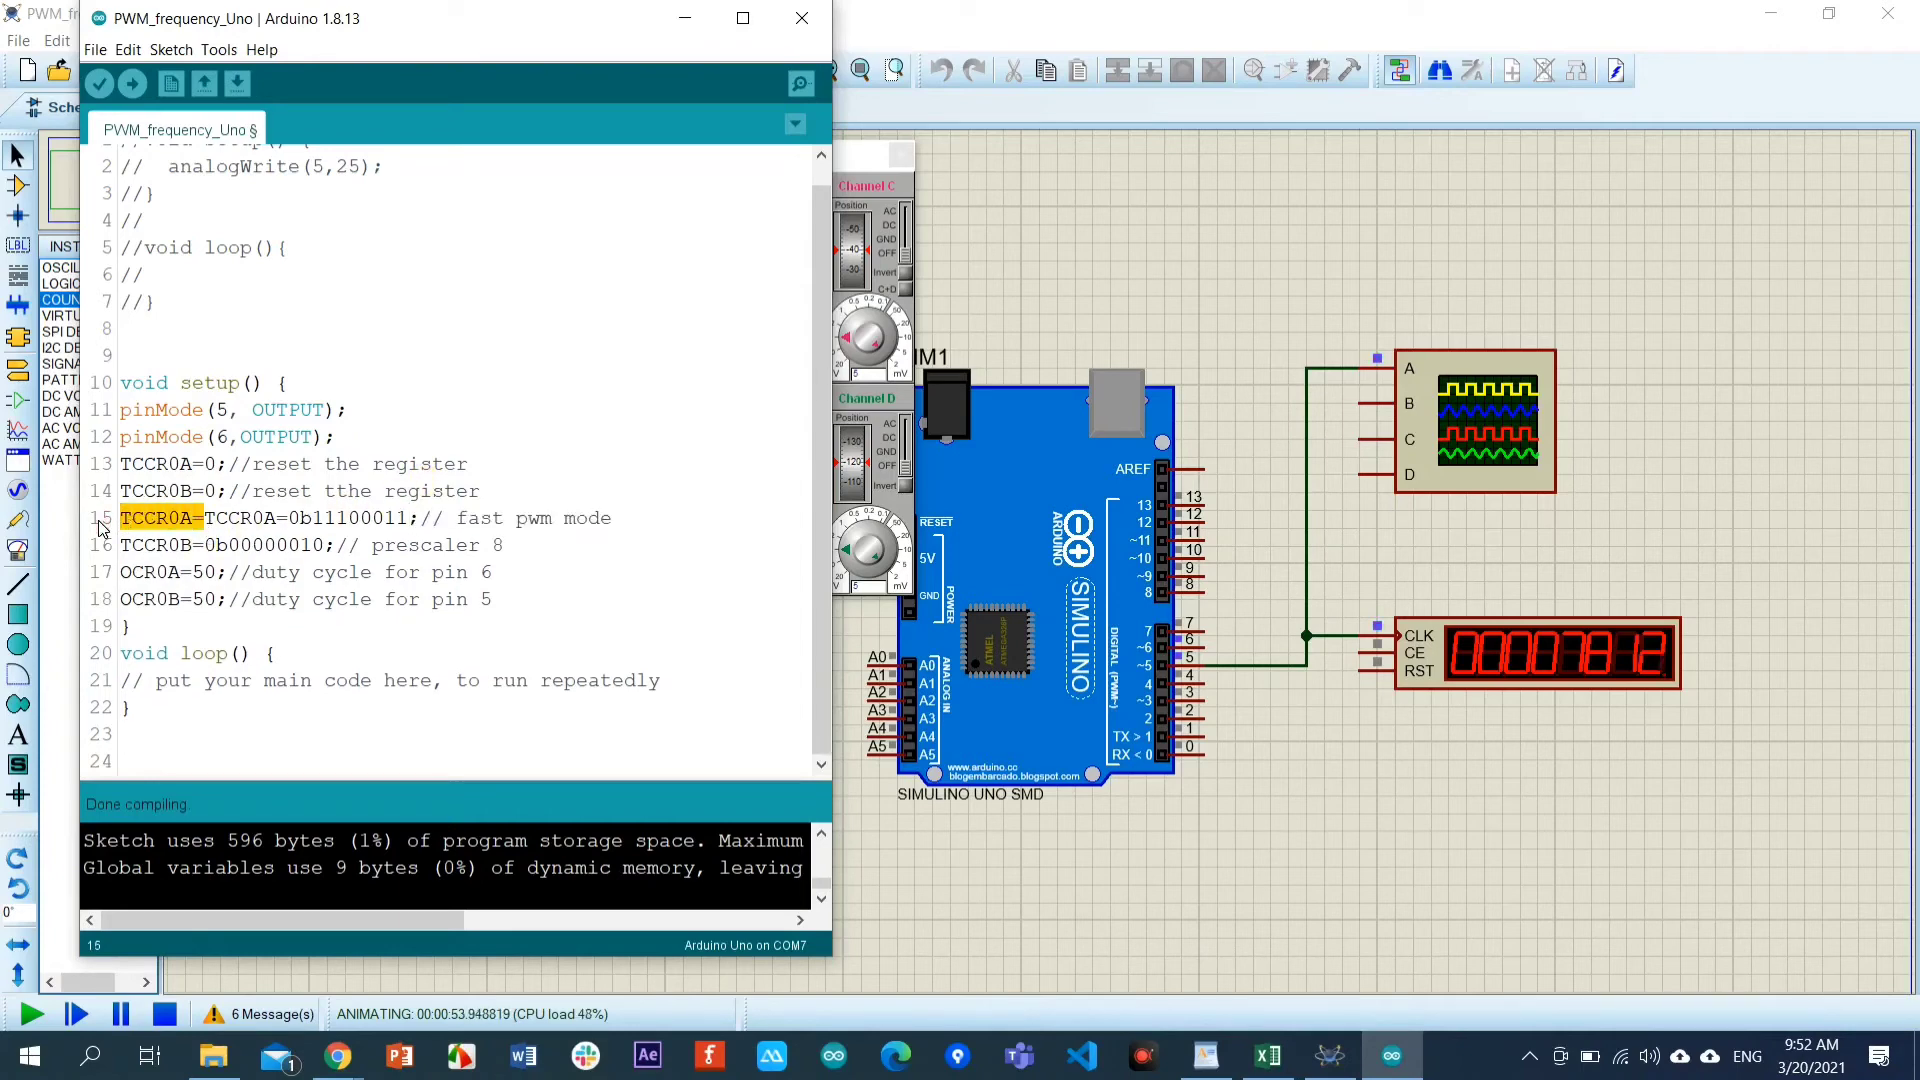
{"action": "key", "text": "BackSpace"}
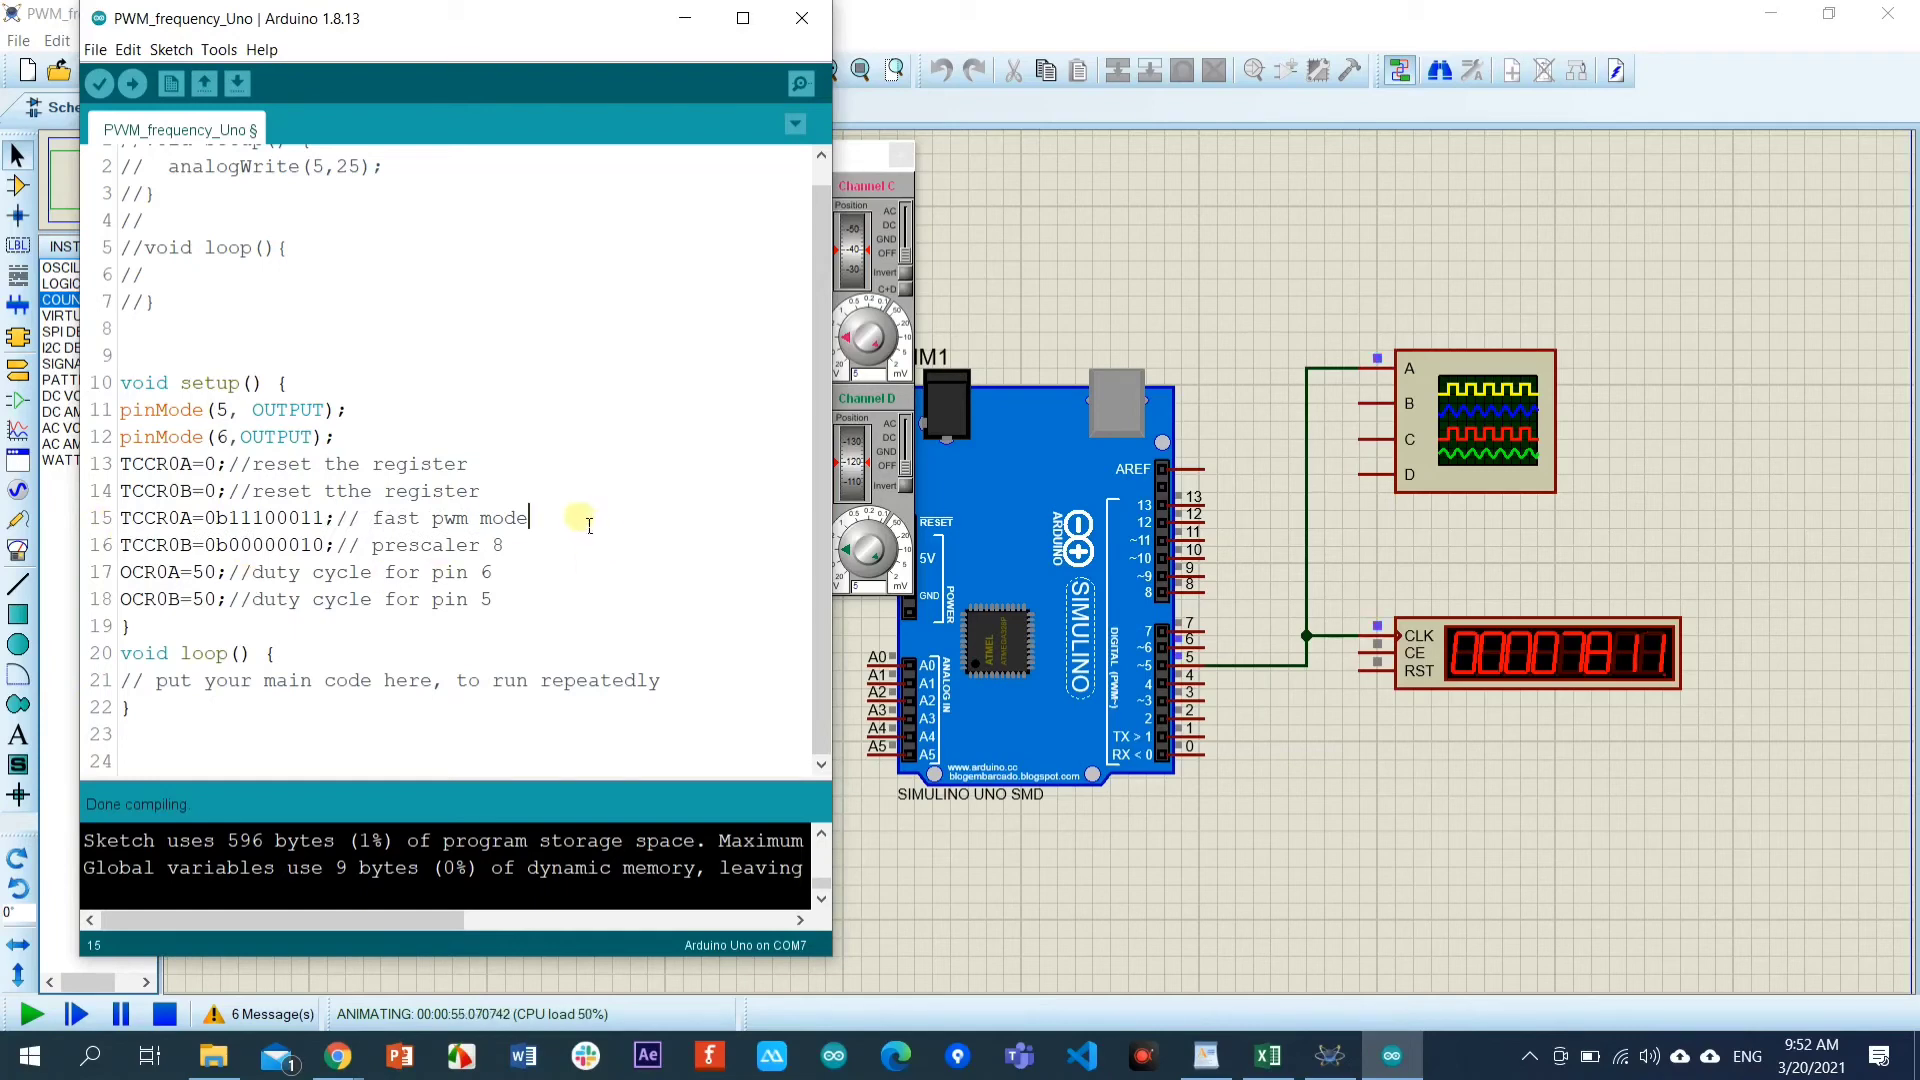
Save the sketch and export its compiled binary.
{"action": "key", "text": "ctrl+s"}
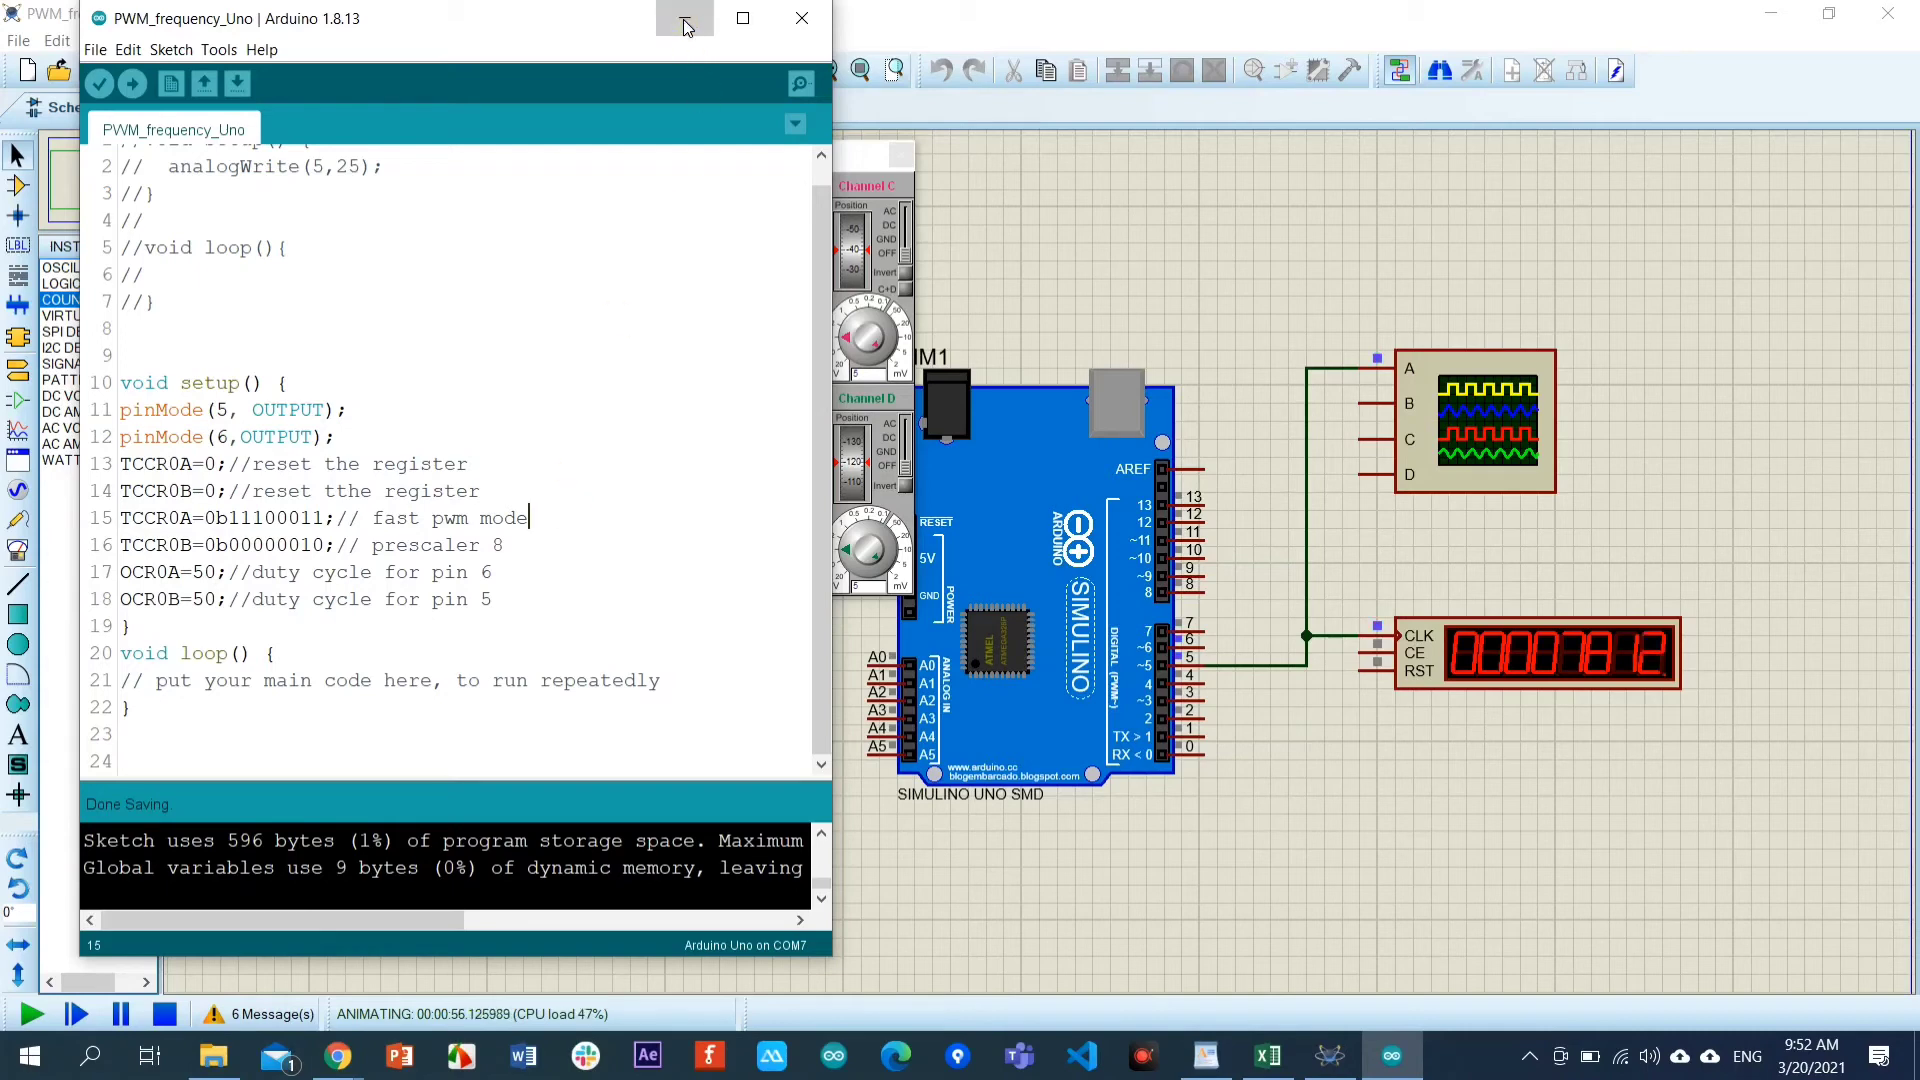
{"action": "left_click", "coordinate": [171, 50]}
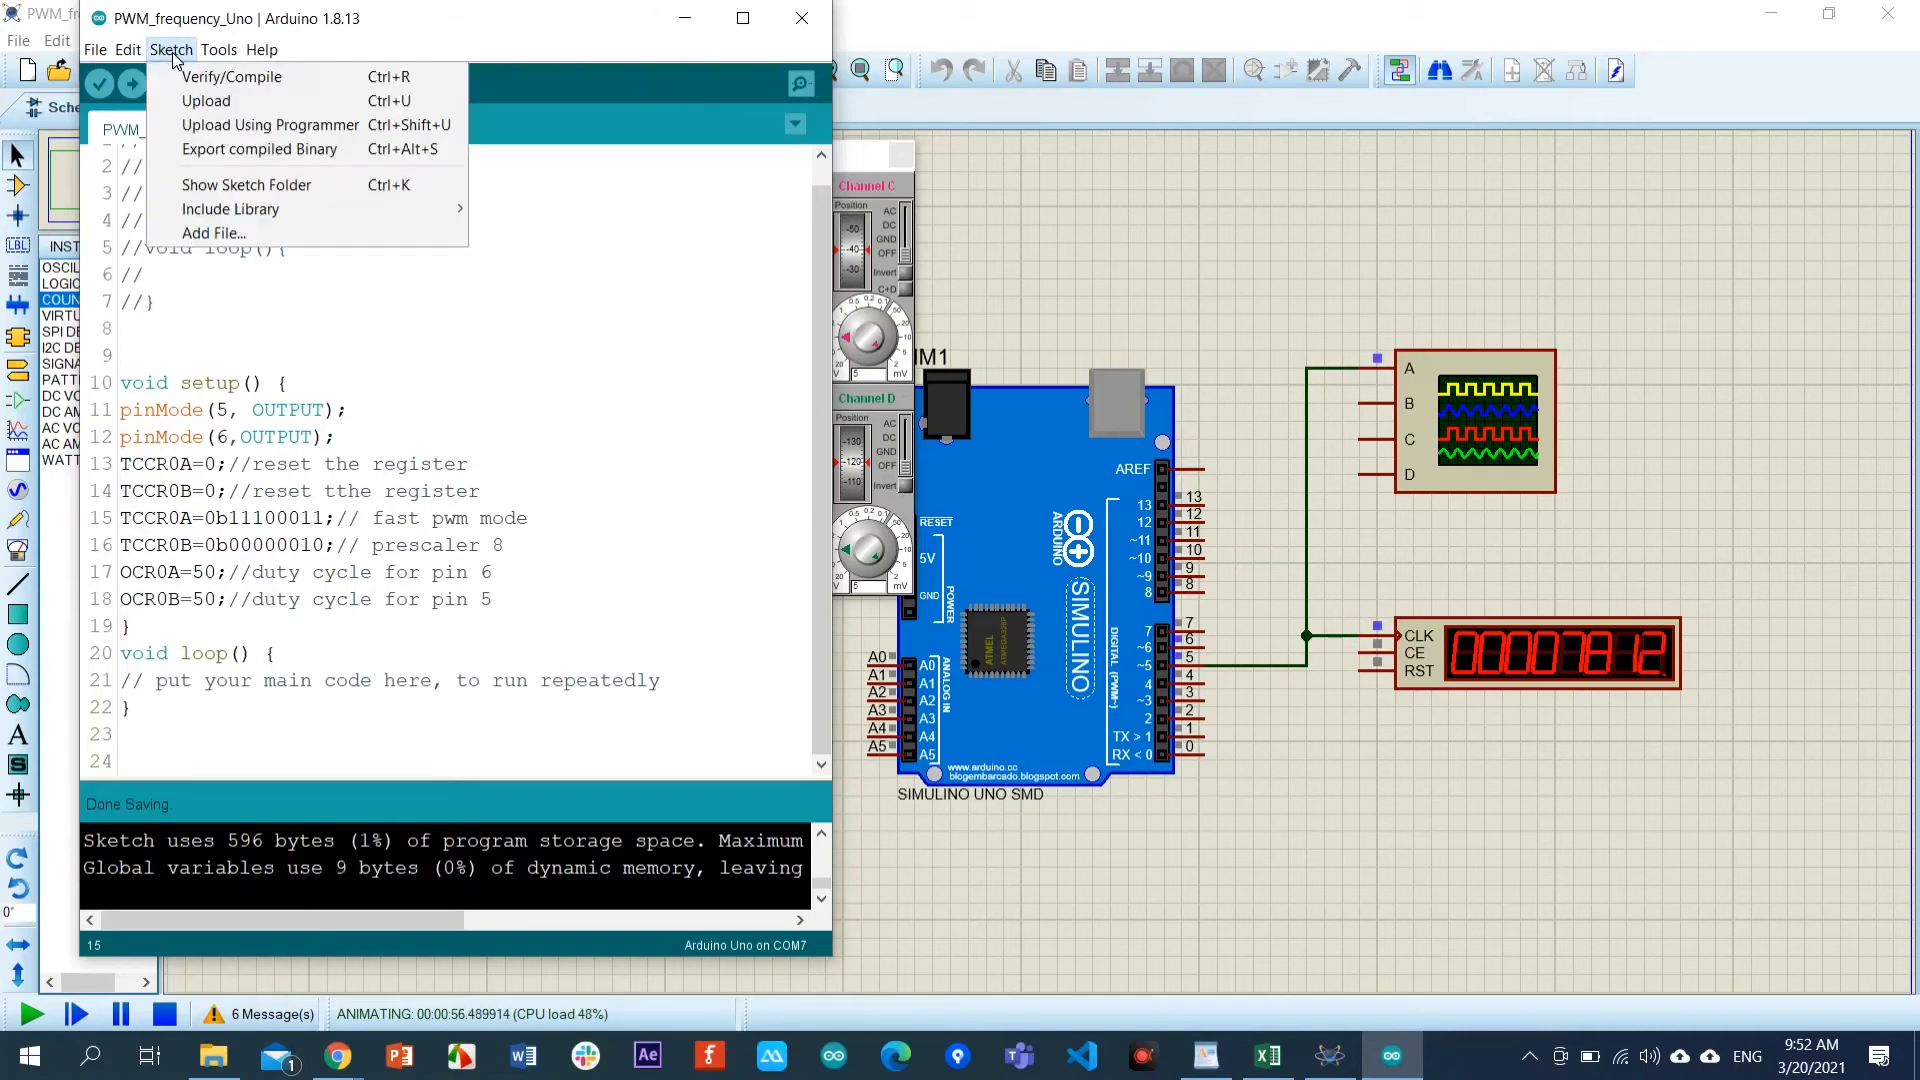
{"action": "left_click", "coordinate": [220, 150]}
Switch to Proteus, stop the simulation and wire Arduino pin 6 to channel B of the oscilloscope.
{"action": "left_click", "coordinate": [1018, 244]}
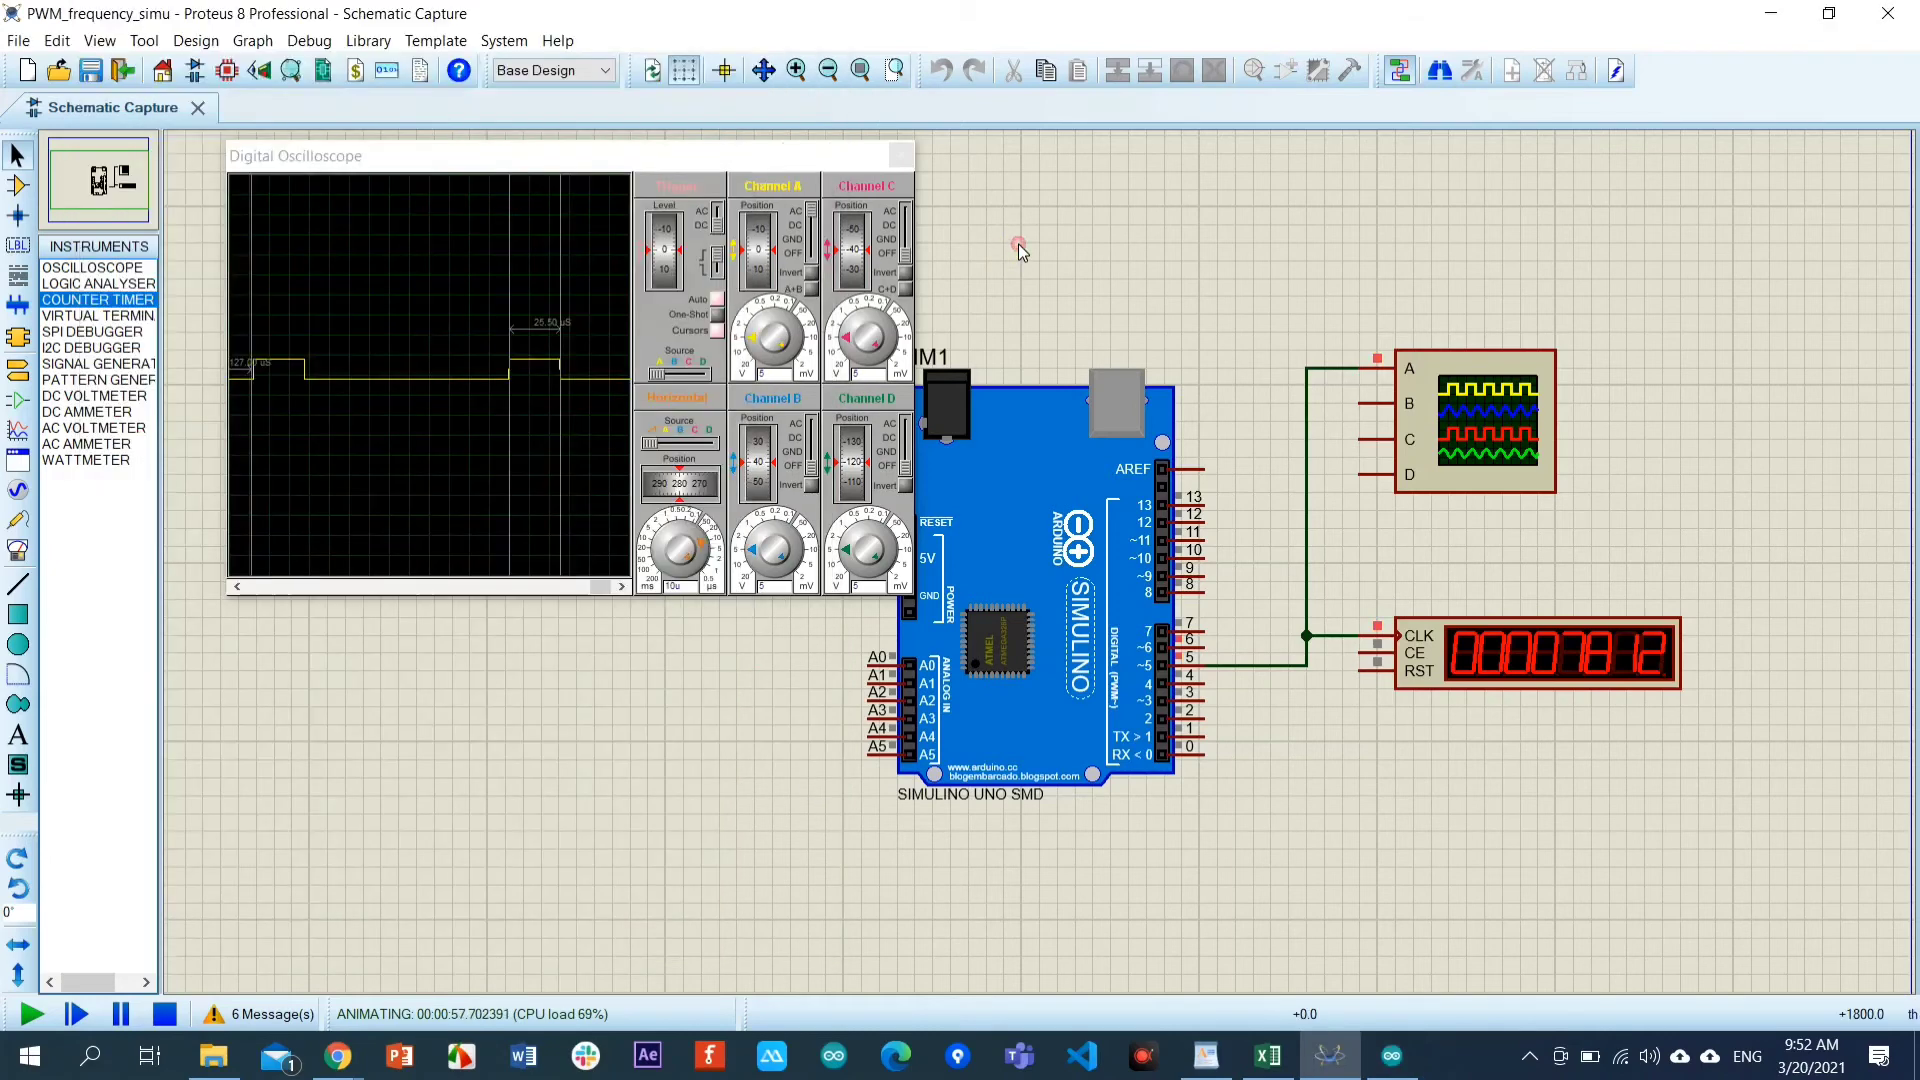
{"action": "left_click", "coordinate": [164, 1014]}
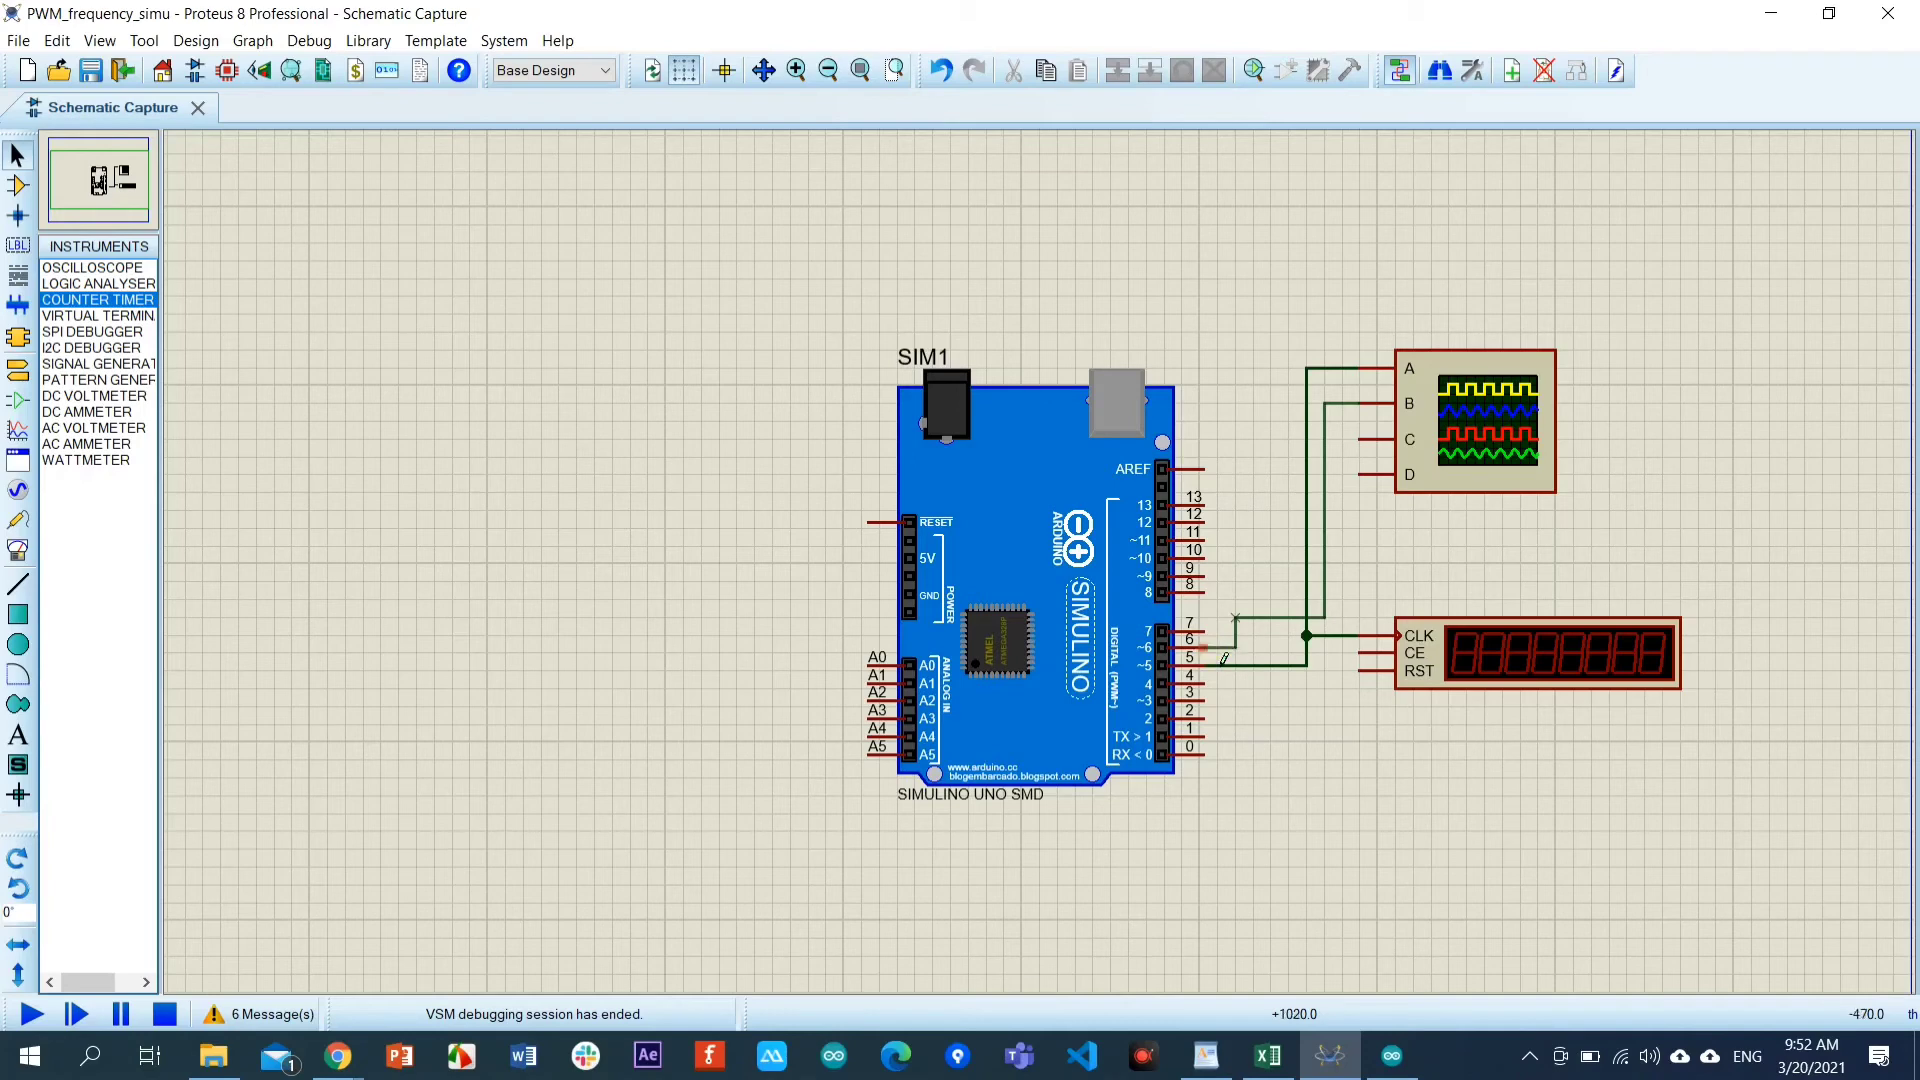
{"action": "left_click", "coordinate": [1222, 660]}
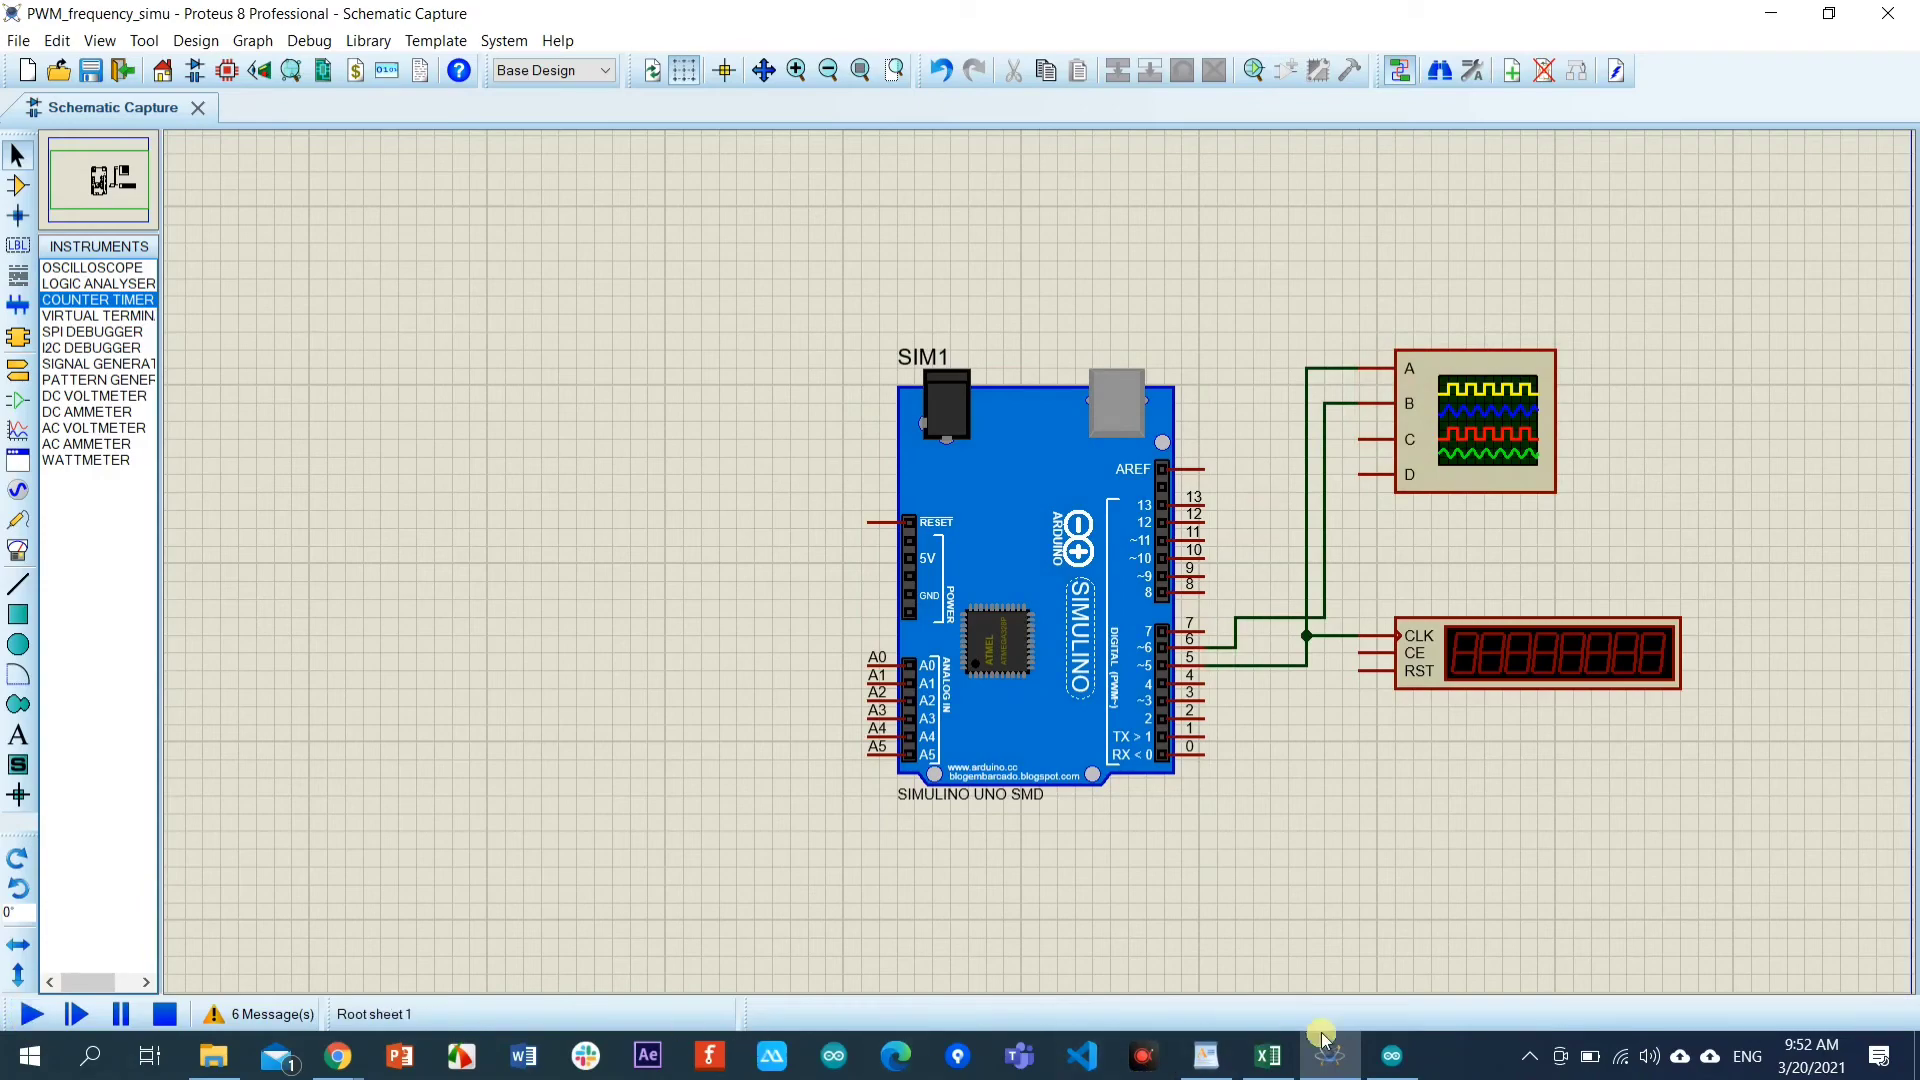
Check that the Arduino sketch has compiled, return to Proteus, start the simulation and turn on oscilloscope channel B.
{"action": "left_click", "coordinate": [1402, 1068]}
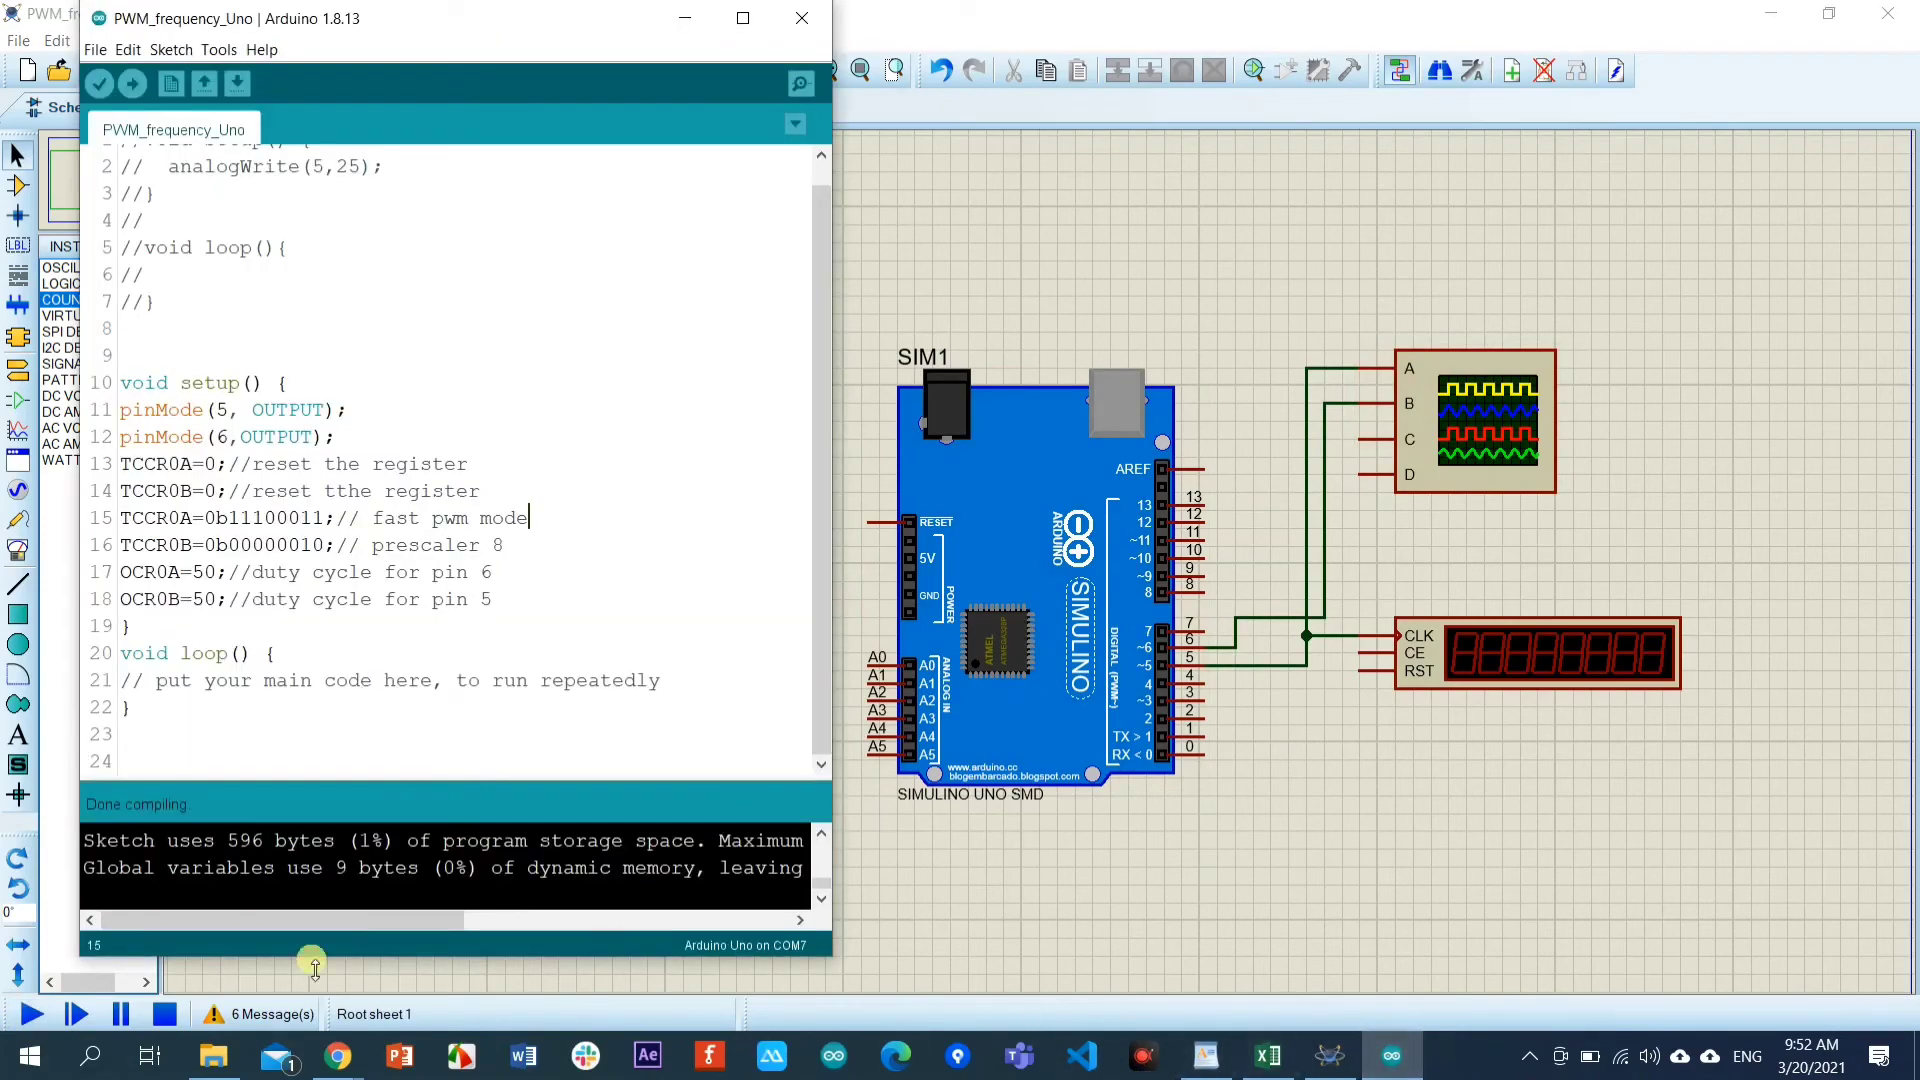
{"action": "left_click", "coordinate": [685, 17]}
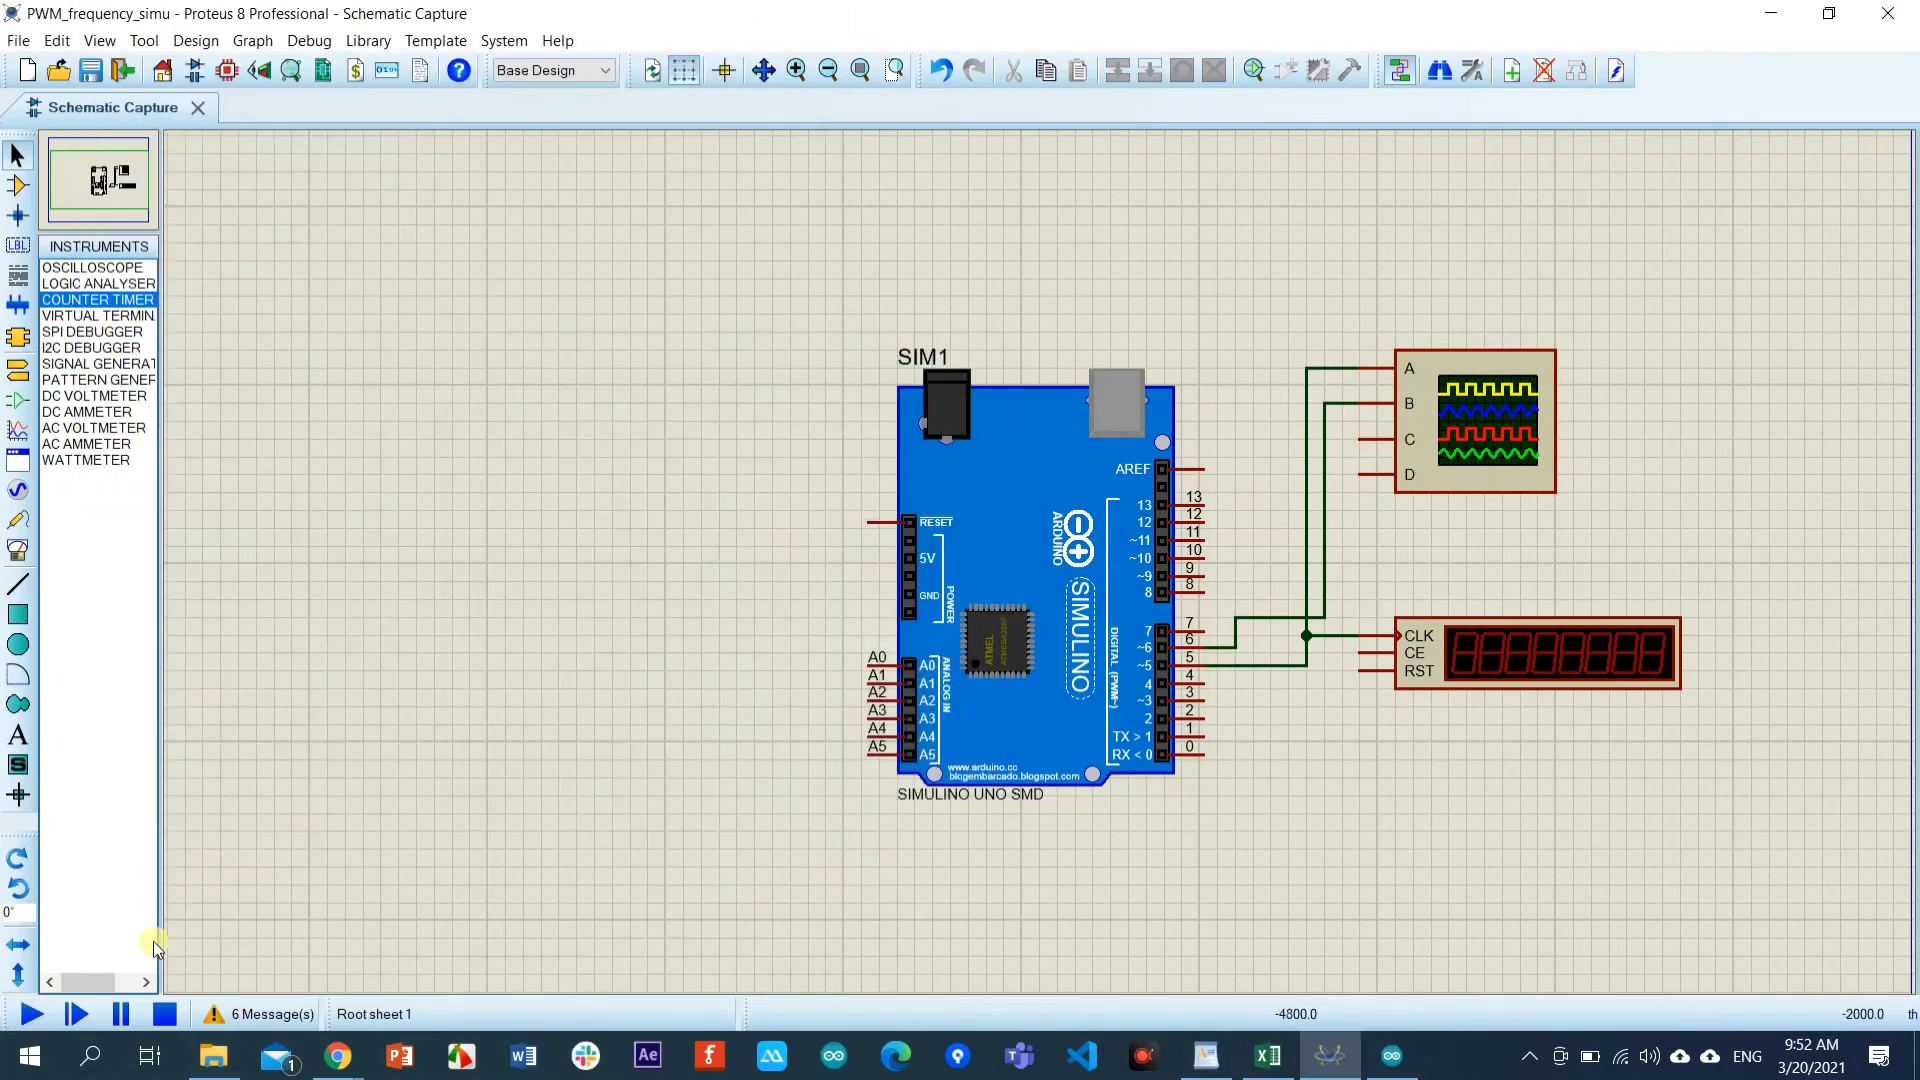
{"action": "left_click", "coordinate": [31, 1014]}
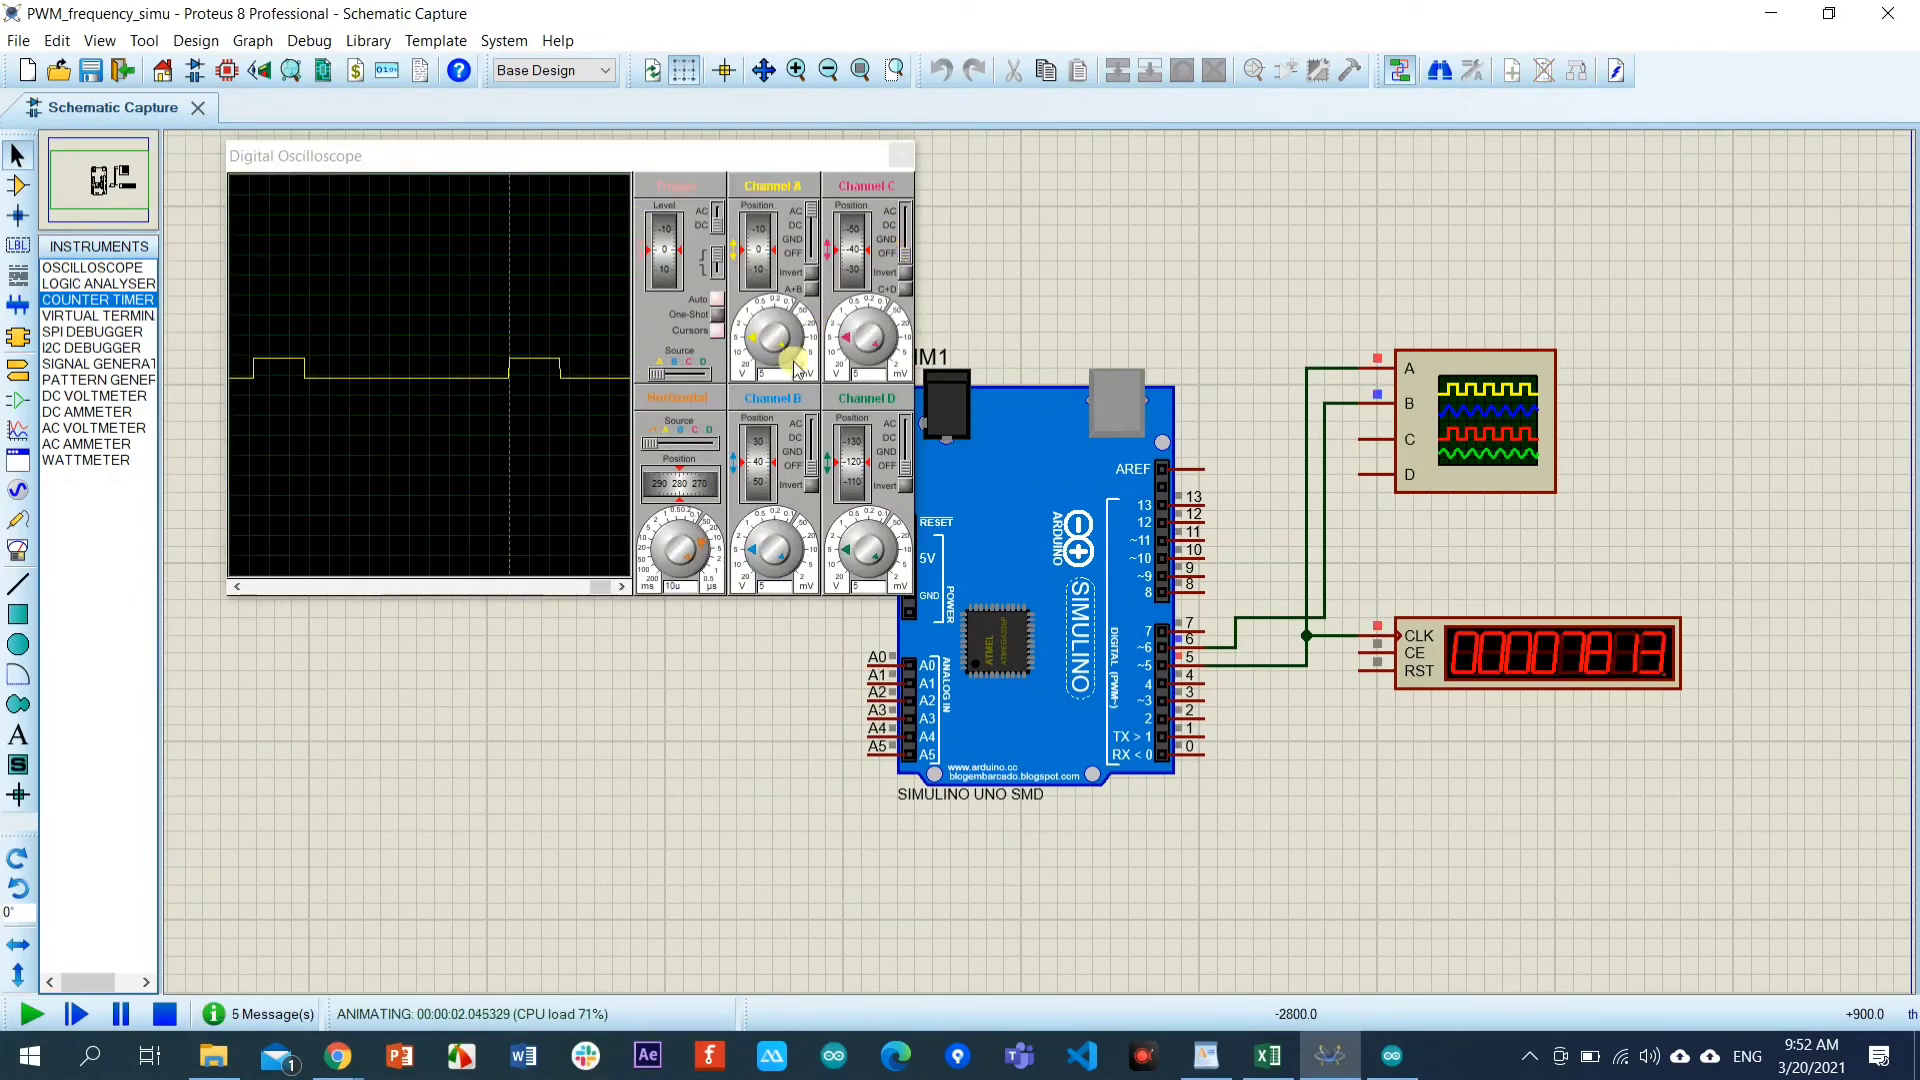
{"action": "left_click", "coordinate": [796, 473]}
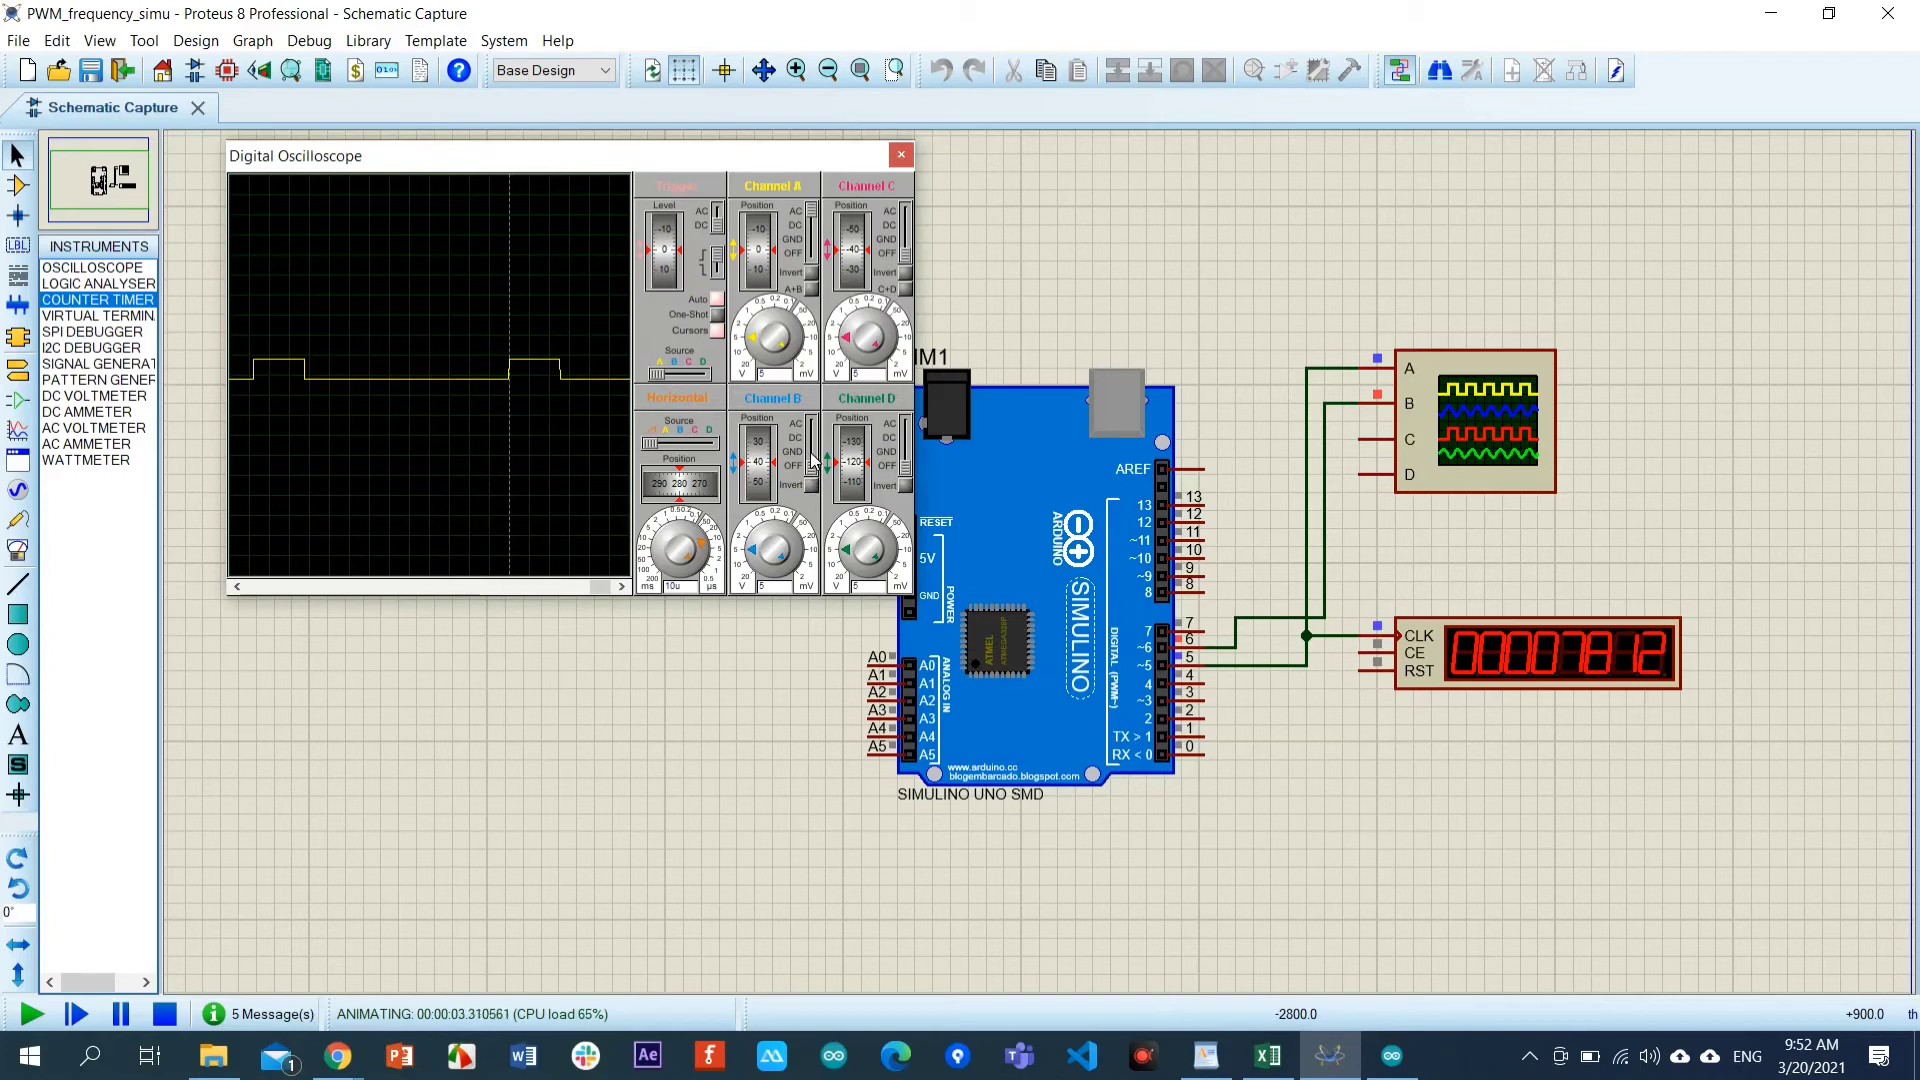
{"action": "left_click", "coordinate": [810, 443]}
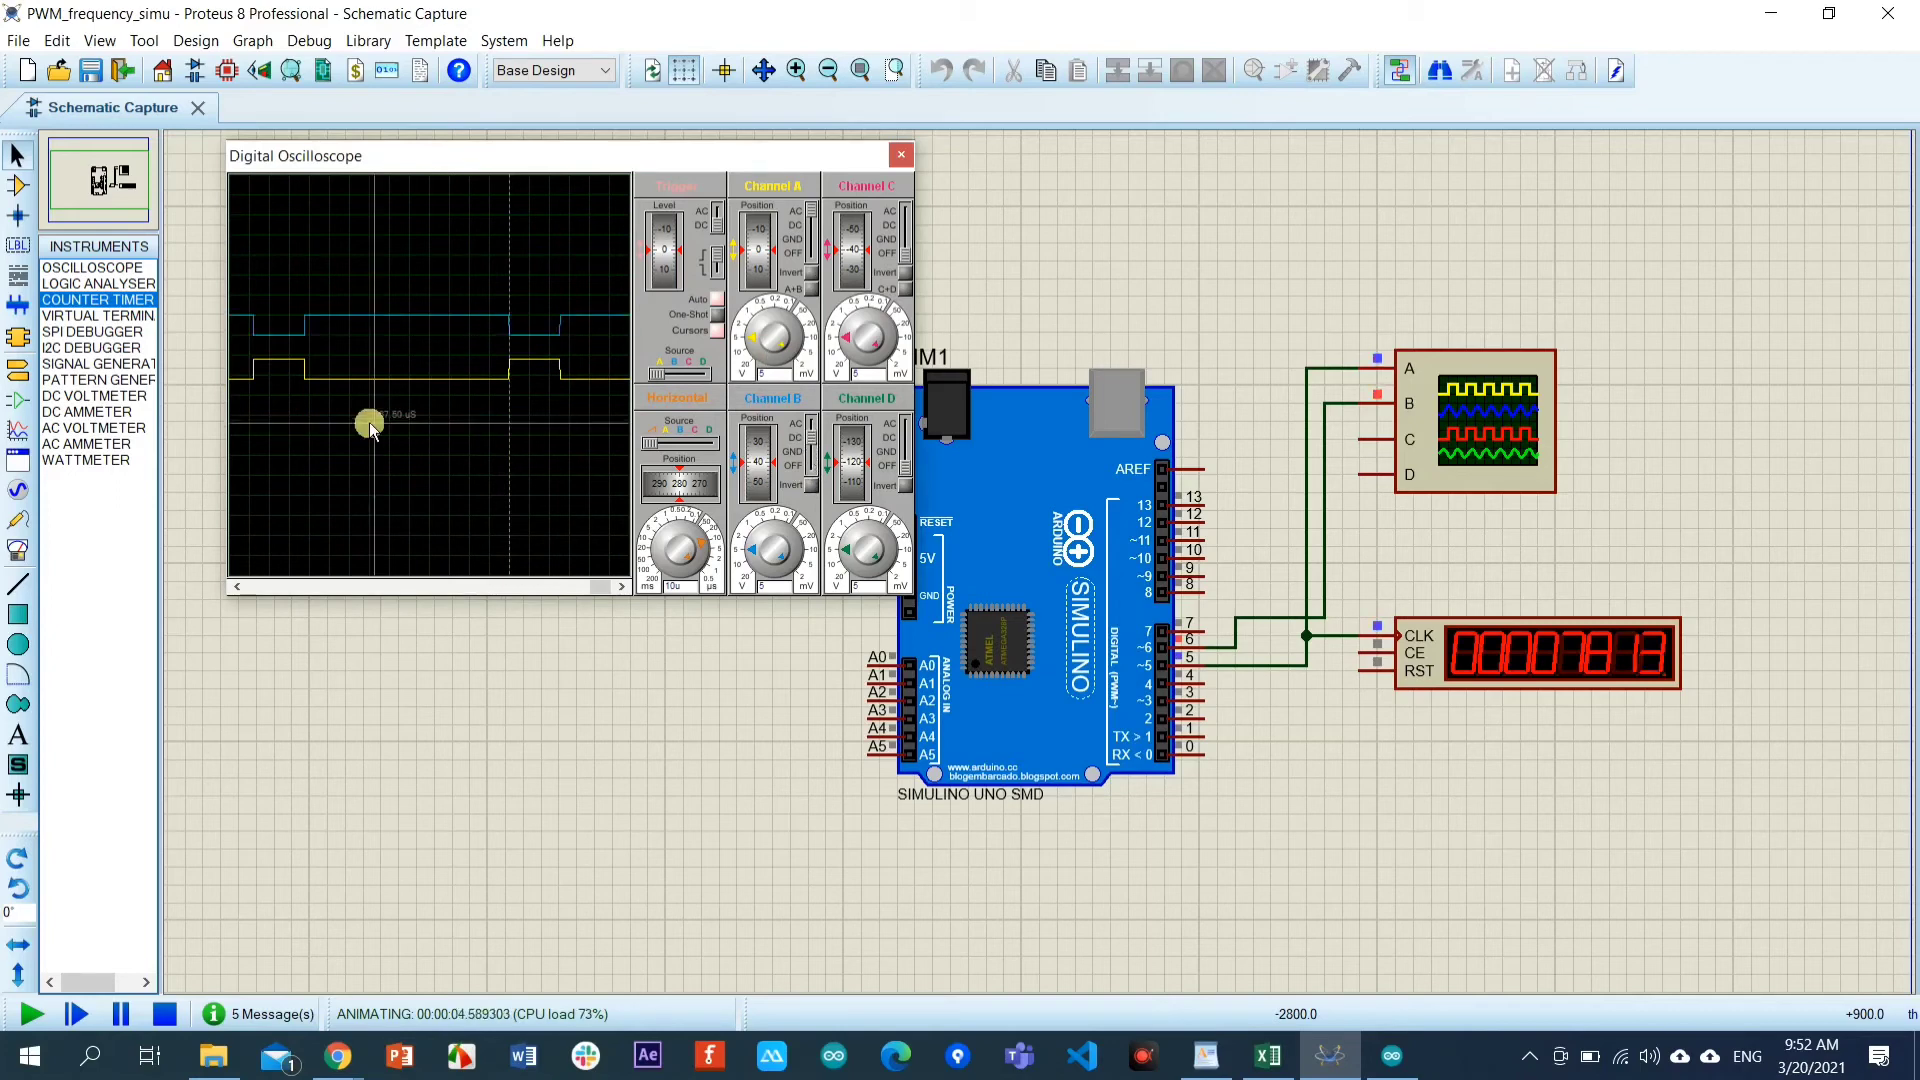
Set the oscilloscope timebase to 20 µs and compare the pulses of channels A and B using the cursors.
{"action": "left_click", "coordinate": [416, 481]}
{"action": "left_click_drag", "start_coordinate": [416, 481], "coordinate": [528, 368]}
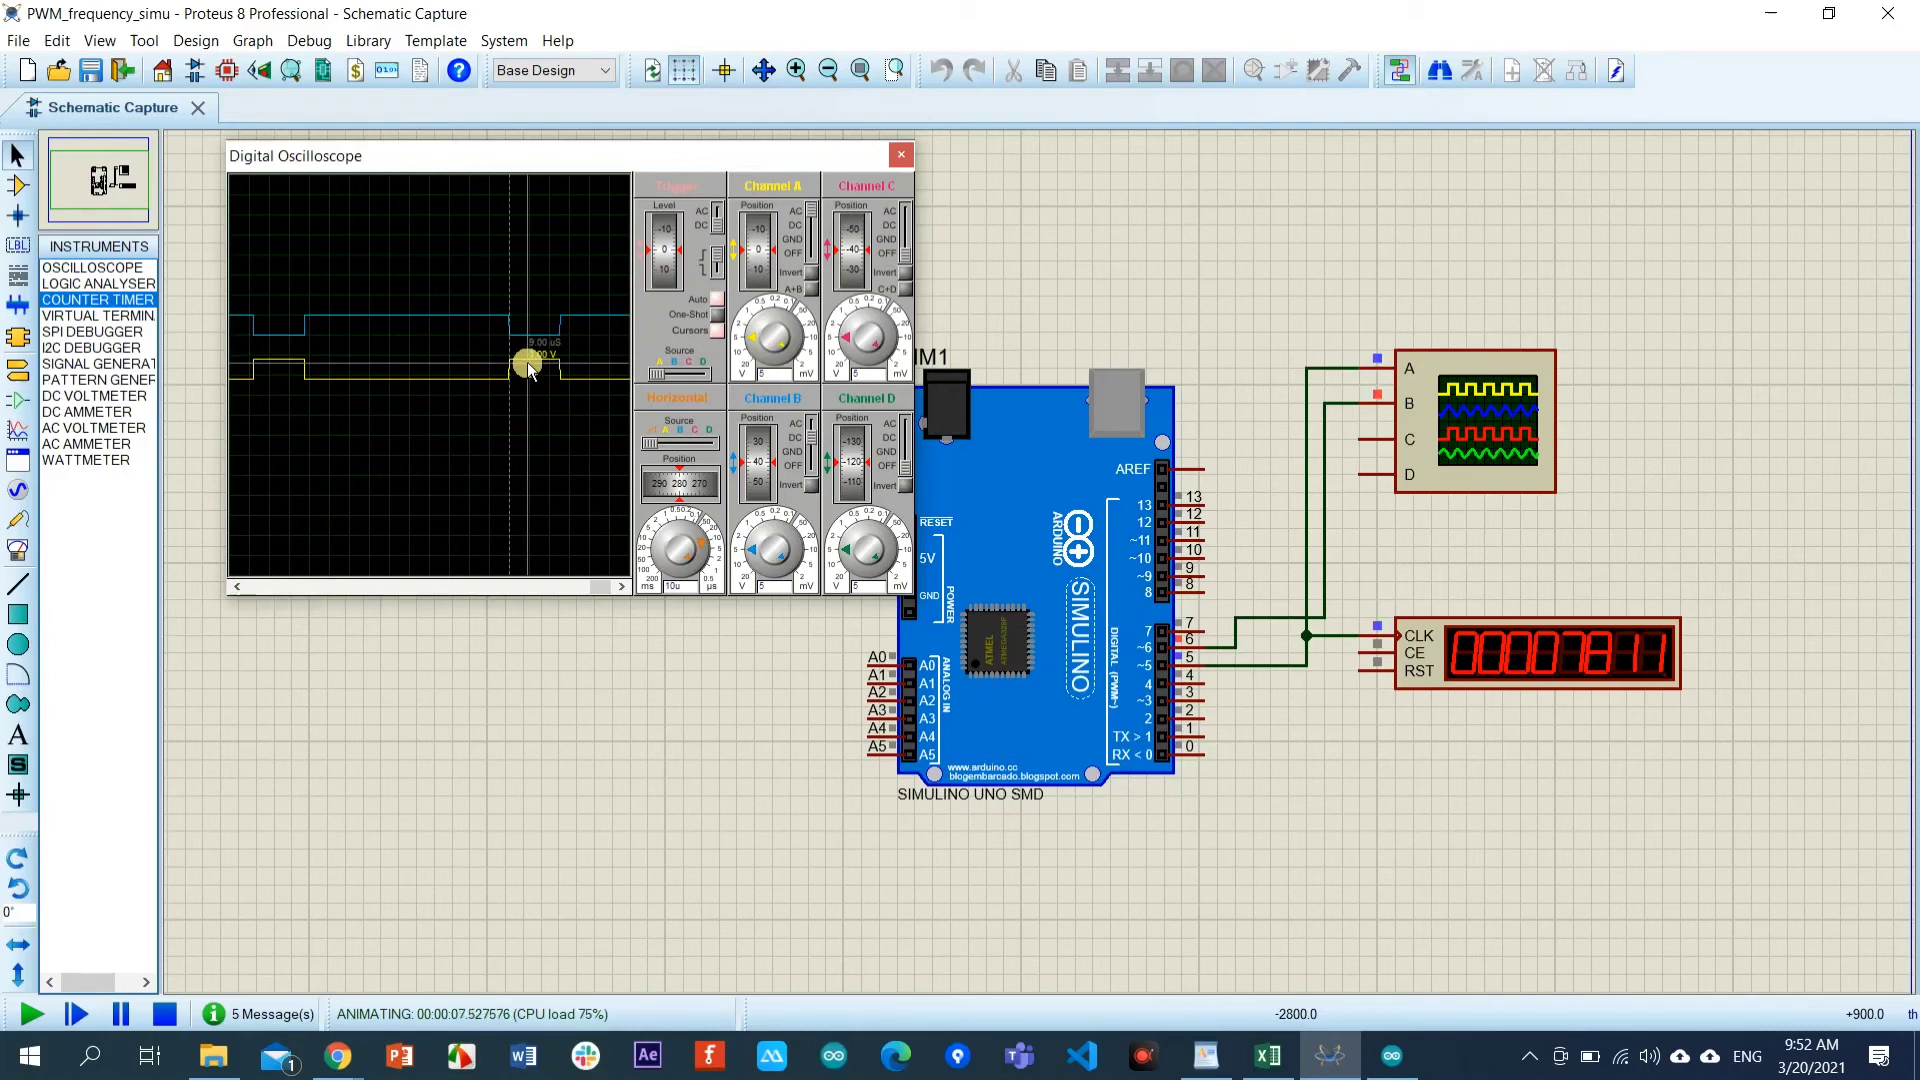
{"action": "left_click_drag", "start_coordinate": [665, 514], "coordinate": [703, 556]}
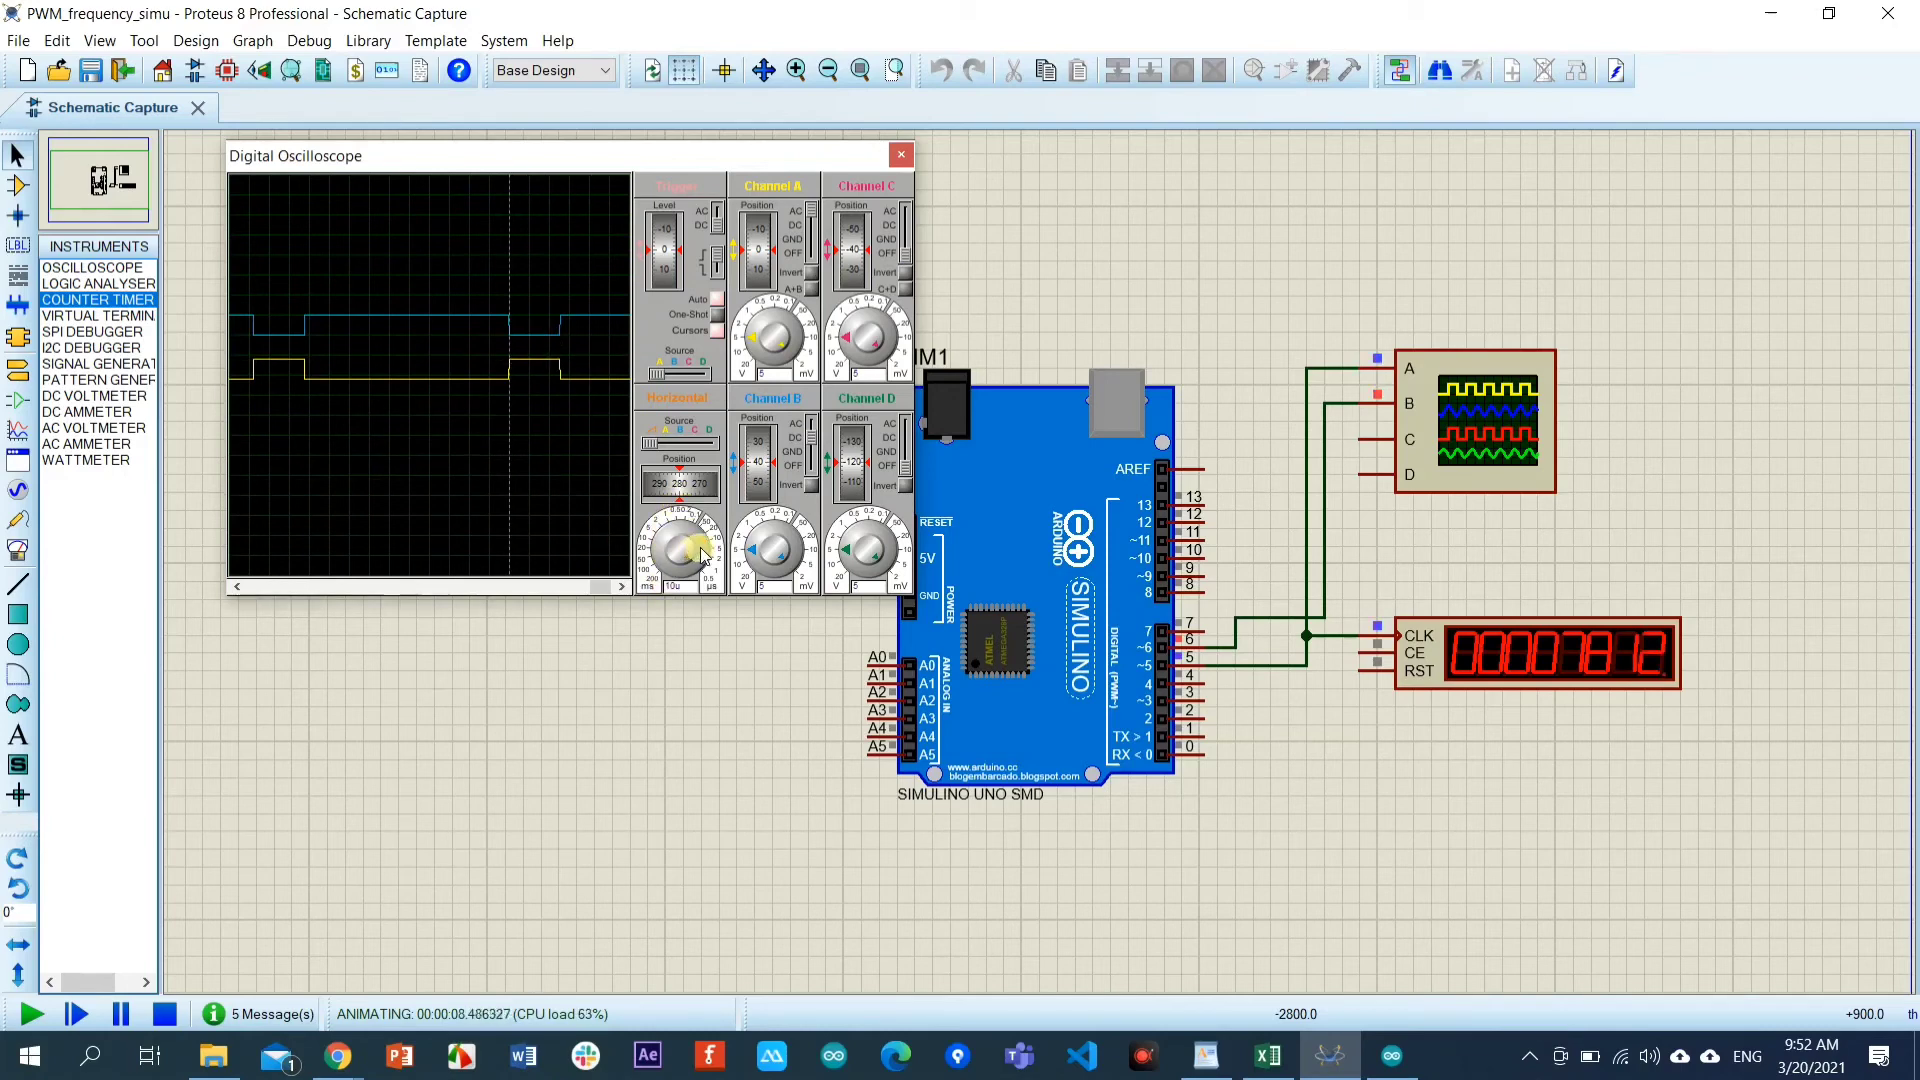
{"action": "left_click", "coordinate": [706, 545]}
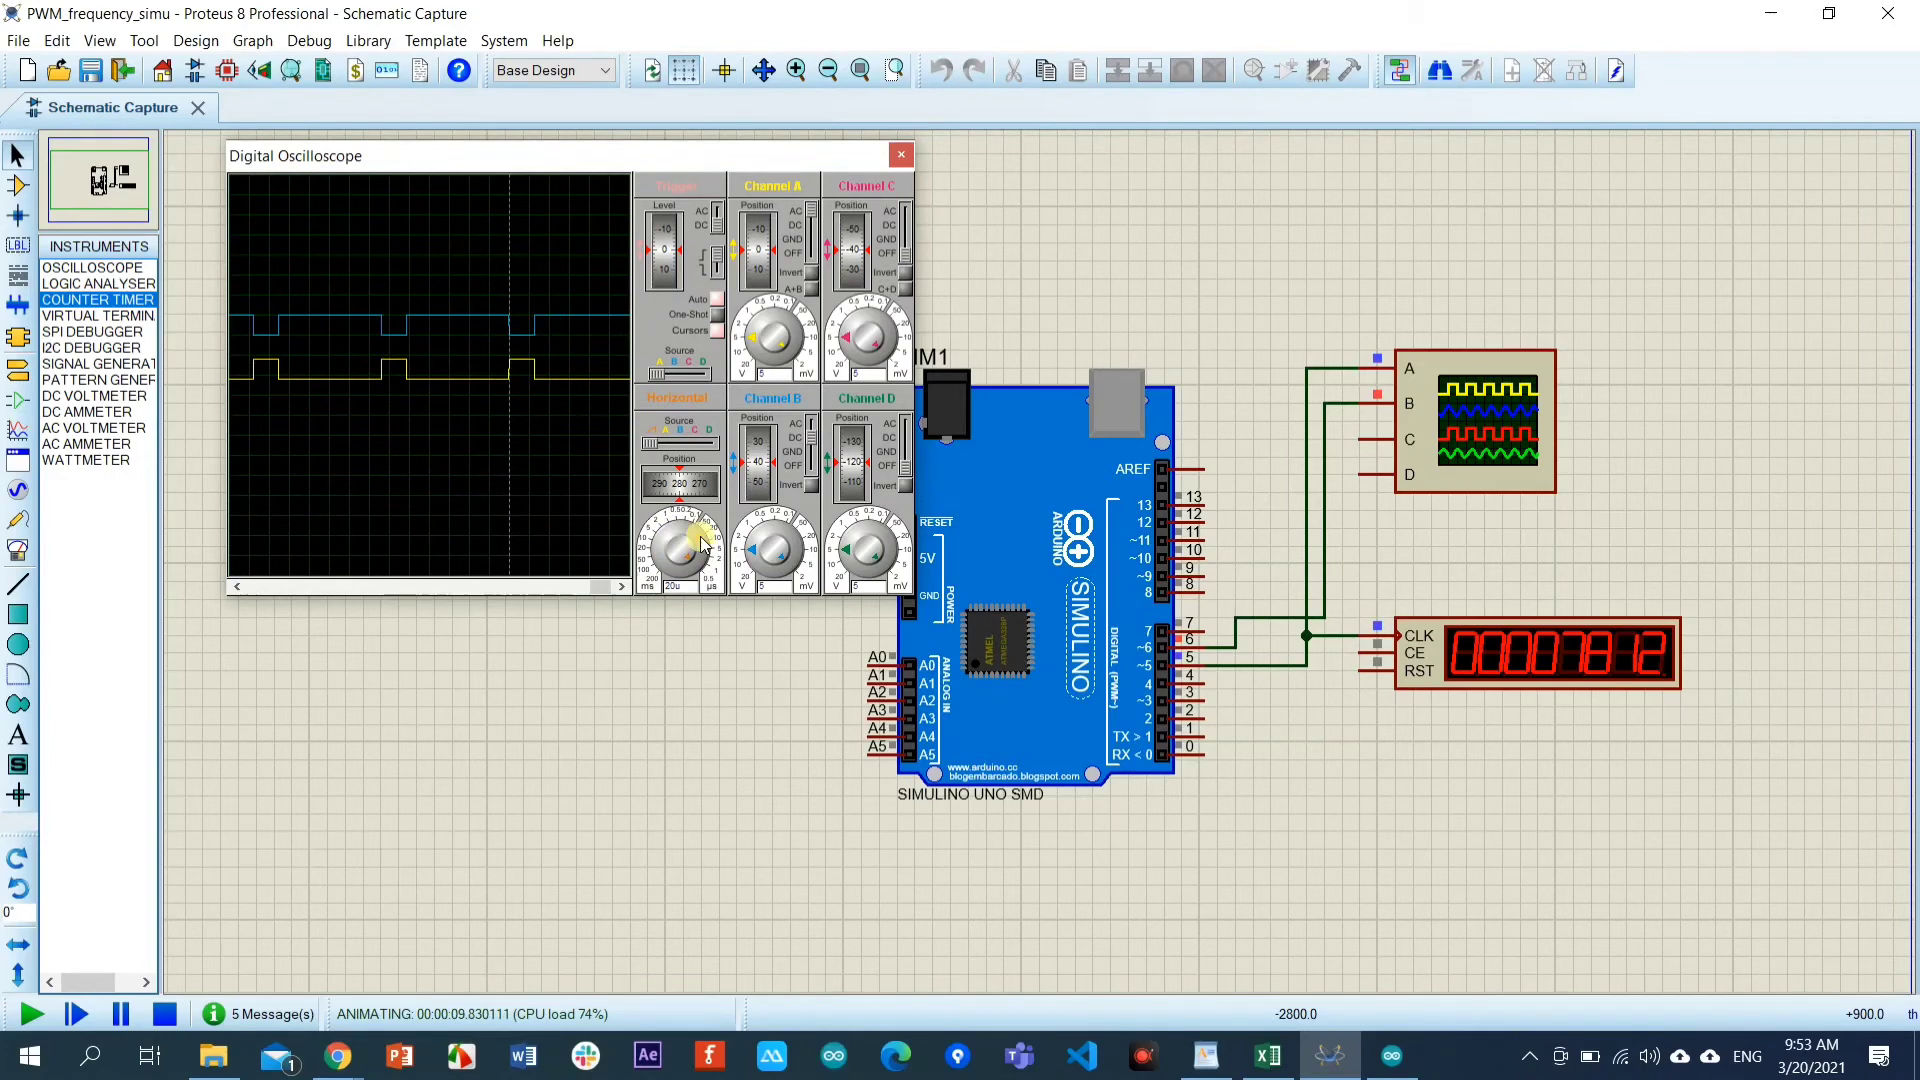
{"action": "left_click_drag", "start_coordinate": [405, 340], "coordinate": [523, 421]}
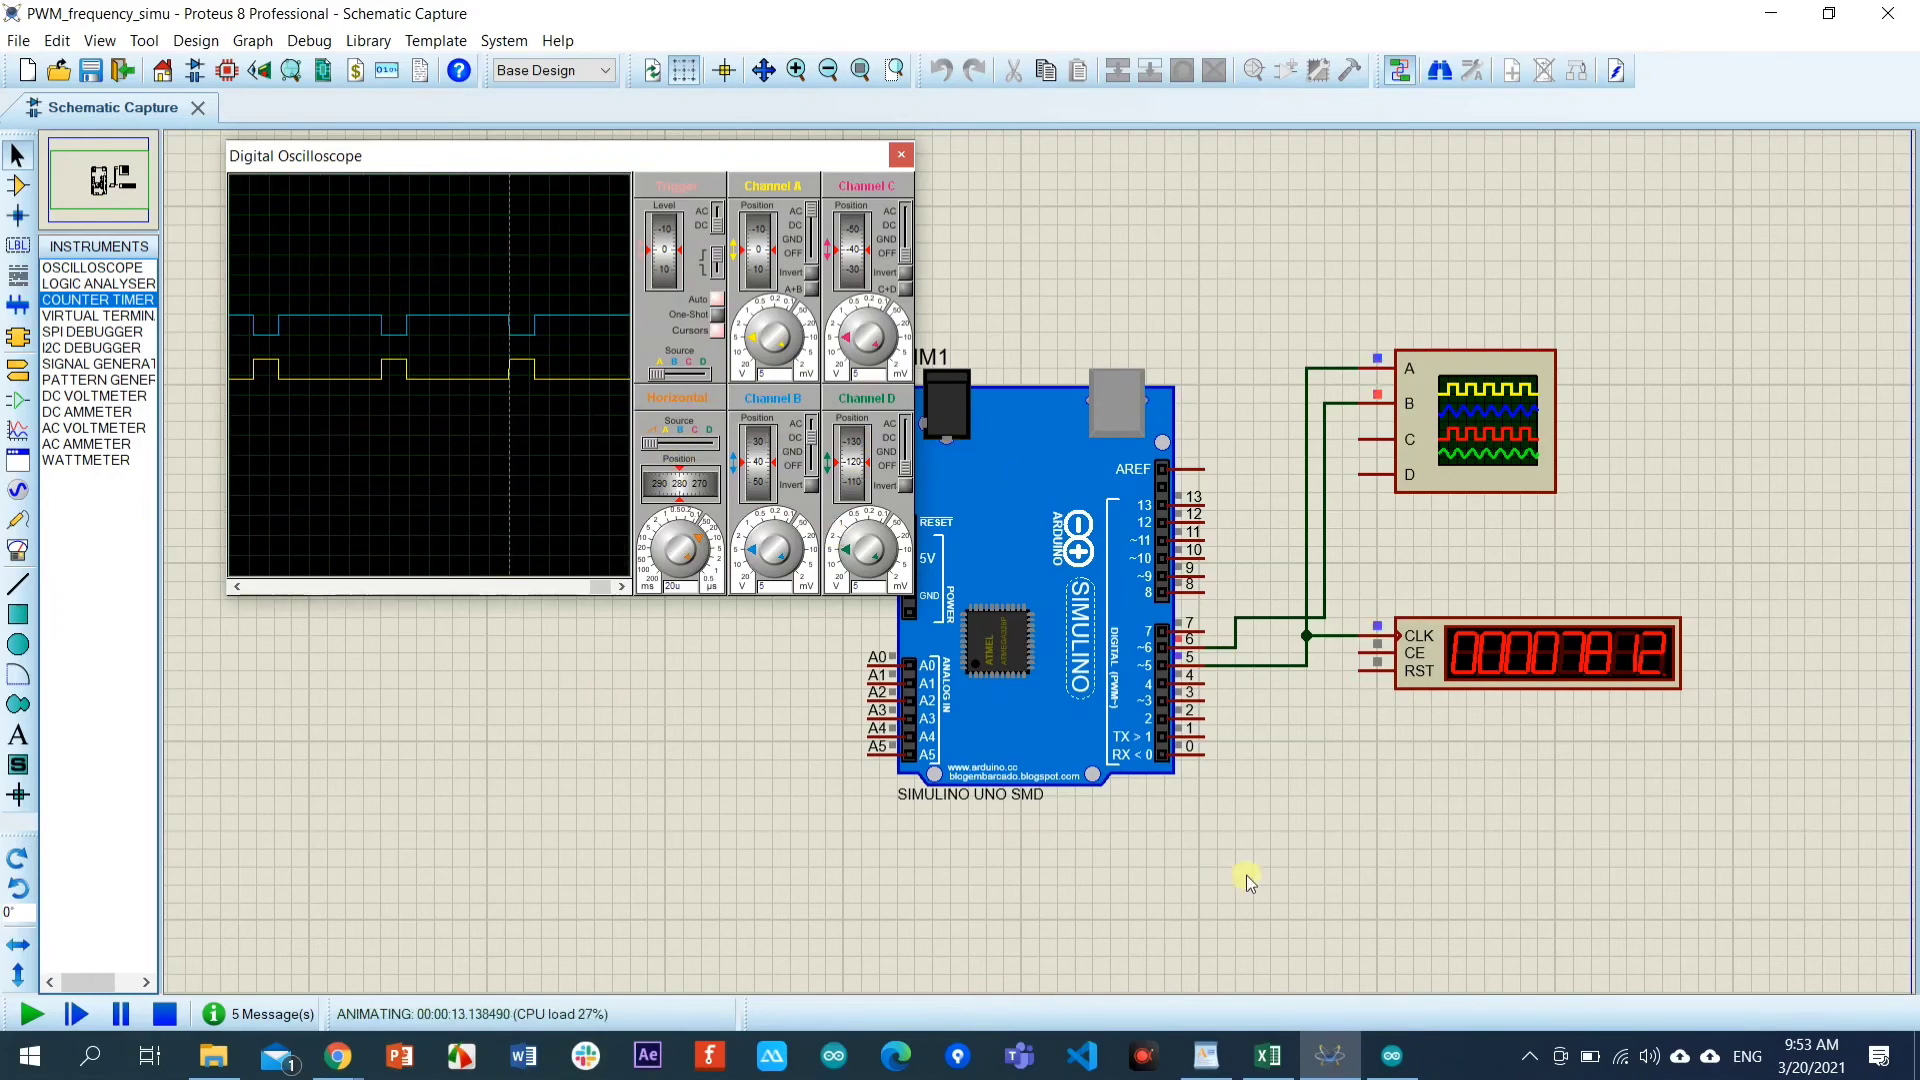
Switch to Excel and examine the Fast PWM Mode timing diagram with its inverting and non-inverting outputs.
{"action": "left_click", "coordinate": [1268, 1055]}
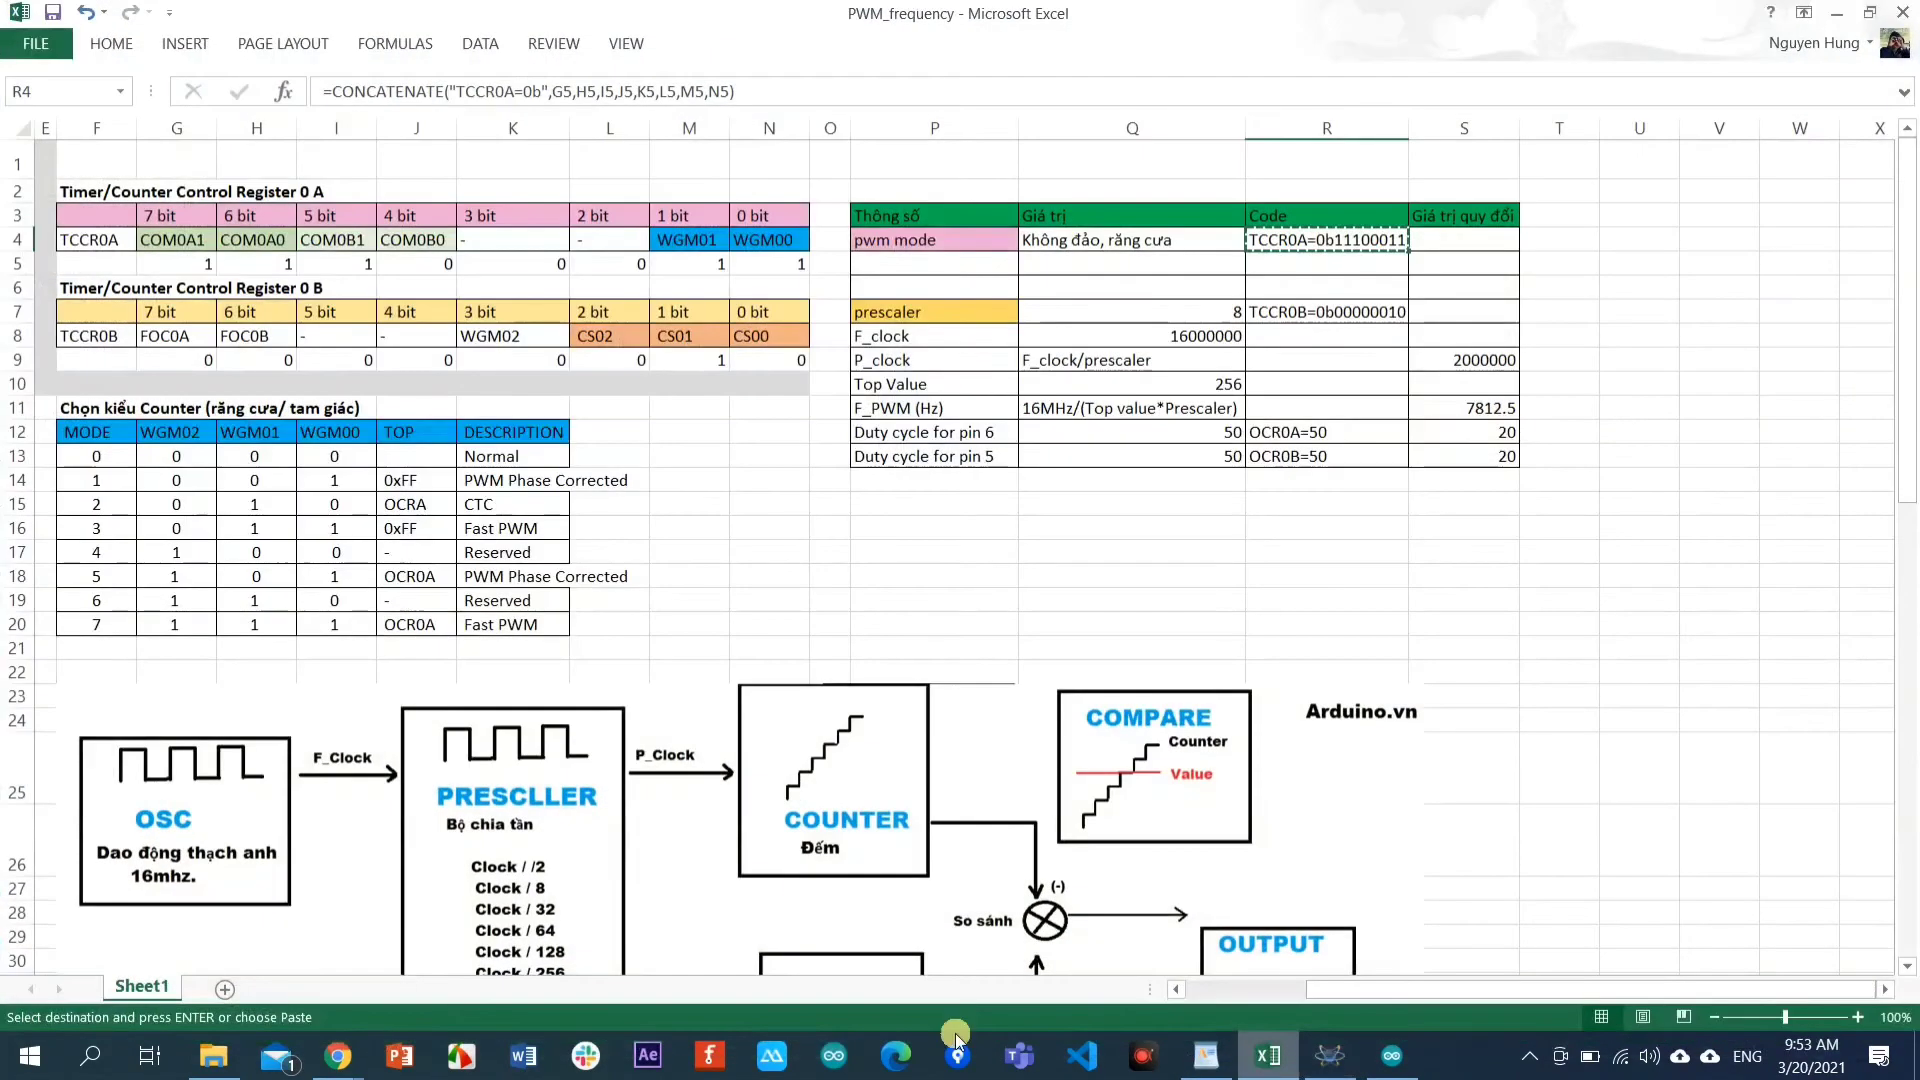
{"action": "scroll", "coordinate": [692, 700], "scroll_direction": "down", "scroll_amount": 2}
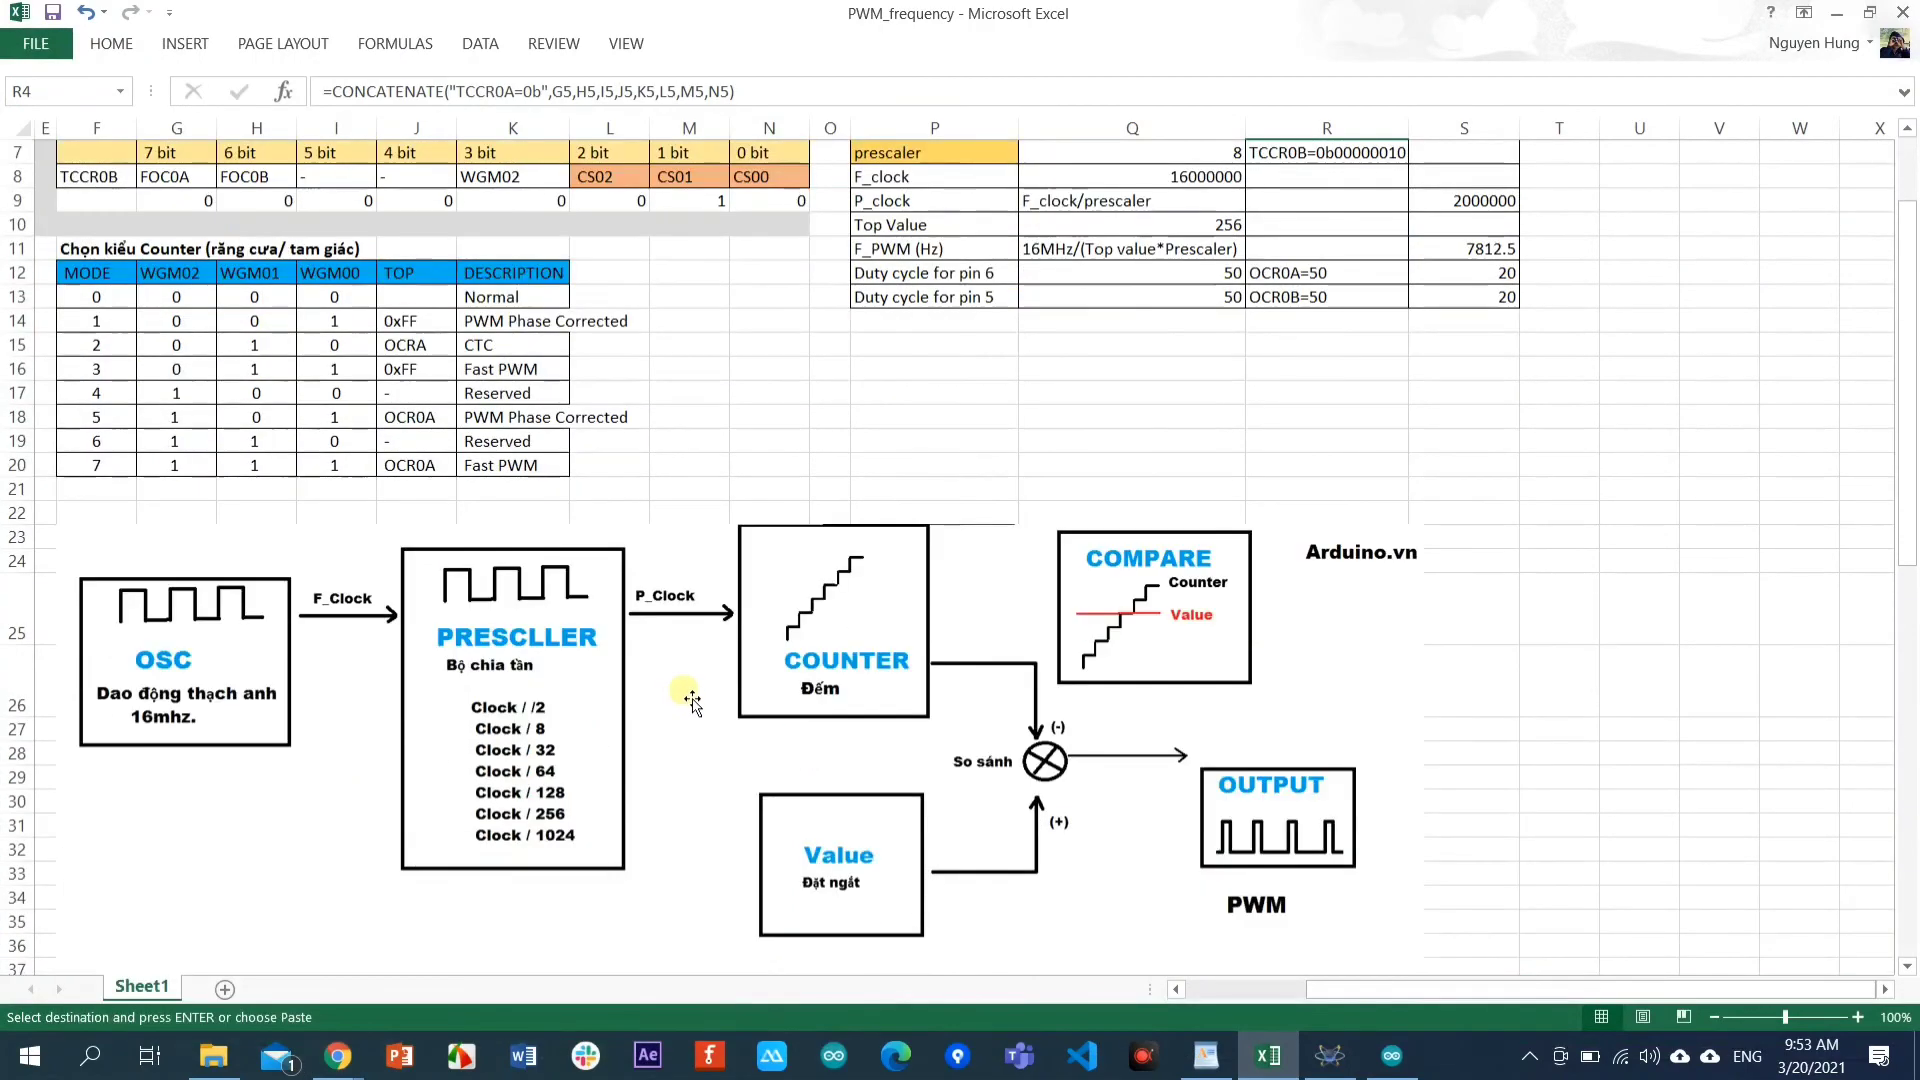
{"action": "scroll", "coordinate": [692, 700], "scroll_direction": "down", "scroll_amount": 9}
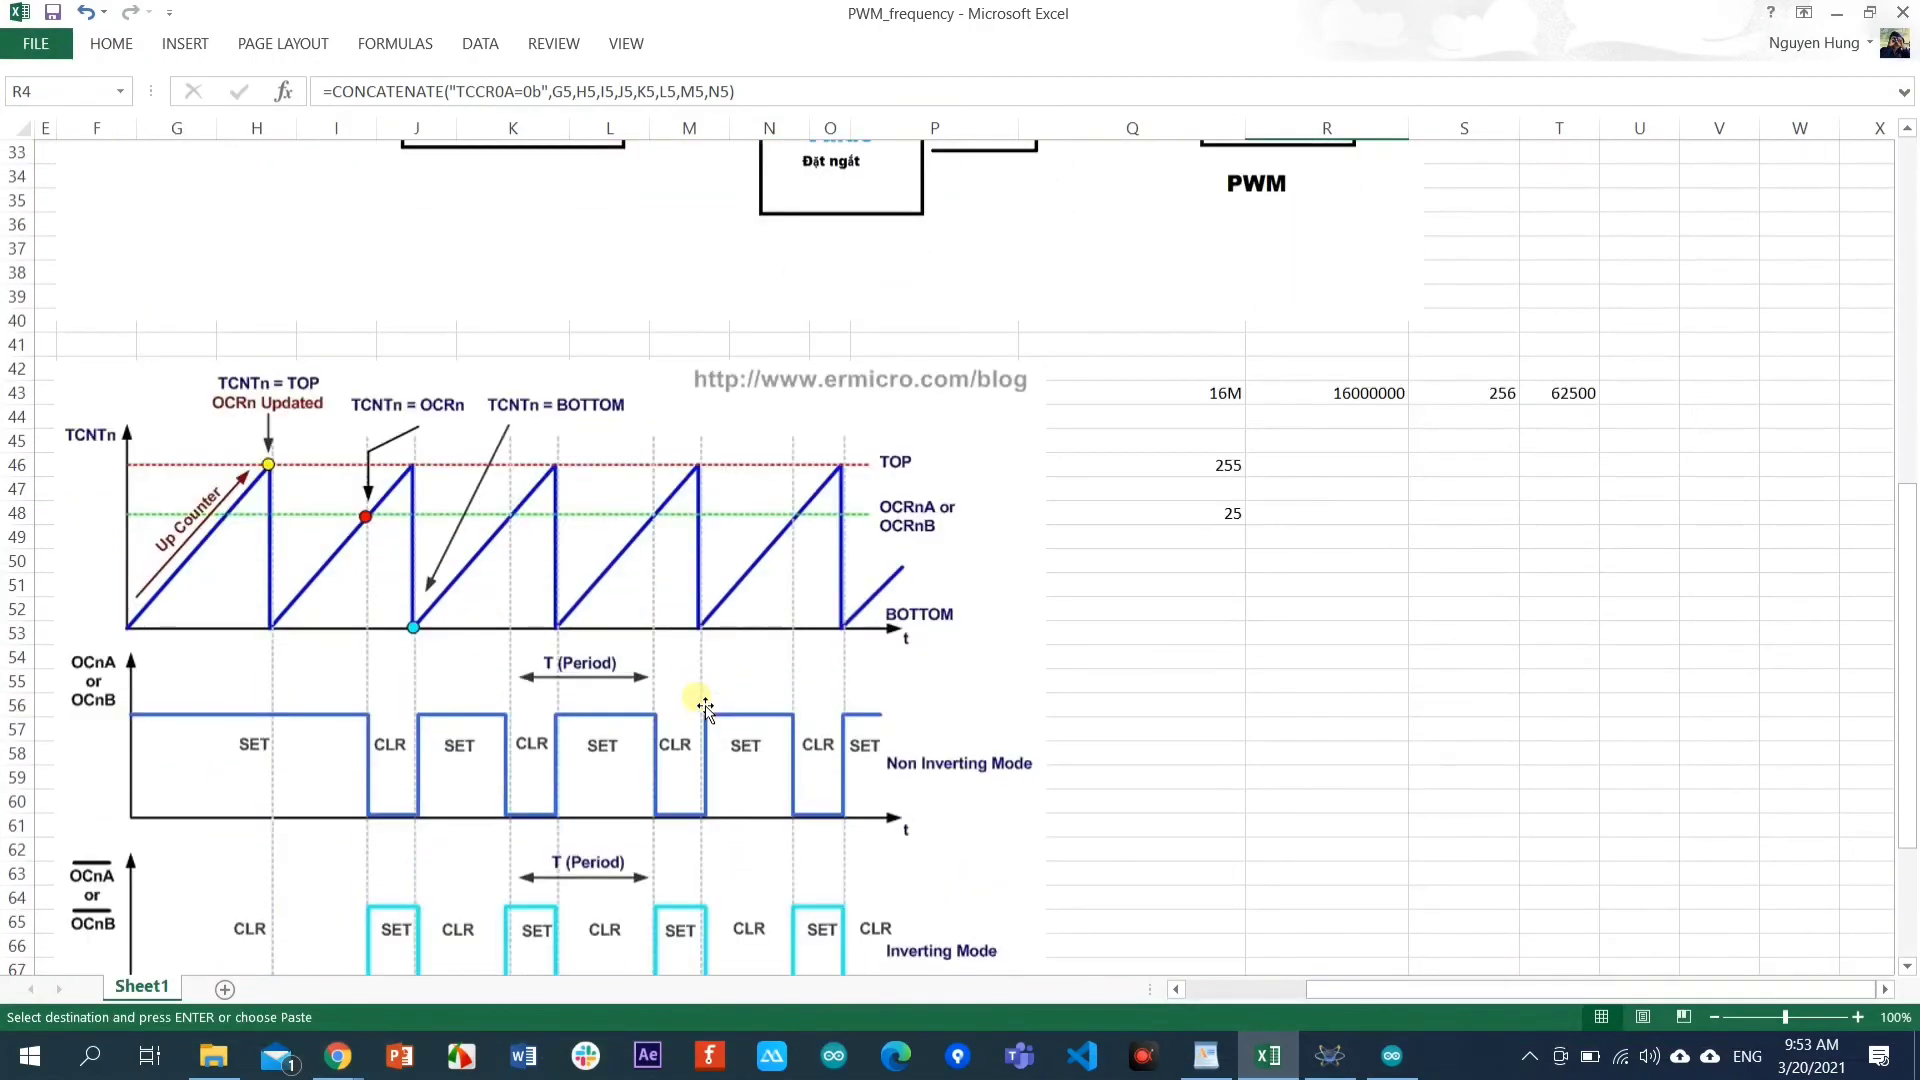
{"action": "scroll", "coordinate": [705, 708], "scroll_direction": "down", "scroll_amount": 2}
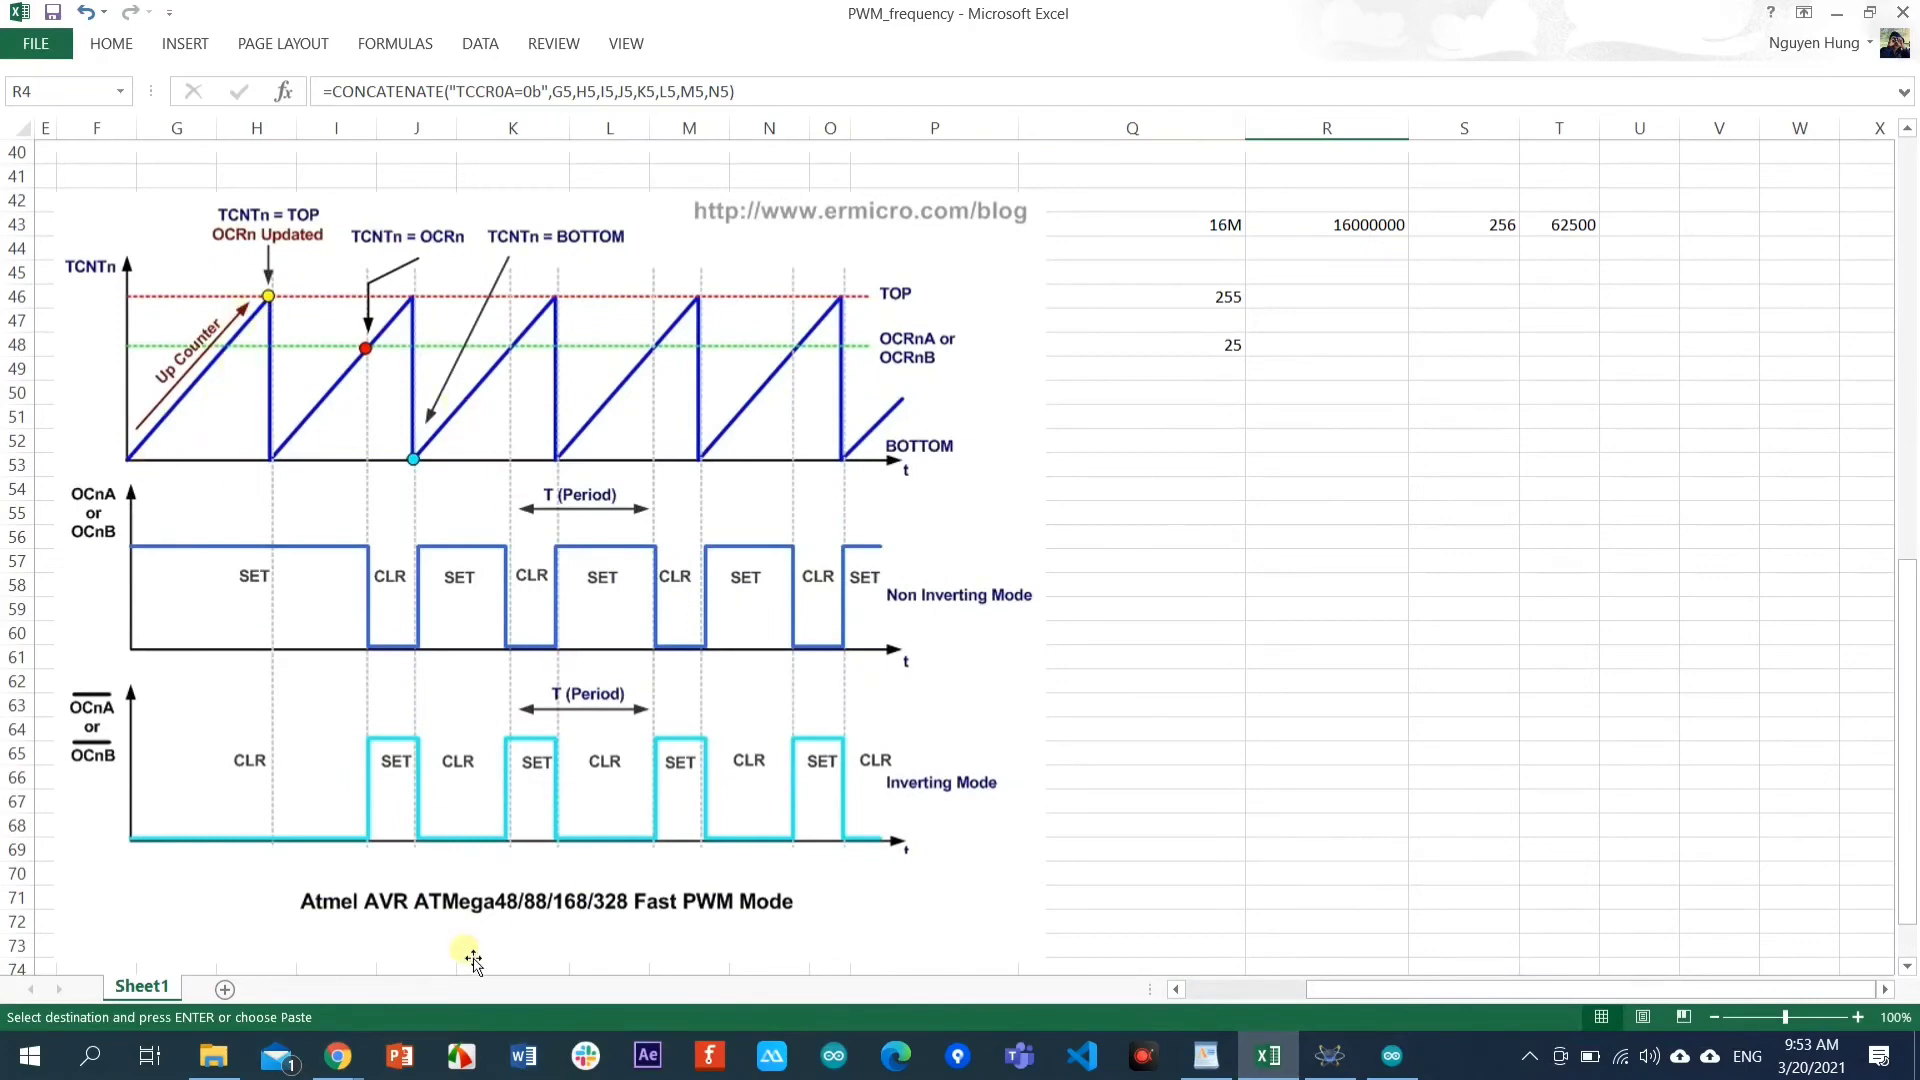
Open Phase Correct PWM Mode.jpg from the PWM_frequency_Uno folder and place it beside the Fast PWM diagram for comparison.
{"action": "left_click", "coordinate": [213, 1055]}
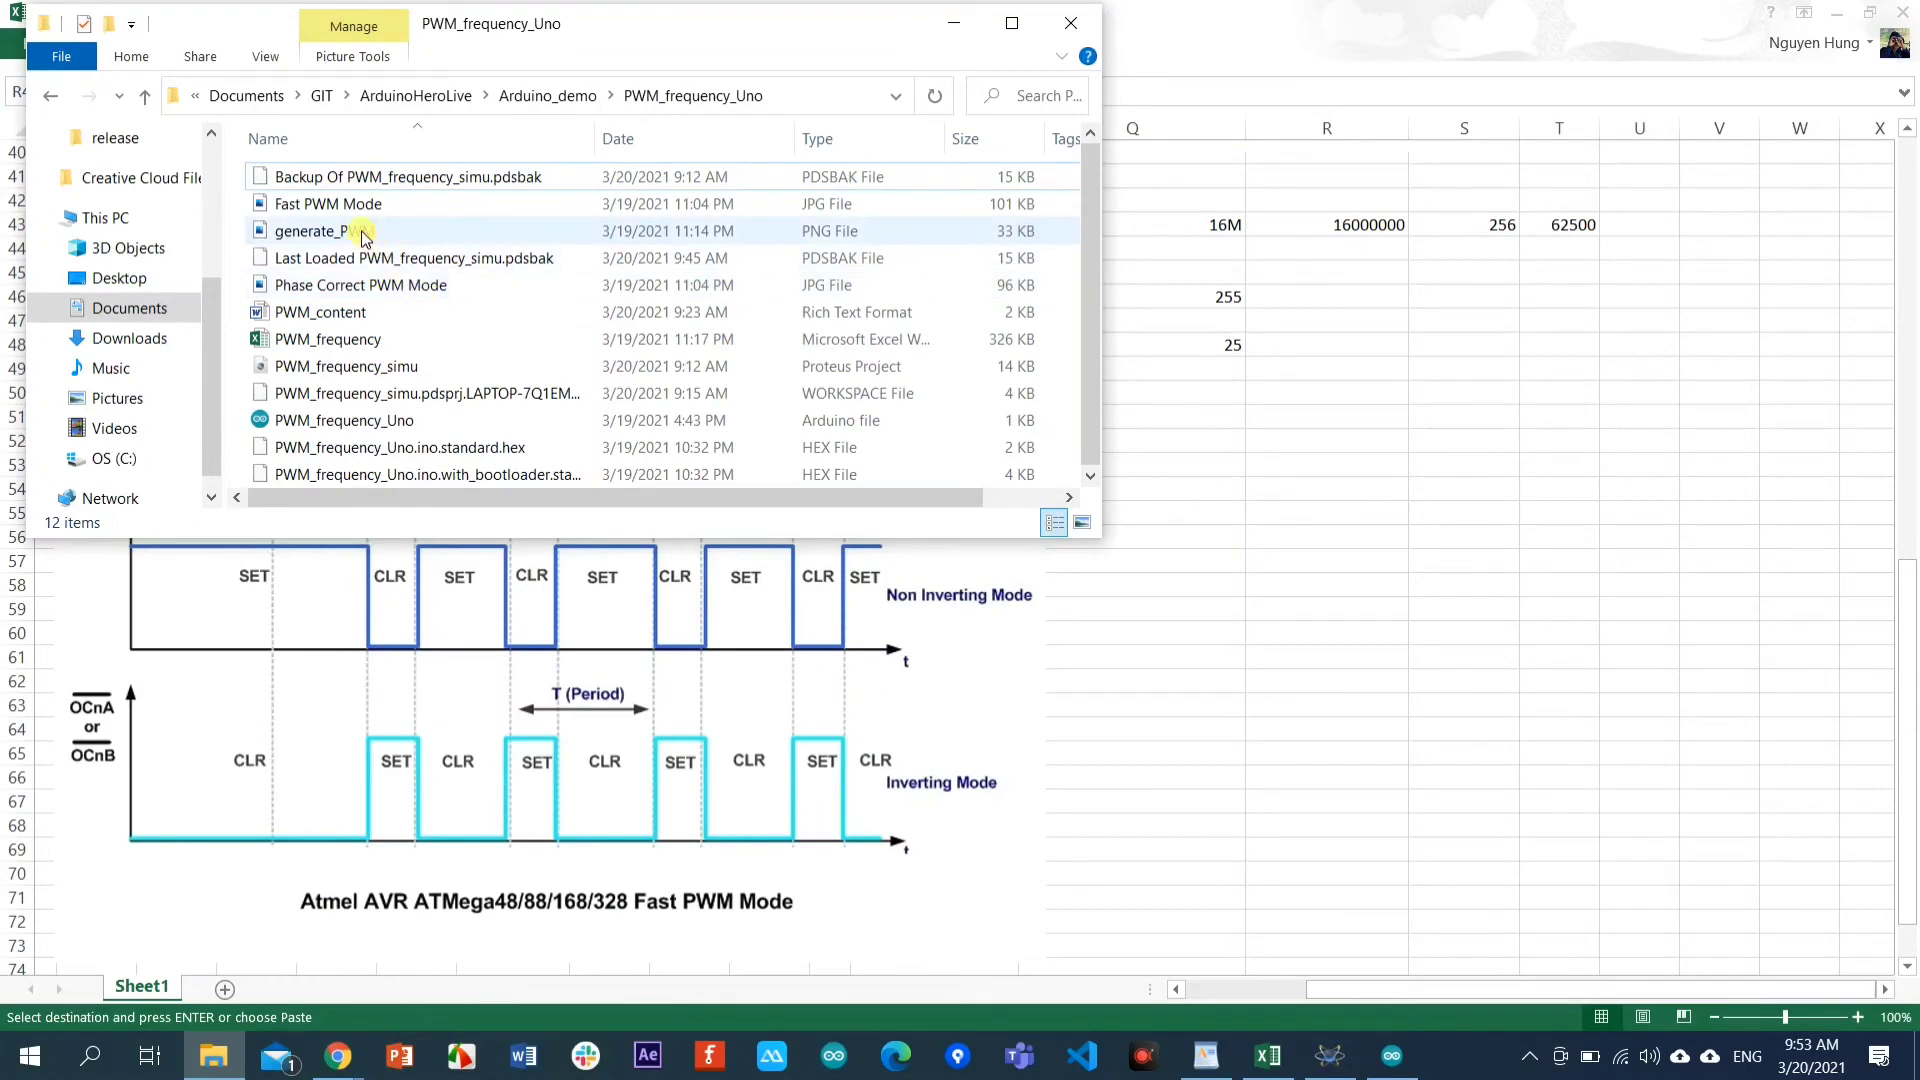
{"action": "double_click", "coordinate": [377, 285]}
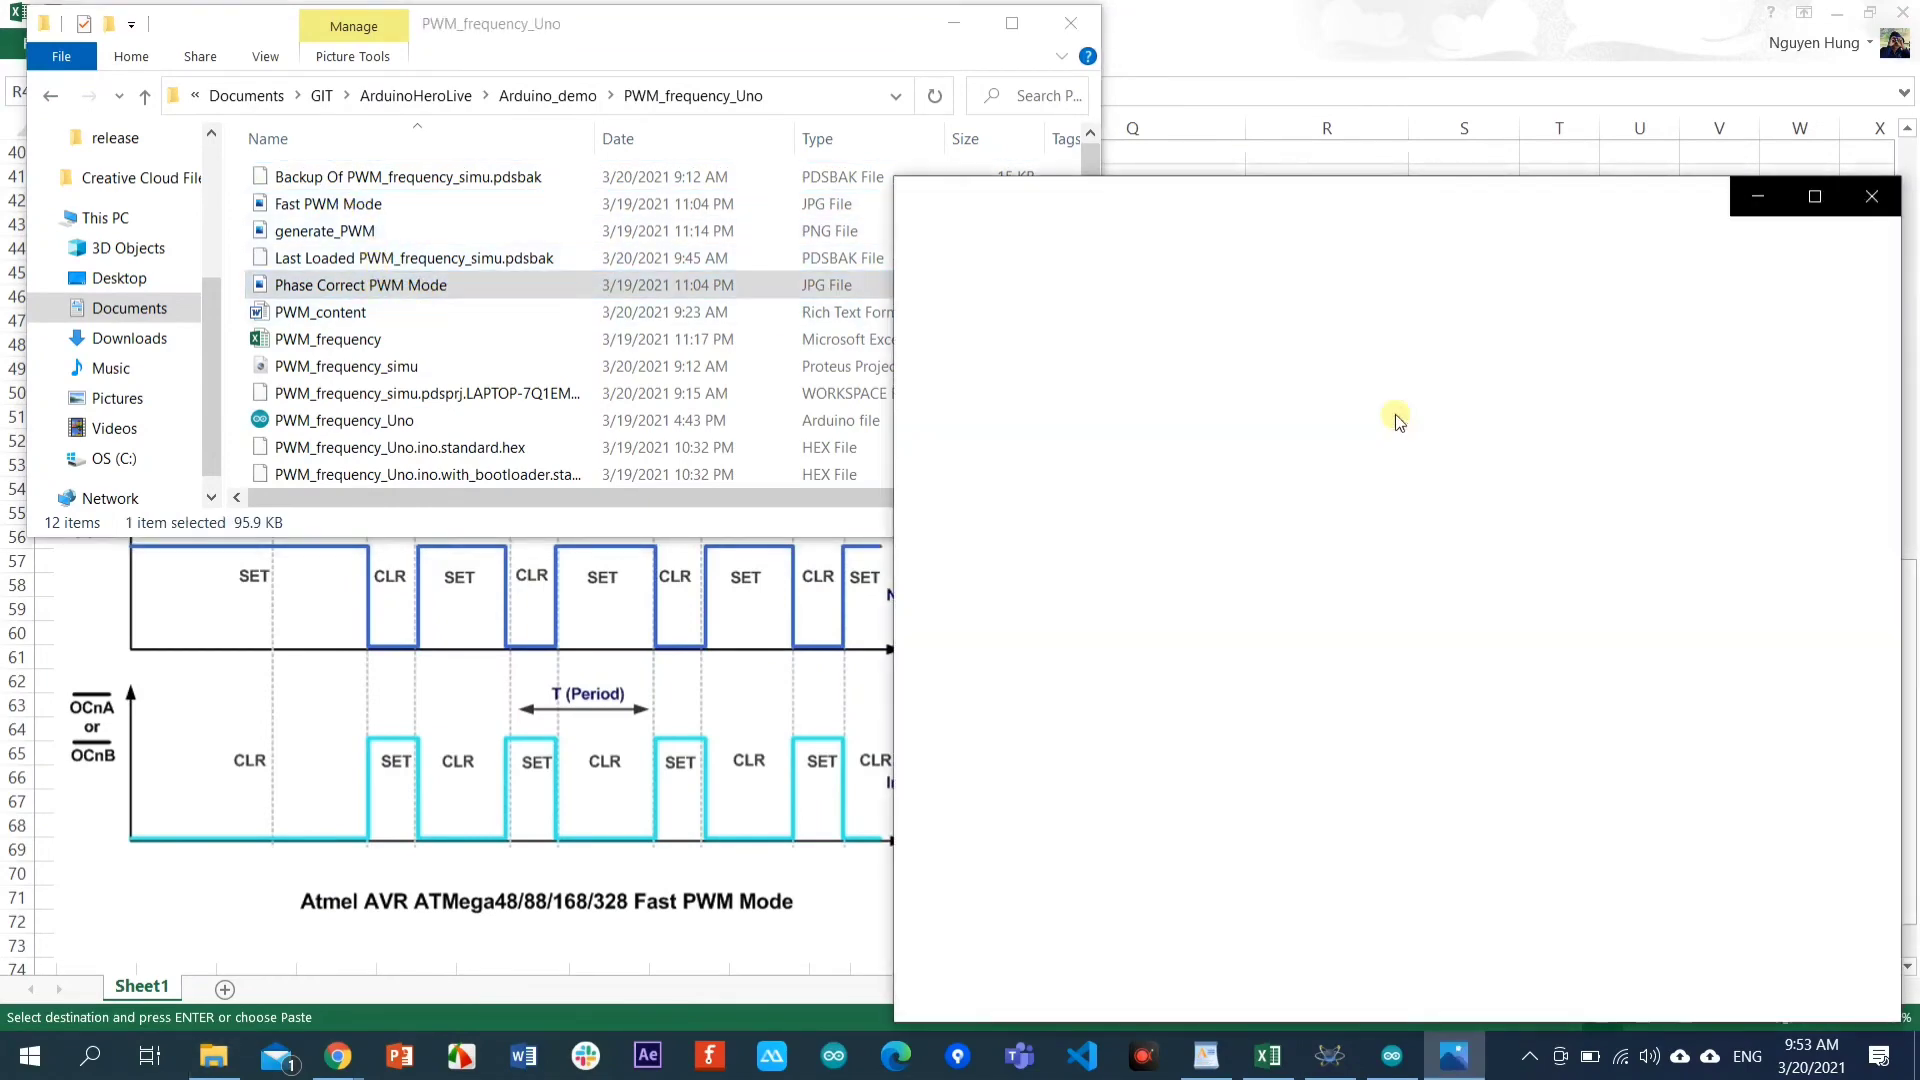
{"action": "right_click", "coordinate": [1283, 440]}
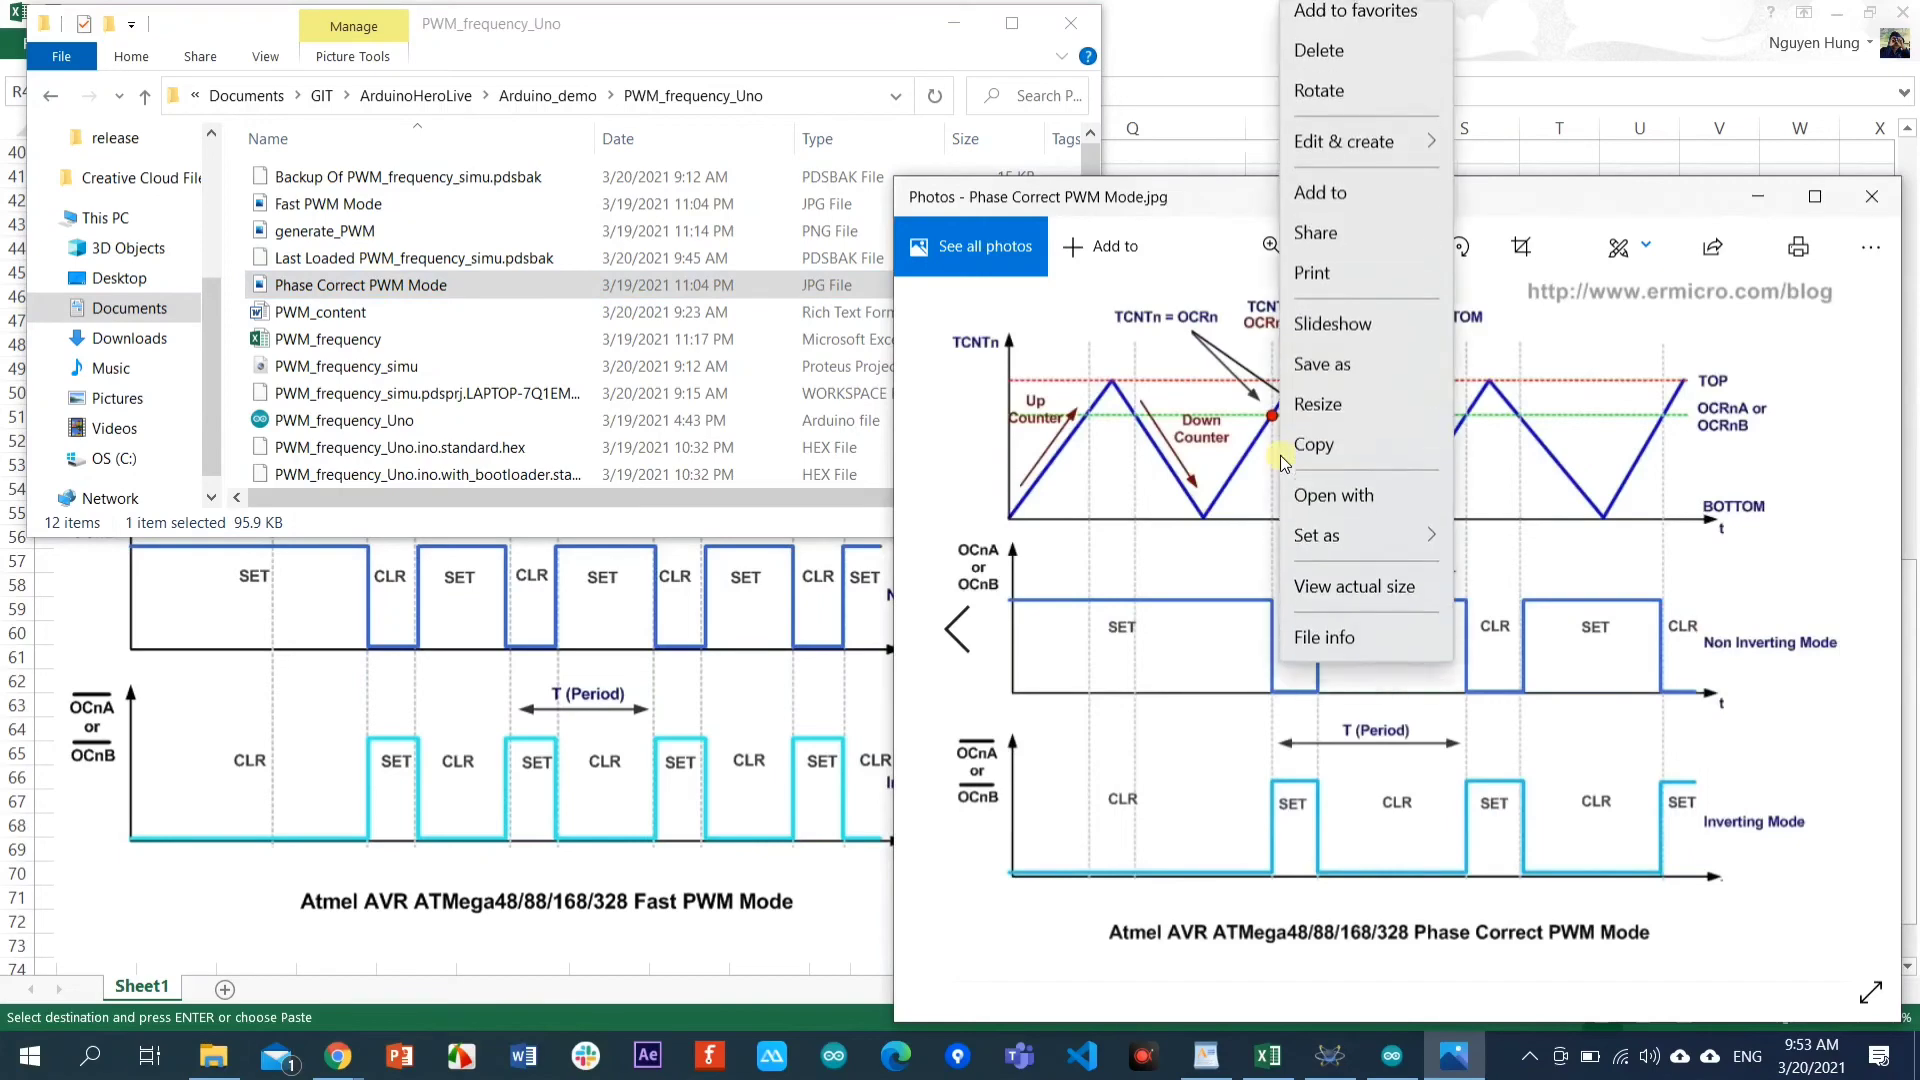
{"action": "left_click", "coordinate": [1150, 275]}
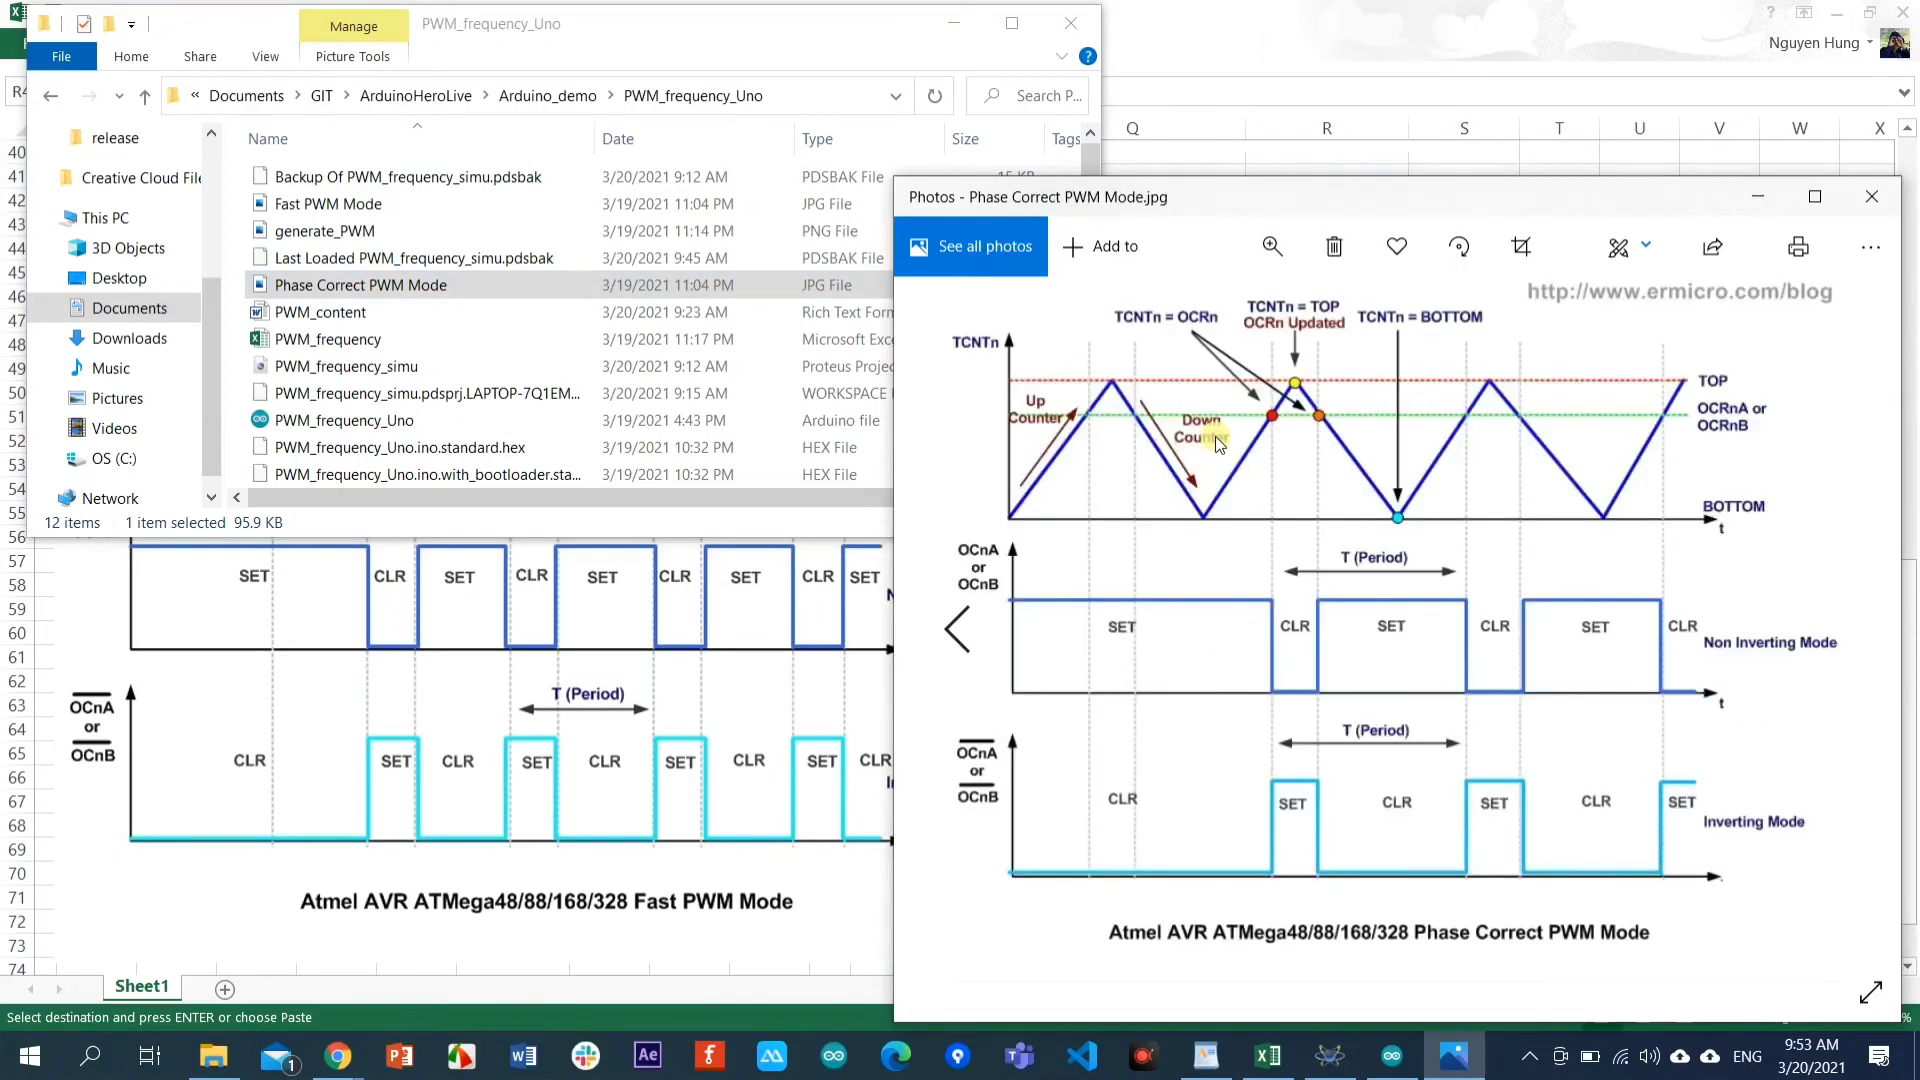
{"action": "left_click_drag", "start_coordinate": [1244, 195], "coordinate": [1356, 128]}
{"action": "left_click", "coordinate": [214, 905]}
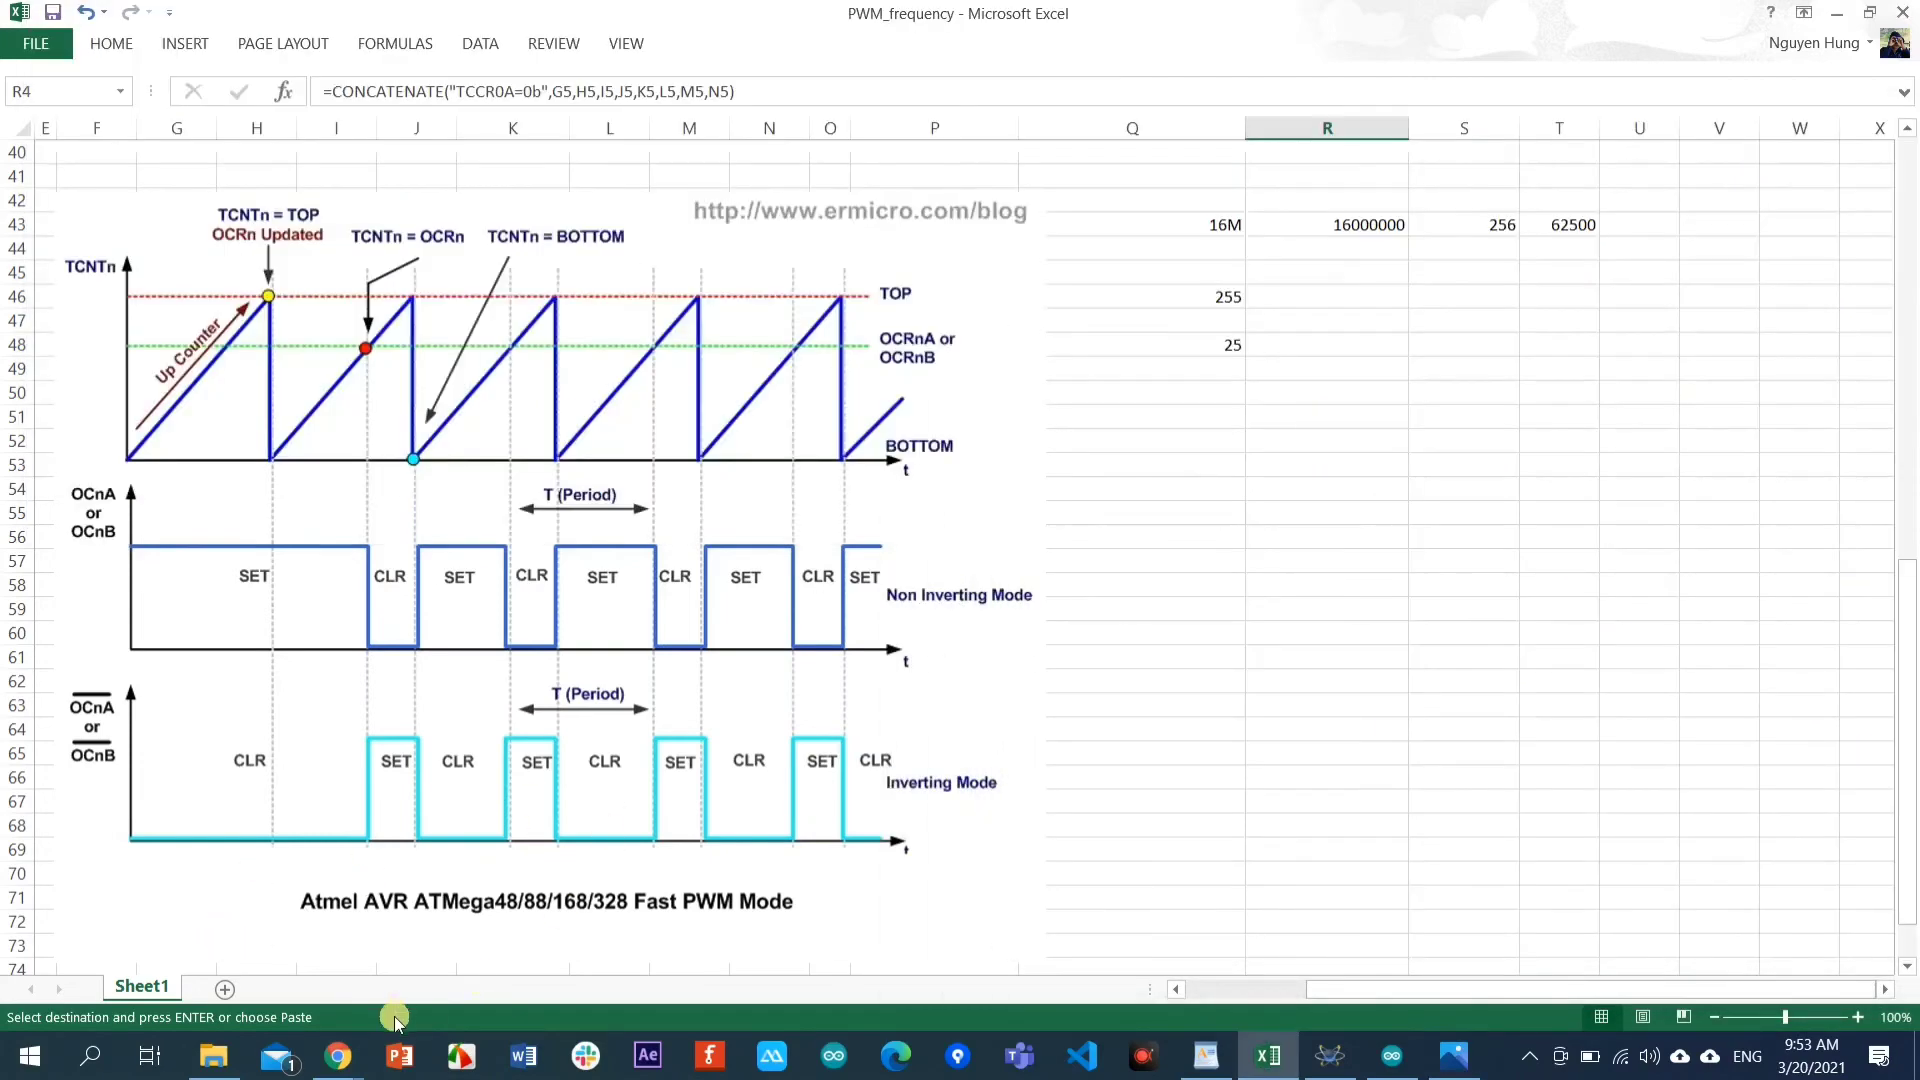
{"action": "left_click", "coordinate": [1453, 1055]}
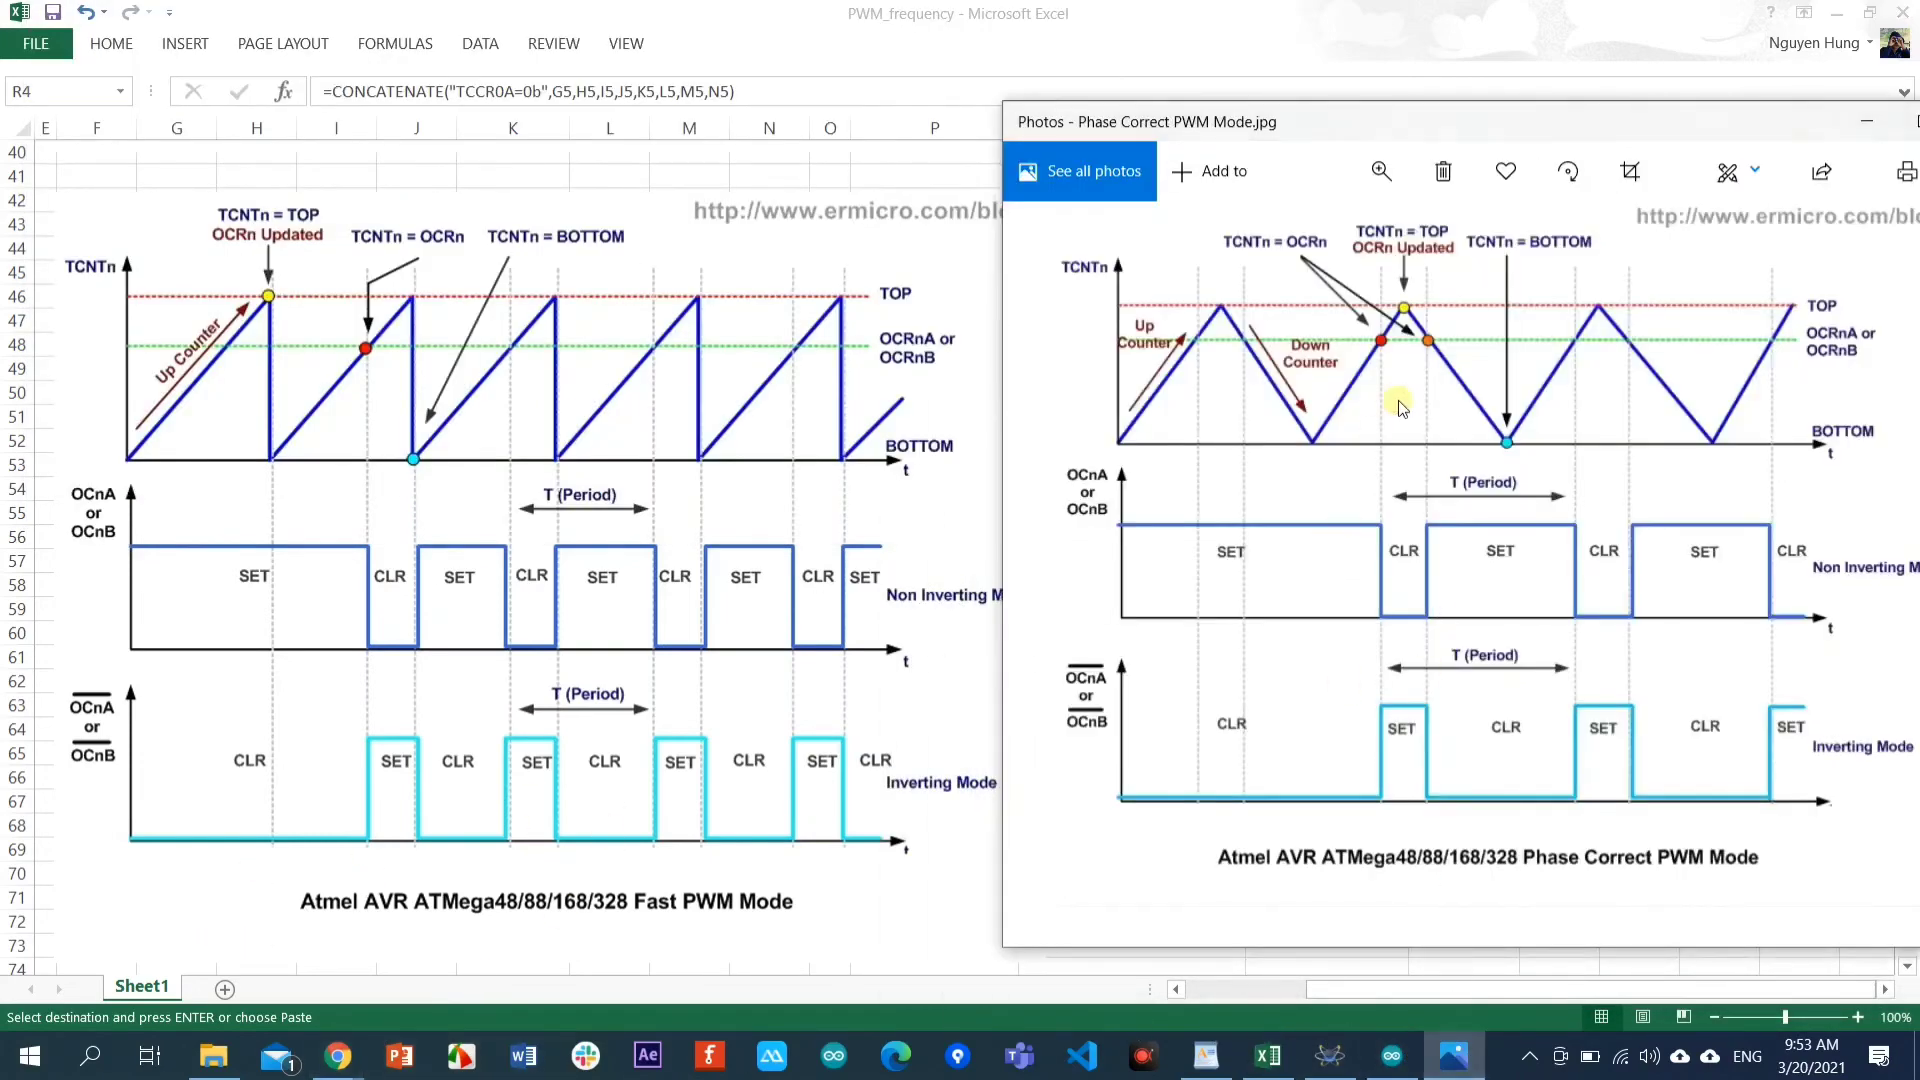
{"action": "left_click_drag", "start_coordinate": [1507, 134], "coordinate": [1472, 133]}
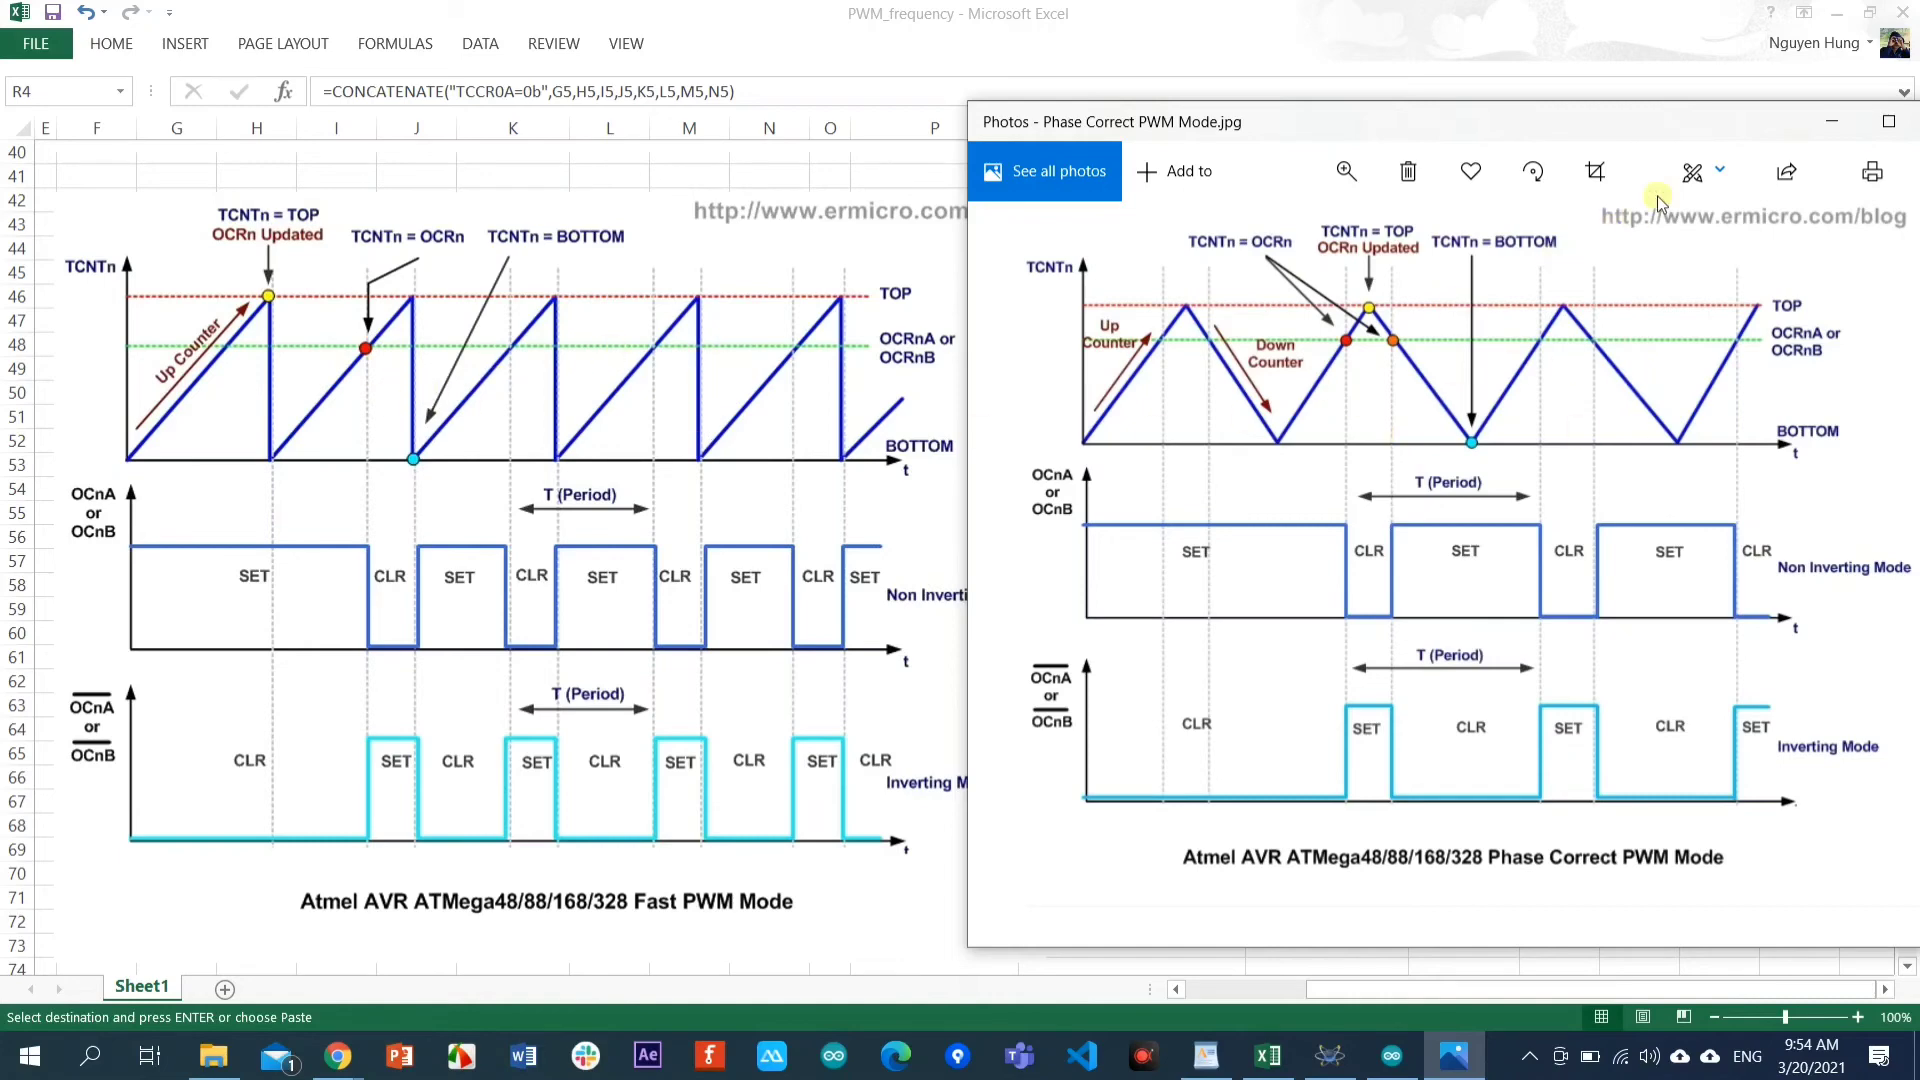
Minimize the Phase Correct PWM picture and return to the register and parameter tables at the start of the sheet.
{"action": "left_click", "coordinate": [1828, 131]}
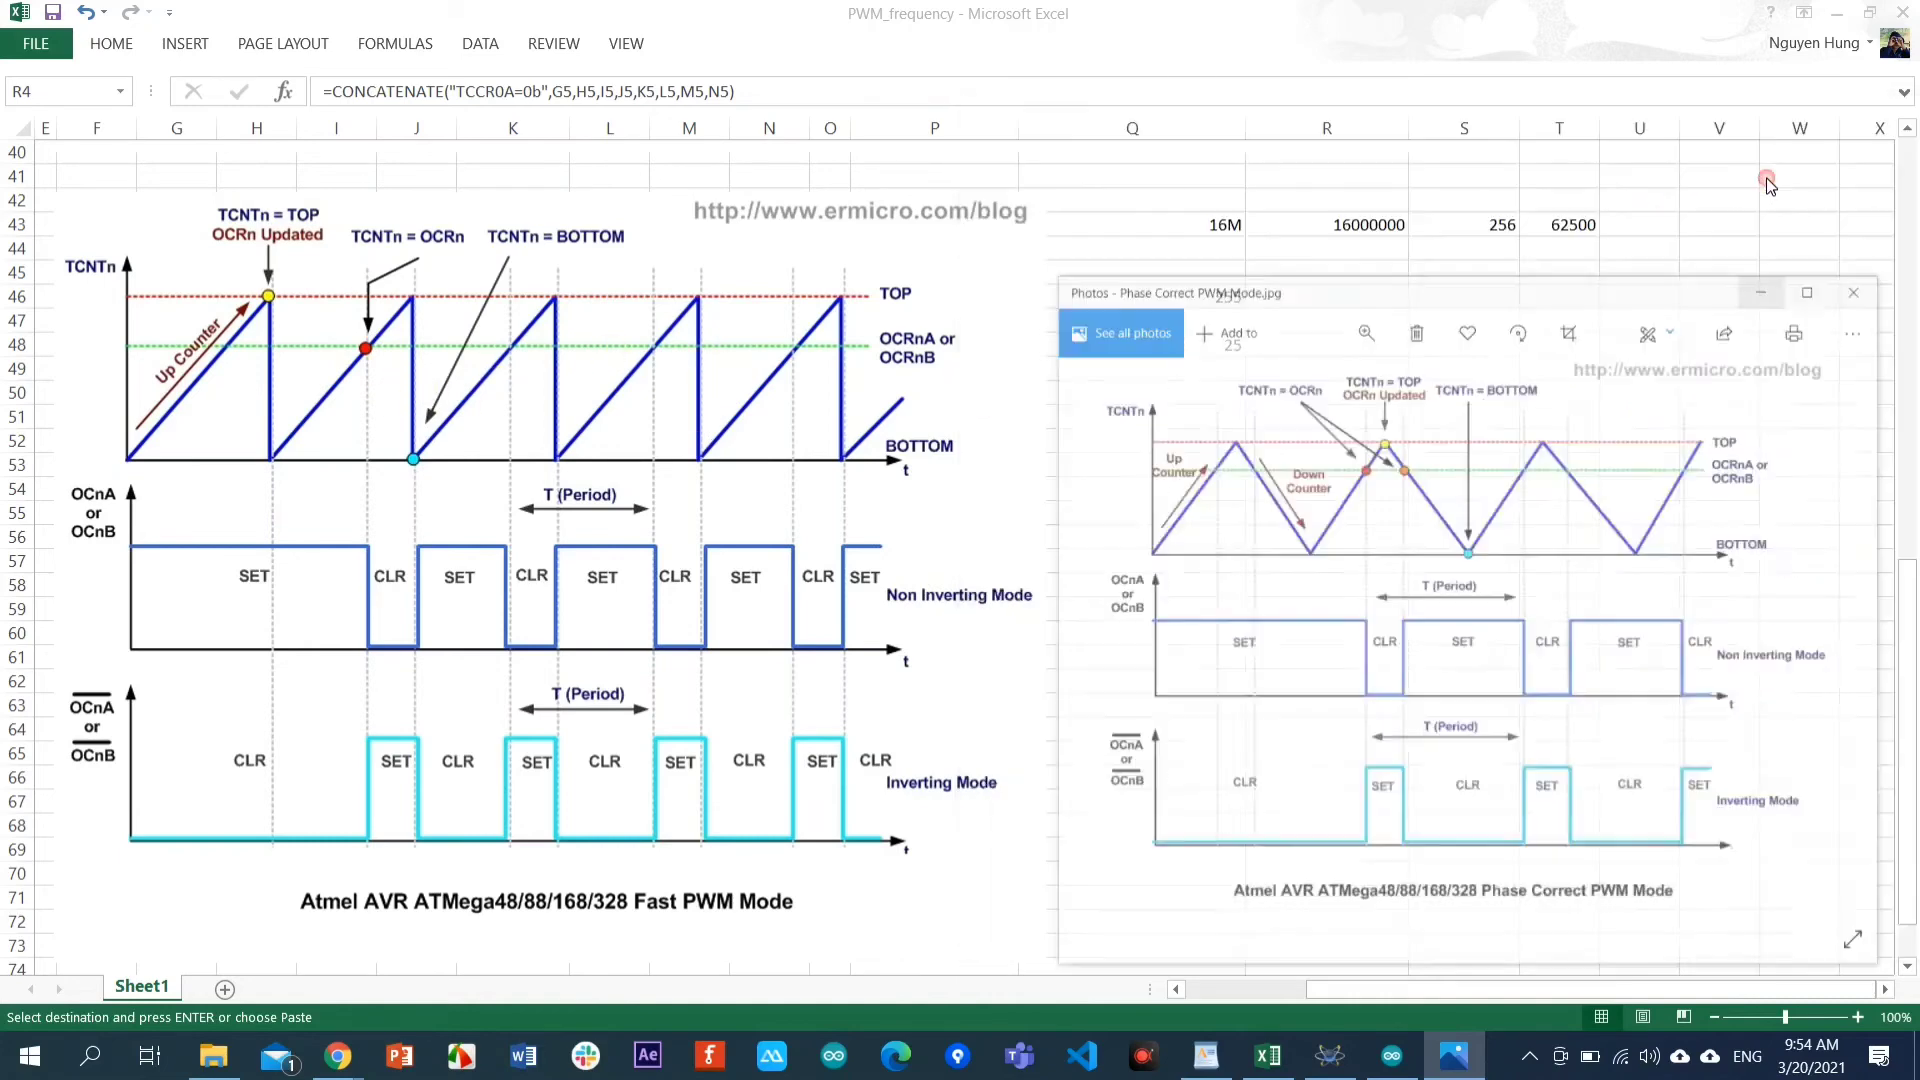
{"action": "left_click", "coordinate": [1327, 536]}
{"action": "scroll", "coordinate": [1482, 492], "scroll_direction": "up", "scroll_amount": 1}
{"action": "scroll", "coordinate": [1482, 492], "scroll_direction": "up", "scroll_amount": 10}
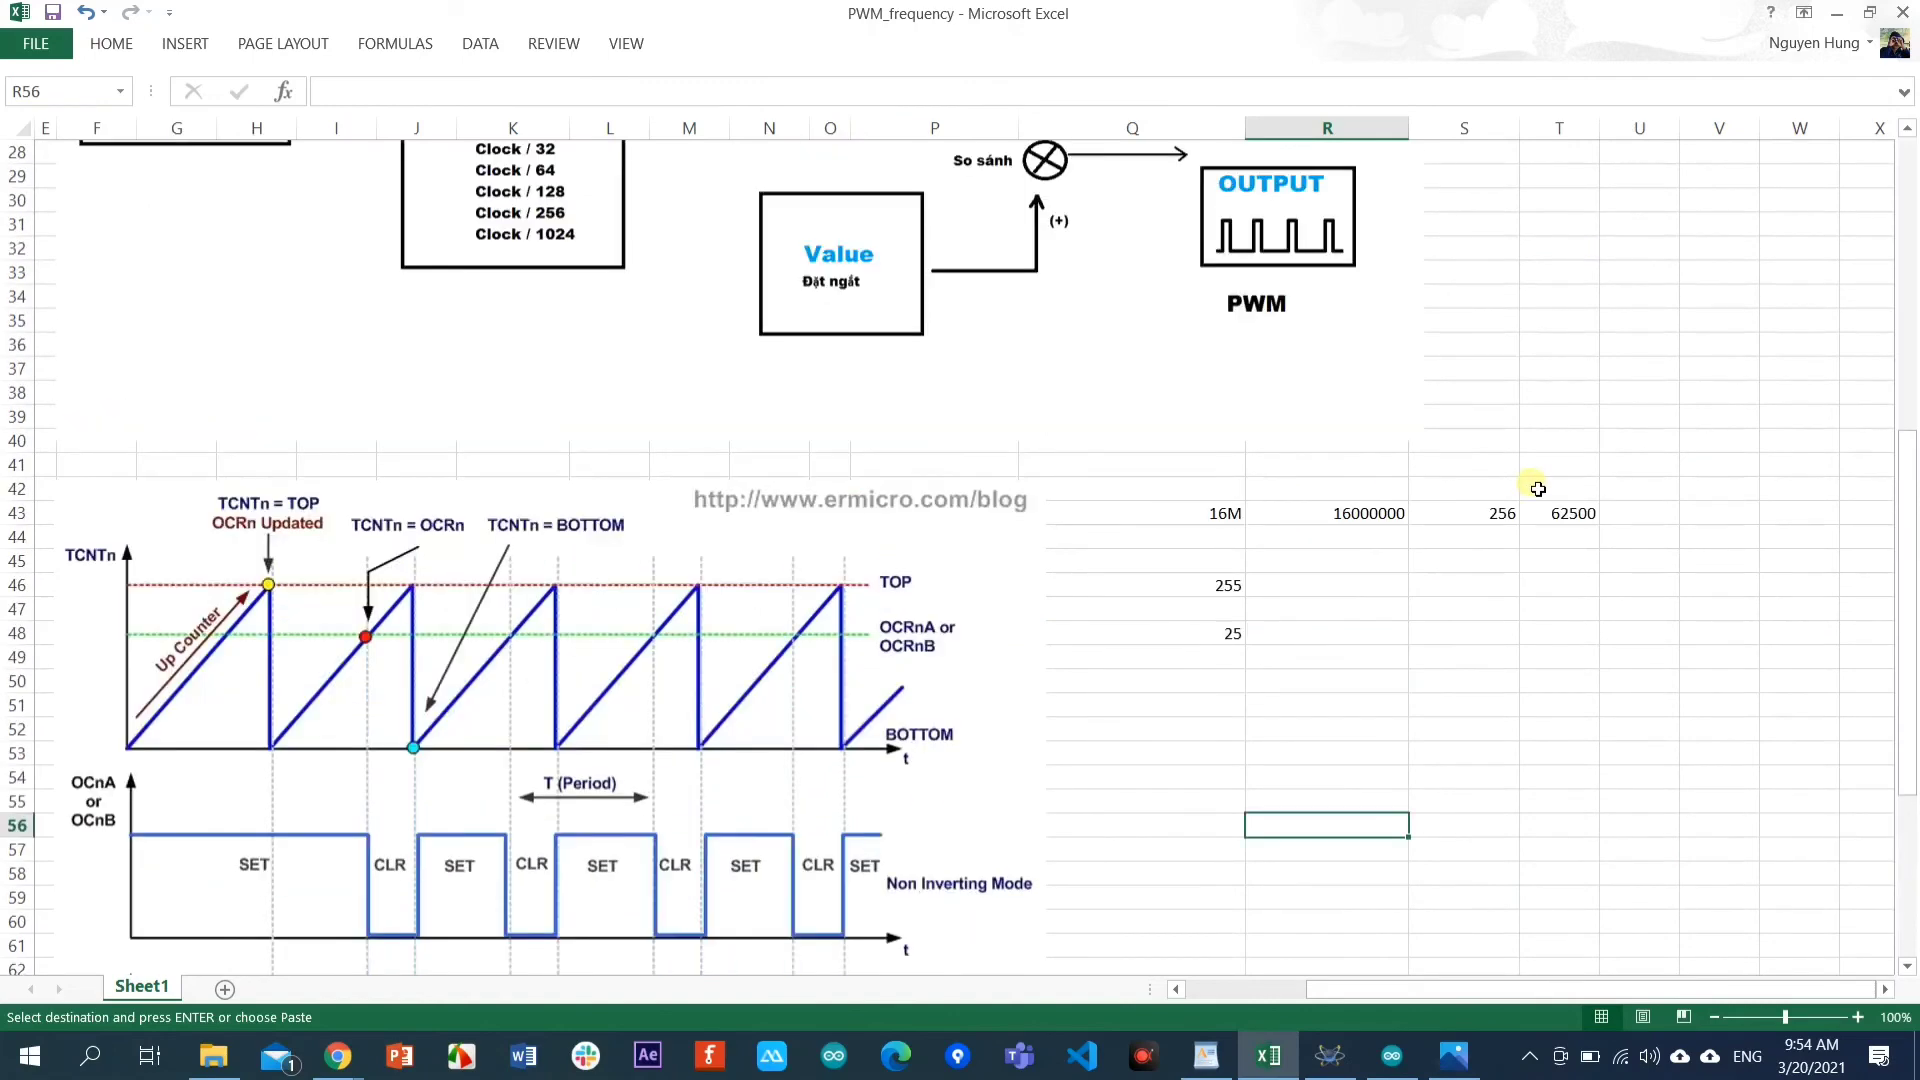
{"action": "scroll", "coordinate": [1268, 468], "scroll_direction": "up", "scroll_amount": 3}
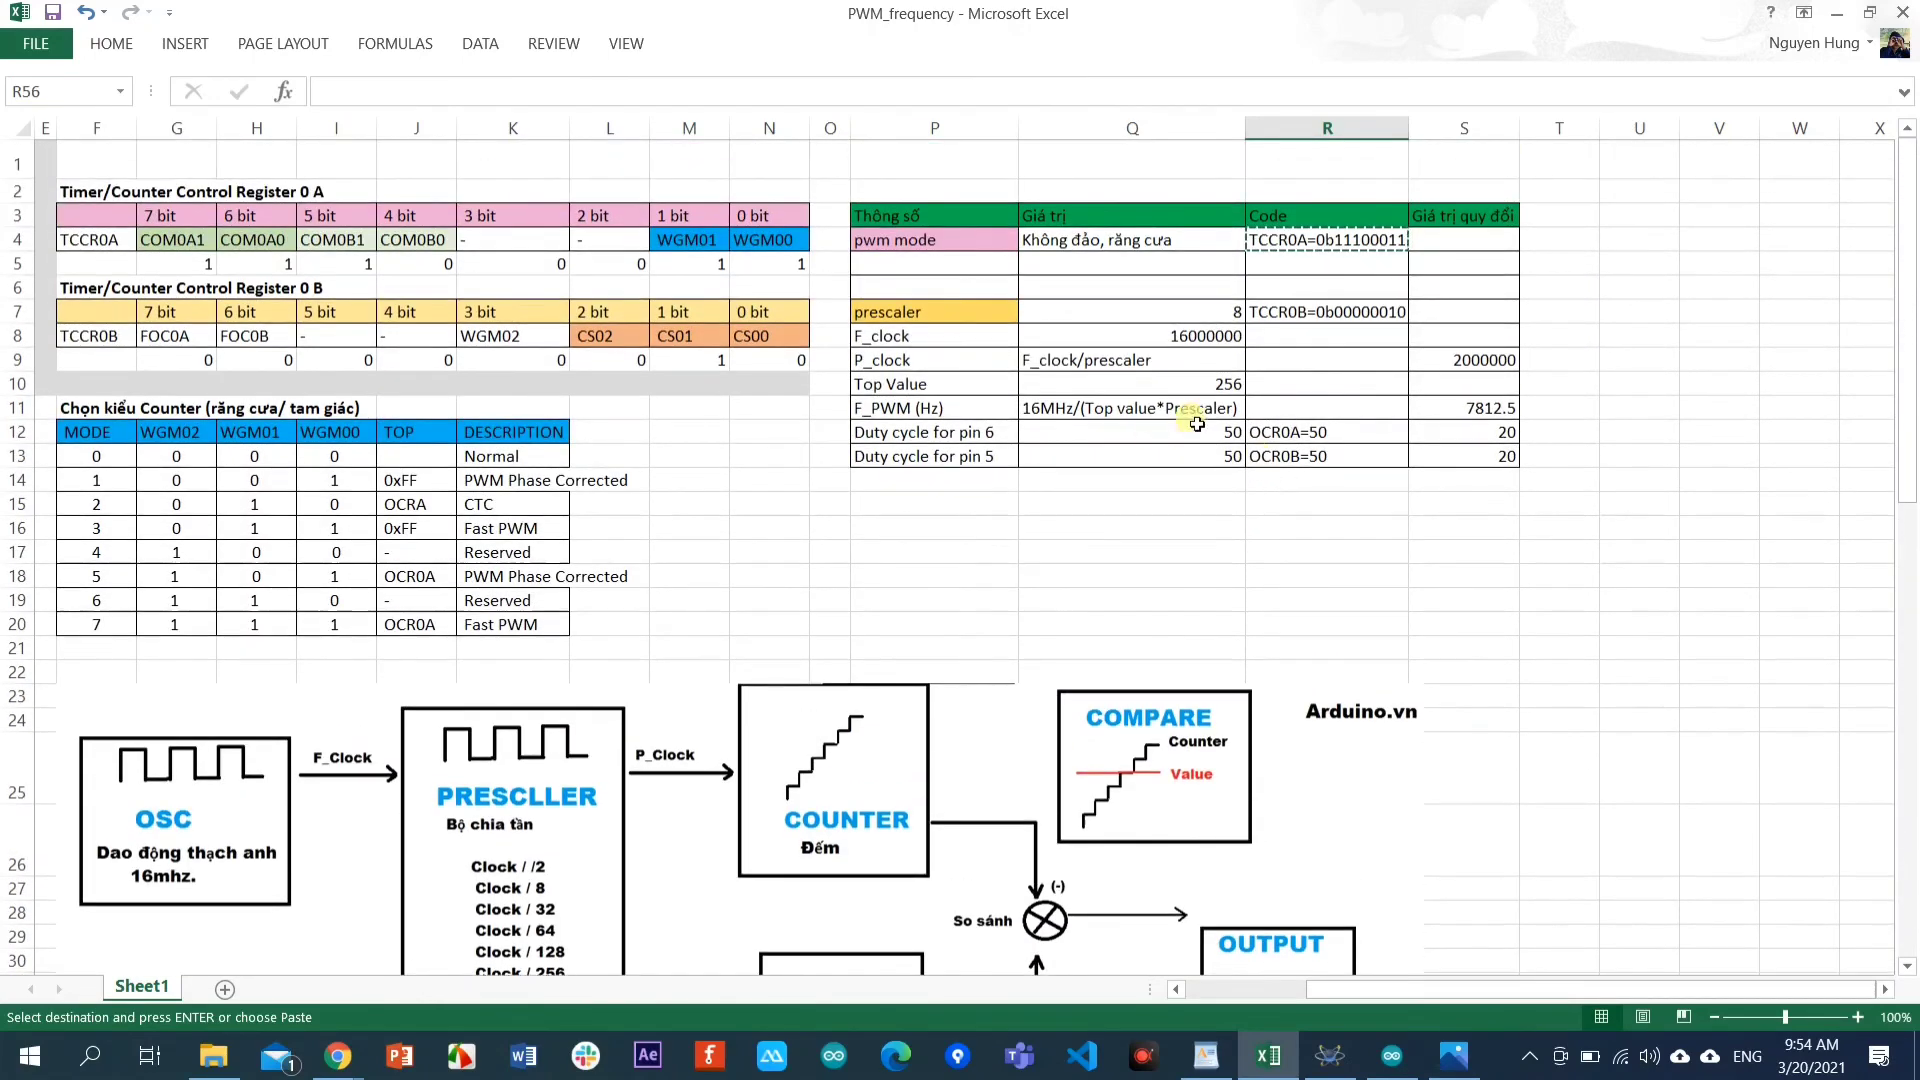
Copy the F_PWM formula text into cell U11 and change it to 16MHz/(2*Top value*Prescaler).
{"action": "left_click", "coordinate": [1097, 412]}
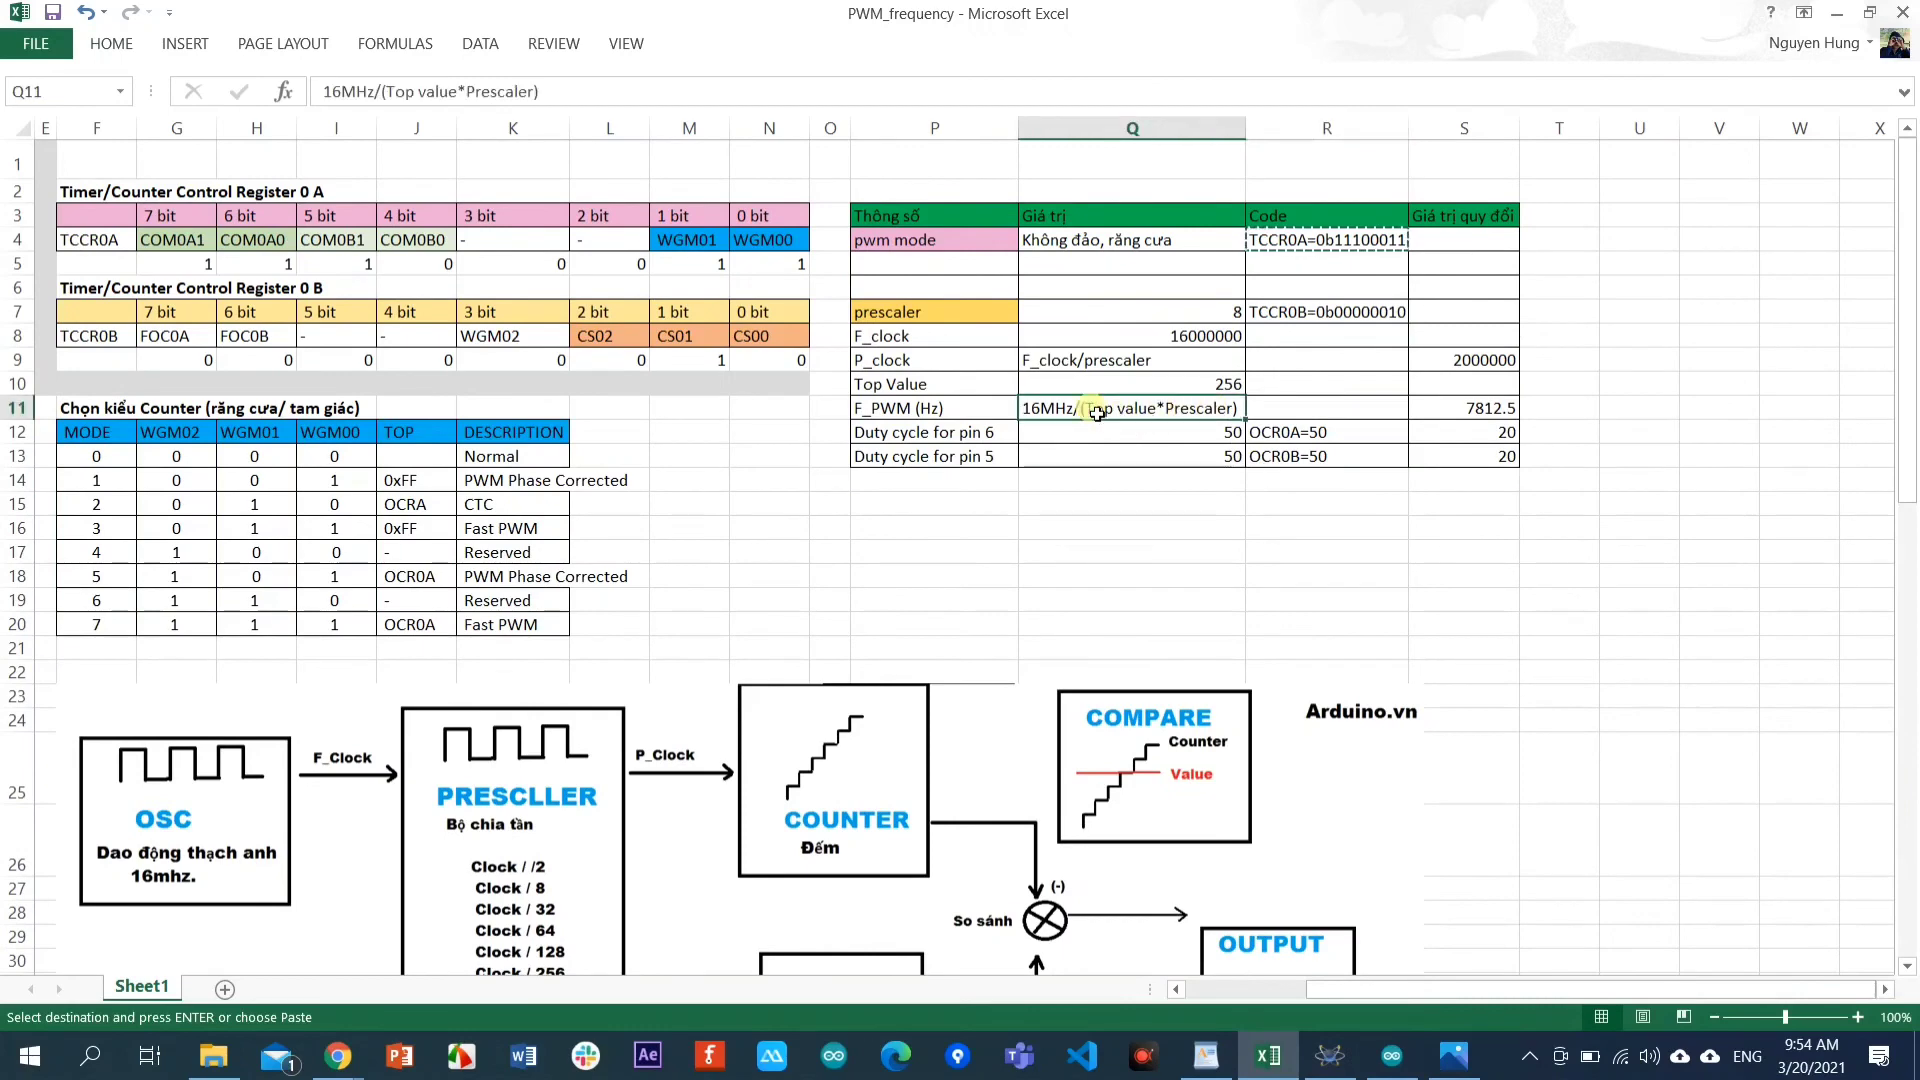
{"action": "key", "text": "ctrl+c"}
{"action": "left_click", "coordinate": [1648, 413]}
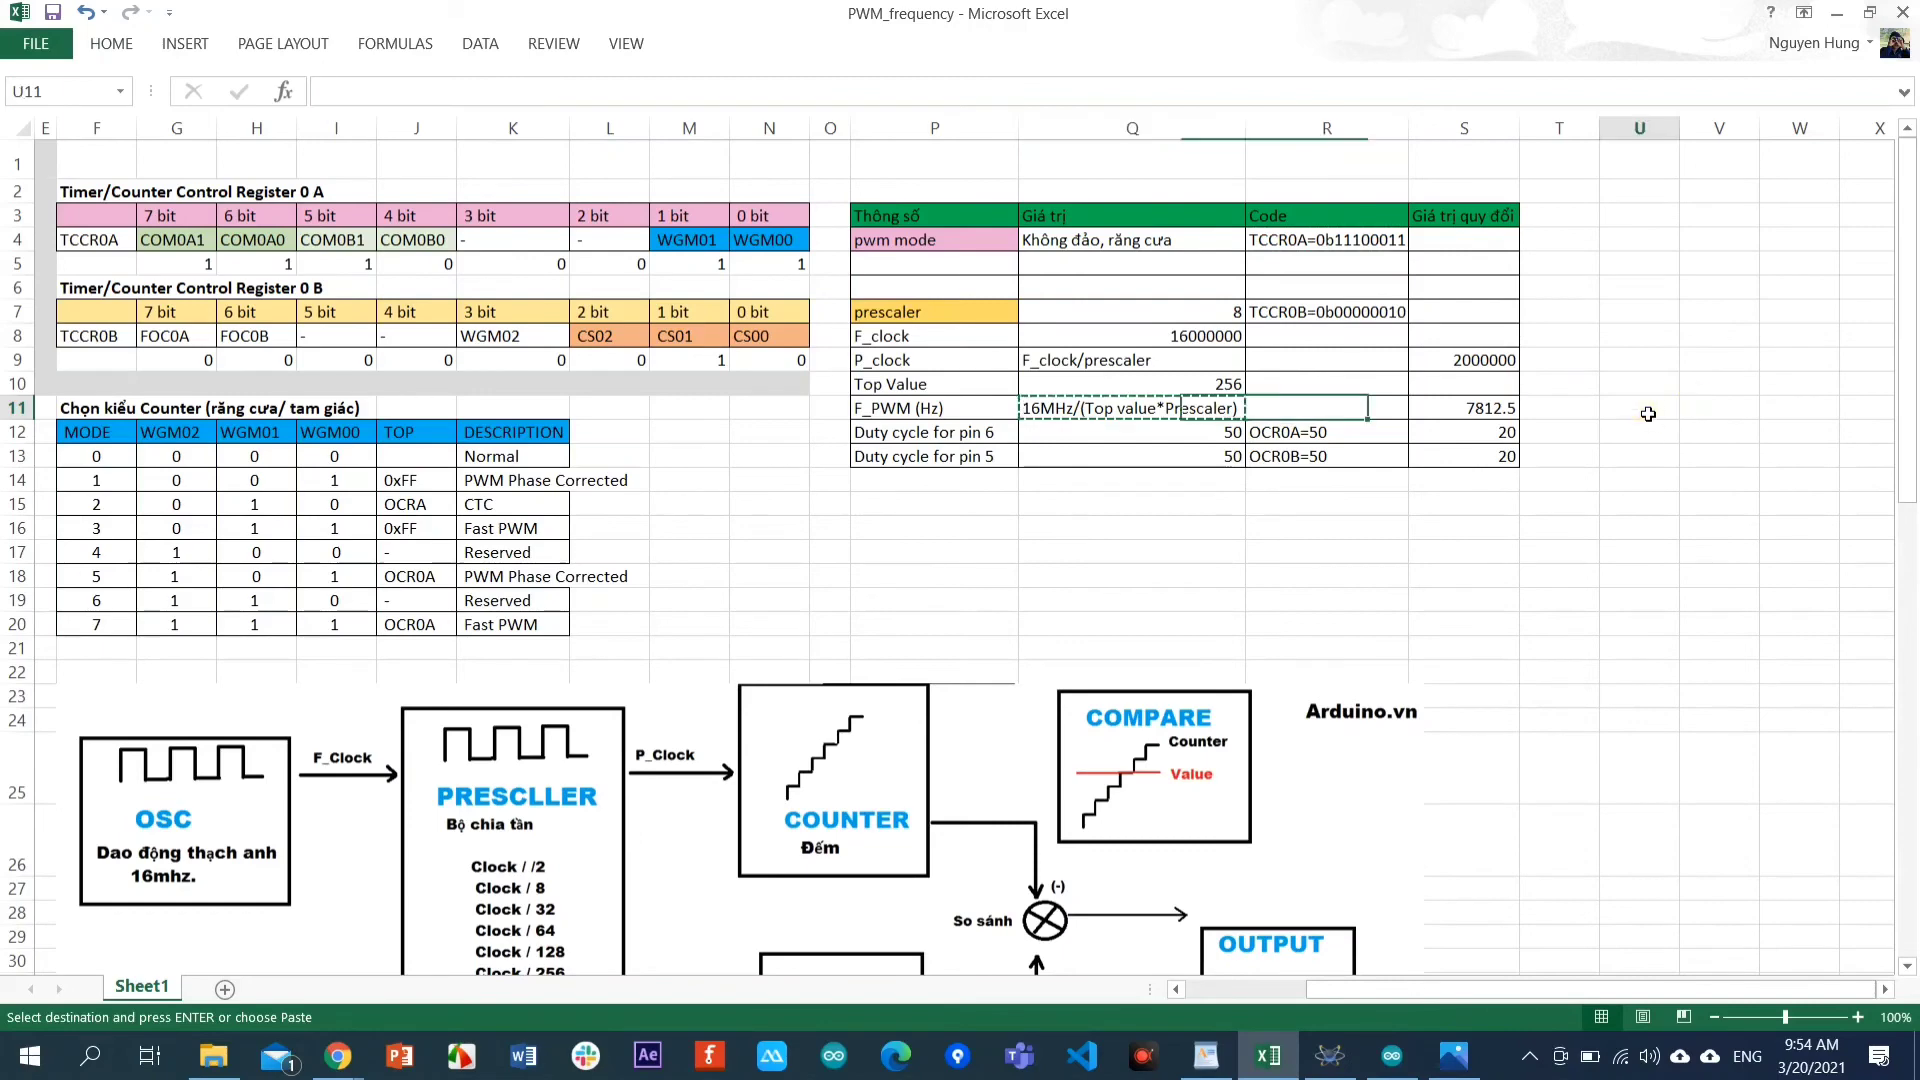
{"action": "key", "text": "ctrl+v"}
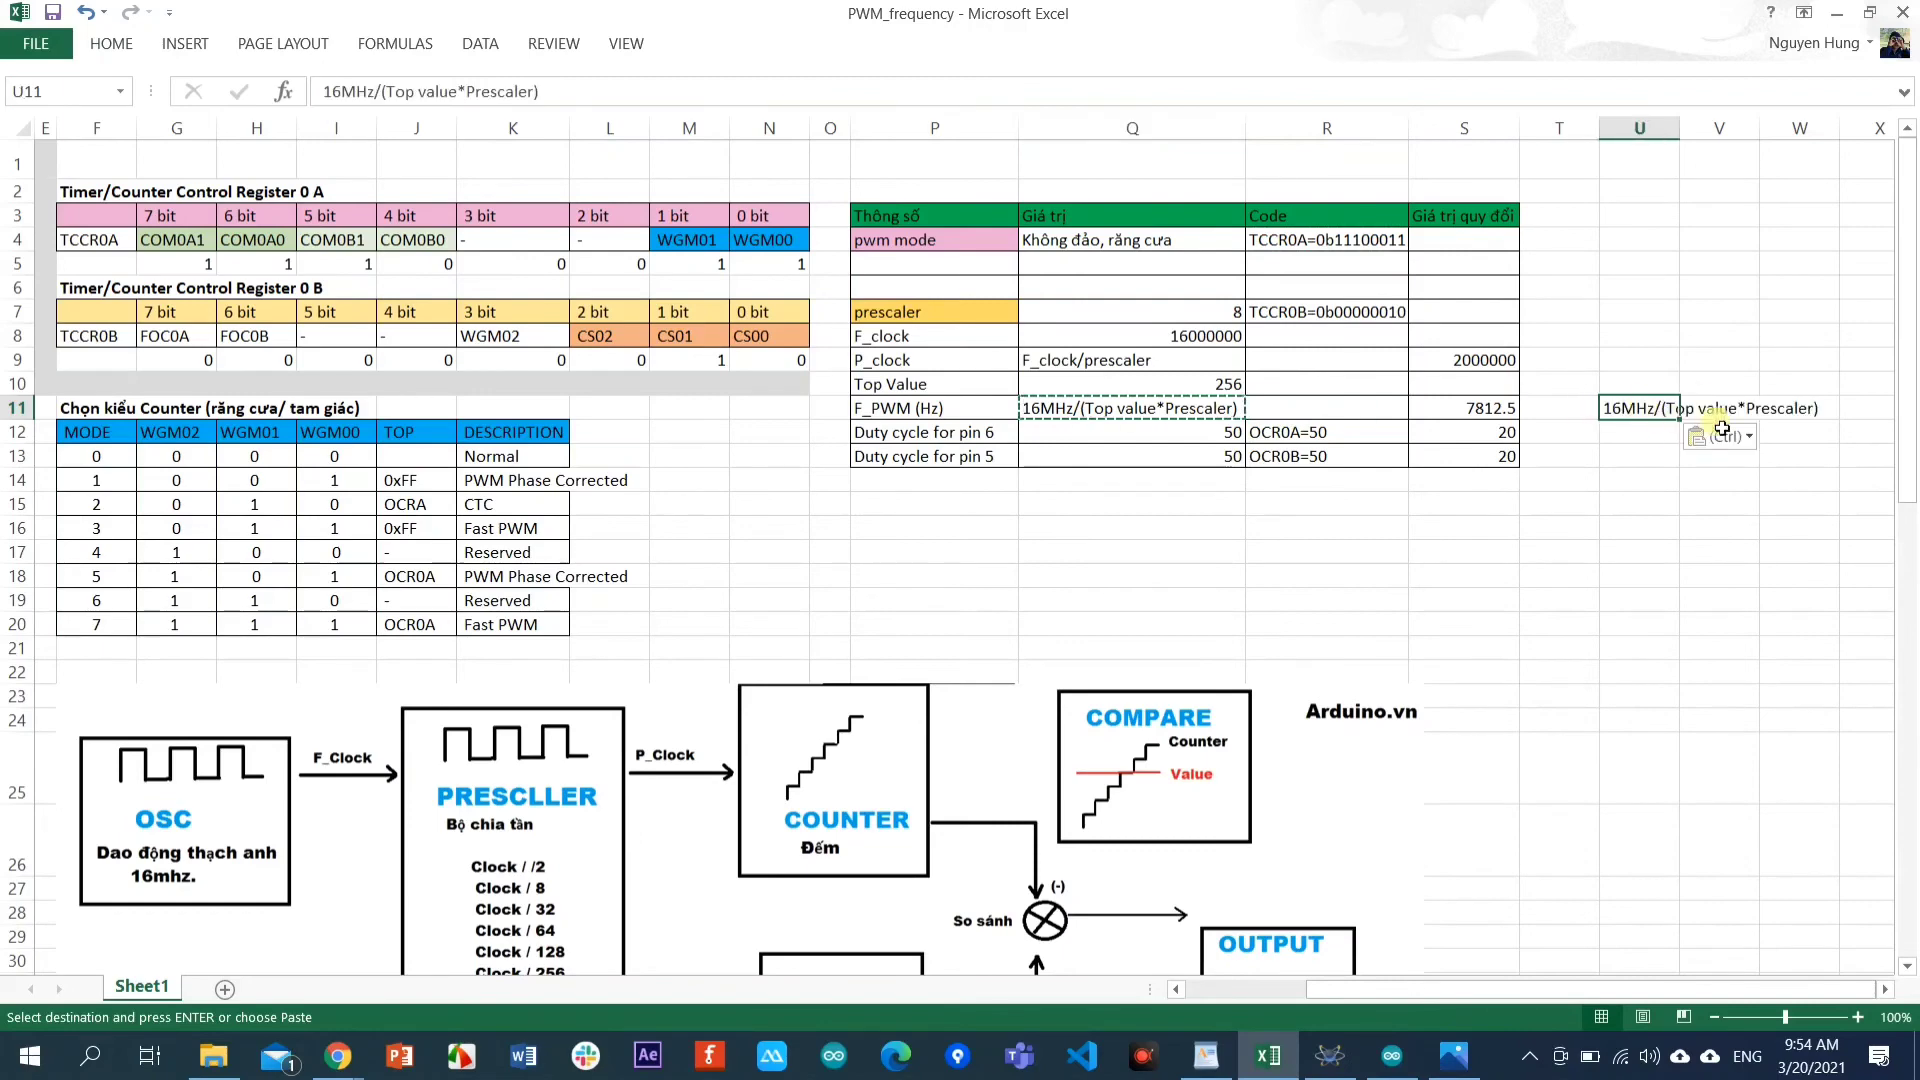
{"action": "key", "text": "Escape"}
{"action": "double_click", "coordinate": [1673, 410]}
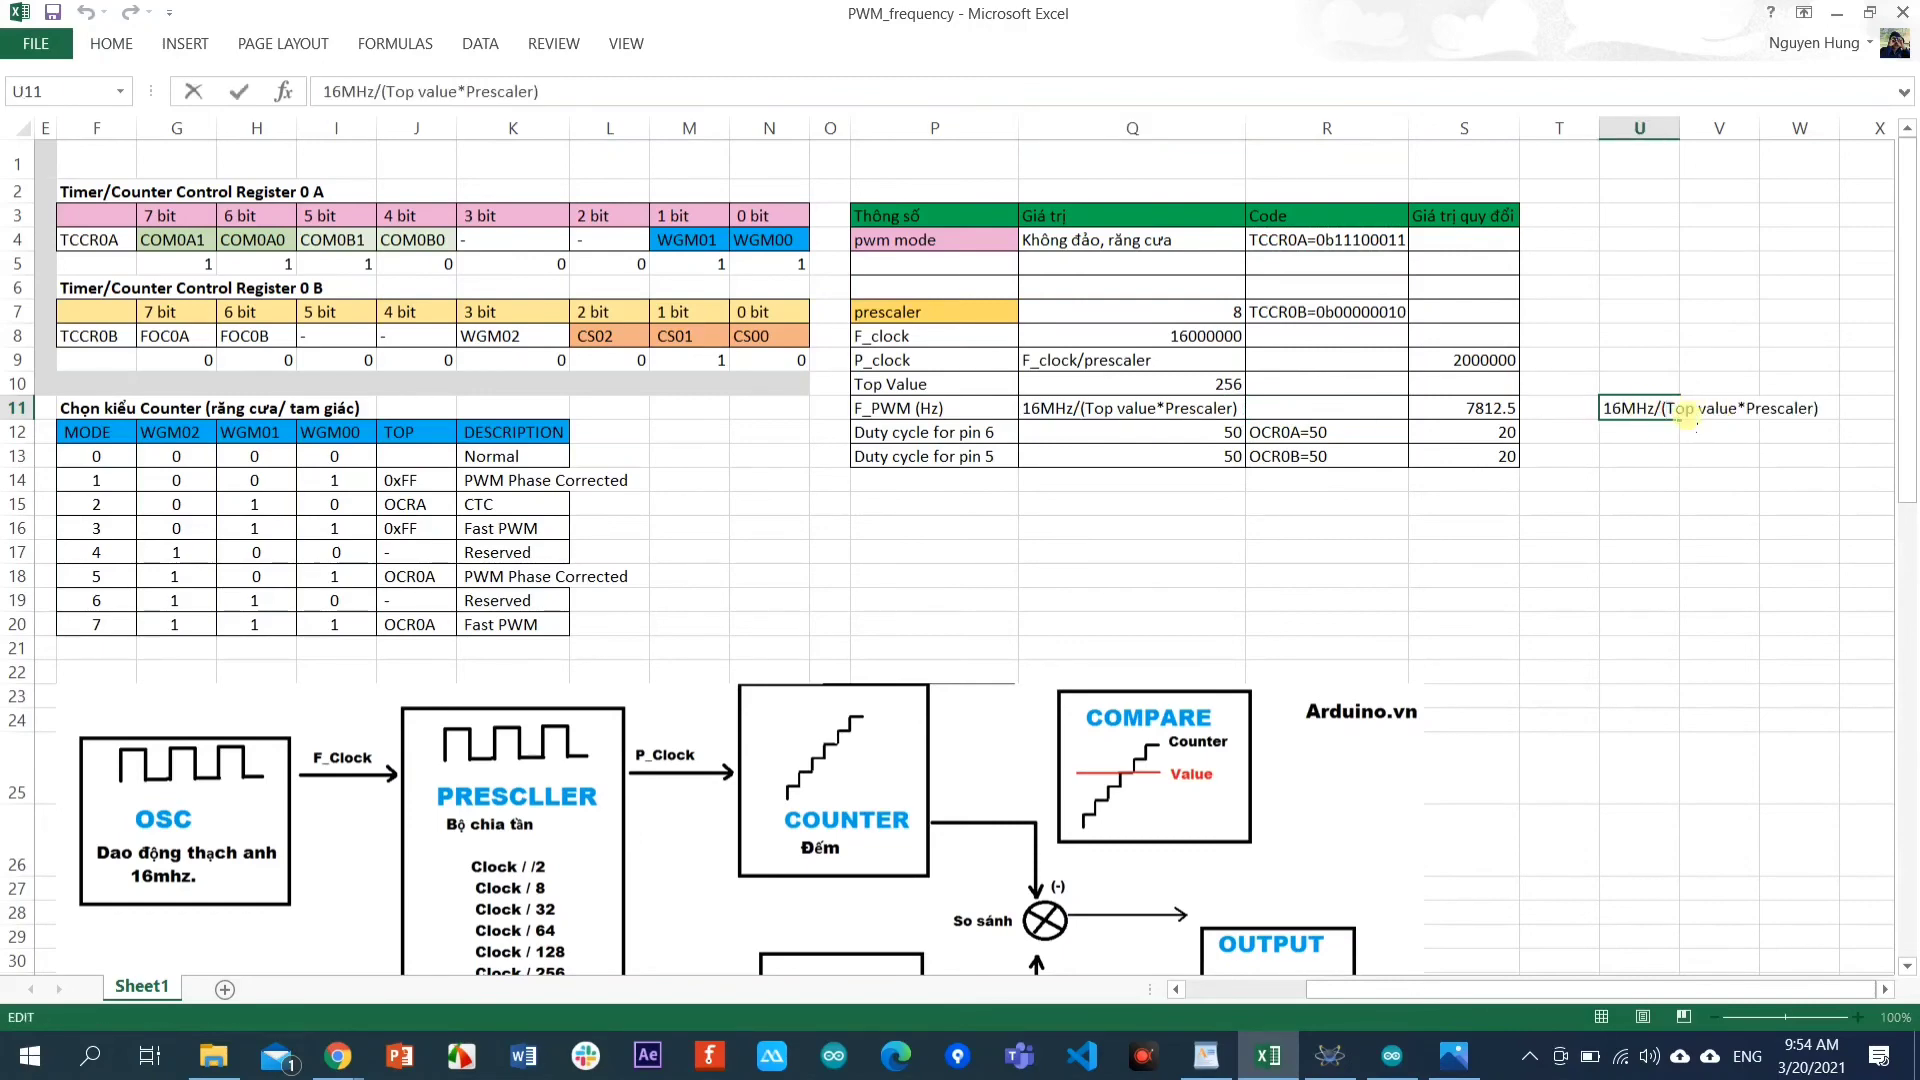
{"action": "type", "text": "2*"}
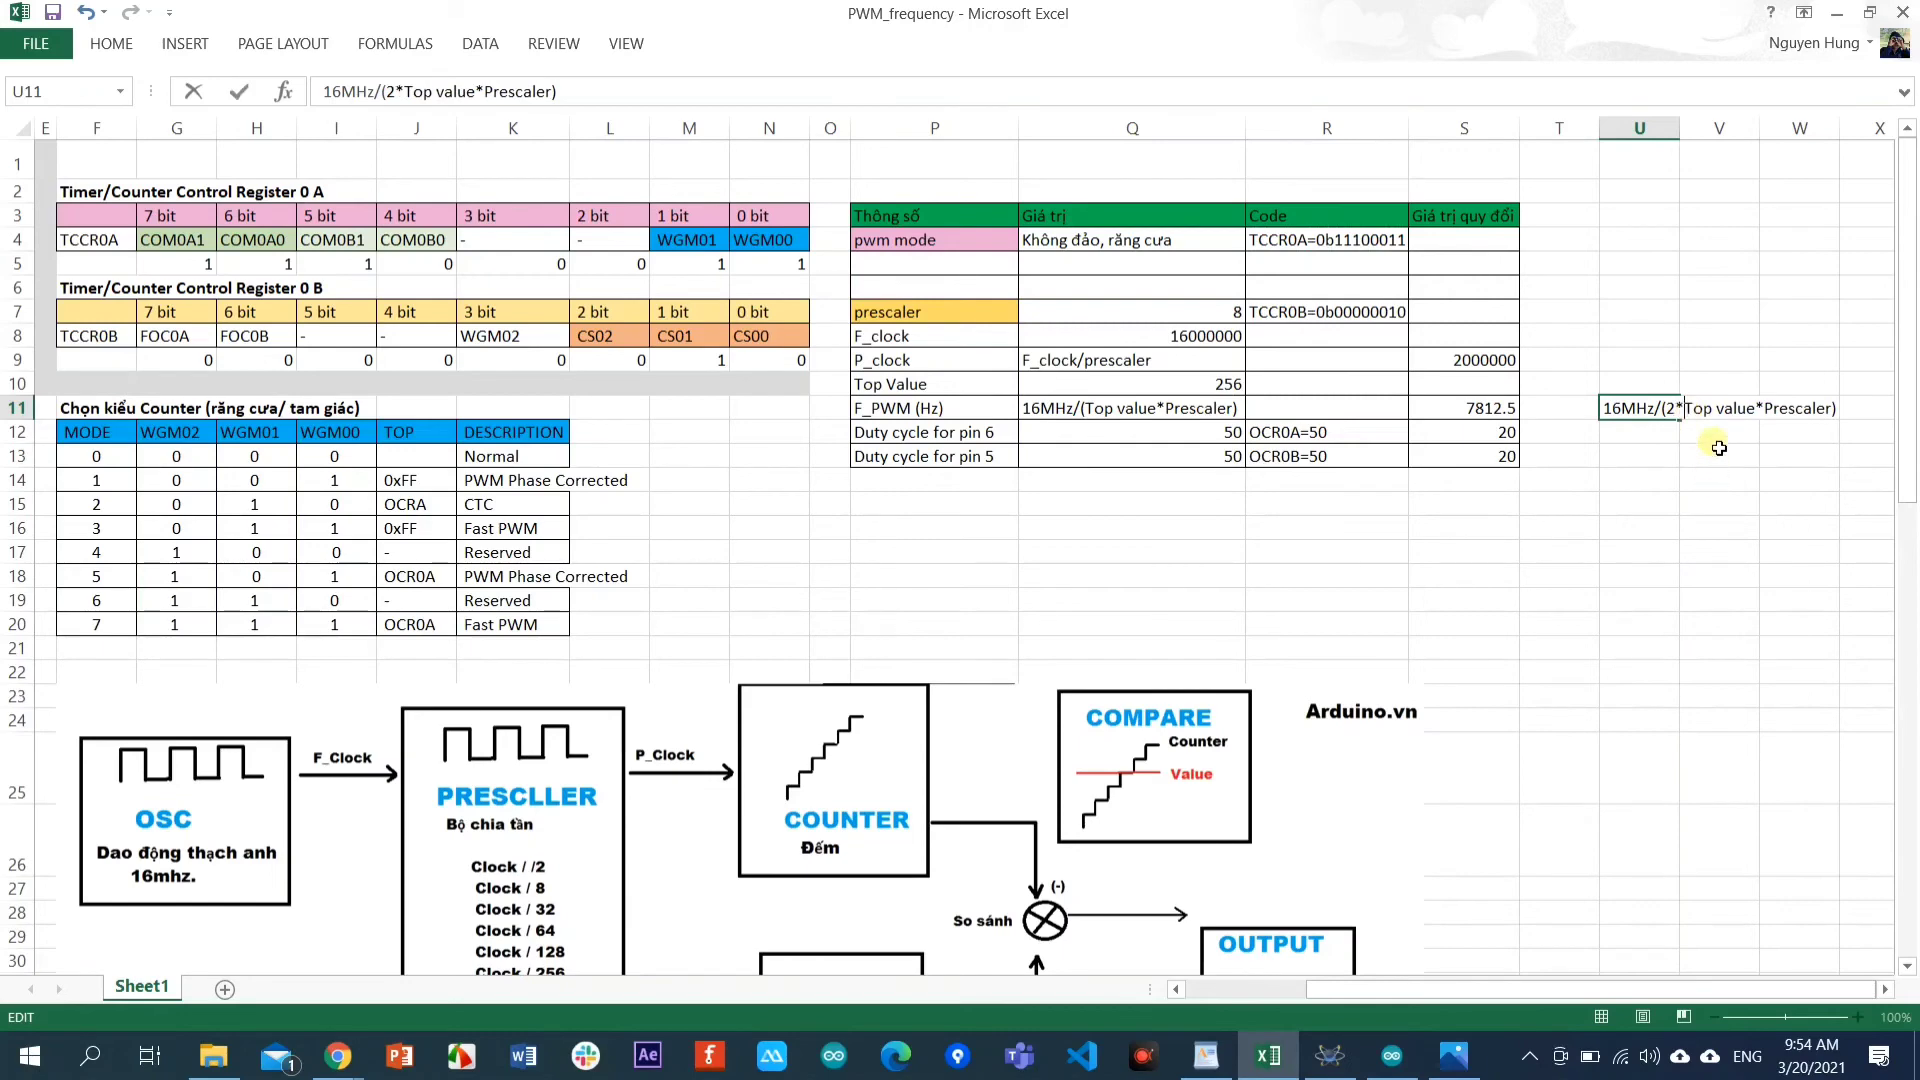
{"action": "key", "text": "Tab"}
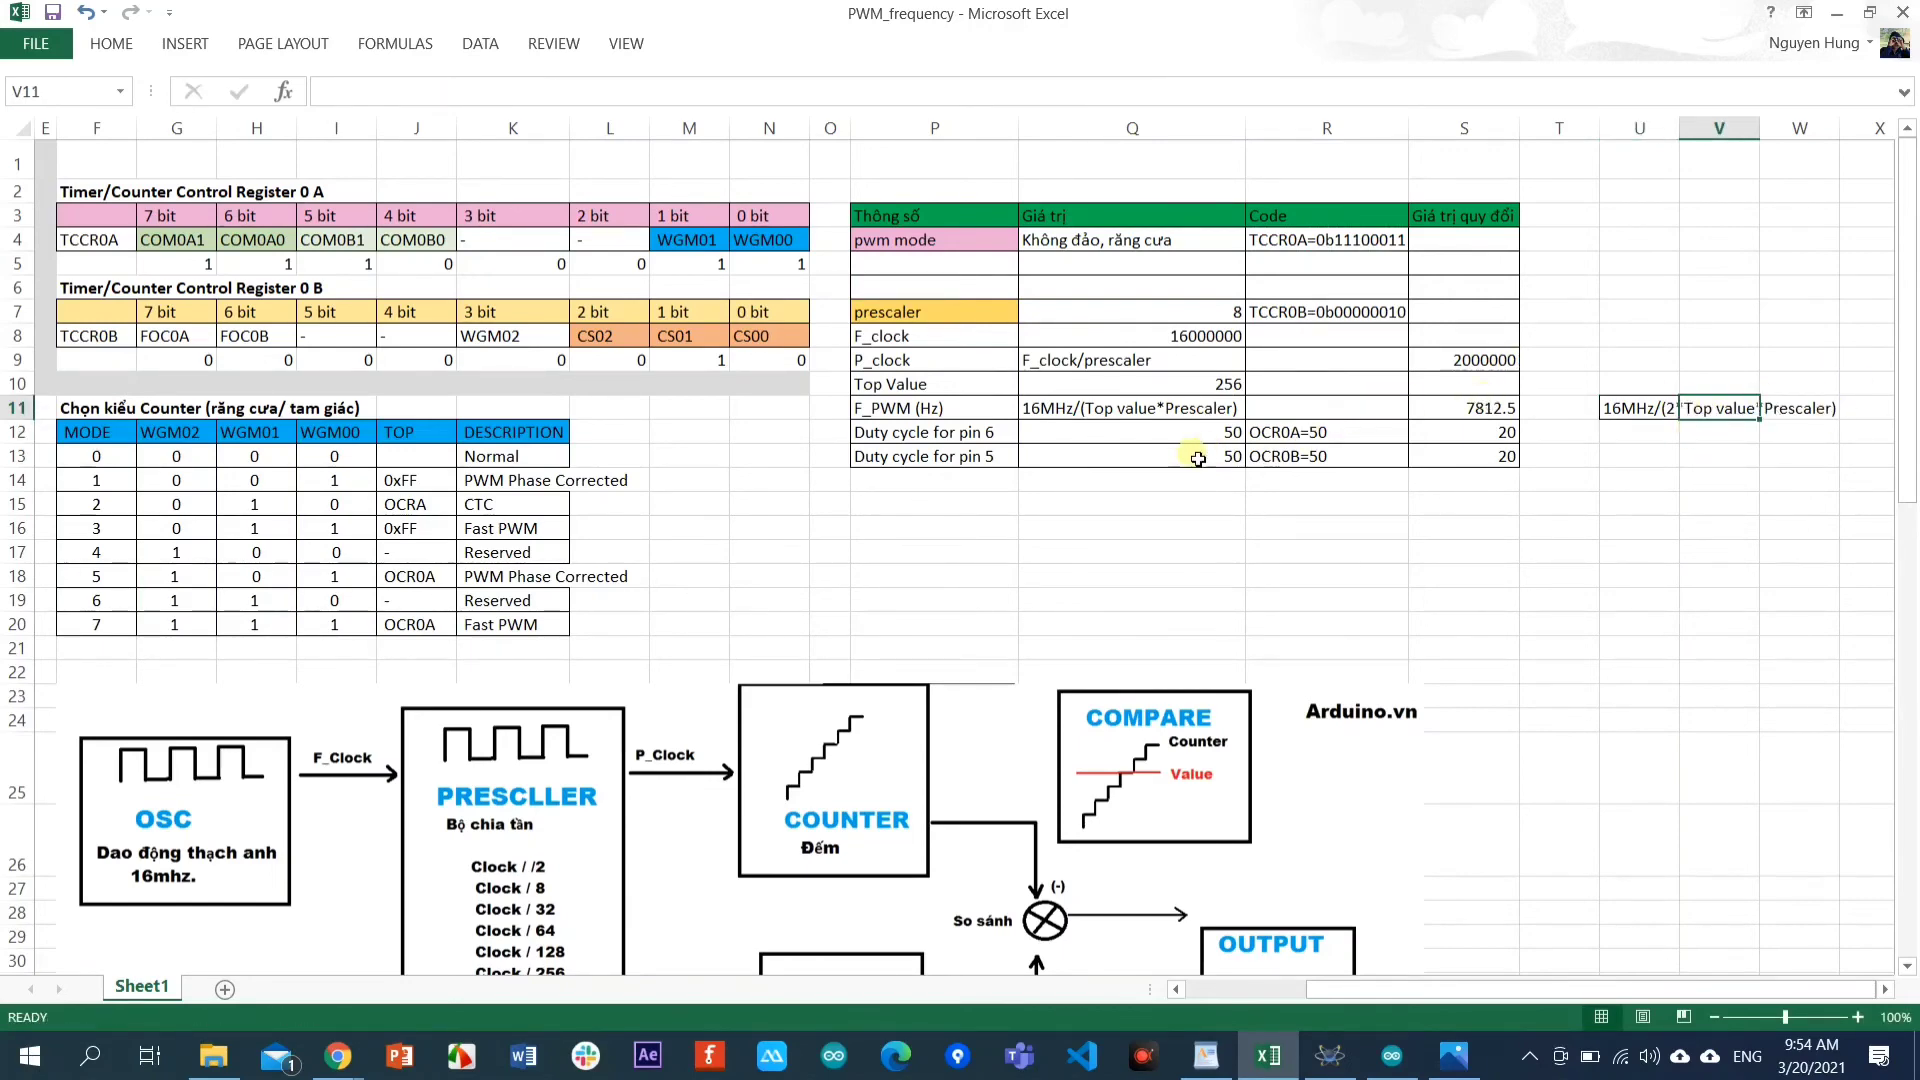
Reopen the Phase Correct PWM Mode picture, examine its up/down counting beside the new frequency formula, and return to the sheet.
{"action": "left_click", "coordinate": [1453, 1056]}
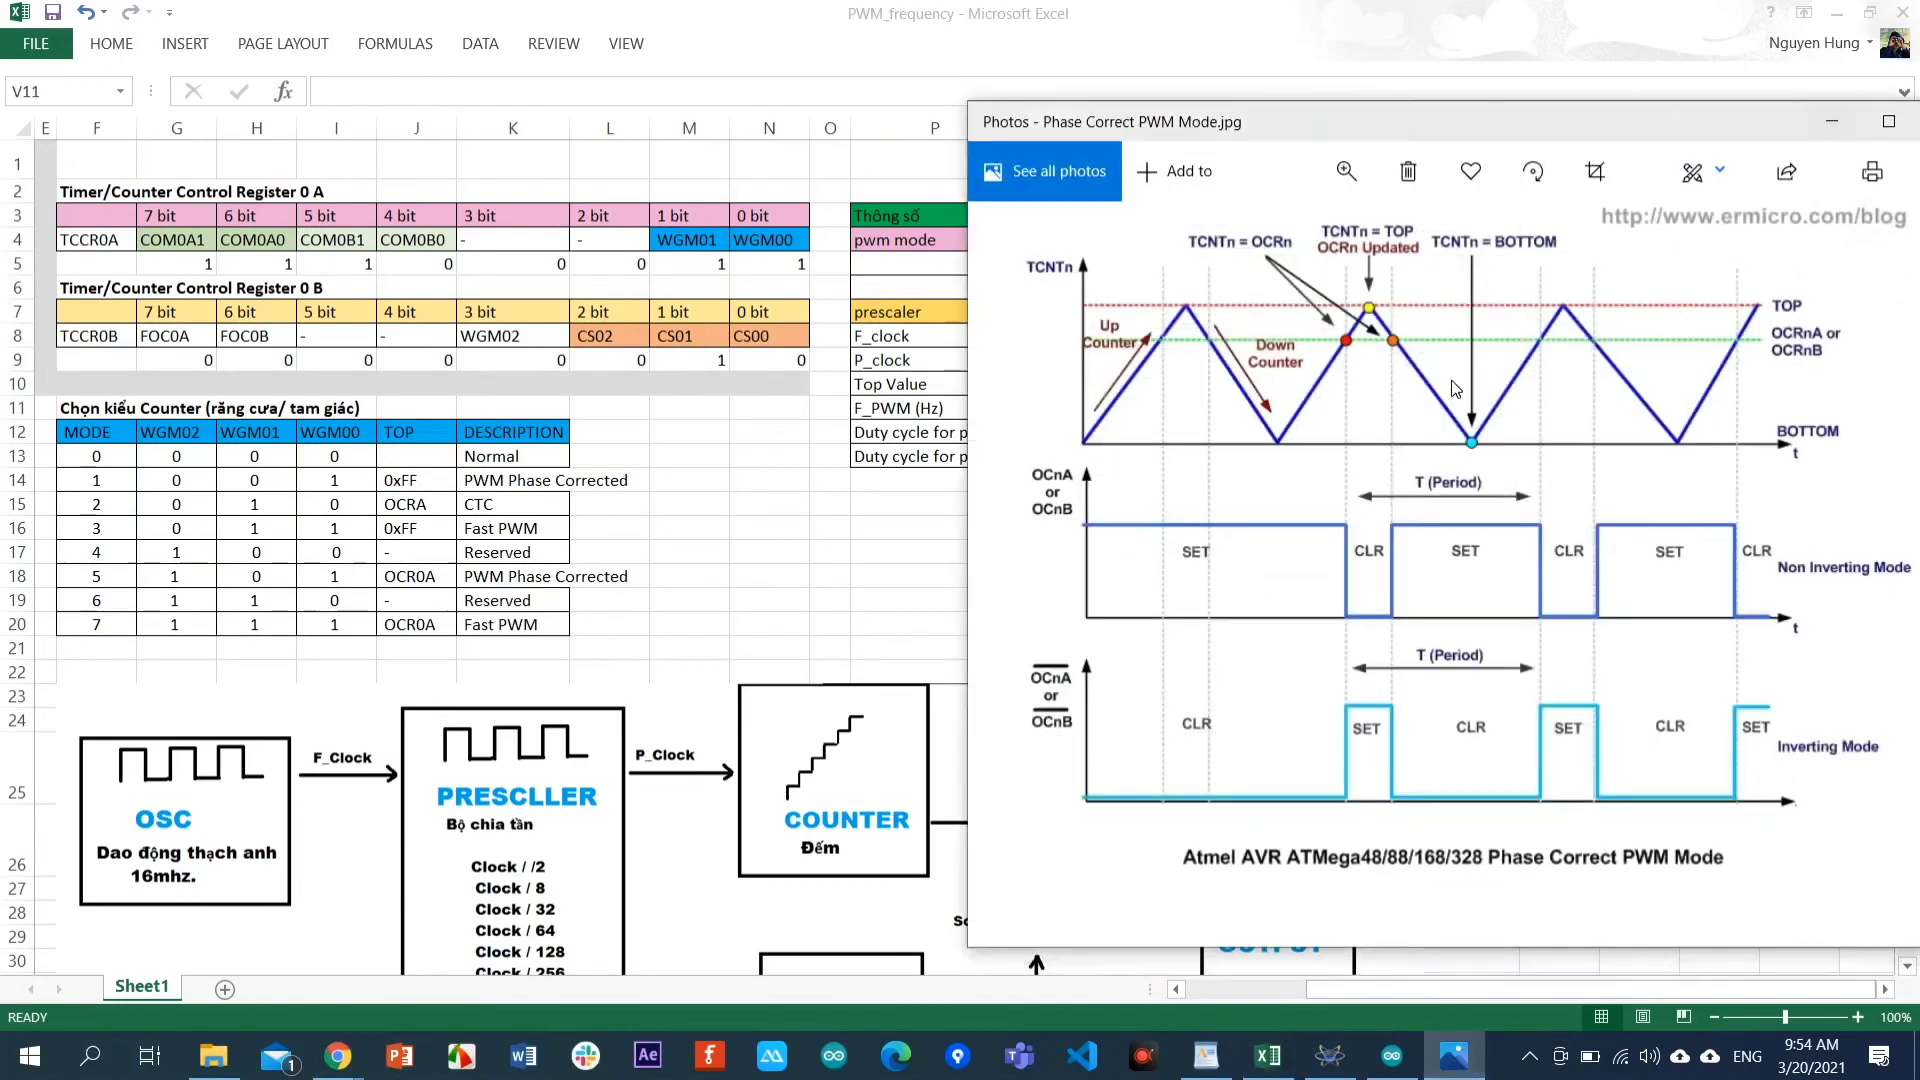
{"action": "left_click_drag", "start_coordinate": [1540, 118], "coordinate": [1066, 83]}
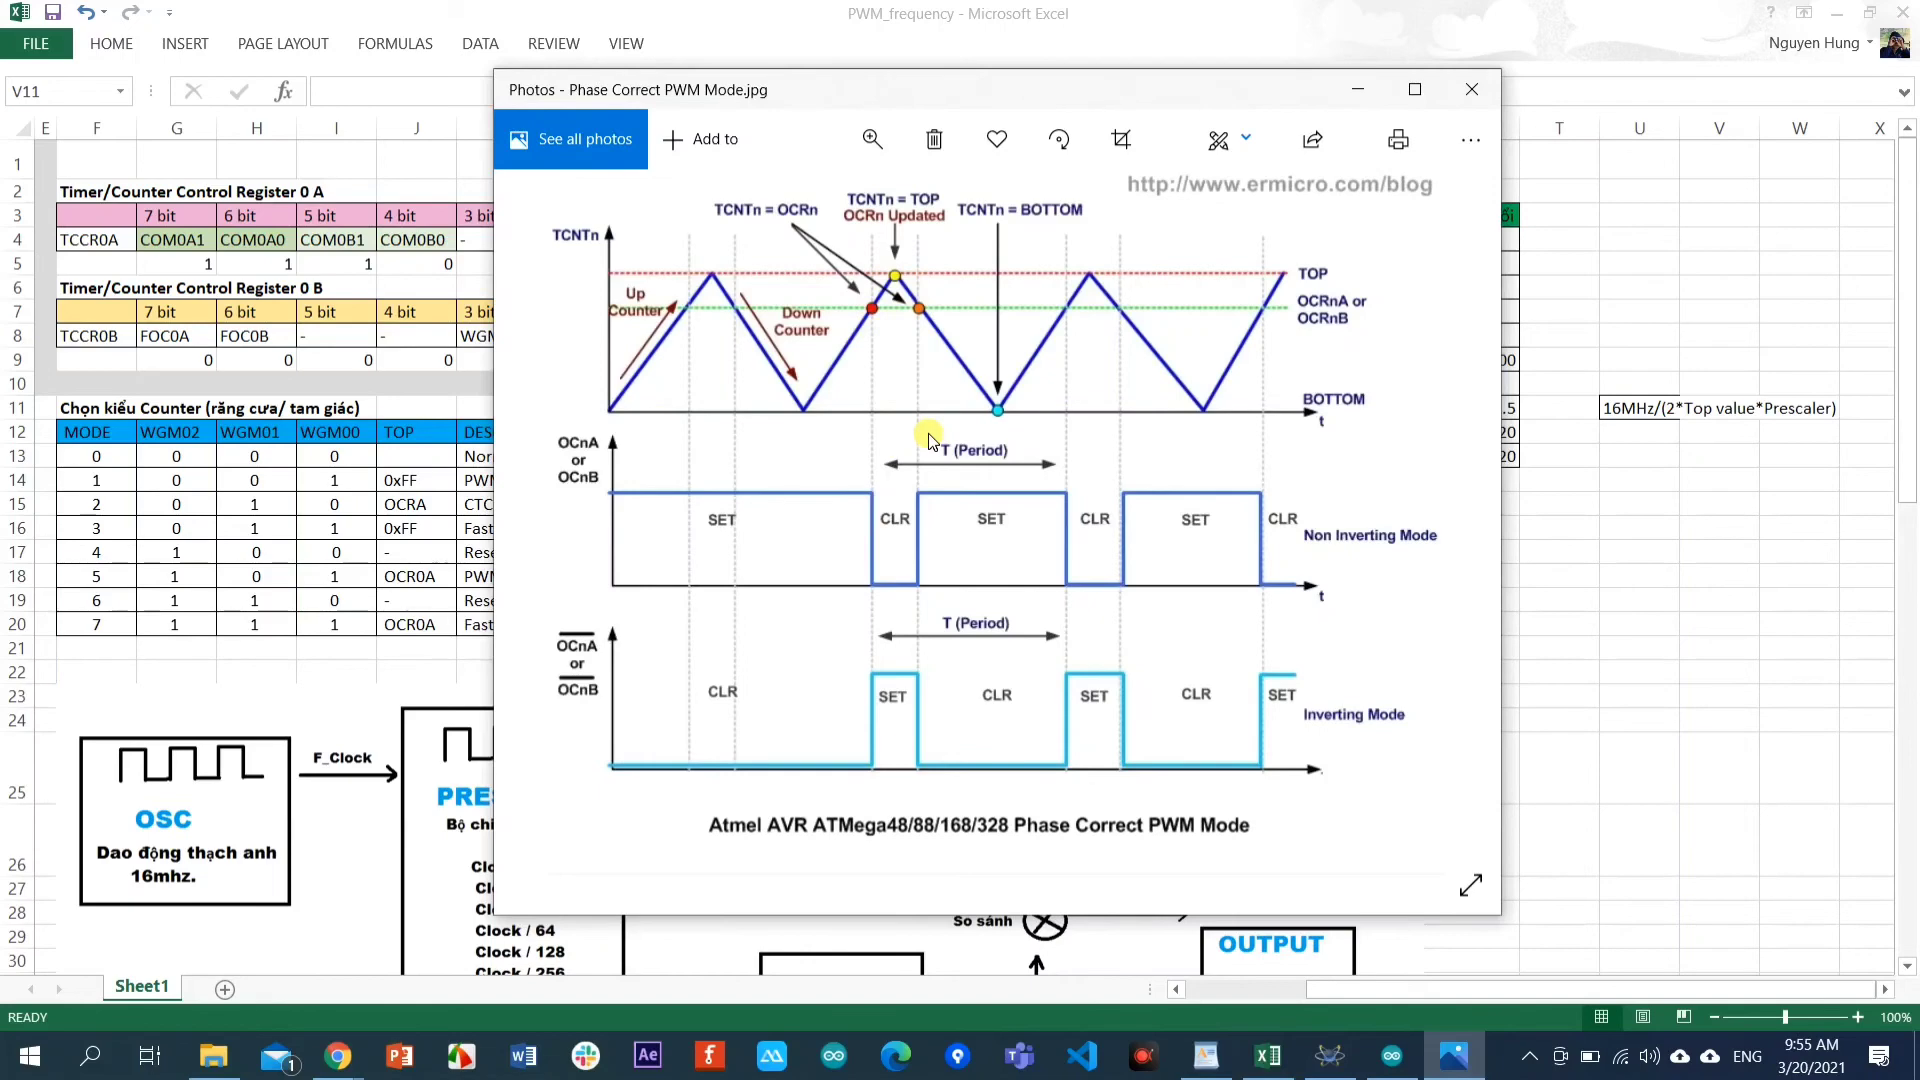
{"action": "left_click_drag", "start_coordinate": [1159, 86], "coordinate": [735, 110]}
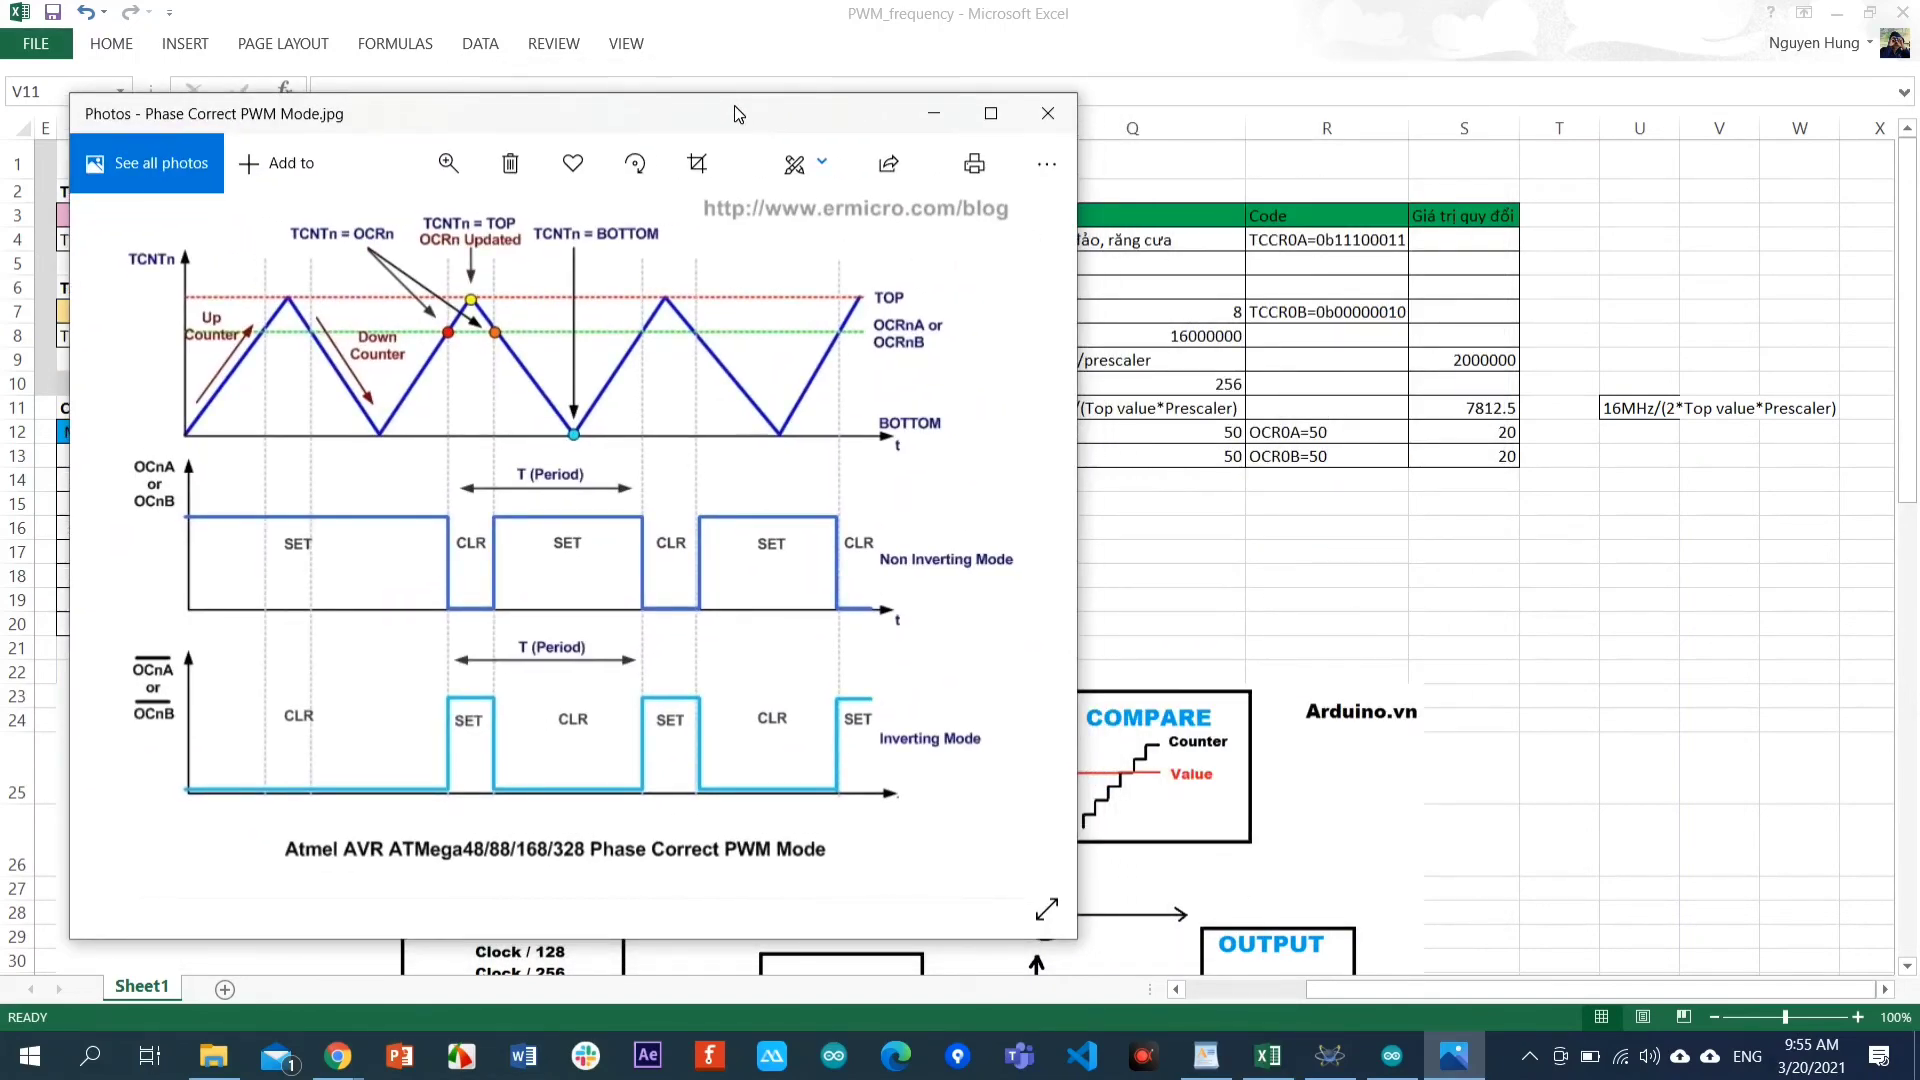
{"action": "left_click", "coordinate": [1578, 493]}
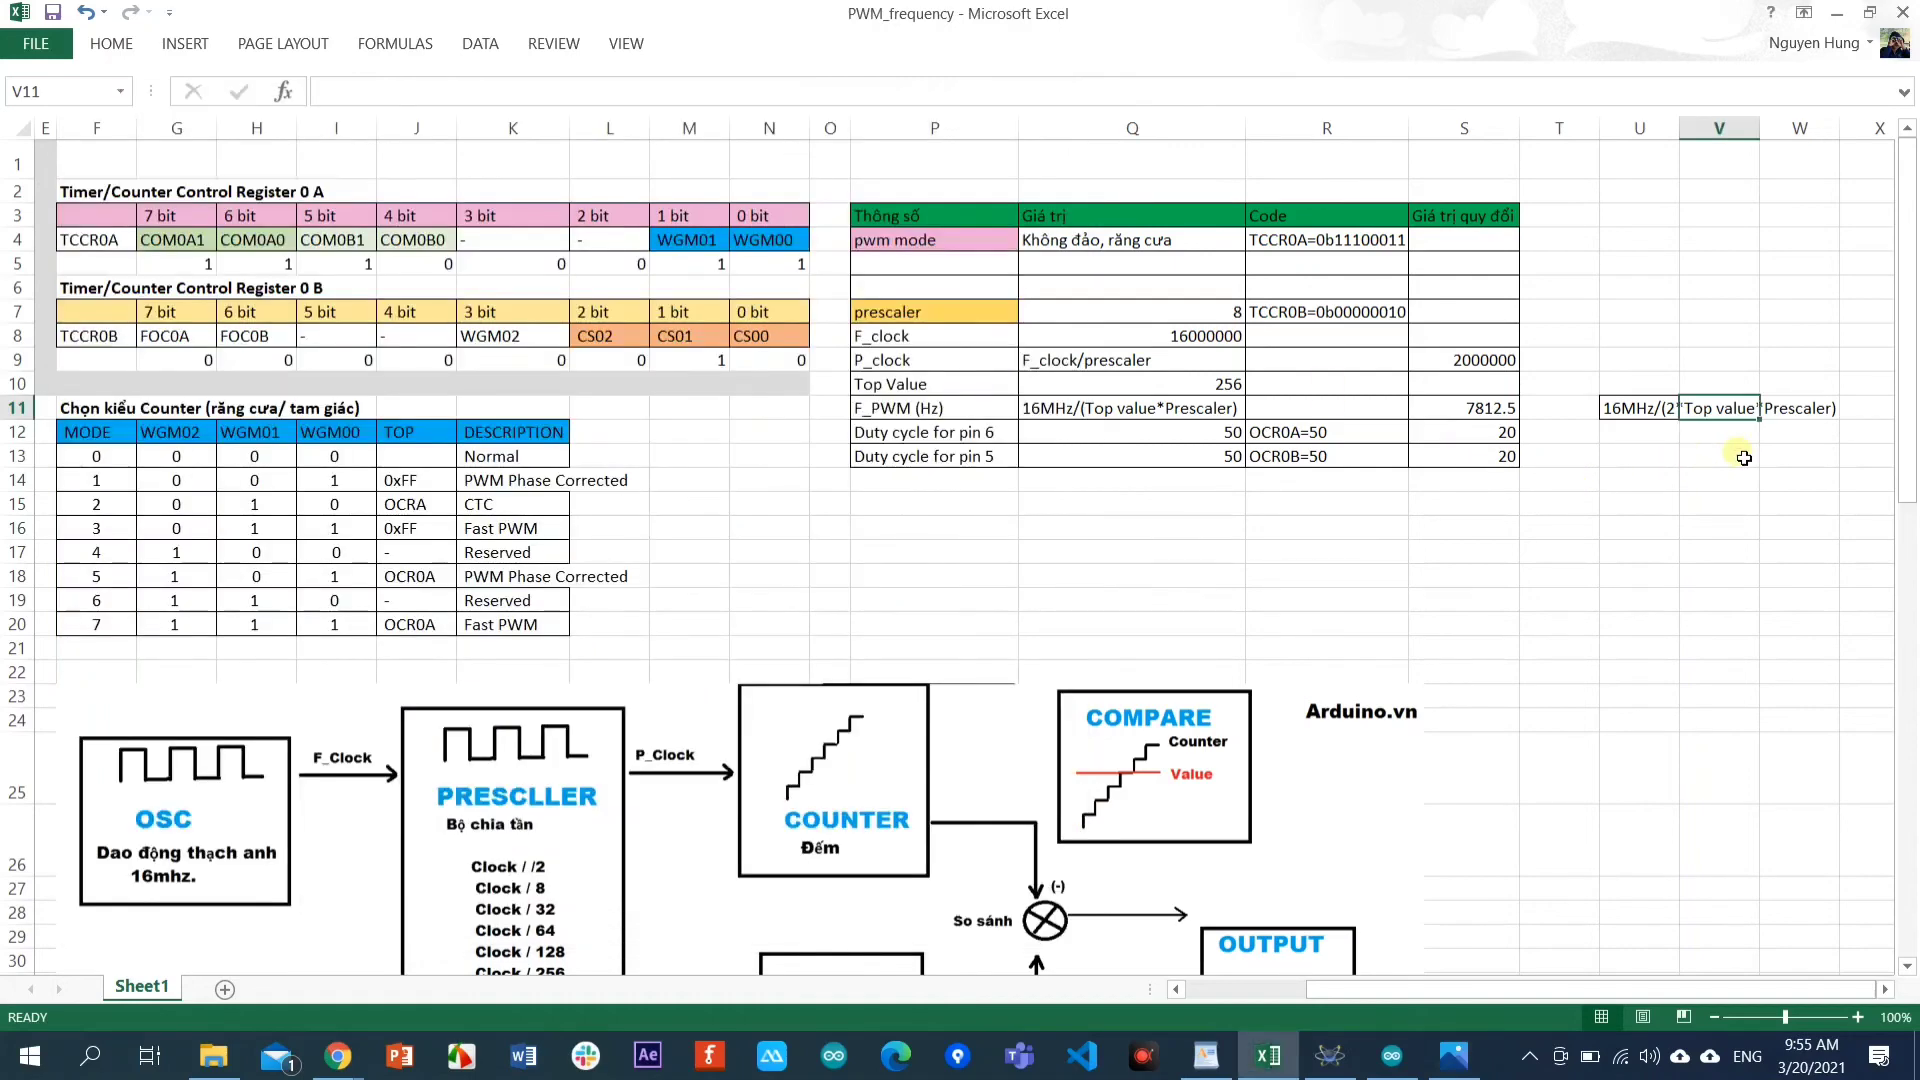
{"action": "left_click", "coordinate": [1785, 436]}
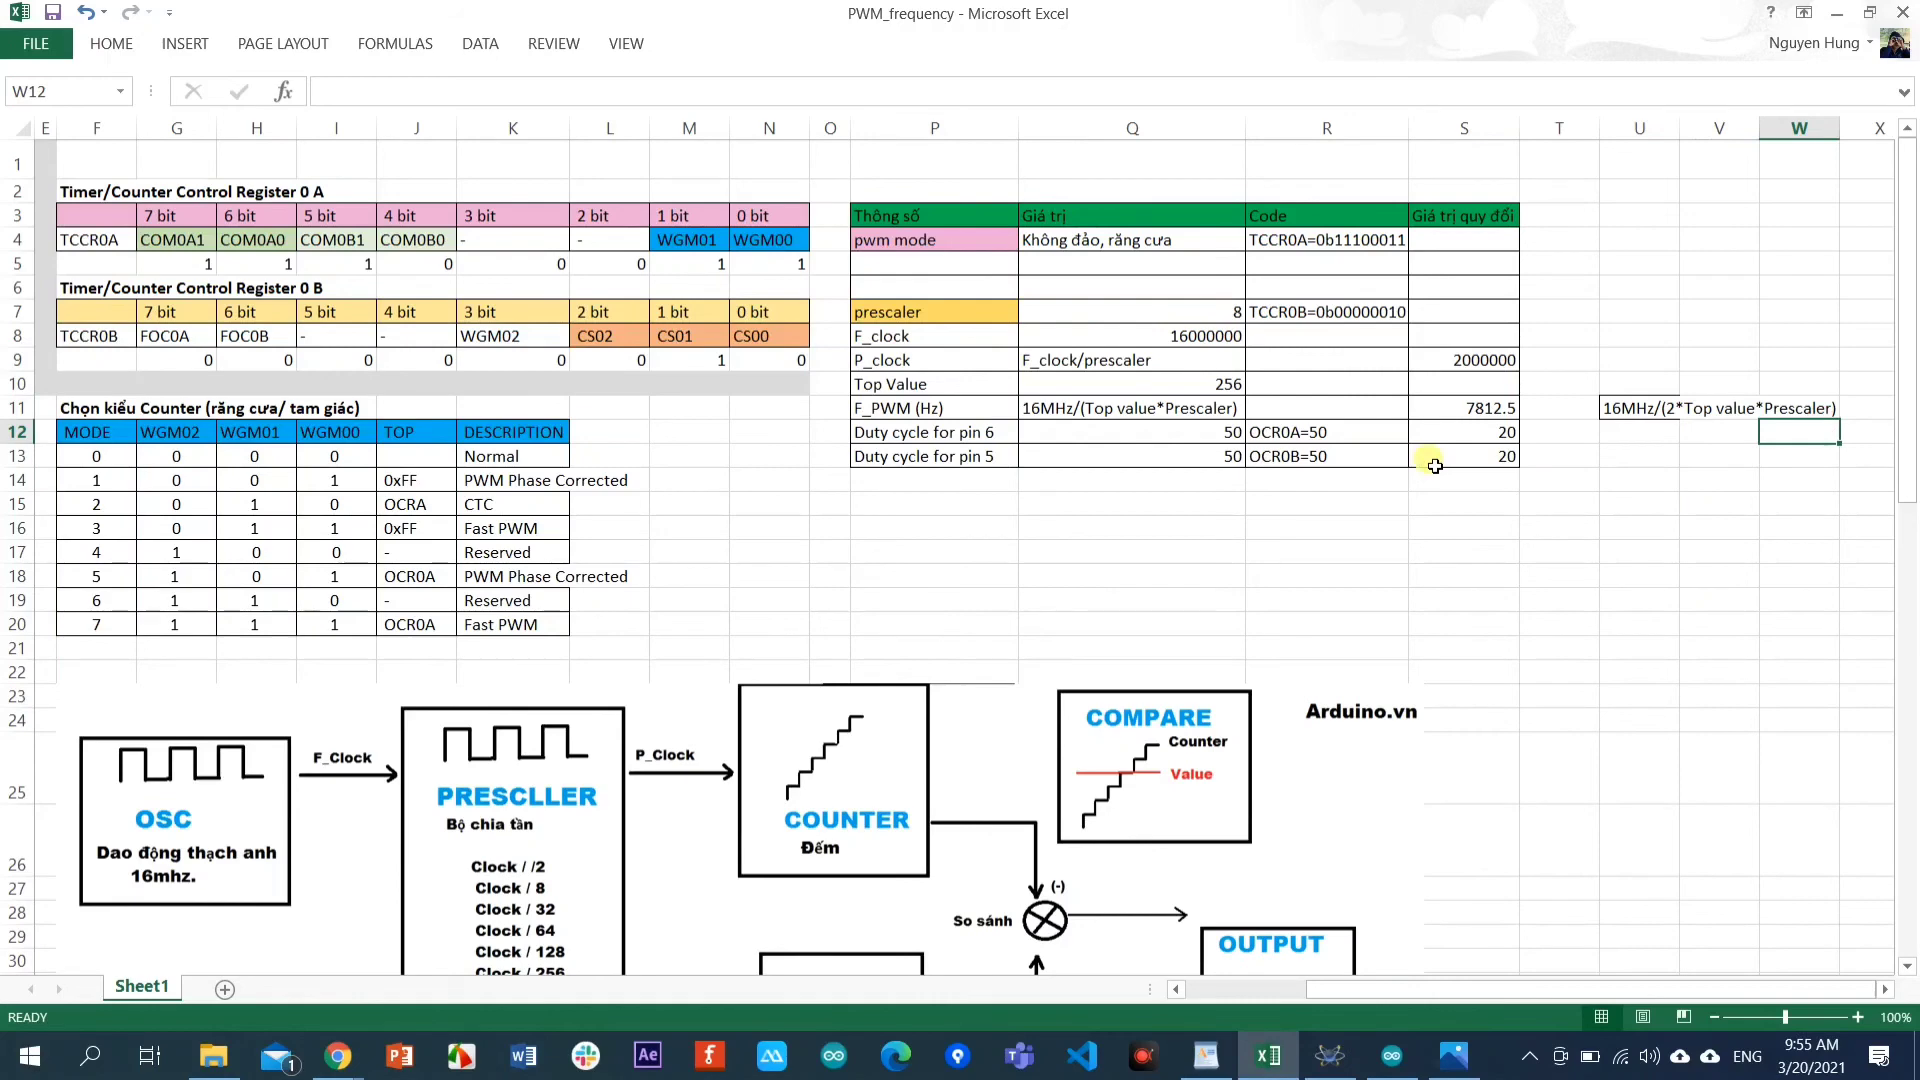
Set the prescaler value in cell Q7 to 64.
{"action": "left_click", "coordinate": [1222, 315]}
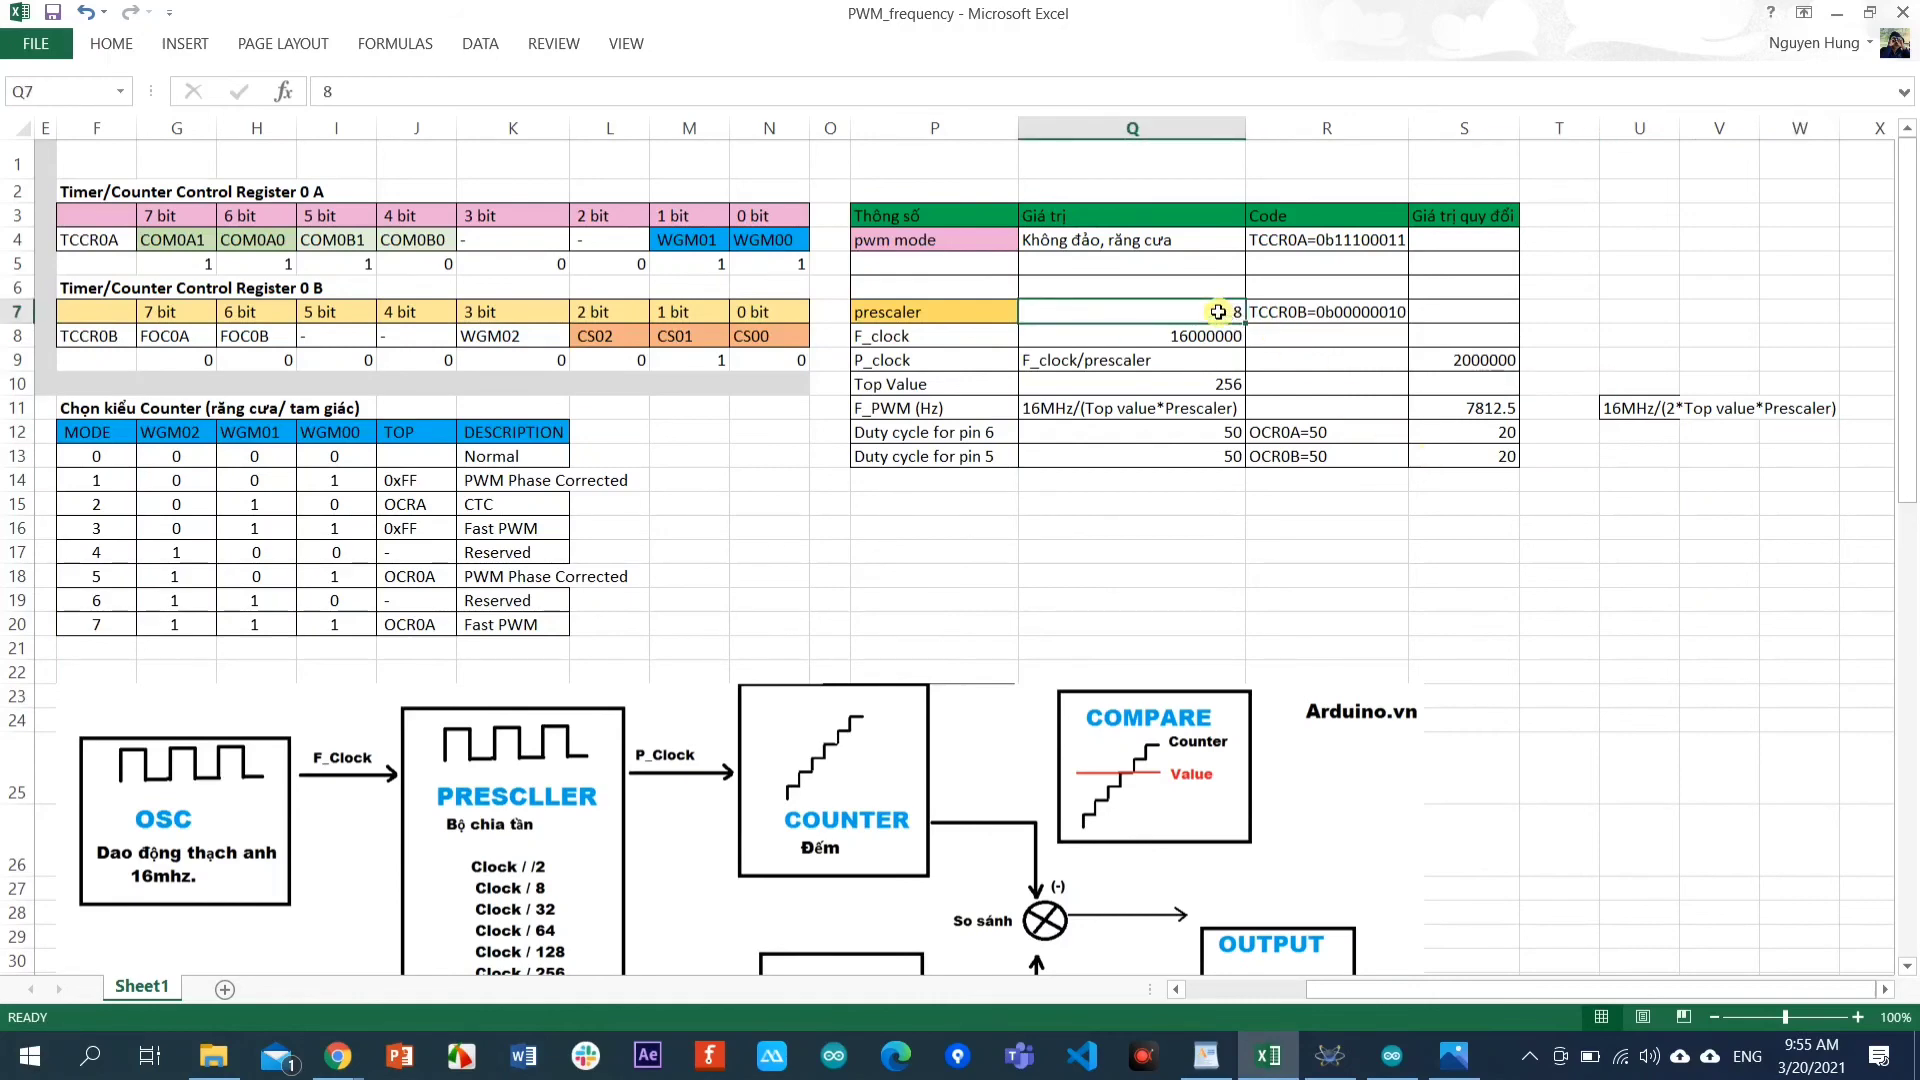
{"action": "type", "text": "6"}
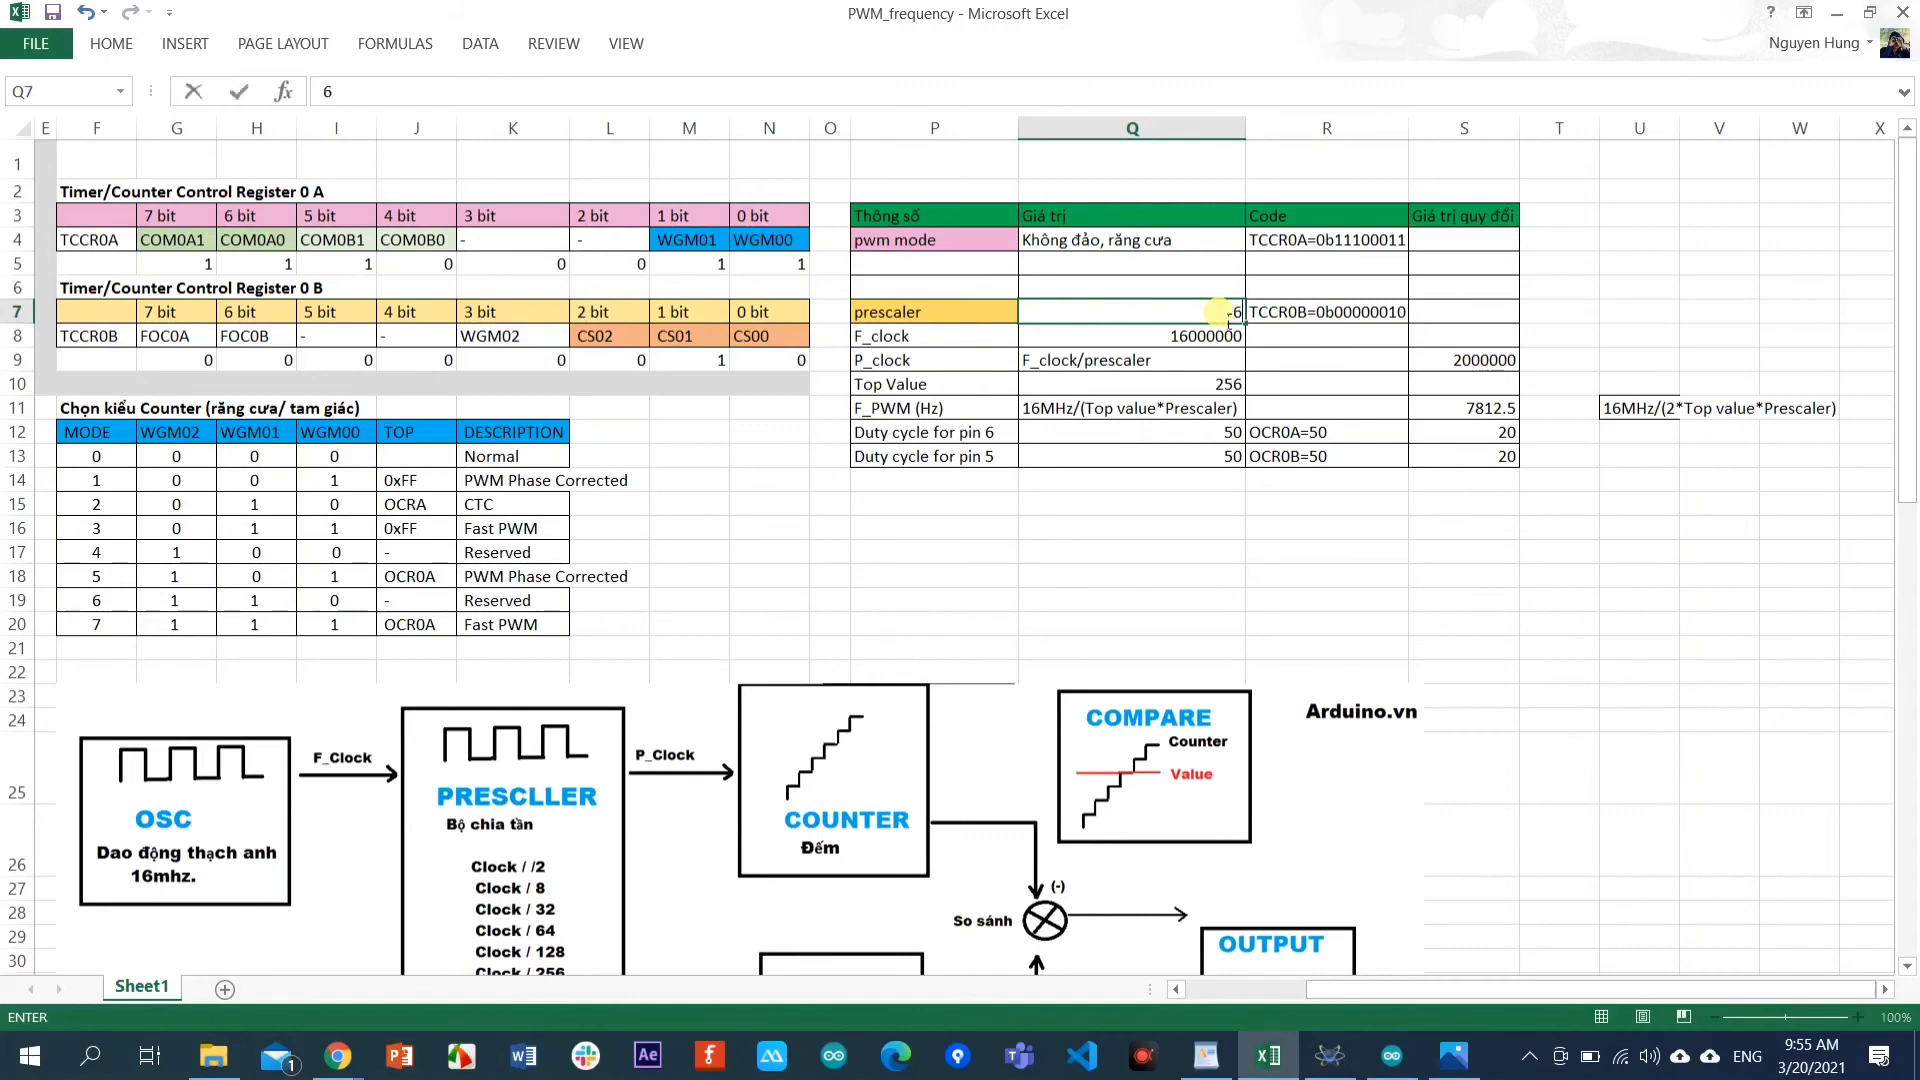
{"action": "type", "text": "4"}
{"action": "key", "text": "Return"}
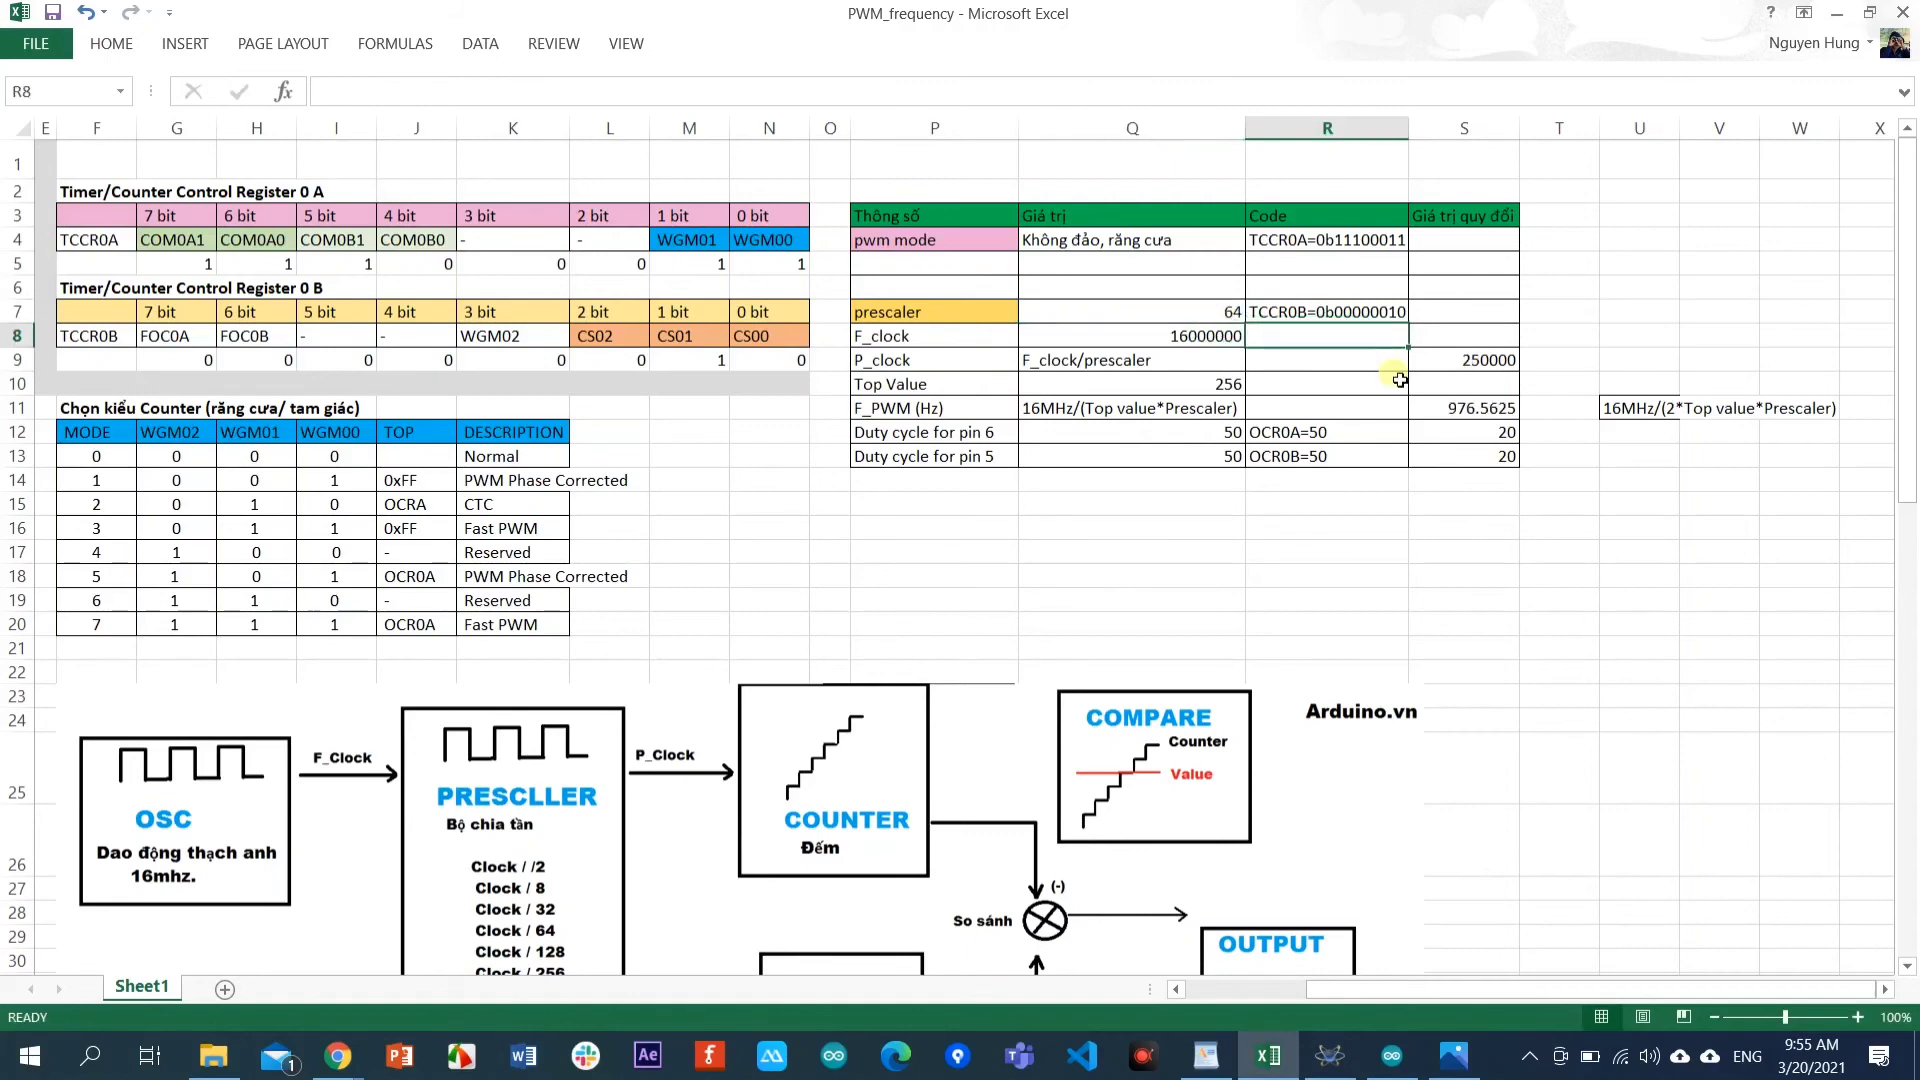
{"action": "left_click", "coordinate": [1220, 322]}
{"action": "left_click_drag", "start_coordinate": [1220, 330], "coordinate": [1224, 328]}
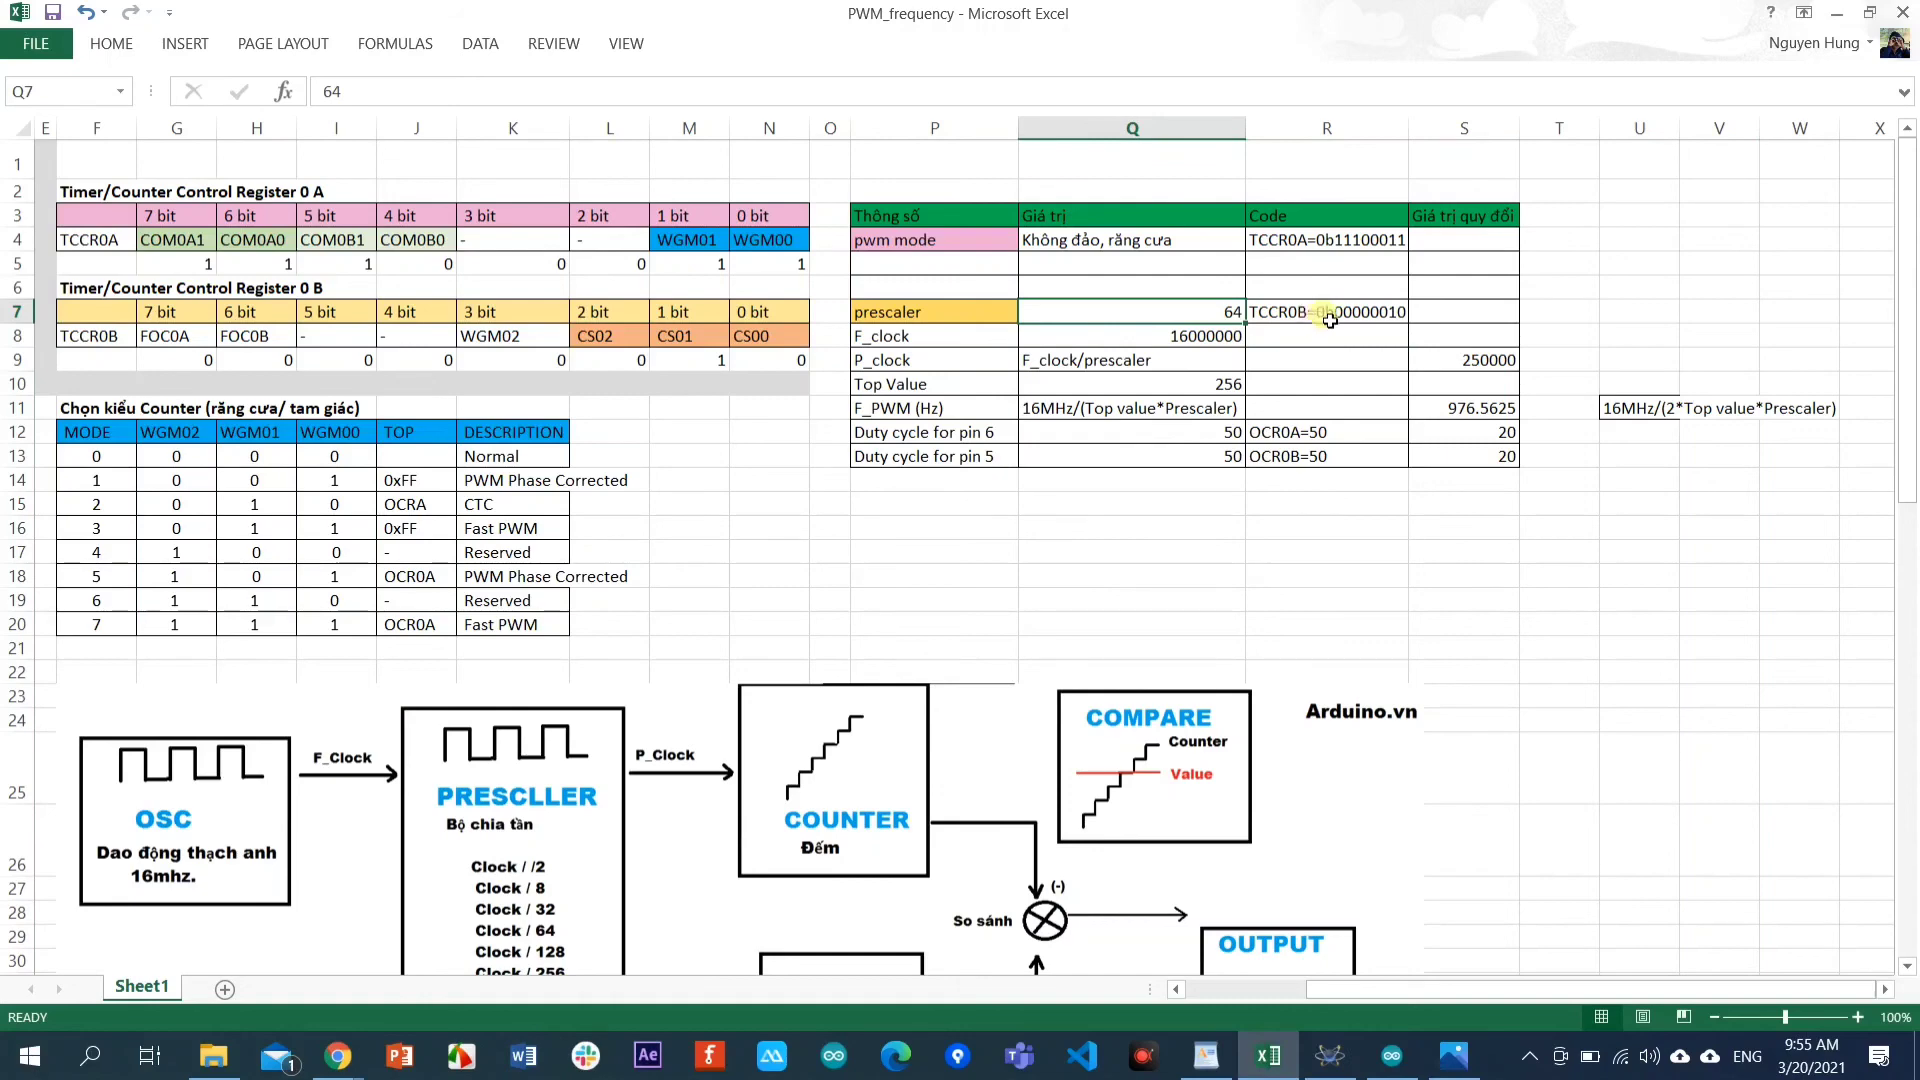
Copy the prescaler row's code TCCR0B=0b00000010 and paste it over the TCCR0B assignment on line 16 of the Arduino sketch.
{"action": "left_click", "coordinate": [1315, 317]}
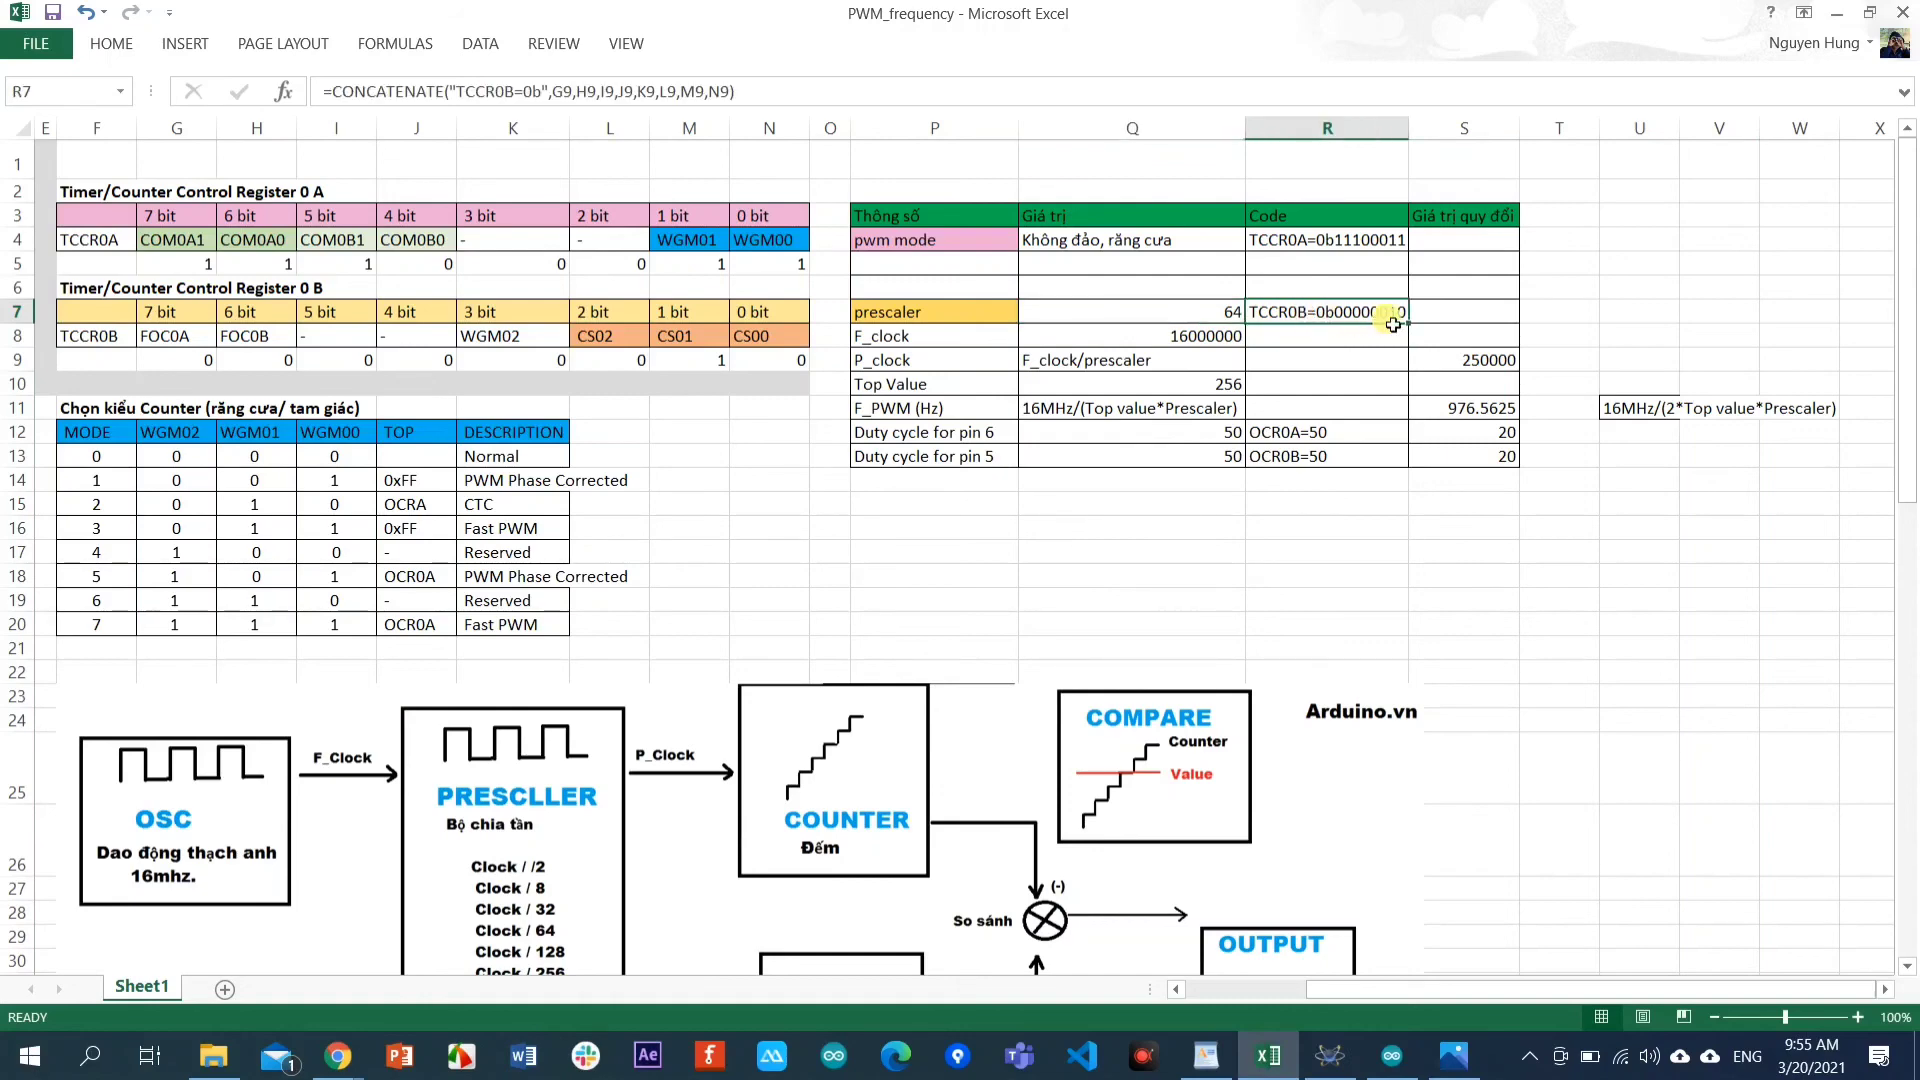
{"action": "key", "text": "ctrl+c"}
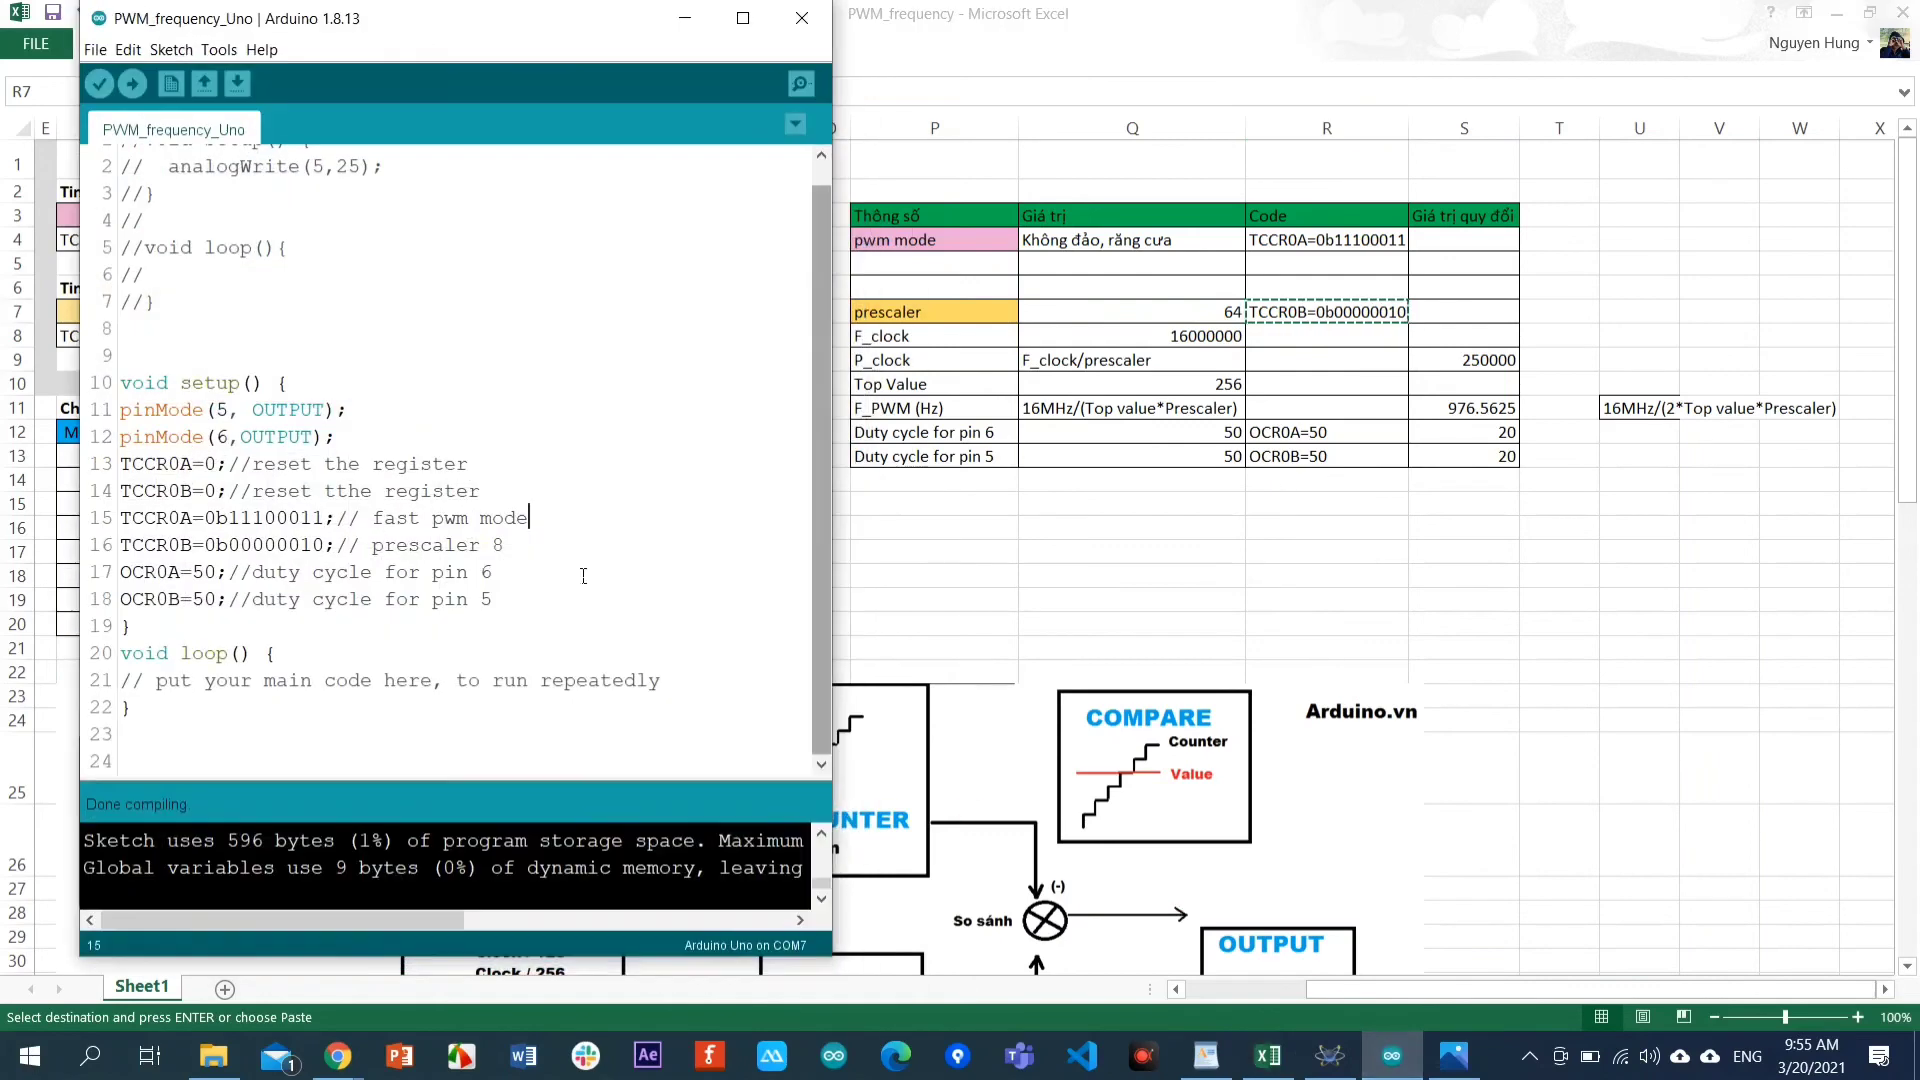
{"action": "left_click", "coordinate": [1392, 1056]}
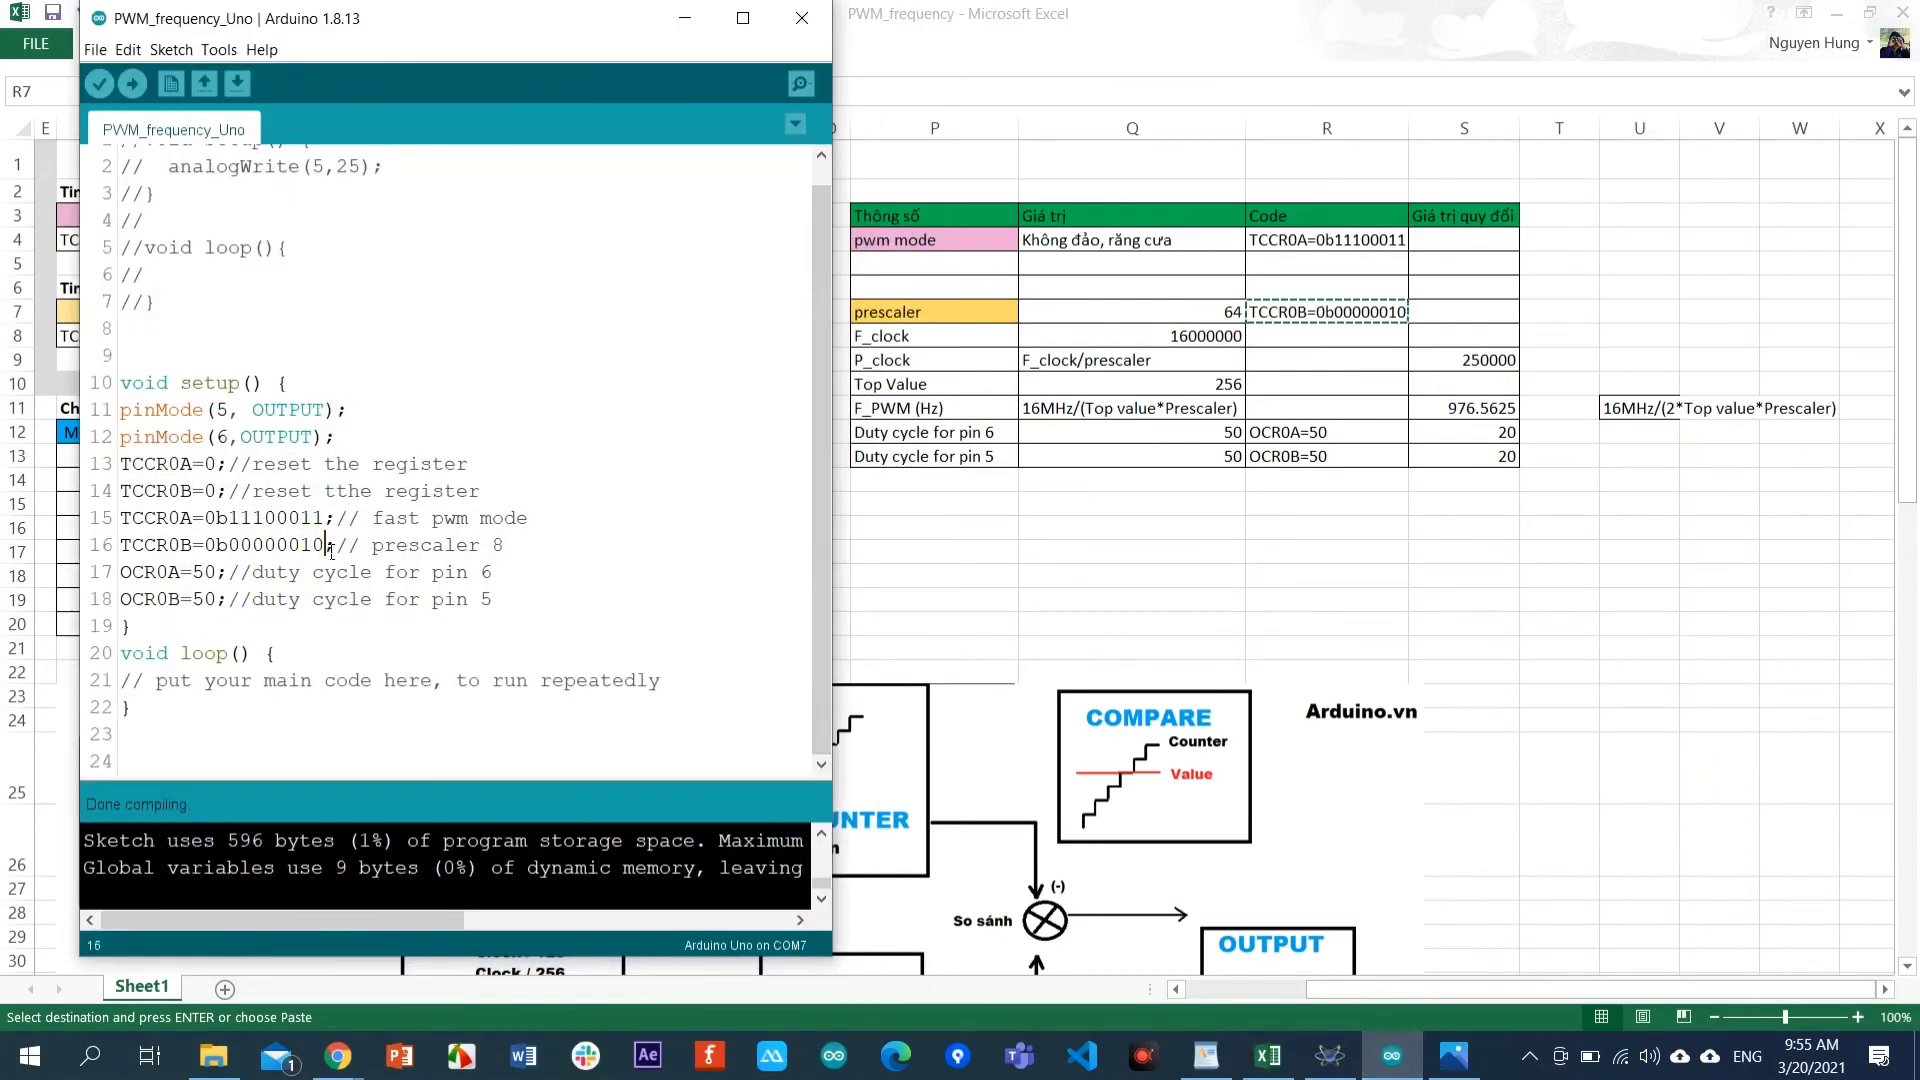
{"action": "left_click_drag", "start_coordinate": [327, 545], "coordinate": [118, 550]}
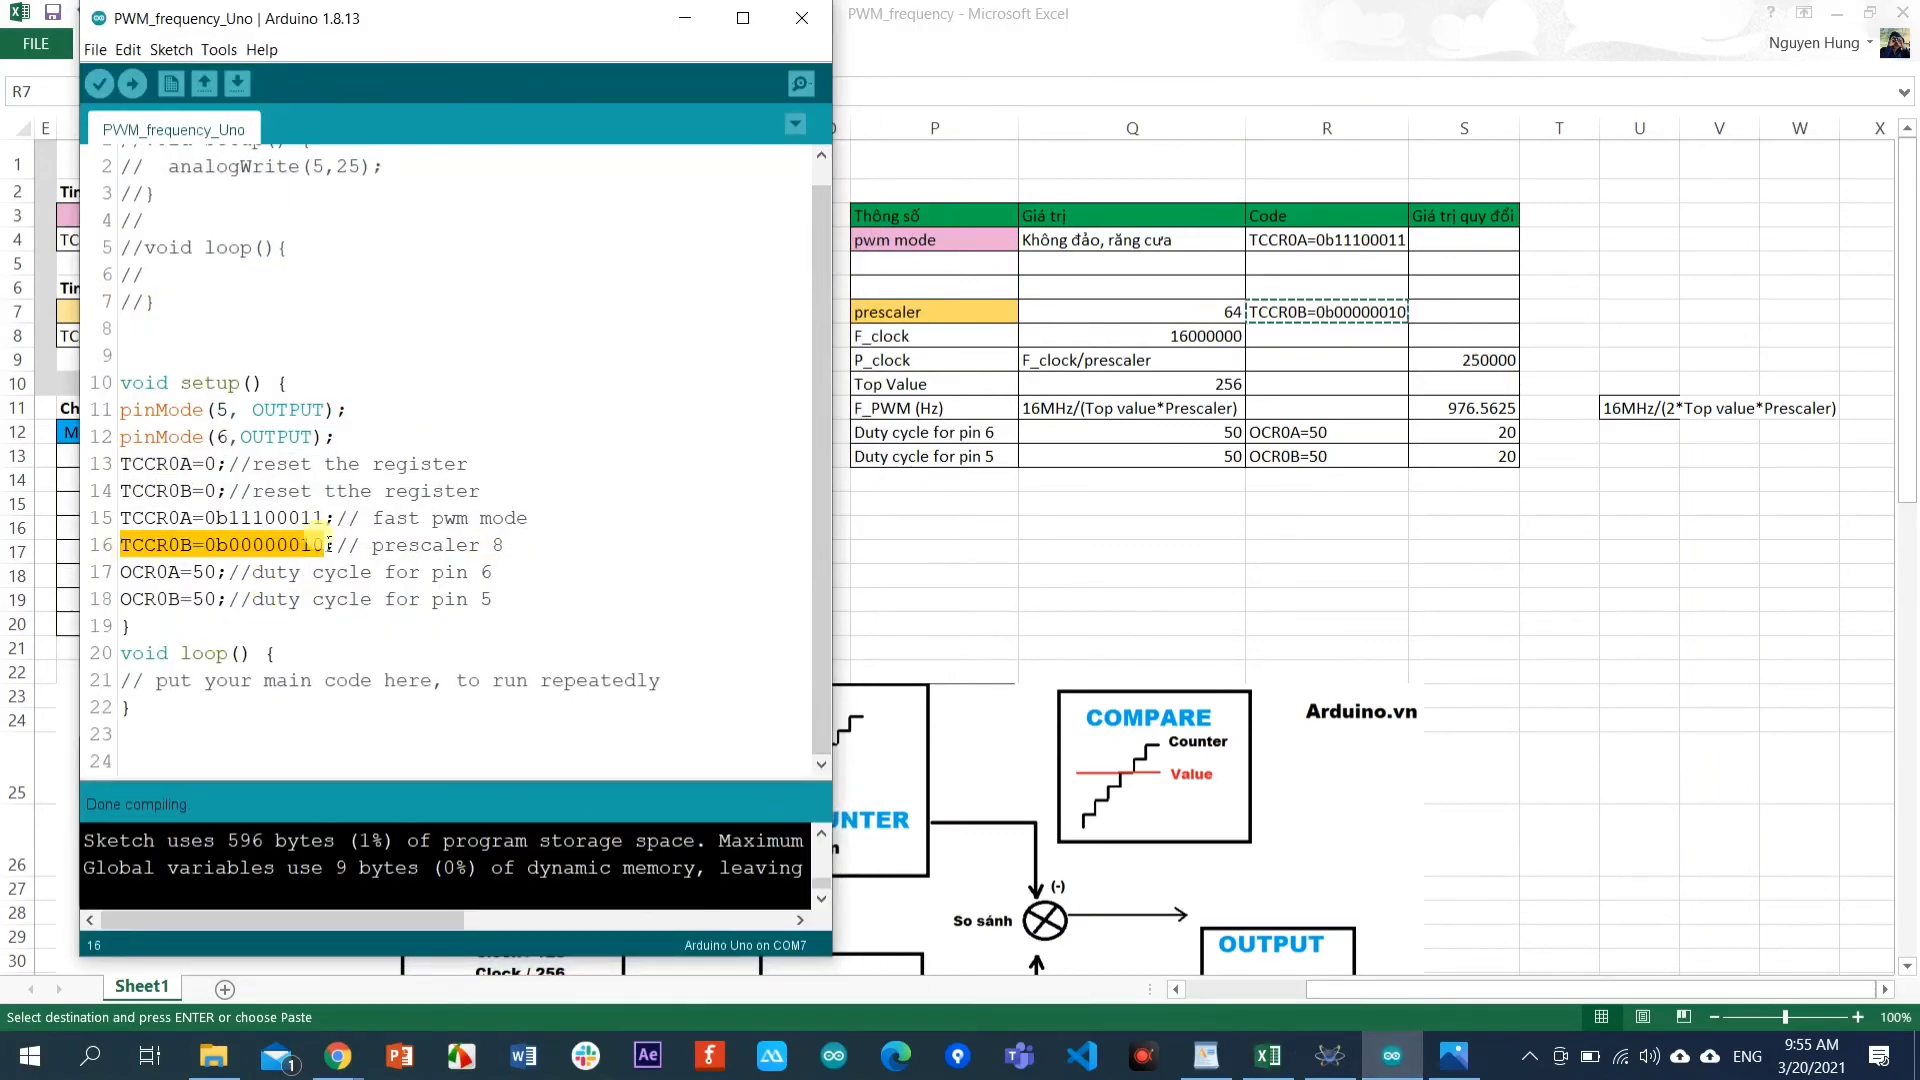
{"action": "key", "text": "ctrl+v"}
{"action": "key", "text": "BackSpace"}
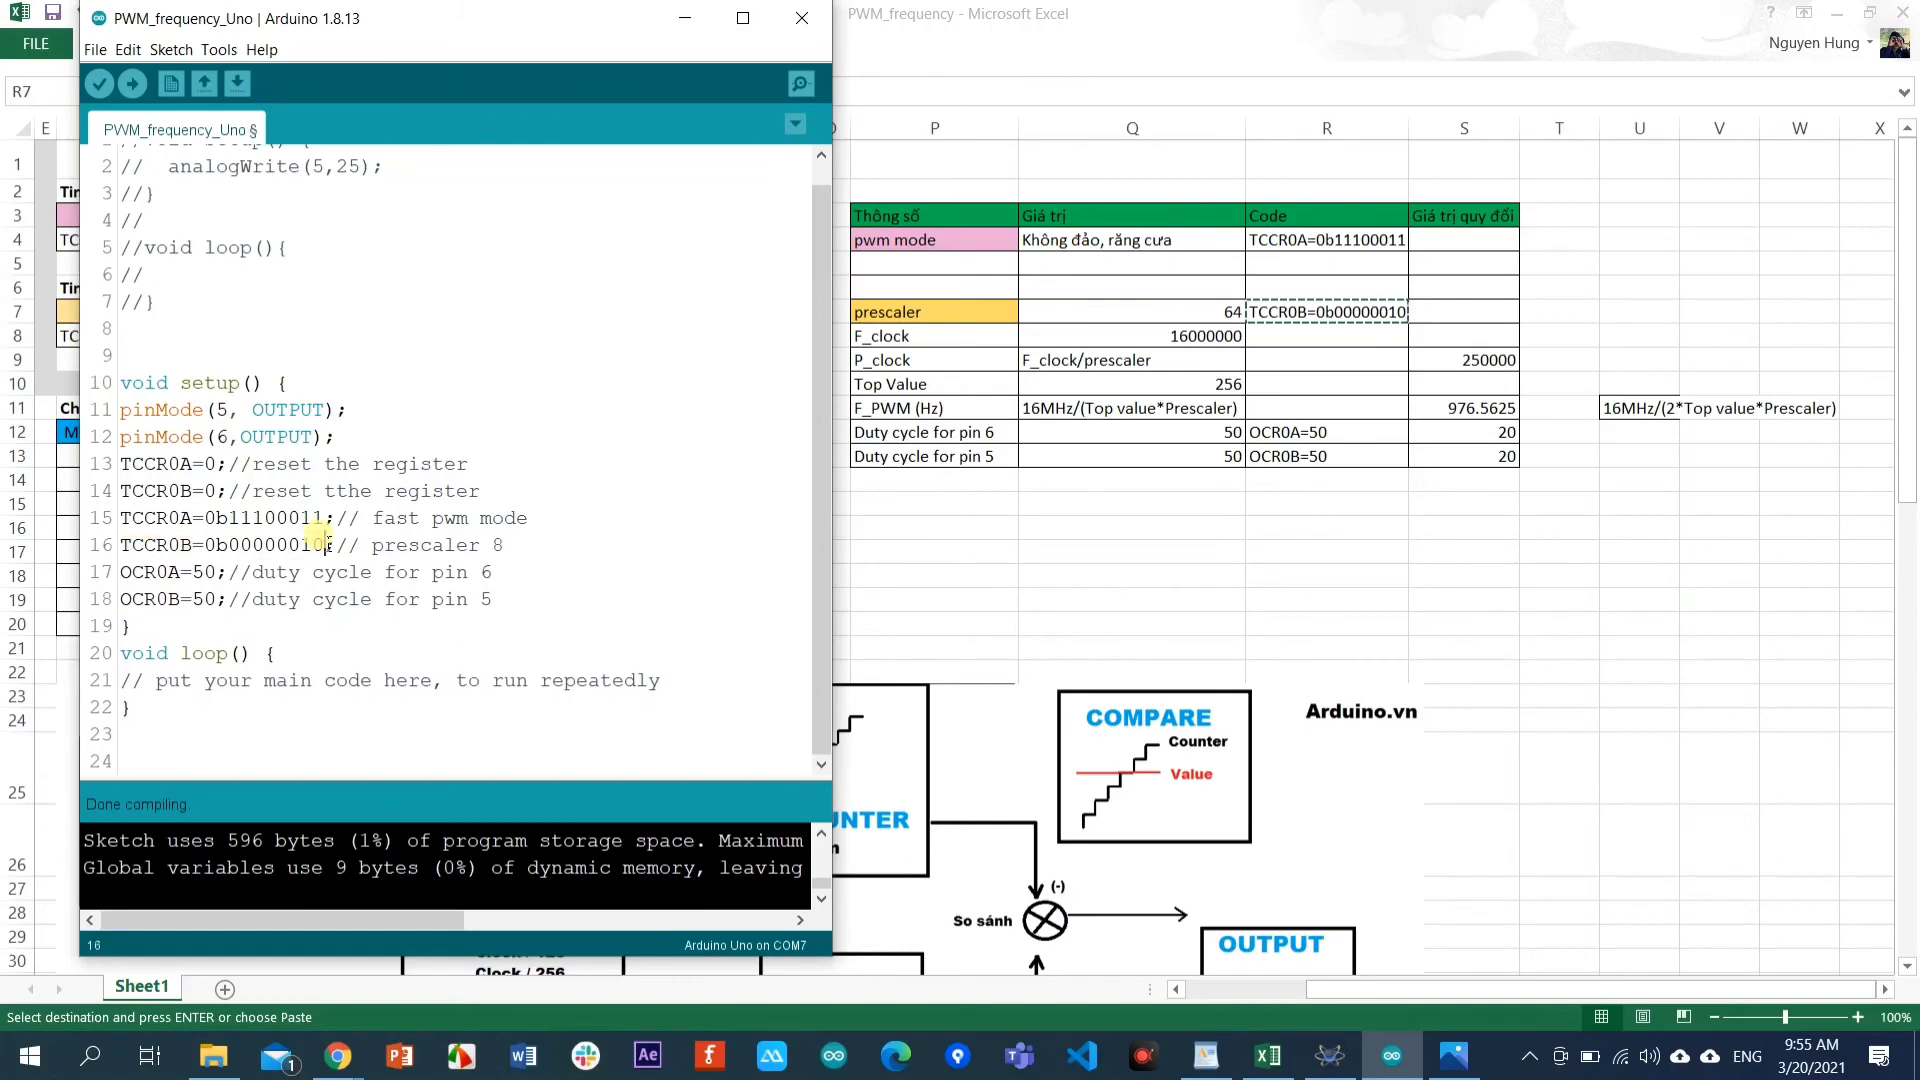
Save the sketch with TCCR0B=0b00000010 and export its compiled binary.
{"action": "key", "text": "ctrl+s"}
{"action": "left_click", "coordinate": [171, 49]}
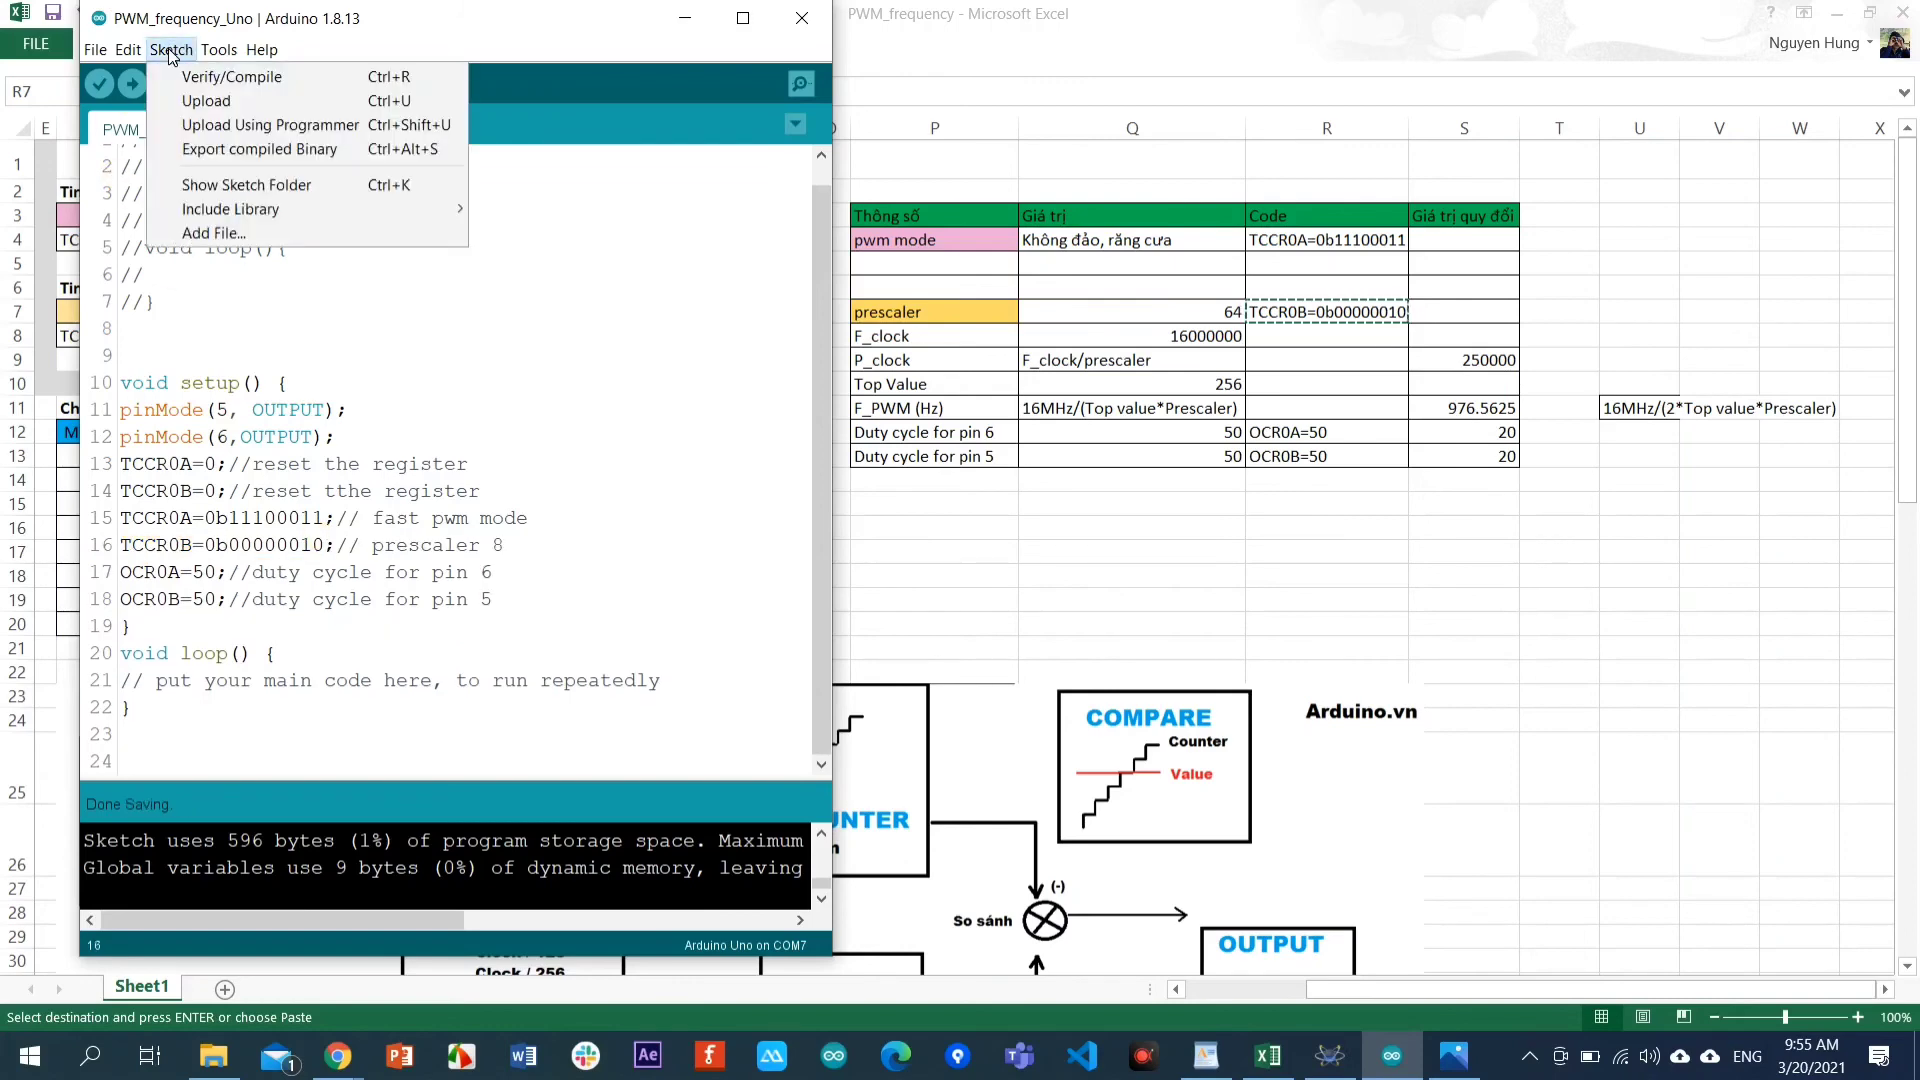
{"action": "left_click", "coordinate": [230, 149]}
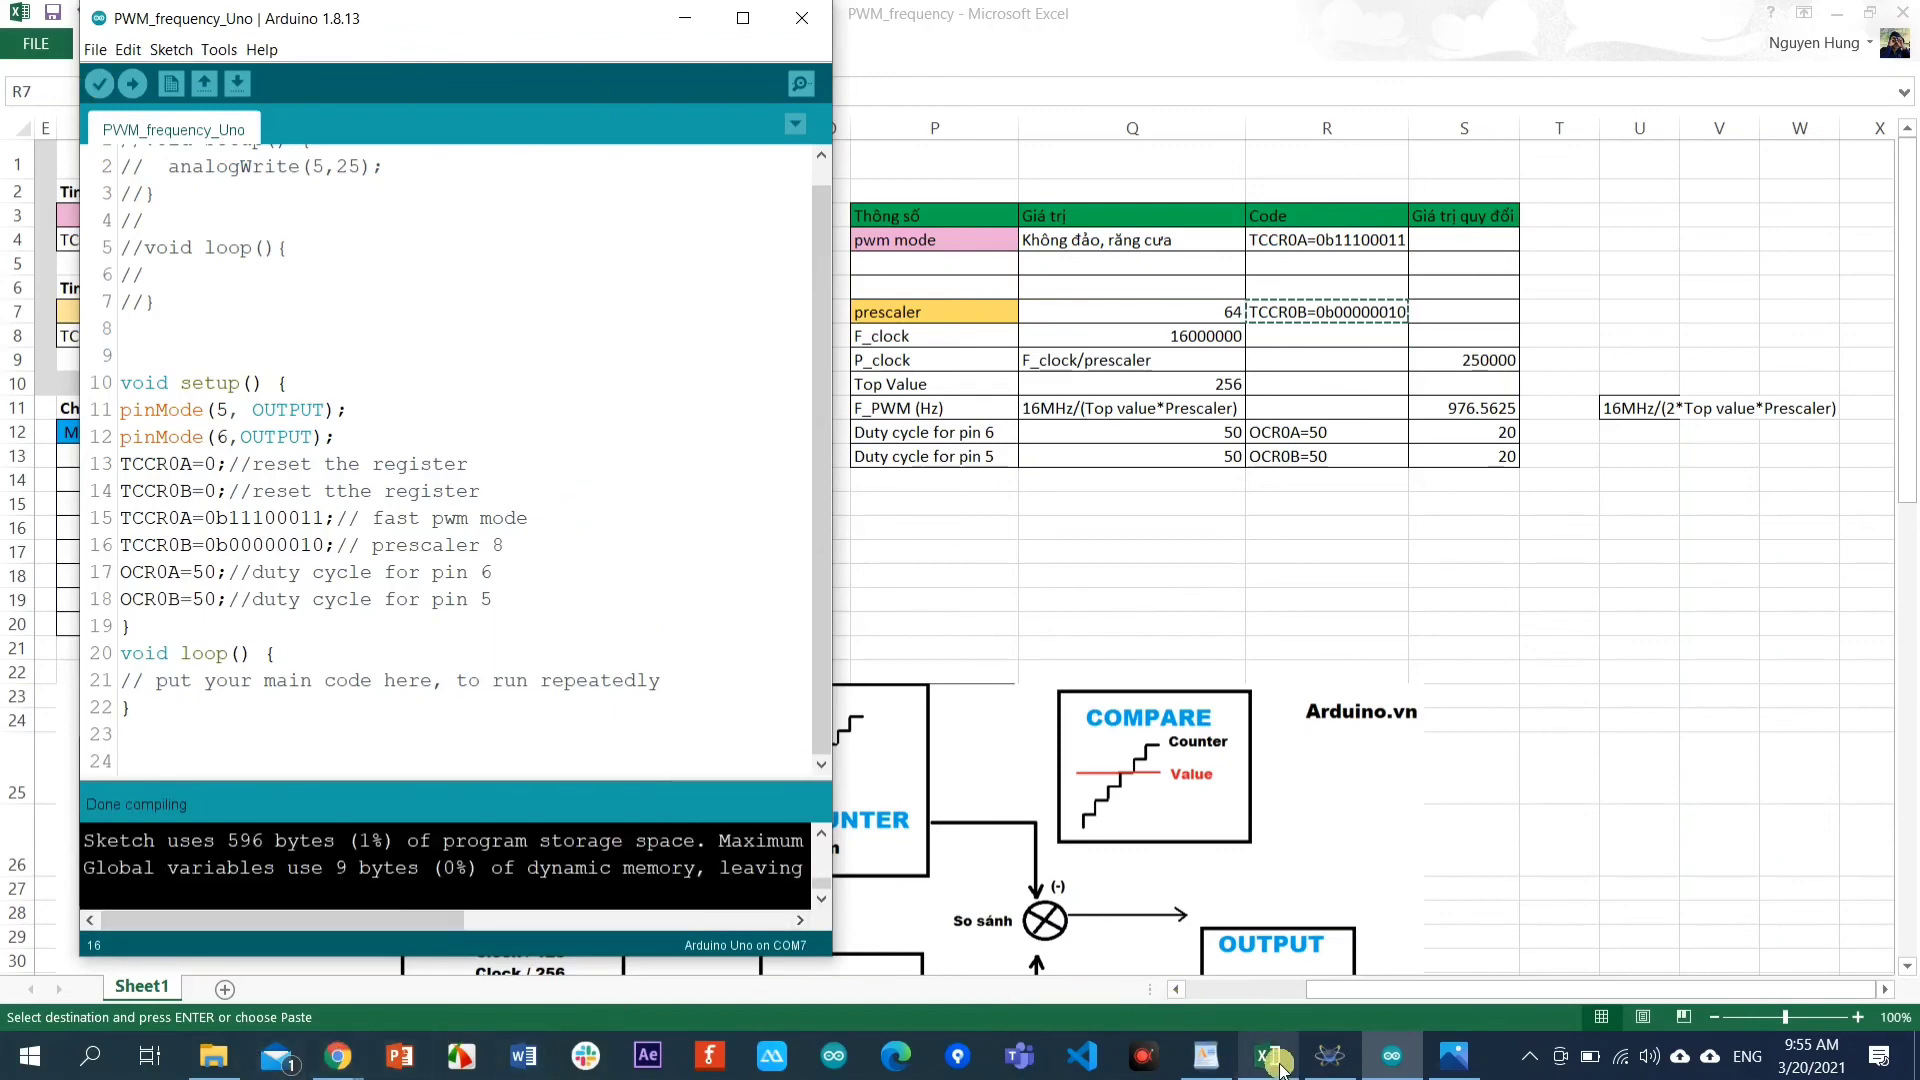
Switch to Proteus, stop and restart the simulation, and check the PWM frequency on the counter.
{"action": "left_click", "coordinate": [1330, 1056]}
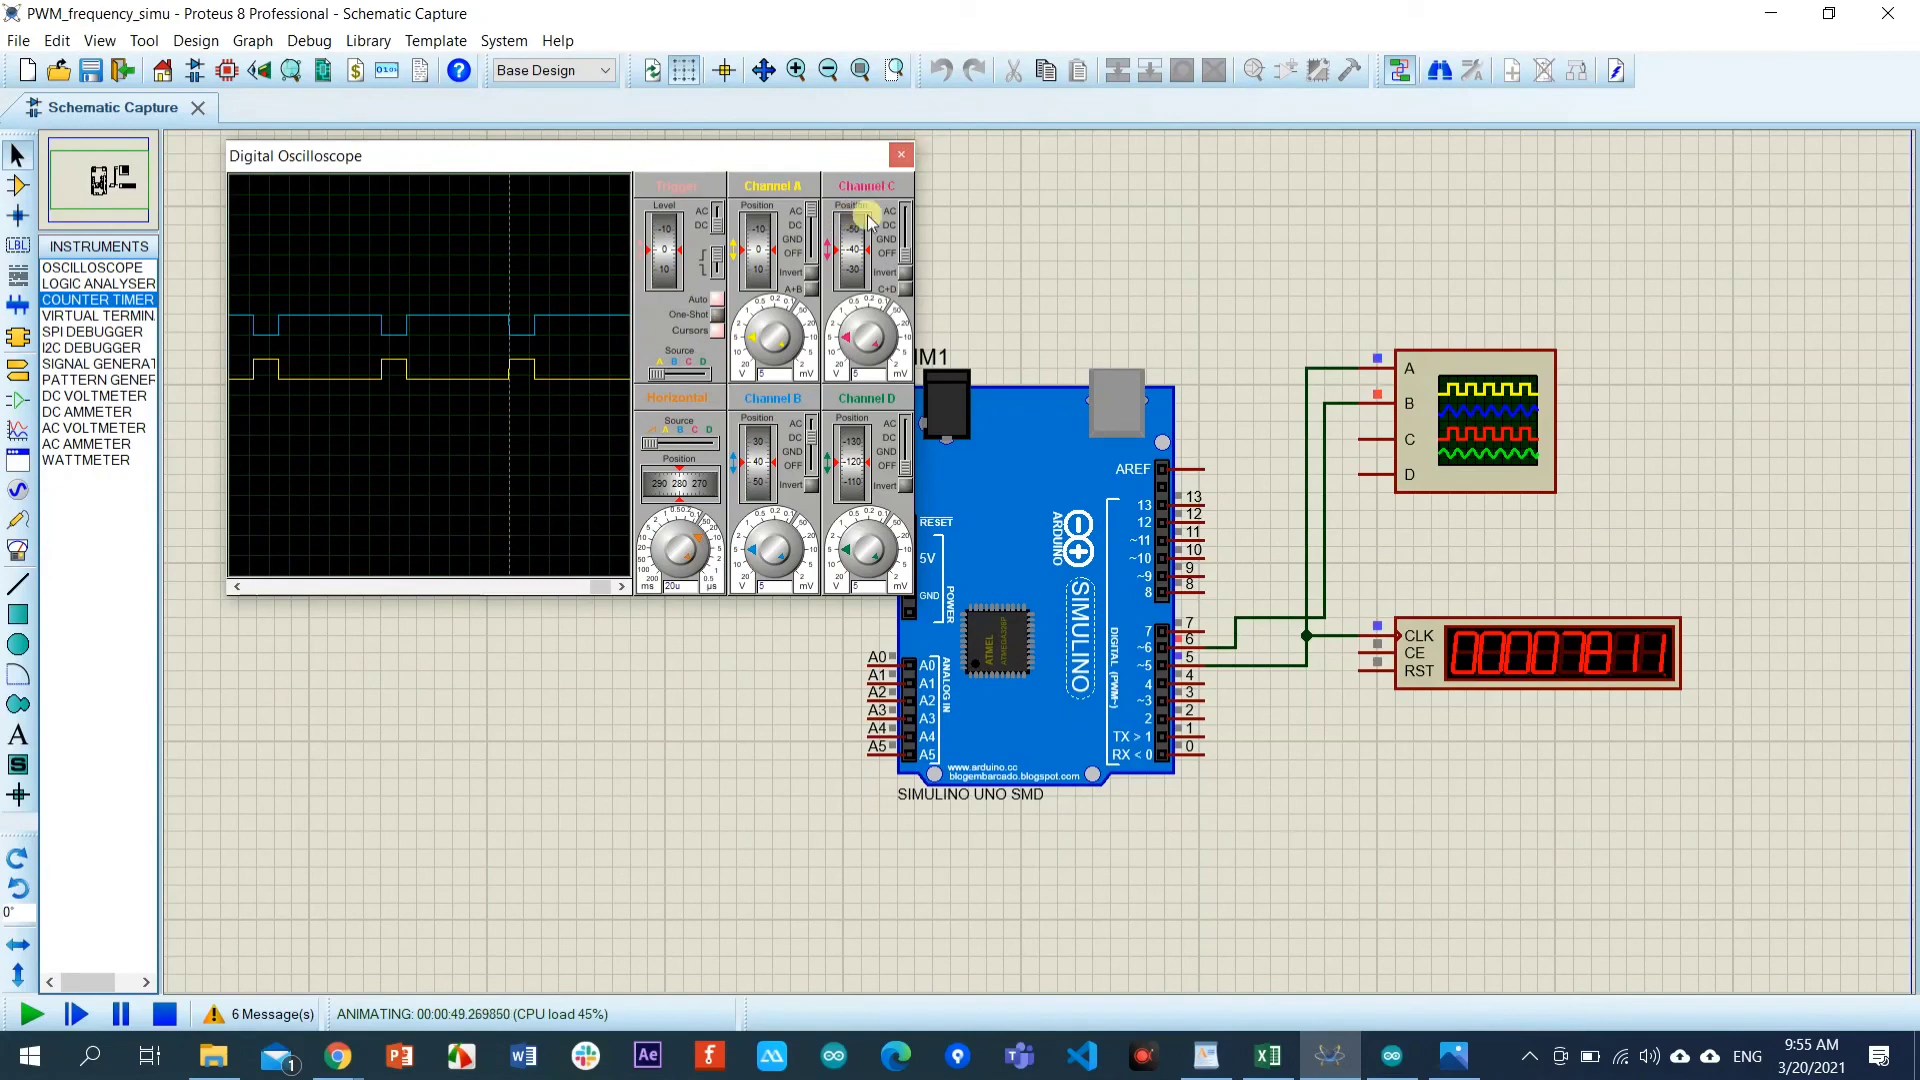
{"action": "left_click", "coordinate": [164, 1014]}
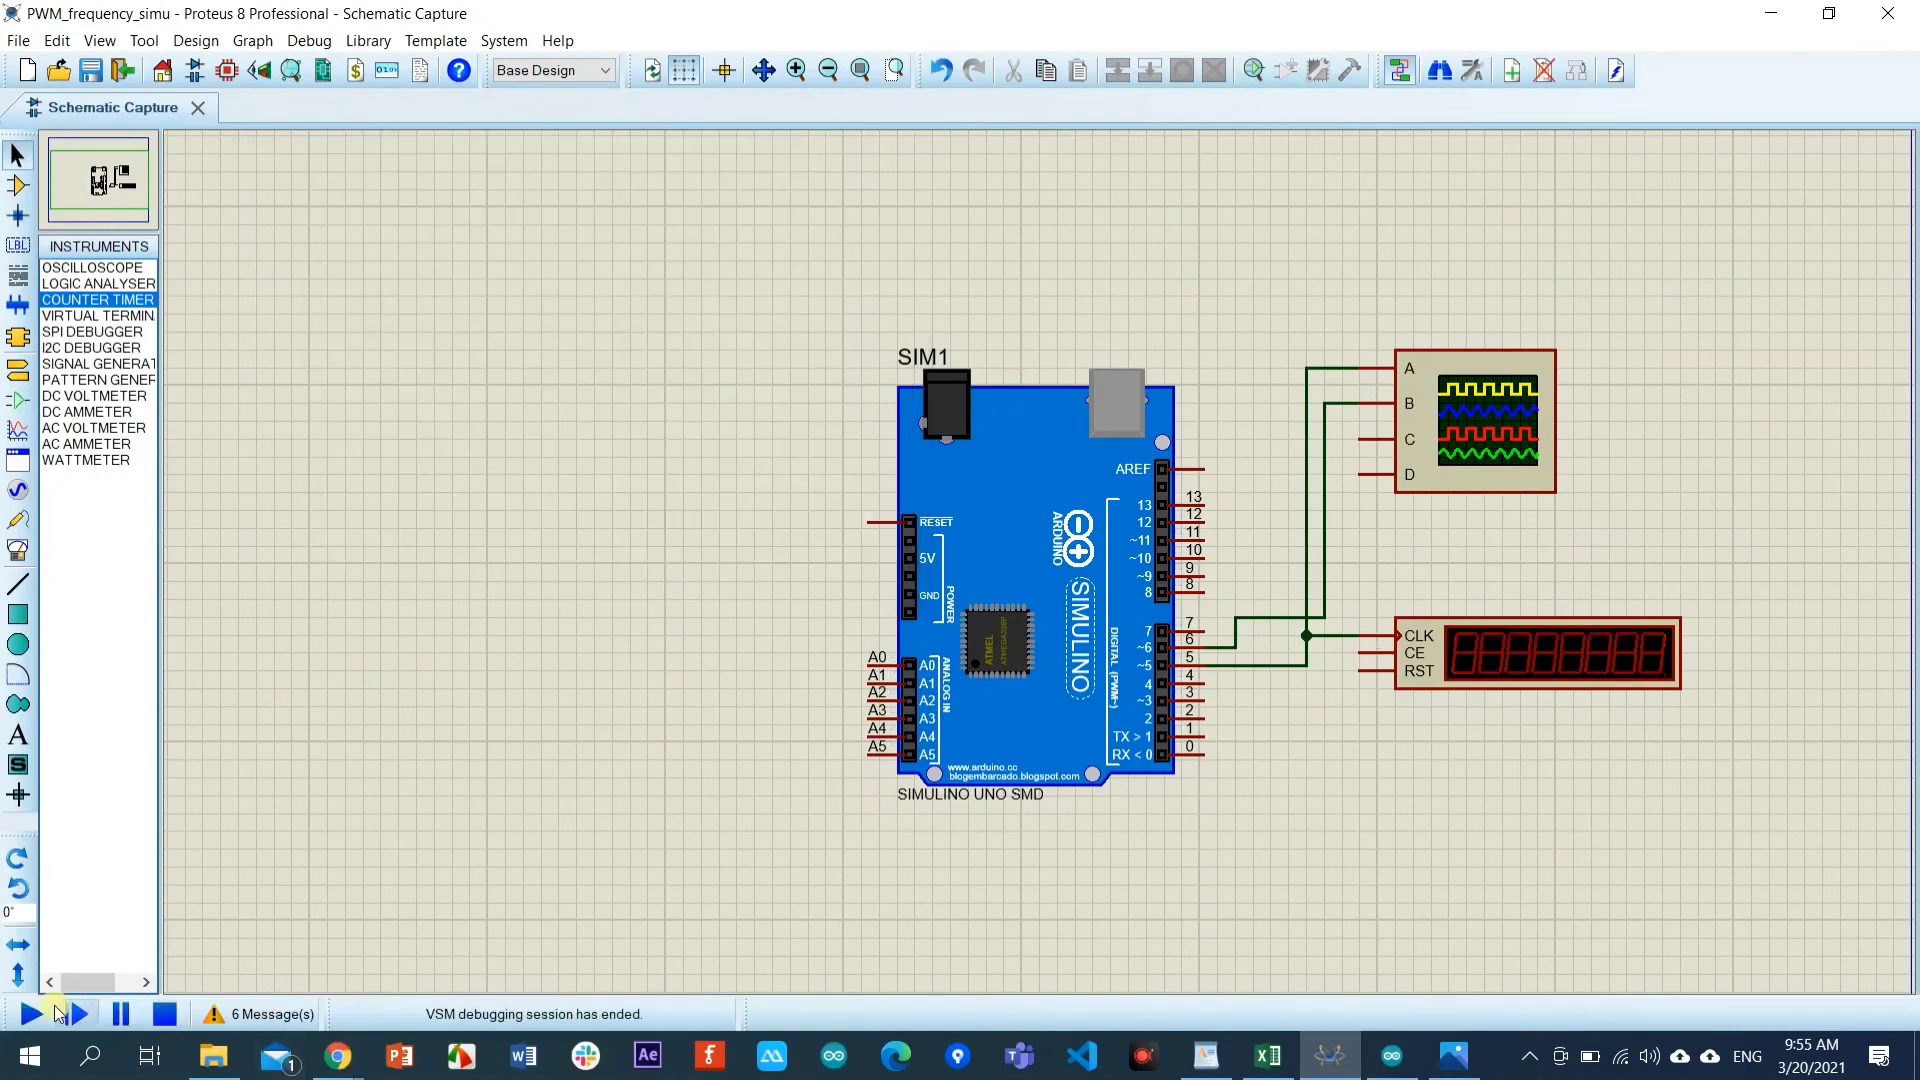
{"action": "left_click", "coordinate": [31, 1014]}
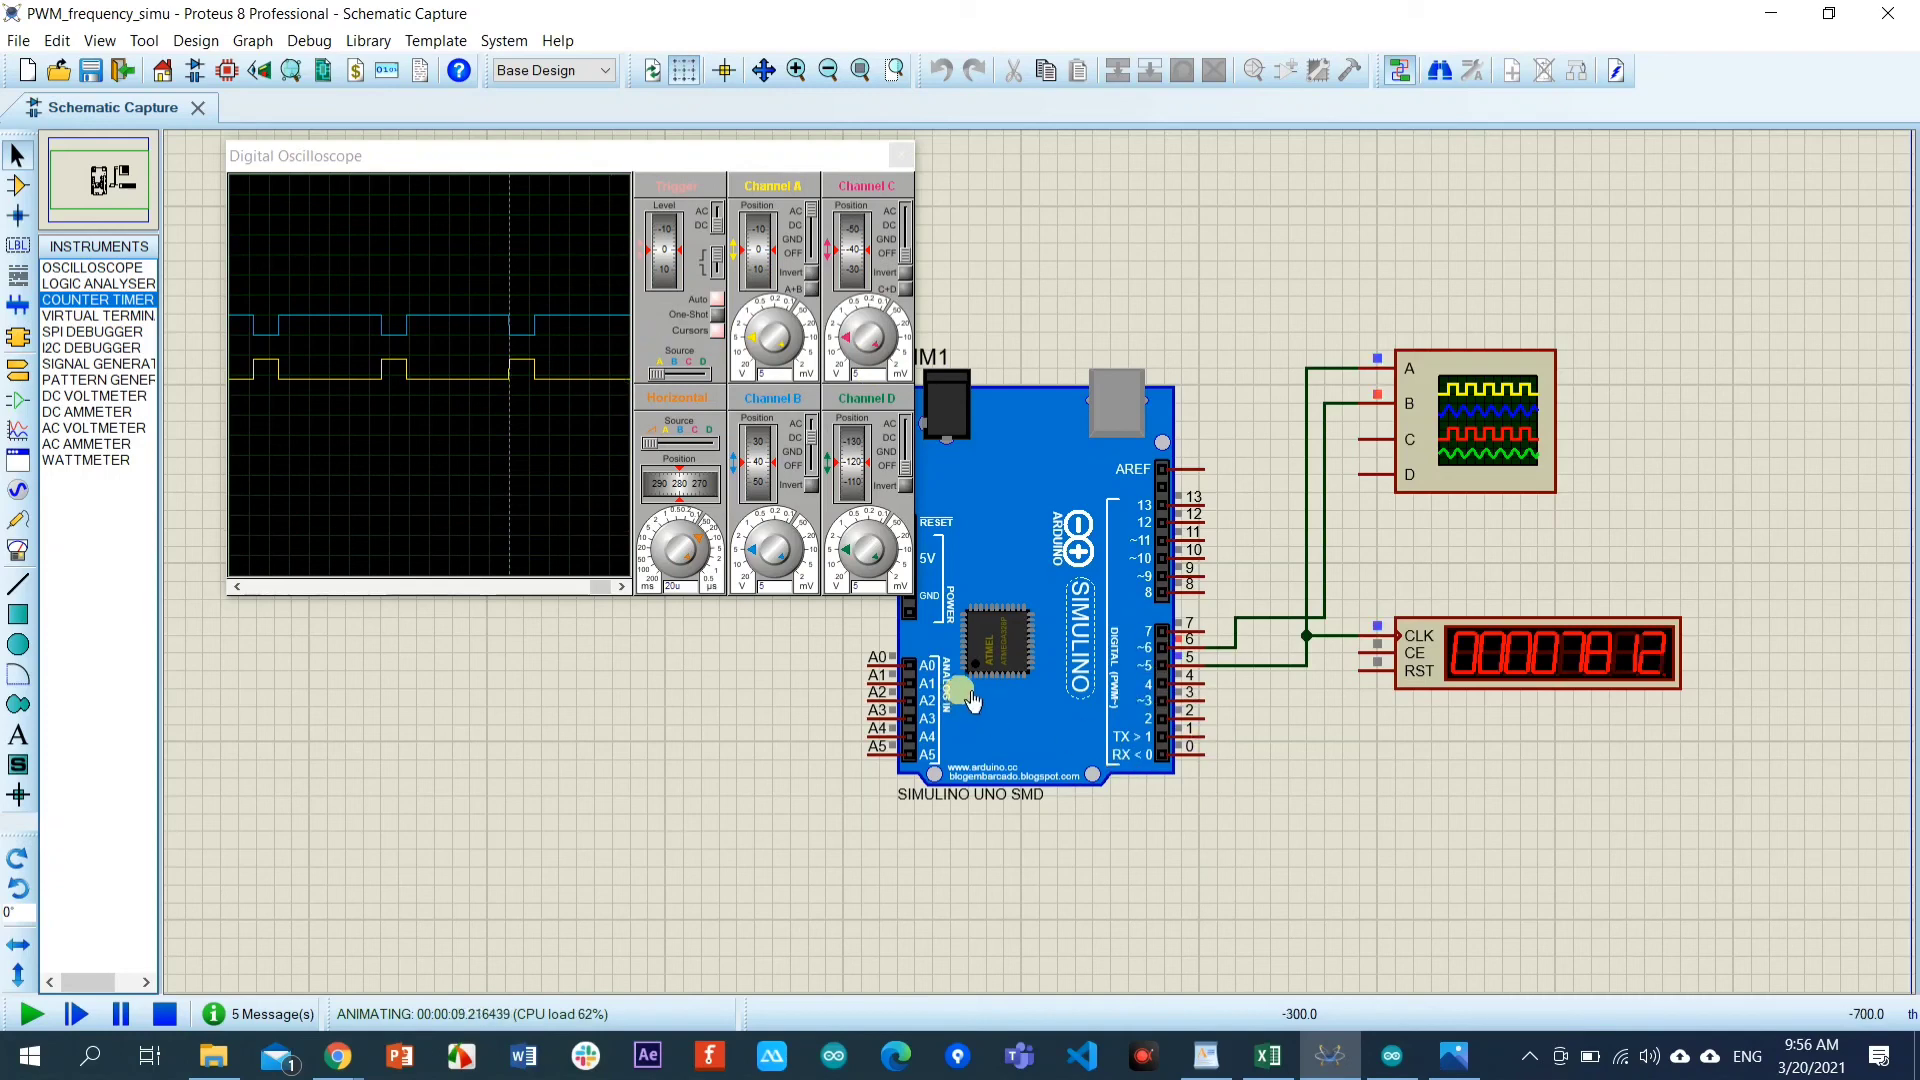
Return to Excel, look up the F_Clock / 64 bits in the prescaler table, and set the CS00 bit of TCCR0B to 1.
{"action": "left_click", "coordinate": [1268, 1055]}
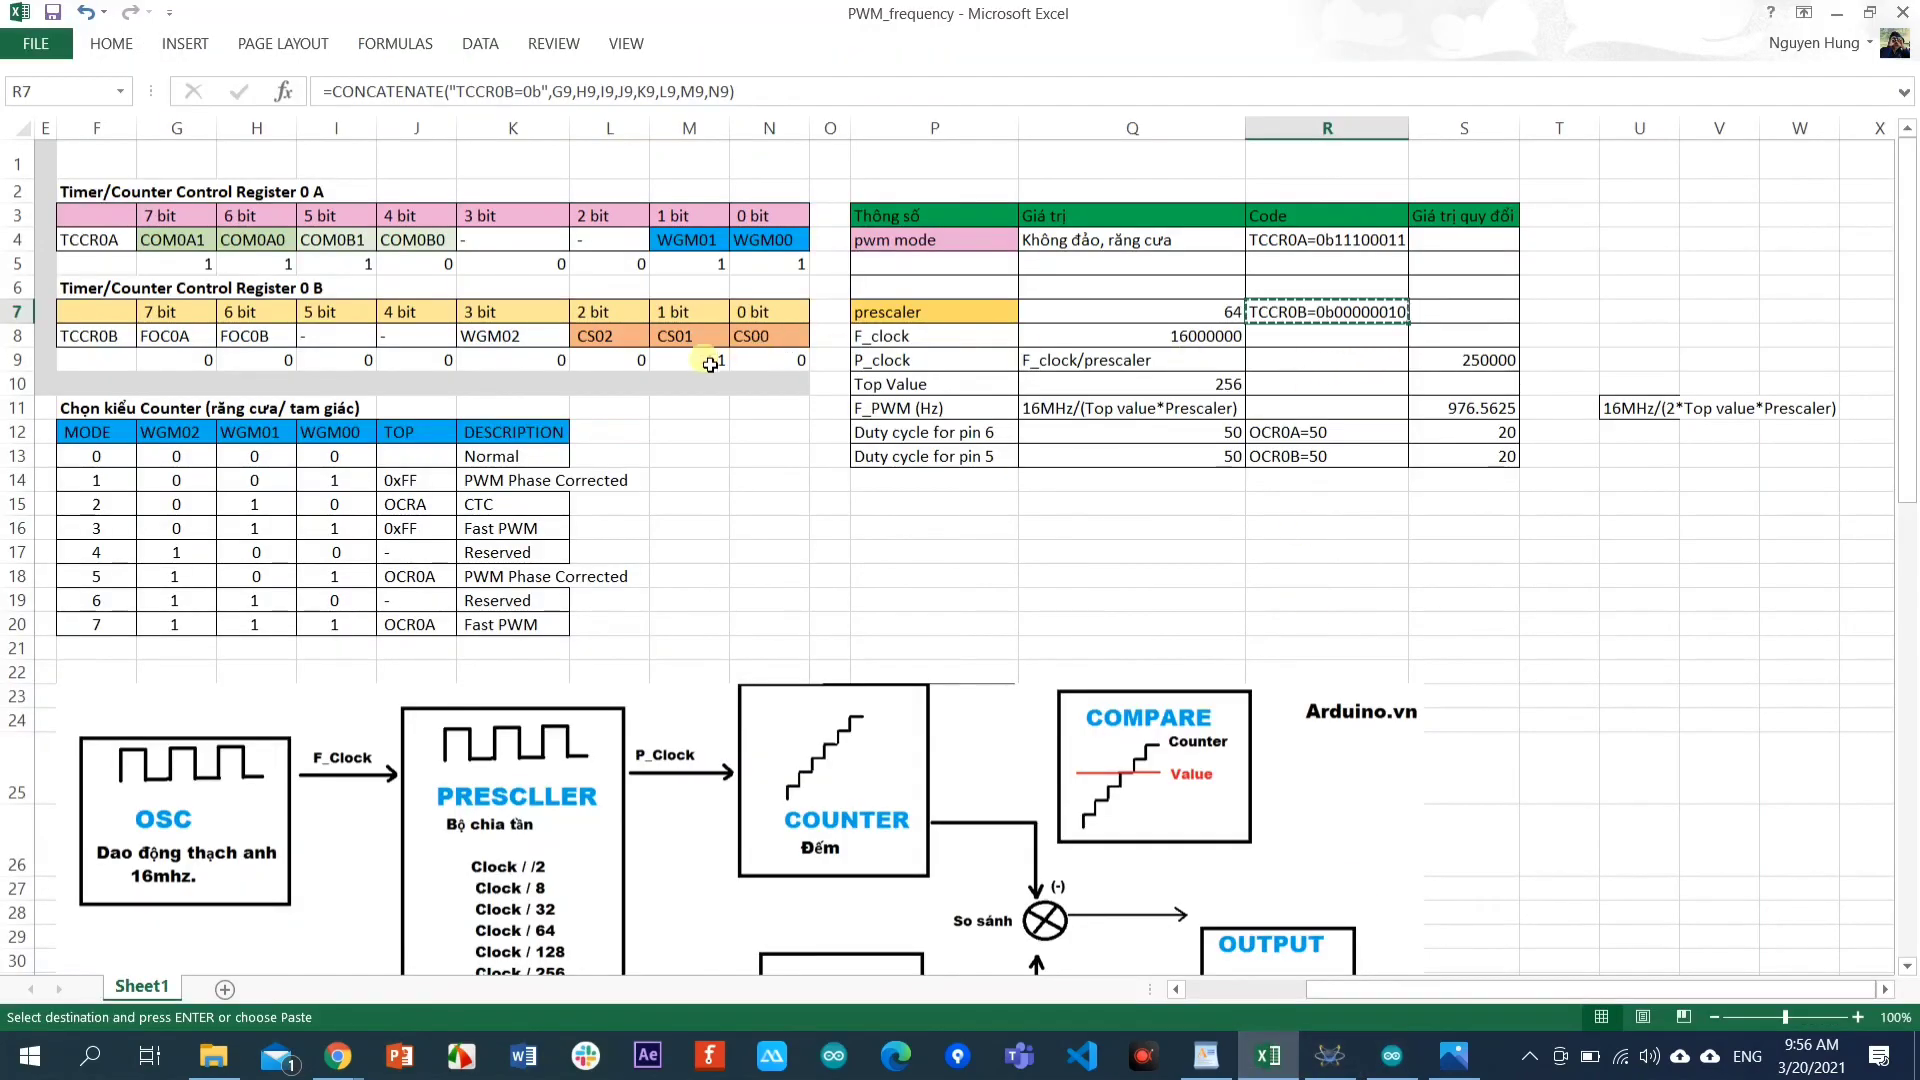
{"action": "left_click_drag", "start_coordinate": [1324, 988], "coordinate": [1205, 988]}
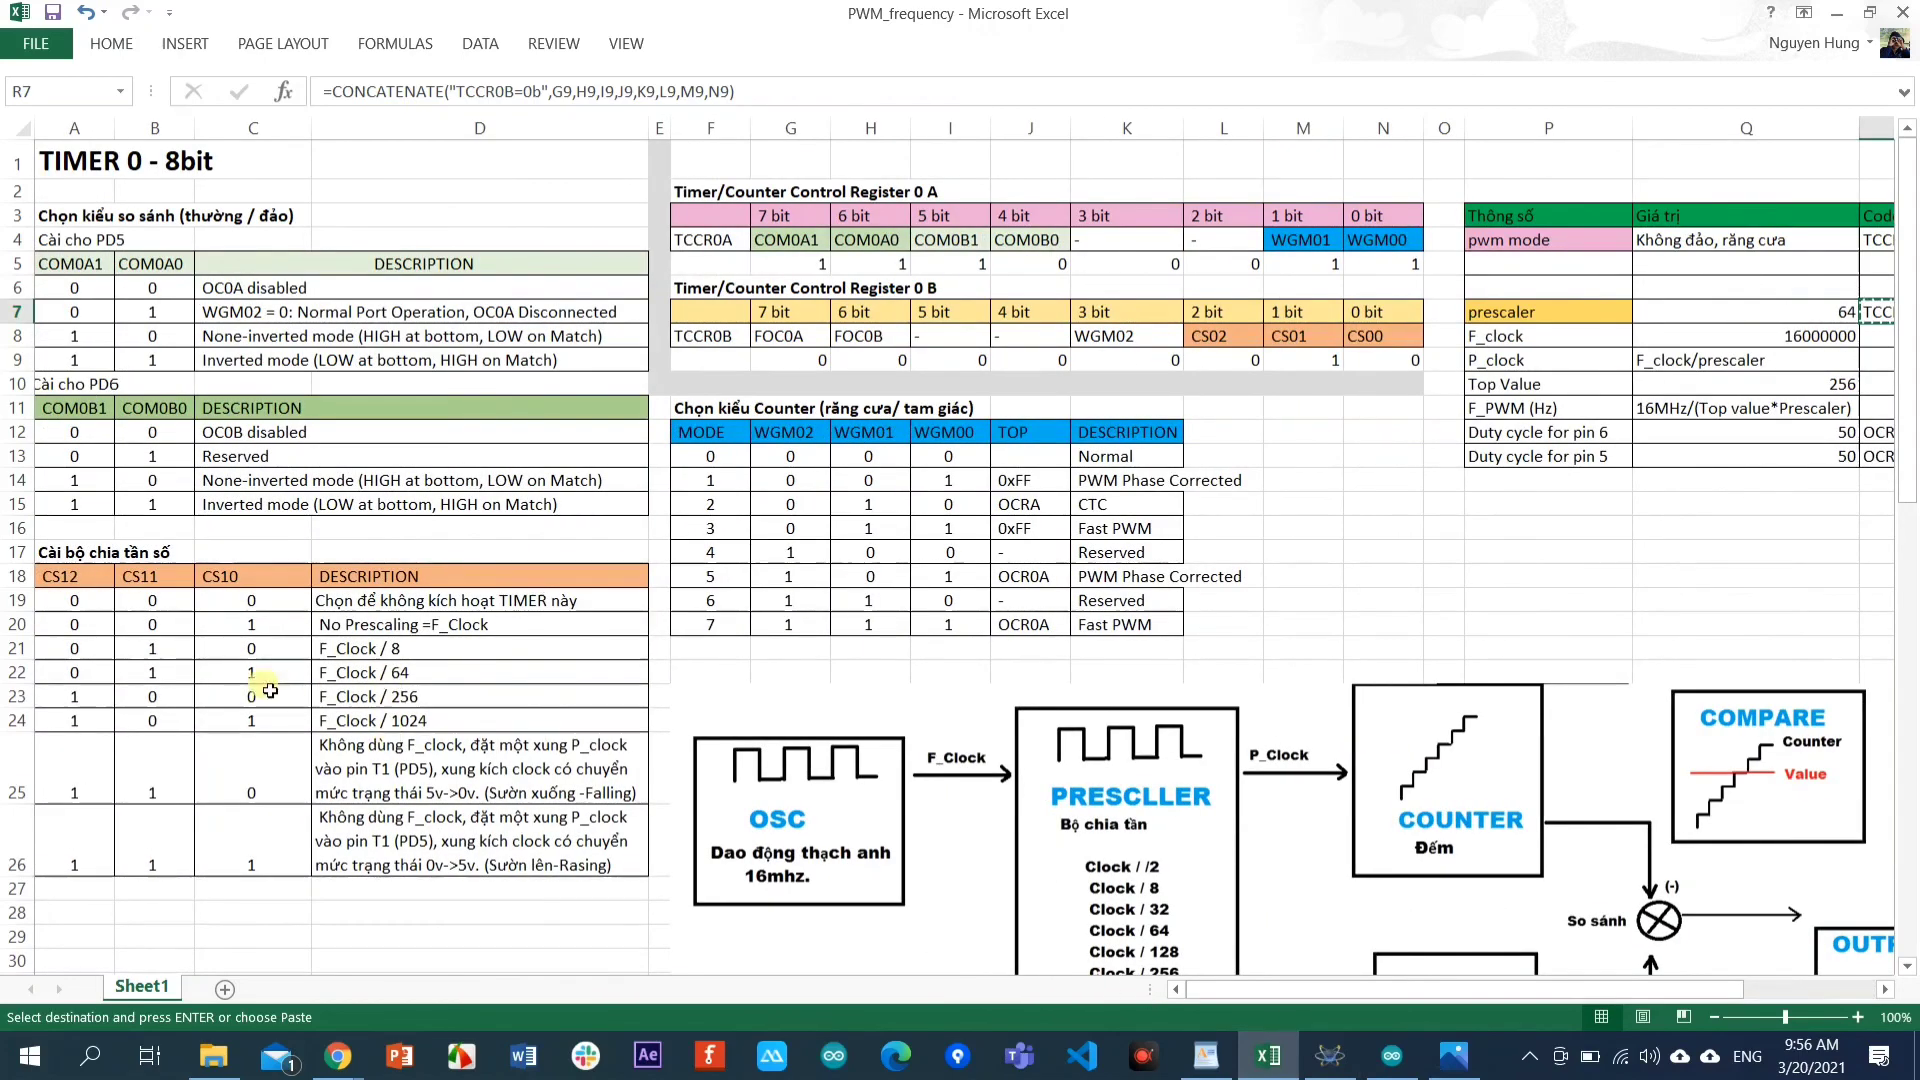
{"action": "left_click_drag", "start_coordinate": [1224, 988], "coordinate": [1358, 988]}
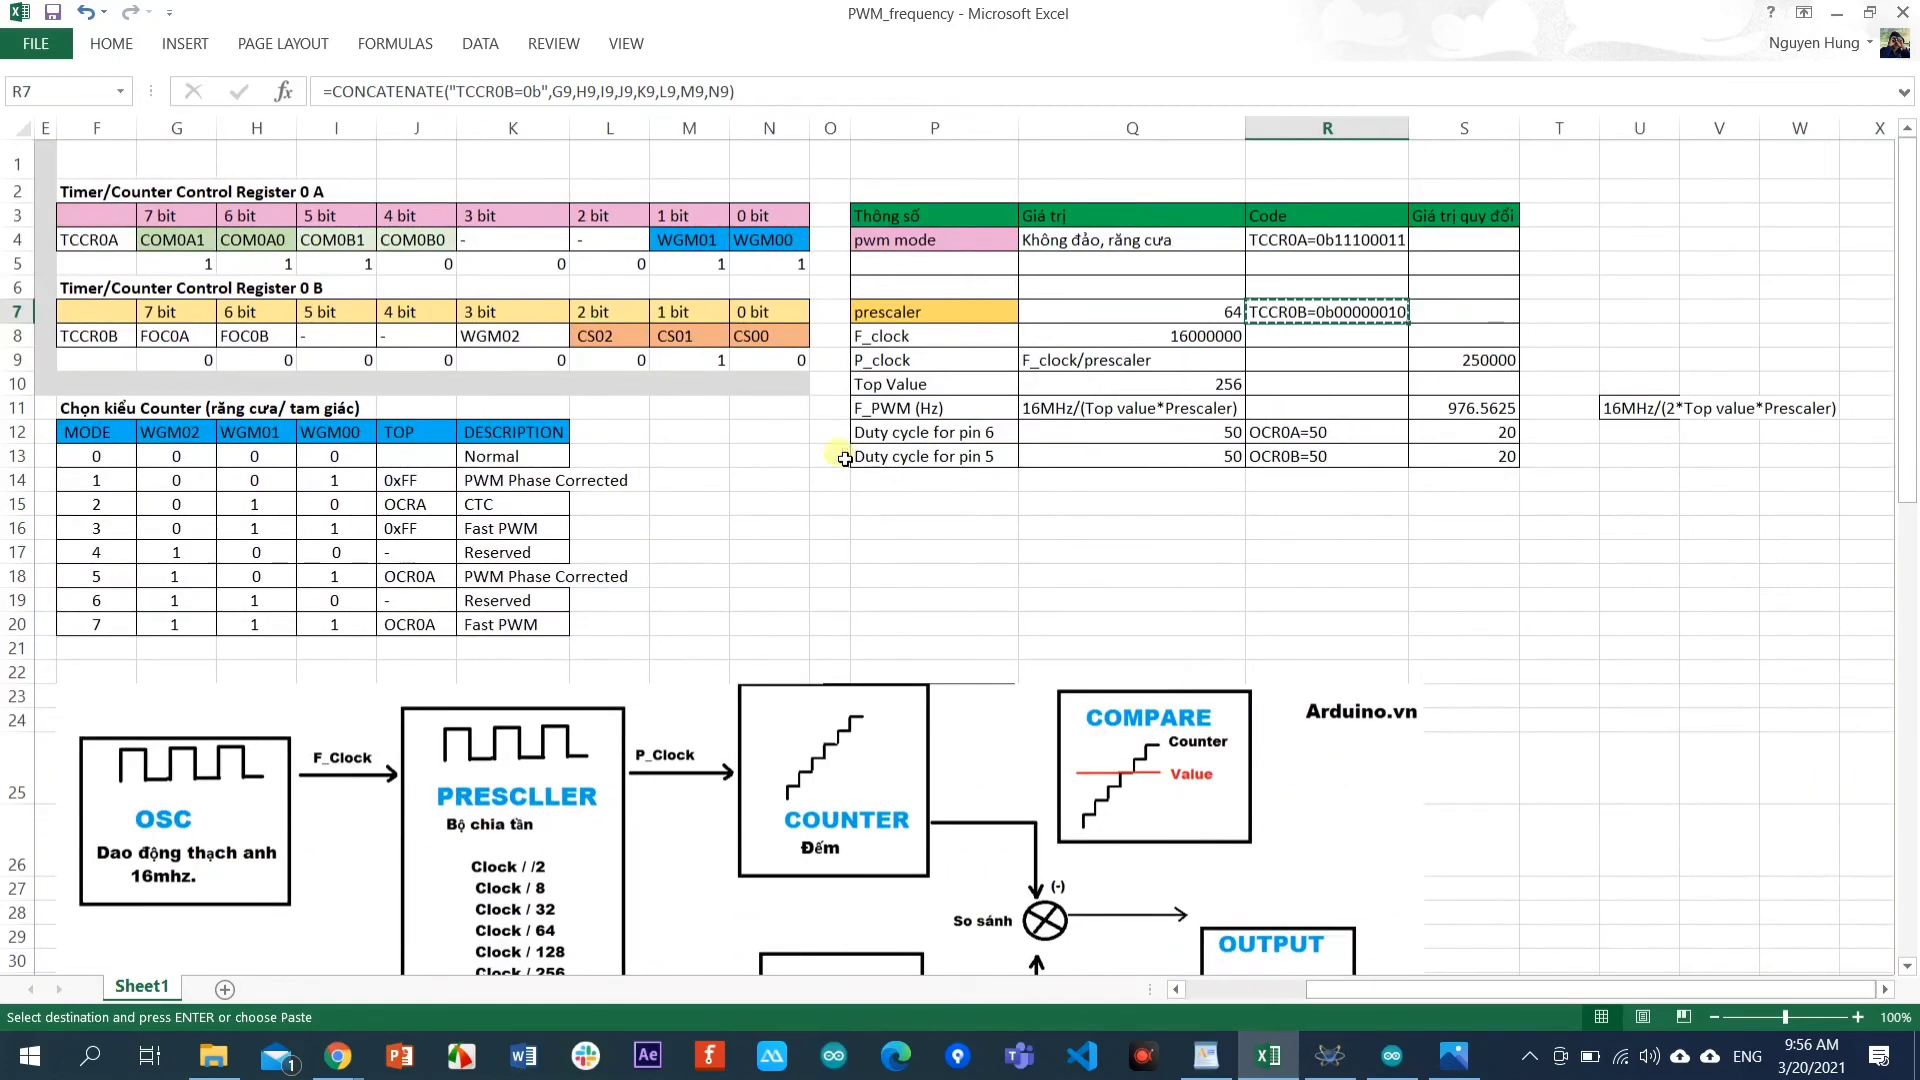
{"action": "left_click", "coordinate": [776, 362]}
{"action": "type", "text": "1"}
{"action": "key", "text": "Return"}
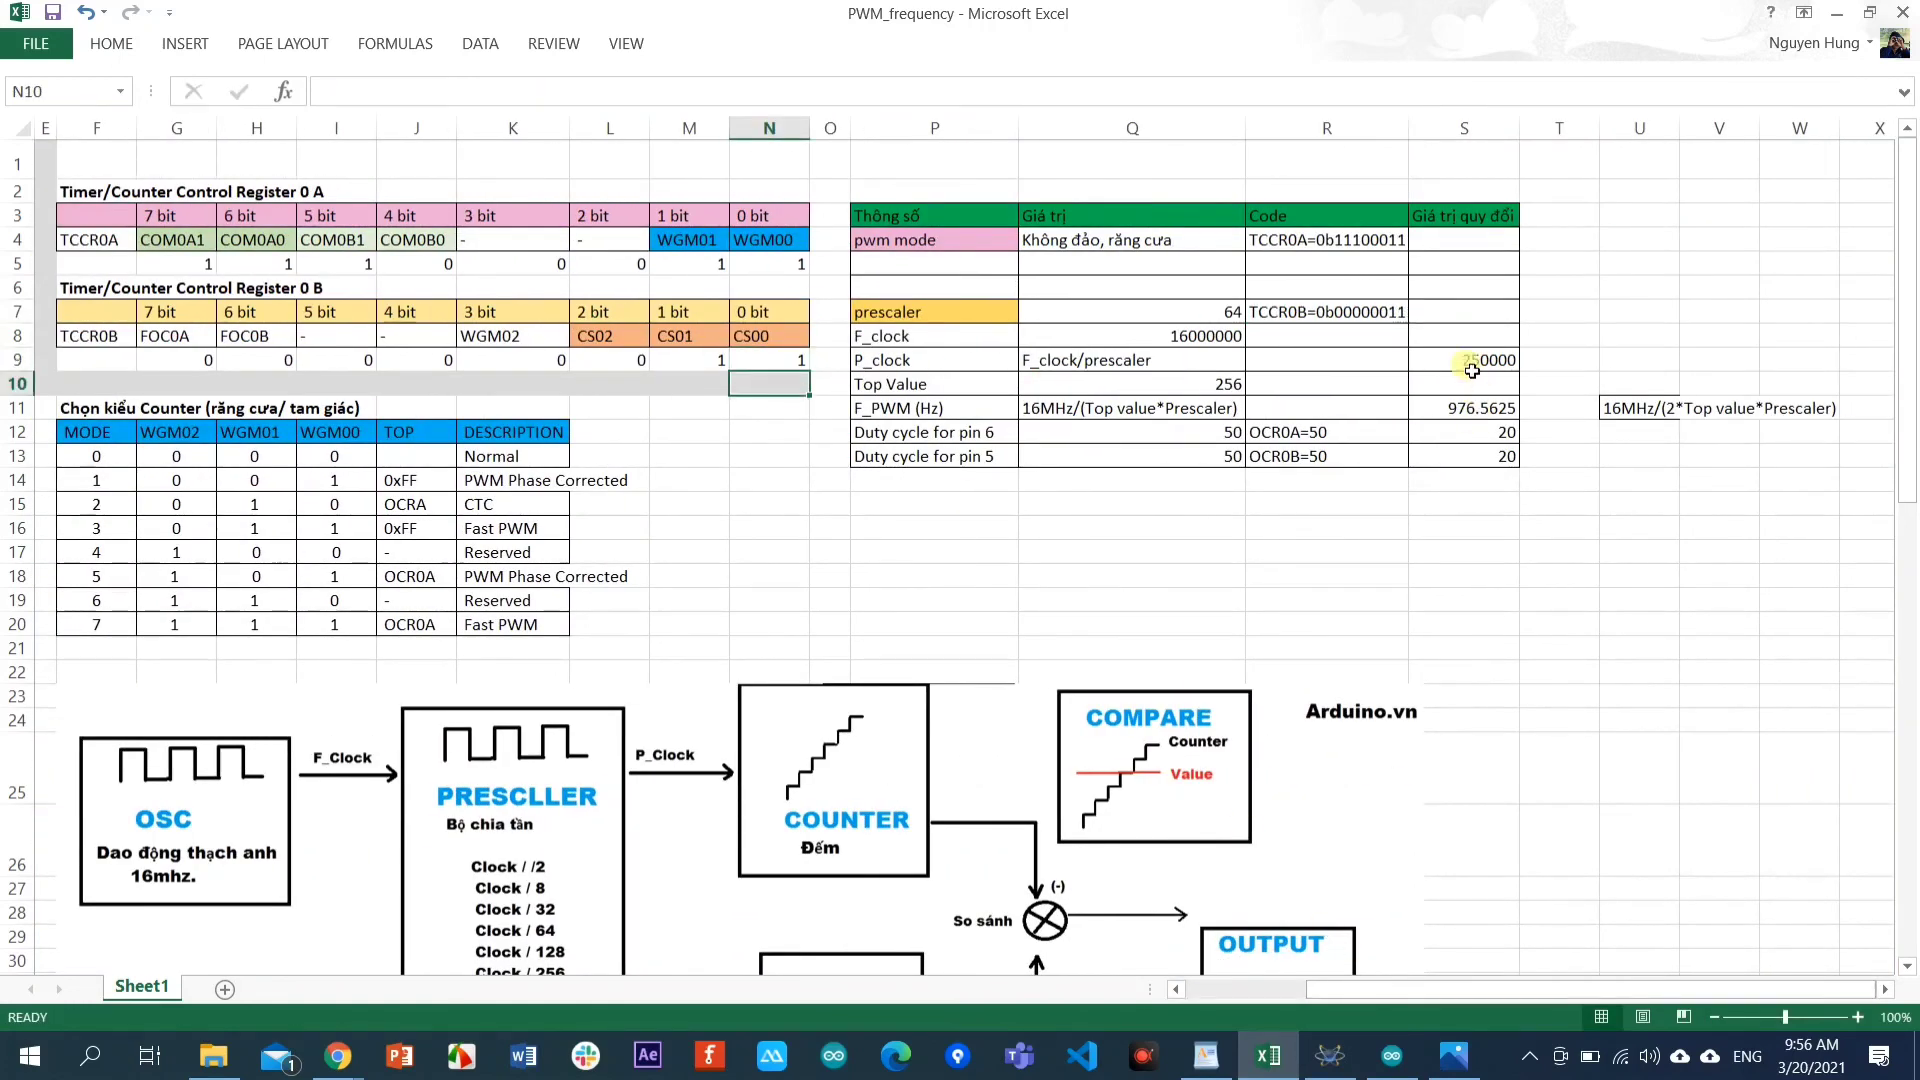
Update line 16 of the Arduino sketch to TCCR0B=0b00000011 from the Excel code cell, with the comment "prescaler 64".
{"action": "left_click", "coordinate": [1333, 322]}
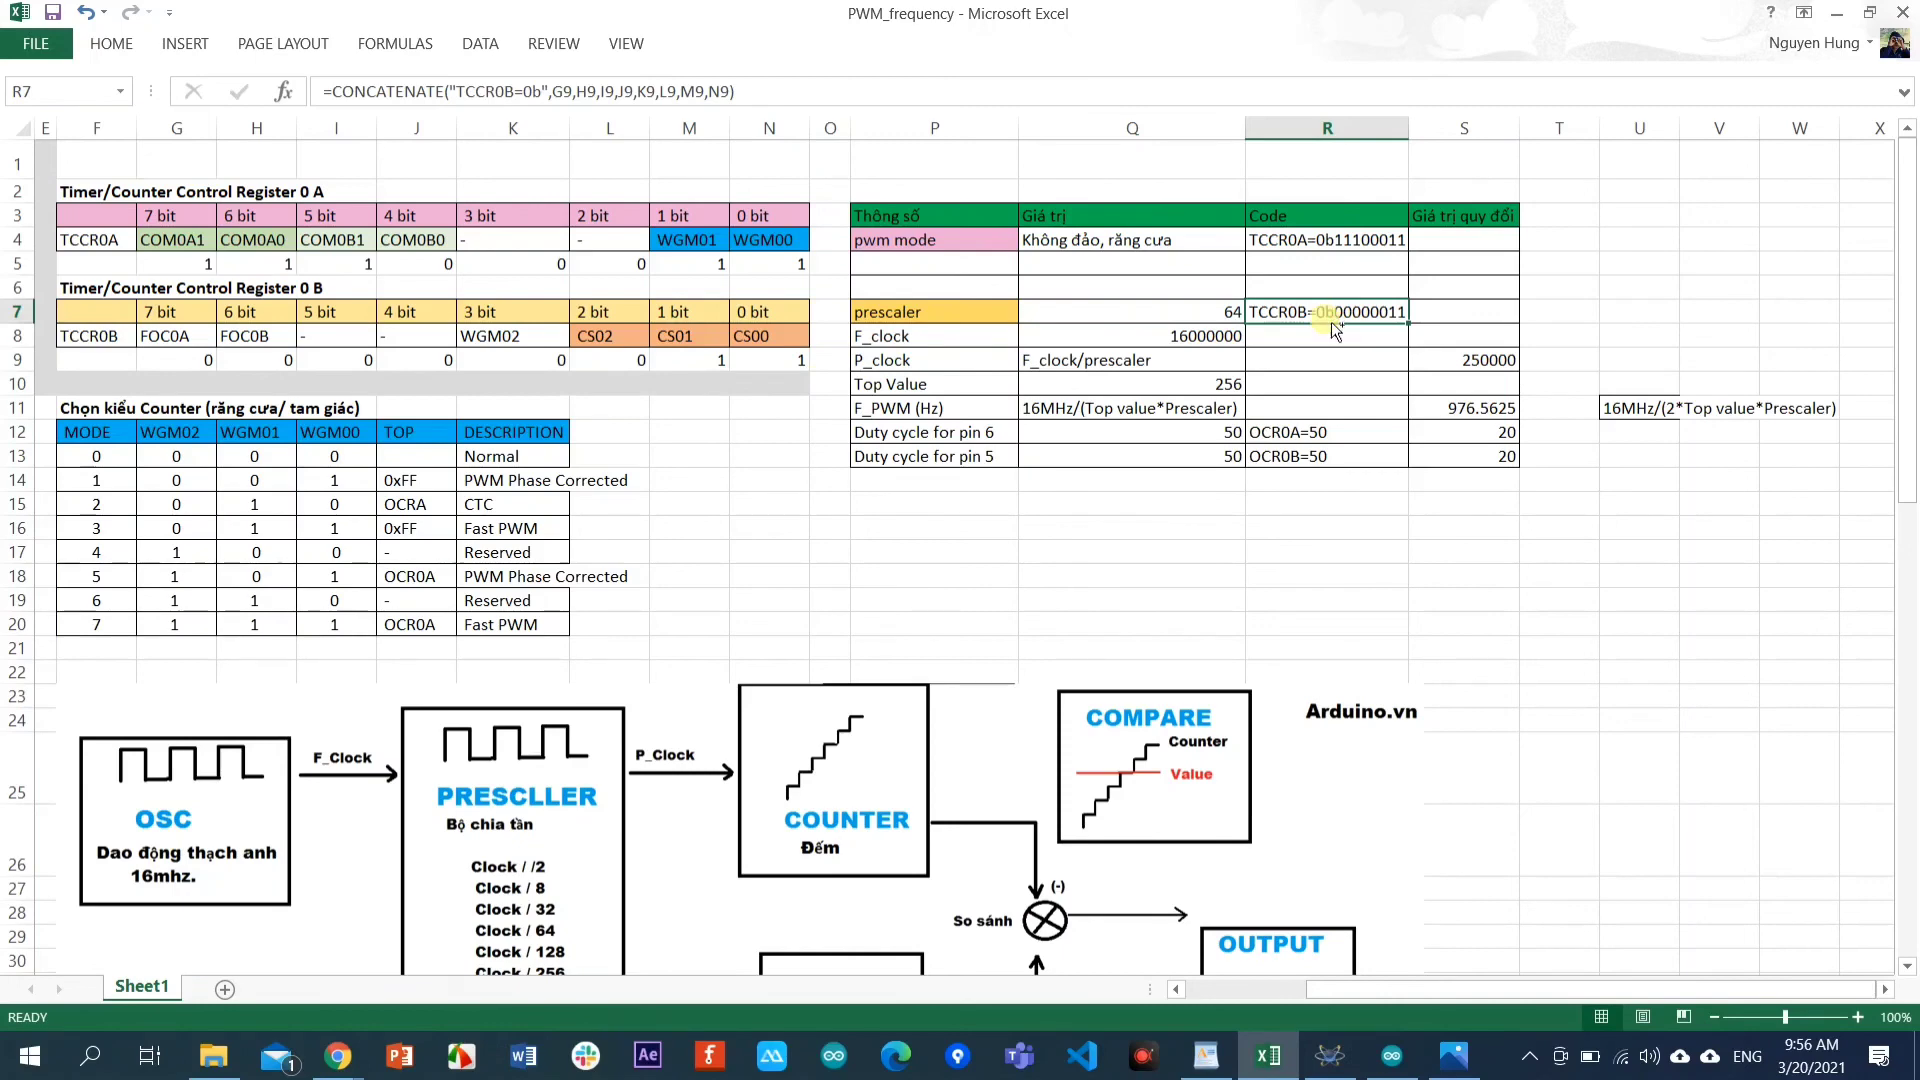
{"action": "key", "text": "ctrl+c"}
{"action": "left_click", "coordinate": [1392, 1055]}
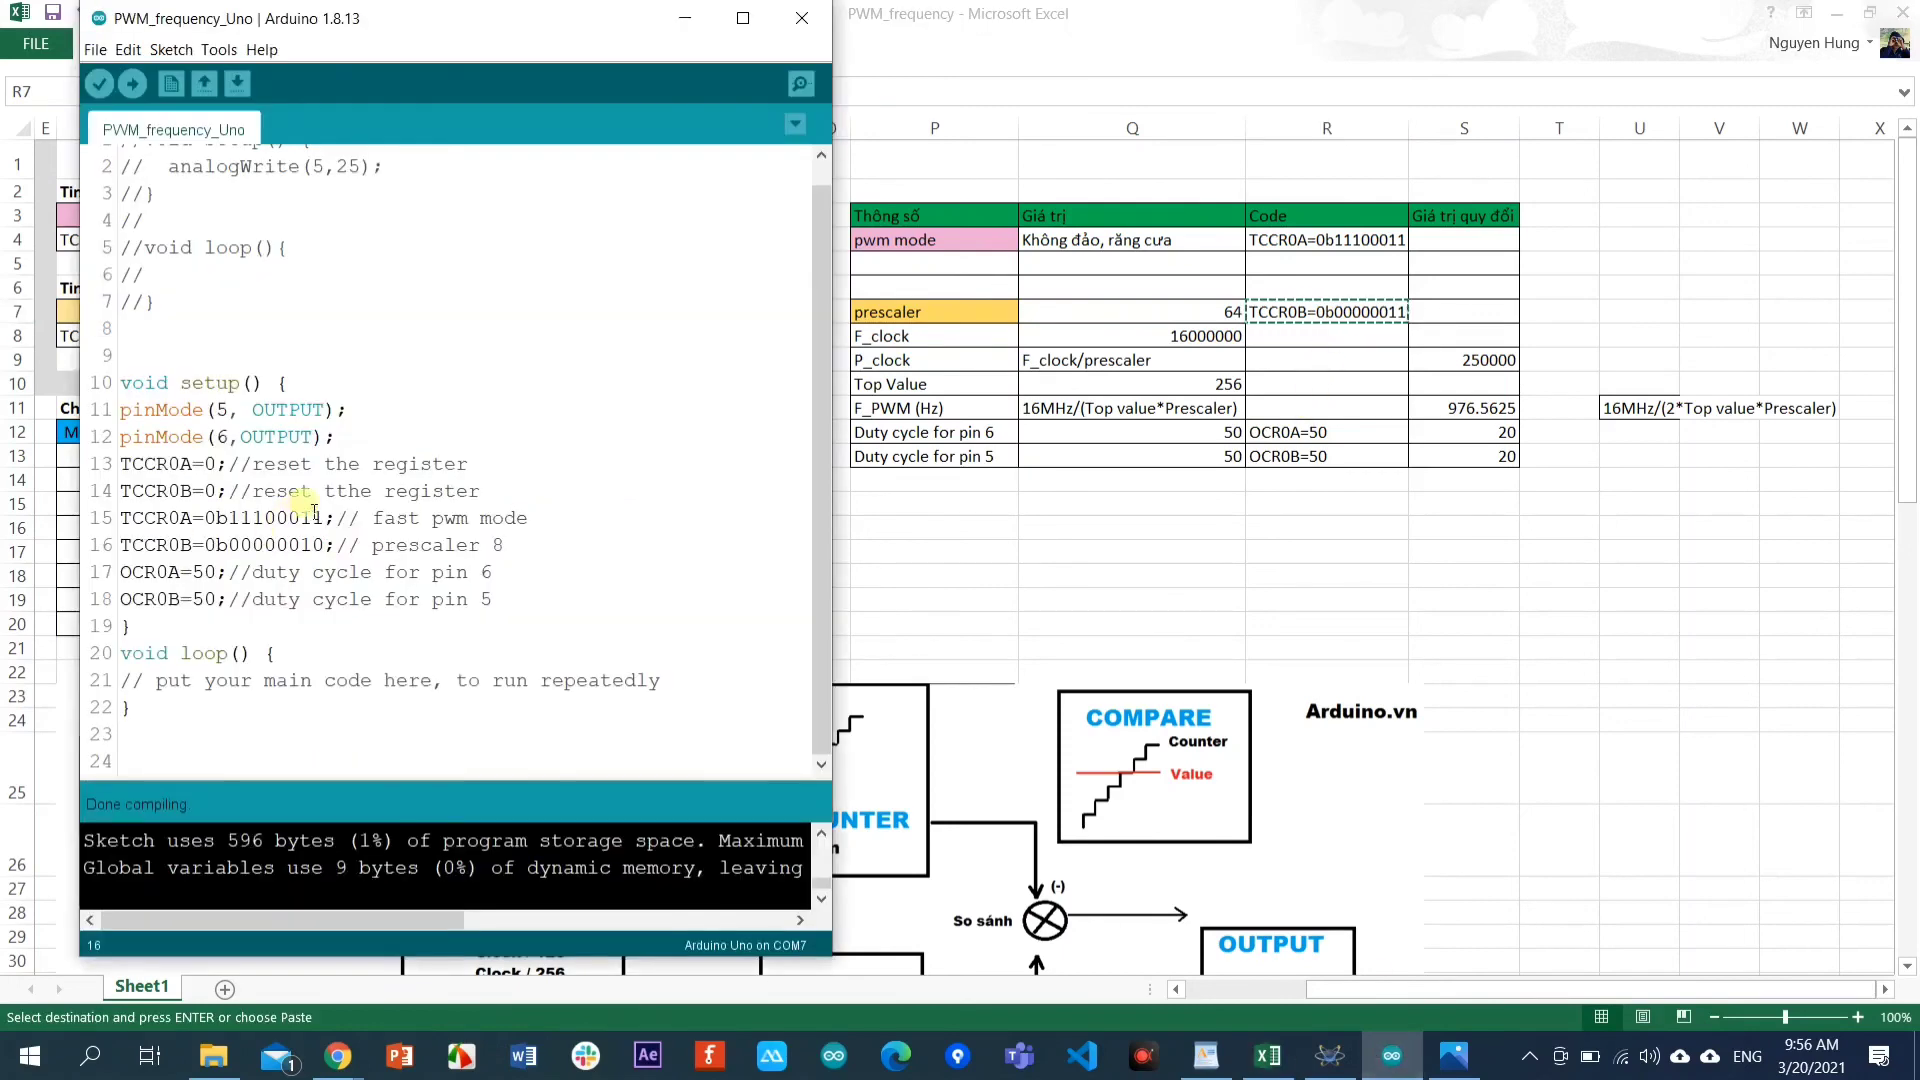
{"action": "key", "text": "BackSpace"}
{"action": "type", "text": "1"}
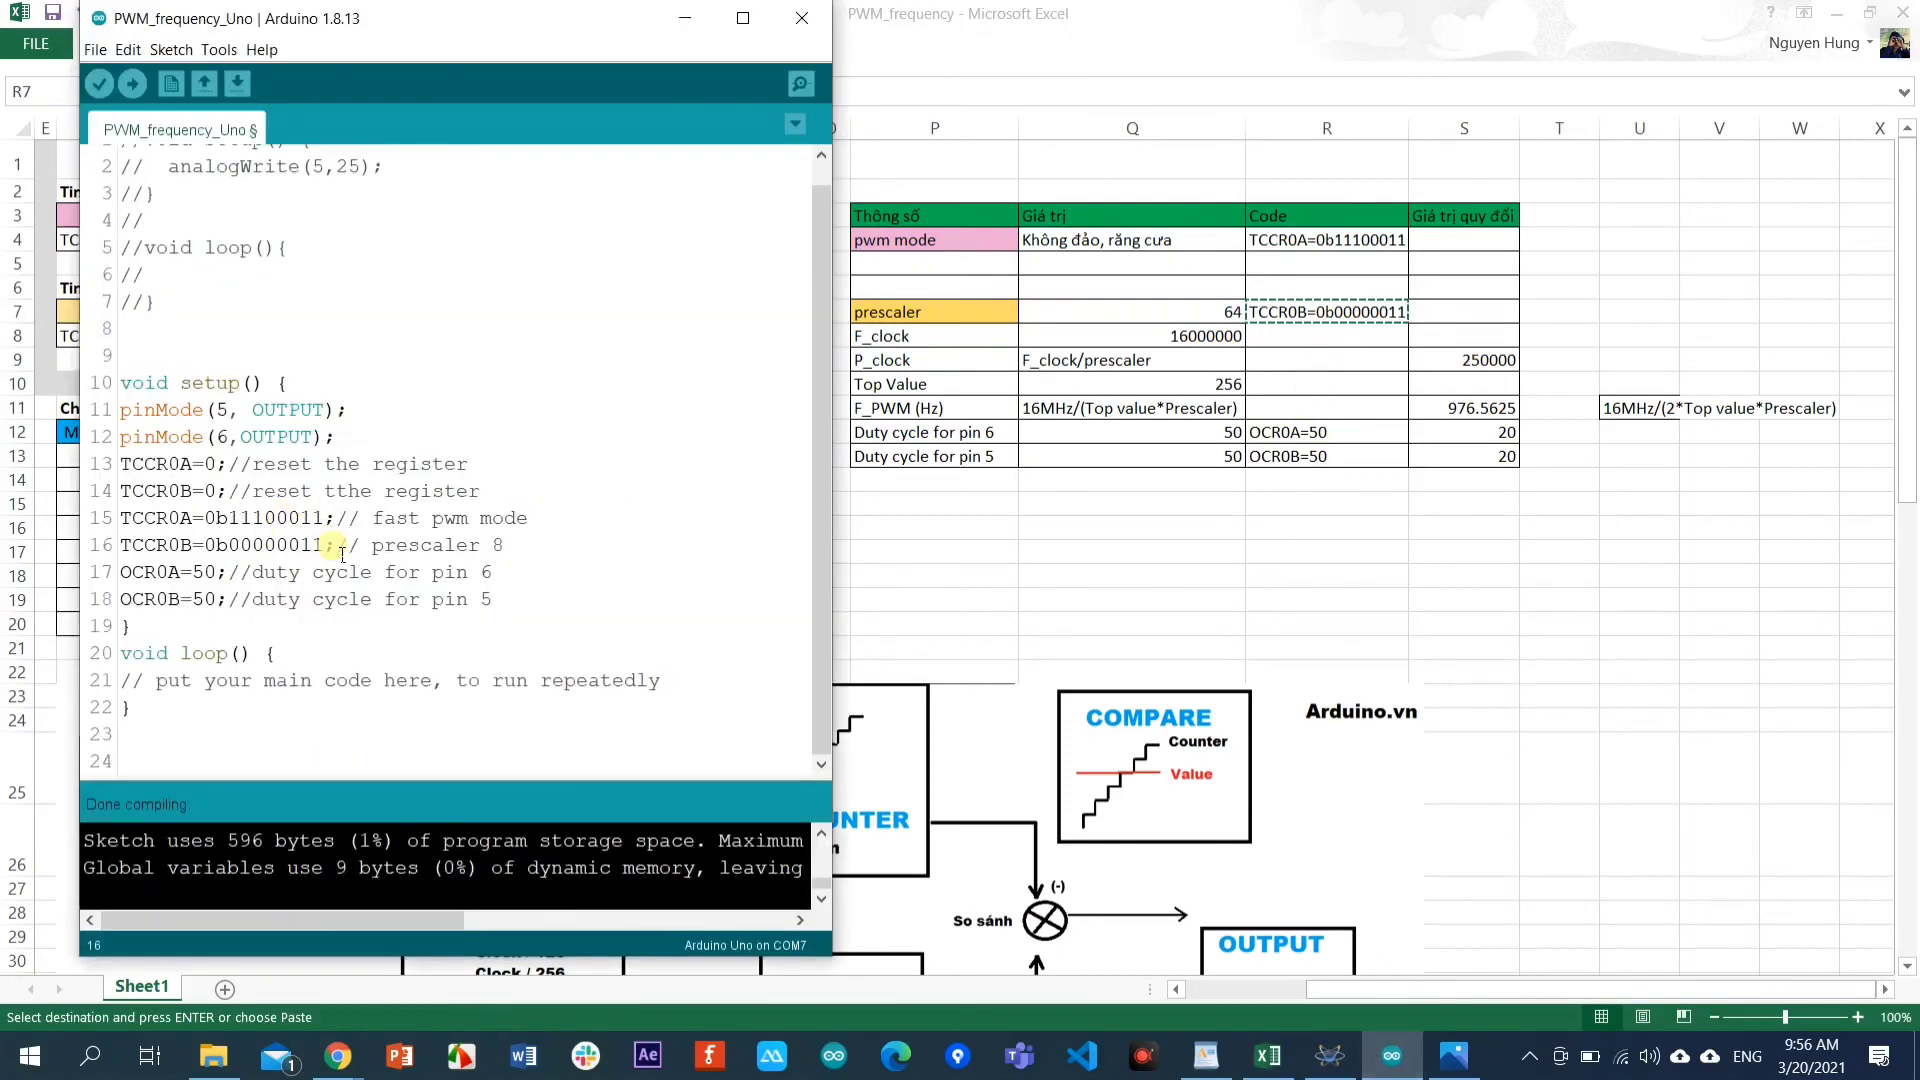
{"action": "left_click_drag", "start_coordinate": [523, 570], "coordinate": [524, 540]}
{"action": "left_click", "coordinate": [531, 545]}
{"action": "type", "text": "64"}
Save the updated sketch and export its compiled binary, then switch to the Proteus simulation.
{"action": "key", "text": "ctrl+s"}
{"action": "left_click", "coordinate": [171, 49]}
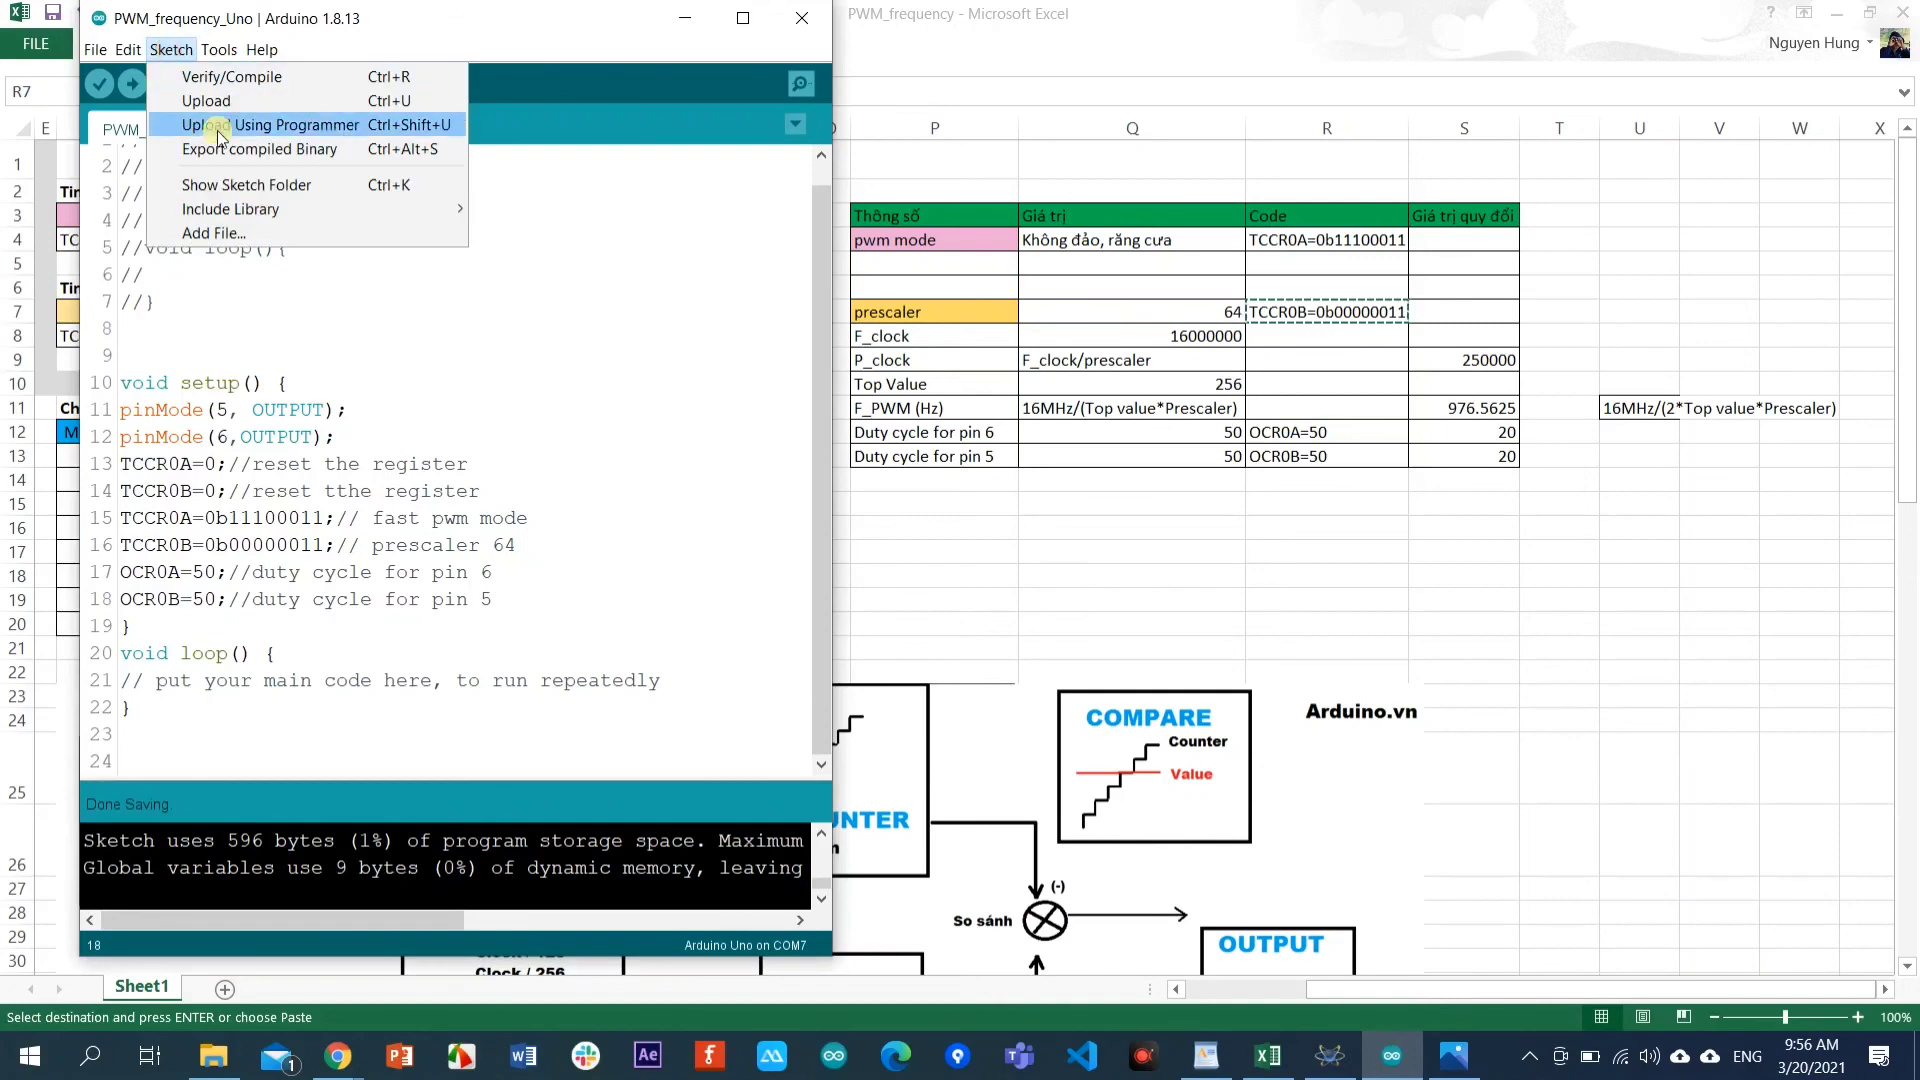
{"action": "left_click", "coordinate": [228, 152]}
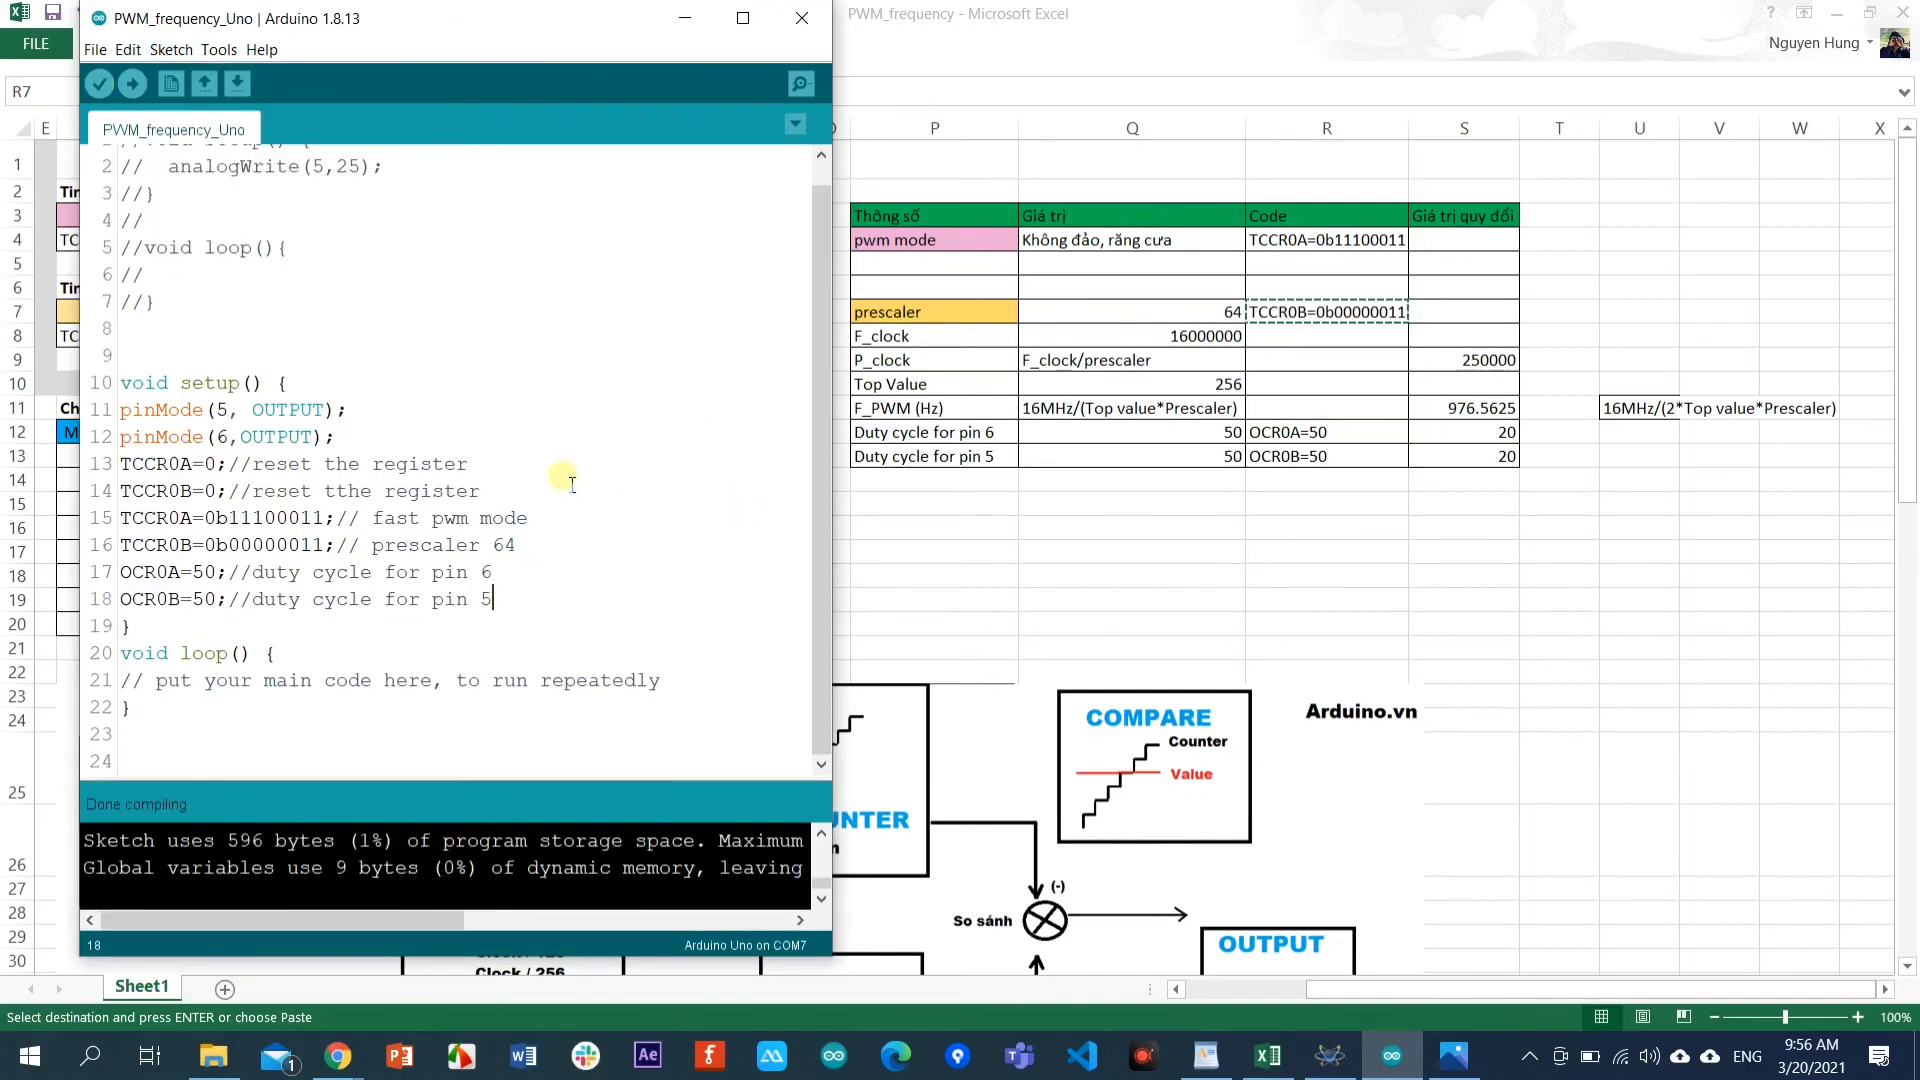
{"action": "left_click", "coordinate": [1330, 1055]}
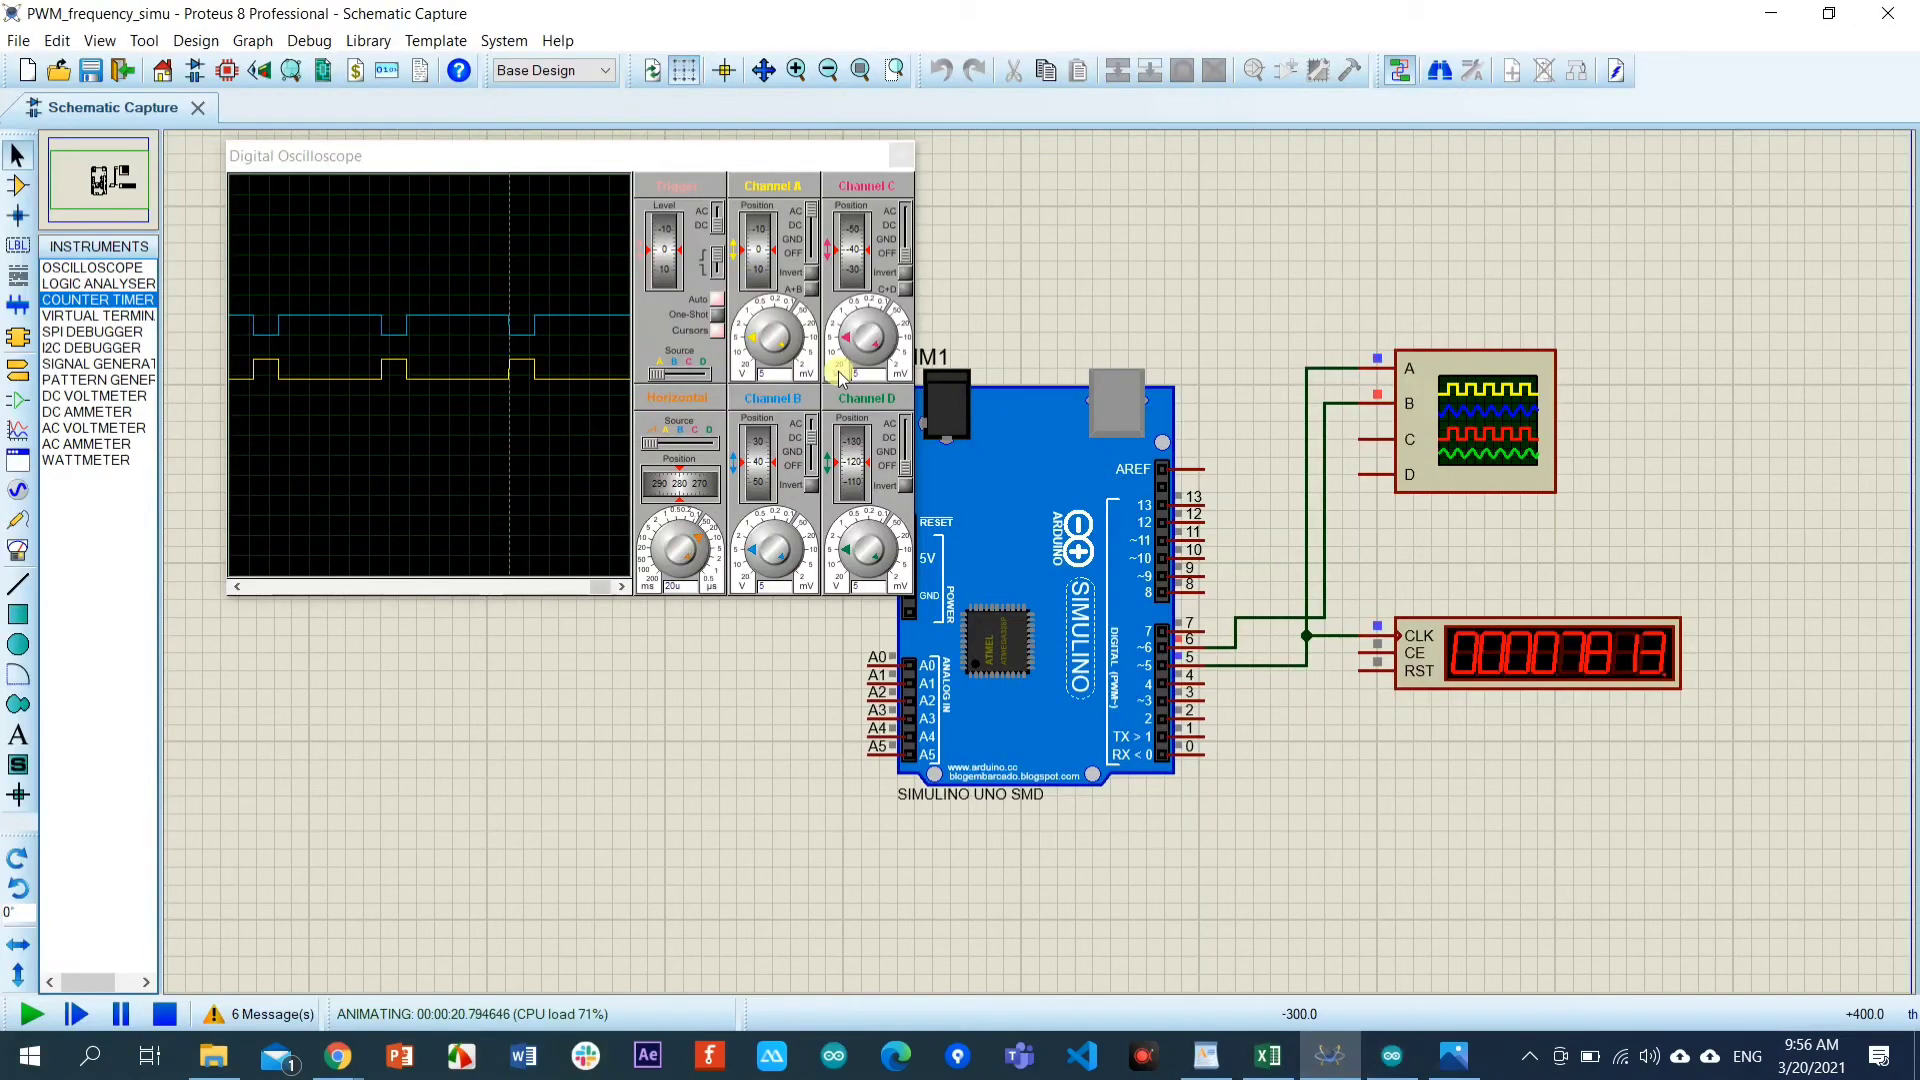
Restart the simulation and adjust the oscilloscope's time base to 0.2 ms to examine both PWM waveforms.
{"action": "left_click", "coordinate": [164, 1014]}
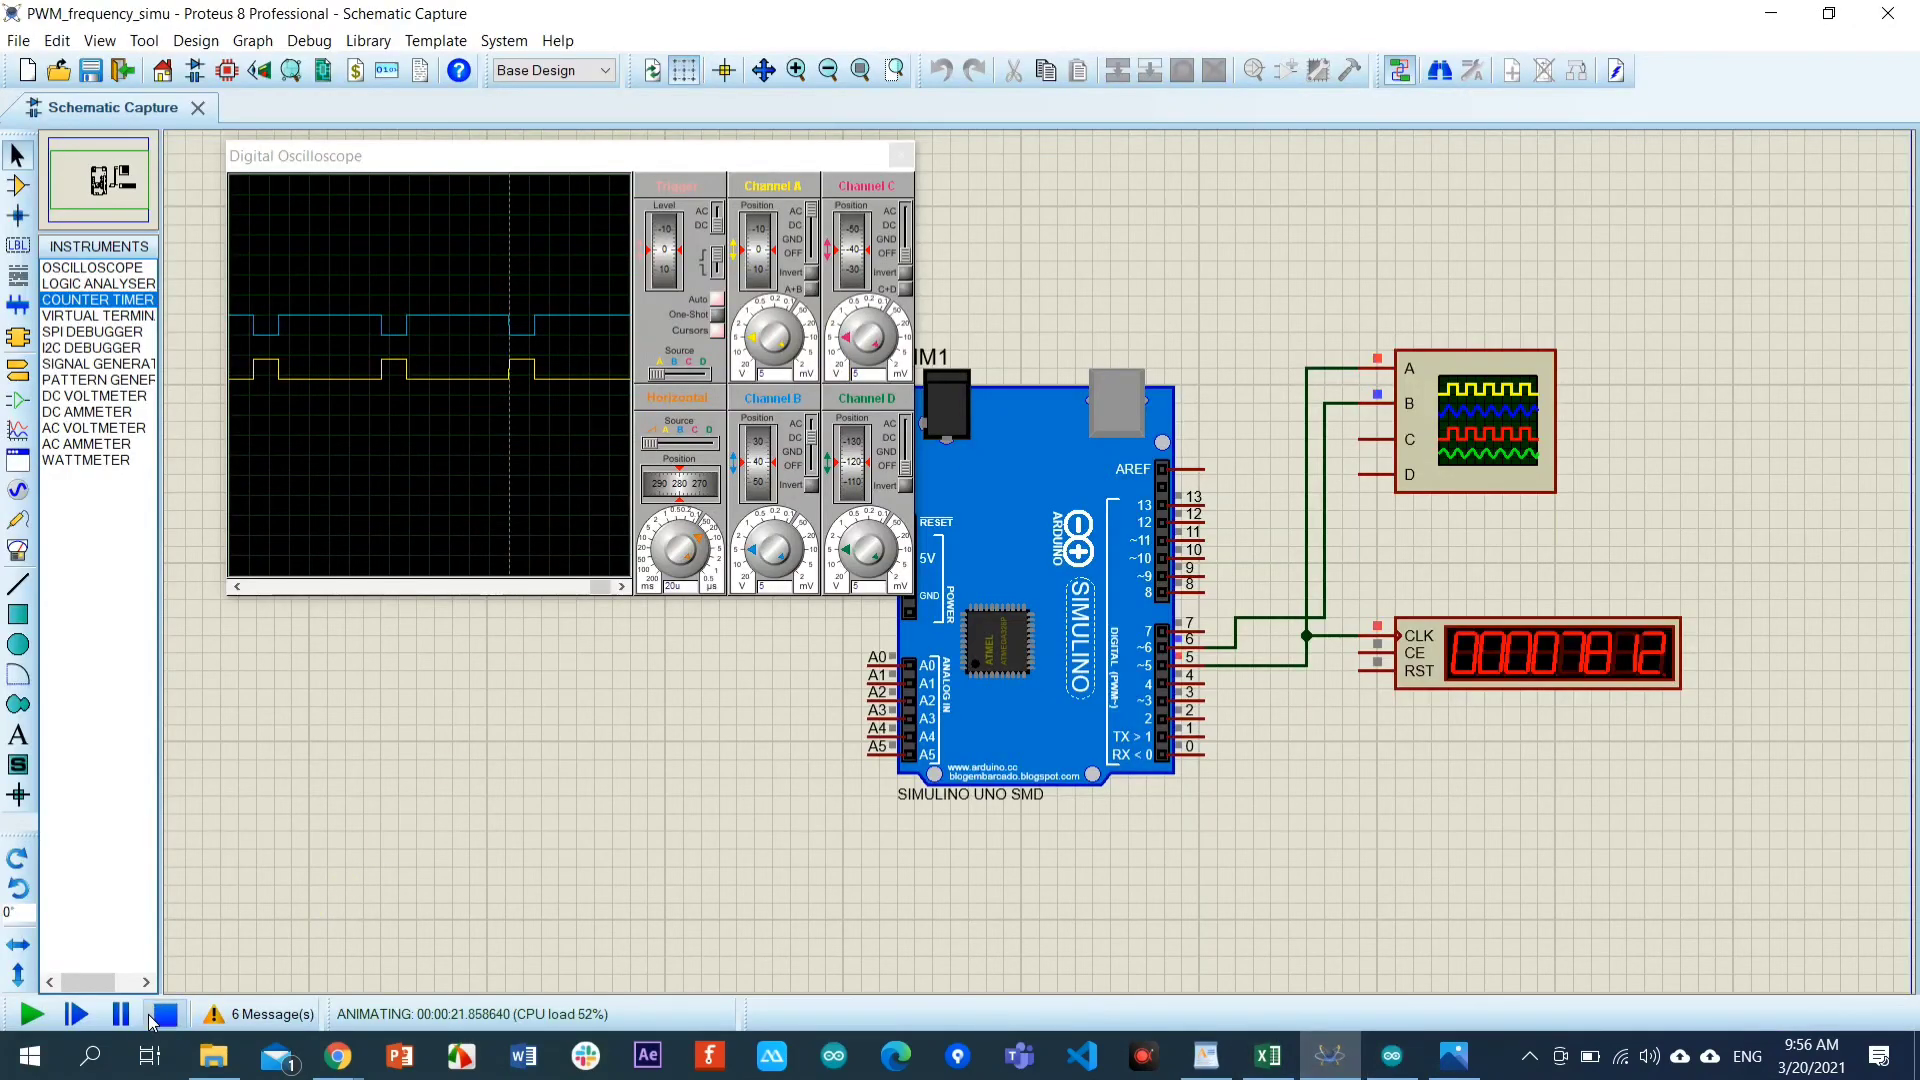
{"action": "left_click", "coordinate": [32, 1014]}
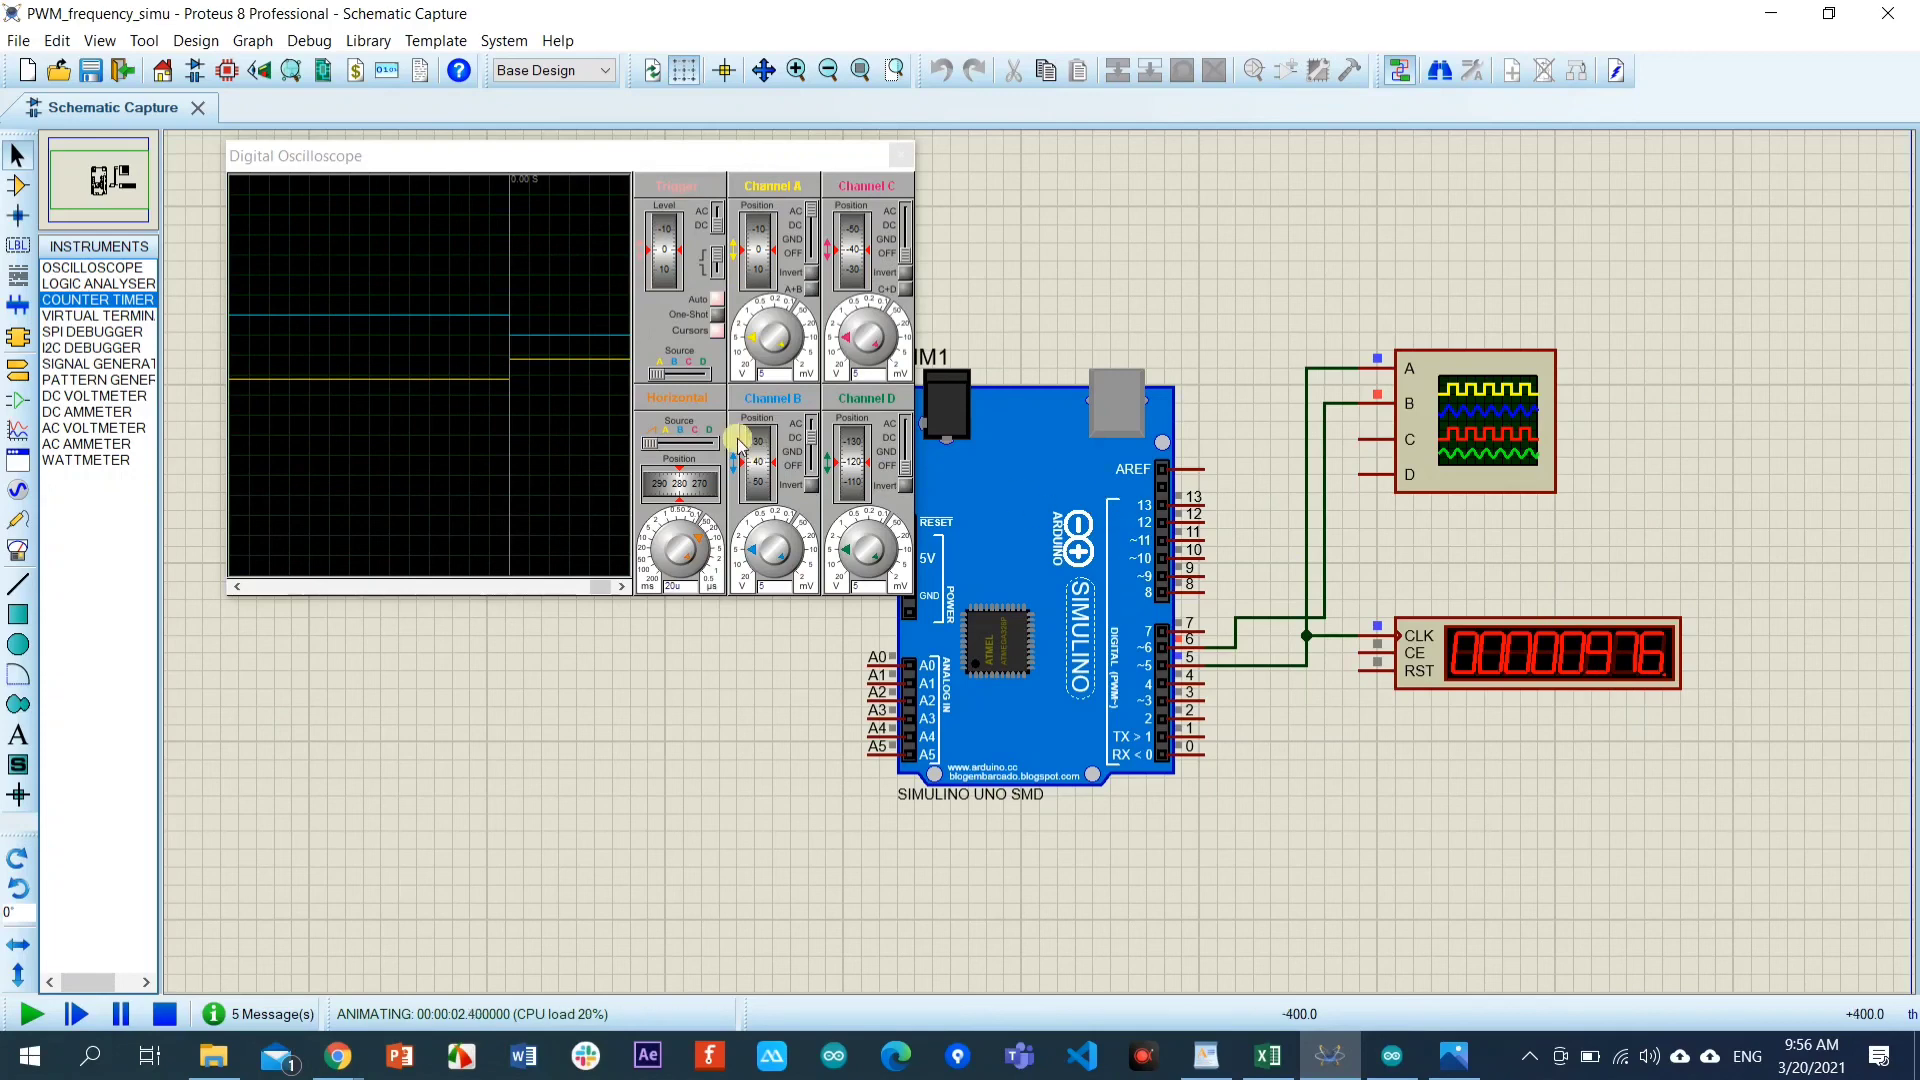
{"action": "left_click_drag", "start_coordinate": [700, 543], "coordinate": [680, 520]}
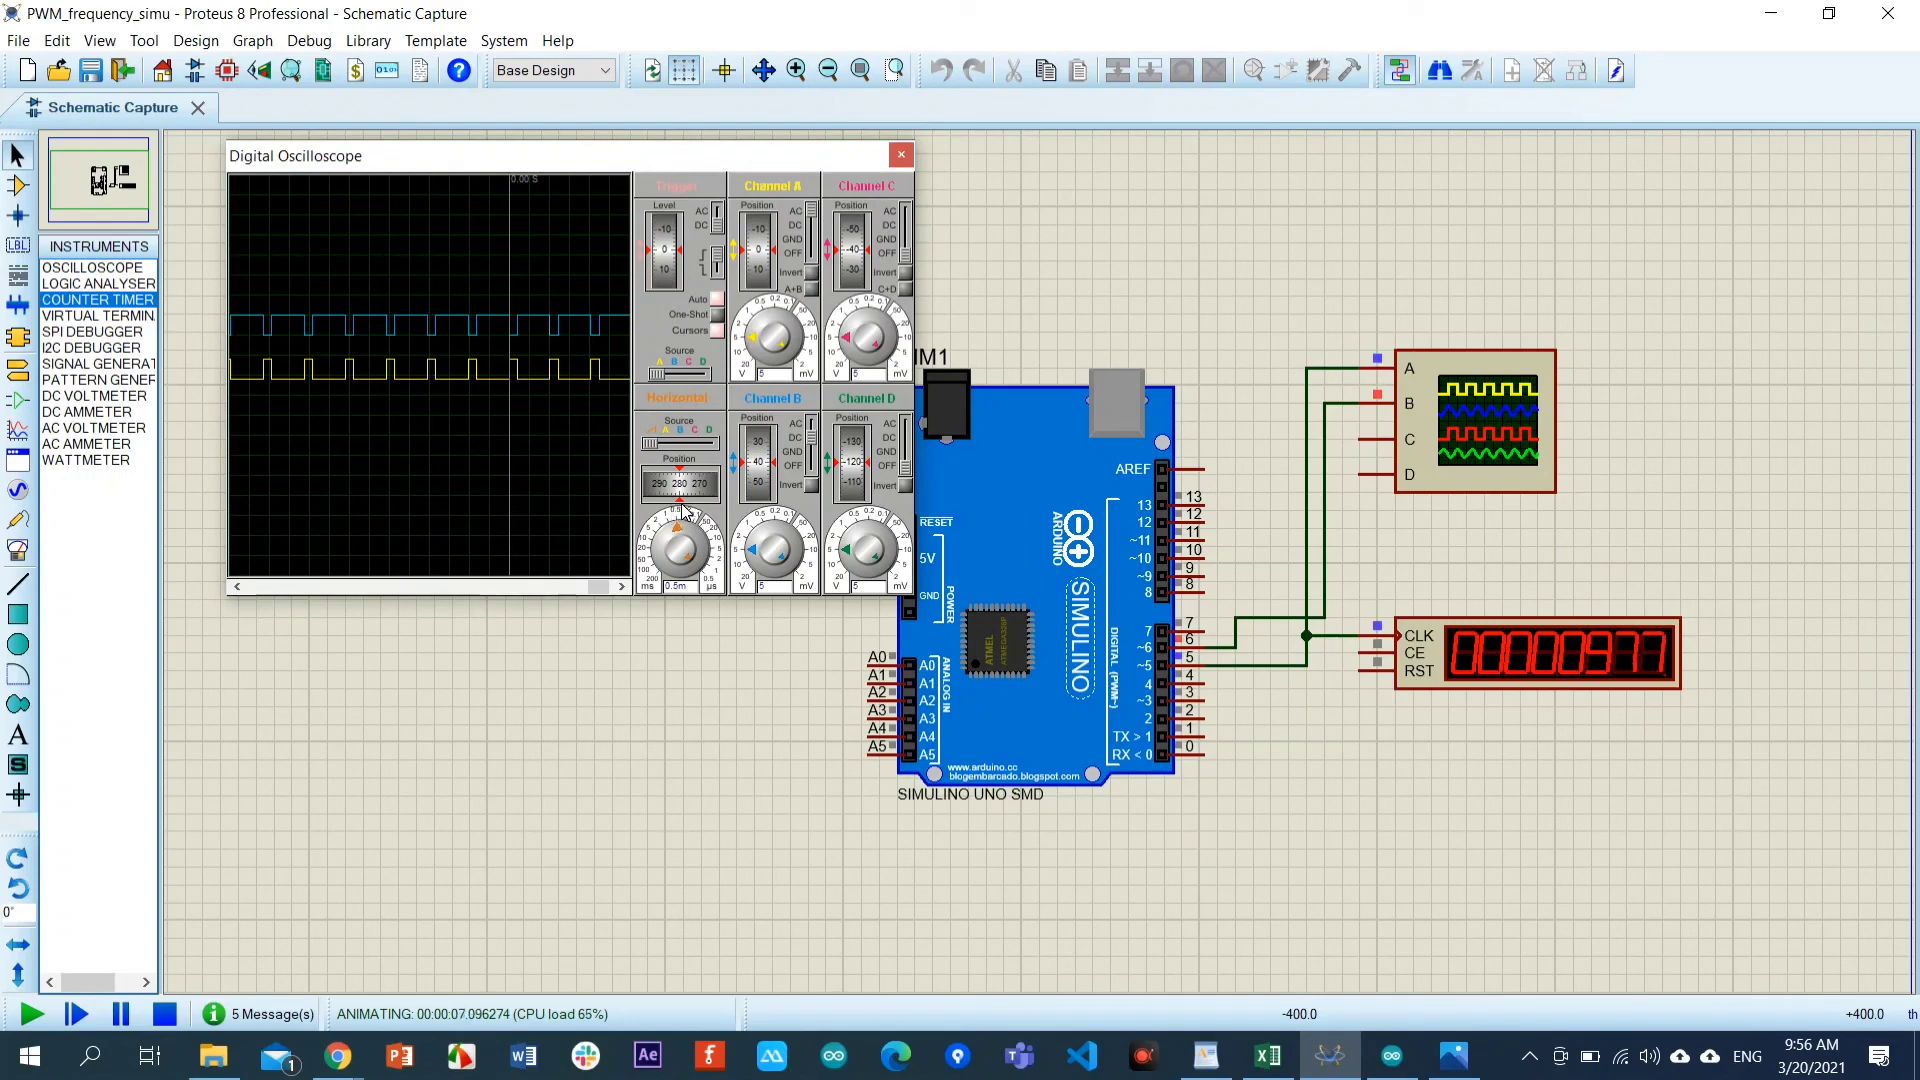
{"action": "left_click", "coordinate": [687, 511]}
{"action": "left_click", "coordinate": [677, 503]}
{"action": "left_click", "coordinate": [436, 458]}
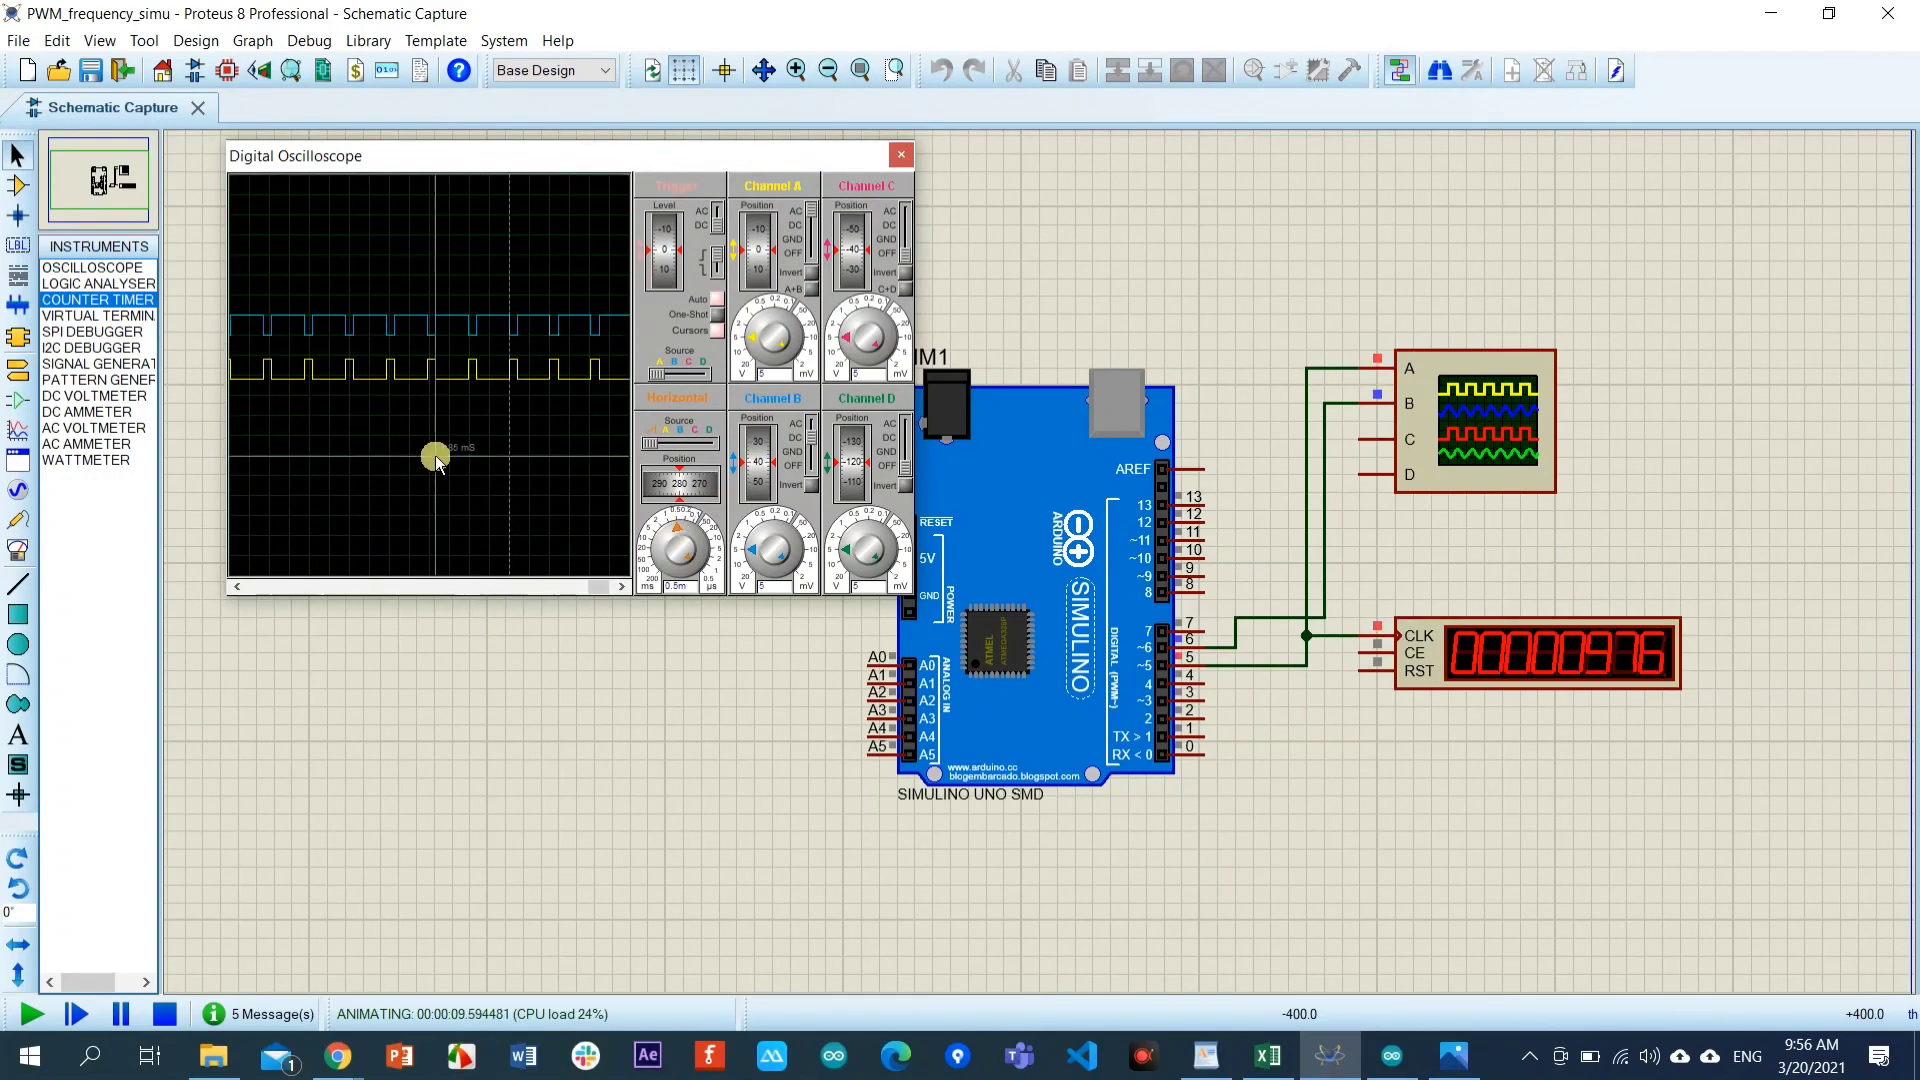
{"action": "scroll", "coordinate": [463, 418], "scroll_direction": "up", "scroll_amount": 3}
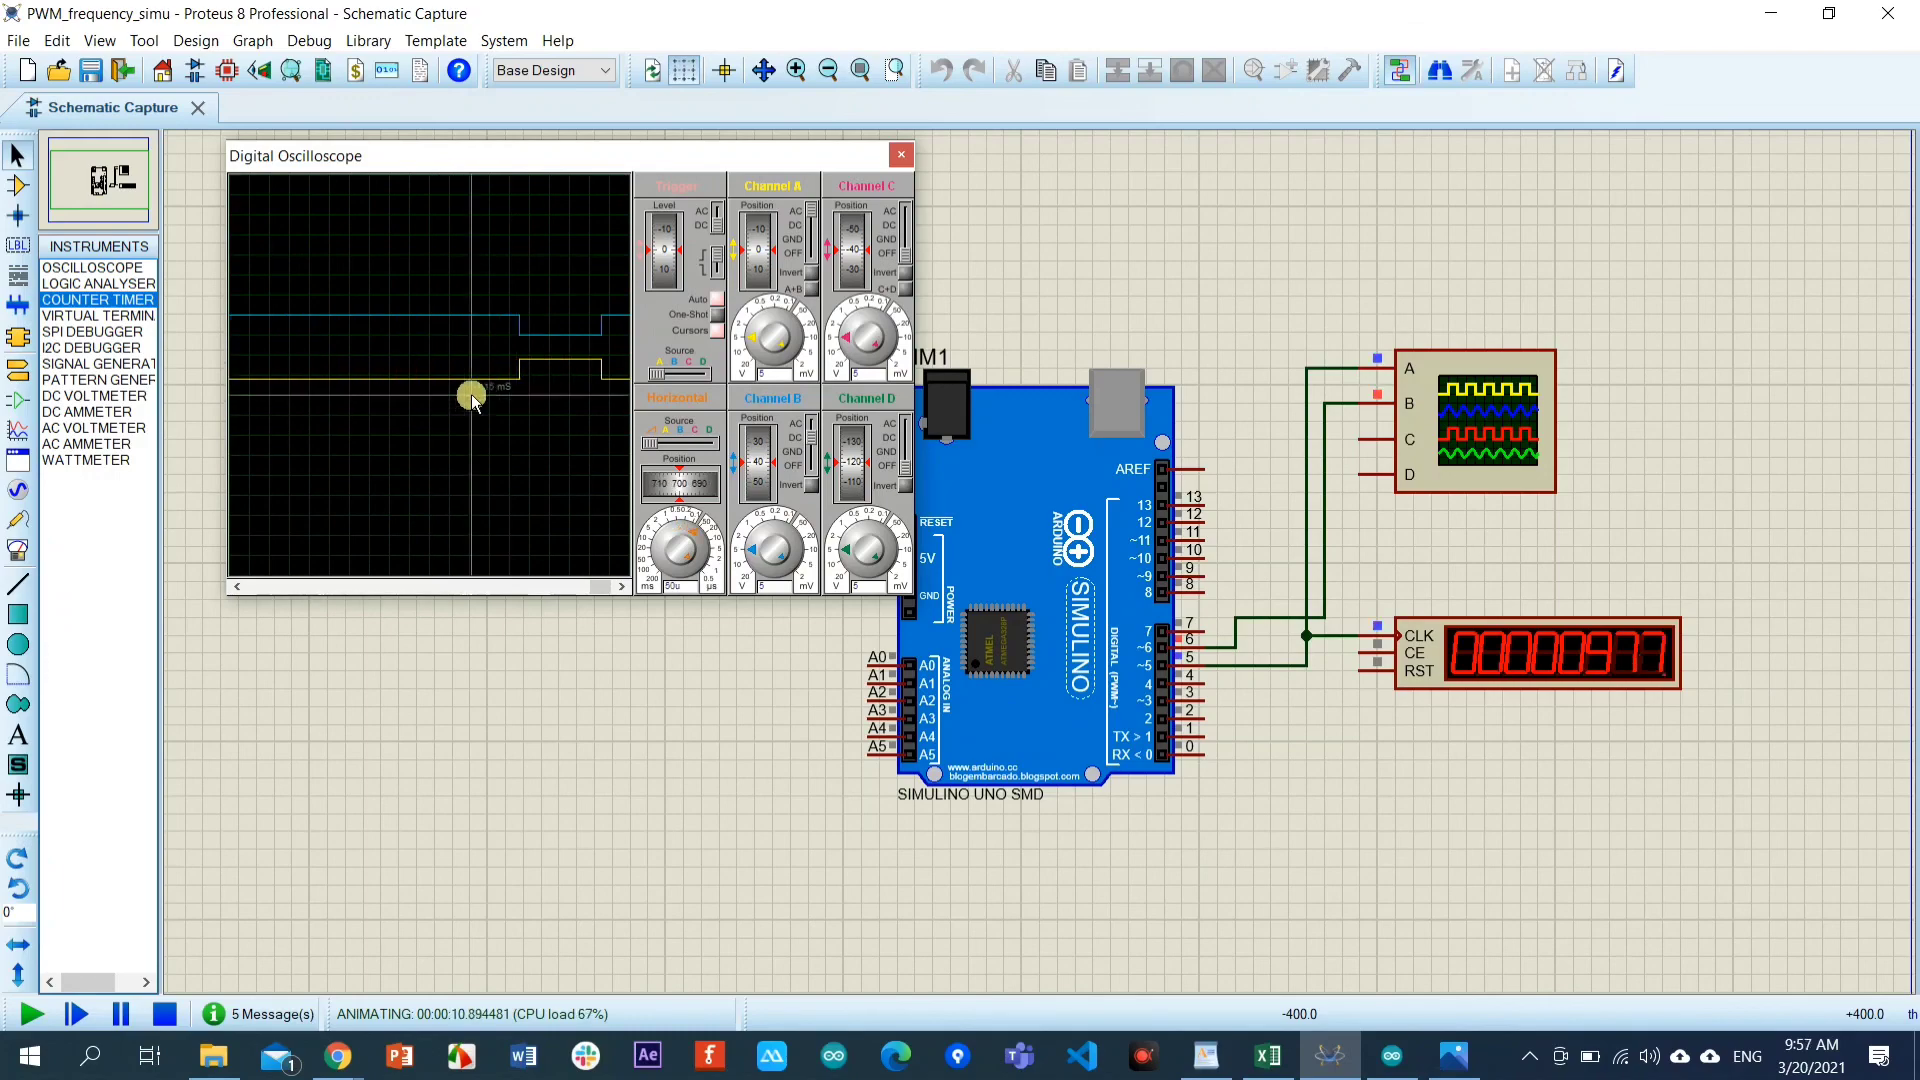
{"action": "scroll", "coordinate": [472, 398], "scroll_direction": "down", "scroll_amount": 2}
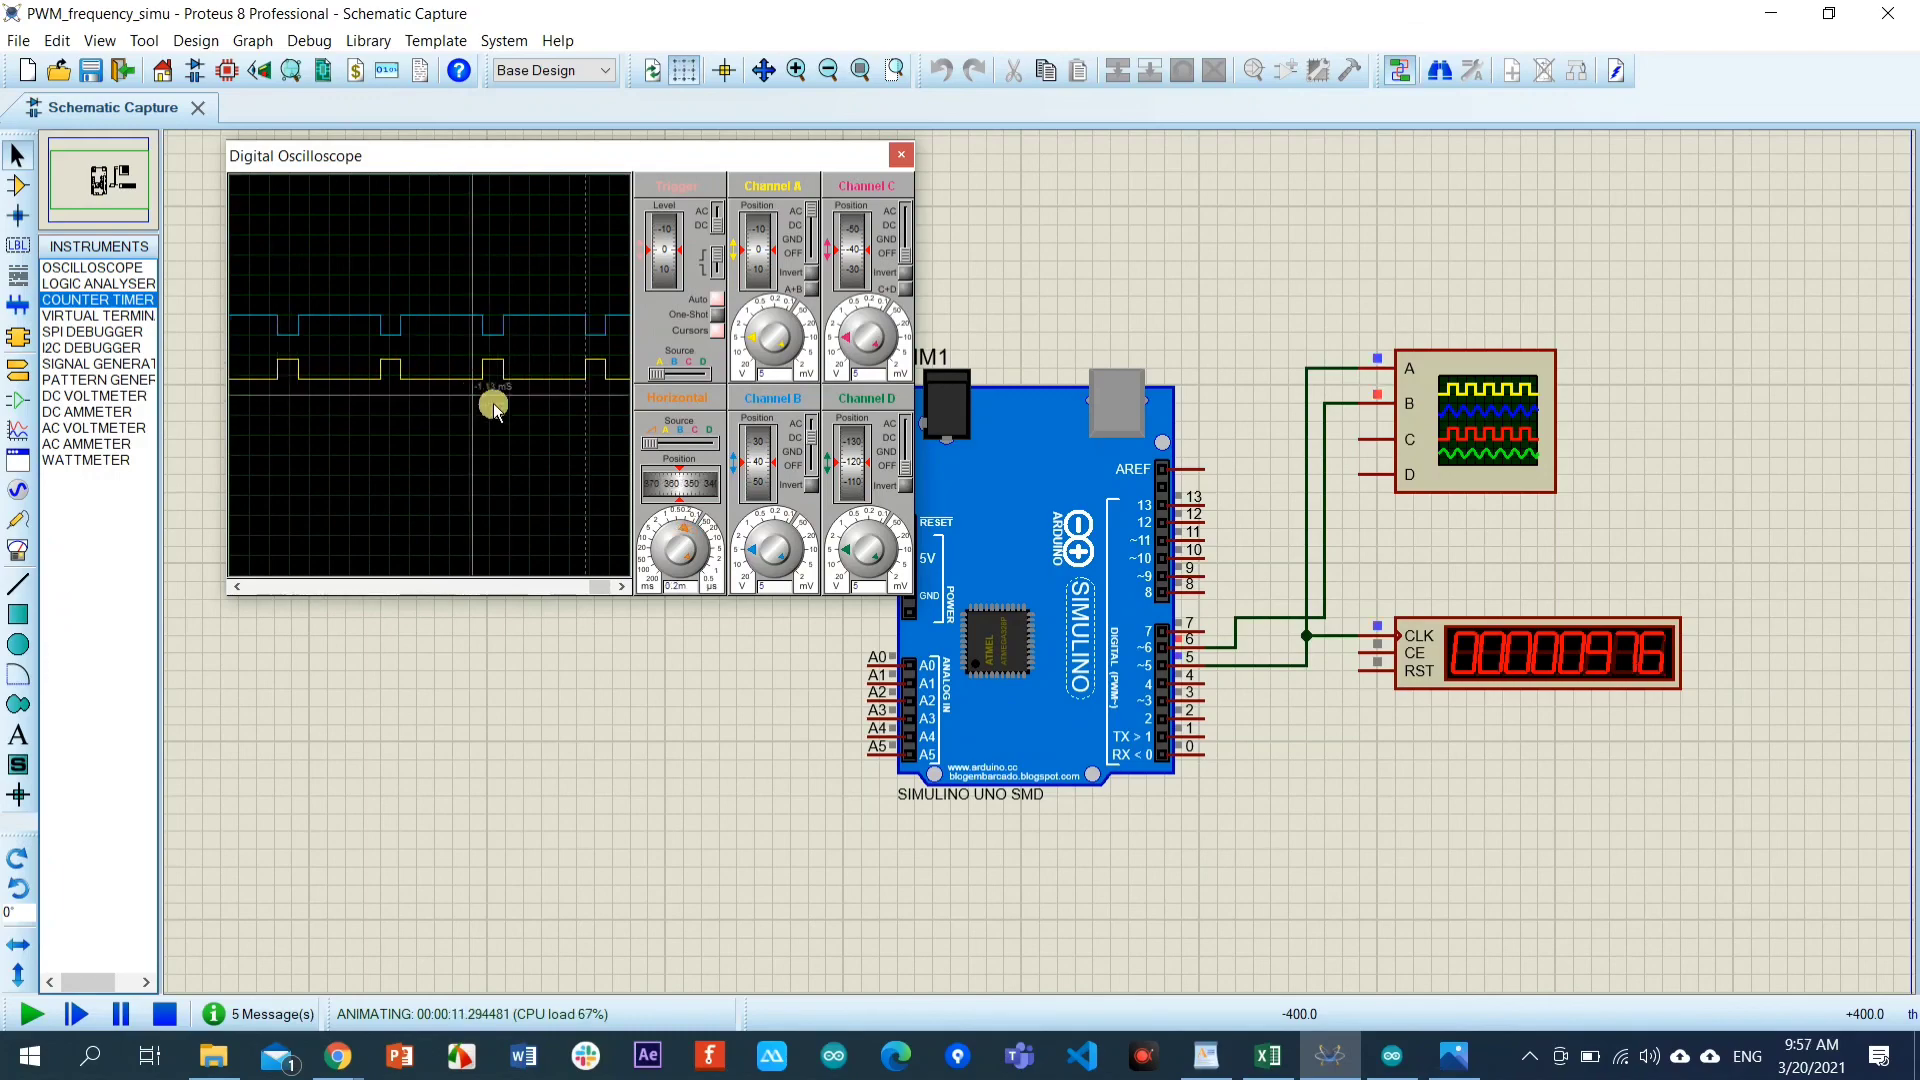
Switch to Excel and set the duty cycle values for pin 6 and pin 5 to 125.
{"action": "left_click", "coordinate": [1267, 1065]}
{"action": "left_click", "coordinate": [1216, 433]}
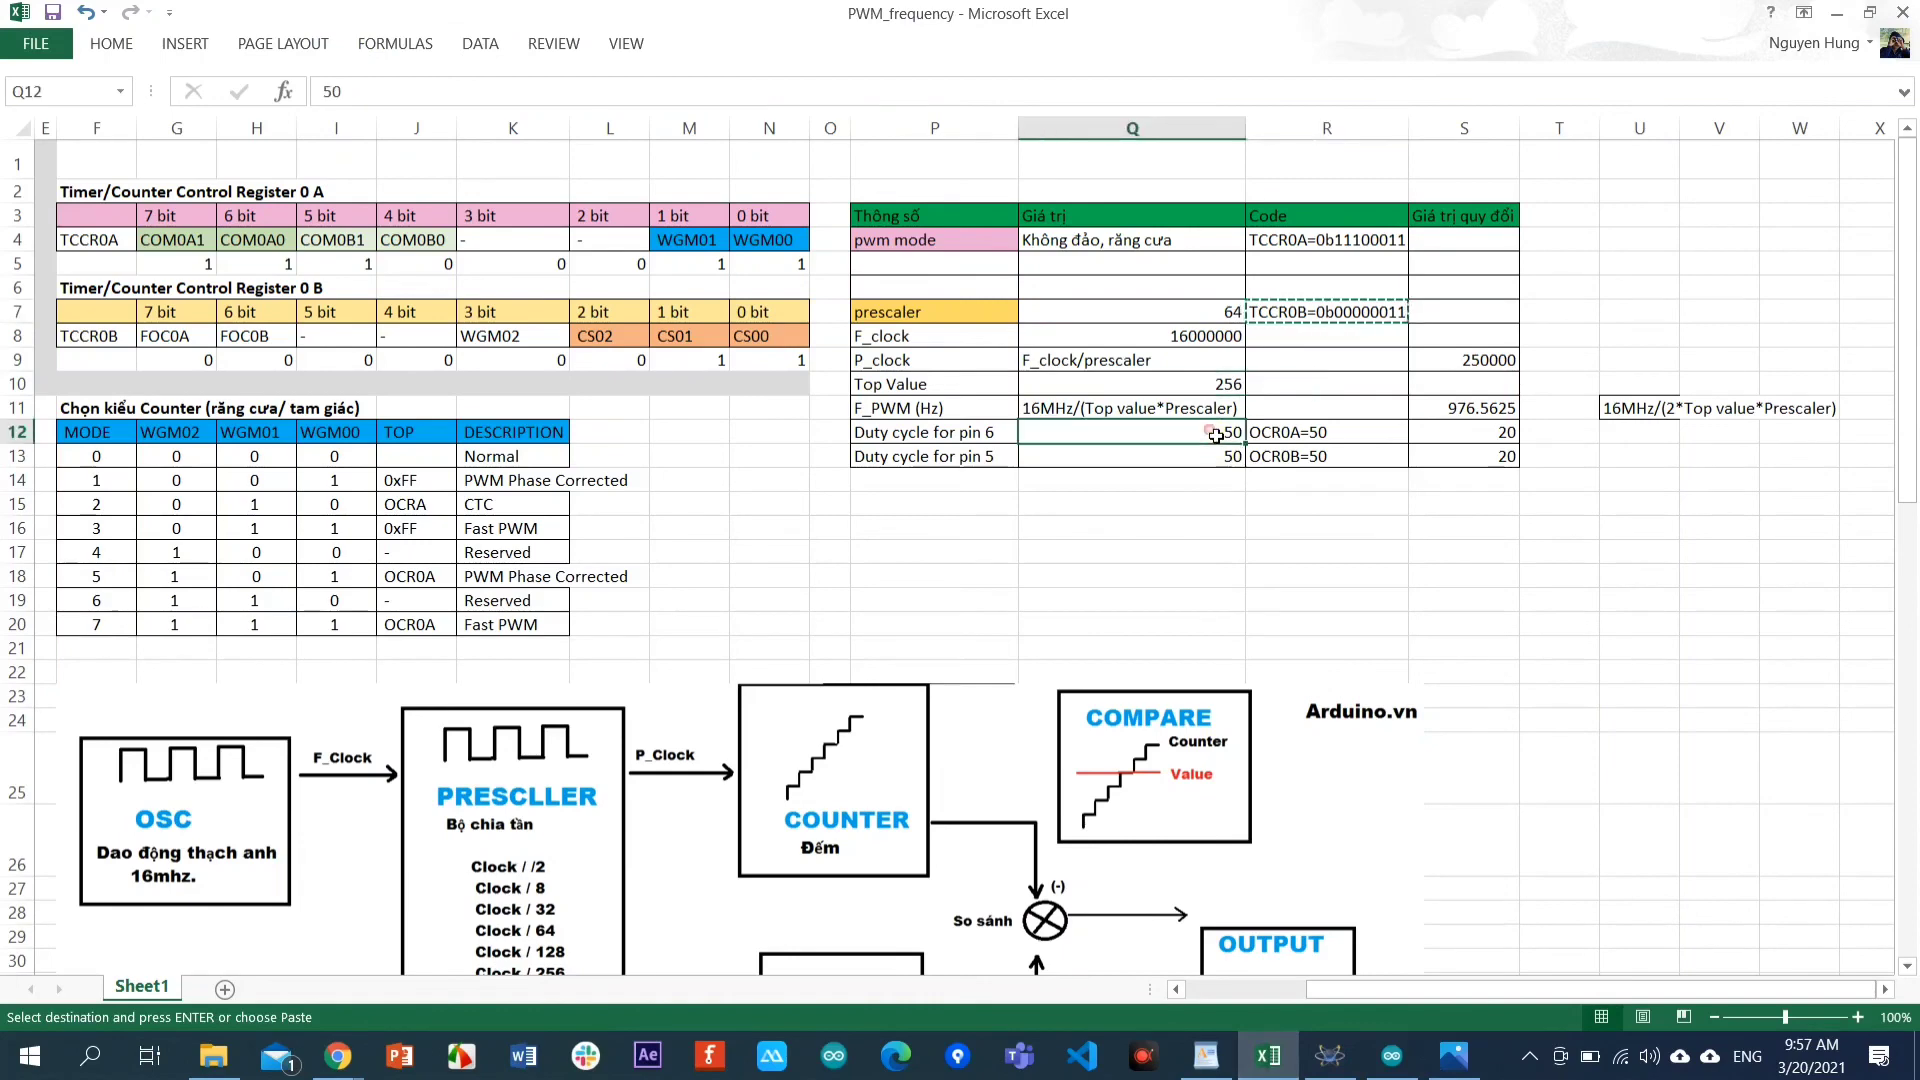
{"action": "type", "text": "12"}
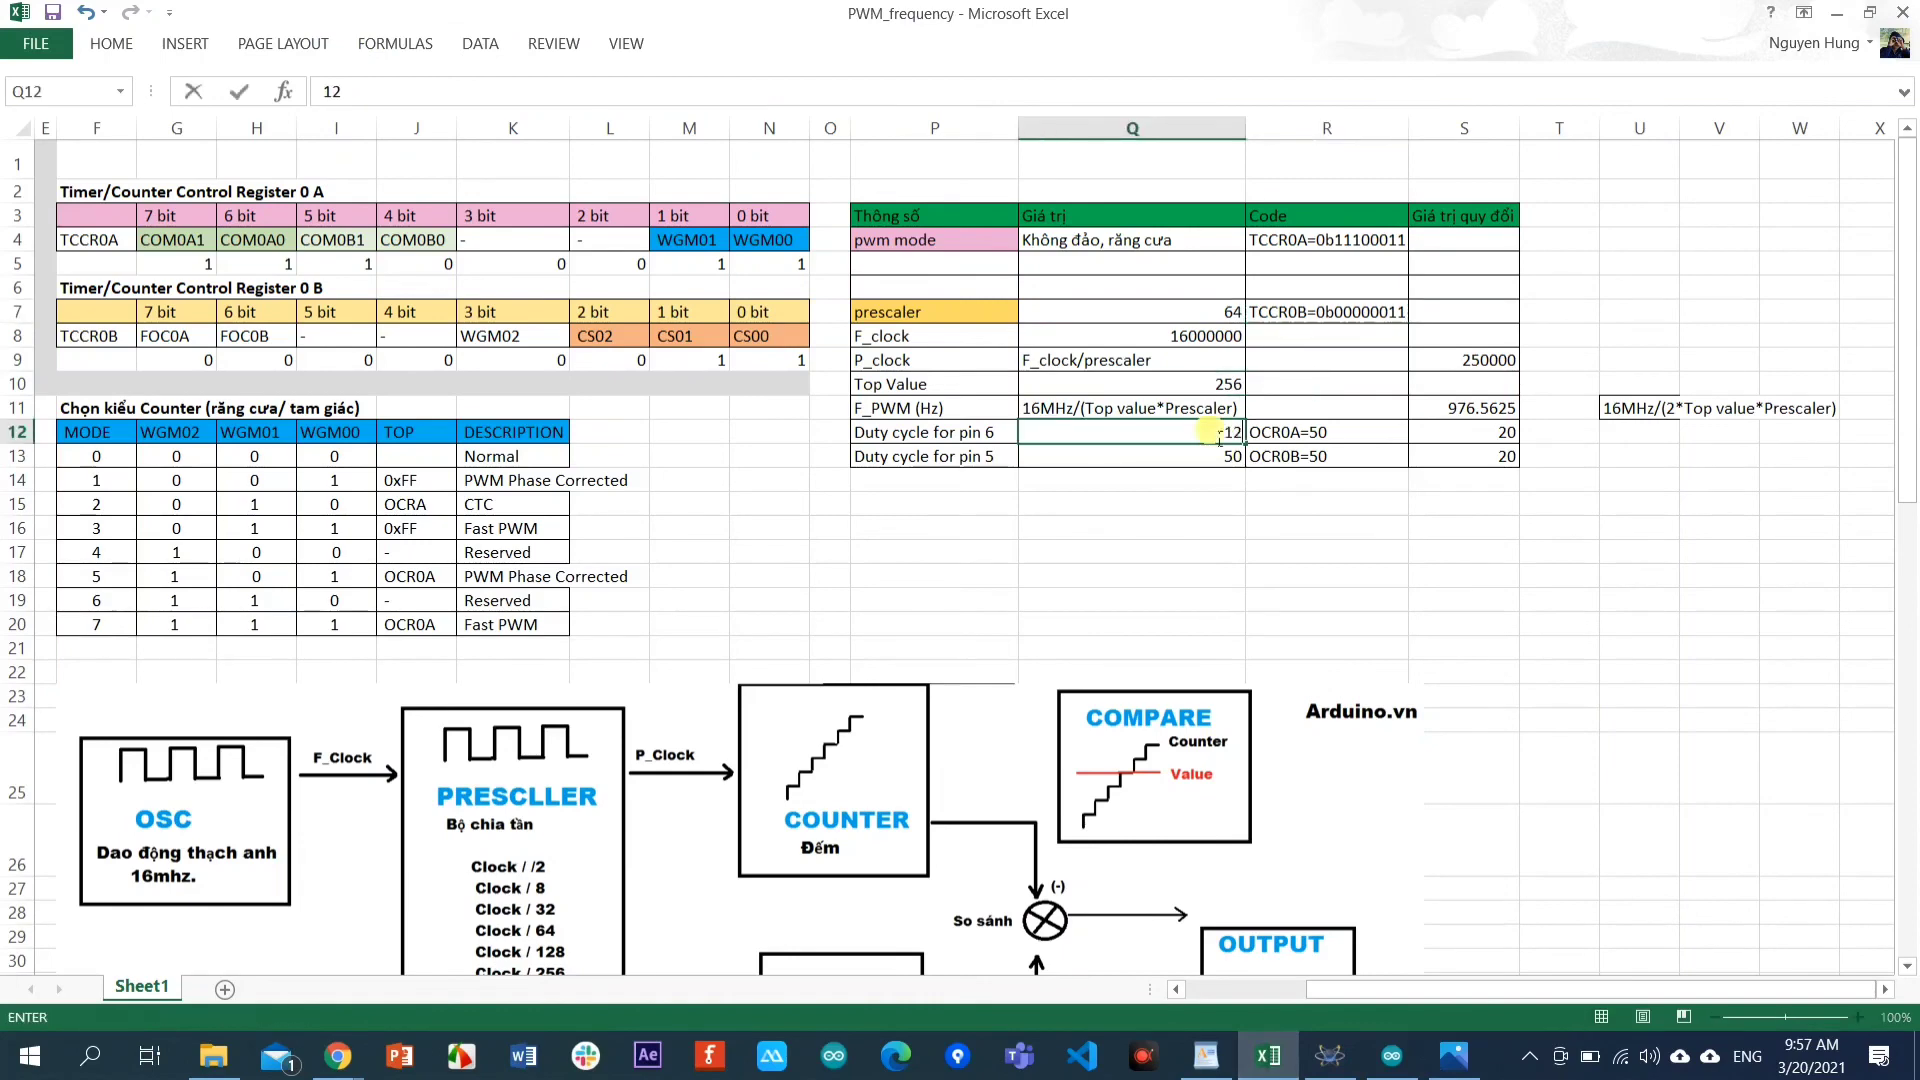
{"action": "type", "text": "5"}
{"action": "key", "text": "Return"}
{"action": "type", "text": "12"}
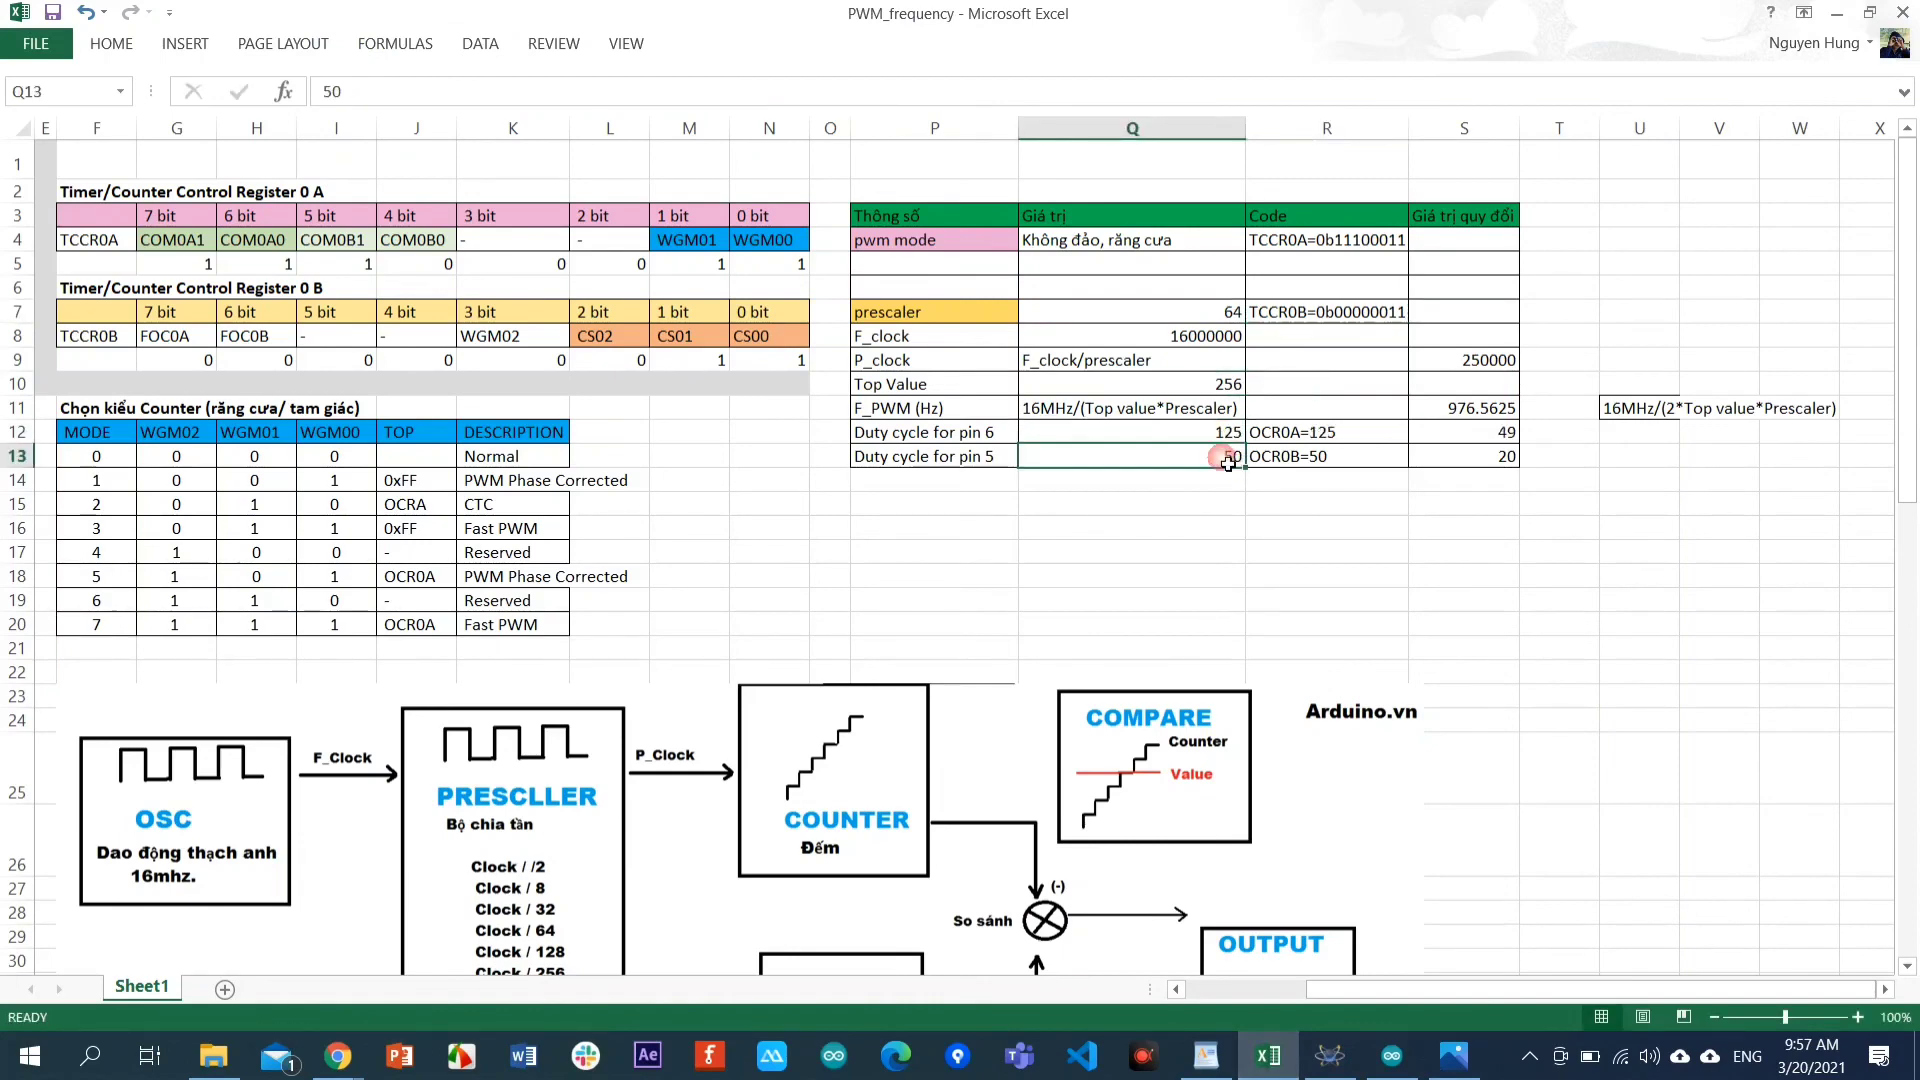
{"action": "type", "text": "5"}
{"action": "key", "text": "Return"}
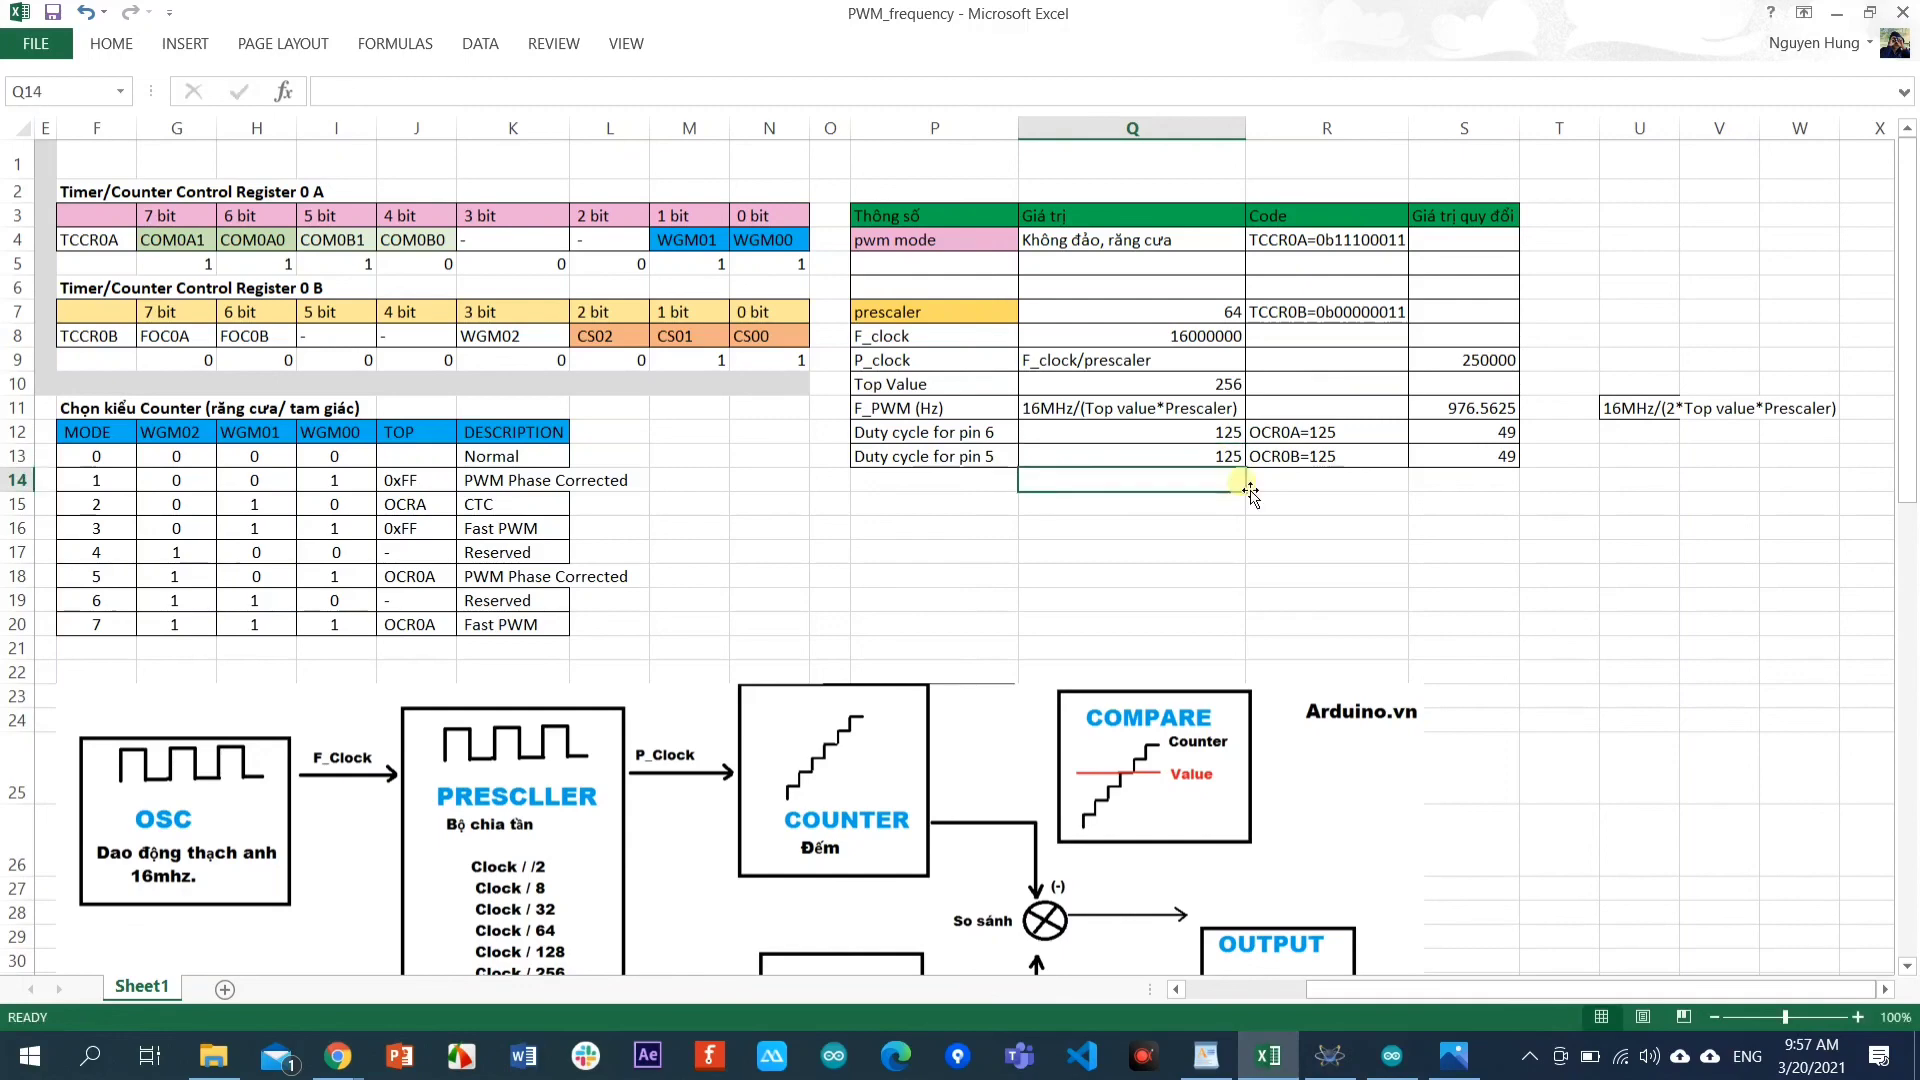
Try 126 as the duty cycle value for pin 6, then set it to 127.
{"action": "left_click", "coordinate": [1232, 434]}
{"action": "type", "text": "126"}
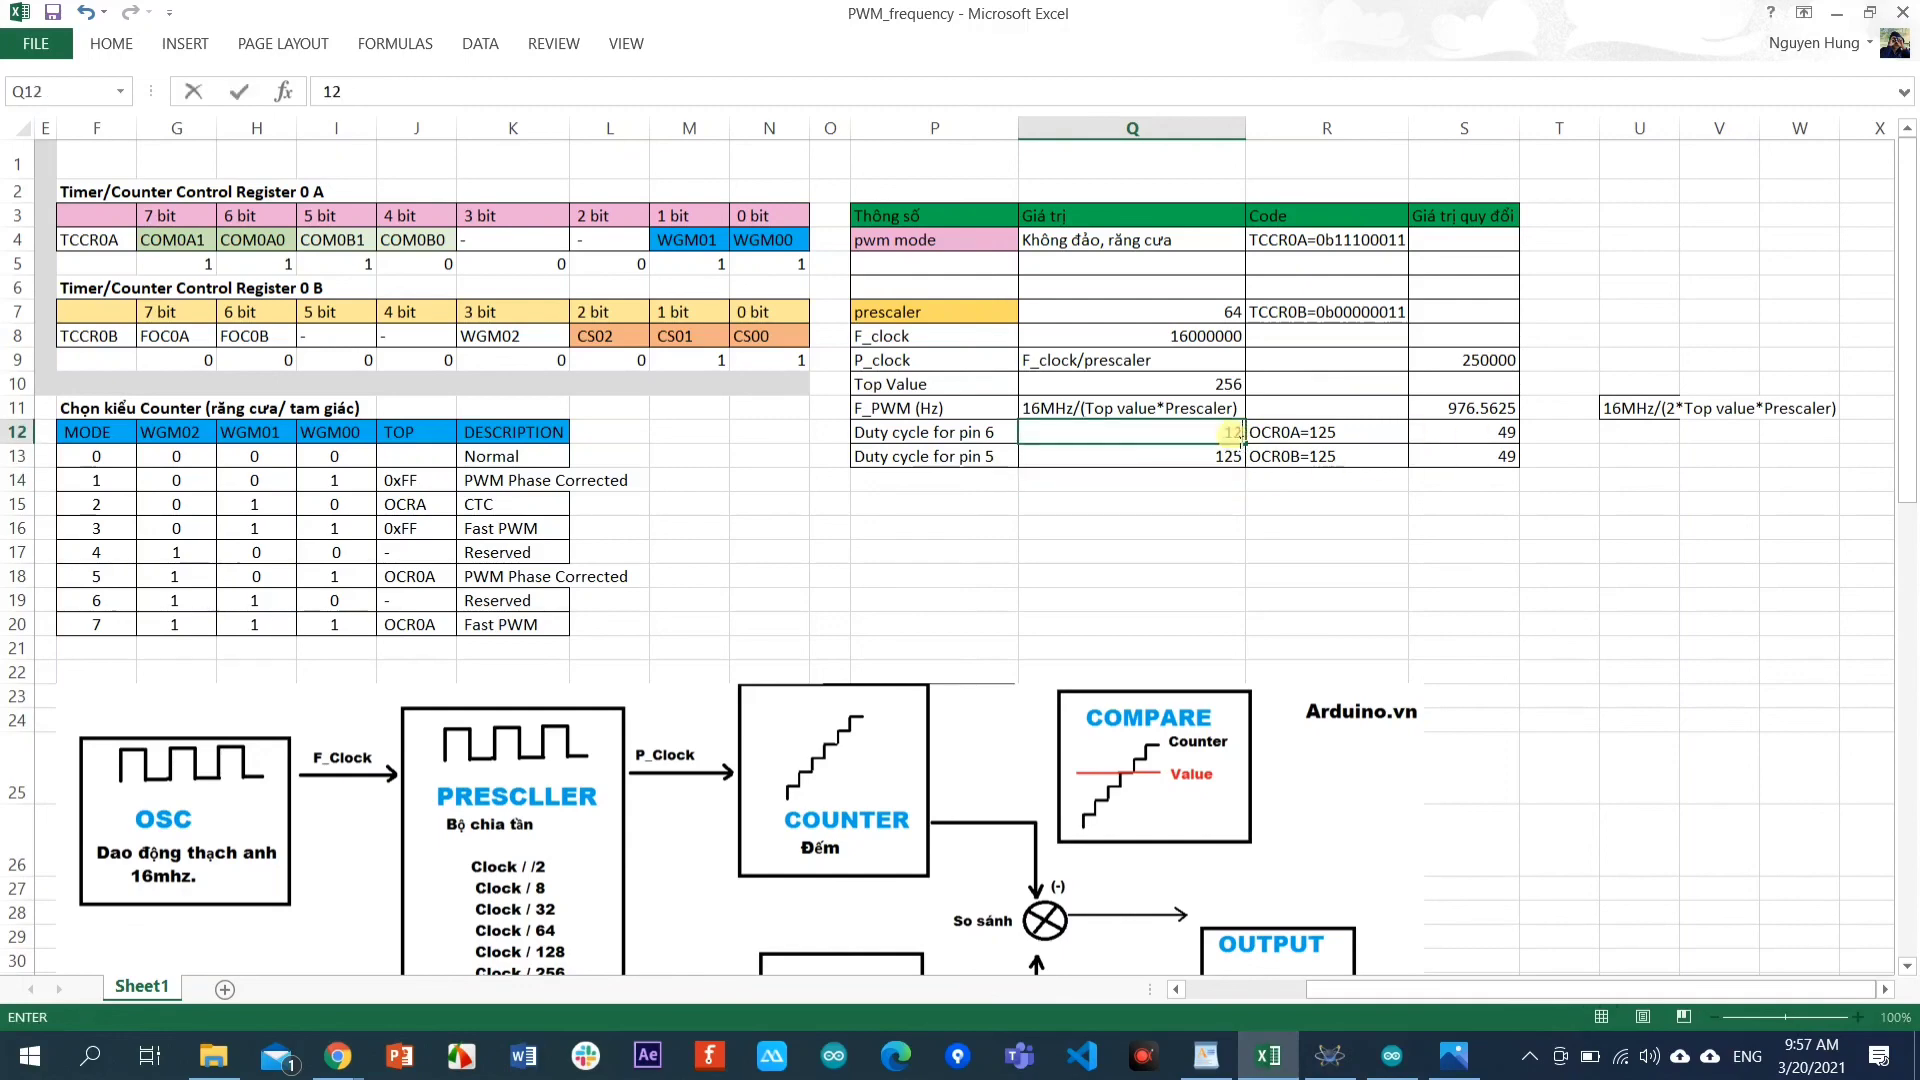
{"action": "left_click", "coordinate": [1203, 464]}
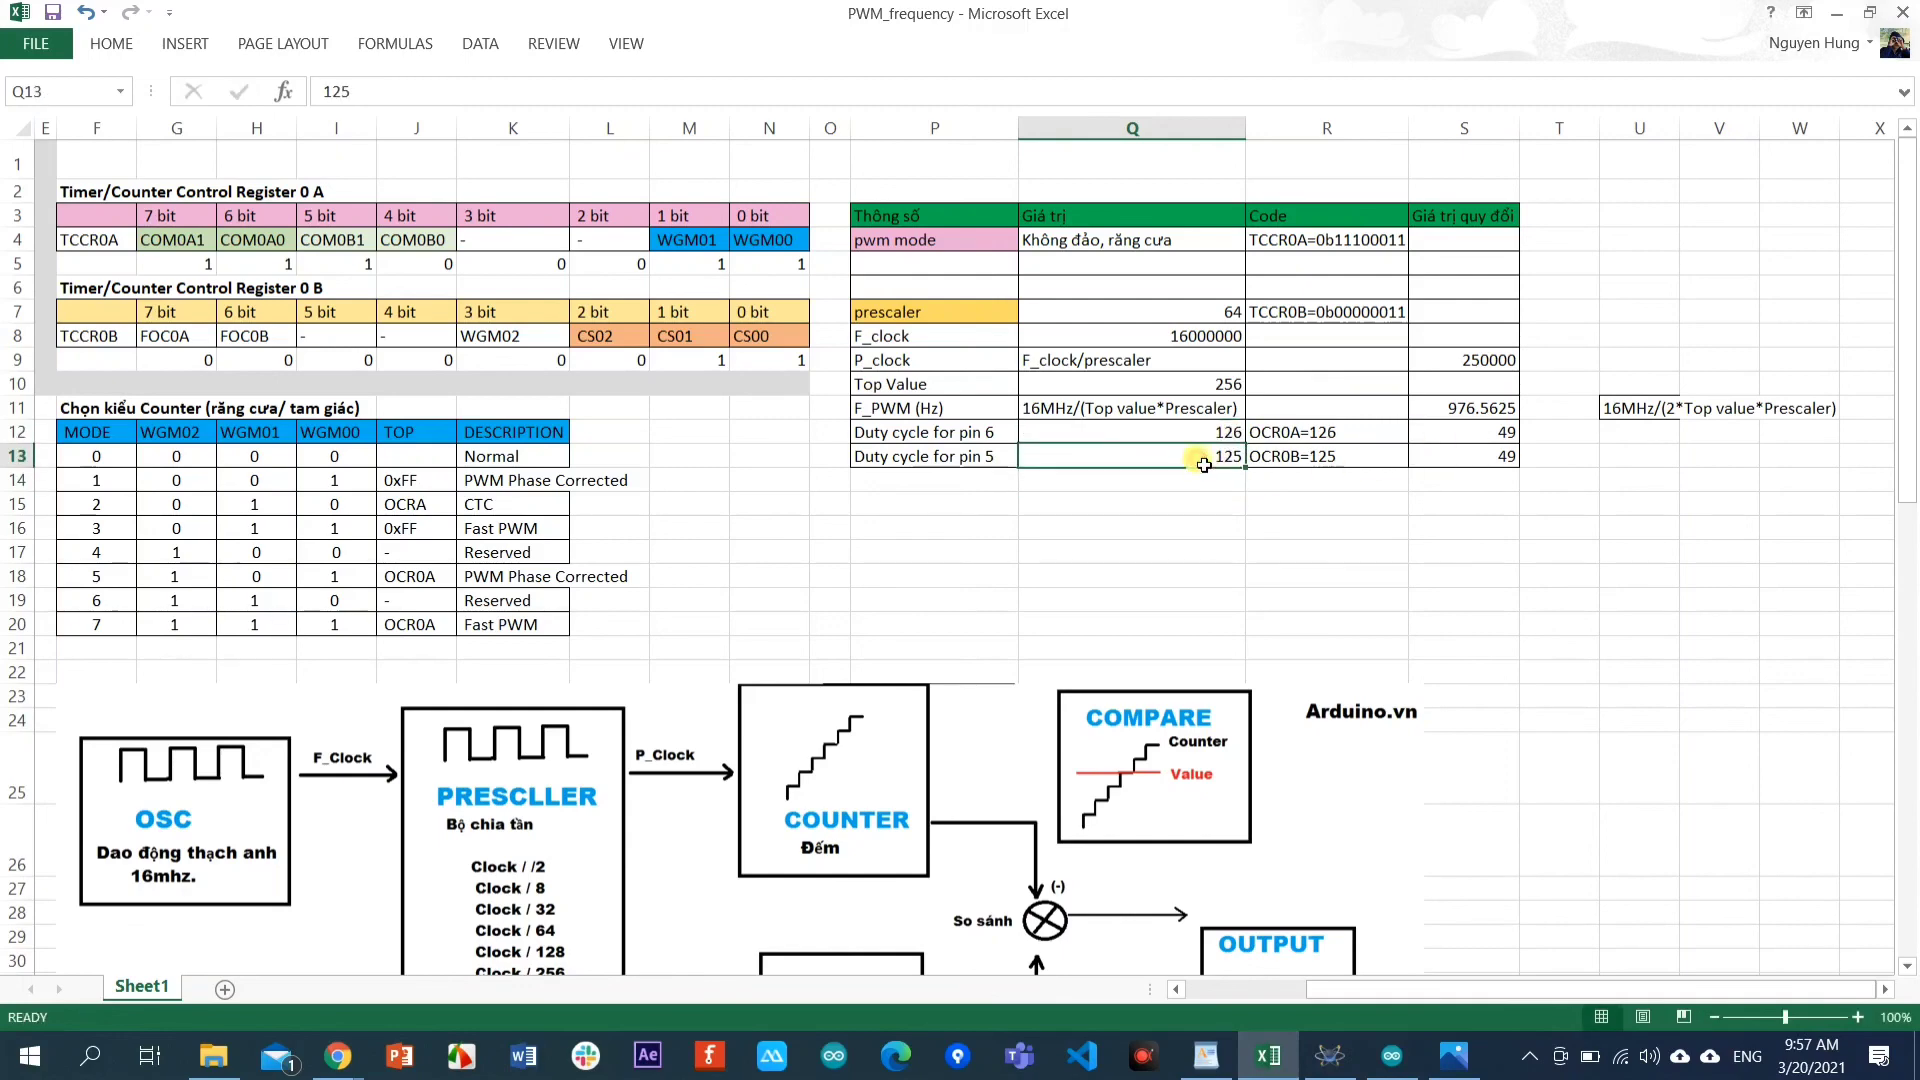
{"action": "left_click", "coordinate": [1215, 433]}
{"action": "type", "text": "1"}
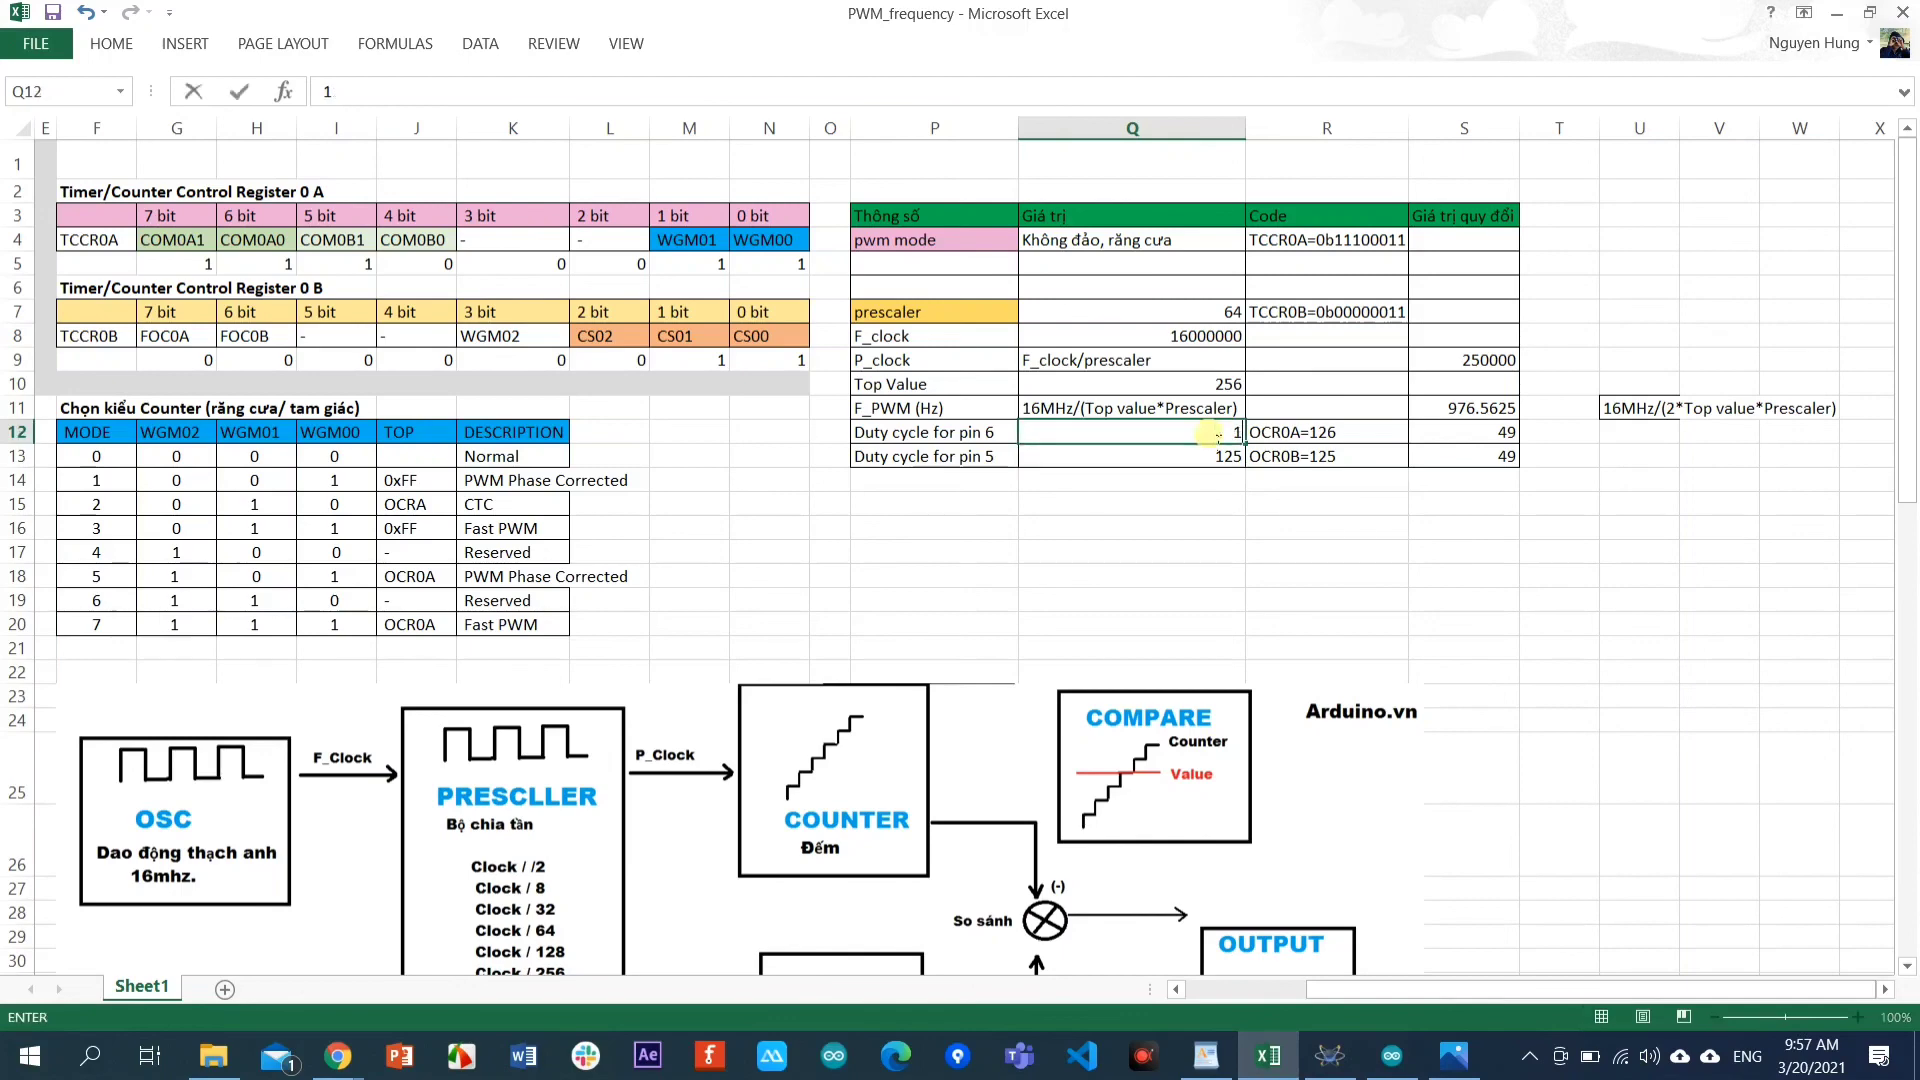
{"action": "type", "text": "27"}
{"action": "left_click", "coordinate": [1208, 465]}
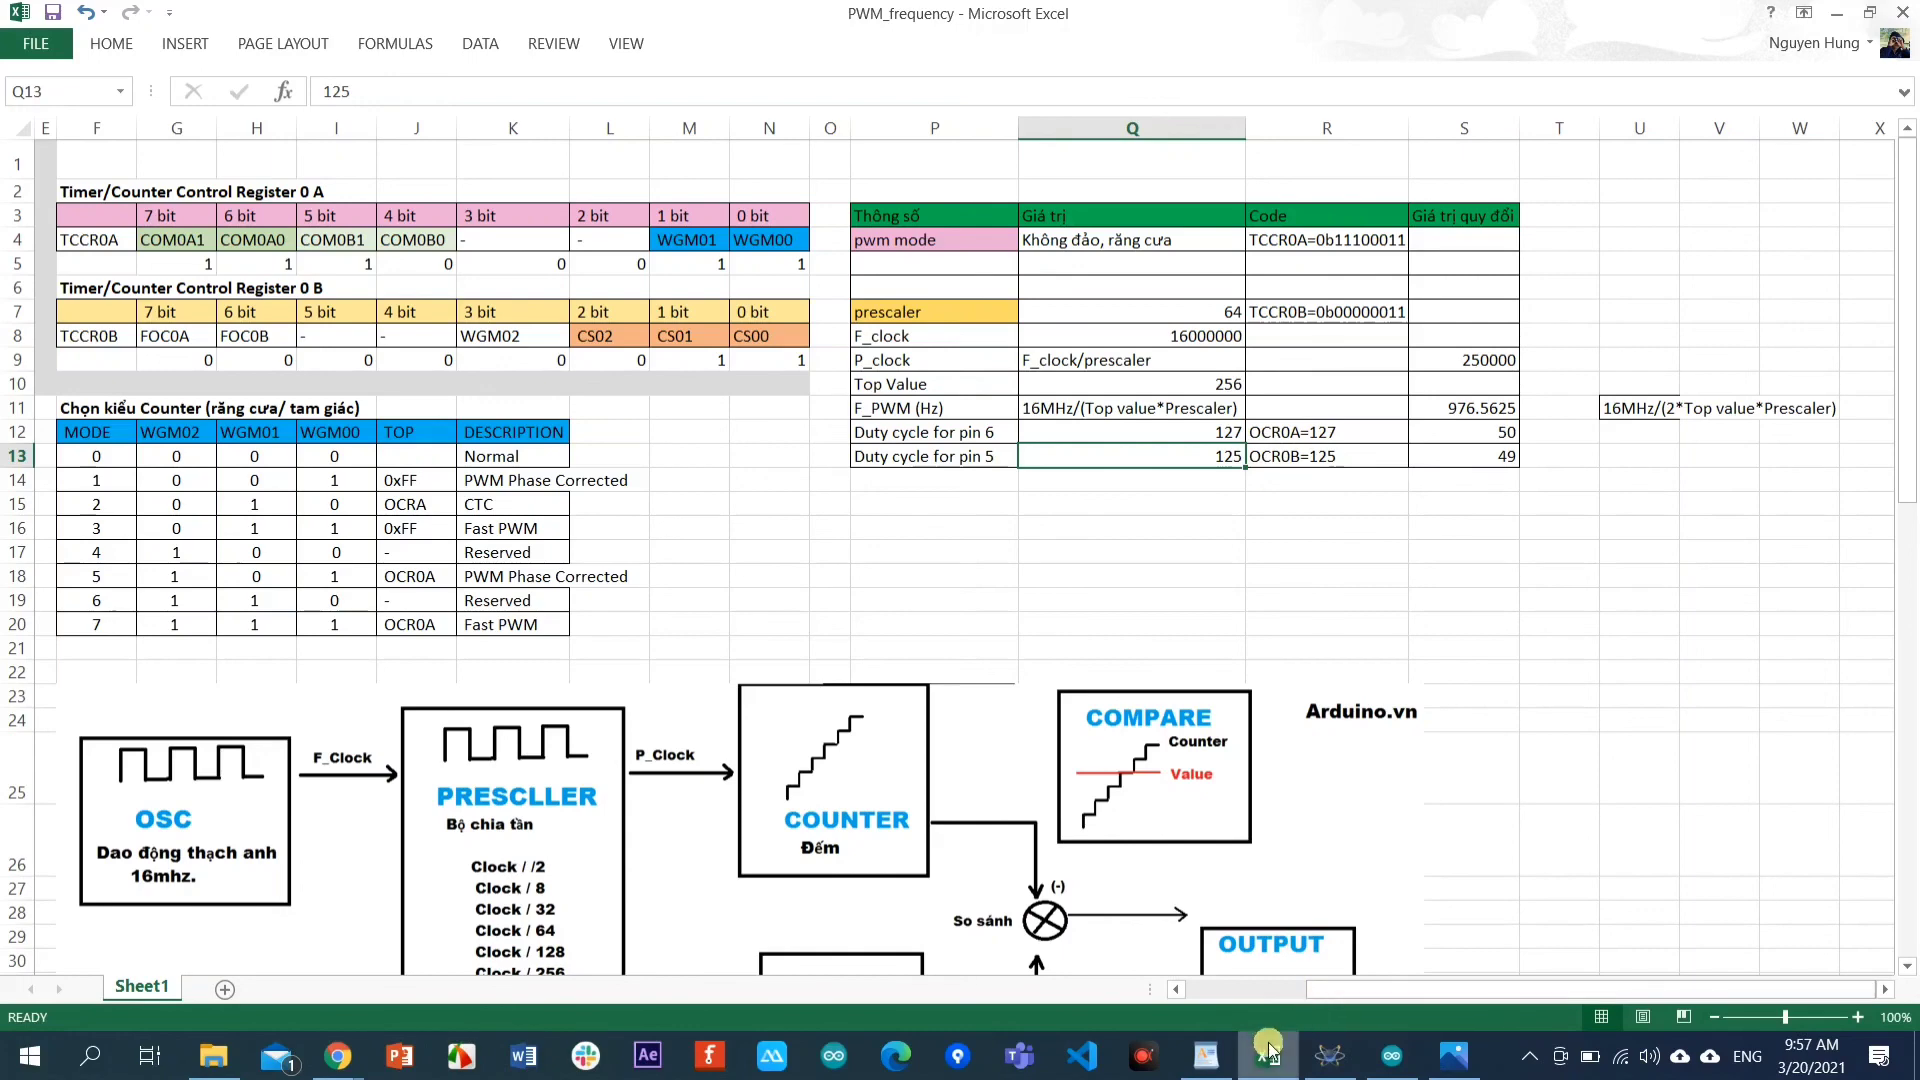
Switch to the Arduino sketch and set both OCR0A and OCR0B to 127.
{"action": "left_click", "coordinate": [1392, 1055]}
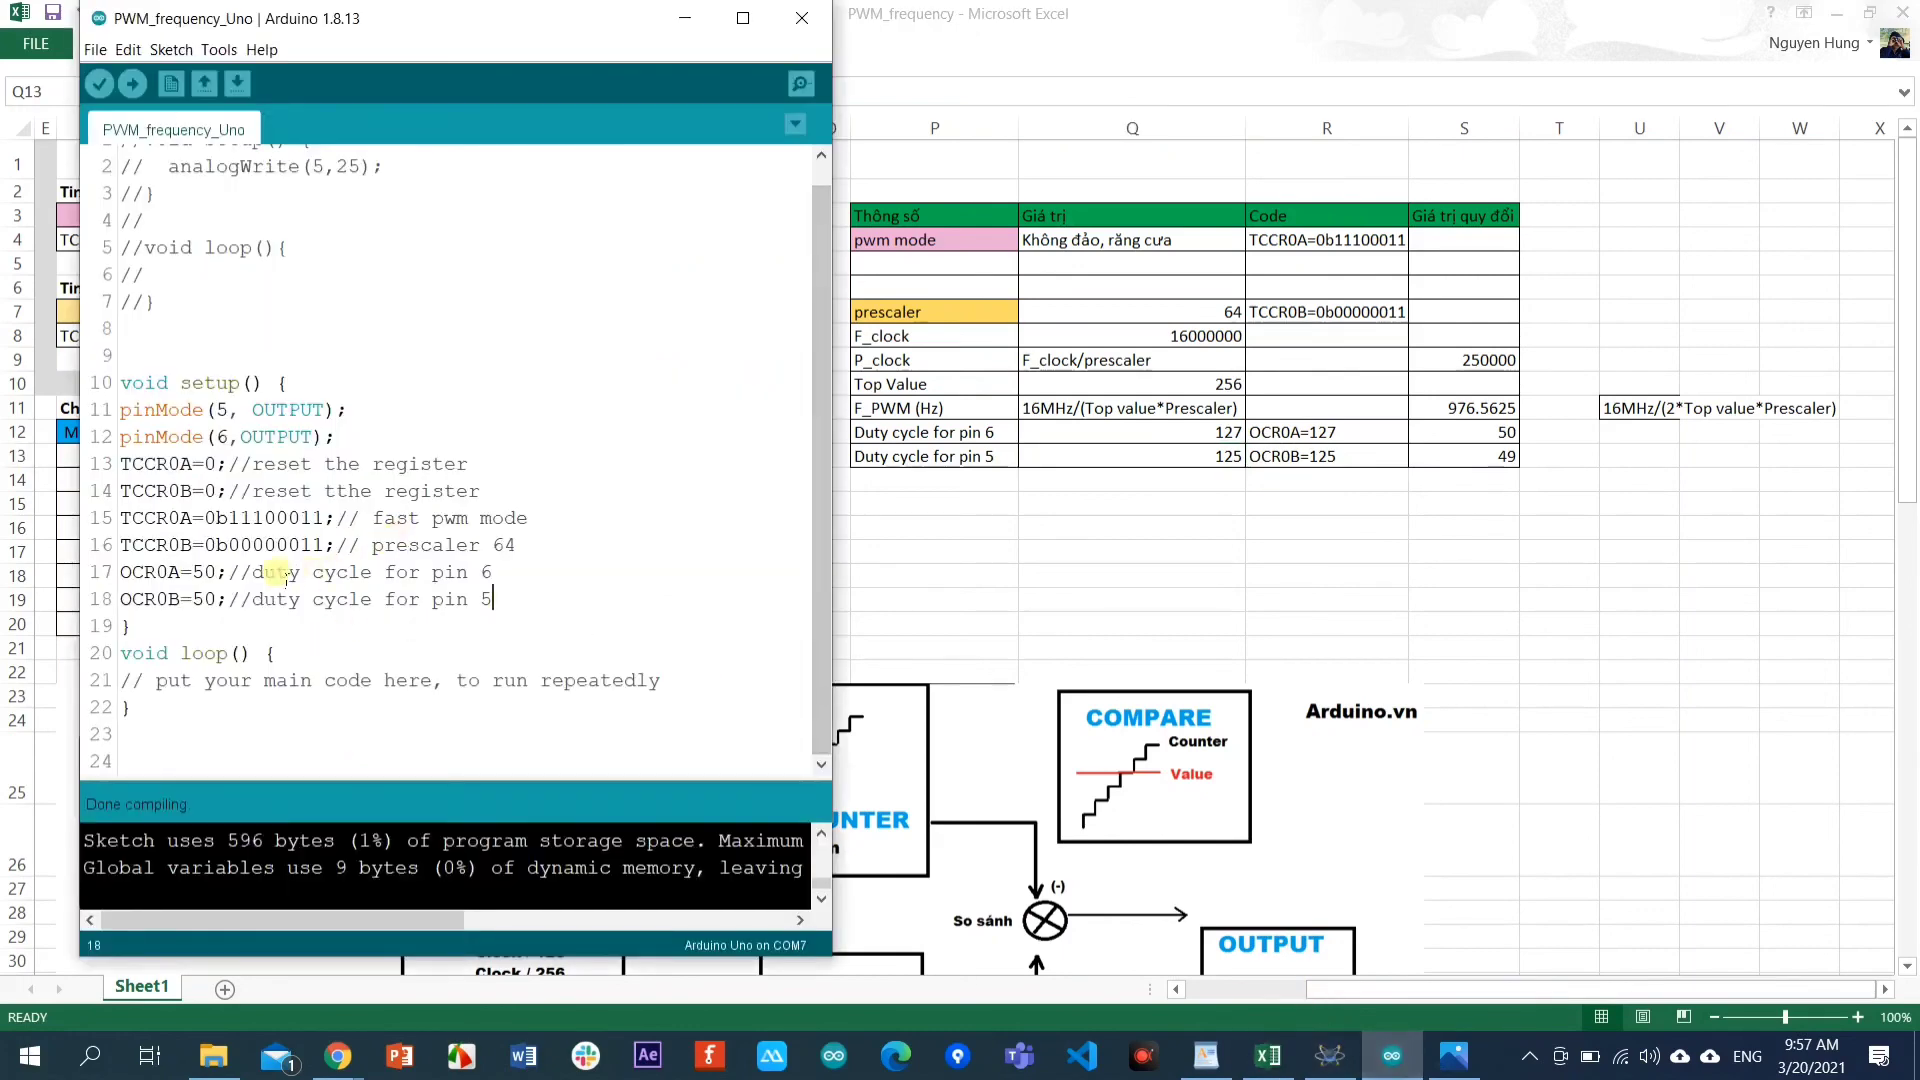
{"action": "double_click", "coordinate": [203, 571]}
{"action": "type", "text": "127"}
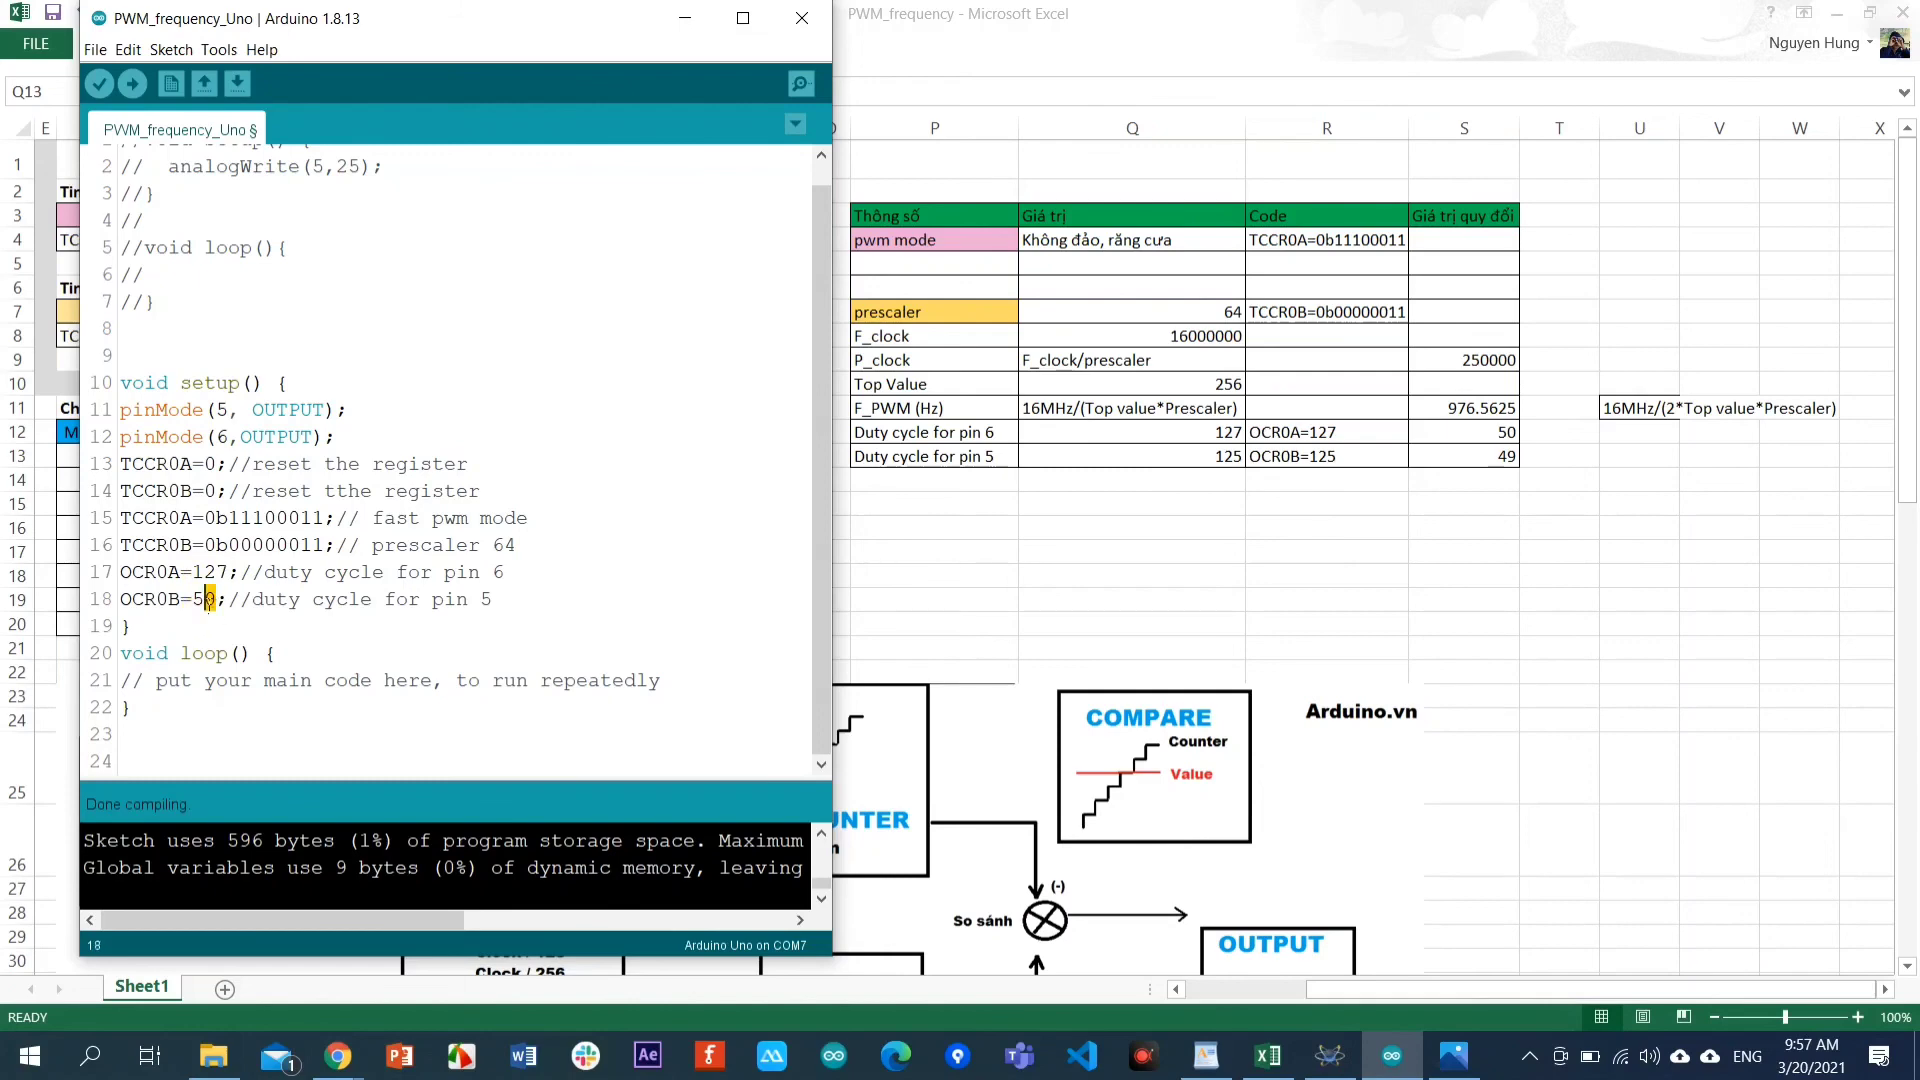
{"action": "type", "text": "7"}
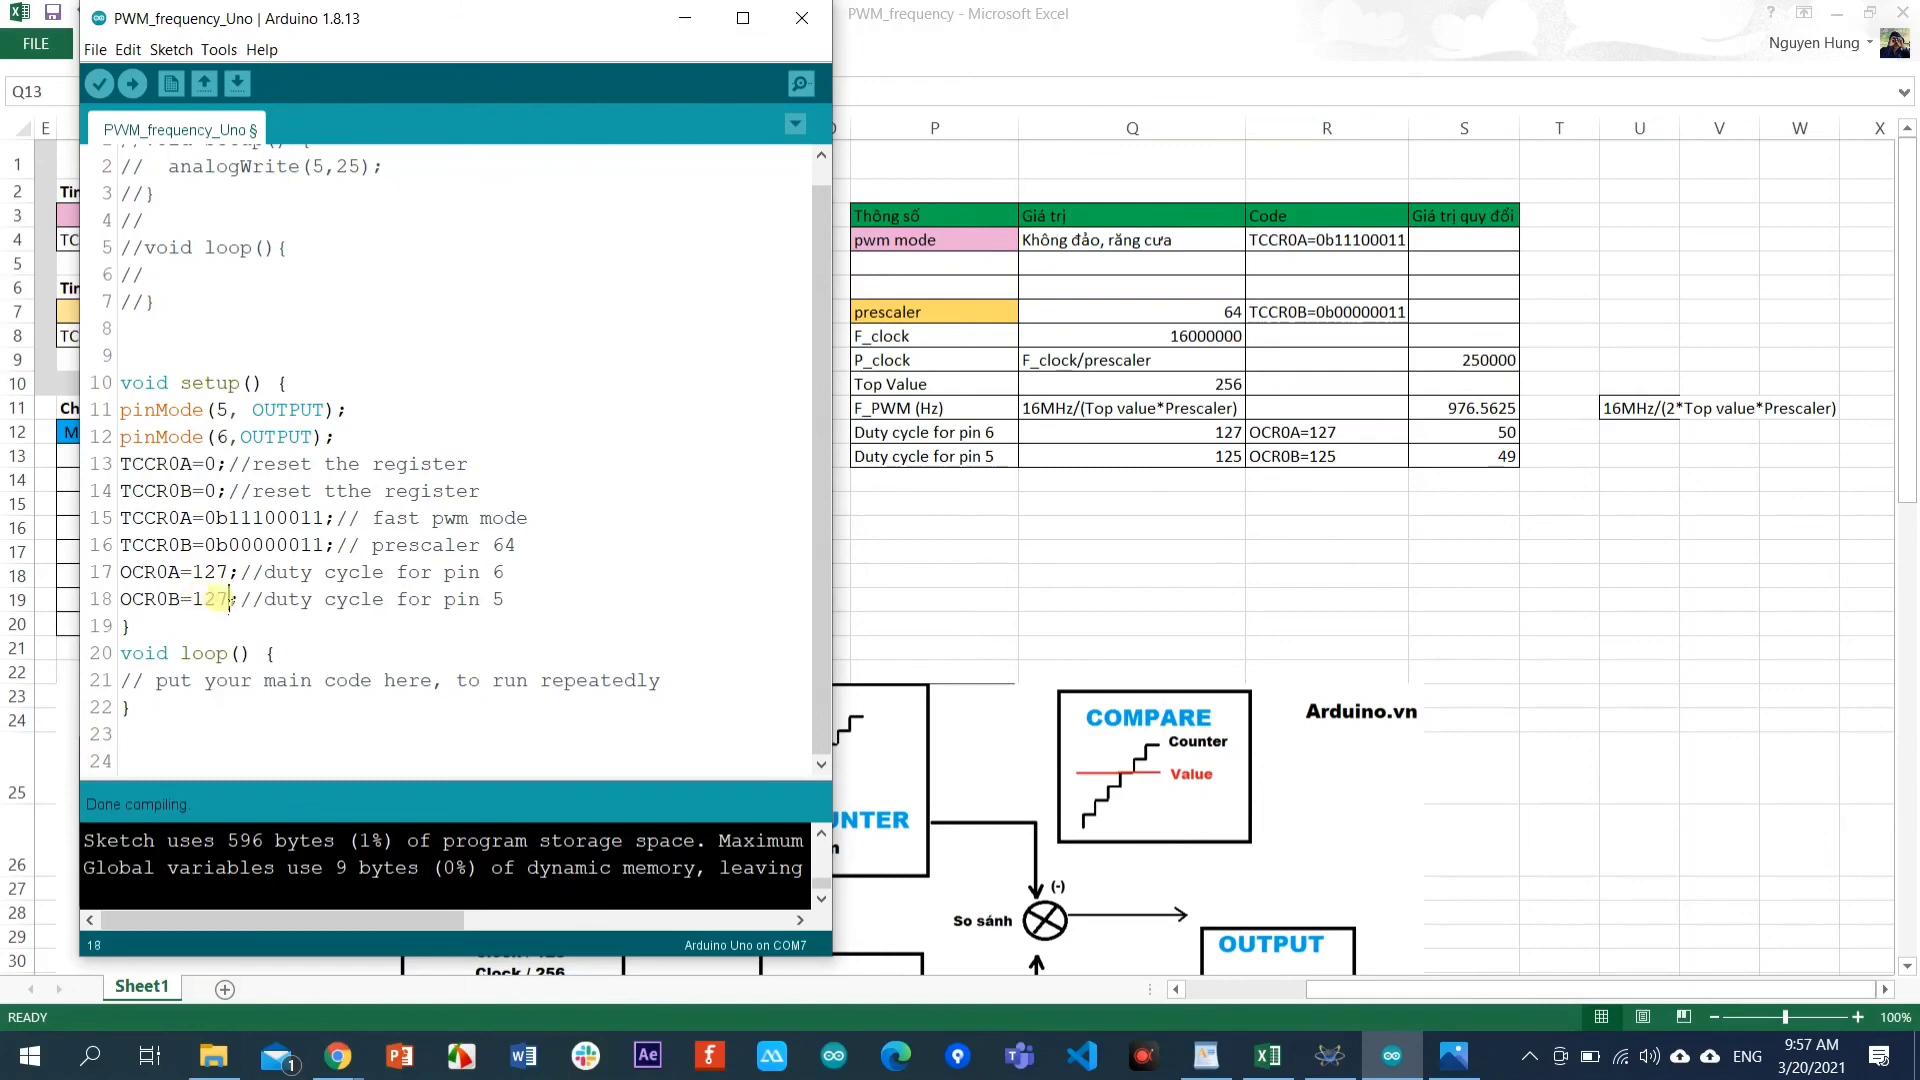
Save the sketch with the new duty cycle values and export its compiled binary.
{"action": "key", "text": "ctrl+s"}
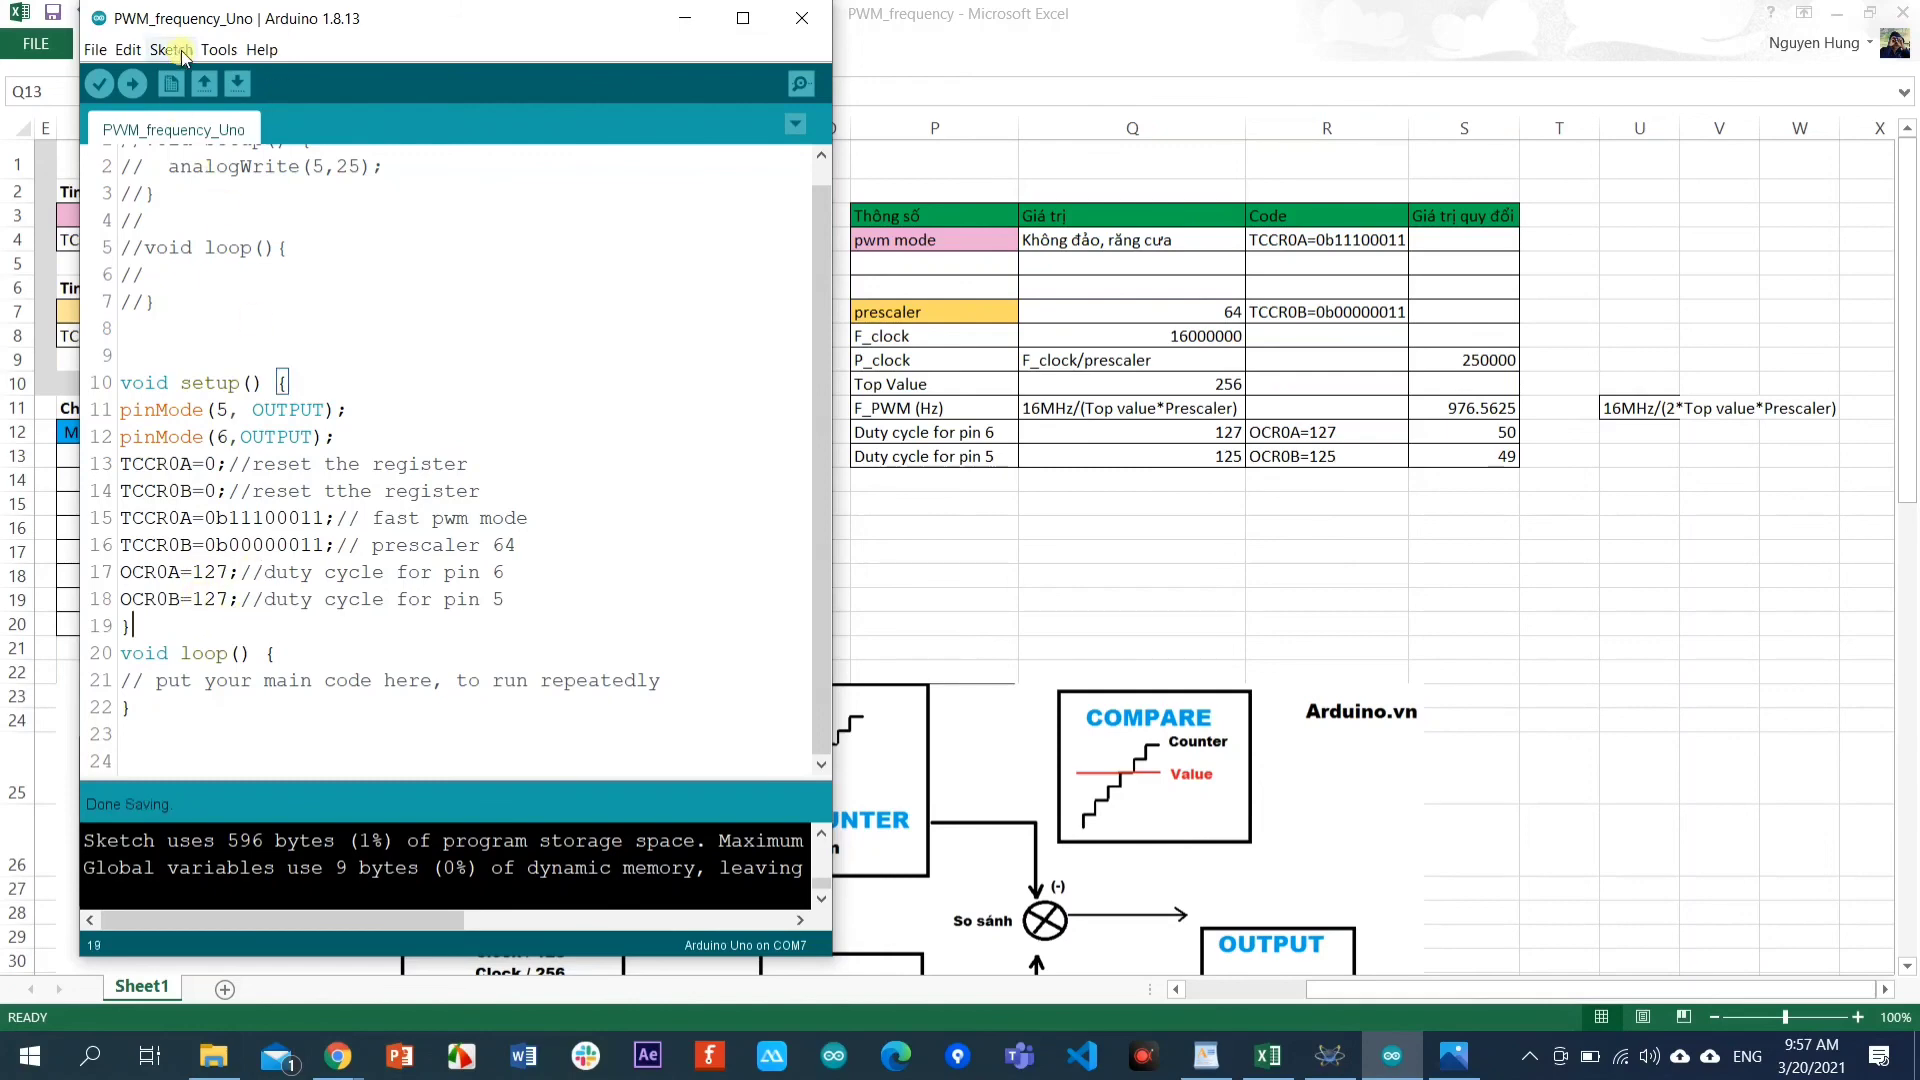
{"action": "left_click", "coordinate": [171, 49]}
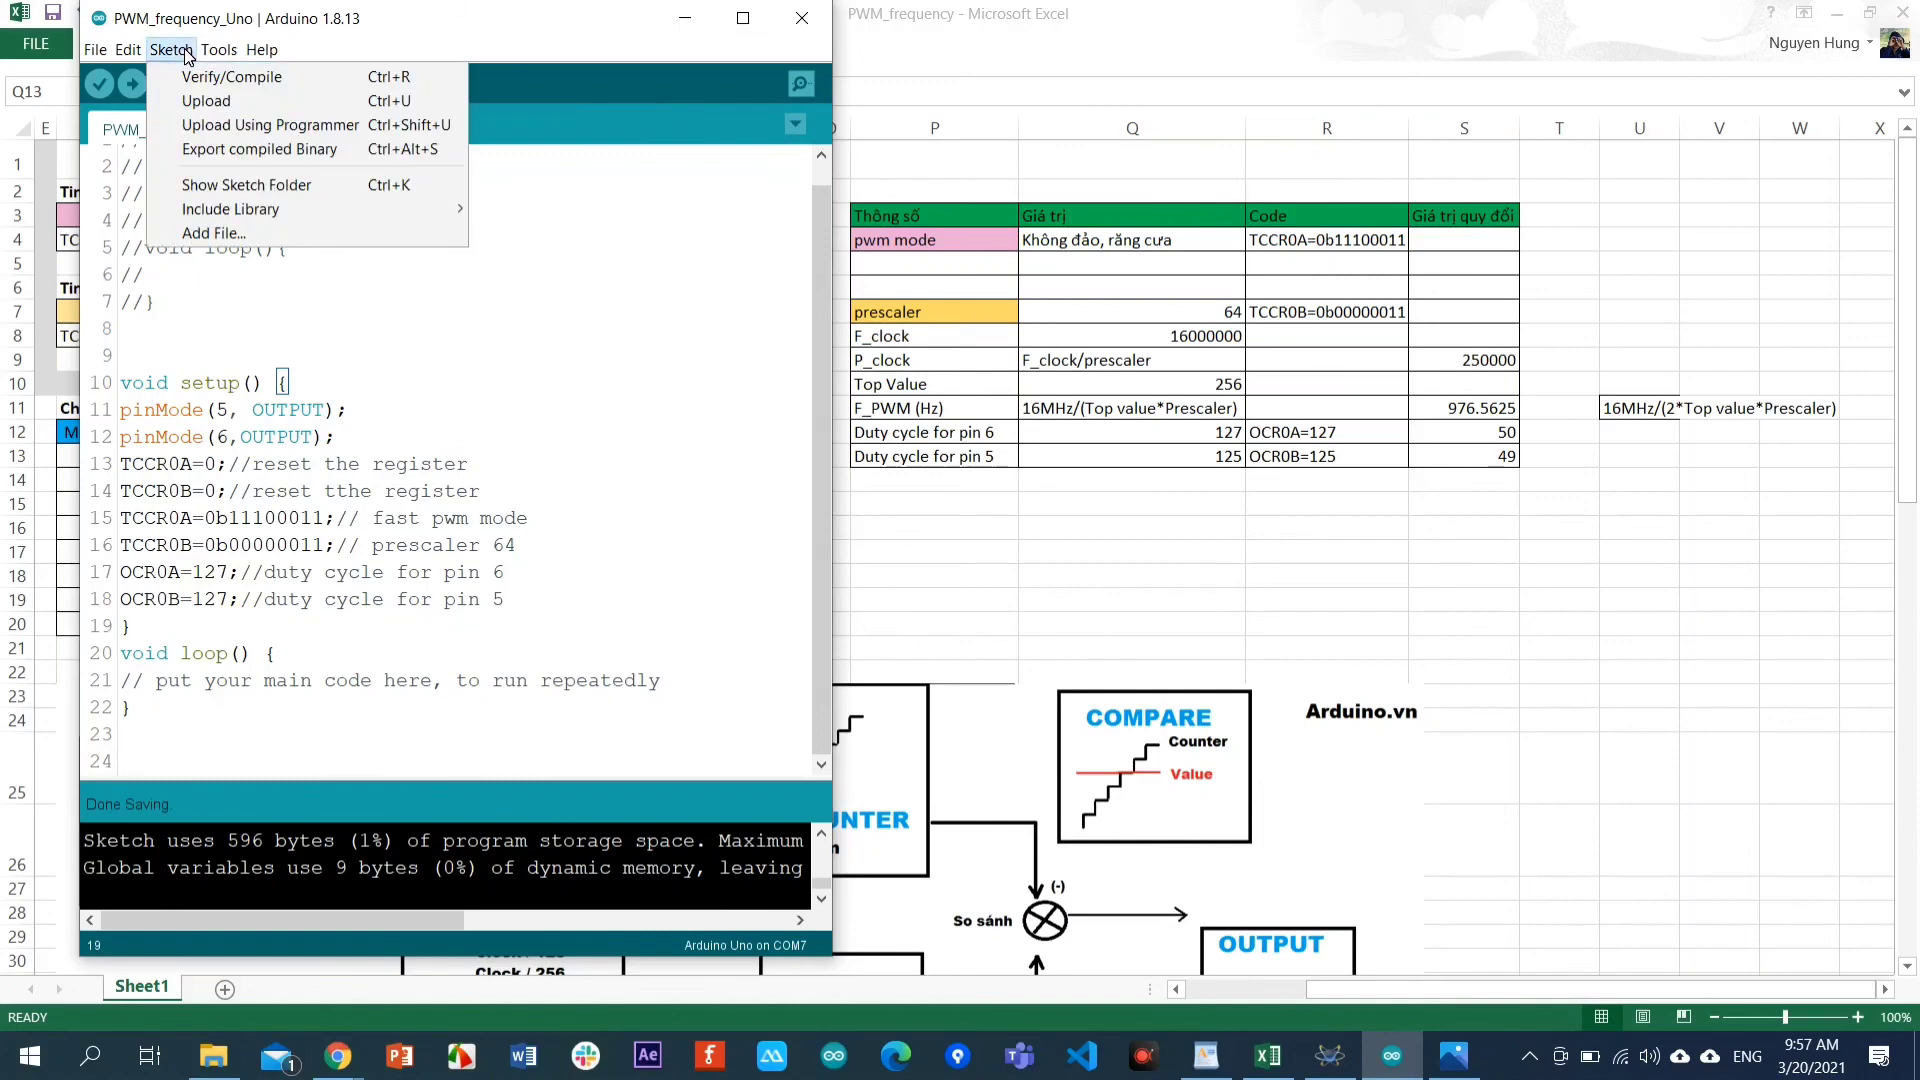
{"action": "left_click", "coordinate": [243, 158]}
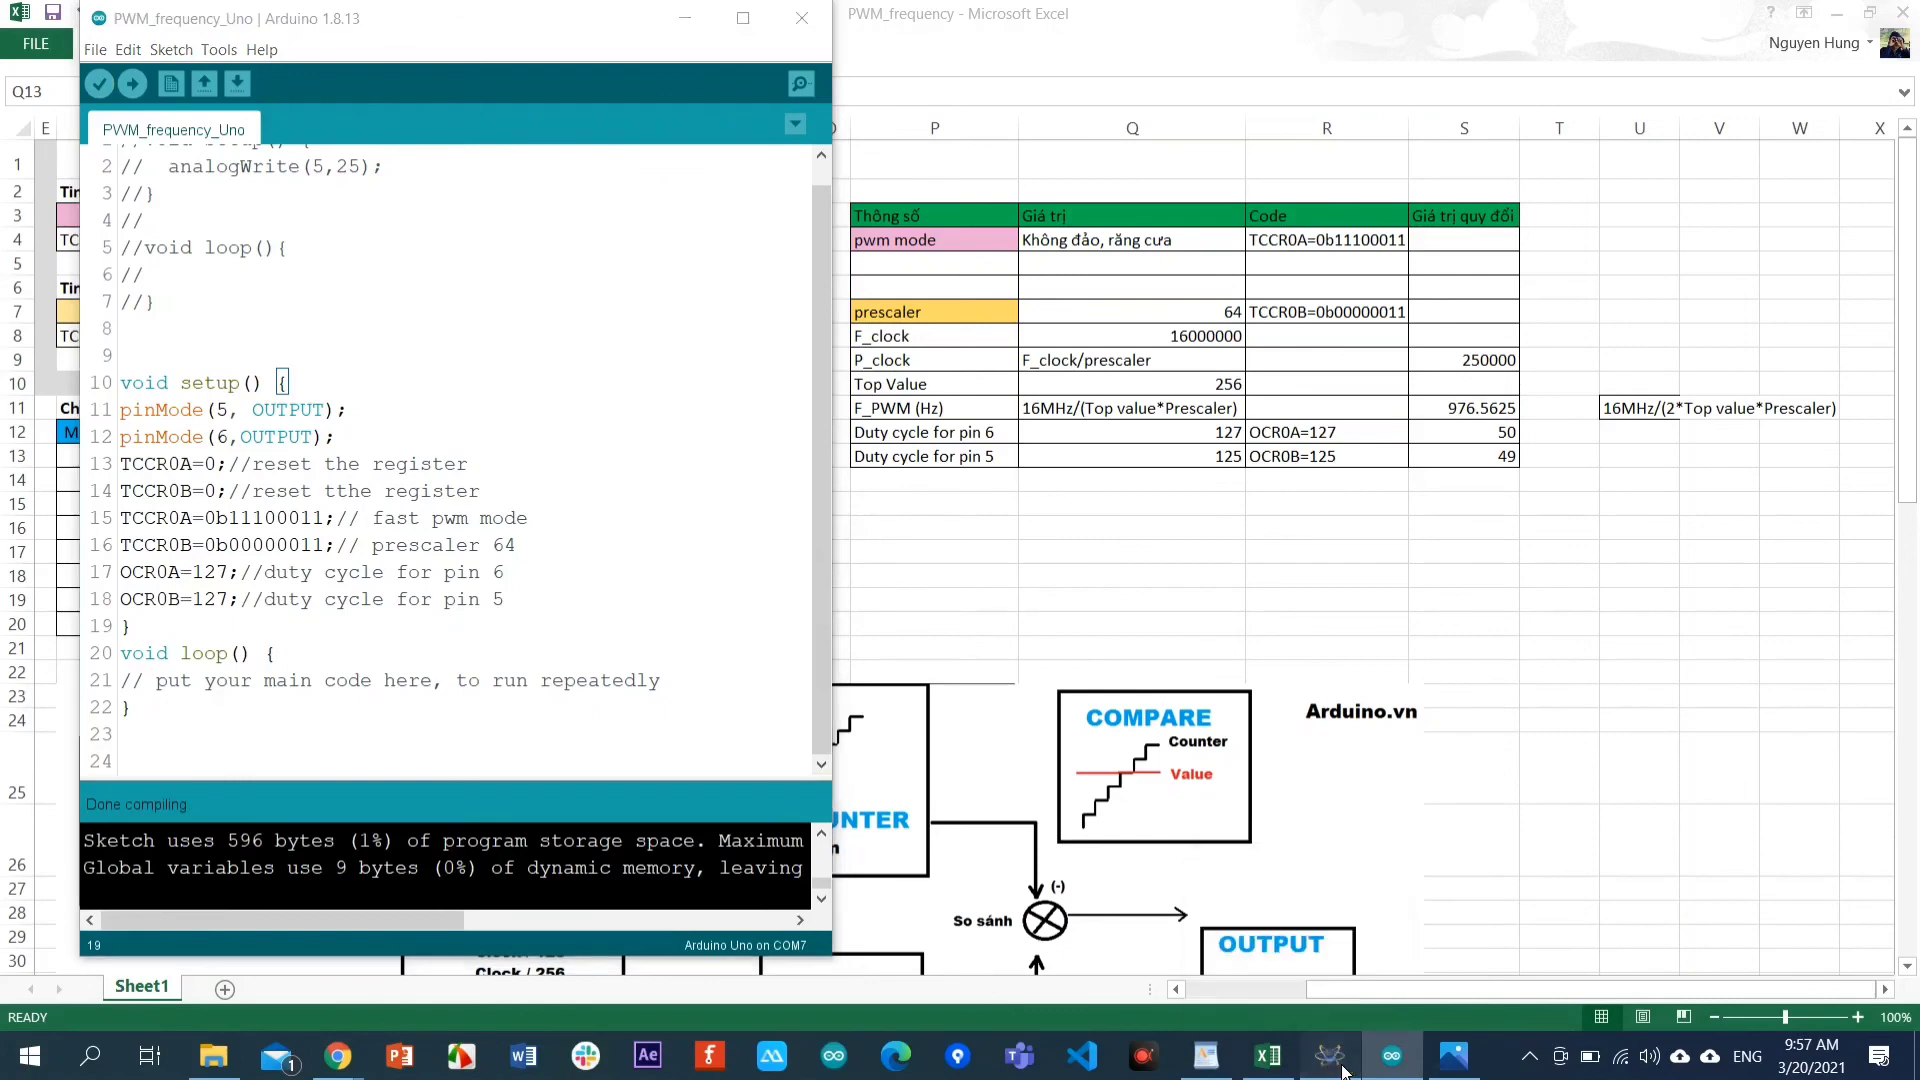
Switch to Proteus, restart the simulation, and examine the duty cycle of both waveforms on the oscilloscope.
{"action": "left_click", "coordinate": [1343, 1072]}
{"action": "left_click", "coordinate": [164, 1014]}
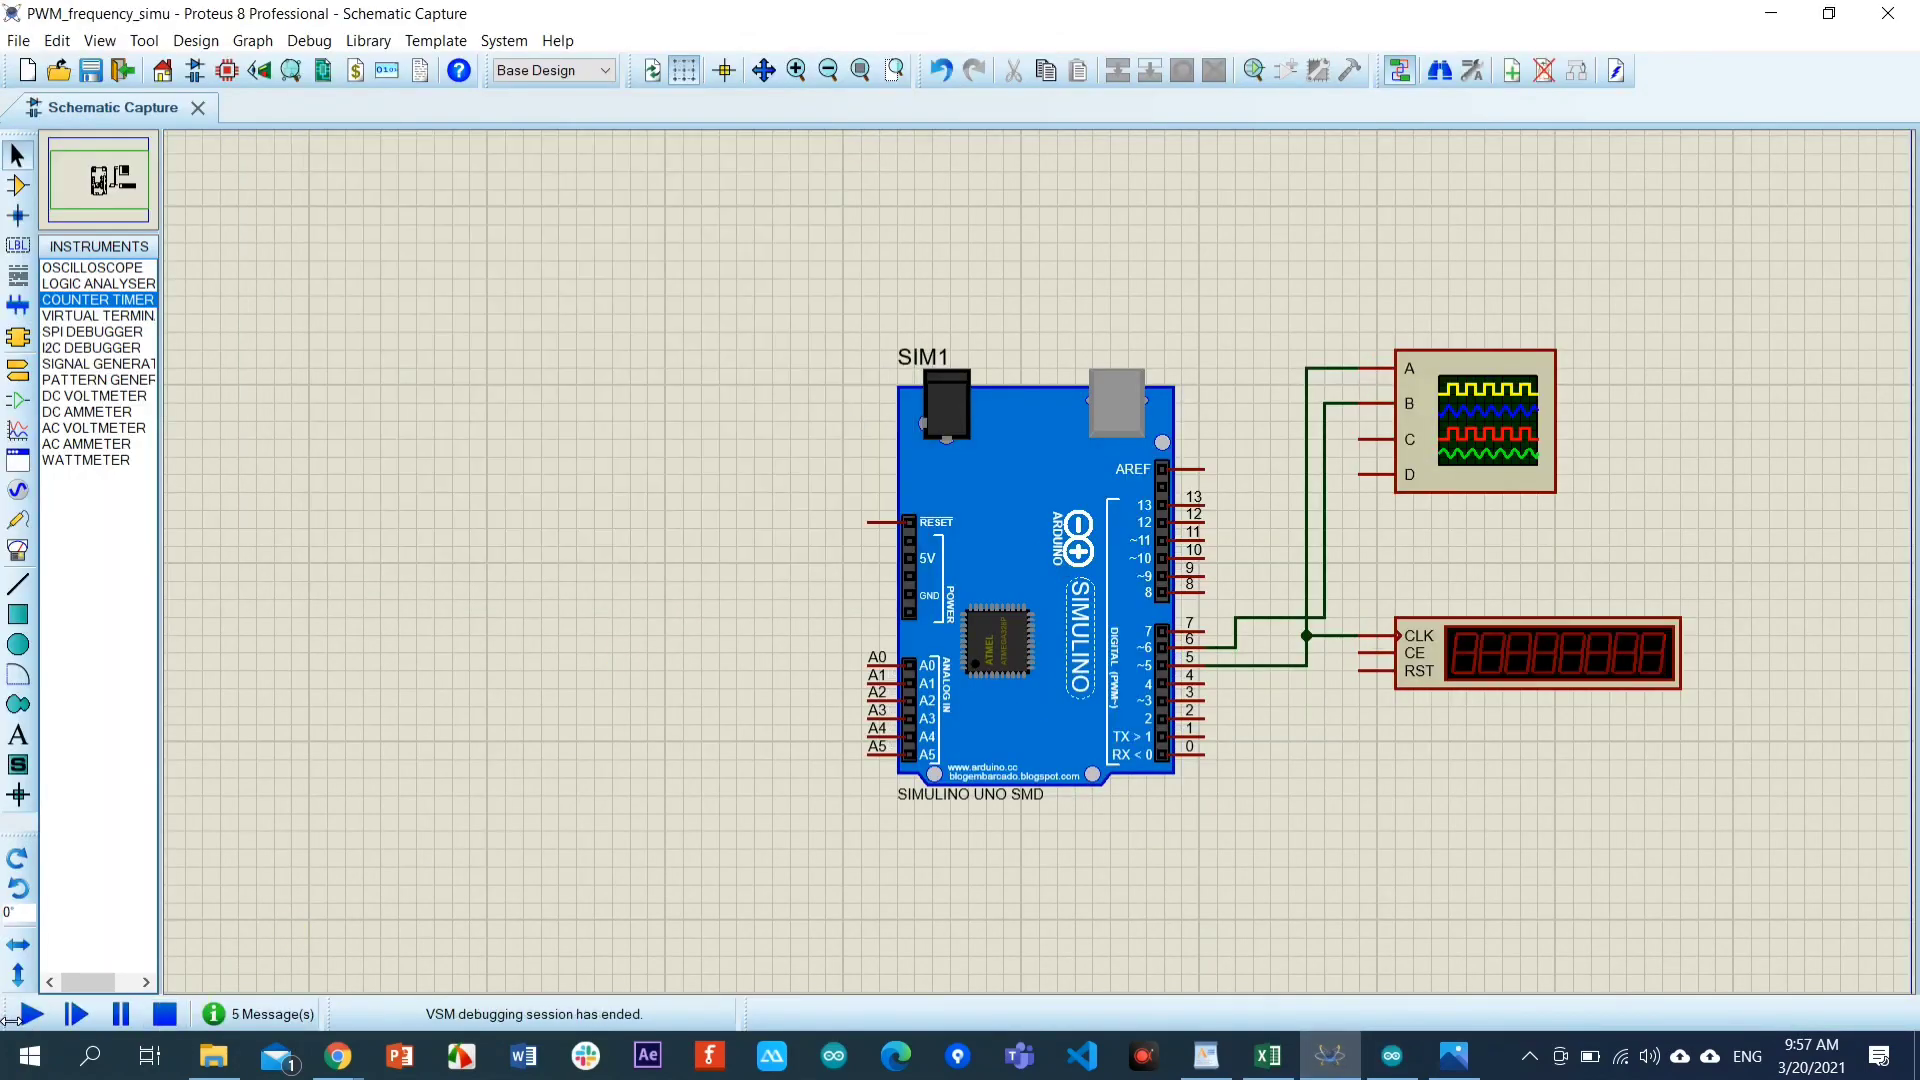
{"action": "left_click", "coordinate": [31, 1014]}
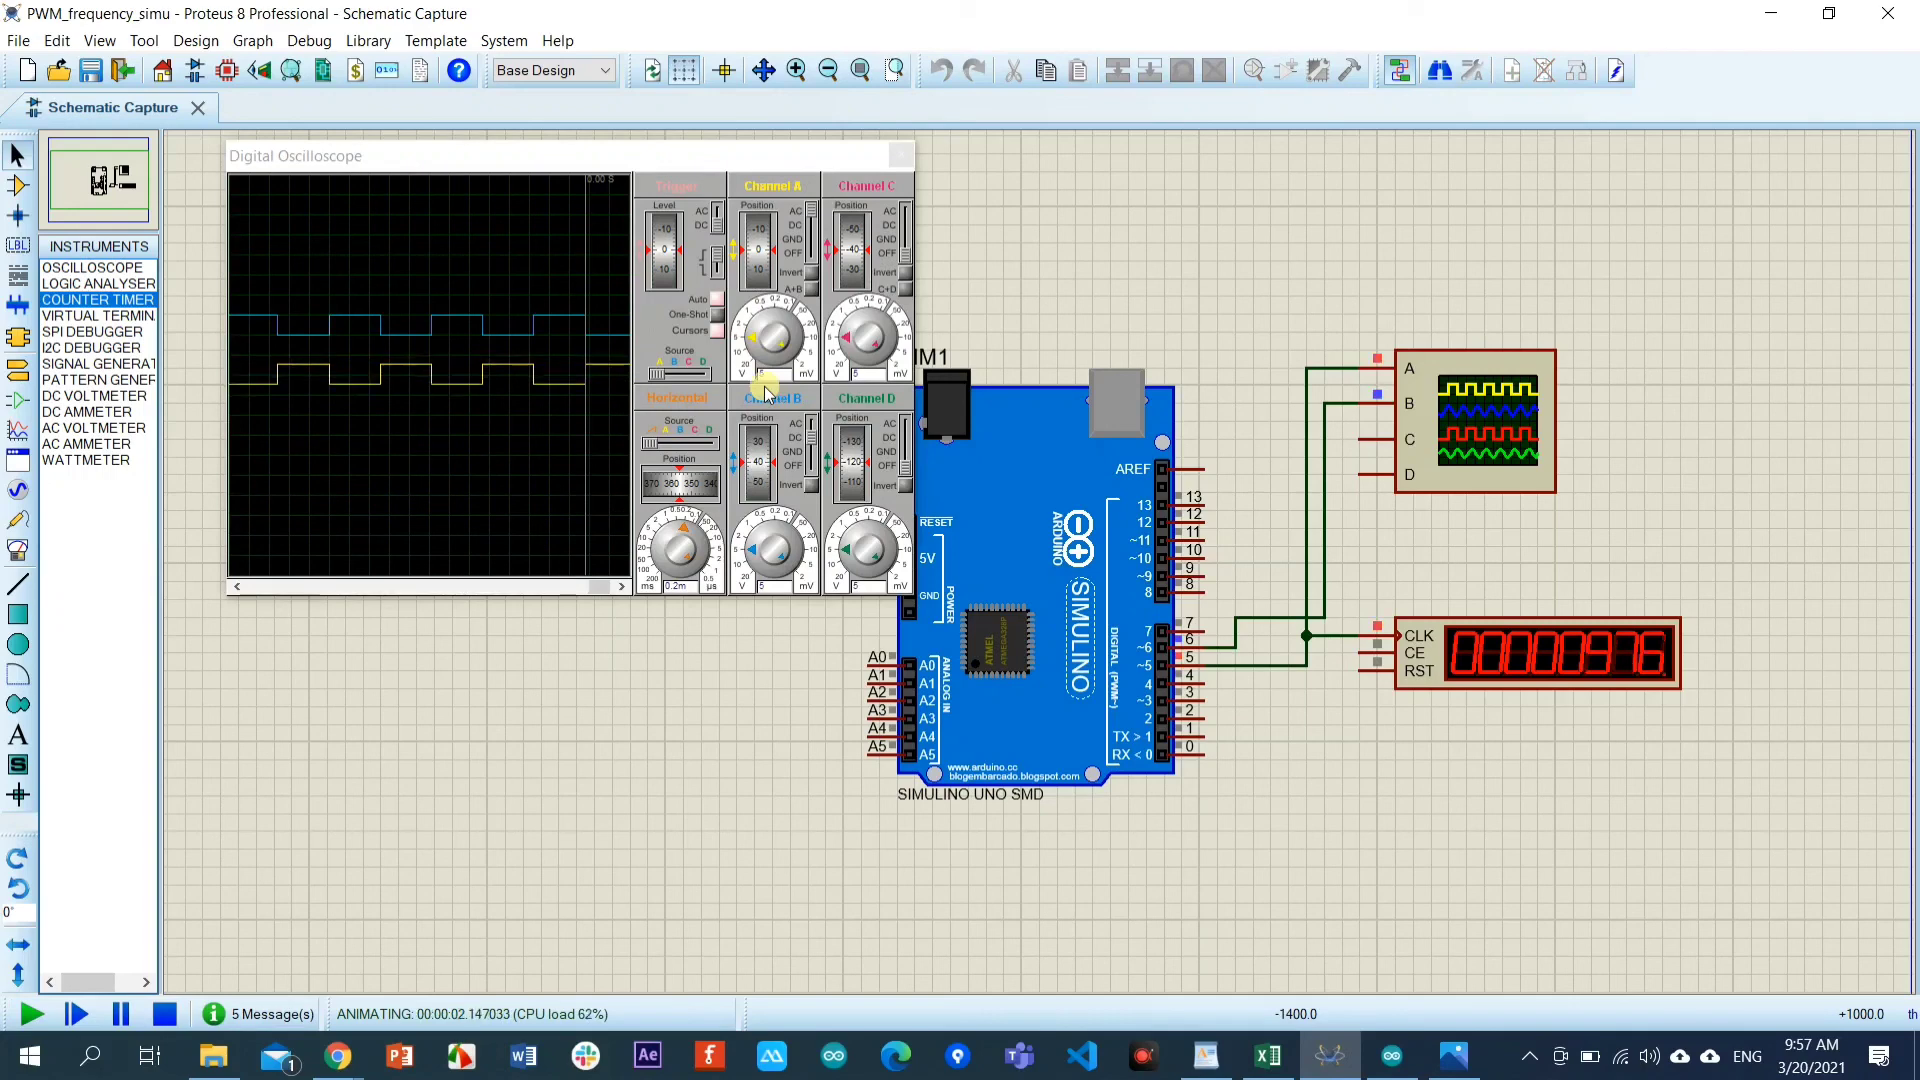
{"action": "left_click", "coordinate": [355, 370]}
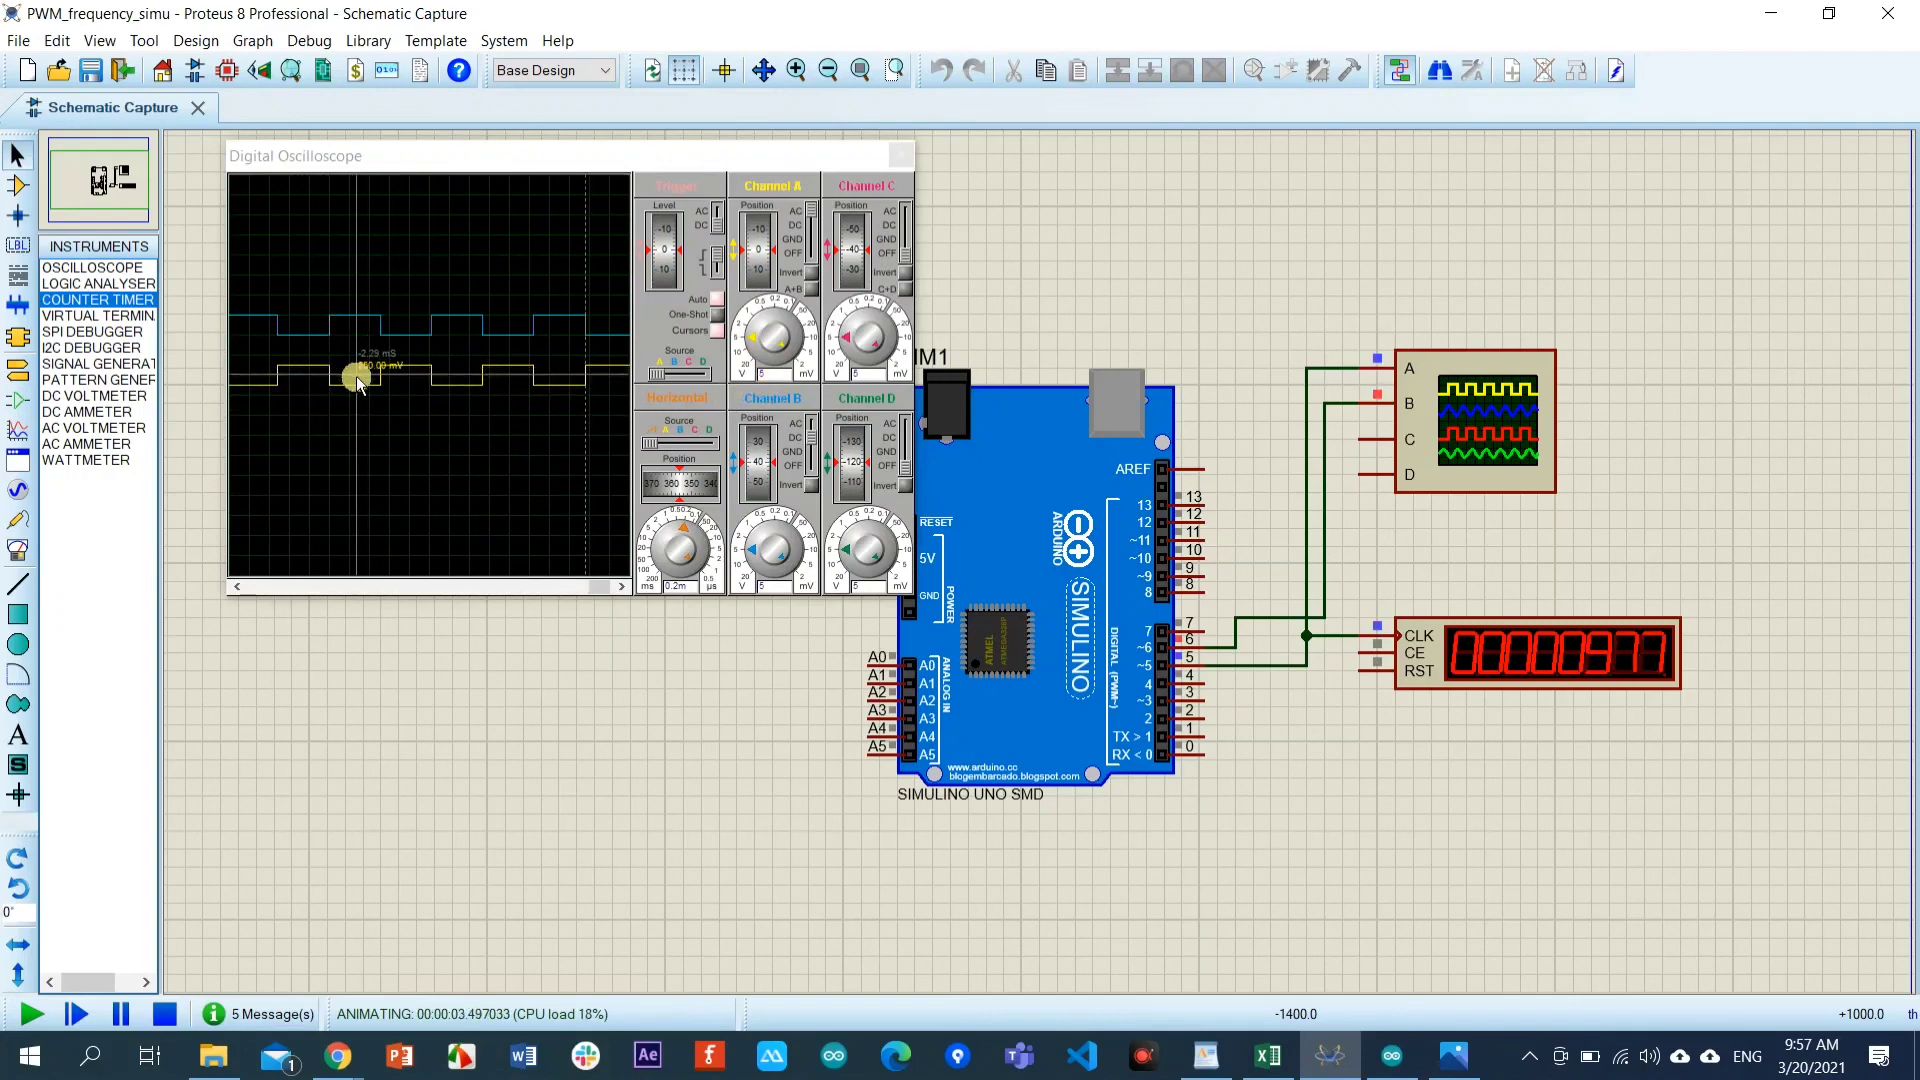
{"action": "left_click", "coordinate": [369, 394]}
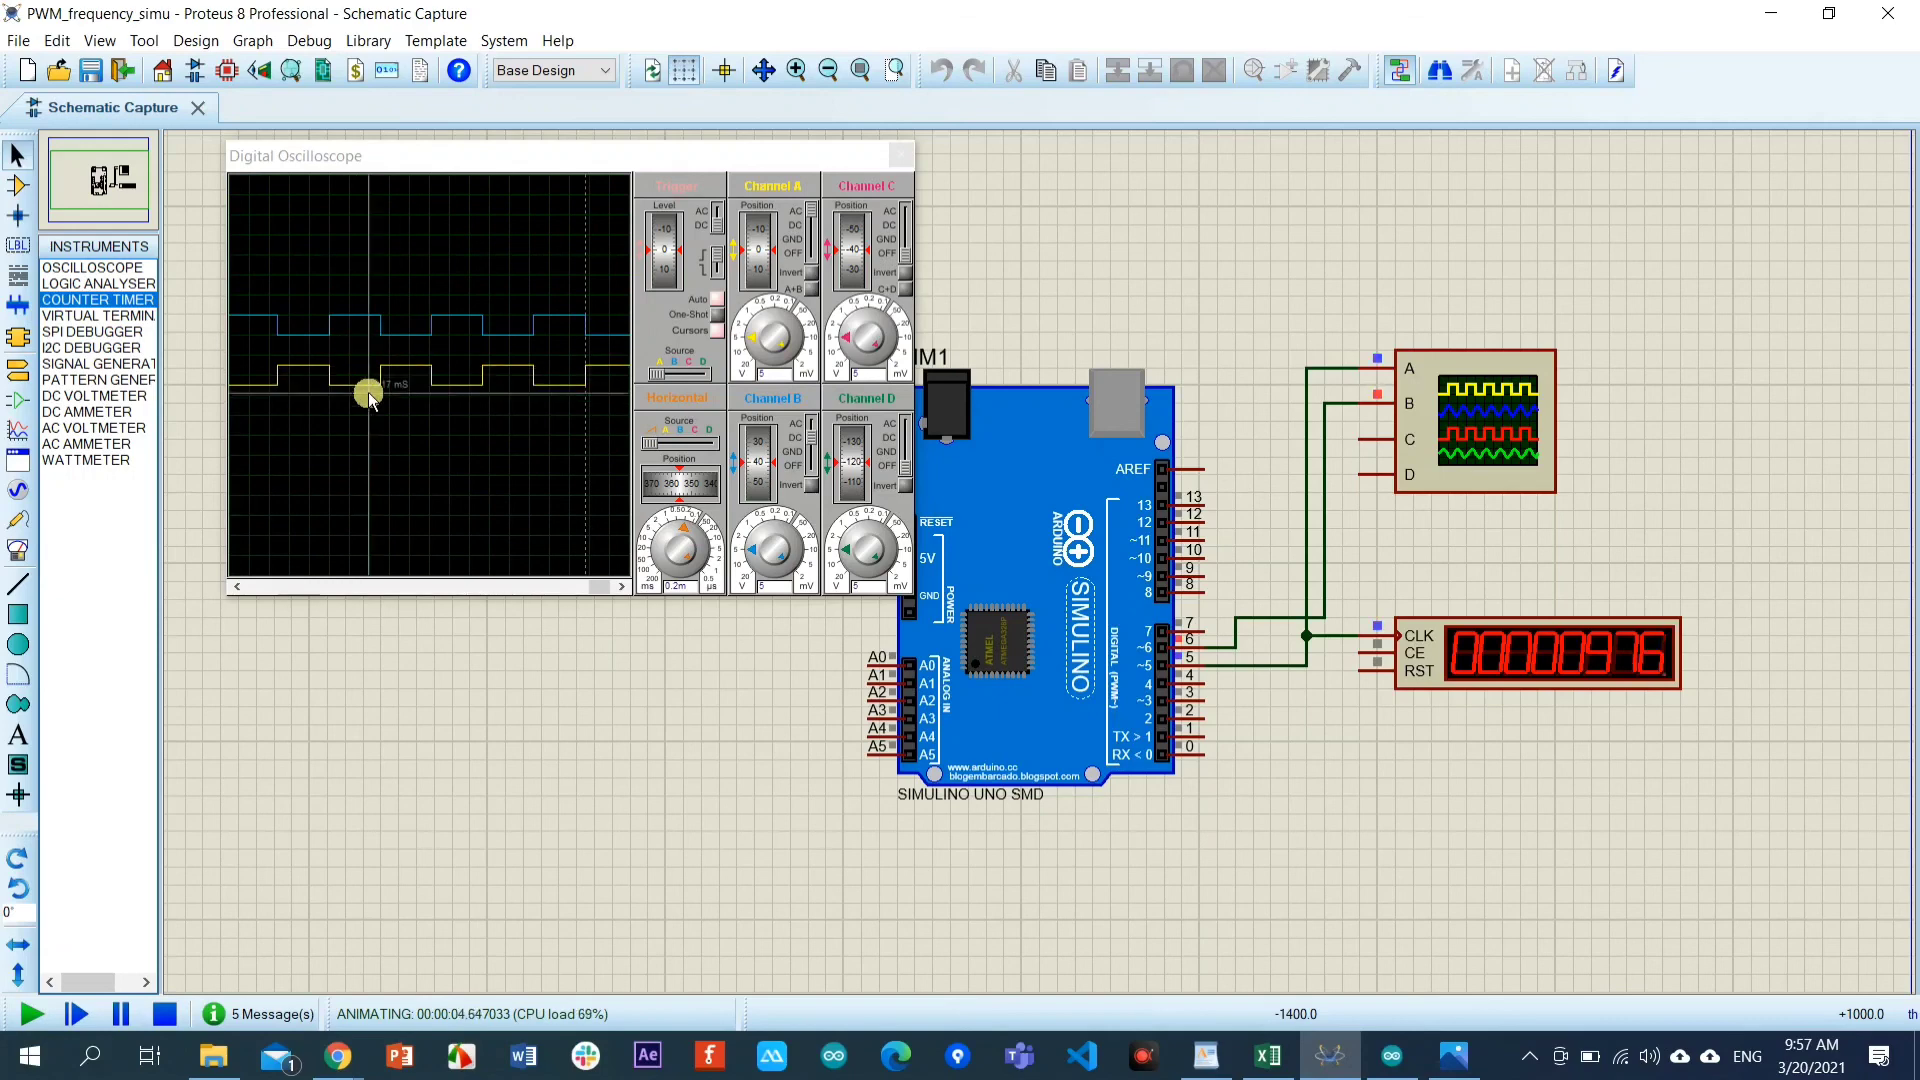
{"action": "mouse_move", "coordinate": [565, 157]}
{"action": "left_mouse_down"}
{"action": "mouse_move", "coordinate": [506, 180]}
{"action": "mouse_move", "coordinate": [521, 174]}
{"action": "left_mouse_up"}
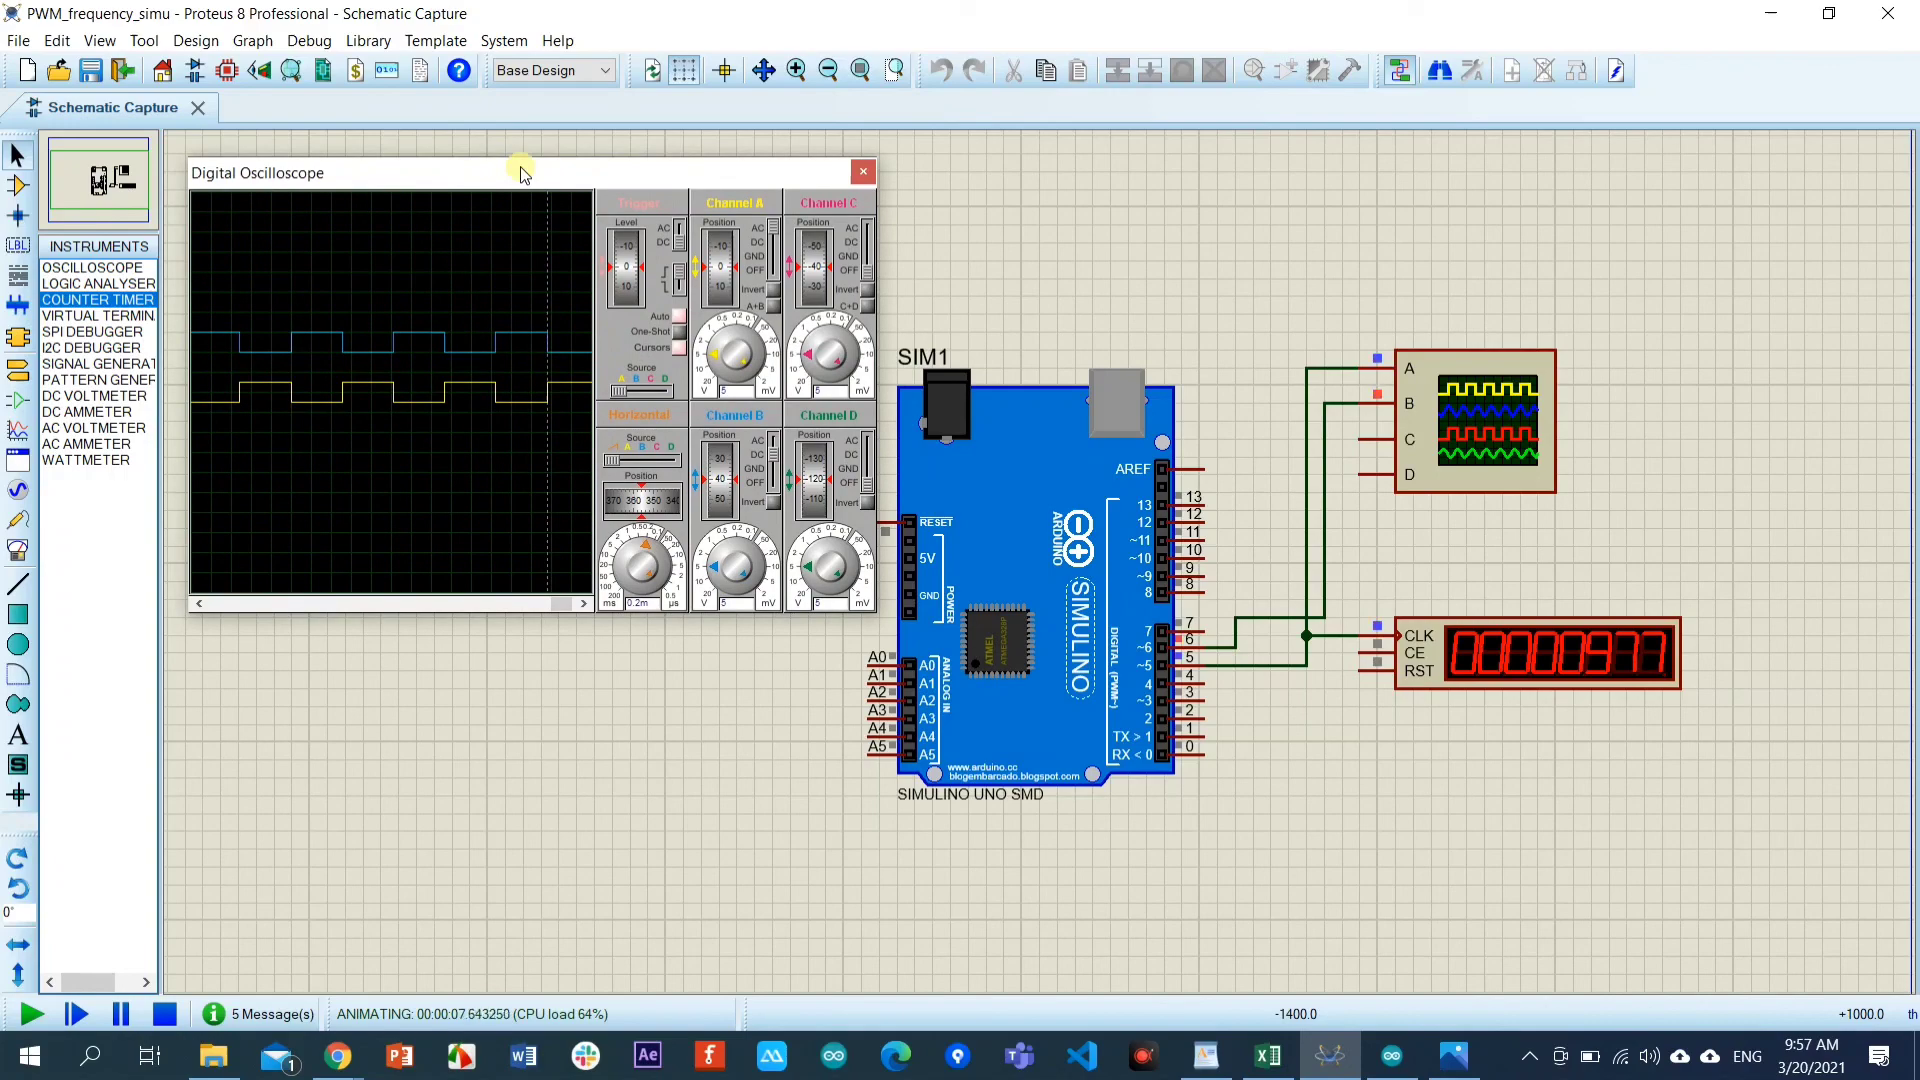
Return to Excel and bring up the Timer 0 compare mode and prescaler tables.
{"action": "left_click", "coordinate": [1268, 1056]}
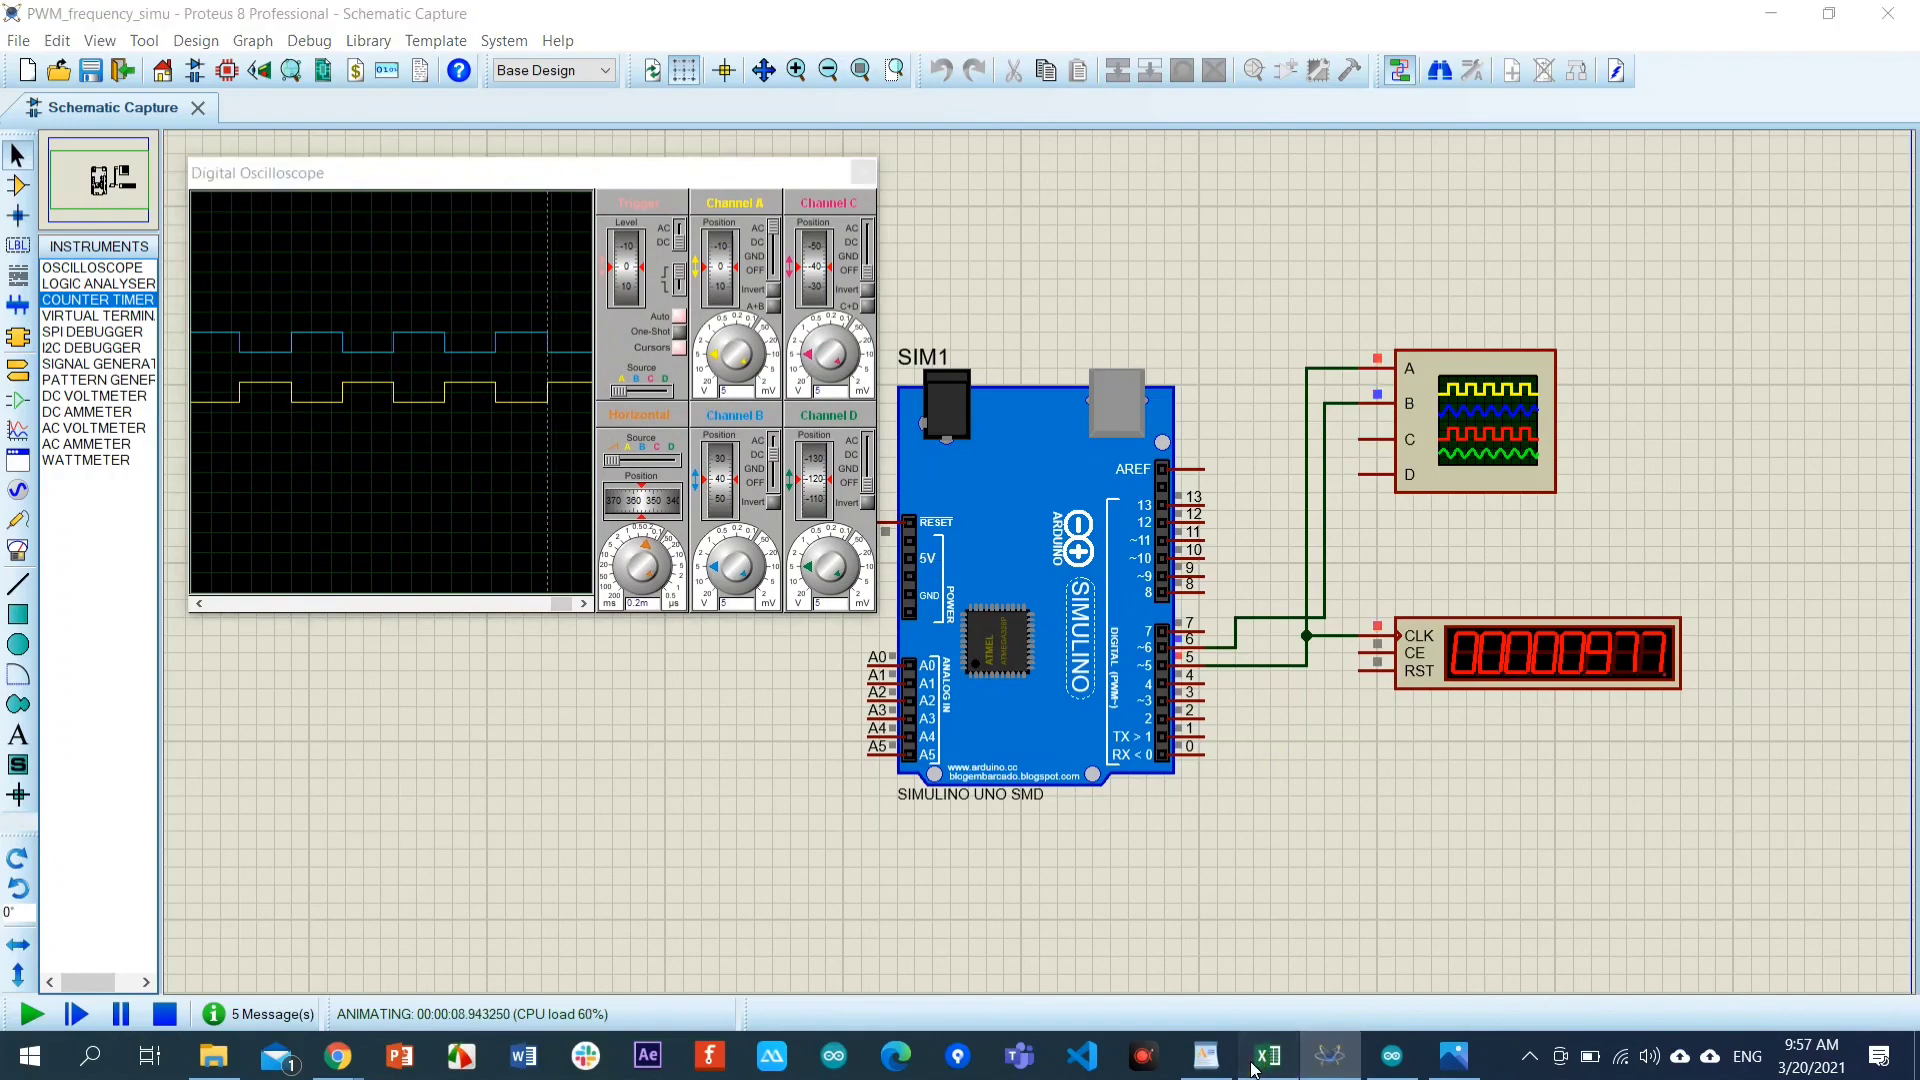
{"action": "left_click_drag", "start_coordinate": [1500, 989], "coordinate": [1148, 985]}
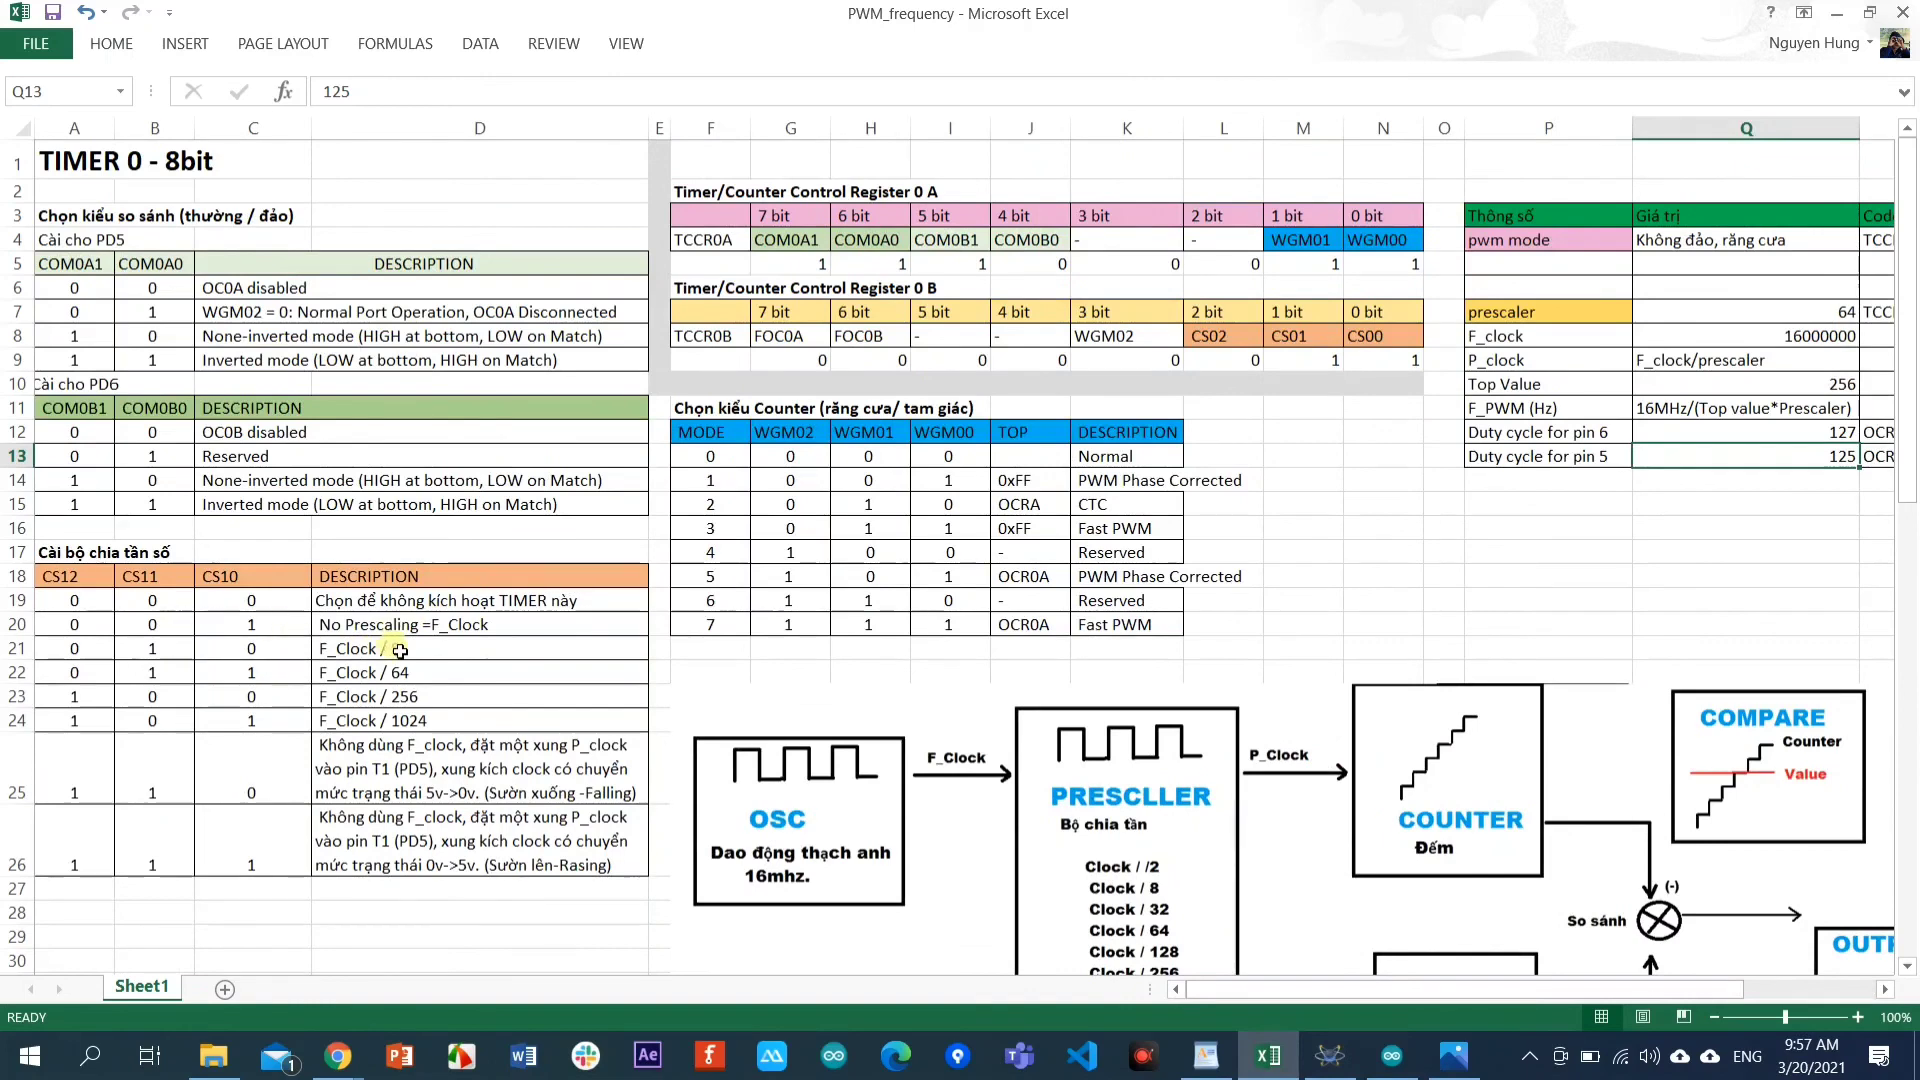